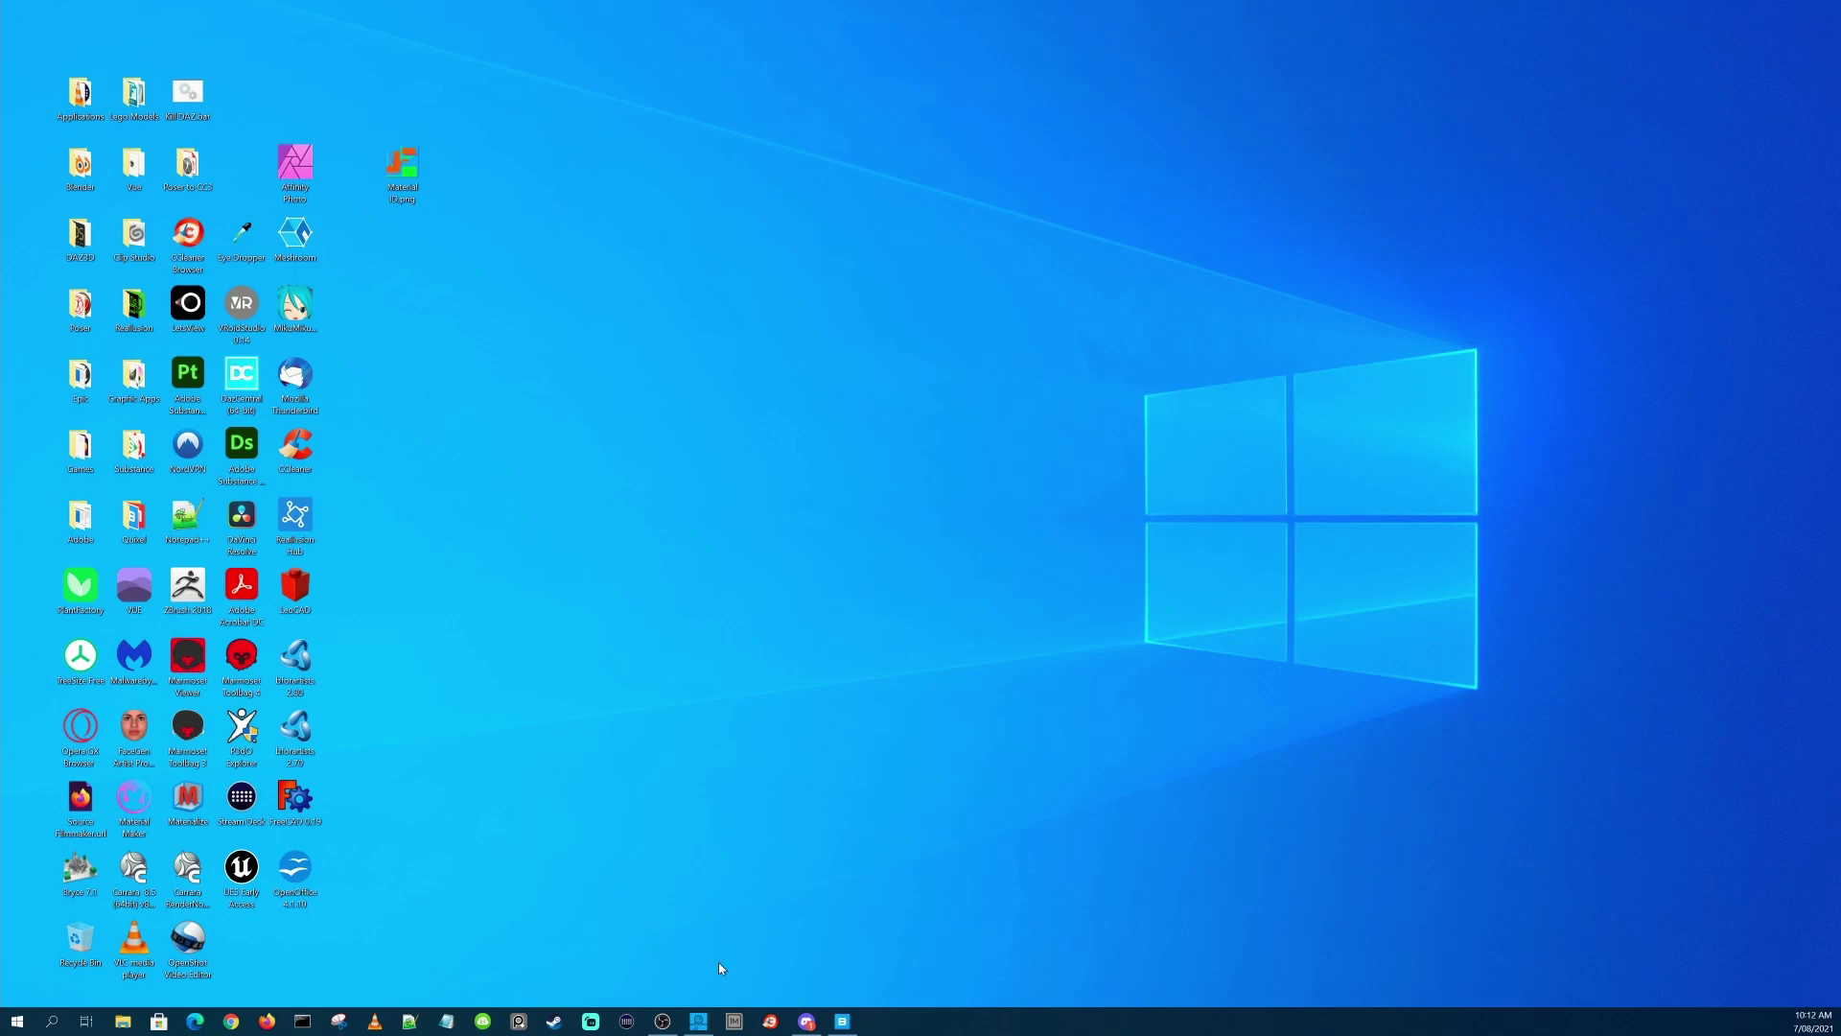
# Switch the OBS stream to the WebCam Overlay scene and bring up Quixel Bridge
pyautogui.click(663, 1022)
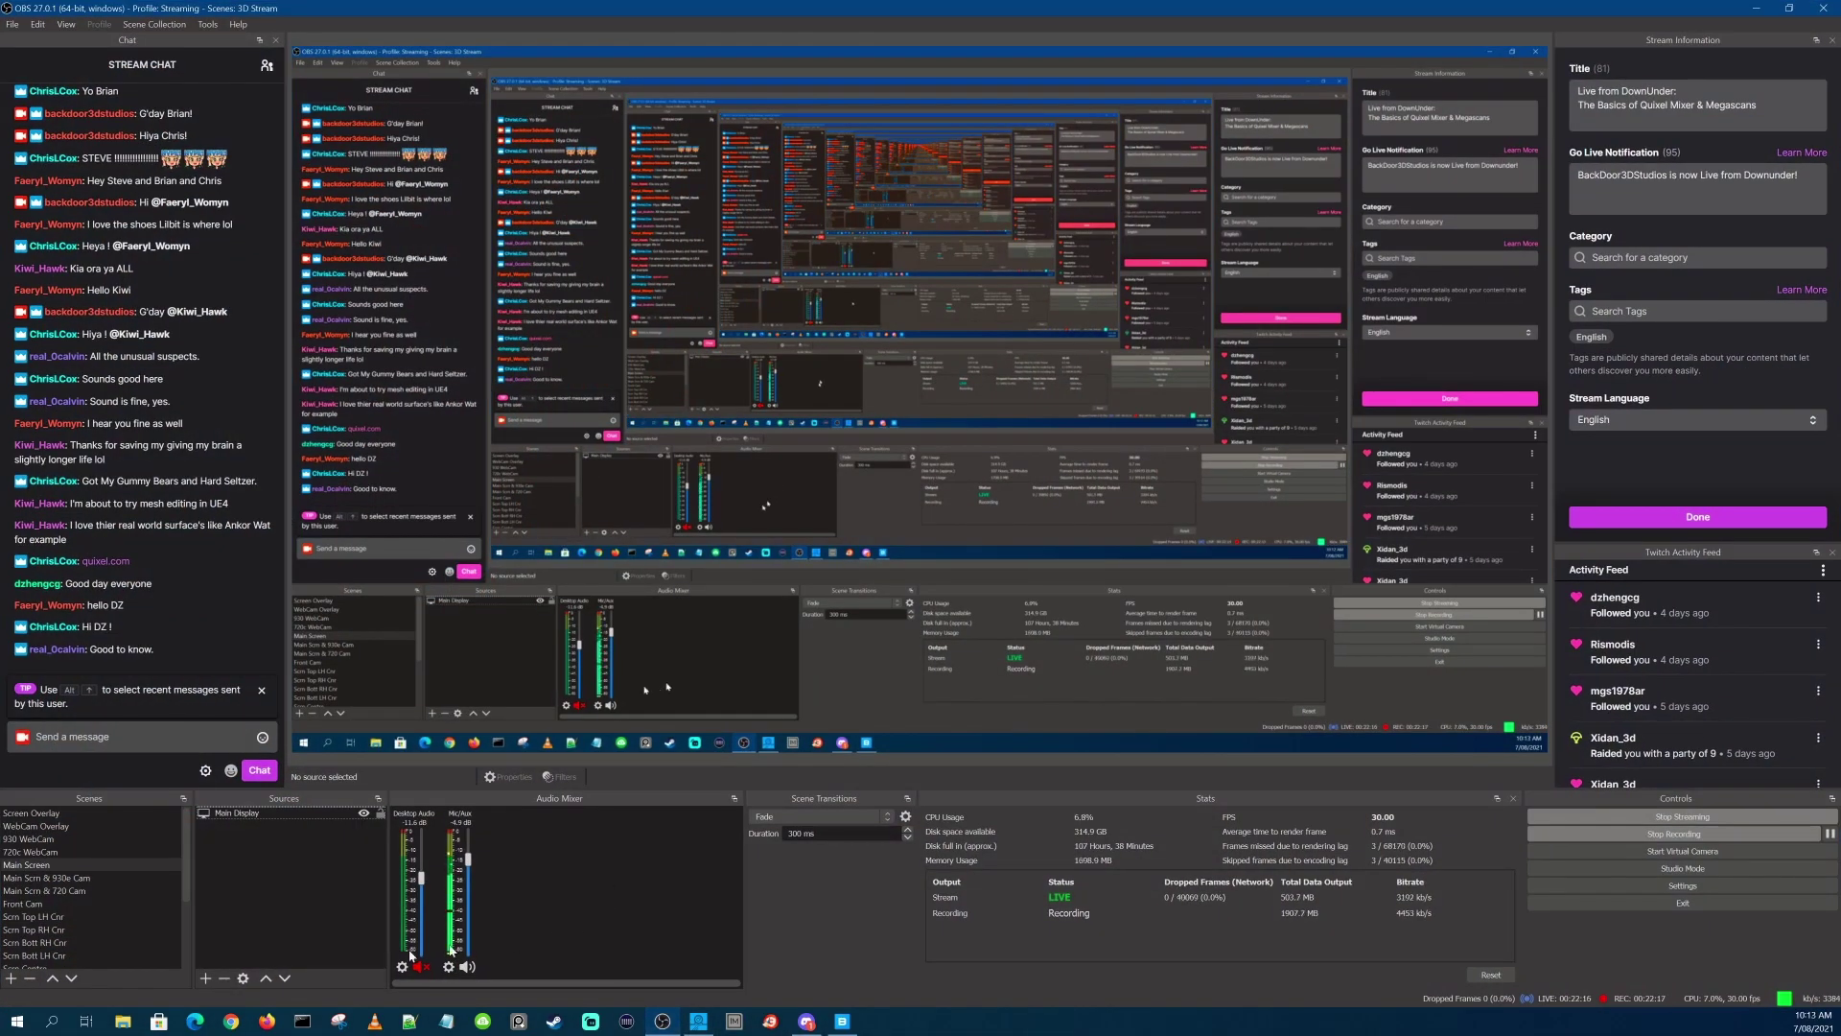
pyautogui.click(70, 825)
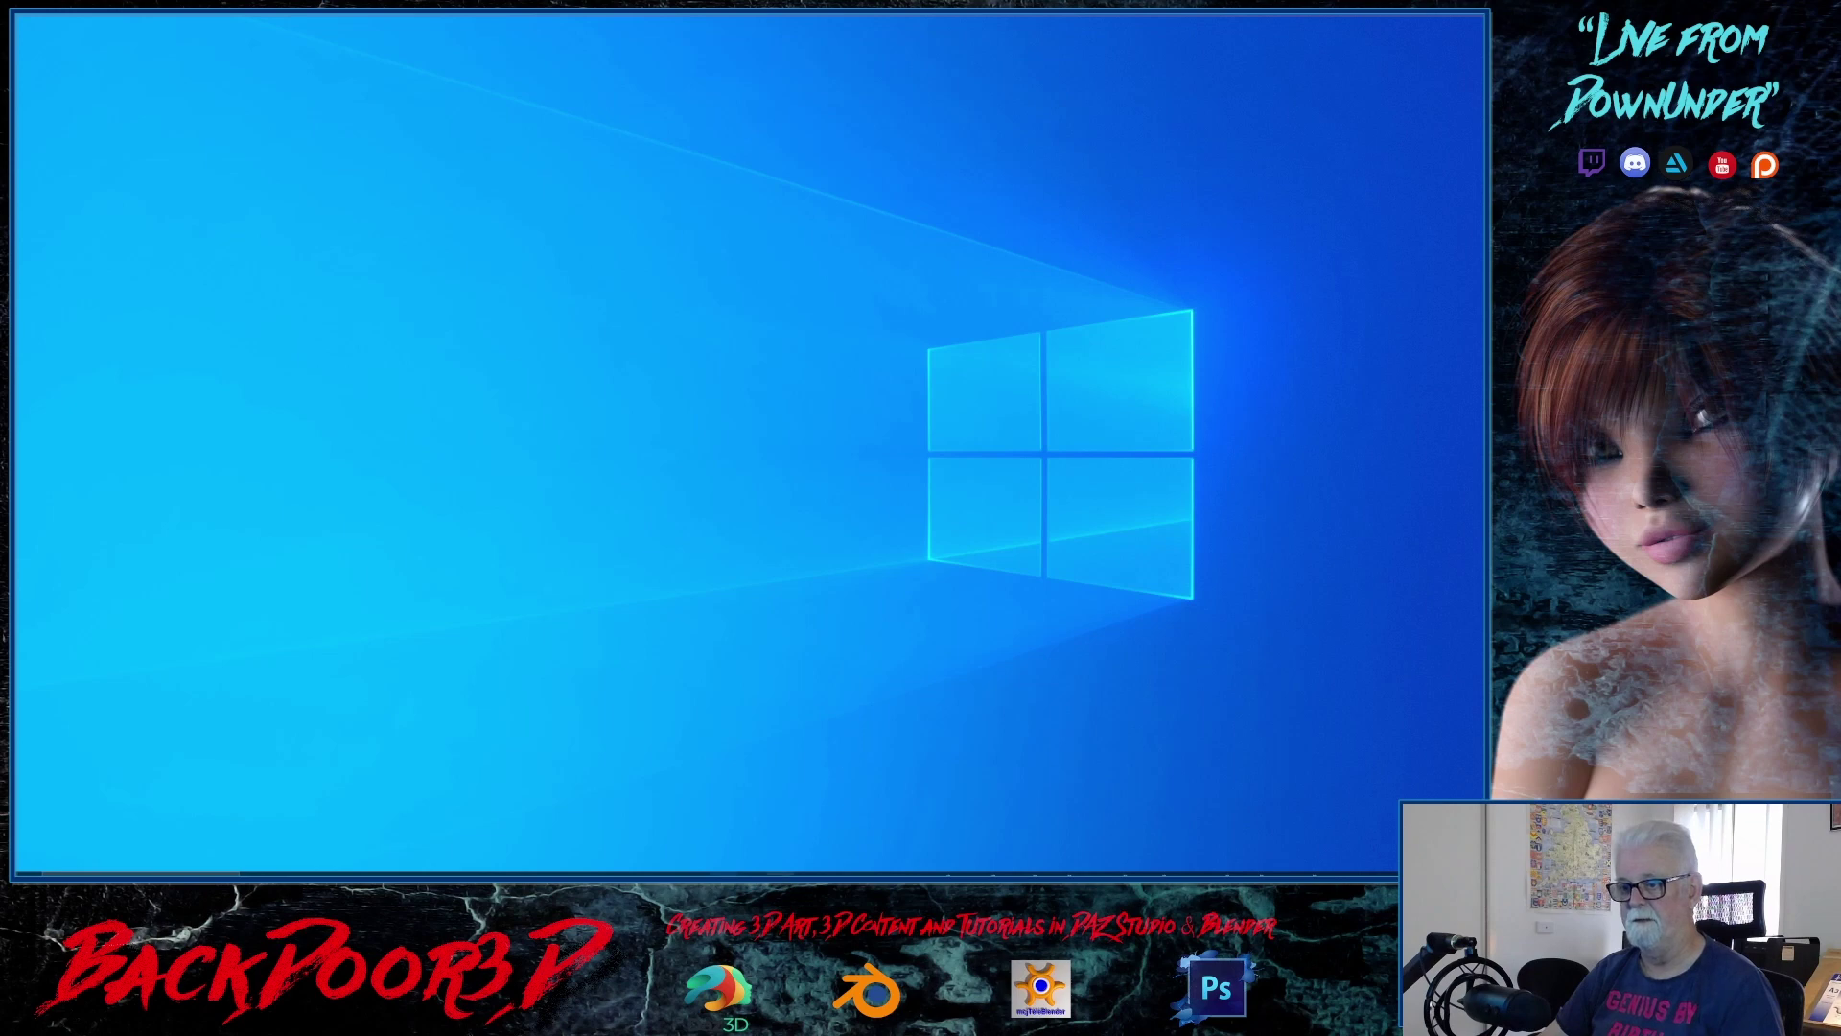
pyautogui.moveTo(722, 873)
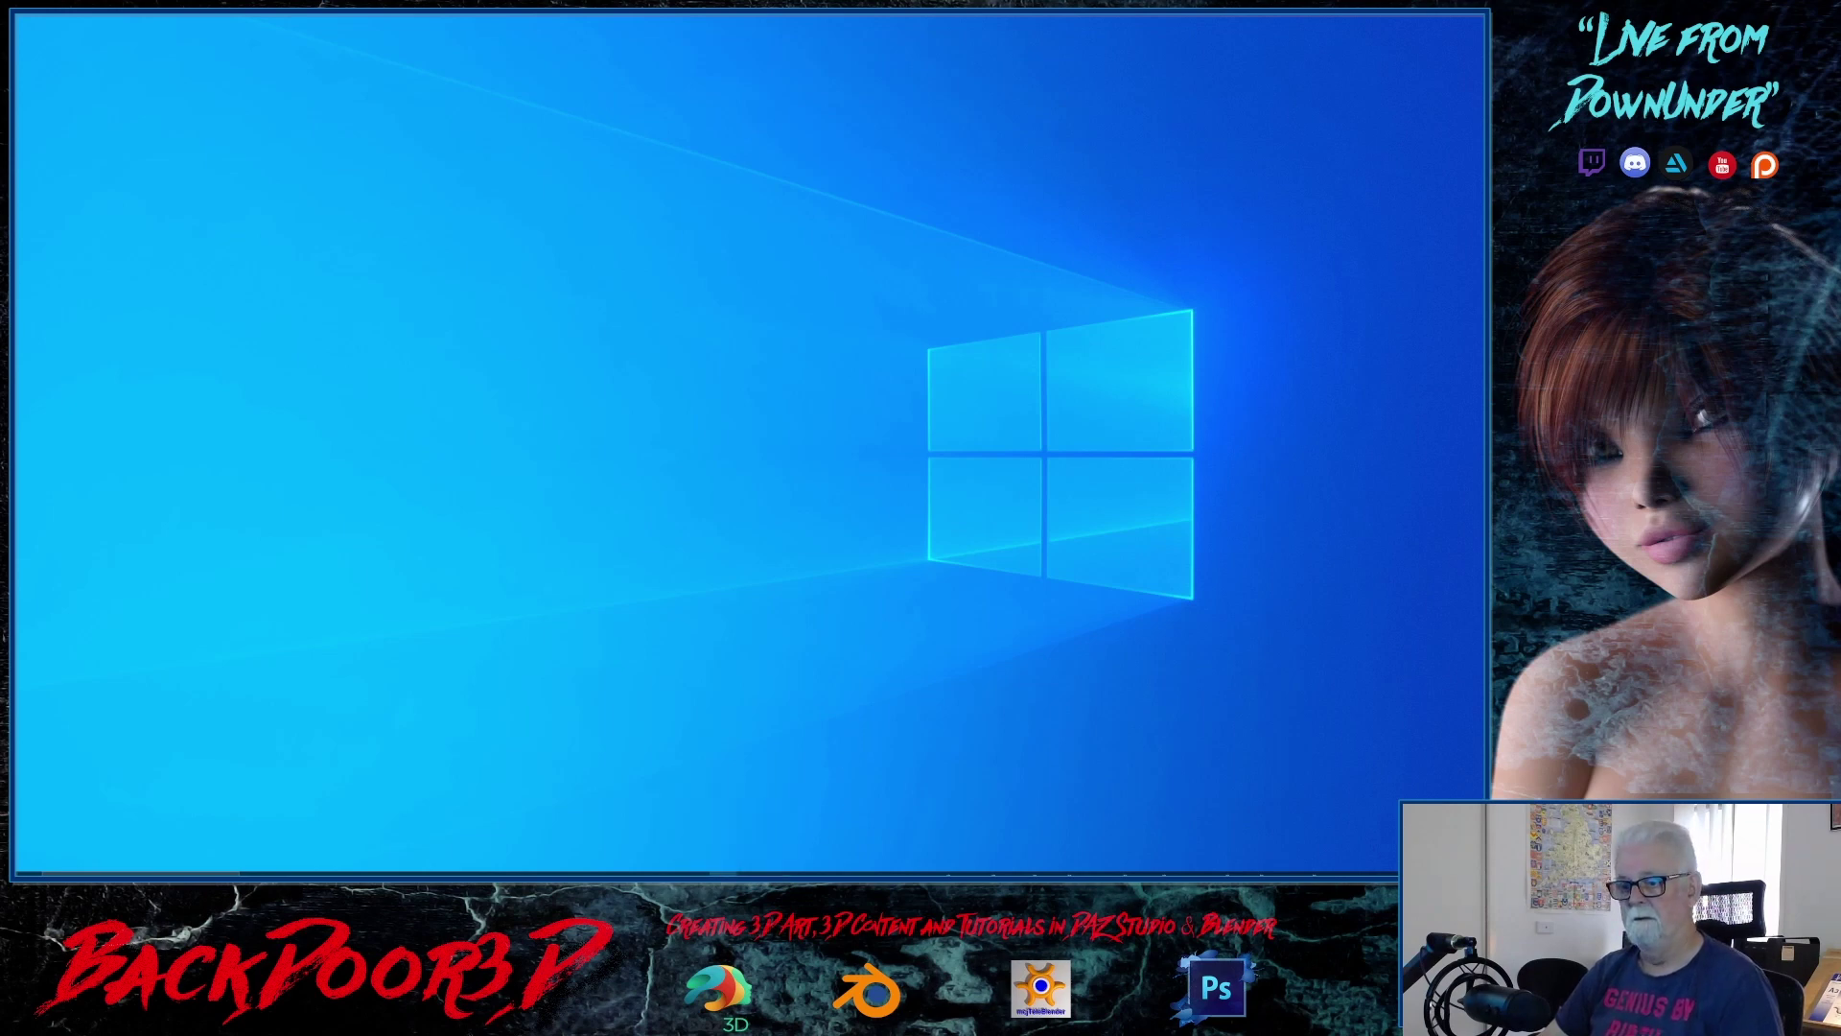
pyautogui.click(866, 873)
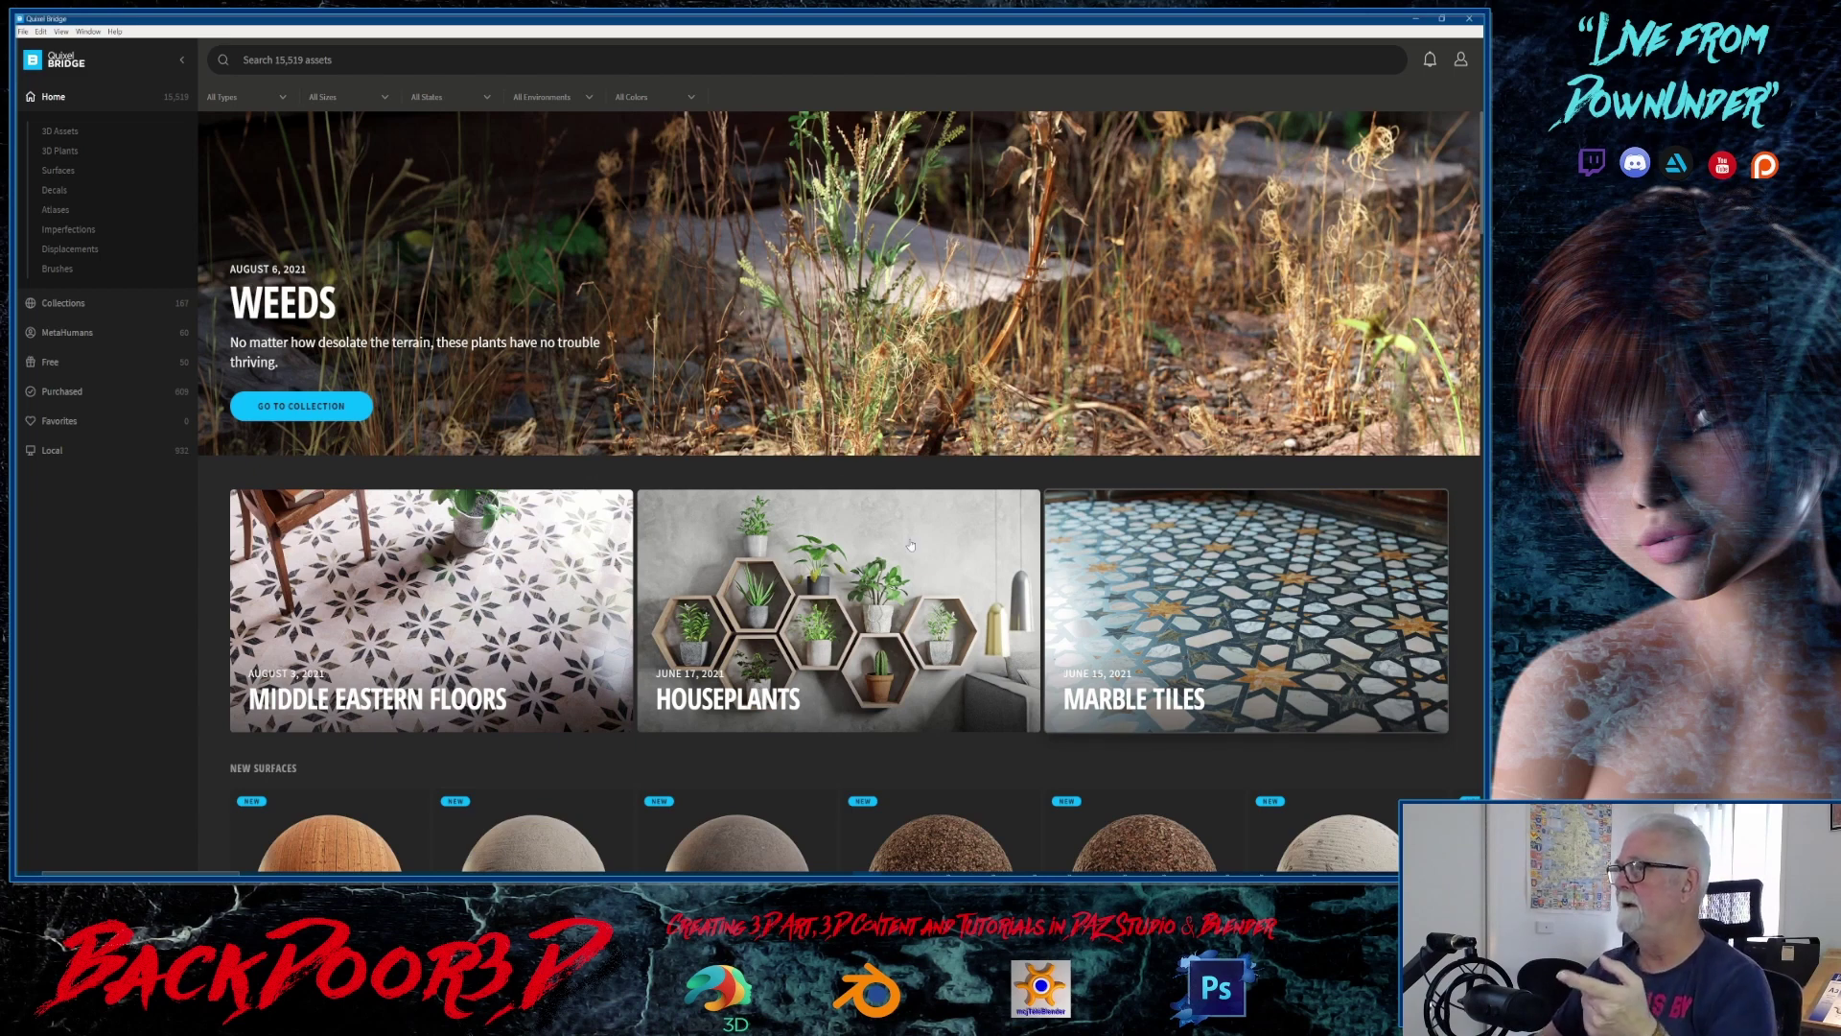
# Sign out of the current Quixel Bridge account
pyautogui.click(1461, 61)
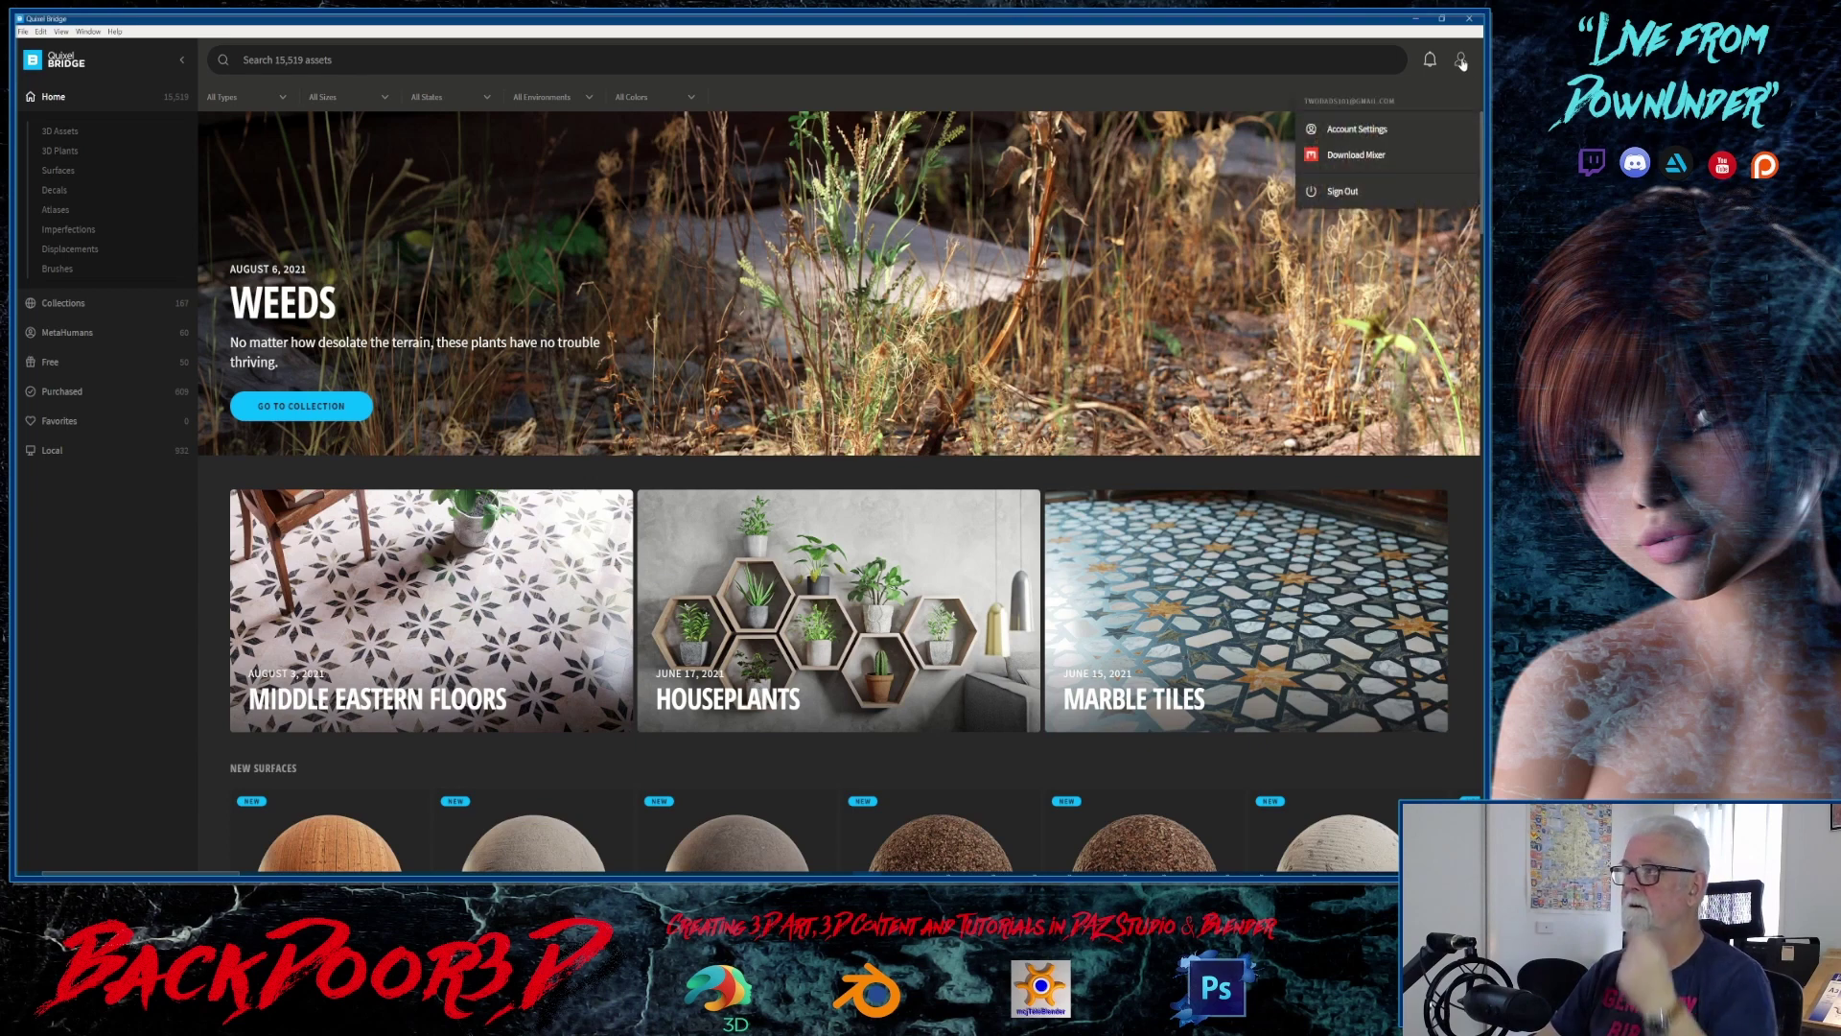
pyautogui.click(1341, 191)
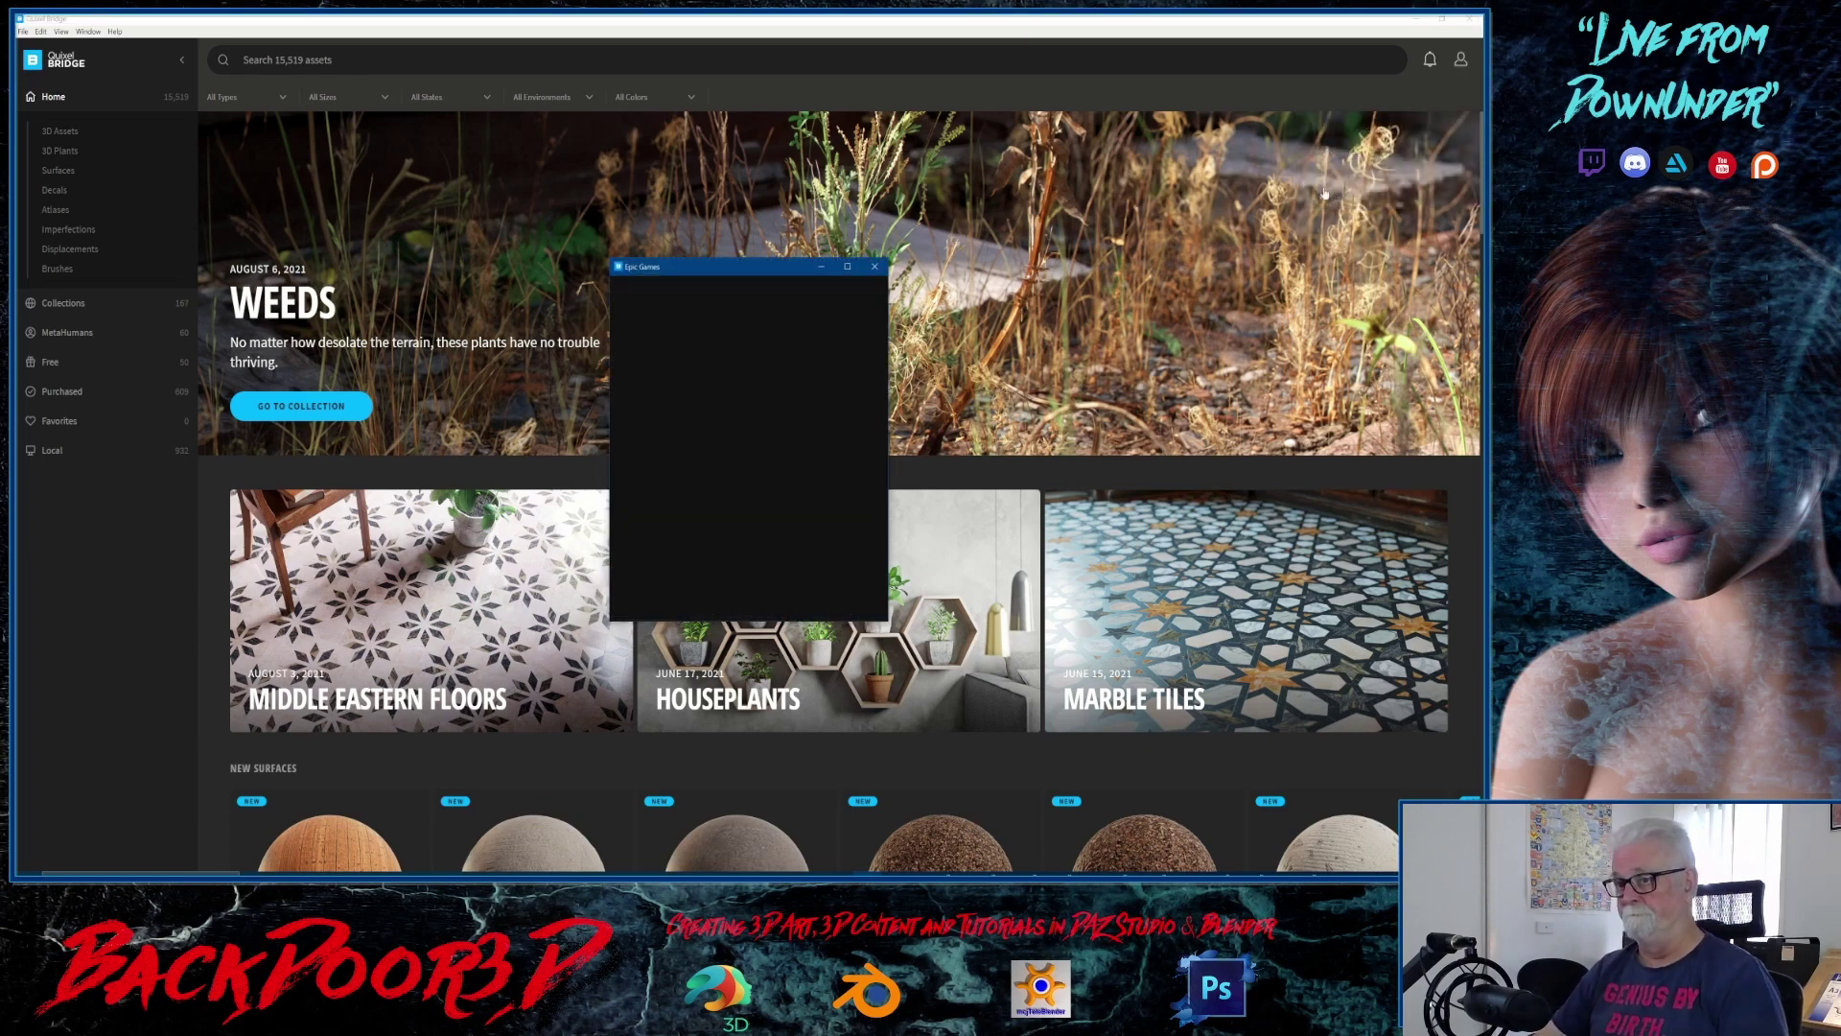
pyautogui.moveTo(820, 621); pyautogui.dragTo(810, 763)
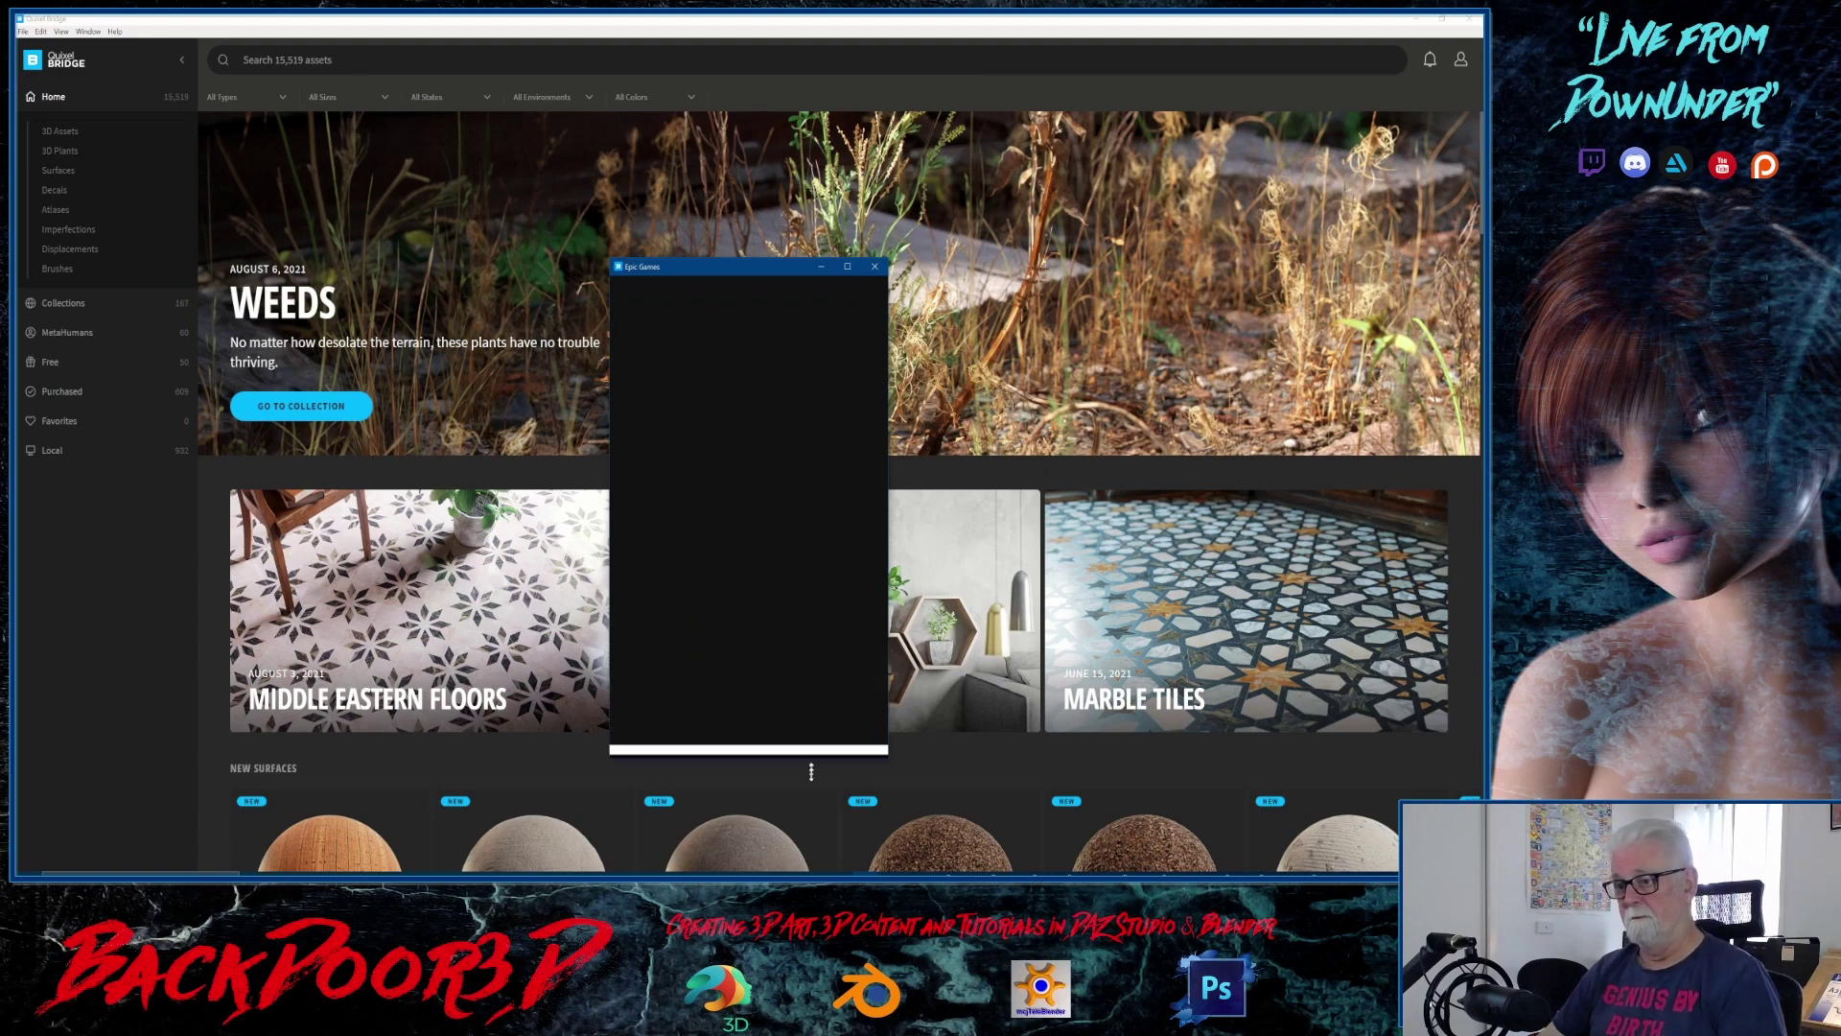
pyautogui.moveTo(866, 887)
pyautogui.click(867, 825)
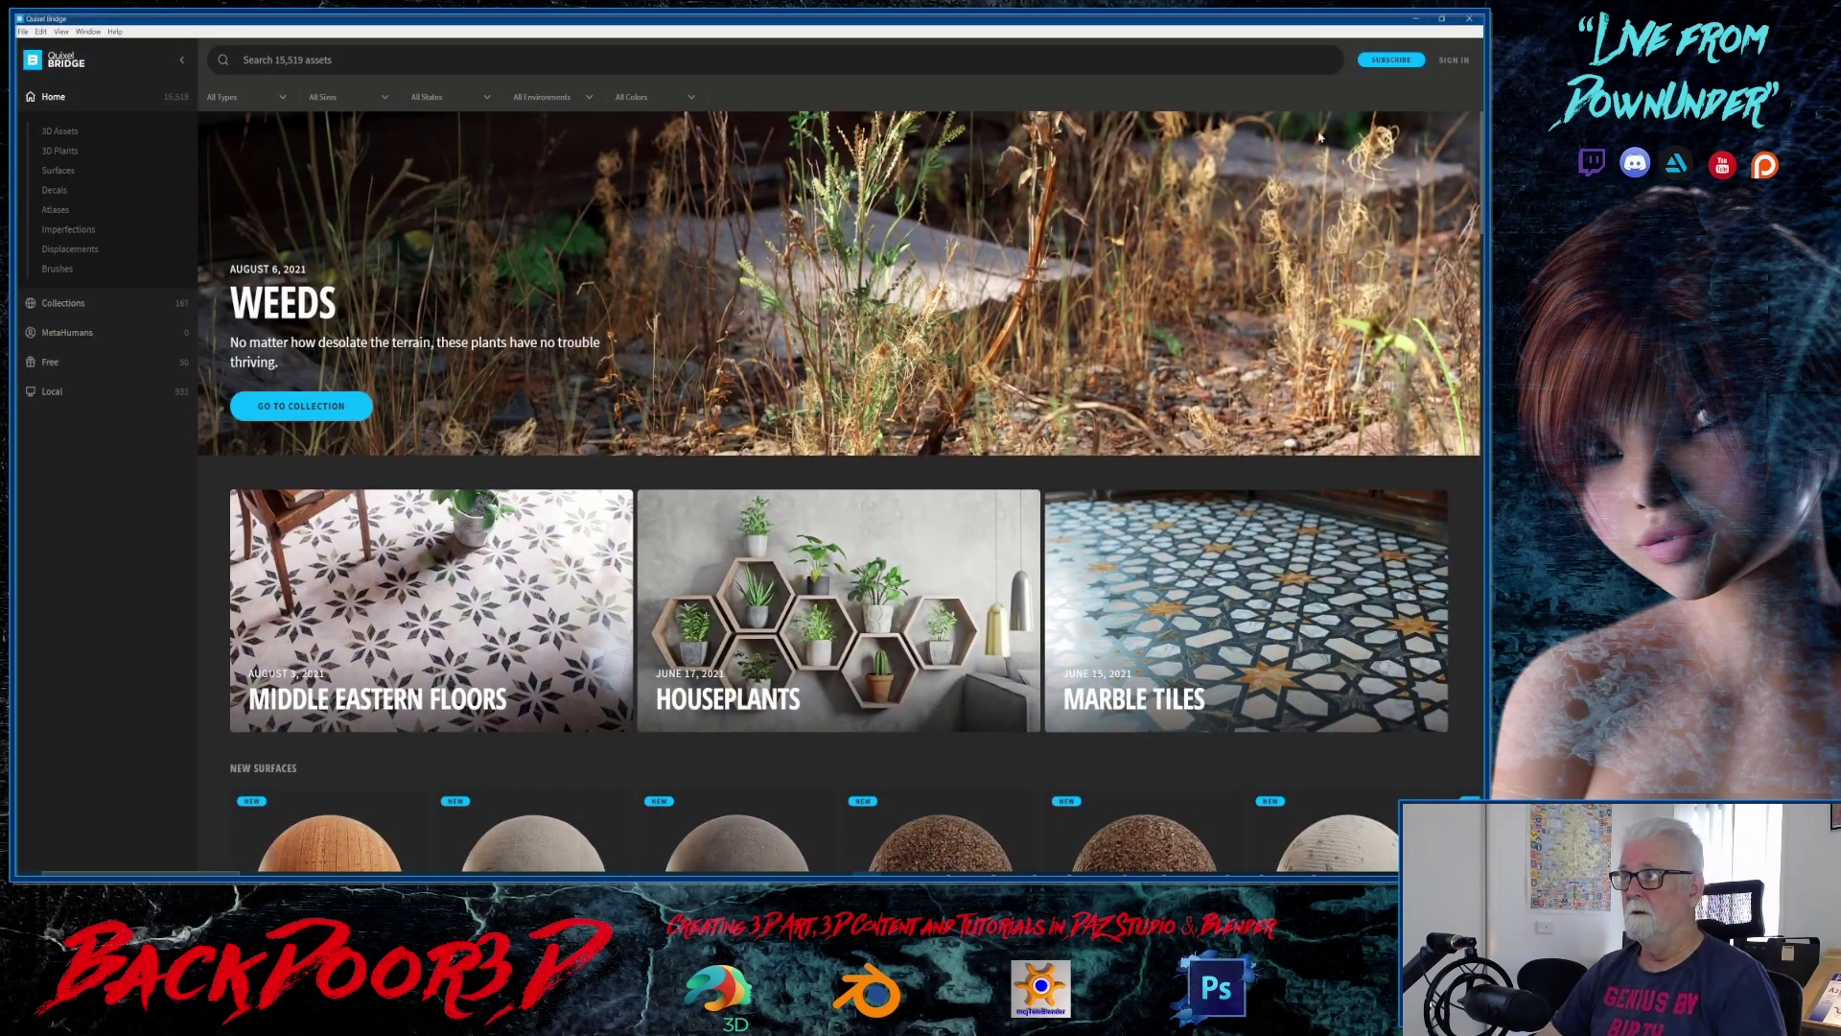
# Sign back in to Bridge using the Epic Games account option
pyautogui.click(1452, 59)
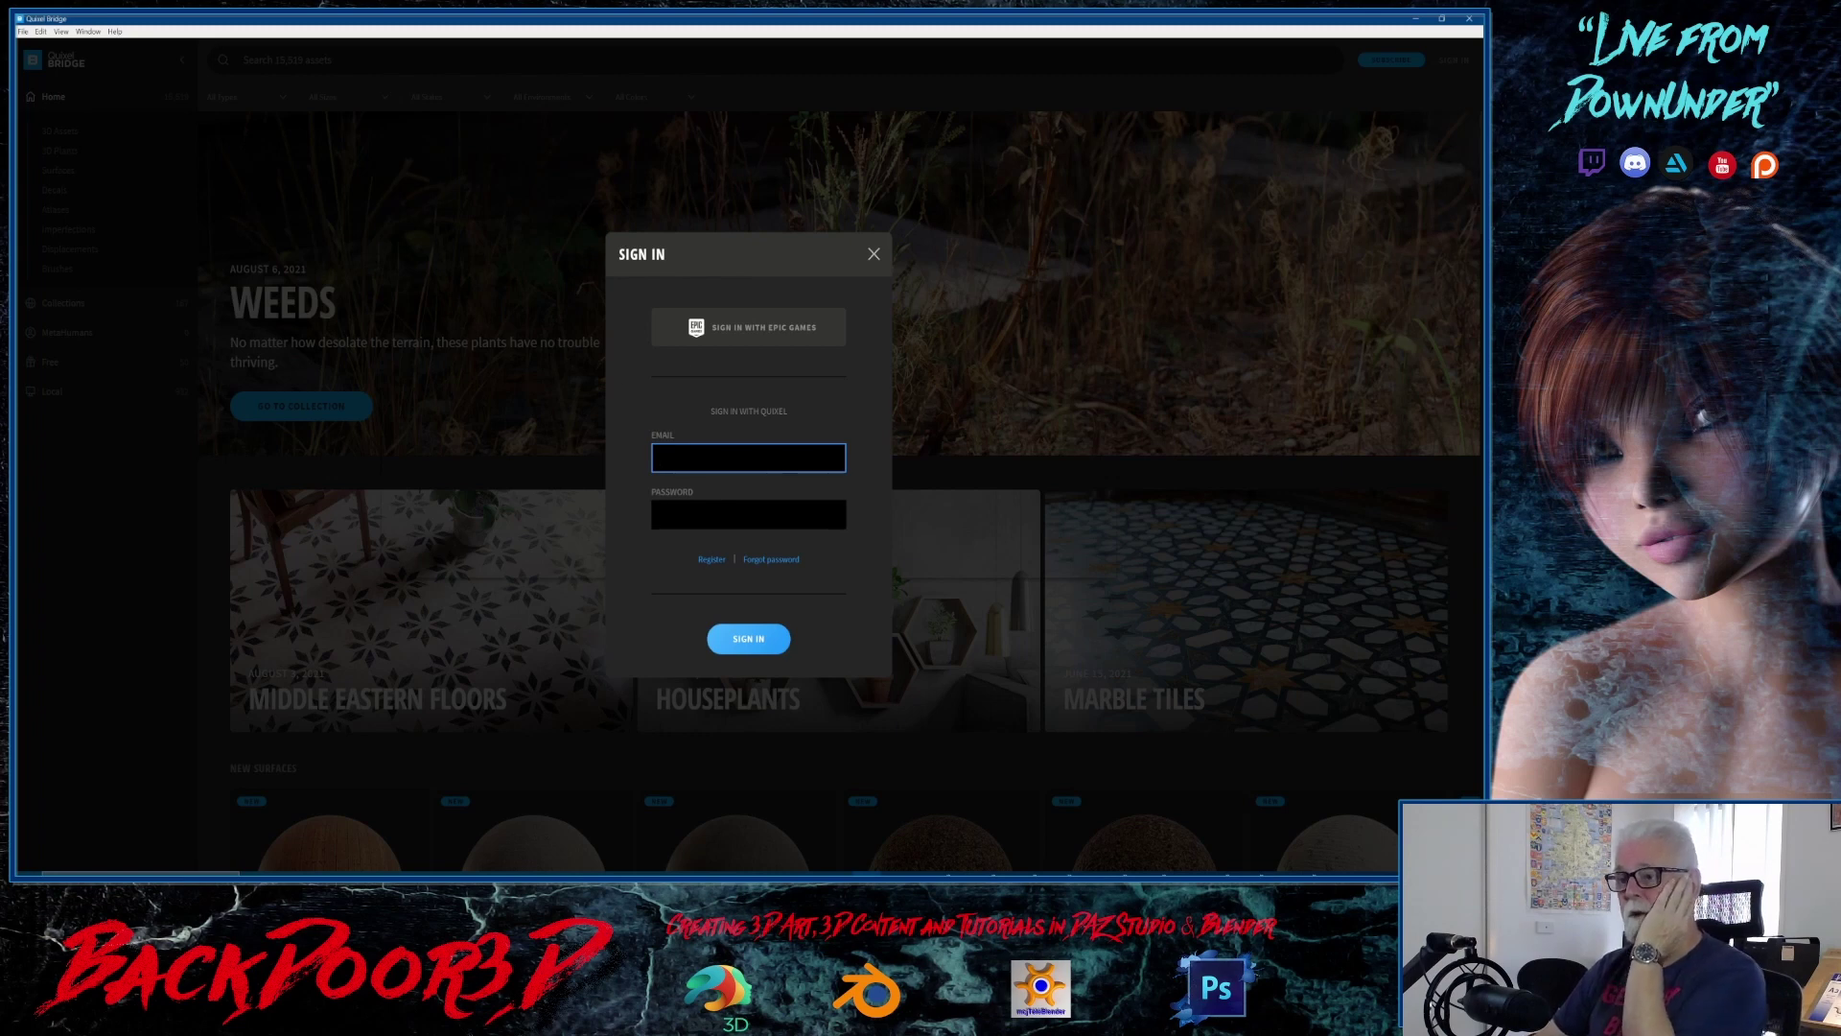
pyautogui.click(746, 329)
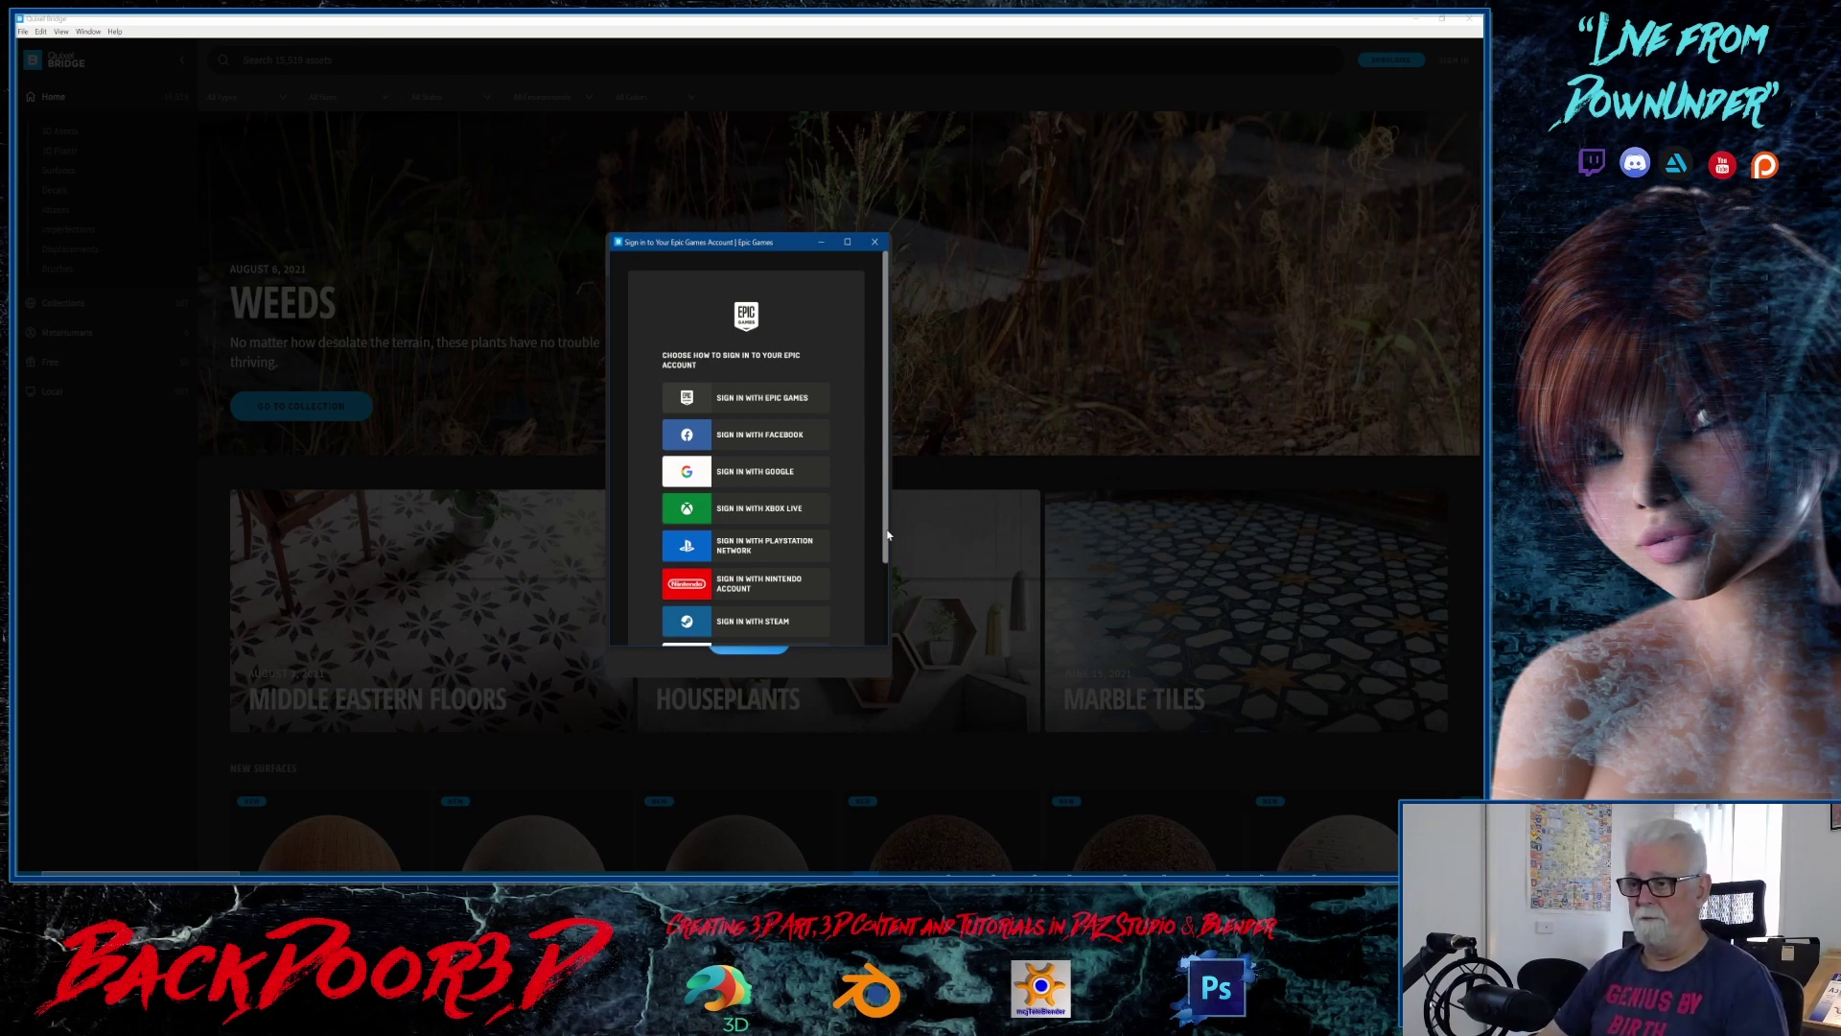
pyautogui.scroll(-2, 874, 634)
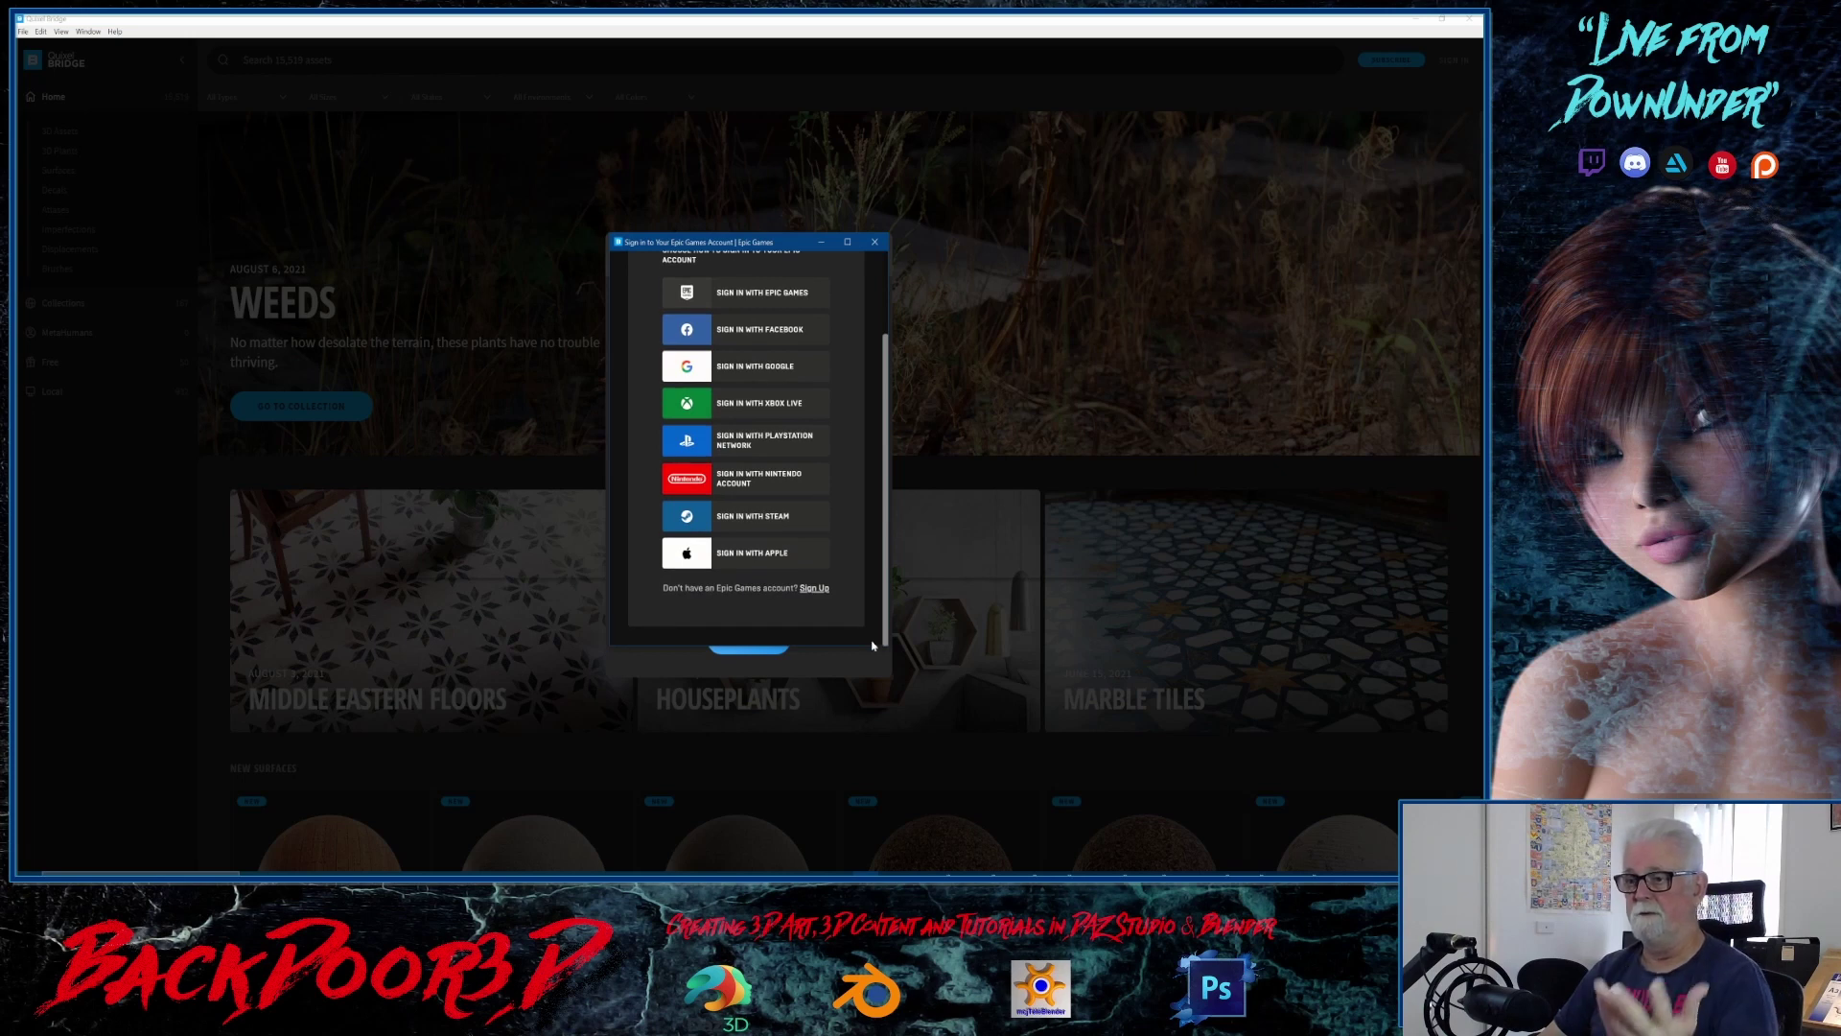
pyautogui.scroll(2, 873, 645)
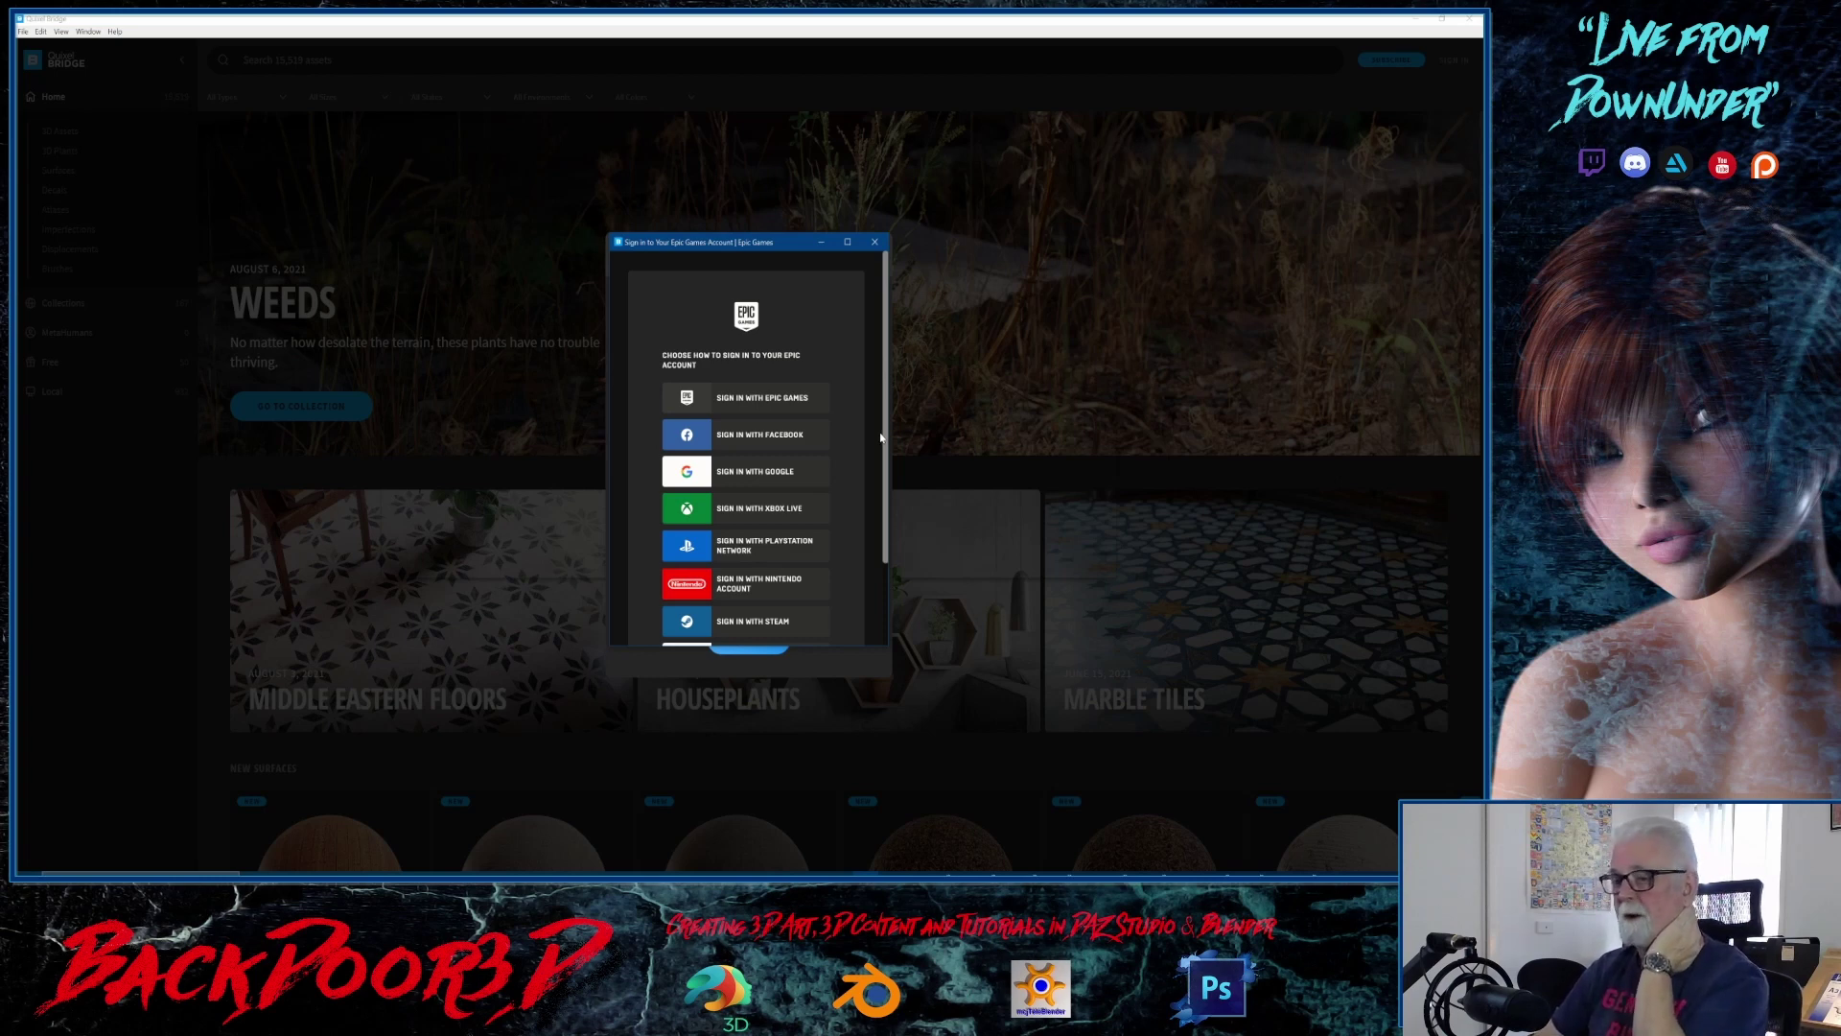
pyautogui.click(733, 402)
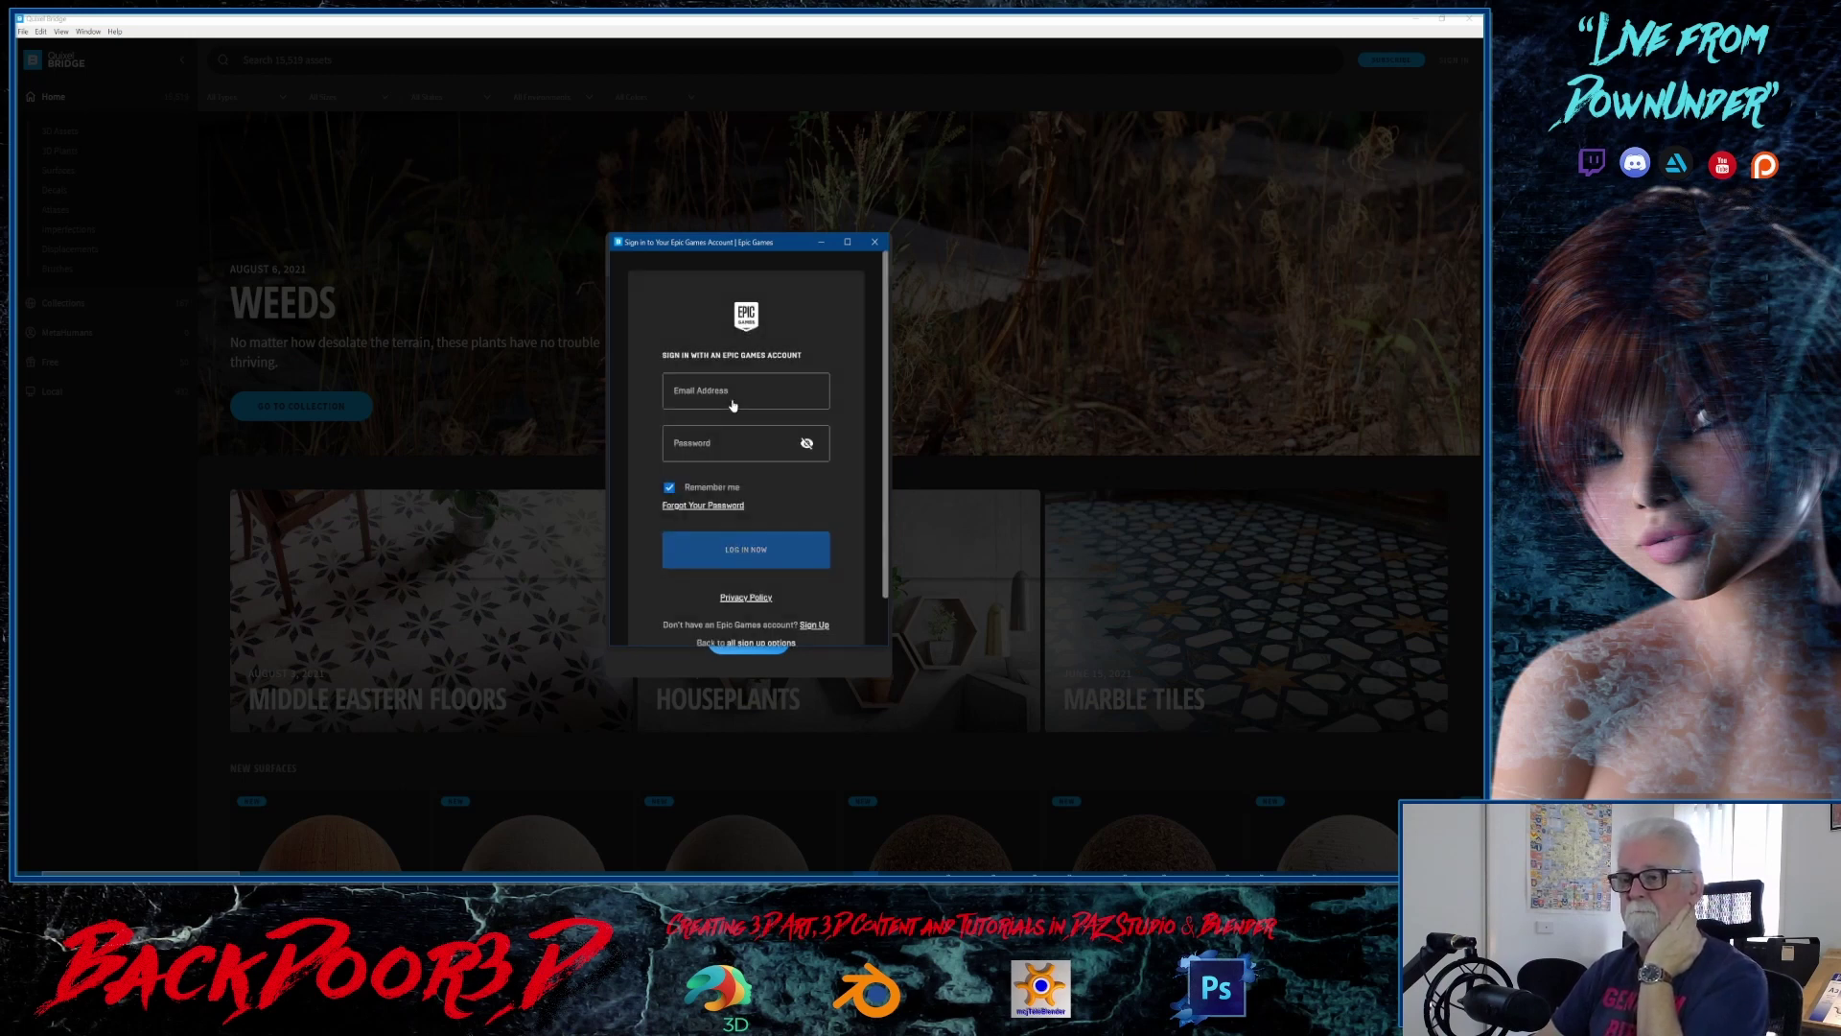
pyautogui.click(733, 405)
pyautogui.moveTo(733, 252); pyautogui.dragTo(1482, 253)
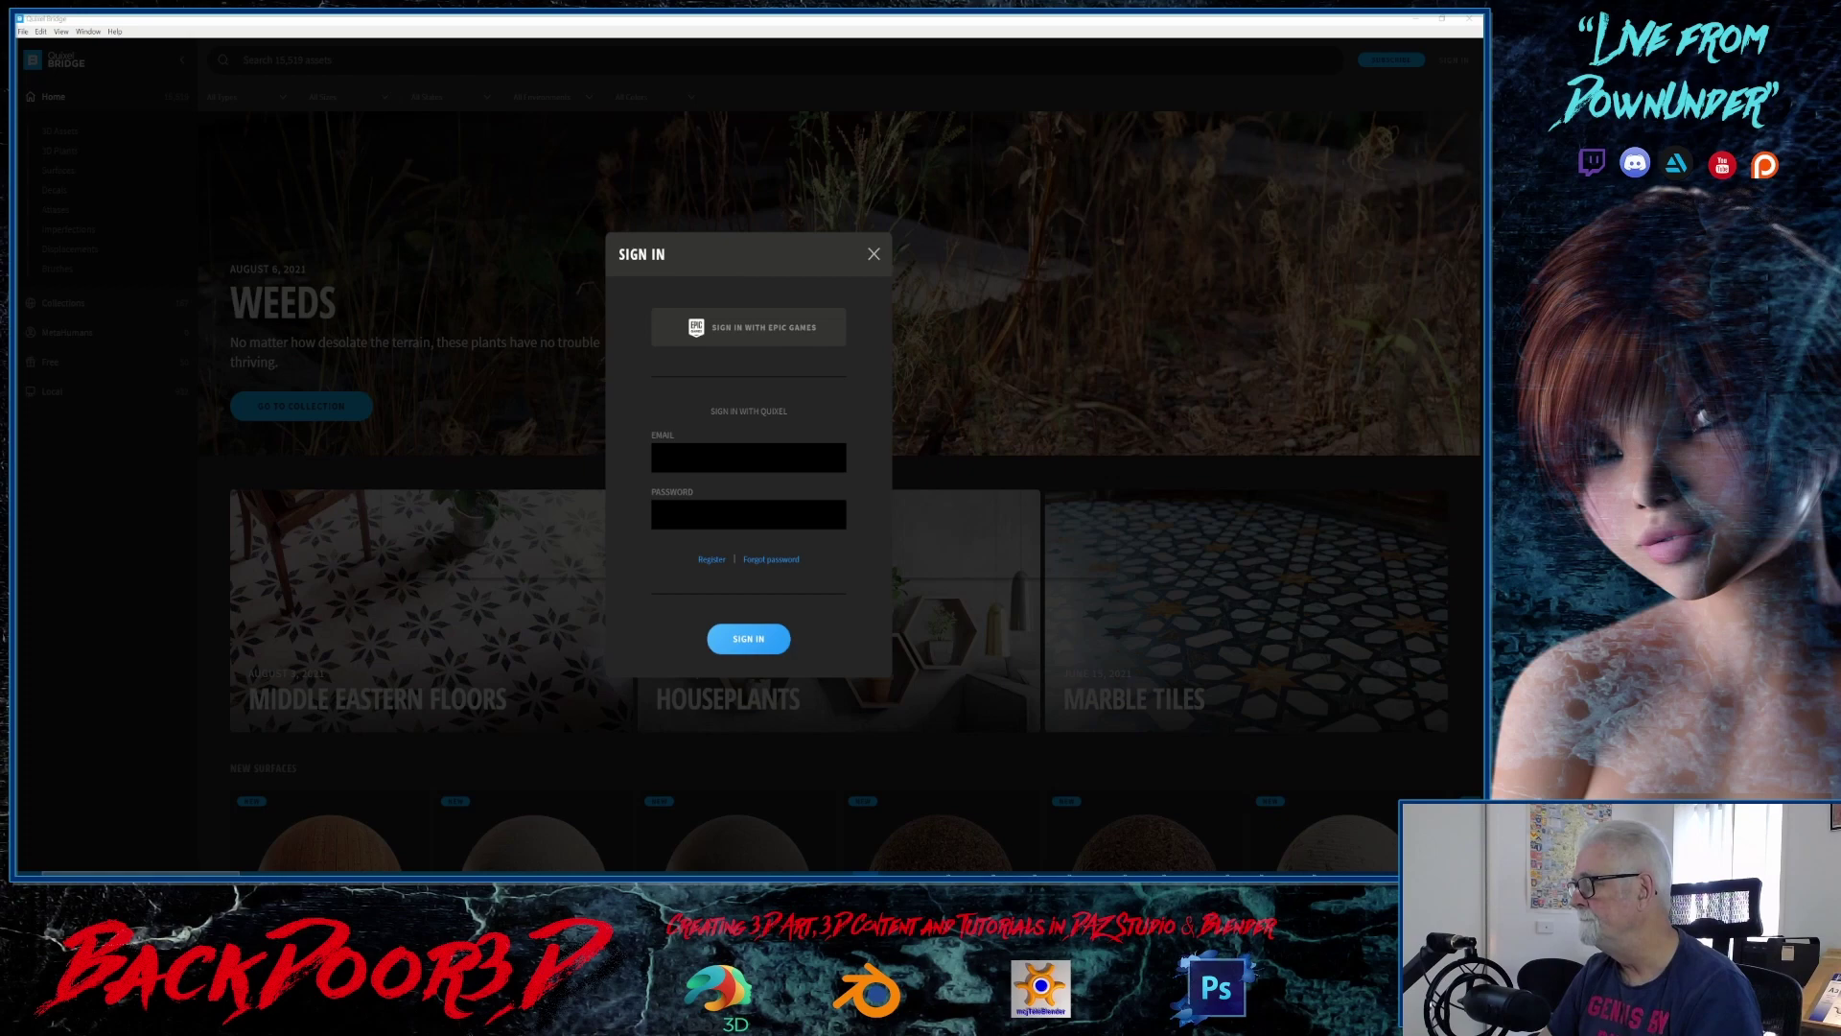
pyautogui.click(749, 327)
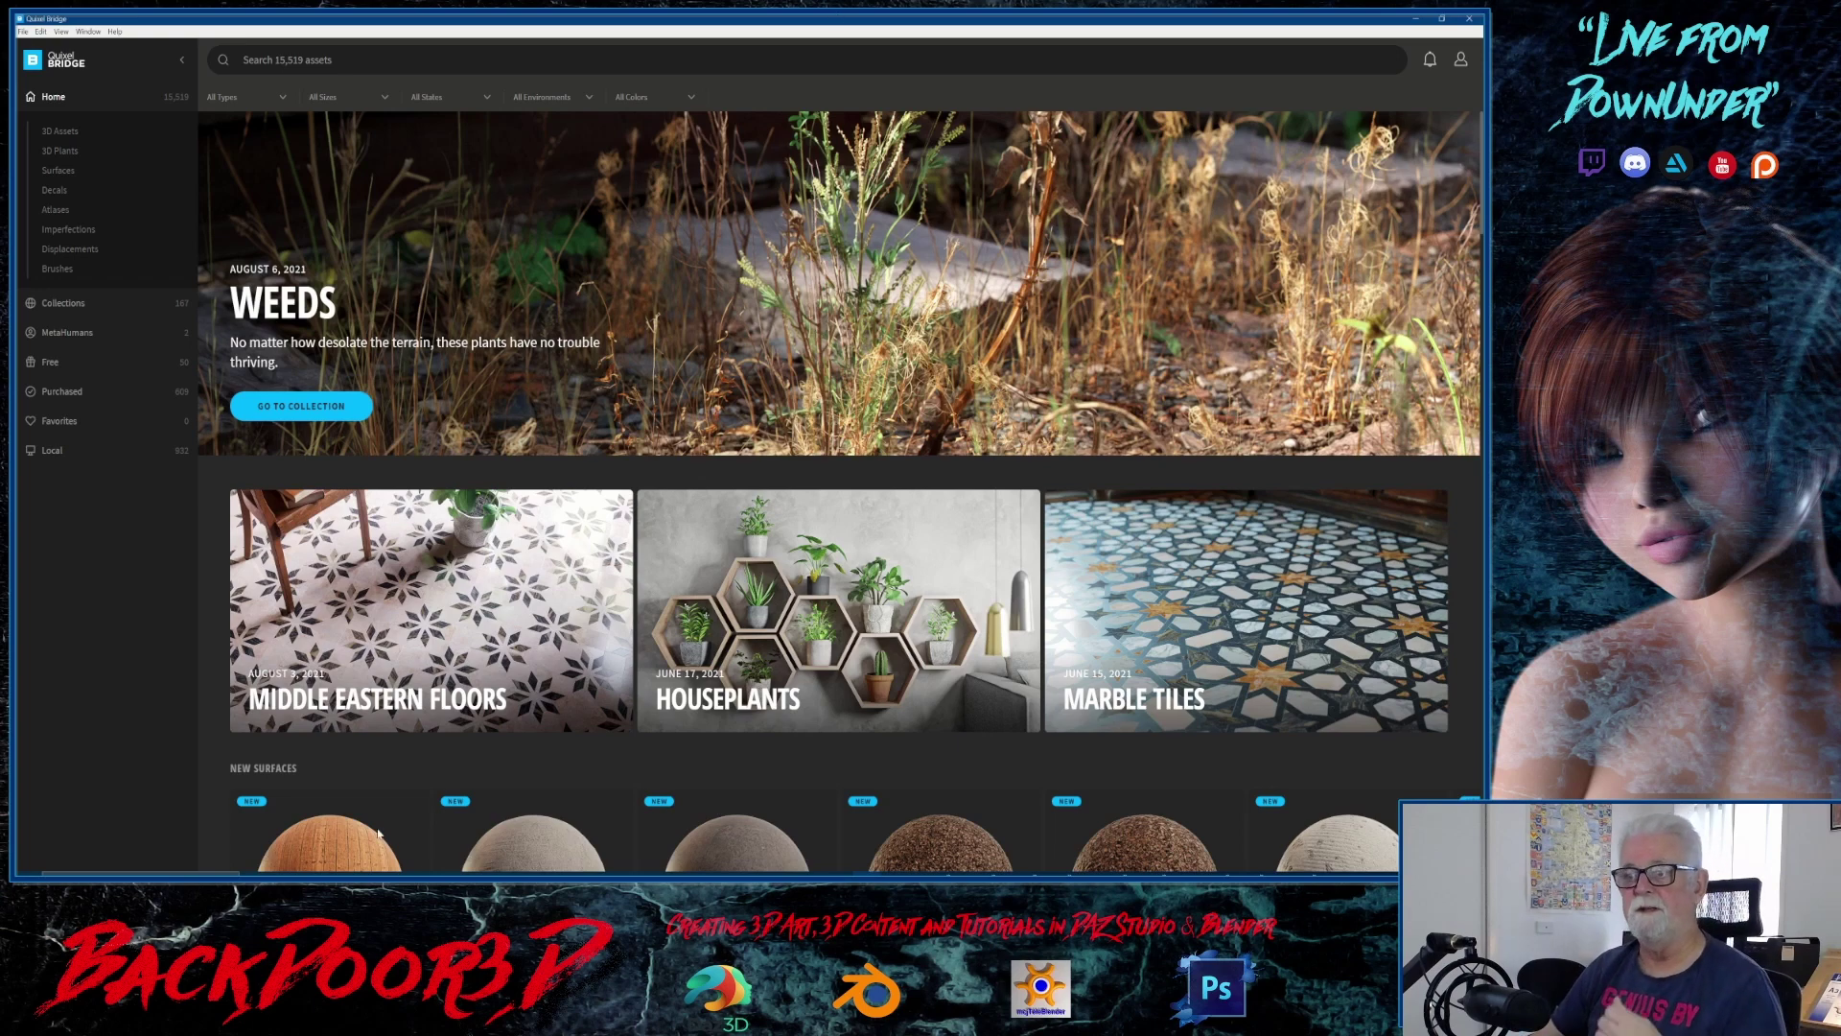
# Look through the home page's new models, plants, latest collections, asset types and trending assets
pyautogui.scroll(-8, 687, 318)
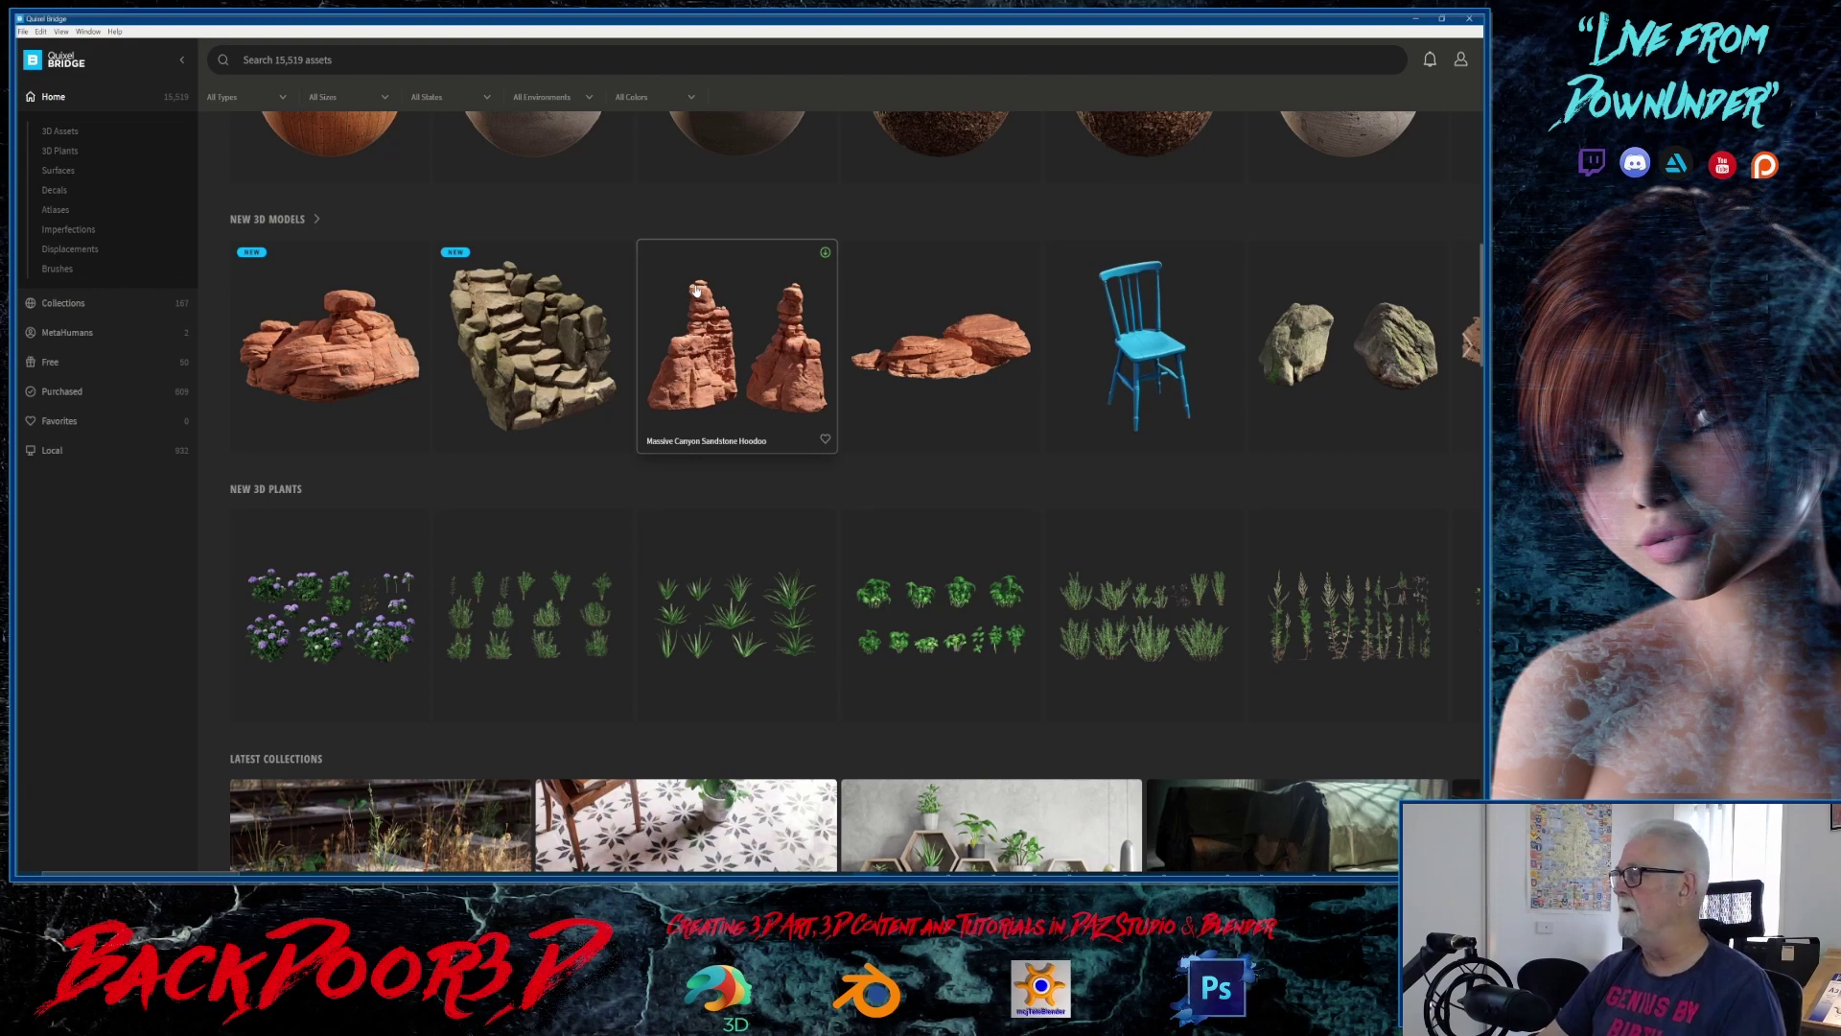
pyautogui.scroll(-6, 696, 290)
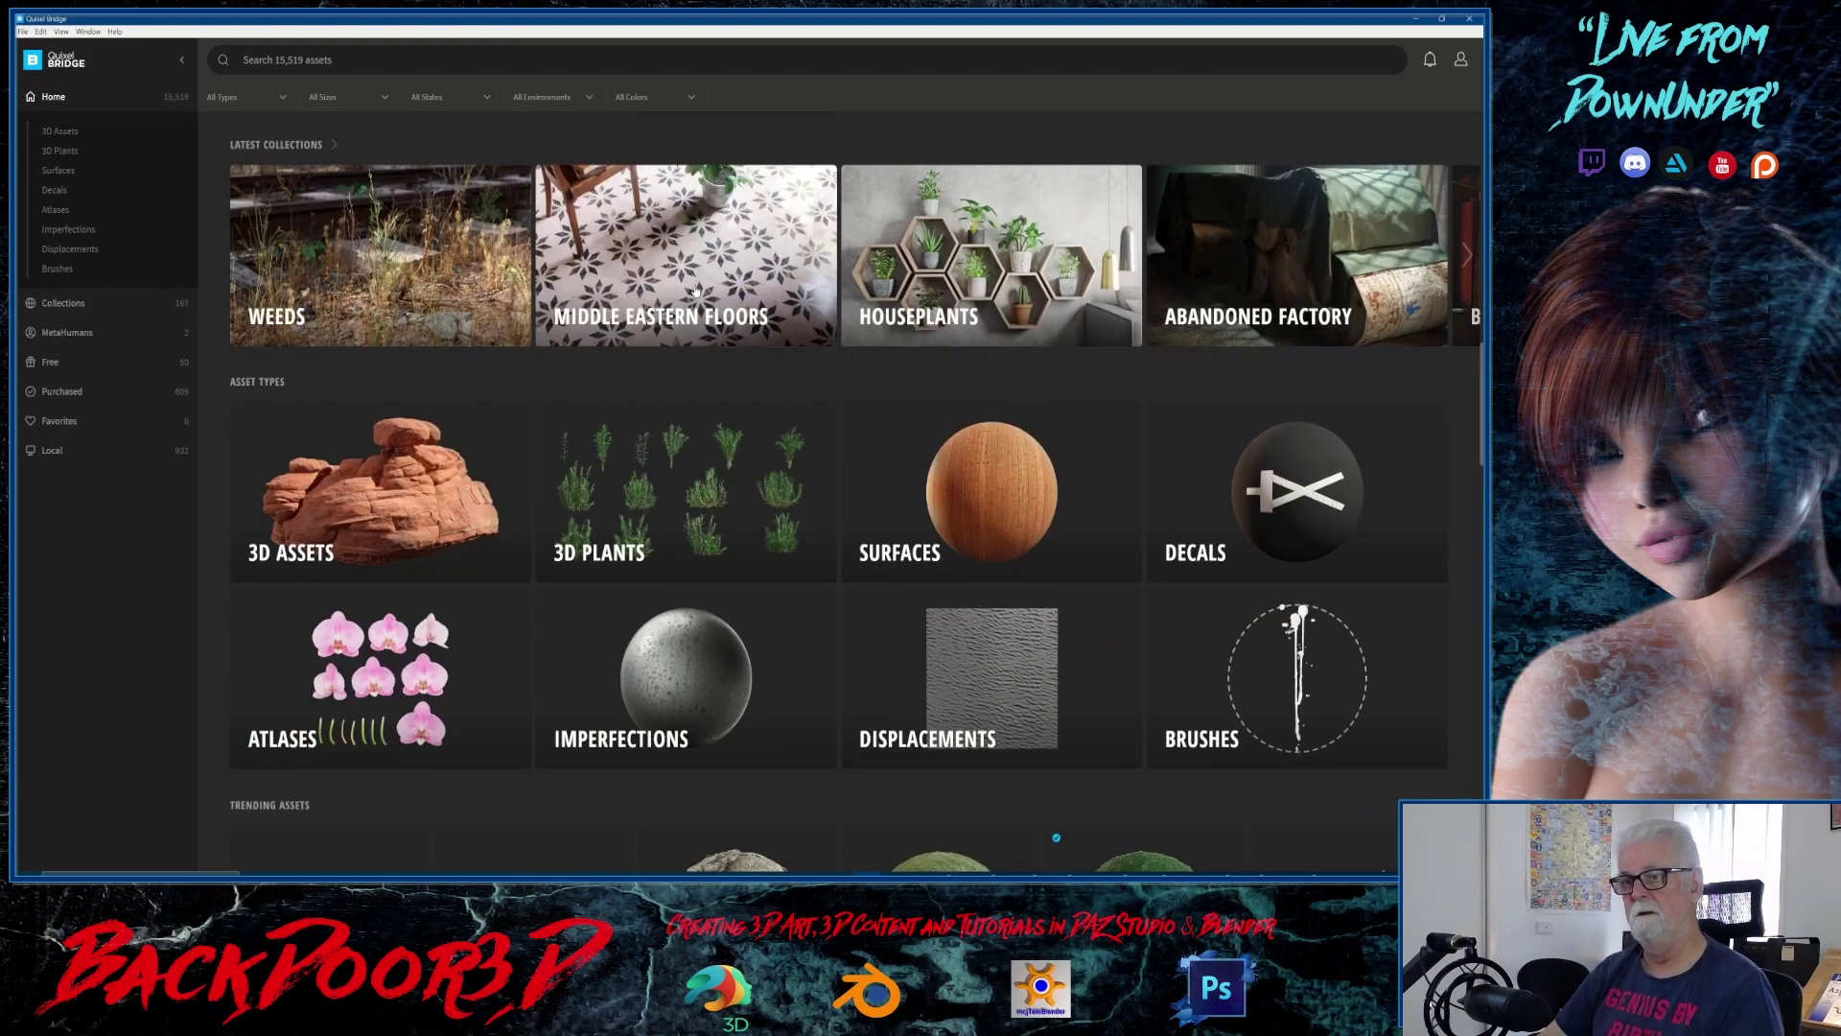
pyautogui.scroll(-6, 696, 289)
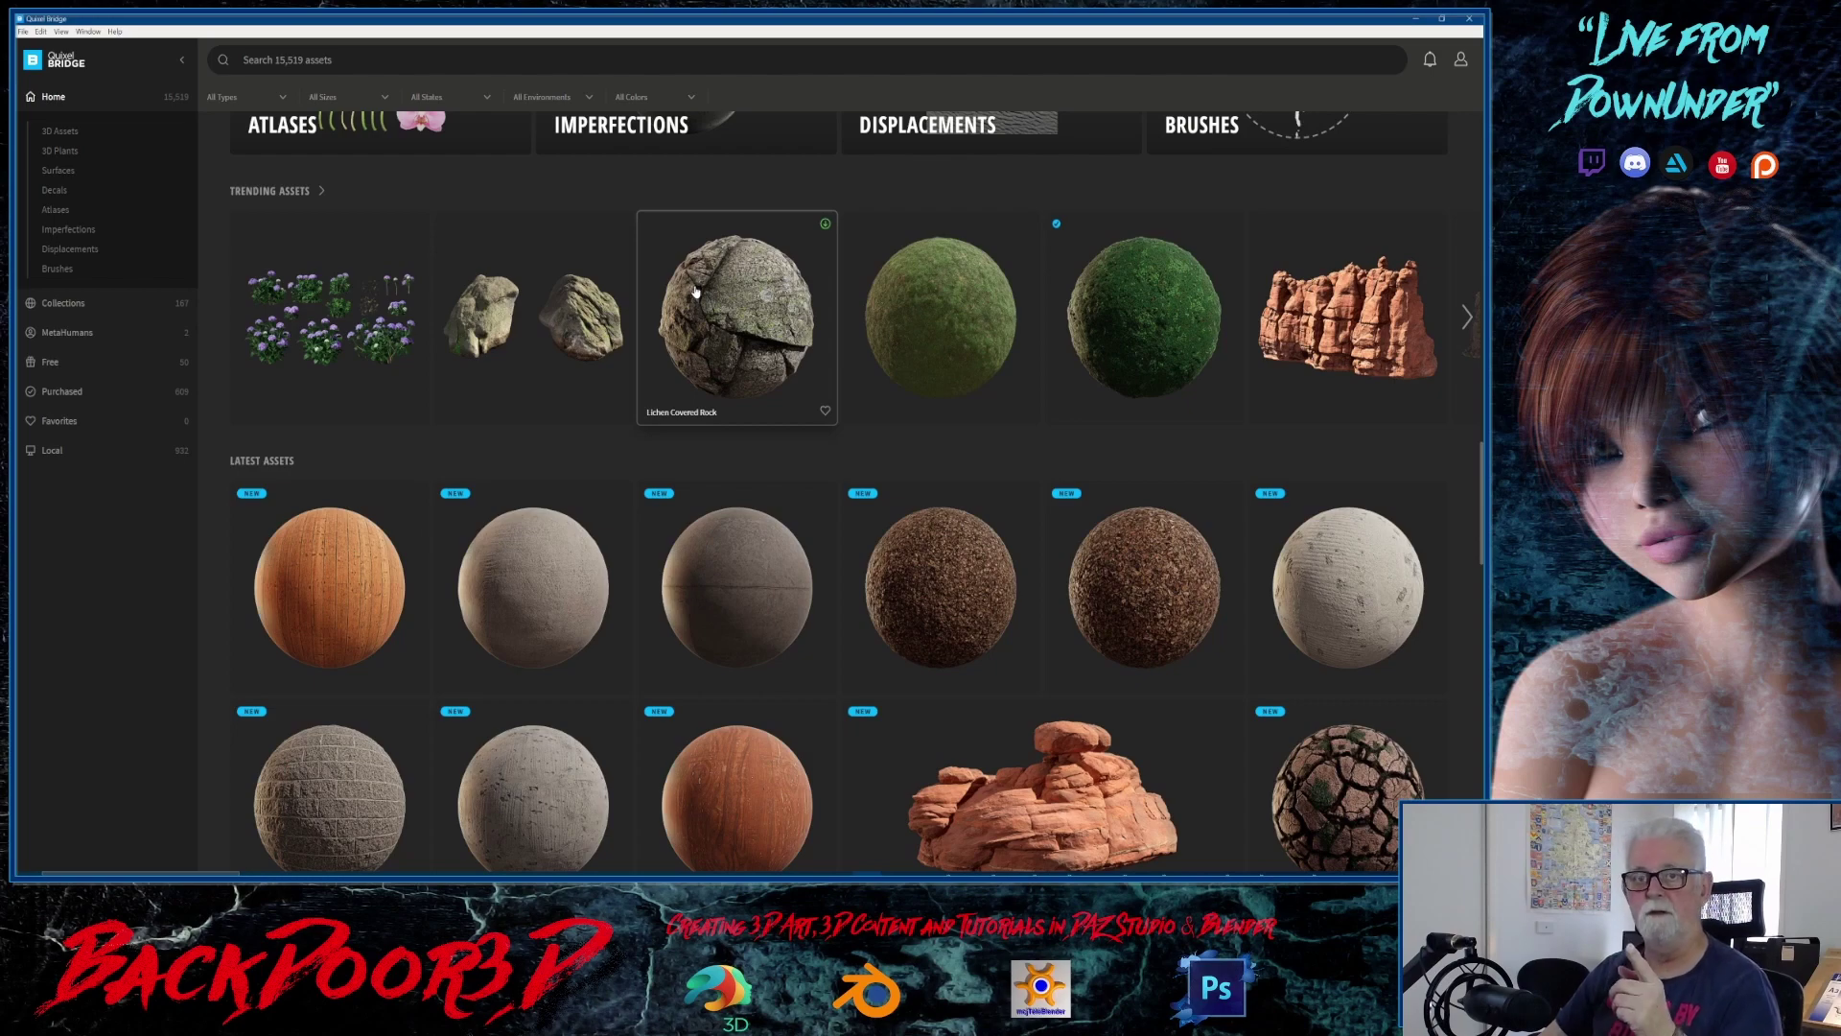
pyautogui.scroll(20, 696, 290)
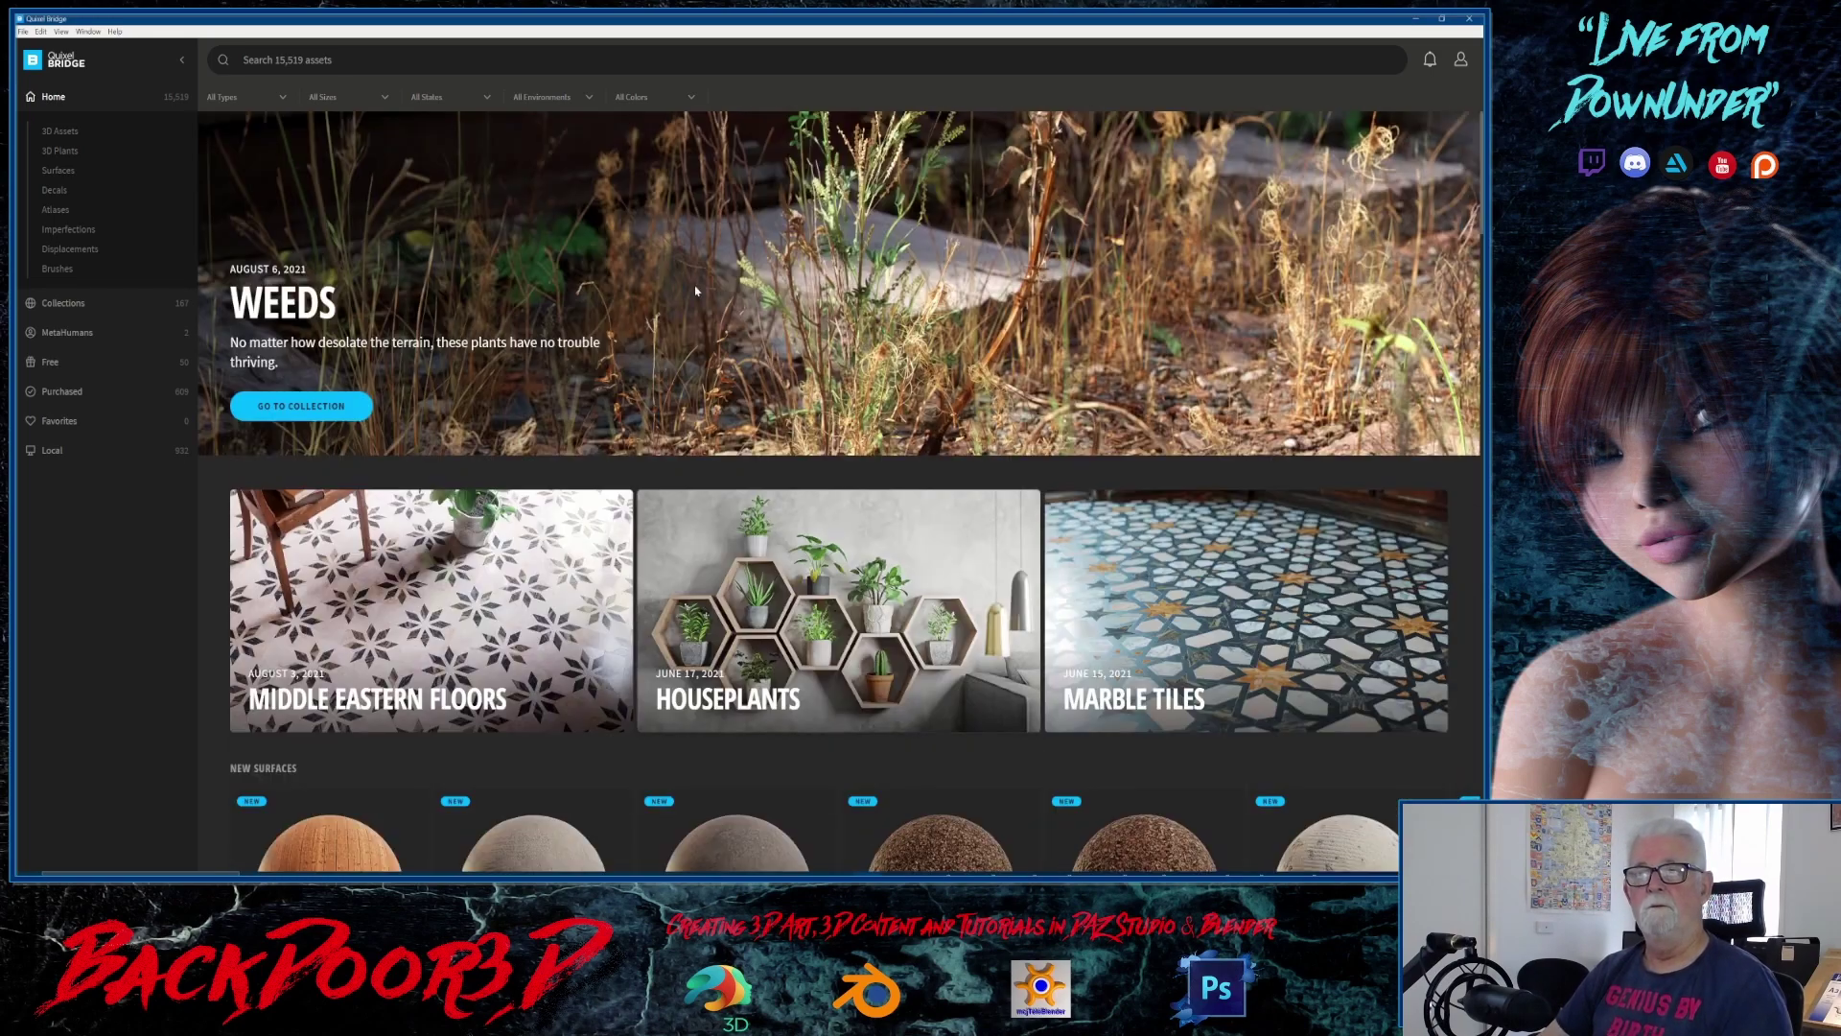
# Browse the 3D Assets and 3D Plants categories, including the Grass and Ground Cover subcategories
pyautogui.click(60, 131)
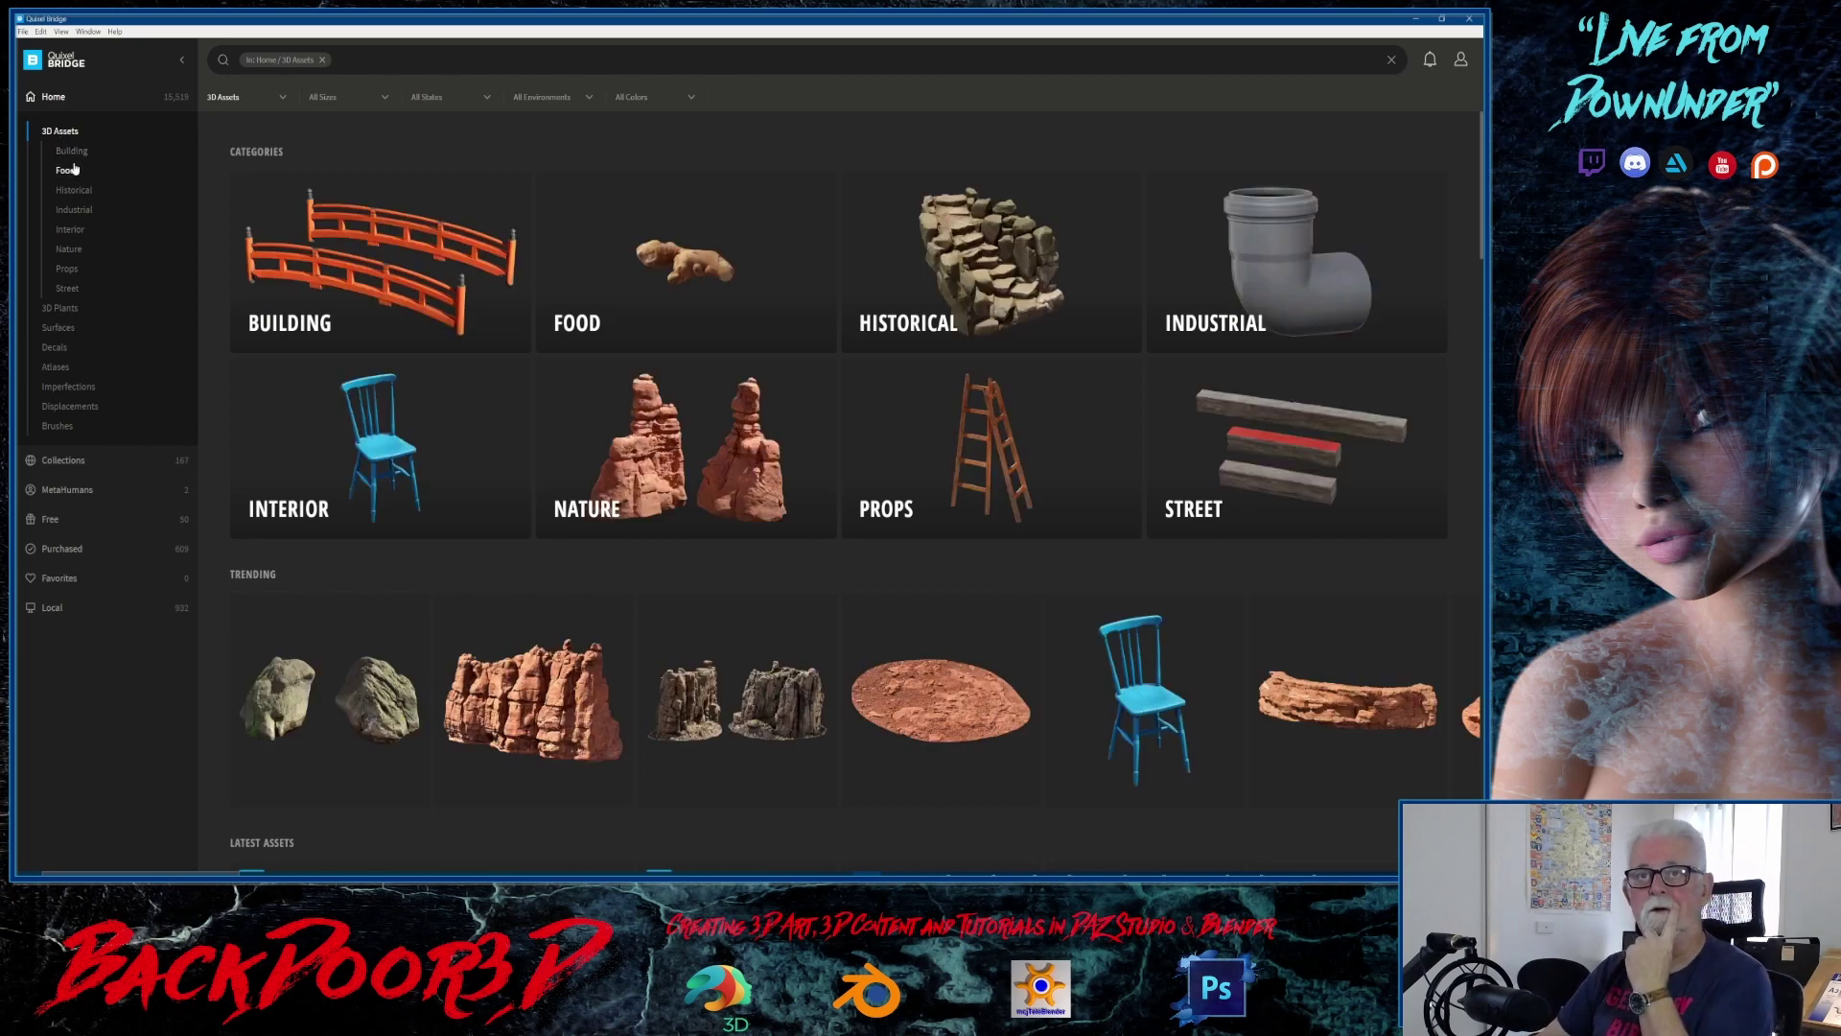
pyautogui.click(68, 313)
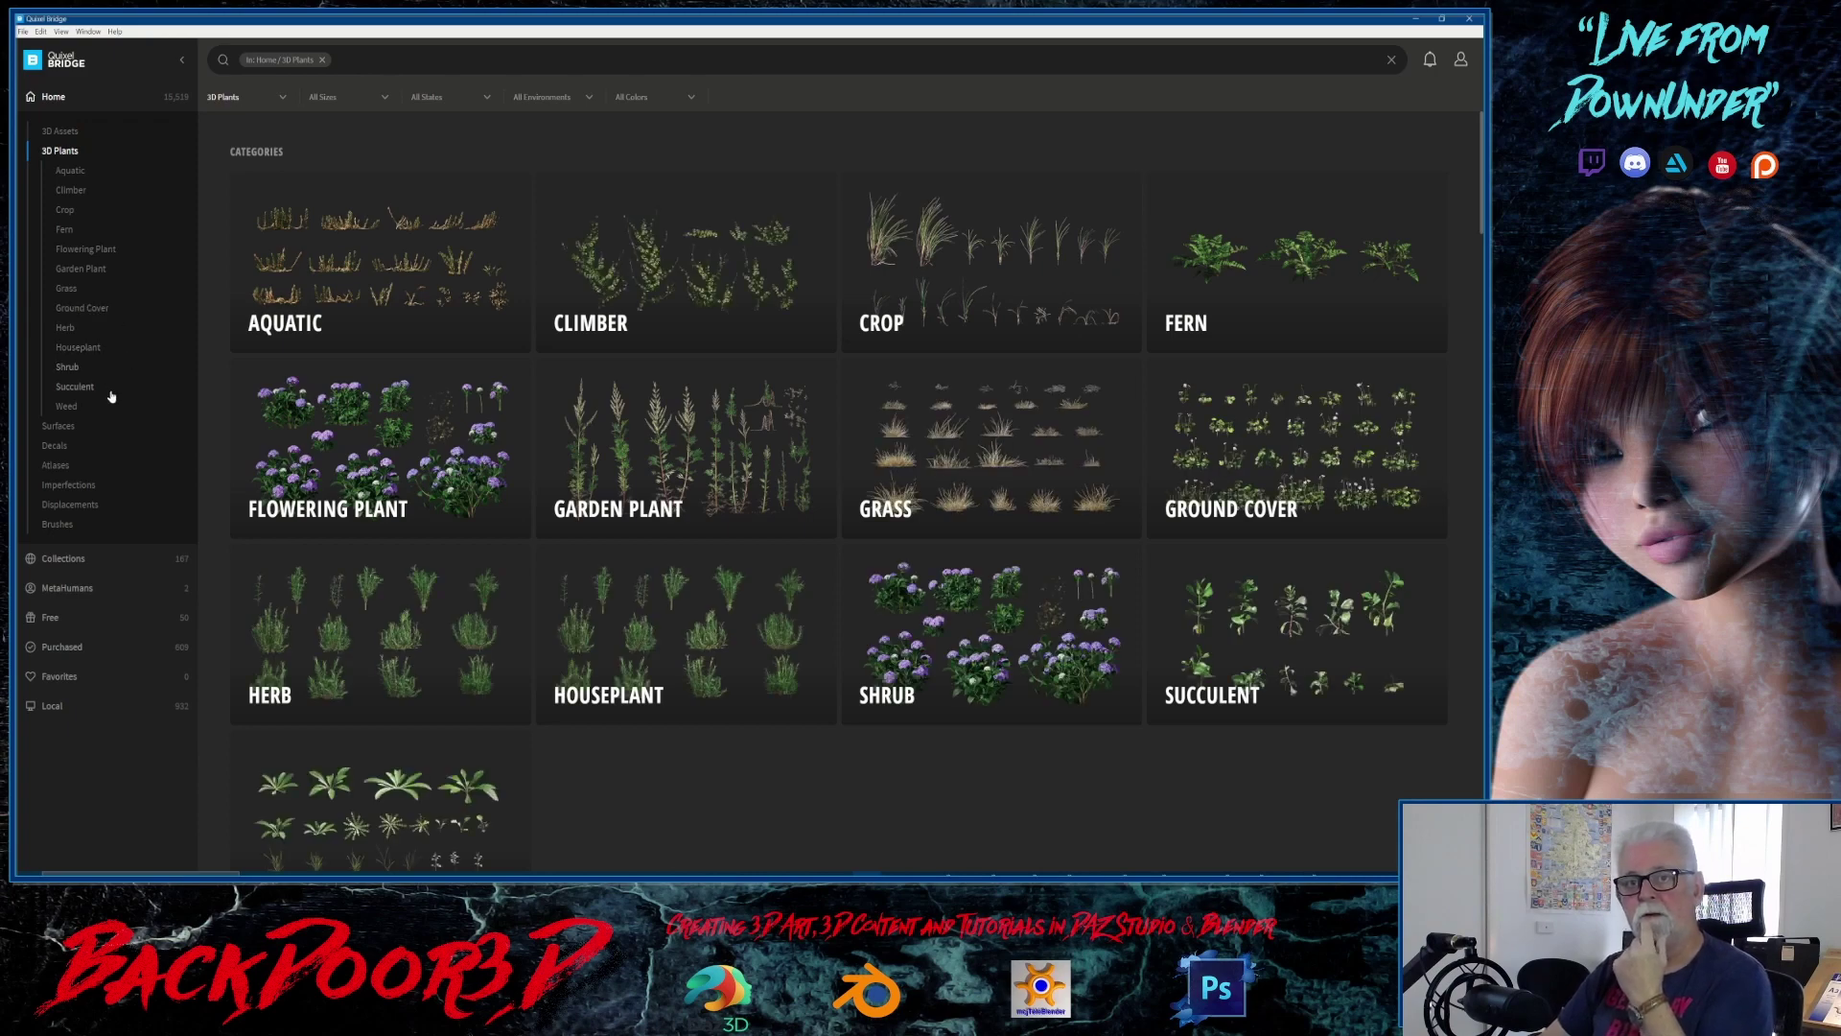
pyautogui.click(75, 289)
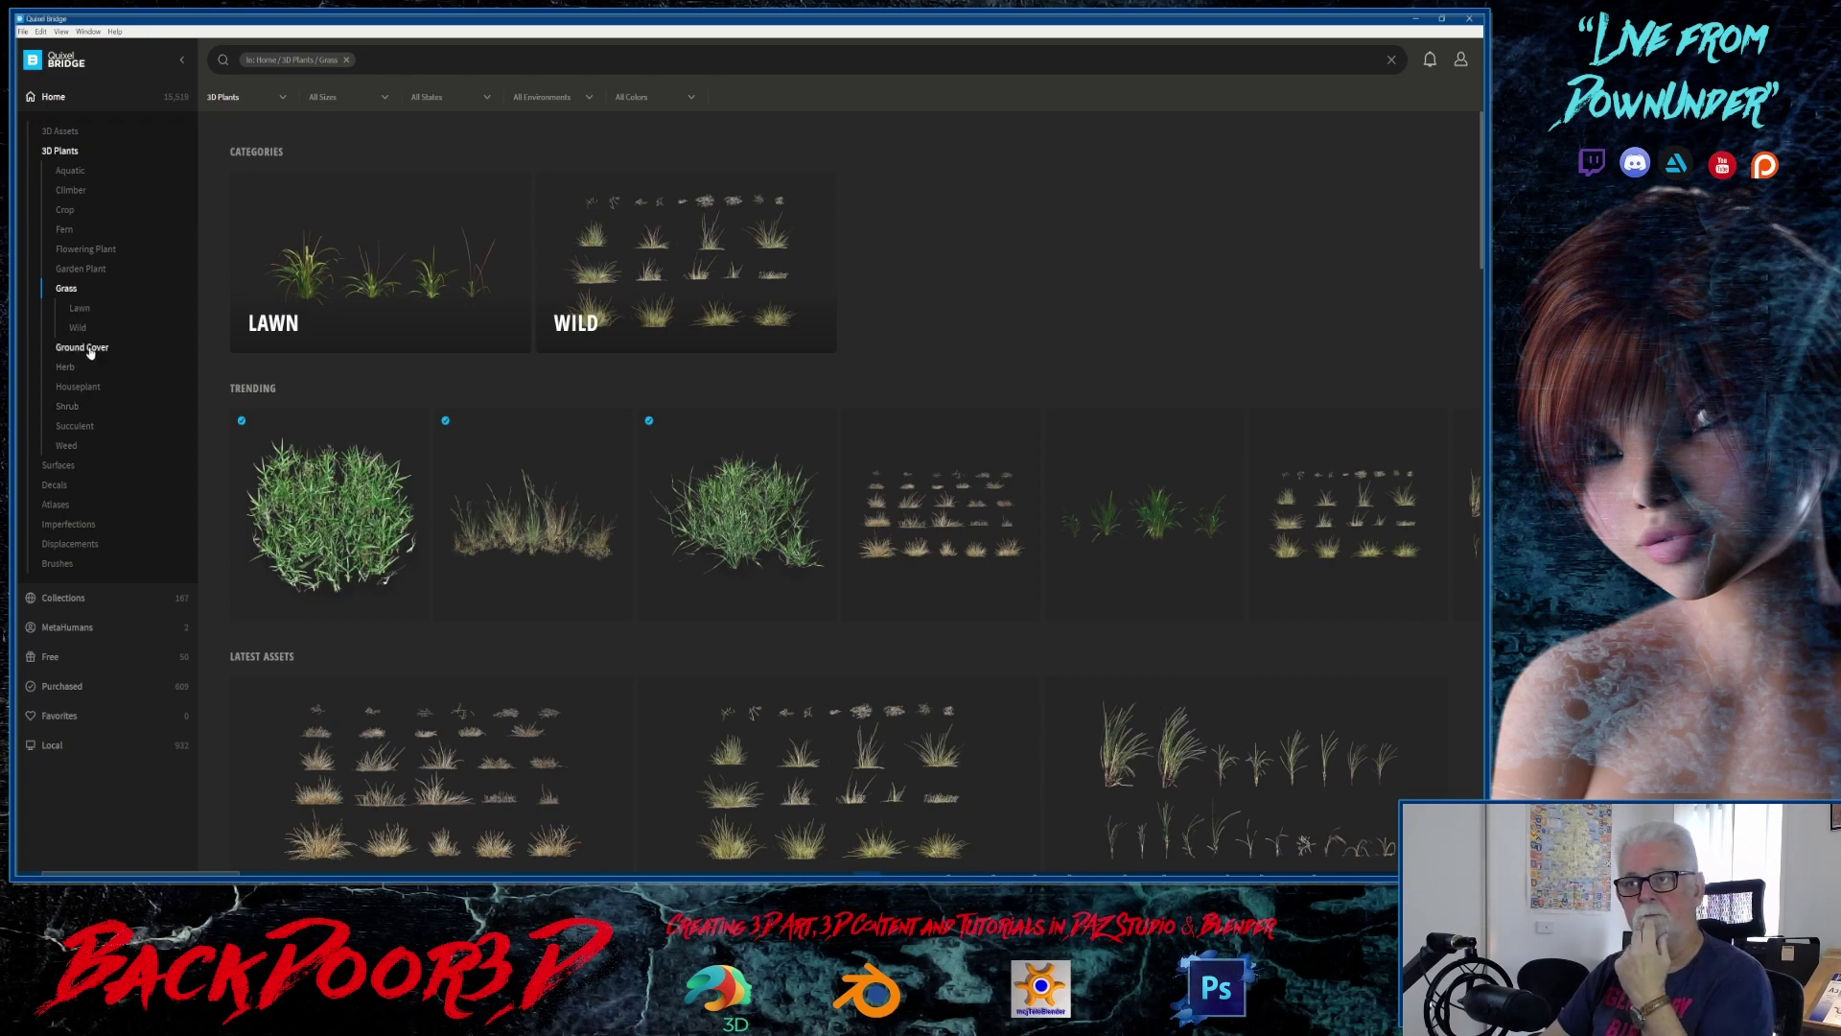
pyautogui.click(85, 348)
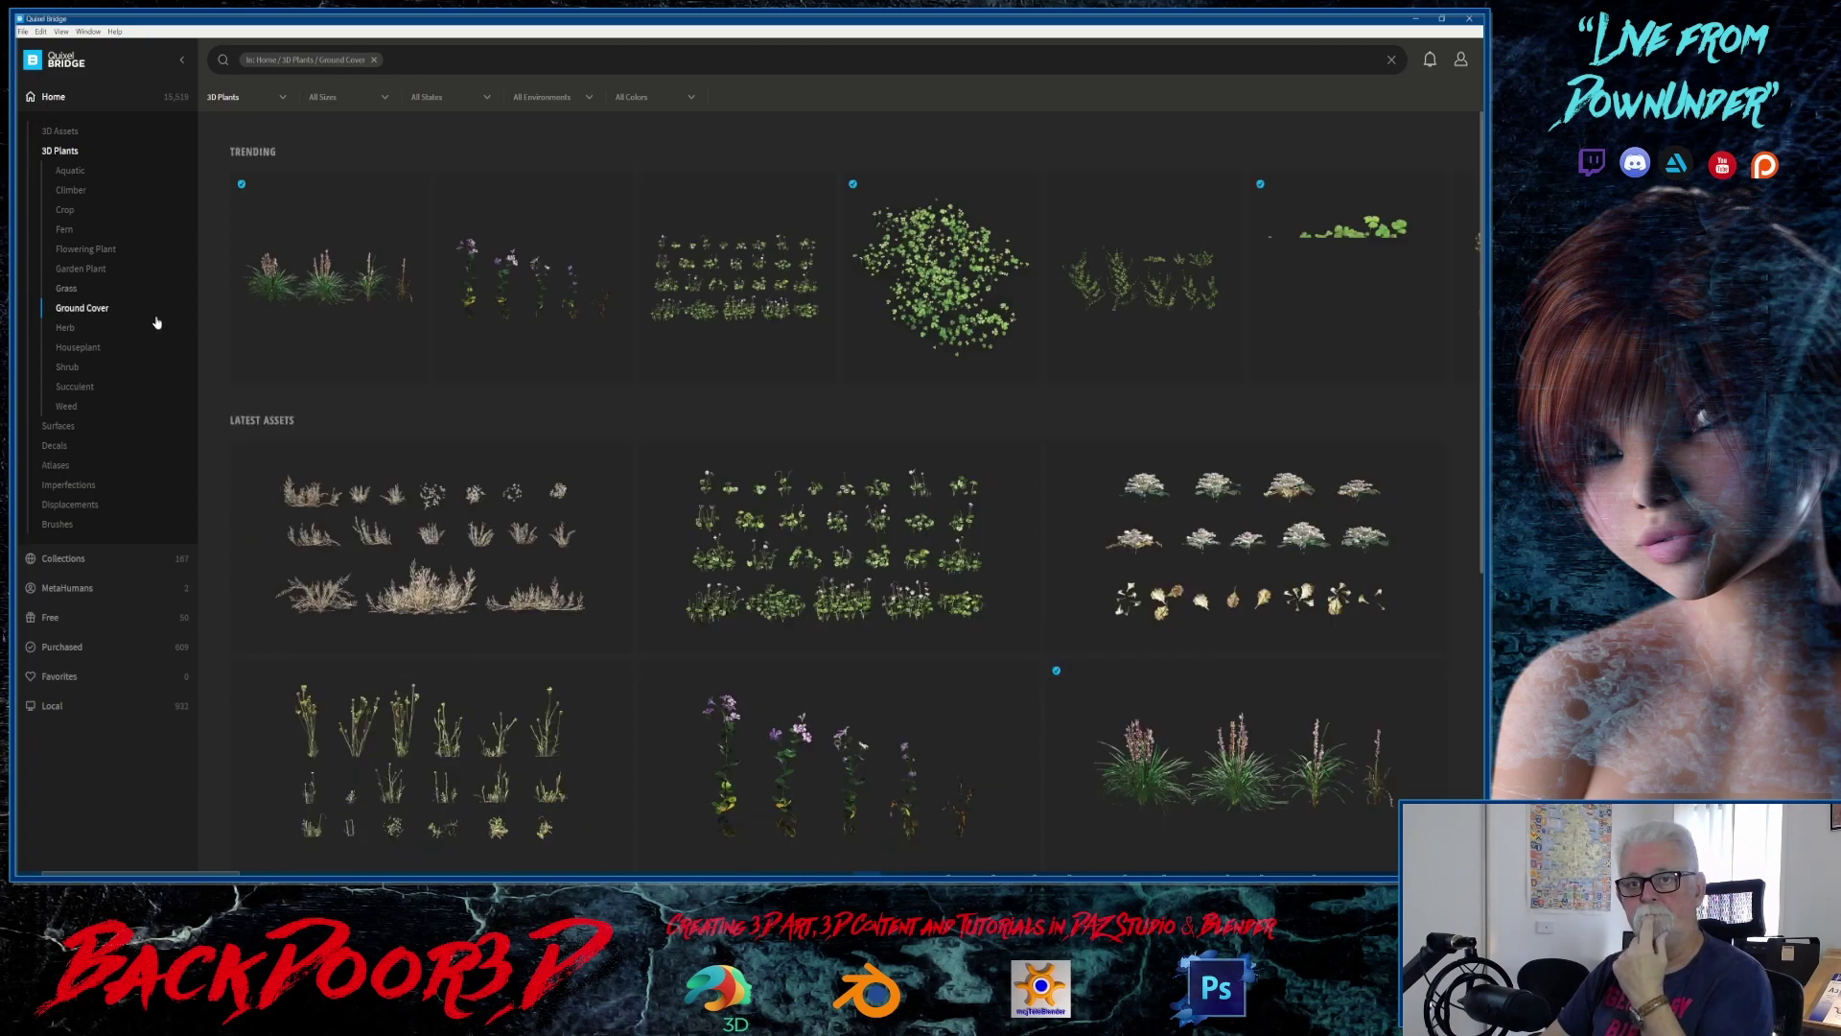
# Open the Renaissance Revival Modular Building collection under Collections and look through its assets
pyautogui.click(63, 558)
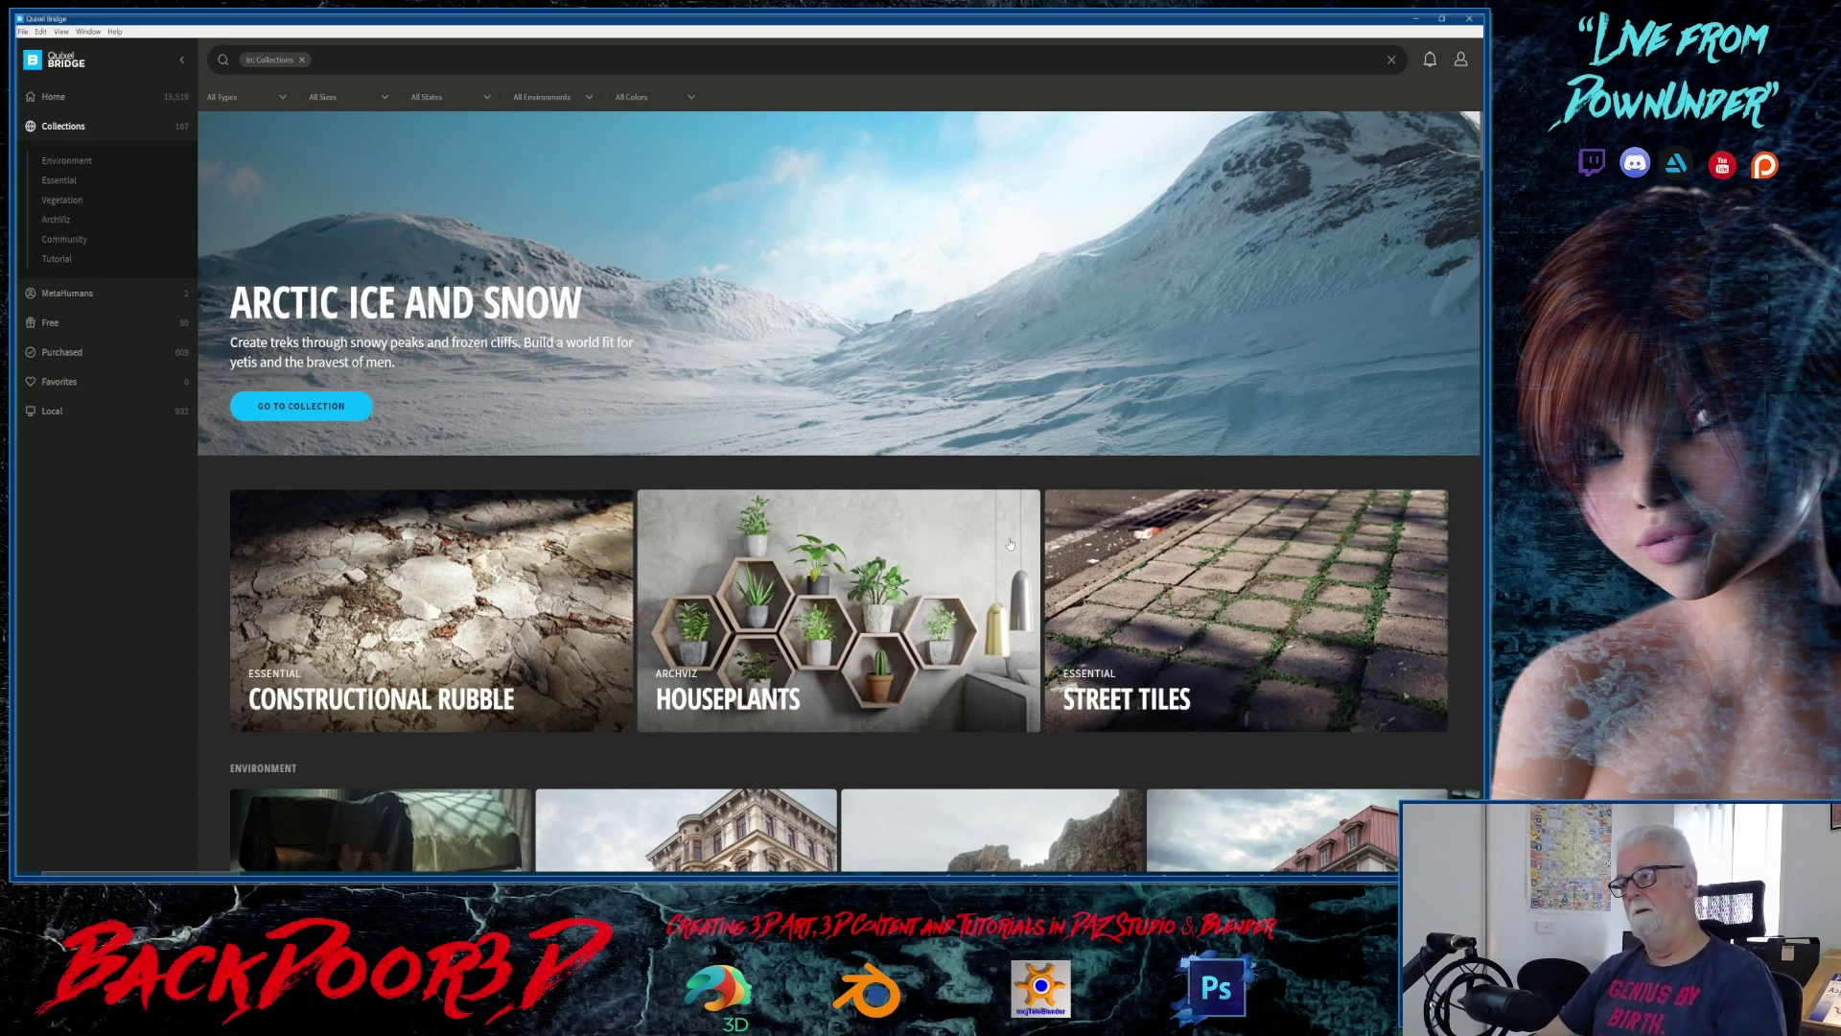
pyautogui.scroll(-4, 1246, 586)
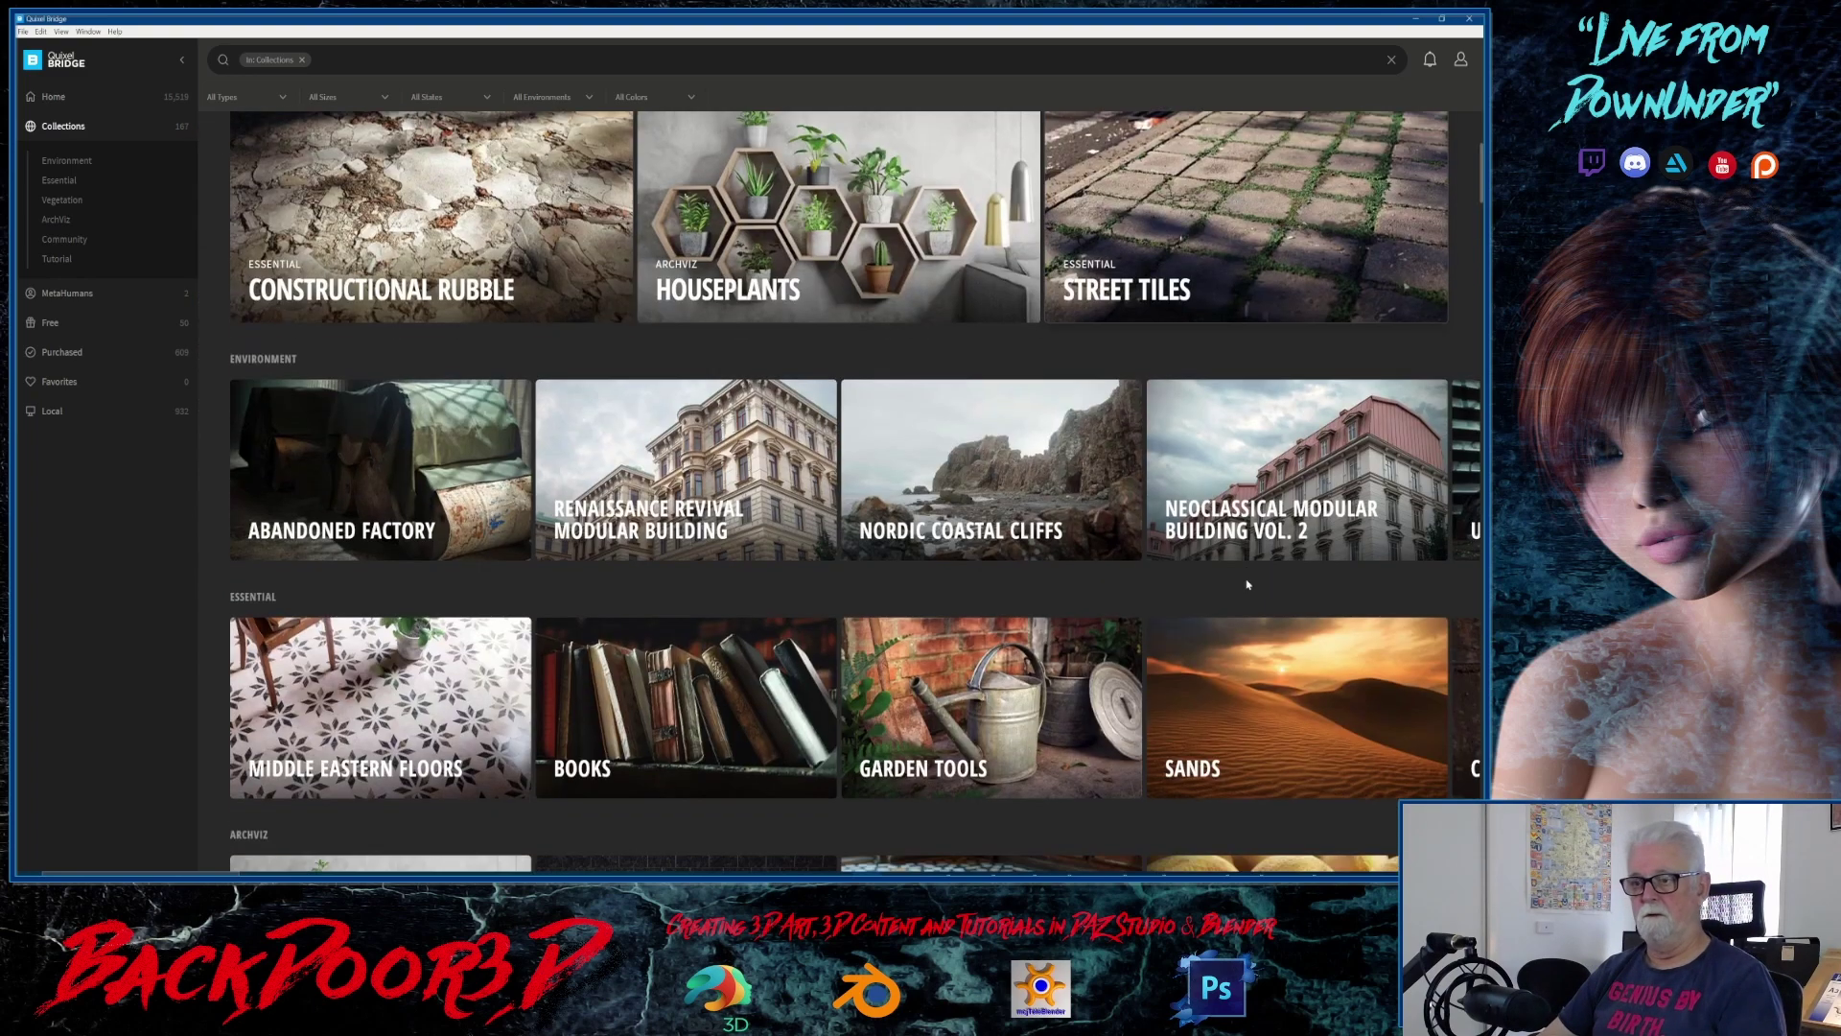
pyautogui.click(689, 469)
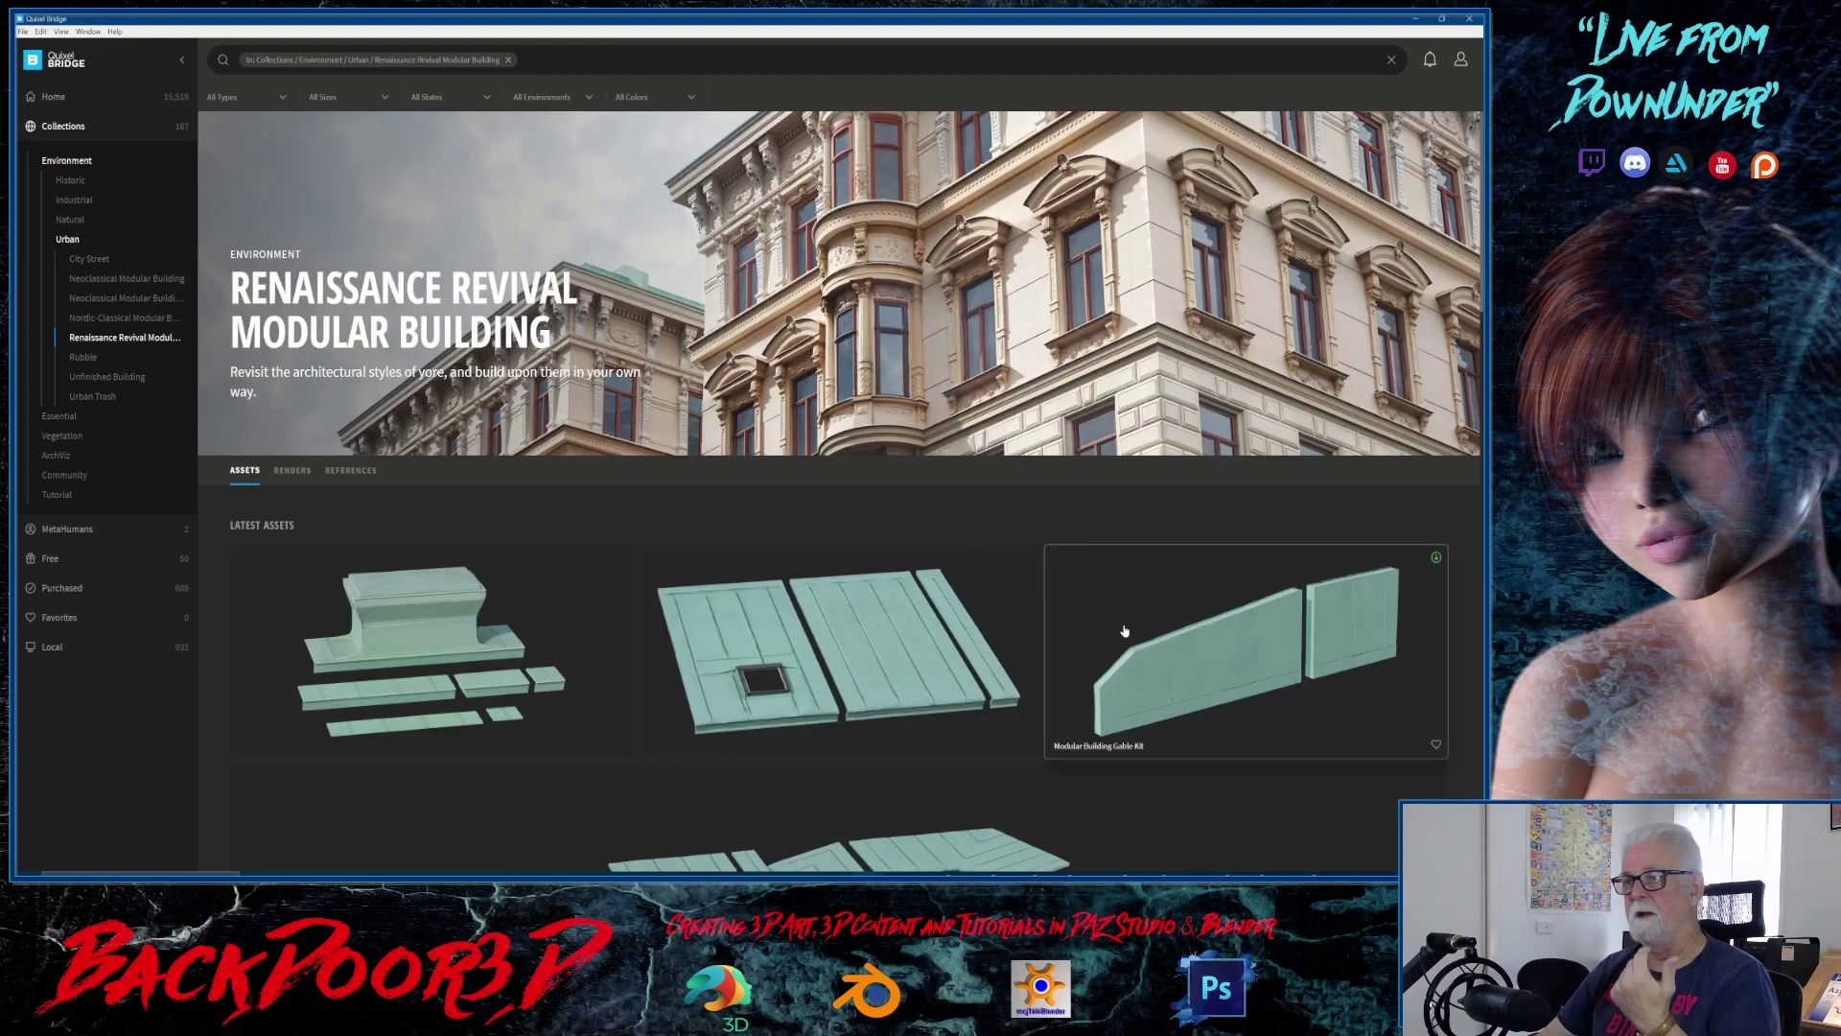
pyautogui.scroll(-6, 1121, 633)
pyautogui.scroll(-15, 1126, 614)
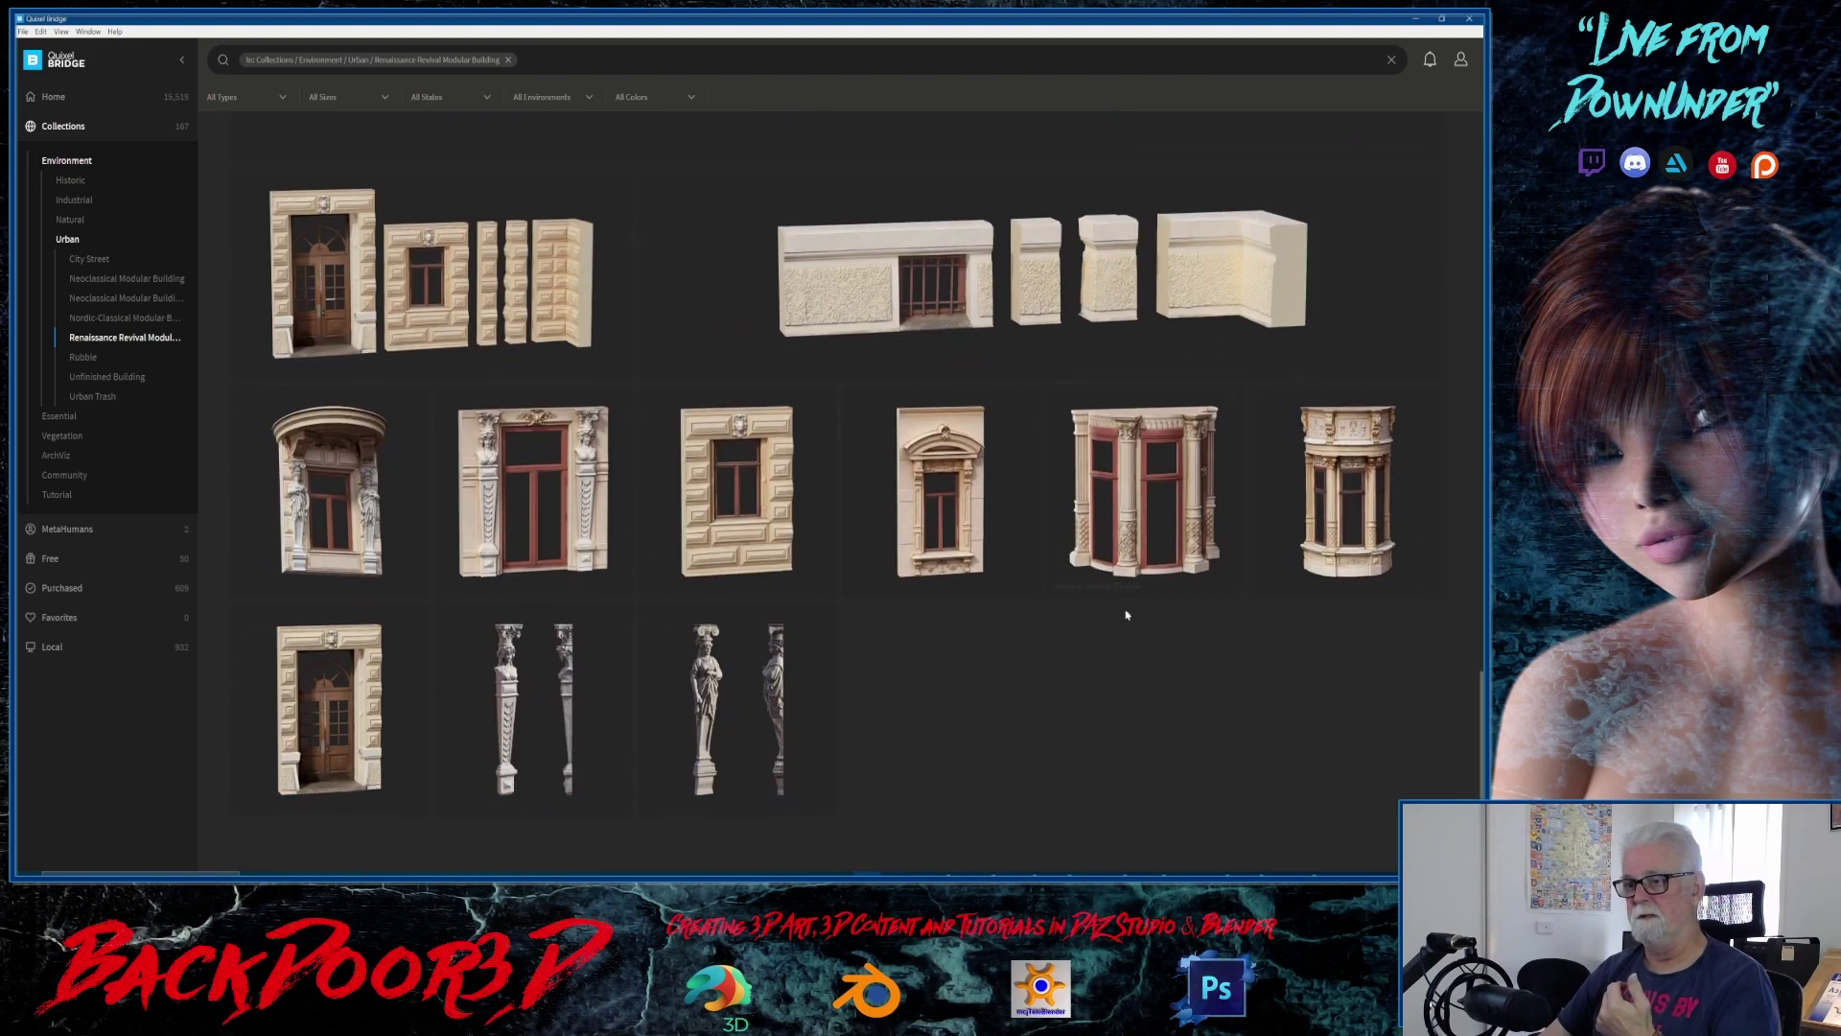
pyautogui.scroll(20, 1127, 615)
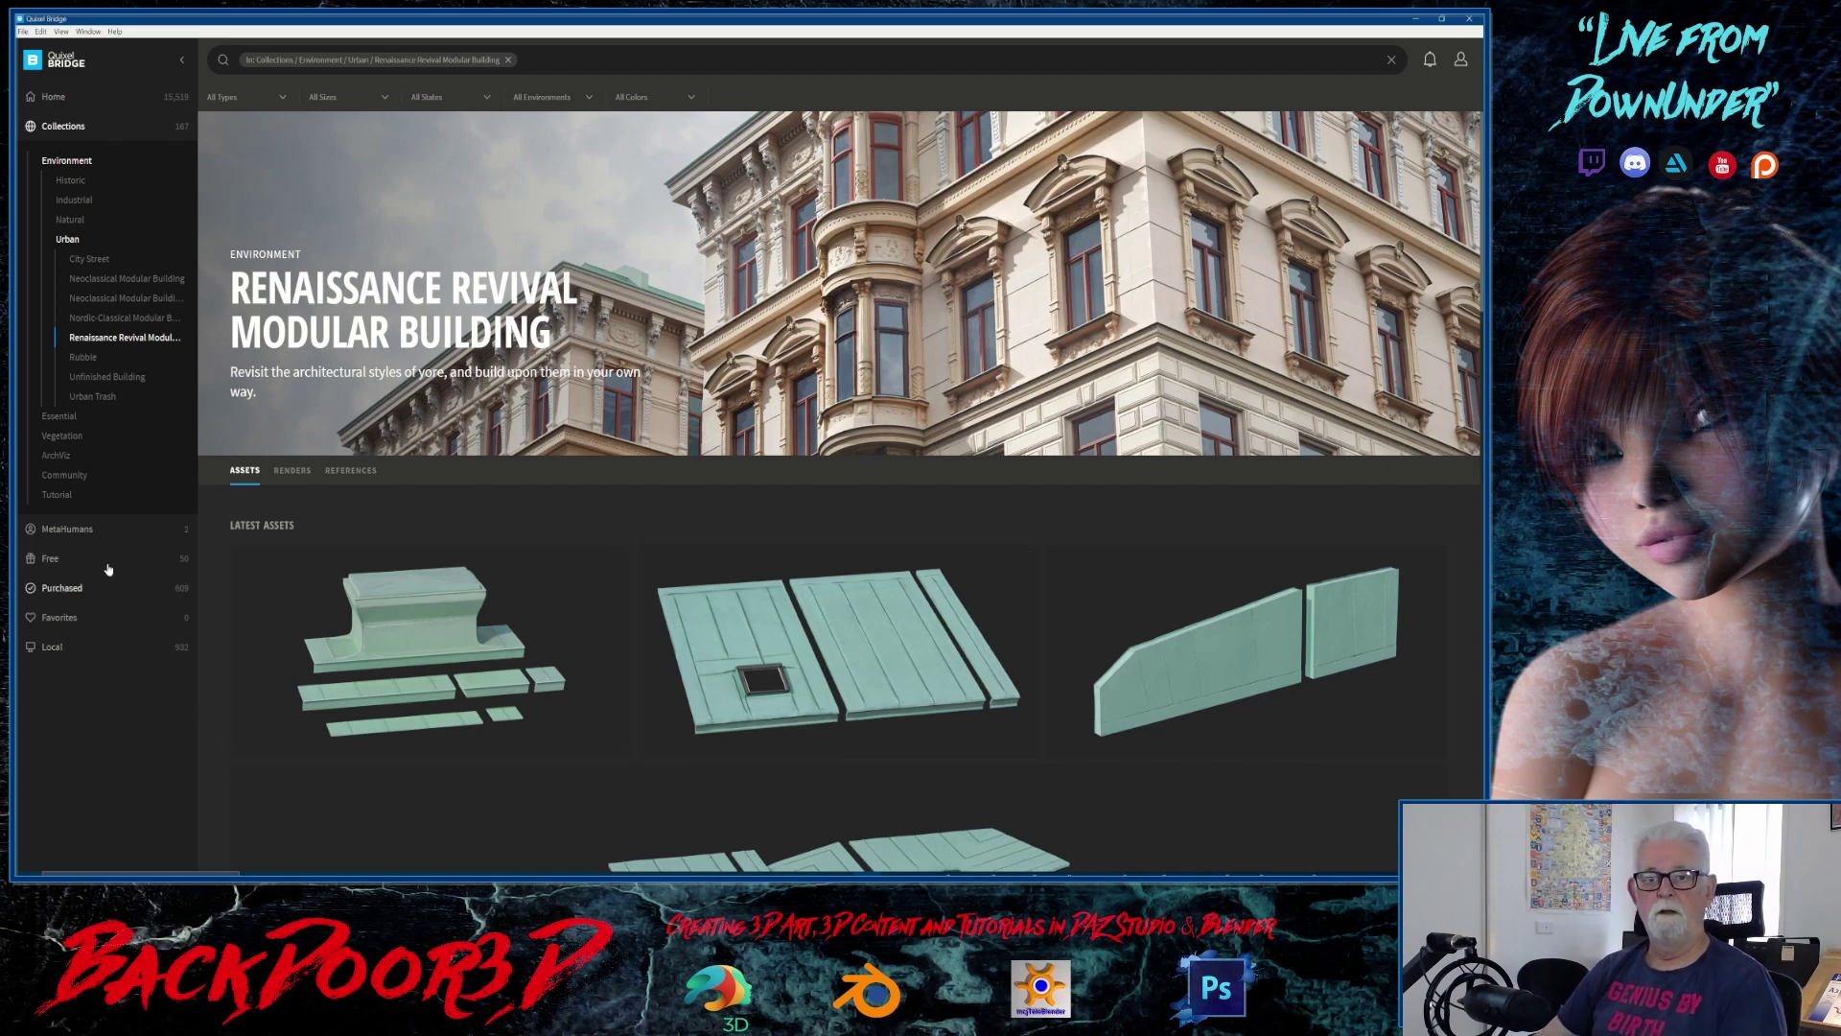
# View the MetaHumans, Free, Purchased and Favorites libraries, and return to the purchased assets
pyautogui.click(67, 529)
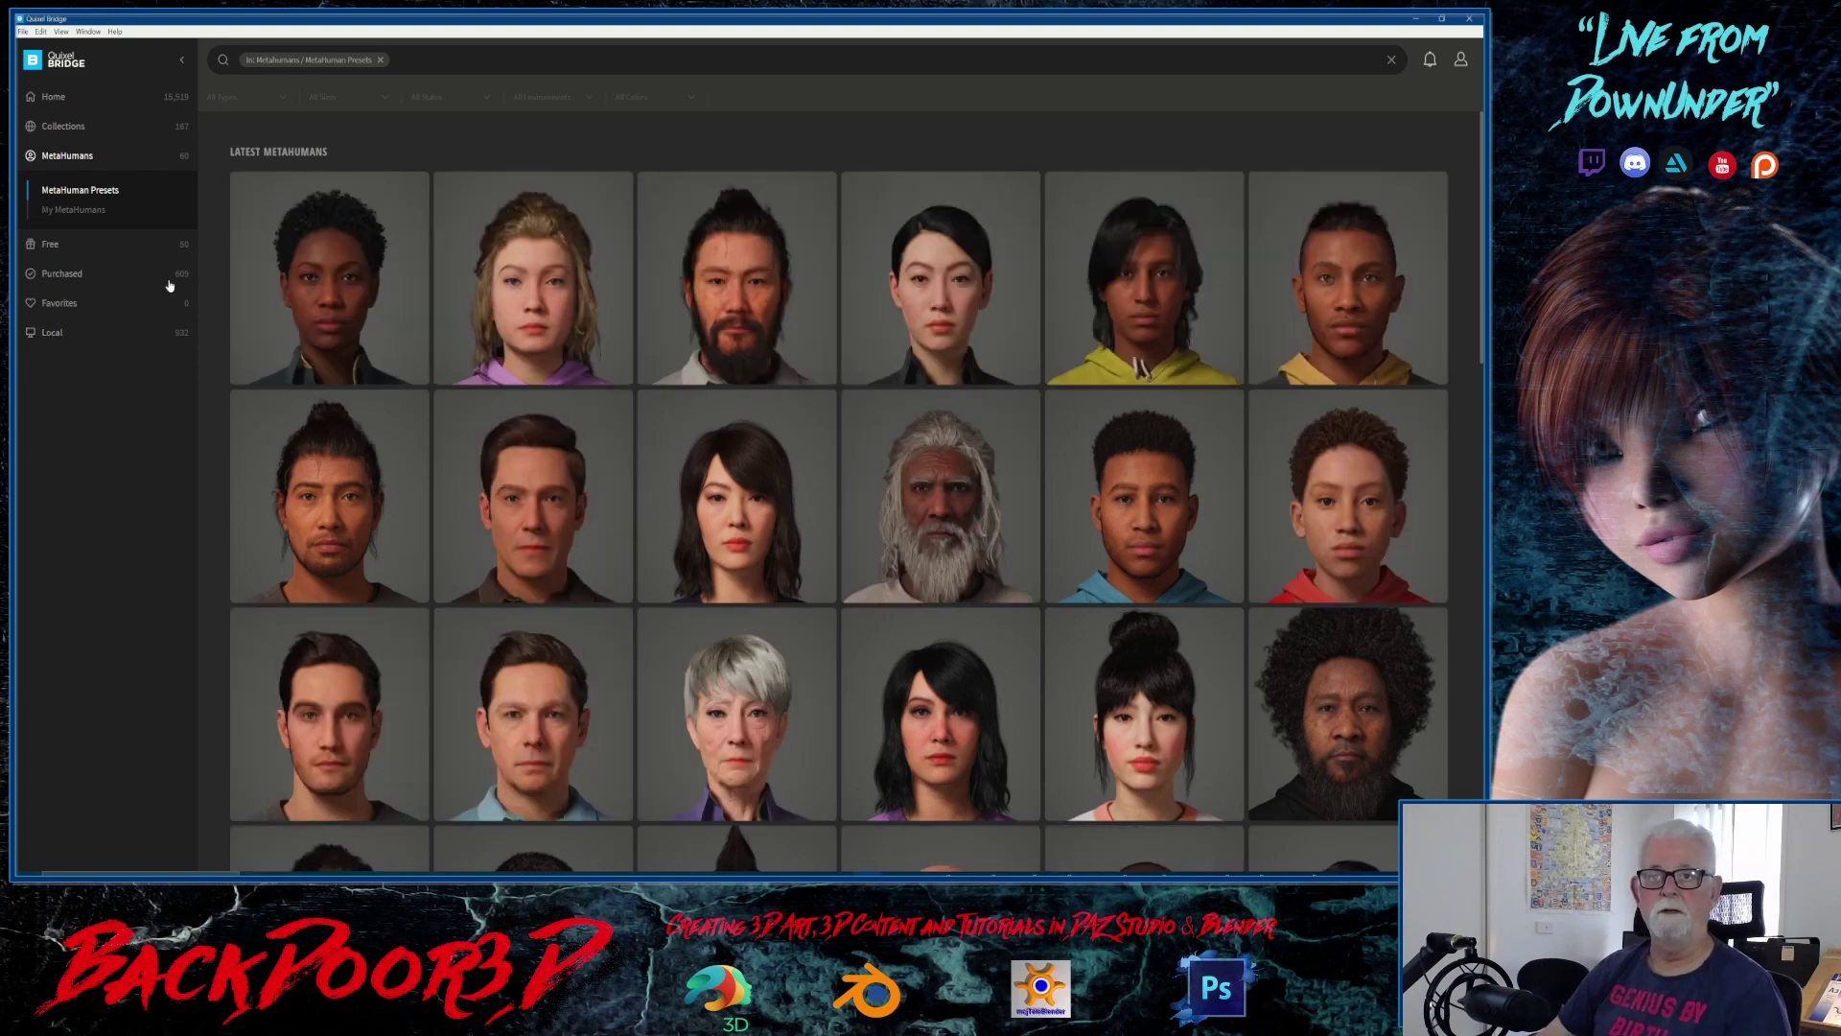
pyautogui.click(104, 243)
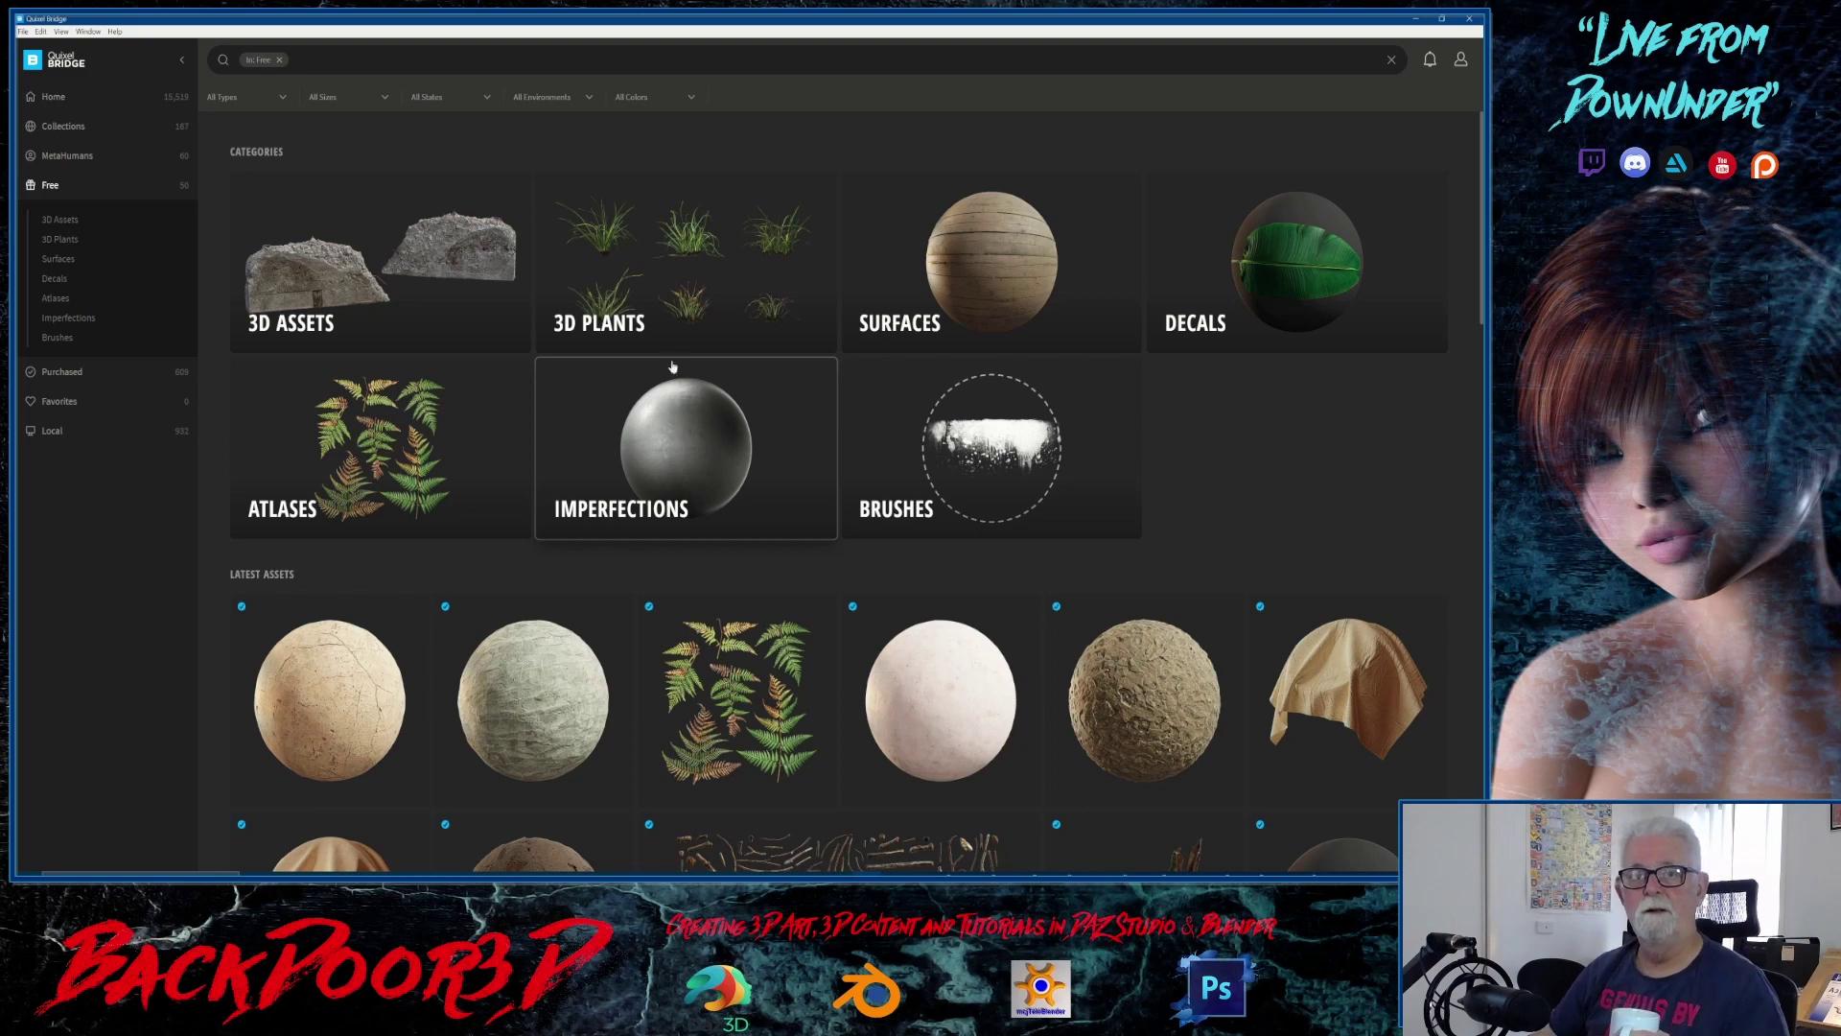
pyautogui.click(69, 372)
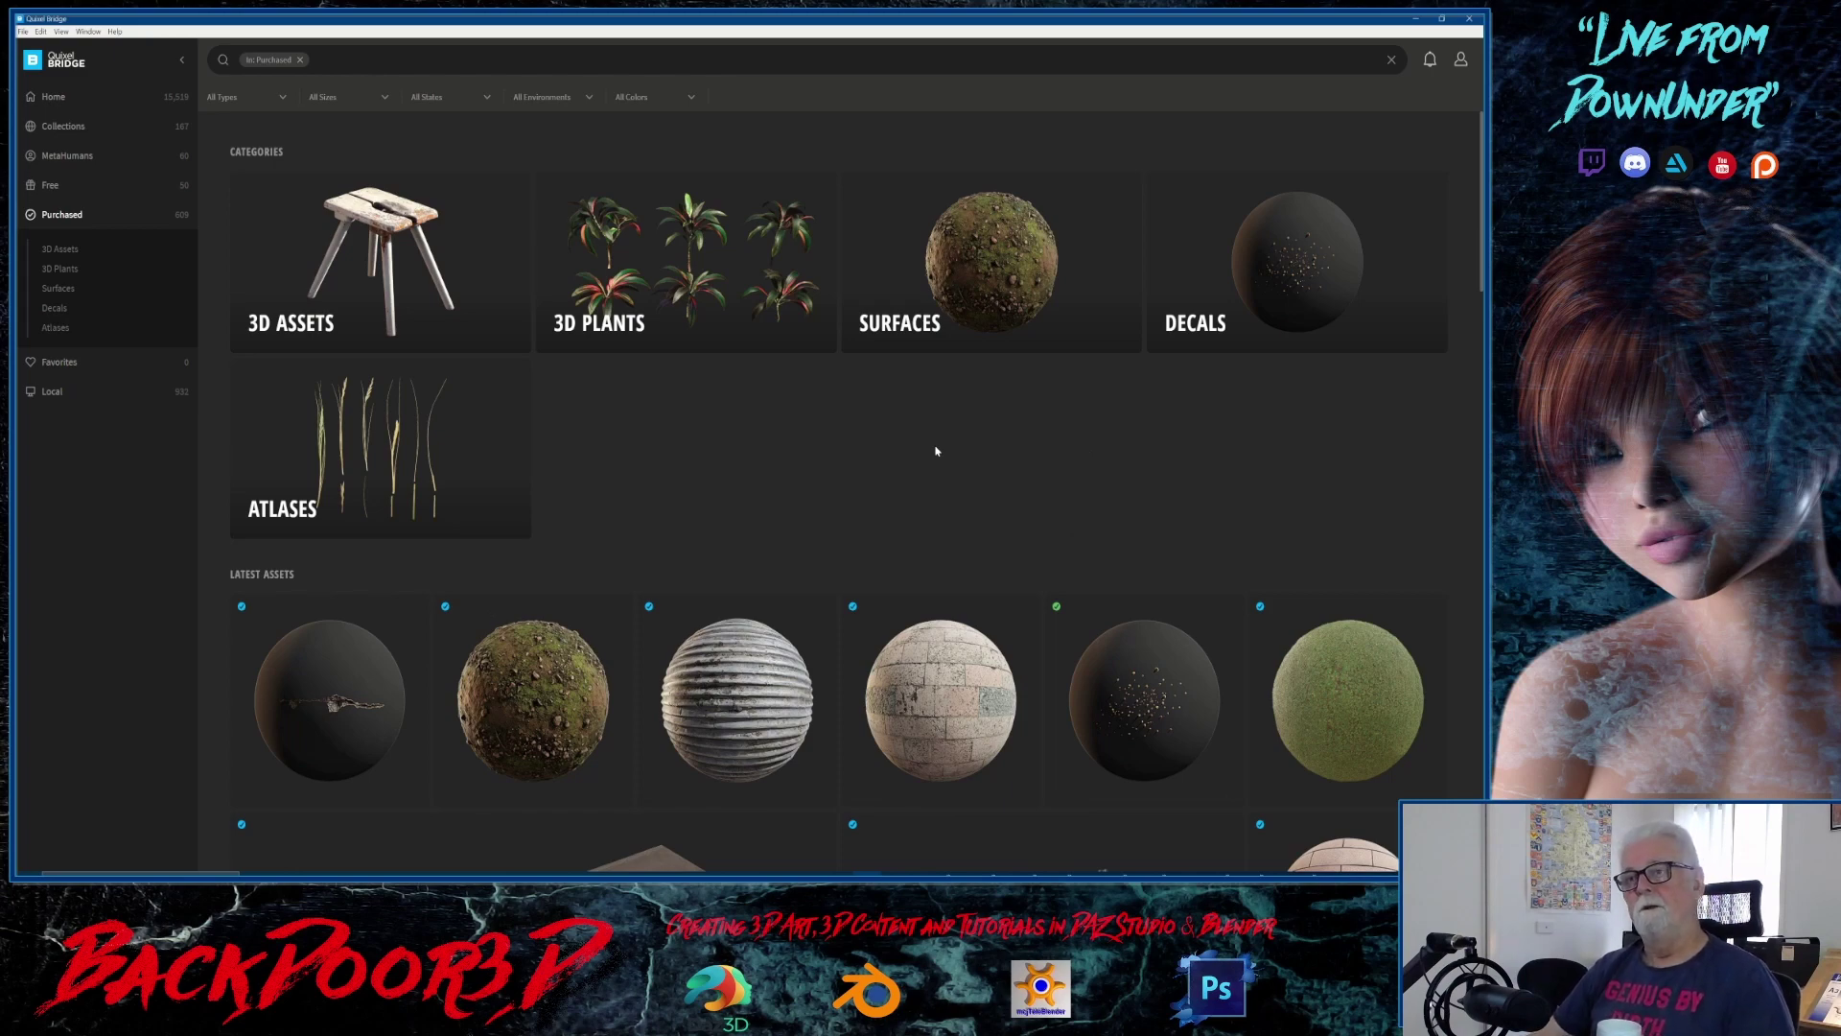
pyautogui.scroll(-2, 936, 451)
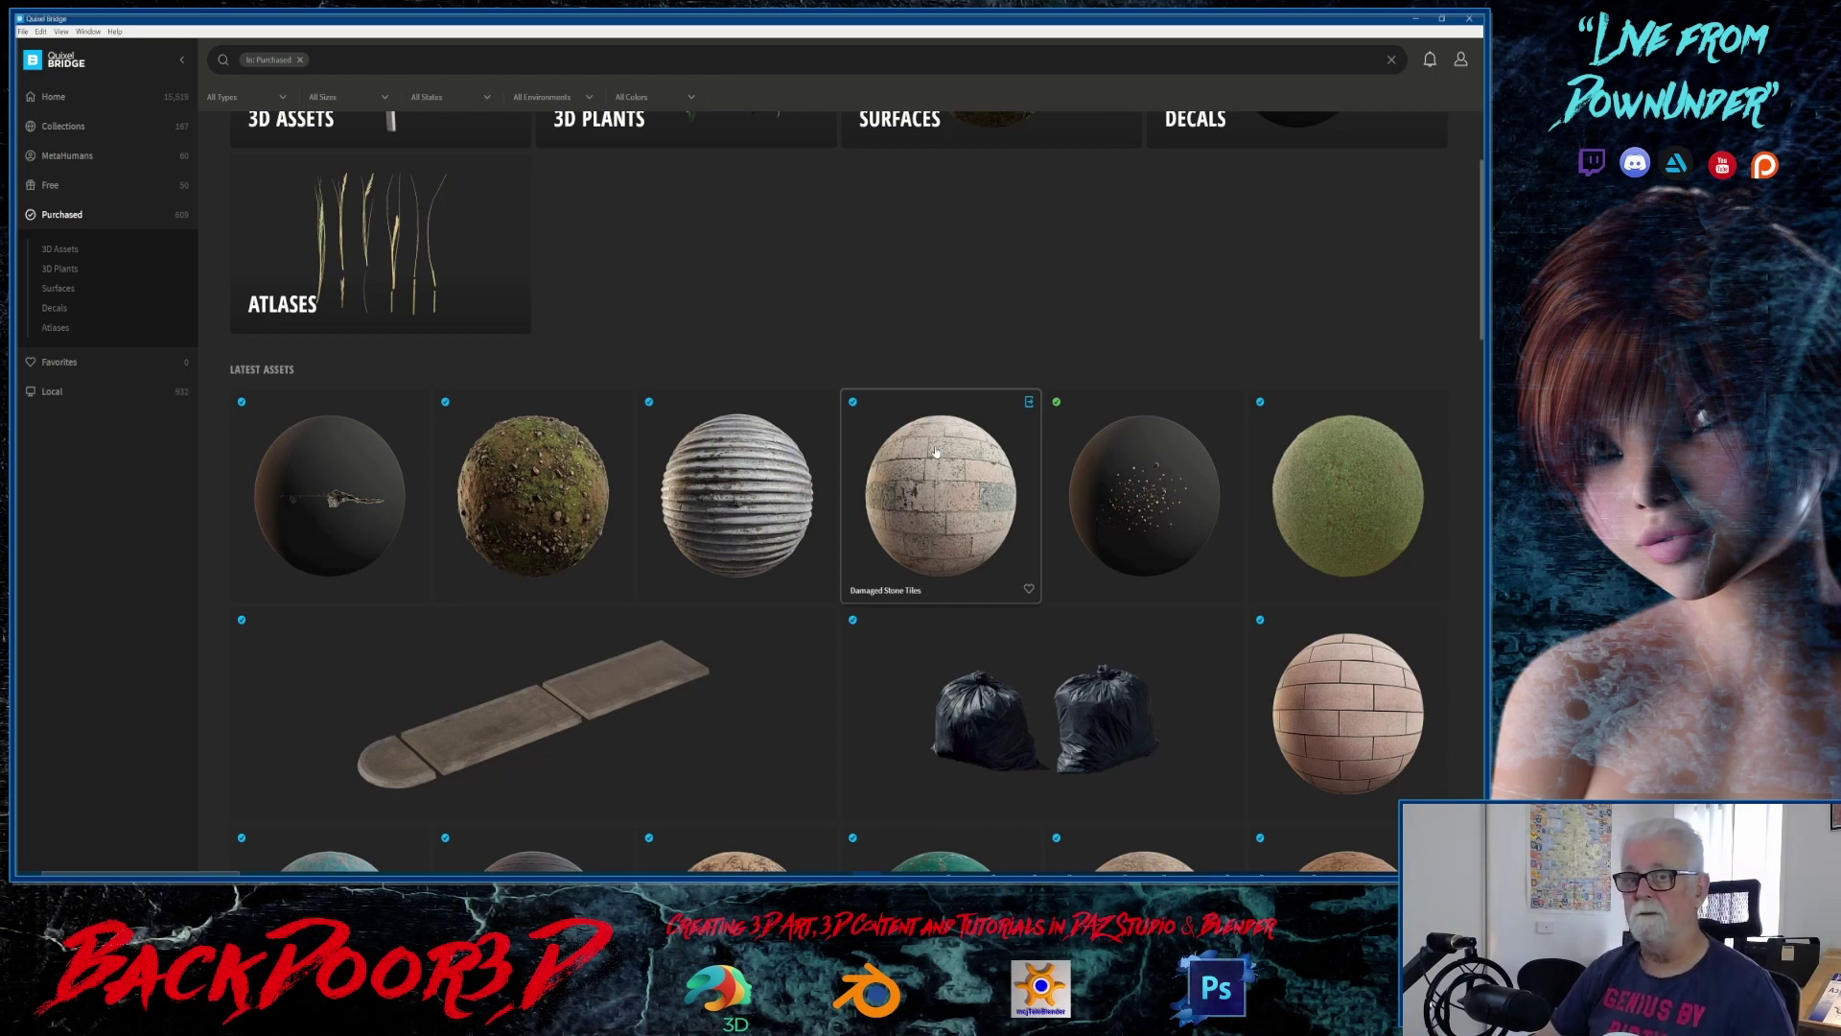
pyautogui.scroll(2, 936, 451)
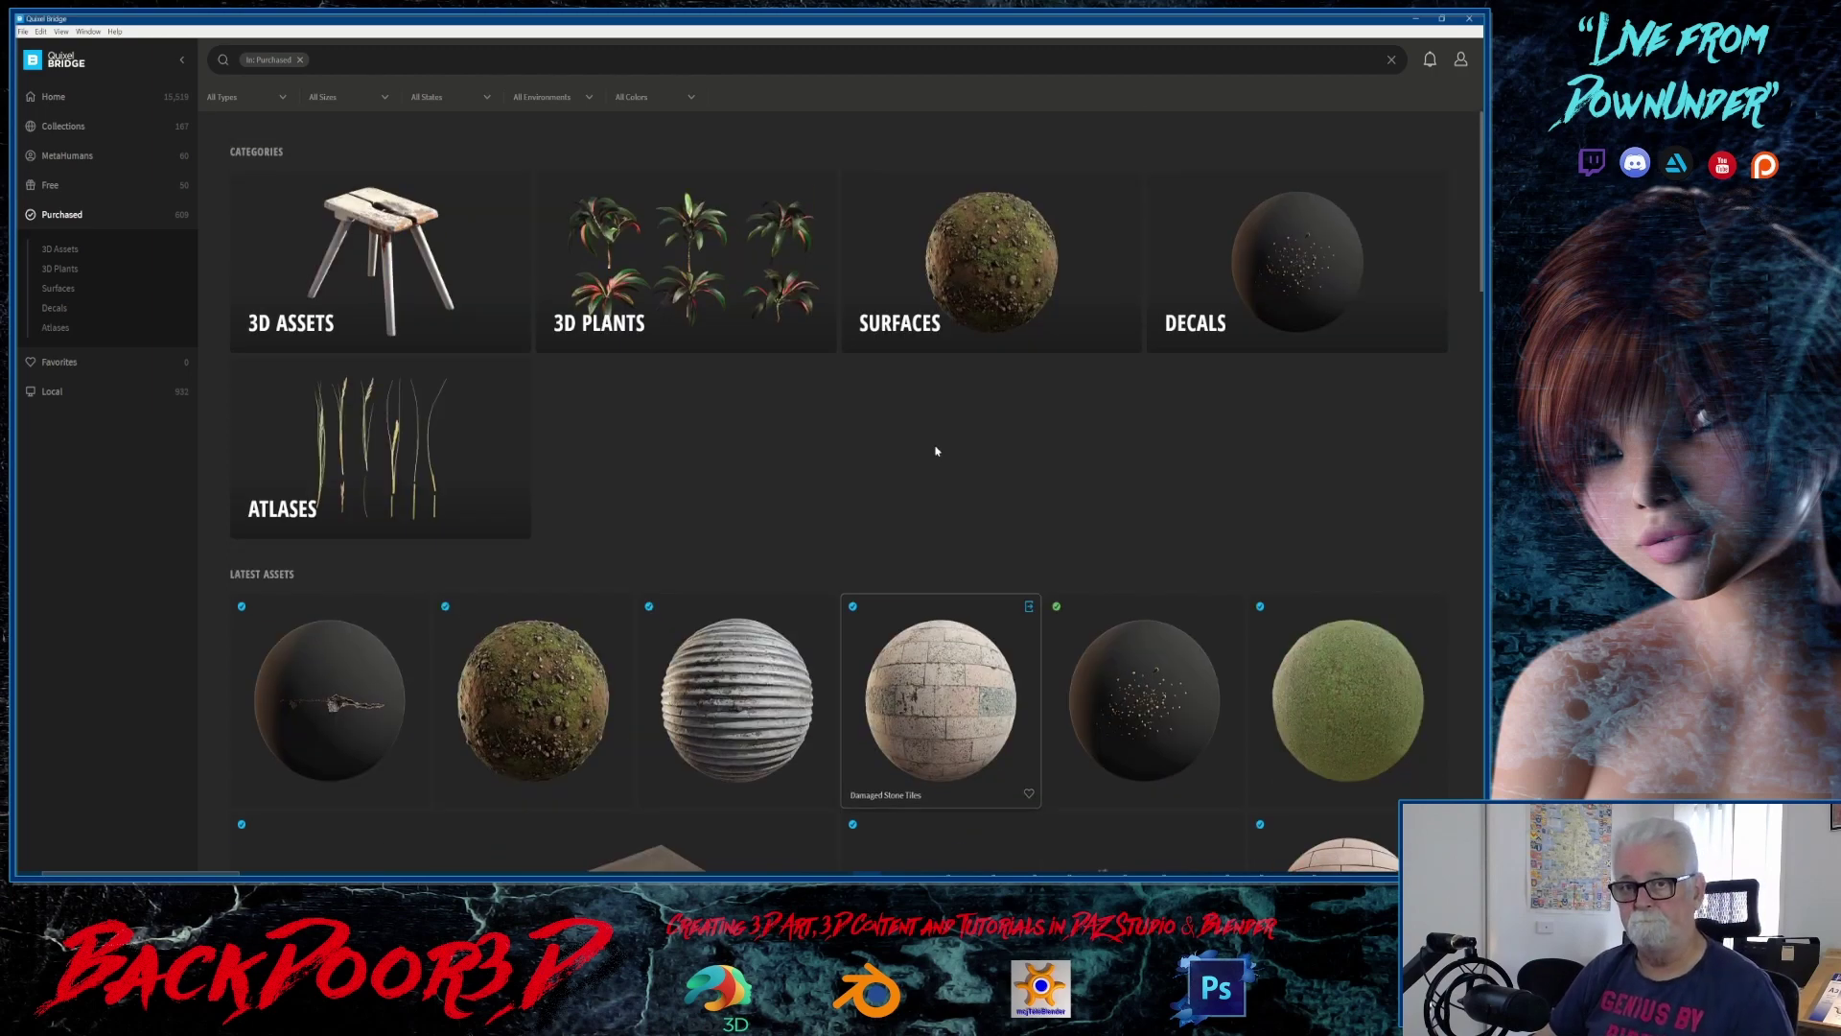
pyautogui.click(71, 365)
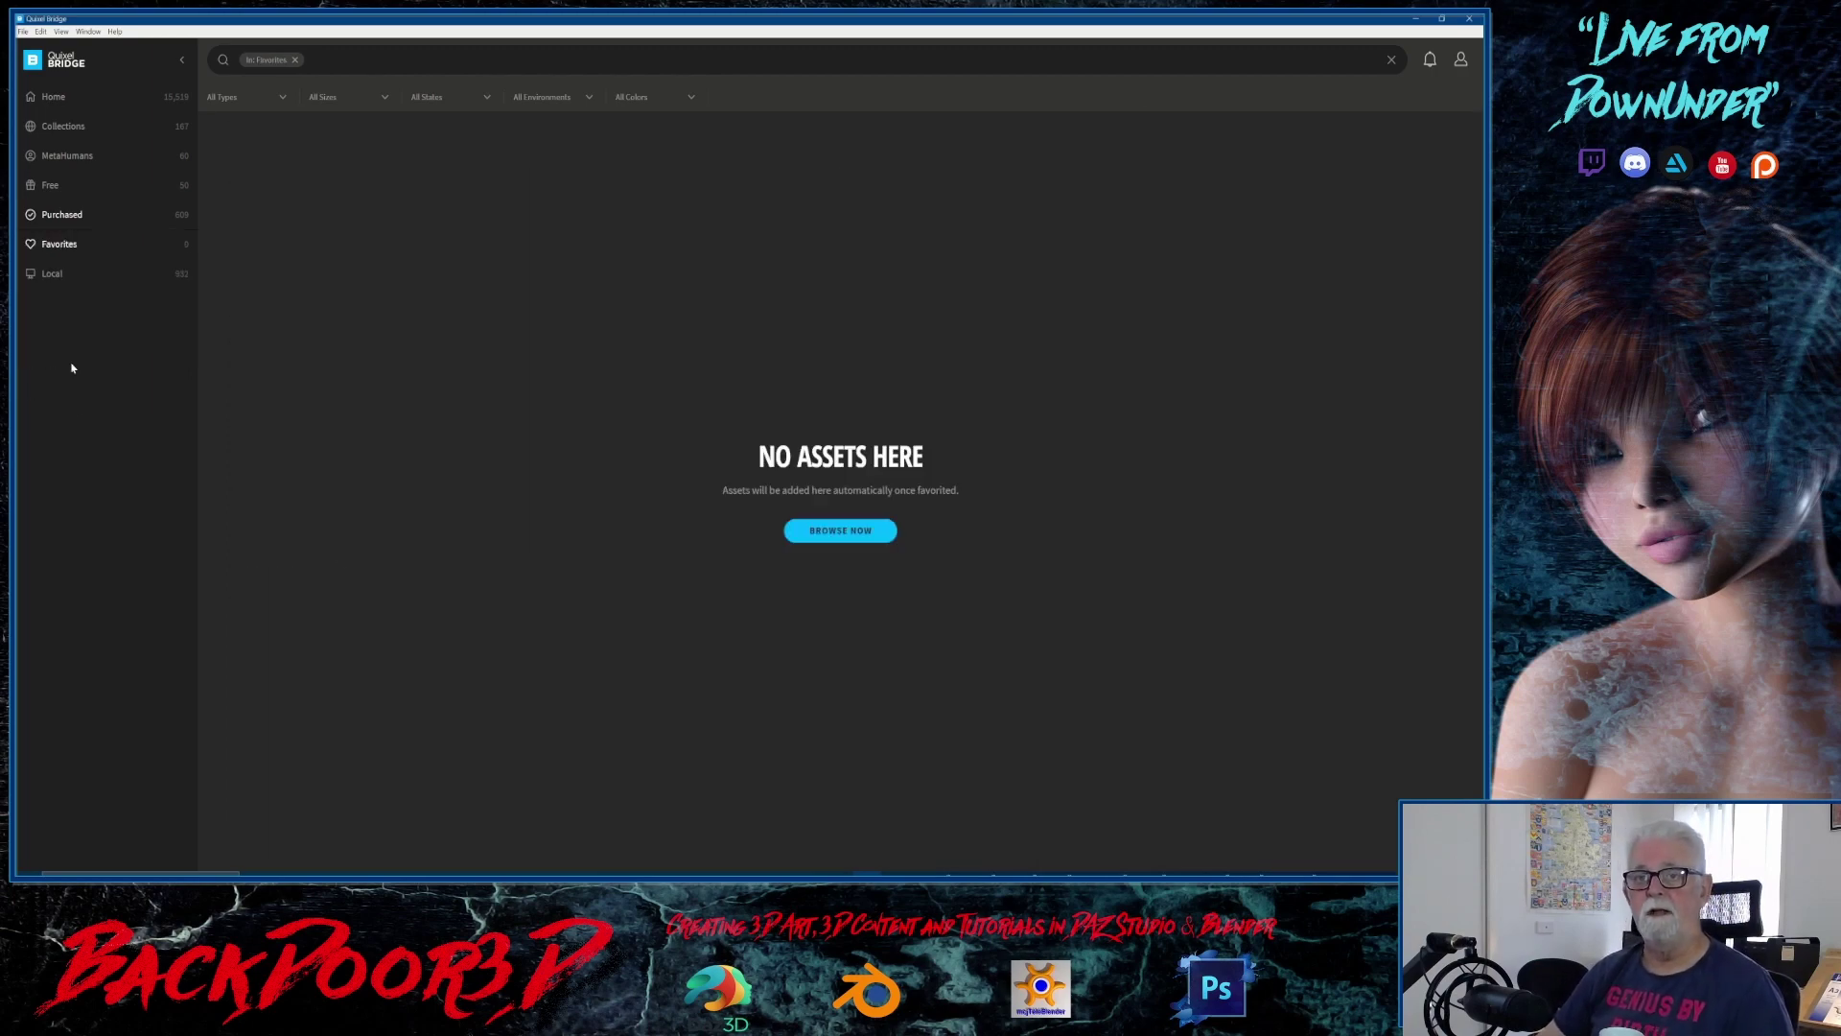
pyautogui.click(73, 217)
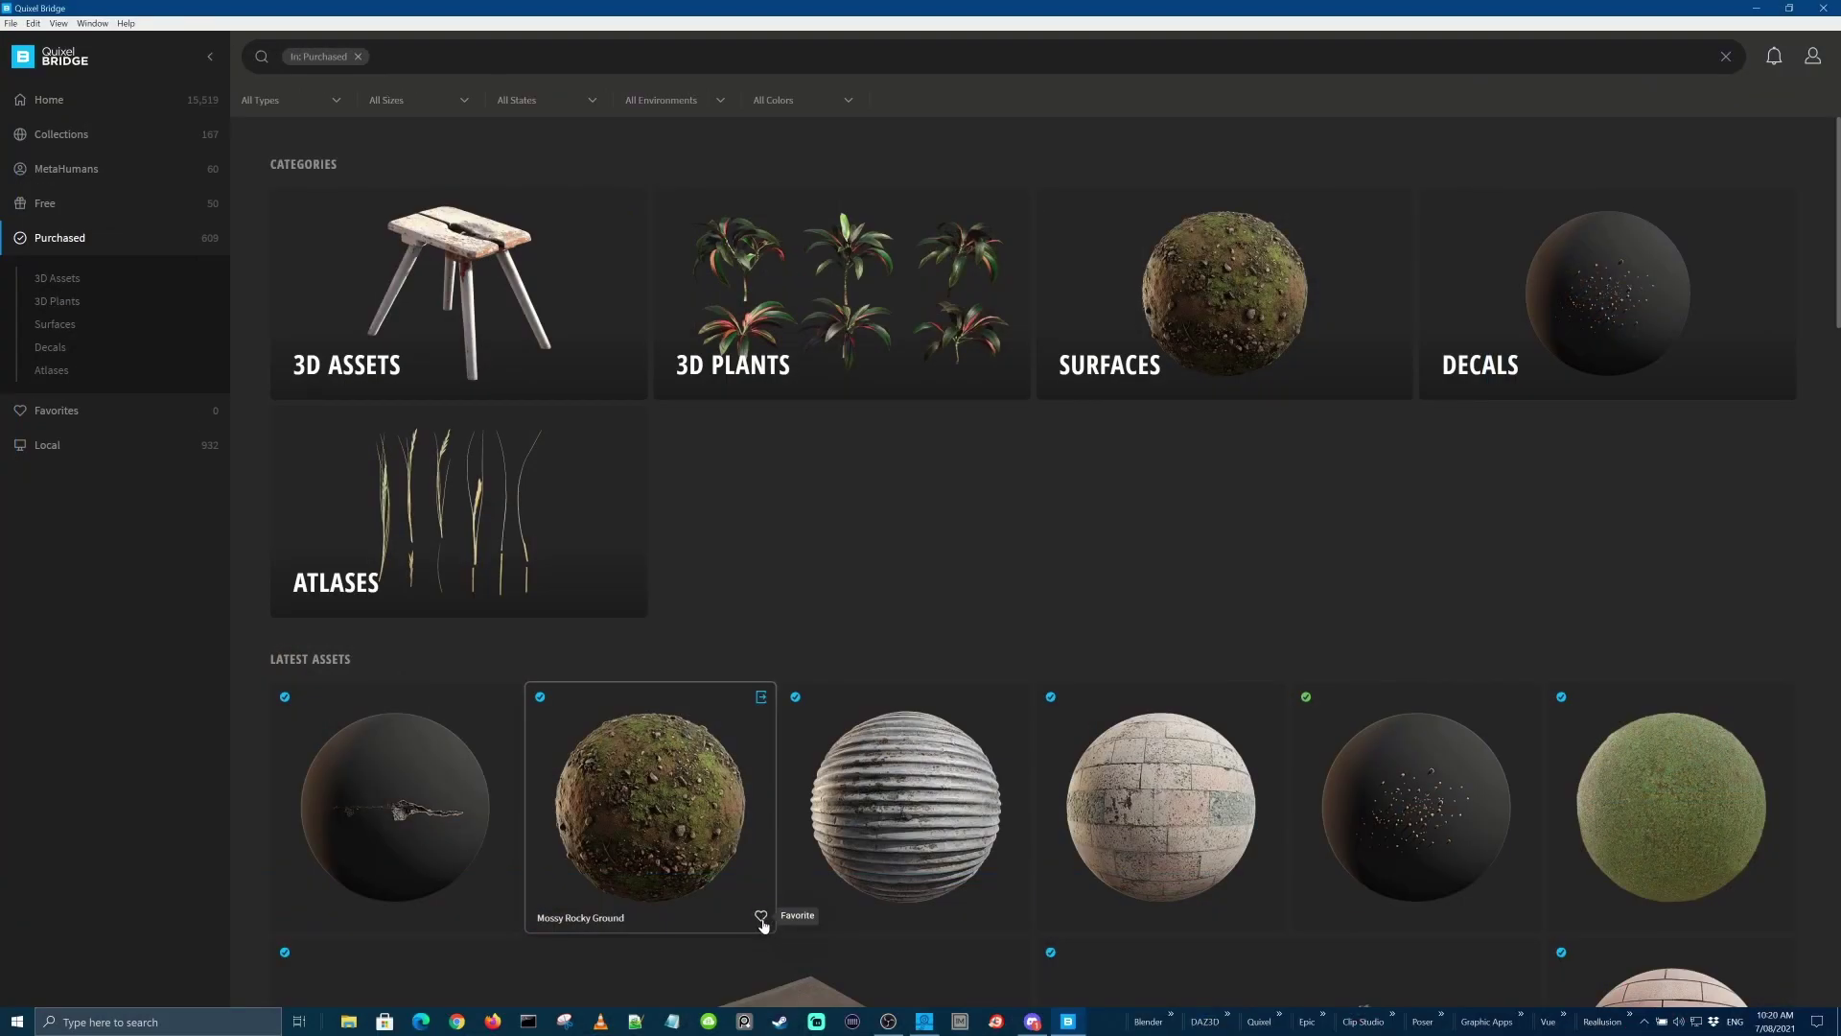
# Browse the local Megascans library's 3D Assets, 3D Plants with Ground Cover, Surfaces and Brushes categories
pyautogui.click(43, 450)
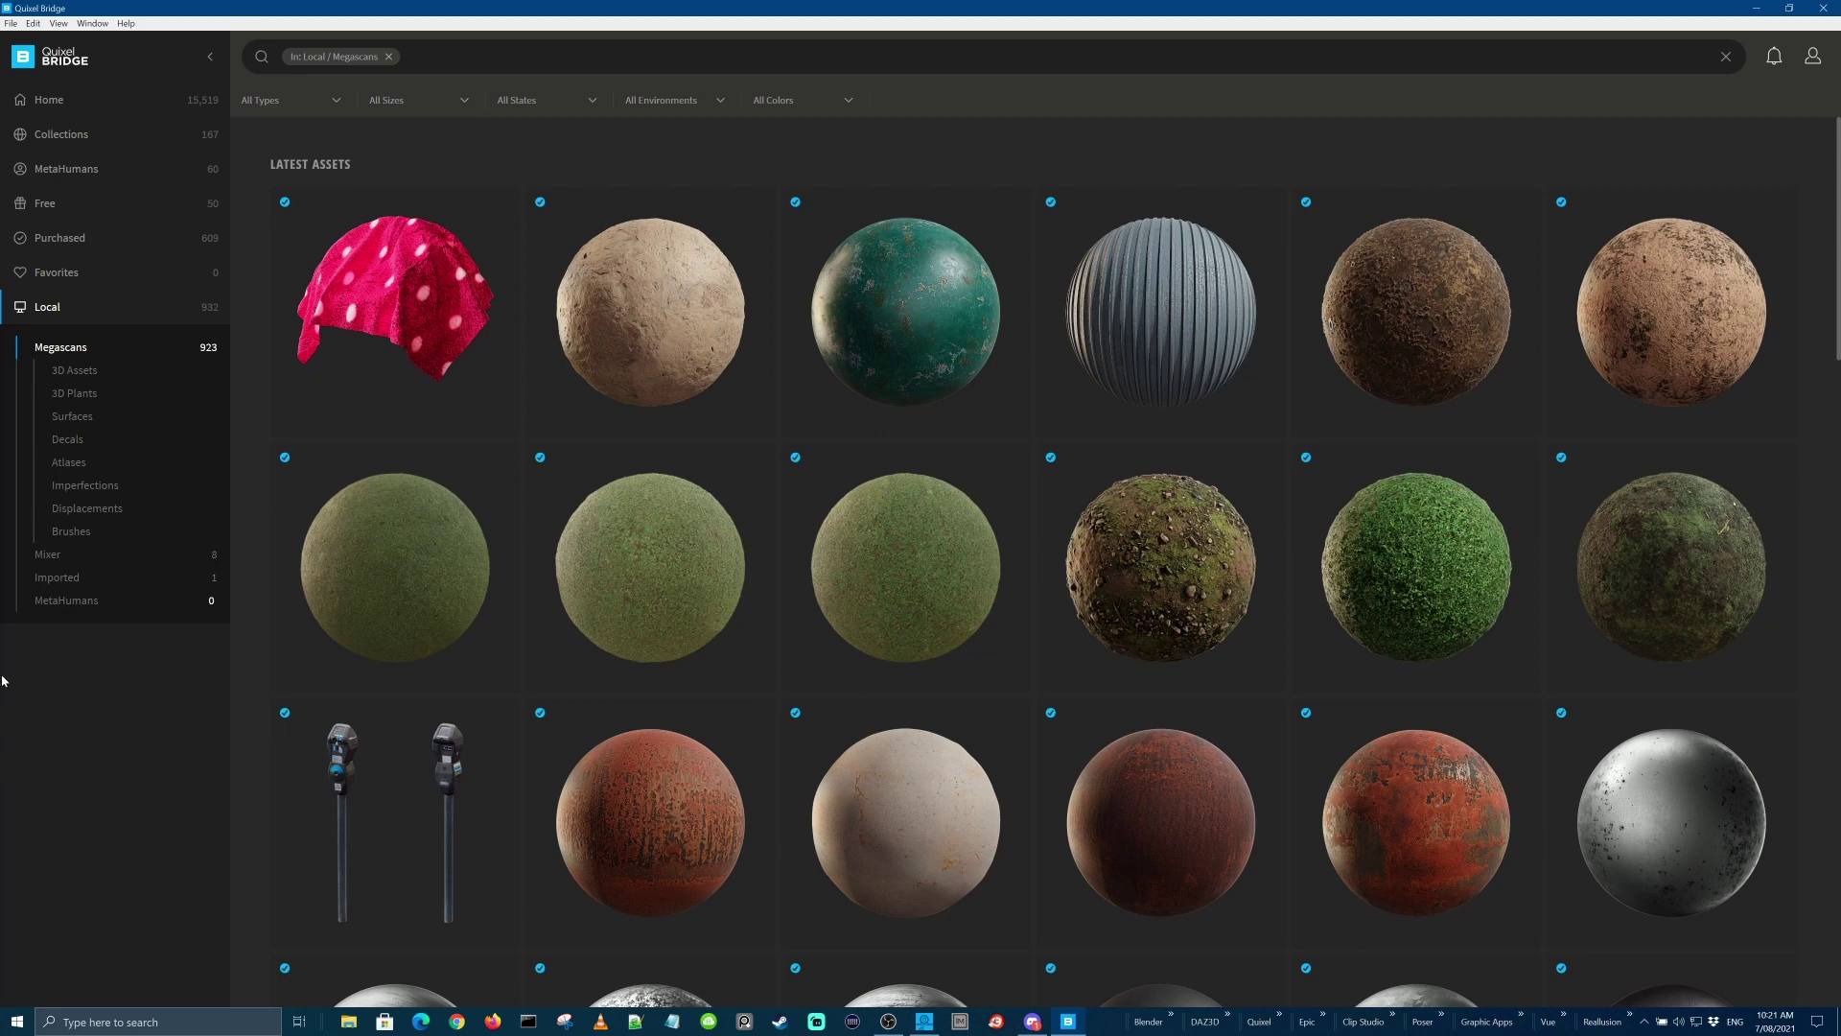
pyautogui.click(95, 374)
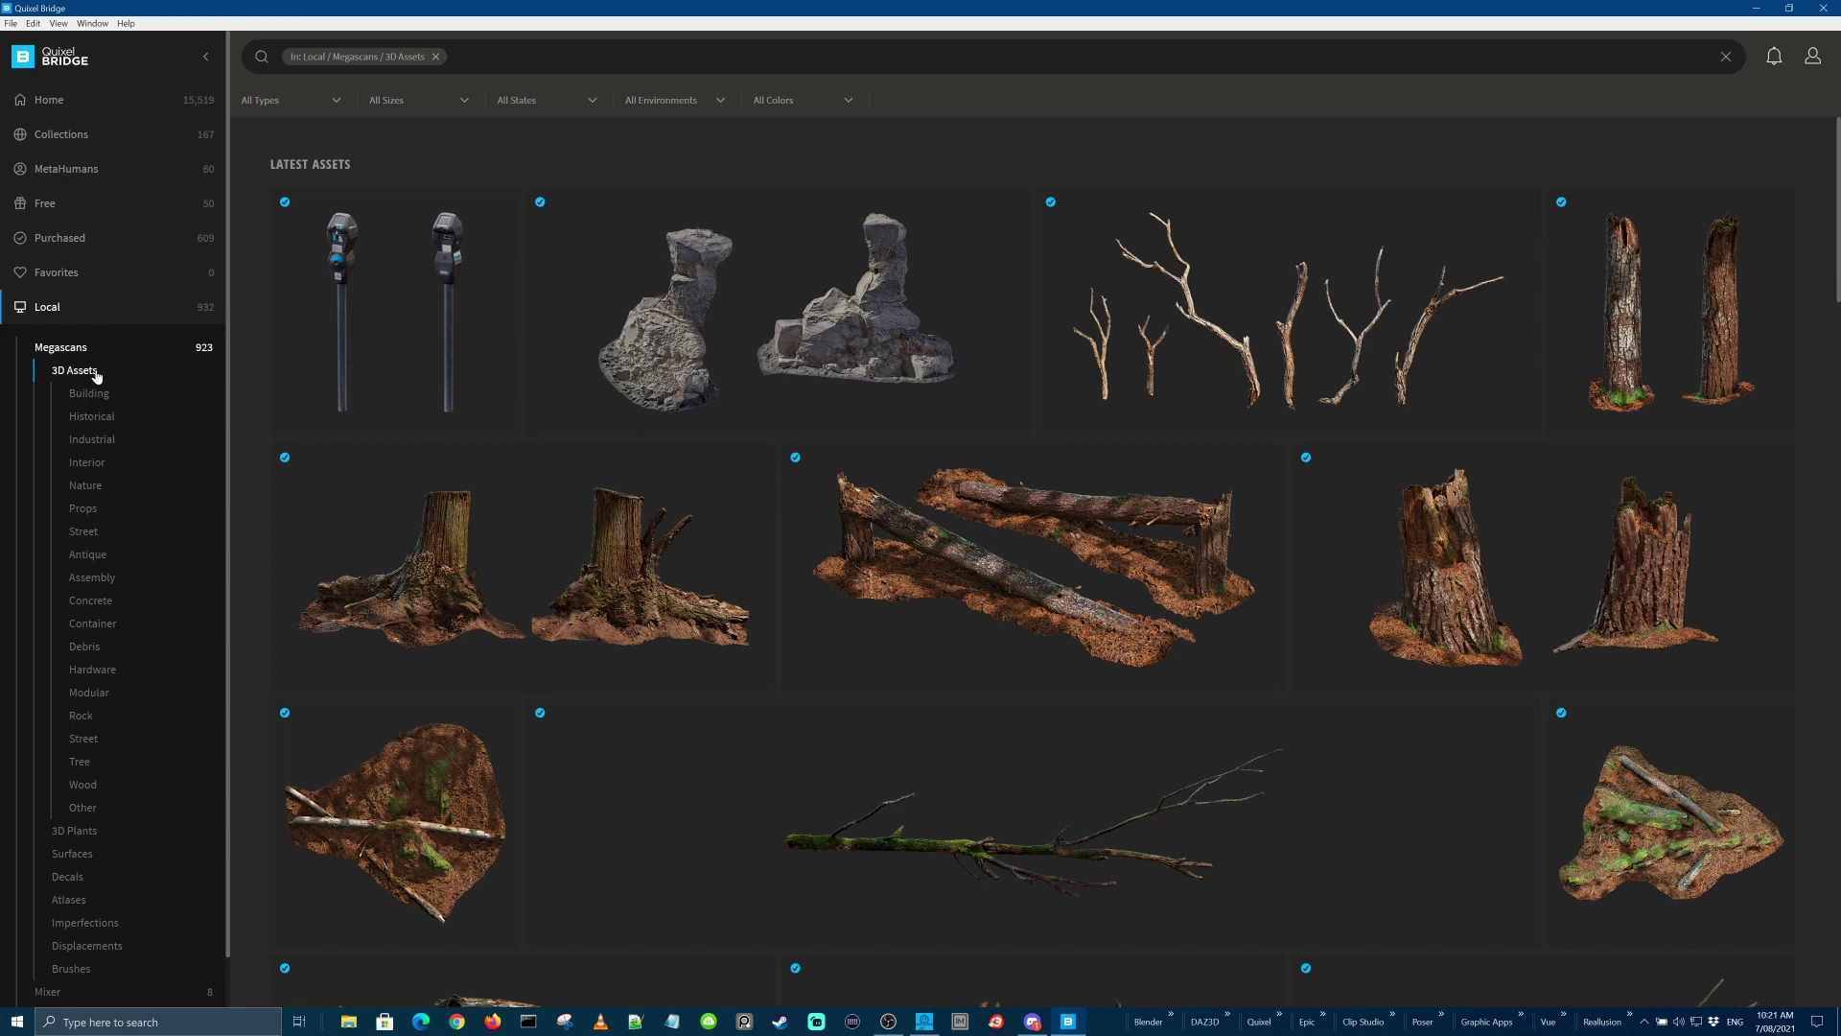
pyautogui.click(105, 830)
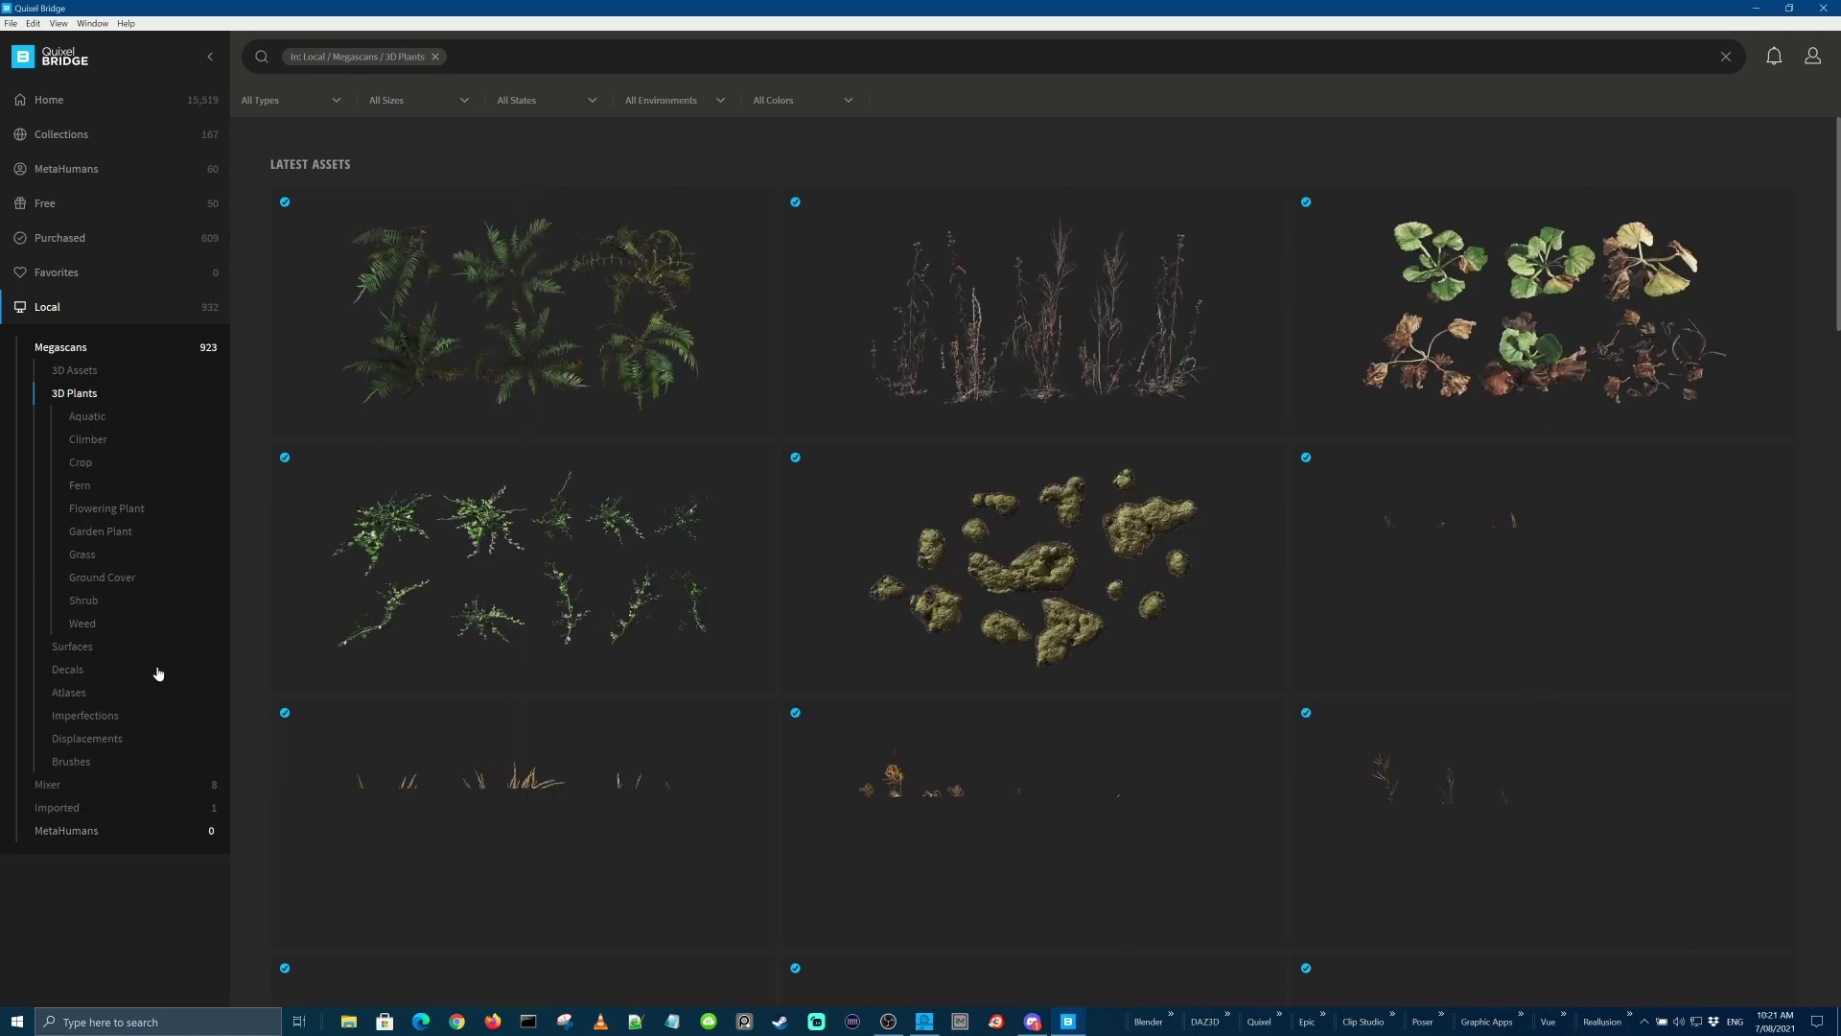
pyautogui.click(132, 579)
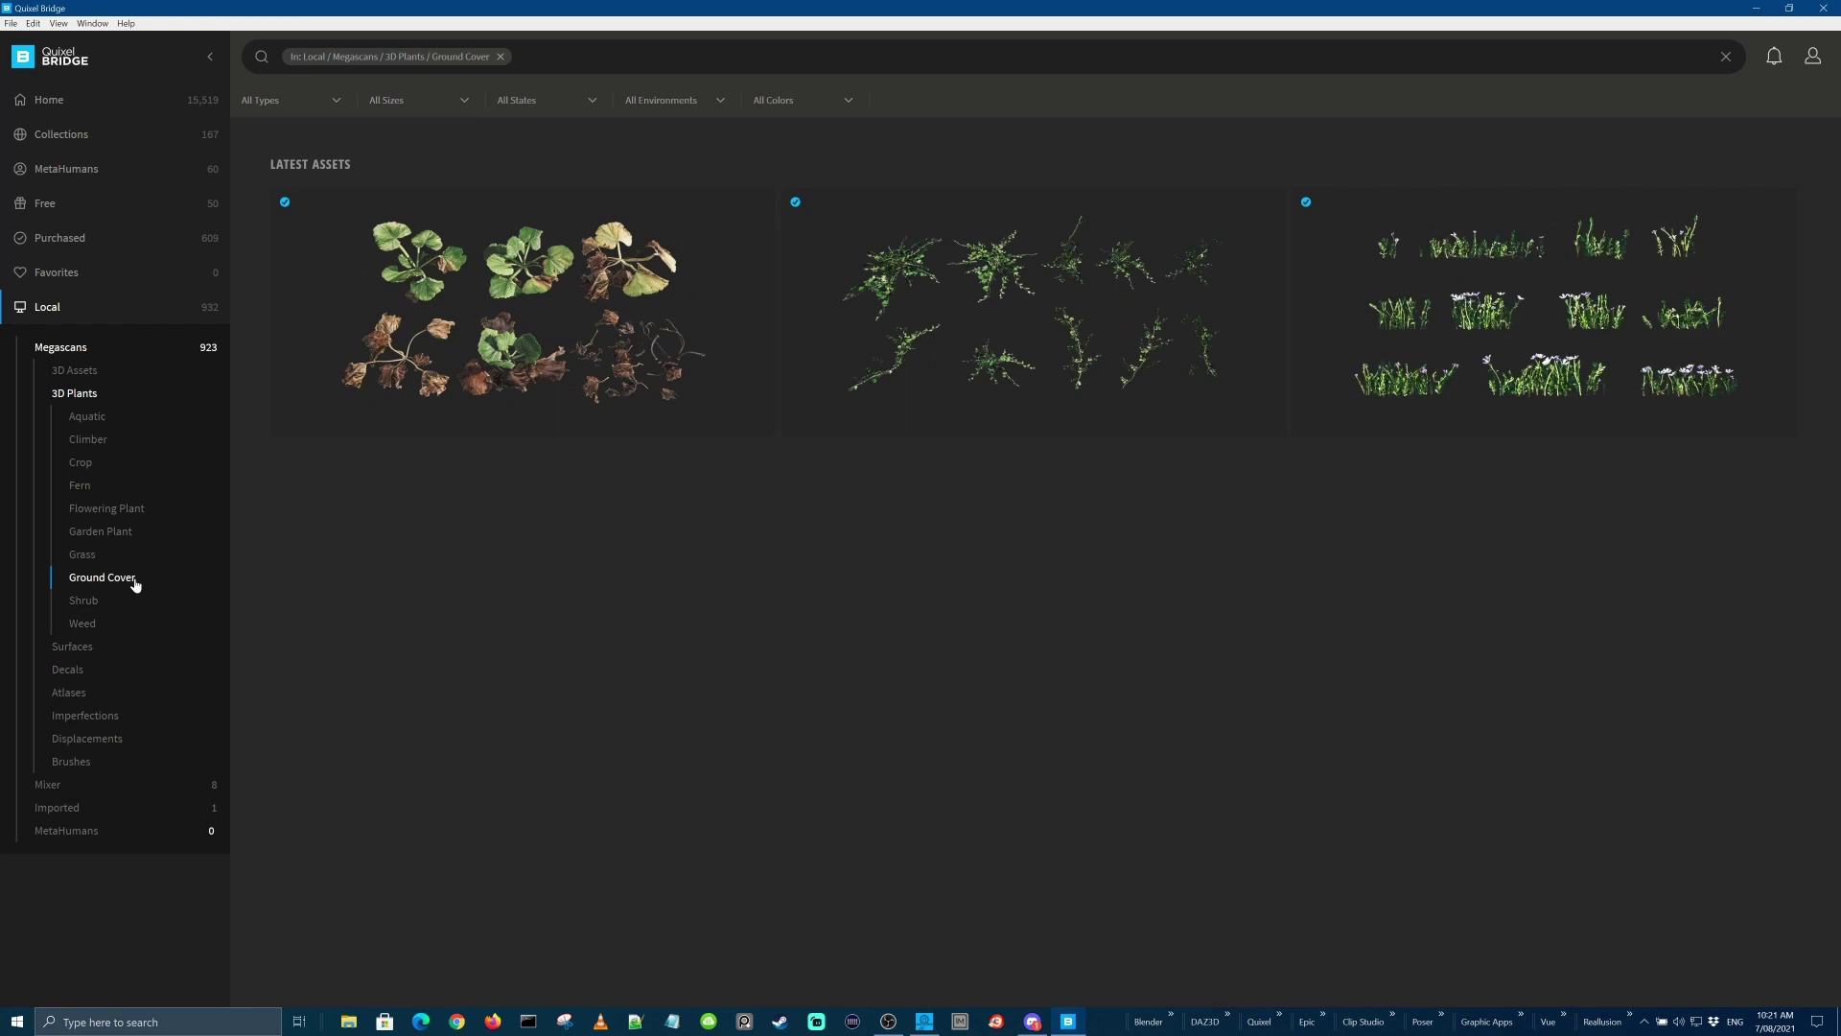
pyautogui.click(104, 647)
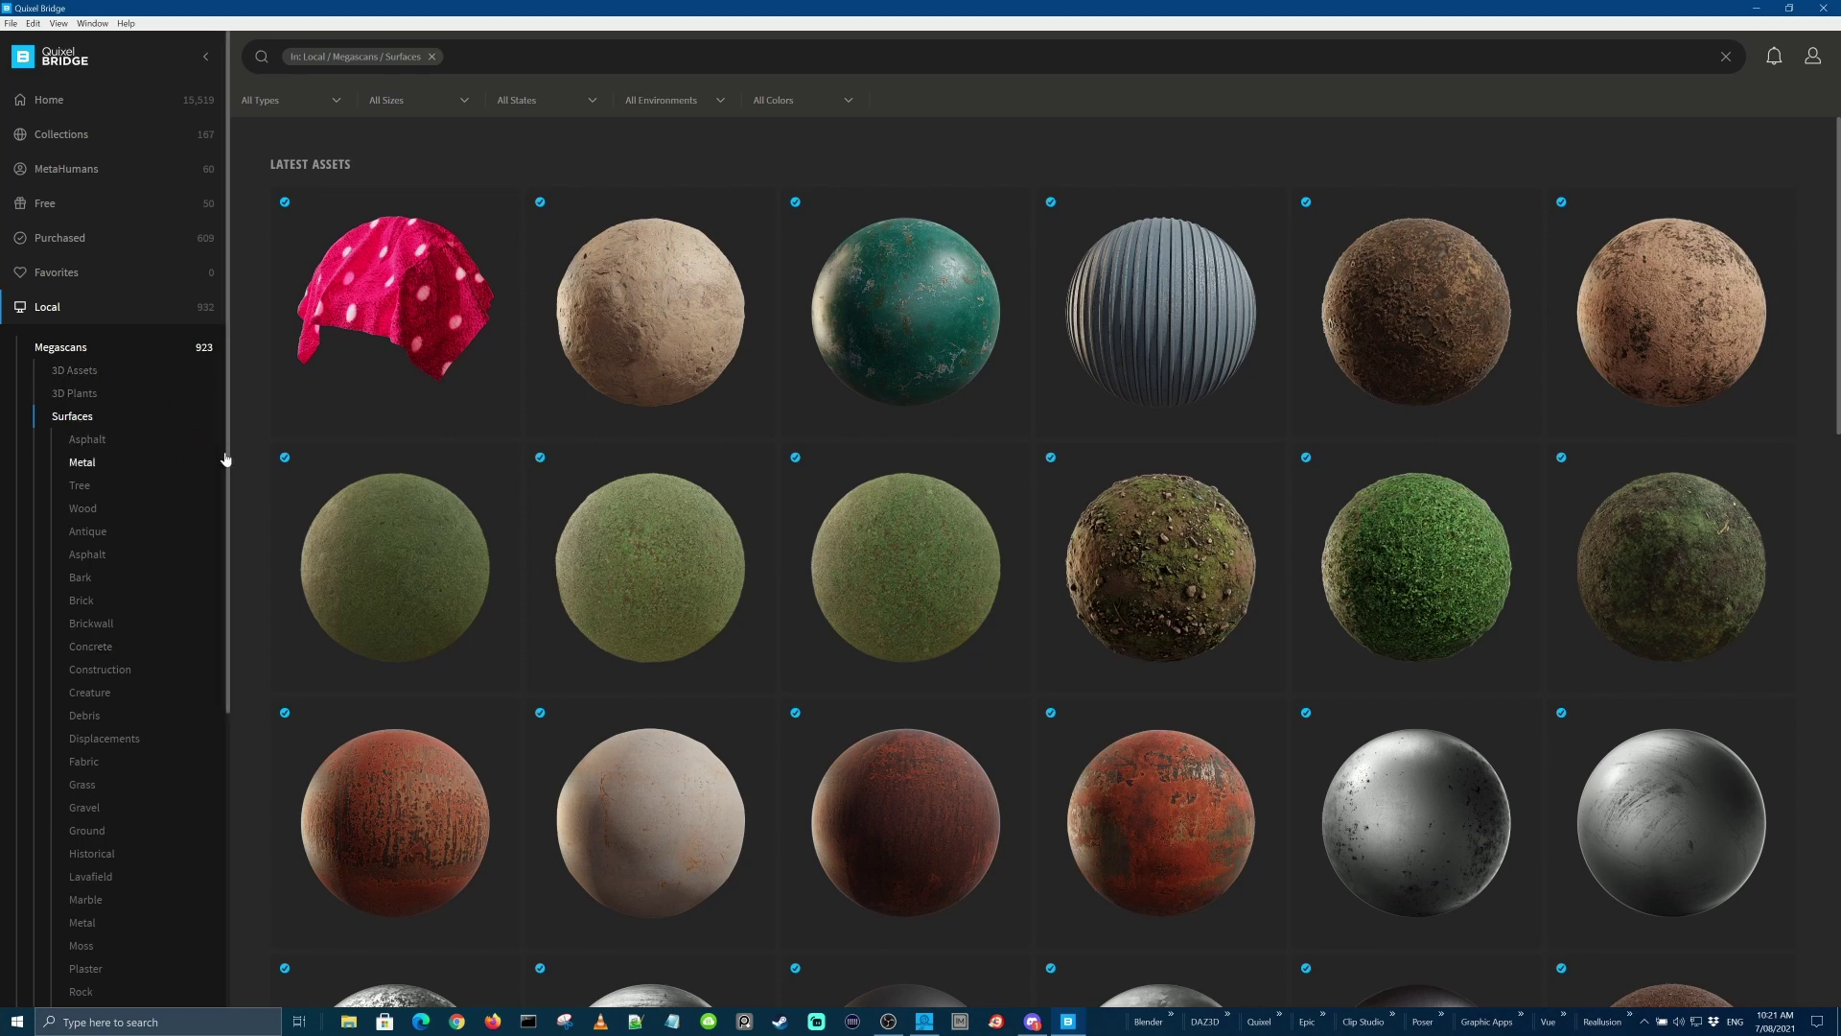
pyautogui.scroll(-5, 153, 713)
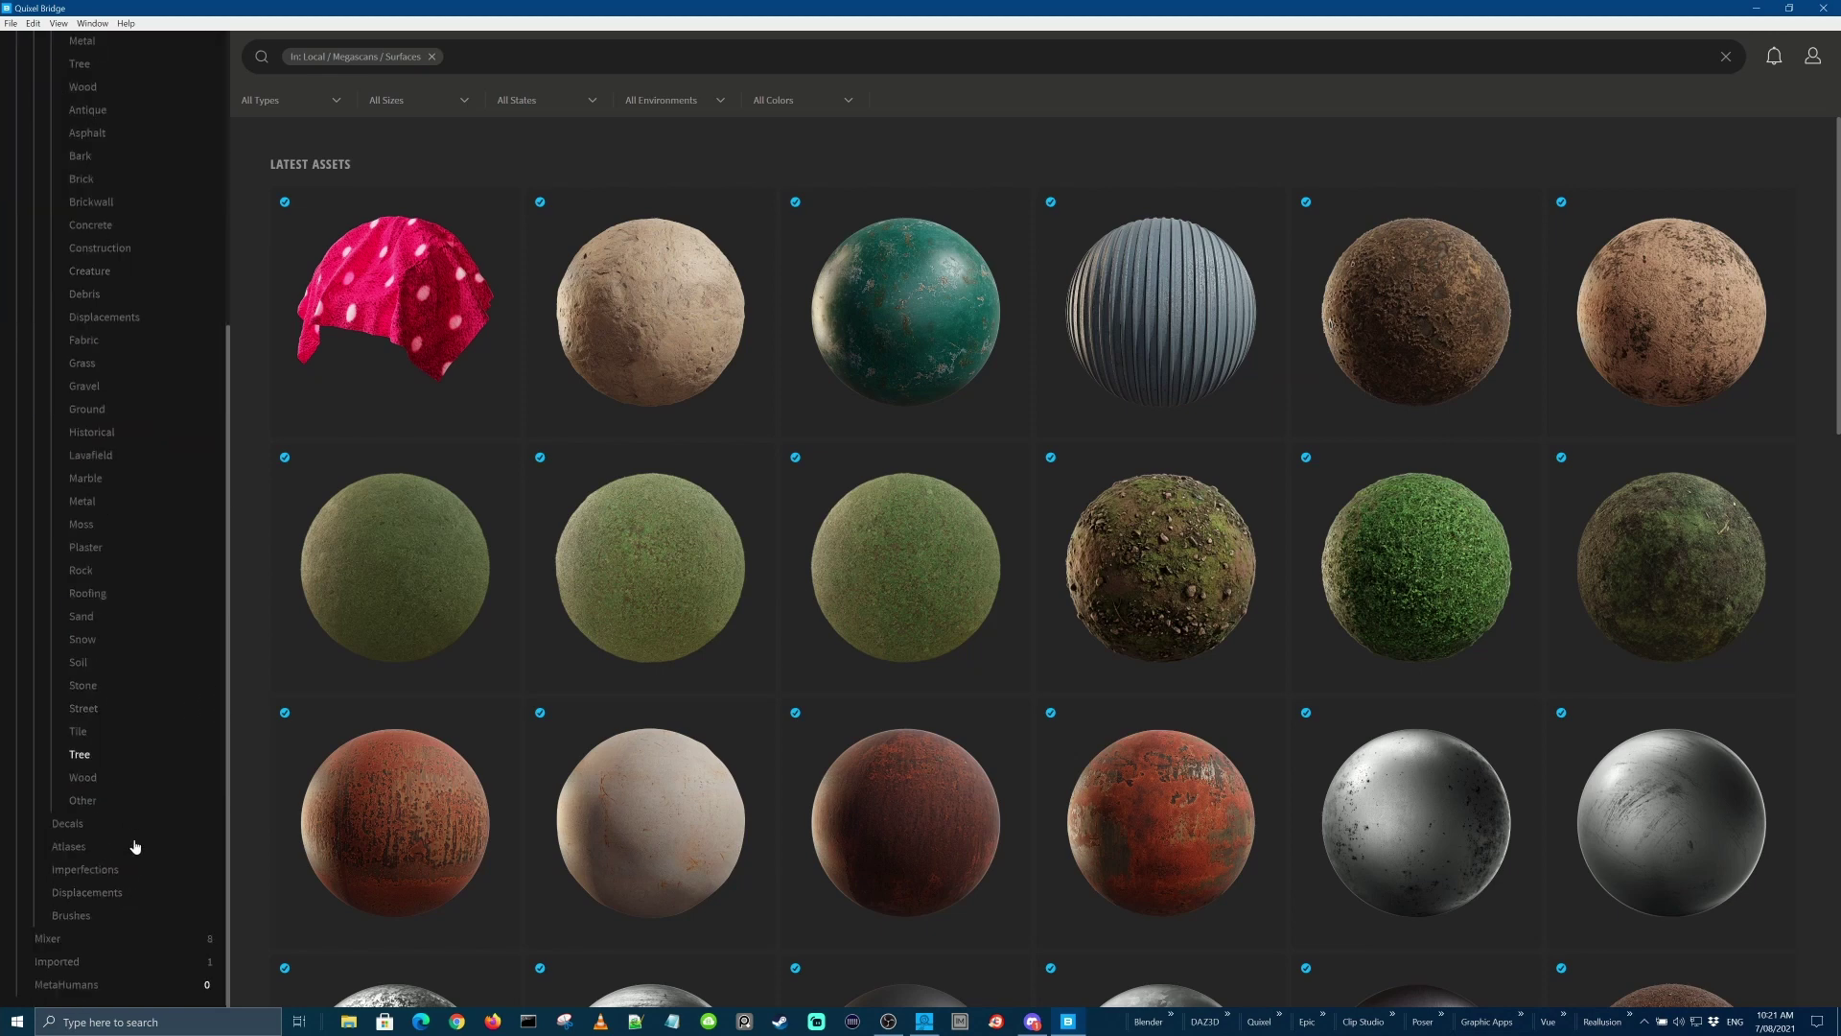
pyautogui.click(72, 916)
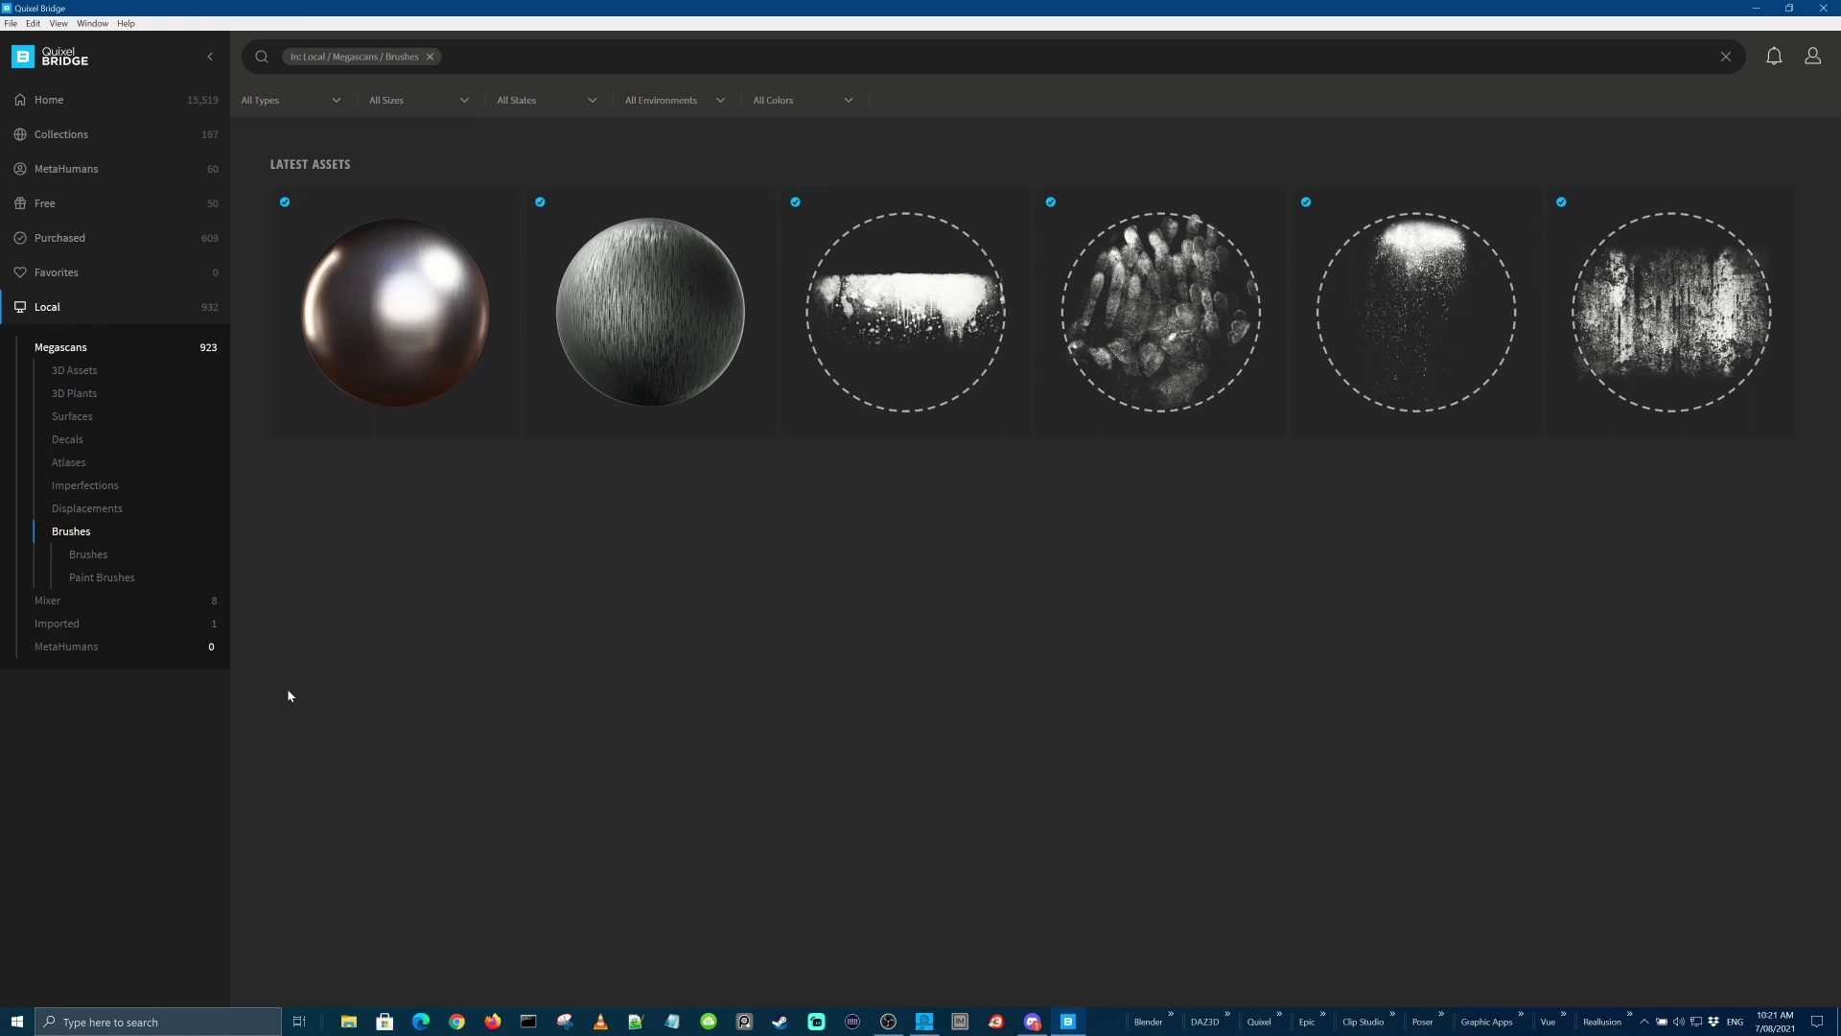
# View the local library's Imported and Mixer assets, and return to the home page
pyautogui.click(72, 625)
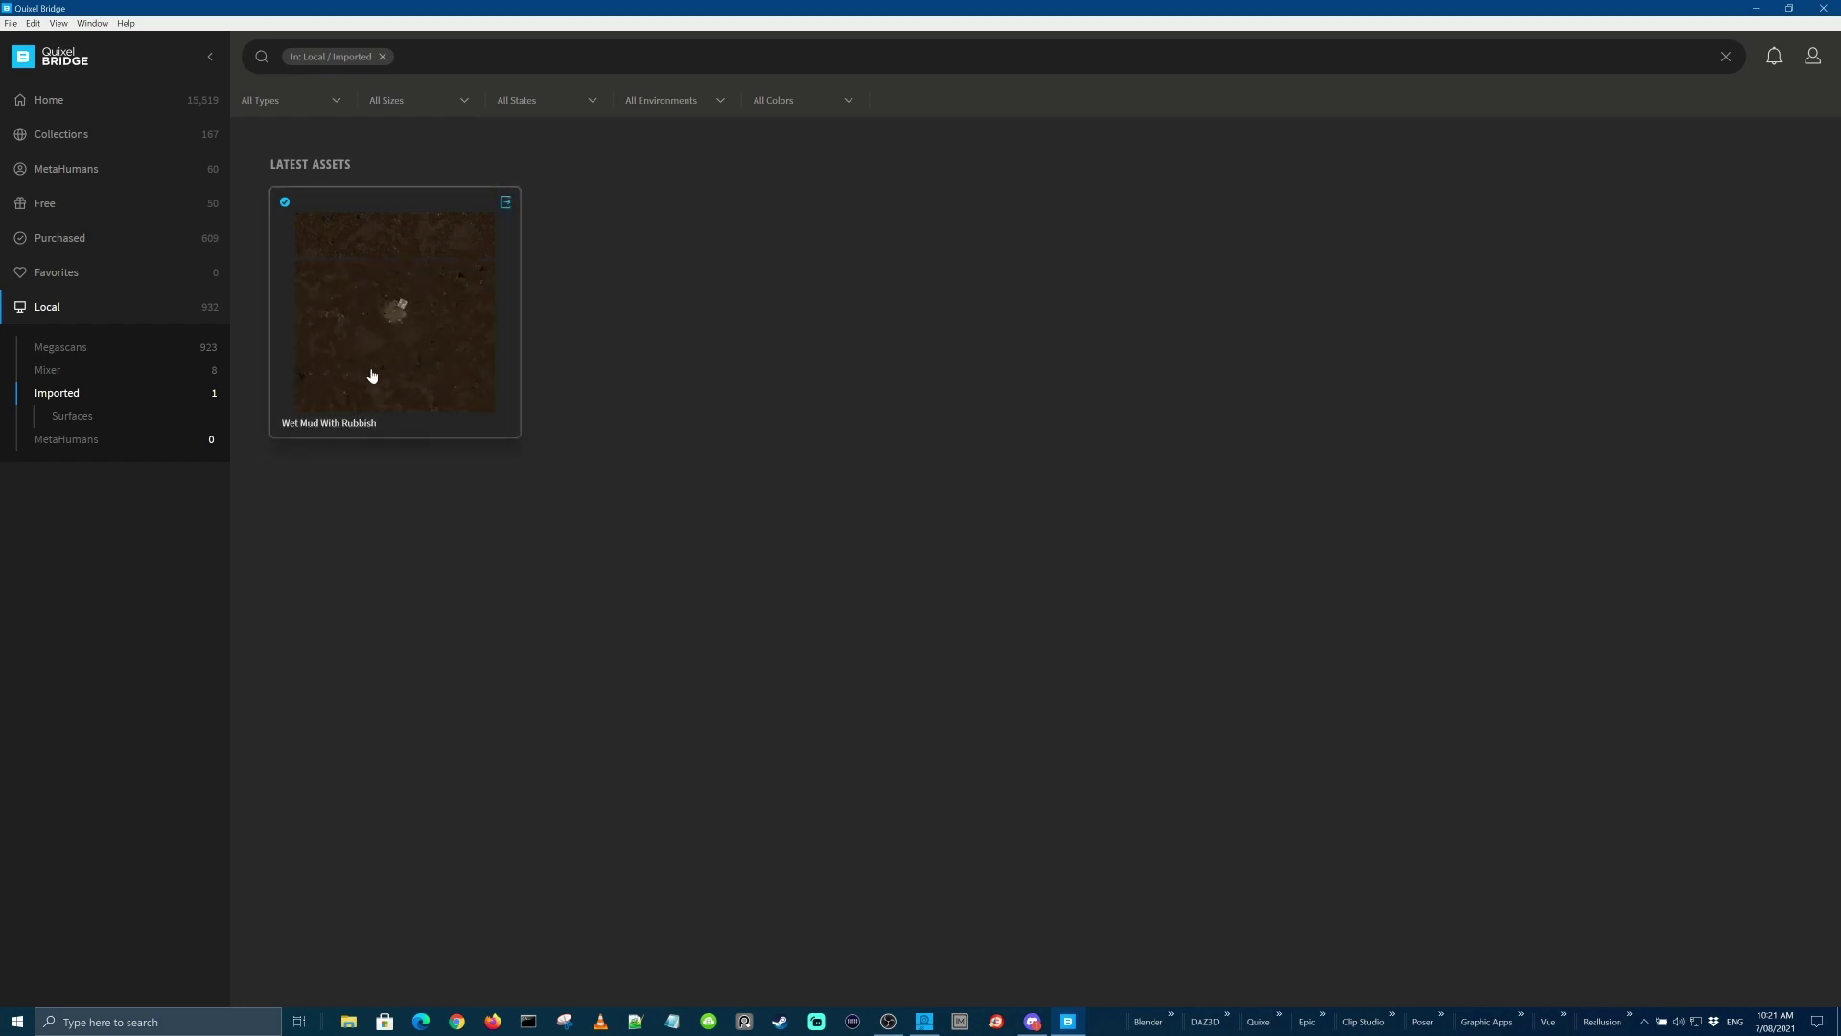
pyautogui.click(49, 372)
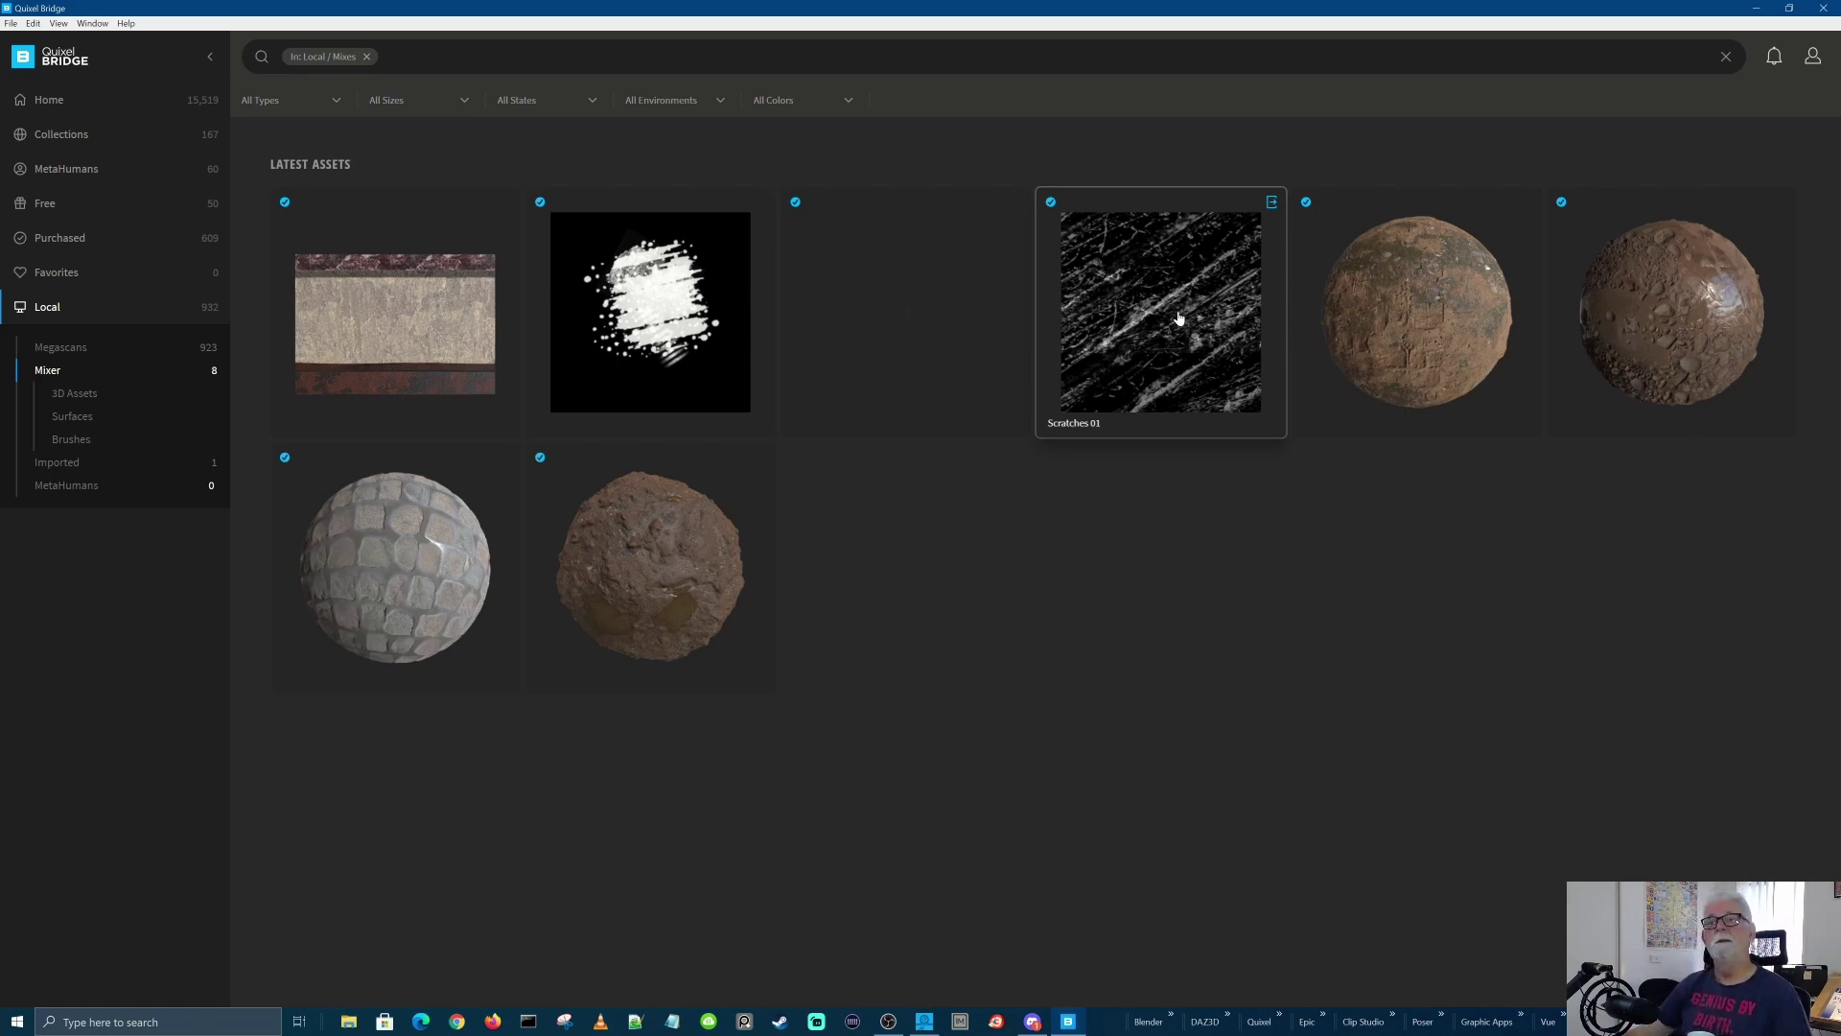
pyautogui.click(74, 103)
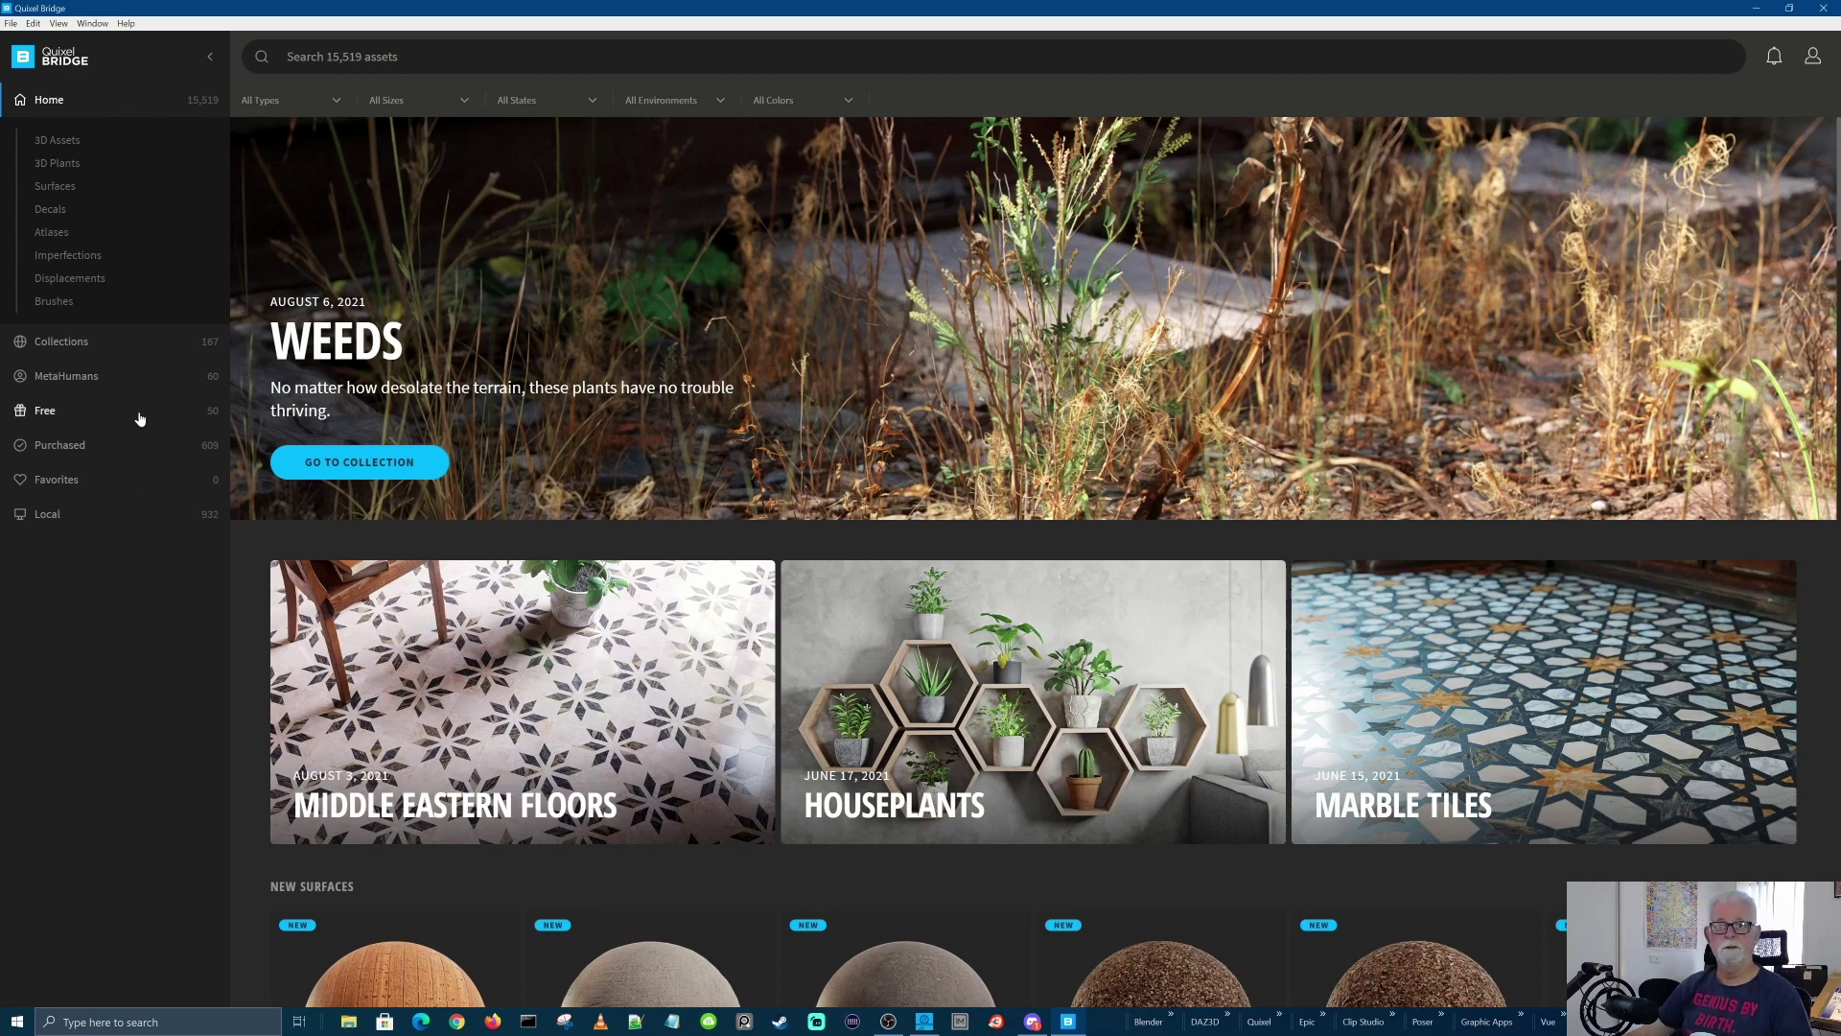
# Open the Fallen Pine Tree from the local Megascans 3D Assets and check its available export resolutions
pyautogui.click(43, 514)
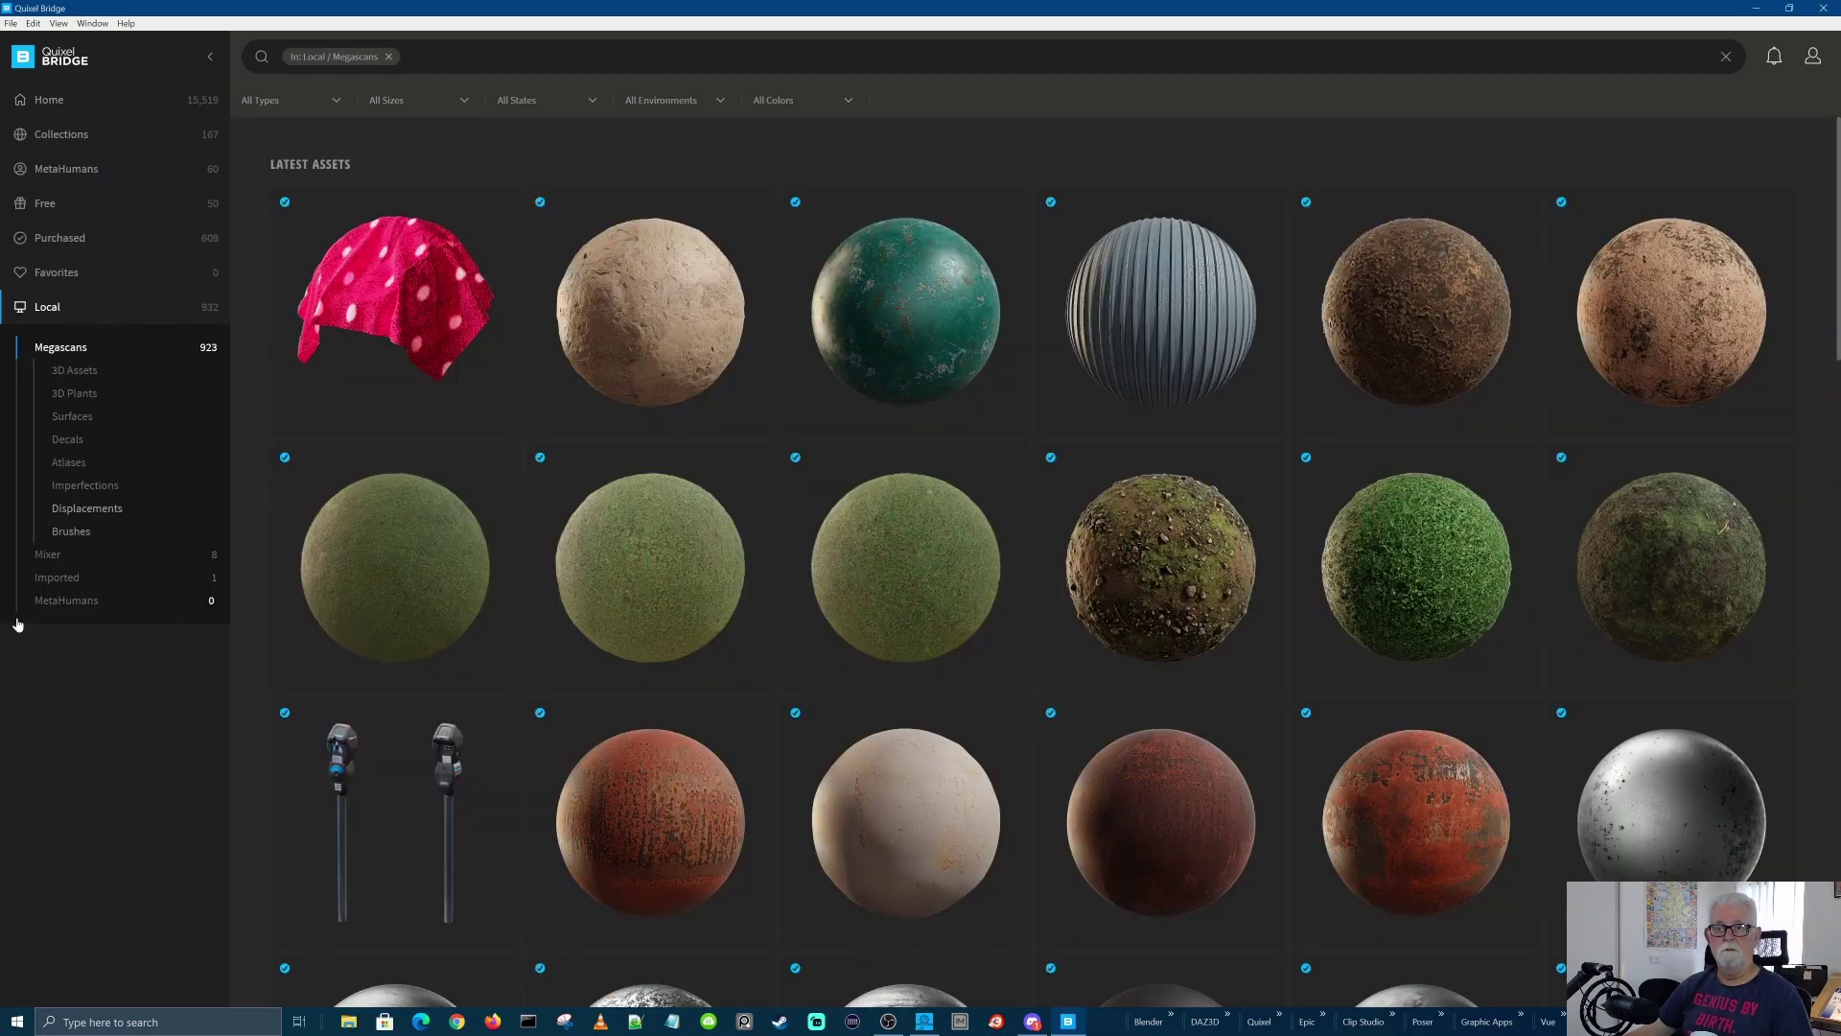
pyautogui.click(78, 377)
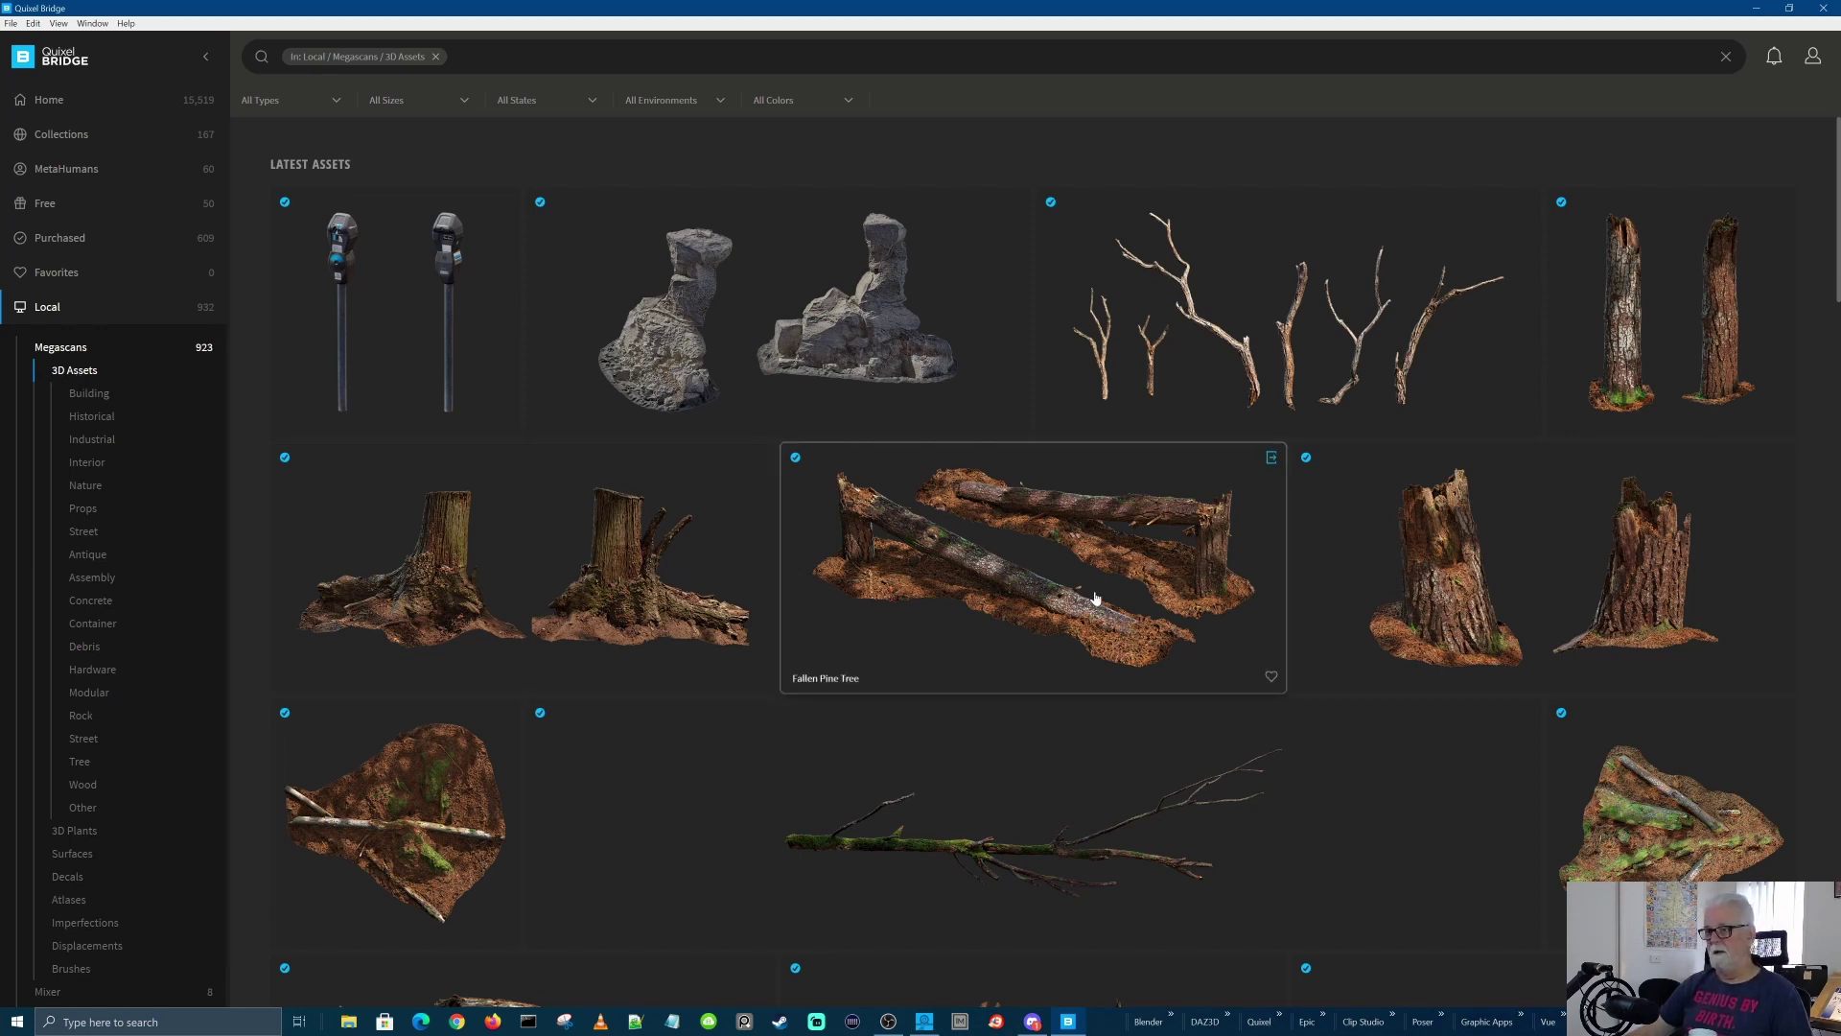
pyautogui.click(1125, 631)
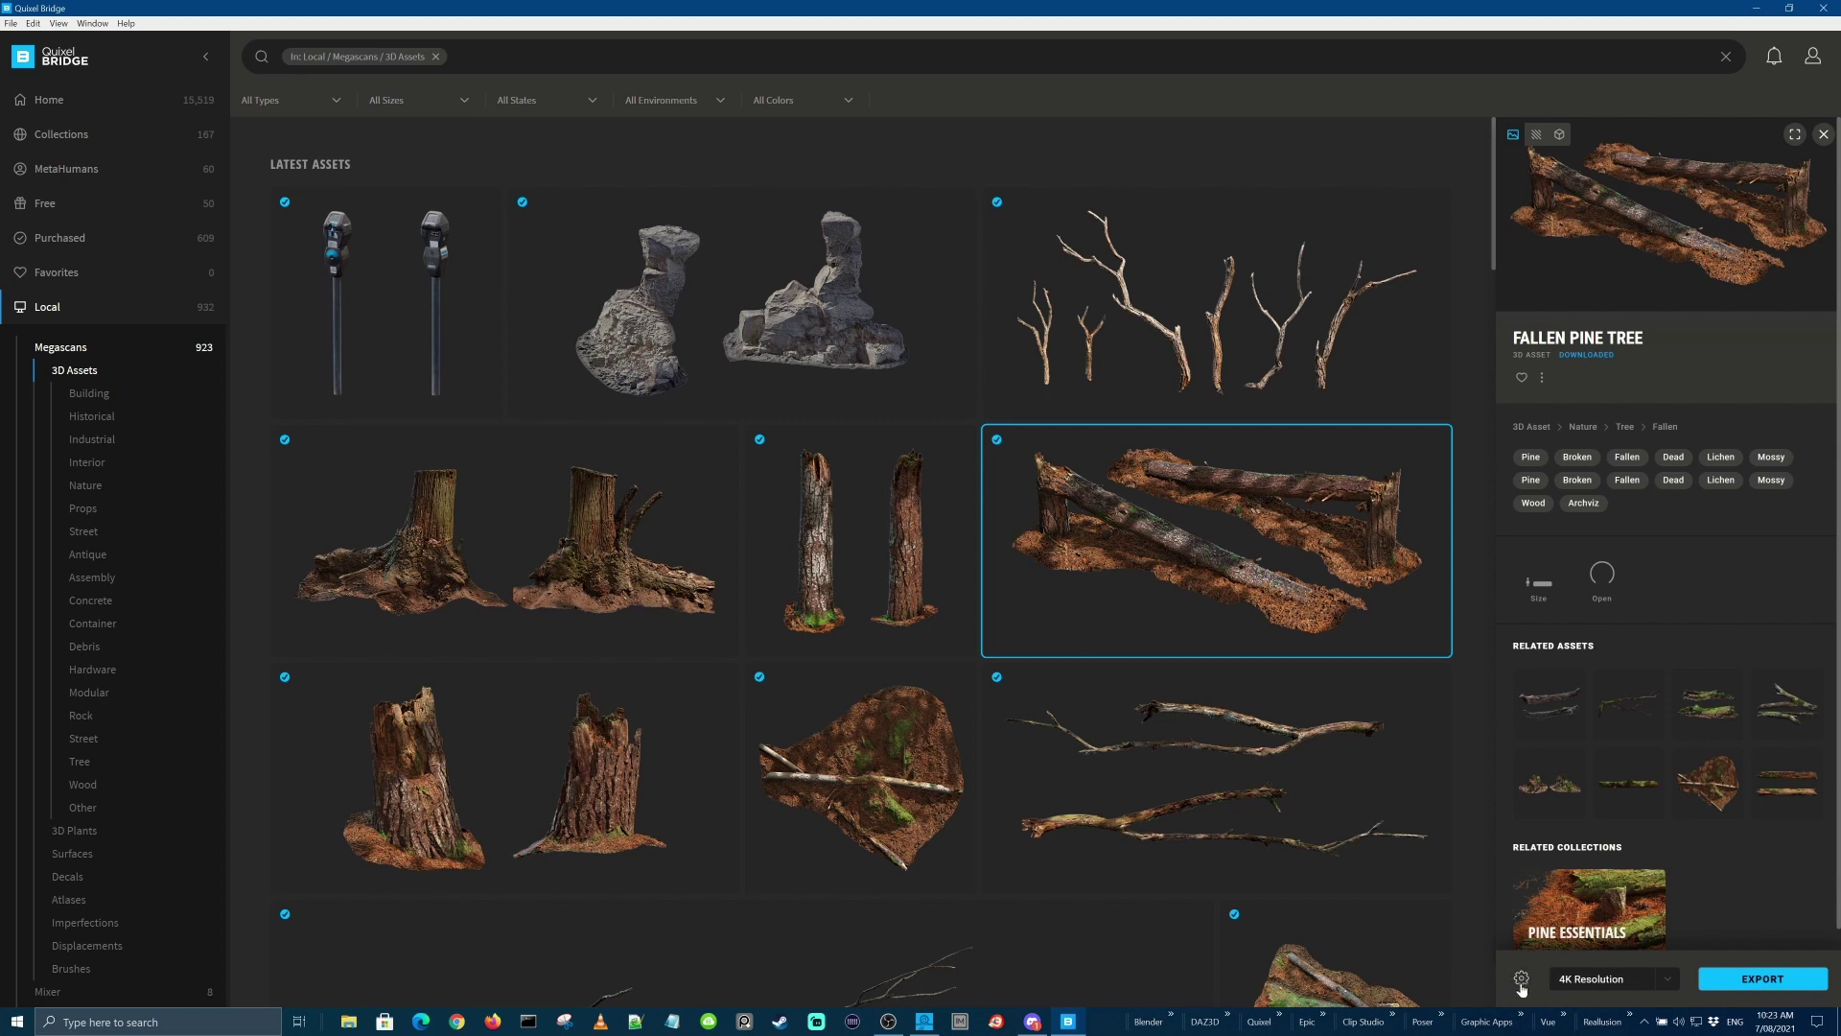
pyautogui.click(1656, 982)
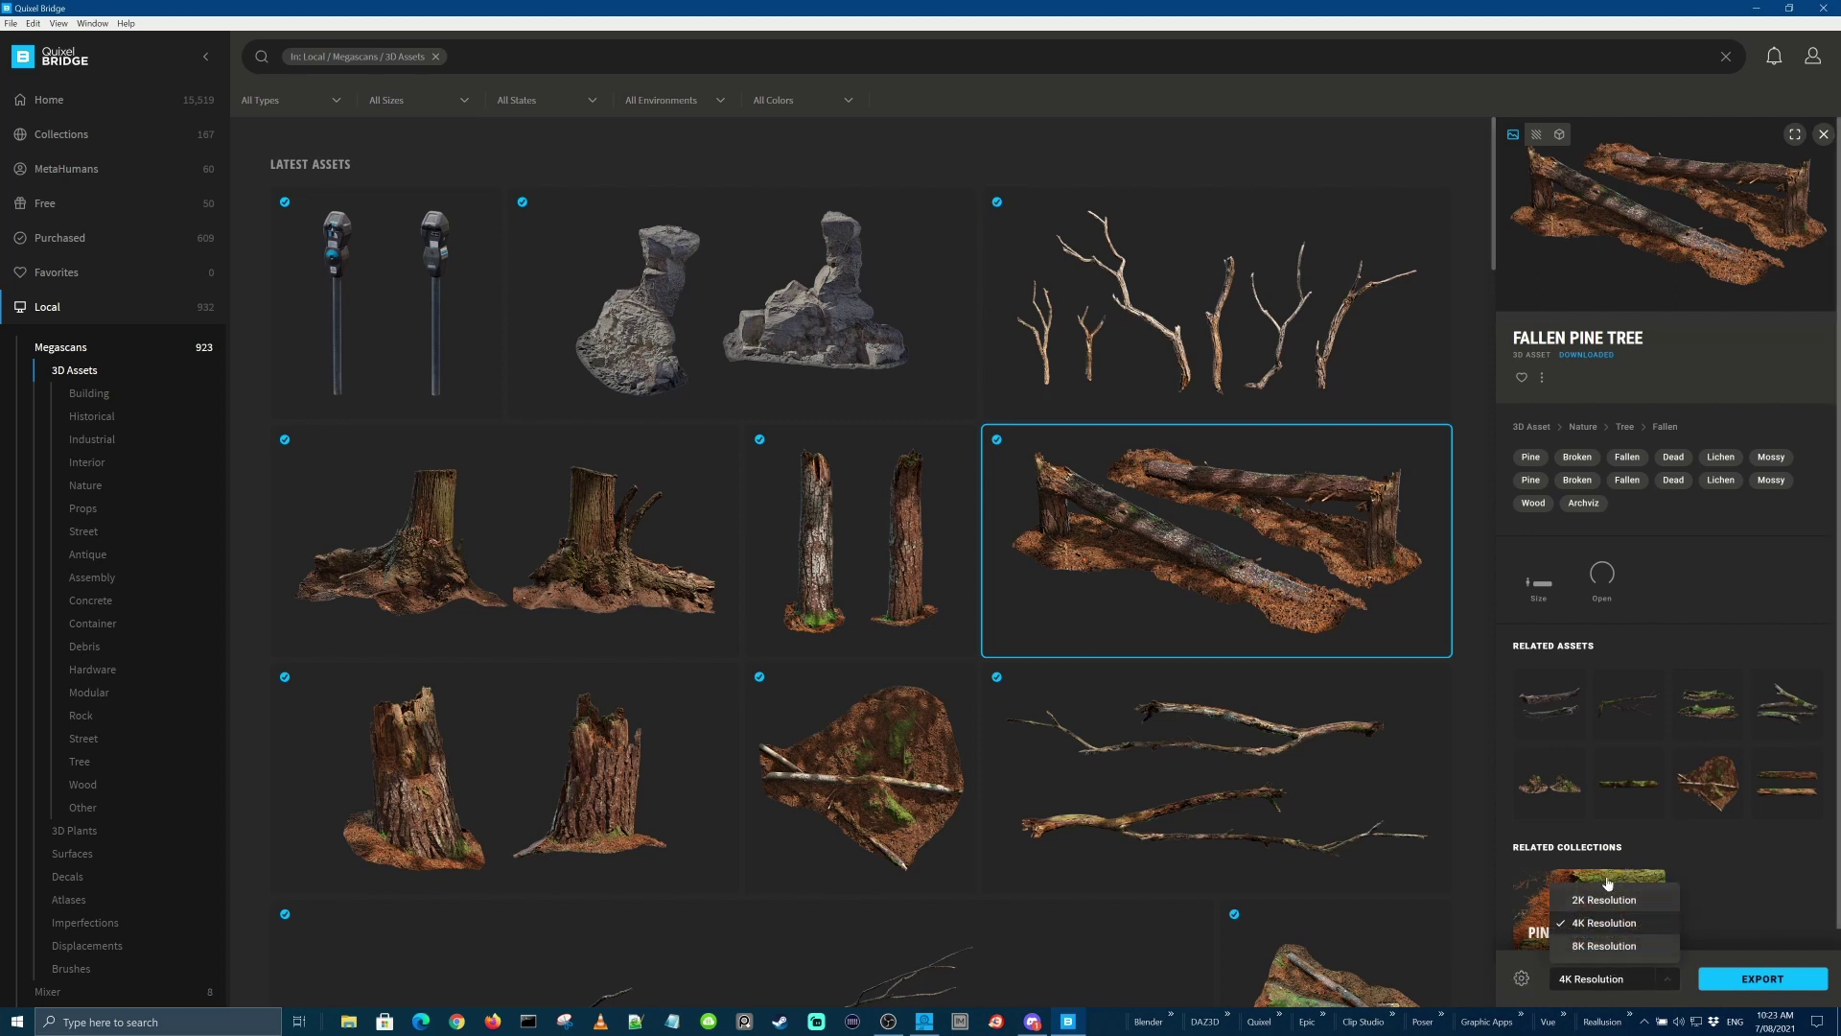
pyautogui.click(1731, 914)
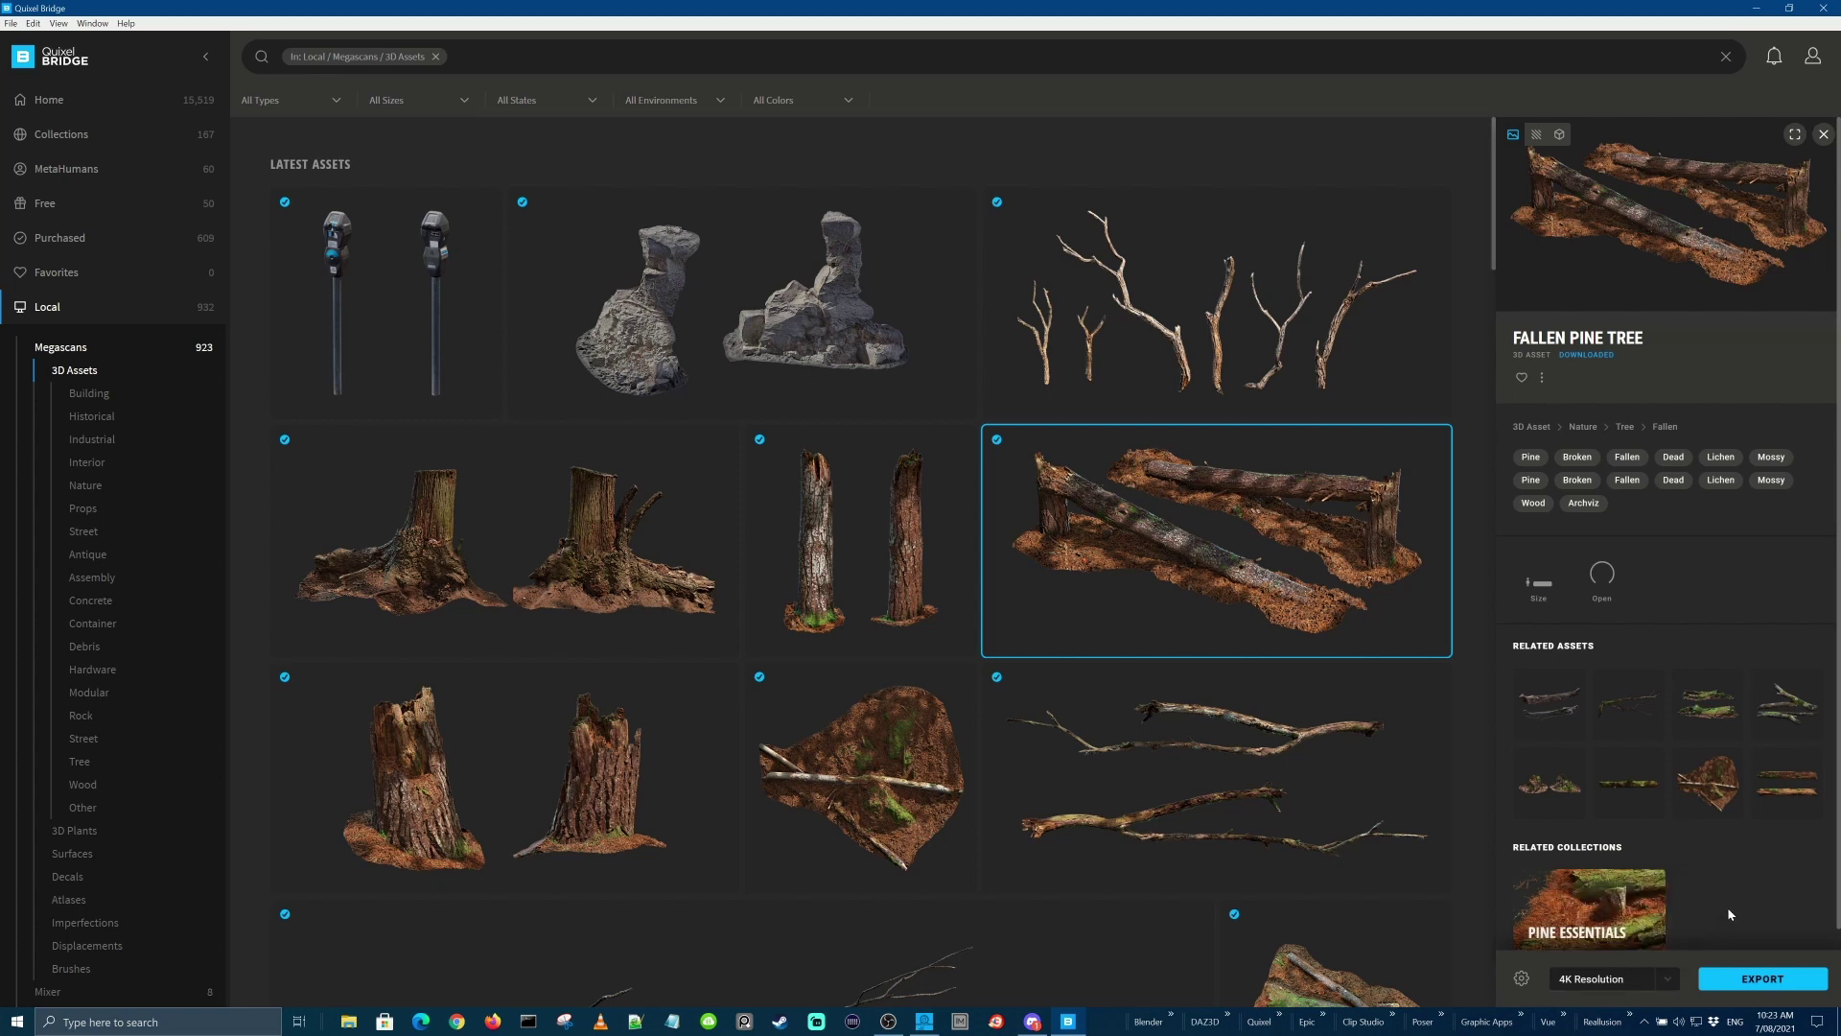
# Set the export target to Blender in the Fallen Pine Tree's export settings and update the Blender plugin
pyautogui.click(1520, 978)
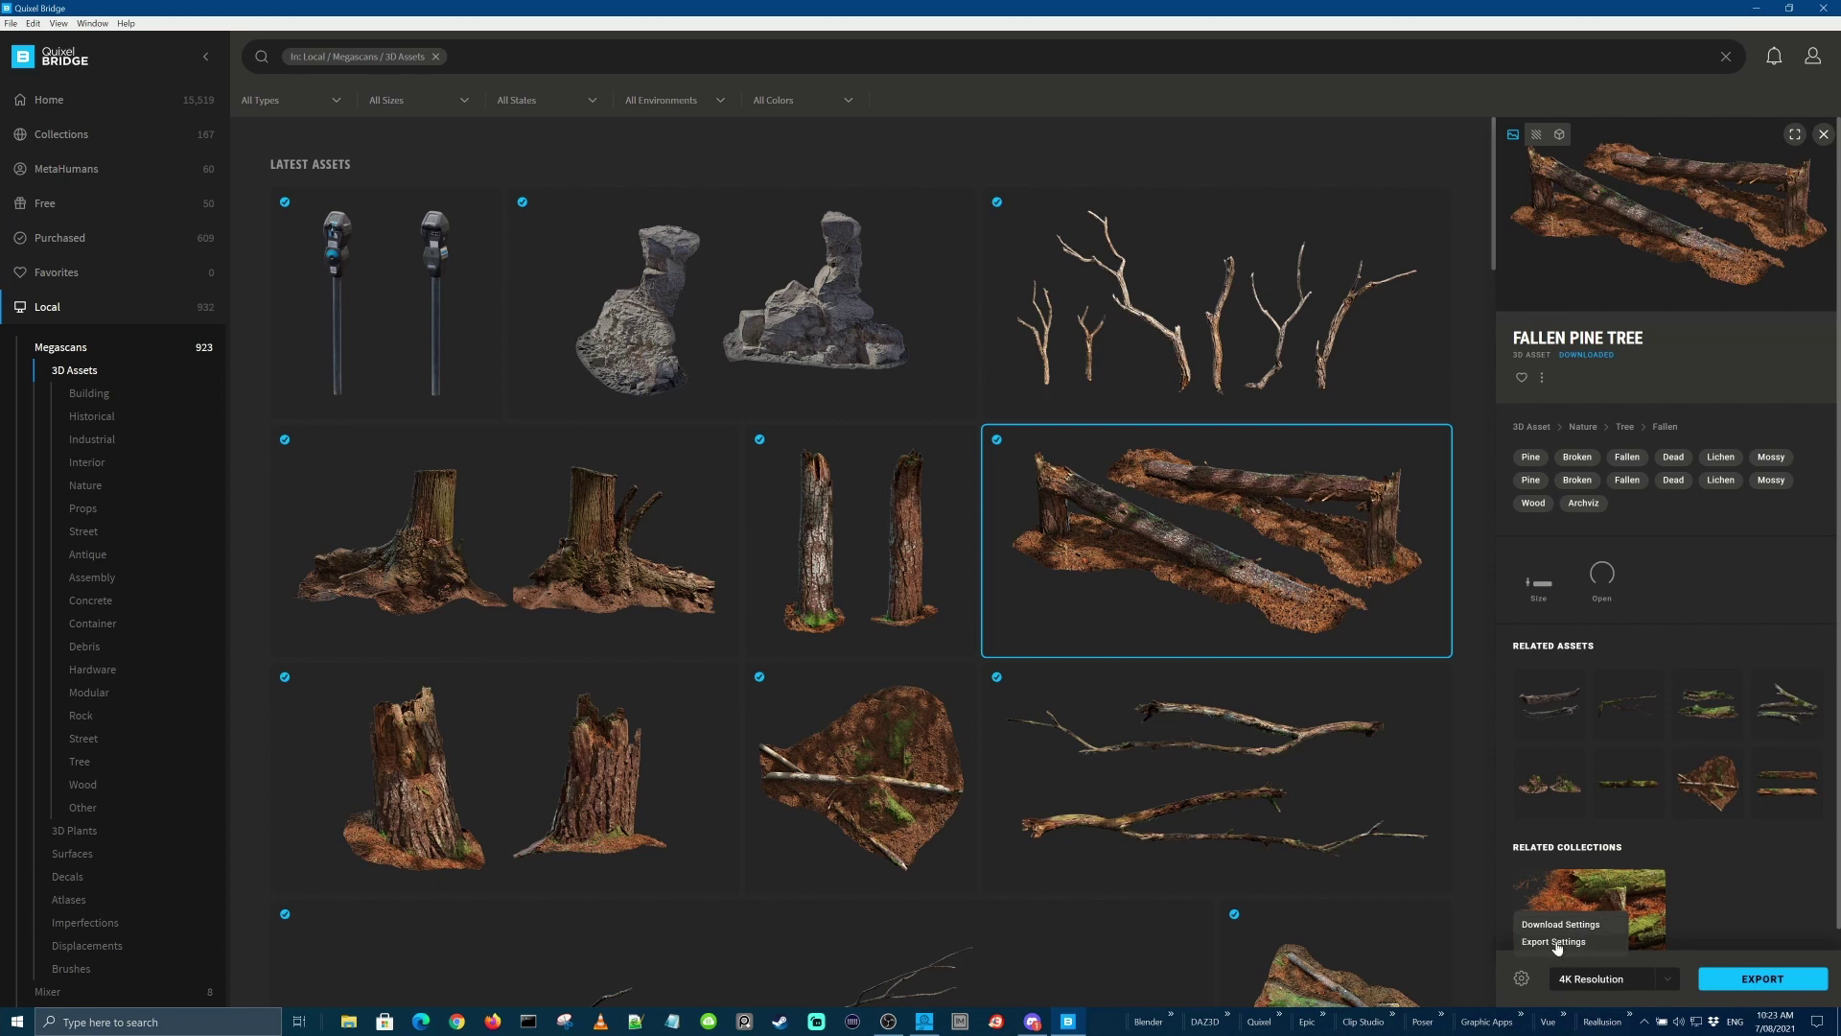
pyautogui.click(1556, 943)
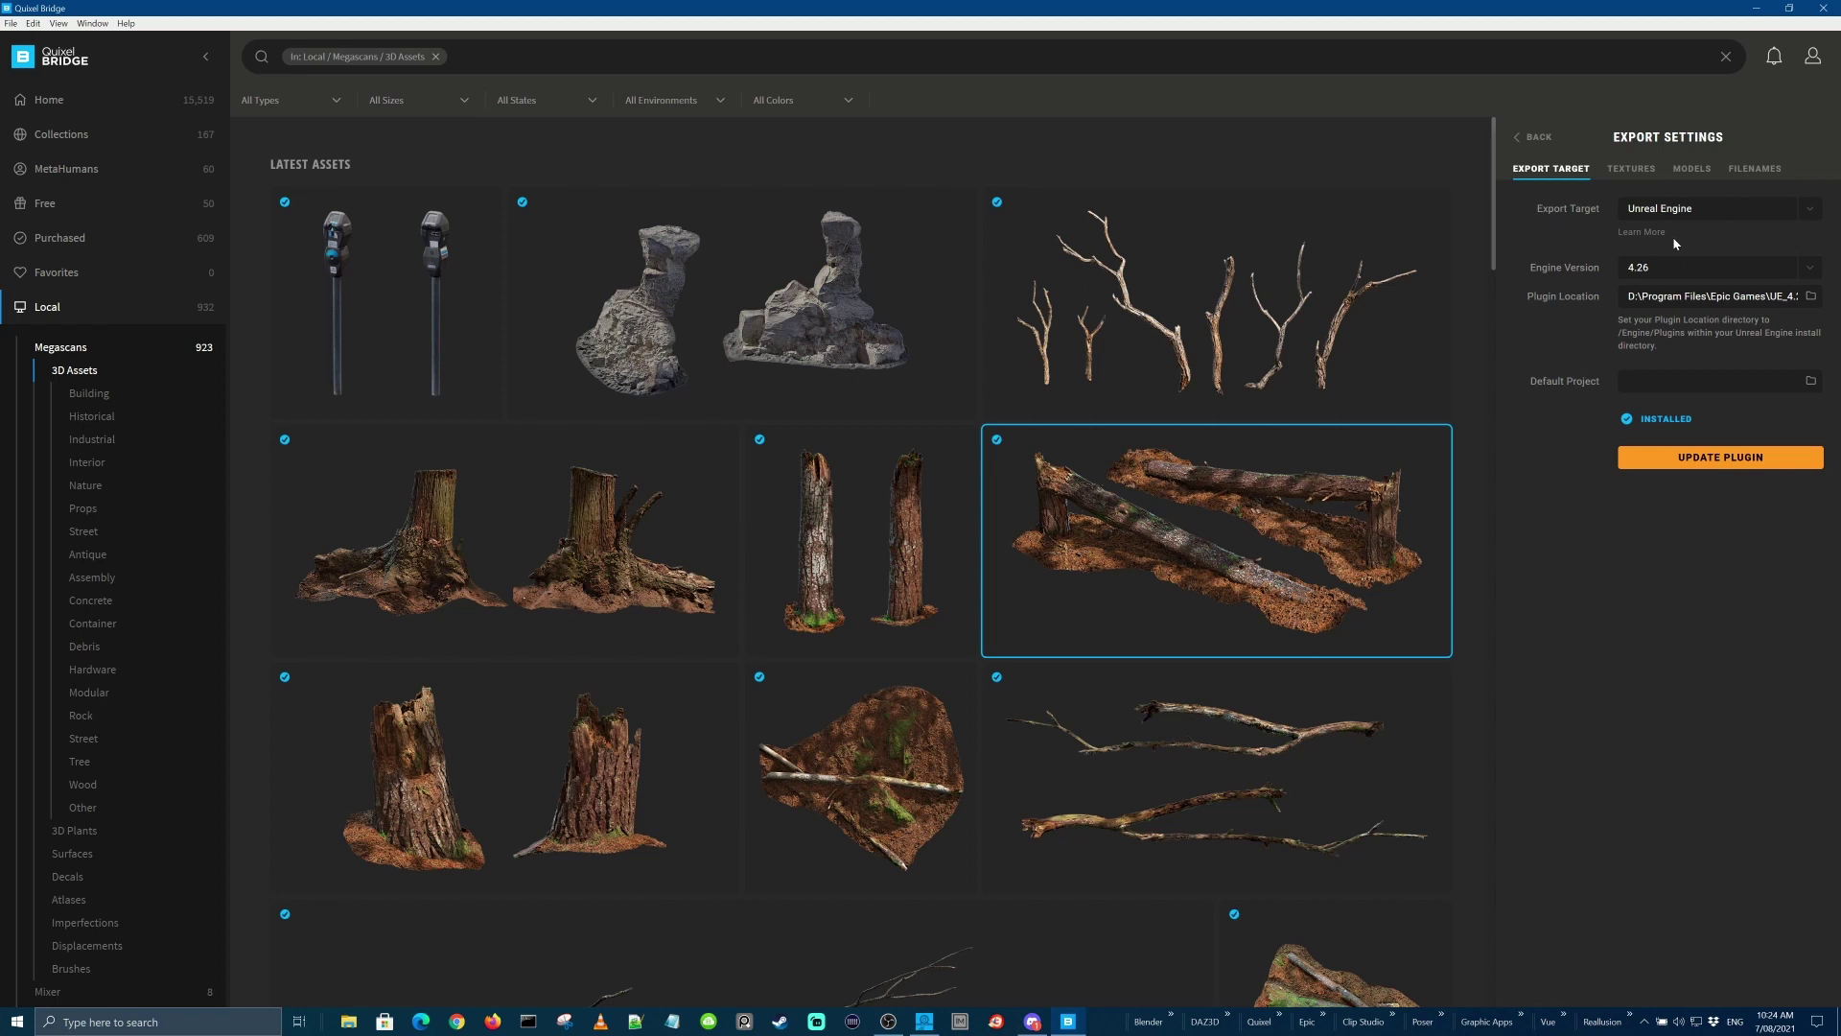
pyautogui.click(1792, 213)
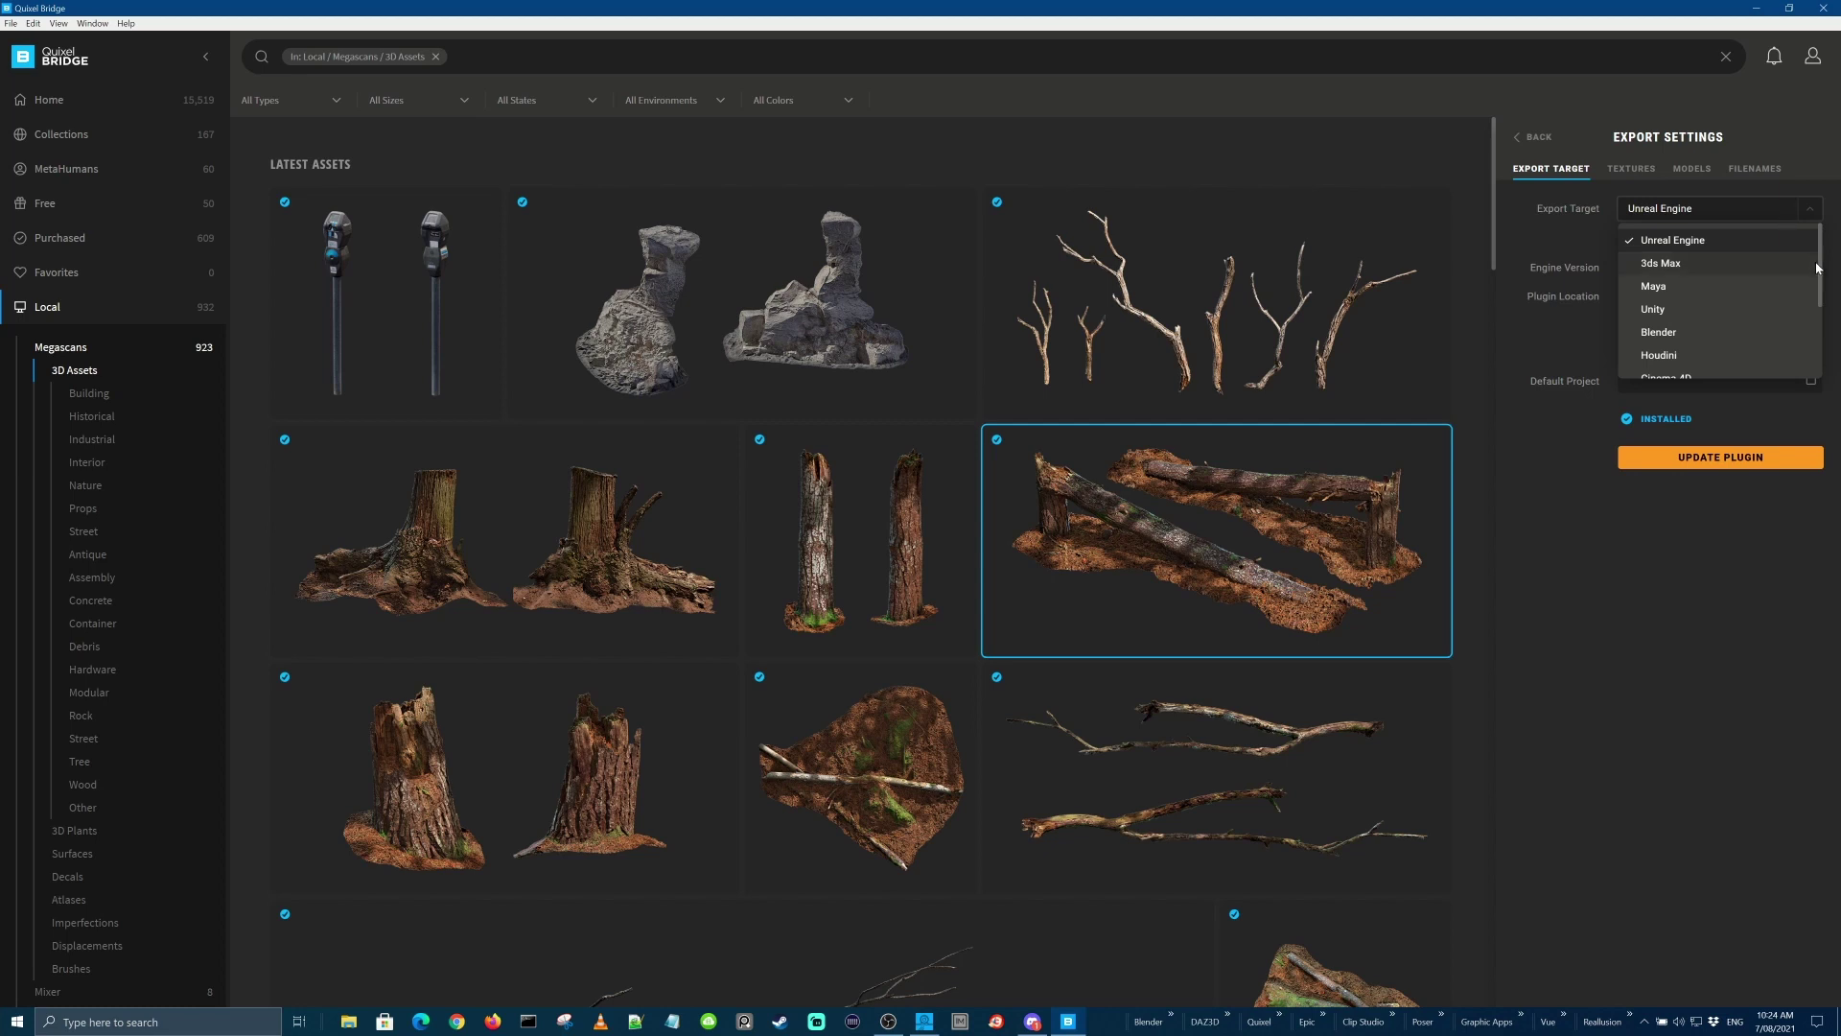
pyautogui.click(1823, 275)
pyautogui.click(1823, 275)
pyautogui.click(1809, 209)
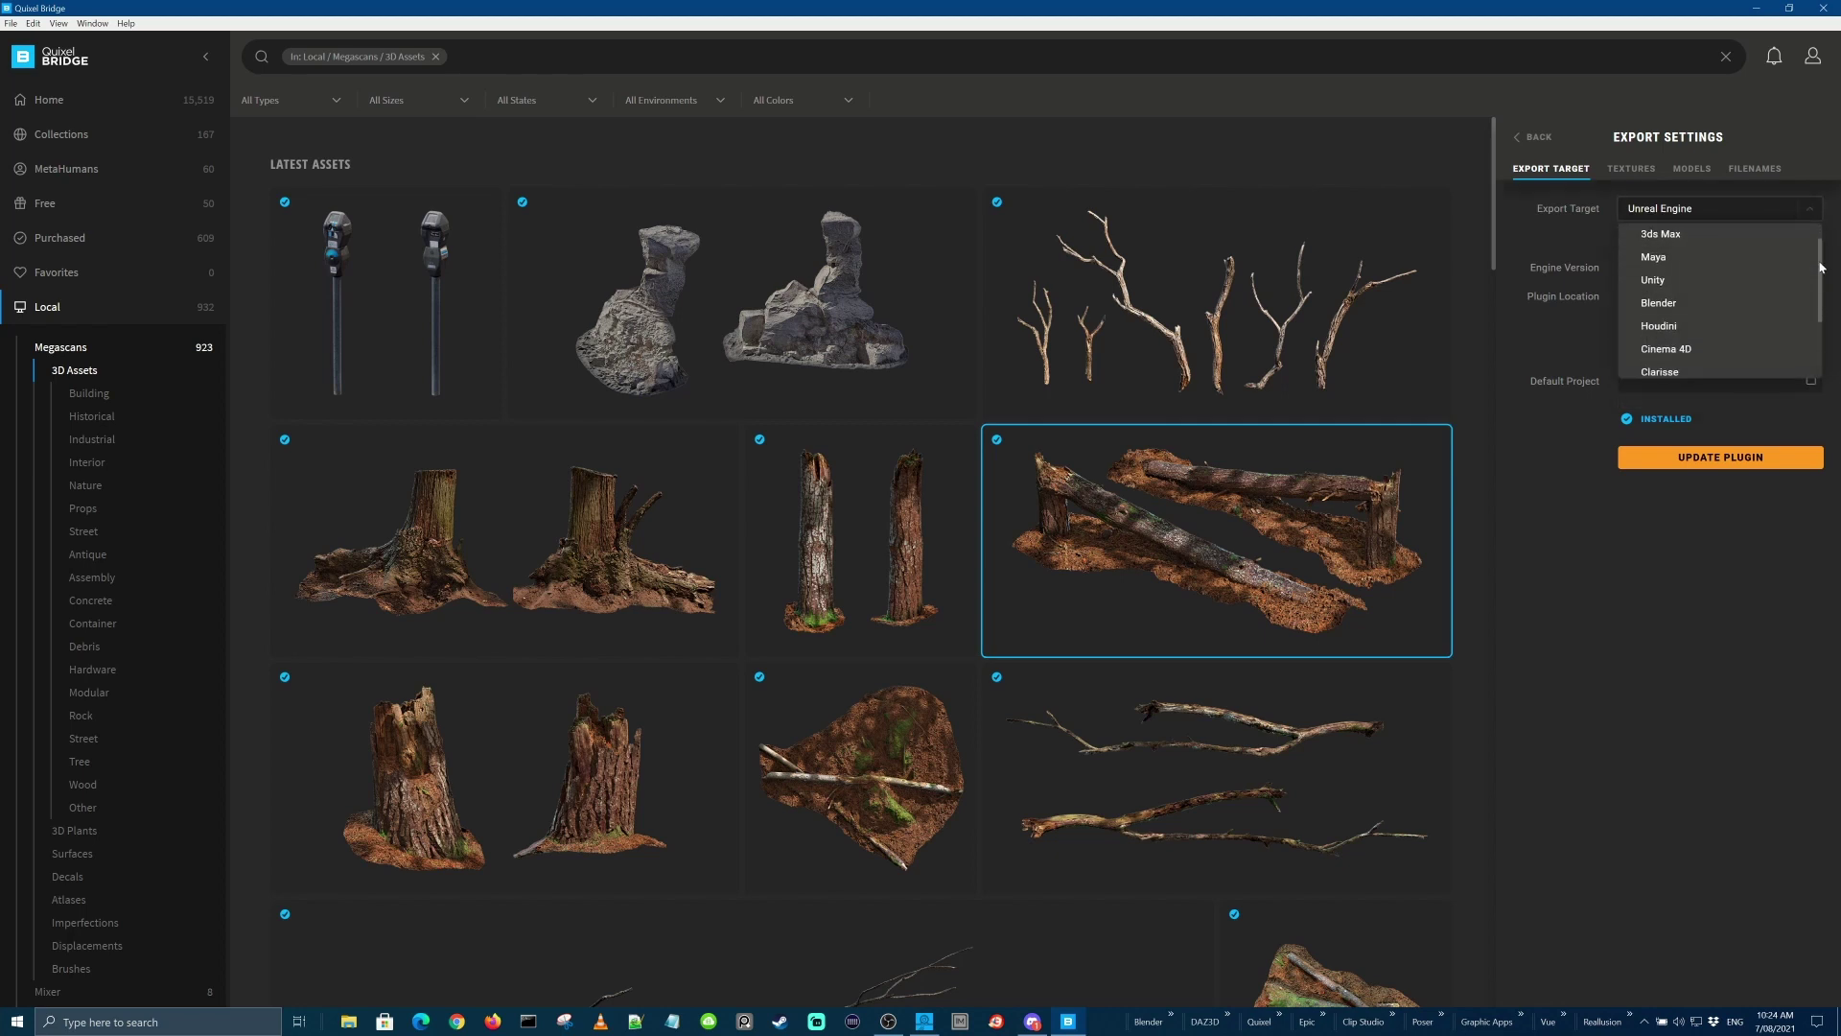
pyautogui.moveTo(1821, 266); pyautogui.dragTo(1815, 327)
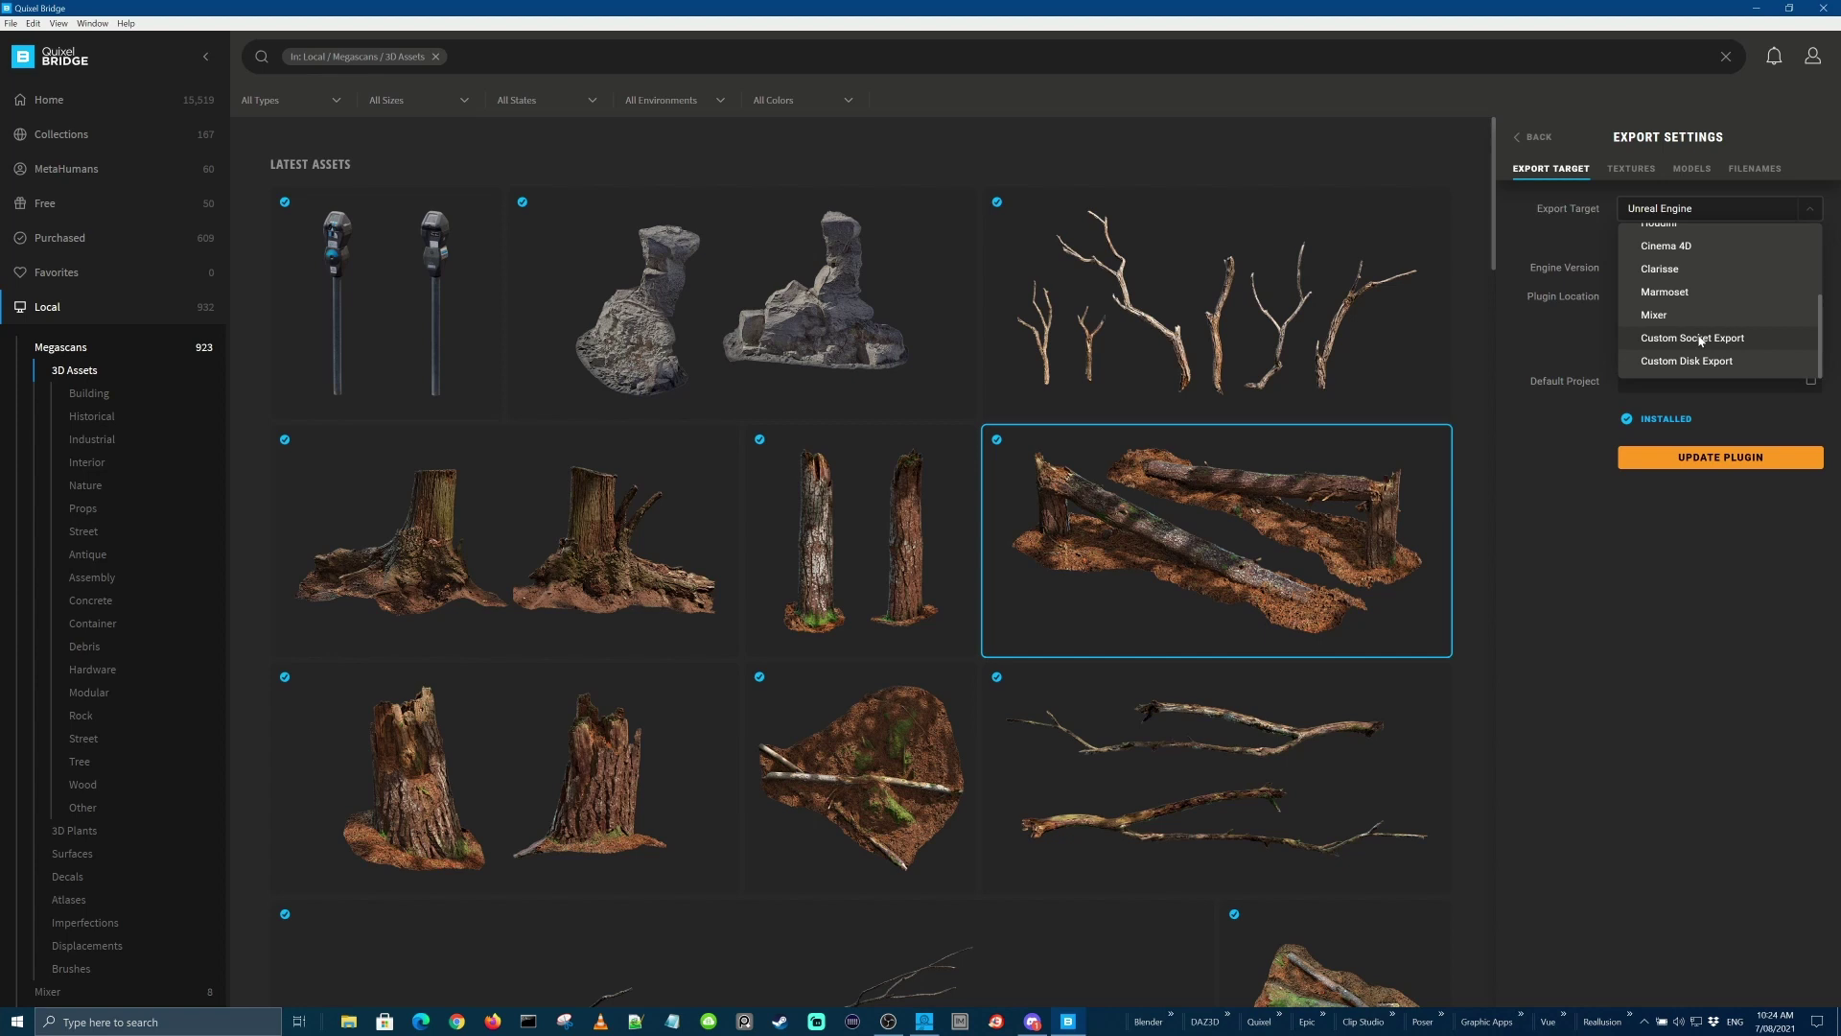
pyautogui.moveTo(1820, 317); pyautogui.dragTo(1820, 276)
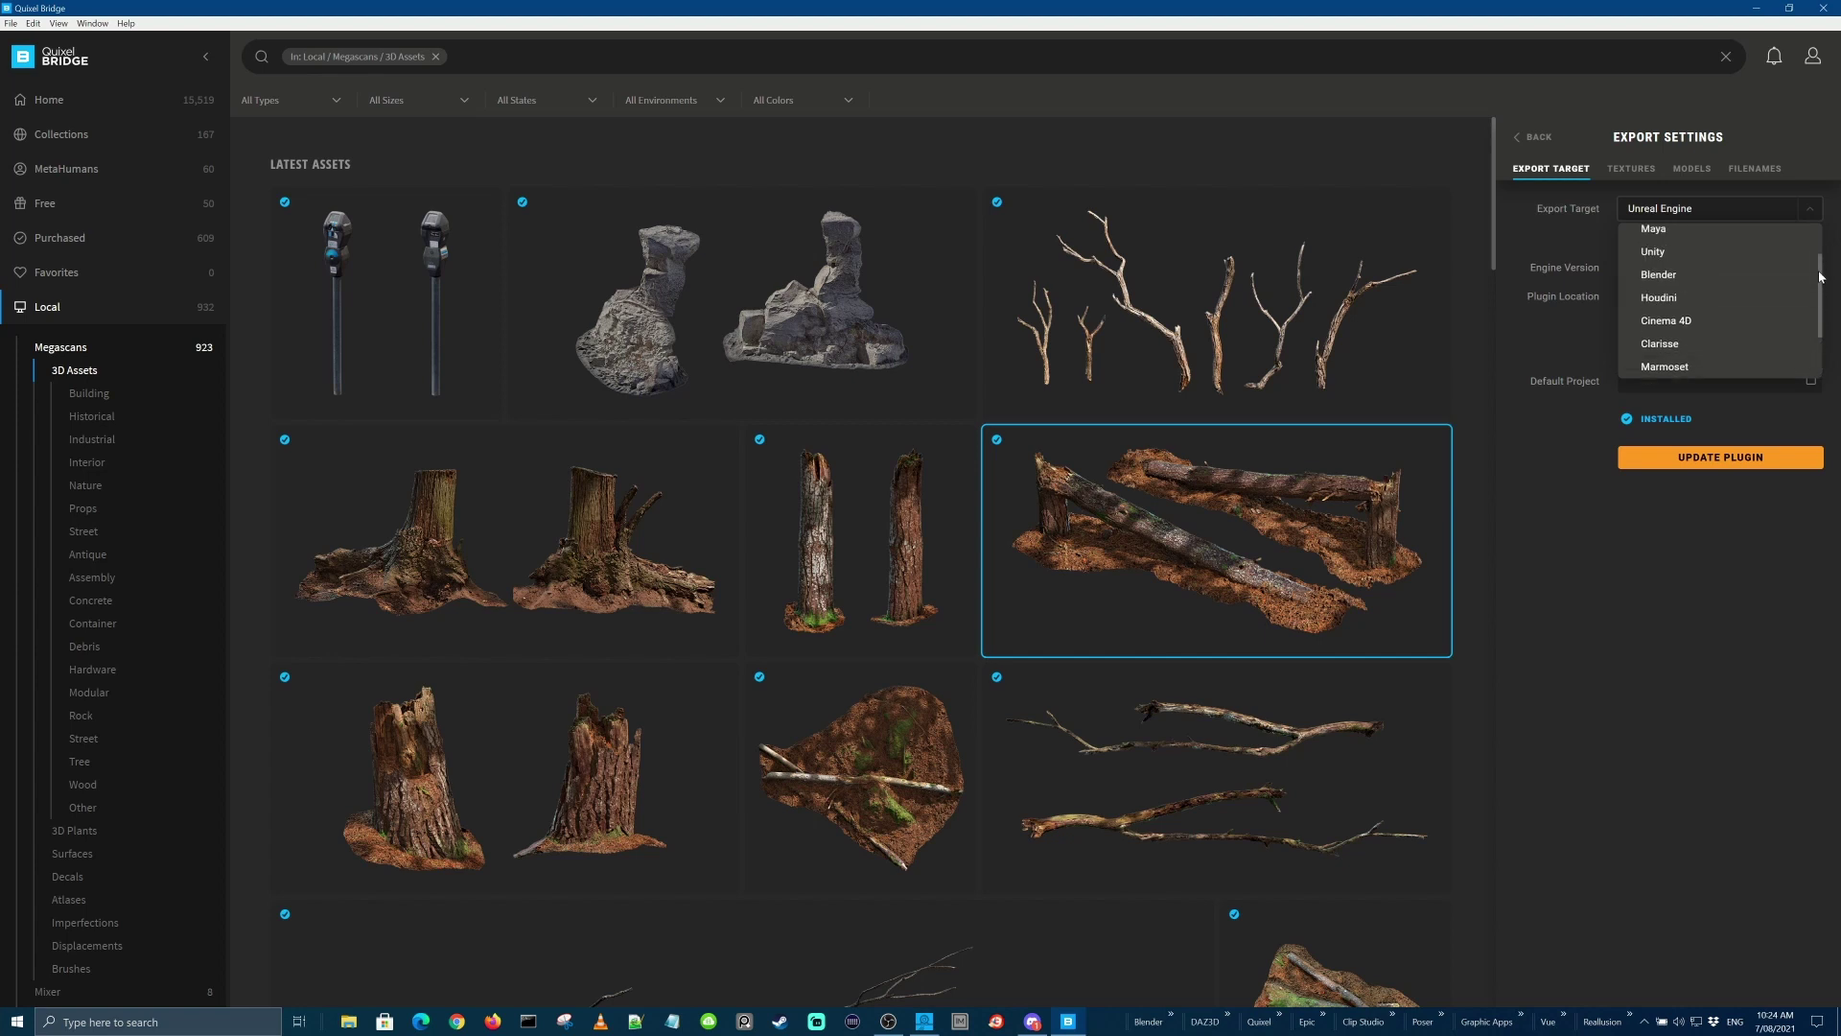
pyautogui.click(1676, 307)
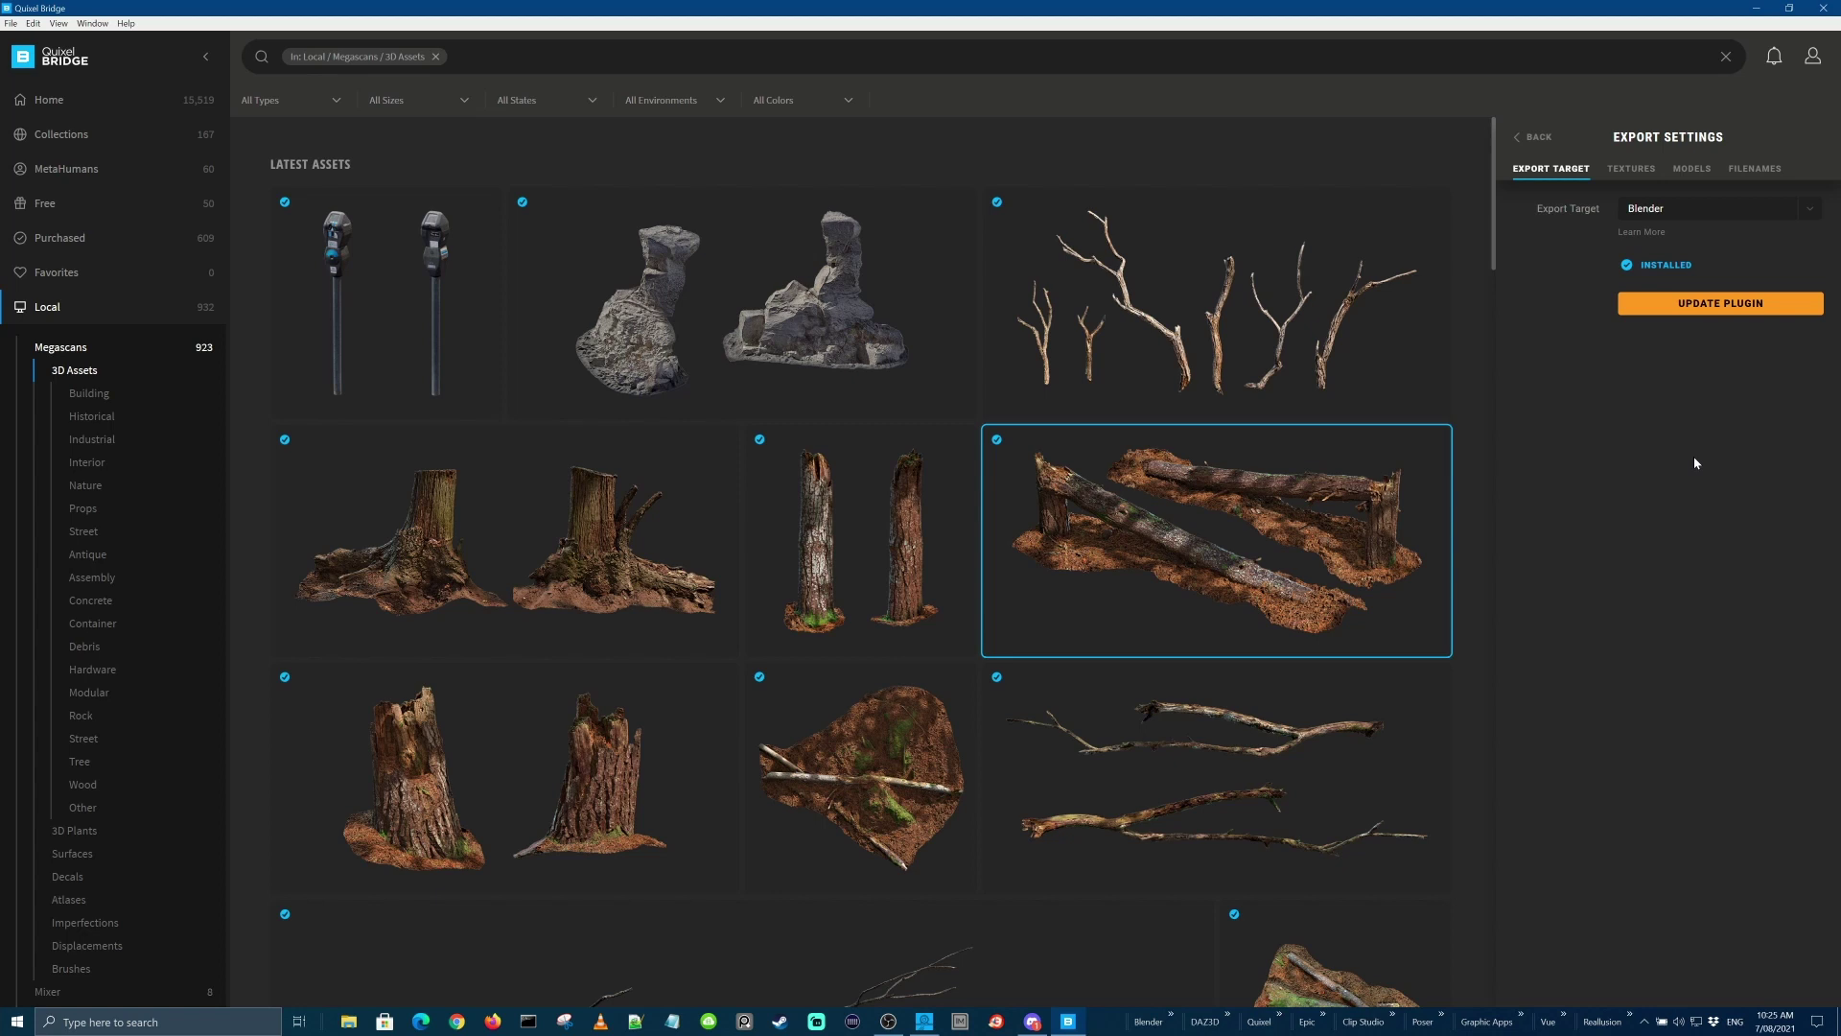
pyautogui.click(1730, 305)
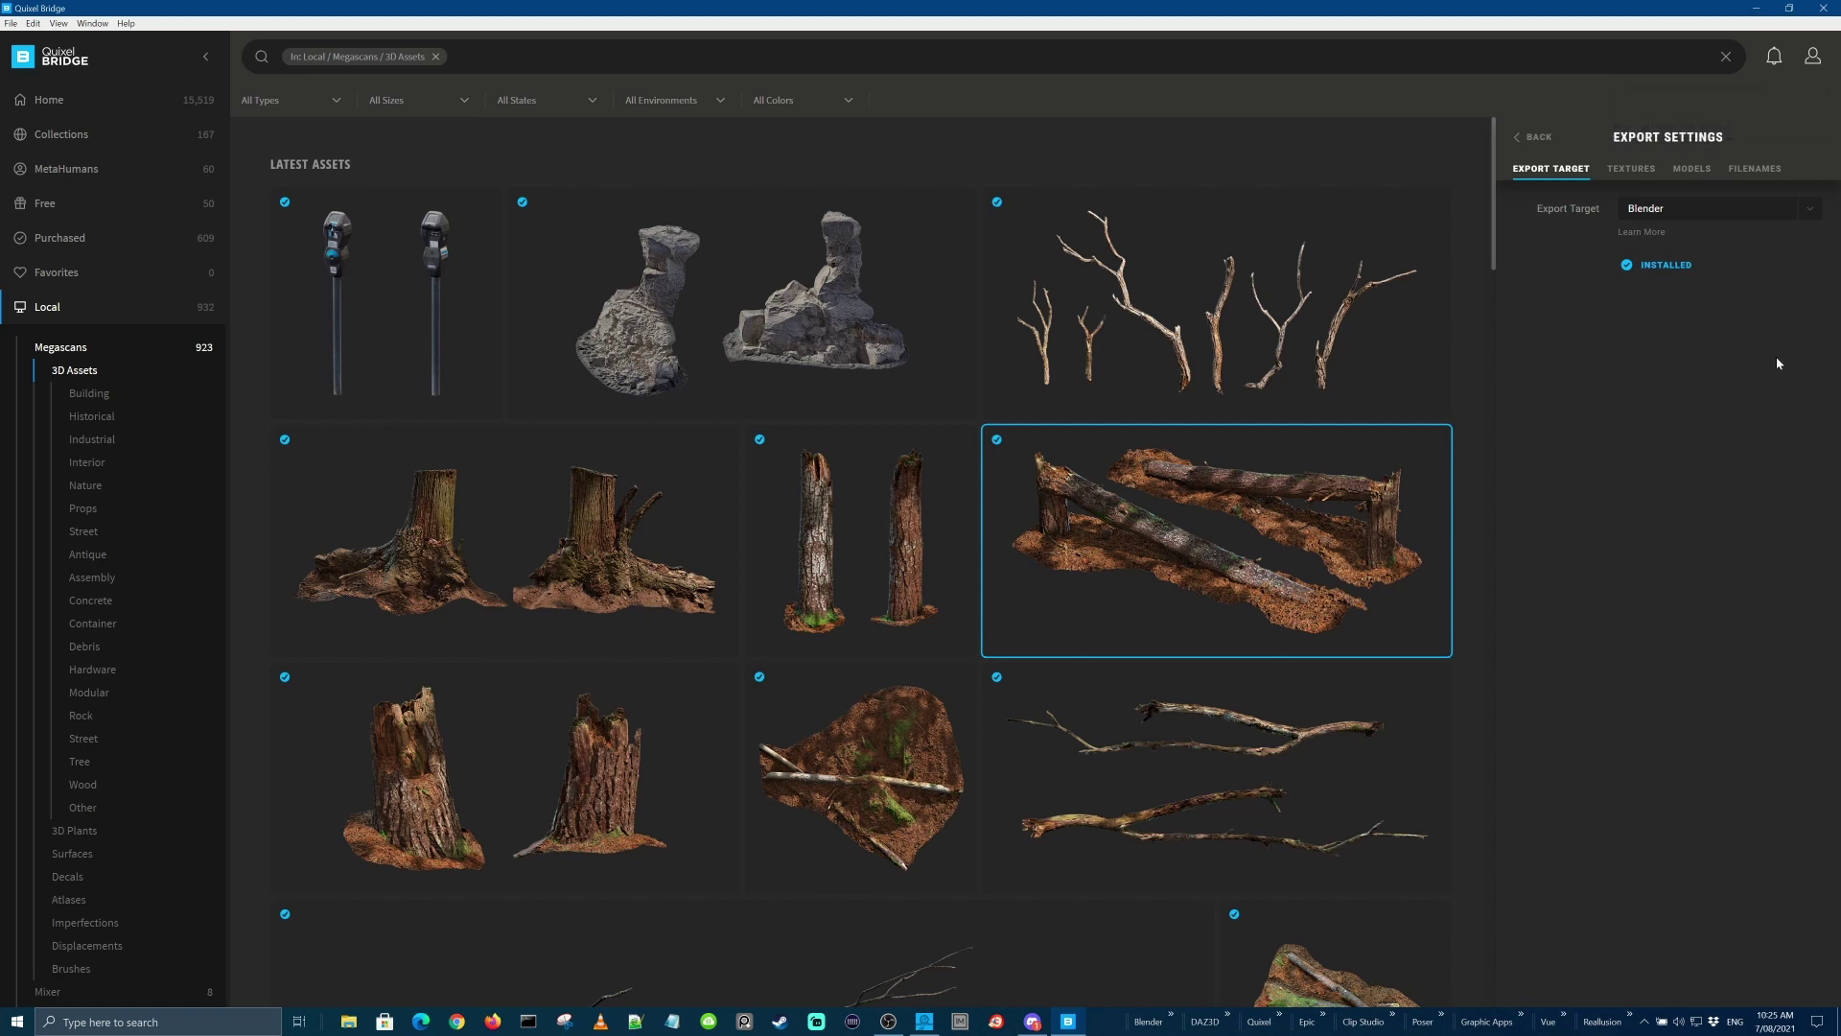
pyautogui.click(1534, 140)
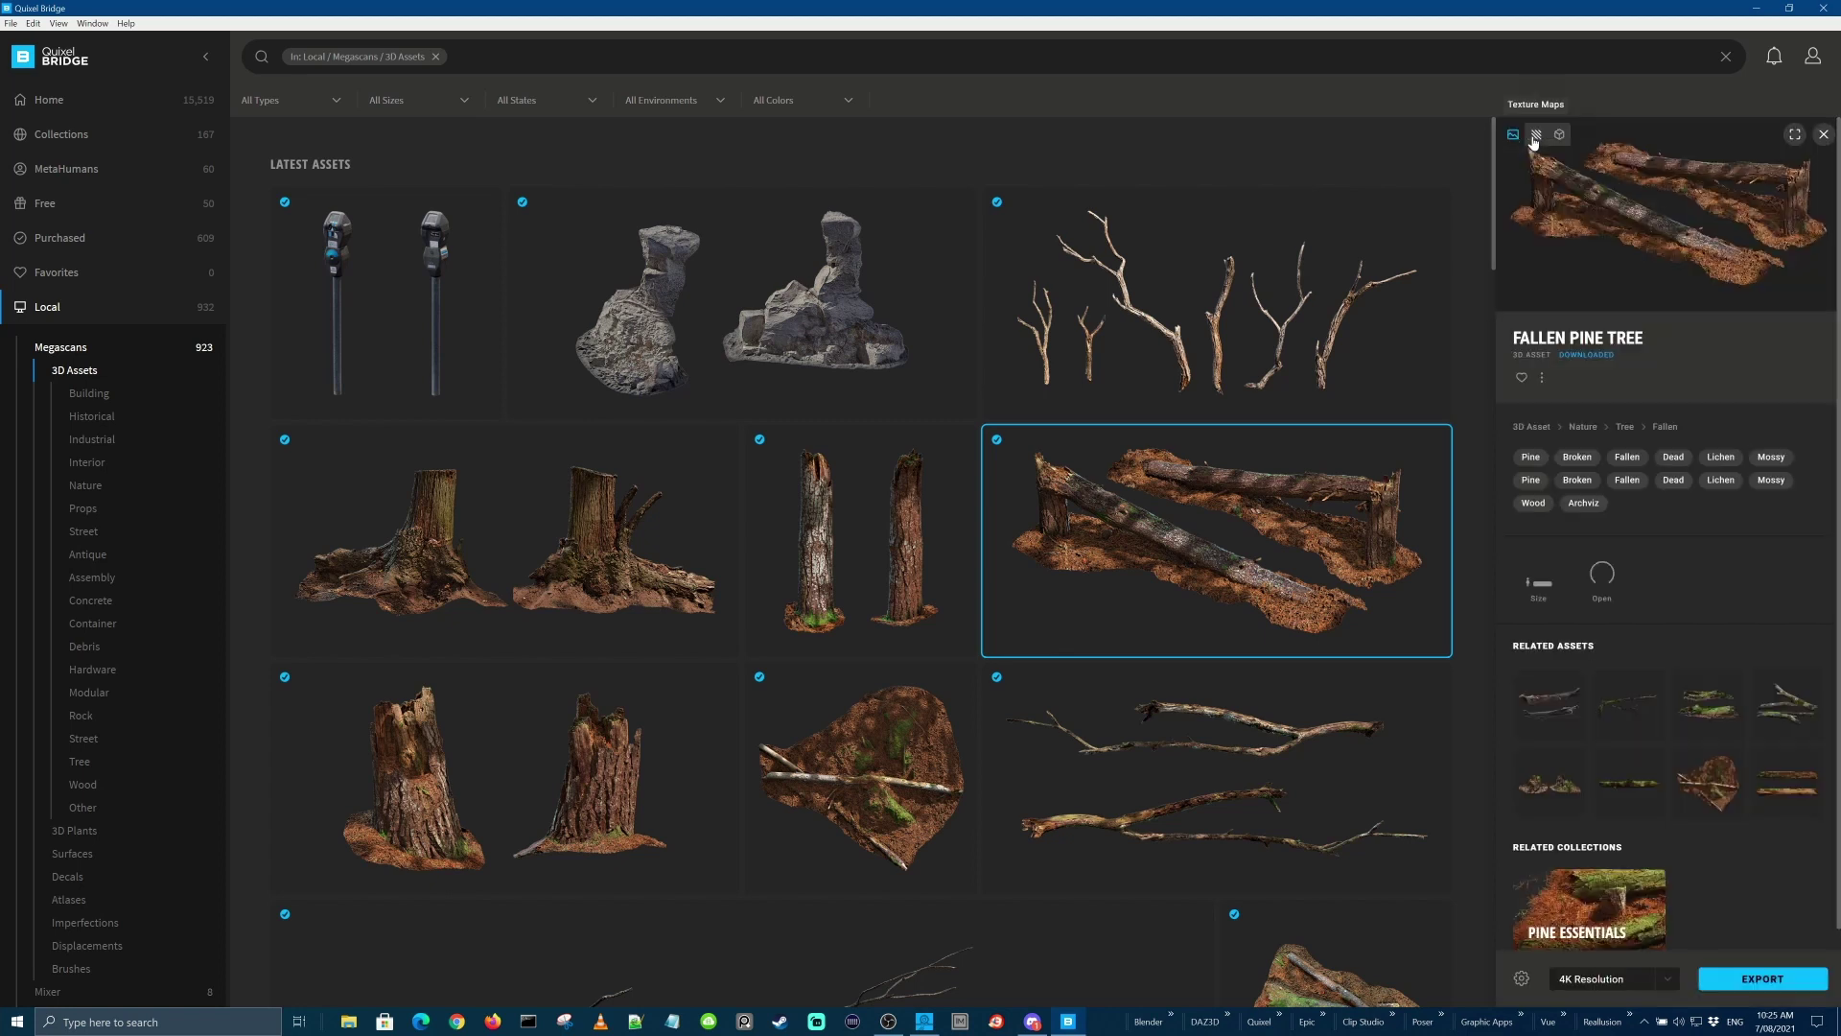
# Open the download settings and examine the texture maps and the file formats available for Albedo
pyautogui.click(1521, 978)
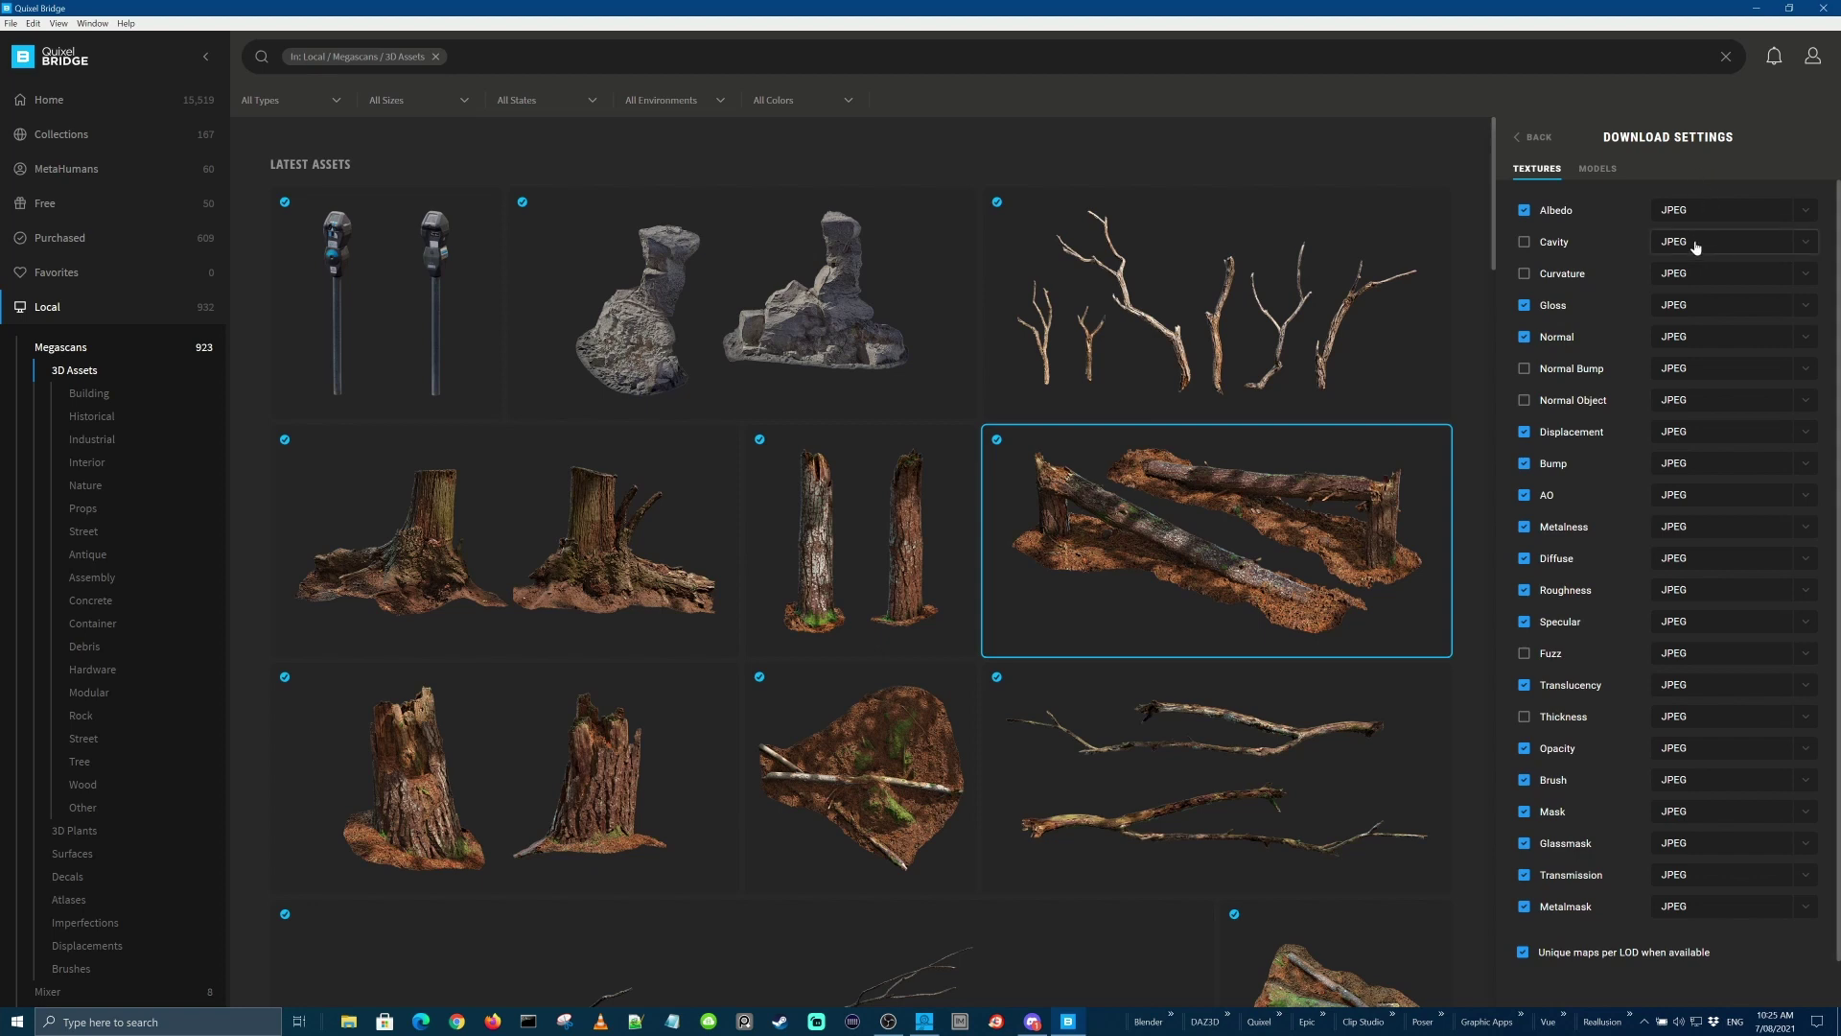
pyautogui.click(1811, 218)
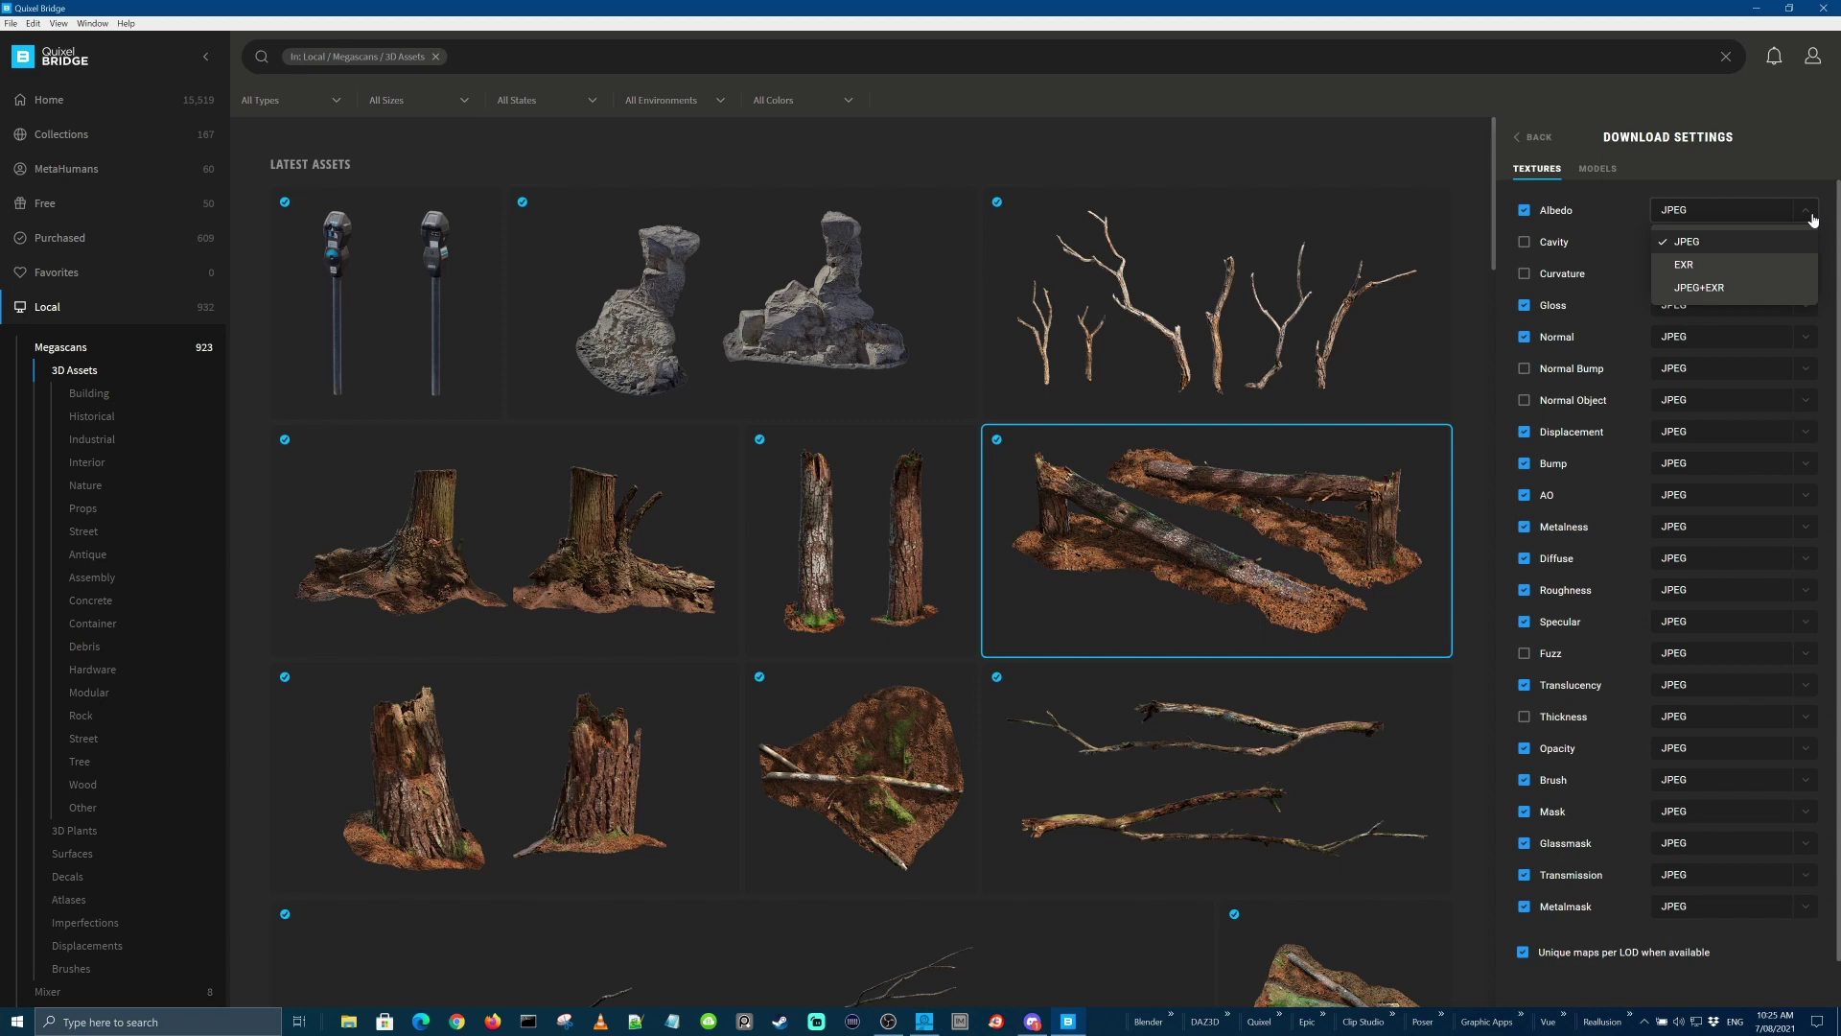
pyautogui.click(1811, 218)
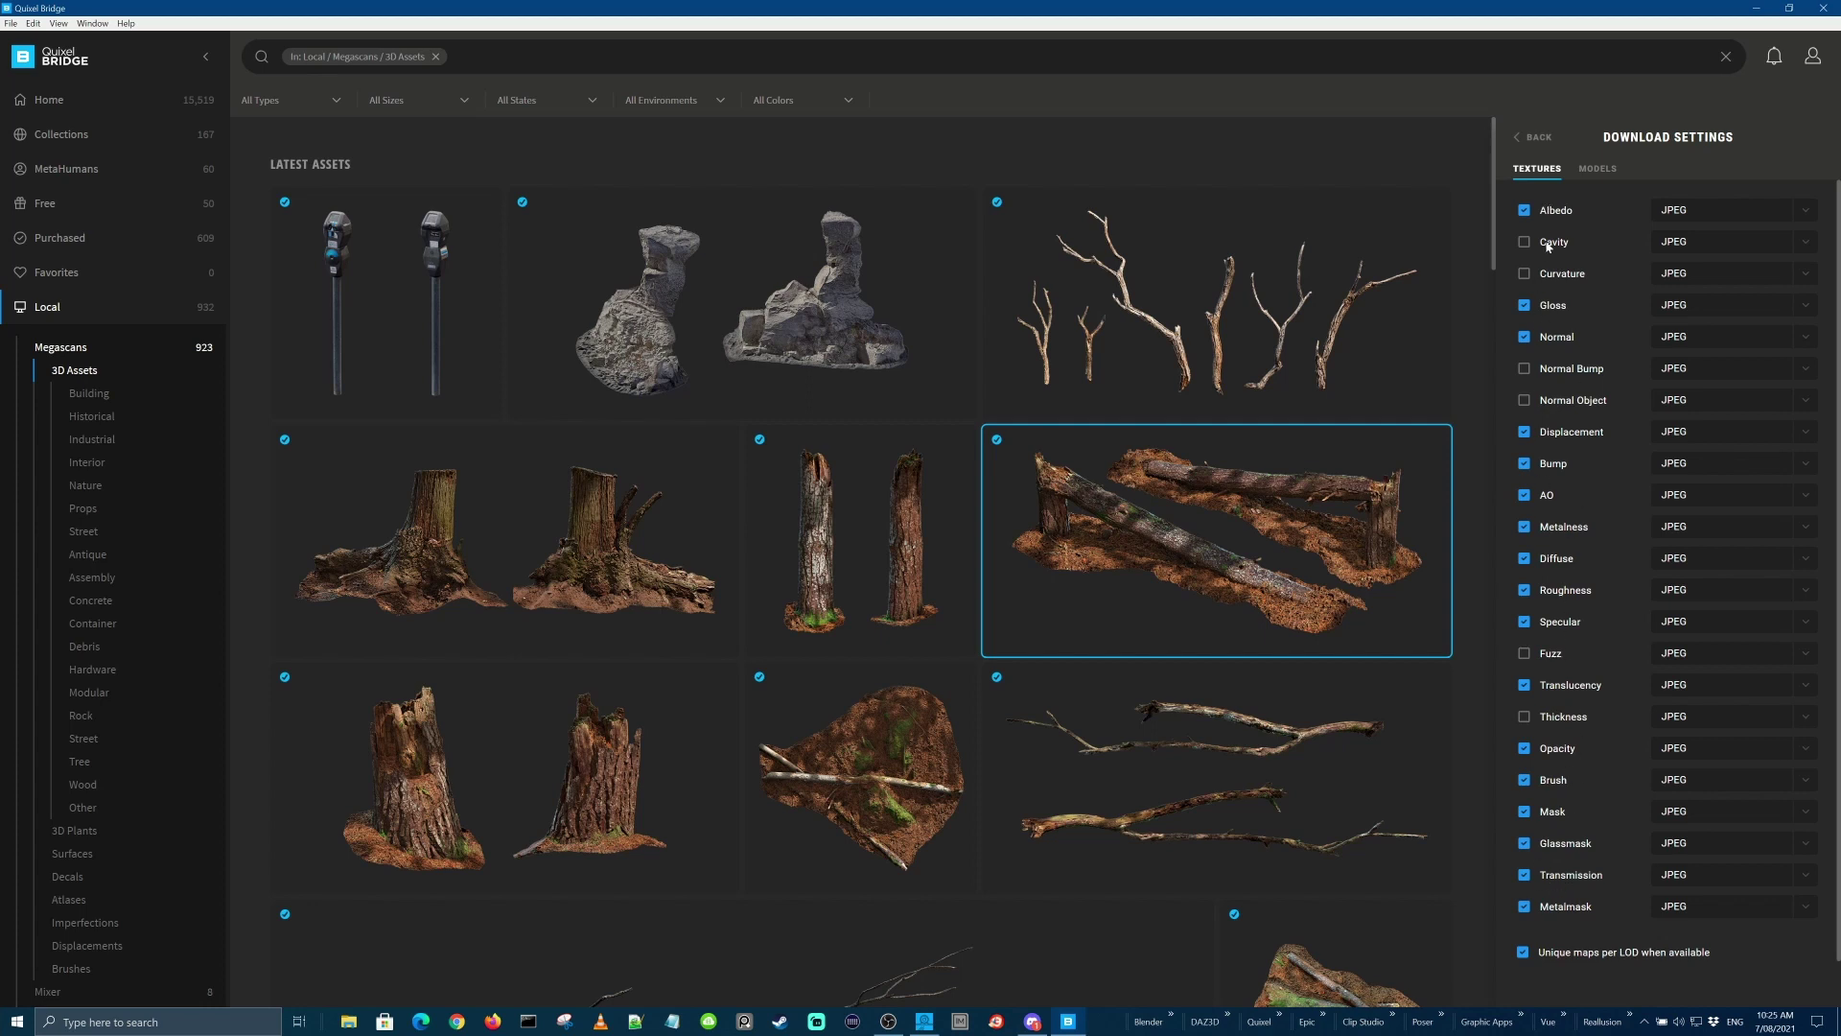
# Examine the model download settings, including the Megascans and MetaHumans file formats and the LOD options
pyautogui.click(1598, 169)
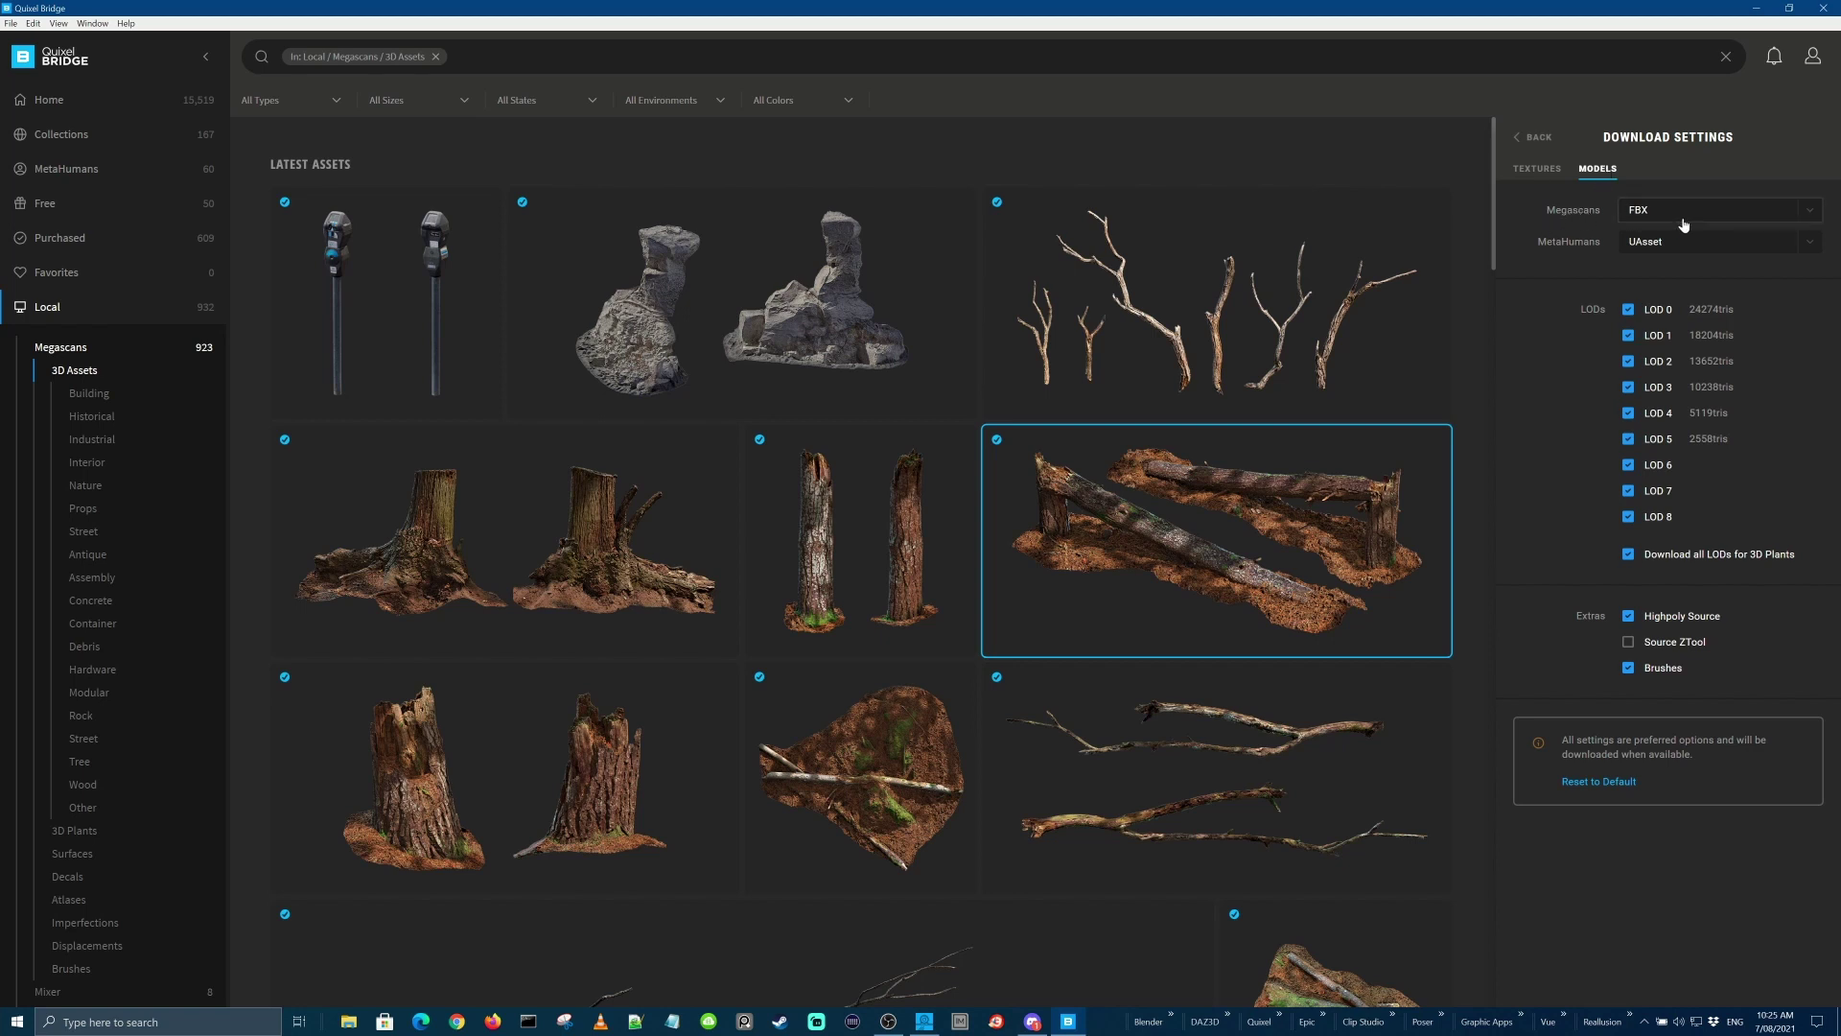
pyautogui.click(1817, 215)
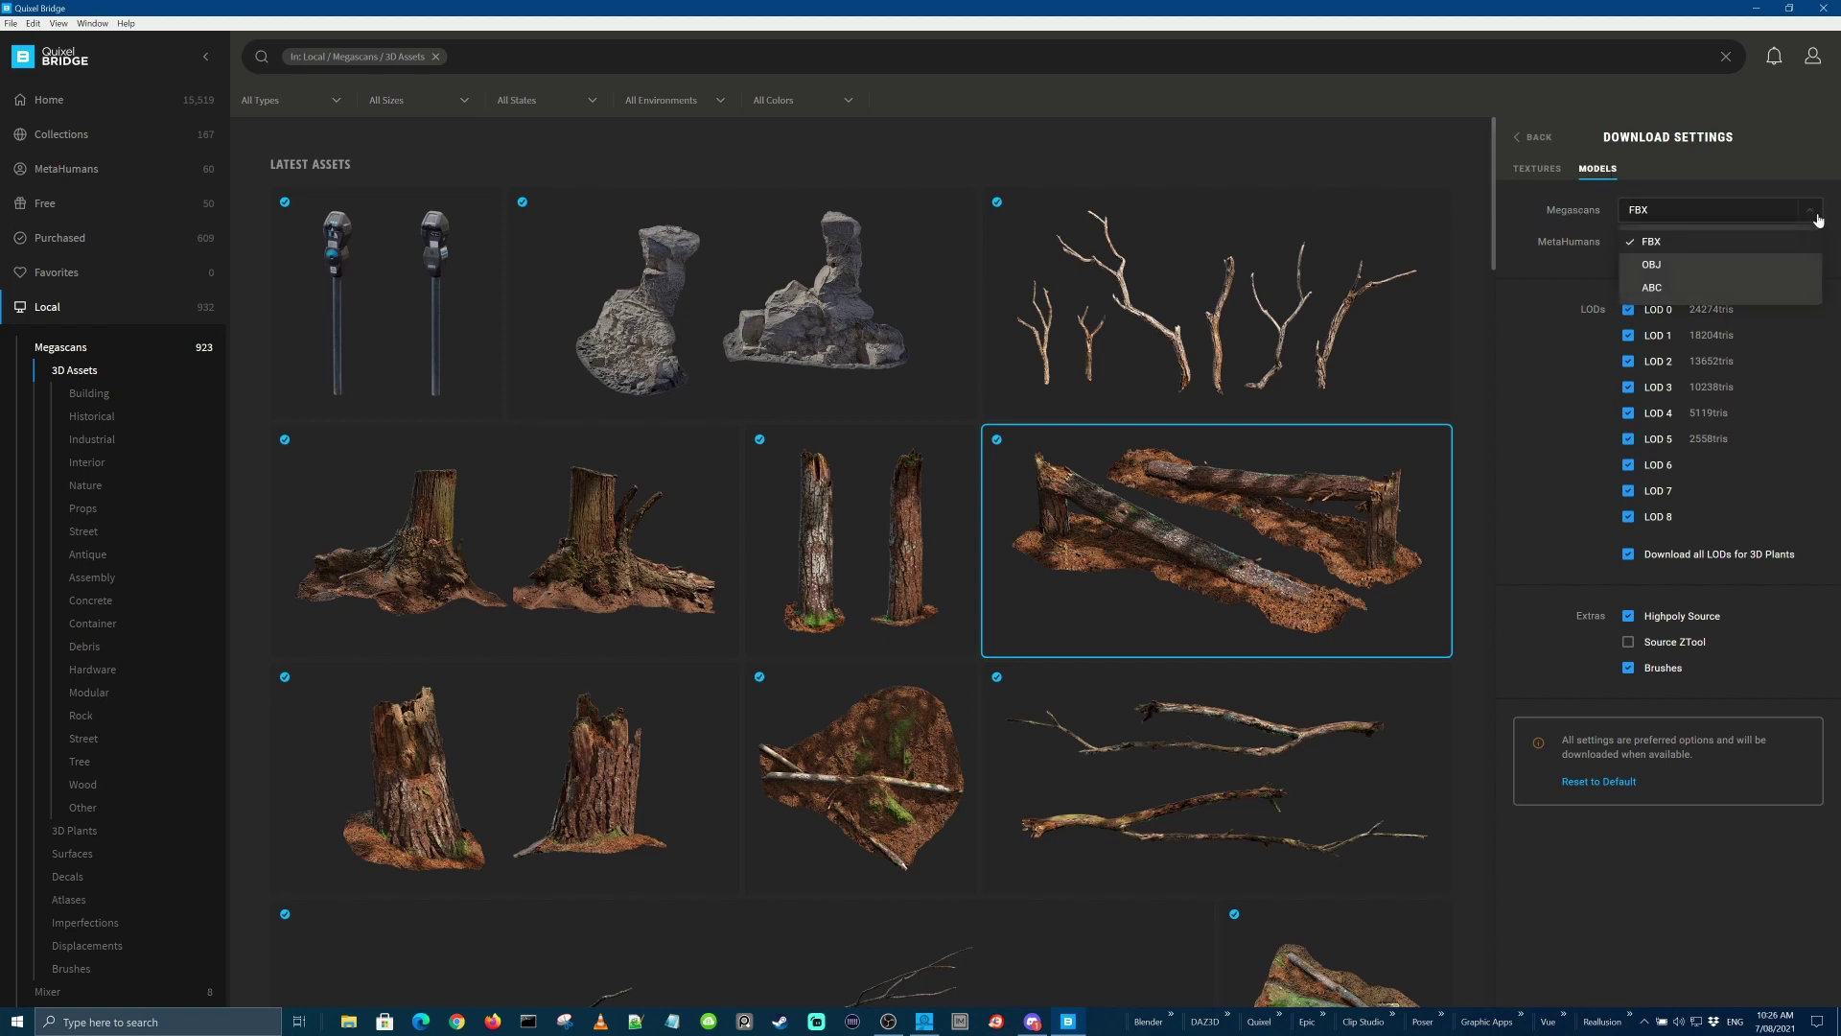
pyautogui.click(1817, 217)
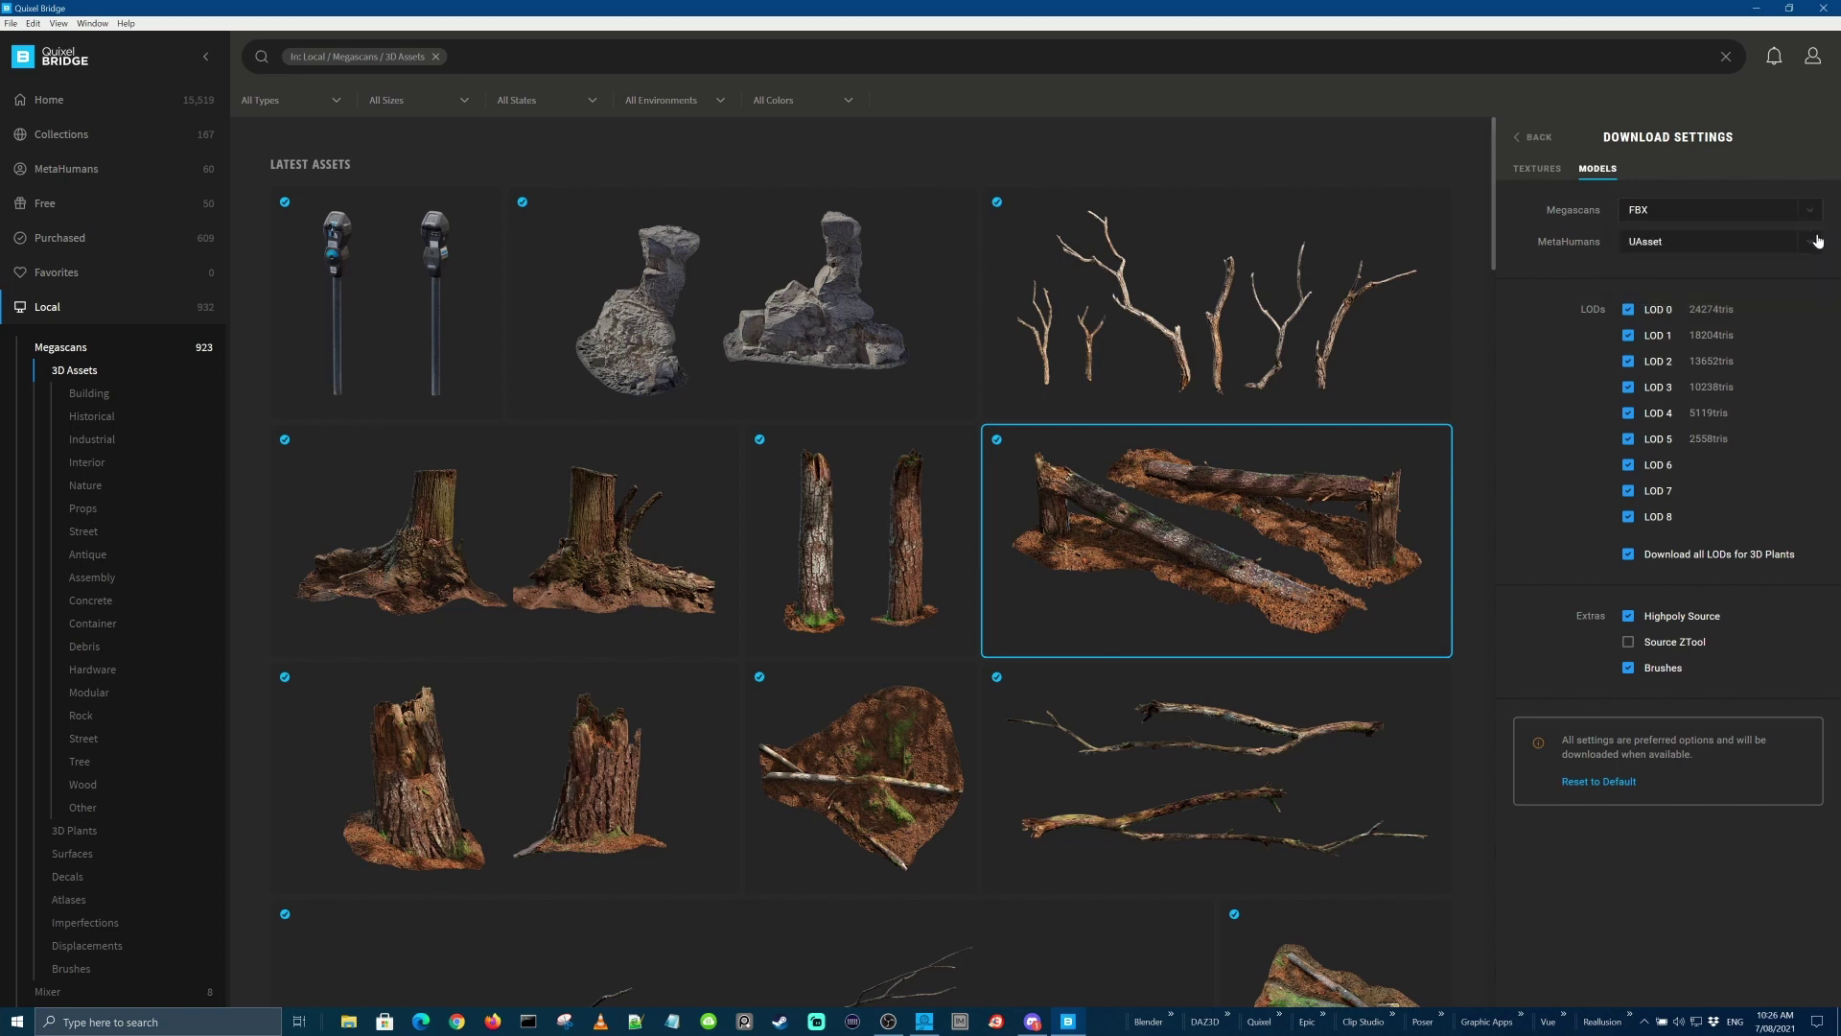
pyautogui.click(1817, 241)
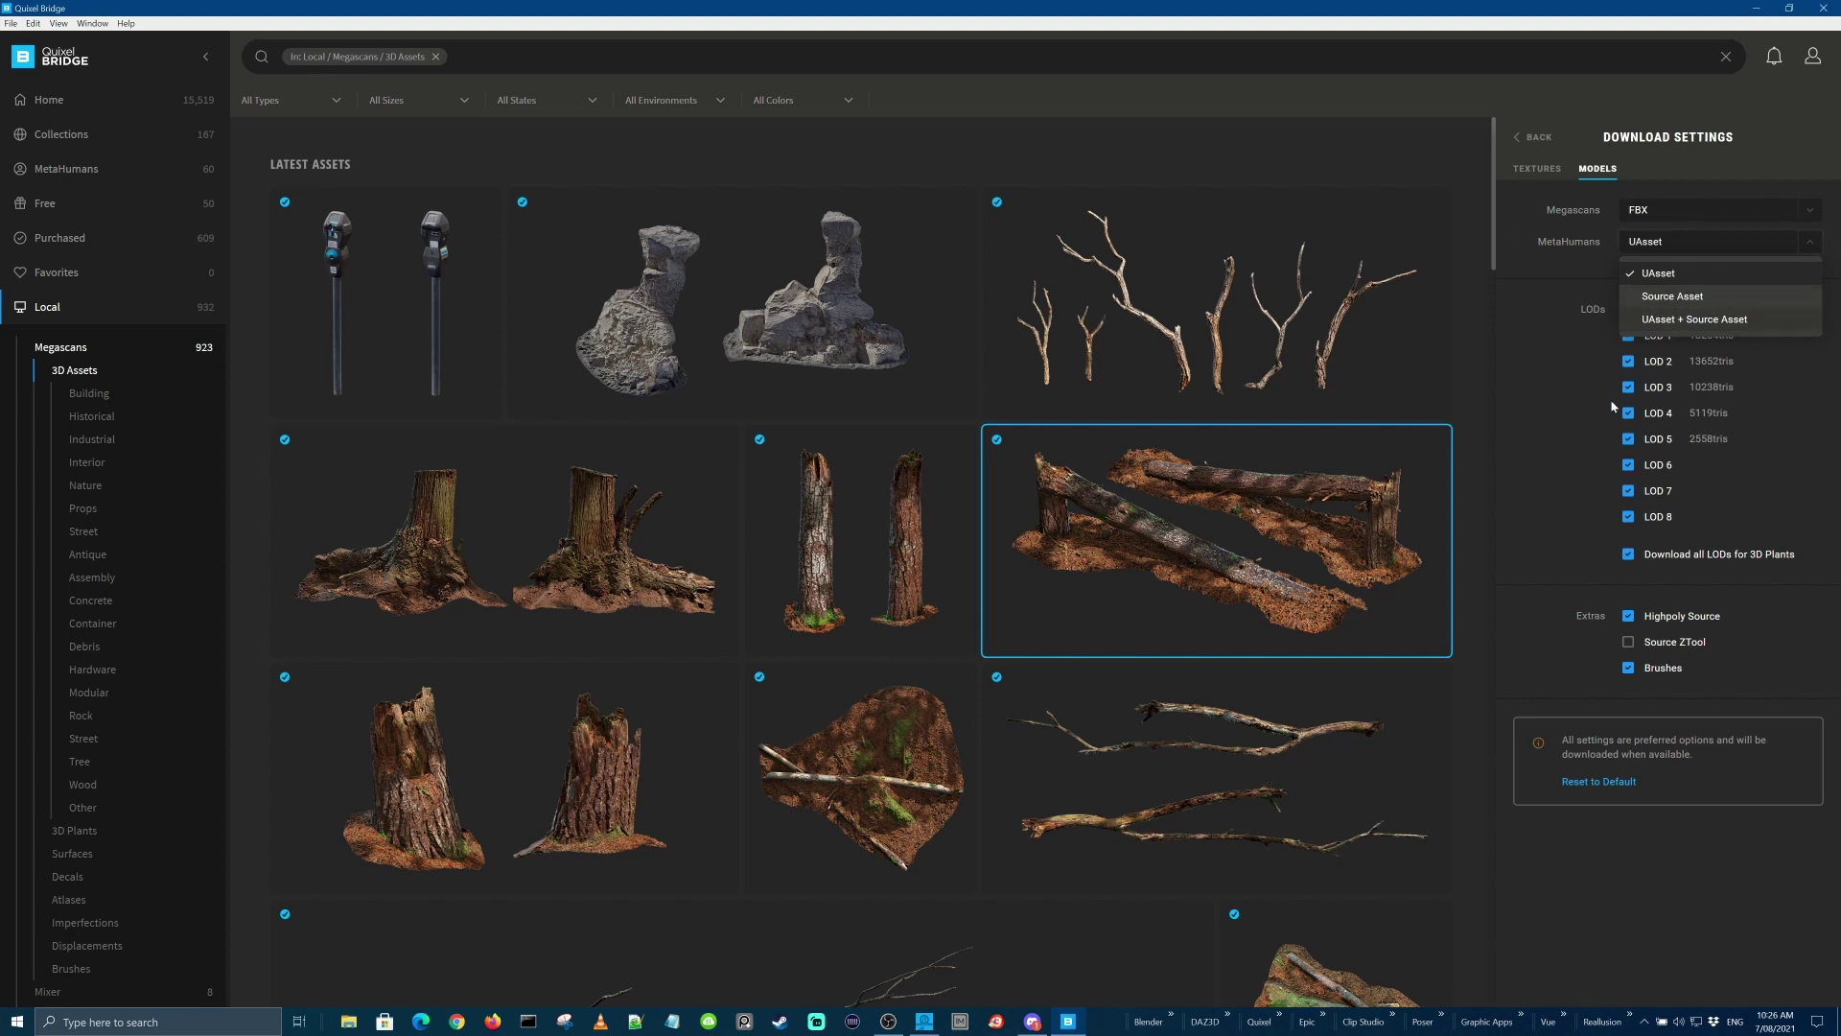
pyautogui.click(1568, 383)
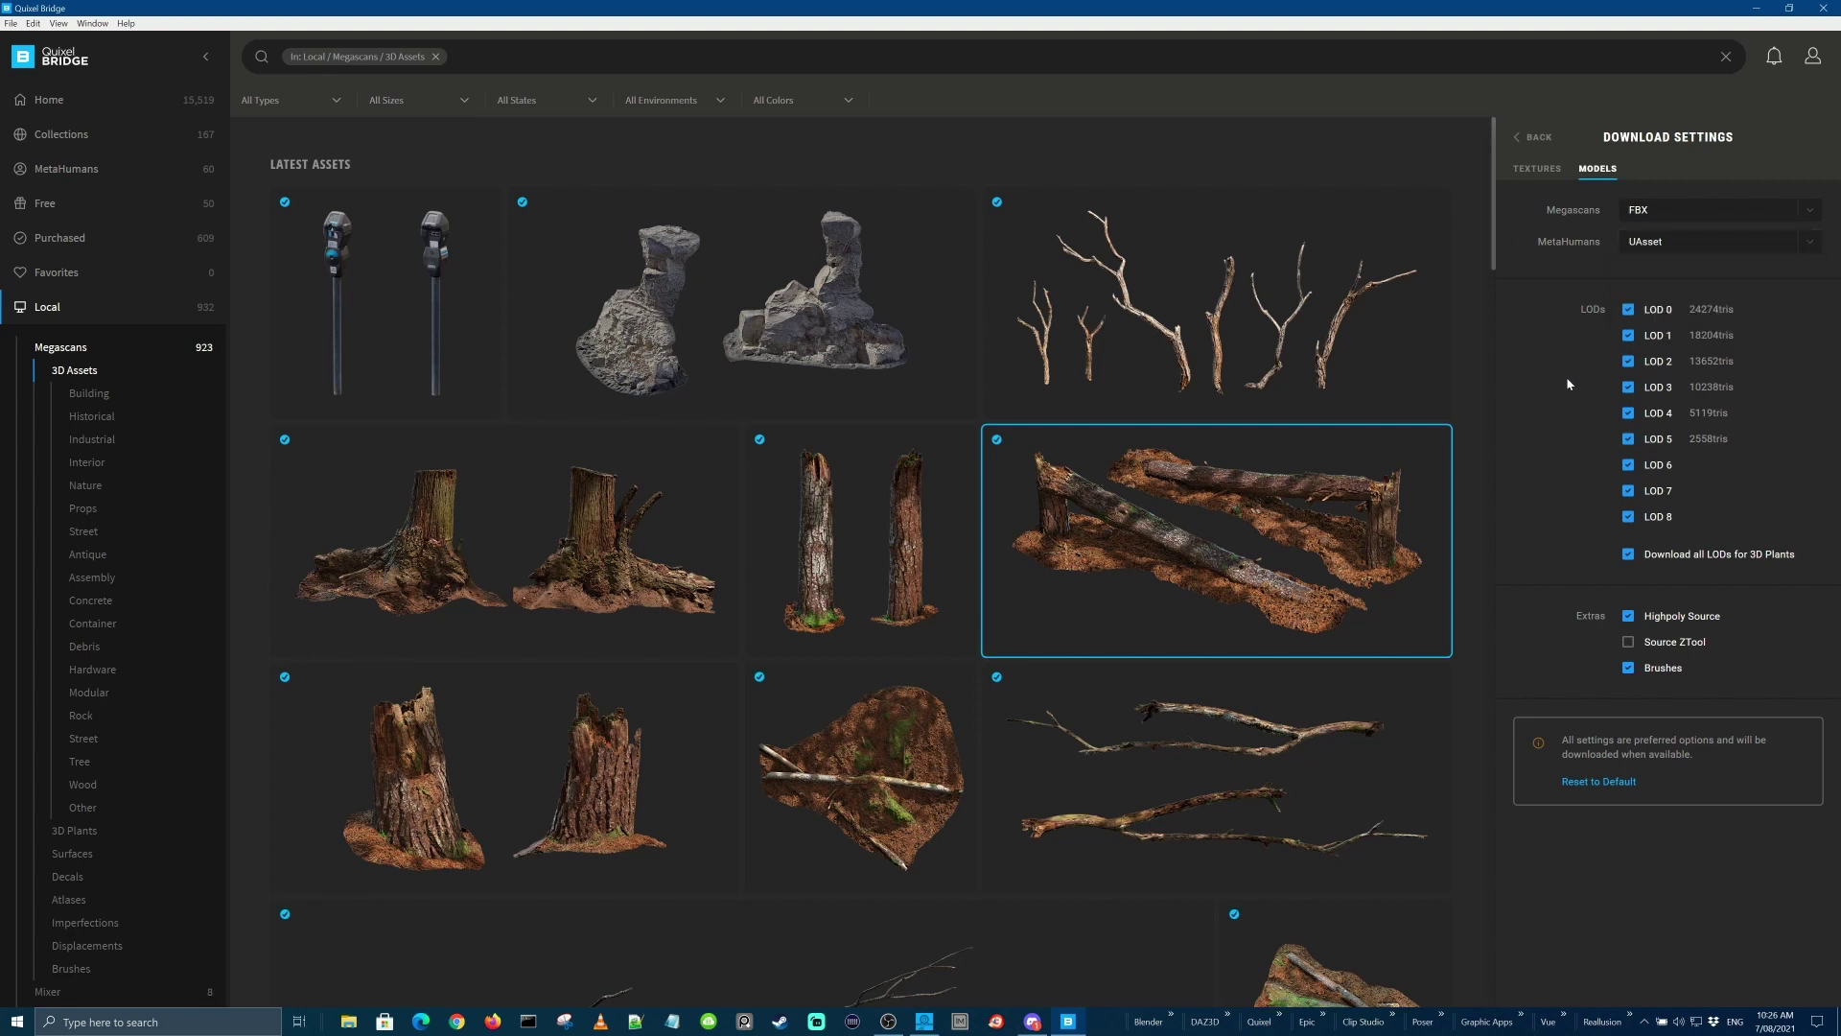
# Close the download settings and the Fallen Pine Tree's details, and minimize the Bridge window
pyautogui.click(1532, 140)
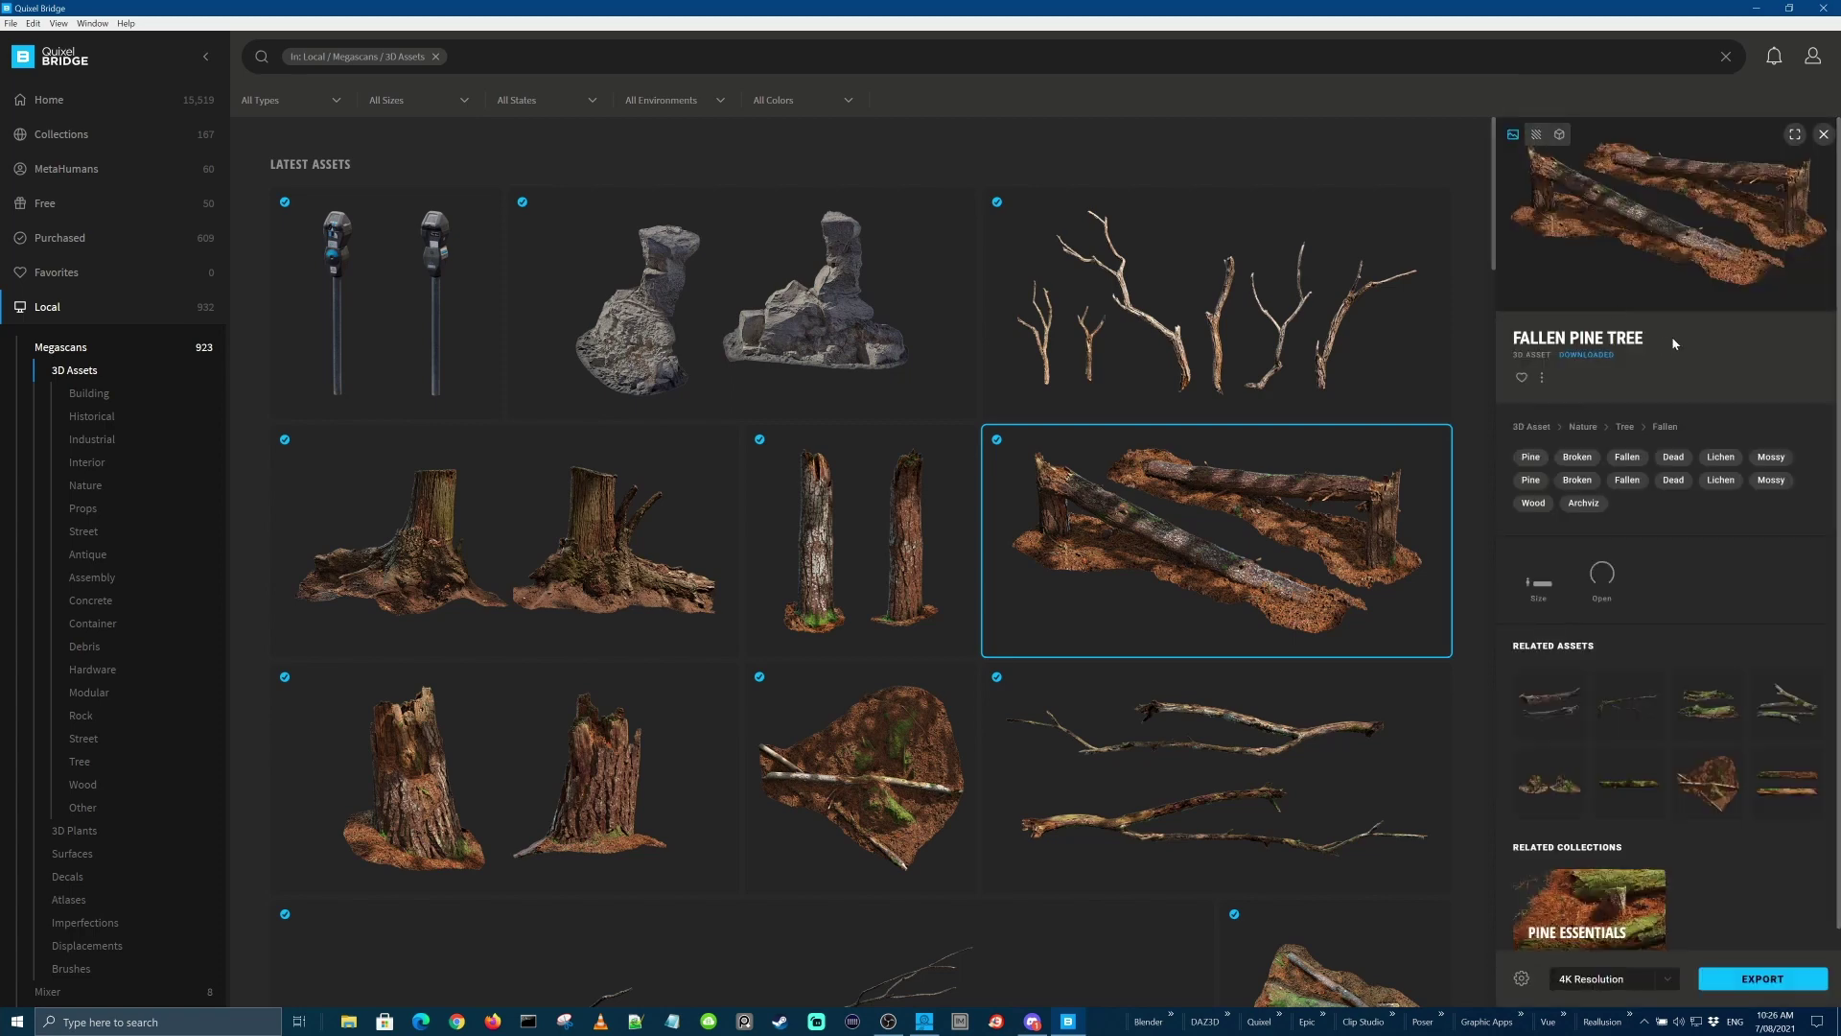
pyautogui.click(521, 154)
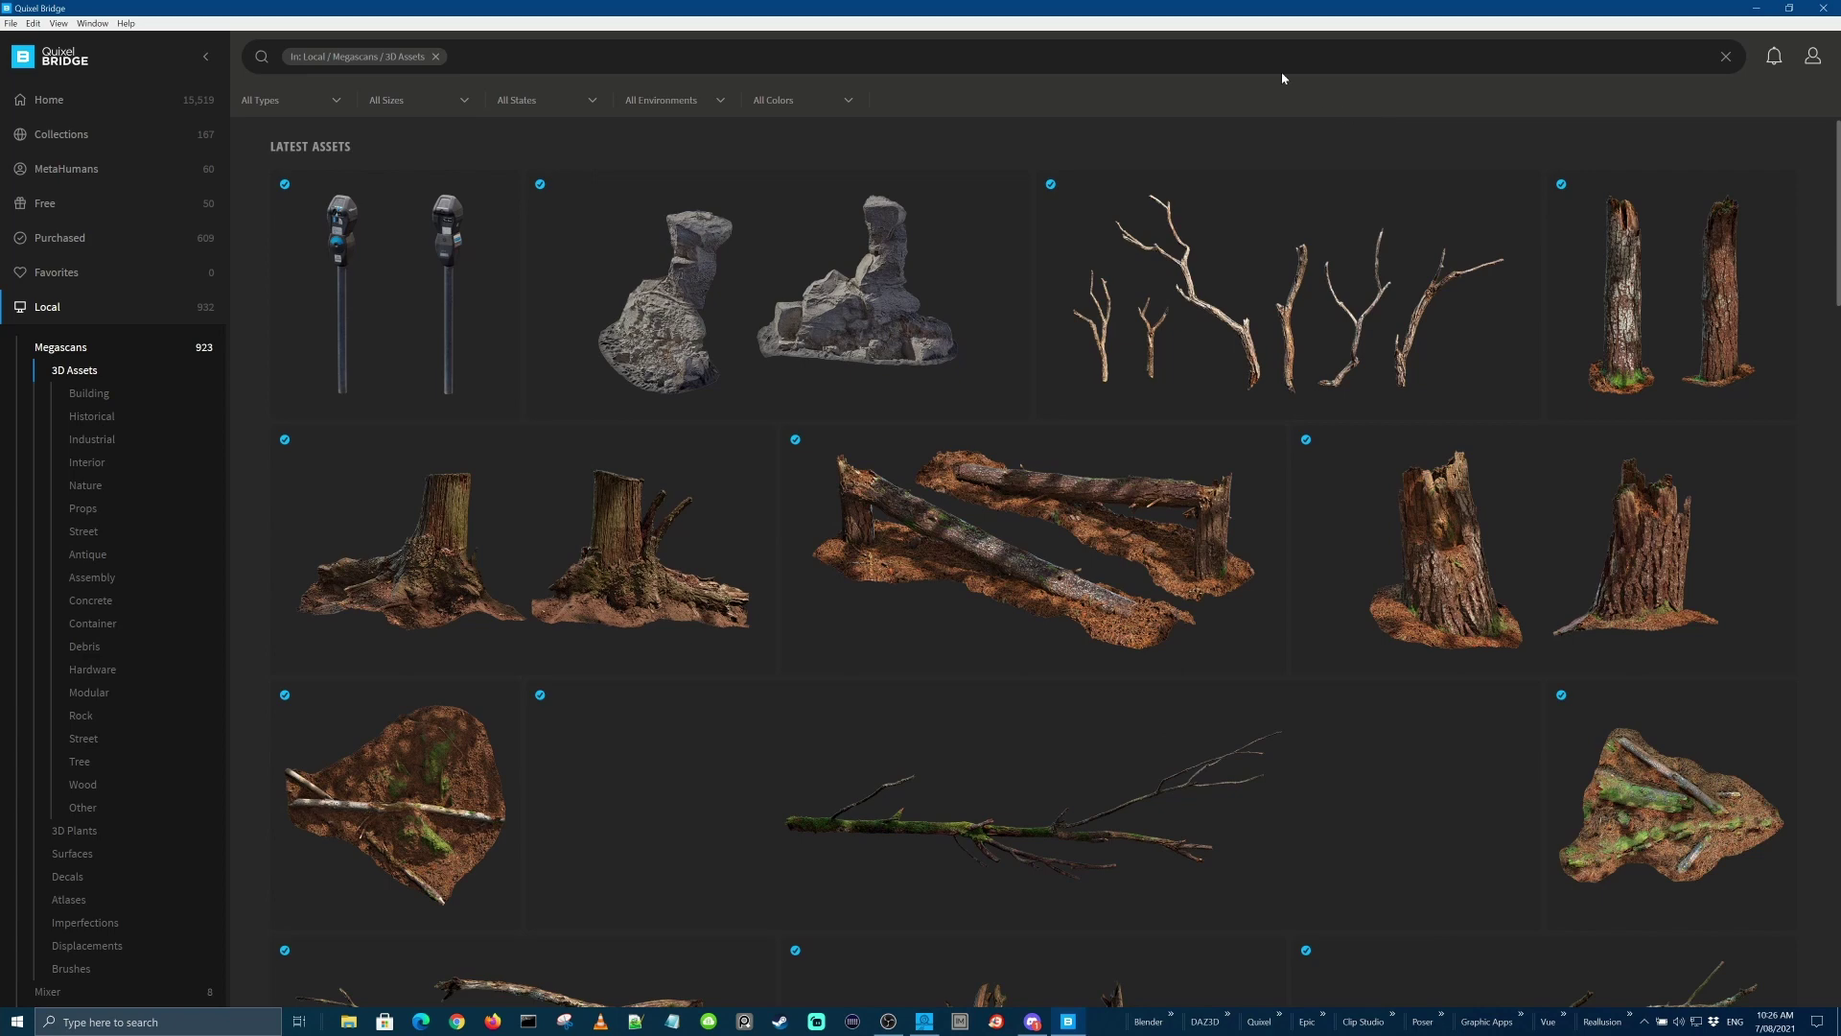
pyautogui.click(1756, 8)
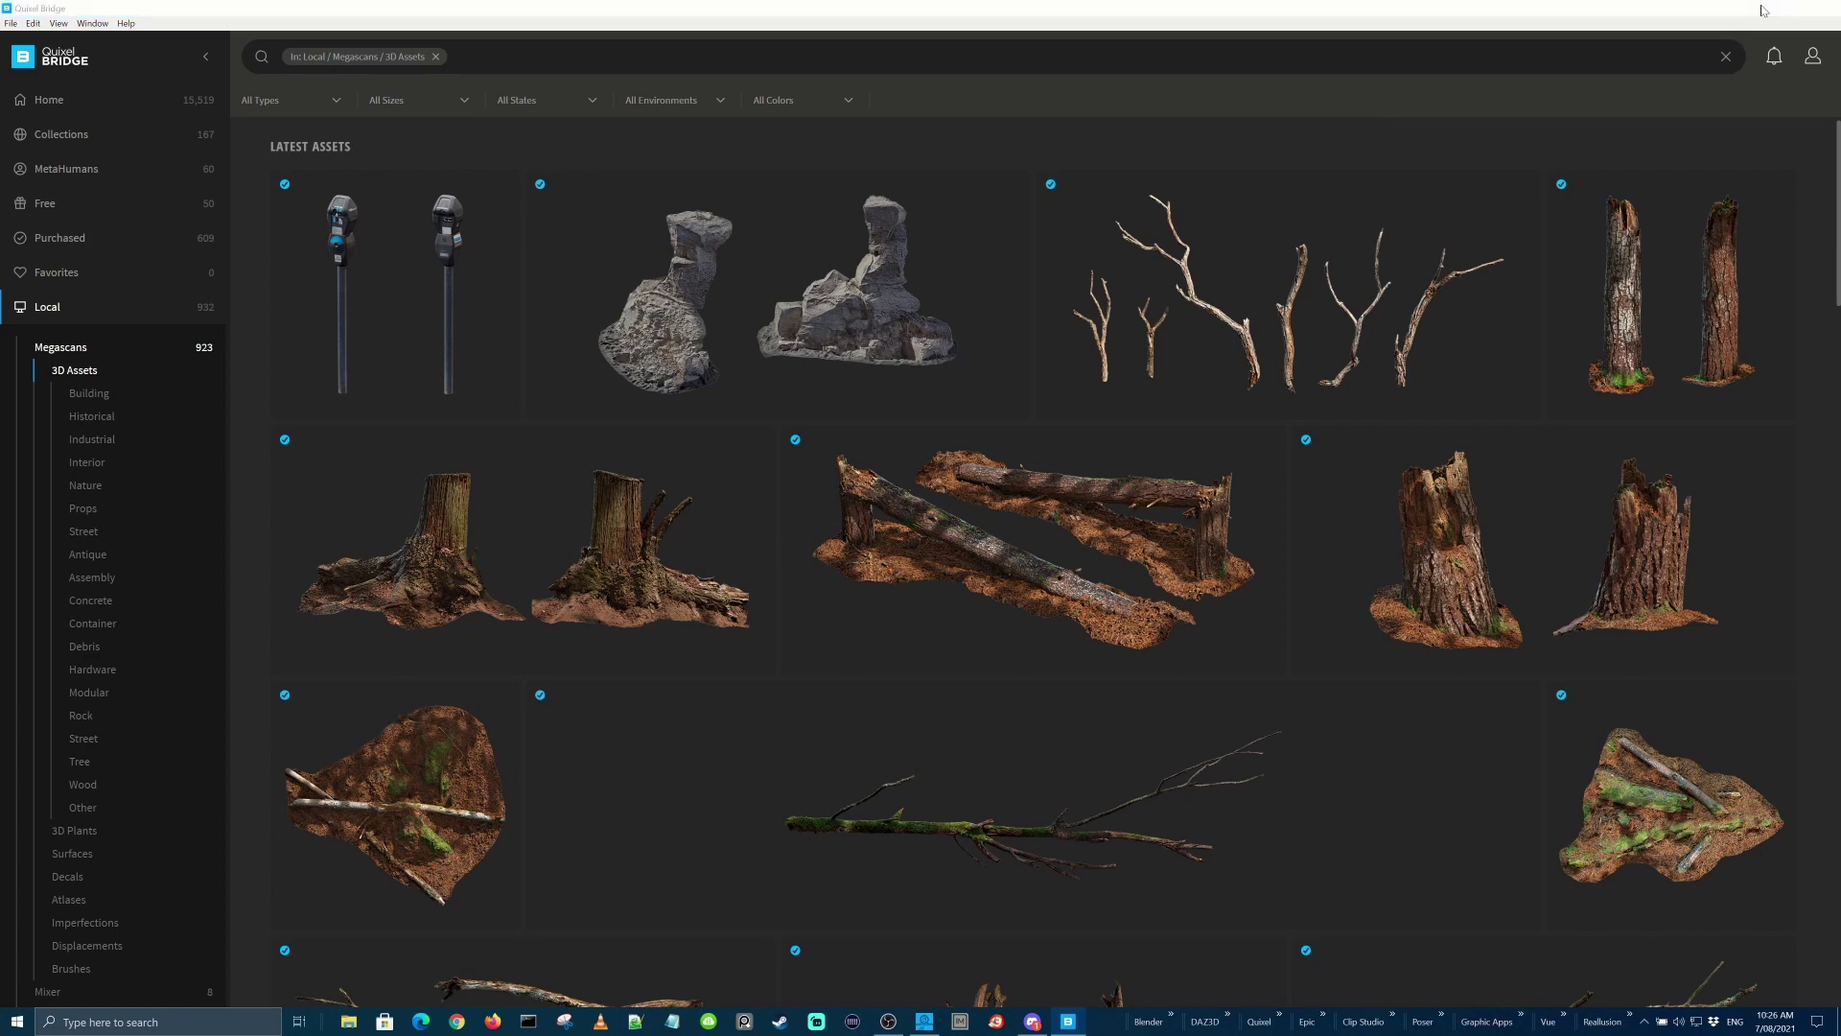
# Launch Quixel Mixer and shift its Mixes start window slightly on the desktop
pyautogui.click(1280, 1016)
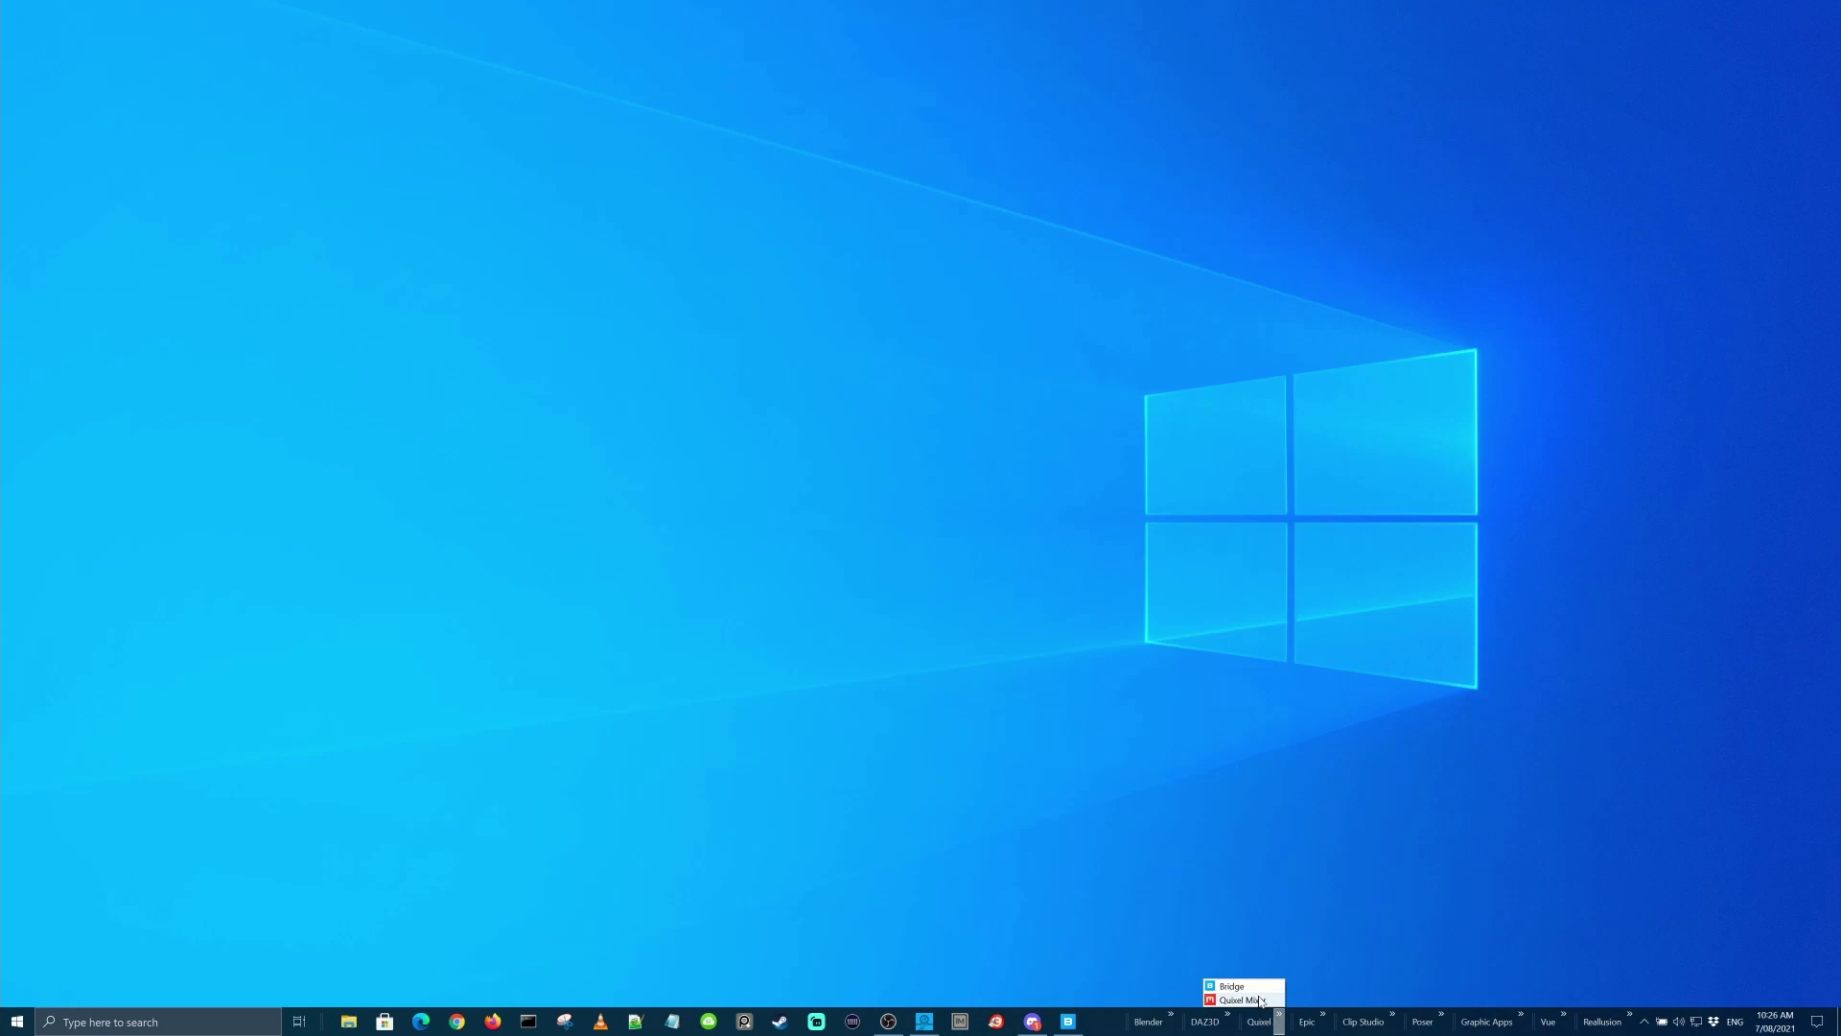
pyautogui.click(1262, 1001)
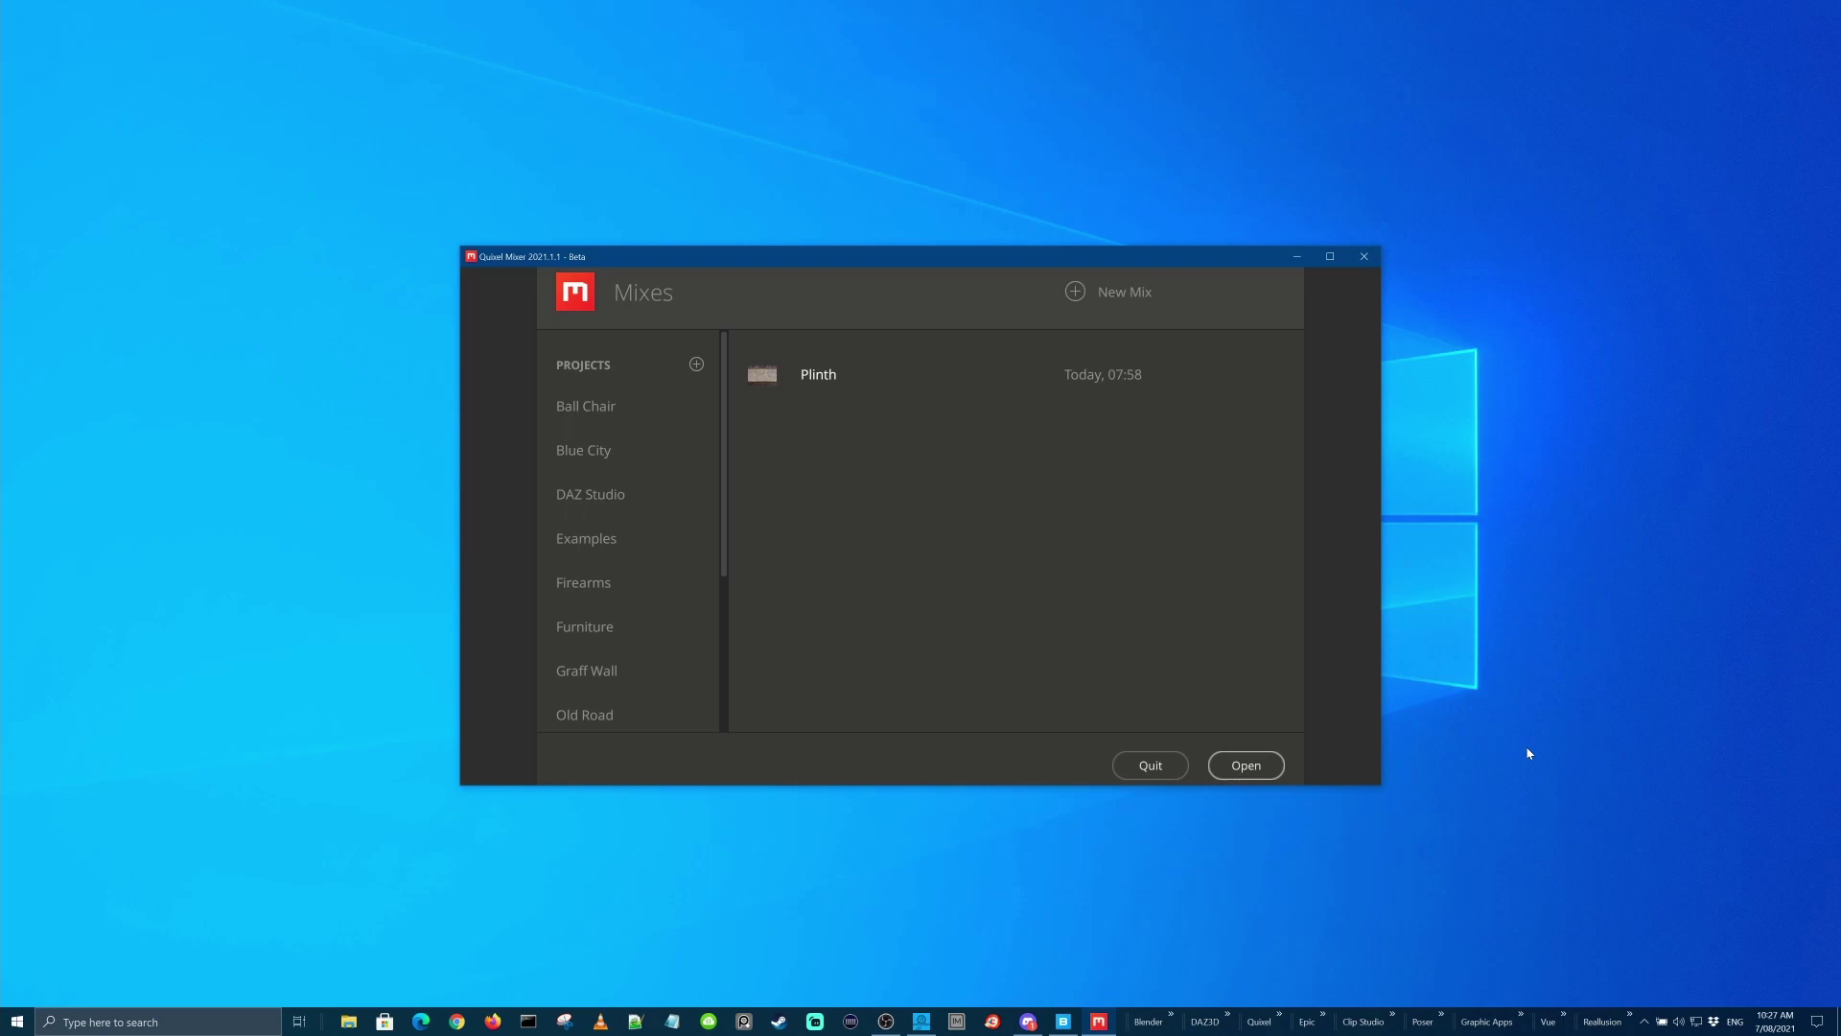
pyautogui.moveTo(941, 264); pyautogui.dragTo(950, 258)
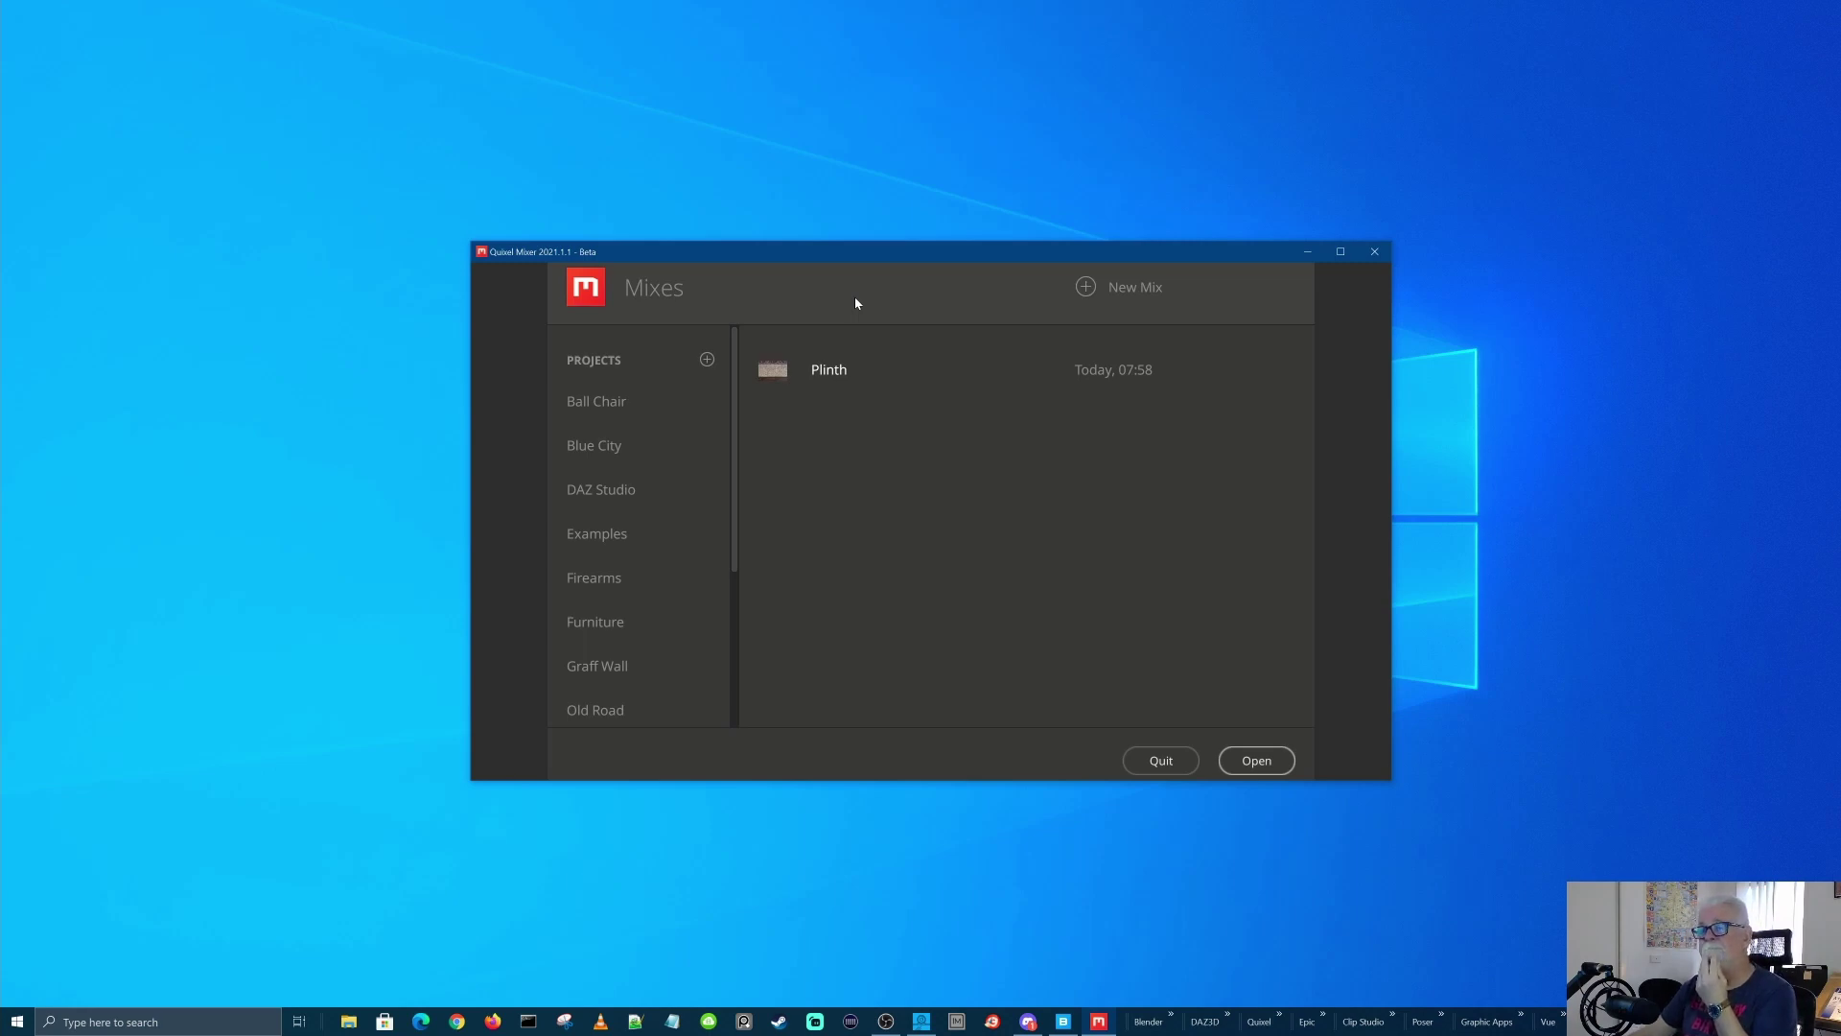
# Create a new mix named "Stream Tut 01" with a 4096 px working resolution and maximize the Mixer window
pyautogui.click(1083, 286)
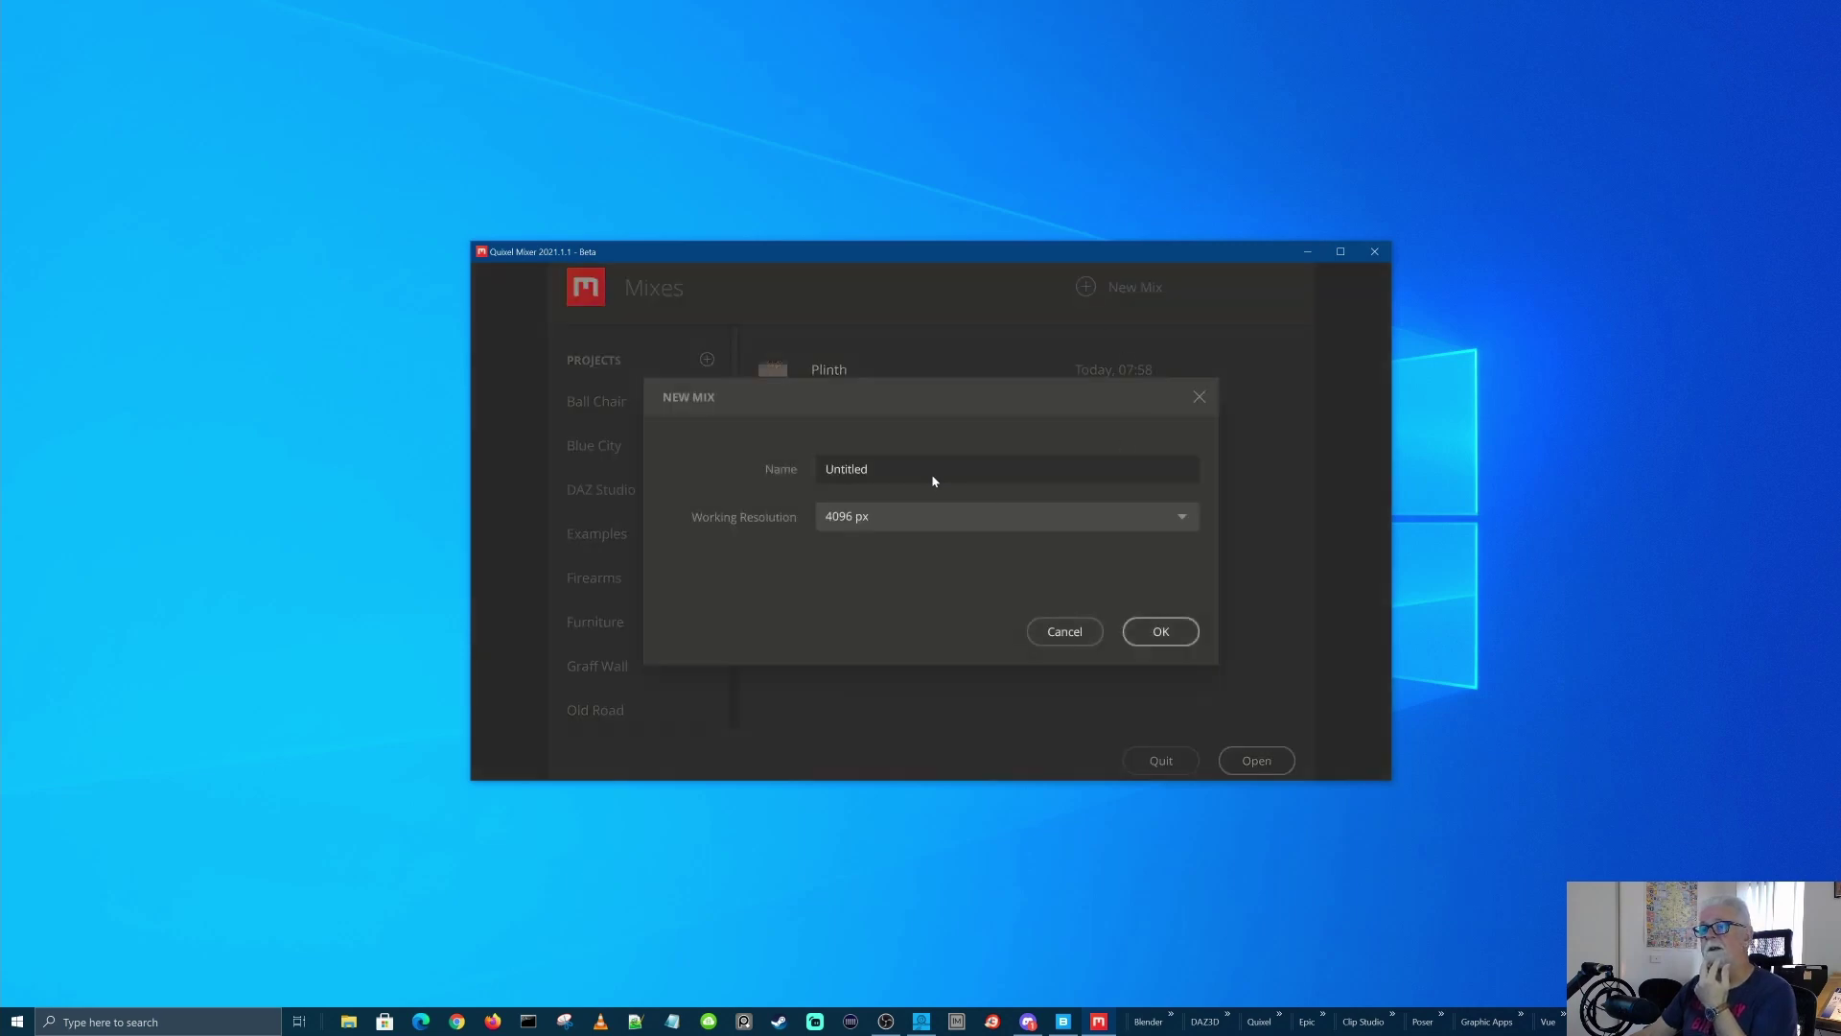
pyautogui.doubleClick(904, 474)
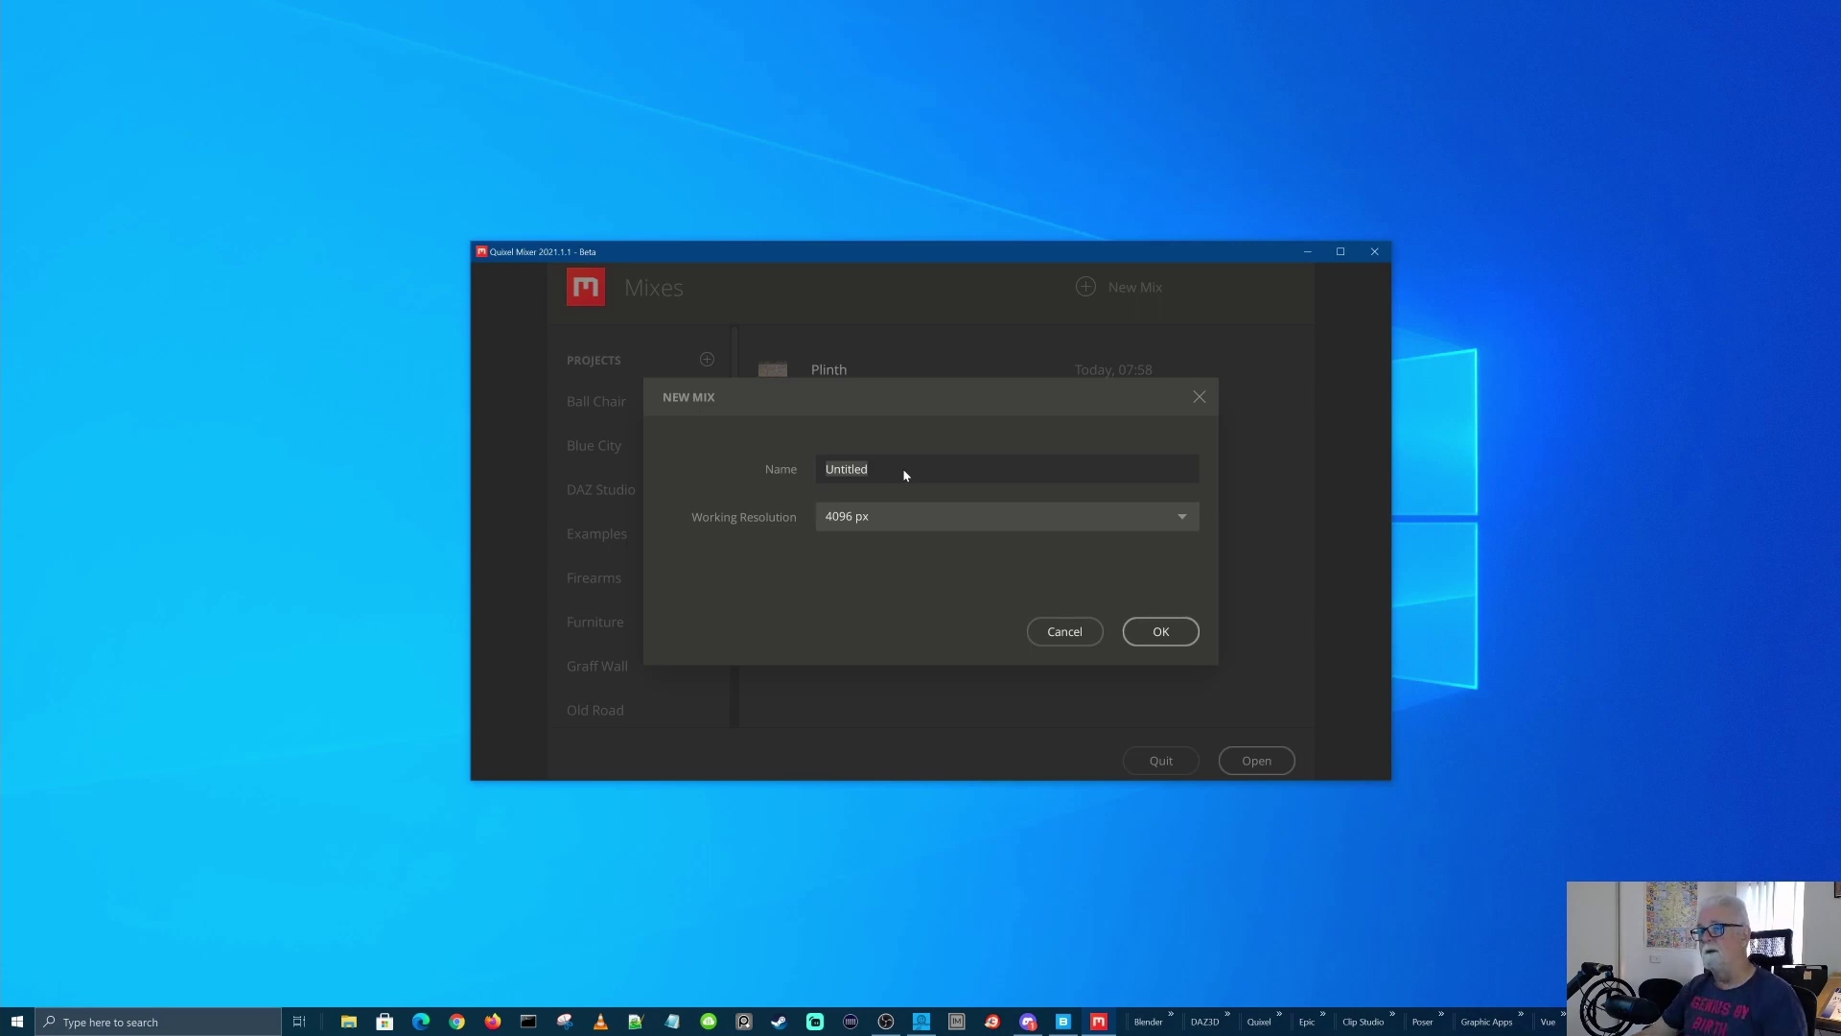
pyautogui.write('Stream Tut 01')
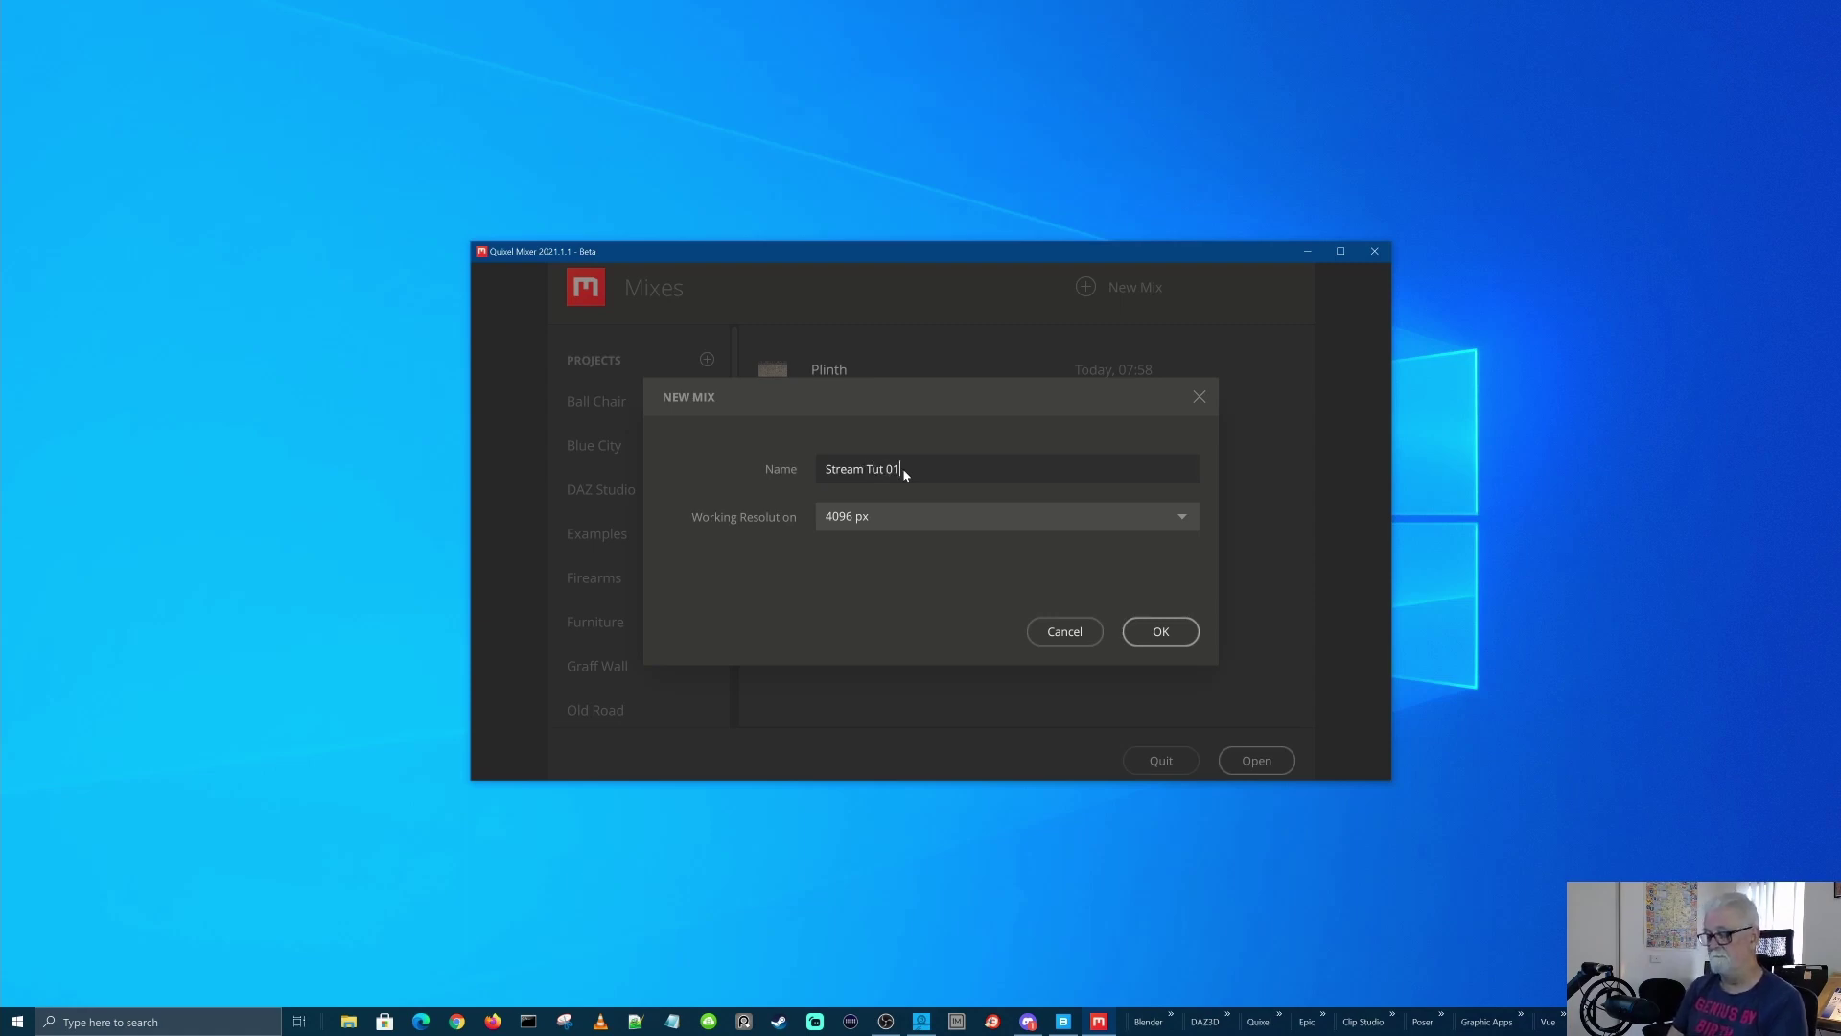
pyautogui.click(937, 524)
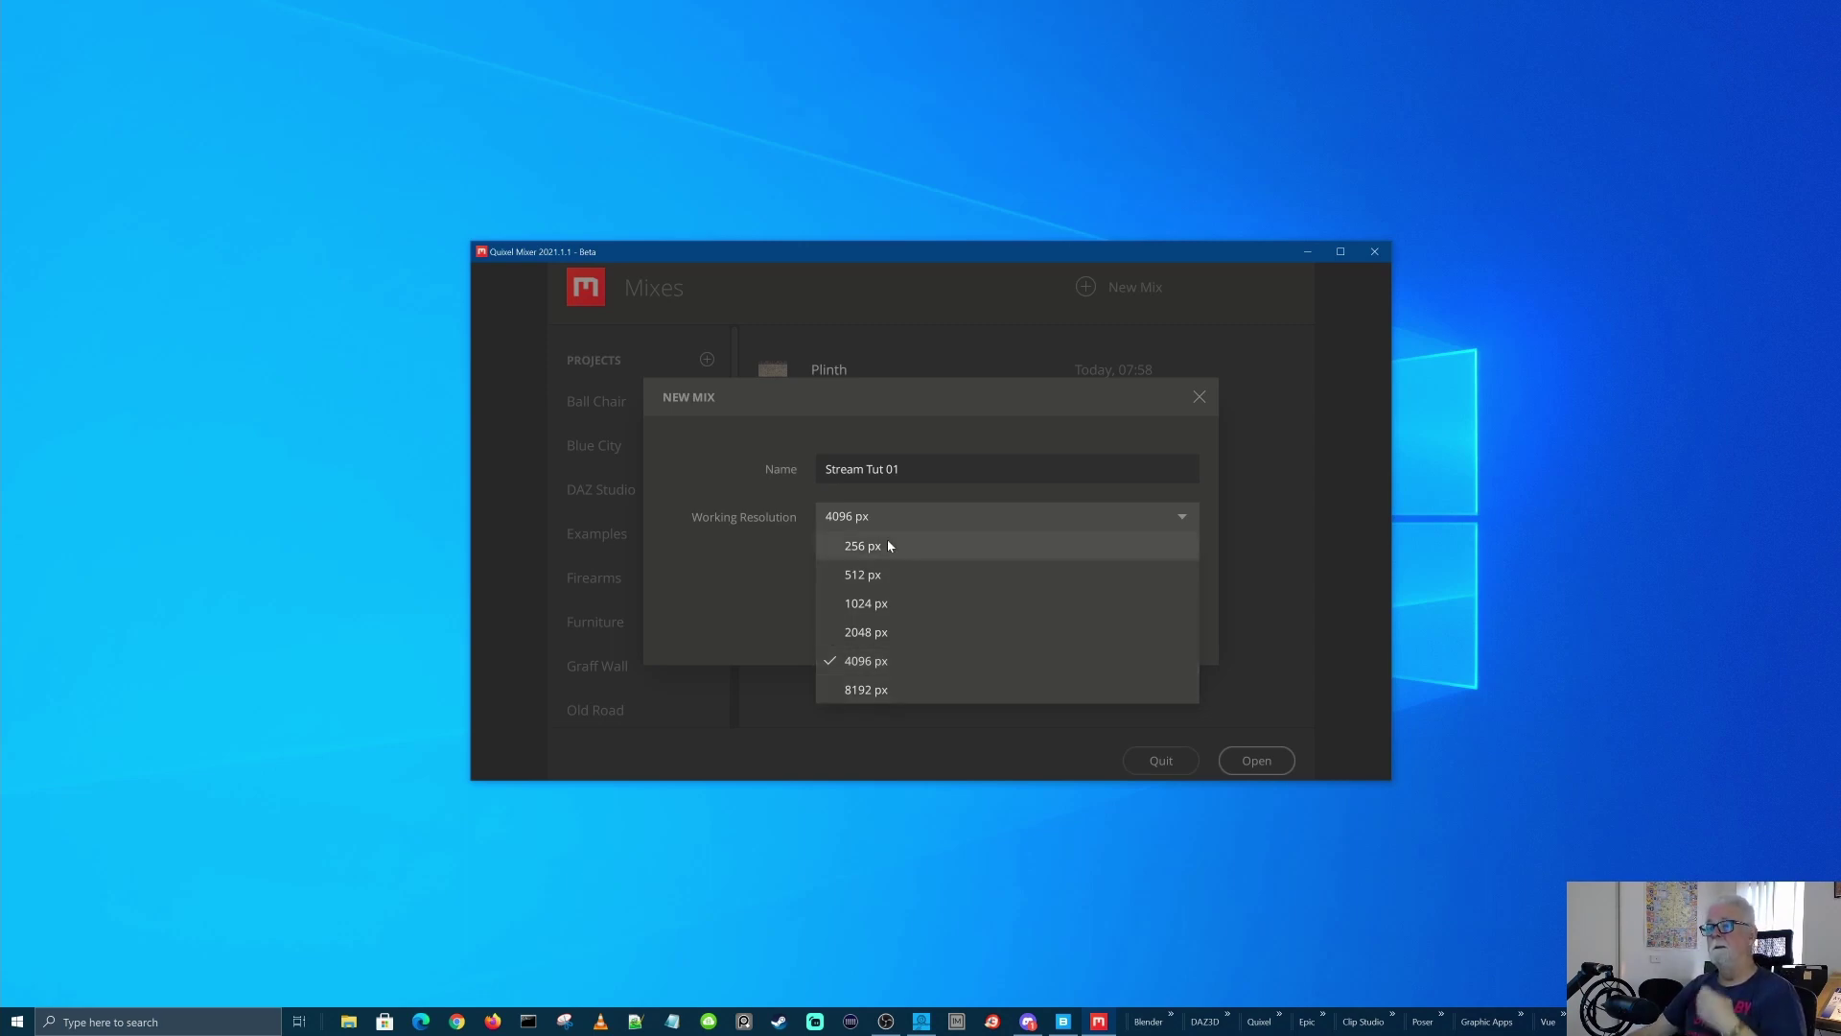
pyautogui.click(764, 576)
pyautogui.click(1162, 634)
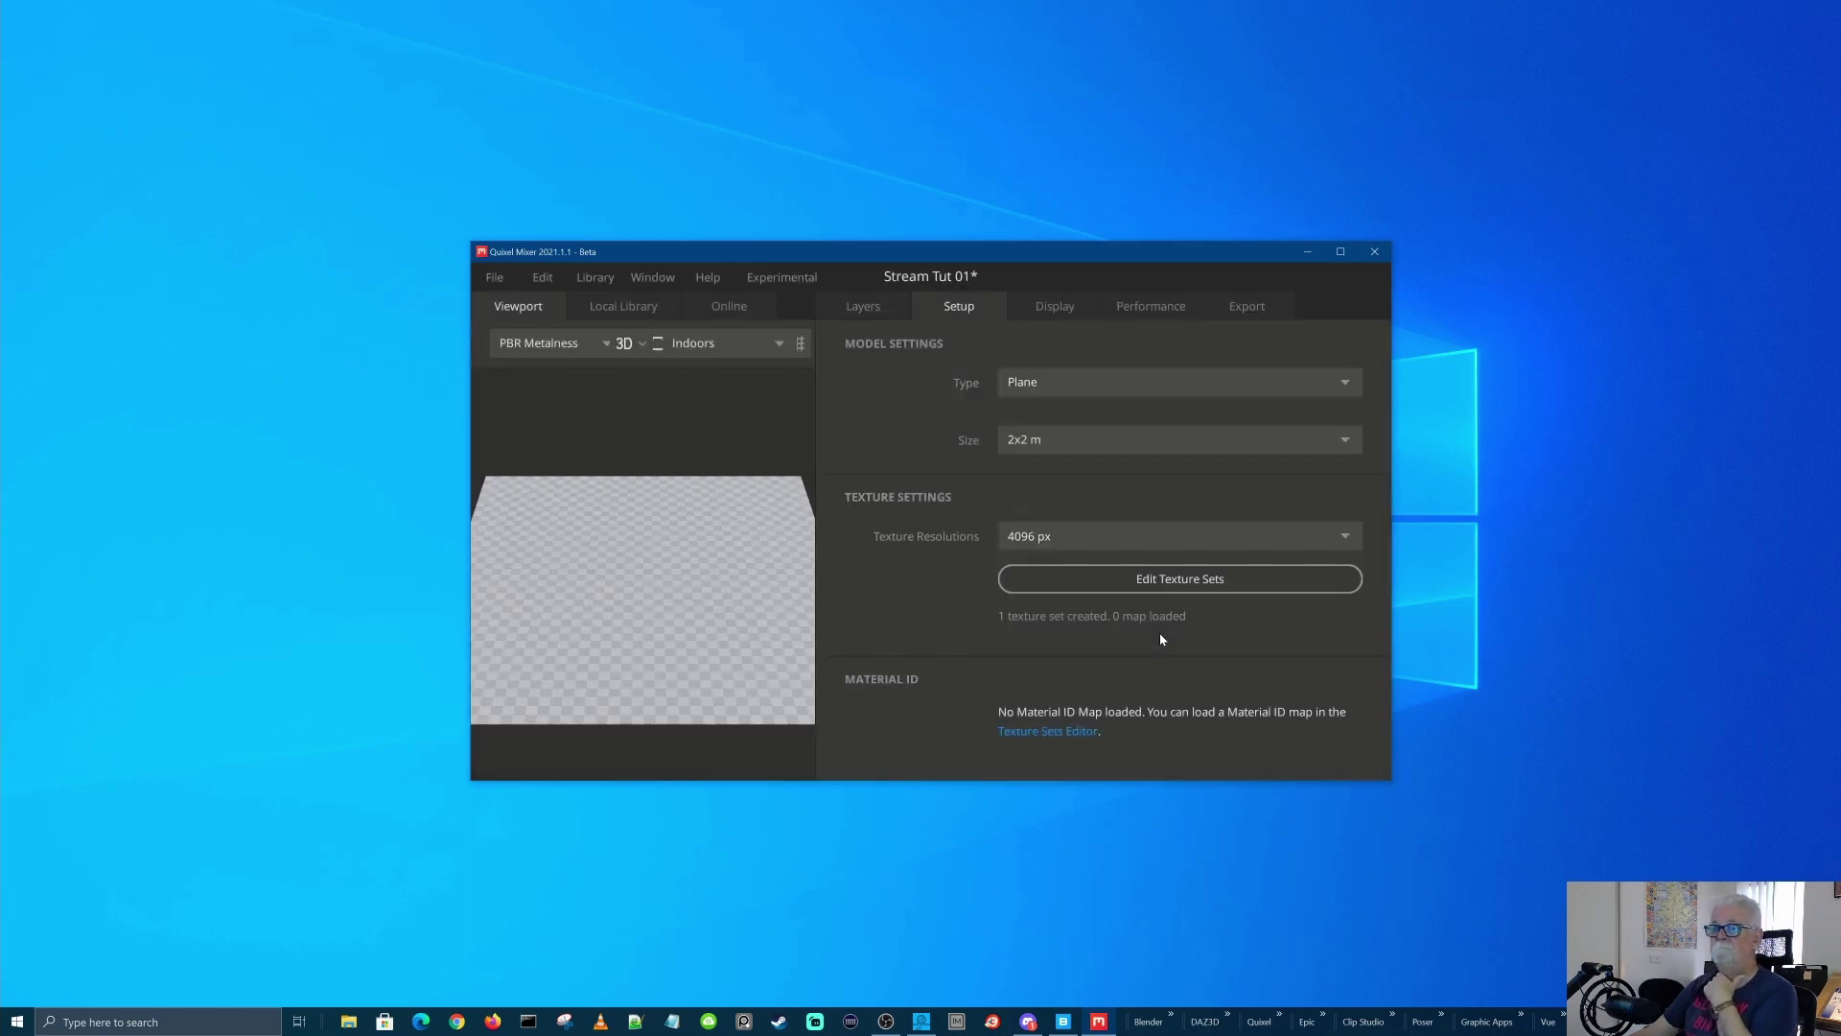
pyautogui.click(1341, 251)
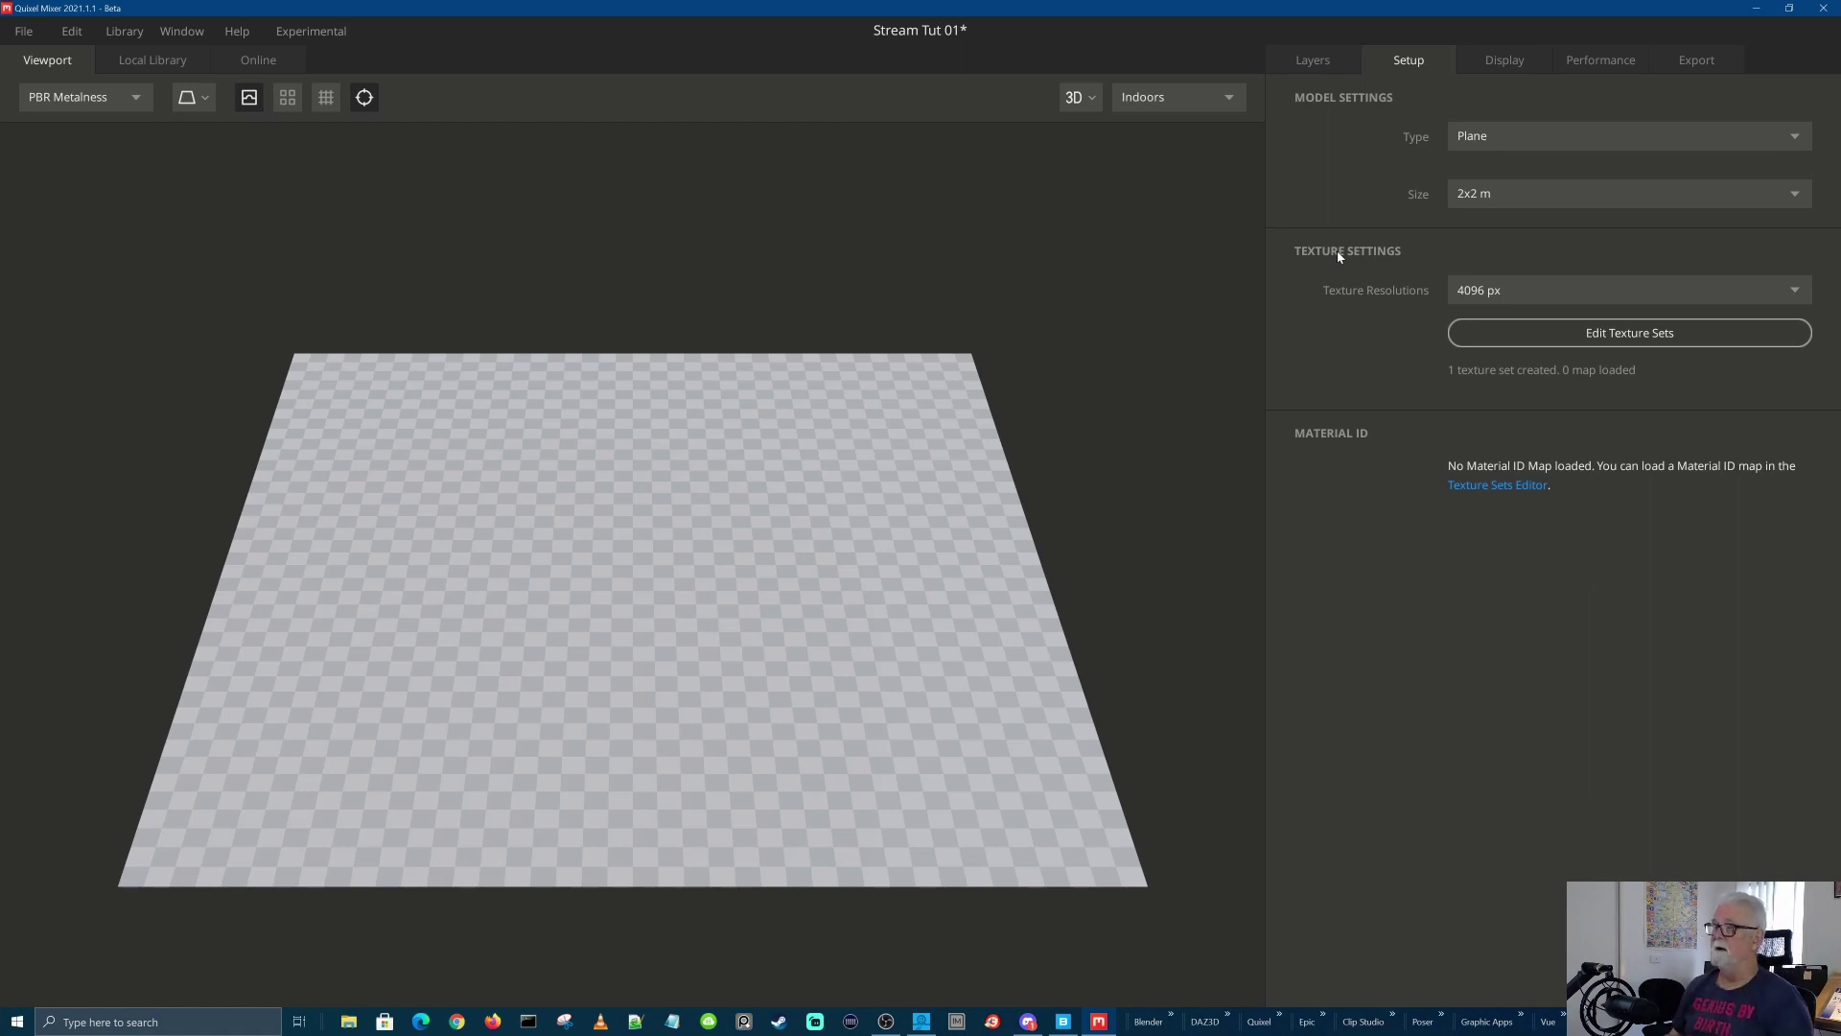
# Review the plane size options and set the model type to 3D Asset
pyautogui.click(1558, 203)
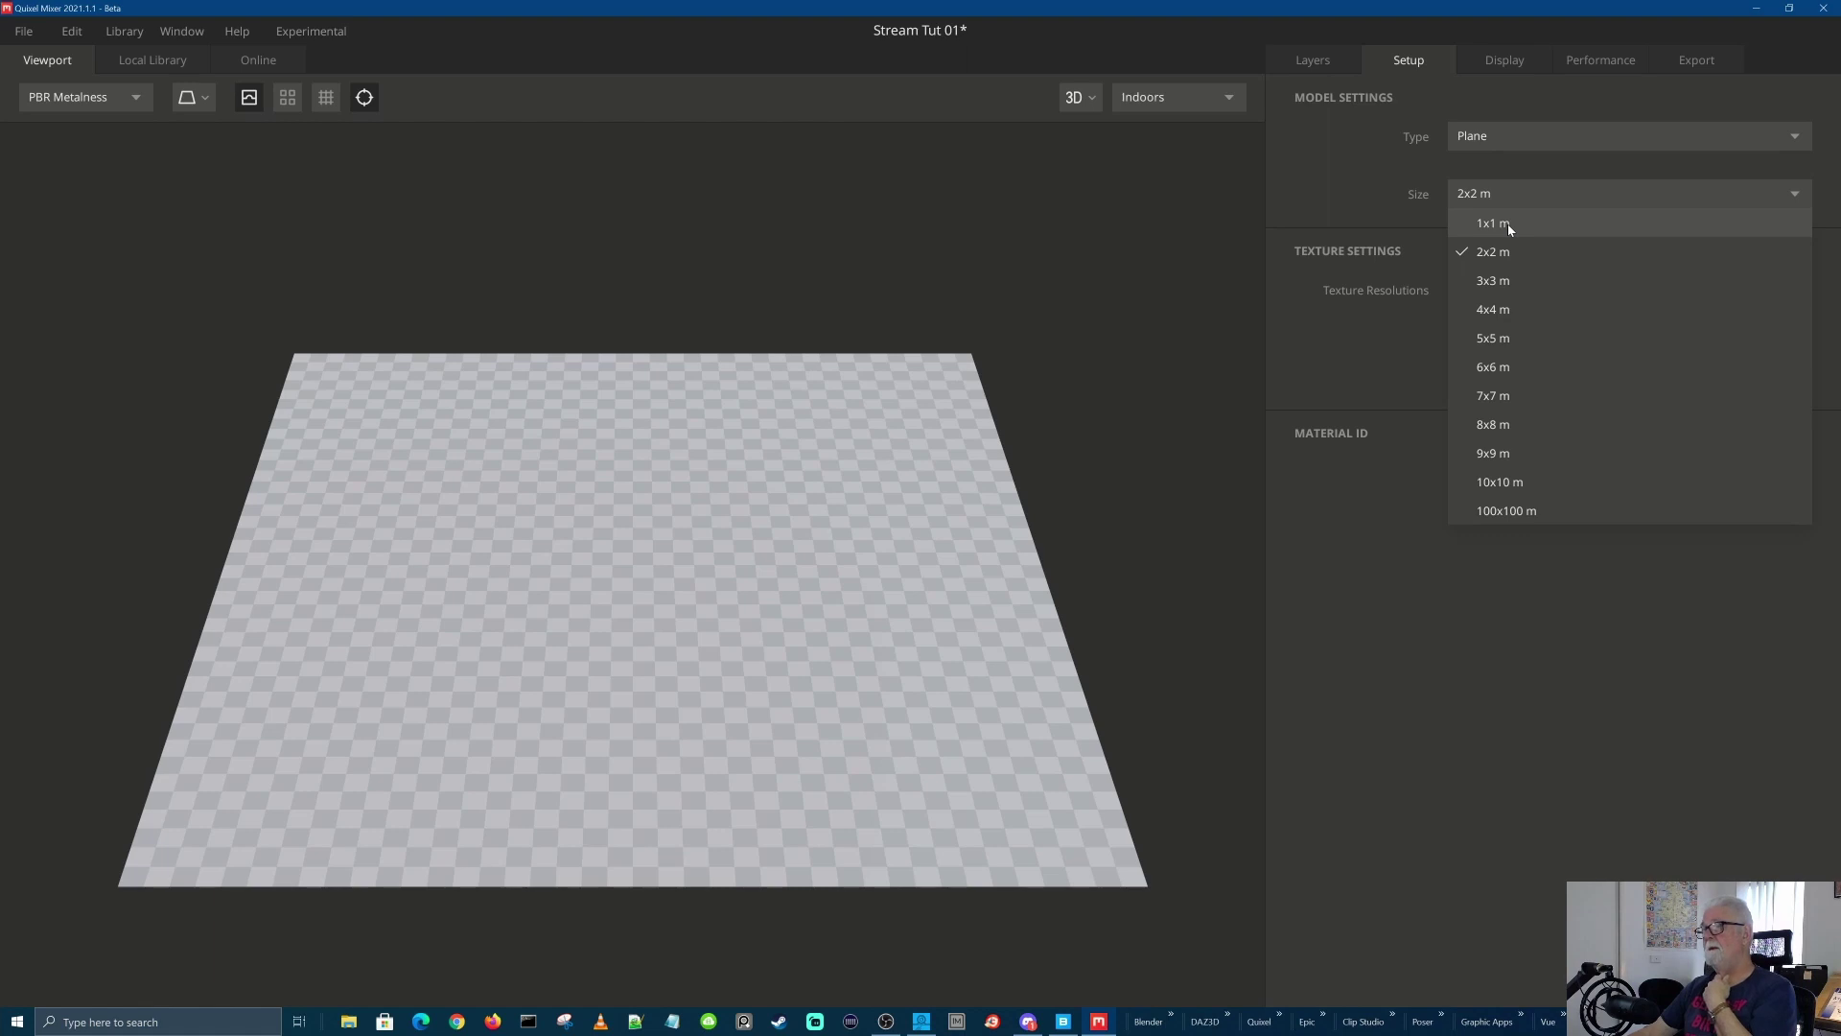
pyautogui.click(1501, 139)
pyautogui.click(1502, 139)
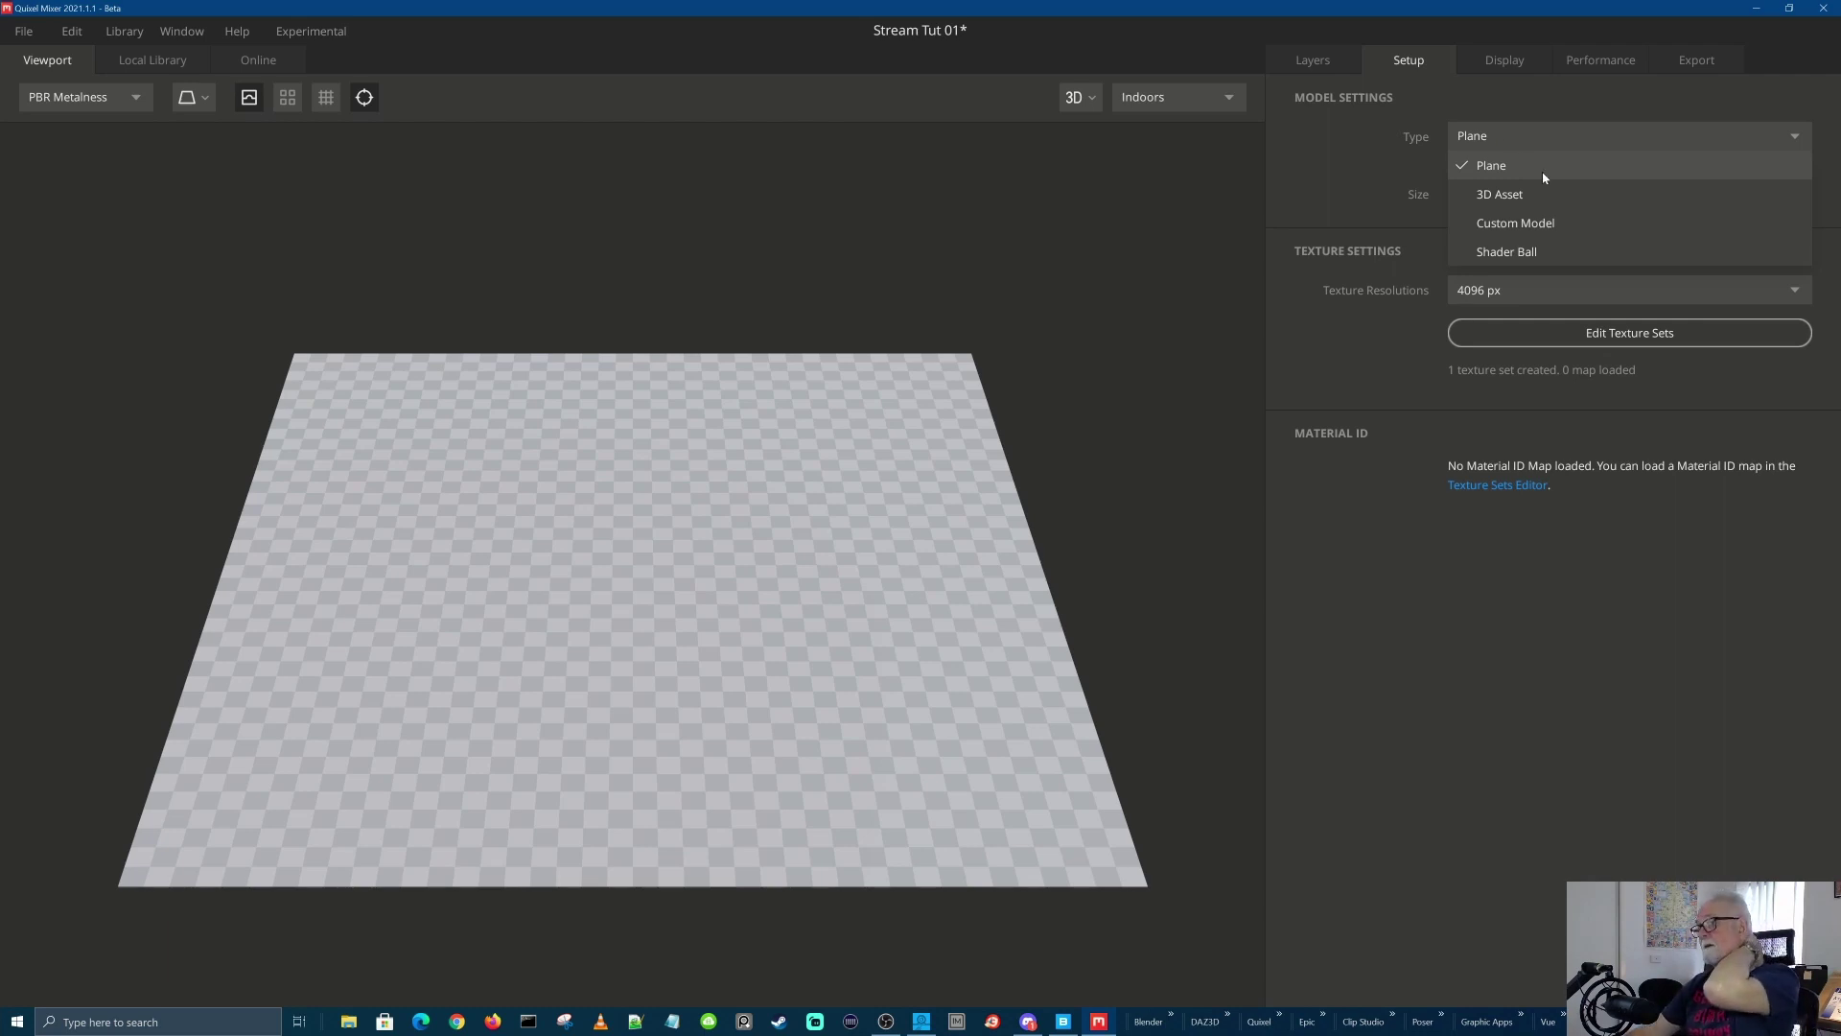
pyautogui.click(1513, 196)
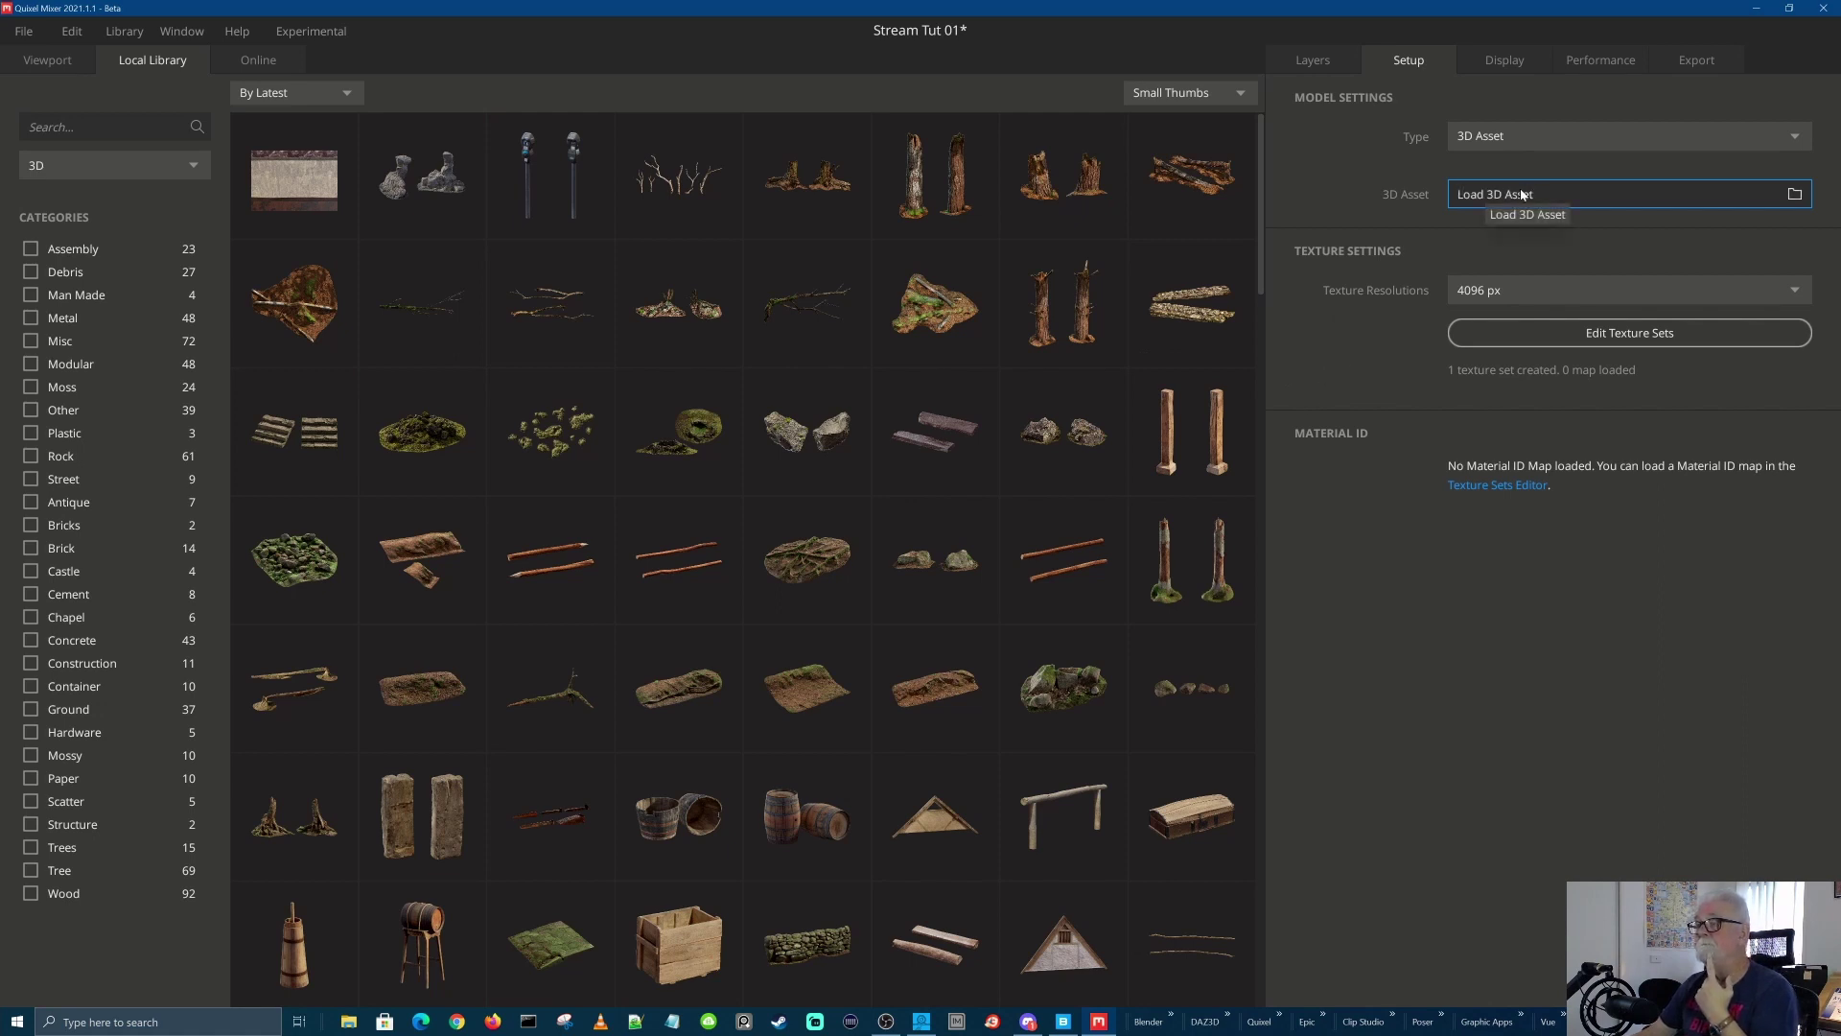
# Set the model type to Shader Ball and inspect the ball in the viewport from several distances and angles
pyautogui.click(1494, 140)
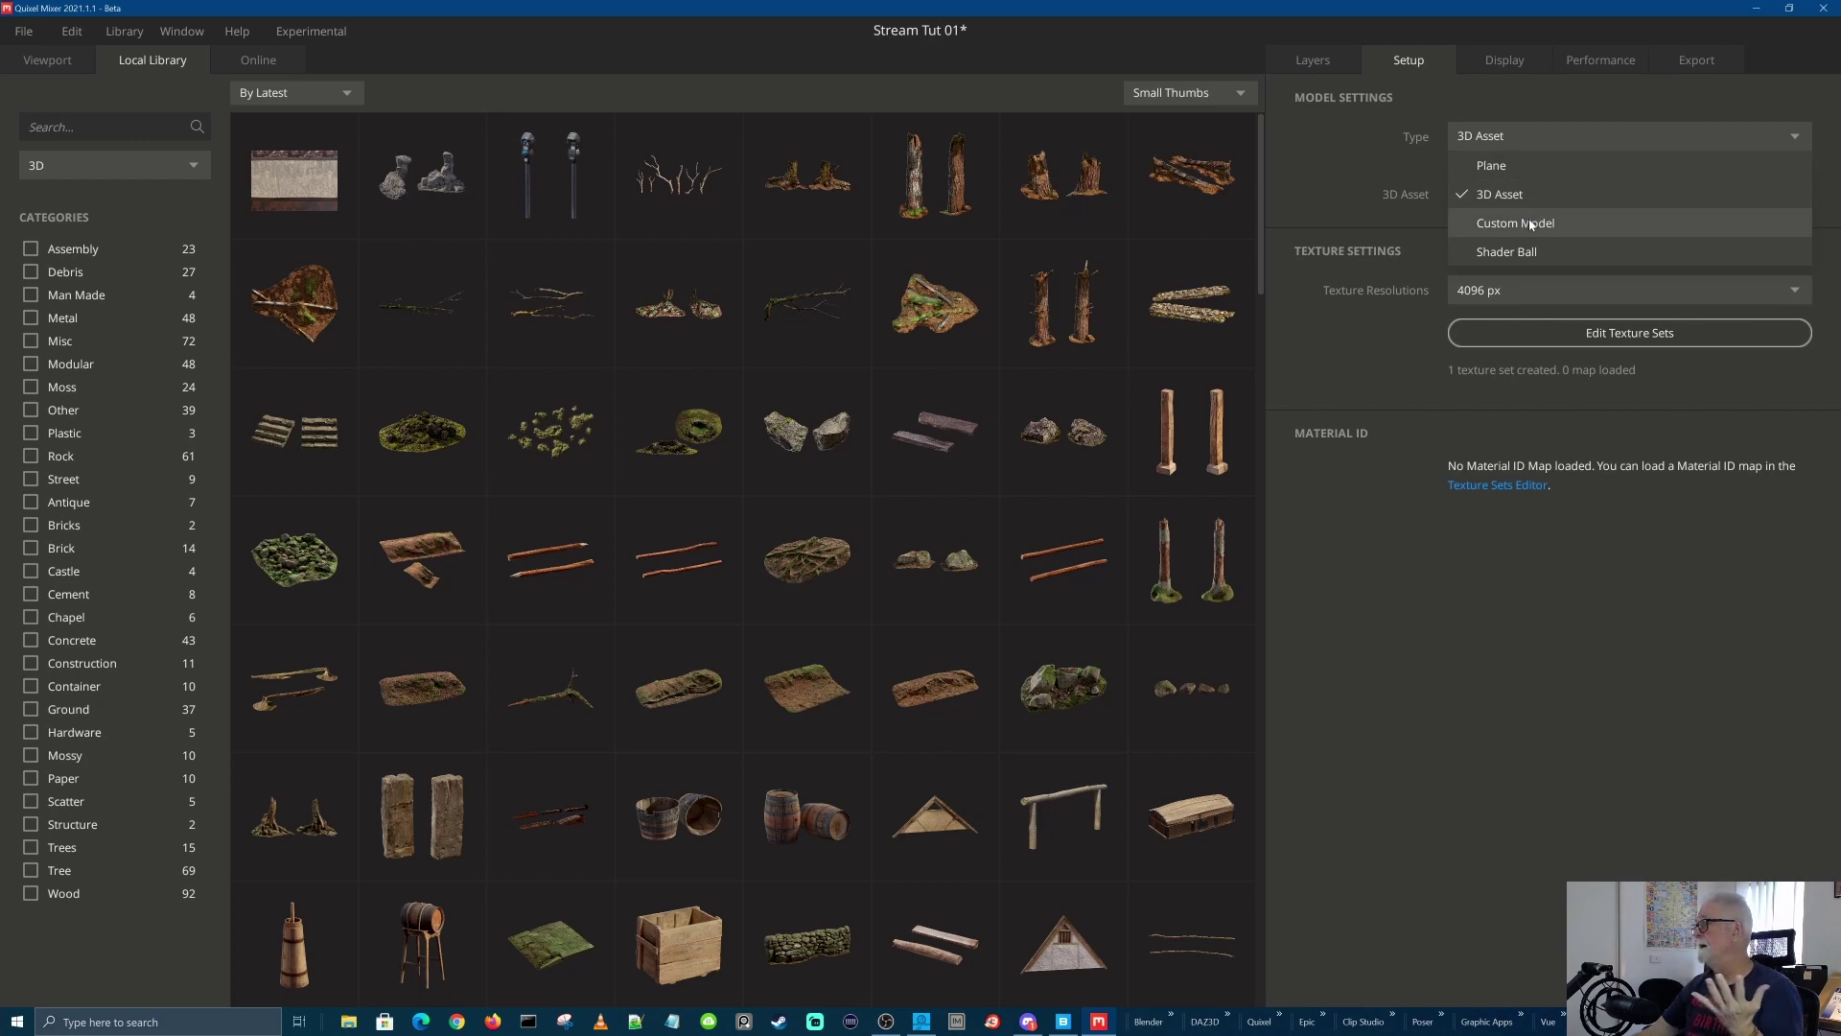
pyautogui.click(1508, 252)
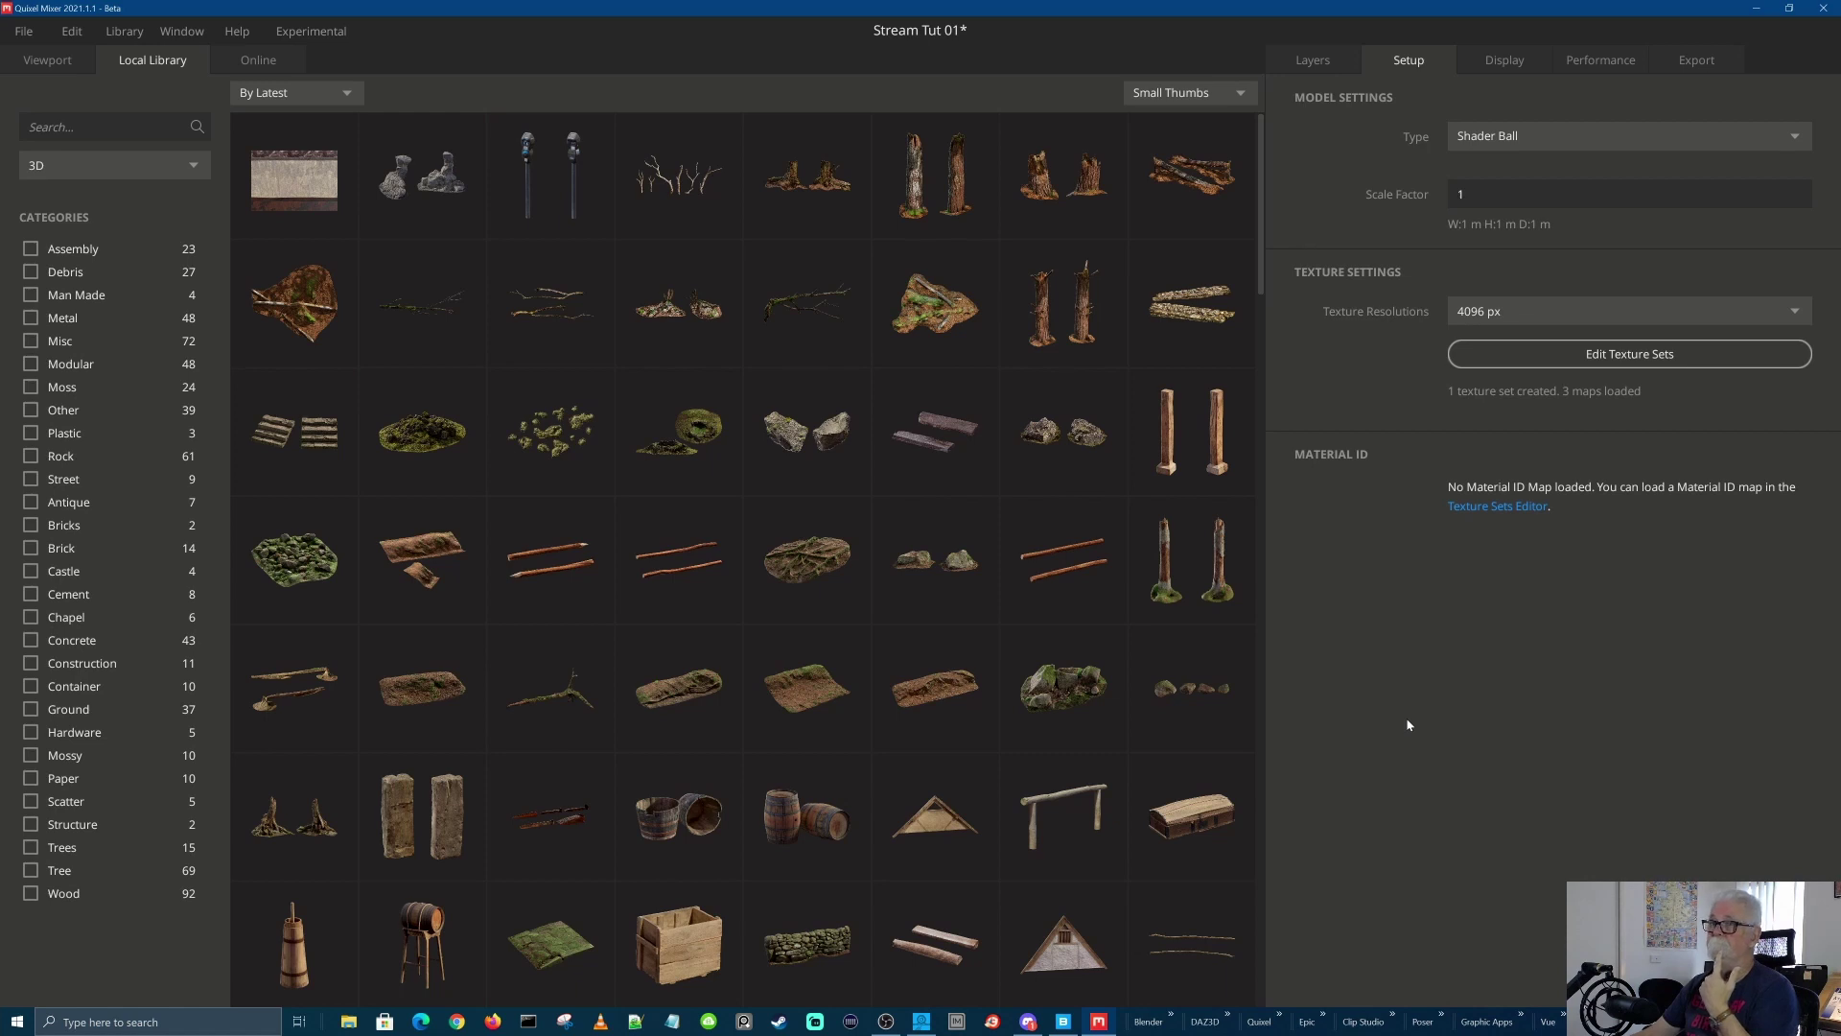
pyautogui.click(50, 61)
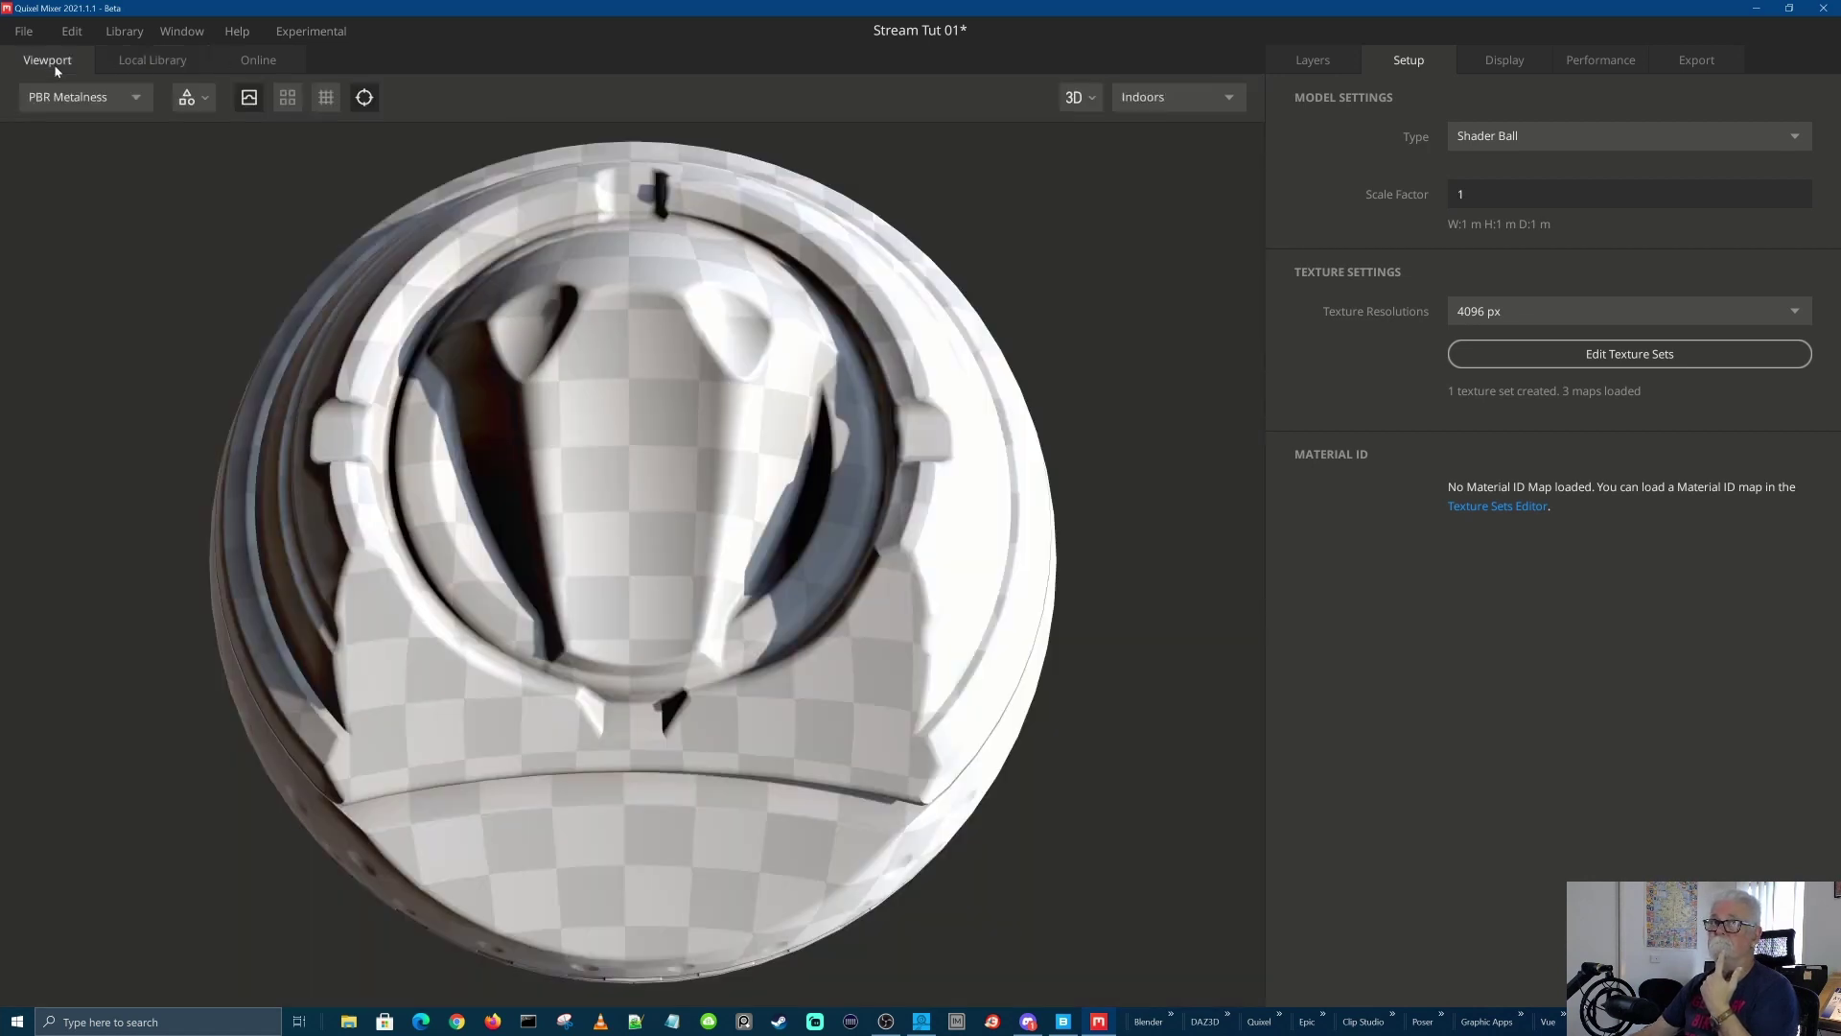
pyautogui.scroll(-5, 1159, 708)
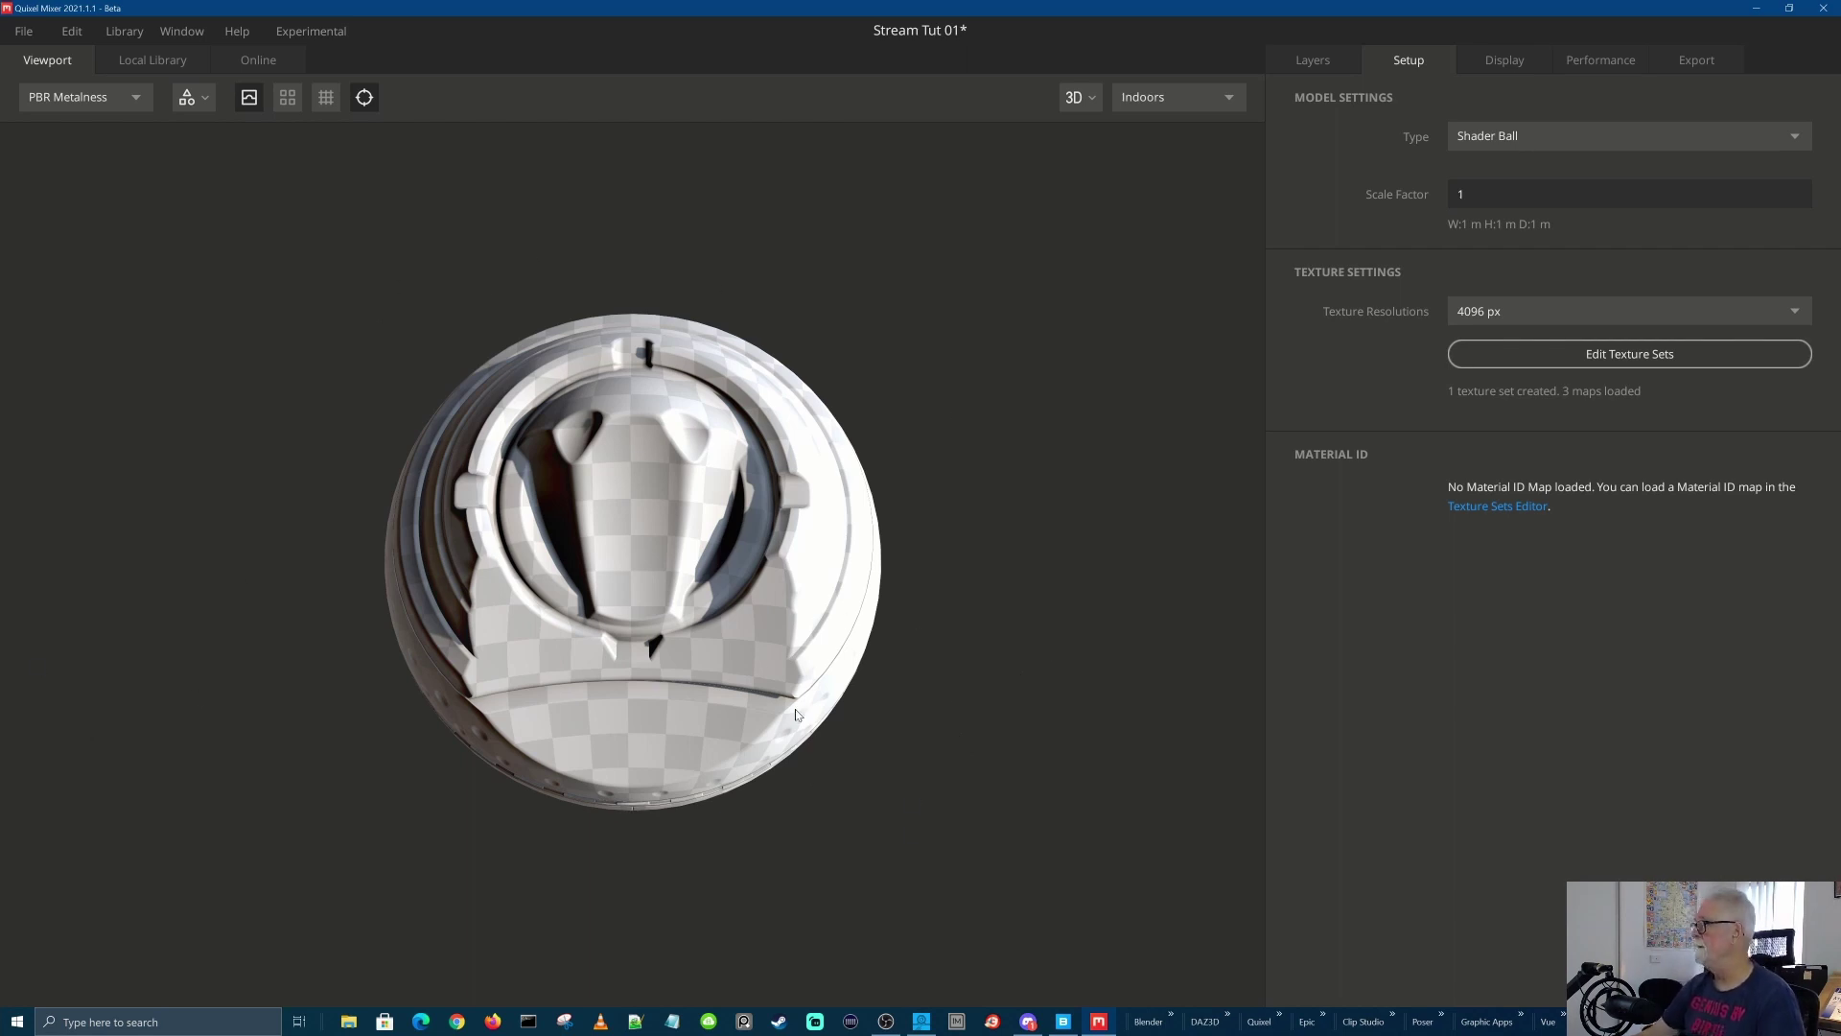
pyautogui.scroll(-5, 701, 614)
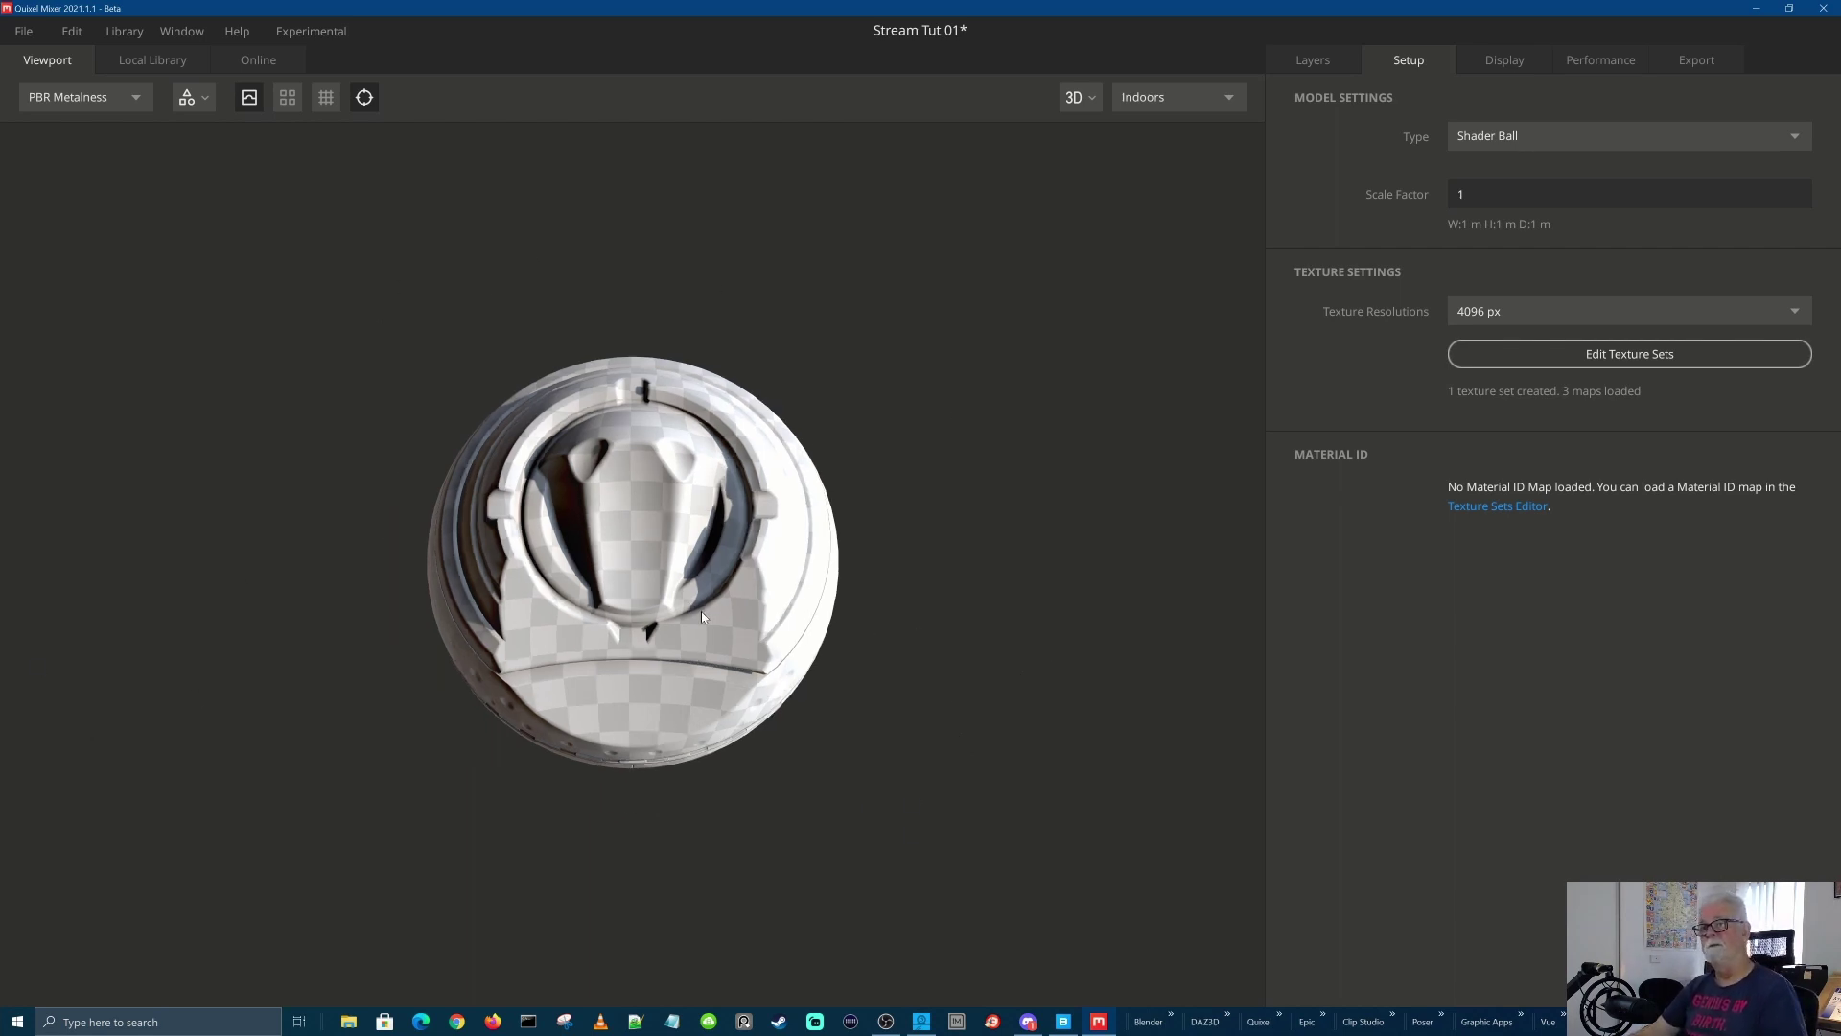
pyautogui.scroll(5, 703, 619)
pyautogui.scroll(-4, 703, 619)
pyautogui.scroll(5, 703, 619)
pyautogui.scroll(-2, 703, 618)
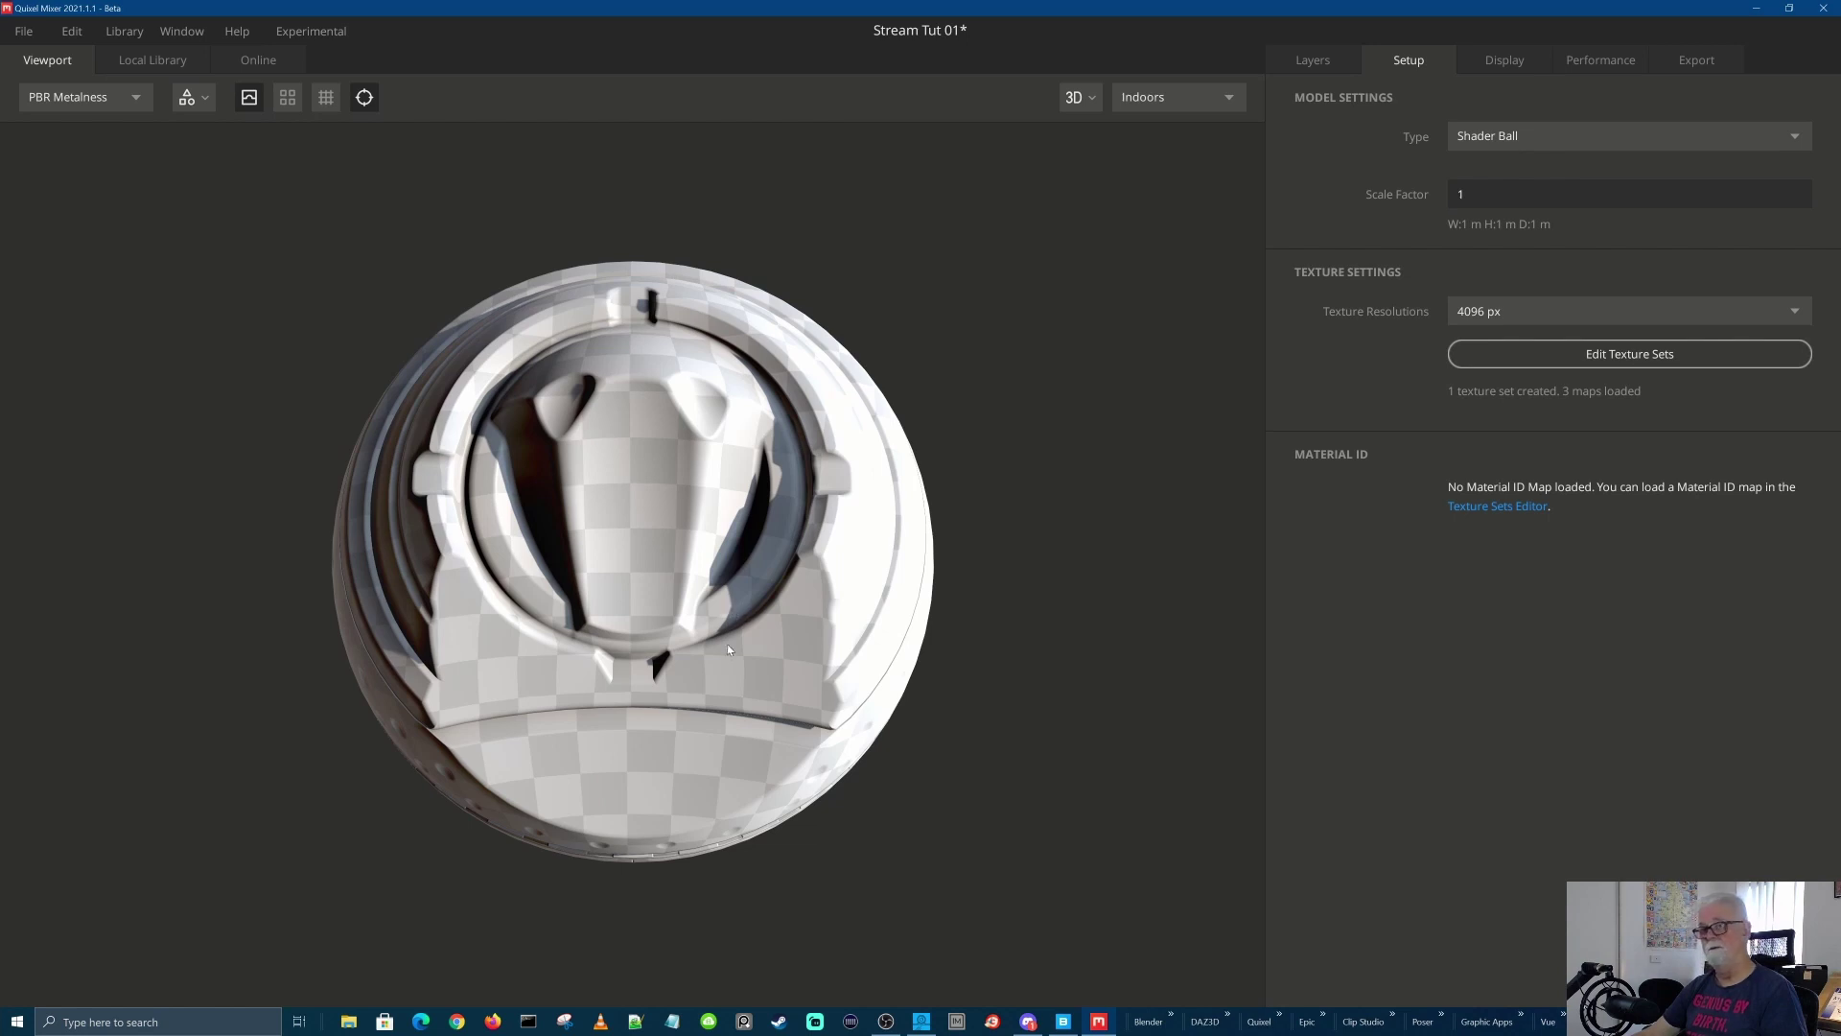
pyautogui.moveTo(727, 636)
pyautogui.mouseDown()
pyautogui.moveTo(817, 613)
pyautogui.moveTo(831, 684)
pyautogui.moveTo(710, 579)
pyautogui.moveTo(714, 706)
pyautogui.moveTo(667, 664)
pyautogui.moveTo(714, 642)
pyautogui.mouseUp()
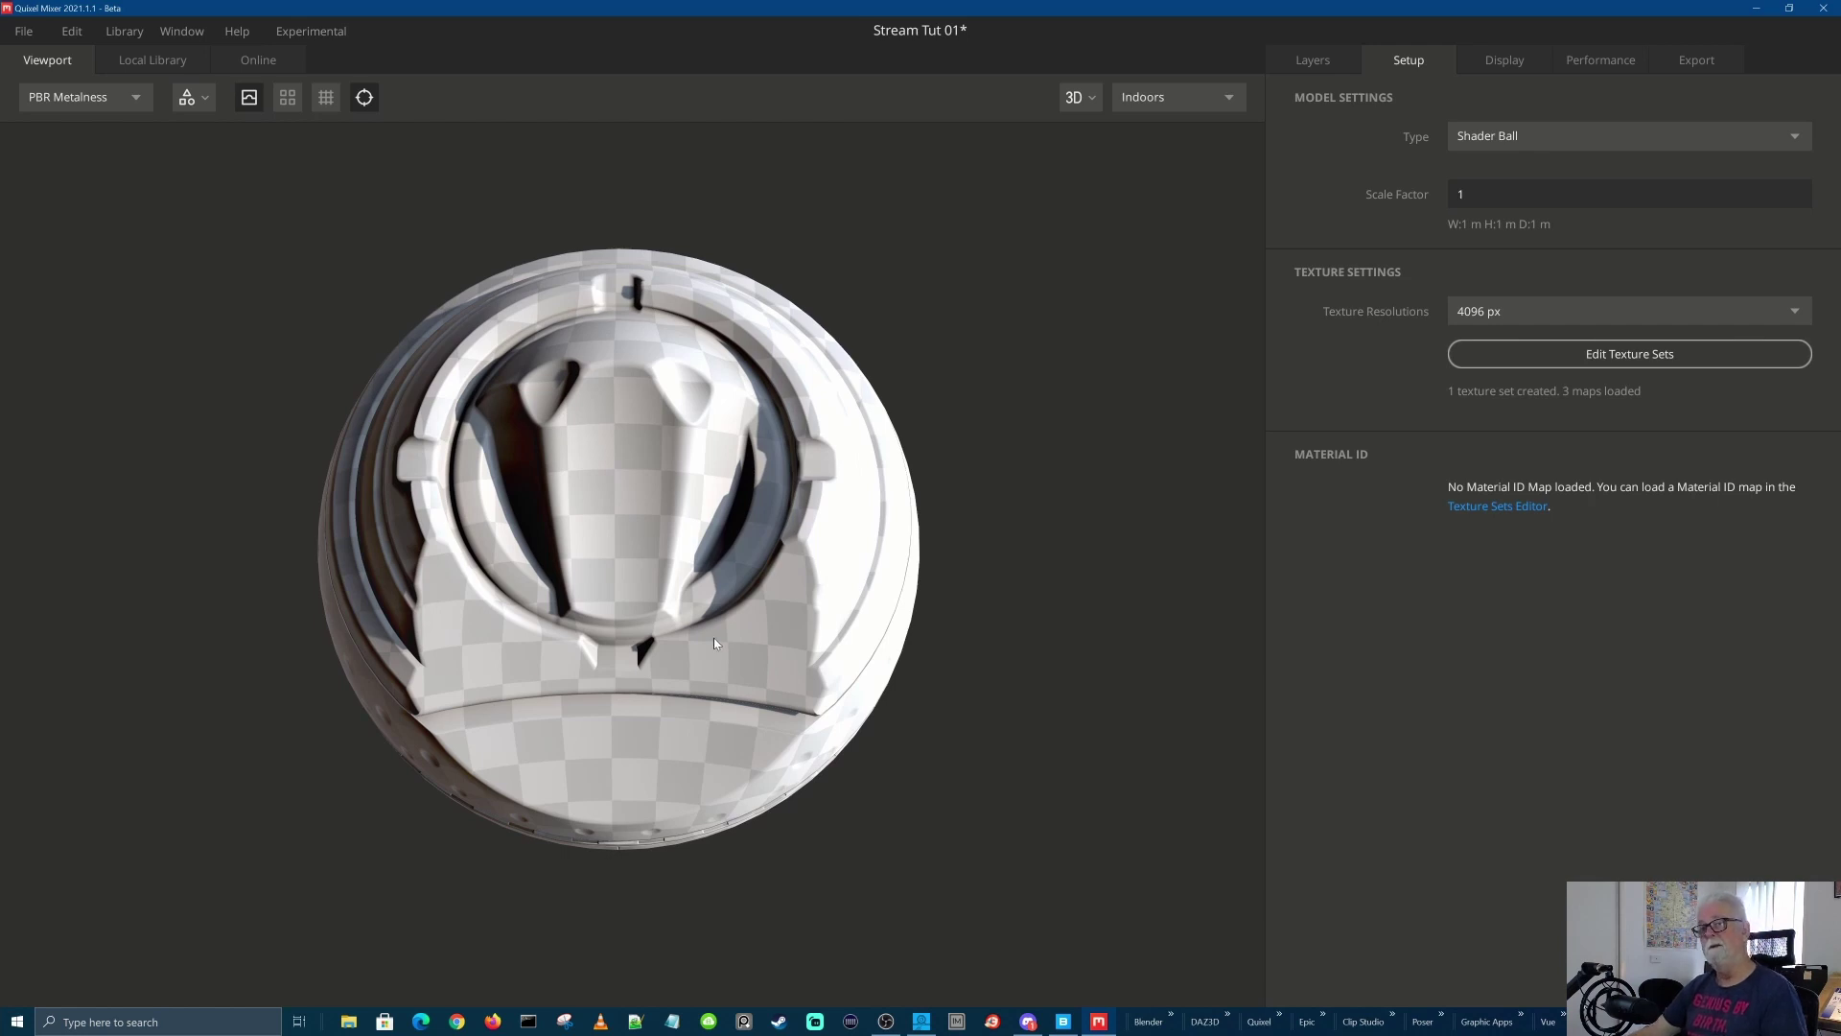
pyautogui.moveTo(682, 759); pyautogui.dragTo(554, 642)
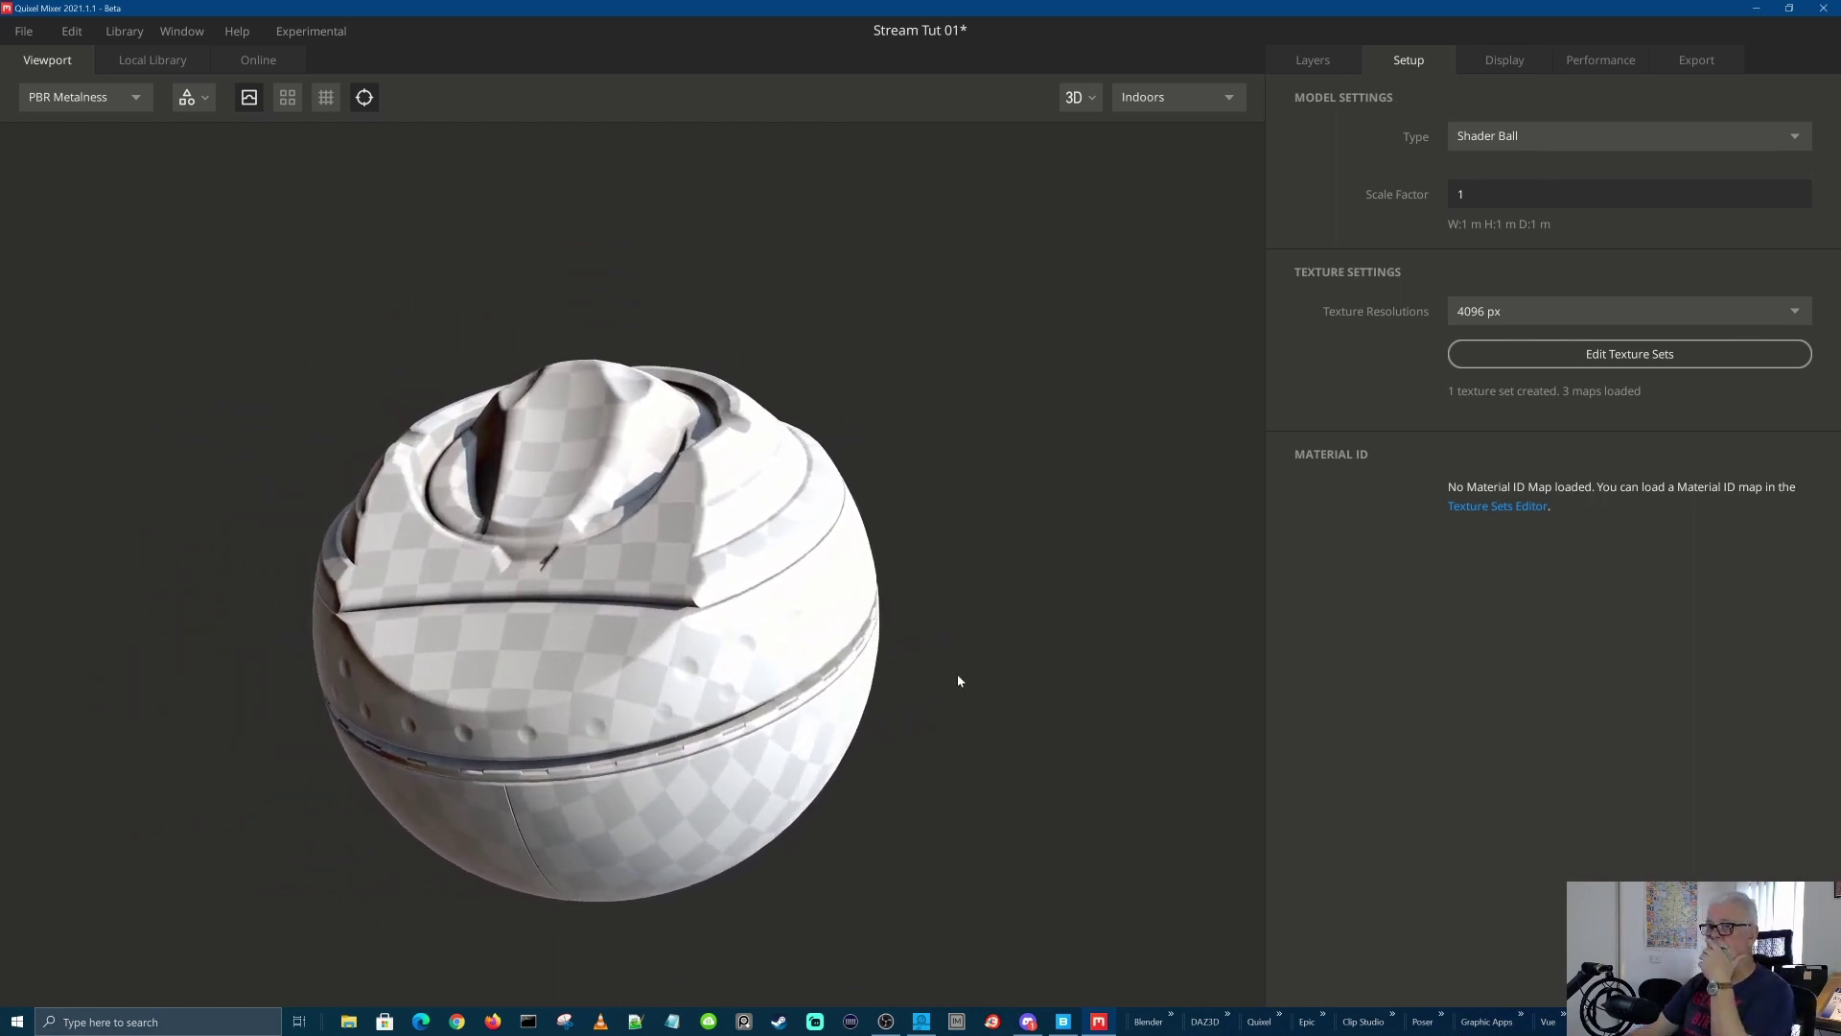
# Look at the mix's layer tools and set the model type back to Plane
pyautogui.click(1310, 62)
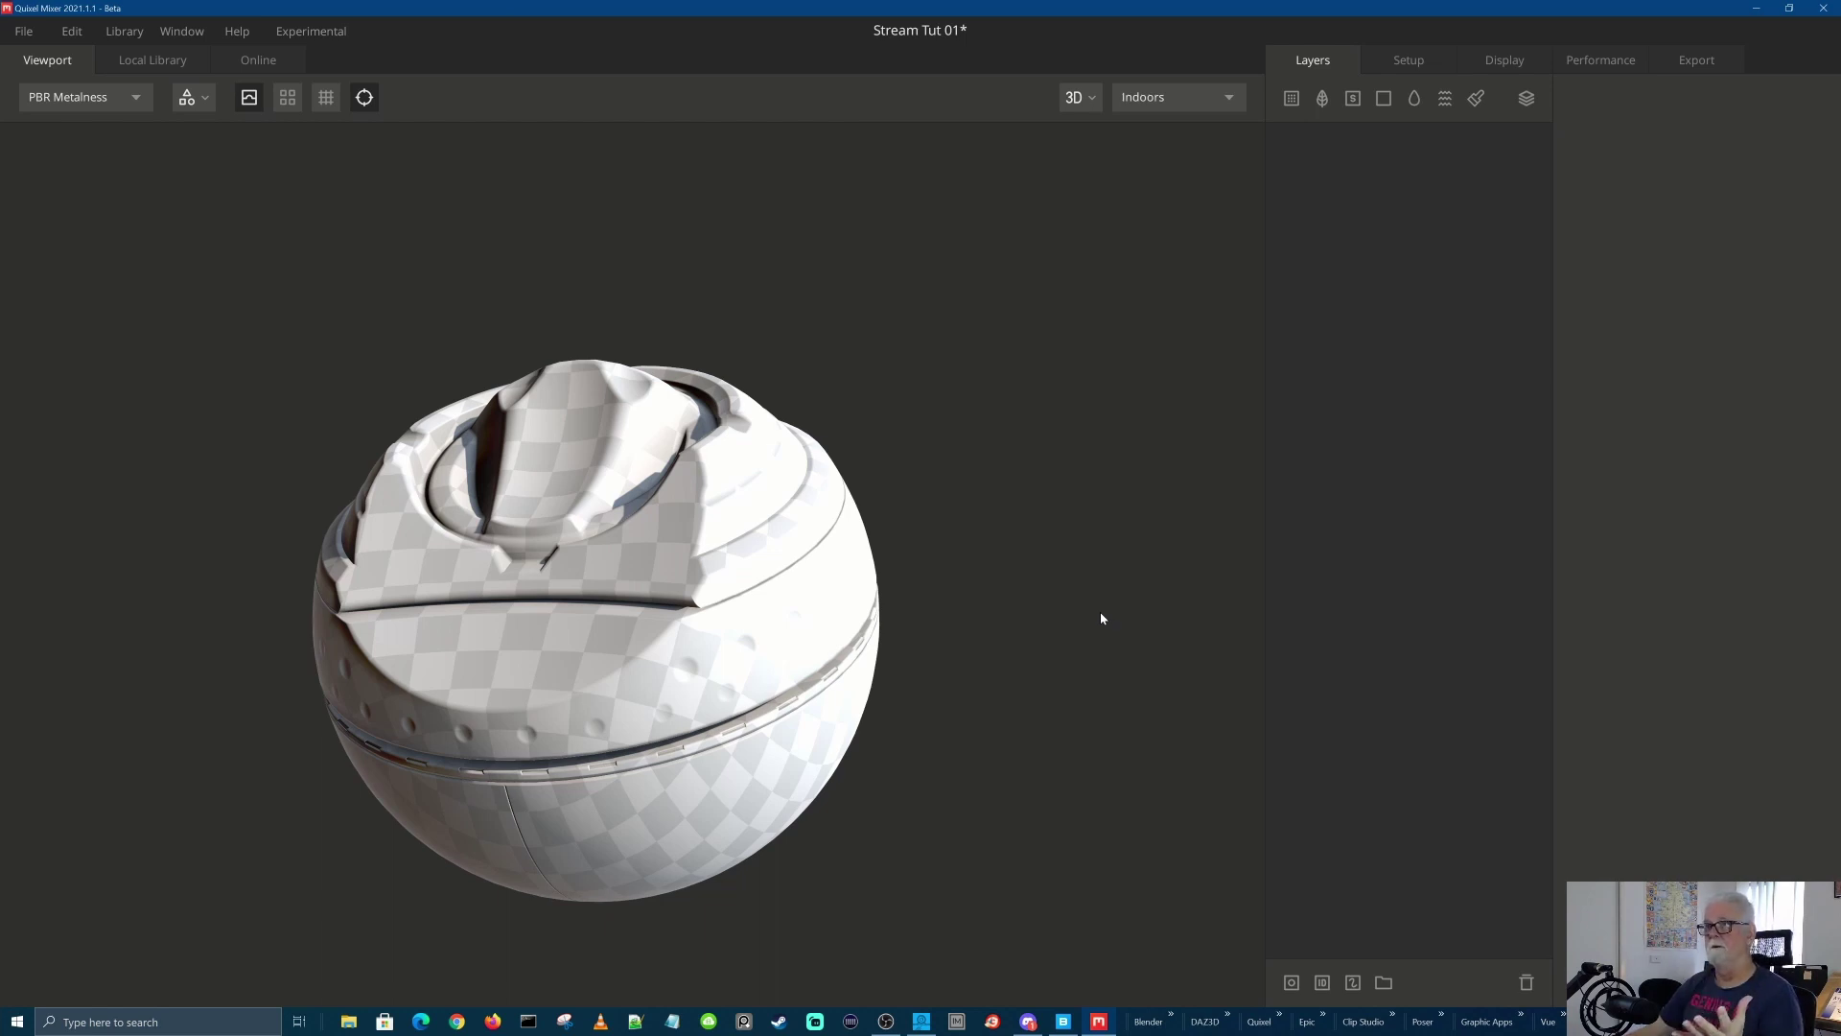
pyautogui.click(1409, 60)
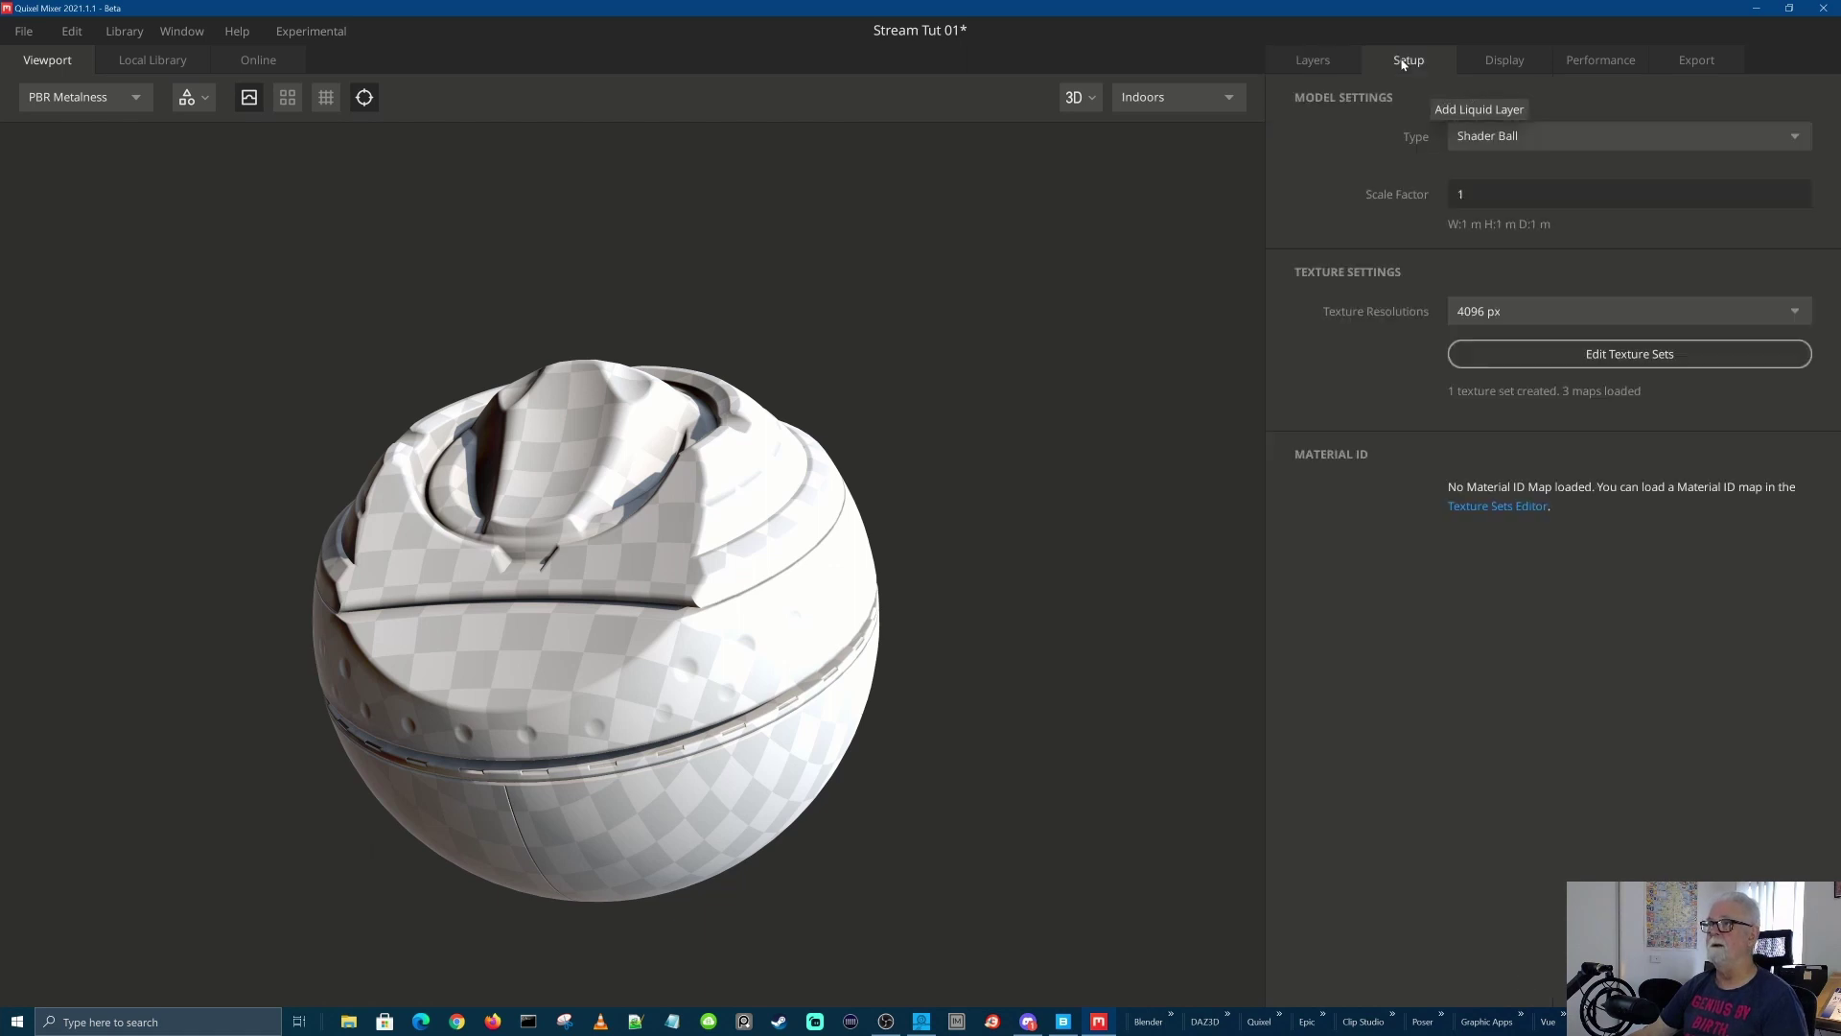
pyautogui.click(1527, 137)
pyautogui.click(1506, 165)
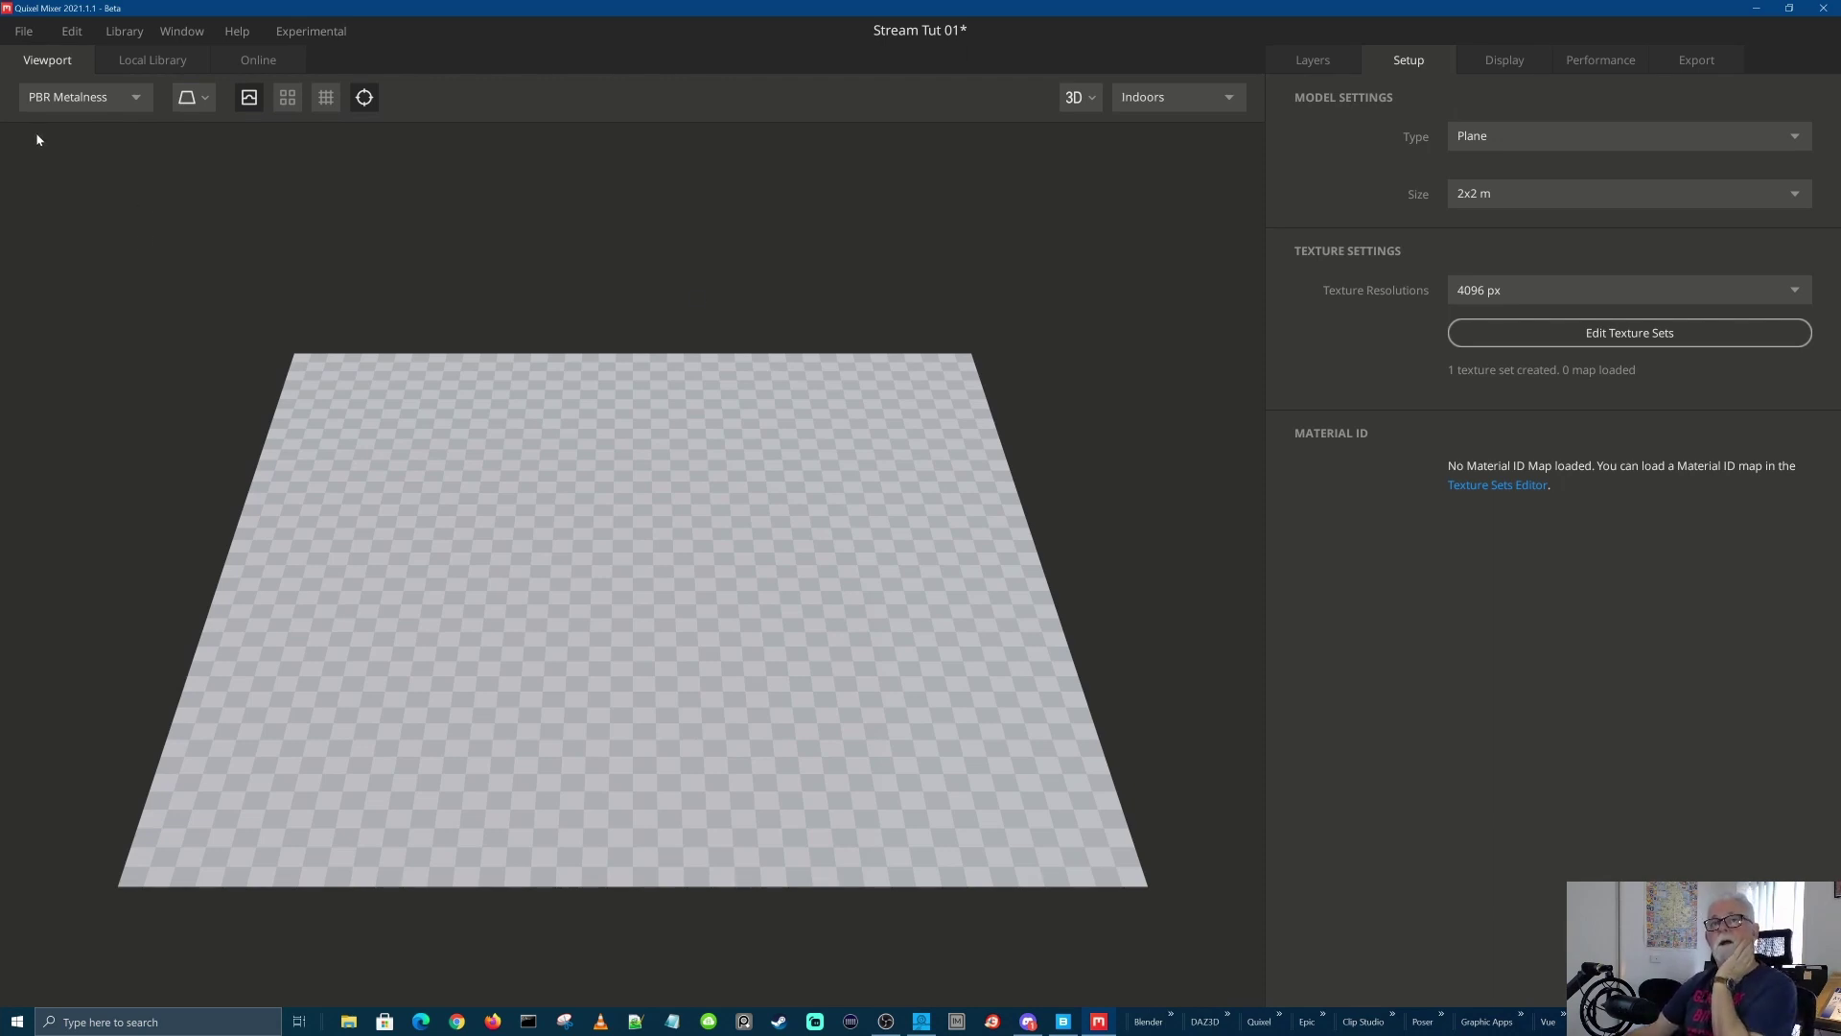
# Review the viewport's map display modes, keeping PBR Metalness, and preview the surface on a sphere, a cube and a cylinder
pyautogui.click(140, 99)
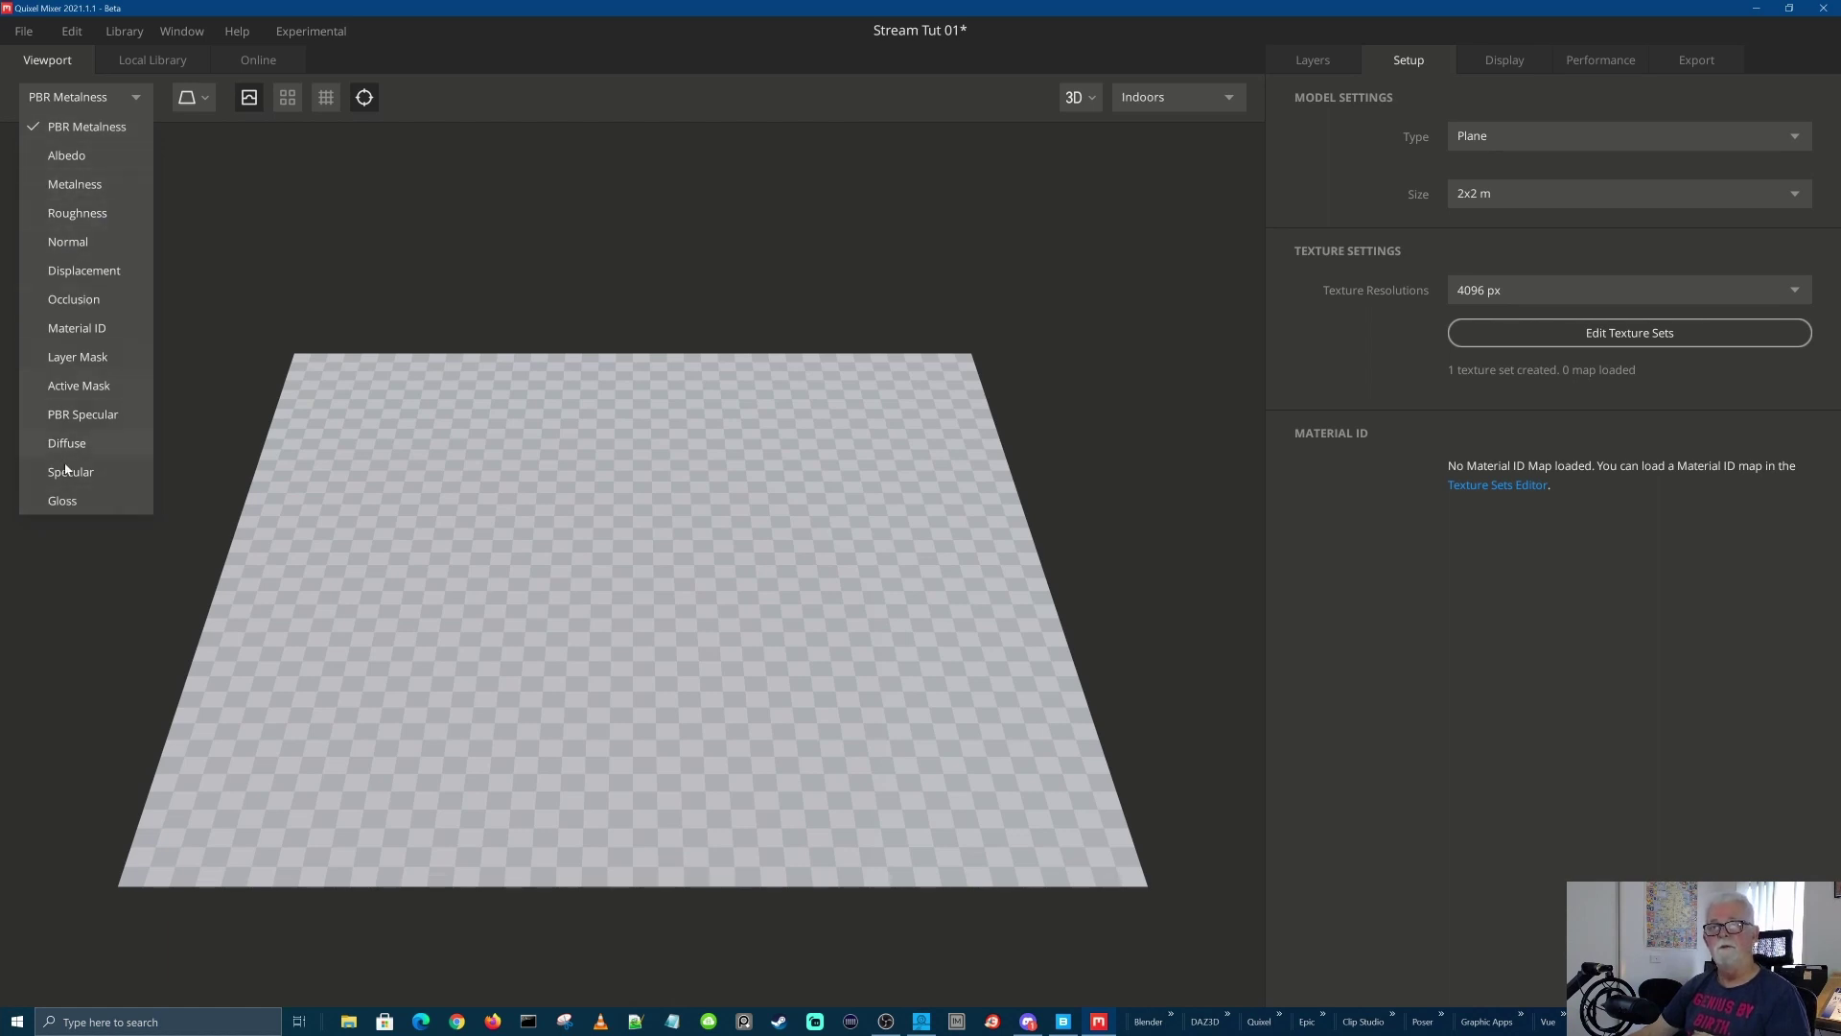
pyautogui.click(82, 128)
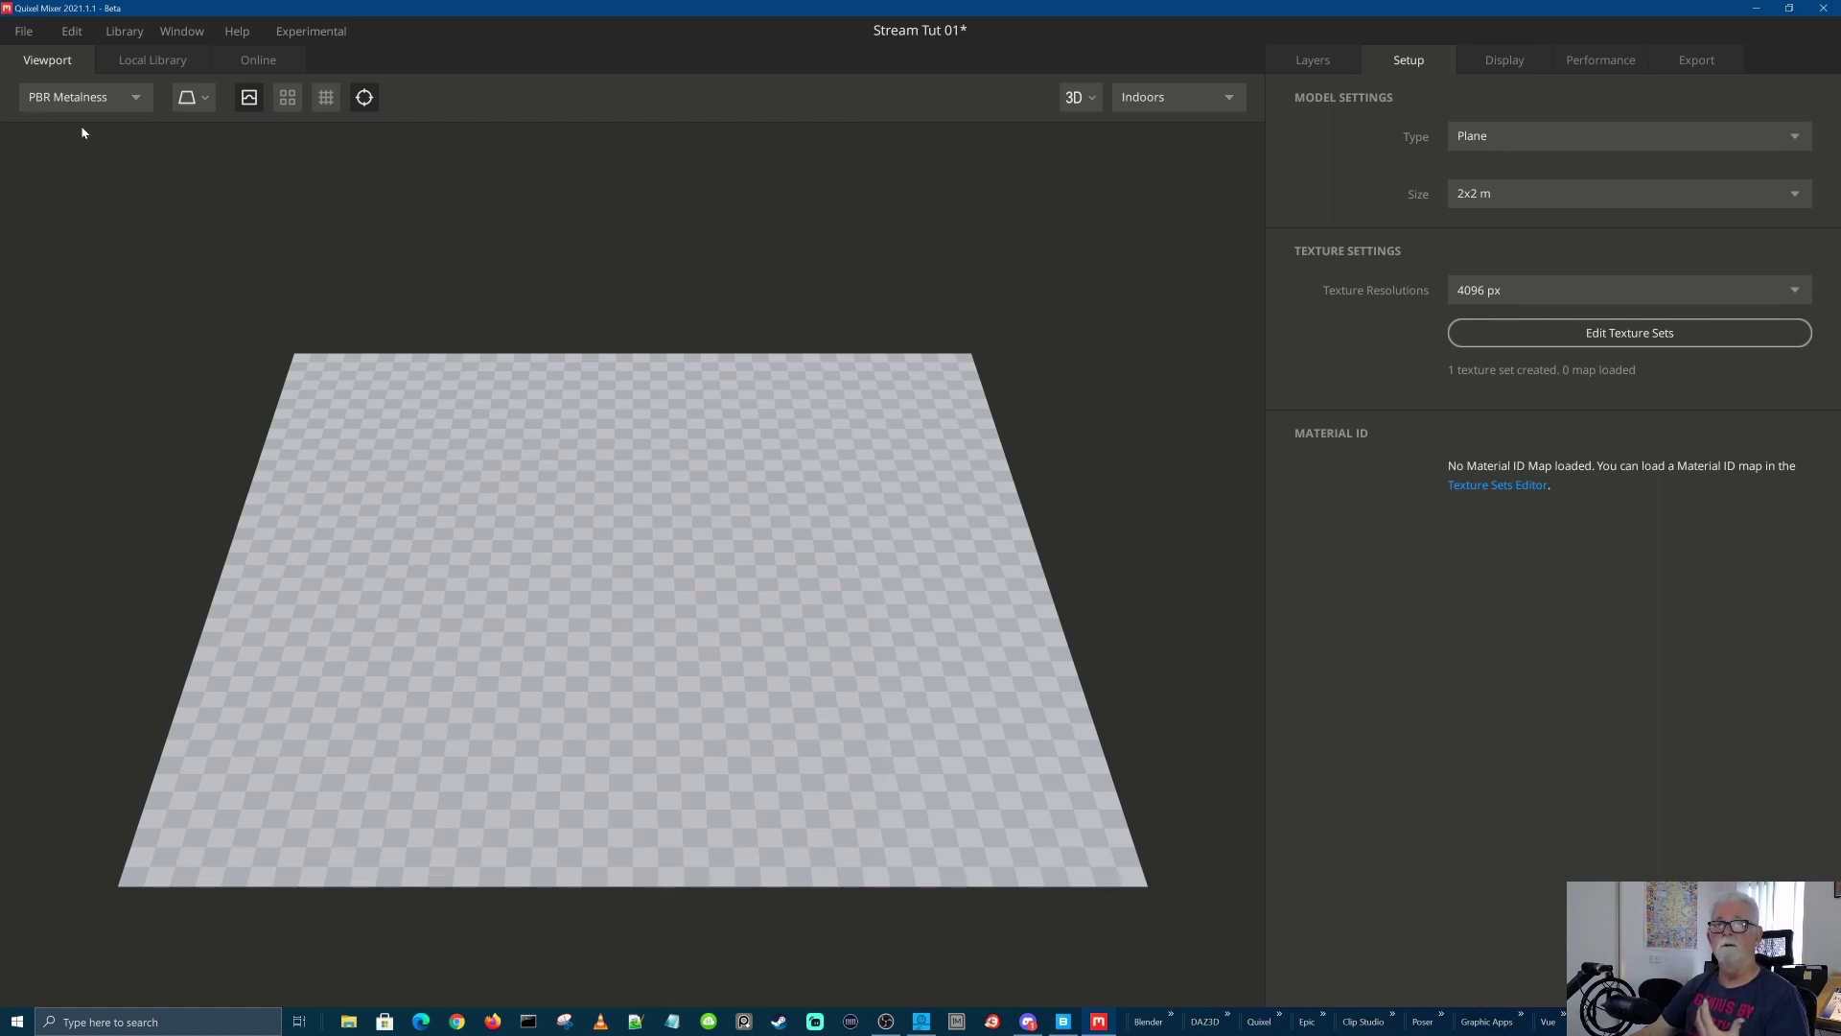
pyautogui.click(206, 101)
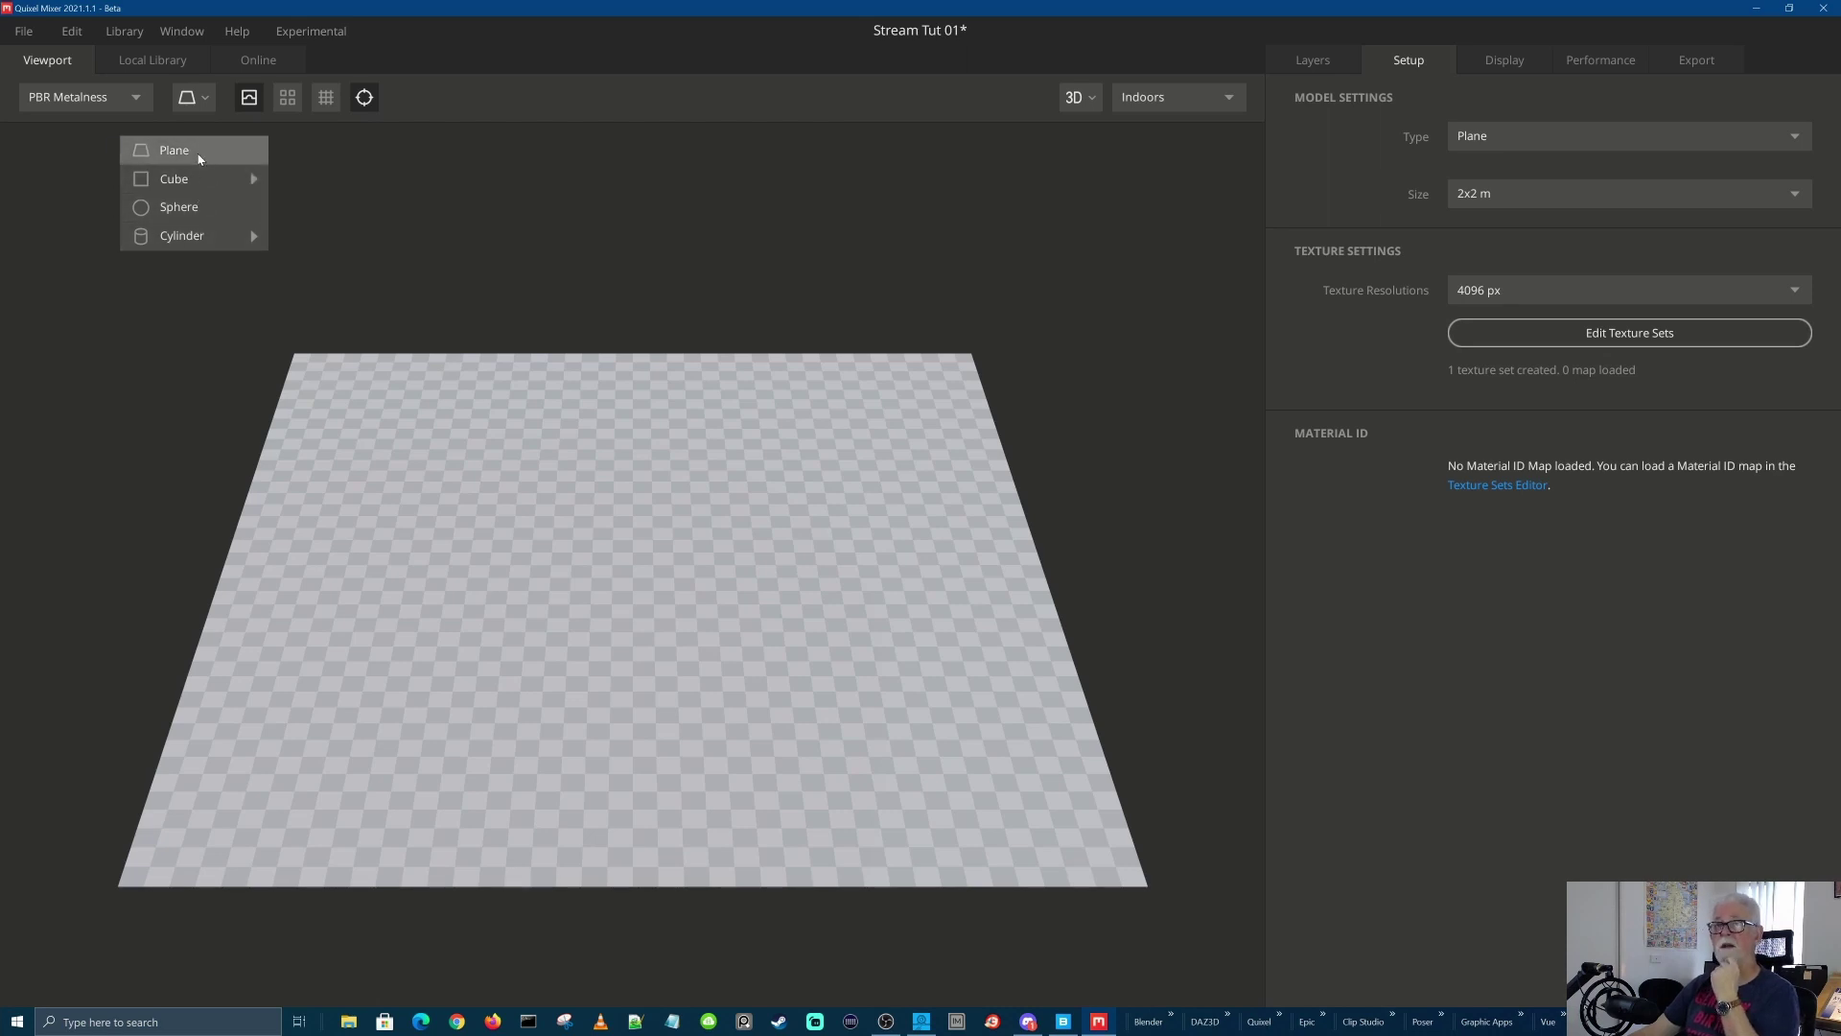
pyautogui.click(187, 207)
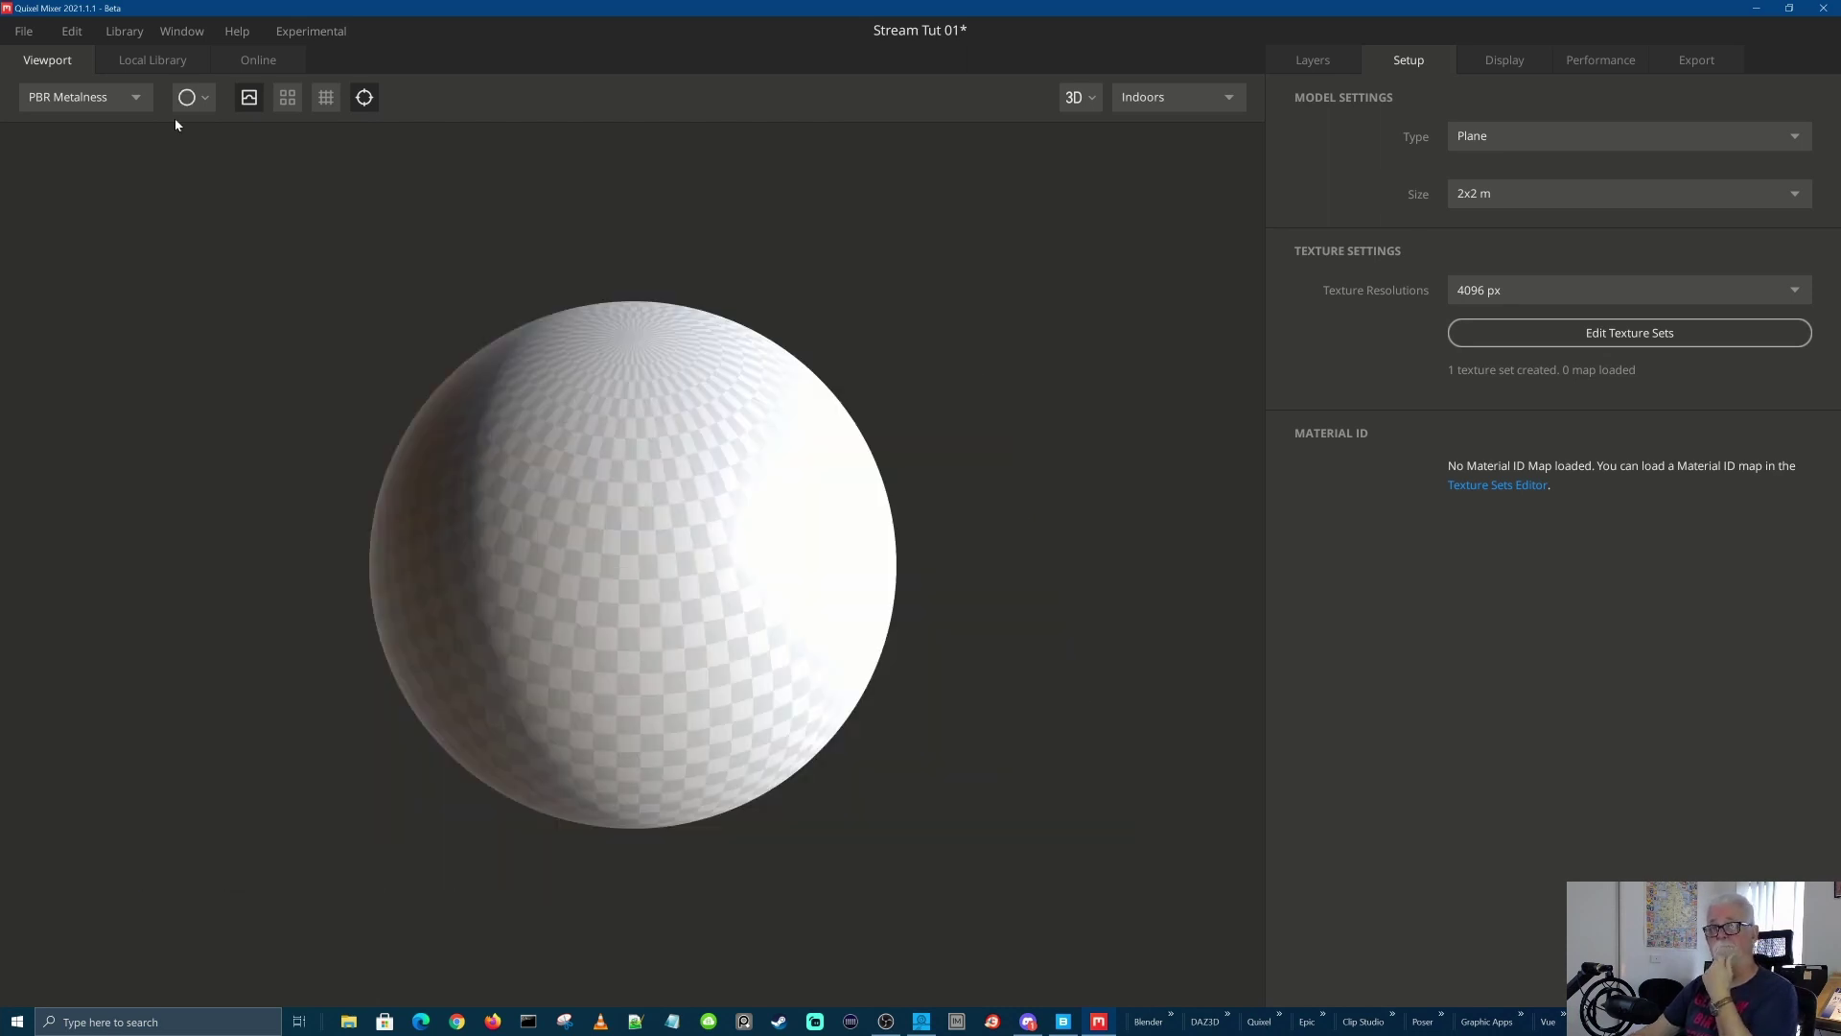
pyautogui.click(203, 100)
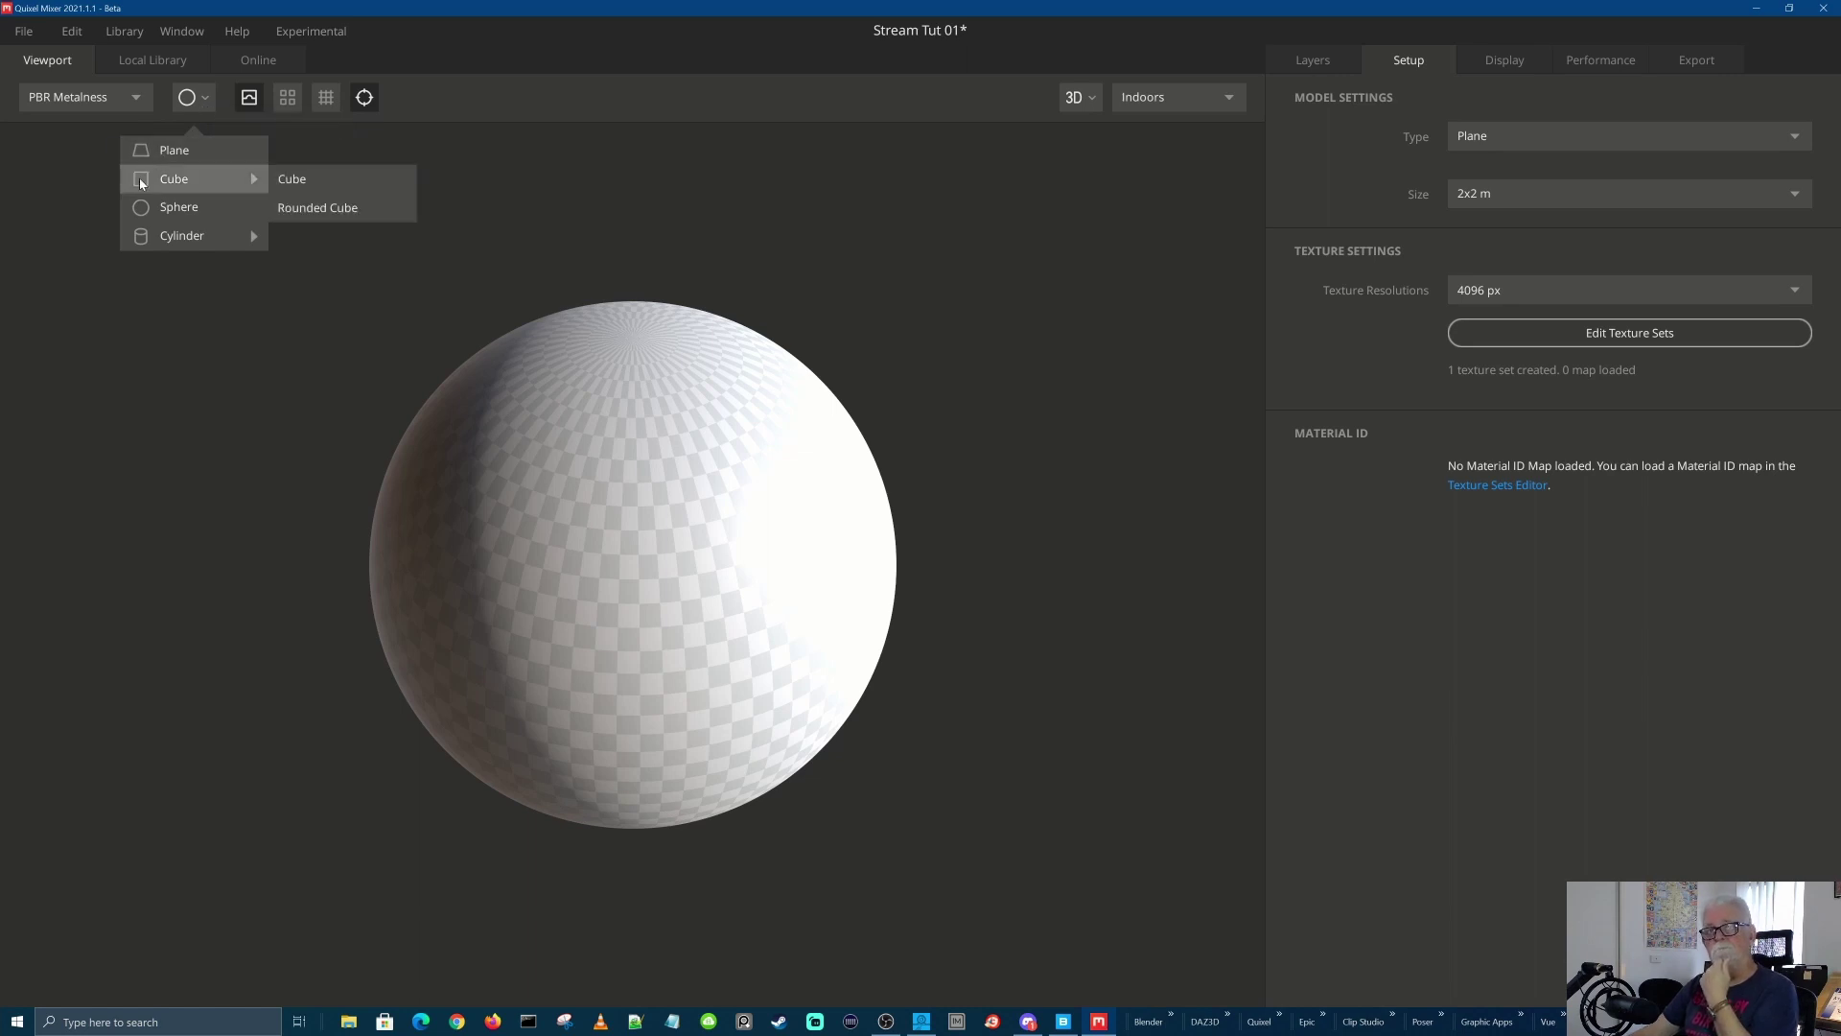
pyautogui.click(185, 181)
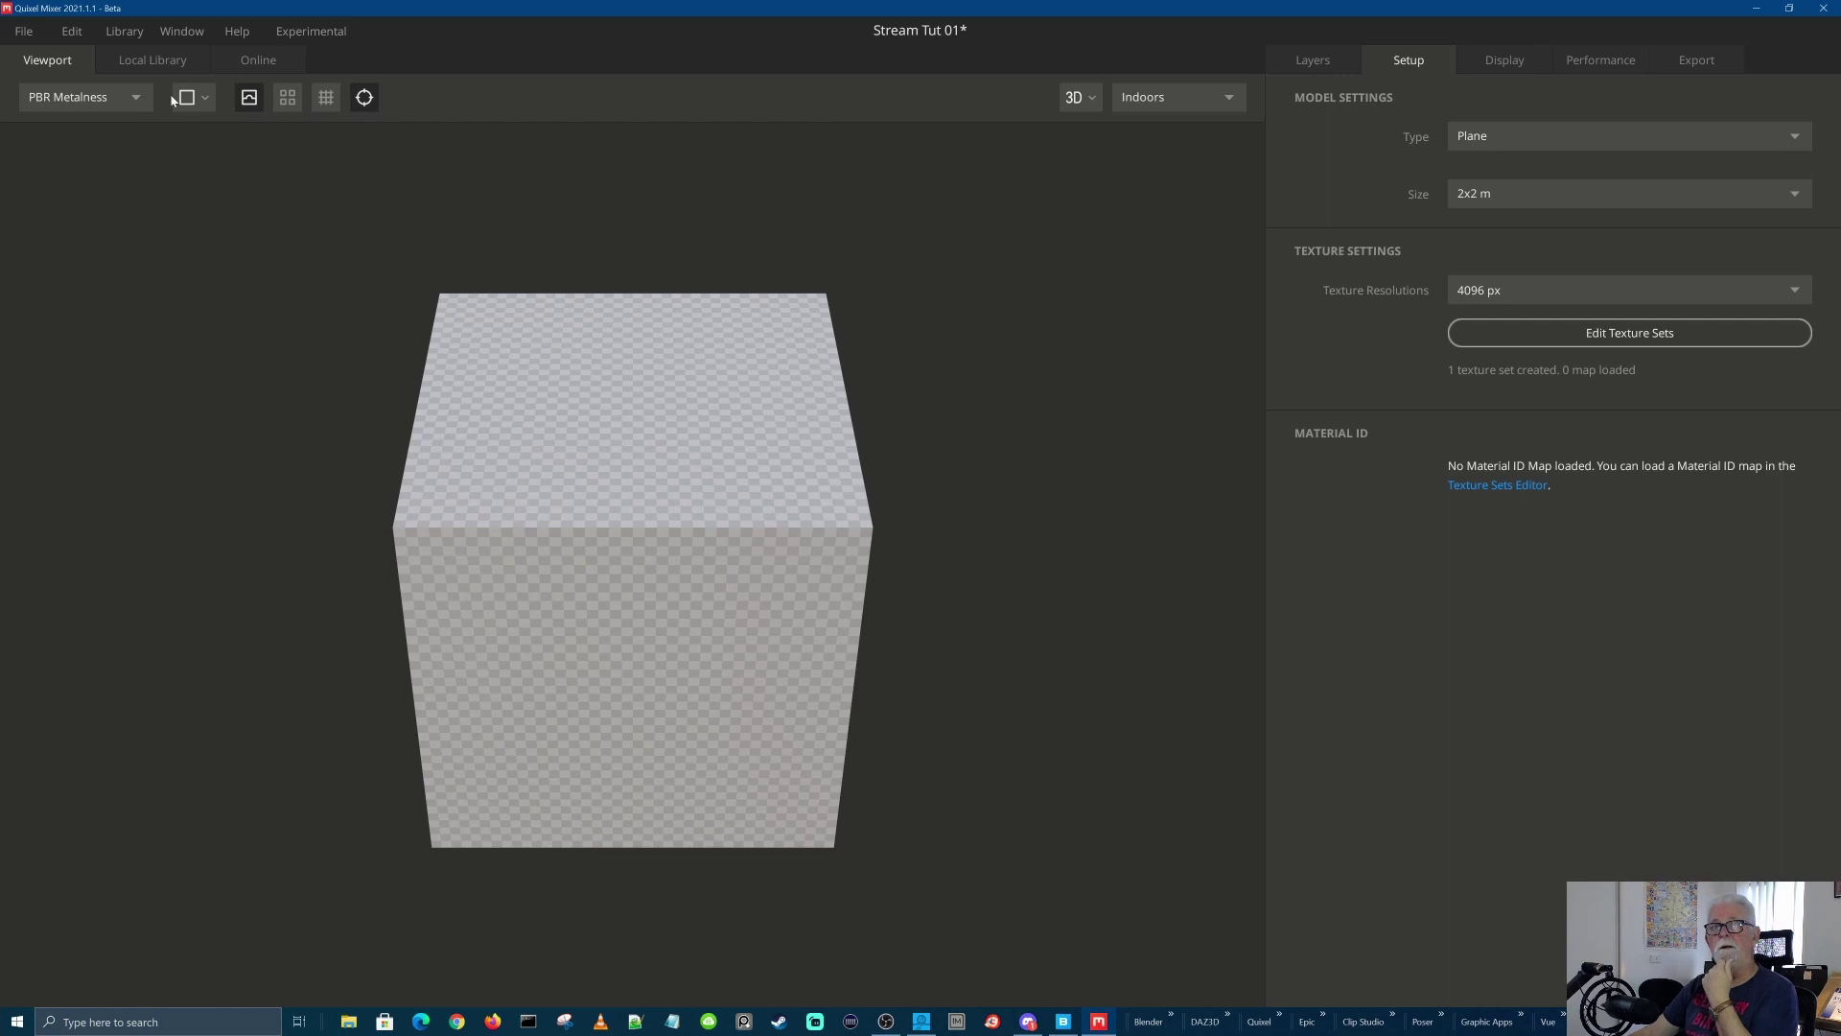
pyautogui.click(202, 102)
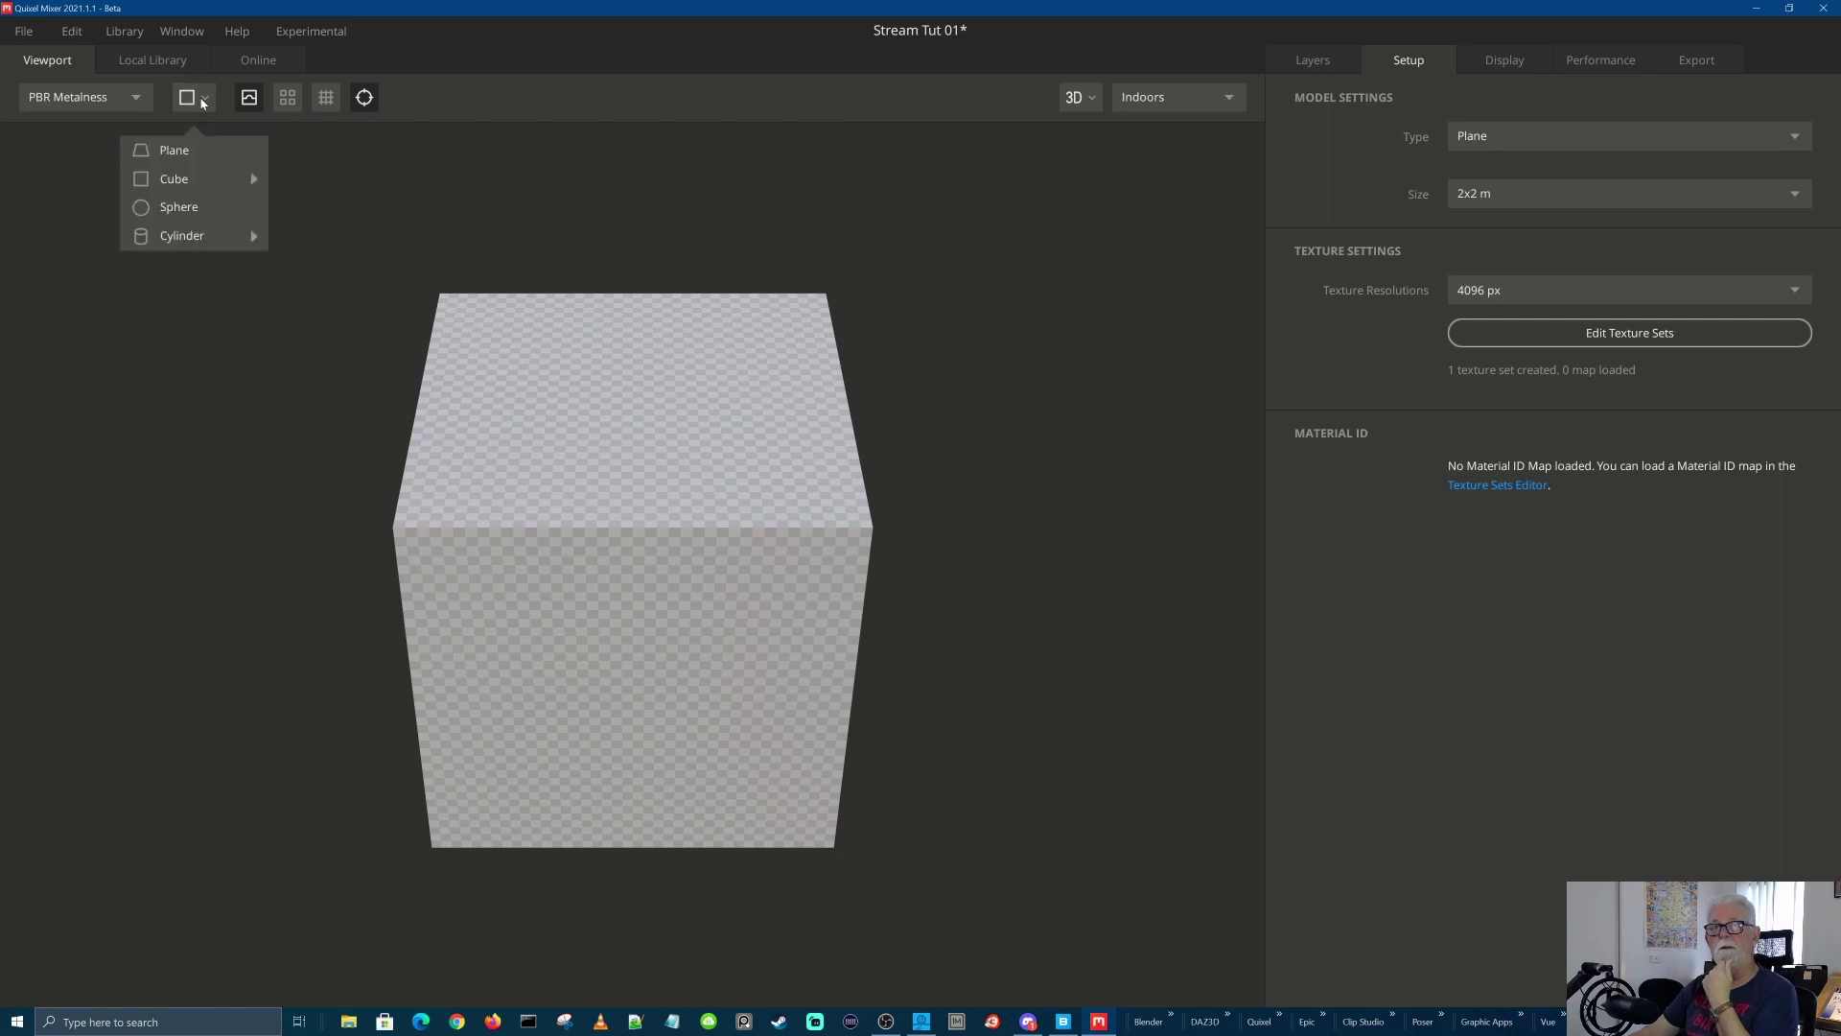
pyautogui.click(196, 242)
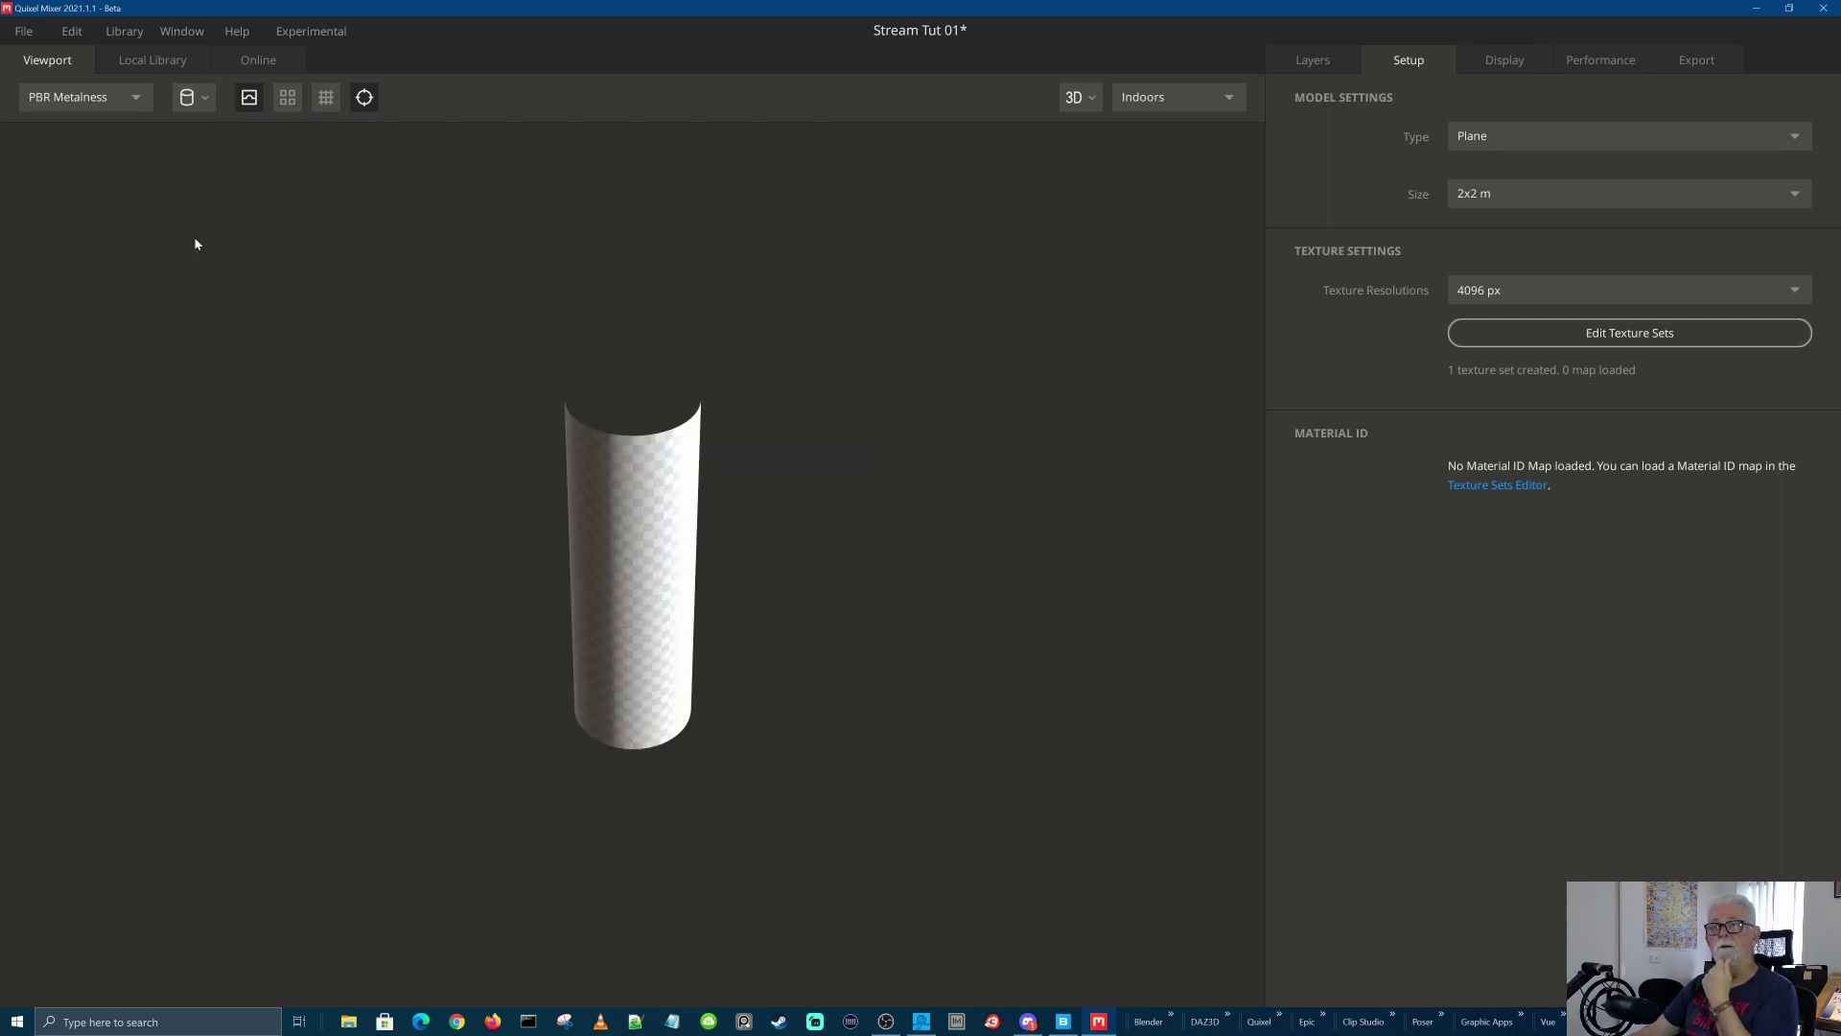
pyautogui.moveTo(457, 578)
pyautogui.mouseDown()
pyautogui.moveTo(506, 530)
pyautogui.moveTo(794, 587)
pyautogui.moveTo(626, 502)
pyautogui.moveTo(641, 543)
pyautogui.mouseUp()
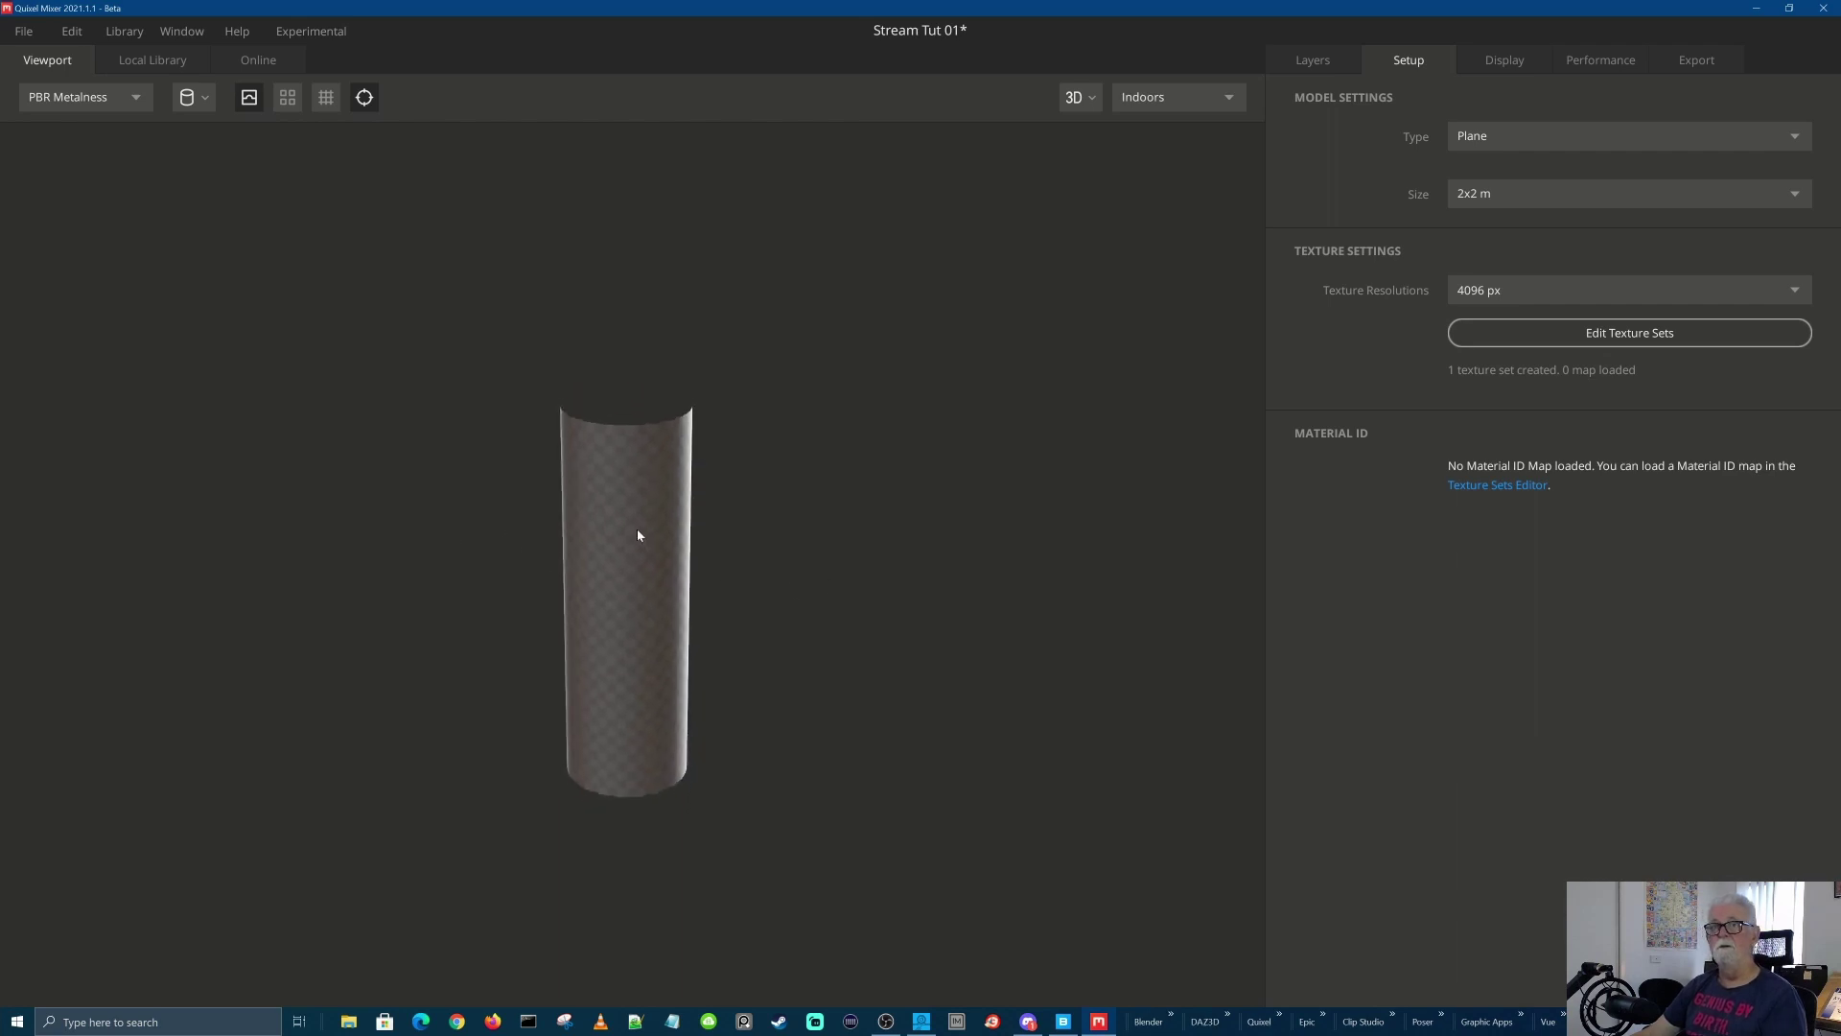
# Switch the viewport's preview shape back to Plane and inspect it from another angle
pyautogui.click(195, 100)
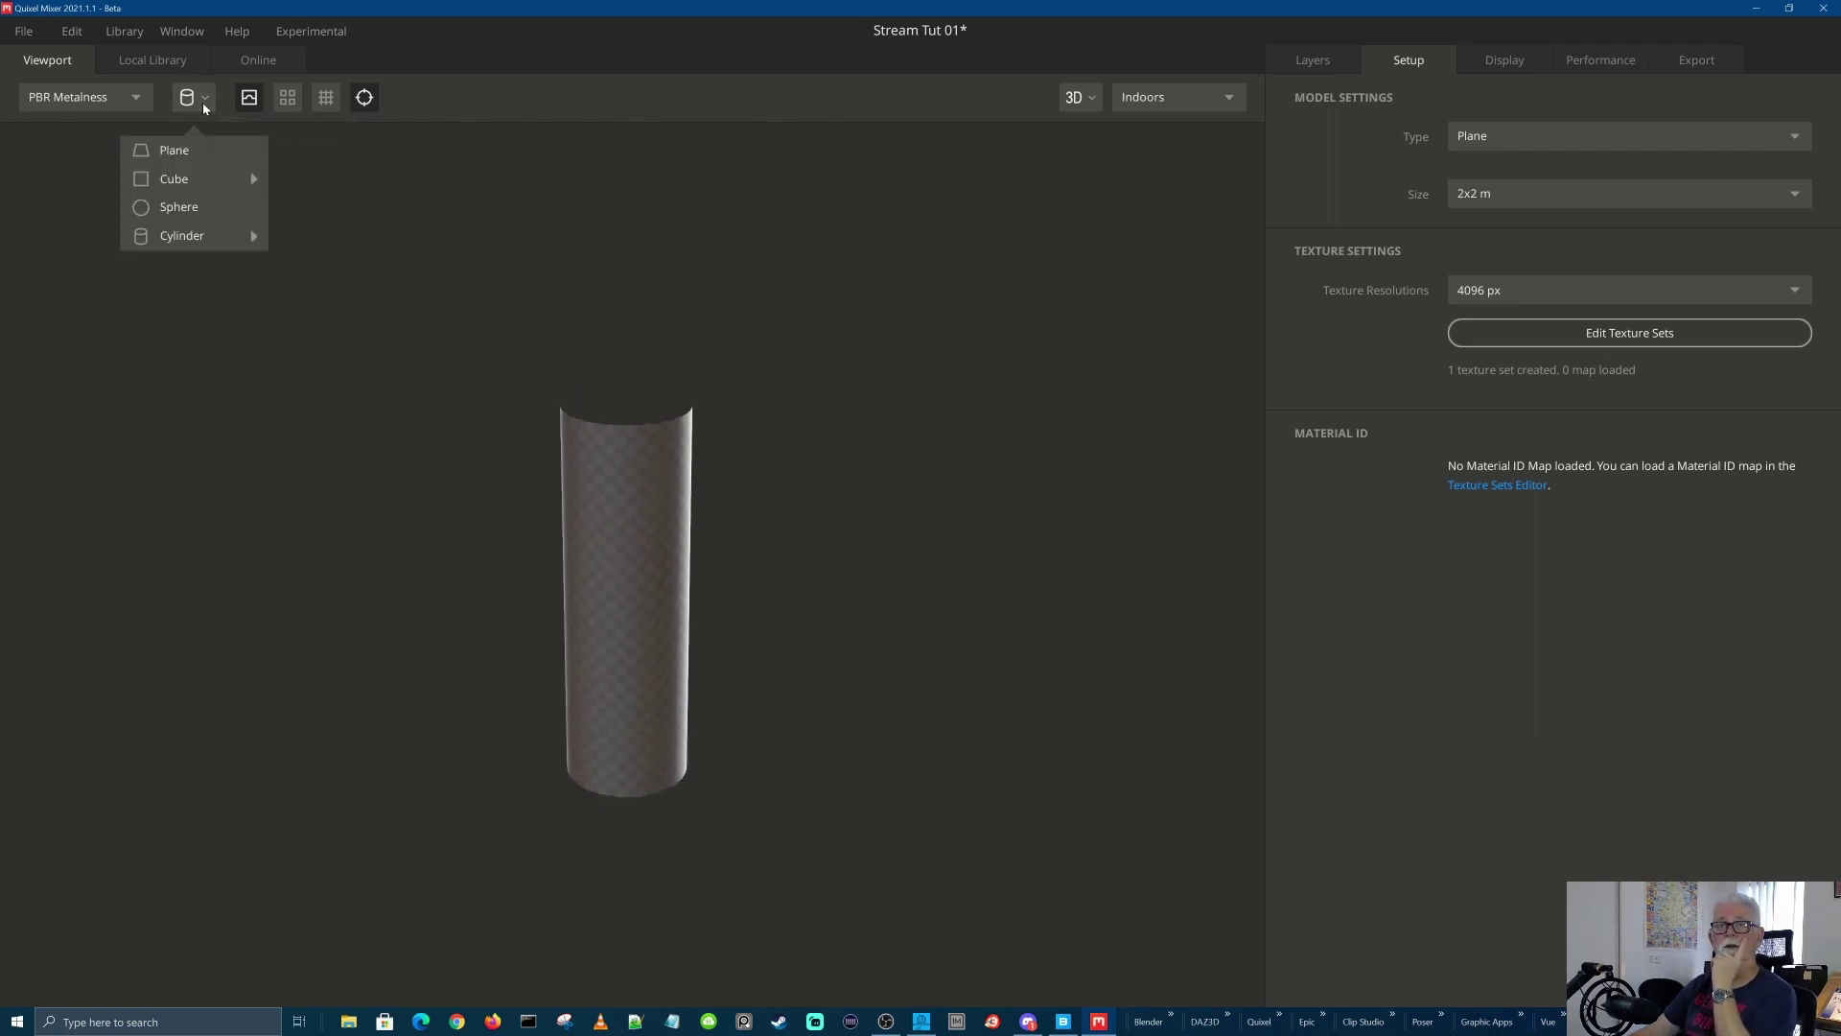
pyautogui.click(172, 152)
pyautogui.scroll(5, 625, 779)
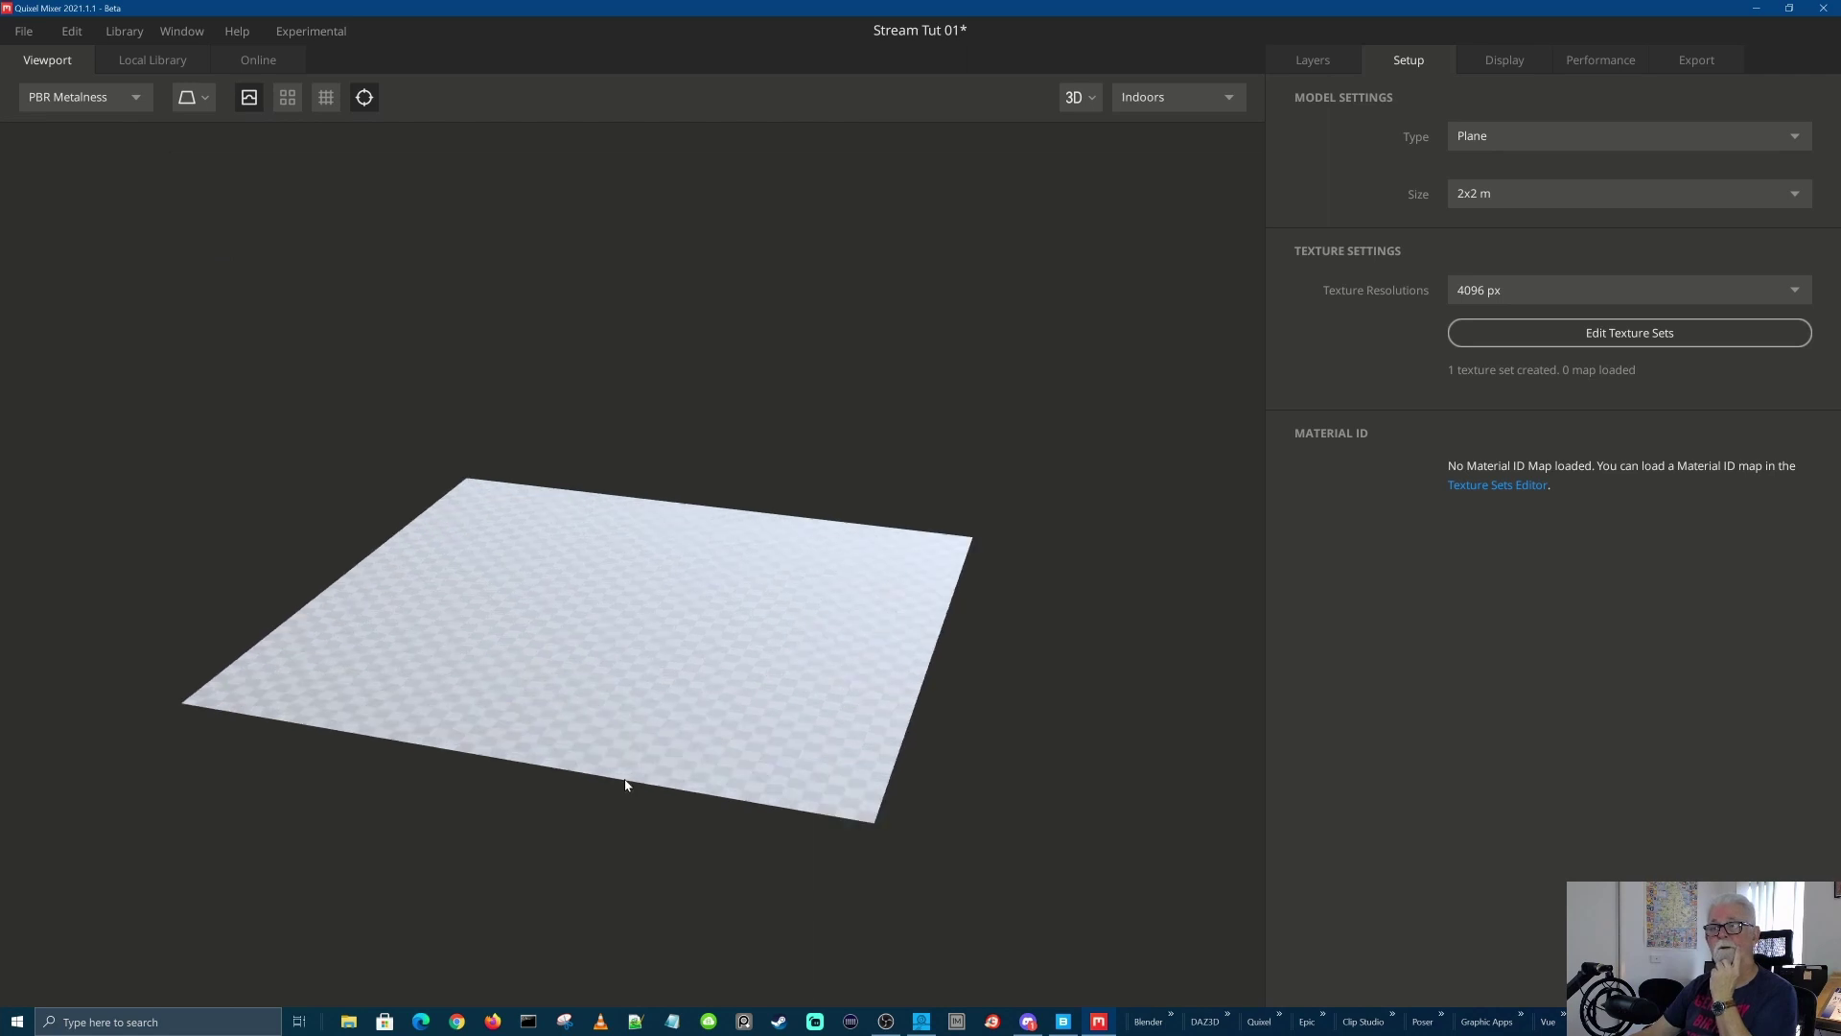
pyautogui.moveTo(653, 658); pyautogui.dragTo(712, 649)
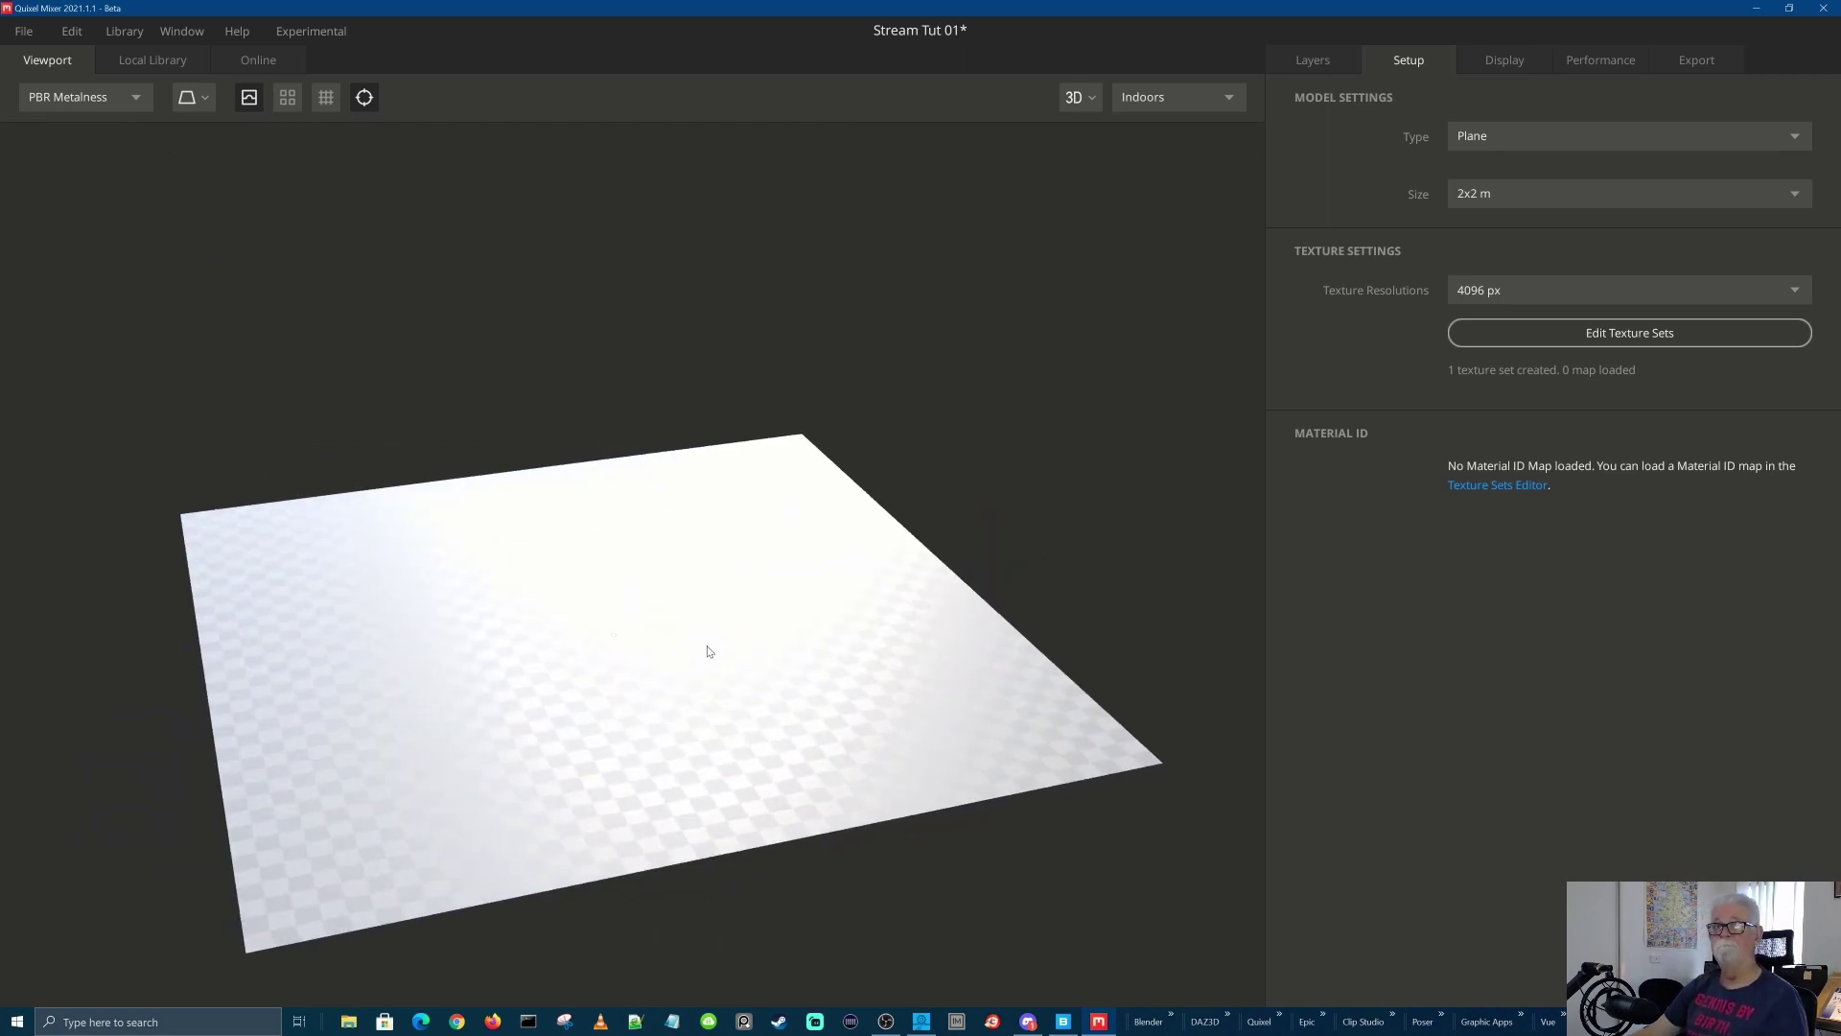
# Check the preview shape and tiling options and turn on the grid in the viewport
pyautogui.click(205, 101)
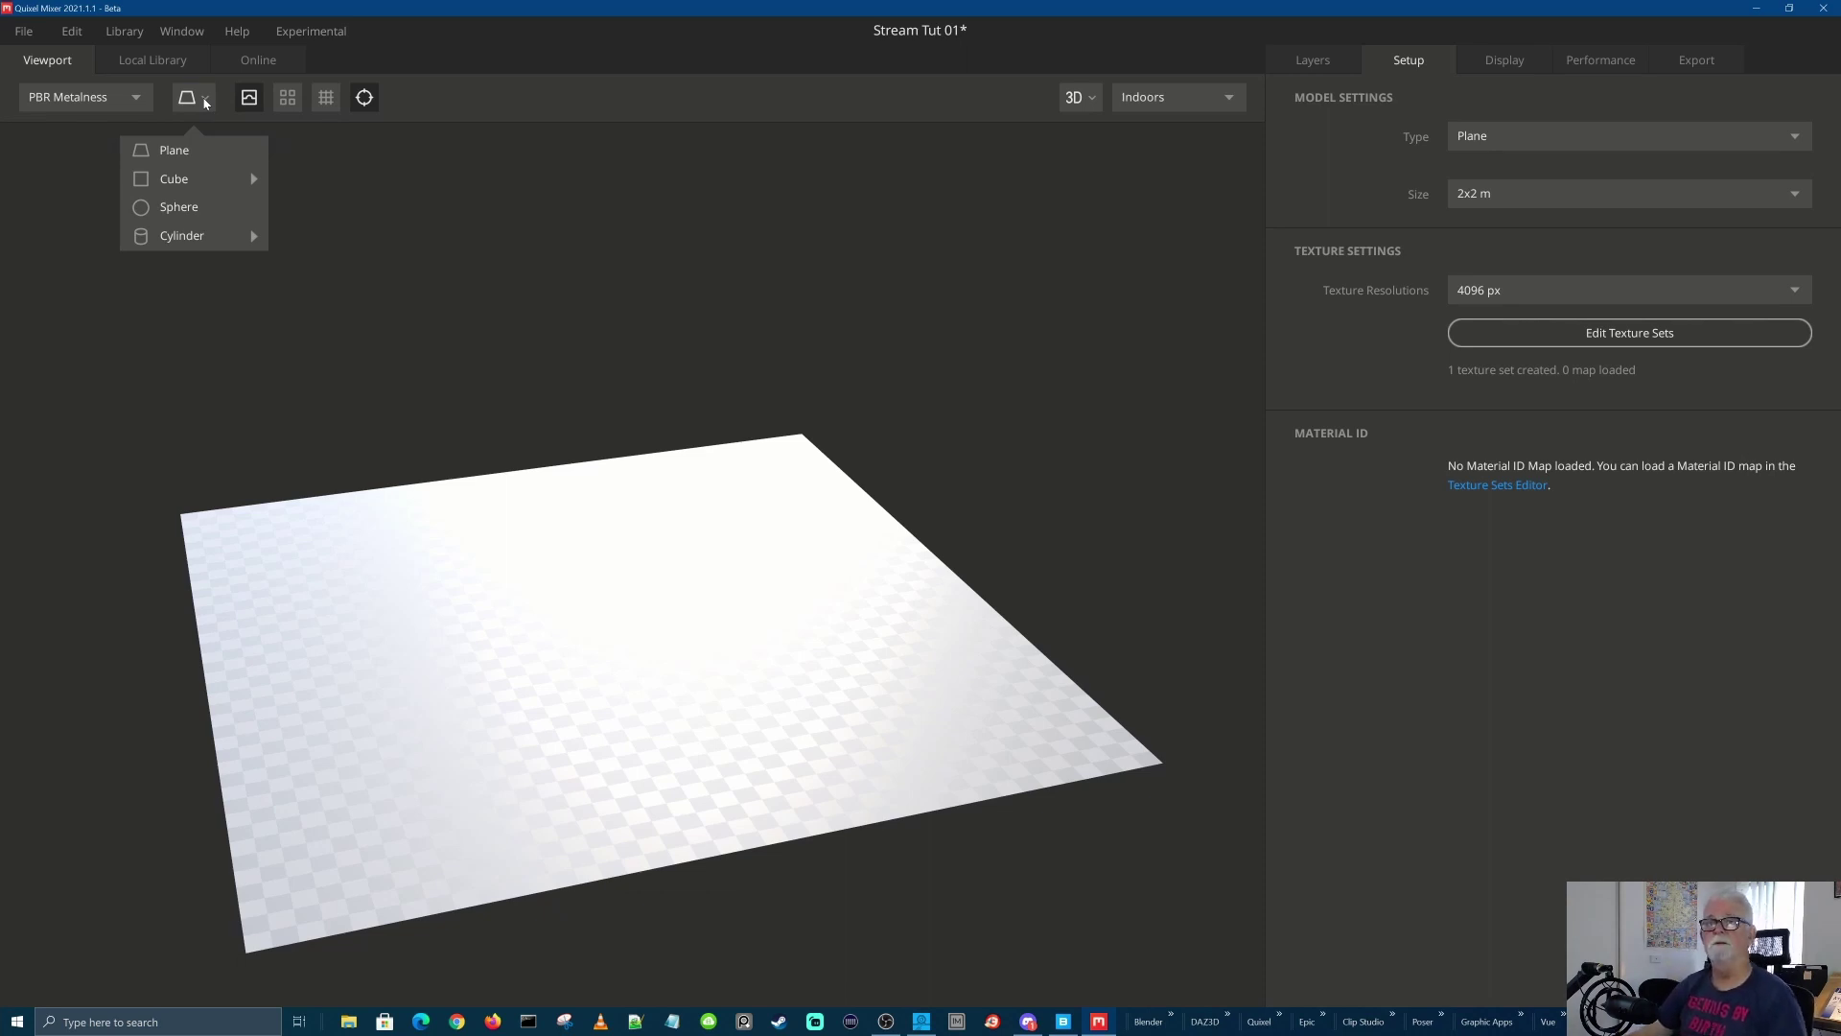
pyautogui.click(287, 115)
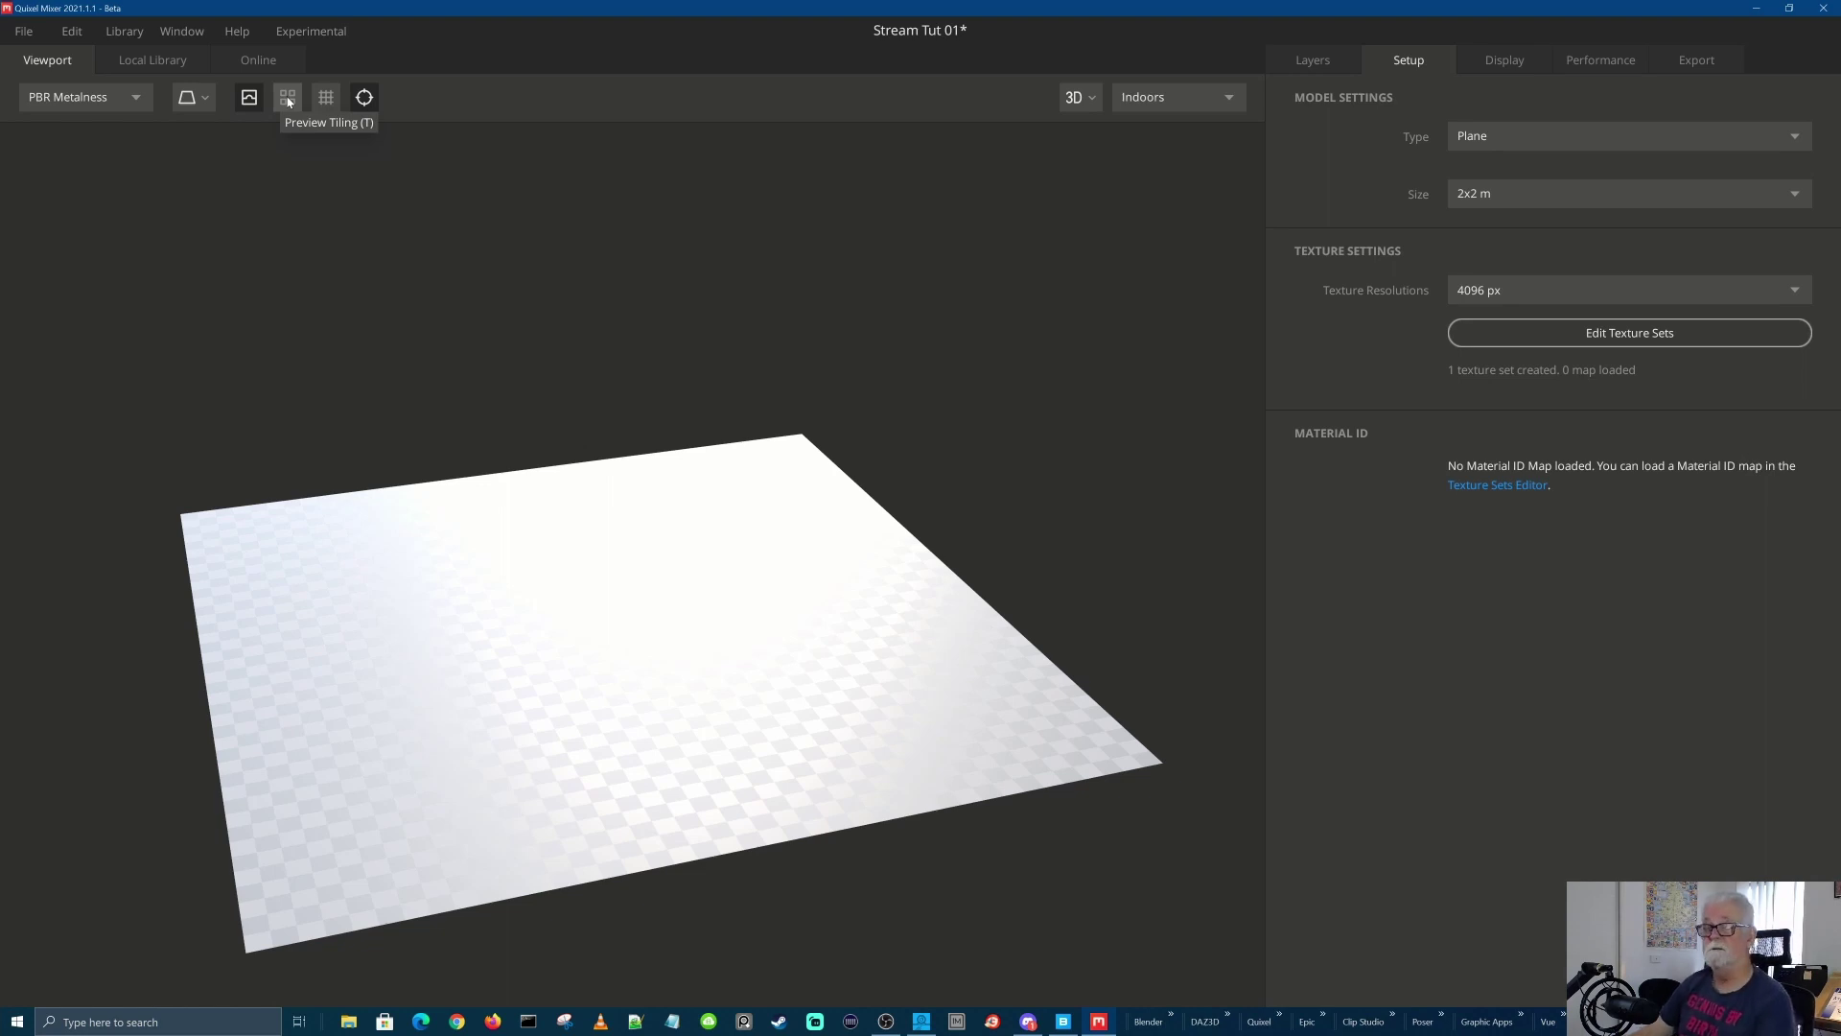
pyautogui.click(326, 98)
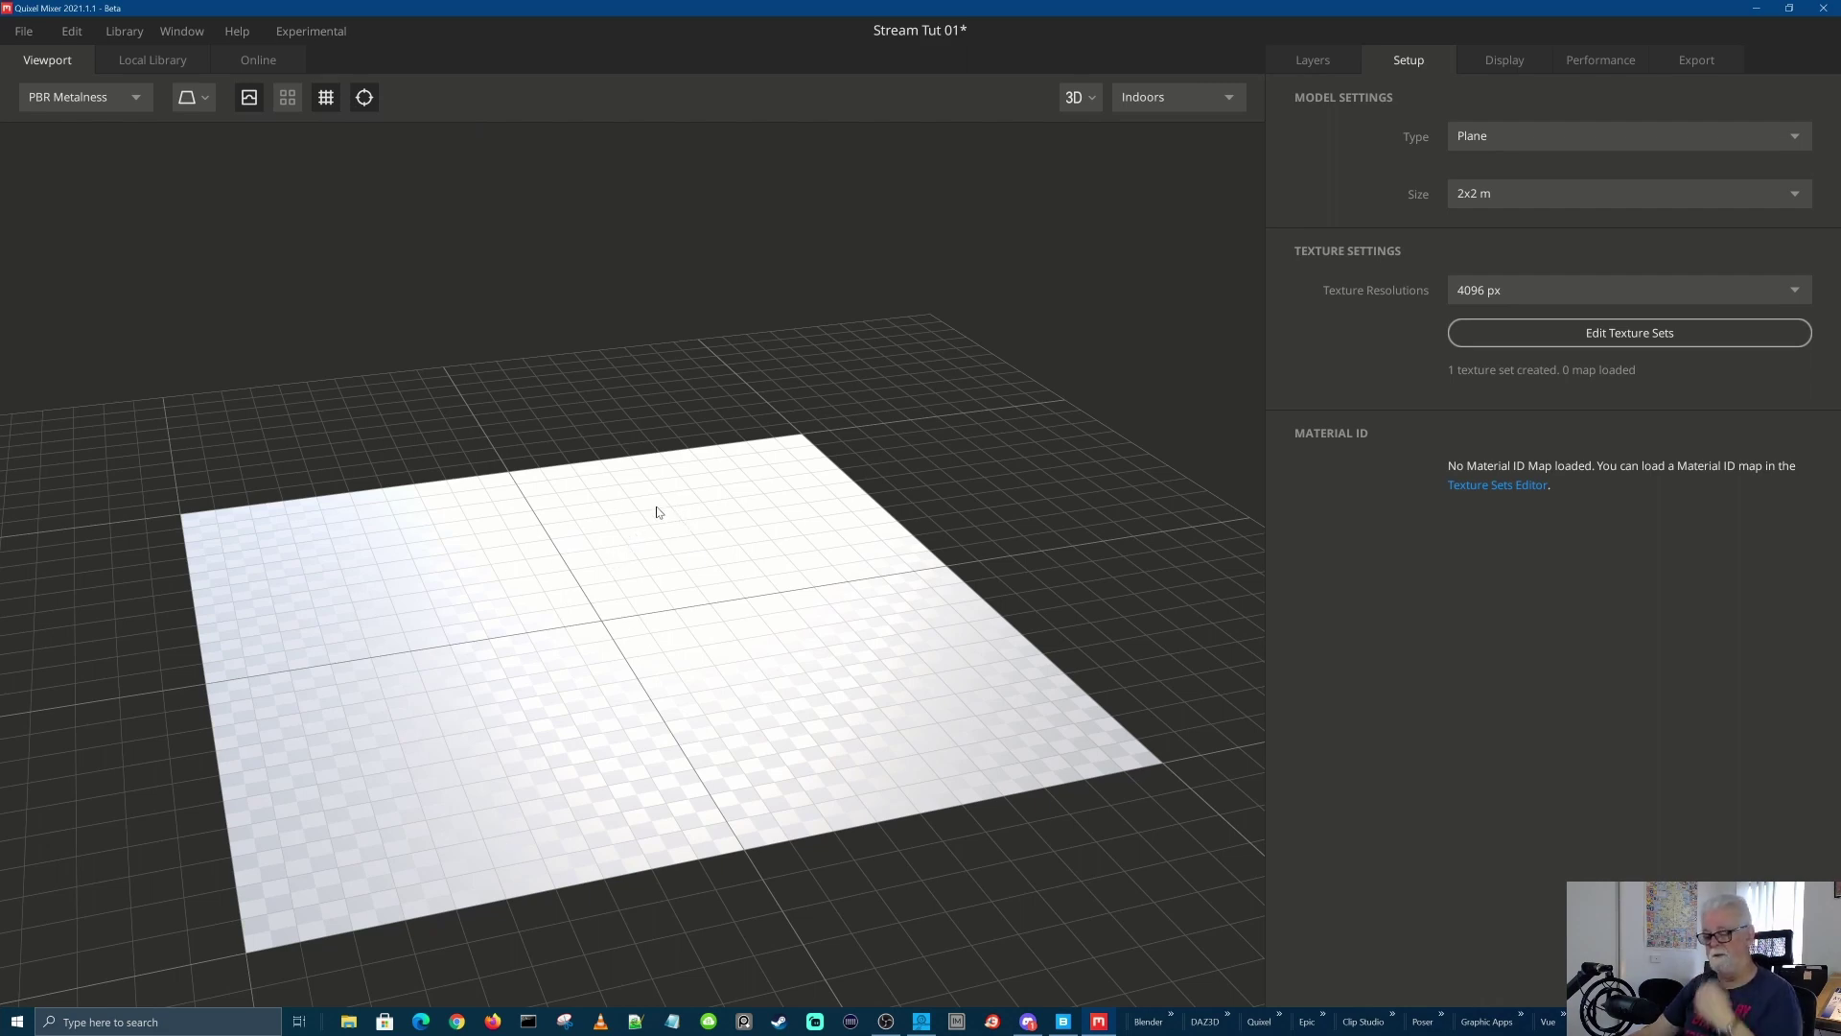
pyautogui.moveTo(752, 444); pyautogui.dragTo(734, 353)
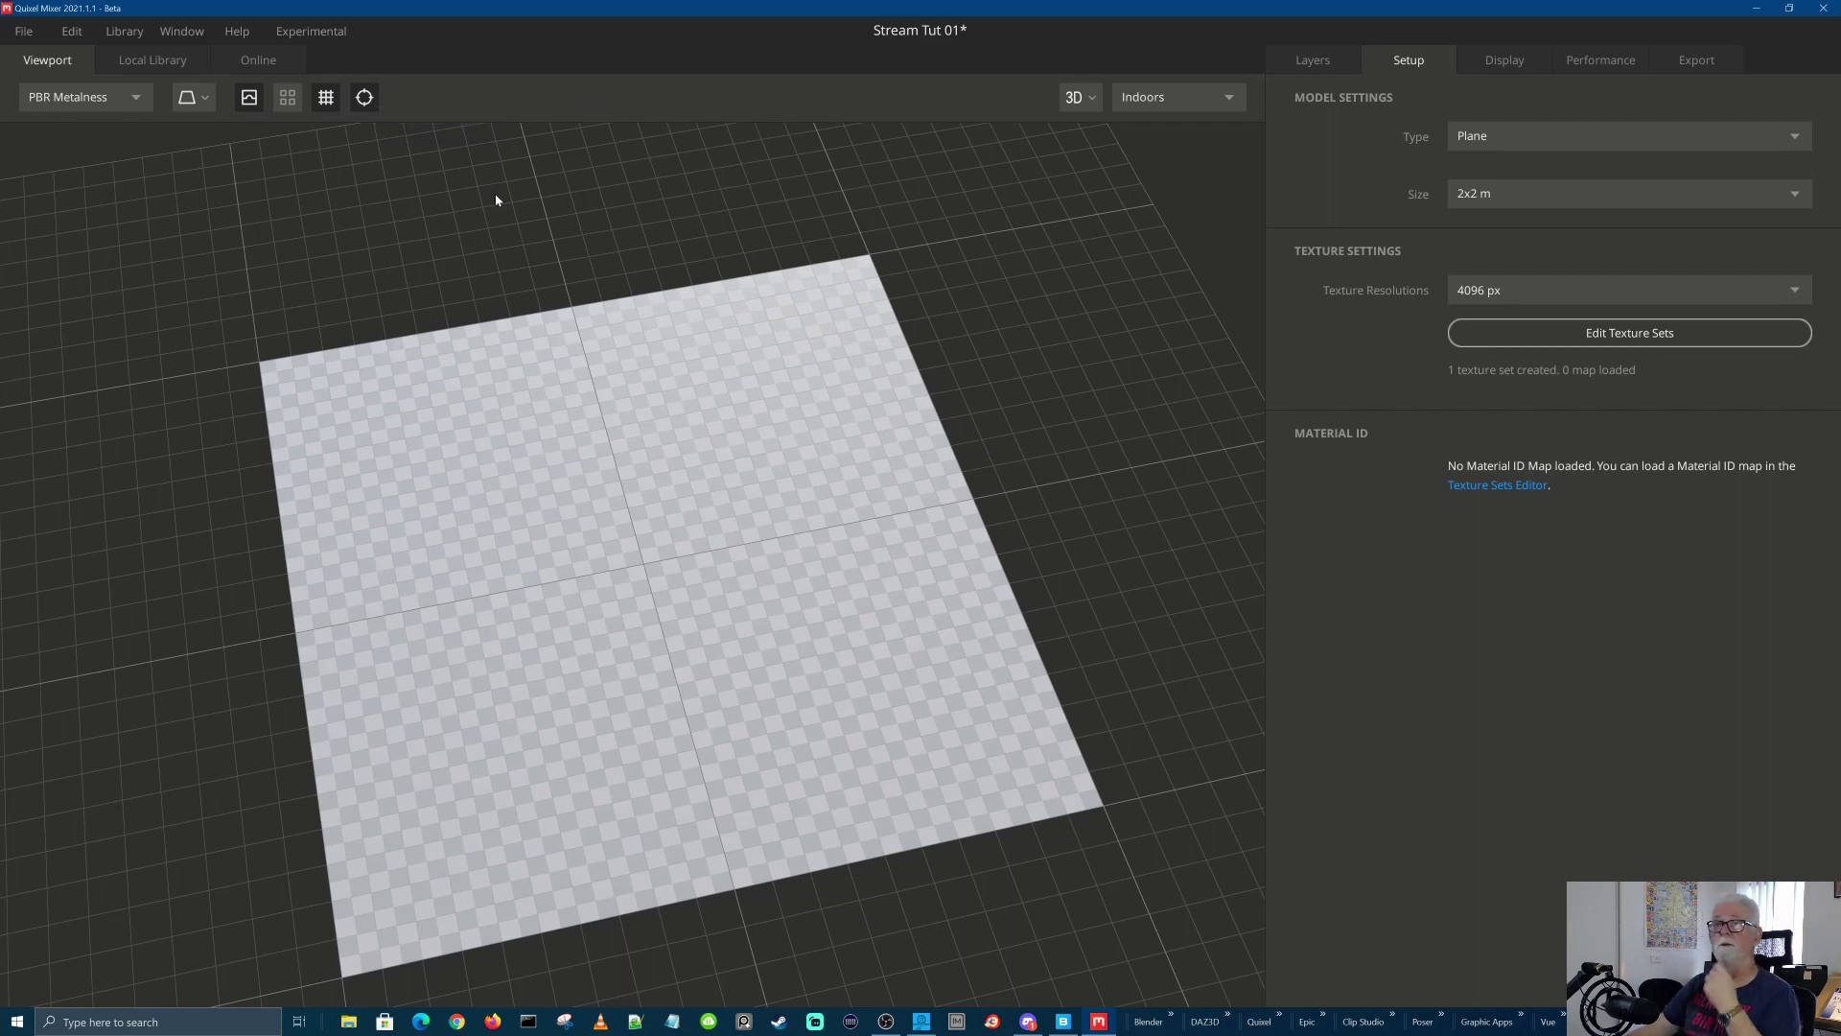
# View the plane in the 2D camera view at different zoom levels and return to the 3D view
pyautogui.click(1094, 104)
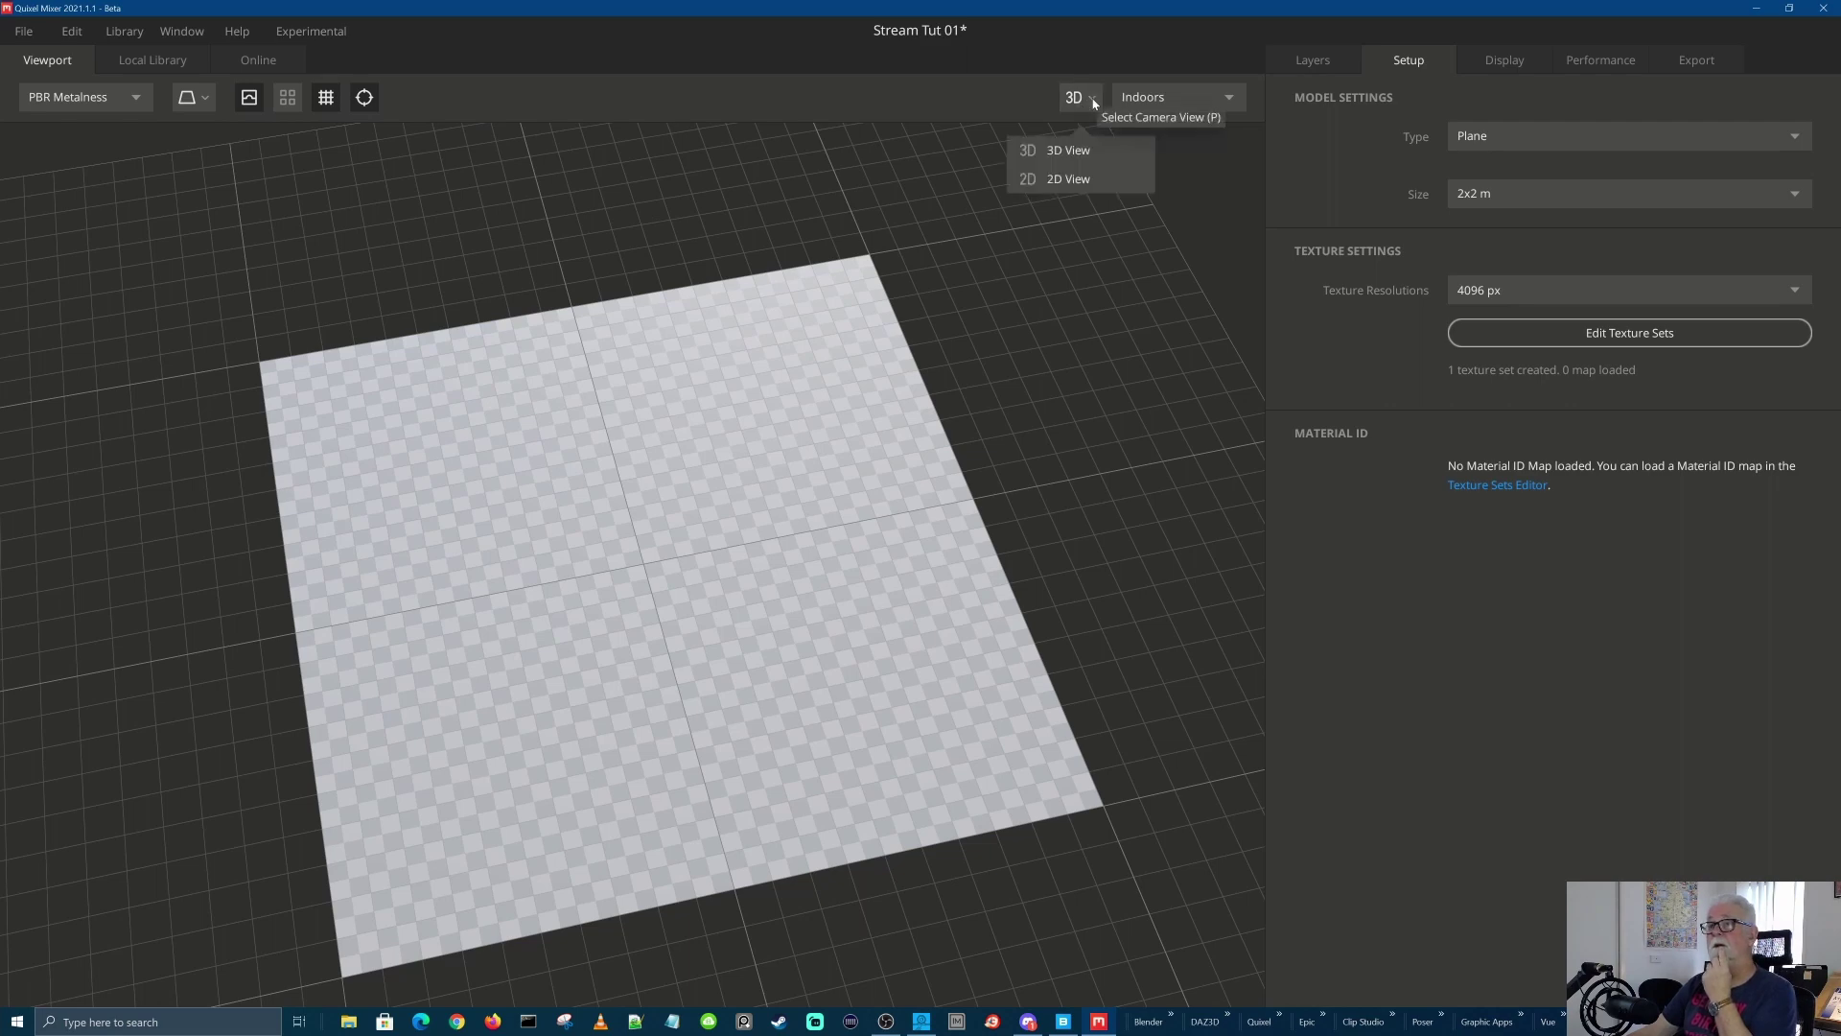
pyautogui.click(1075, 182)
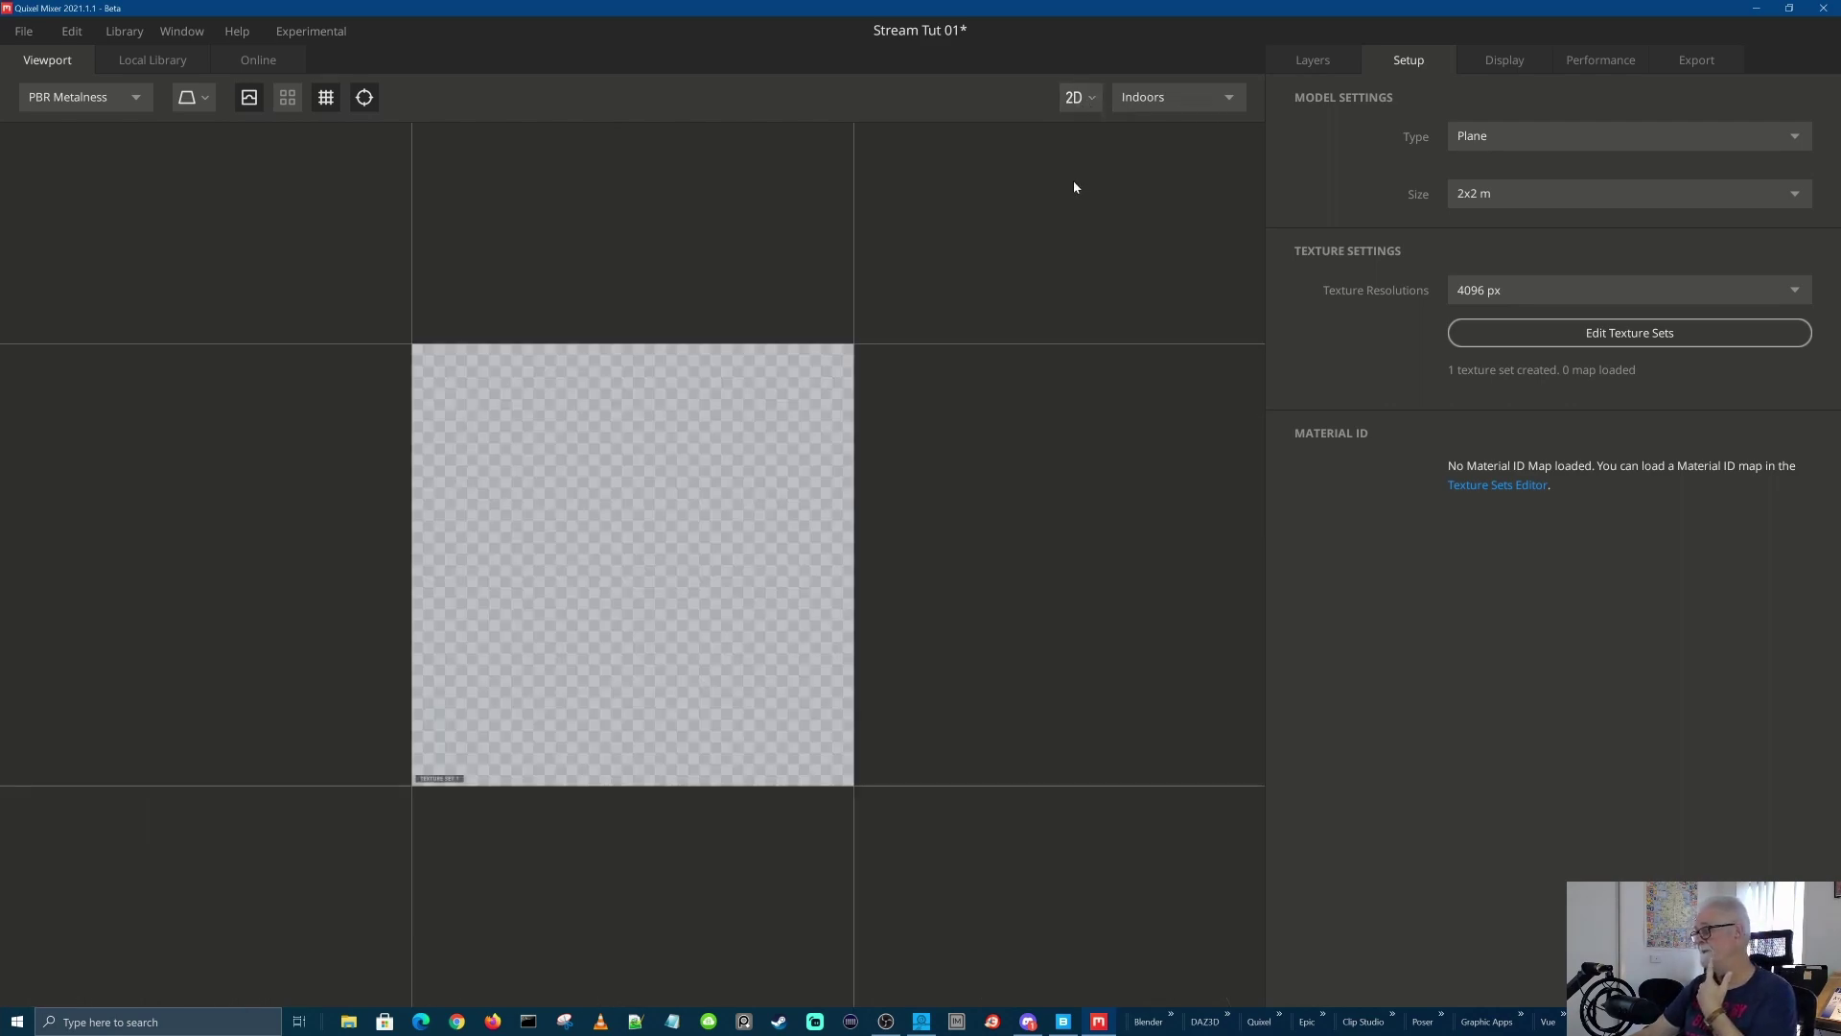
pyautogui.scroll(-3, 1050, 485)
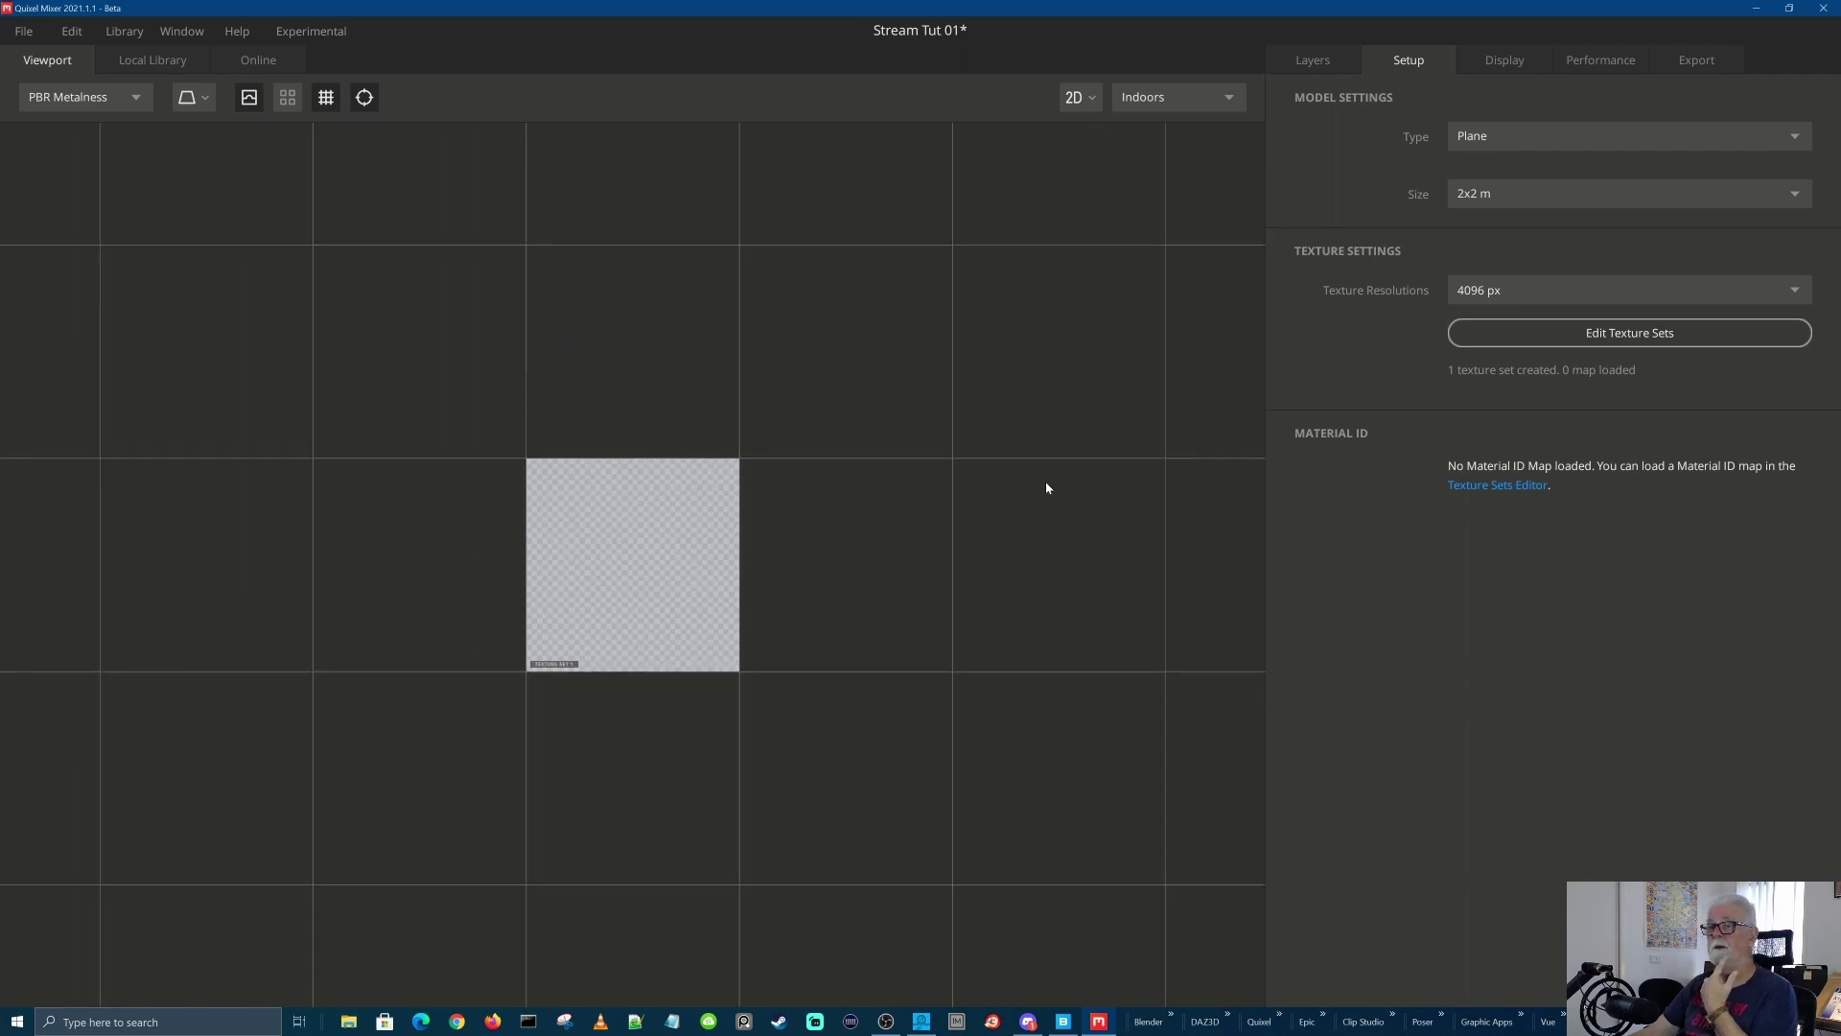
pyautogui.scroll(2, 1047, 488)
pyautogui.scroll(1, 1046, 488)
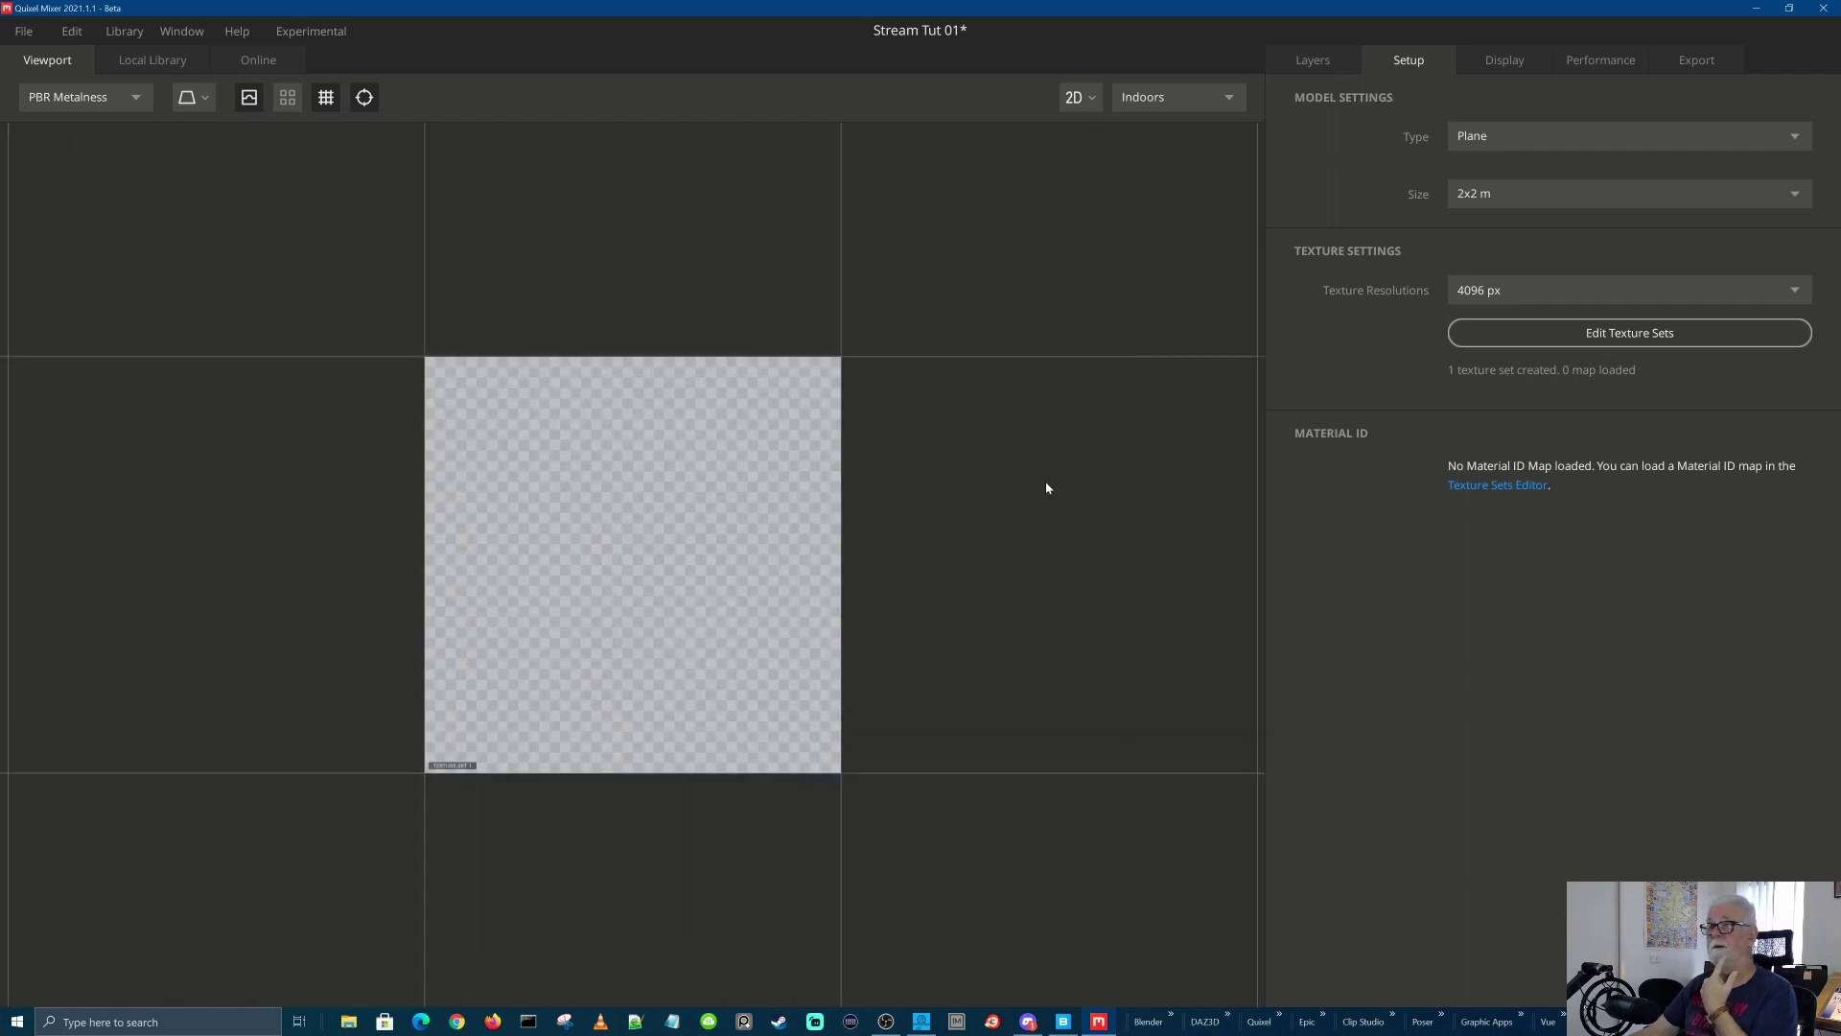
pyautogui.click(1079, 97)
pyautogui.click(1066, 149)
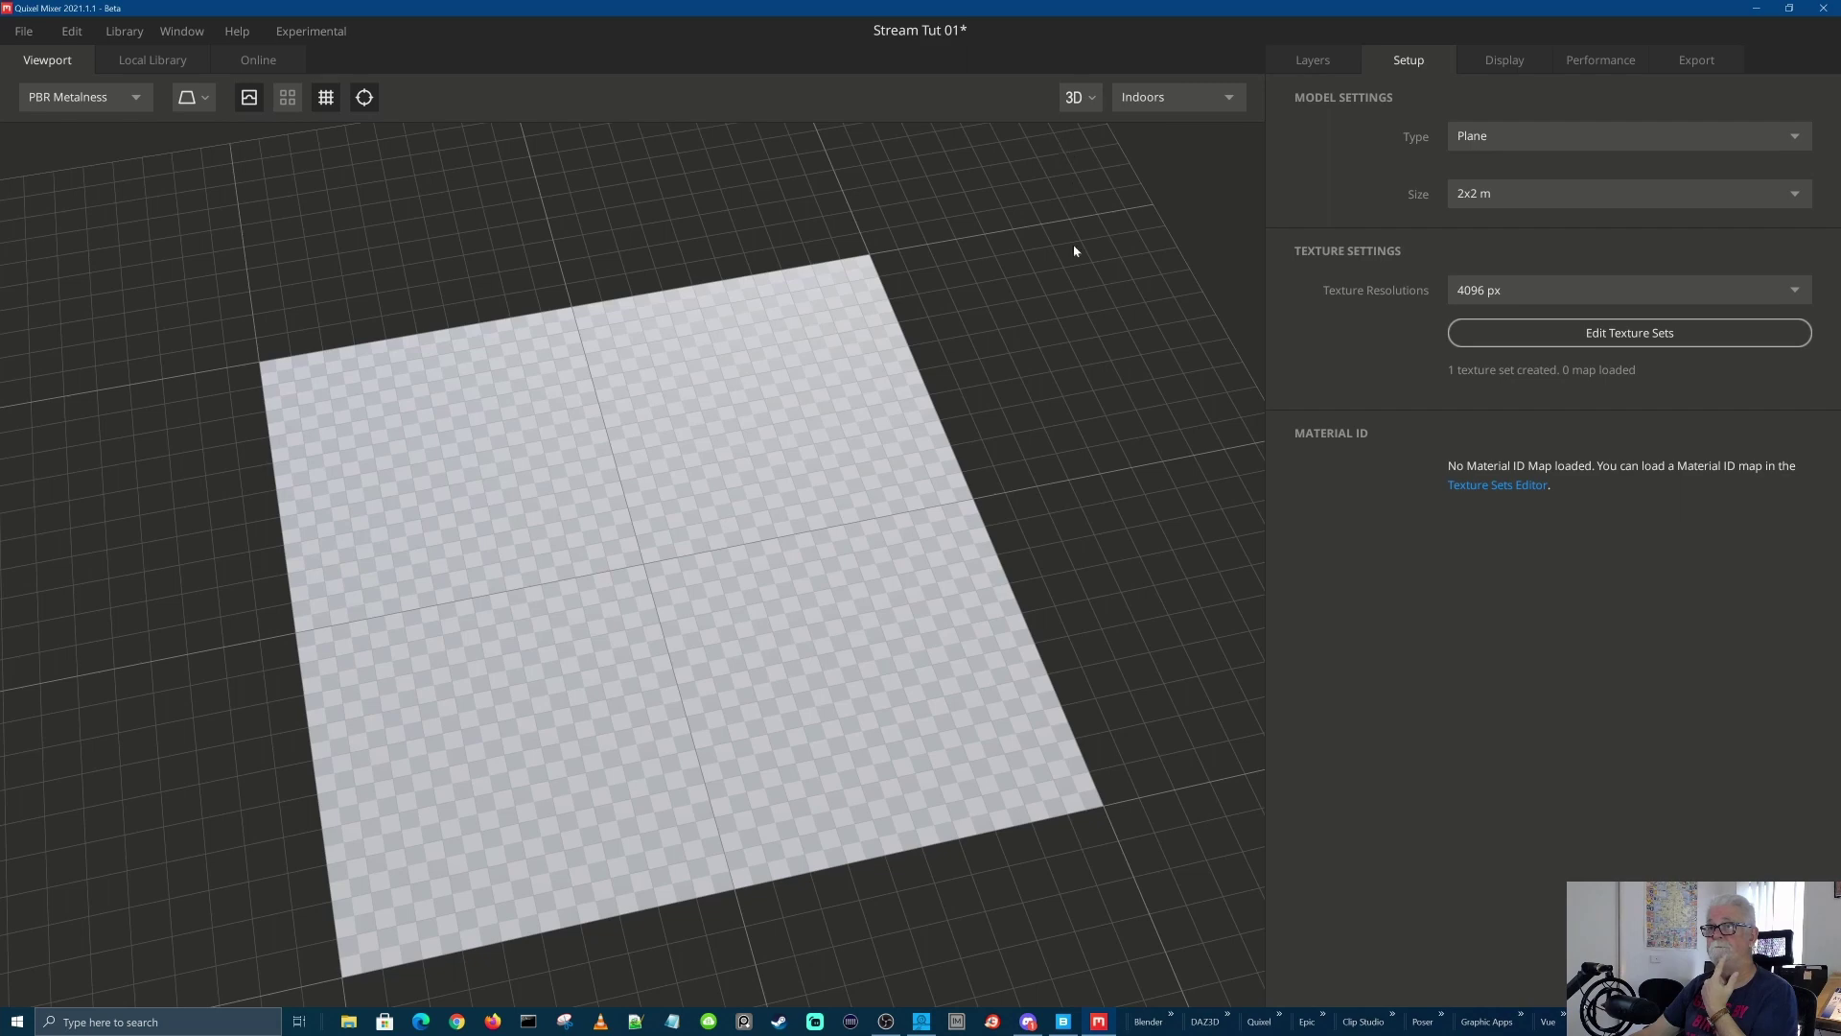
# Preview the plane under Pisa, Flourescent, Studio, Streetlights, Overcast and Desert Road lighting, ending back on Indoors
pyautogui.click(1228, 100)
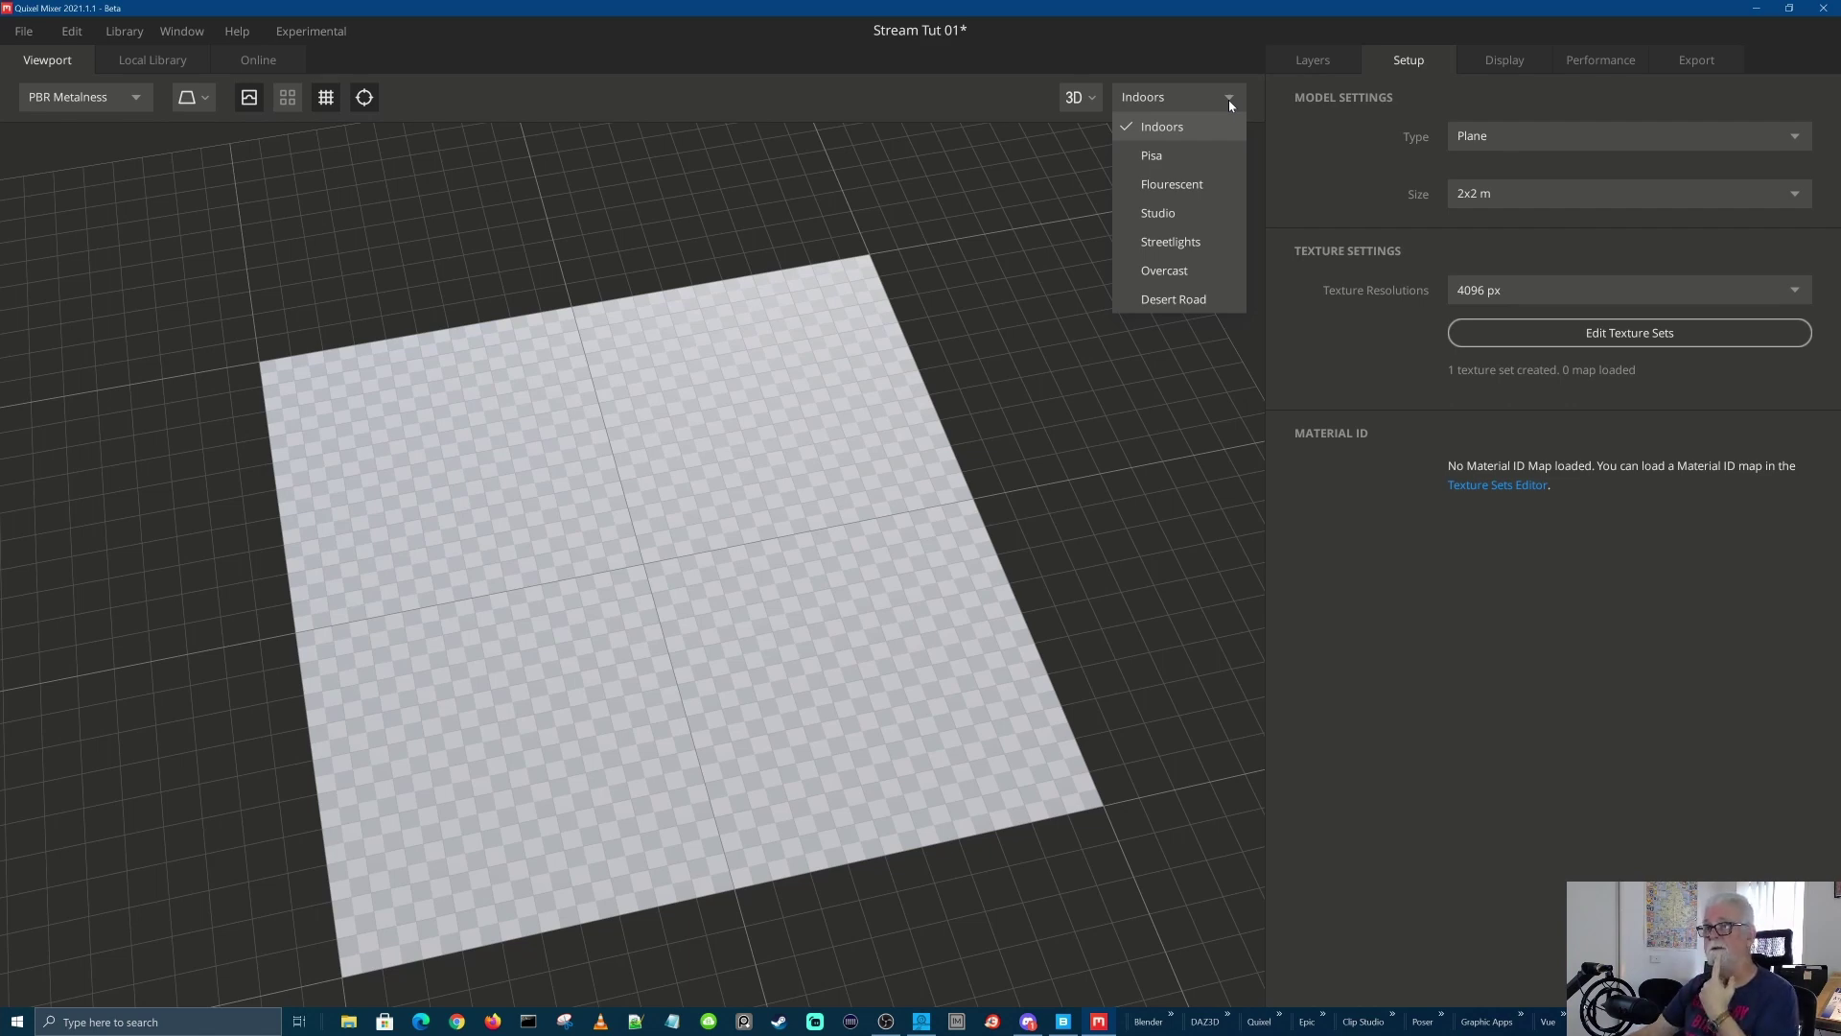
pyautogui.click(1157, 157)
pyautogui.click(1189, 99)
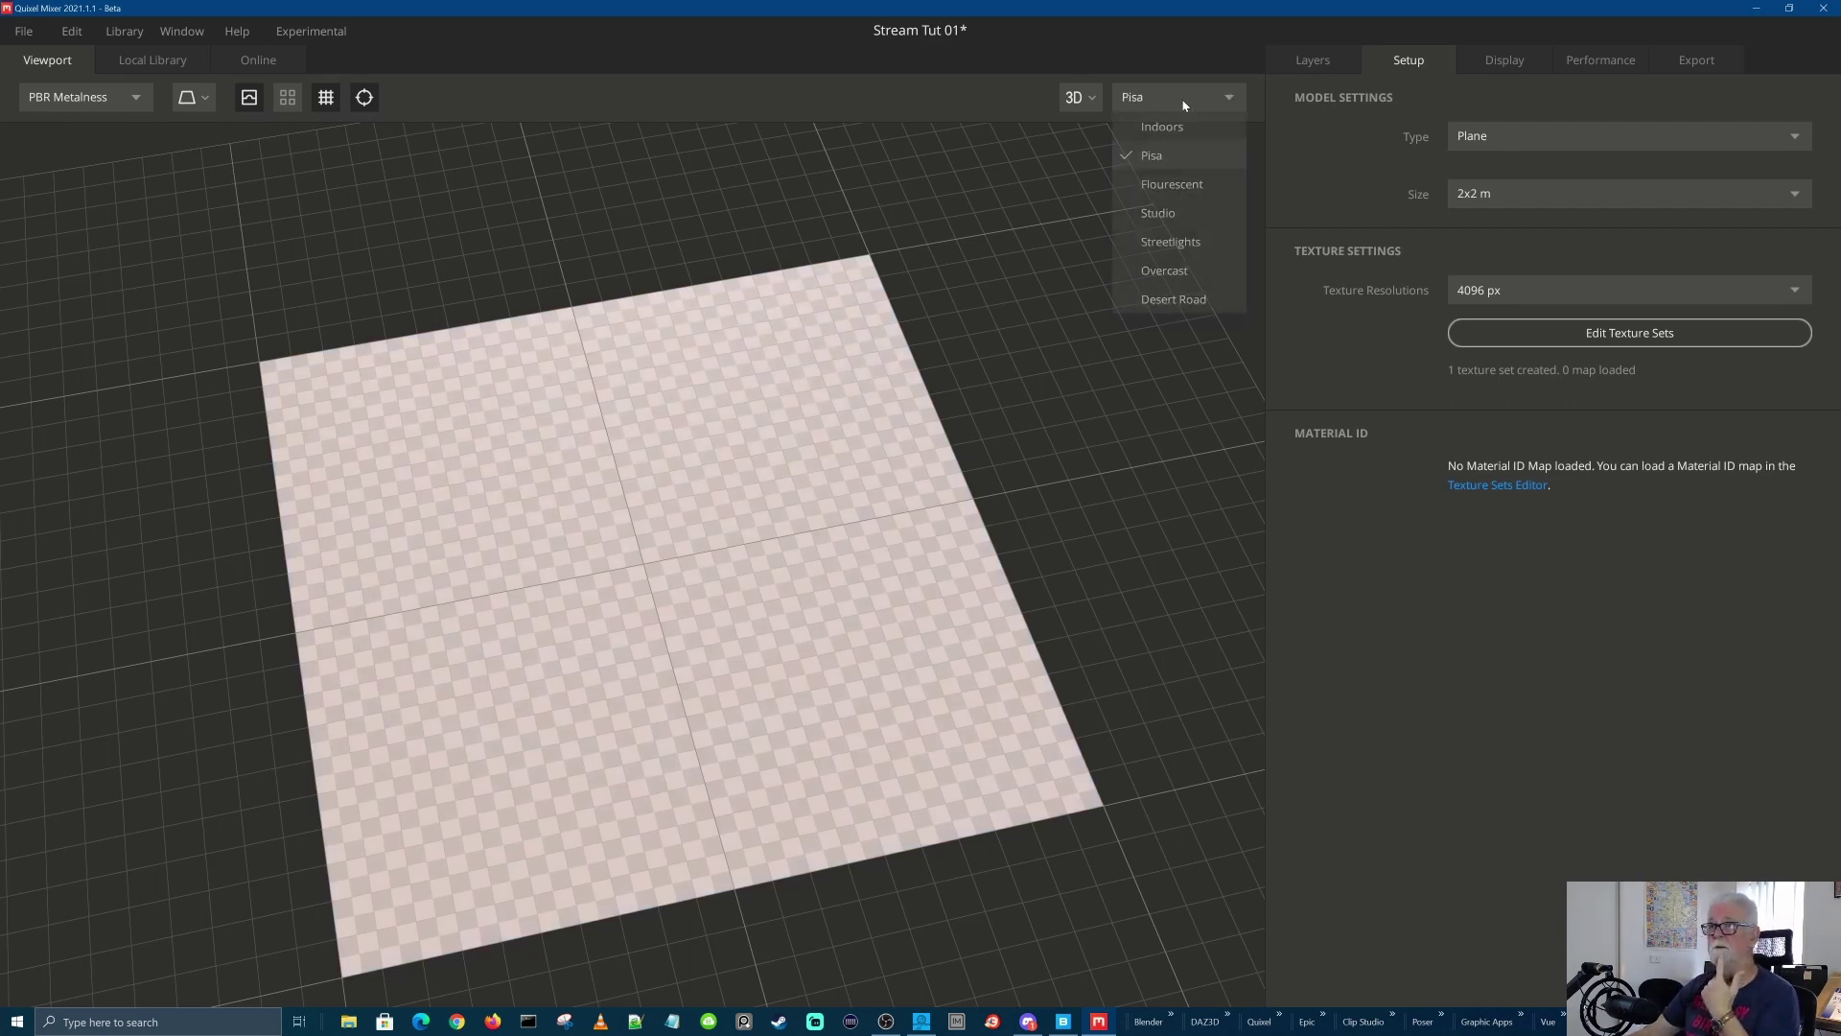
pyautogui.click(1187, 182)
pyautogui.click(1166, 94)
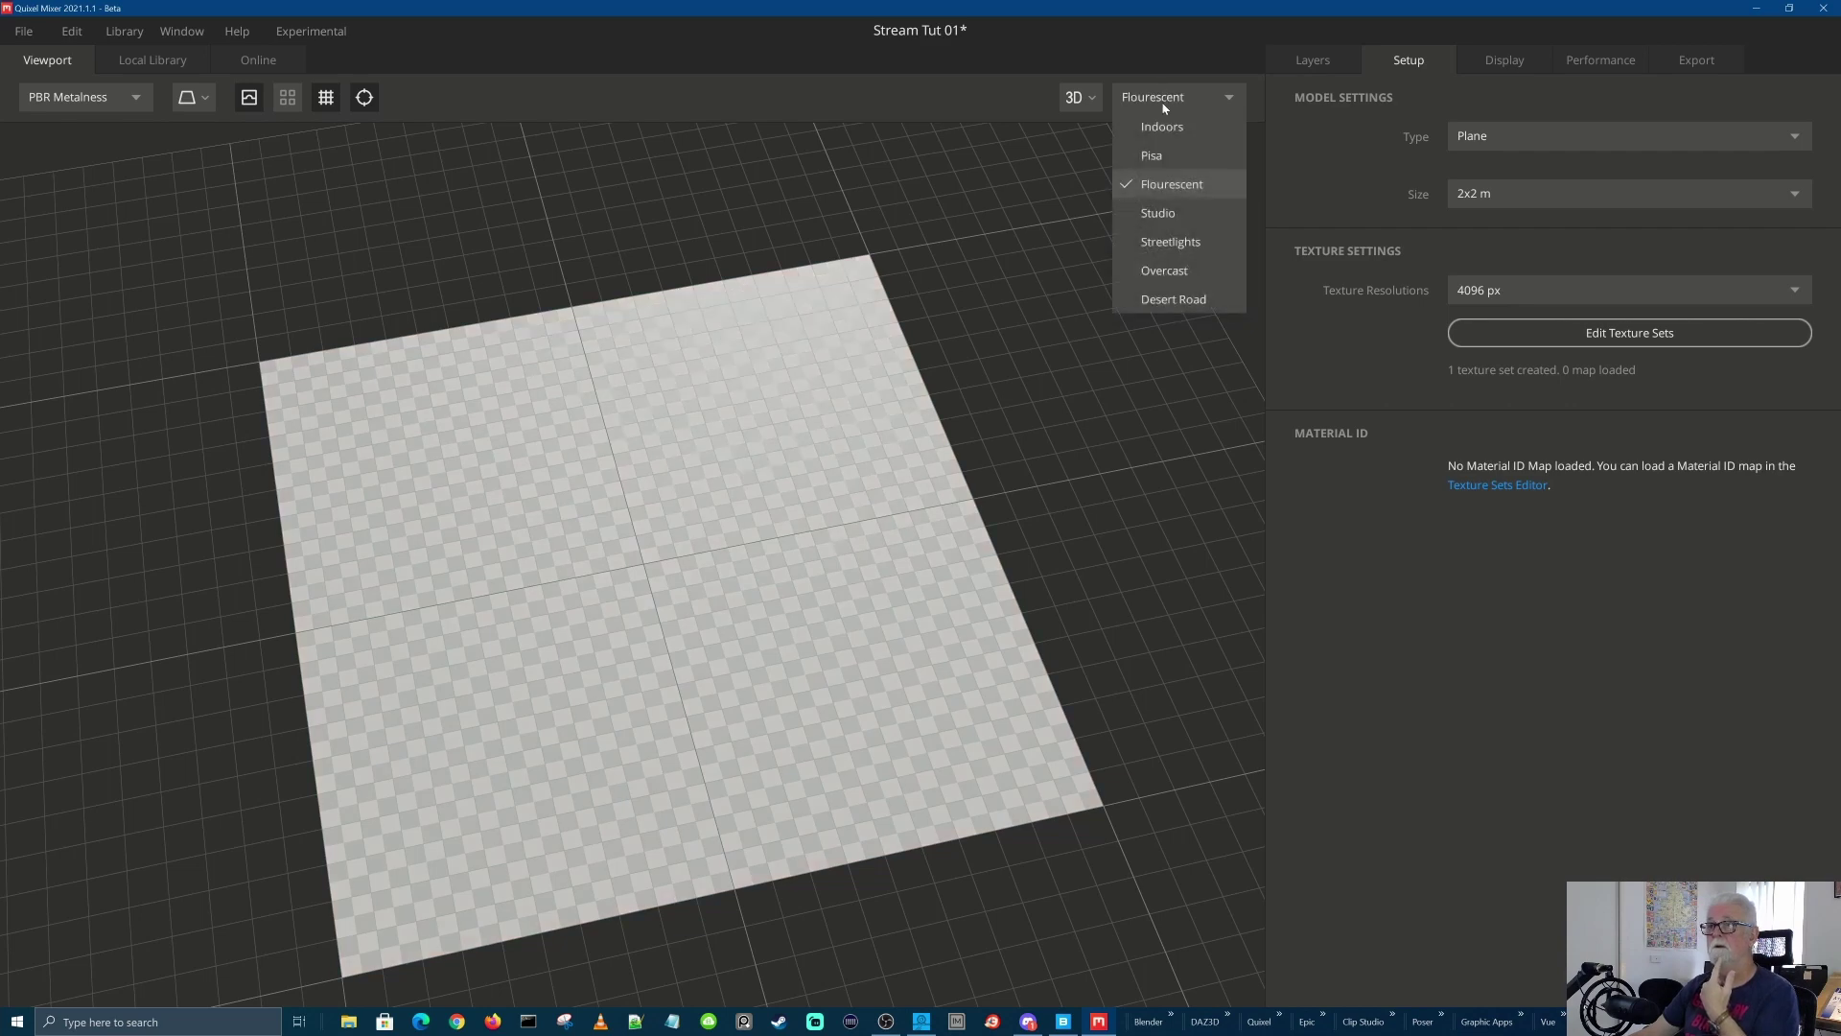
pyautogui.click(1157, 215)
pyautogui.click(1148, 102)
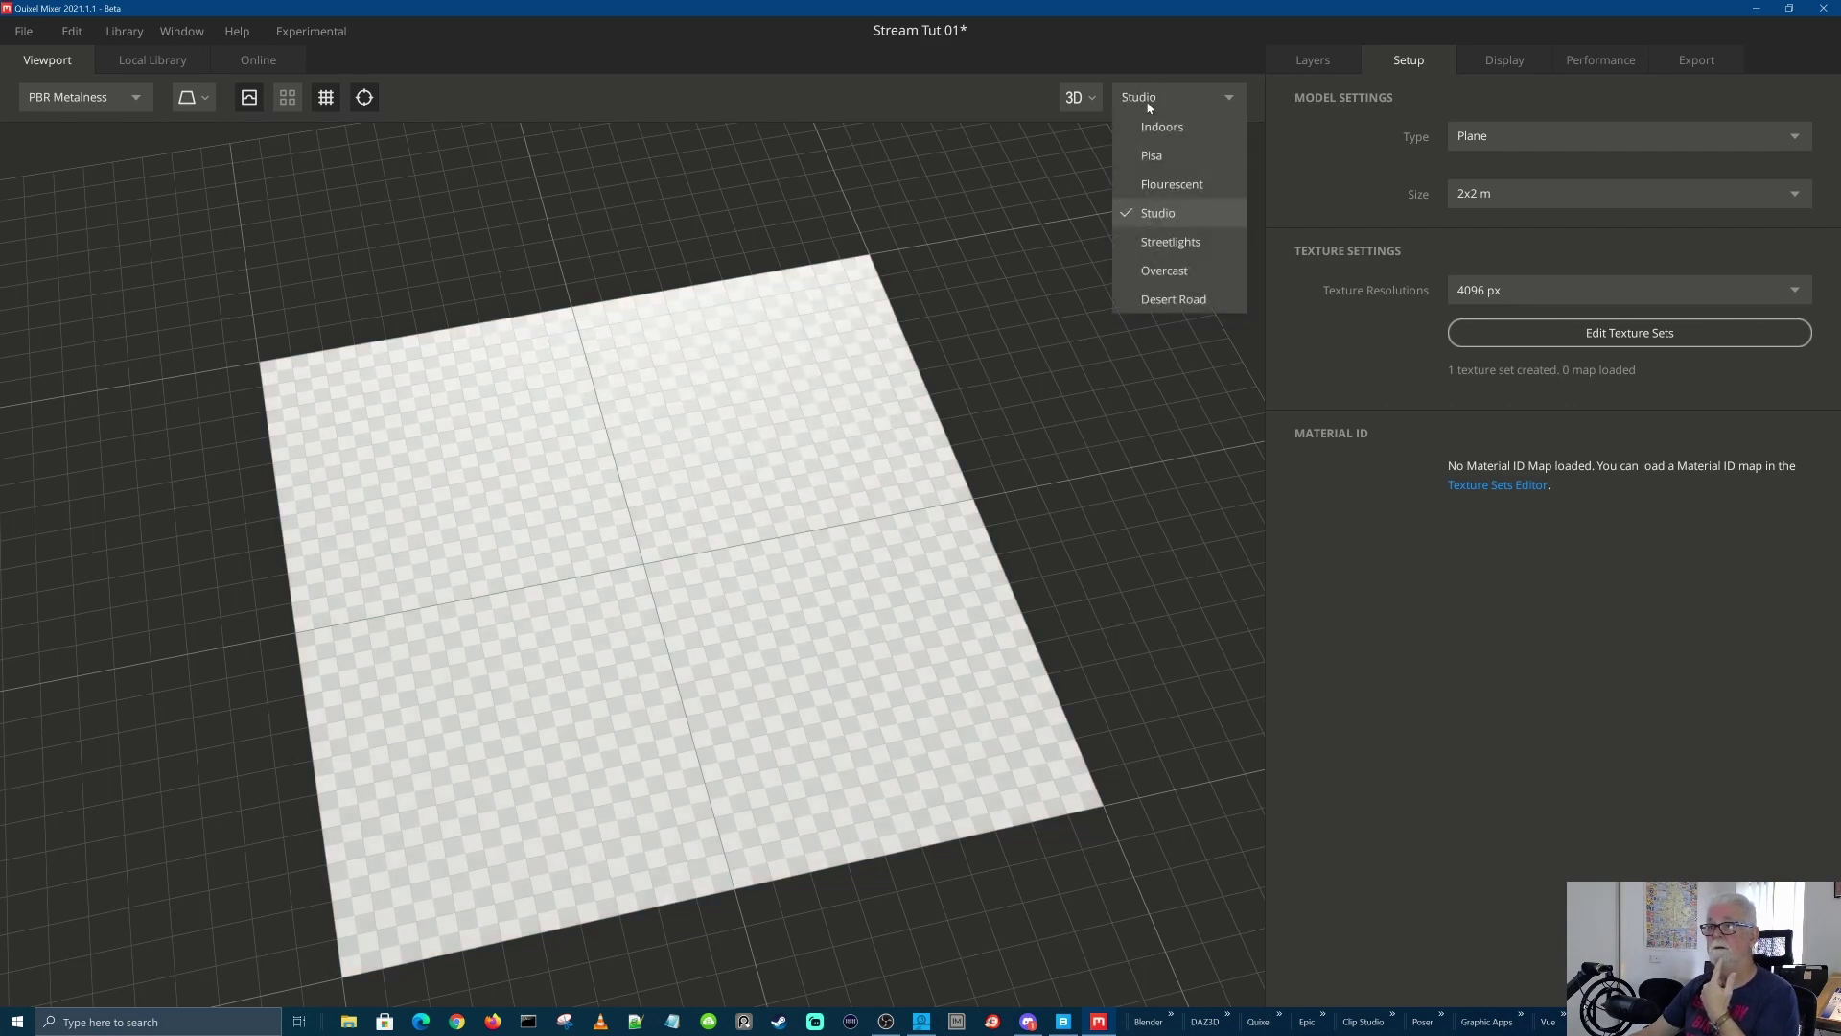
pyautogui.click(1176, 242)
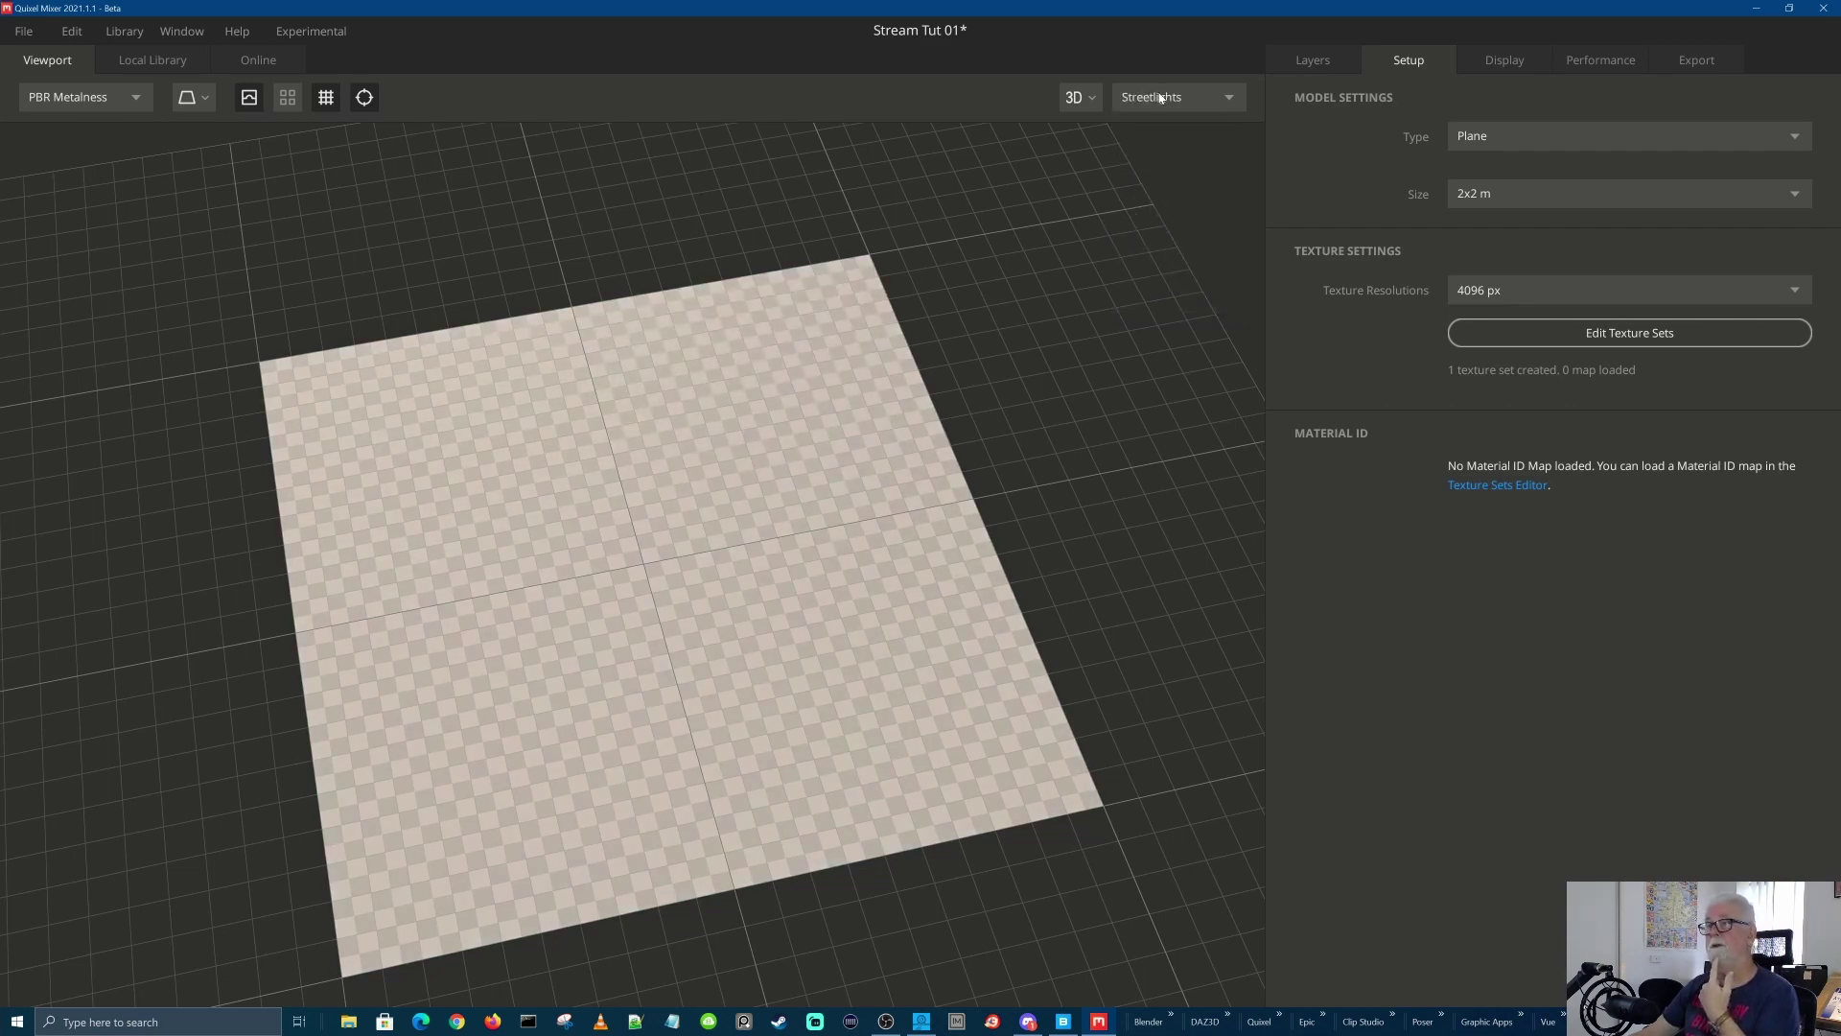
pyautogui.click(1160, 98)
pyautogui.click(1162, 272)
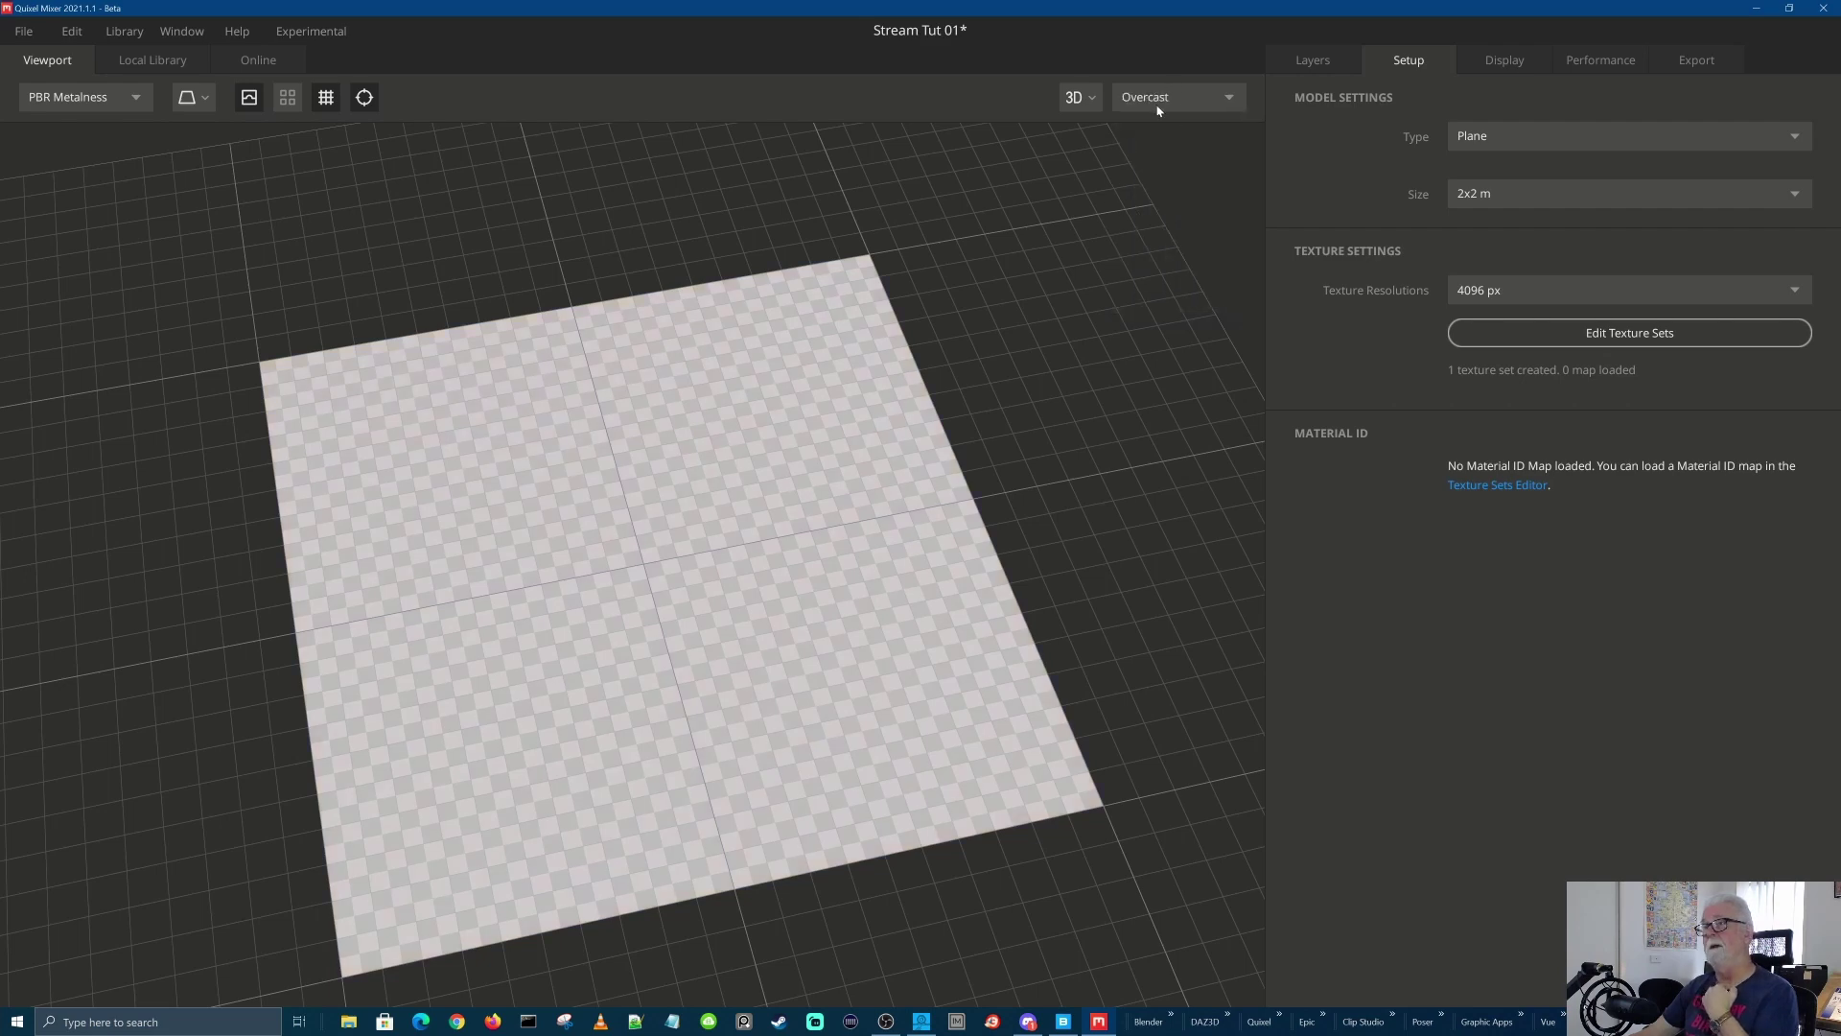
pyautogui.click(1157, 103)
pyautogui.click(1178, 300)
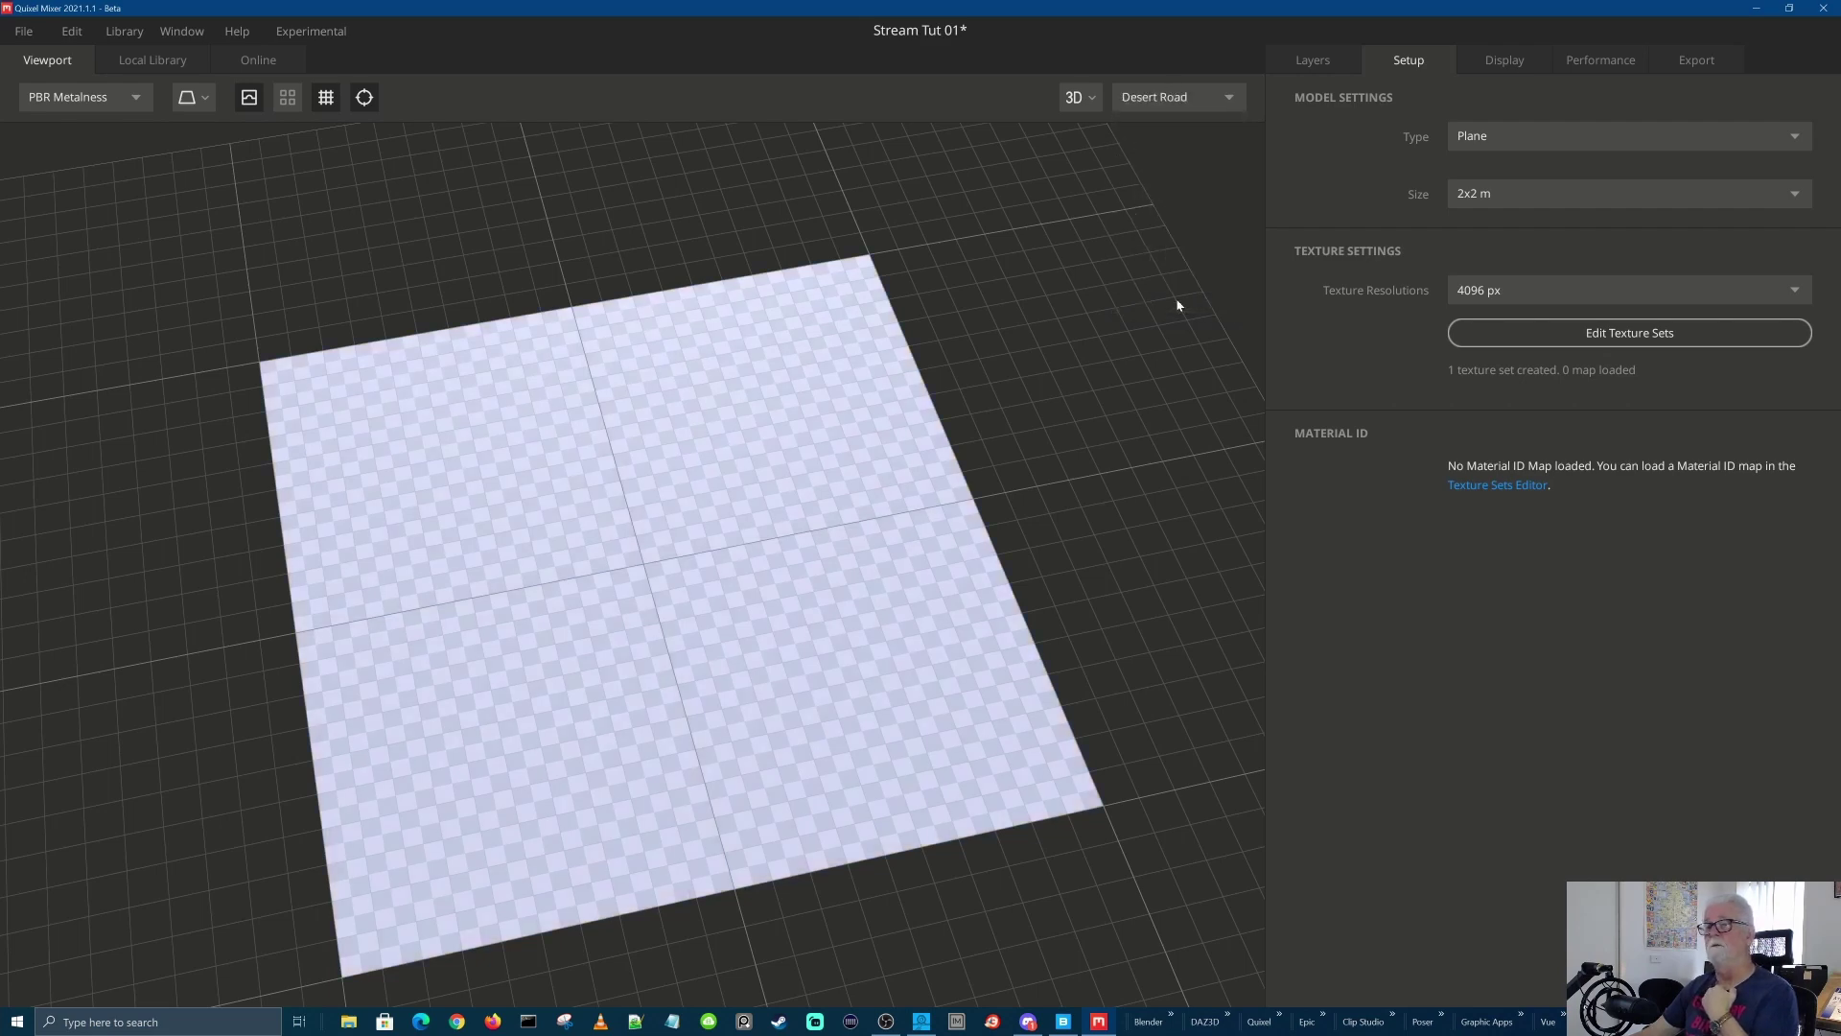
pyautogui.click(1187, 101)
pyautogui.click(1174, 128)
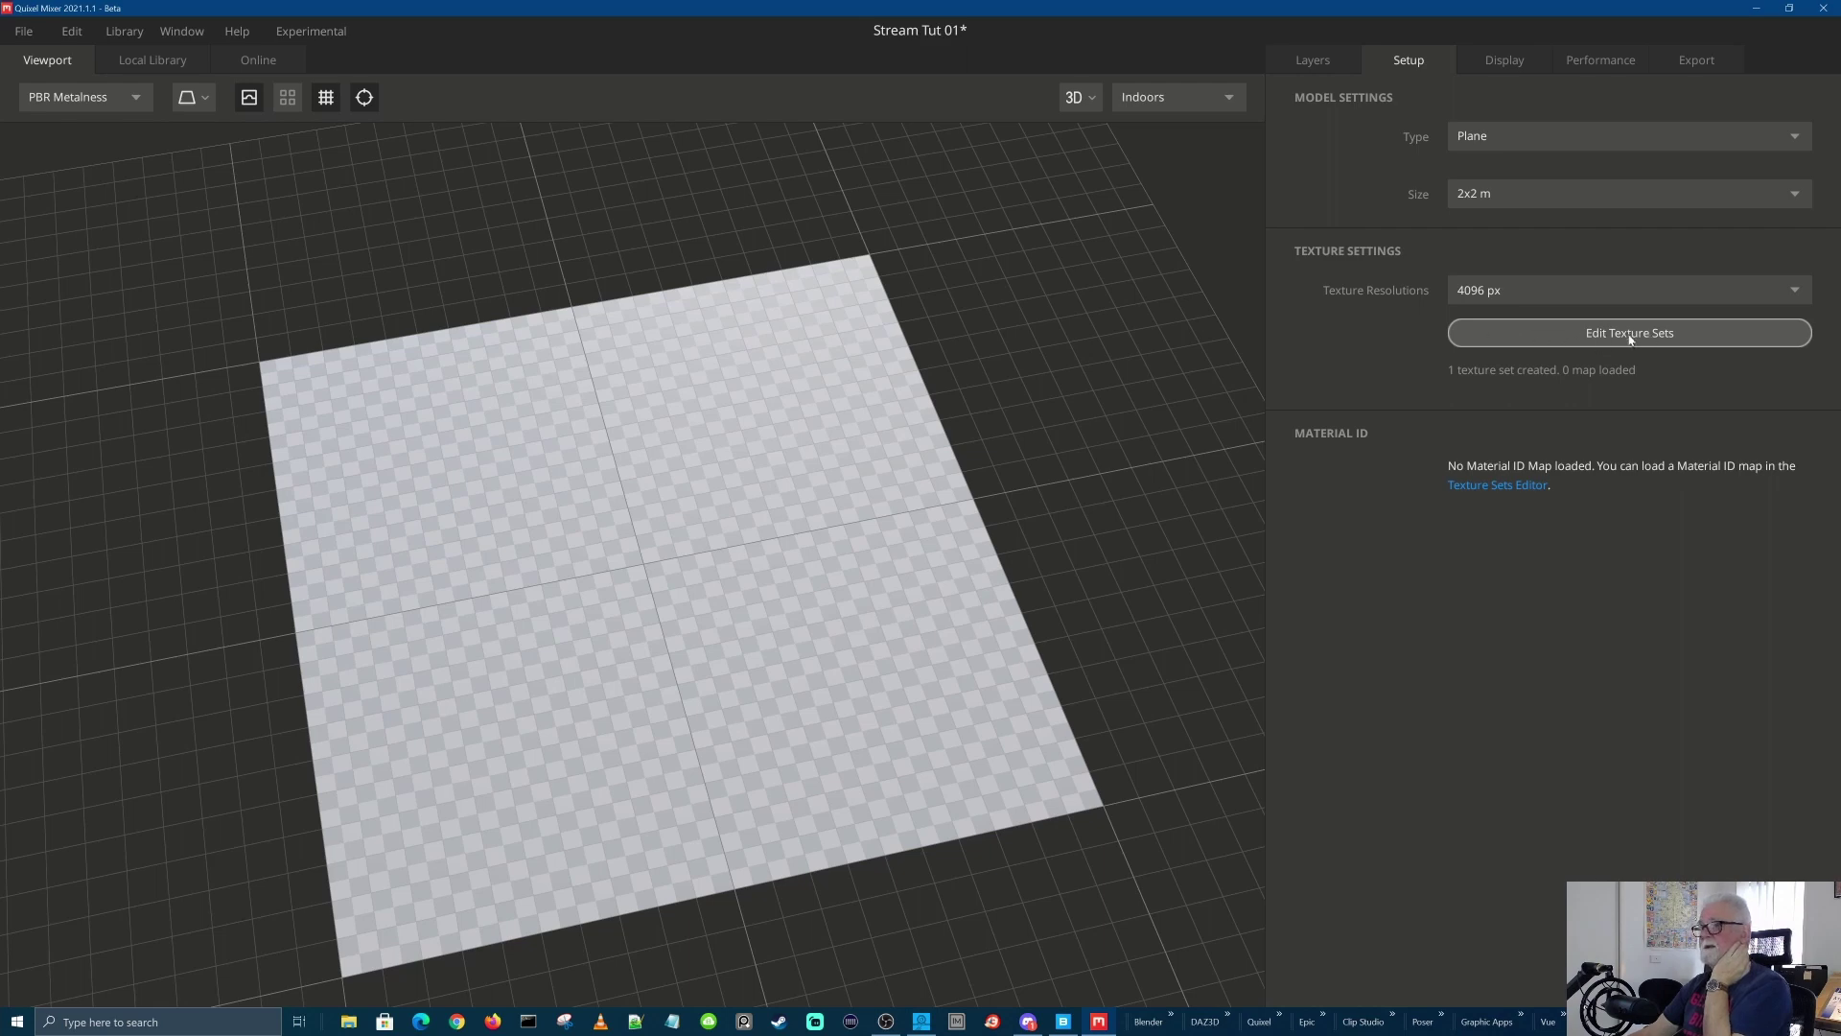
# Review the available texture resolutions and the base map import options for Texture Set 1 in the Texture Sets Editor
pyautogui.click(1568, 291)
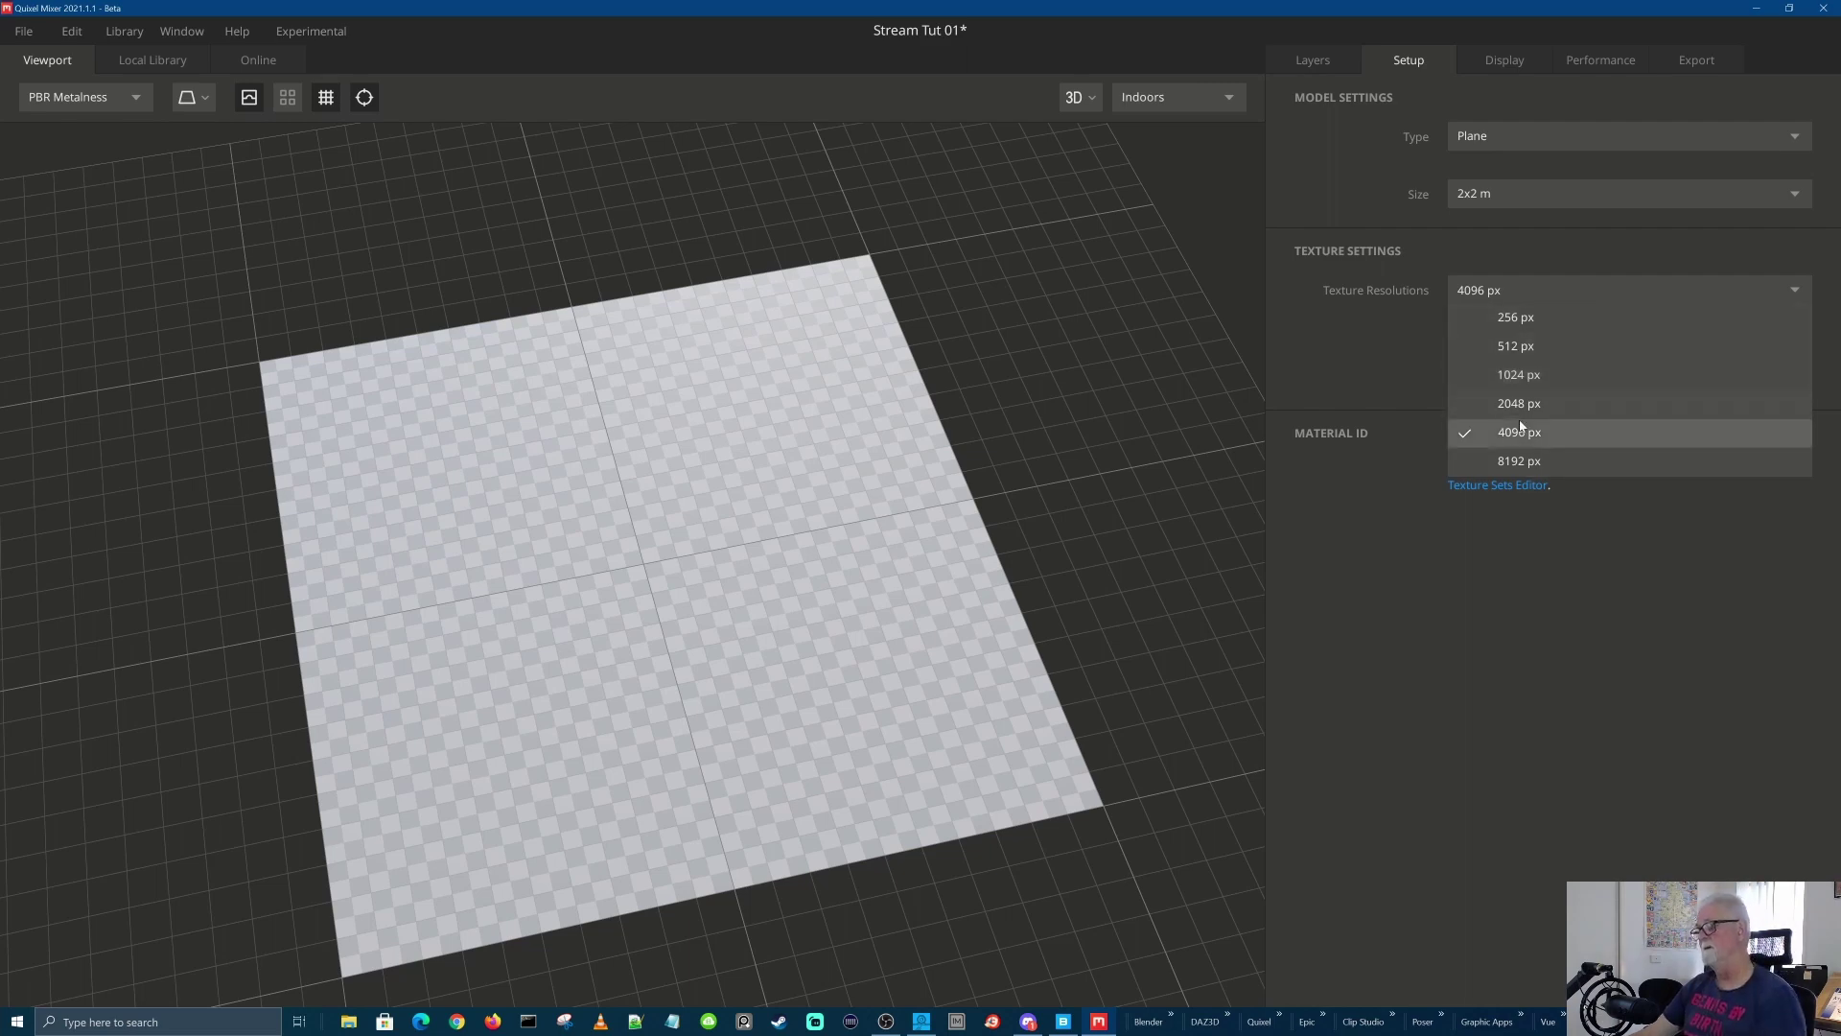
pyautogui.click(1435, 620)
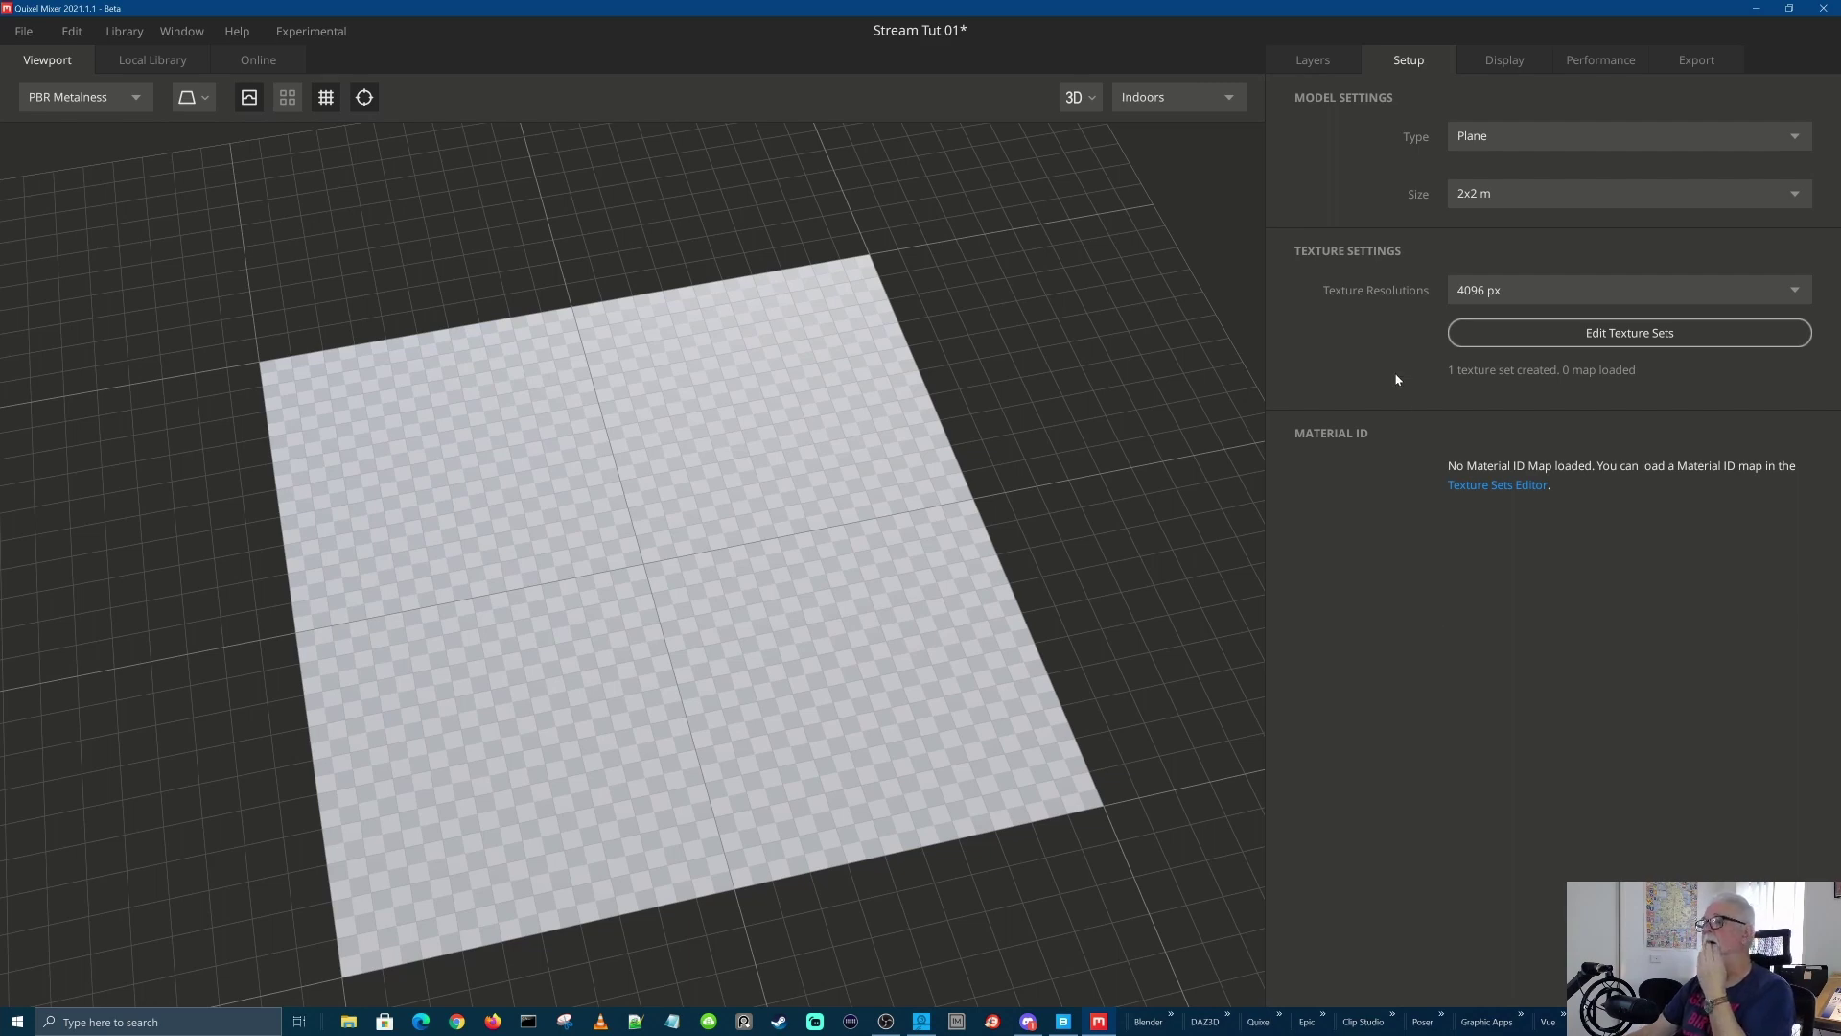
pyautogui.click(1645, 335)
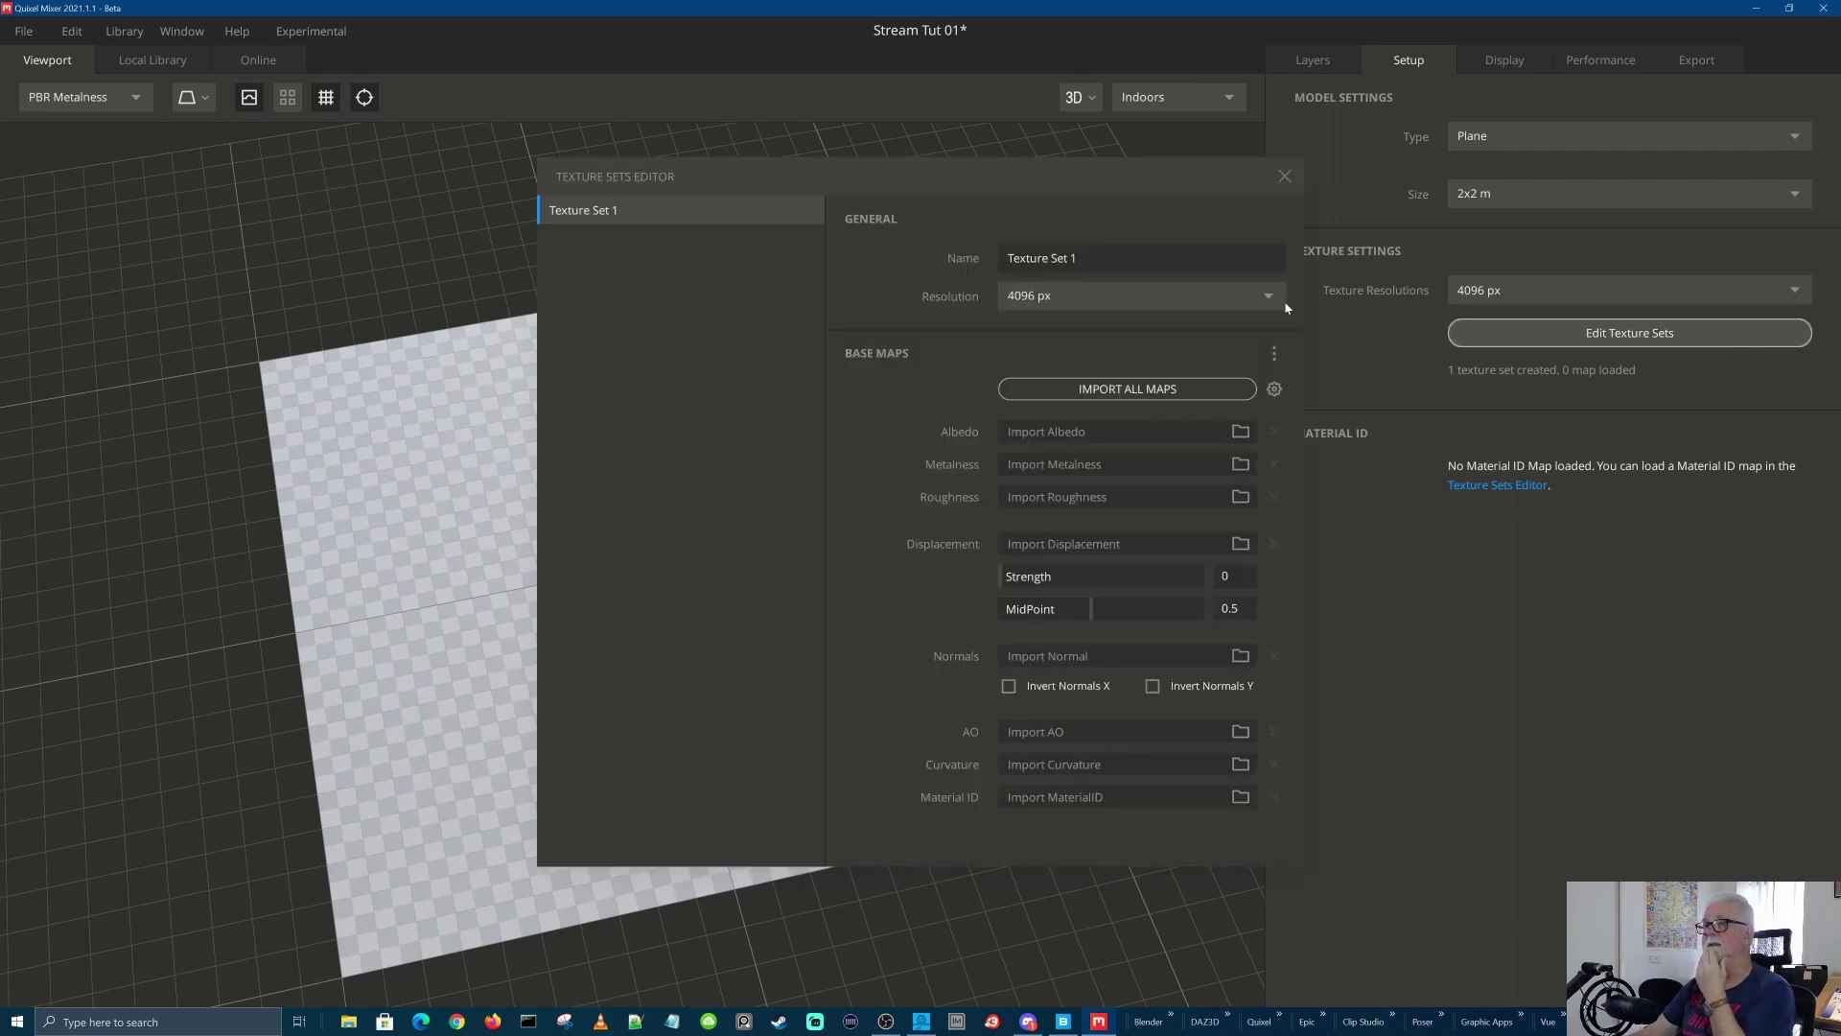
pyautogui.moveTo(1102, 179); pyautogui.dragTo(967, 186)
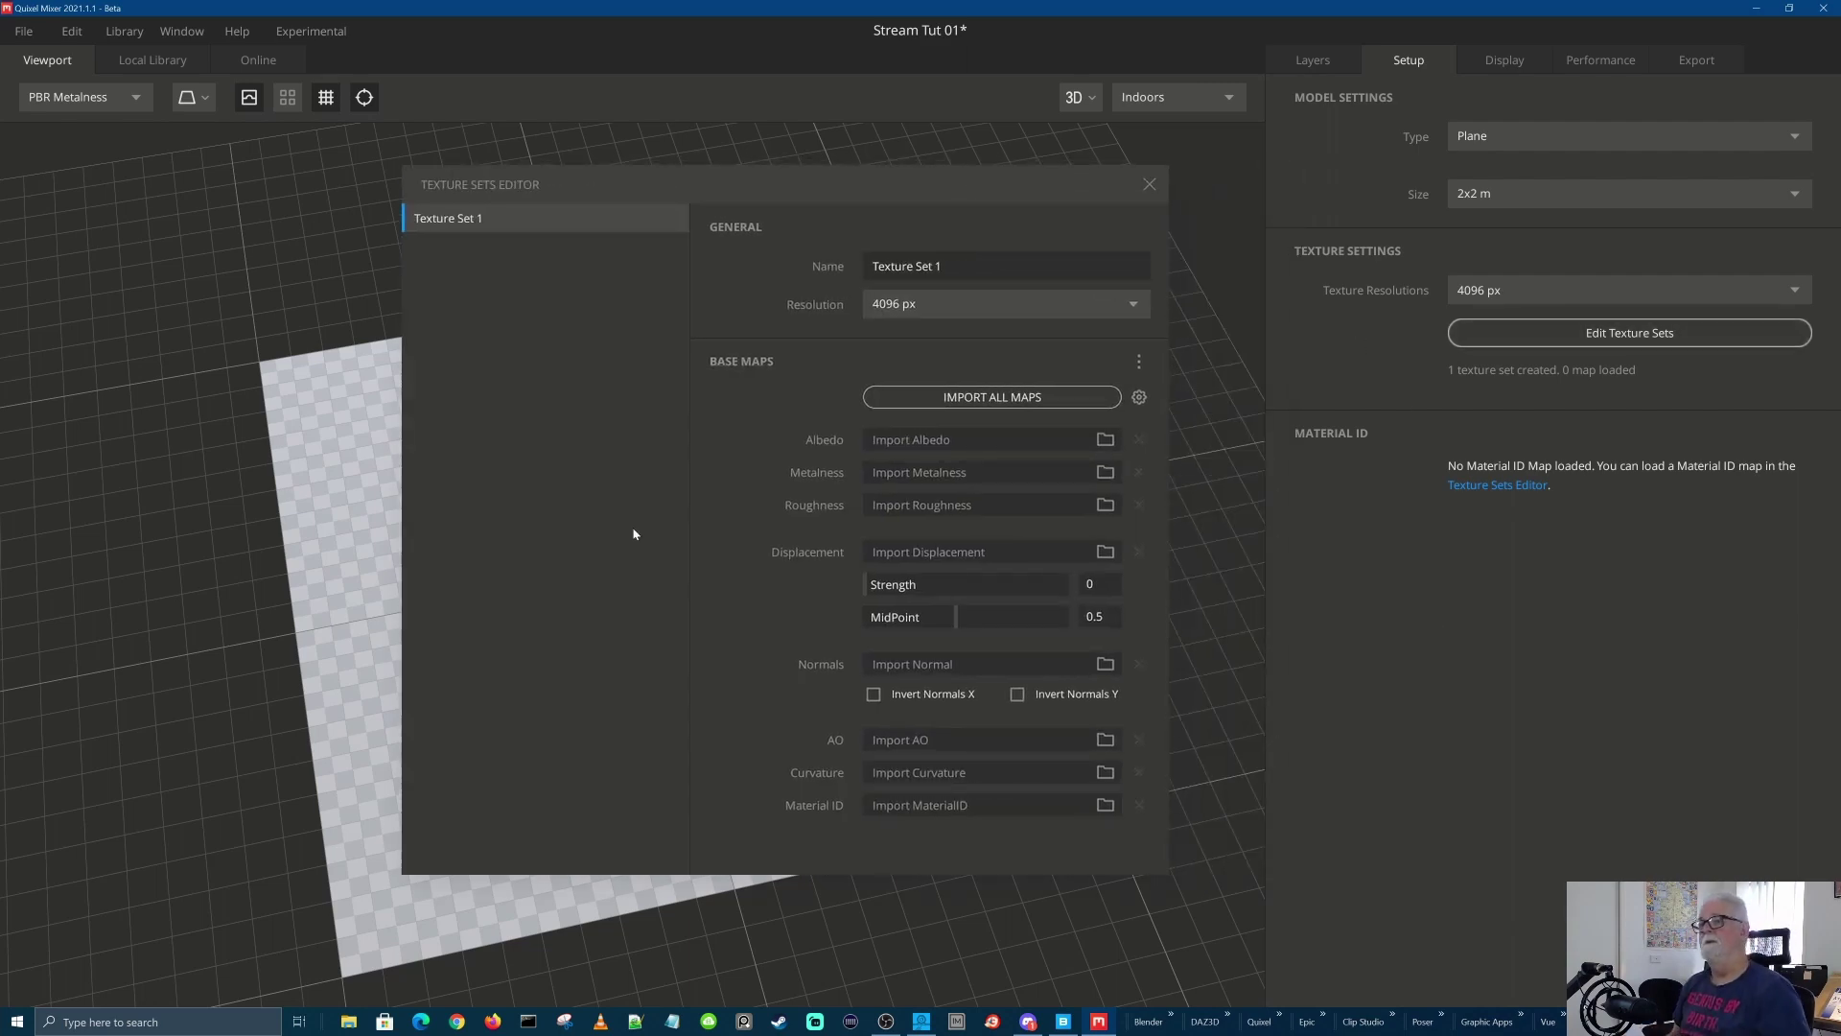
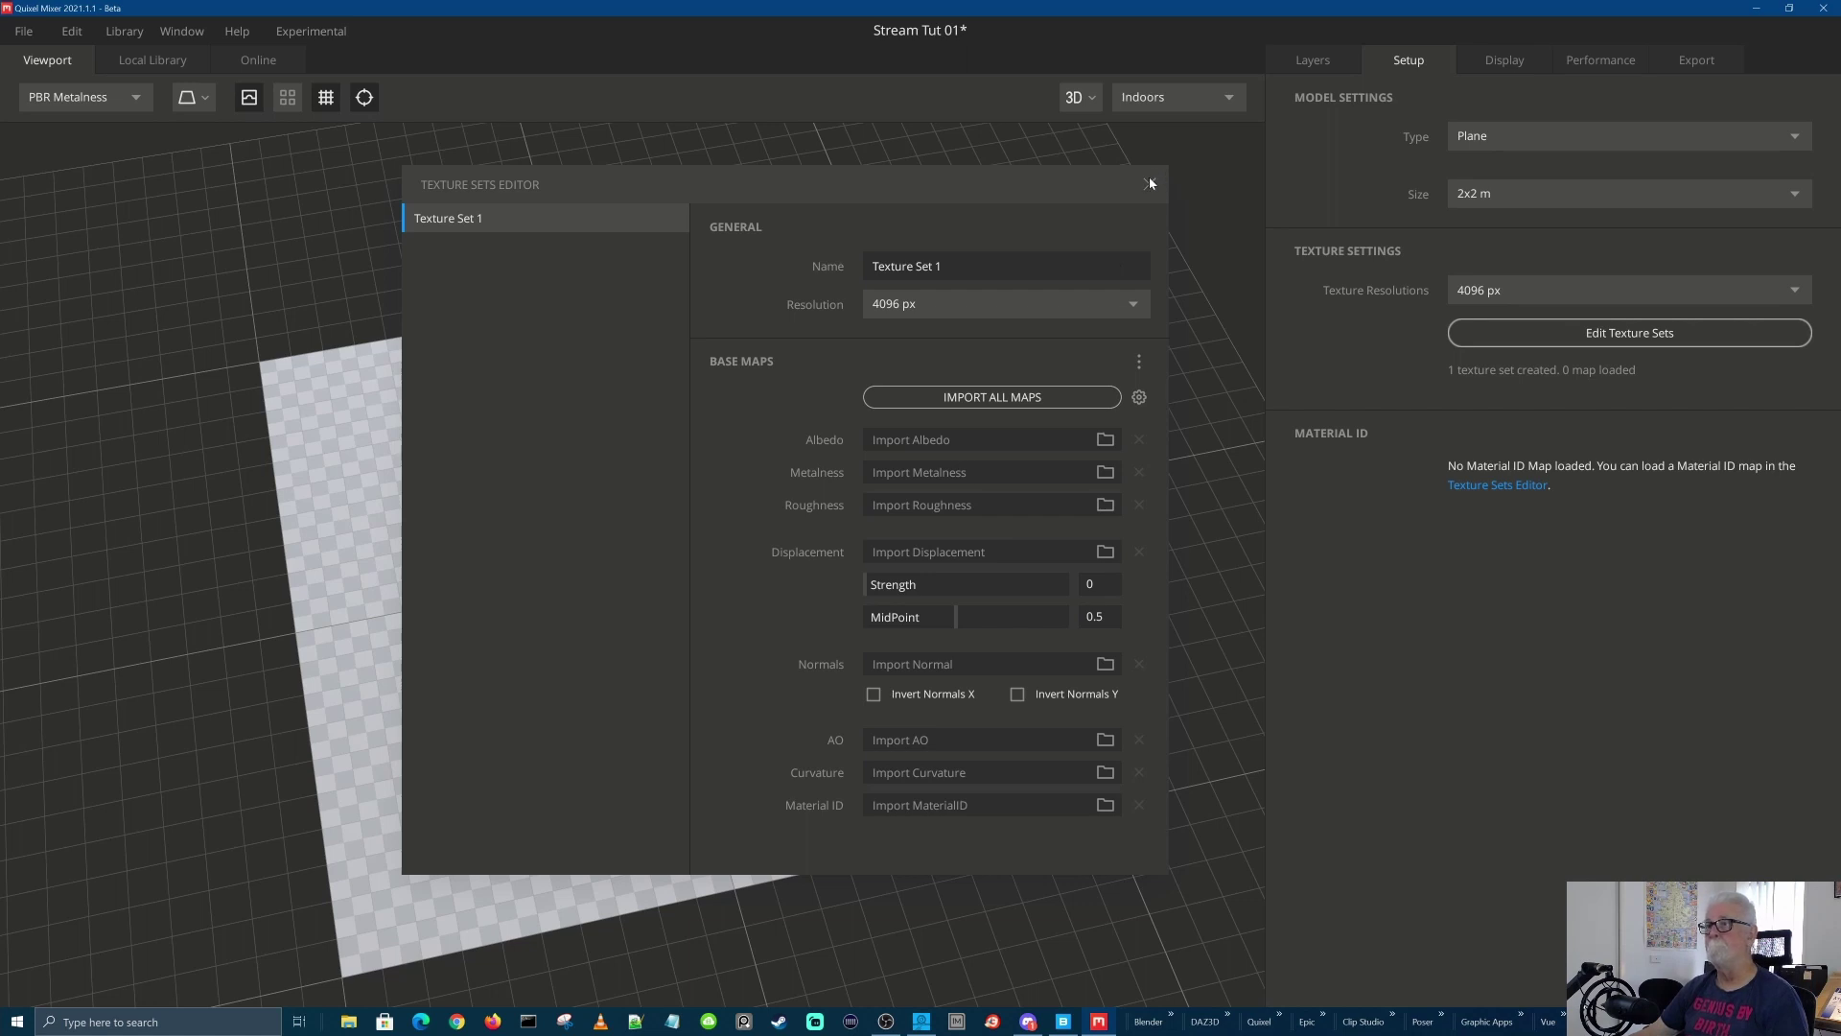
pyautogui.moveTo(1151, 183); pyautogui.dragTo(1109, 183)
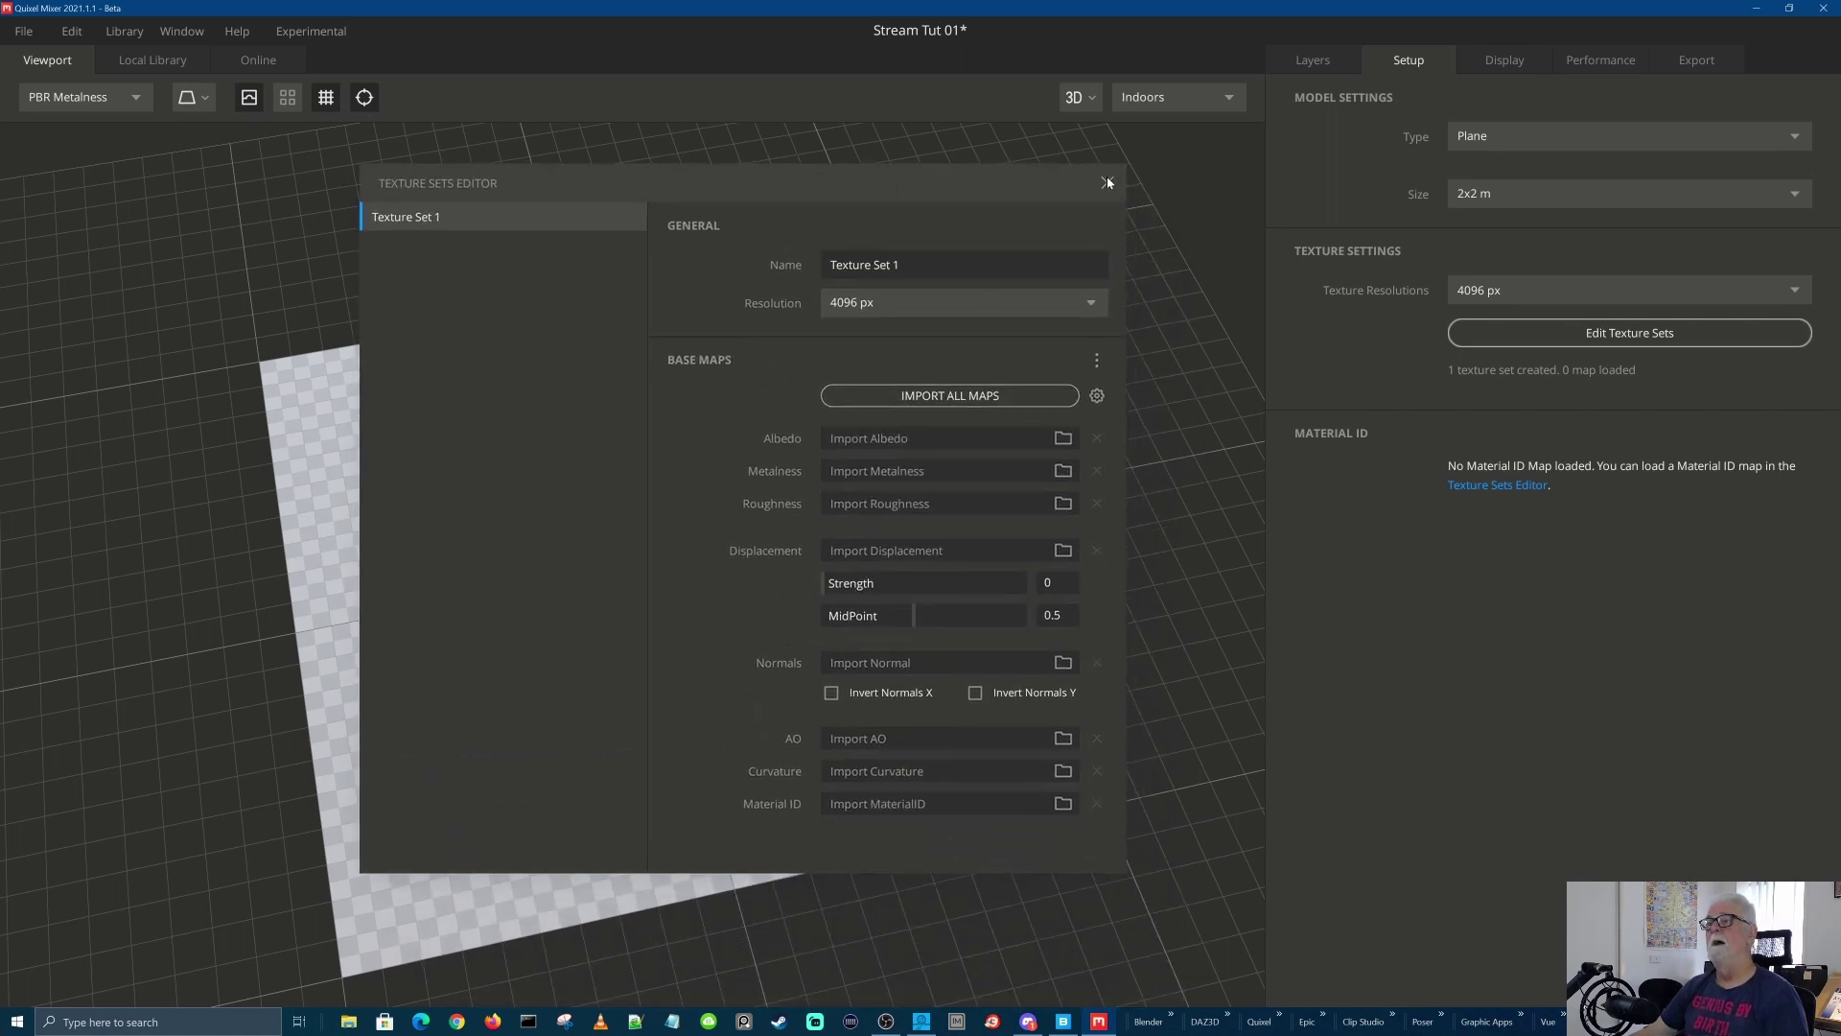
# Add "color" to the Albedo search terms in the autoload map names, save them and close the Texture Sets Editor
pyautogui.click(1097, 396)
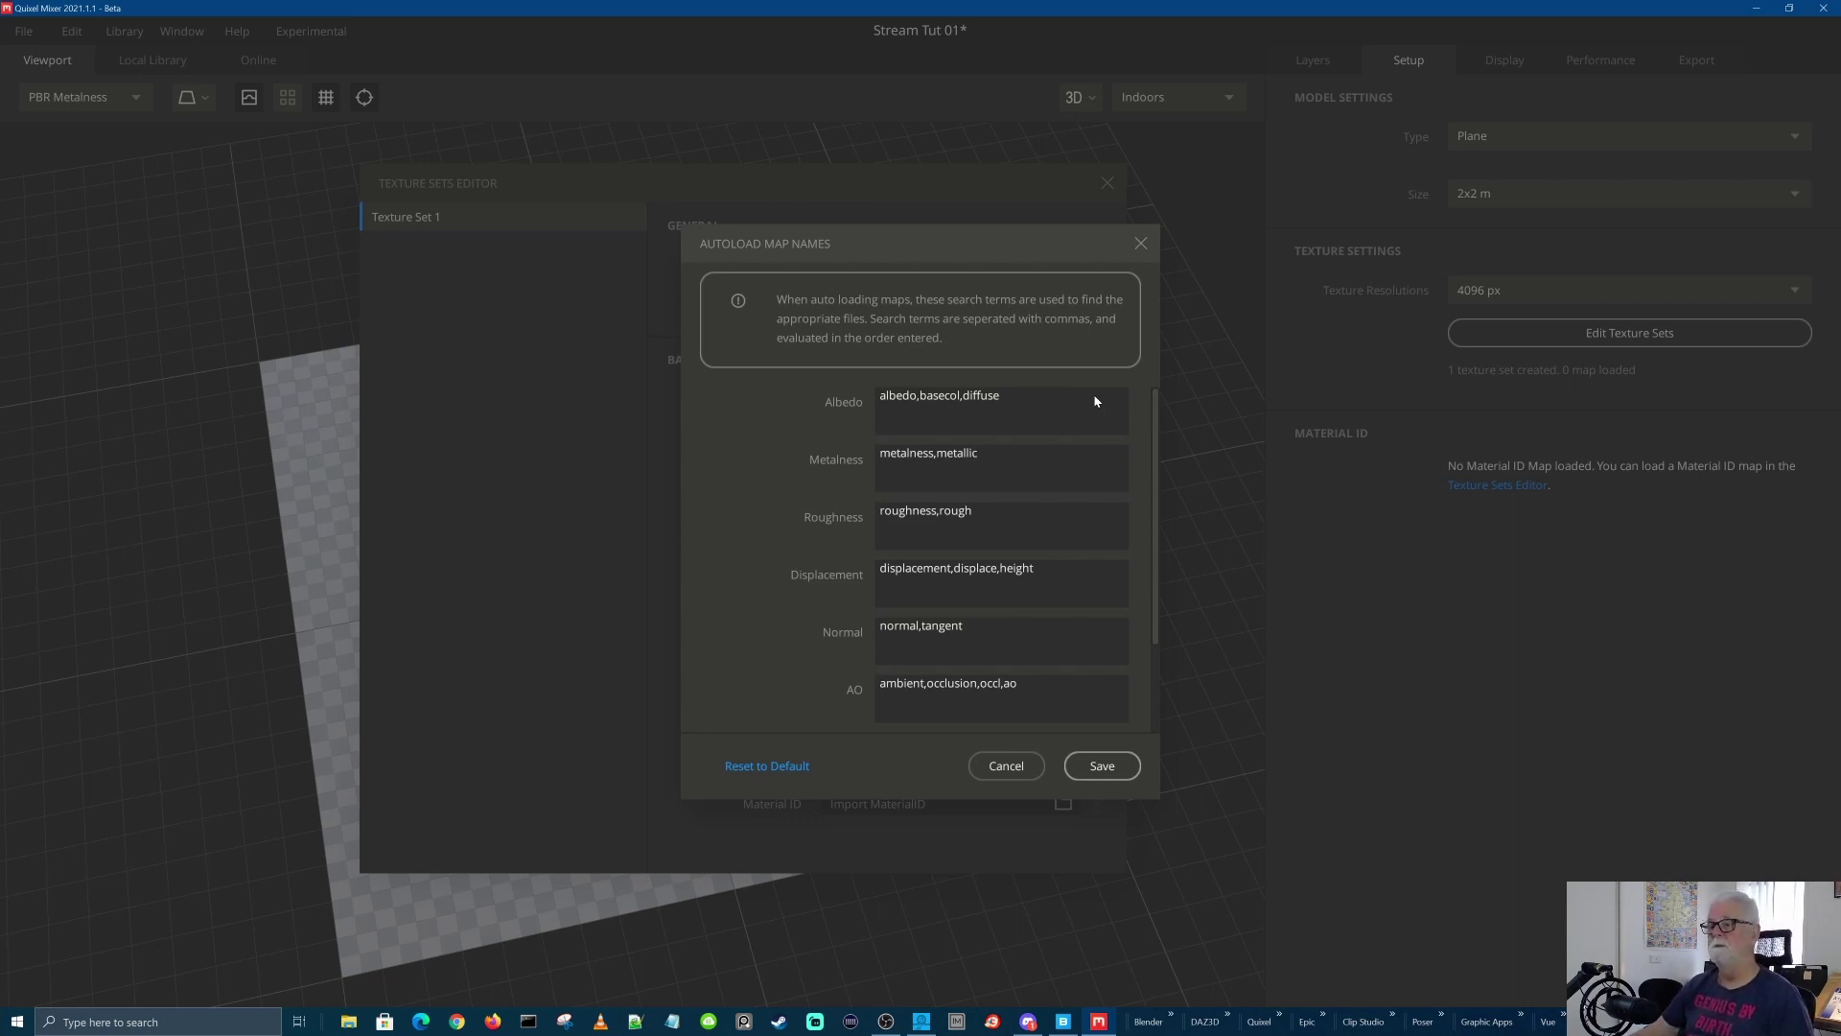
pyautogui.click(1016, 397)
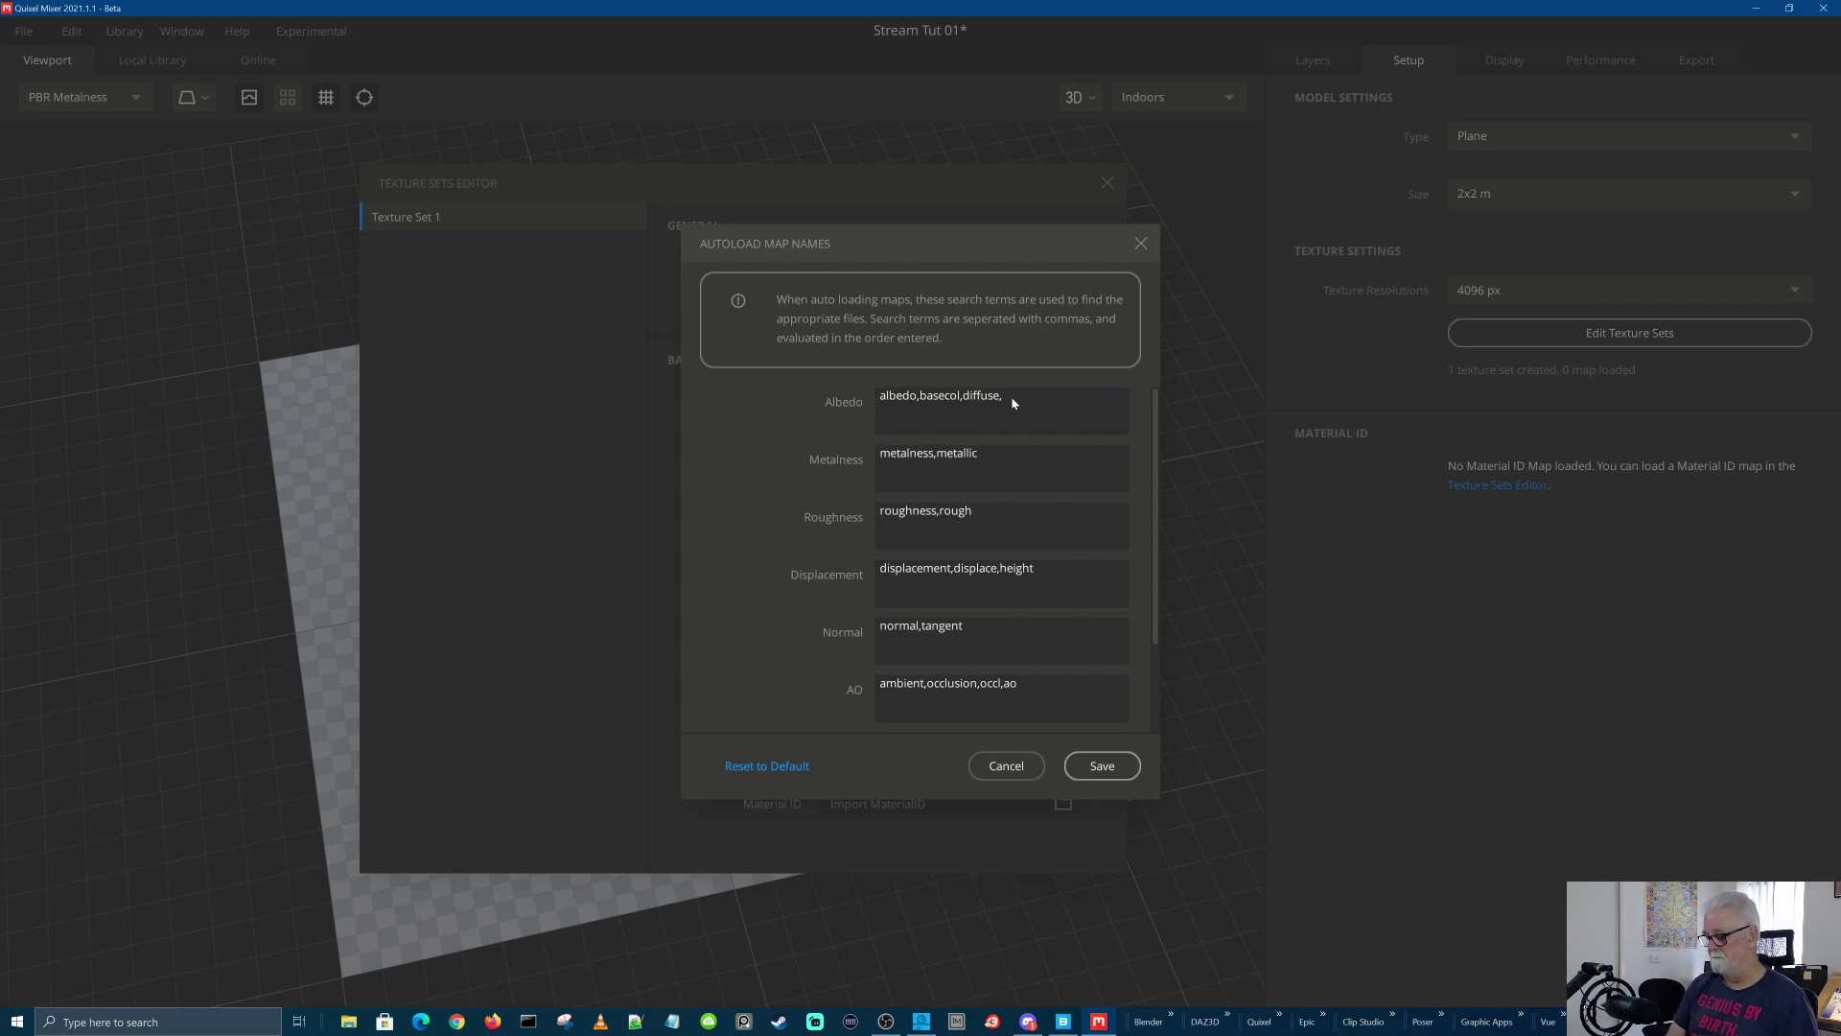
pyautogui.write(',color')
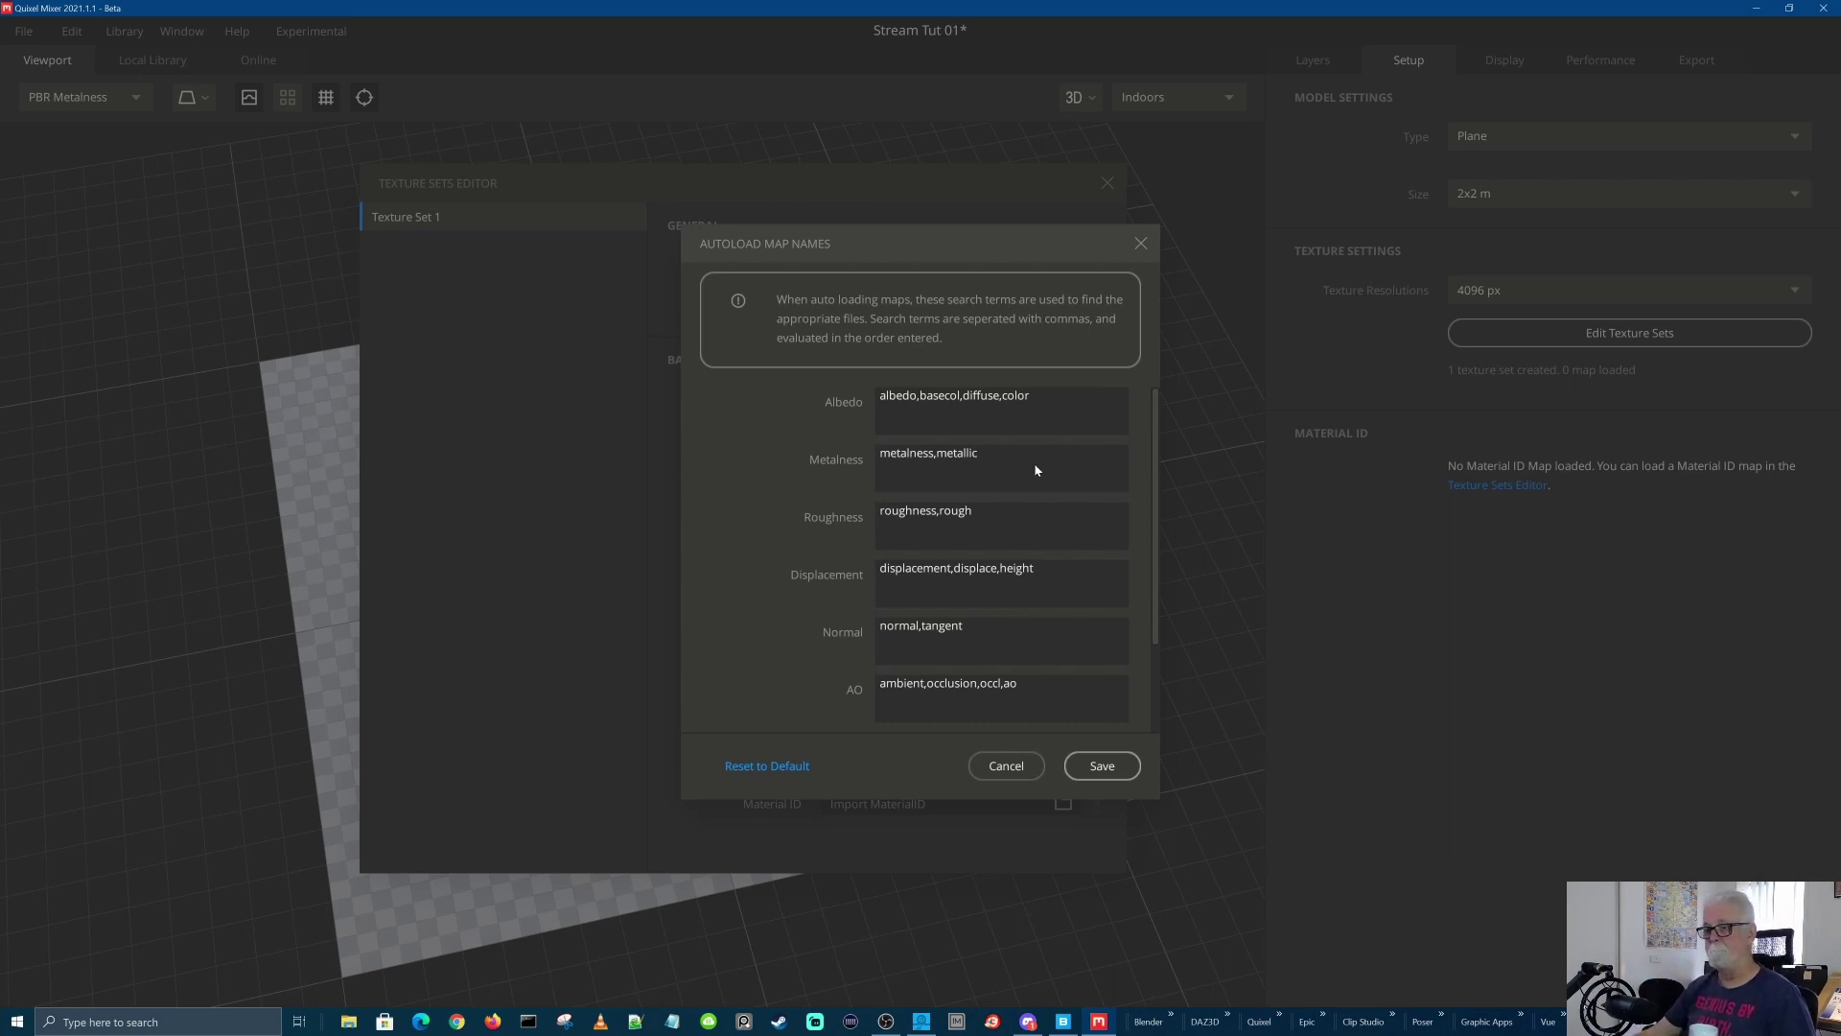
pyautogui.click(1103, 767)
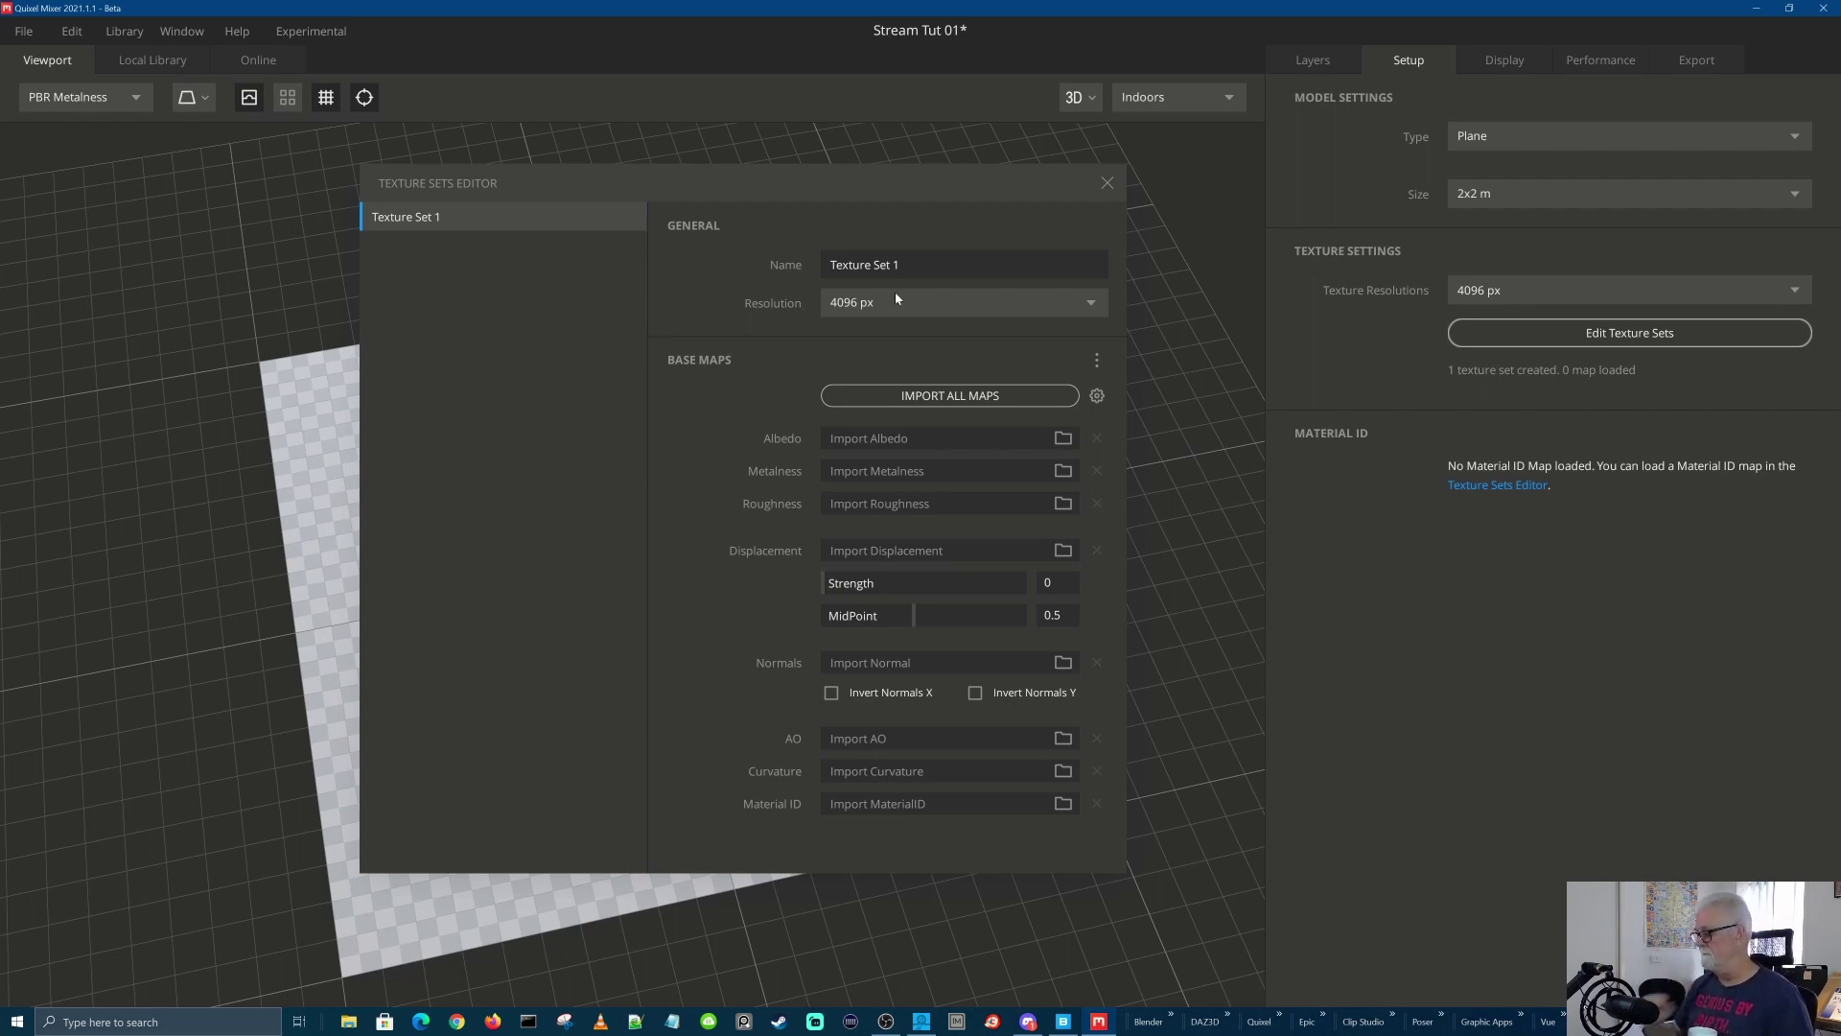
pyautogui.click(1106, 185)
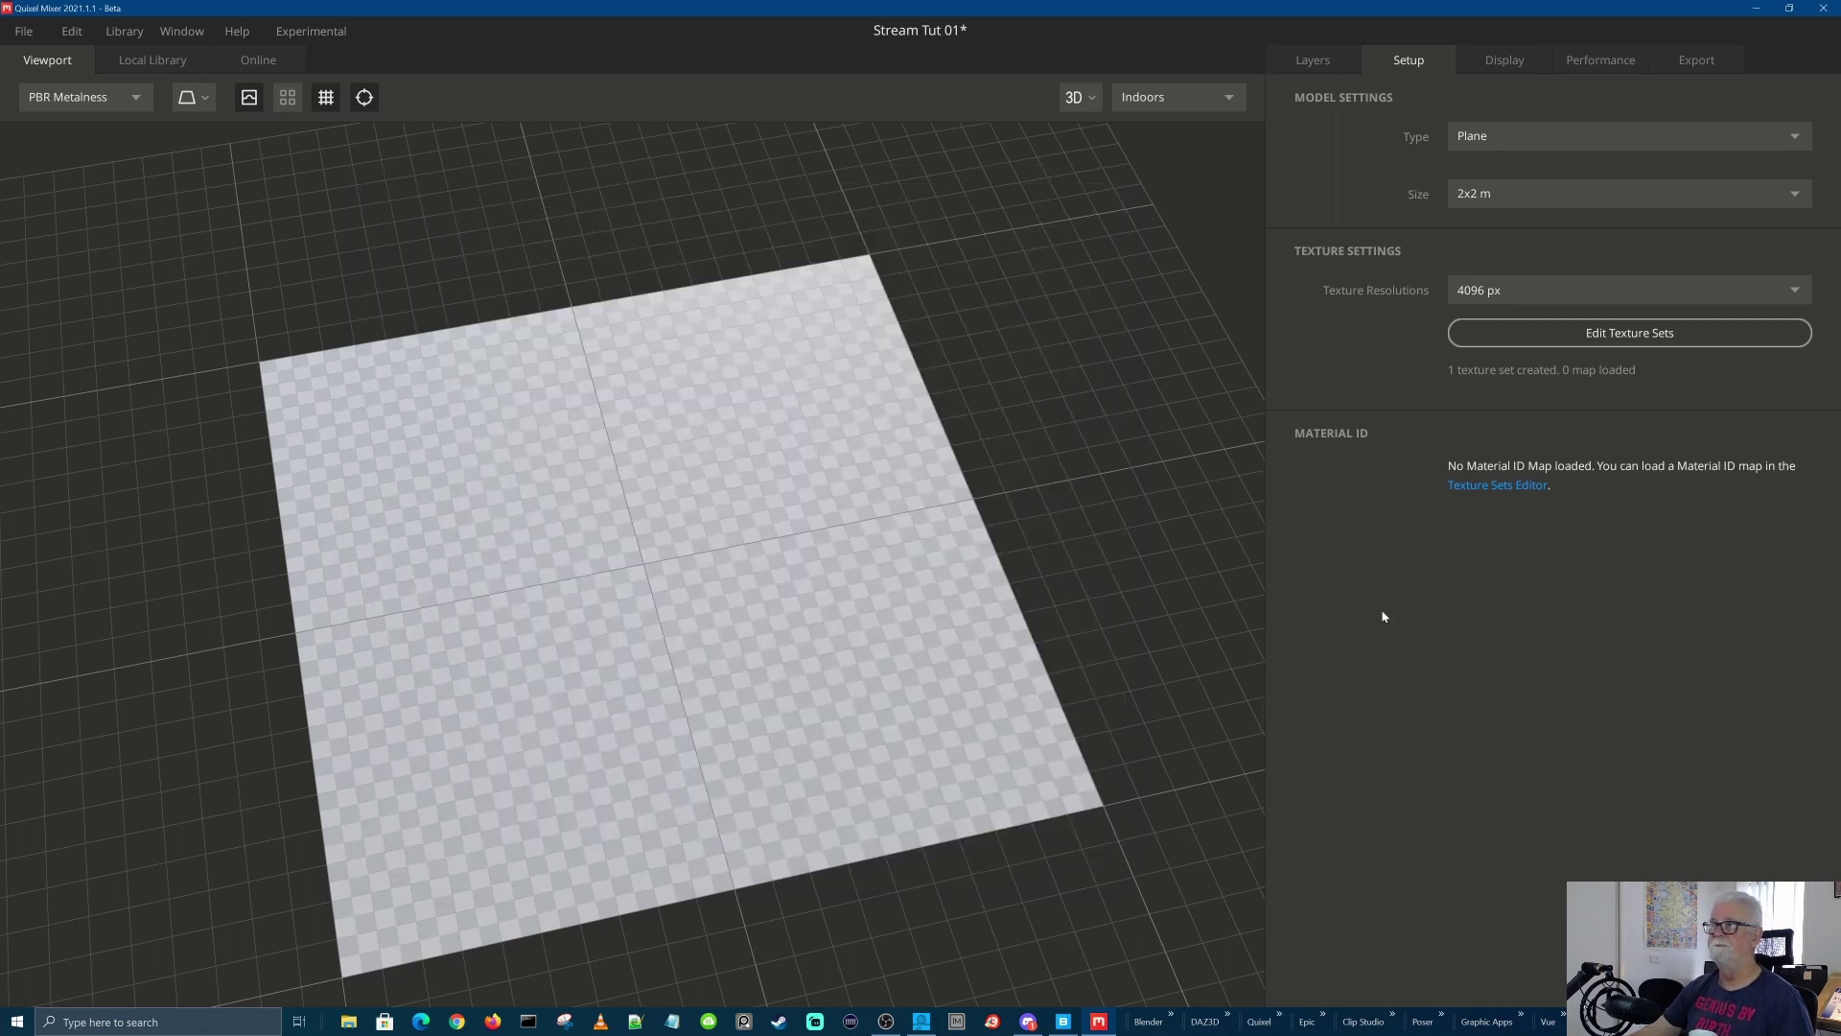
# Preview the Gradient and Skybox camera backgrounds behind the plane from a lower viewing angle
pyautogui.click(1505, 64)
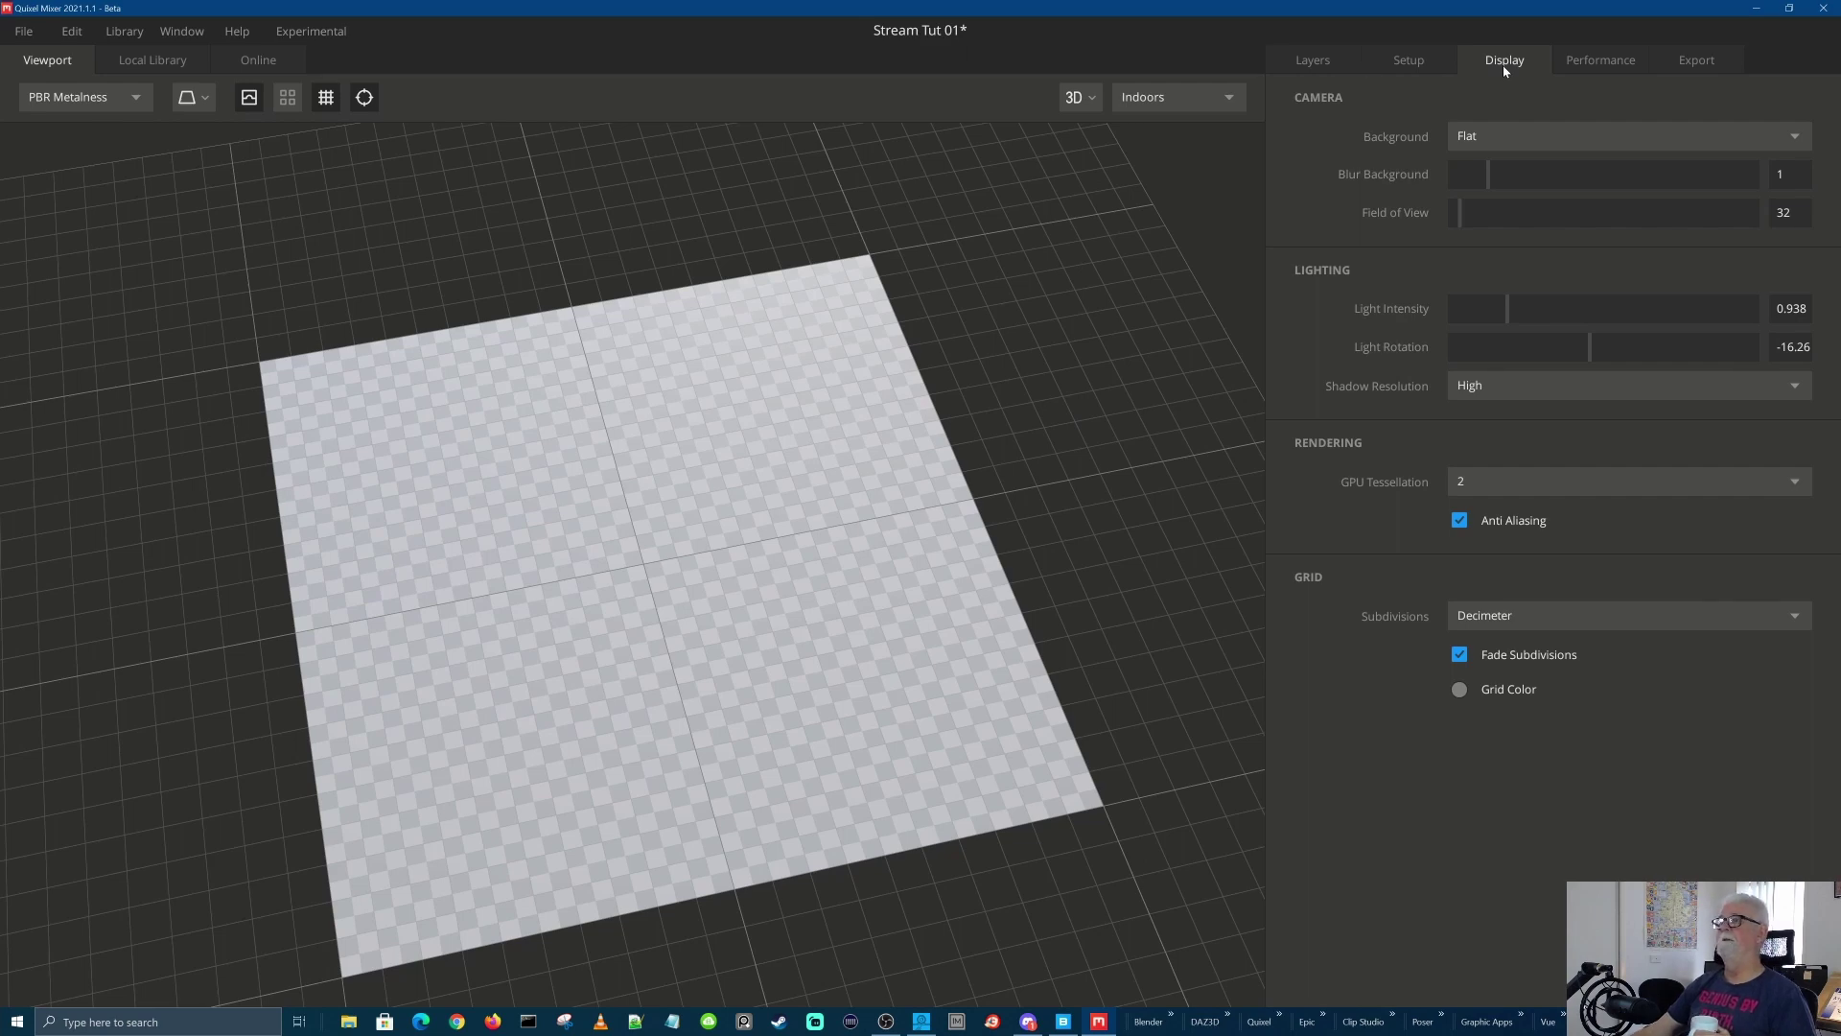
pyautogui.click(1560, 133)
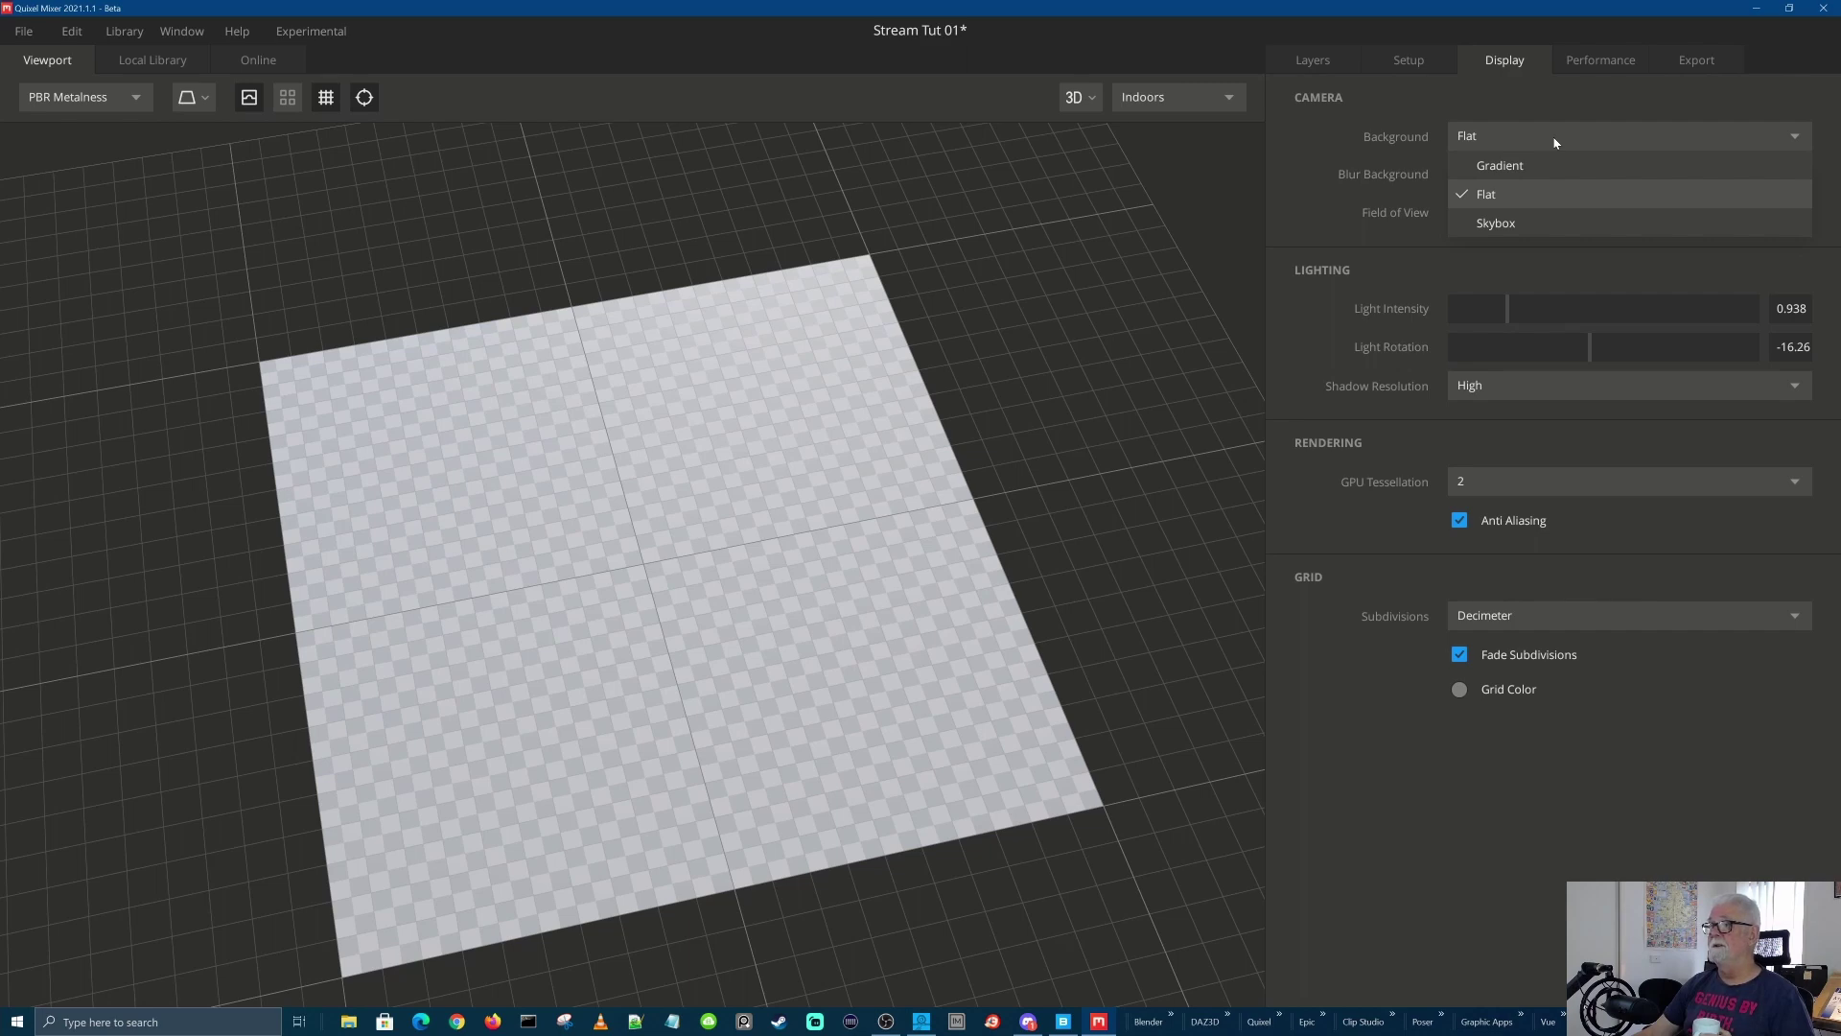
pyautogui.click(1517, 167)
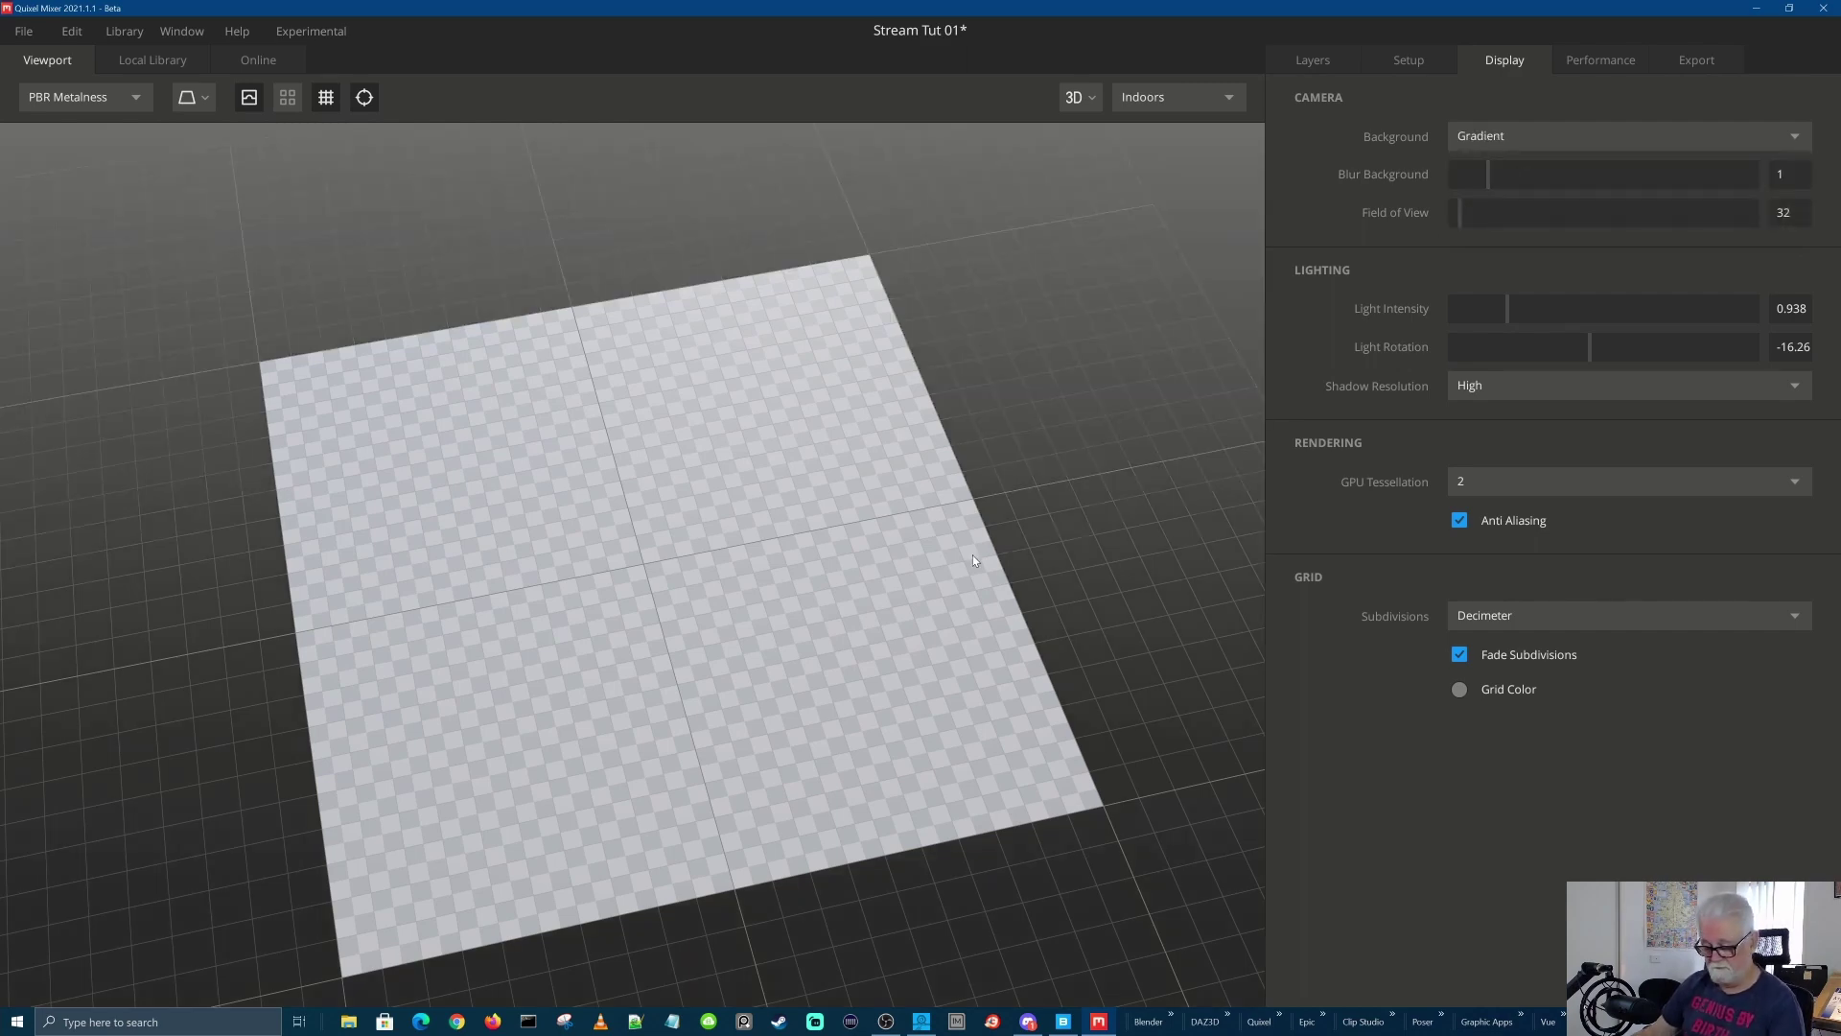
pyautogui.moveTo(915, 601); pyautogui.dragTo(856, 497)
pyautogui.click(1529, 139)
pyautogui.click(1523, 230)
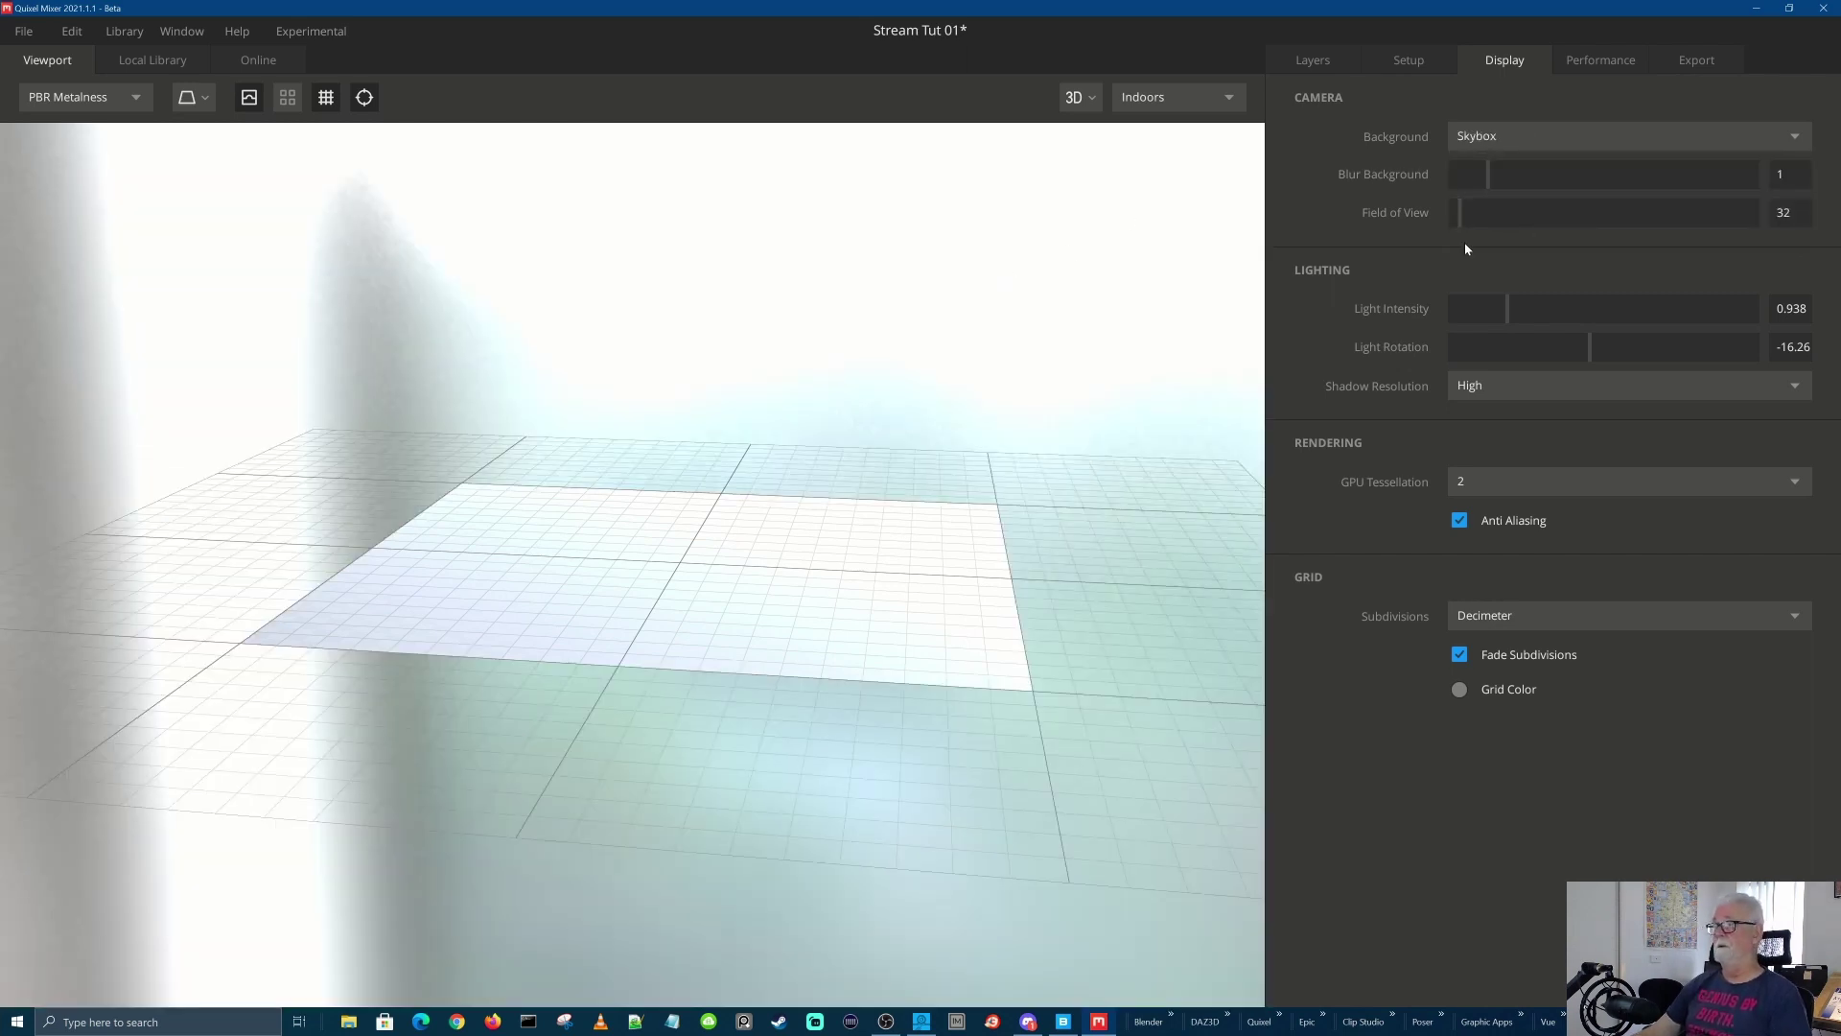
# Configure the display with a light intensity of 0.681, a field of view of 37 and a Flat background
pyautogui.moveTo(1508, 307)
pyautogui.mouseDown()
pyautogui.moveTo(1475, 307)
pyautogui.moveTo(1493, 310)
pyautogui.mouseUp()
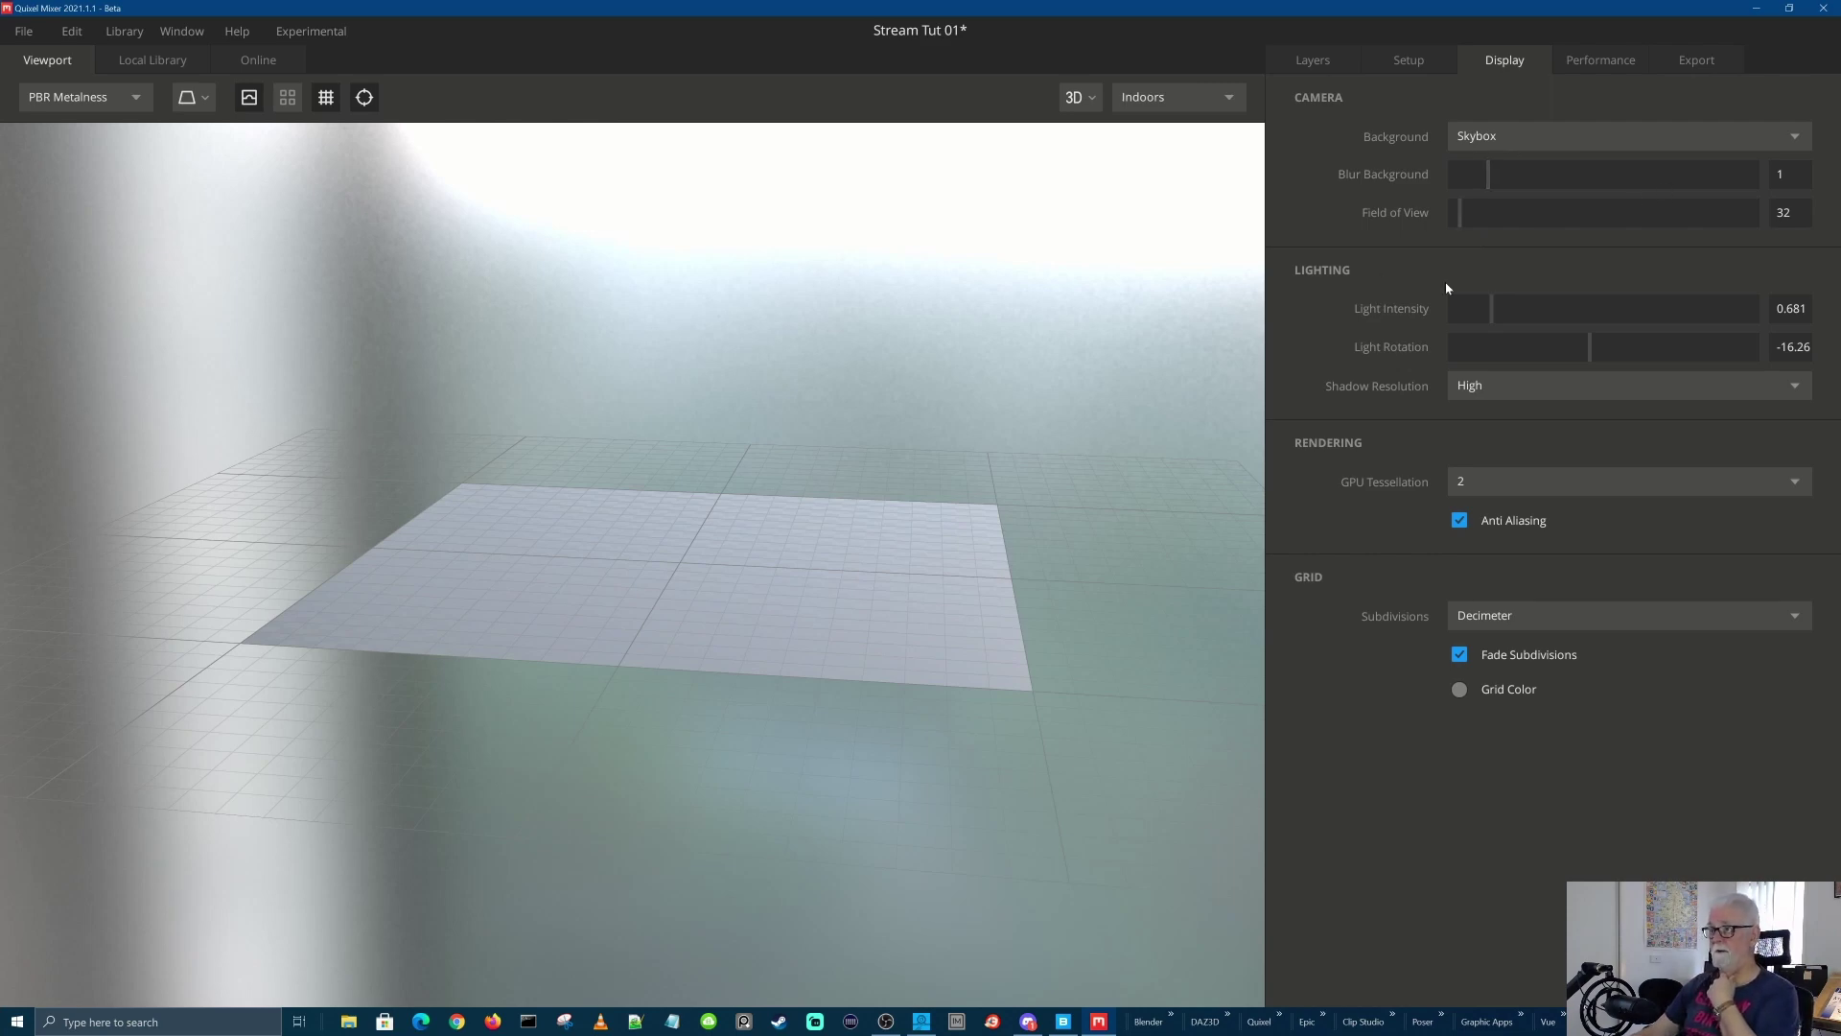
pyautogui.moveTo(1460, 213)
pyautogui.mouseDown()
pyautogui.moveTo(1528, 213)
pyautogui.moveTo(1487, 220)
pyautogui.mouseUp()
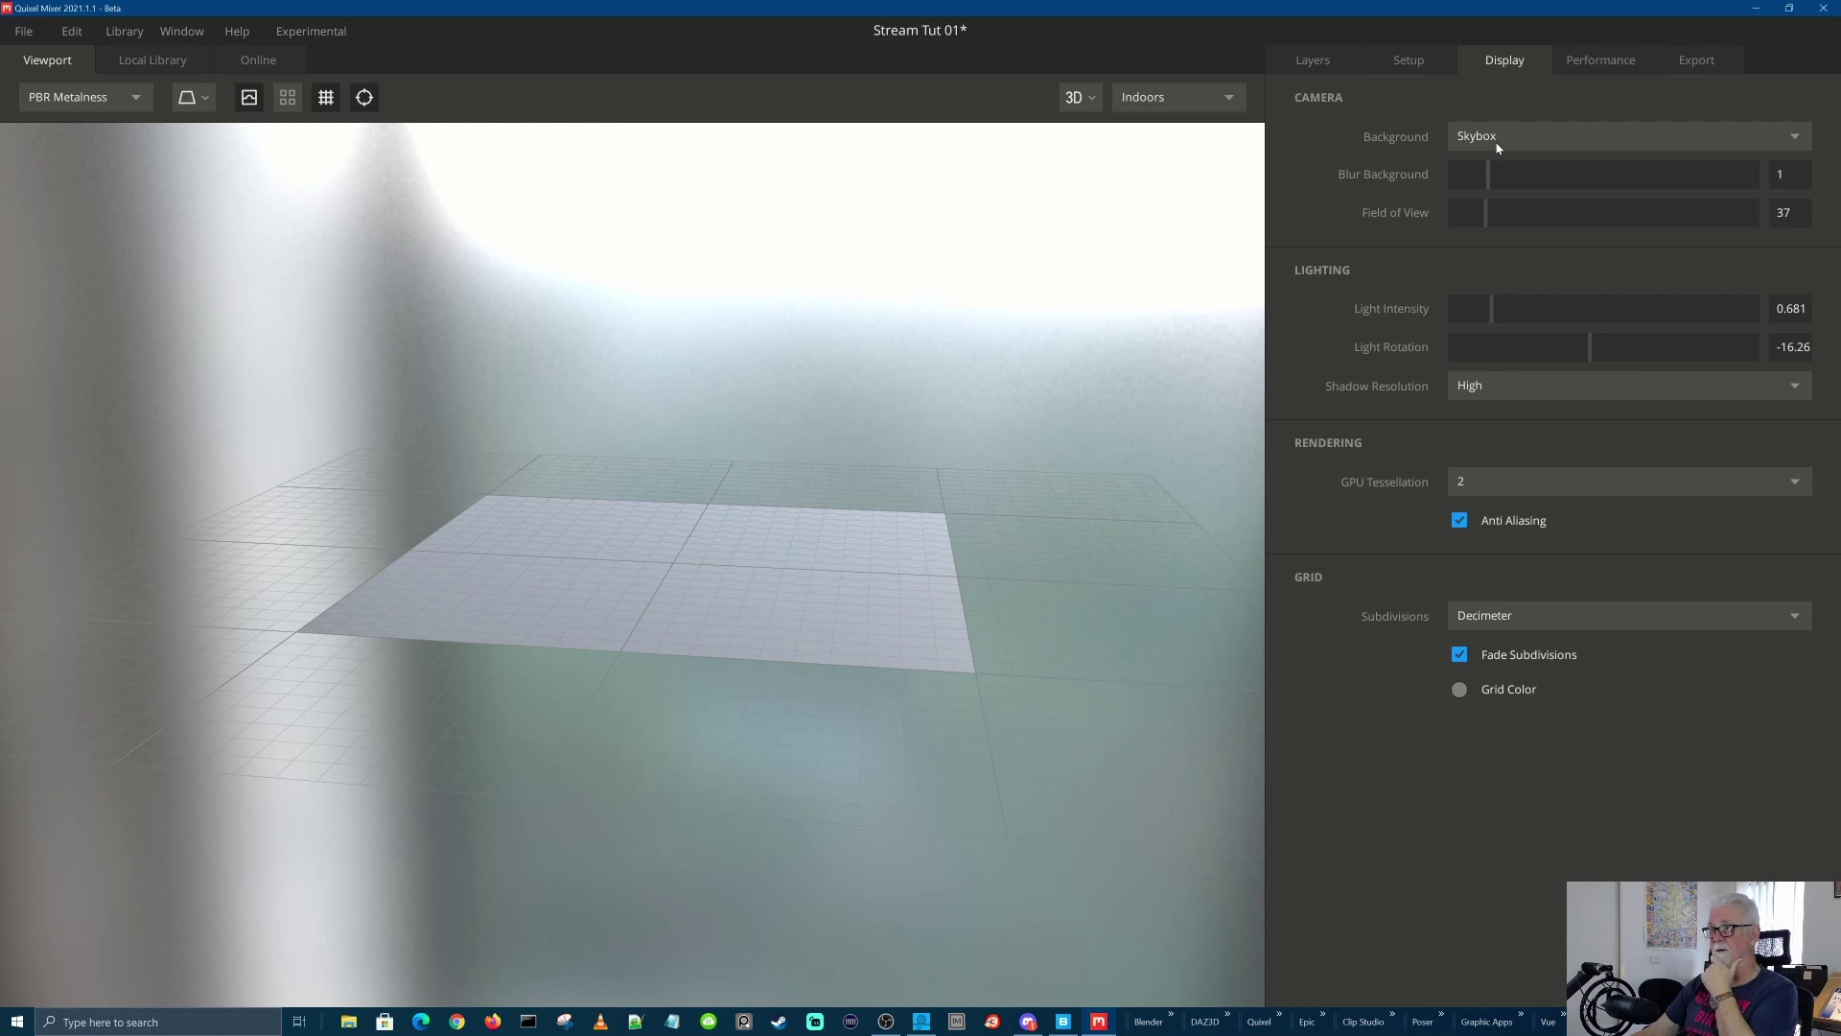
pyautogui.click(1496, 140)
pyautogui.click(1487, 194)
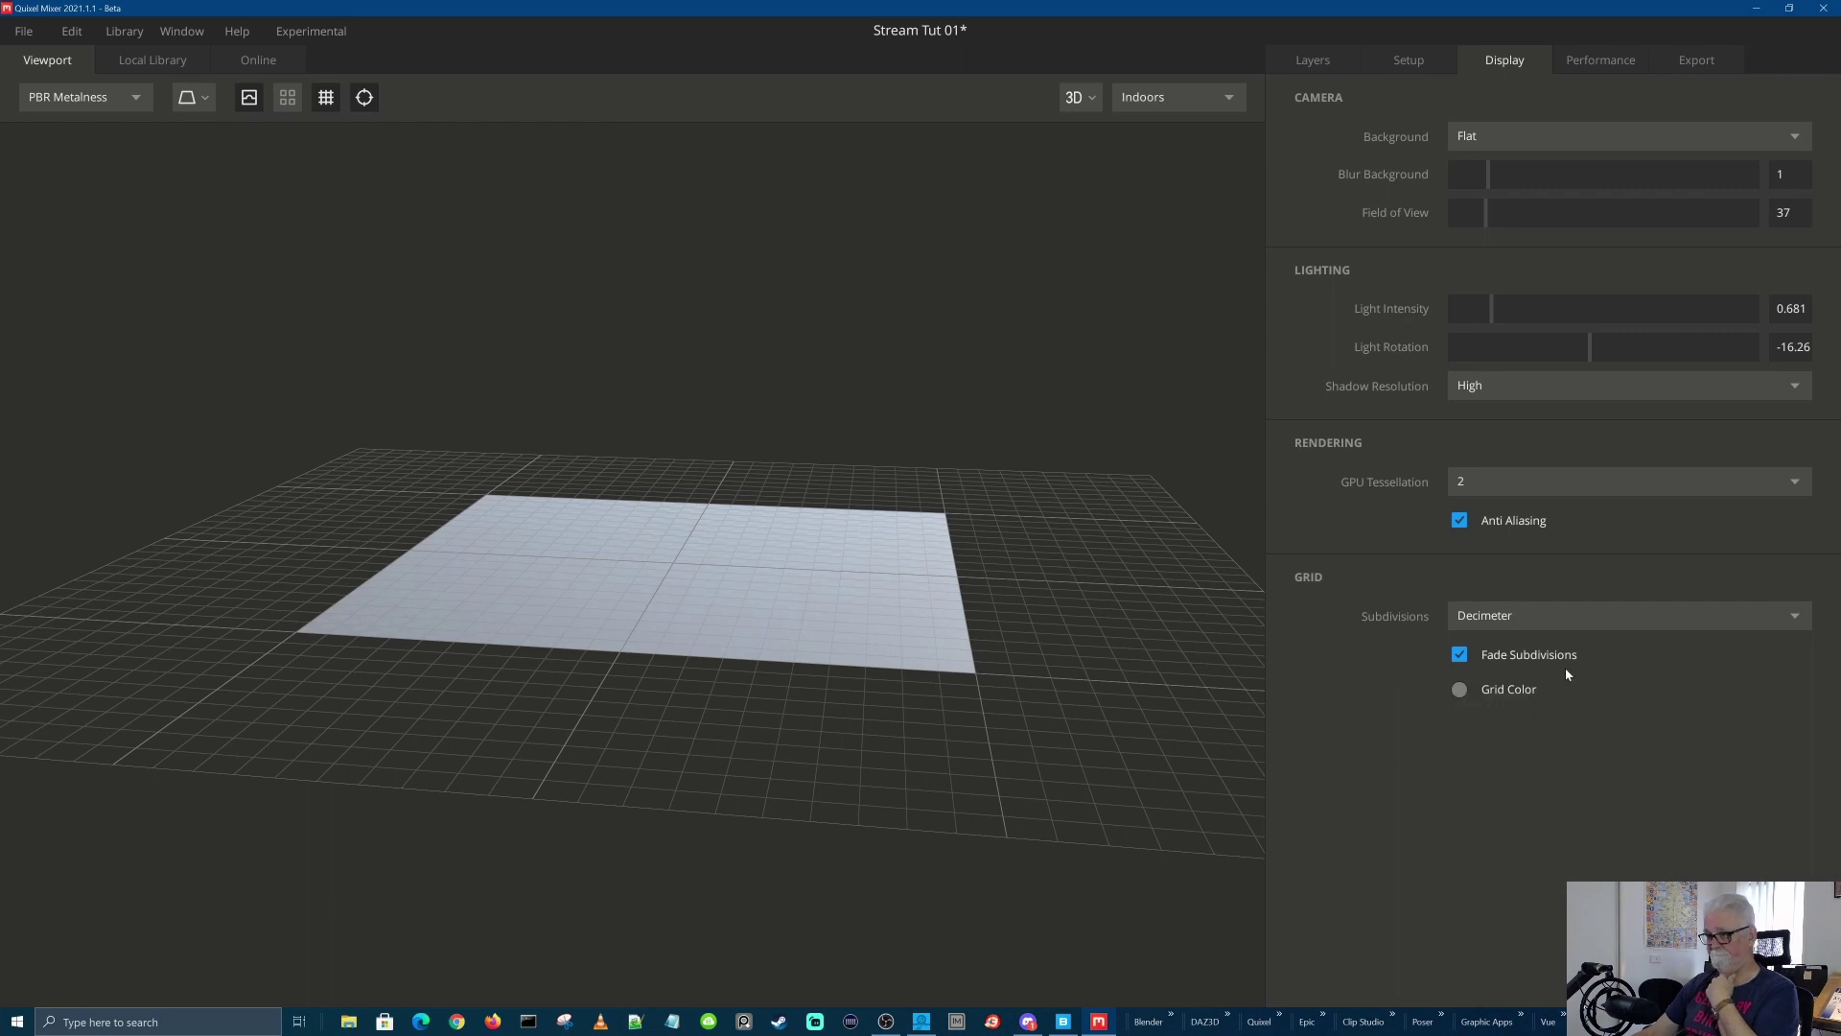
# Try to recolor the viewport grid by applying a blue hue of 226 as the grid color
pyautogui.click(1459, 688)
pyautogui.click(920, 501)
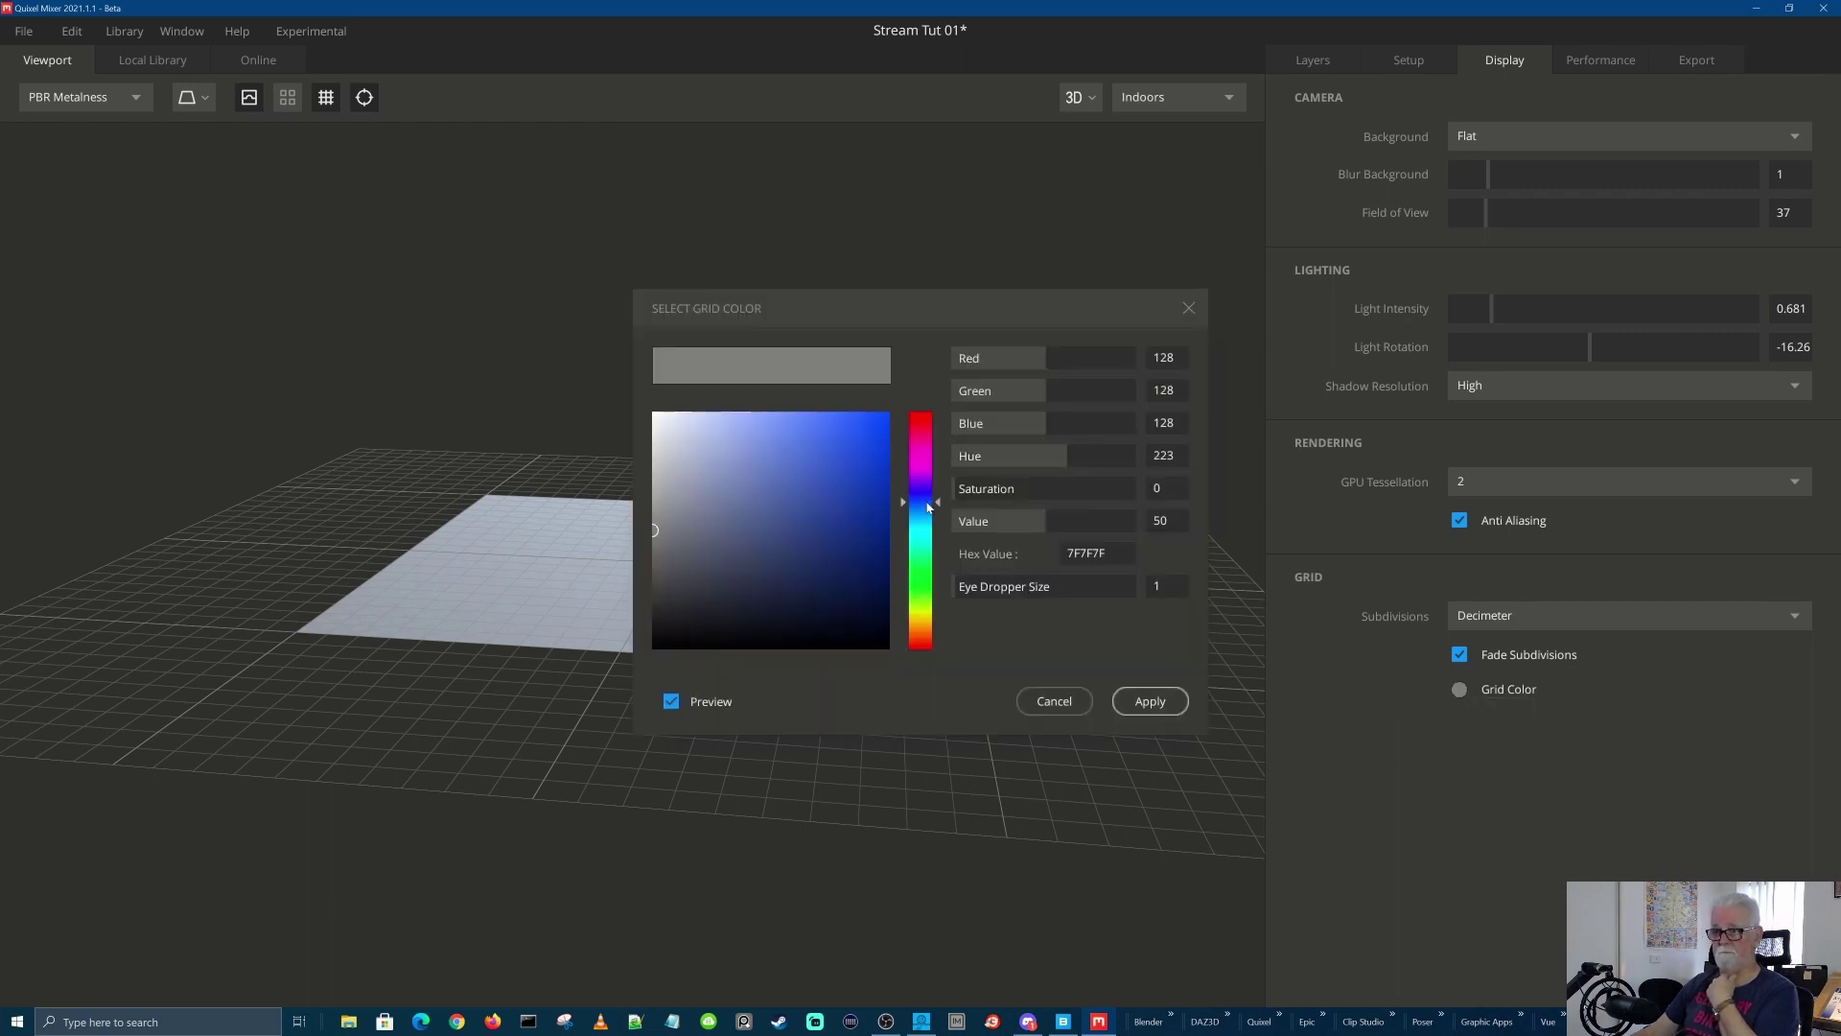
pyautogui.click(1148, 701)
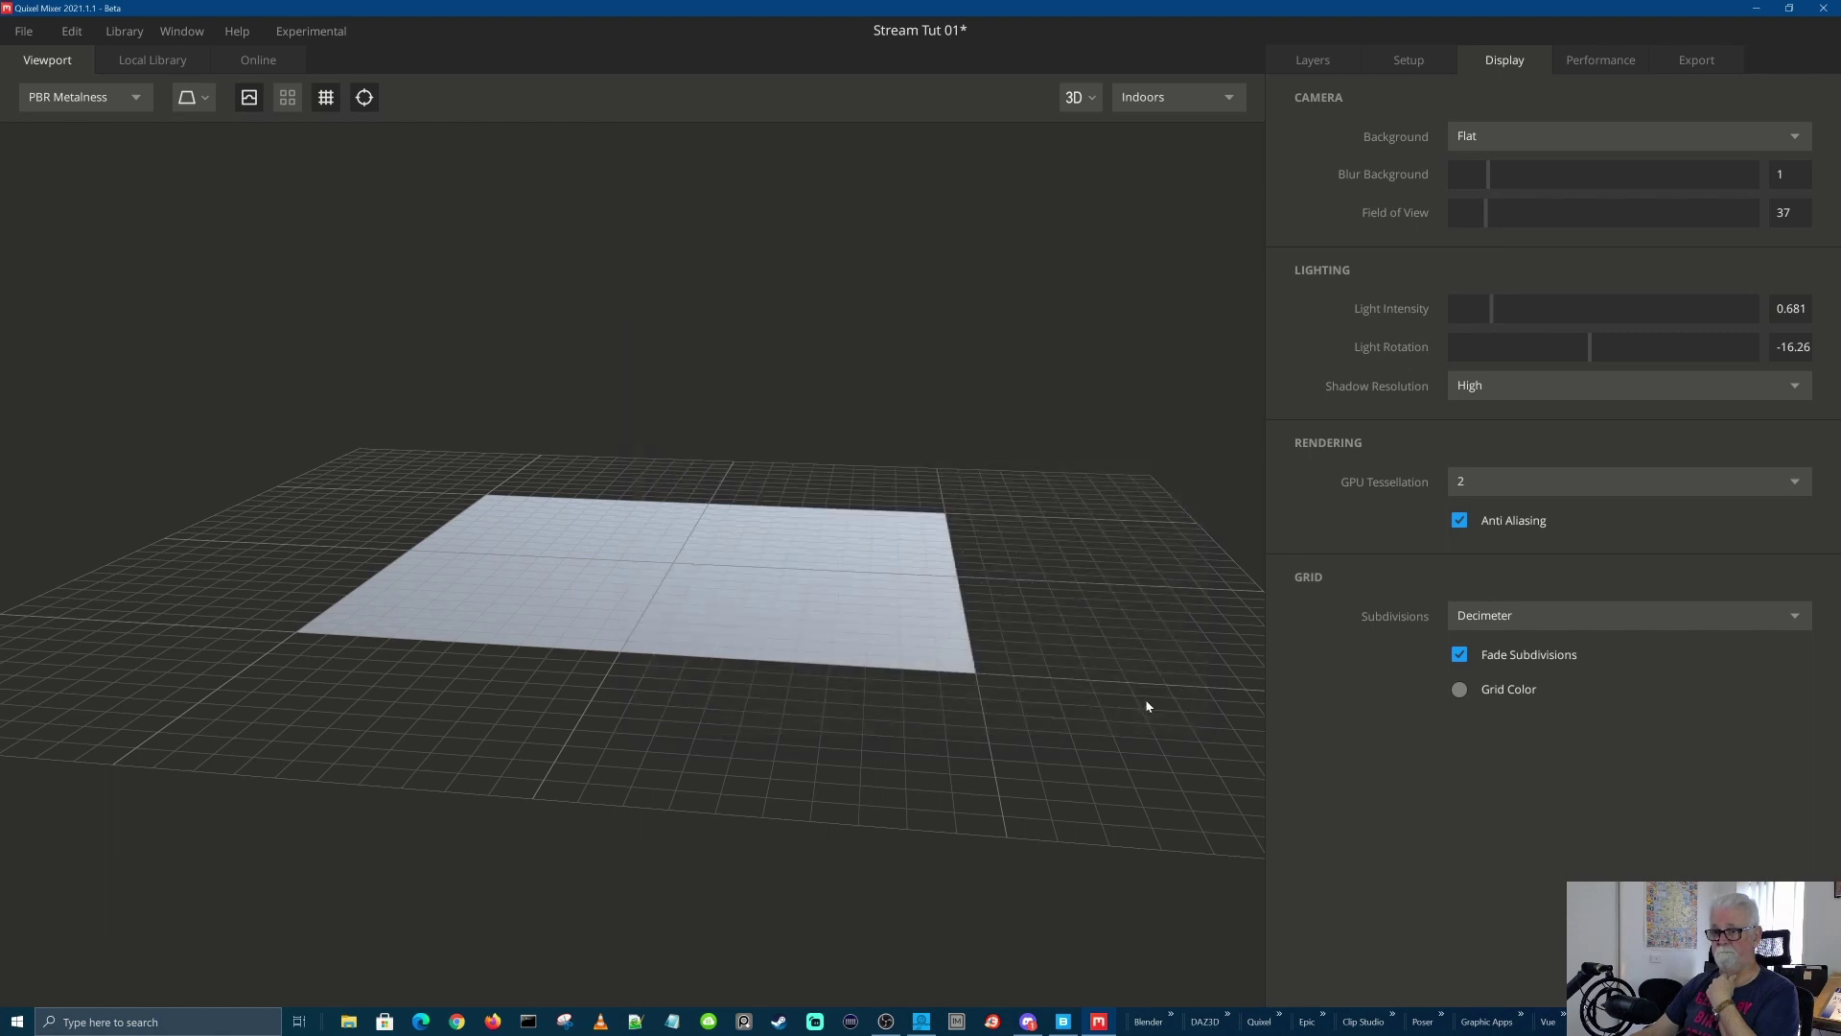
pyautogui.click(1468, 691)
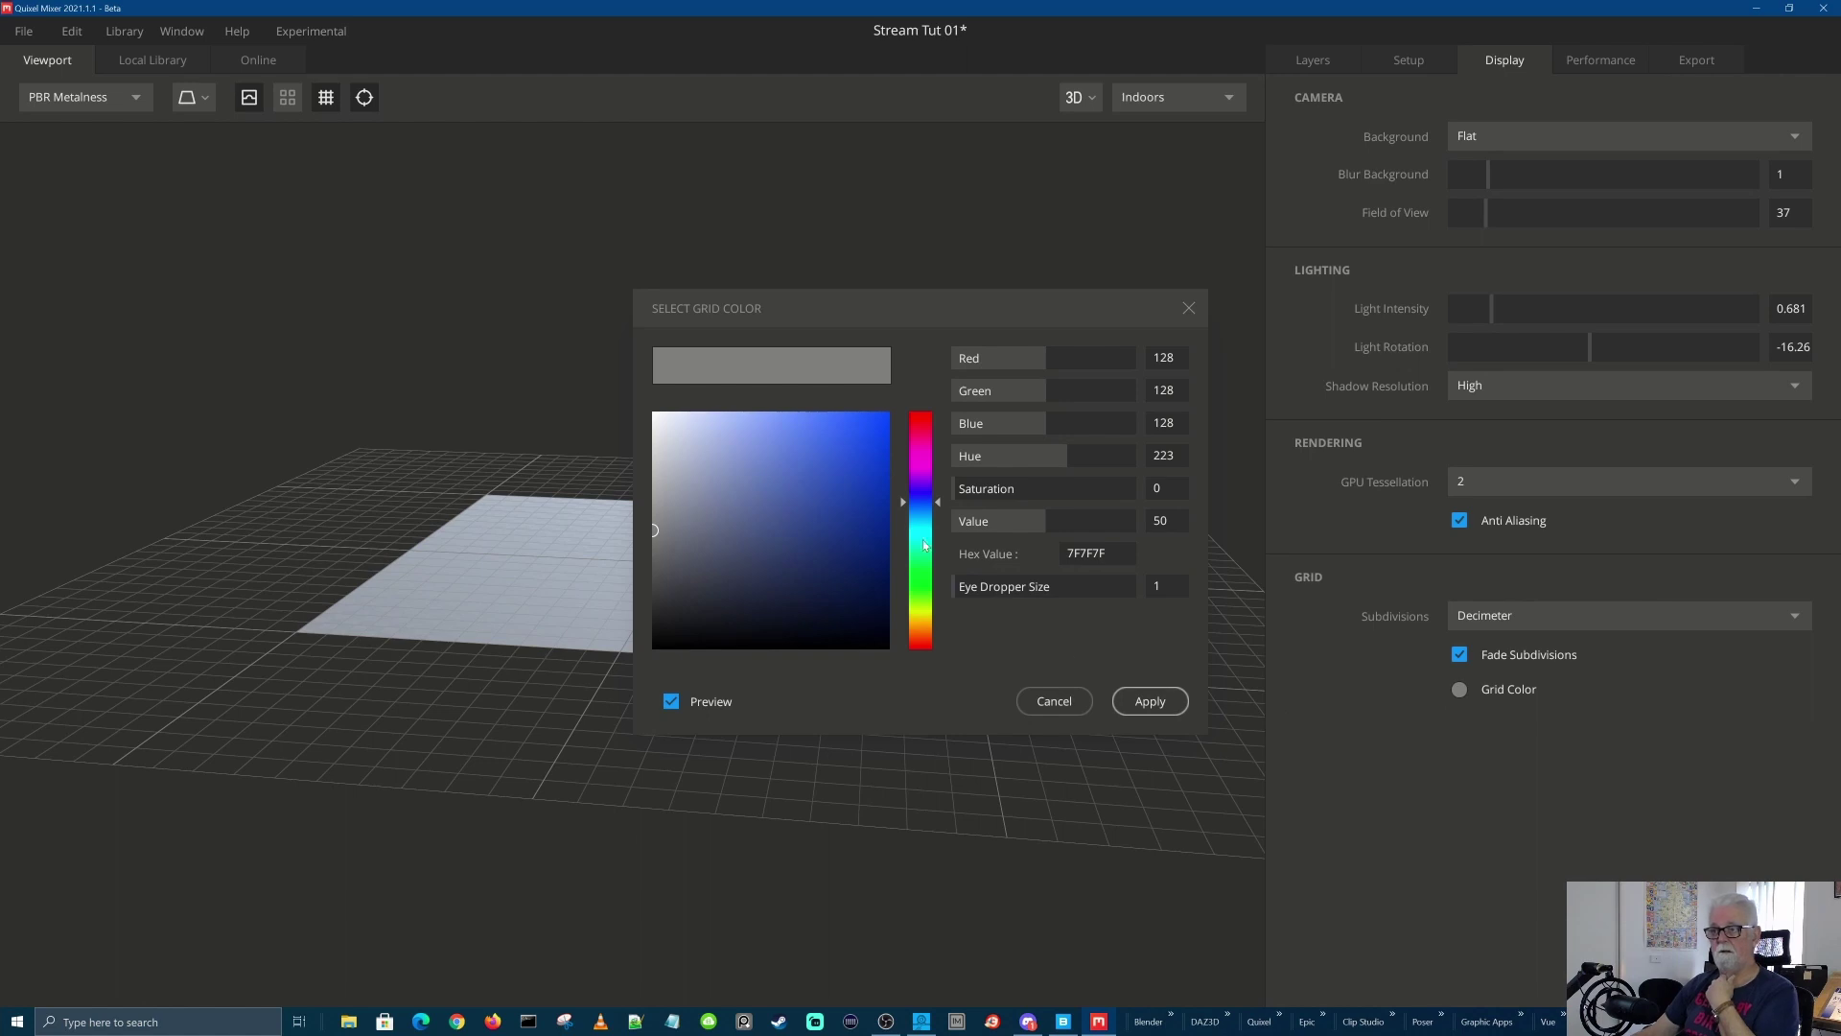
pyautogui.click(922, 501)
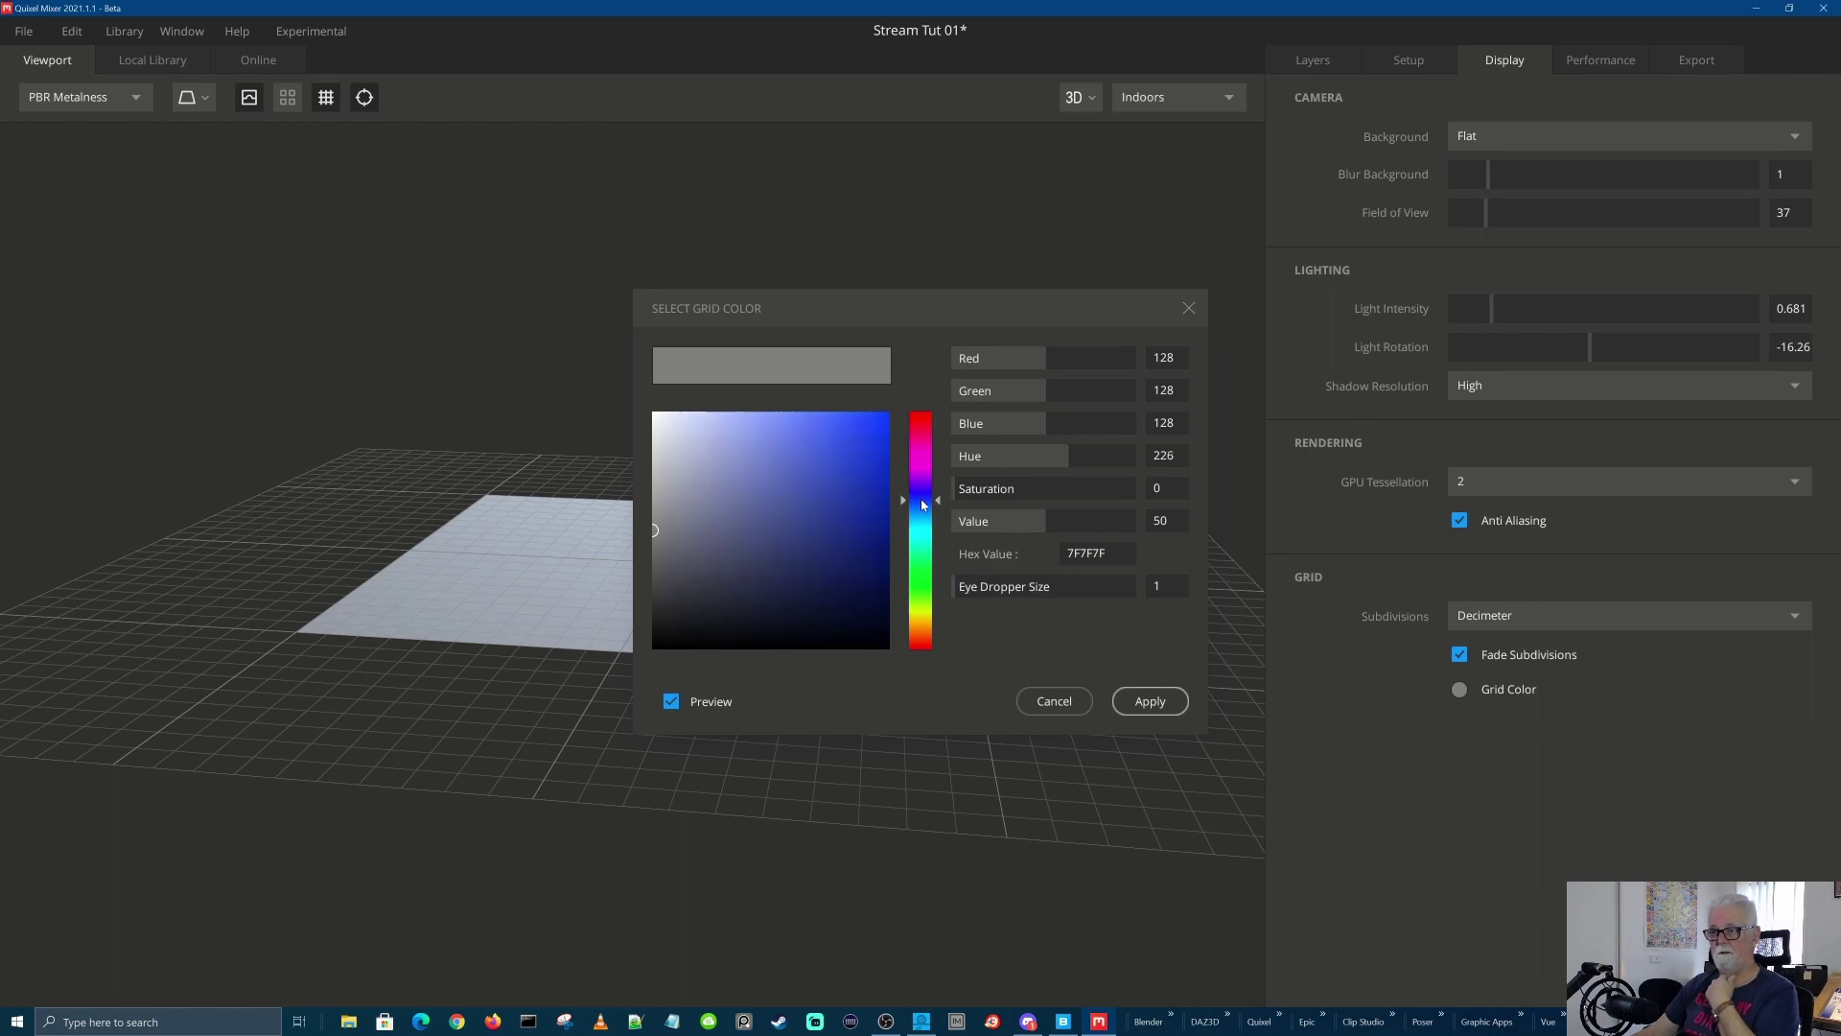
pyautogui.click(1152, 702)
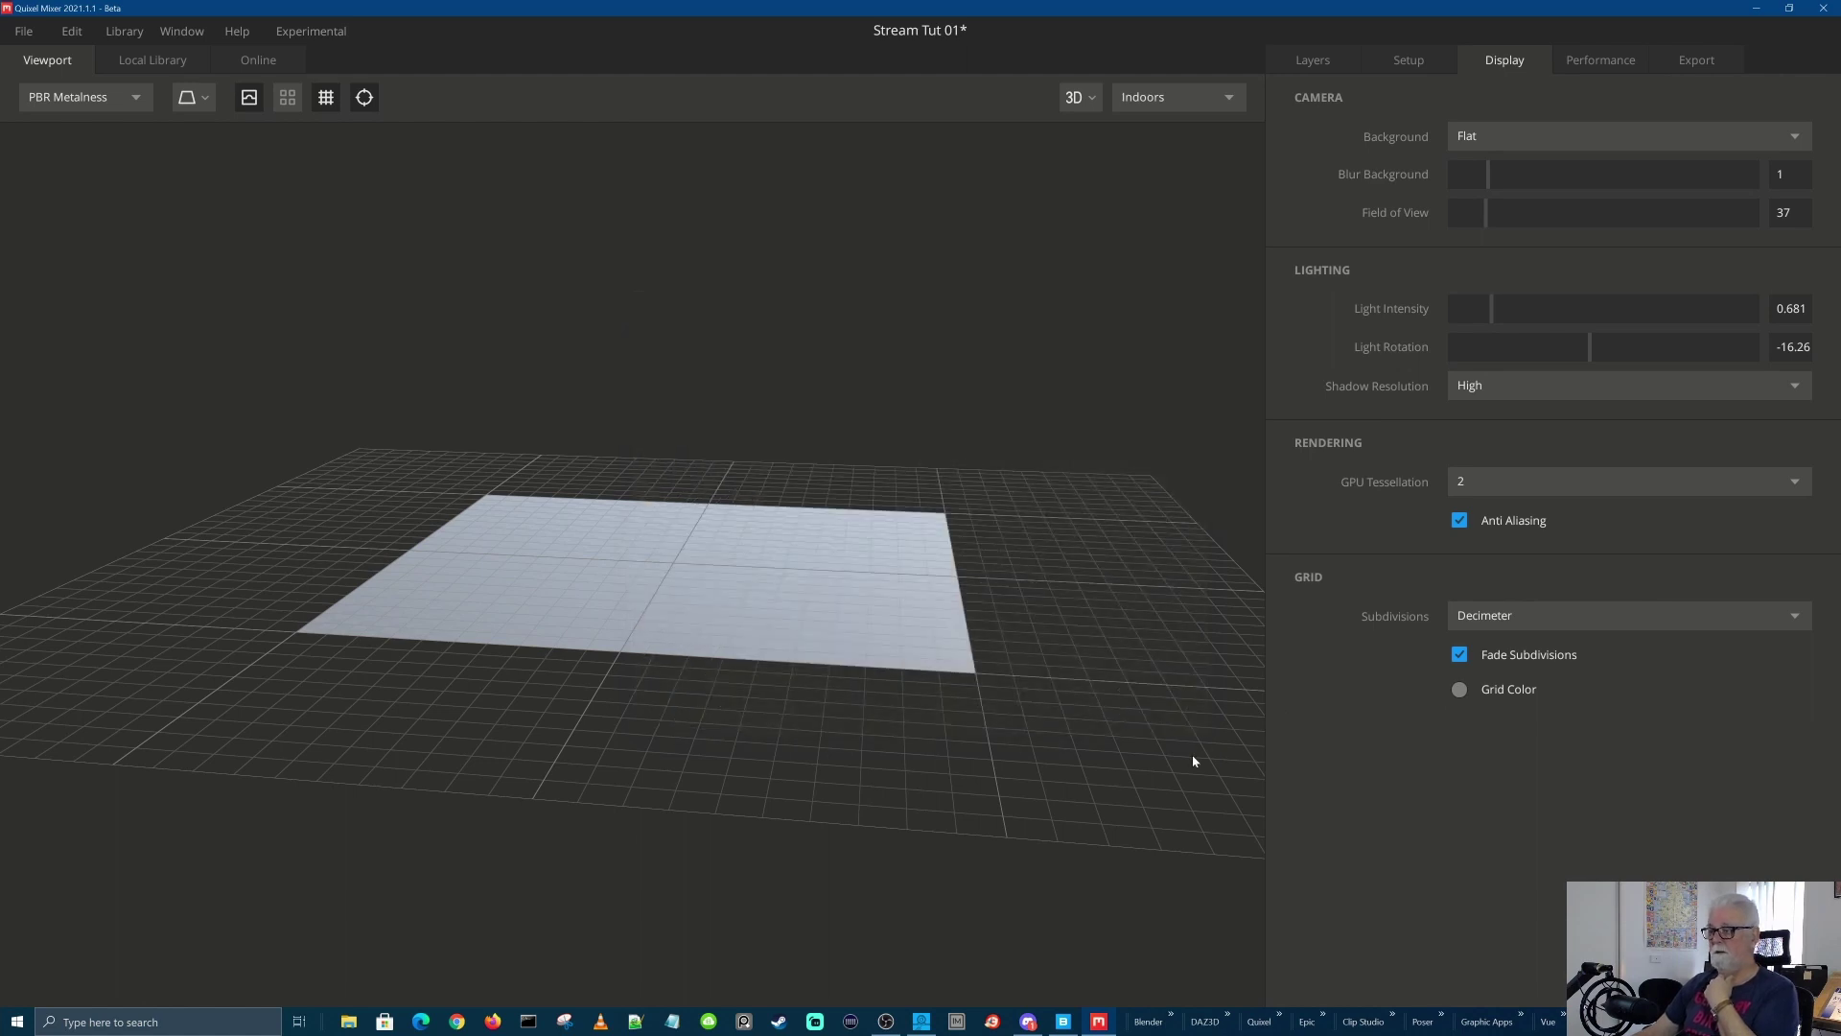
# Review the available options for grid subdivisions, GPU tessellation and shadow resolution in the display settings
pyautogui.click(1561, 616)
pyautogui.click(1561, 616)
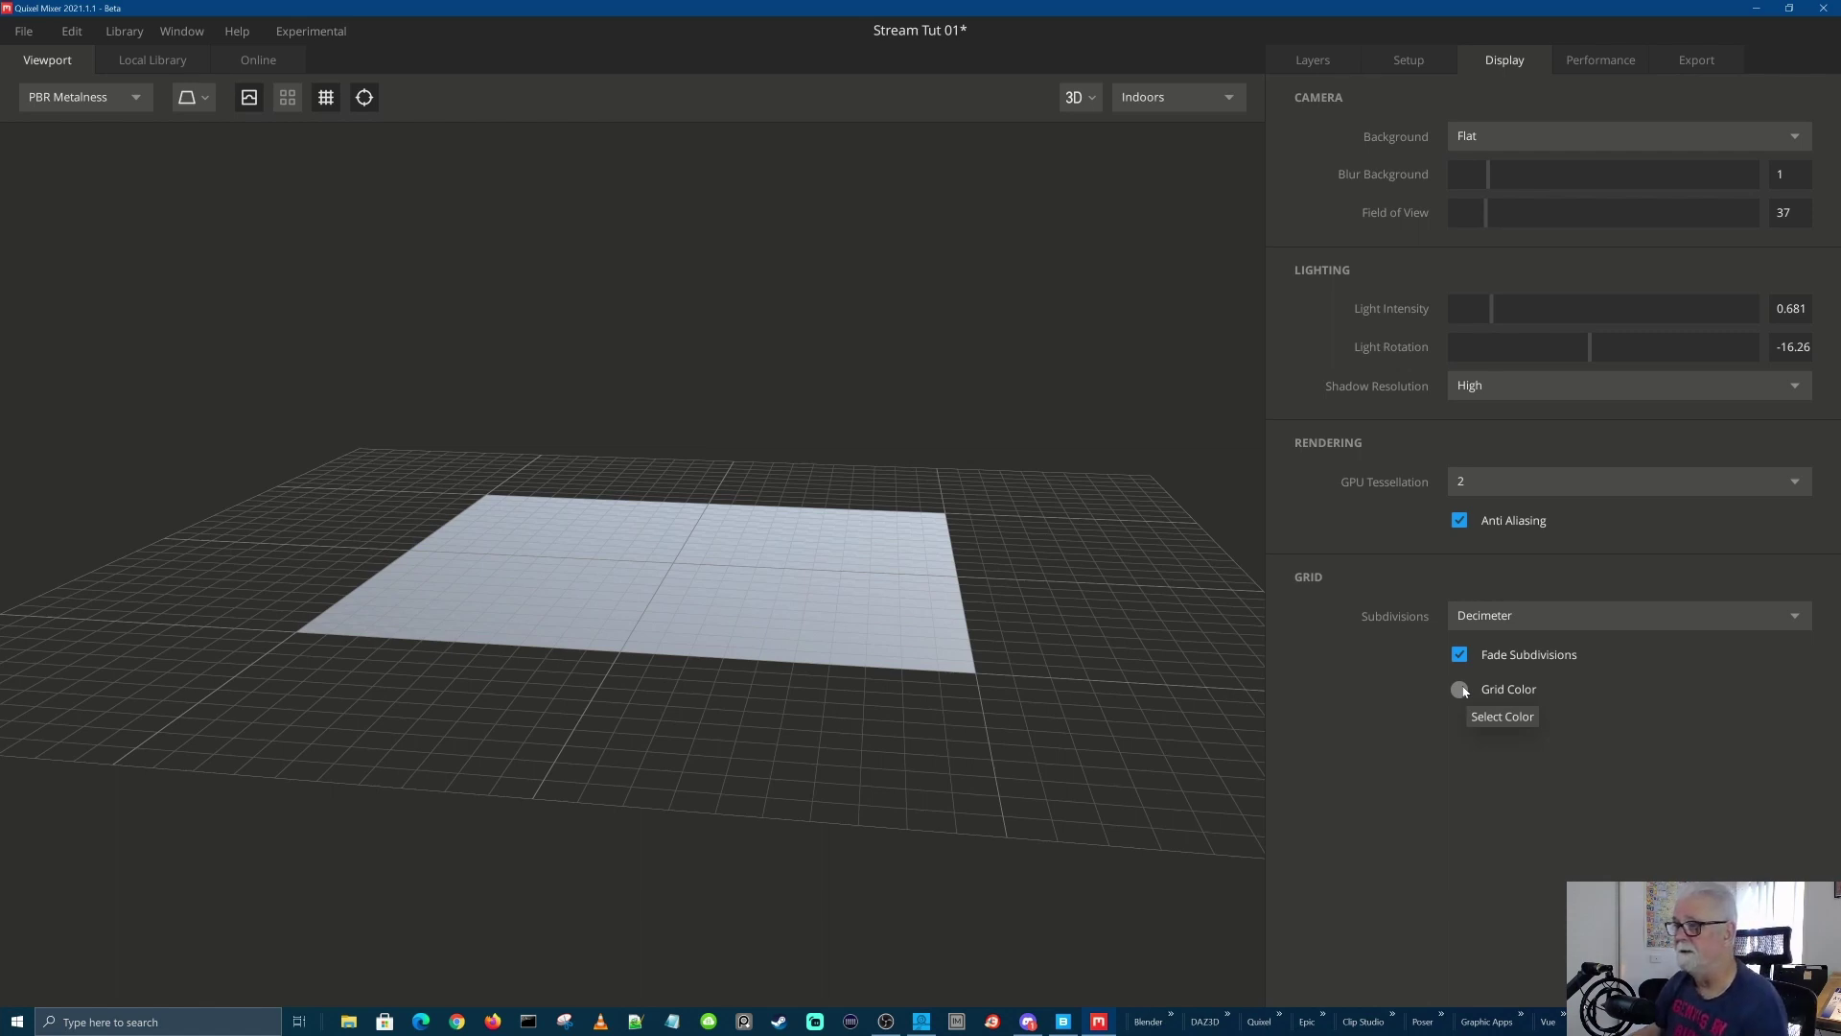
pyautogui.click(1797, 482)
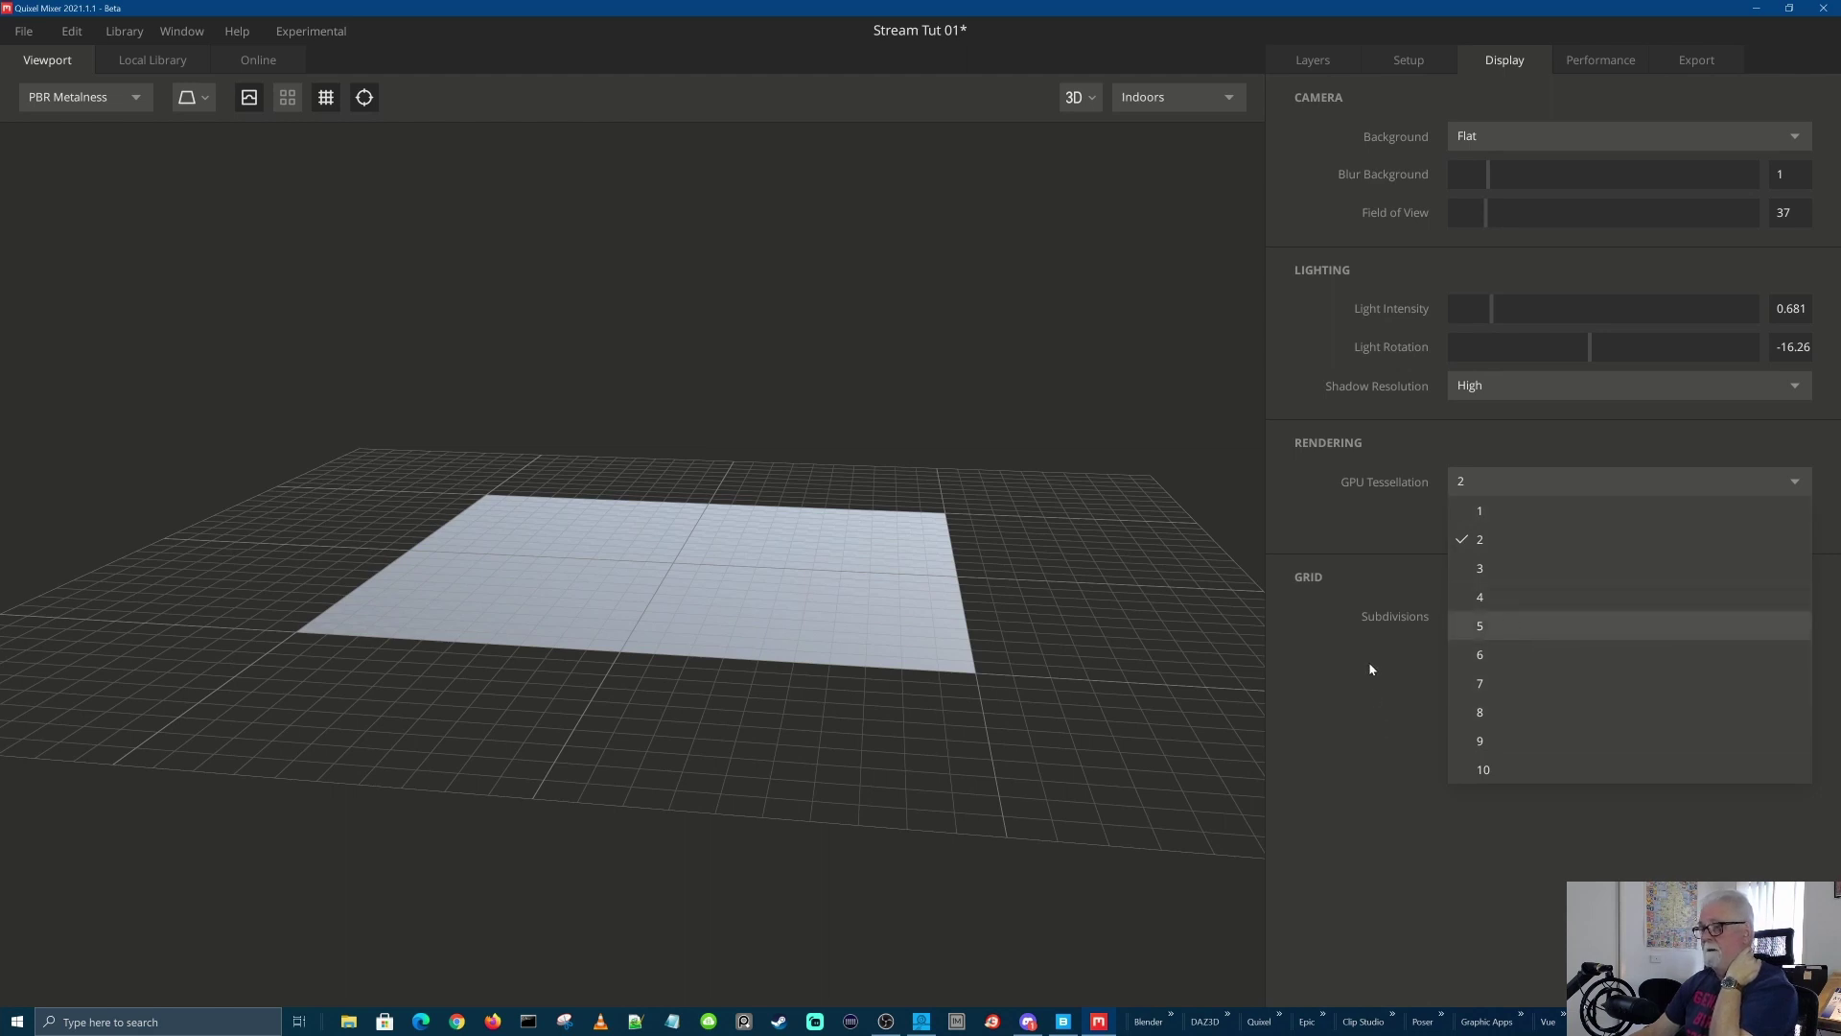
pyautogui.click(1358, 758)
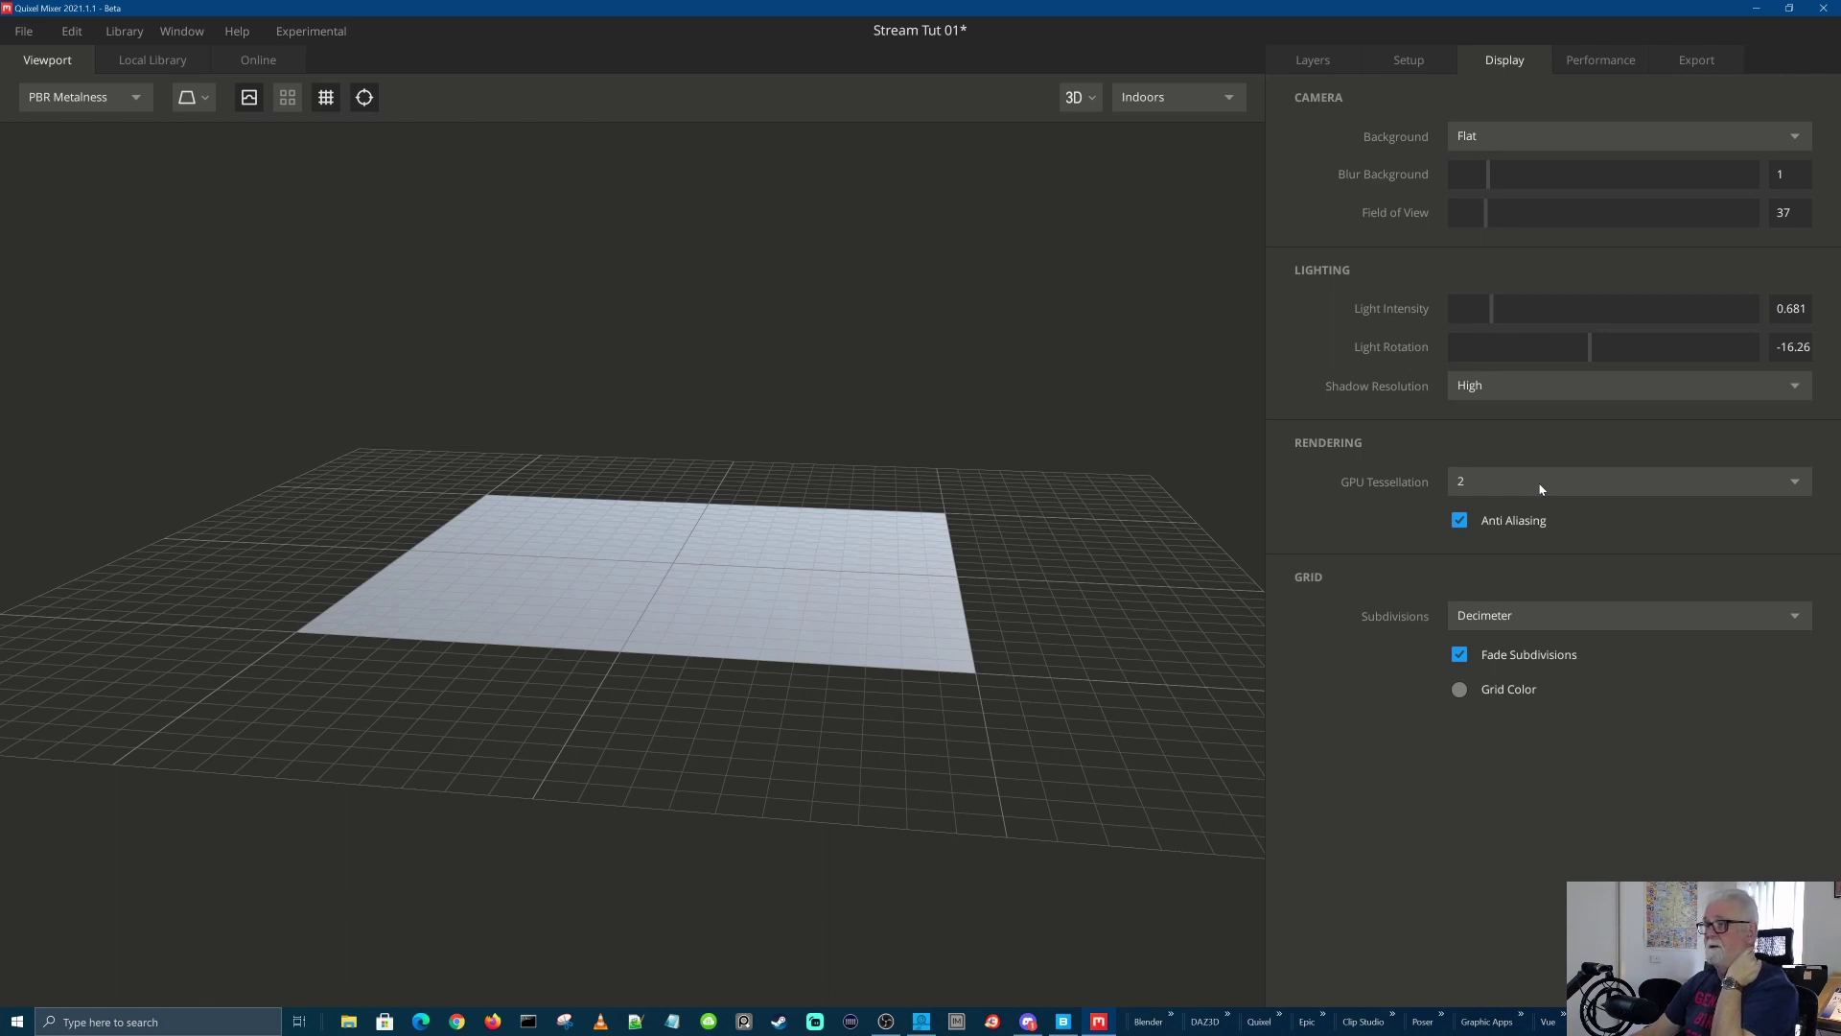
pyautogui.click(1502, 388)
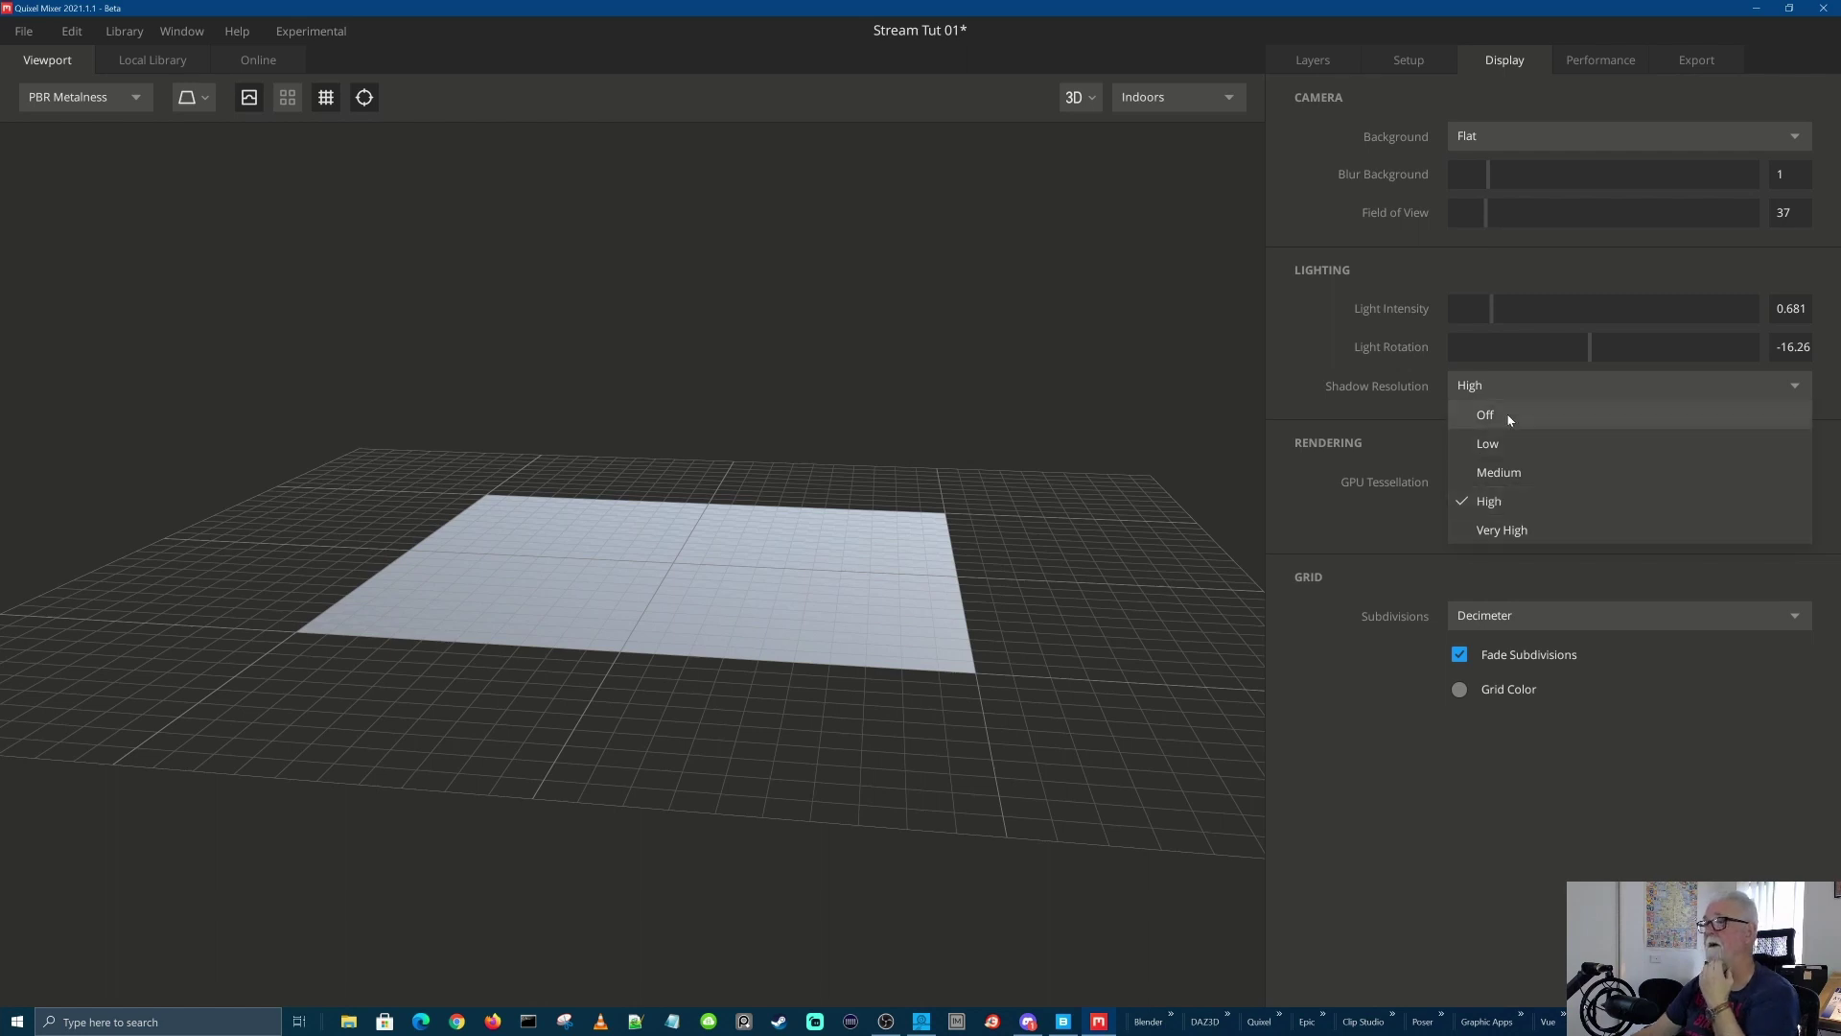
pyautogui.click(1361, 733)
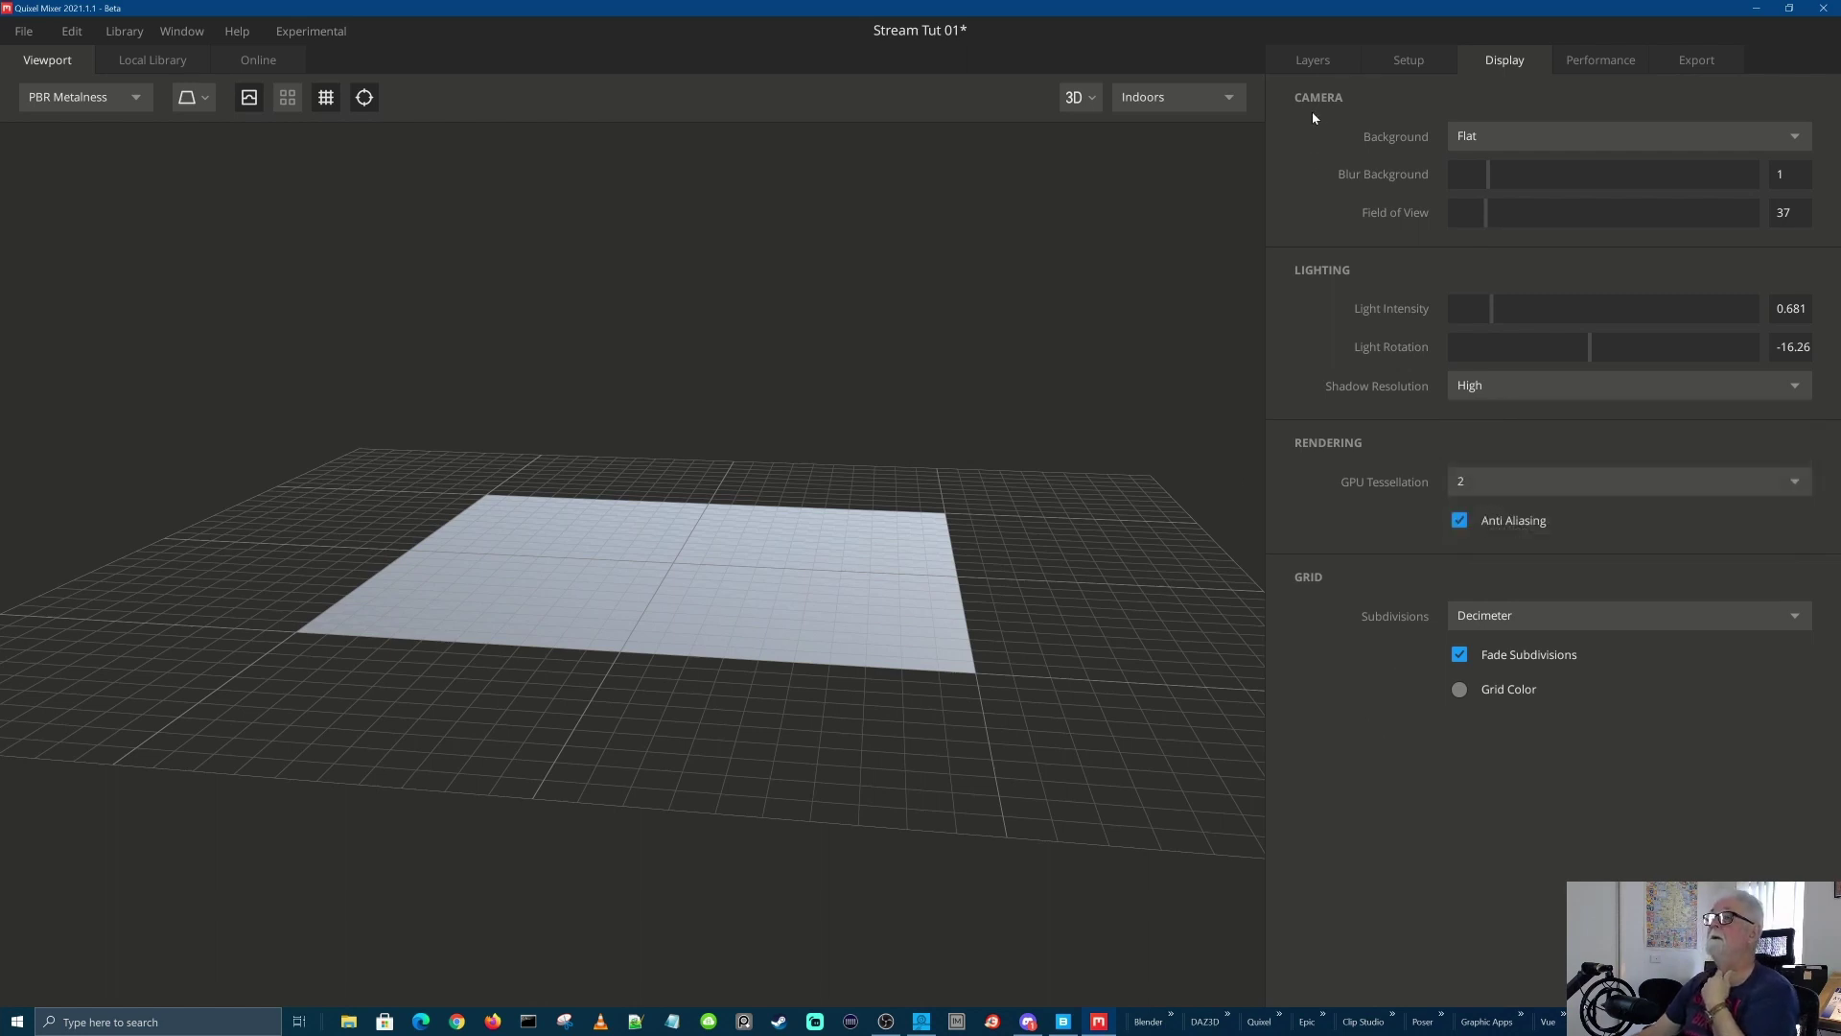
# Review the performance settings, including the choices for target frame rate, high quality blur and texture downsampling
pyautogui.click(1612, 63)
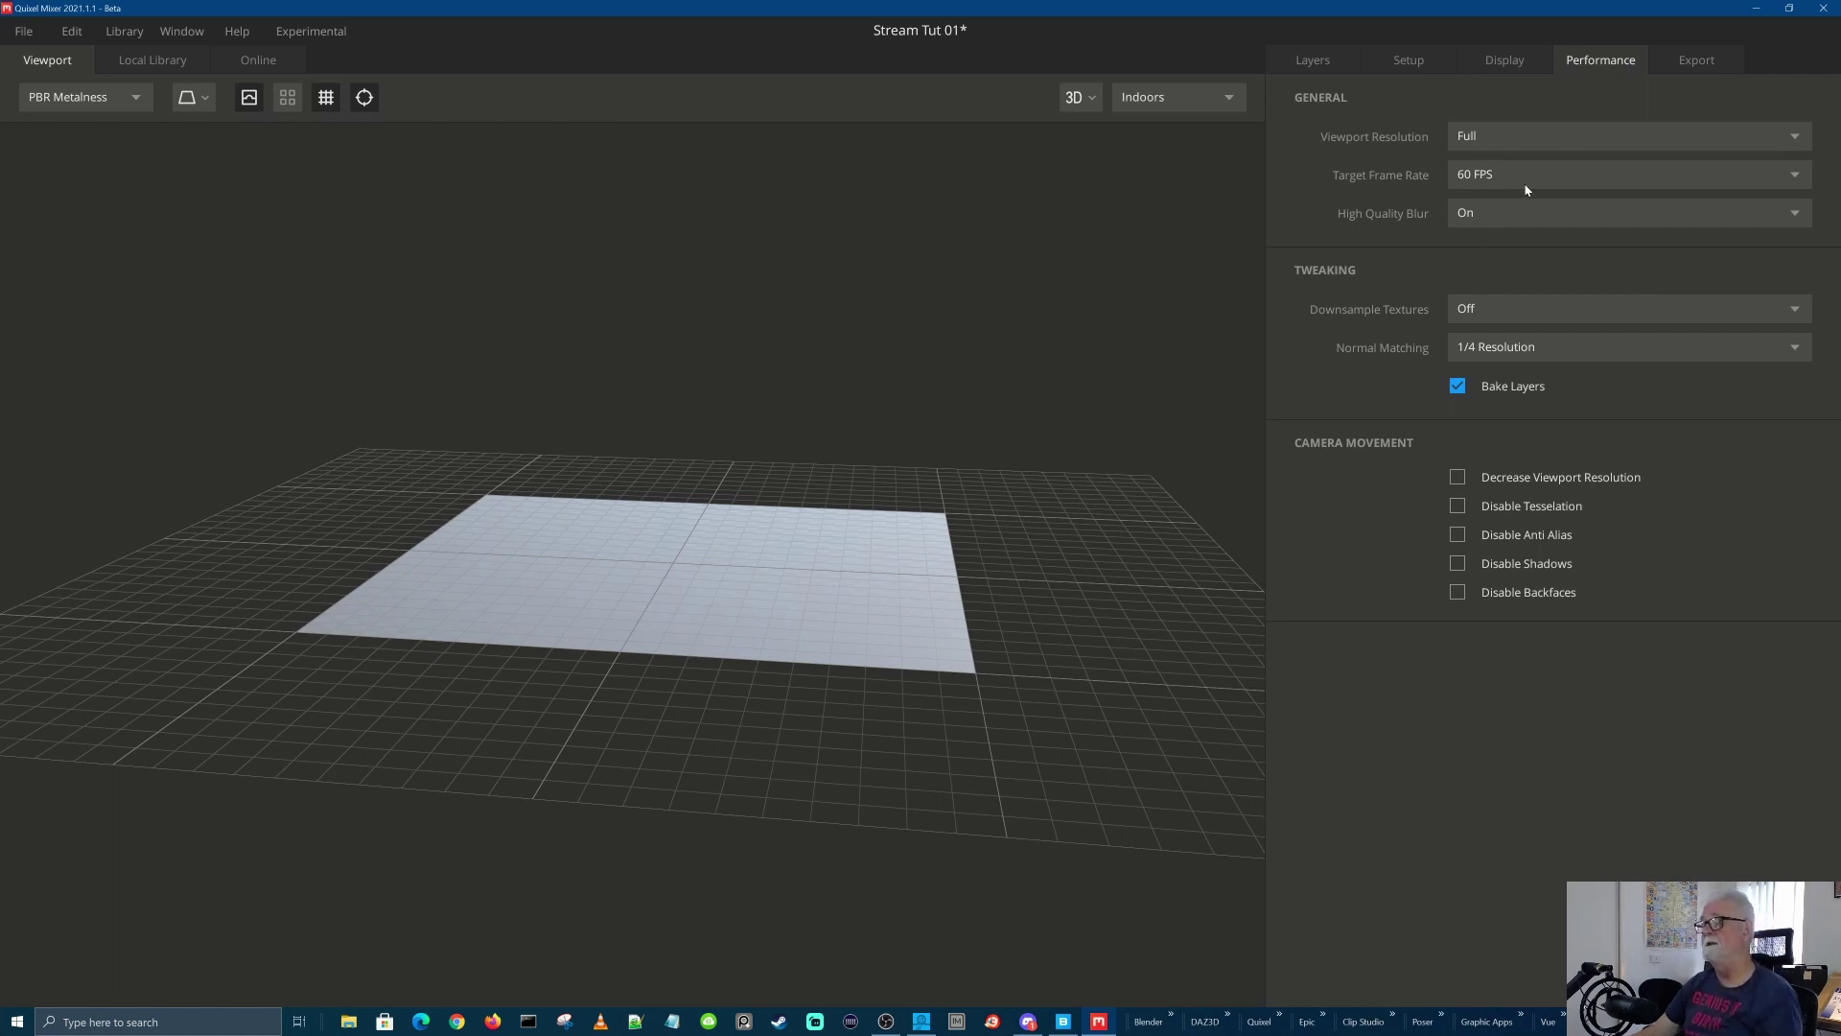
pyautogui.click(1787, 171)
pyautogui.click(1786, 170)
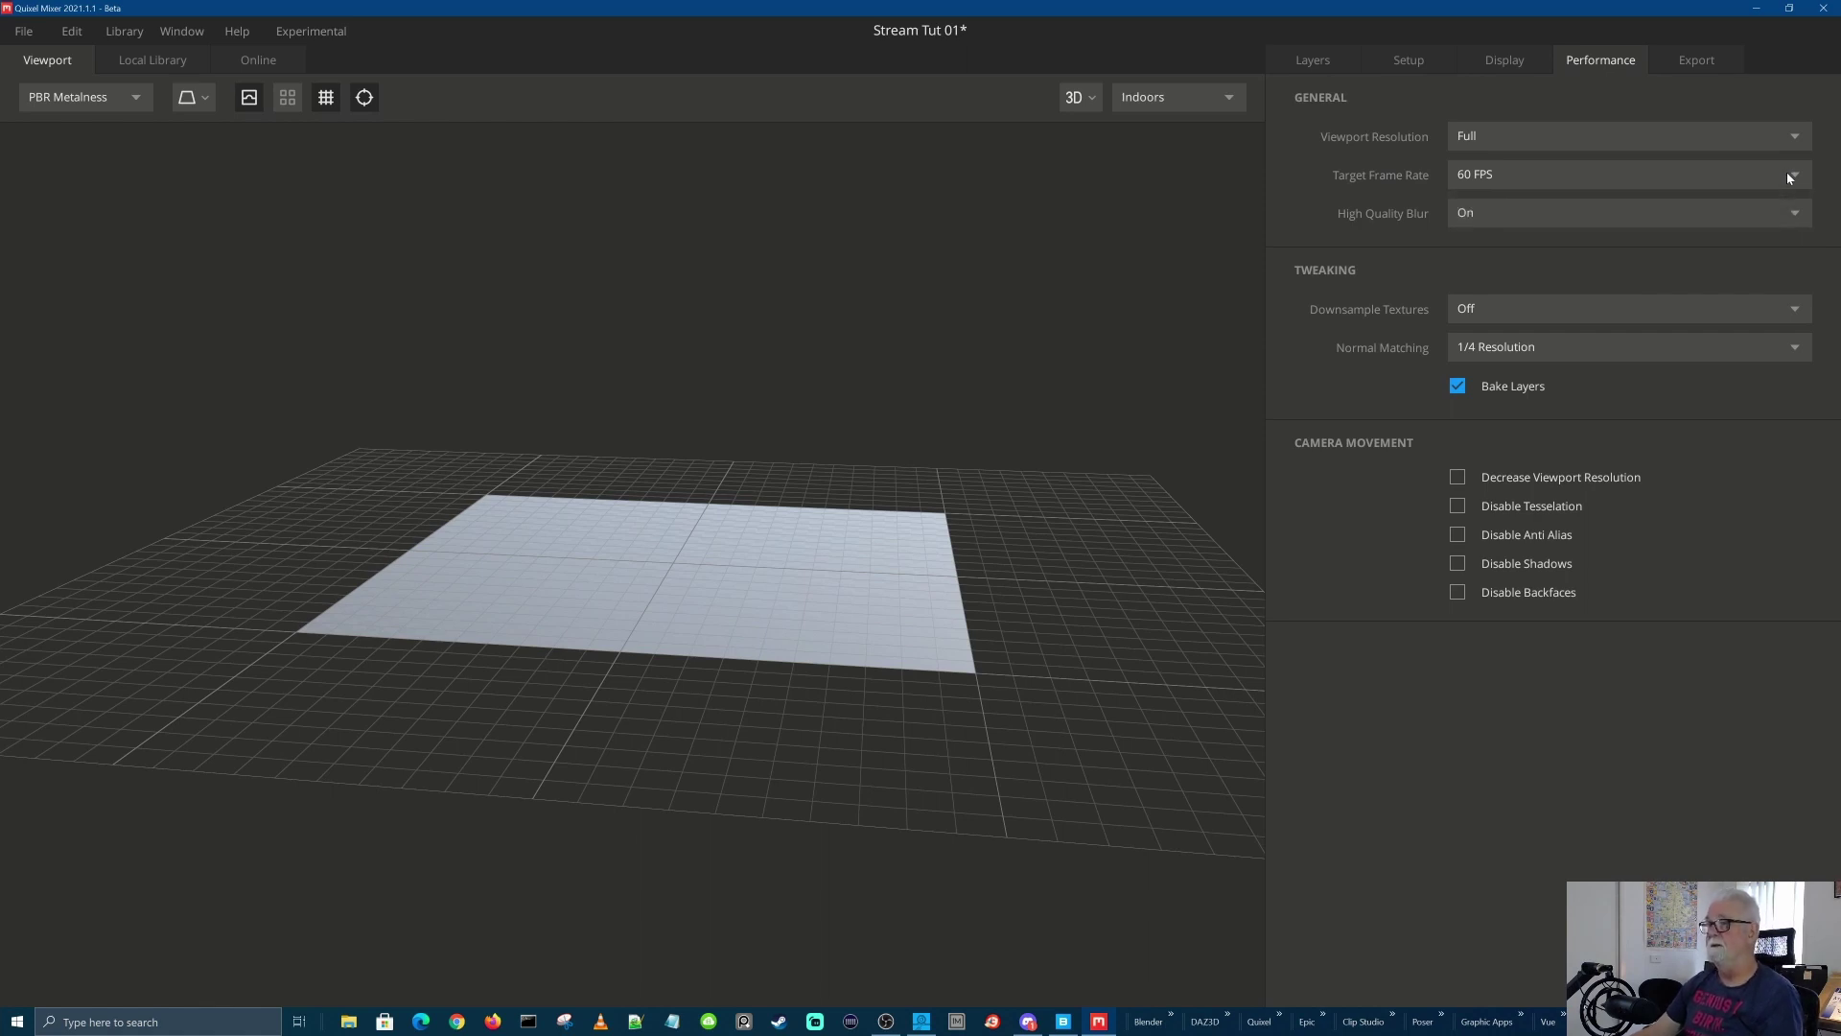
pyautogui.click(1787, 222)
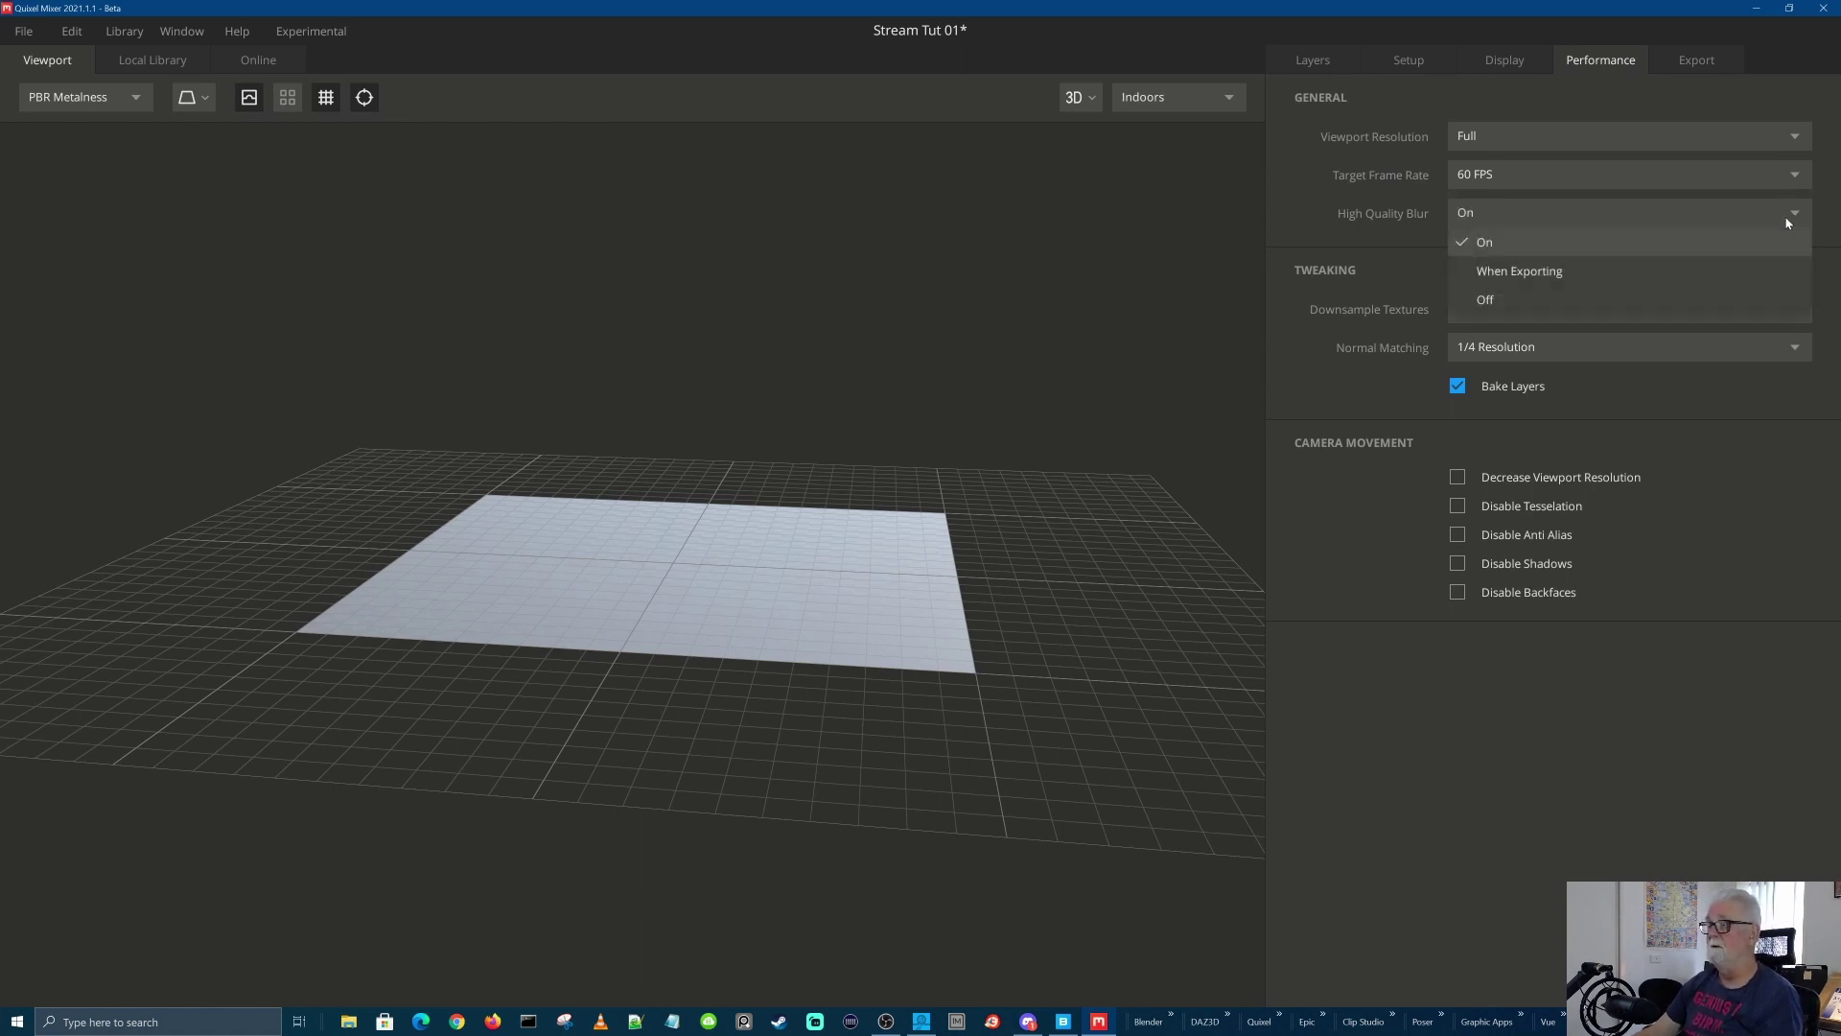
pyautogui.click(1787, 222)
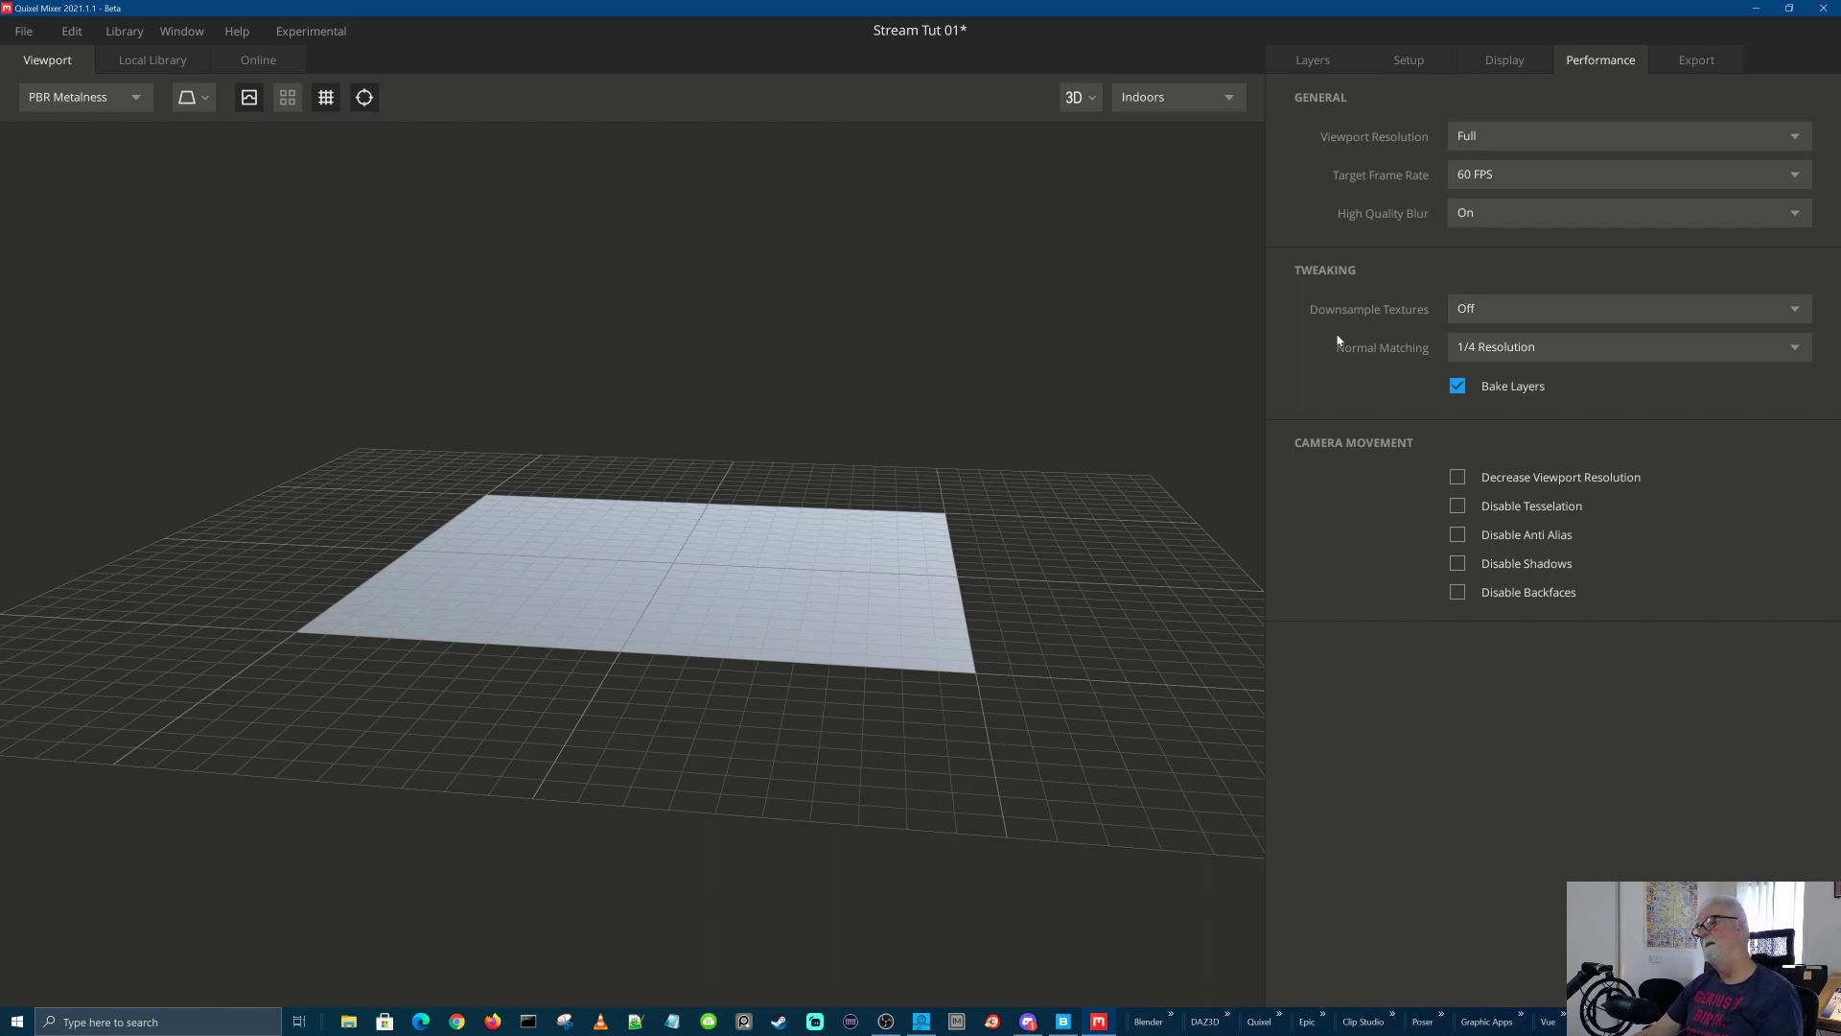
pyautogui.click(1516, 309)
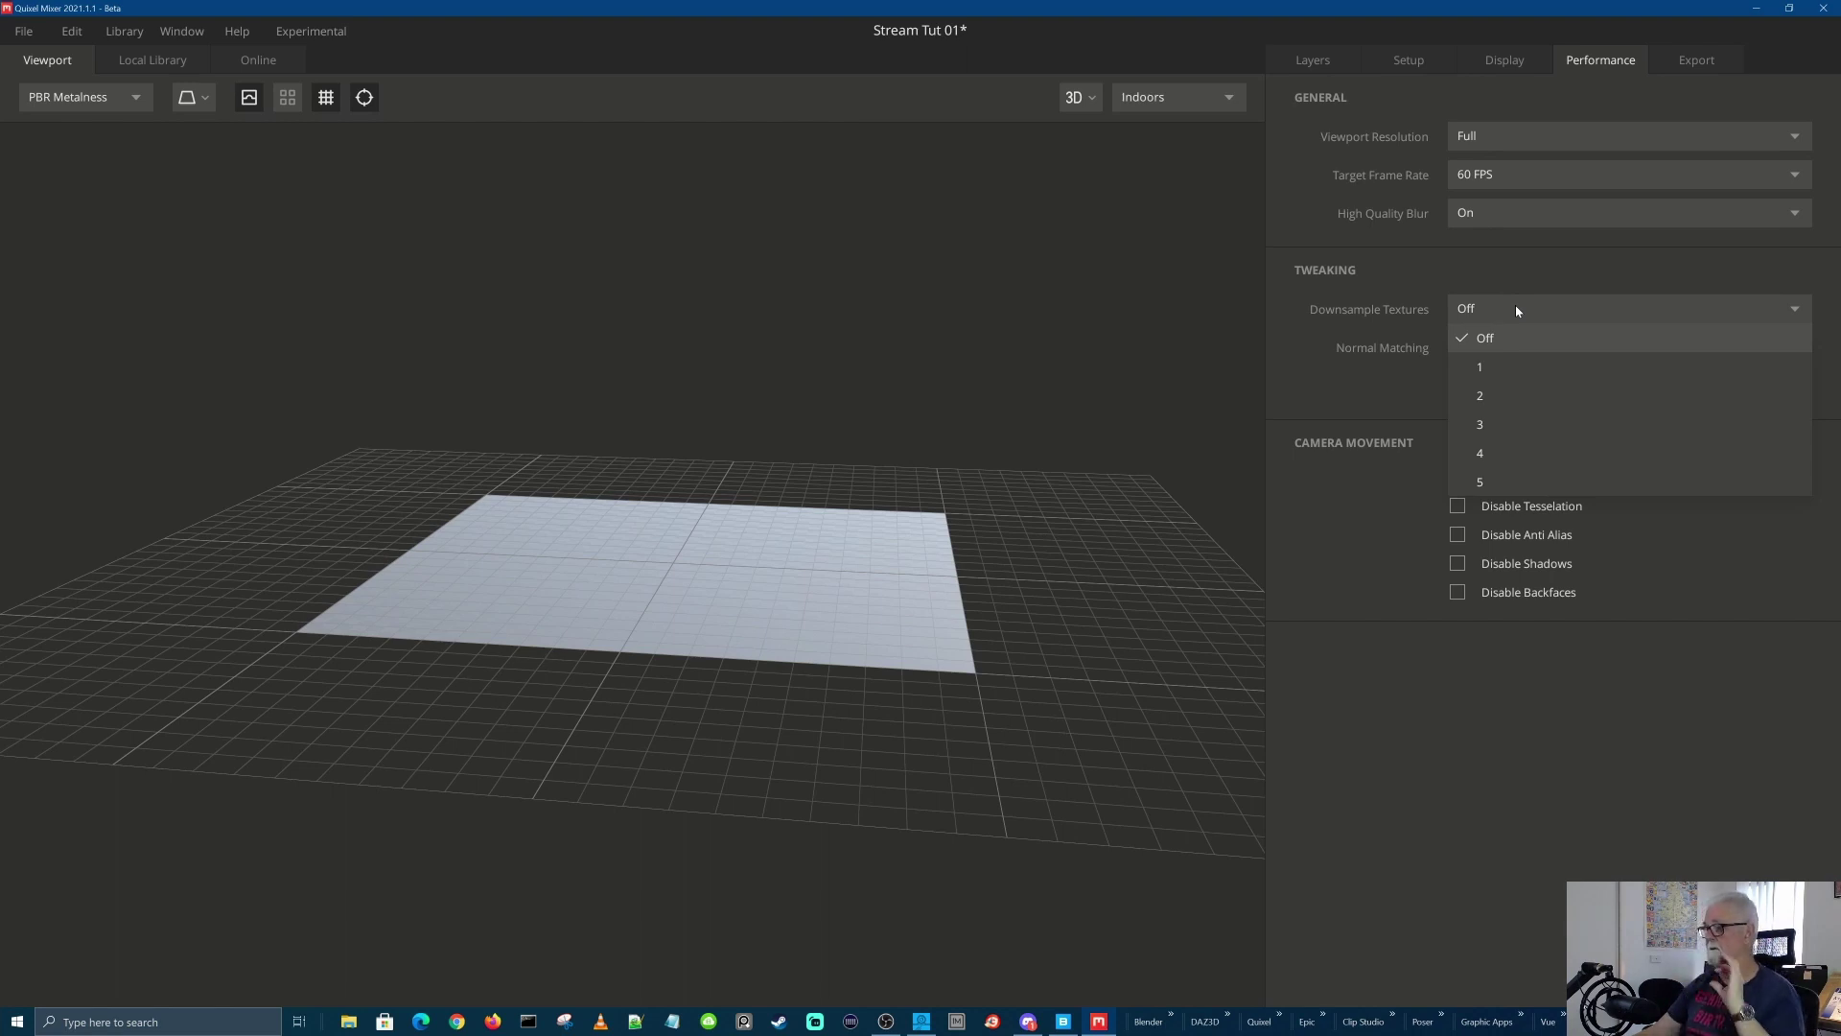
pyautogui.click(394, 399)
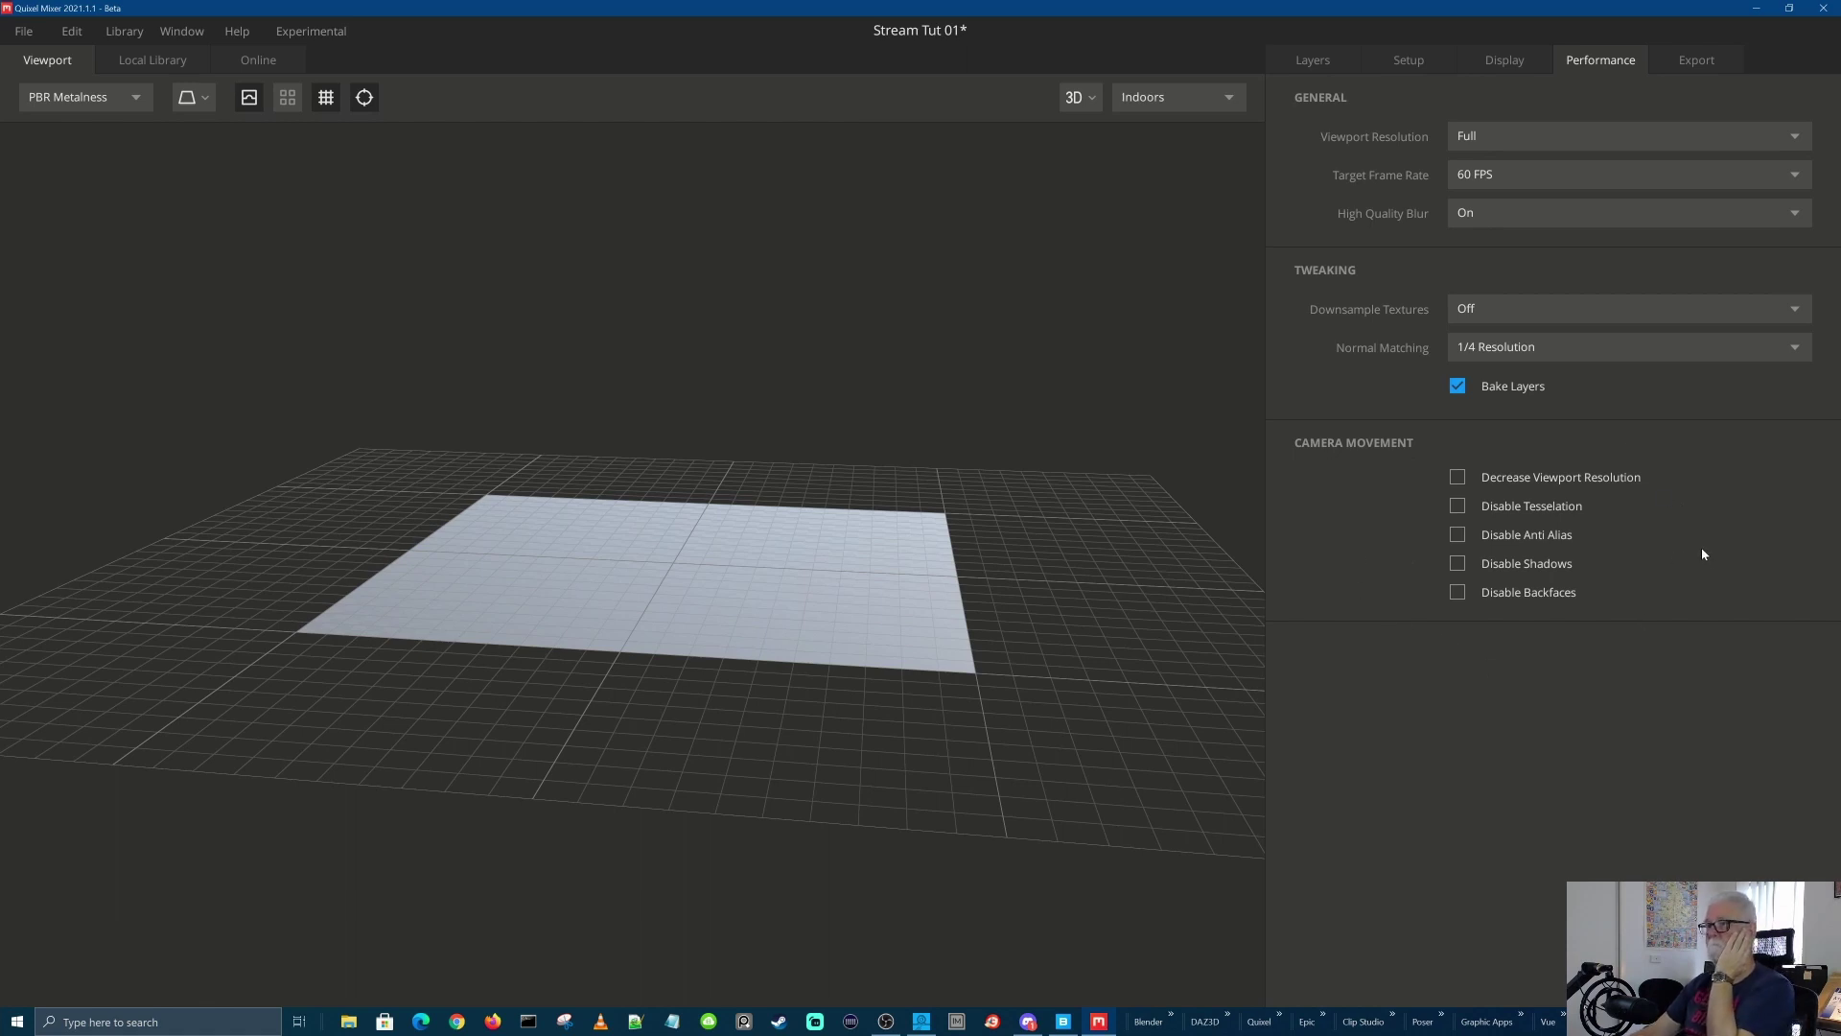
# Review the export settings, including the texture presets and the available export resolutions
pyautogui.click(1698, 59)
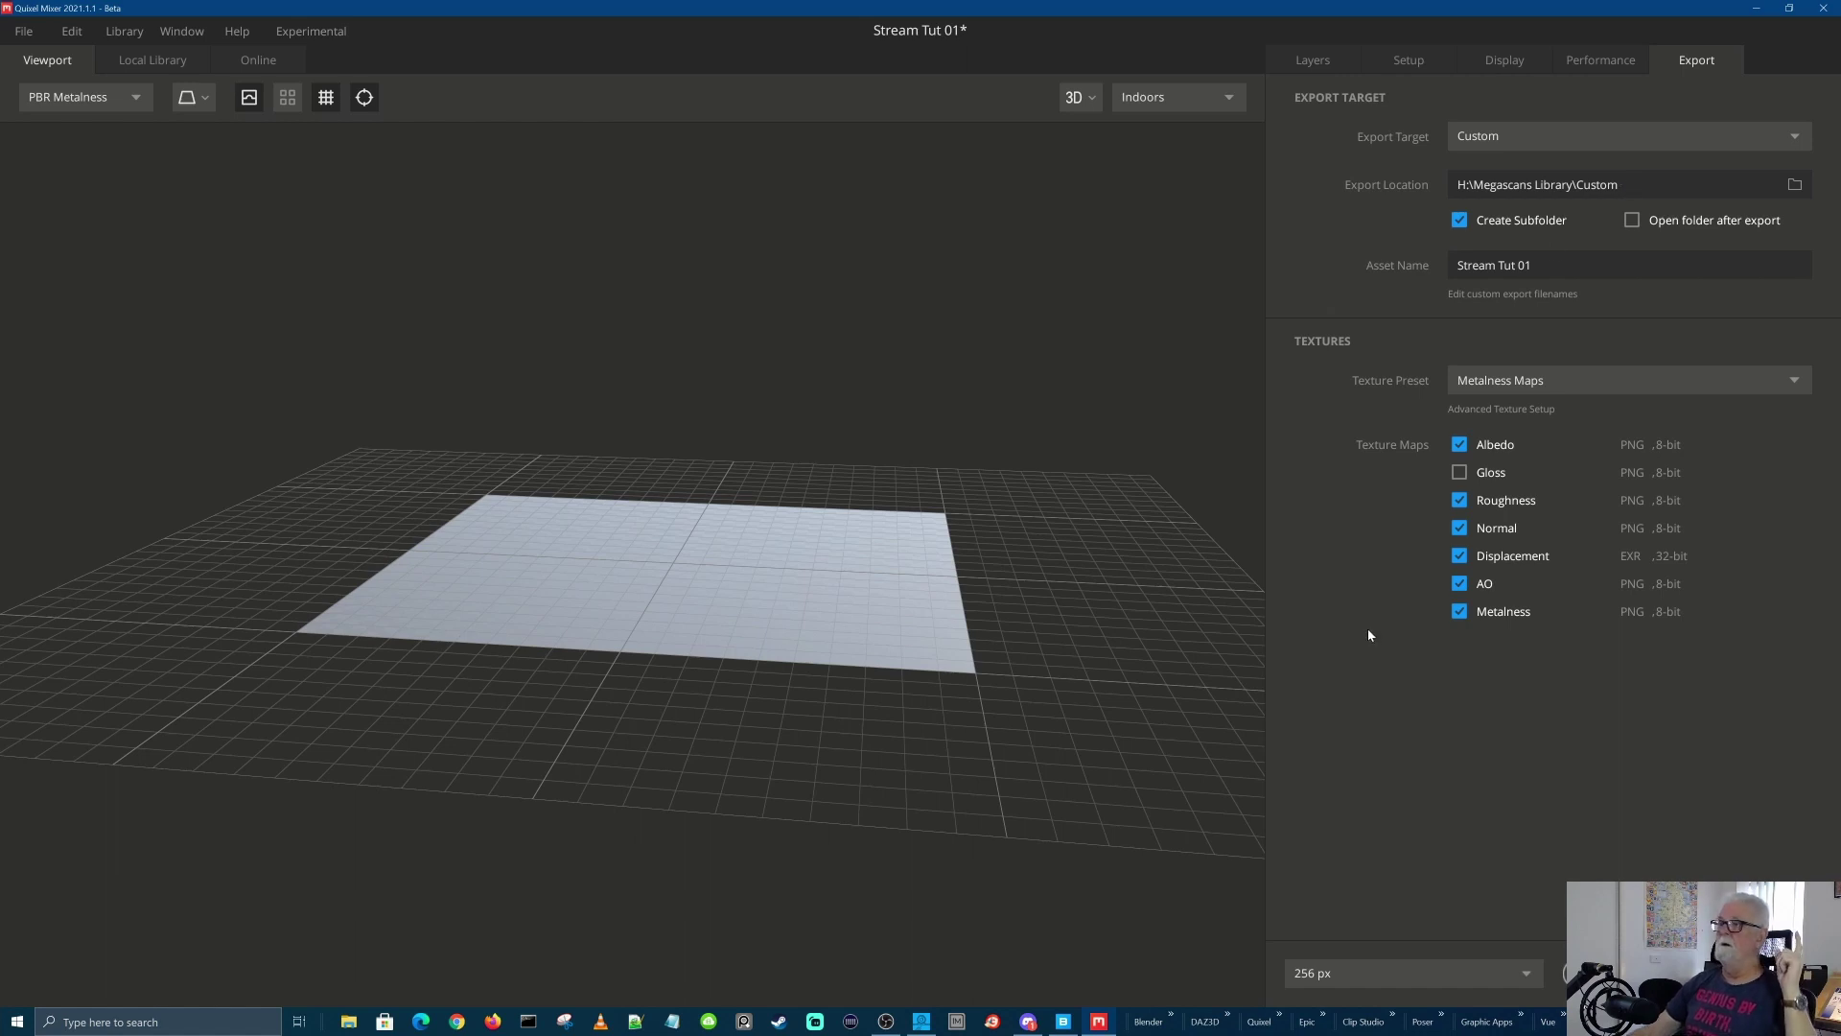
pyautogui.click(1571, 380)
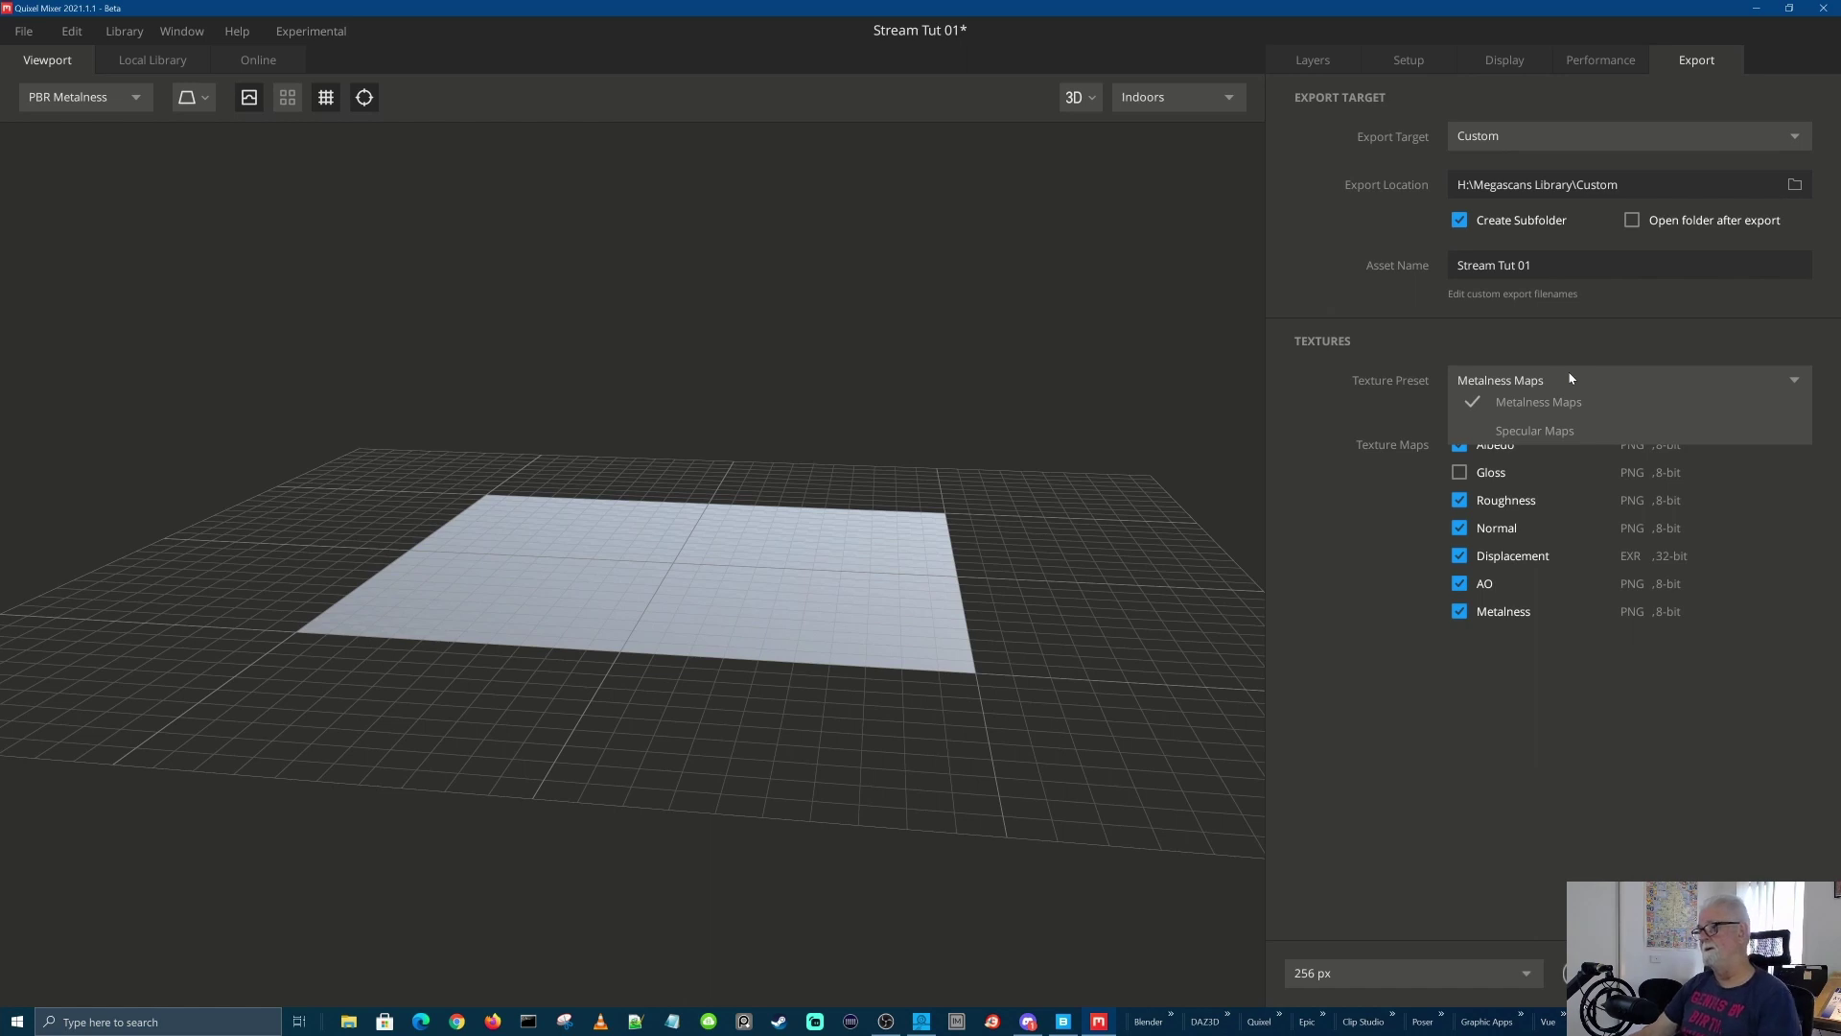
pyautogui.click(1571, 379)
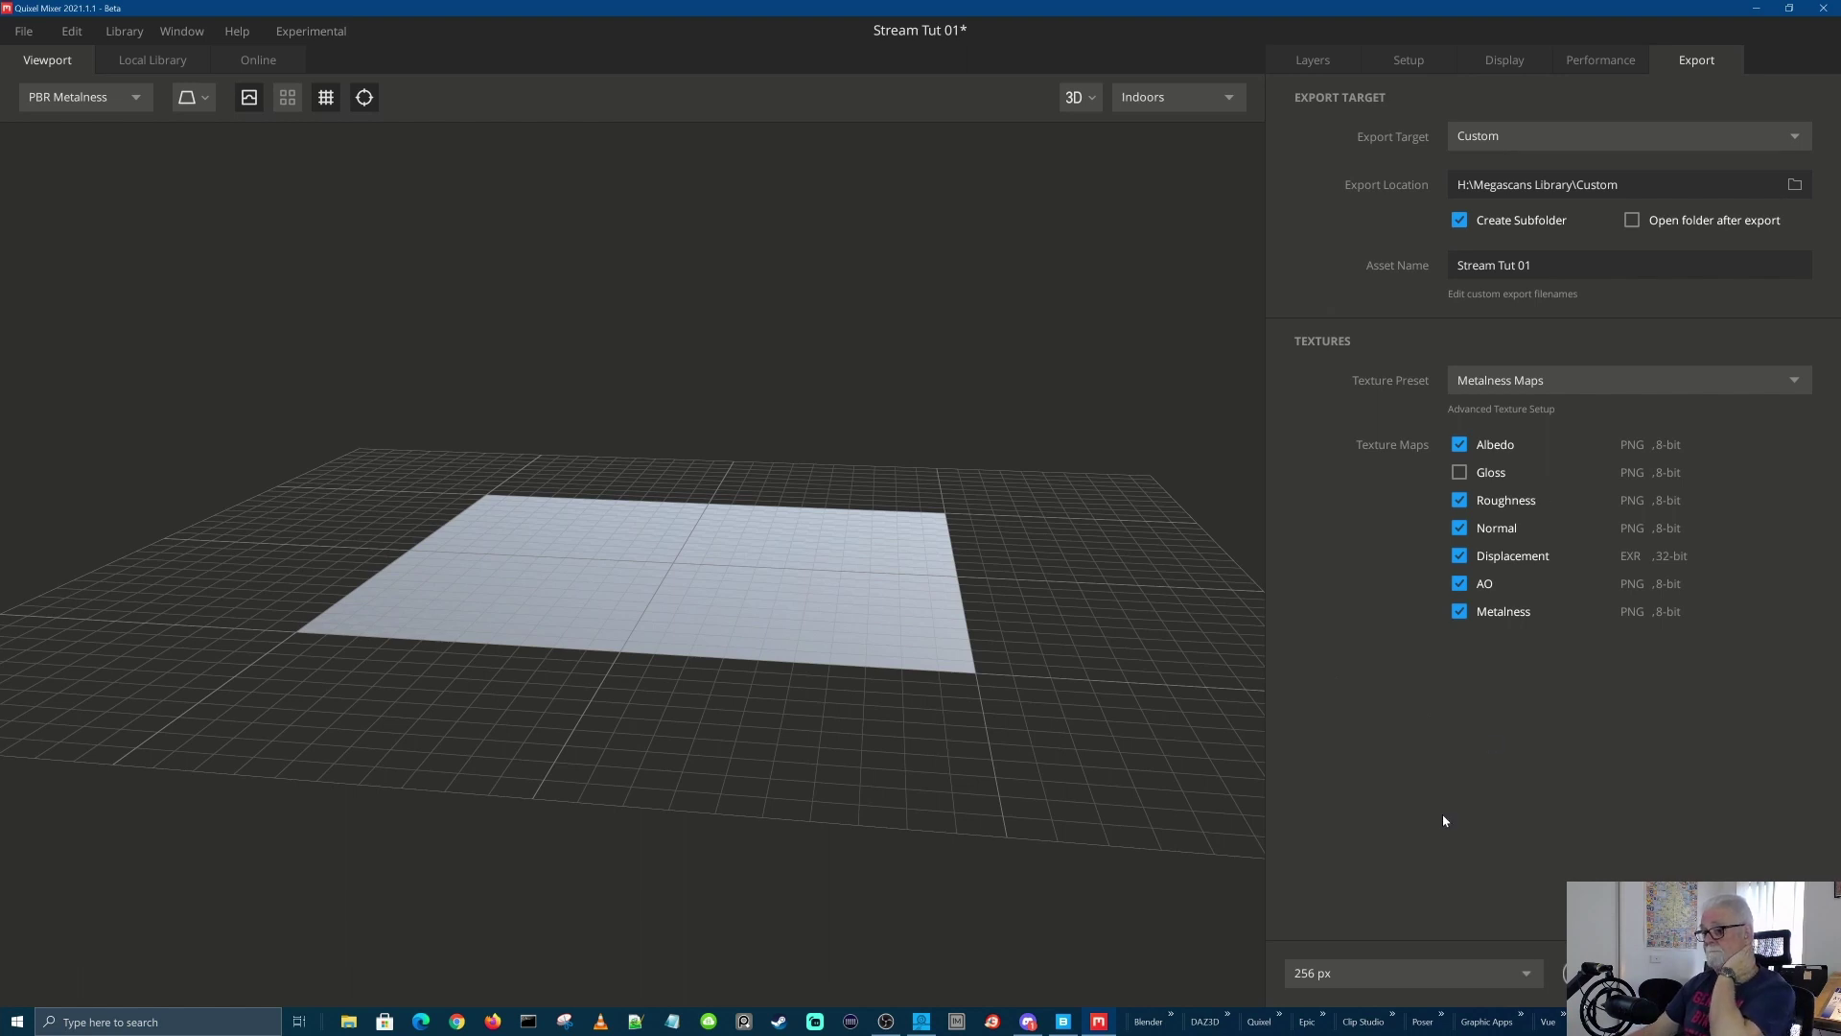
pyautogui.click(1521, 974)
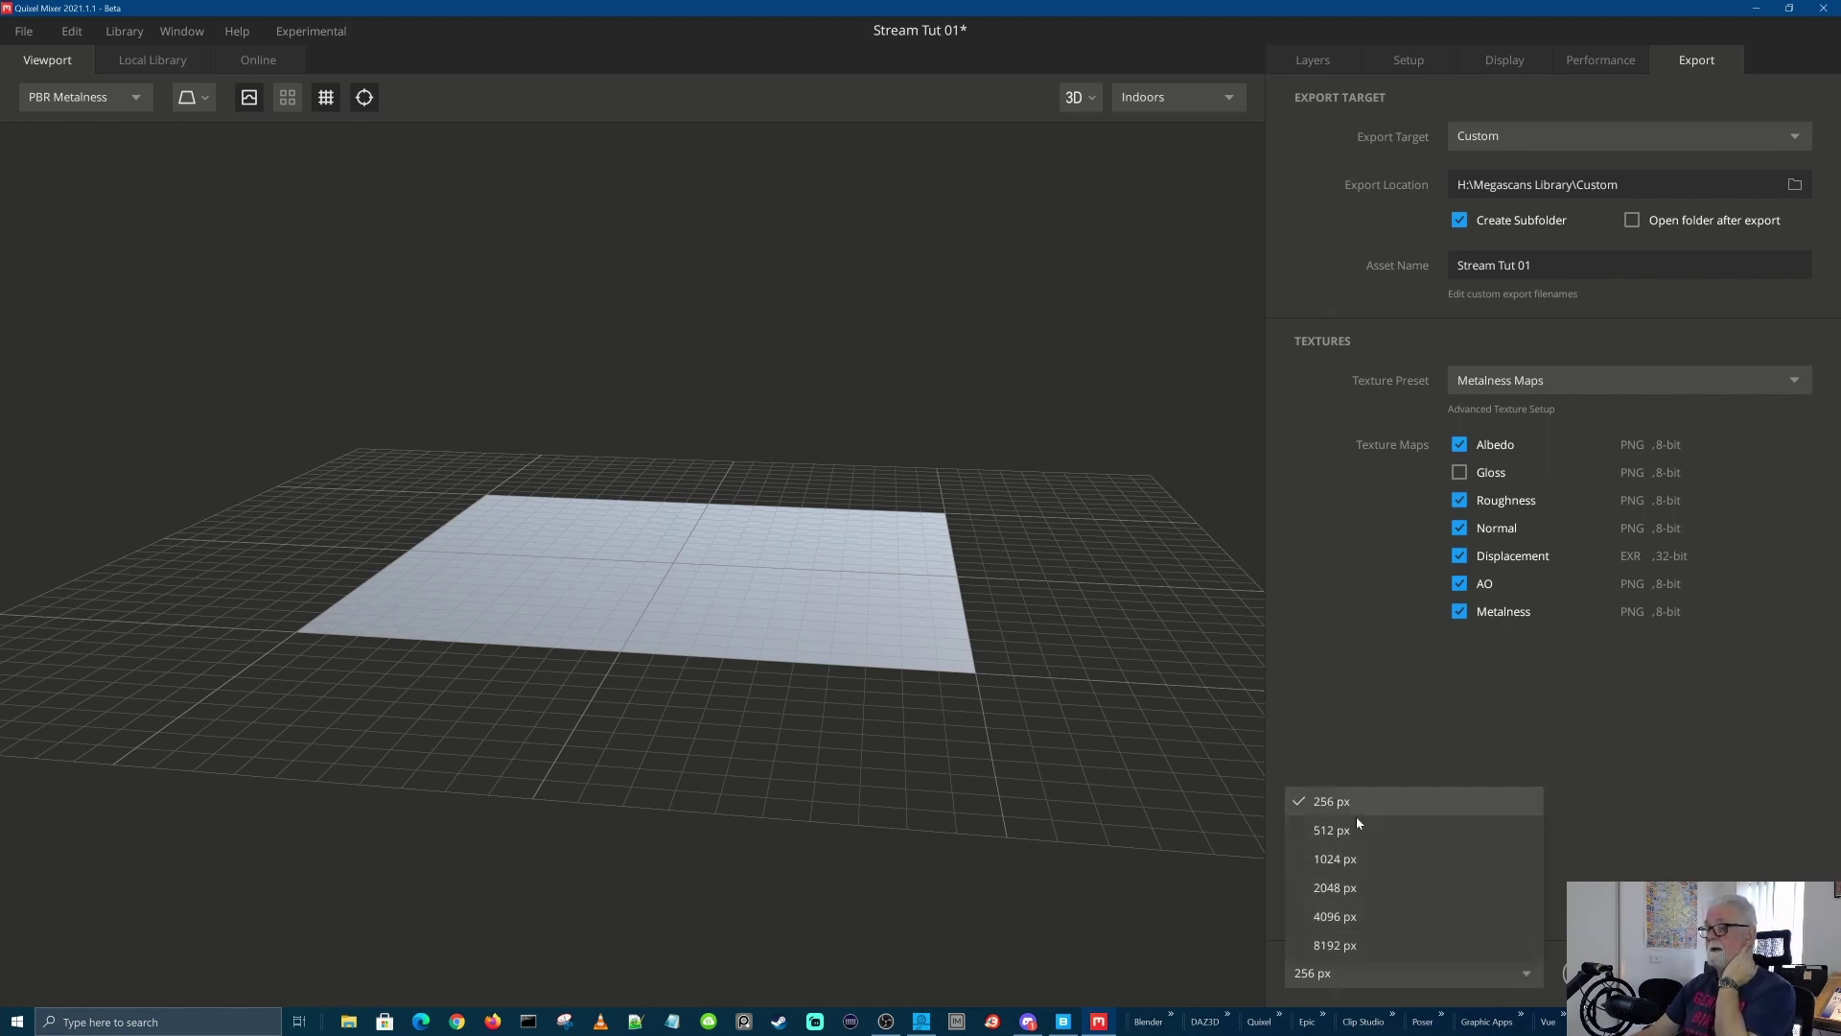
pyautogui.click(1592, 828)
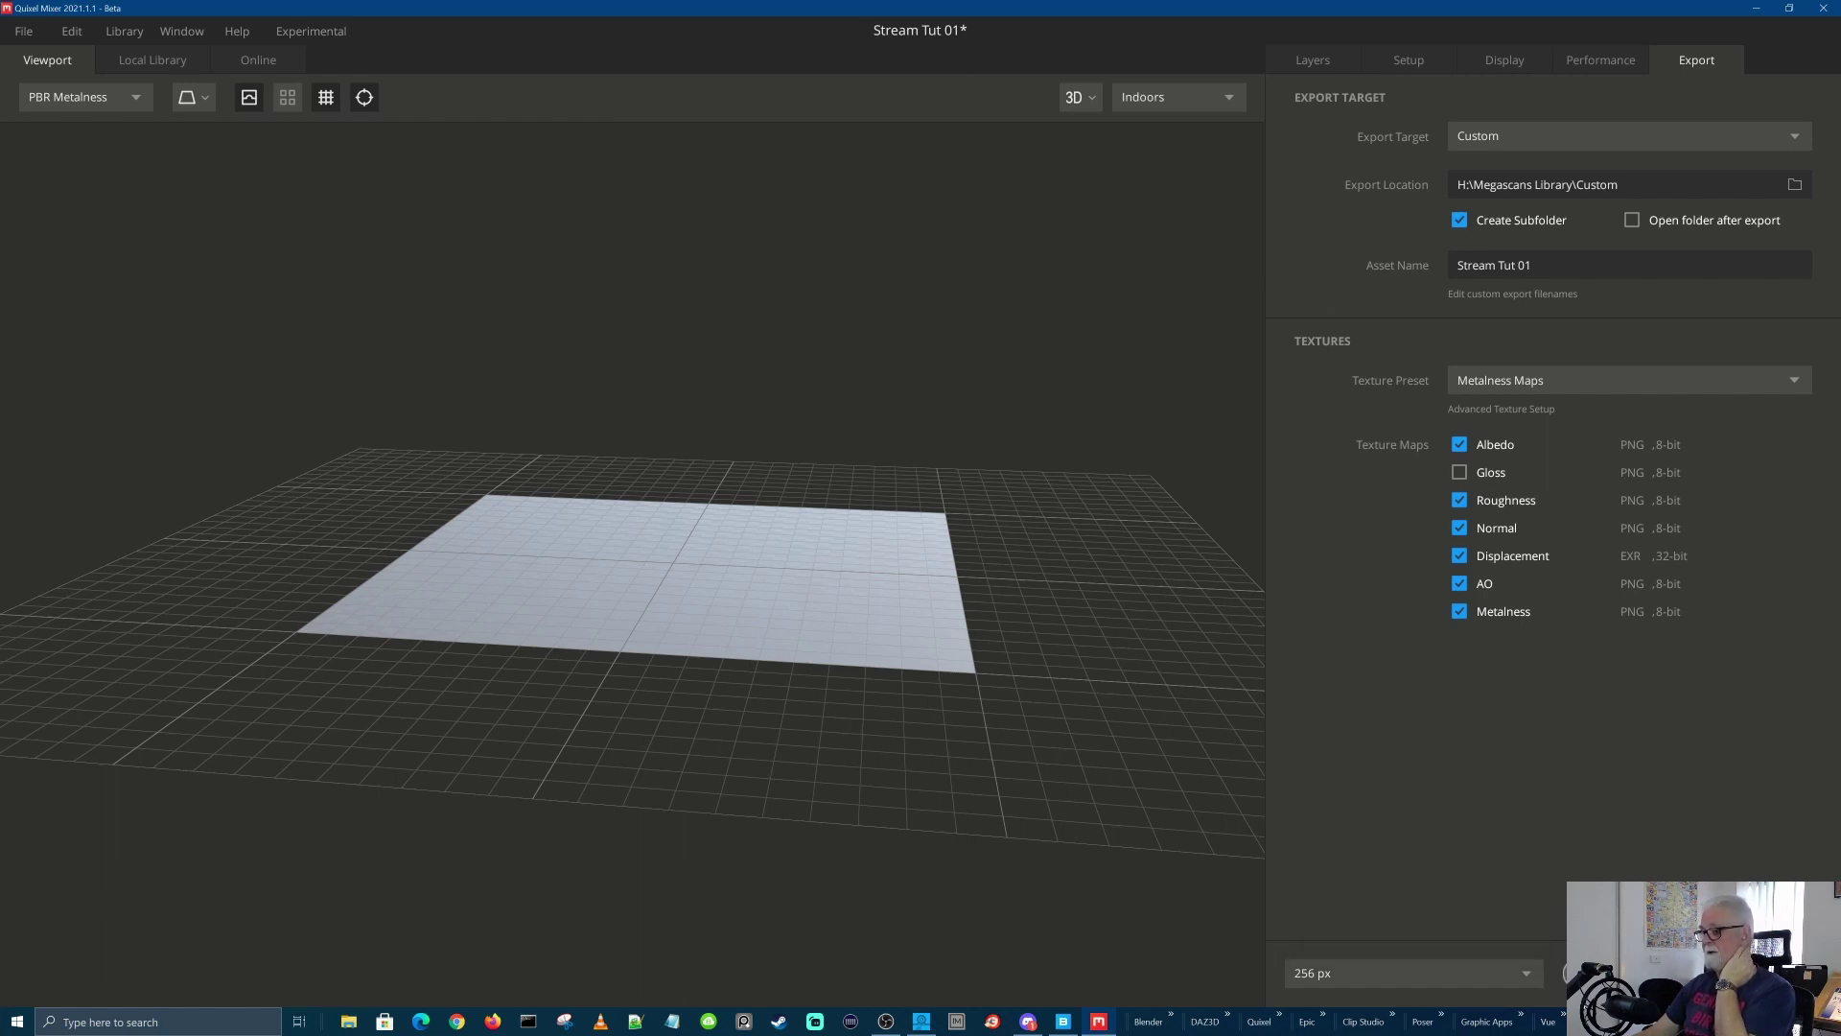
pyautogui.click(1688, 973)
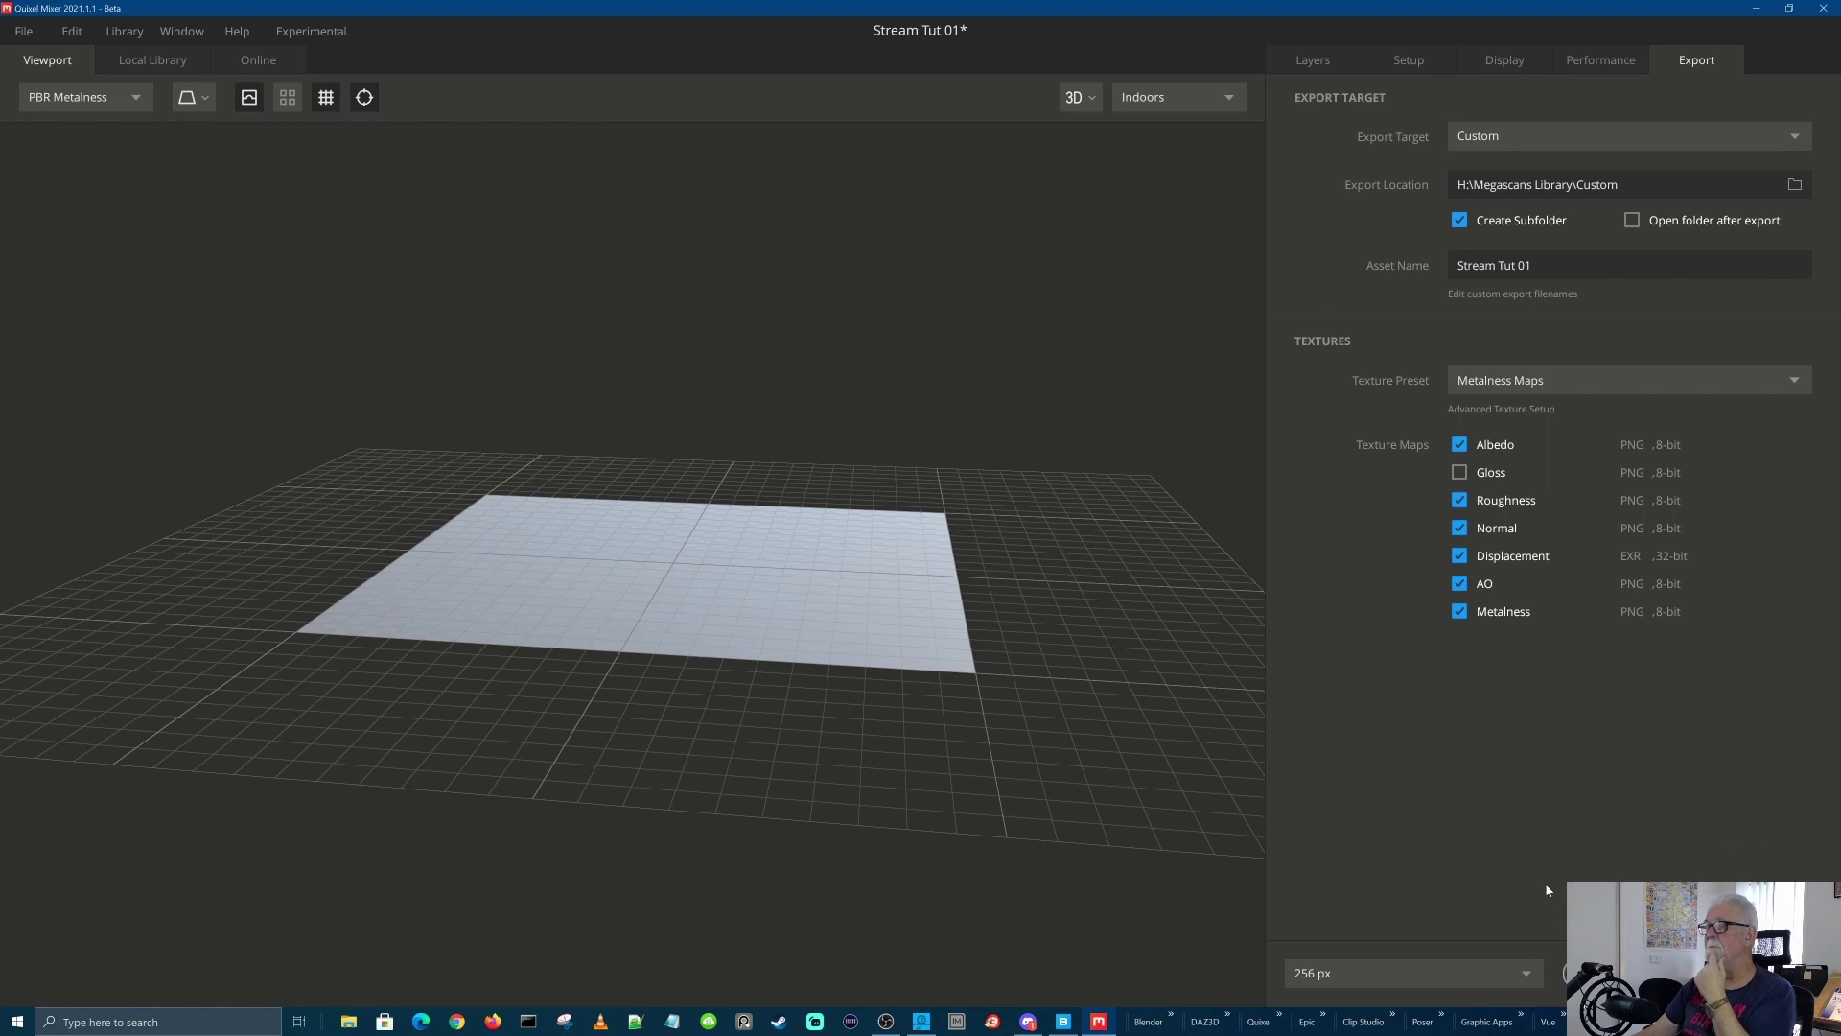
# Set the export target to Library and check which asset types it offers
pyautogui.click(1796, 139)
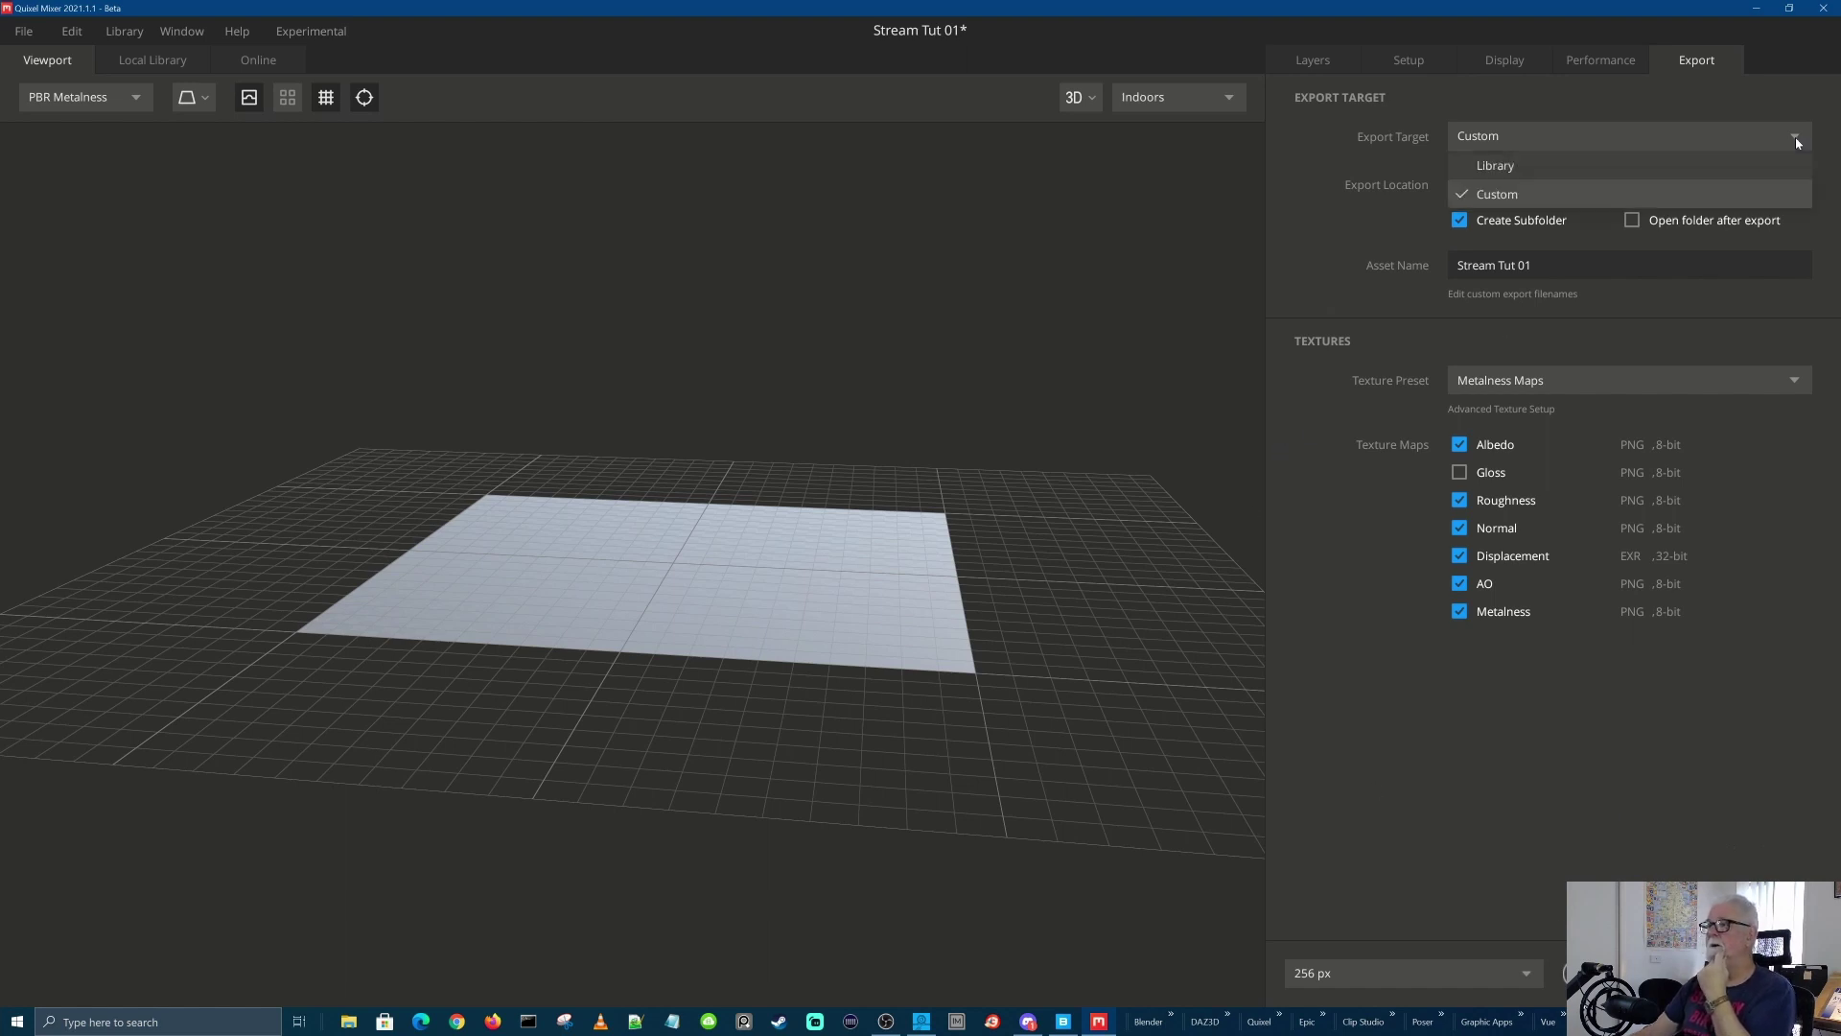
pyautogui.click(1493, 166)
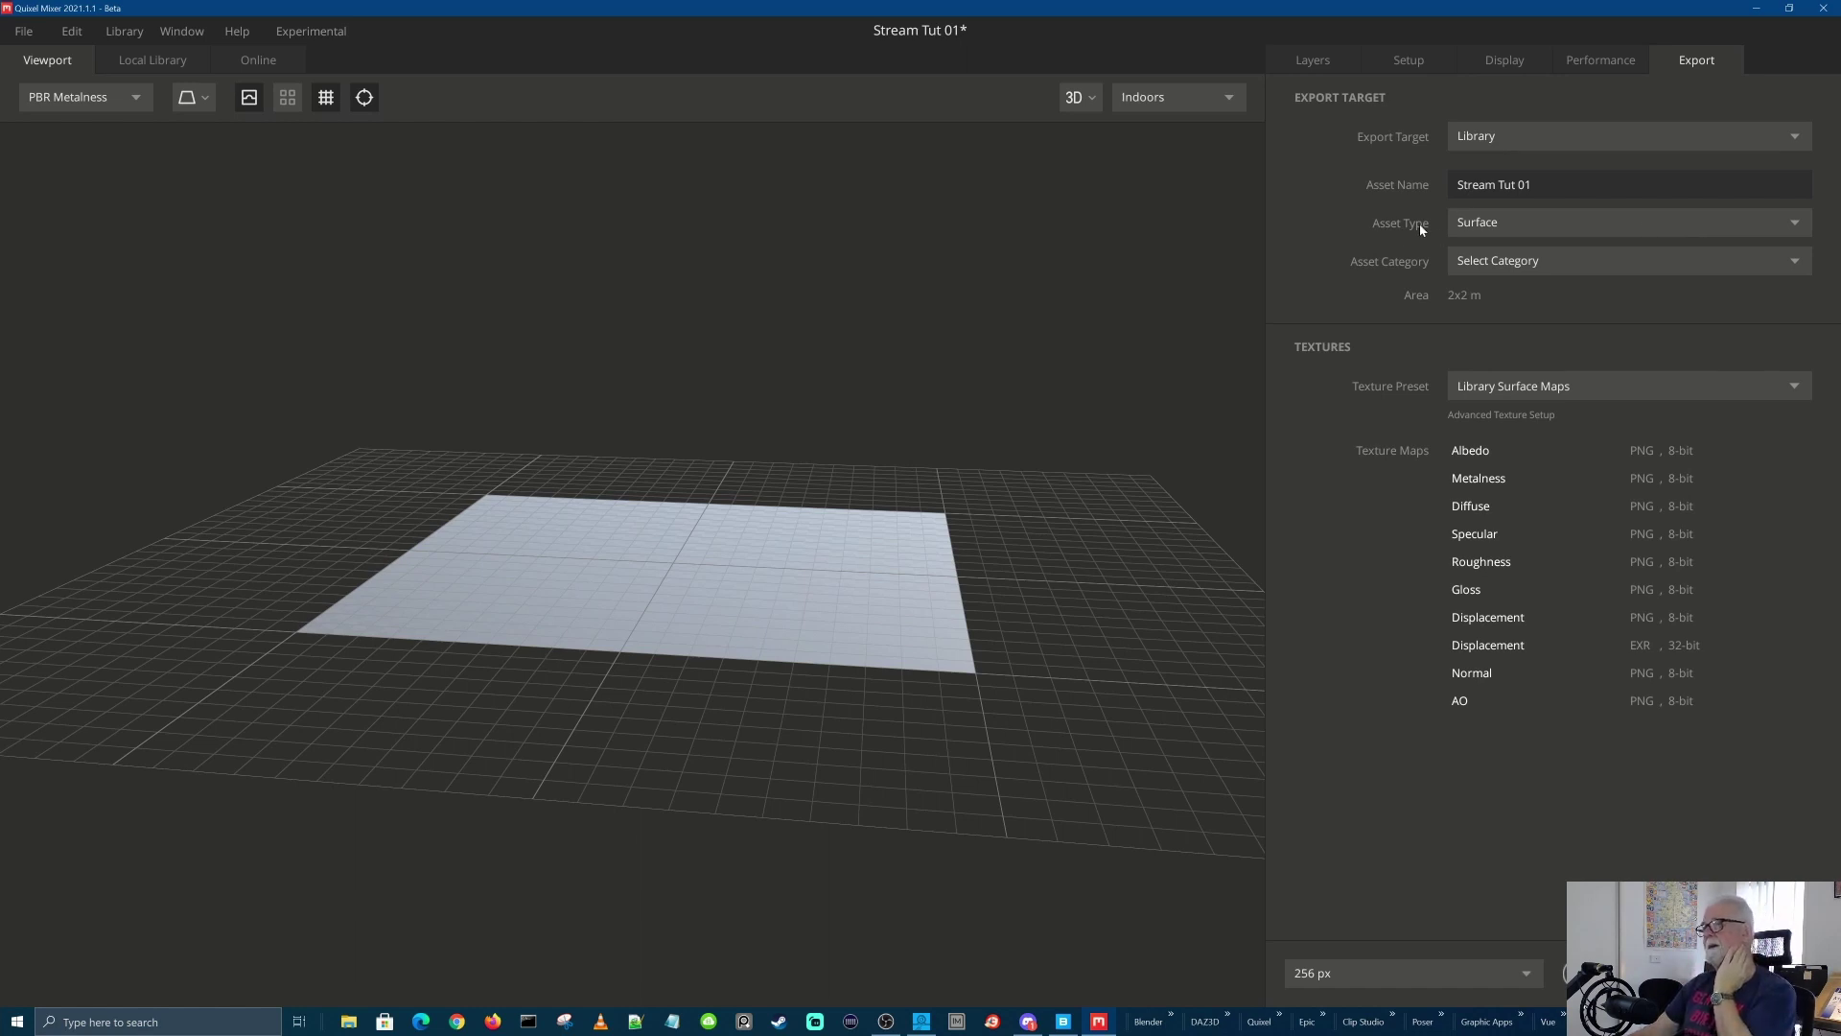
pyautogui.click(1796, 225)
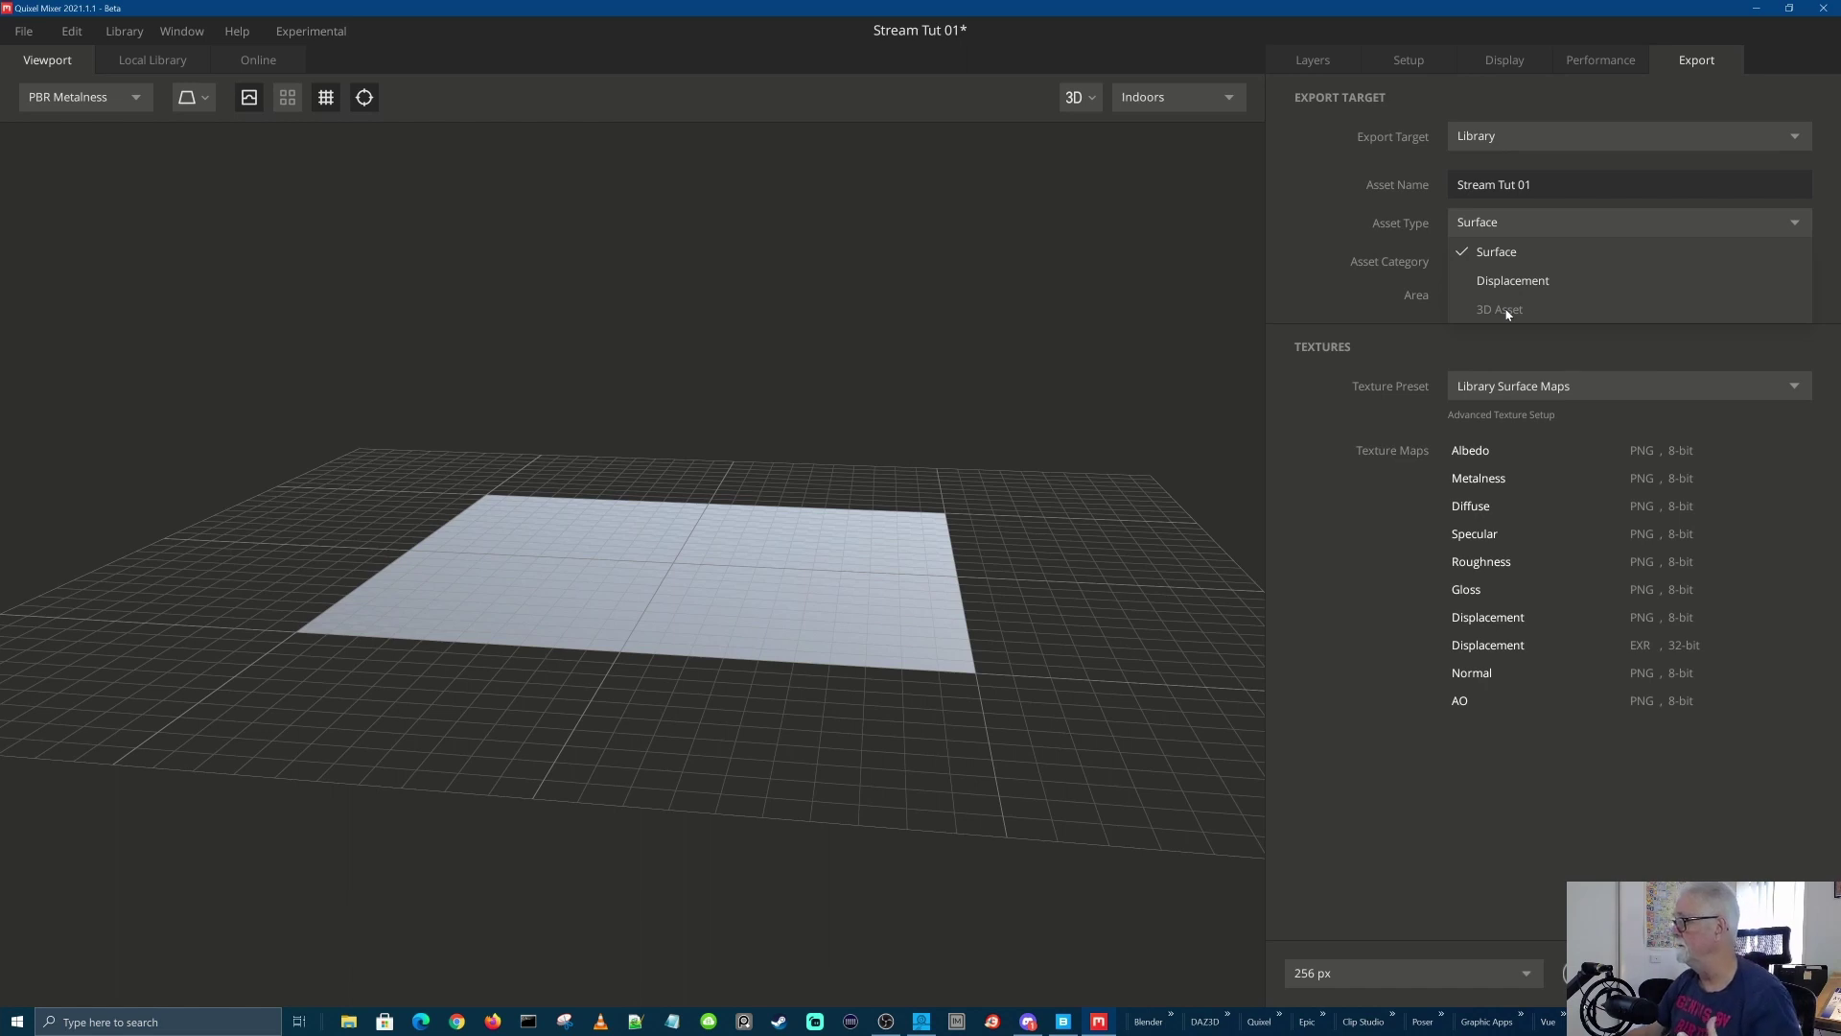
pyautogui.click(1356, 631)
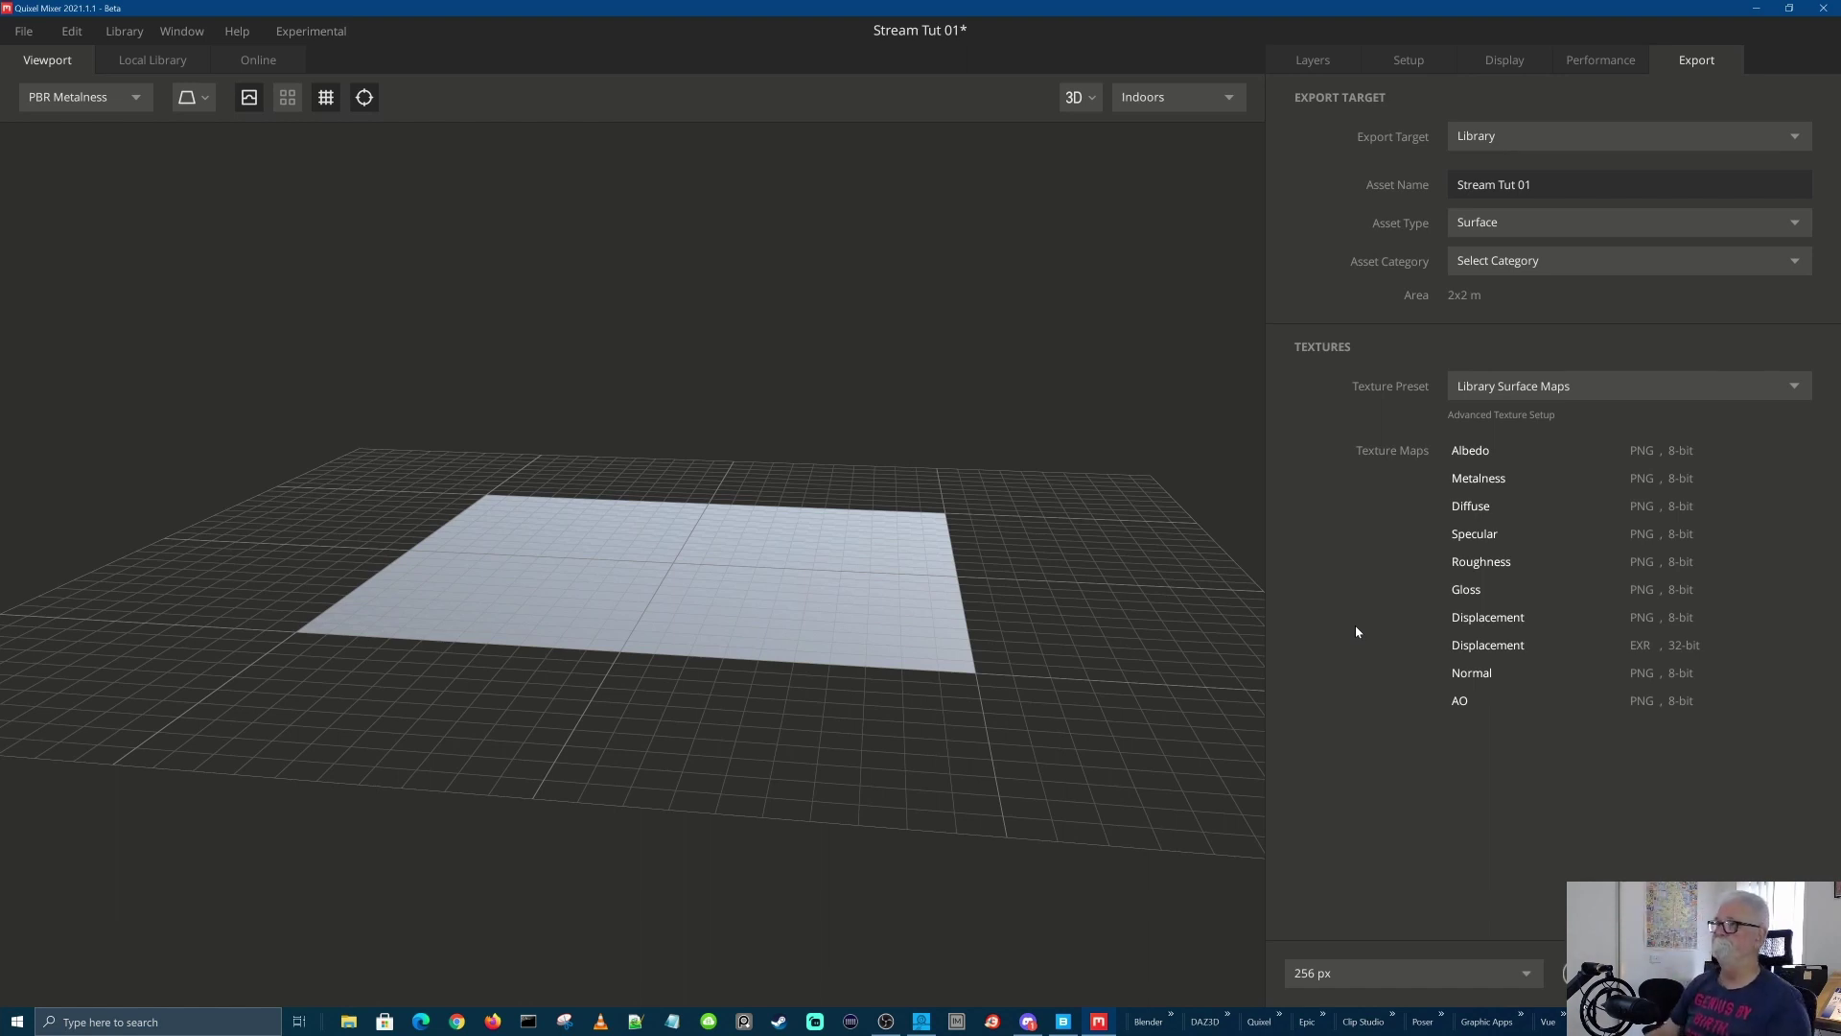
# Add a solid layer to the empty mix and place it inside a new layer set
pyautogui.click(1313, 62)
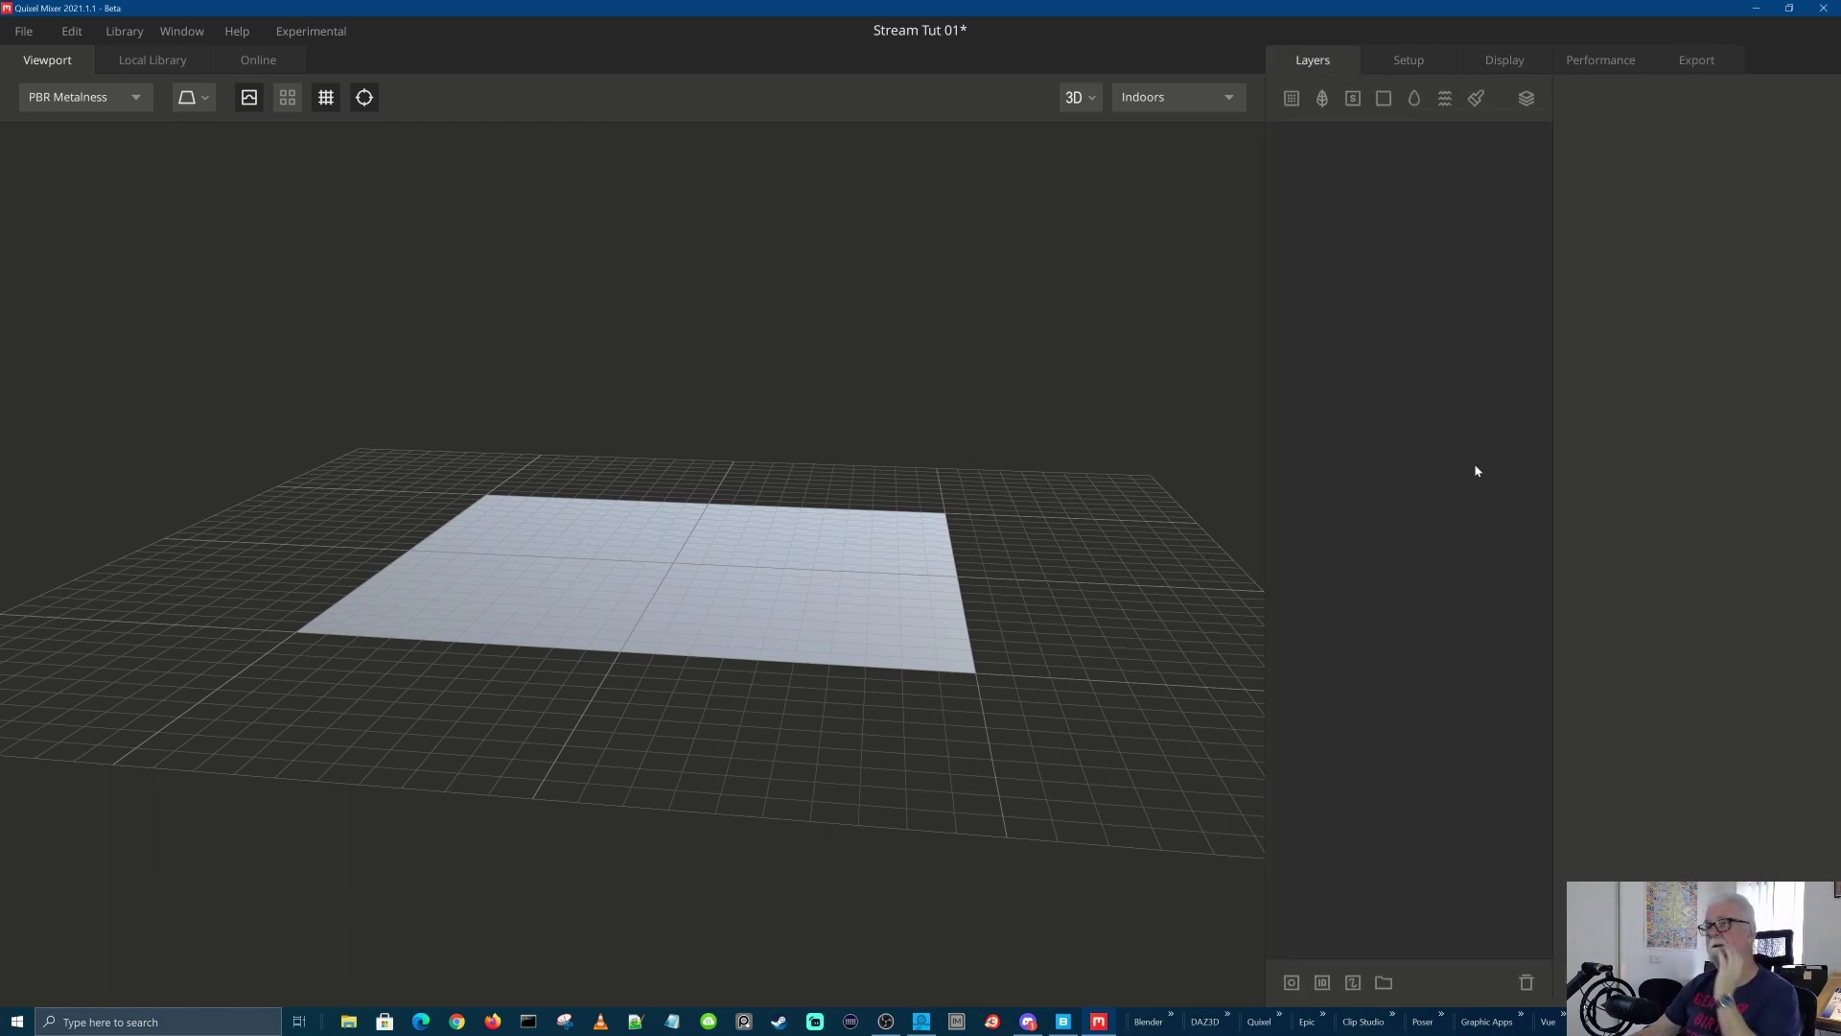
pyautogui.keyDown('alt'); pyautogui.moveTo(1102, 444); pyautogui.dragTo(1073, 484); pyautogui.keyUp('alt')
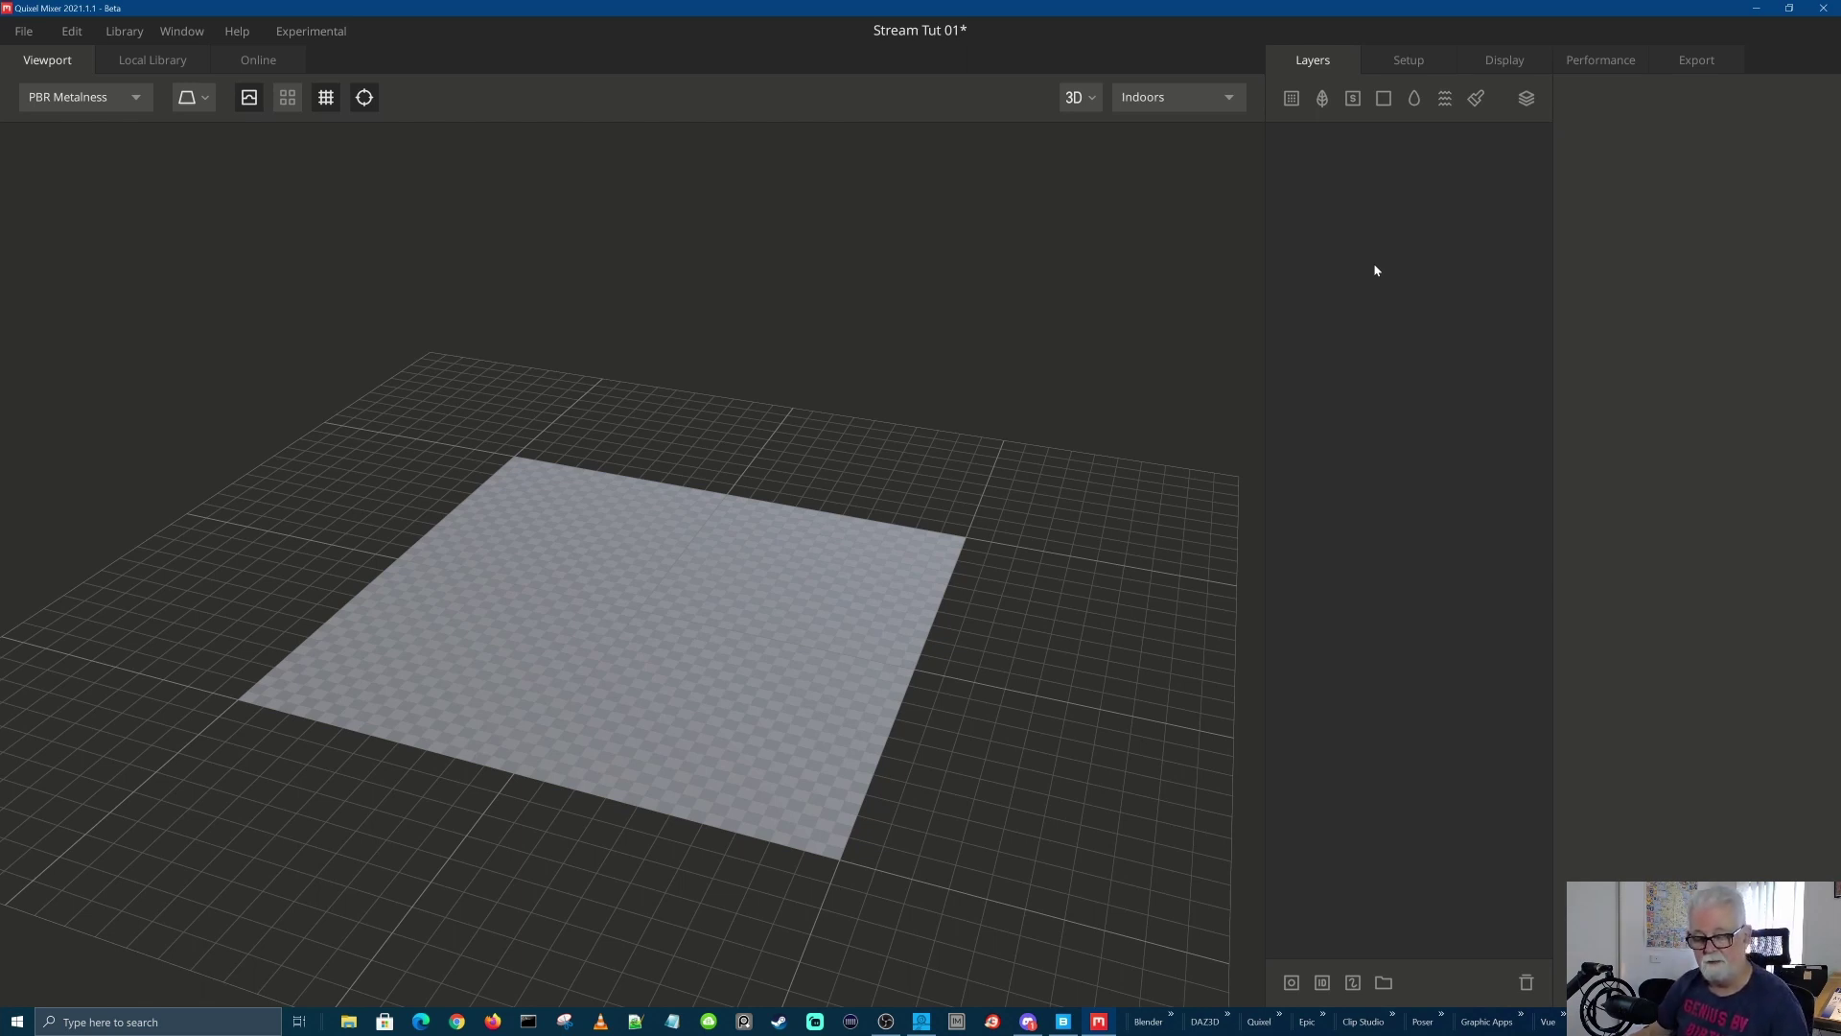
pyautogui.click(1383, 99)
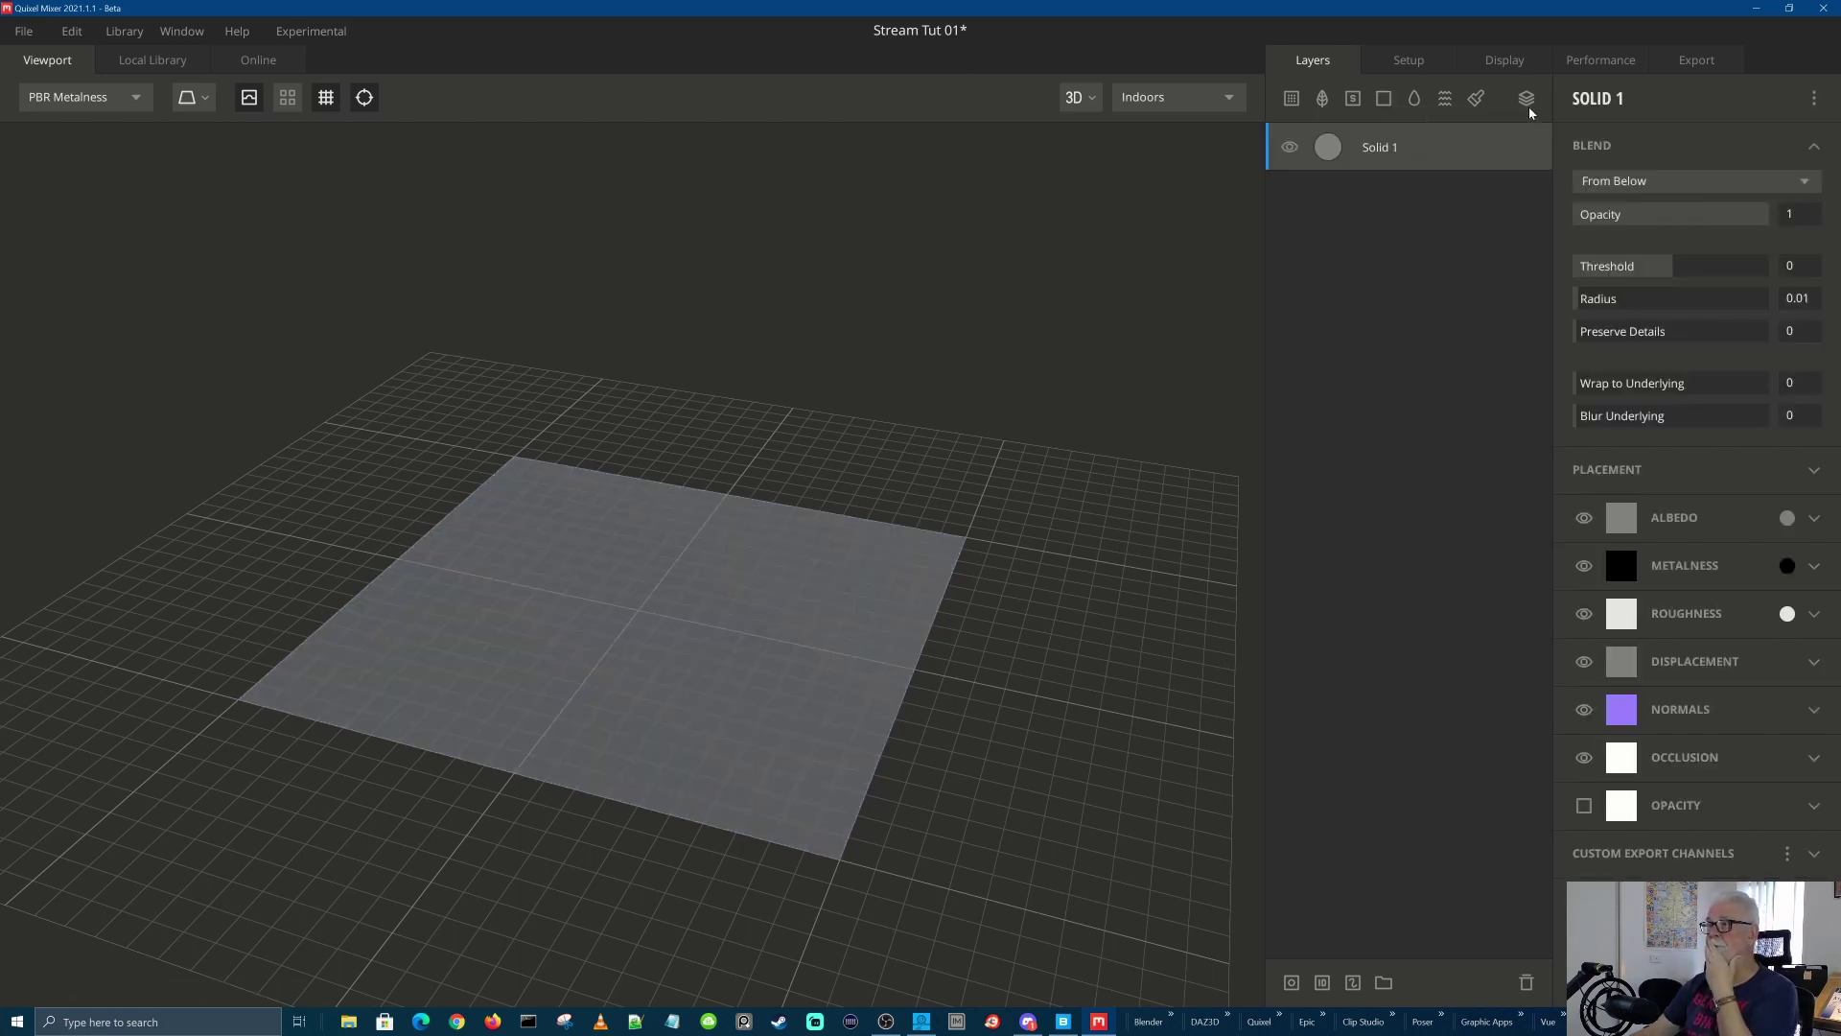
pyautogui.click(1528, 111)
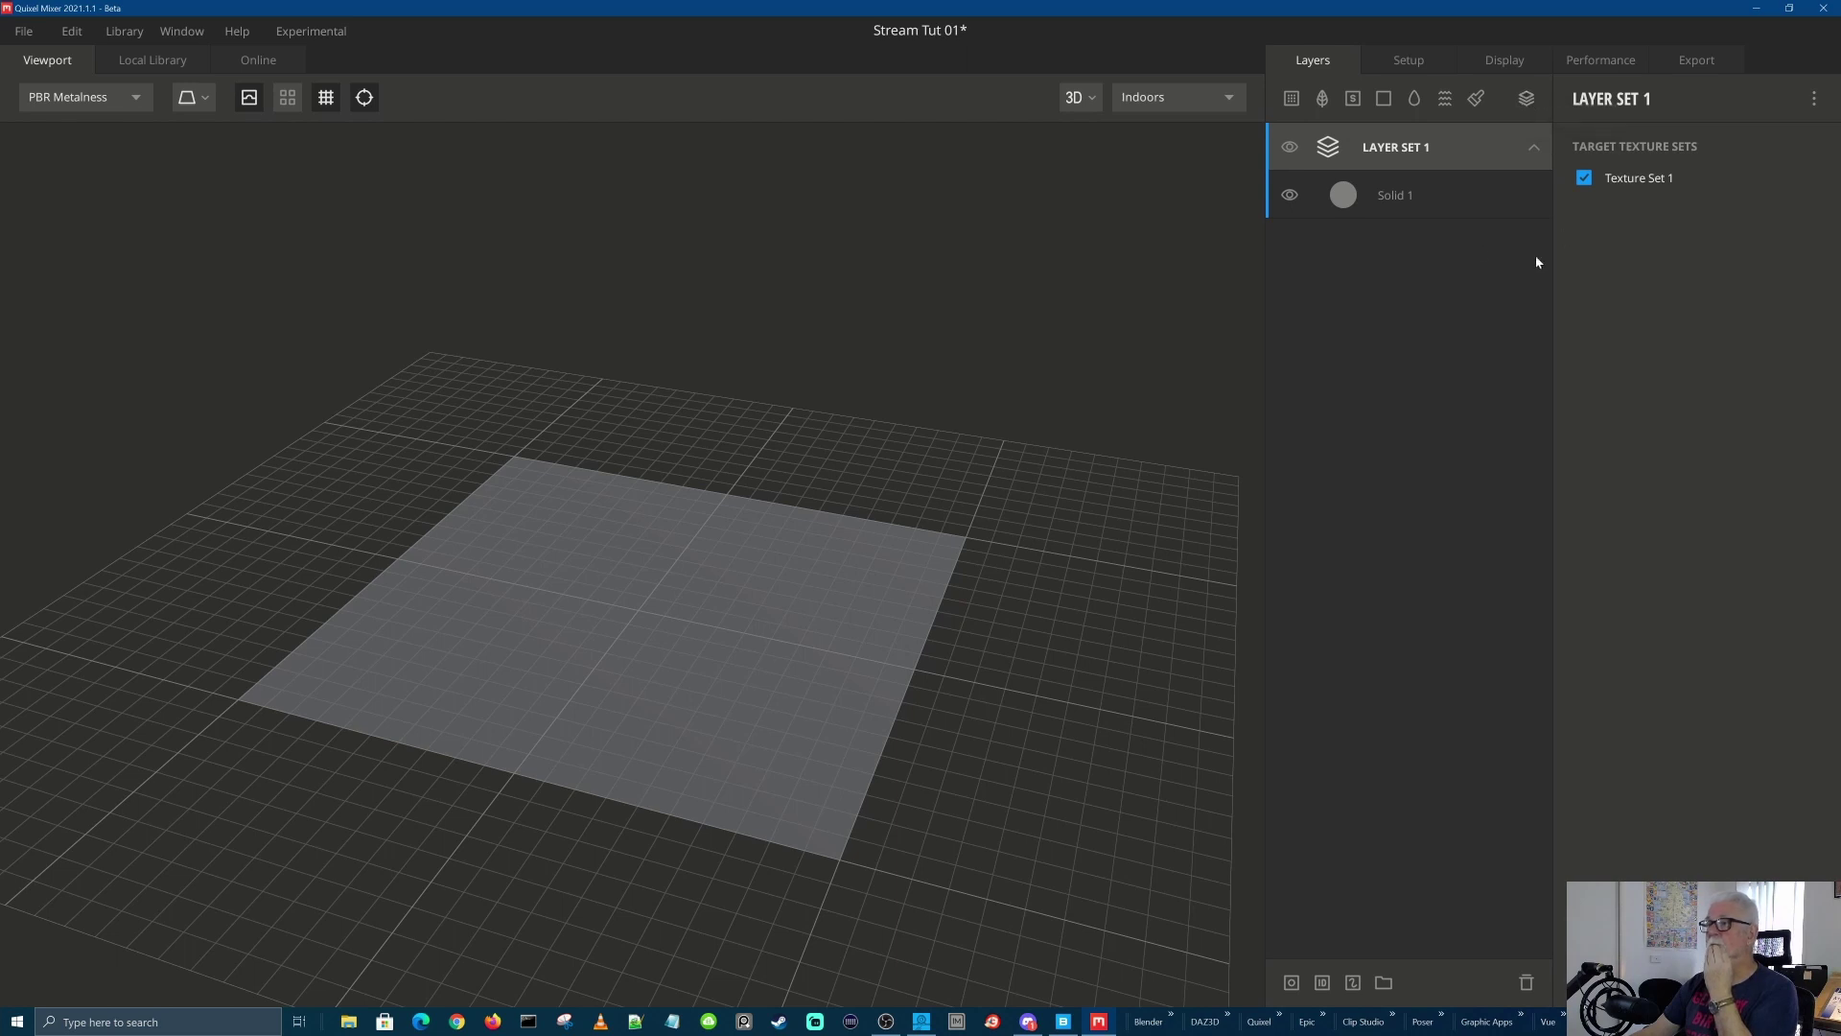
# Delete the Solid 1 layer from Layer Set 1 and add a fresh solid layer inside the set
pyautogui.click(1477, 197)
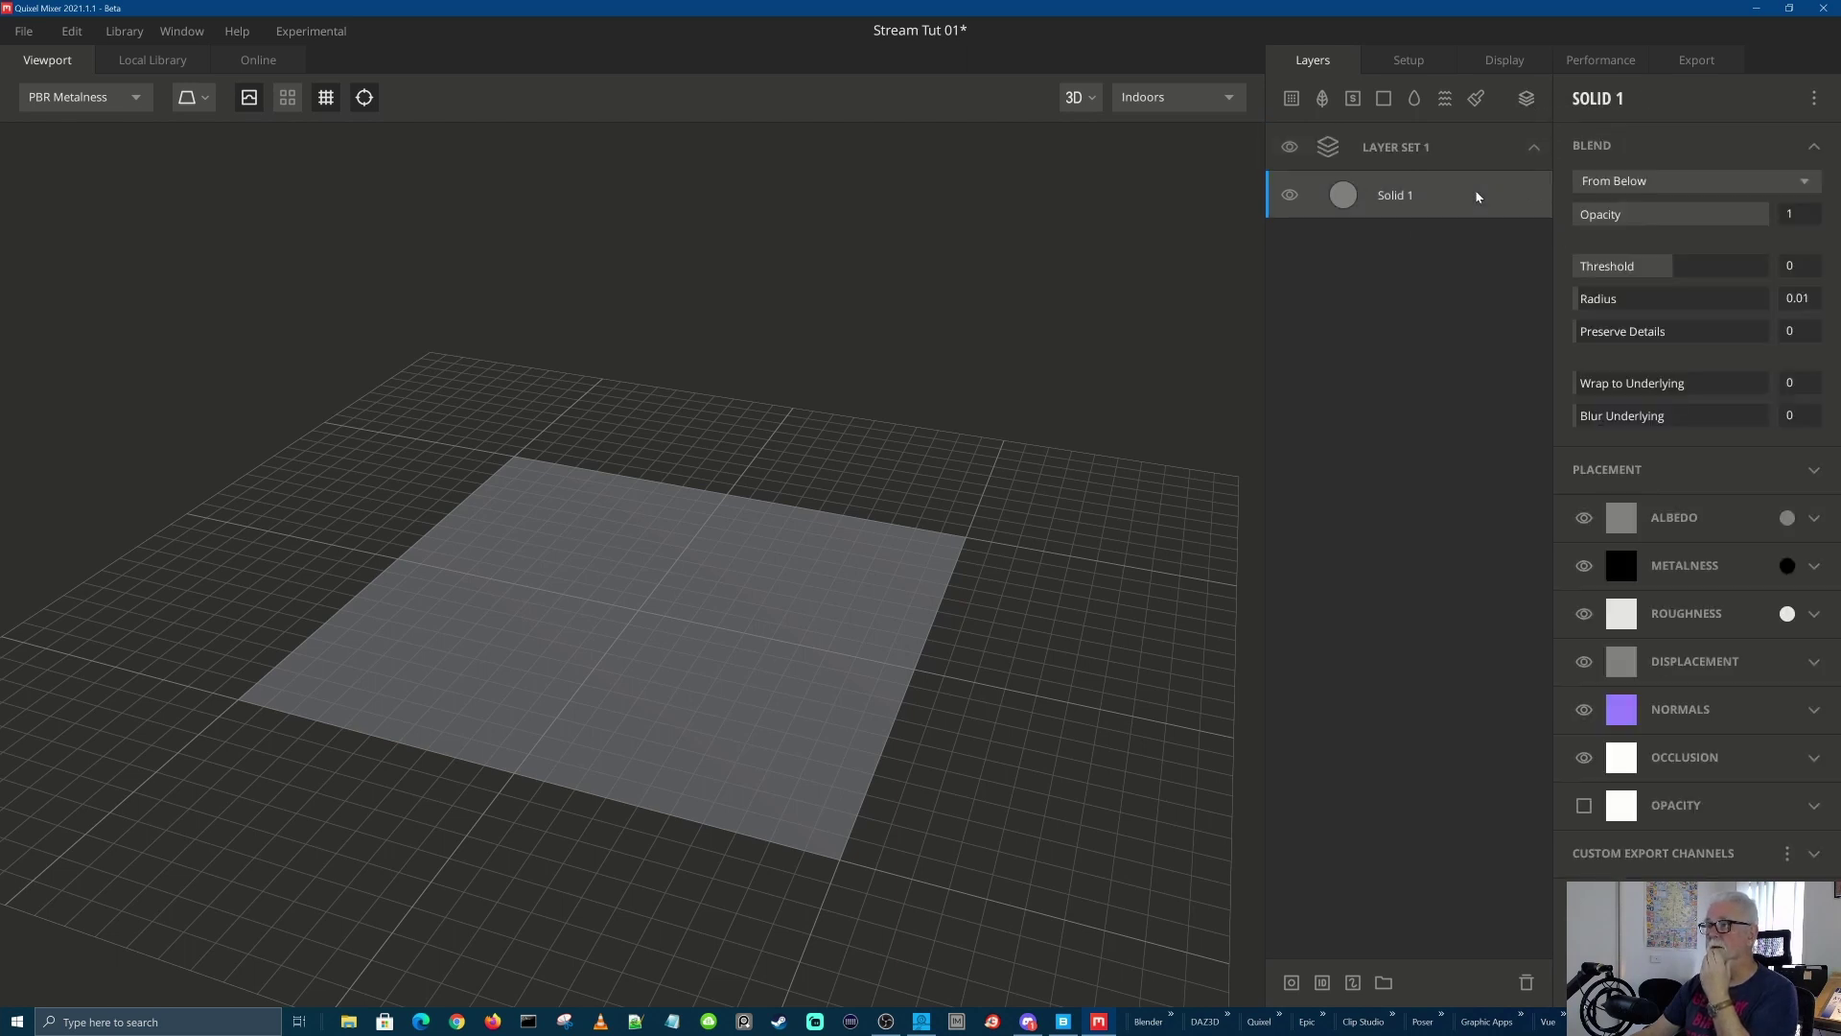
pyautogui.click(1528, 981)
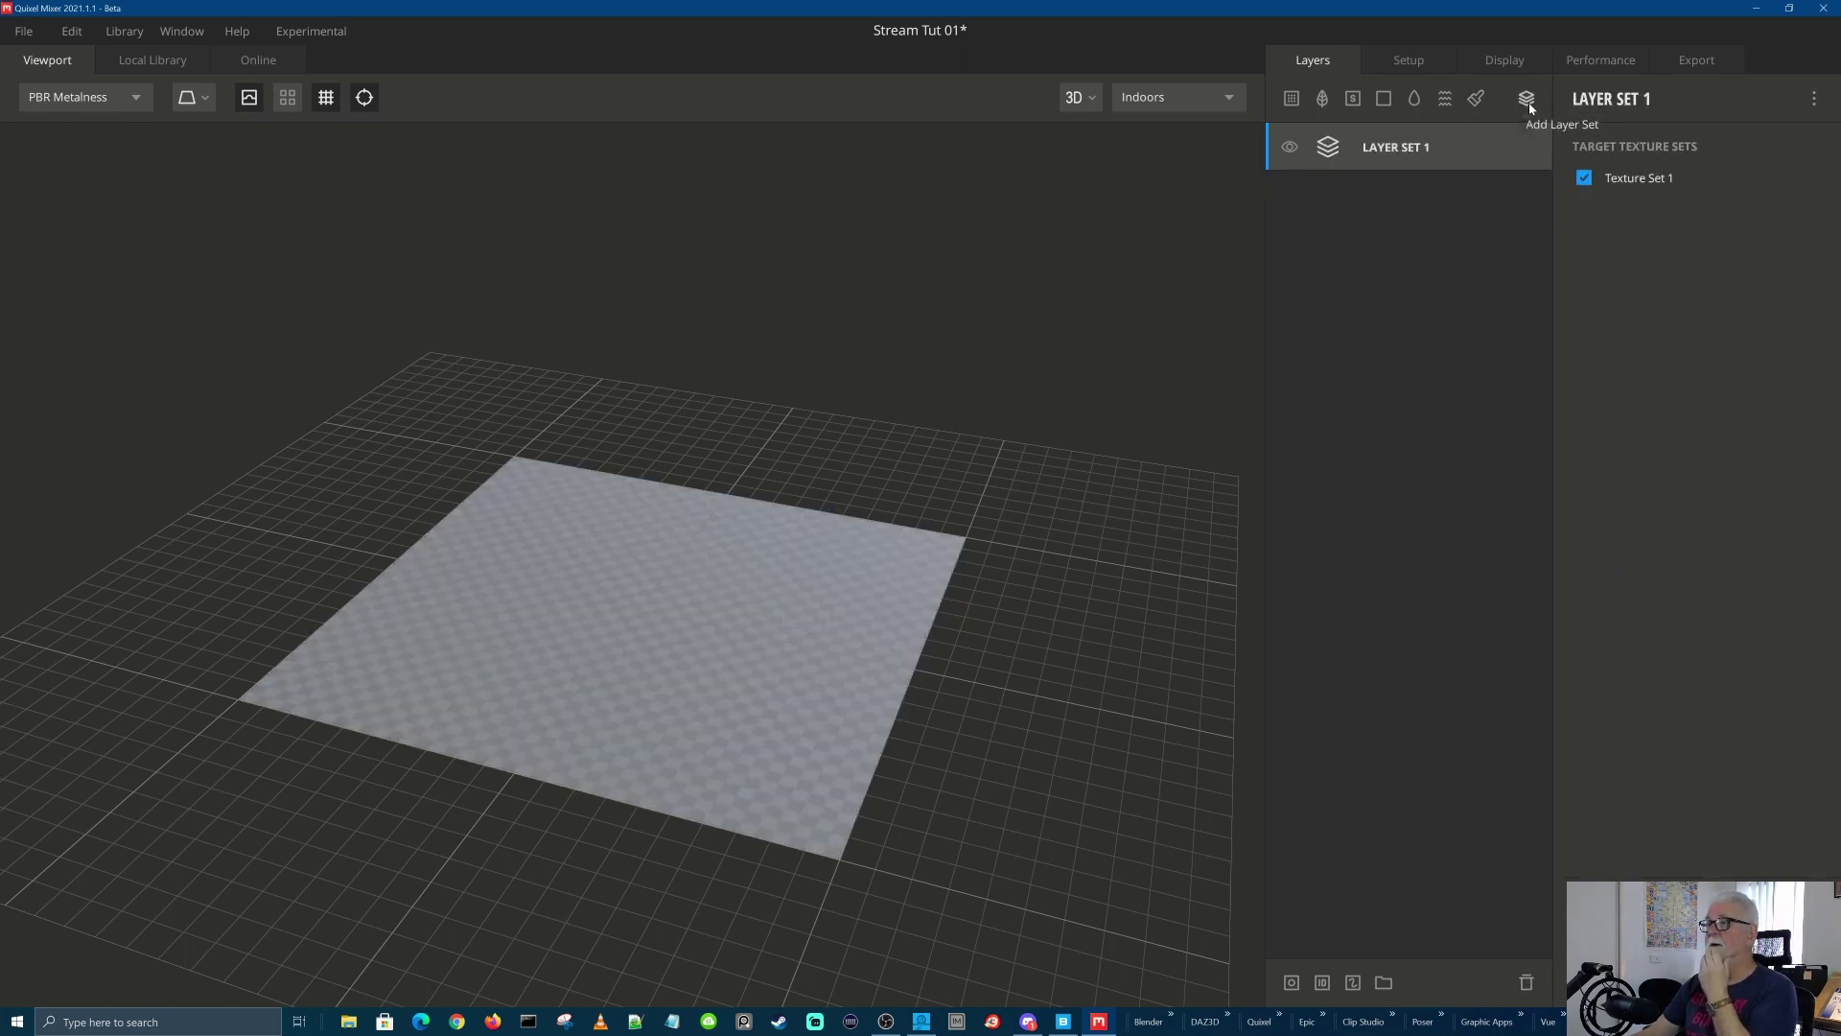
pyautogui.click(1384, 98)
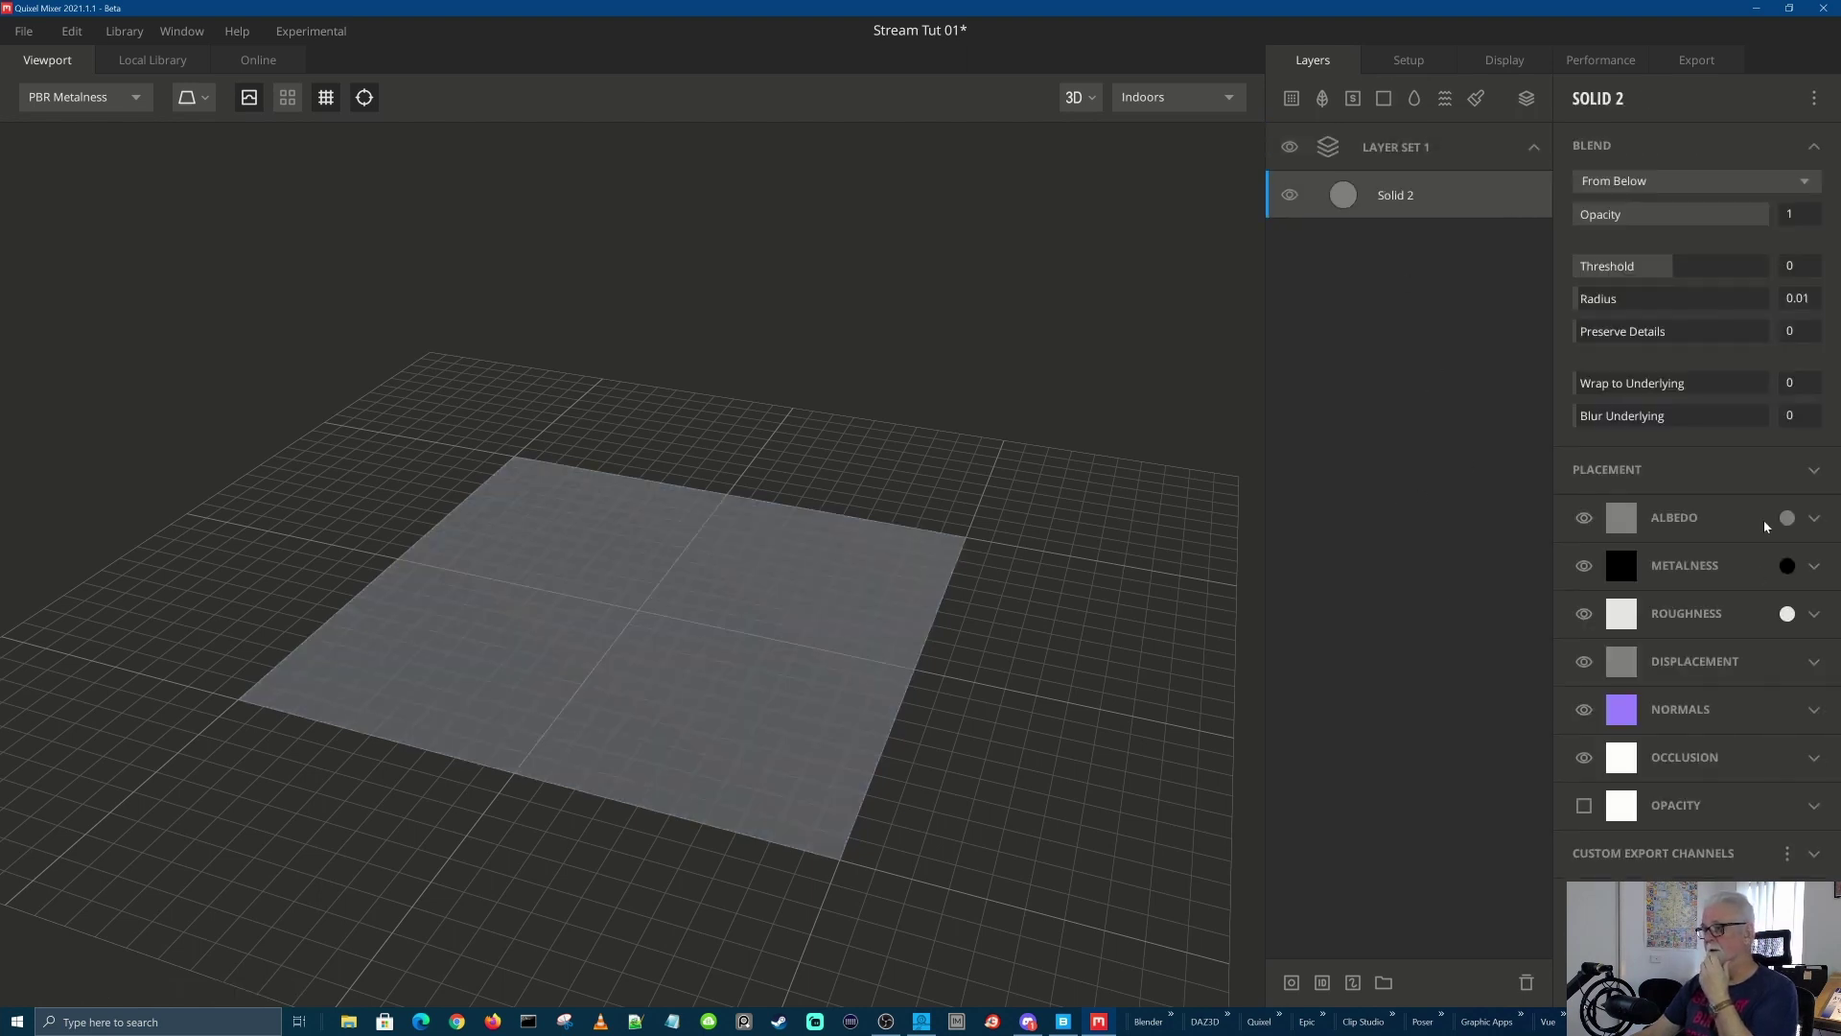
# Set the albedo colour of the Solid 2 layer to the brown 97794A
pyautogui.click(1788, 518)
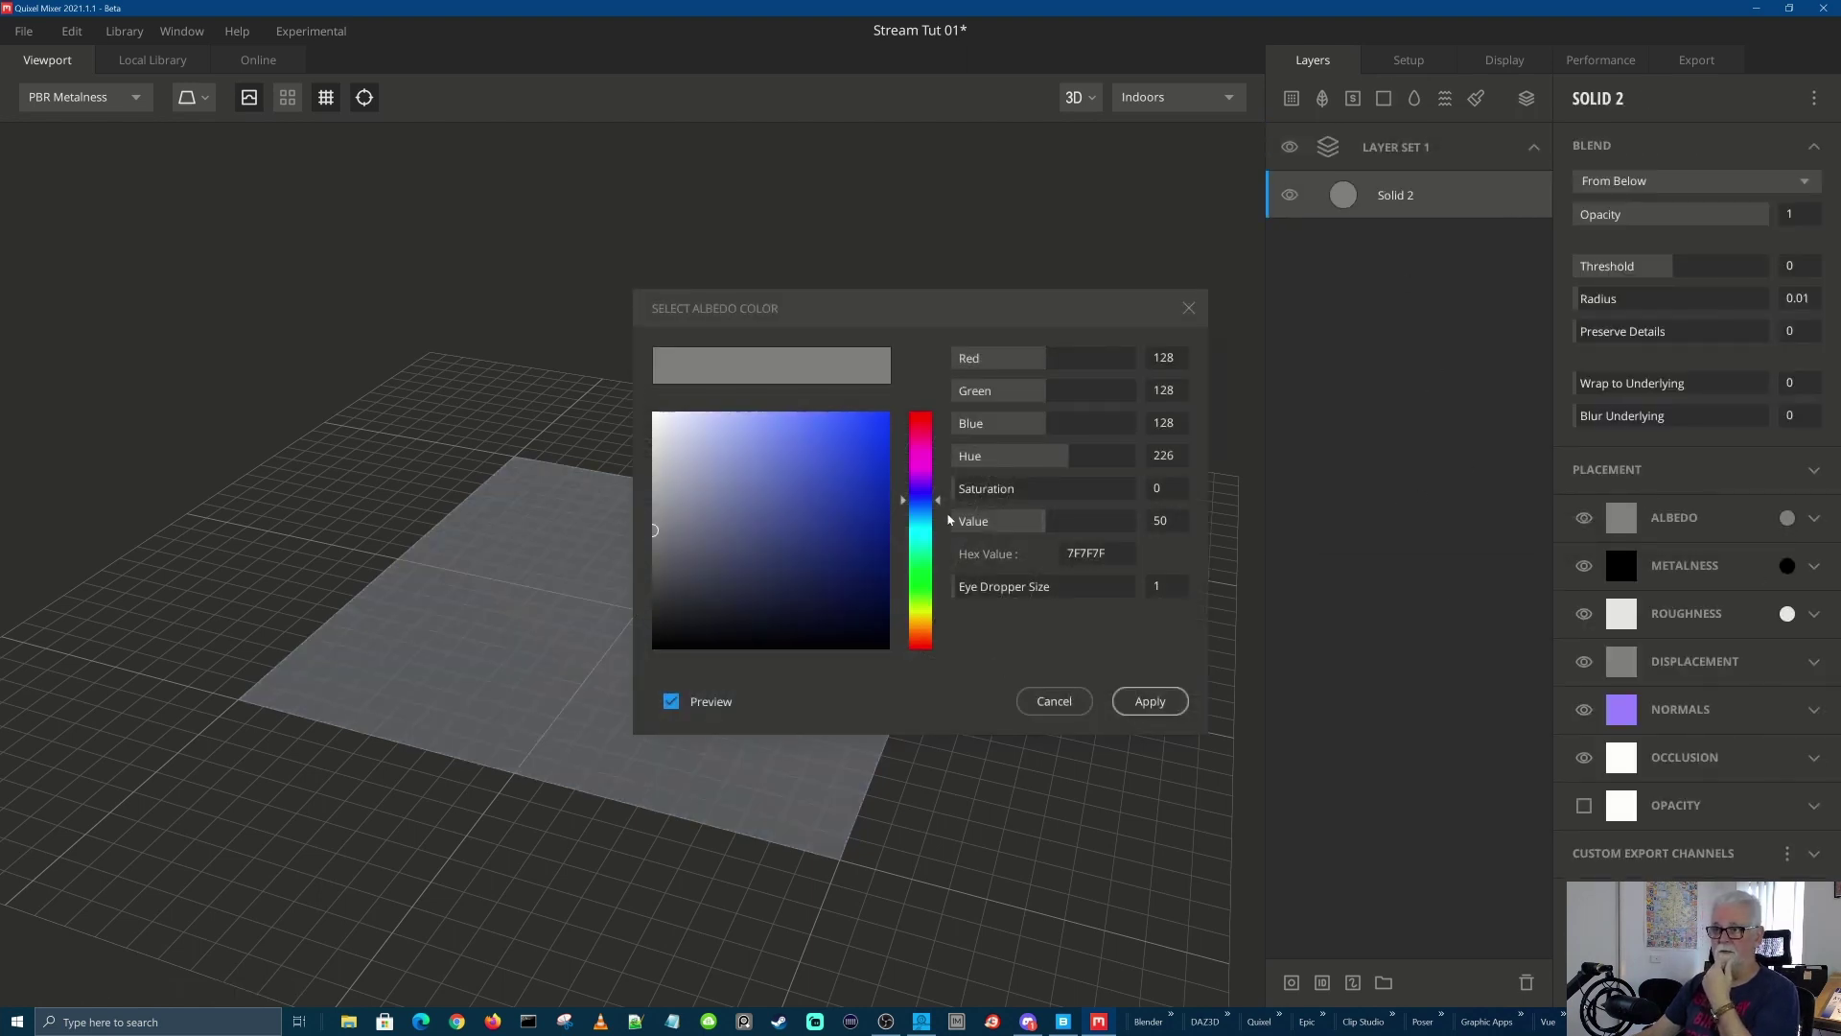
pyautogui.moveTo(937, 500); pyautogui.dragTo(923, 630)
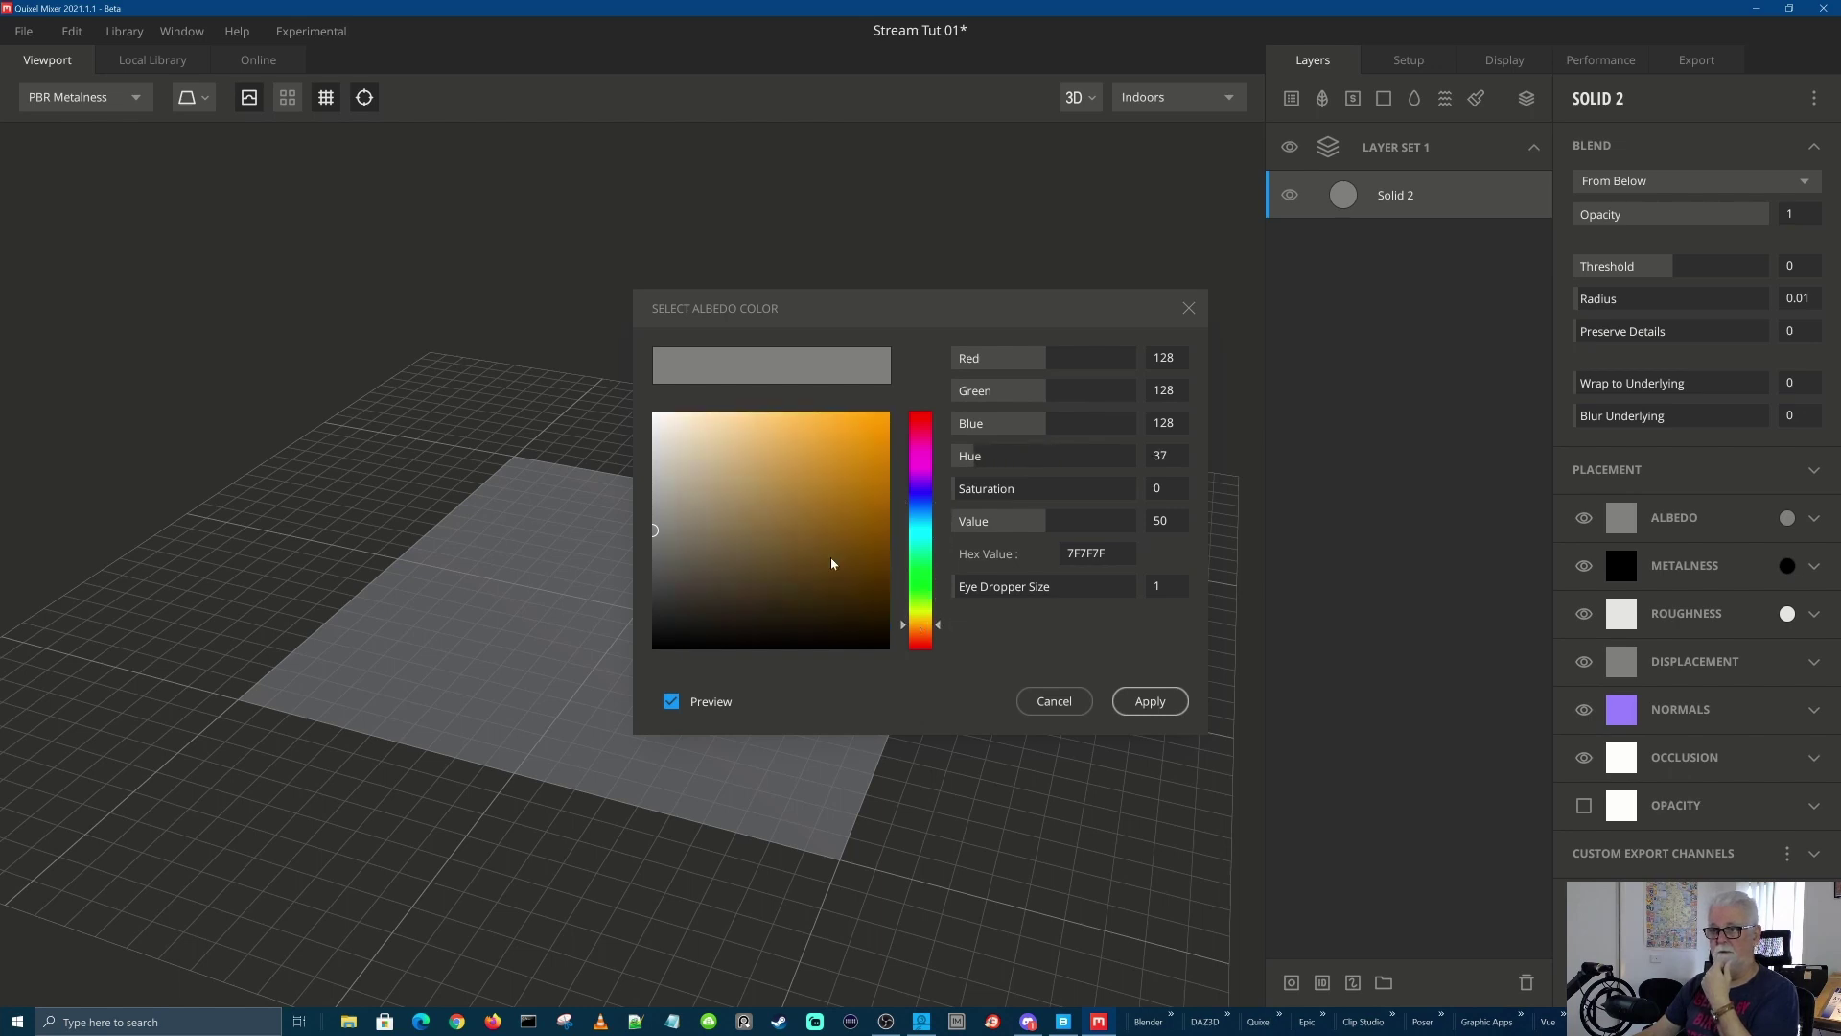
pyautogui.click(773, 511)
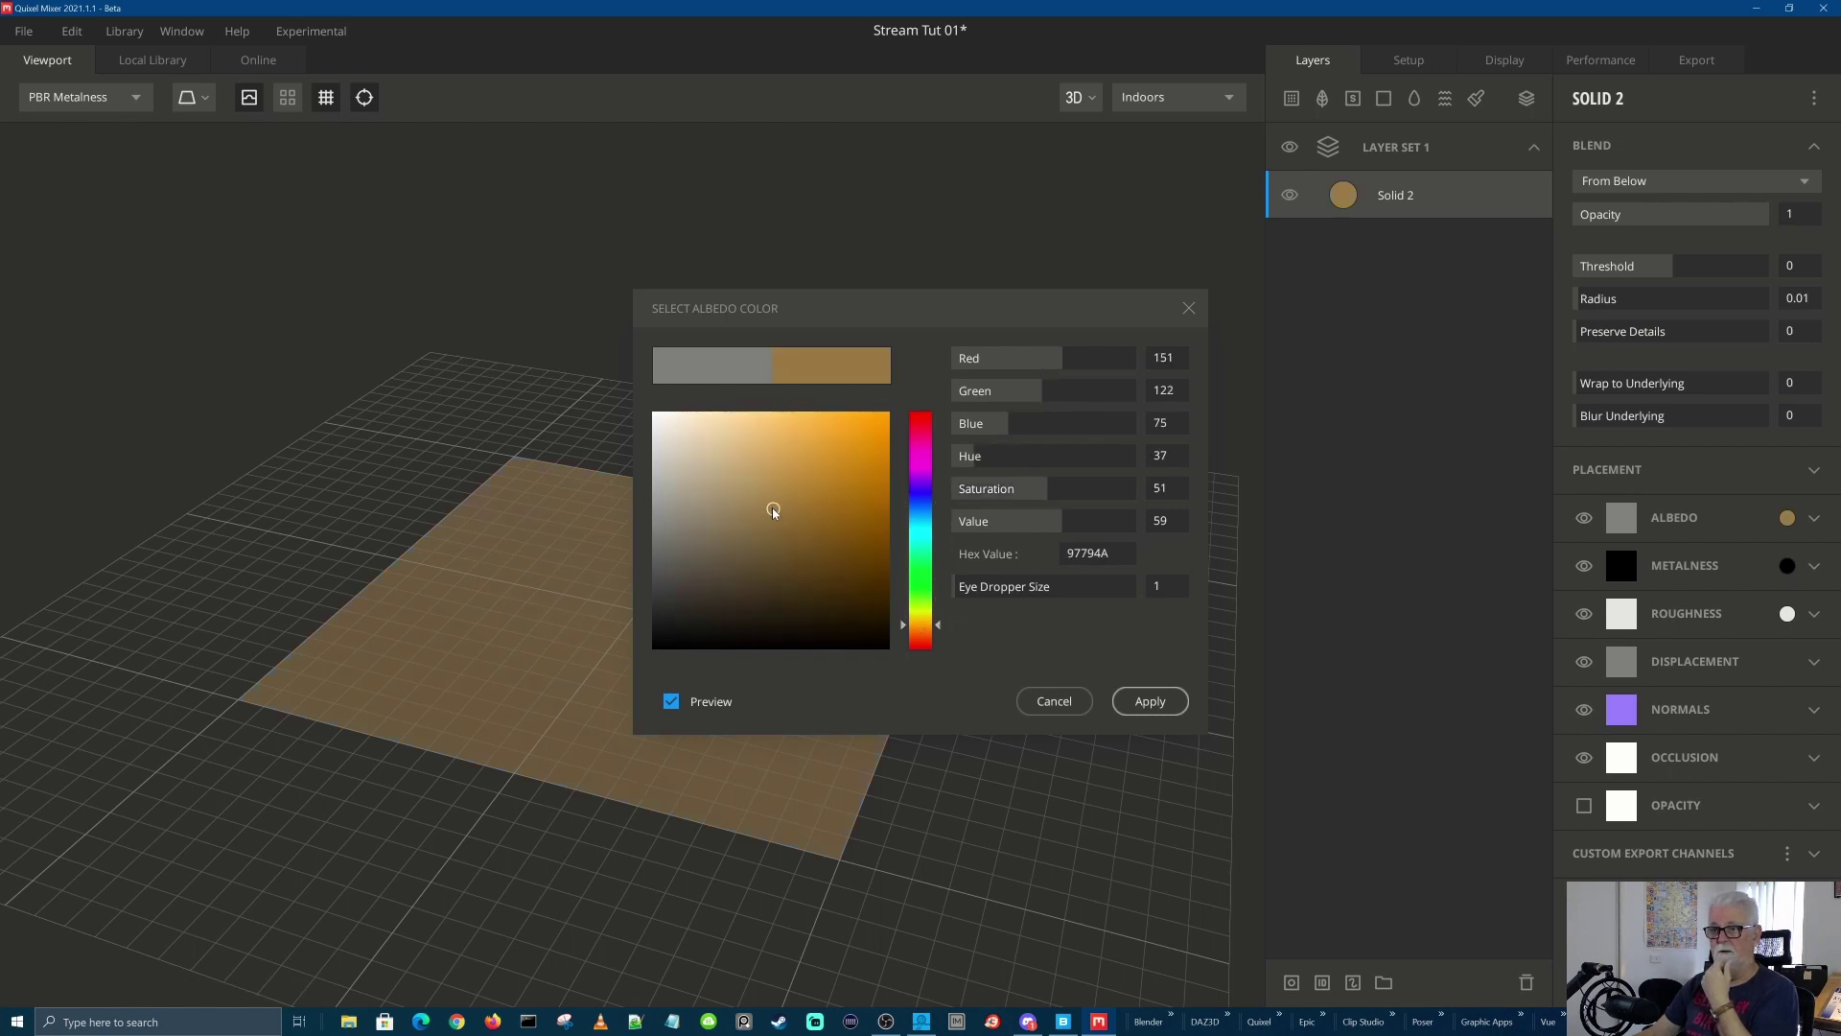
pyautogui.click(1146, 701)
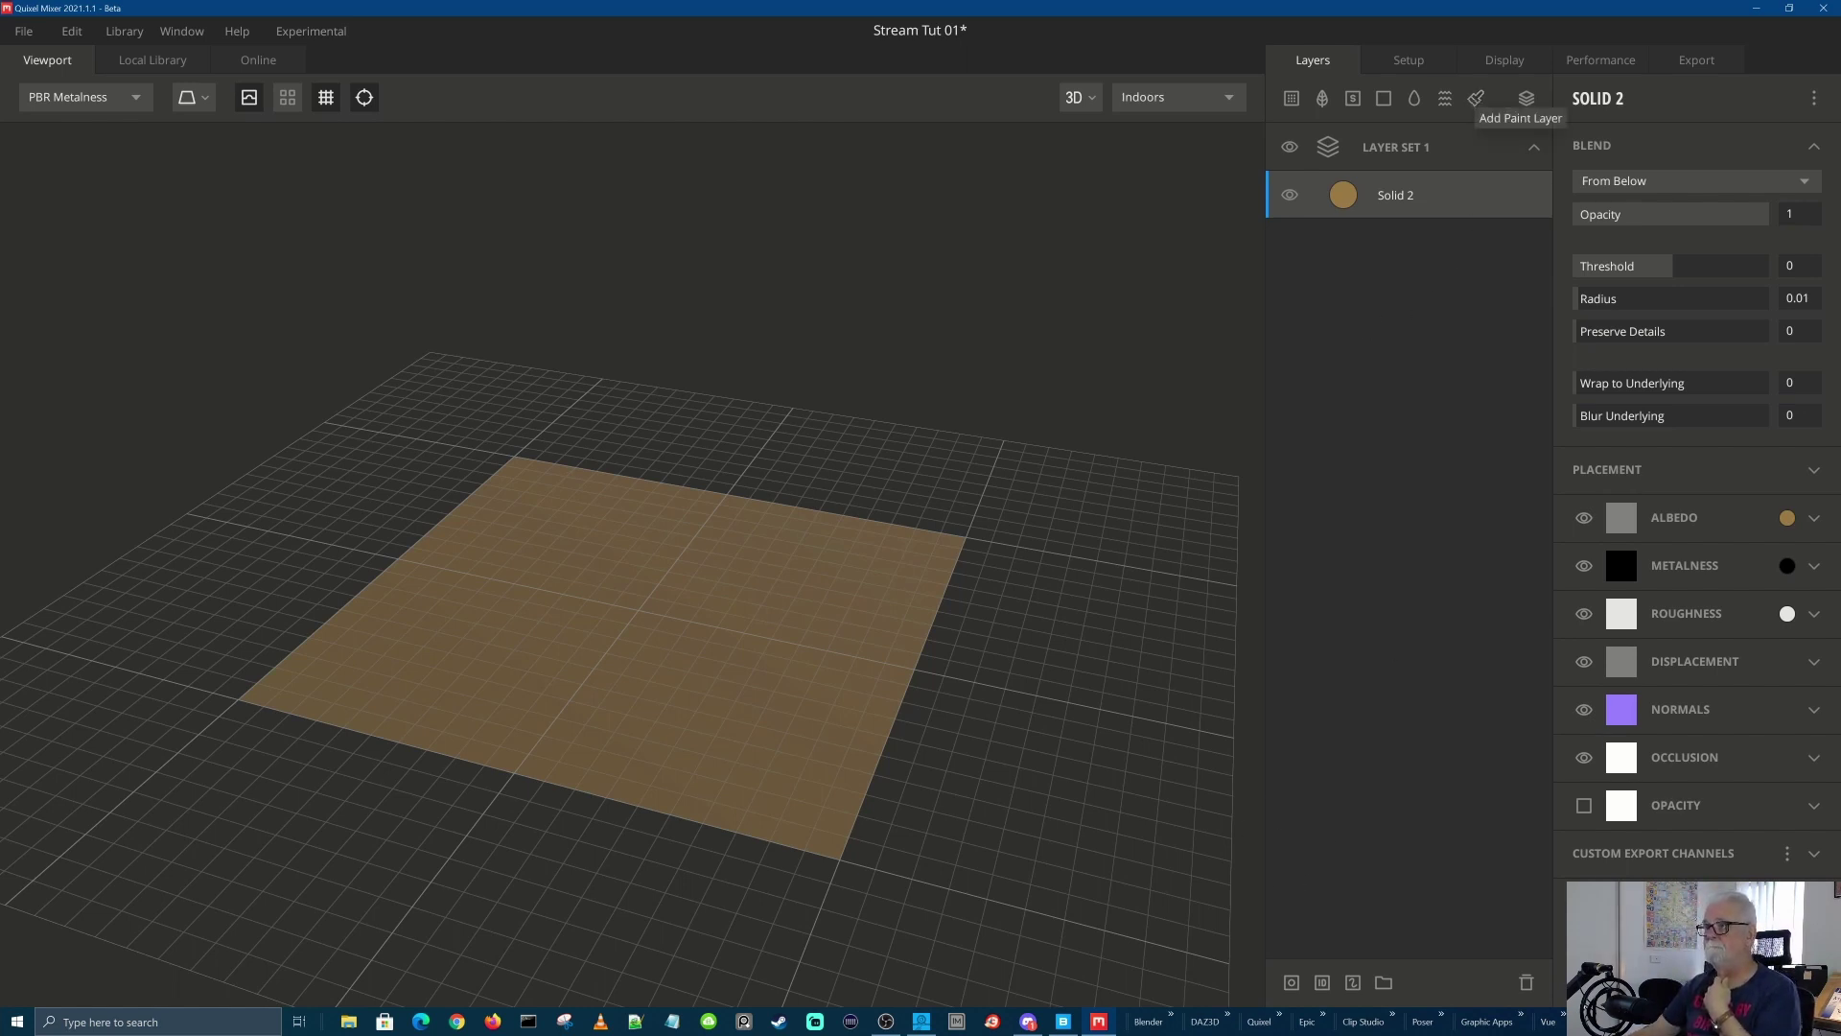
# Add a paint layer above Solid 2 and pick the wrinkled, rock-like brush preset for it
pyautogui.click(1476, 98)
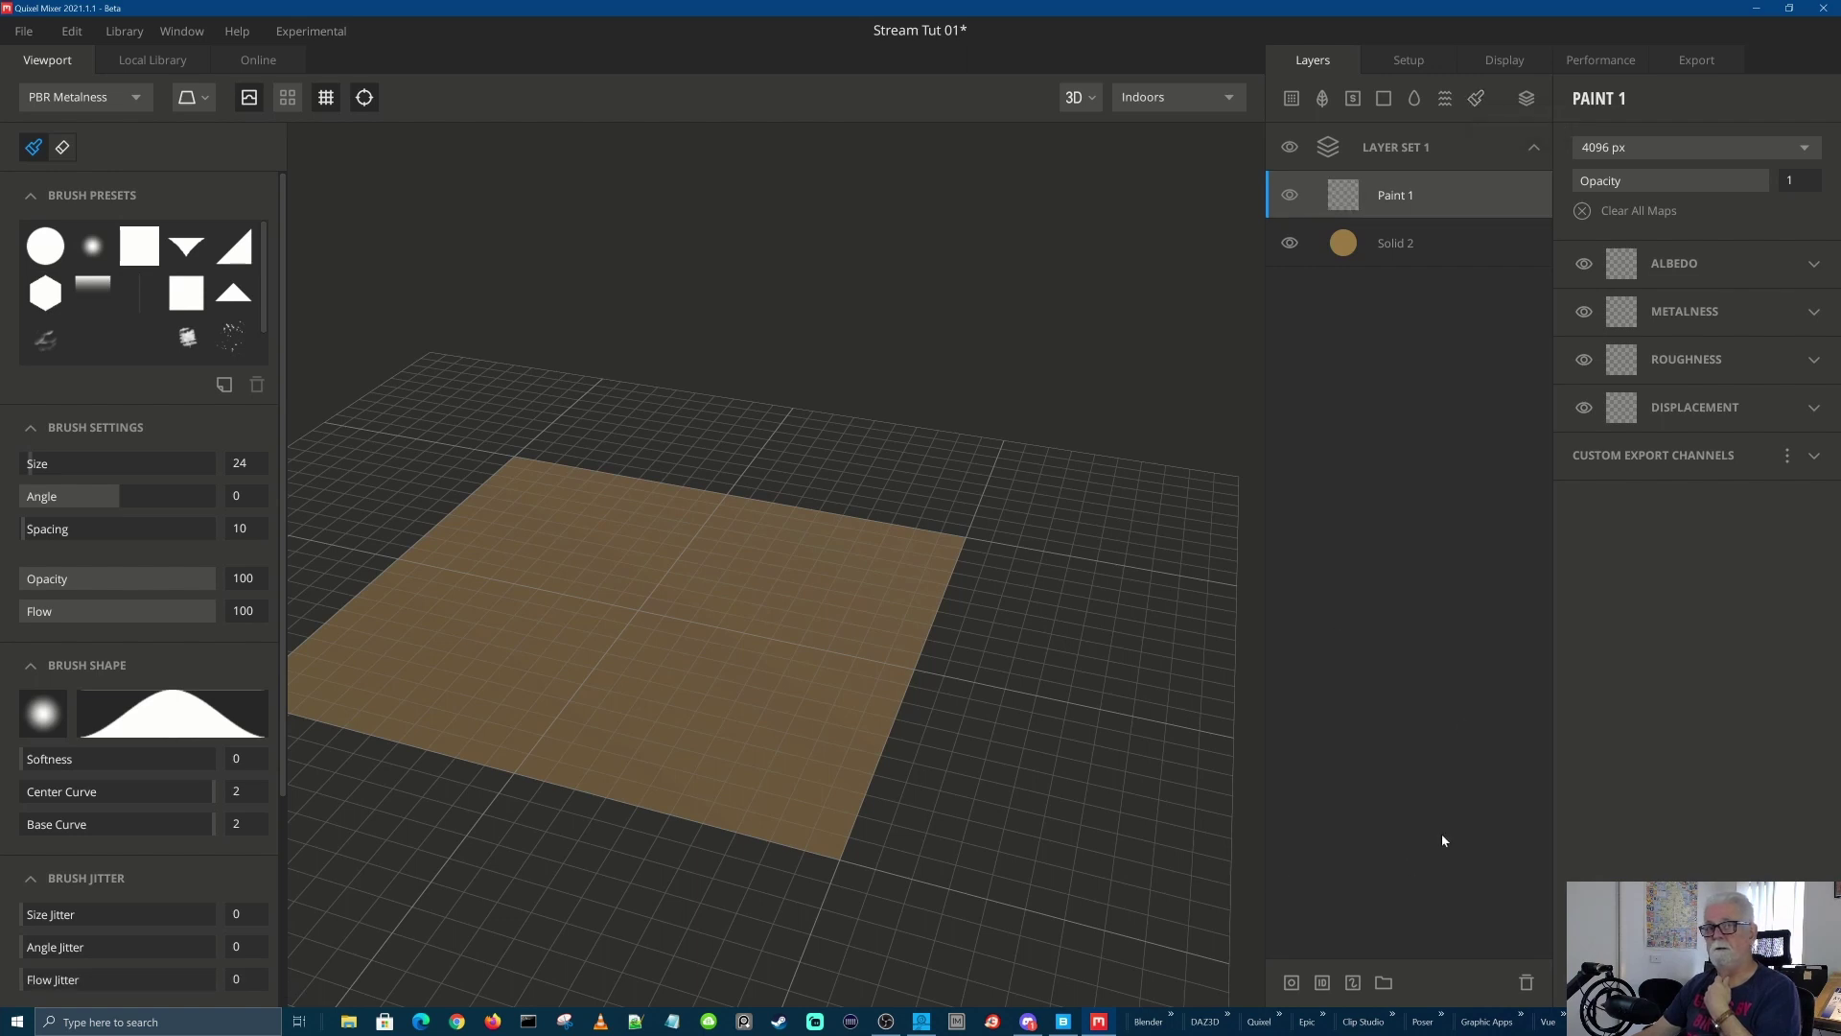
pyautogui.click(1454, 244)
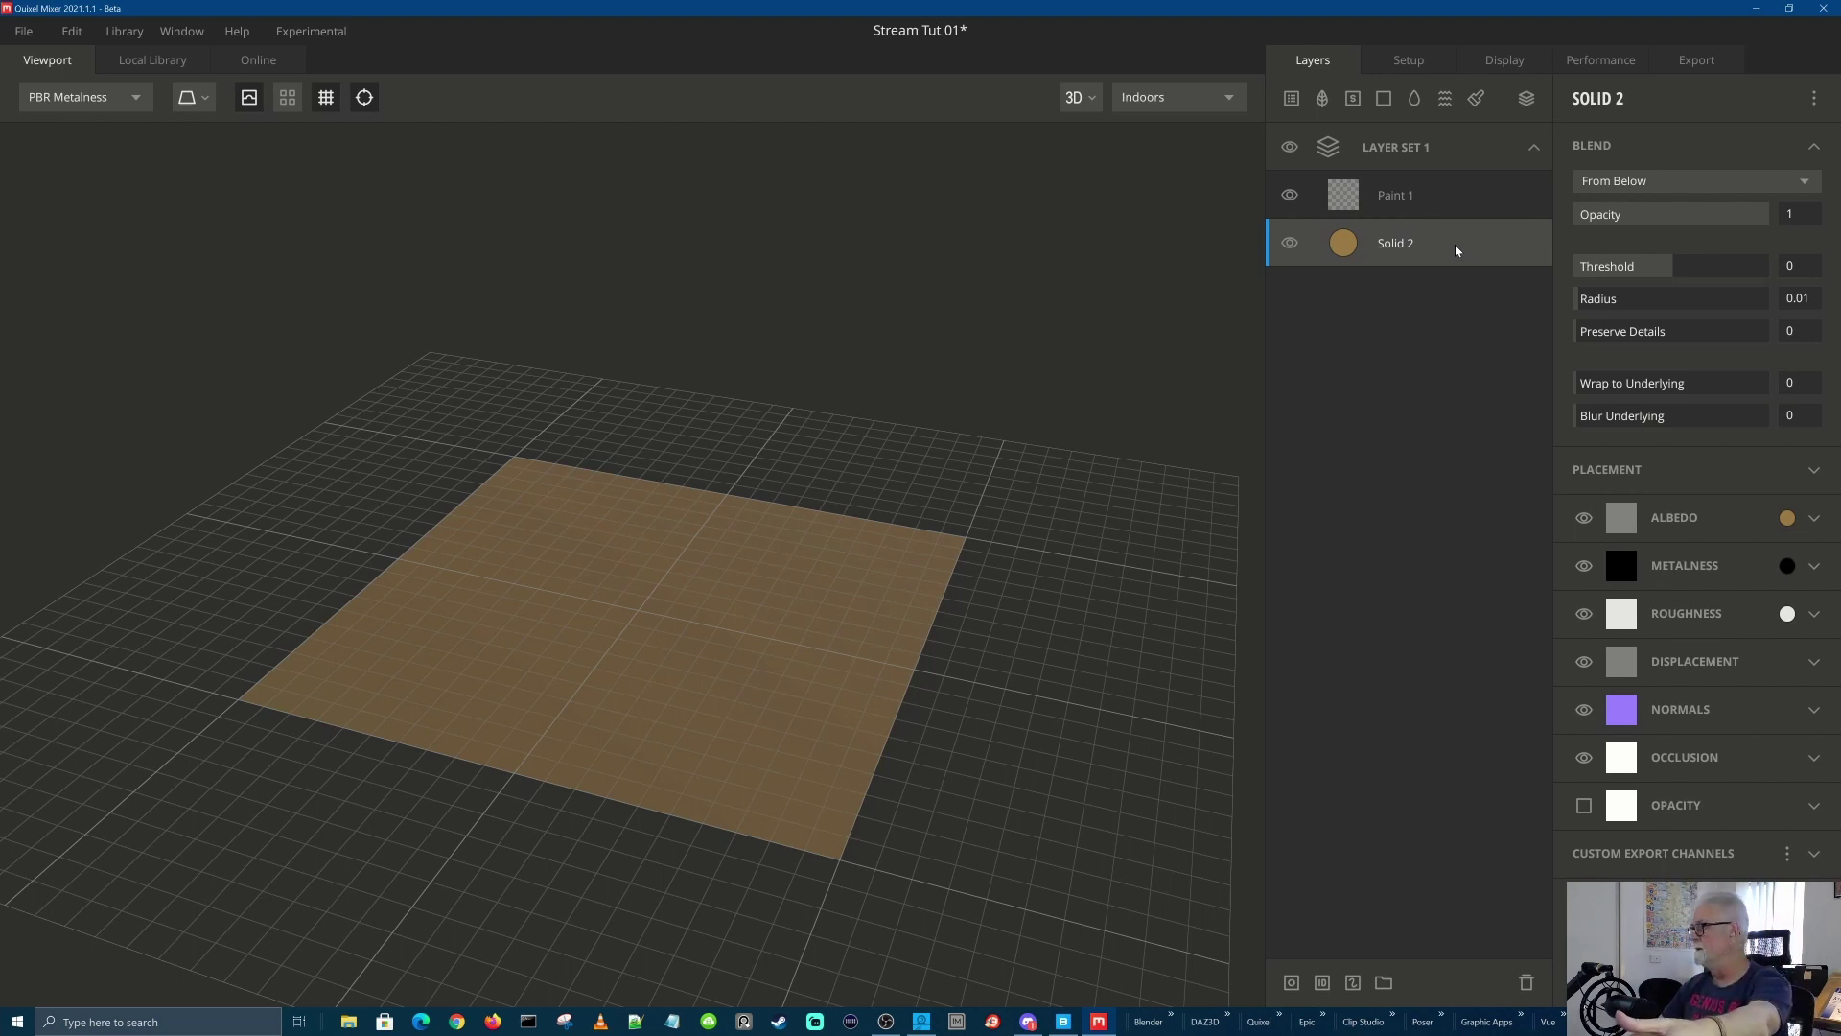
pyautogui.click(1399, 197)
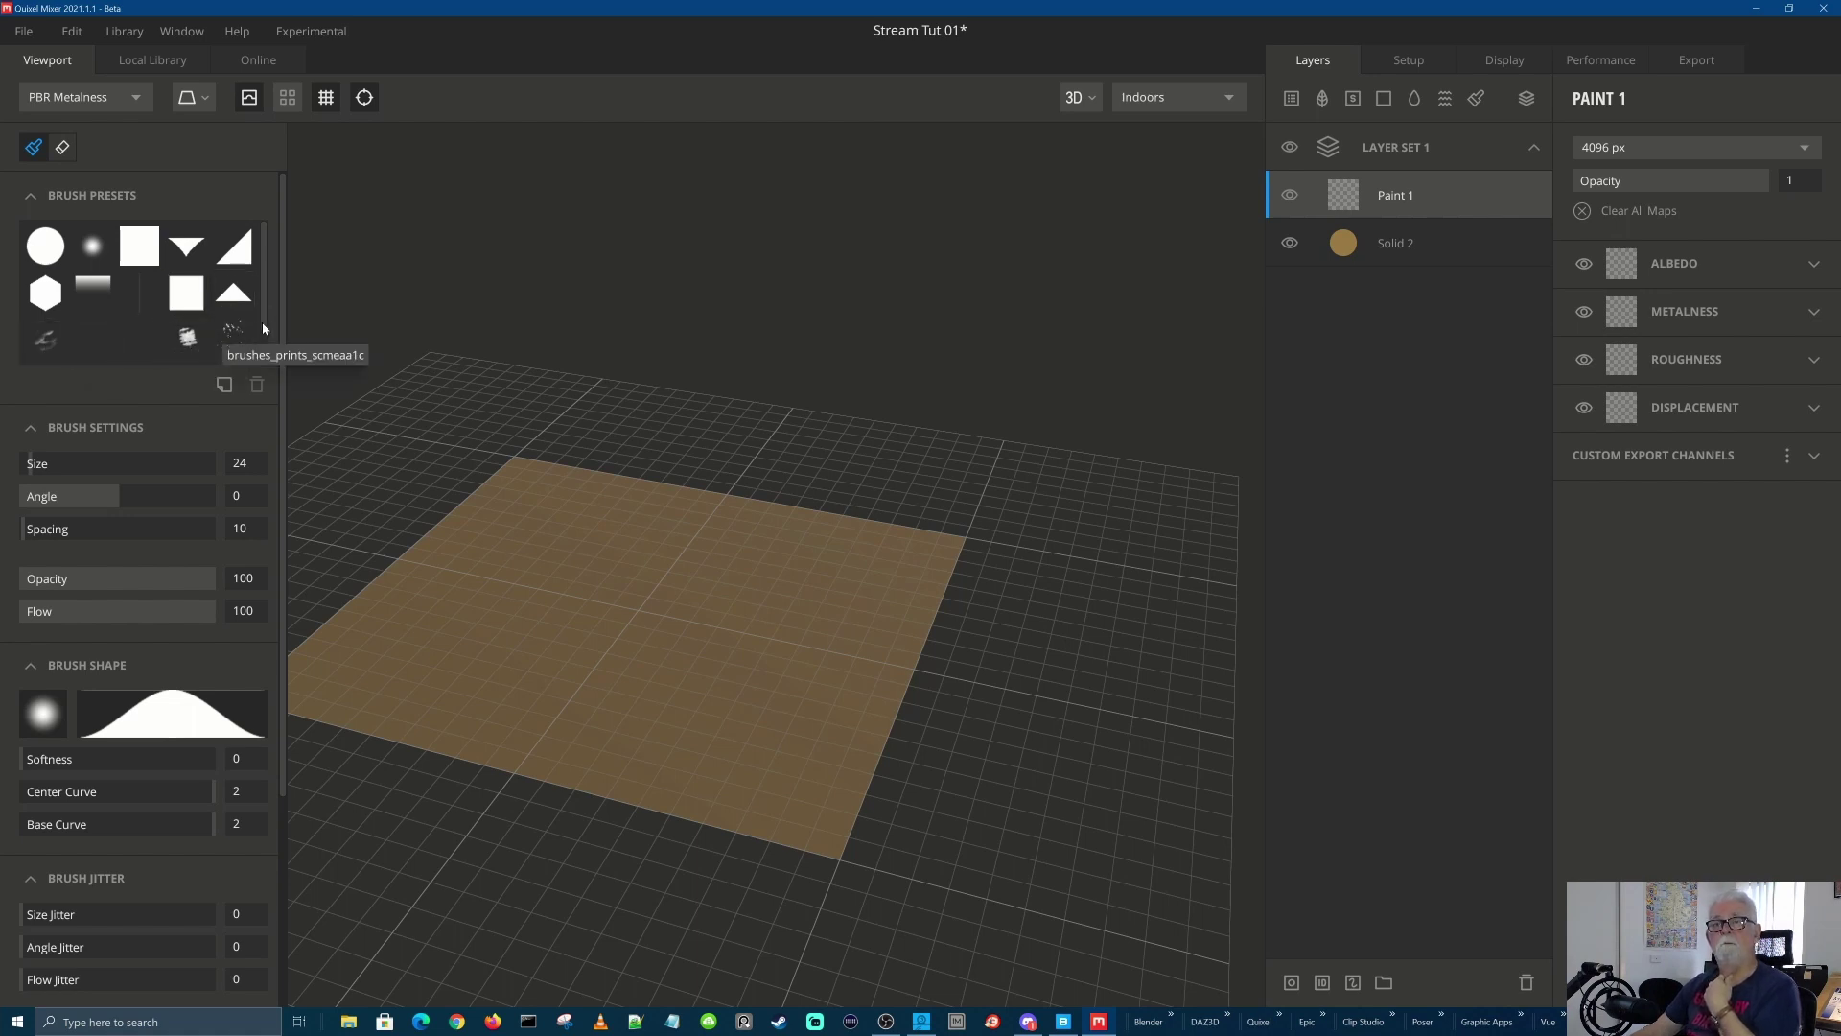
pyautogui.moveTo(263, 328); pyautogui.dragTo(263, 370)
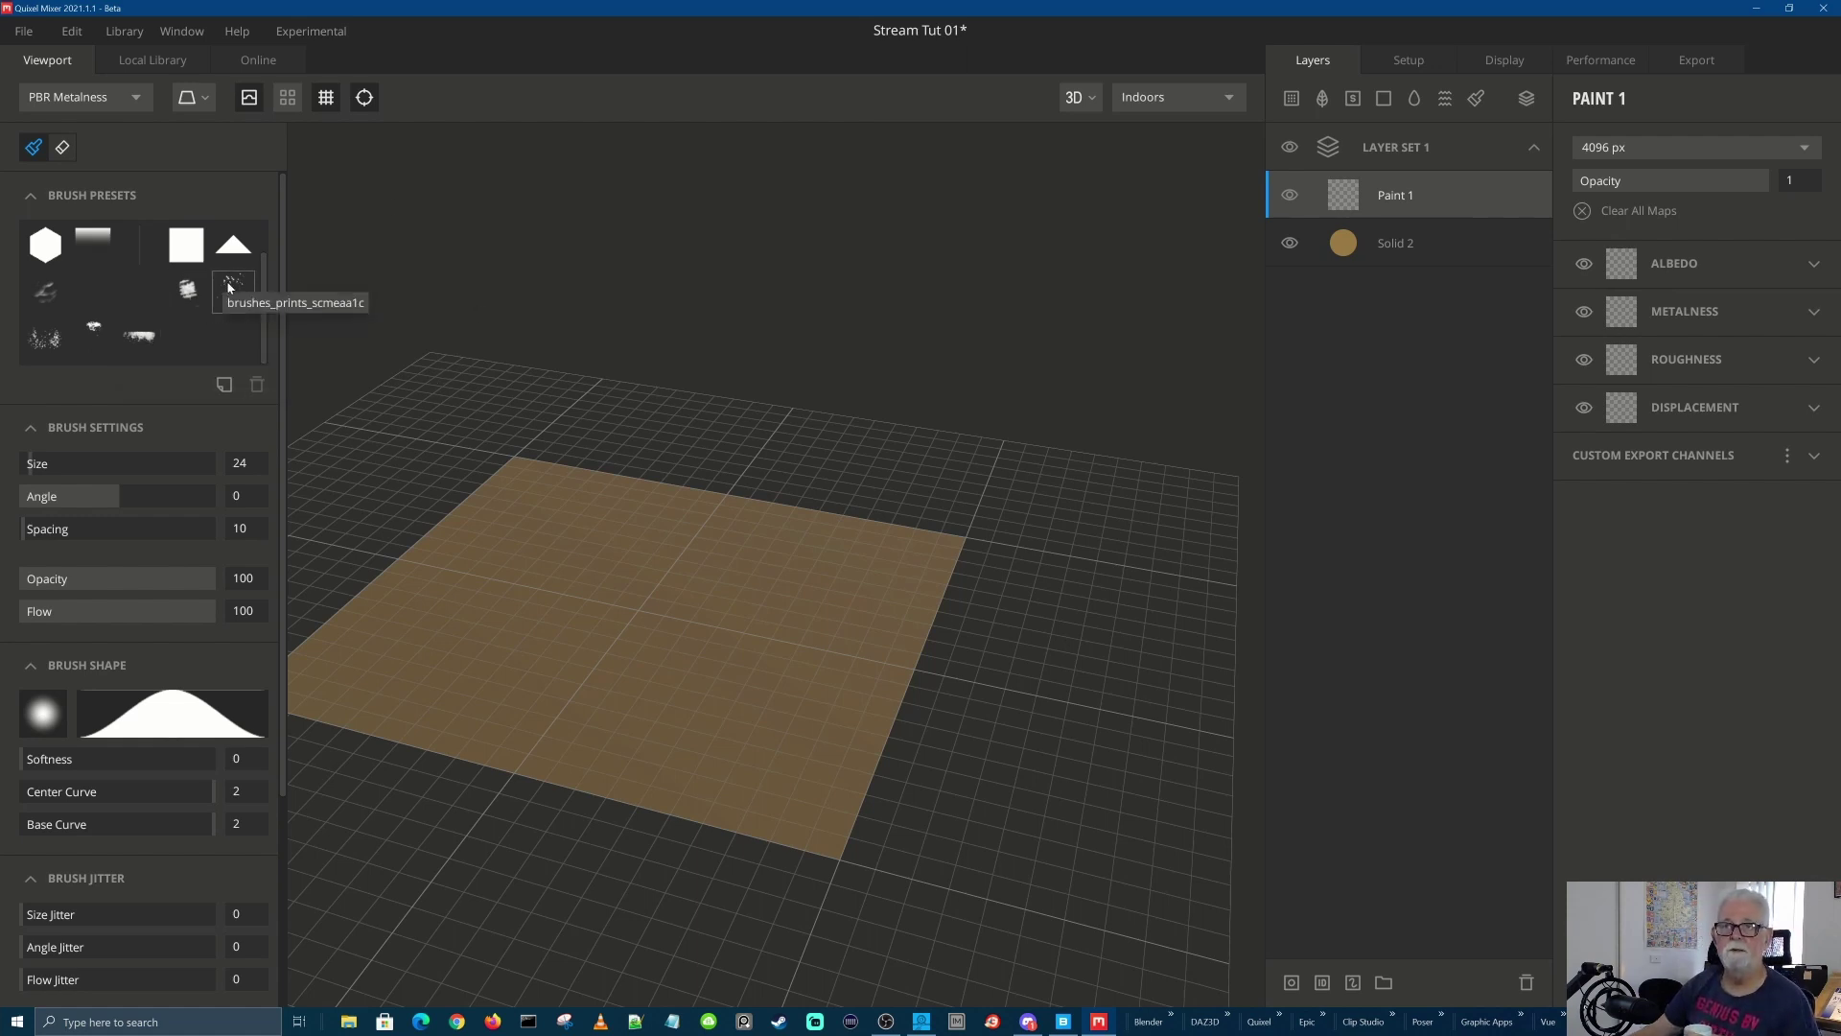
pyautogui.click(51, 300)
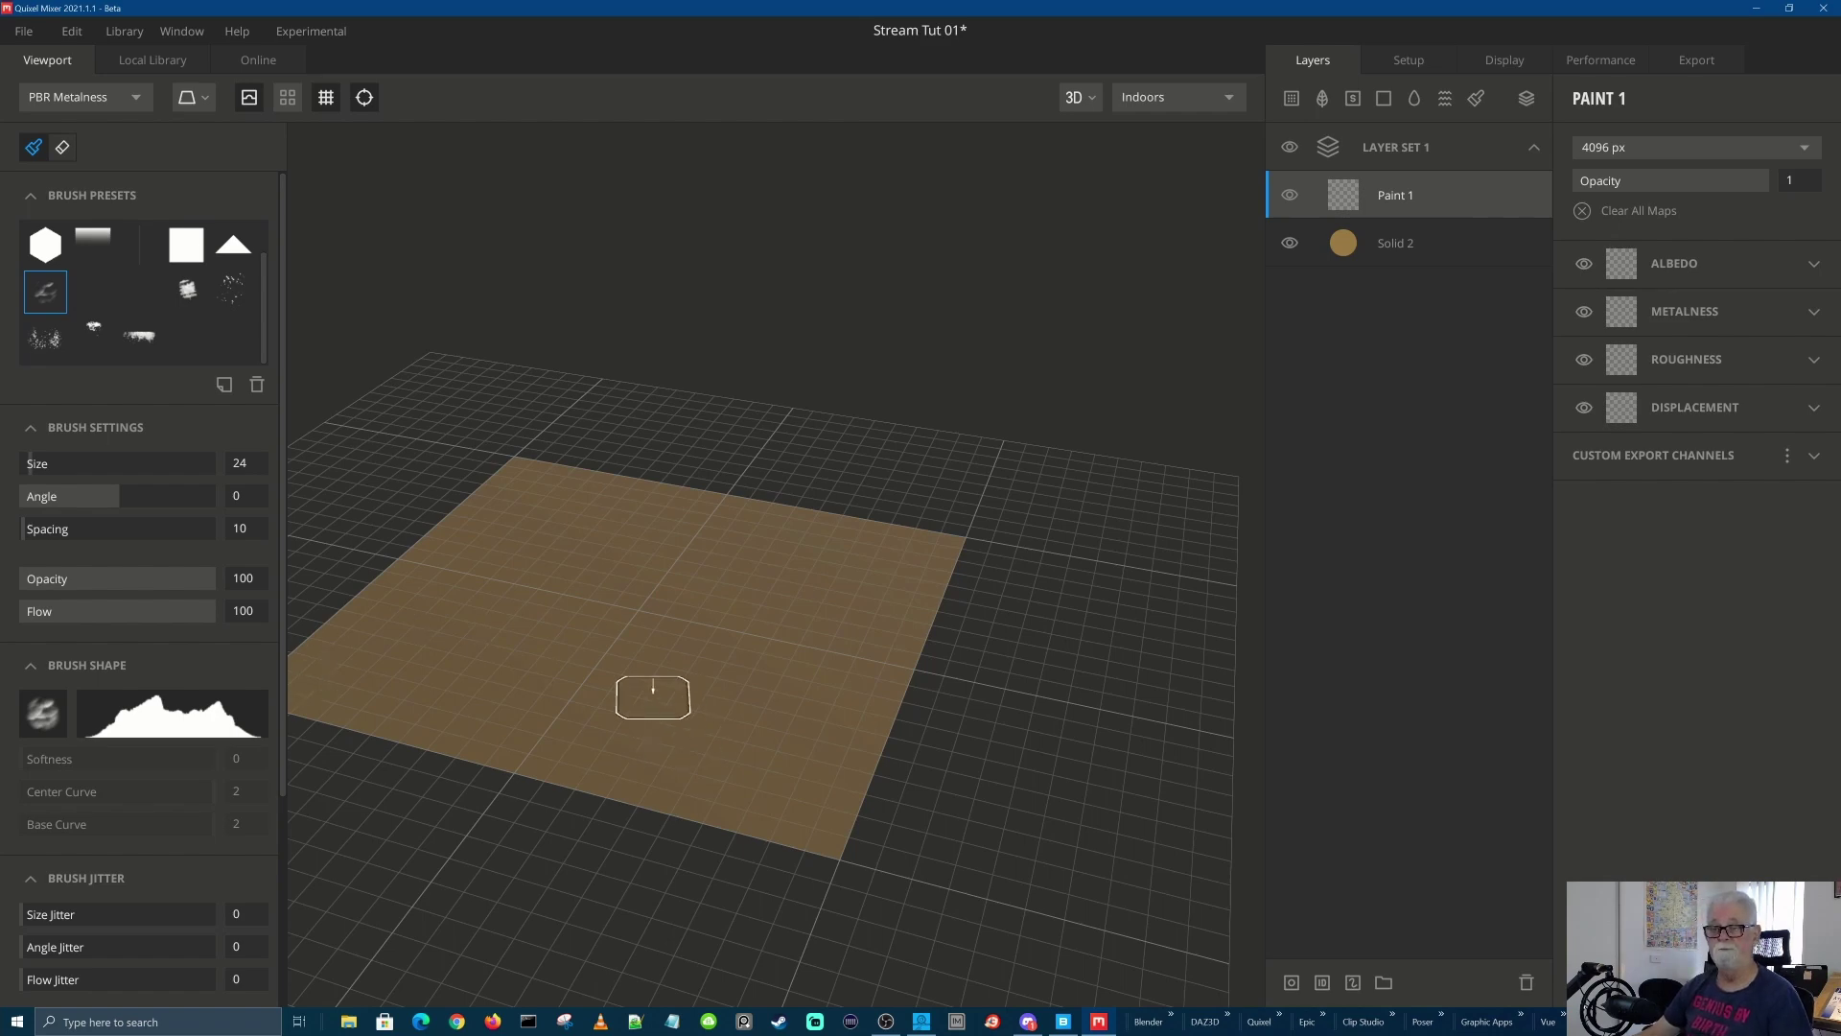
# Set the brush displacement to 7.471 and stamp one sunken mark near the far corner of the plane
pyautogui.keyDown('alt'); pyautogui.moveTo(653, 697); pyautogui.dragTo(762, 694); pyautogui.keyUp('alt')
pyautogui.moveTo(637, 664)
pyautogui.keyDown('alt'); pyautogui.mouseDown()
pyautogui.moveTo(974, 616)
pyautogui.moveTo(875, 588)
pyautogui.mouseUp(); pyautogui.keyUp('alt')
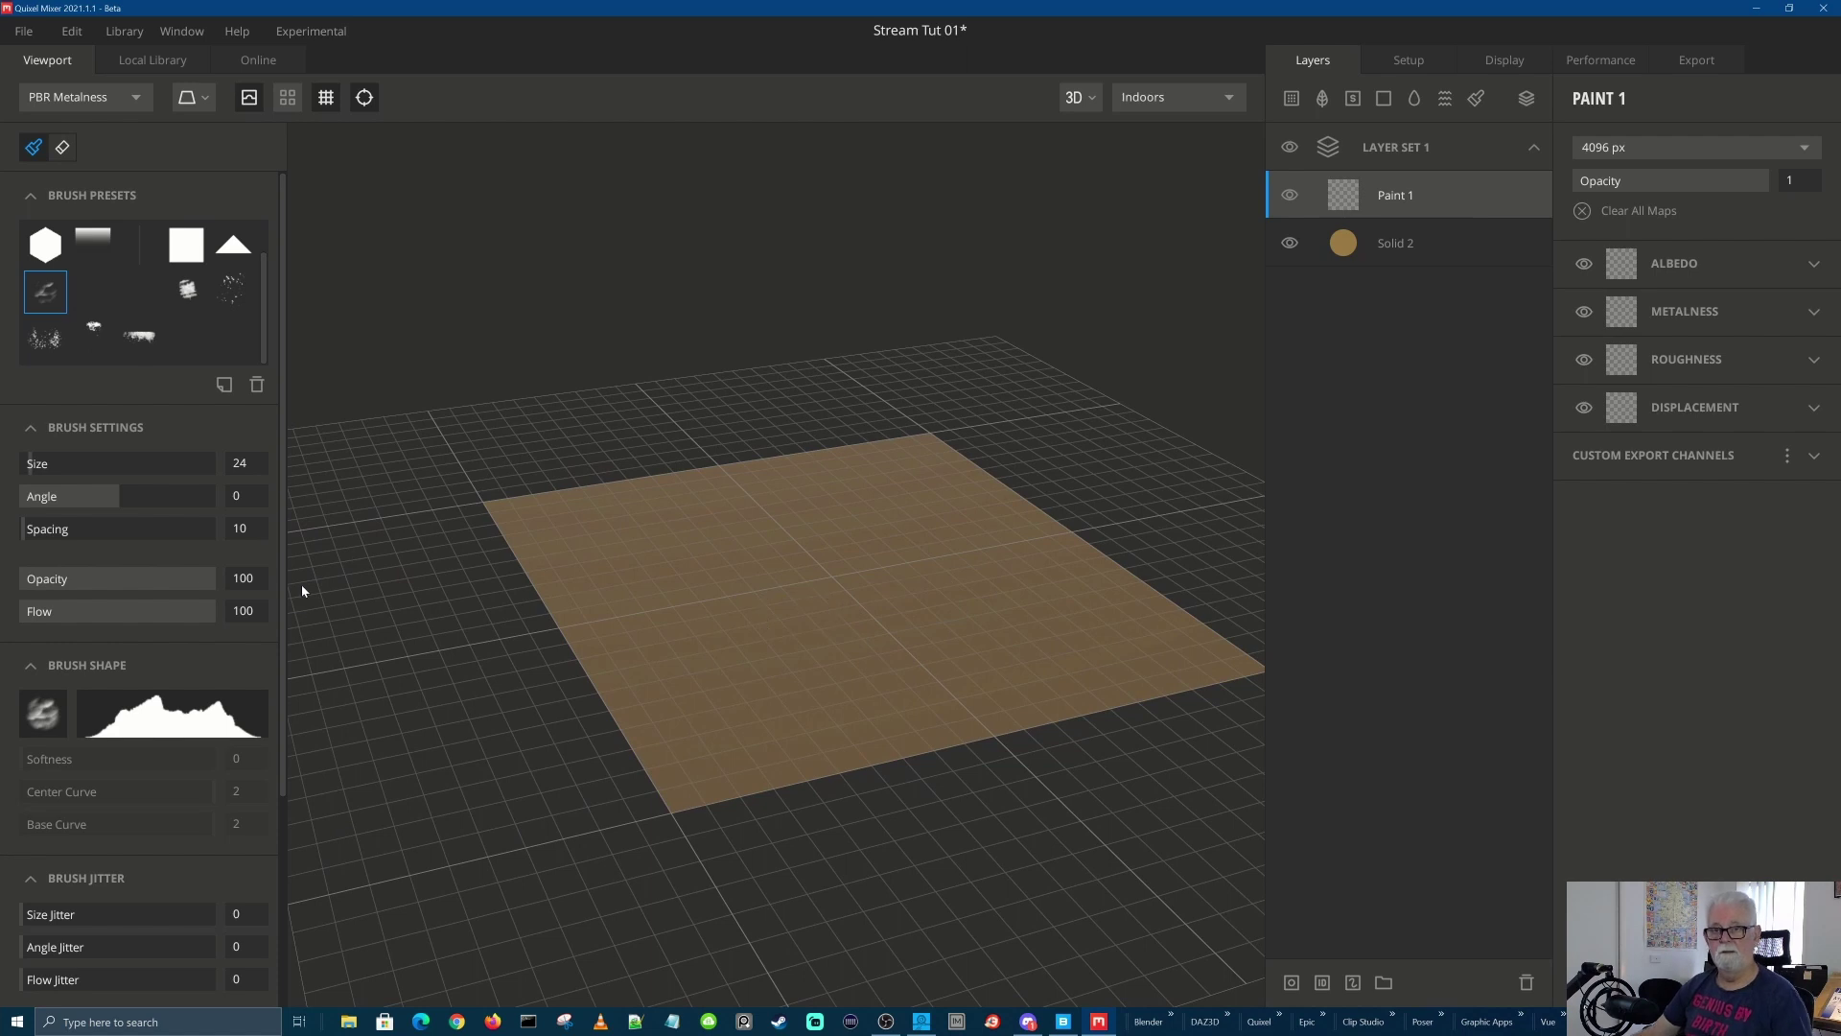
pyautogui.moveTo(284, 577); pyautogui.dragTo(282, 843)
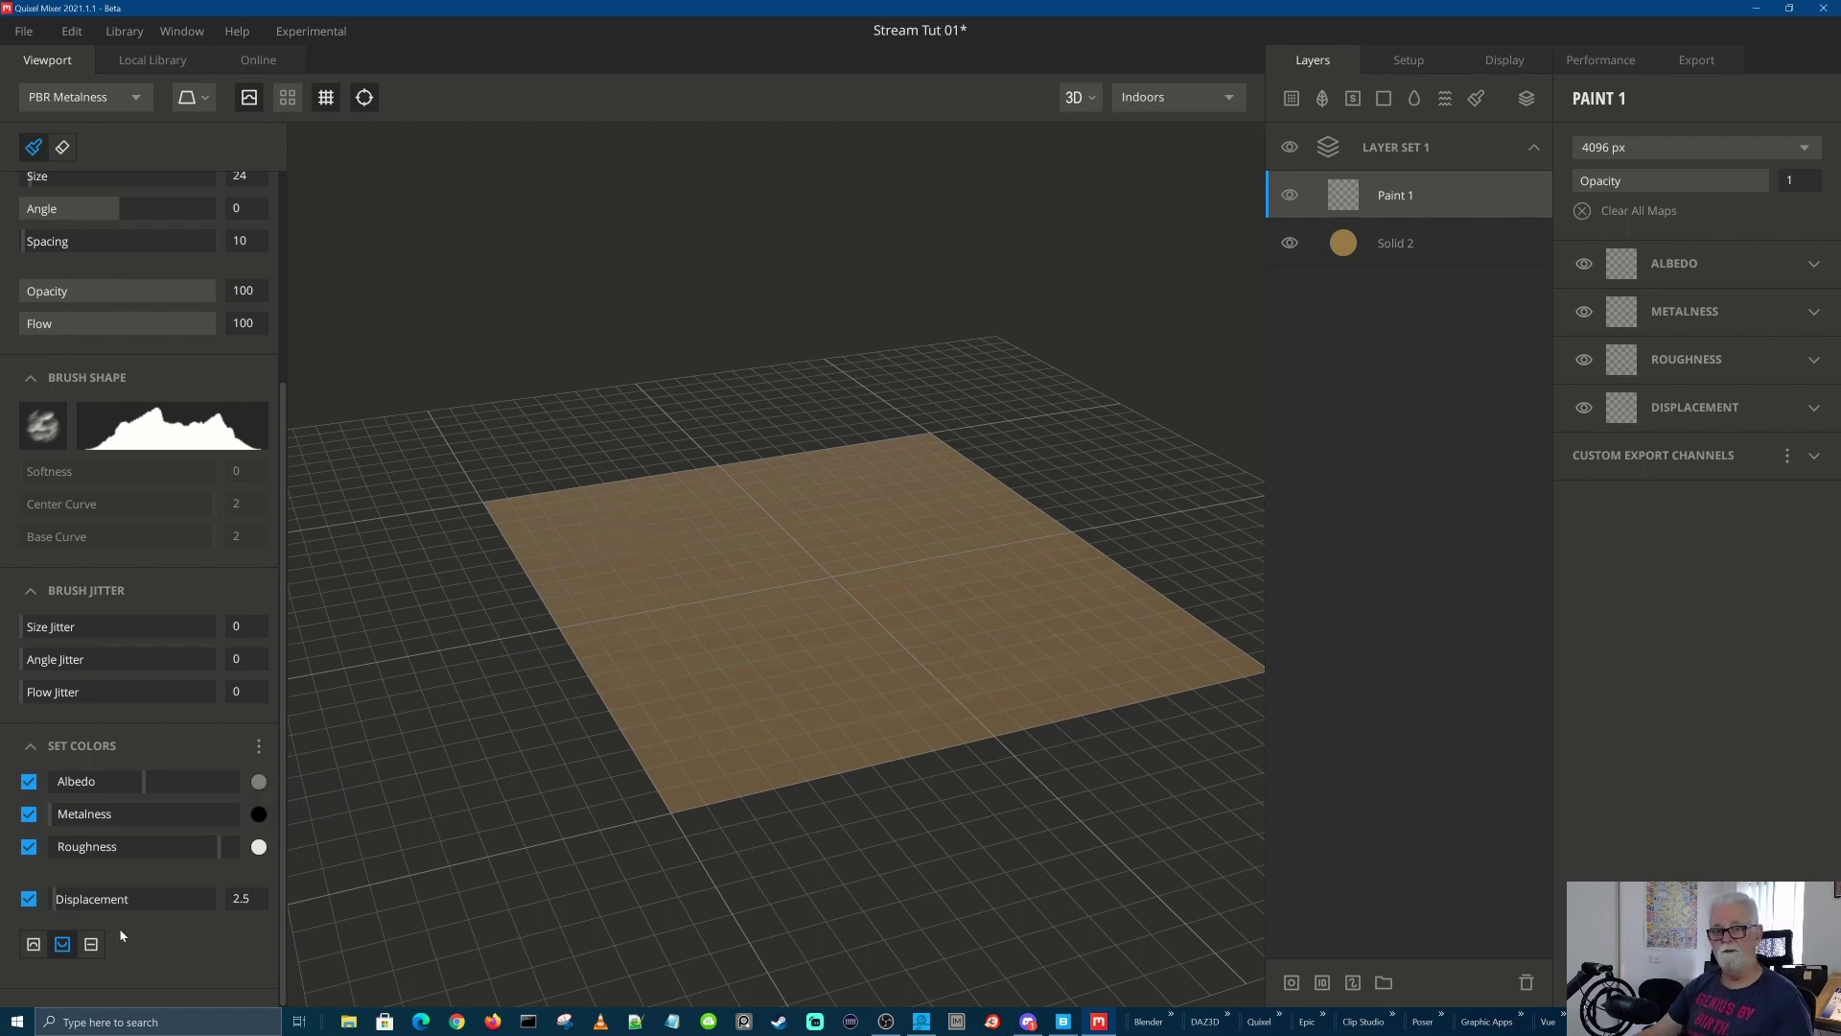
pyautogui.moveTo(55, 907); pyautogui.dragTo(64, 907)
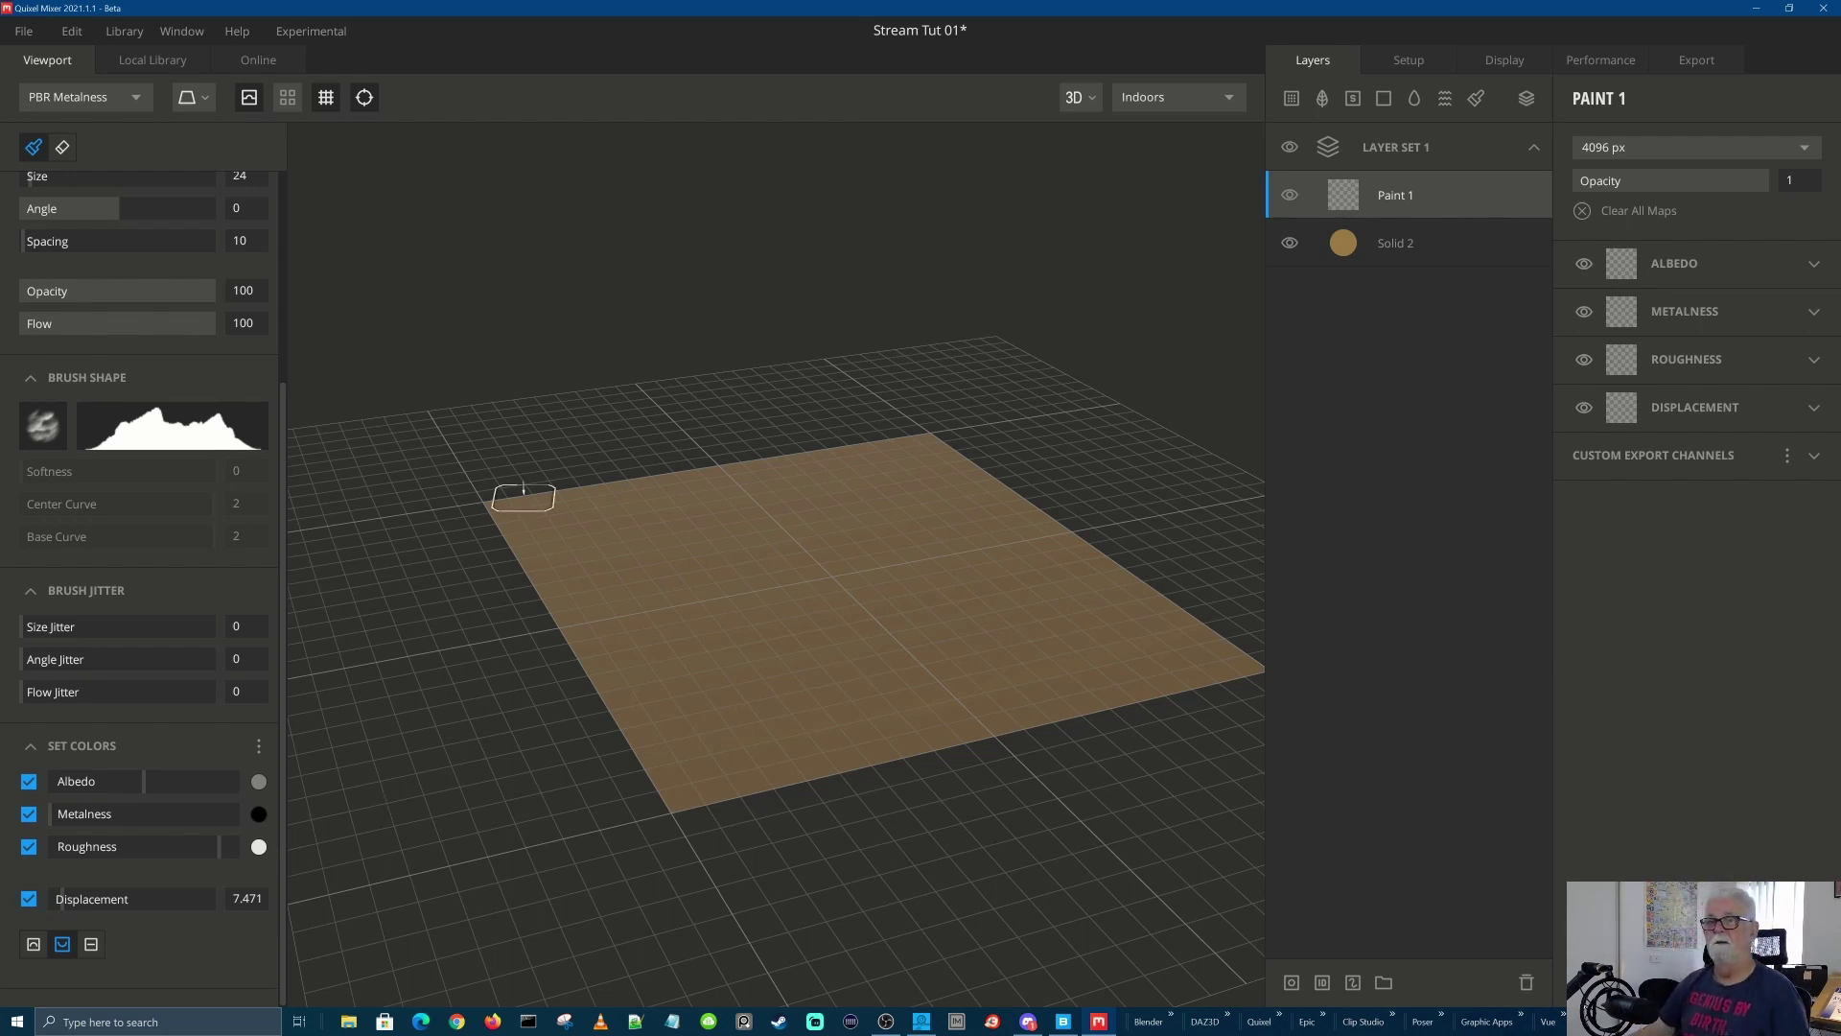
pyautogui.scroll(3, 537, 503)
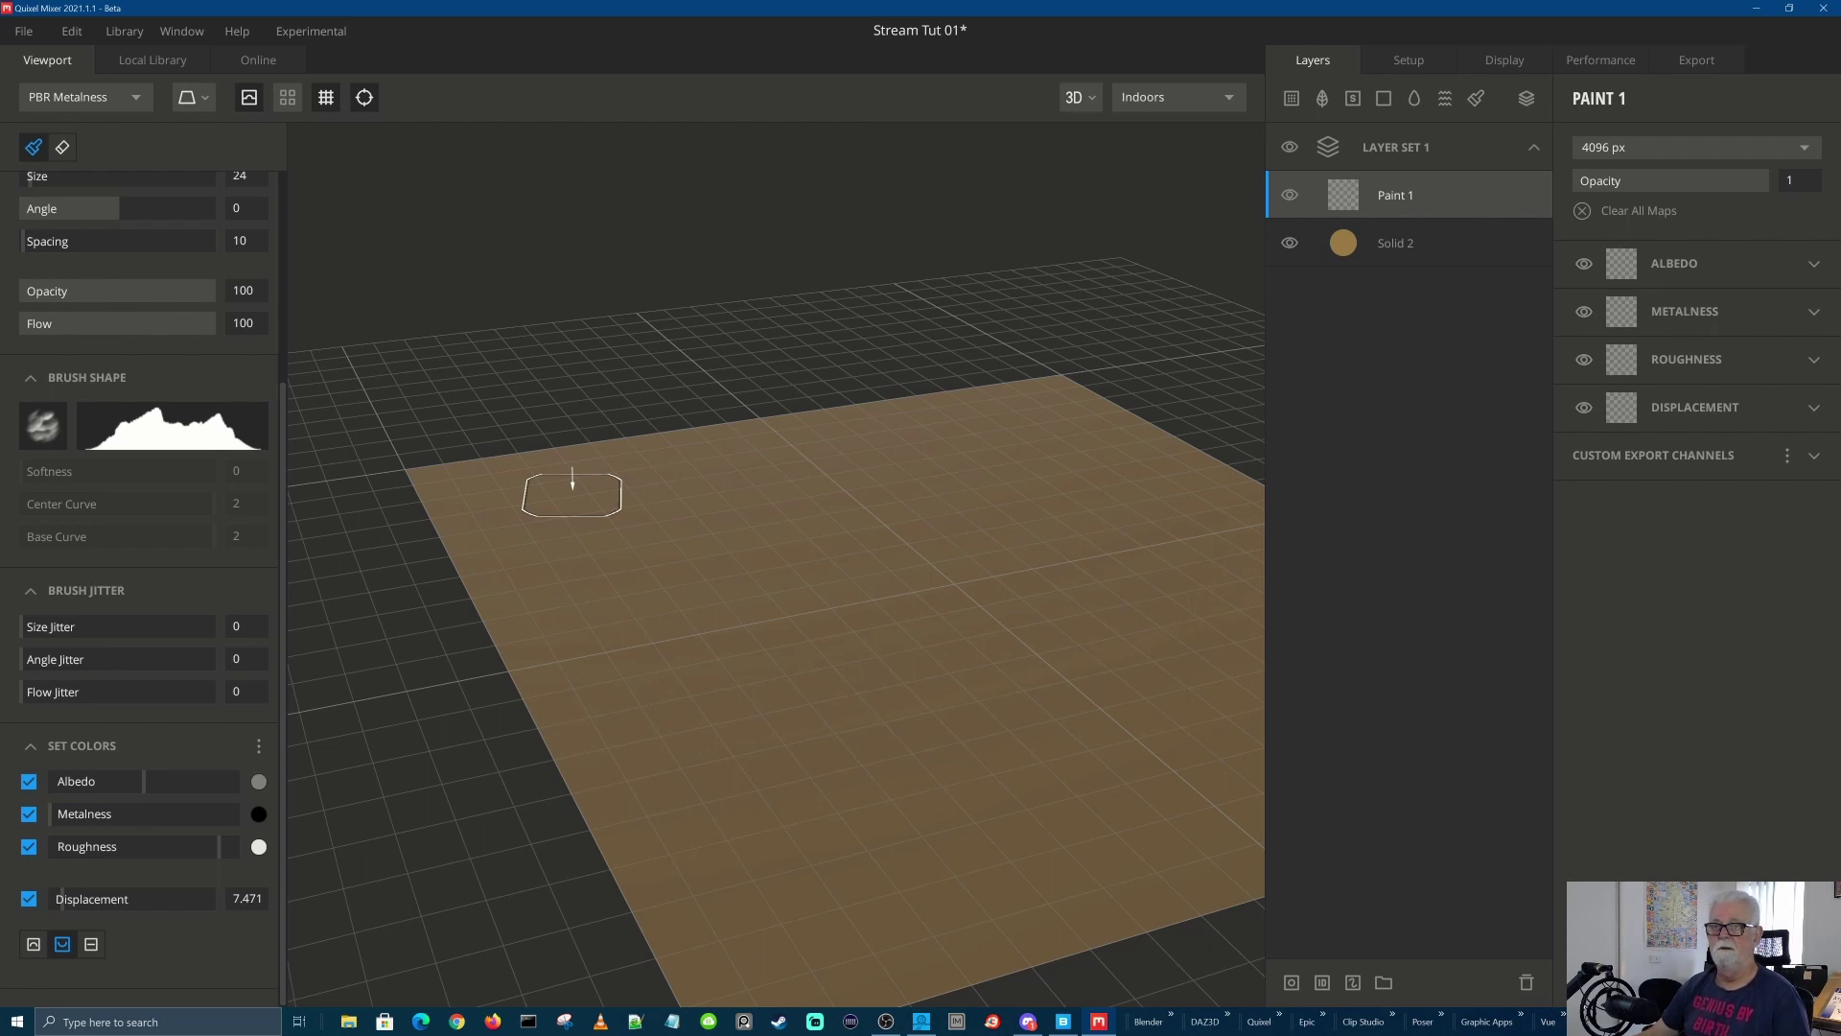
pyautogui.click(573, 491)
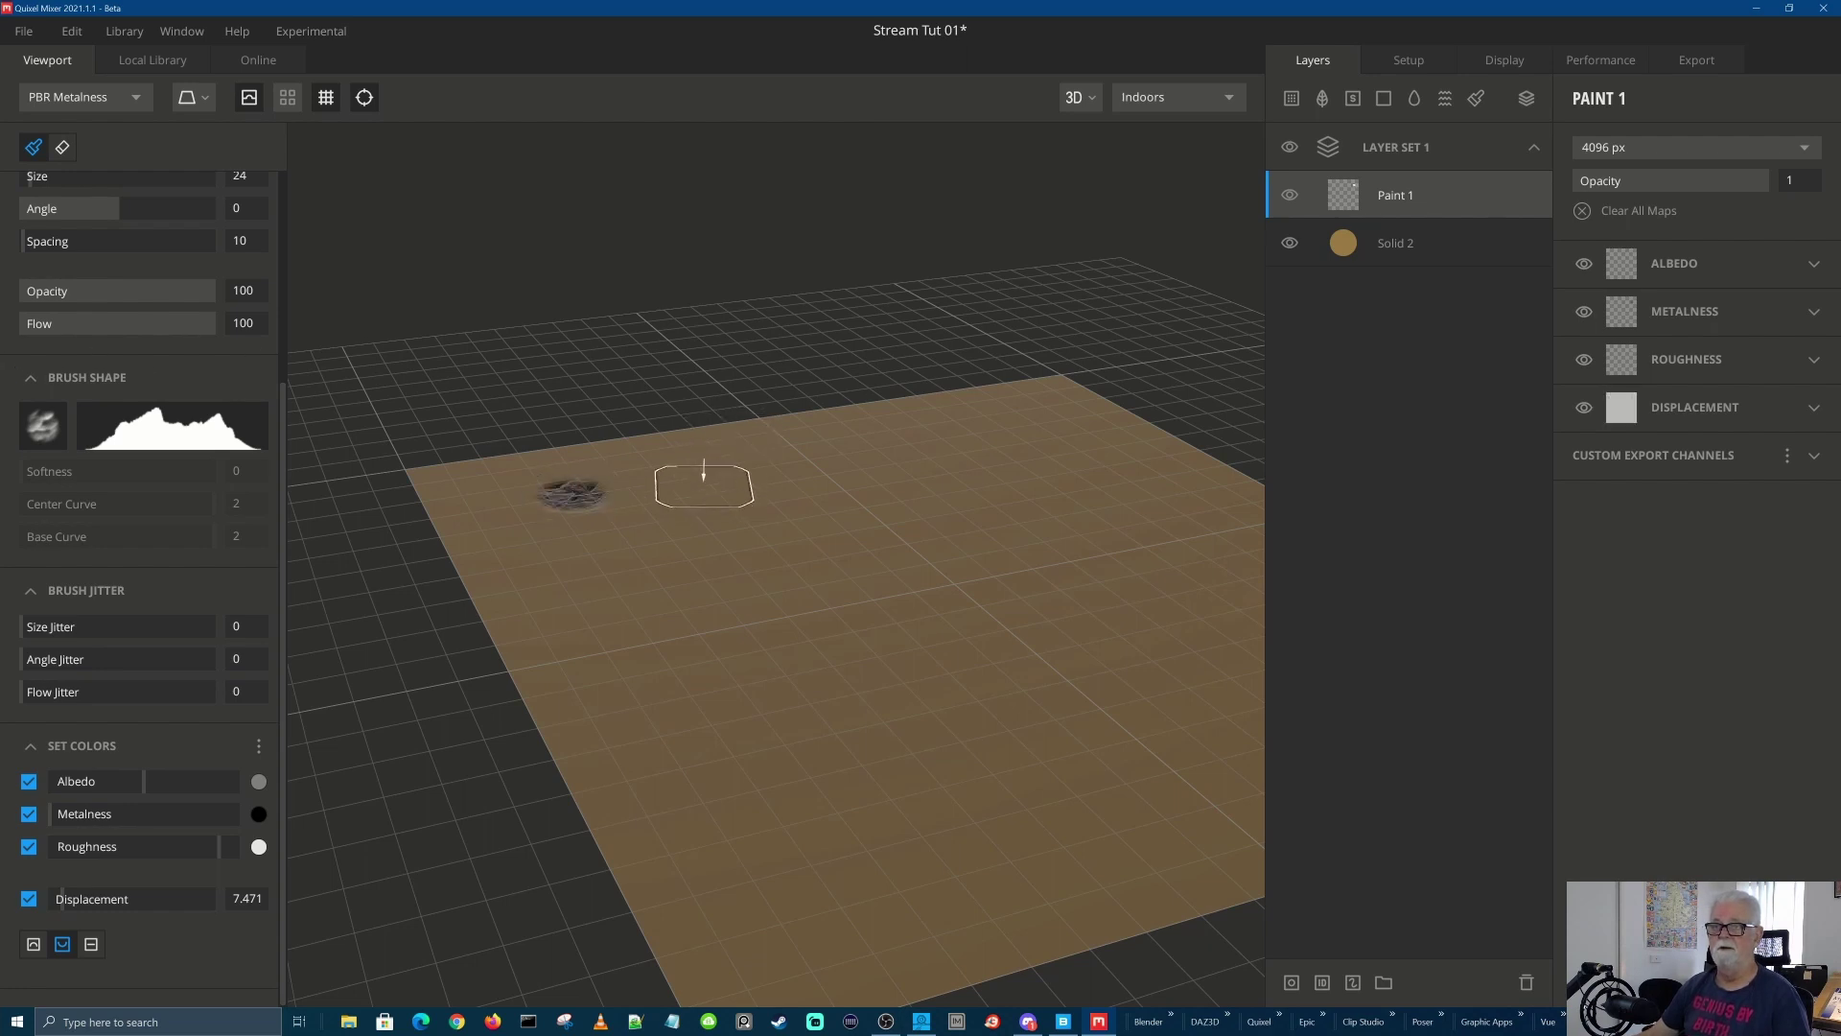
pyautogui.scroll(1, 630, 515)
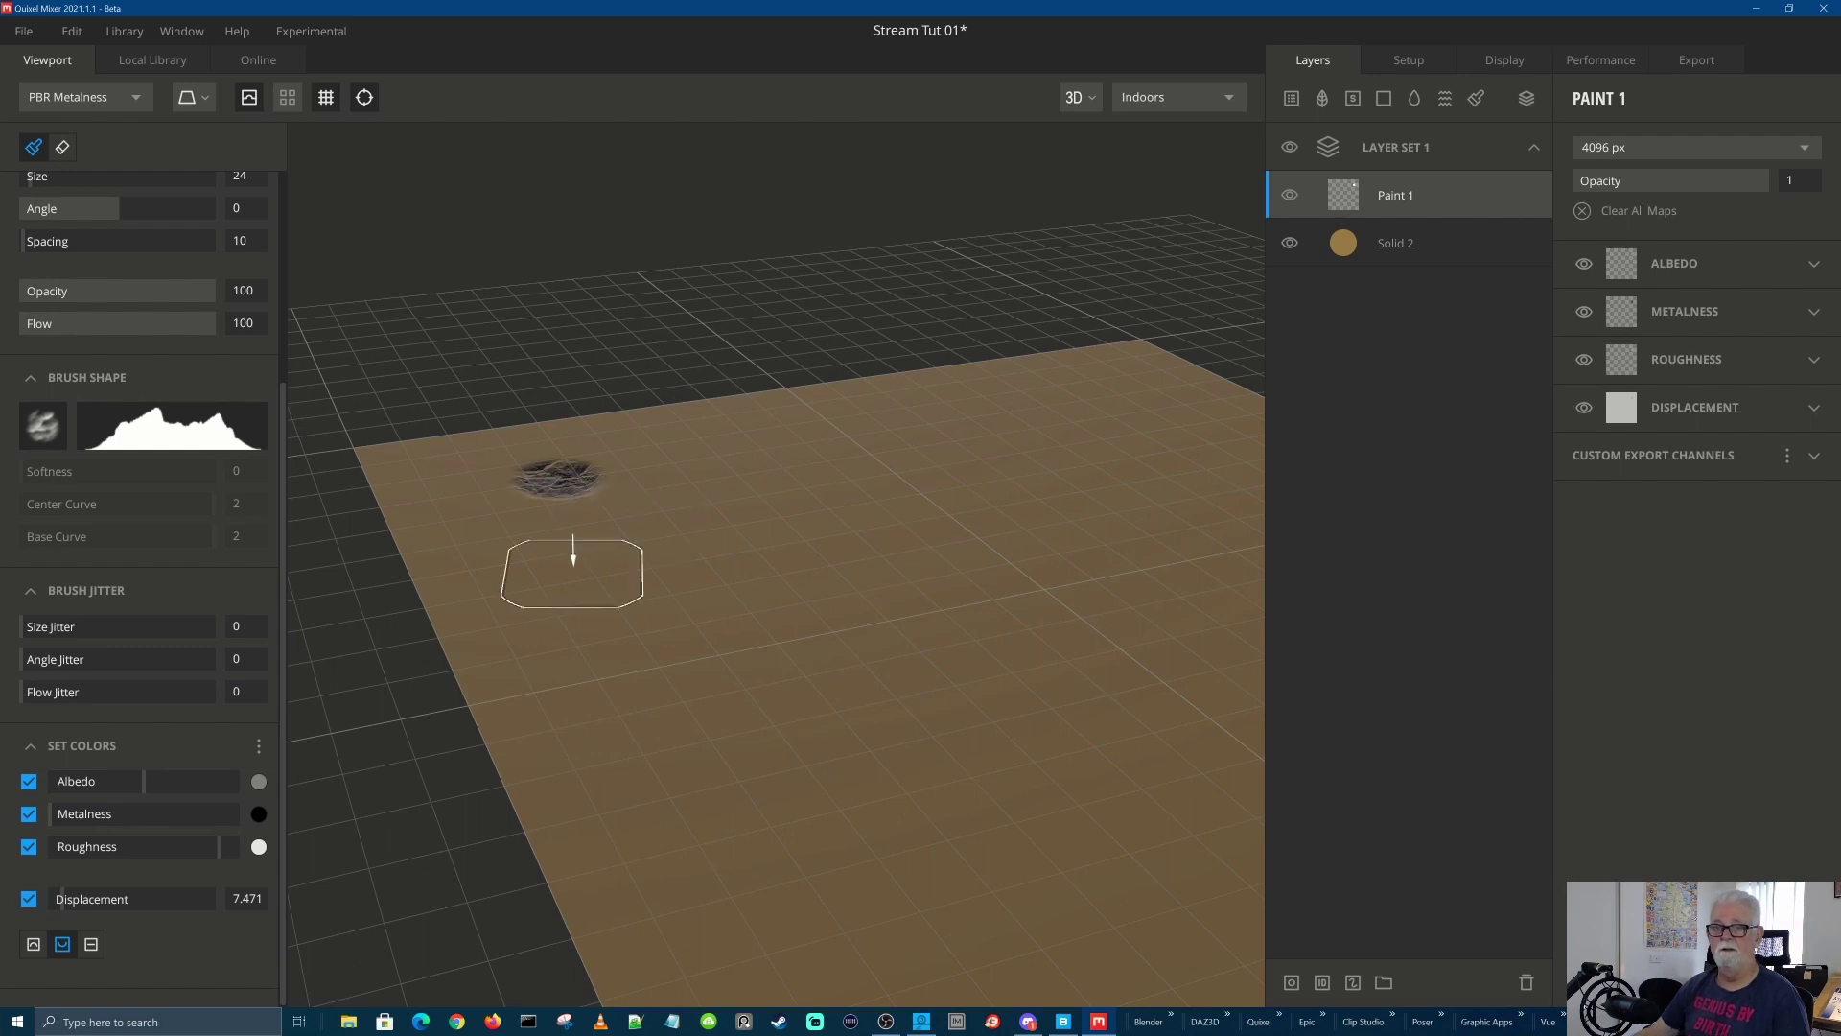
# Switch the brush displacement to raise the surface, then paint five single stamps and two continuous strokes across the plane
pyautogui.click(32, 946)
pyautogui.click(730, 431)
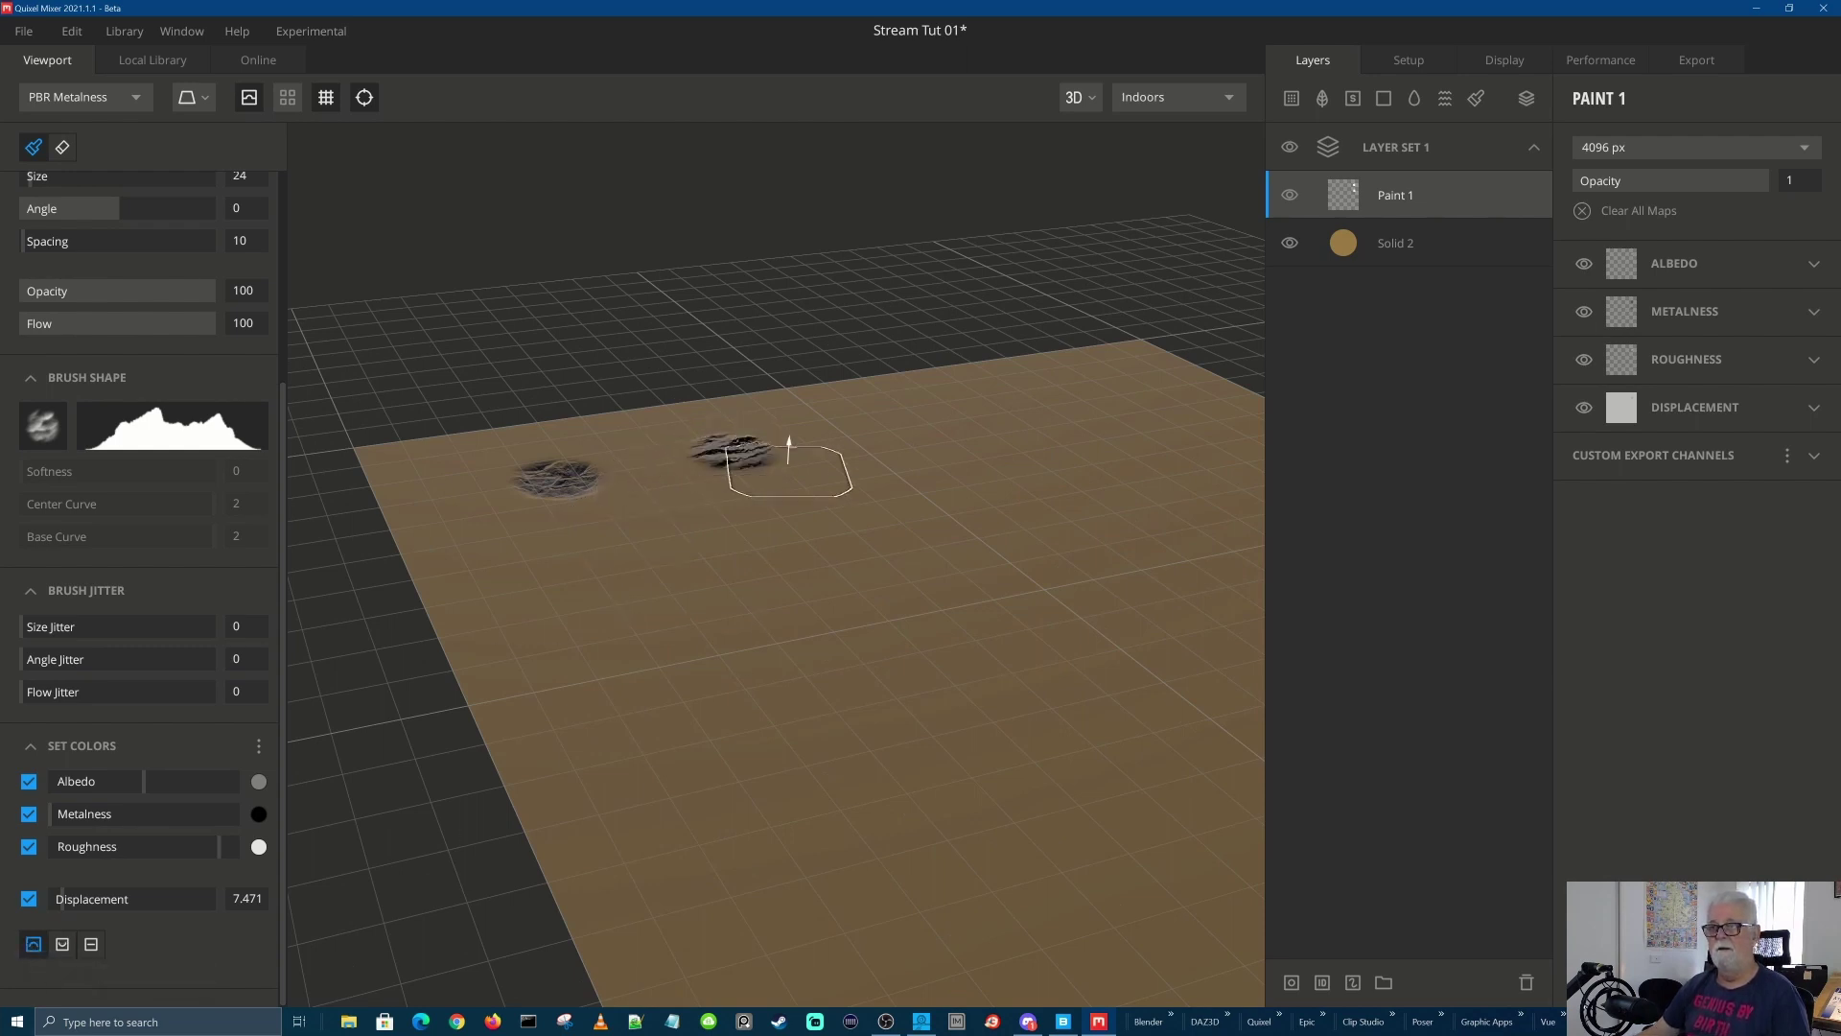
pyautogui.moveTo(849, 417)
pyautogui.mouseDown()
pyautogui.moveTo(946, 391)
pyautogui.moveTo(1101, 399)
pyautogui.moveTo(1063, 450)
pyautogui.moveTo(926, 474)
pyautogui.mouseUp()
pyautogui.click(823, 487)
pyautogui.click(677, 508)
pyautogui.click(573, 542)
pyautogui.click(584, 625)
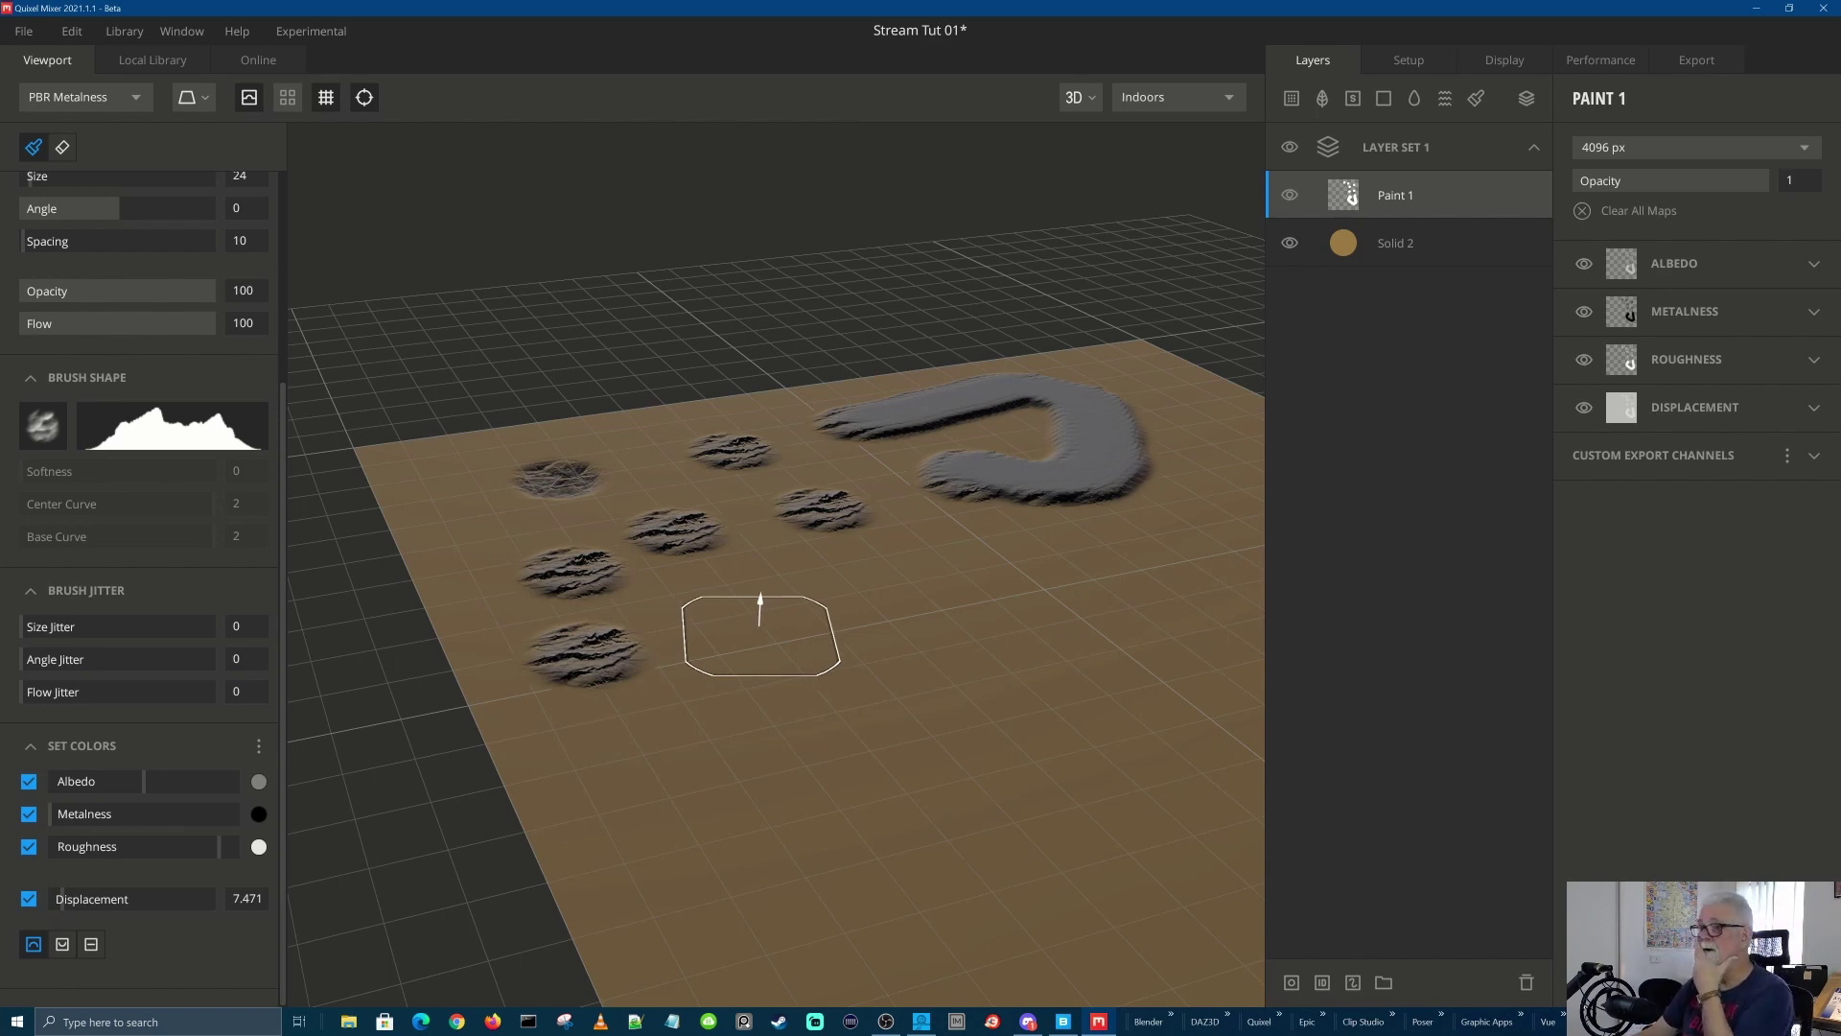
pyautogui.moveTo(761, 635); pyautogui.dragTo(887, 673)
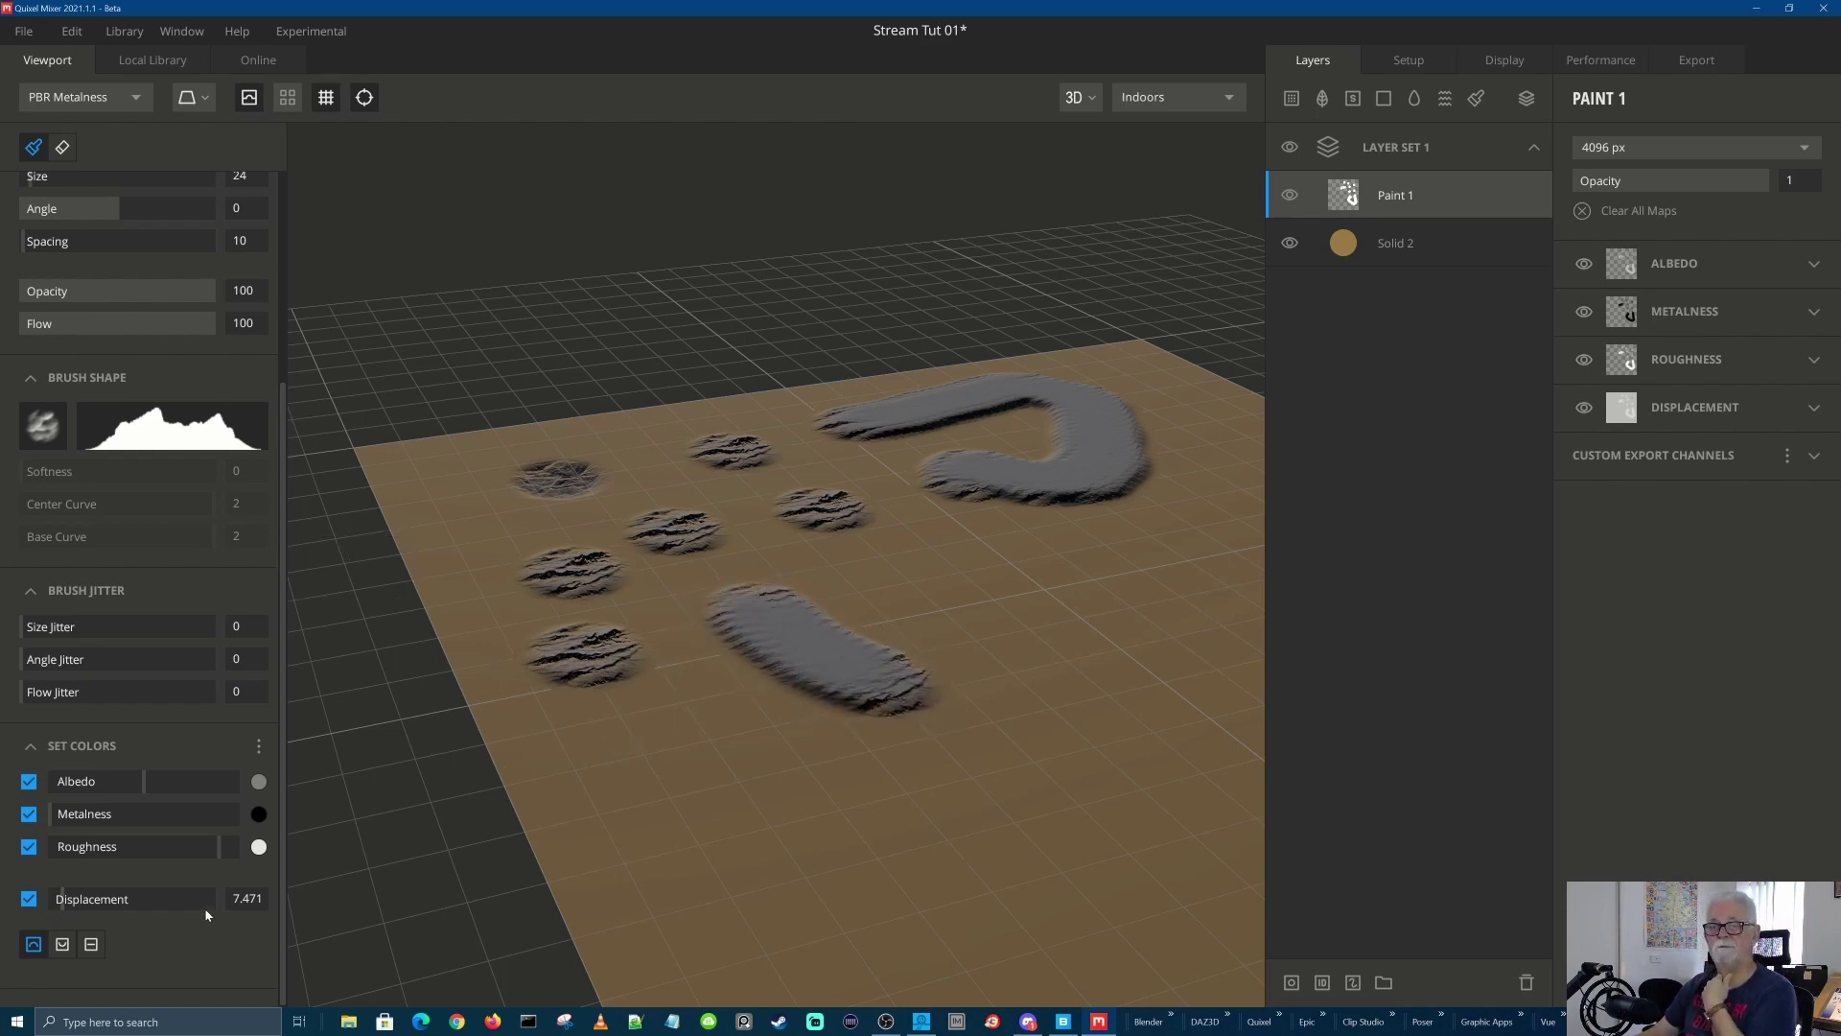
# Set the brush displacement to 18.58 and stamp four taller marks around the near part of the plane
pyautogui.moveTo(67, 902); pyautogui.dragTo(80, 902)
pyautogui.click(723, 780)
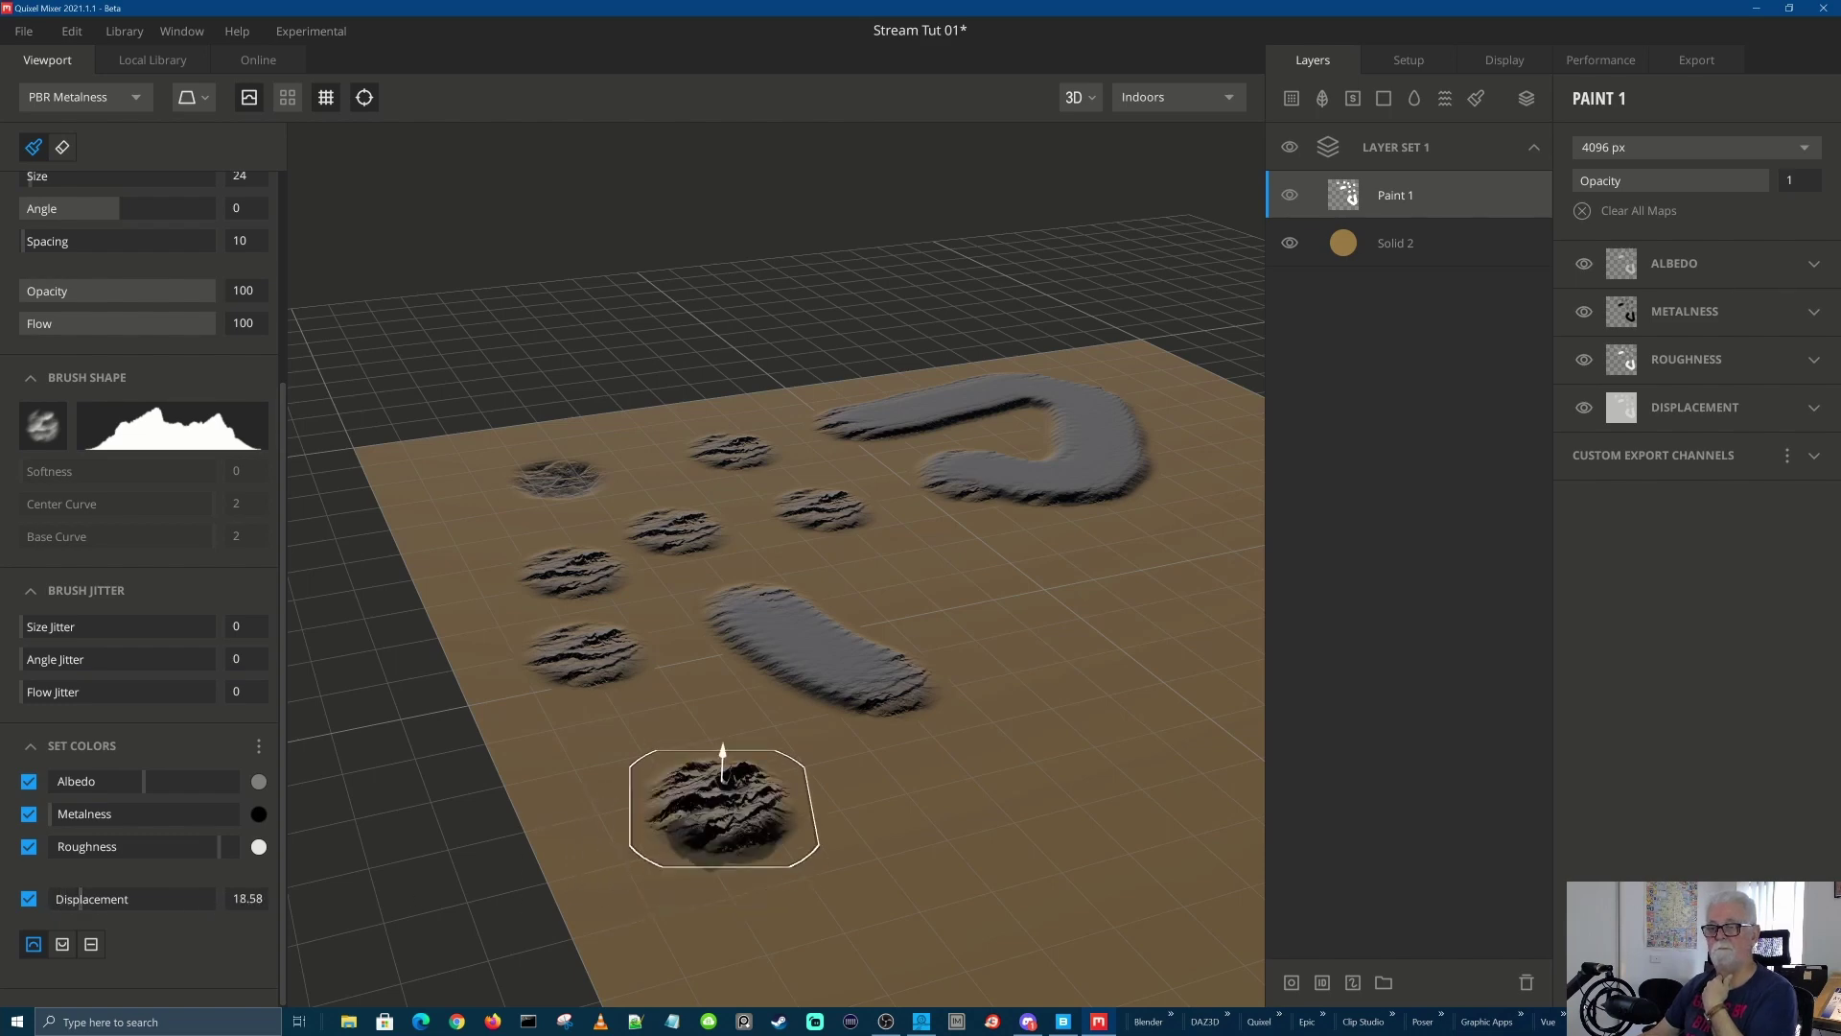
pyautogui.click(942, 770)
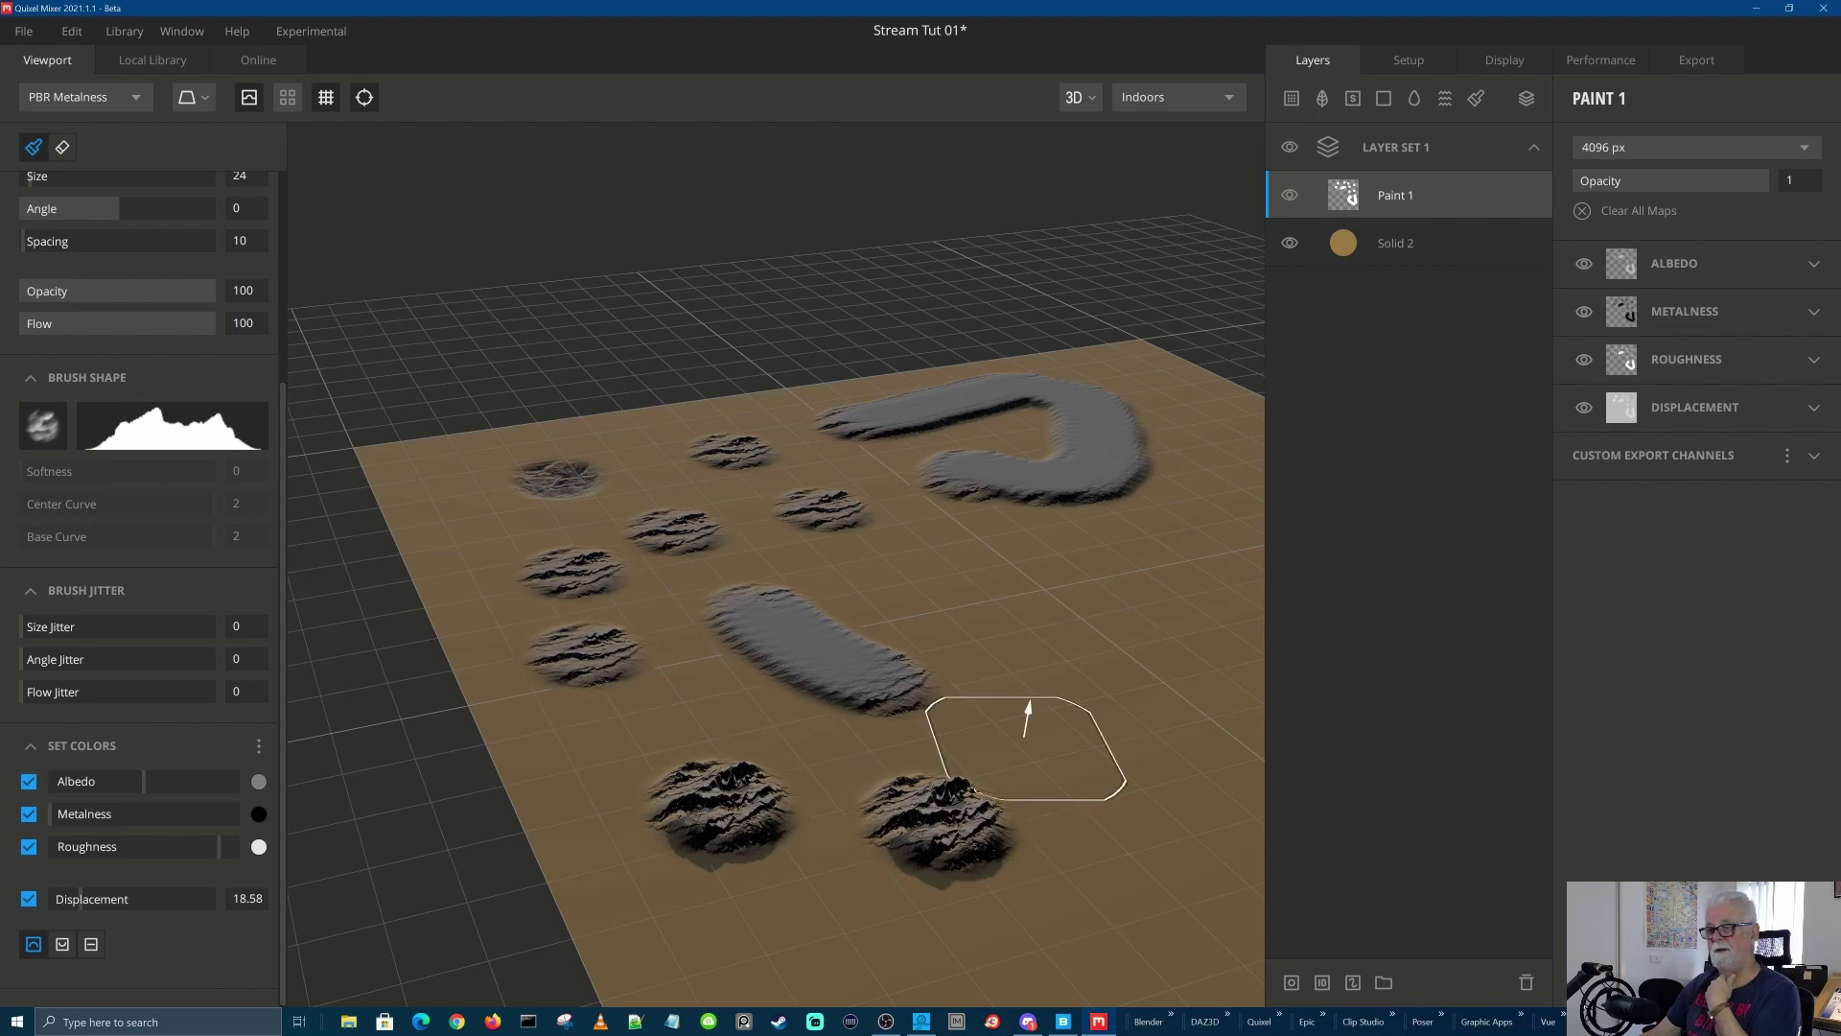
pyautogui.click(1025, 698)
pyautogui.click(1103, 588)
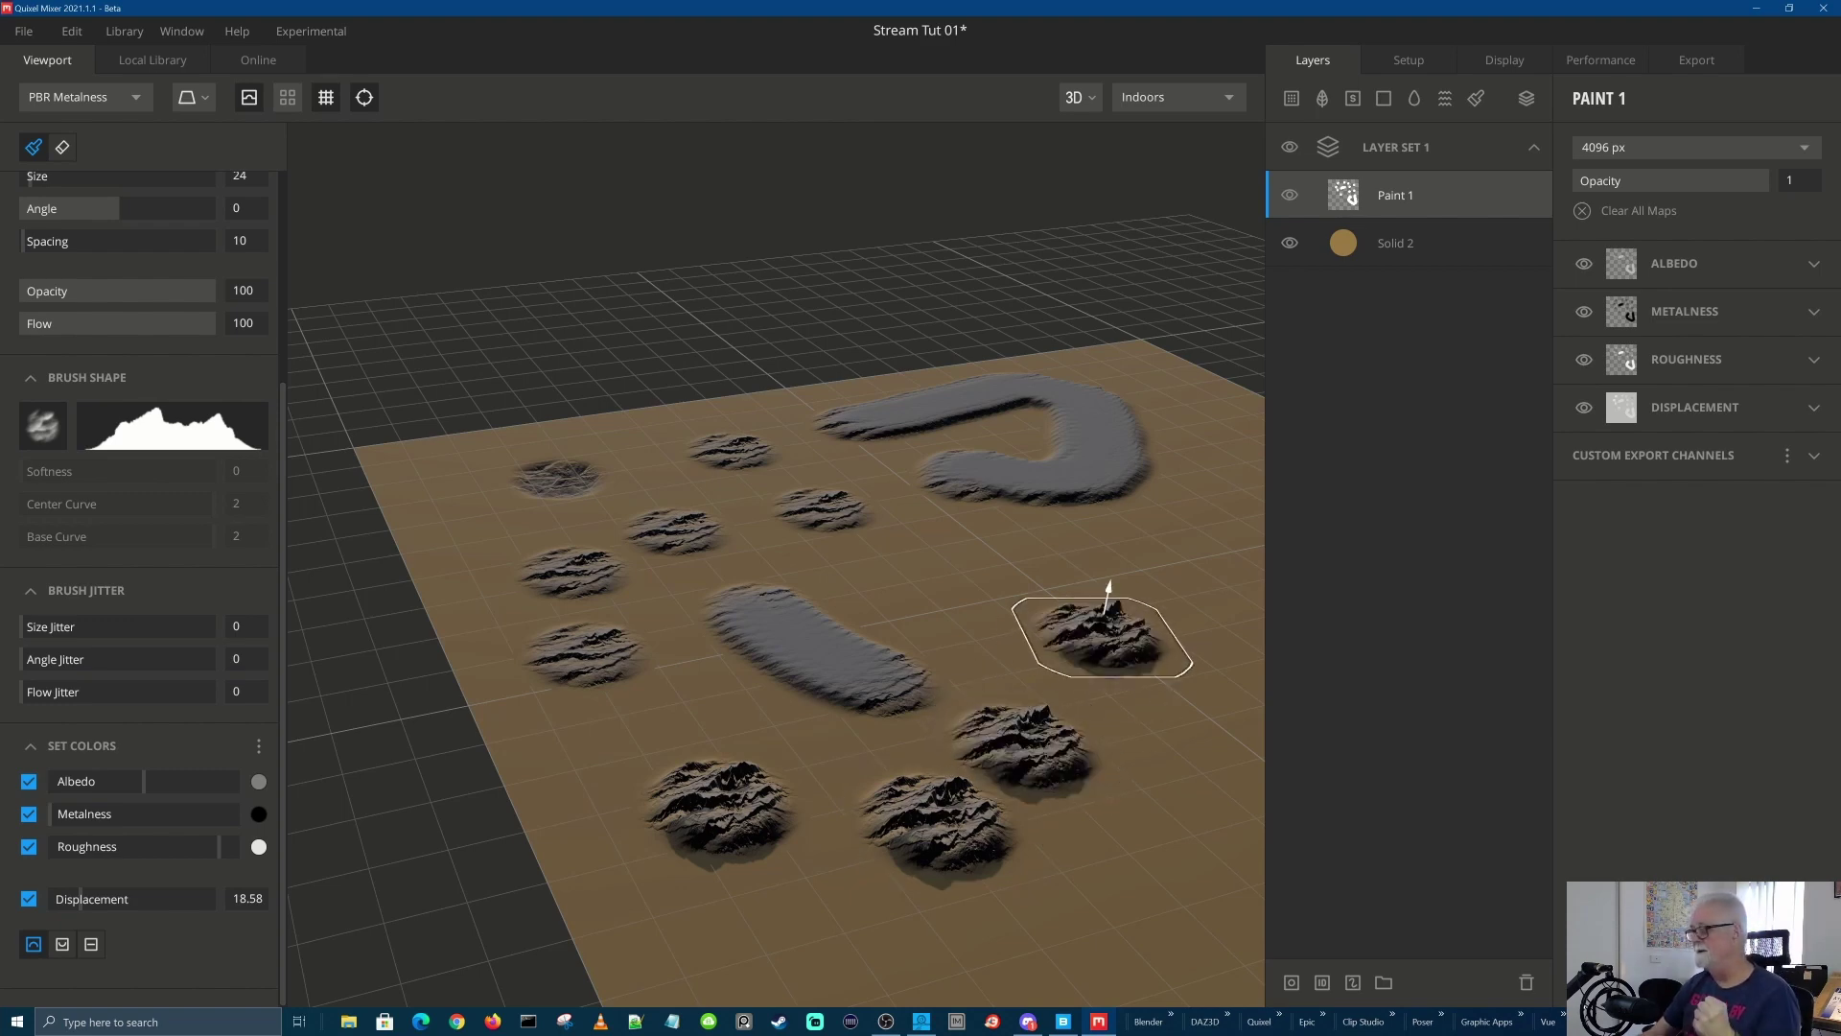
# Set the hue of the brush's albedo colour to 319 and stamp one mark beyond the last one
pyautogui.click(258, 781)
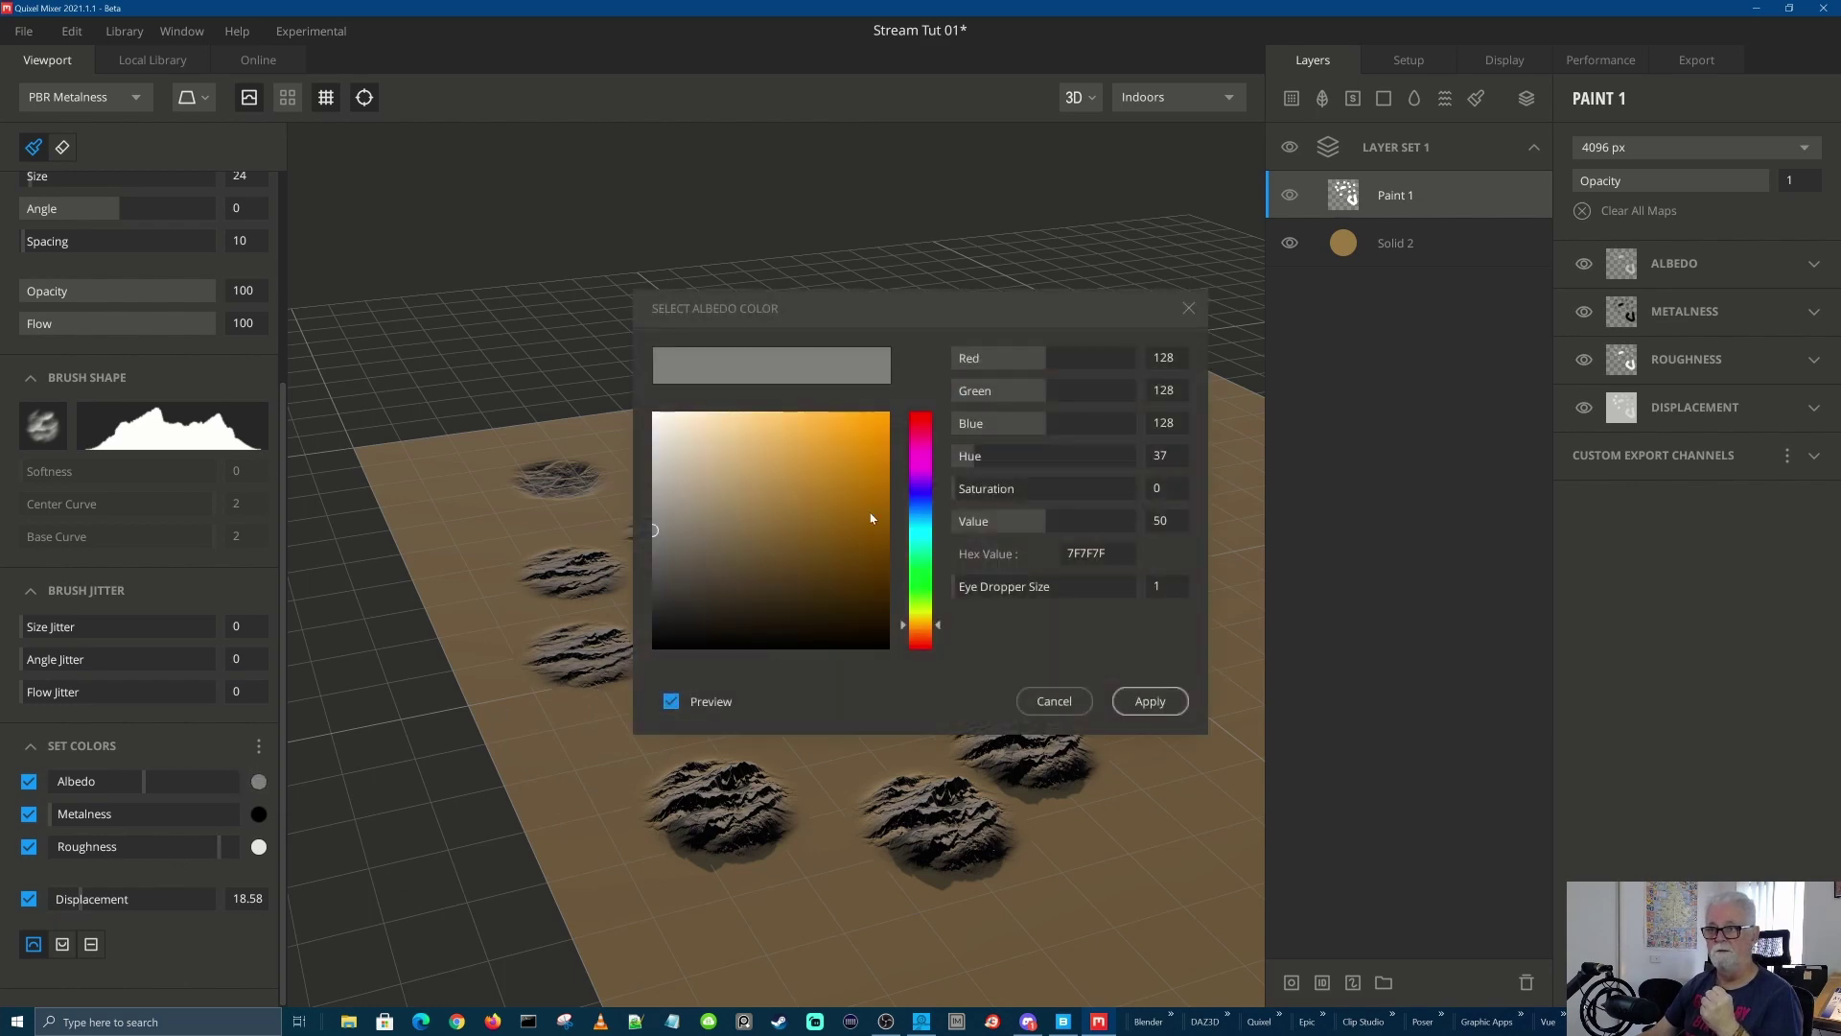
pyautogui.click(914, 443)
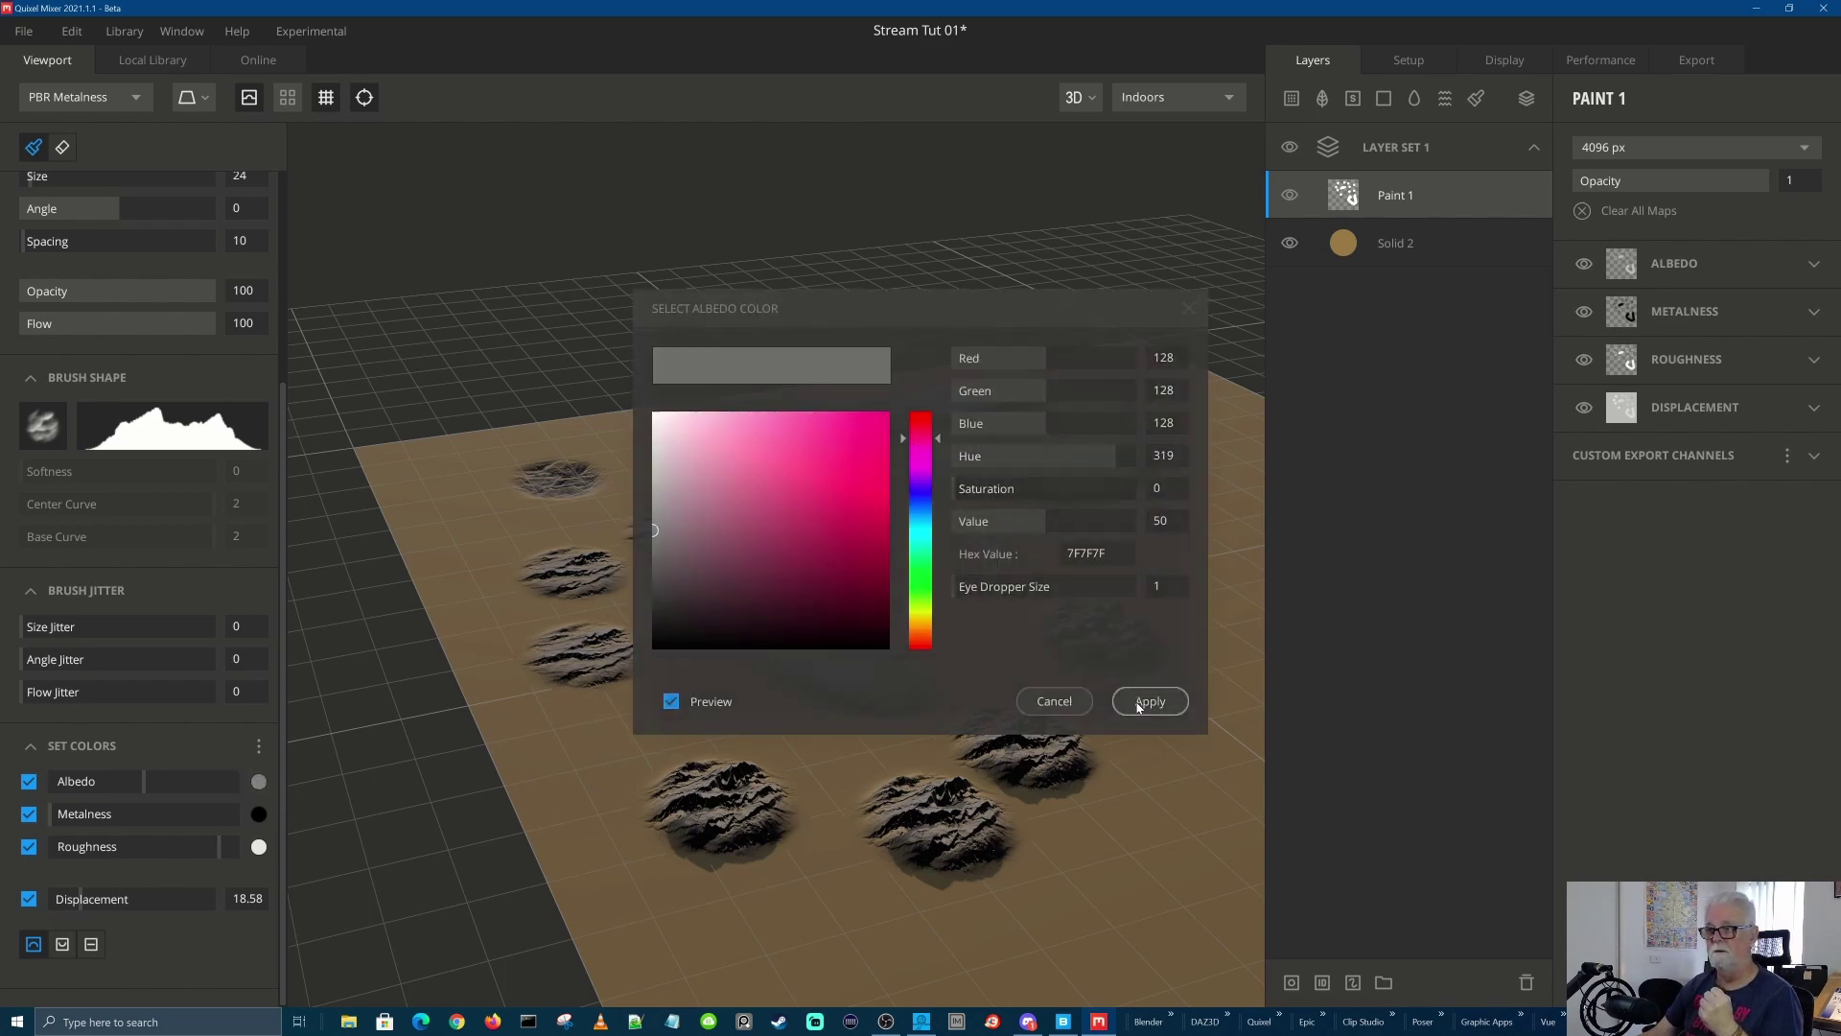
pyautogui.click(1150, 701)
pyautogui.click(972, 537)
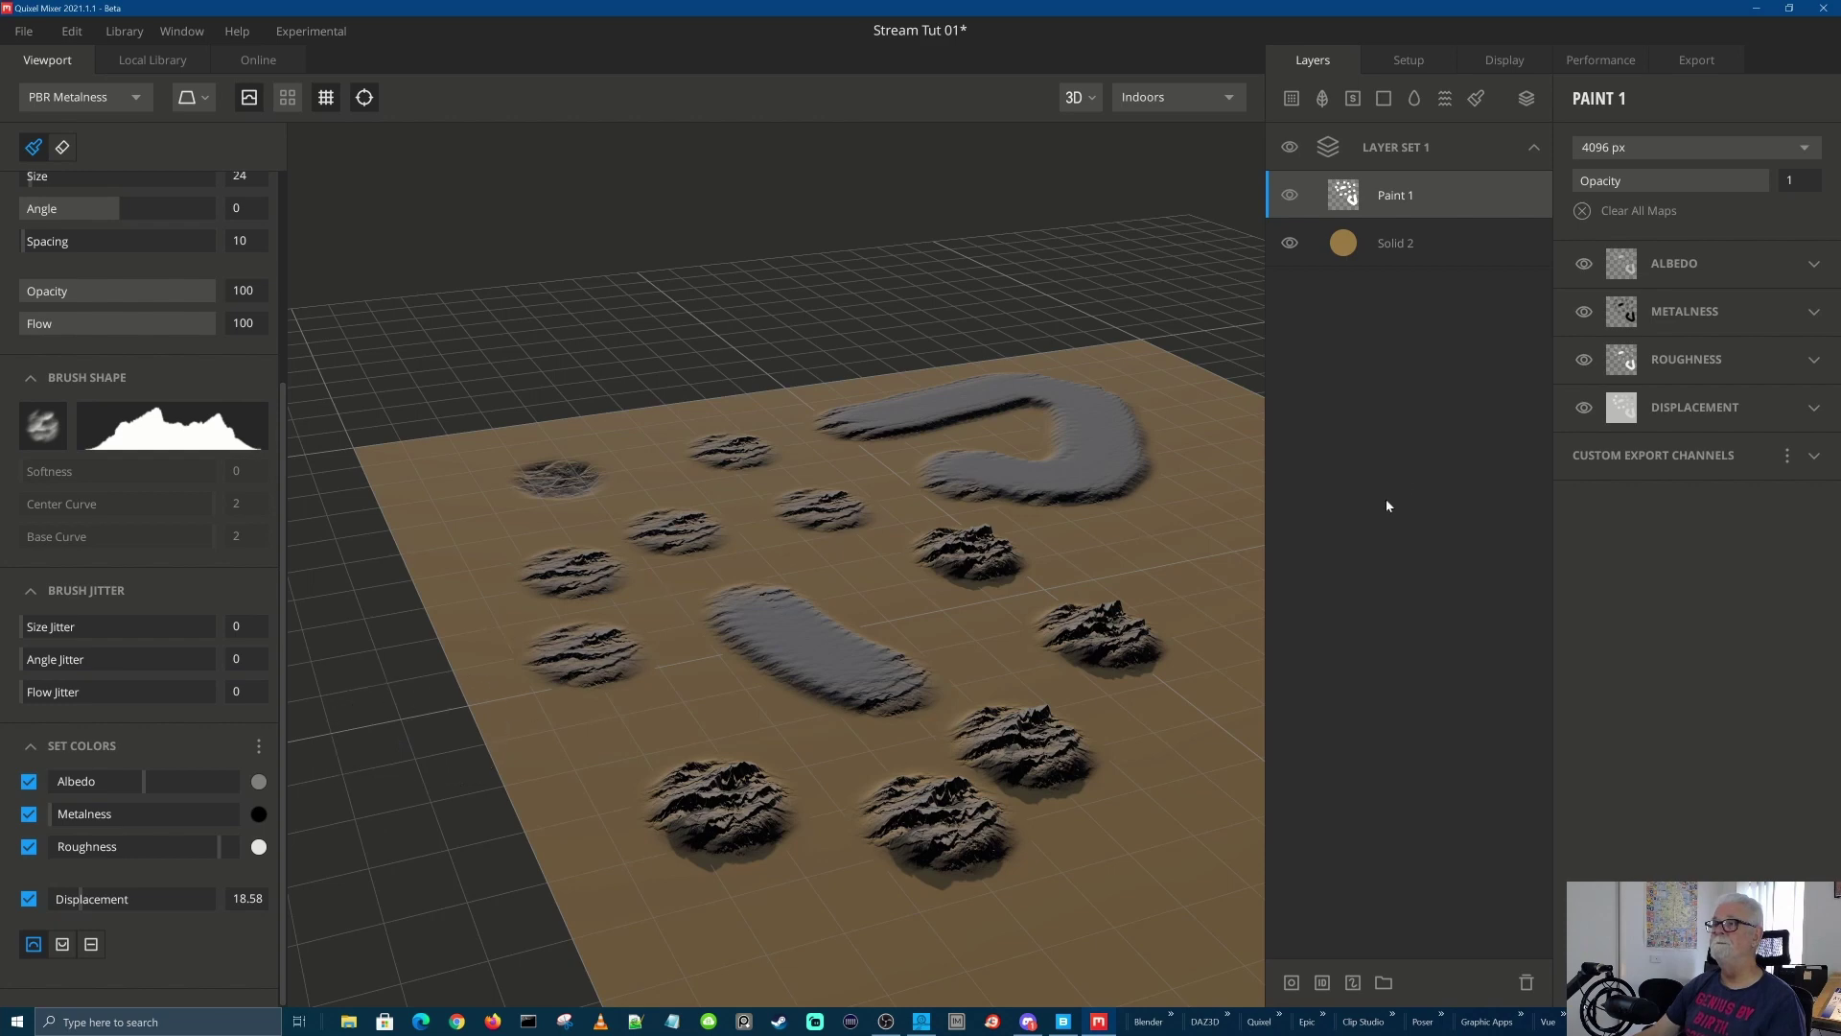
# Set the brush's albedo colour to the dark red 3E062C and stamp two marks beside the grey ones
pyautogui.click(259, 783)
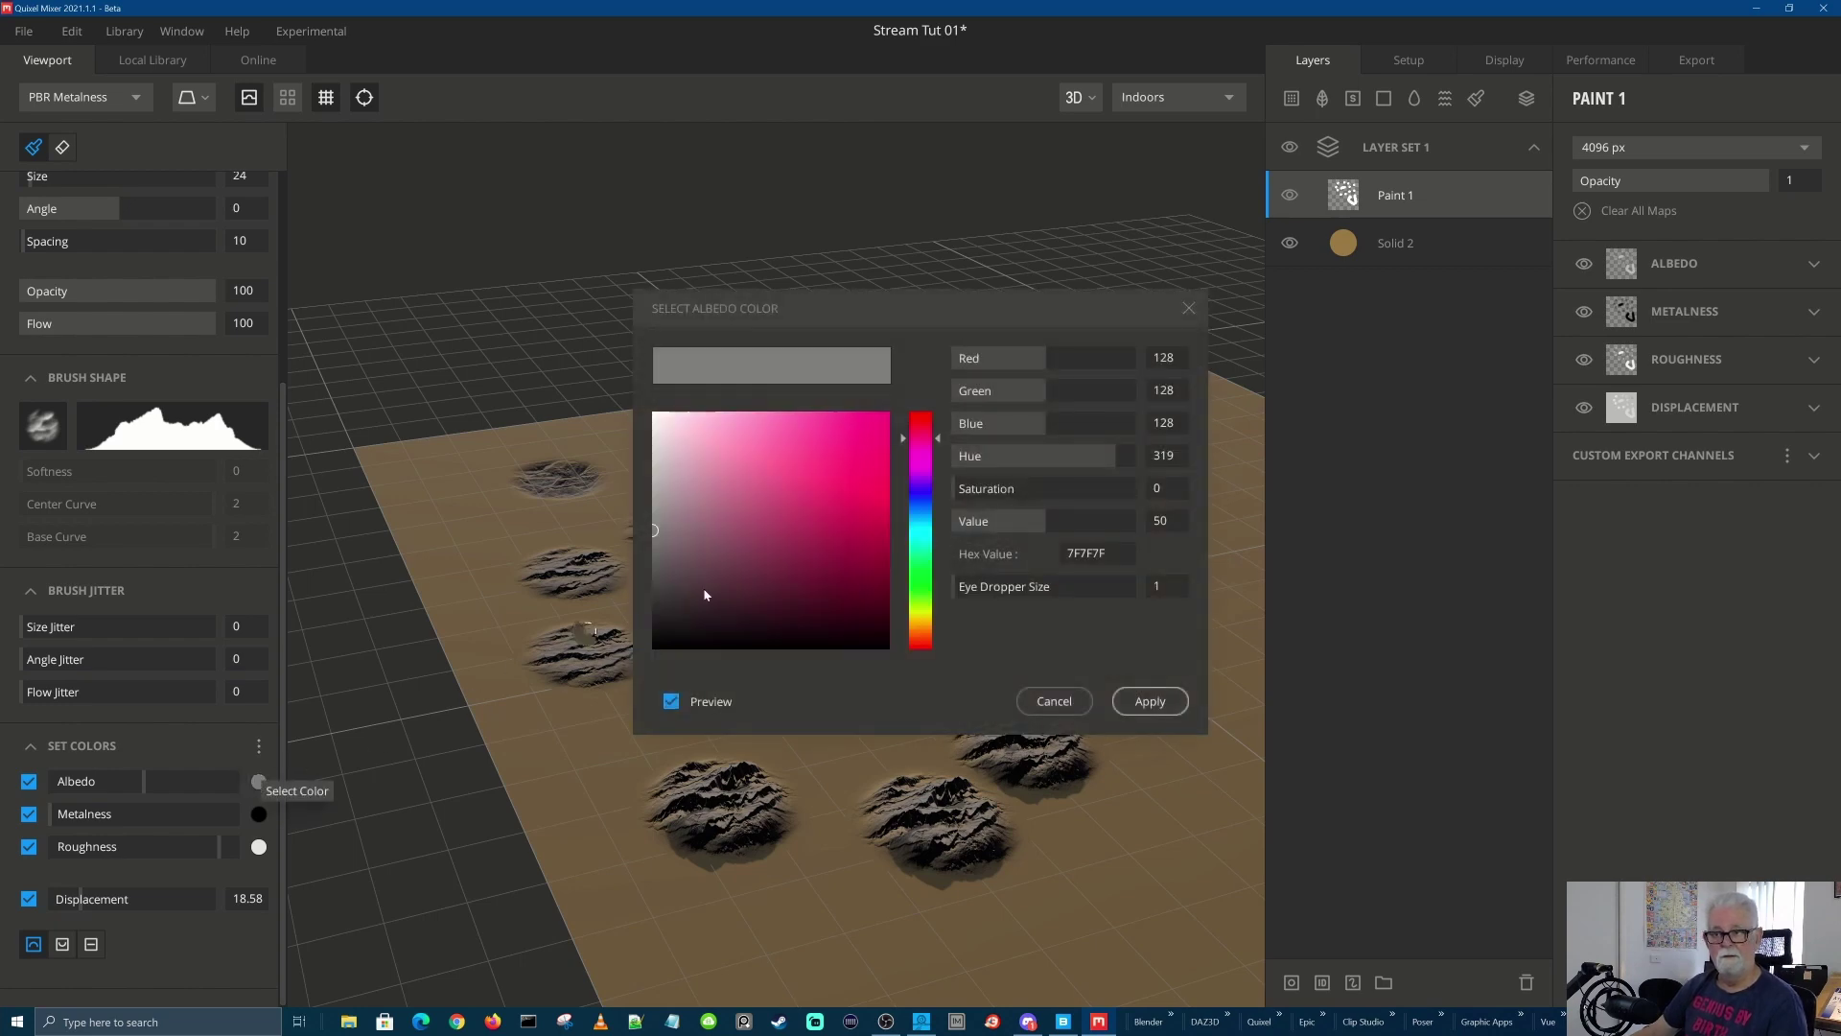
pyautogui.click(865, 592)
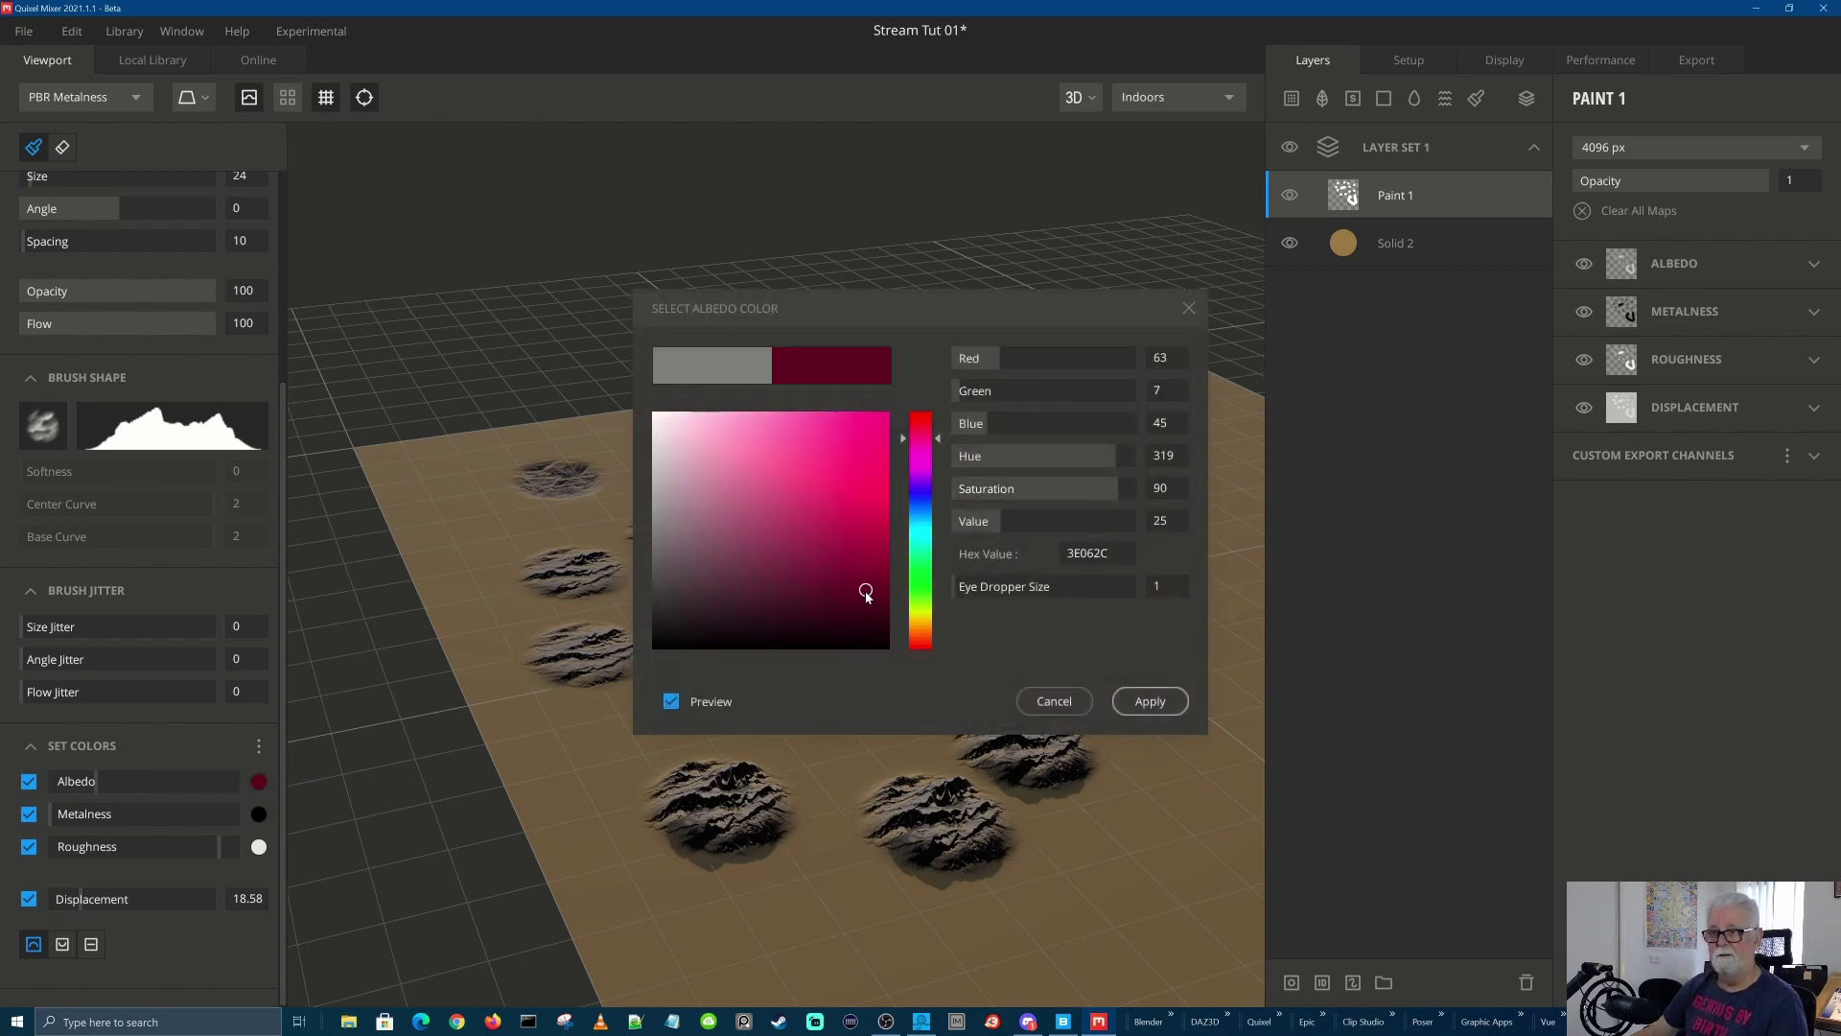
pyautogui.click(1150, 701)
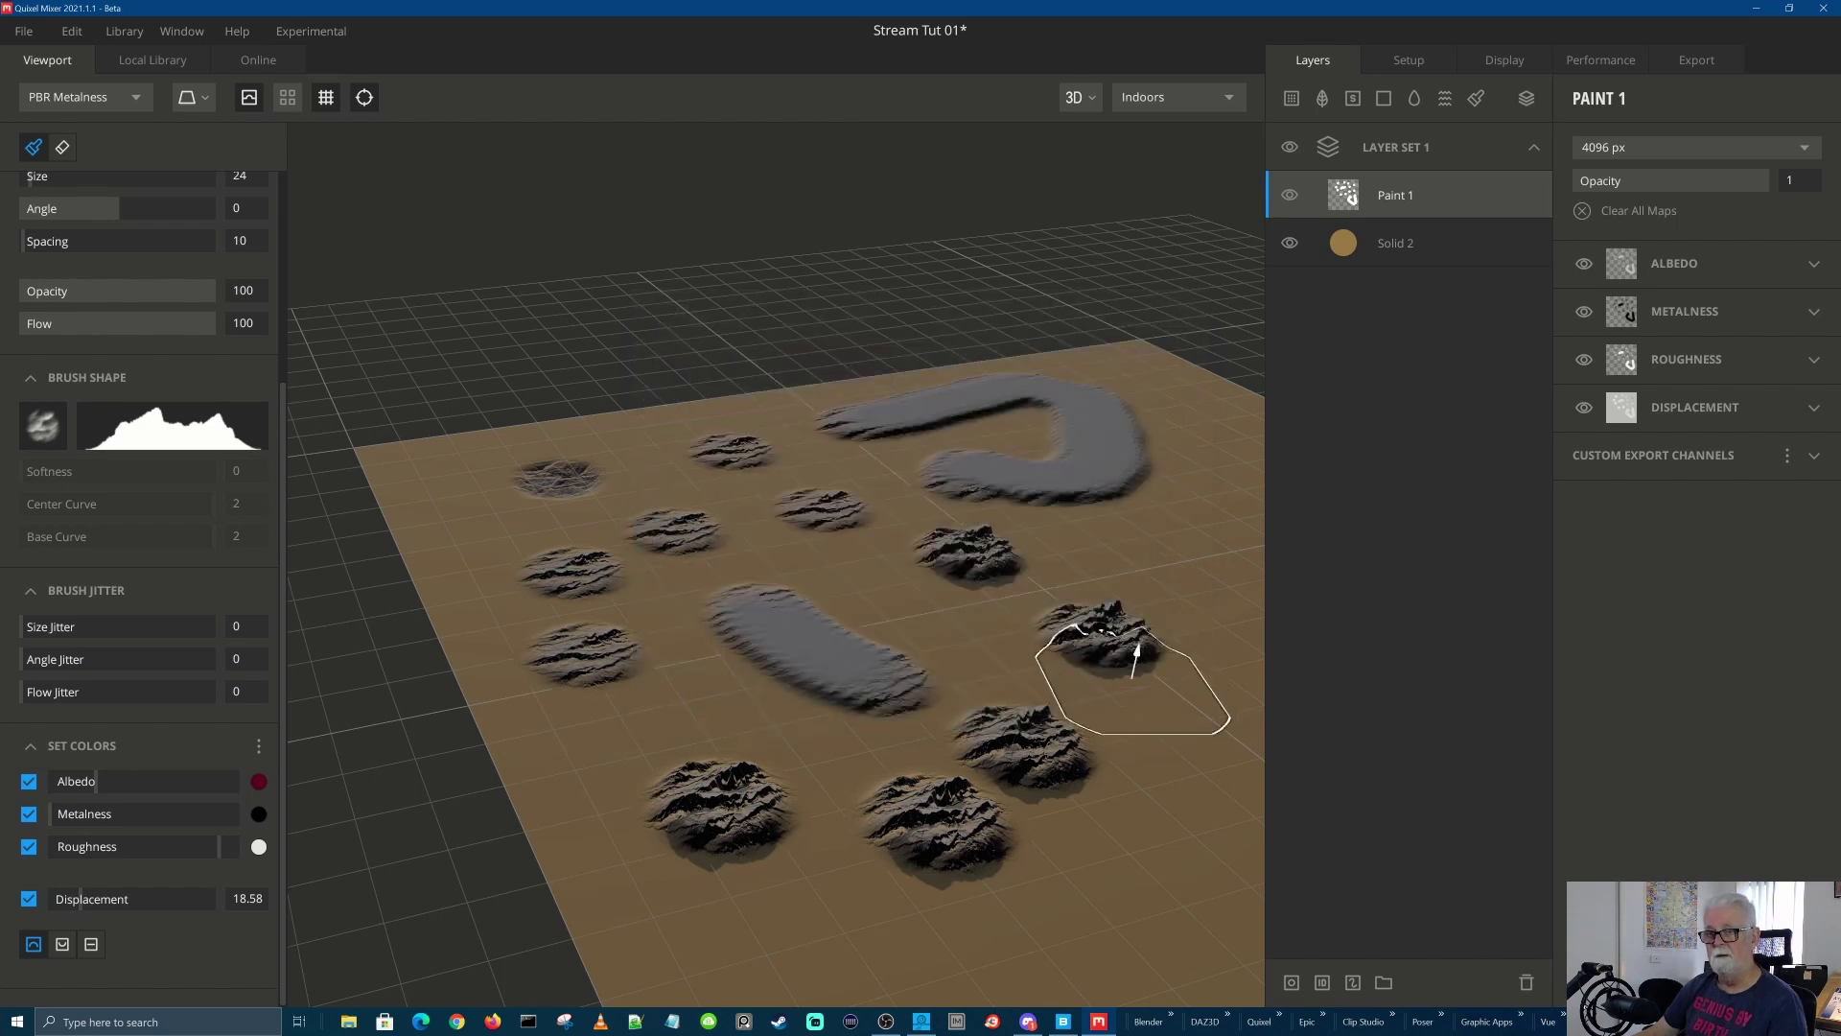
pyautogui.click(1211, 542)
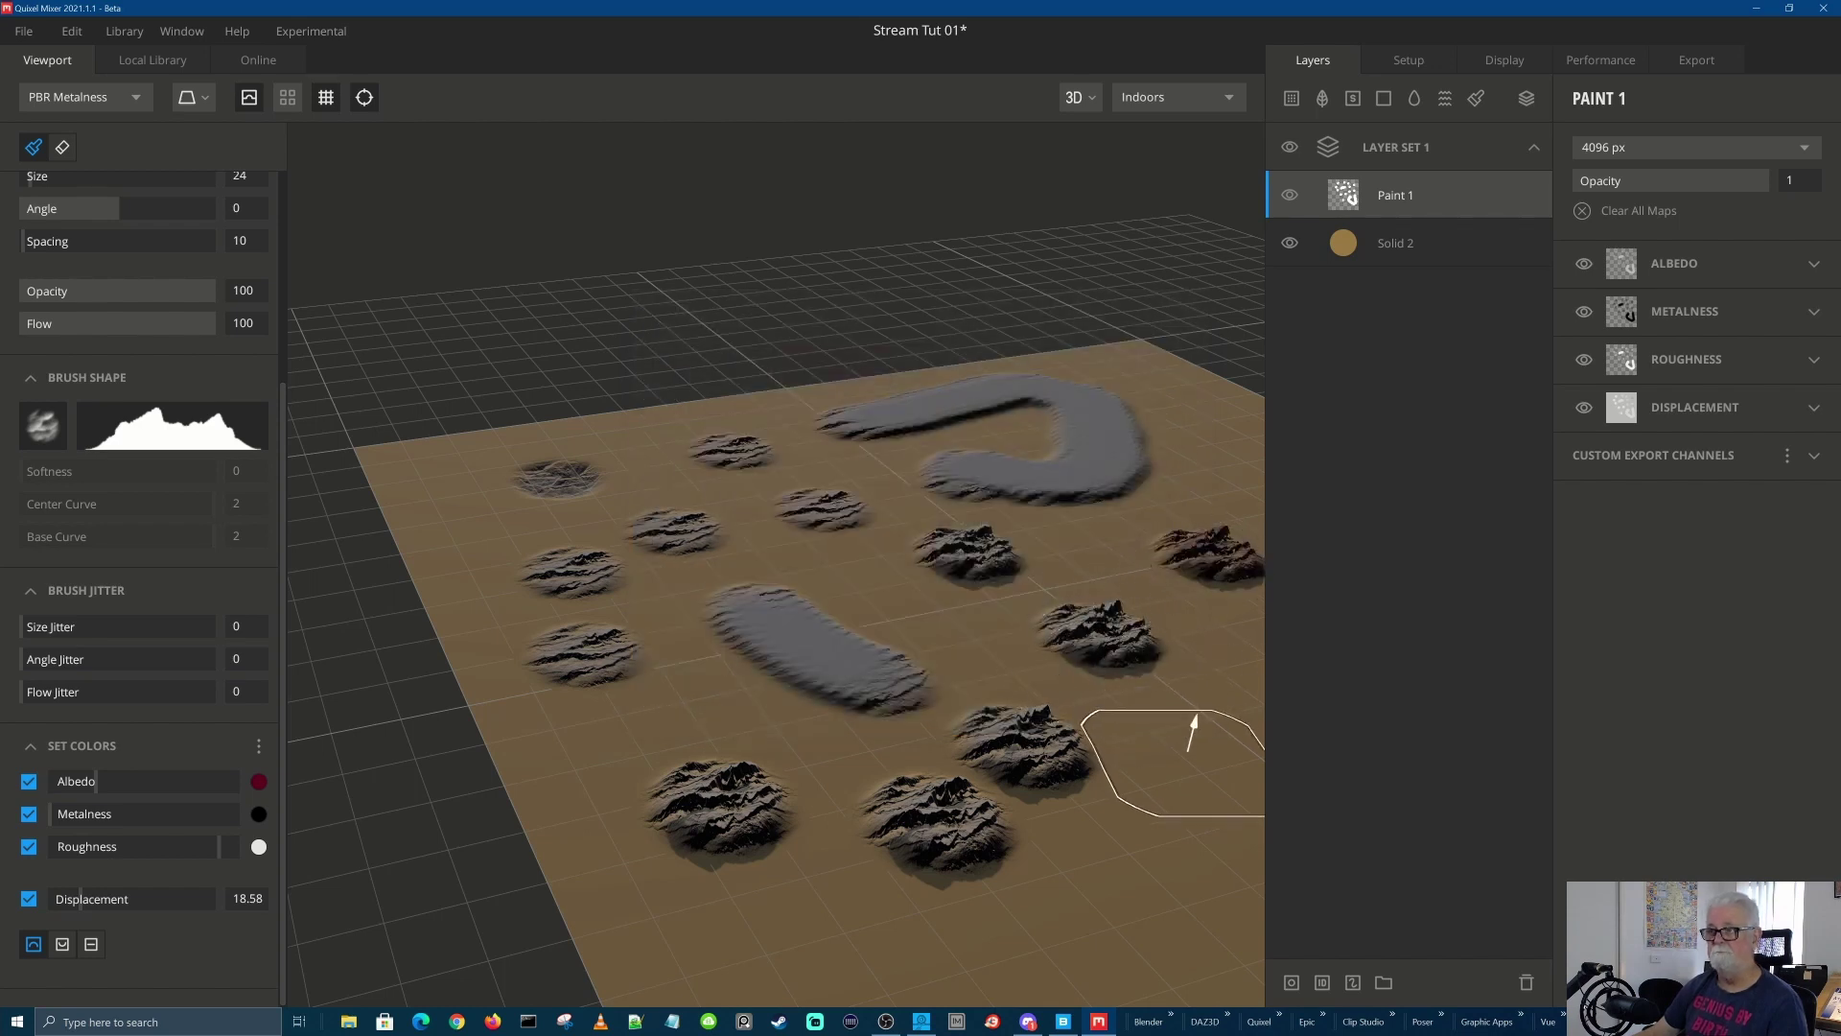
pyautogui.click(1142, 782)
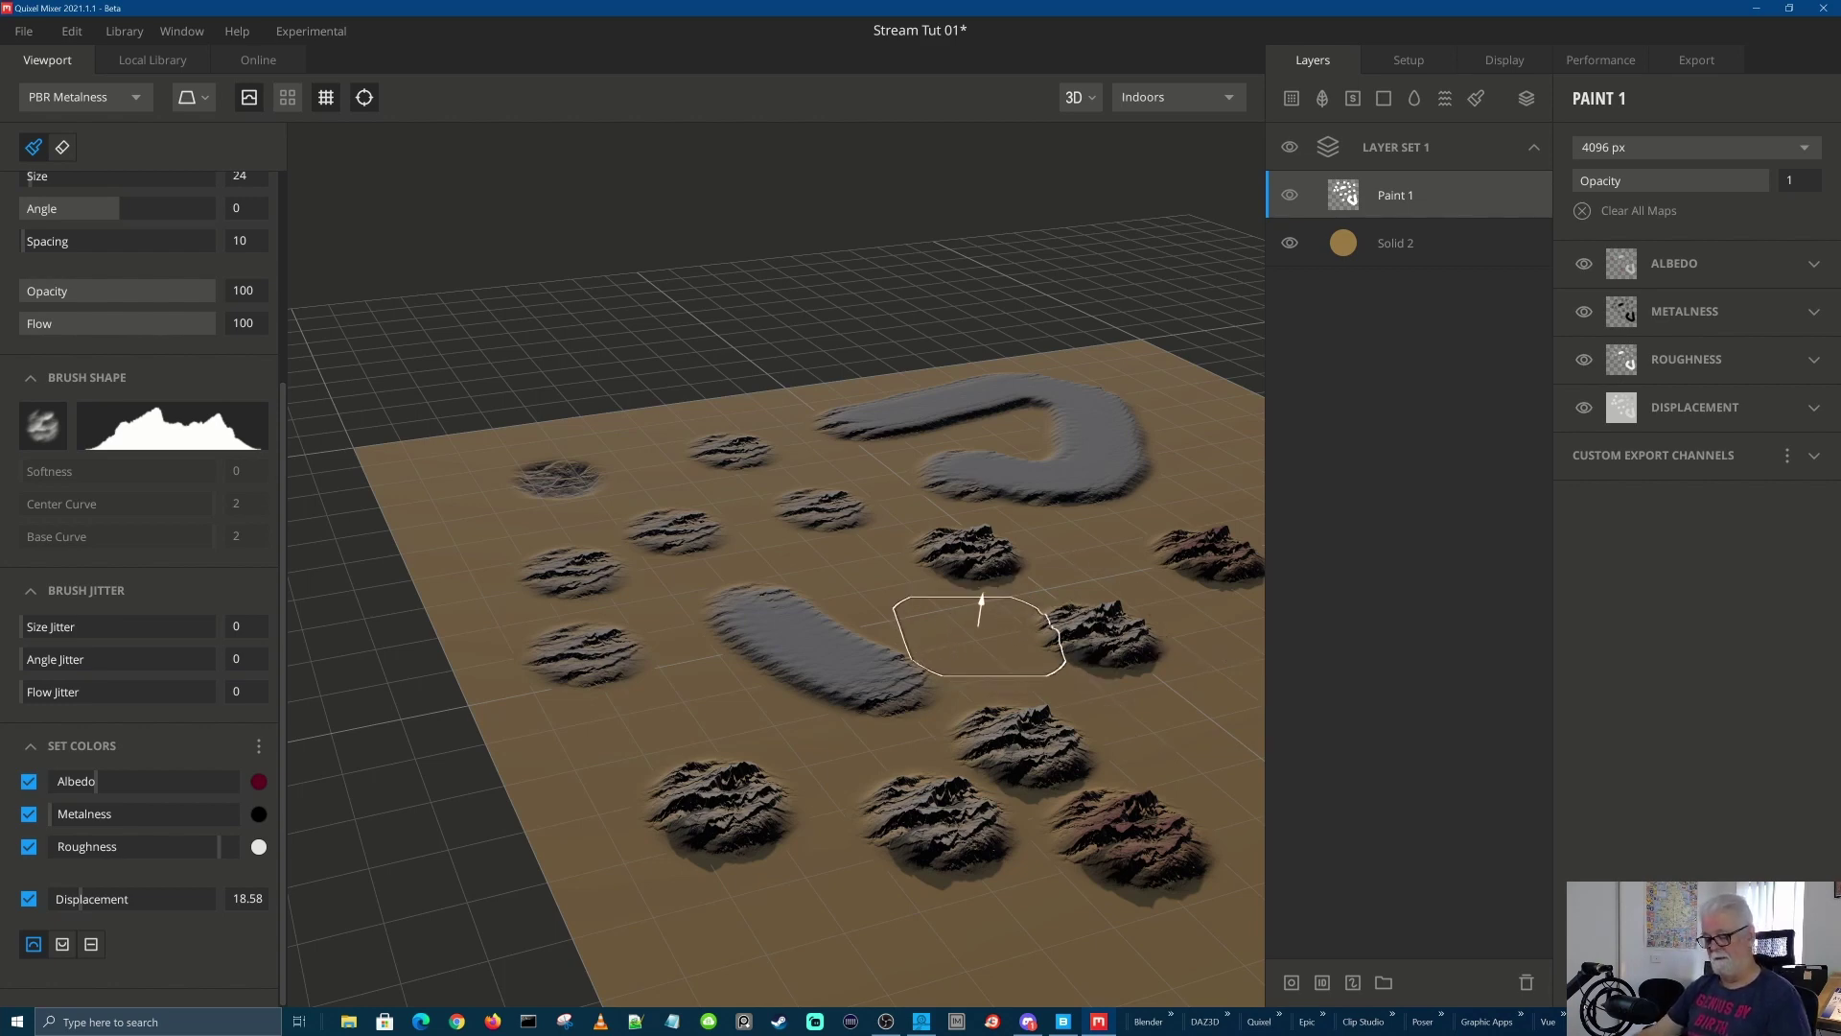
# Reduce the brush size in small increments
pyautogui.press('[')
pyautogui.press('[')
pyautogui.press('[')
pyautogui.press('[')
pyautogui.press('[')
pyautogui.press('[')
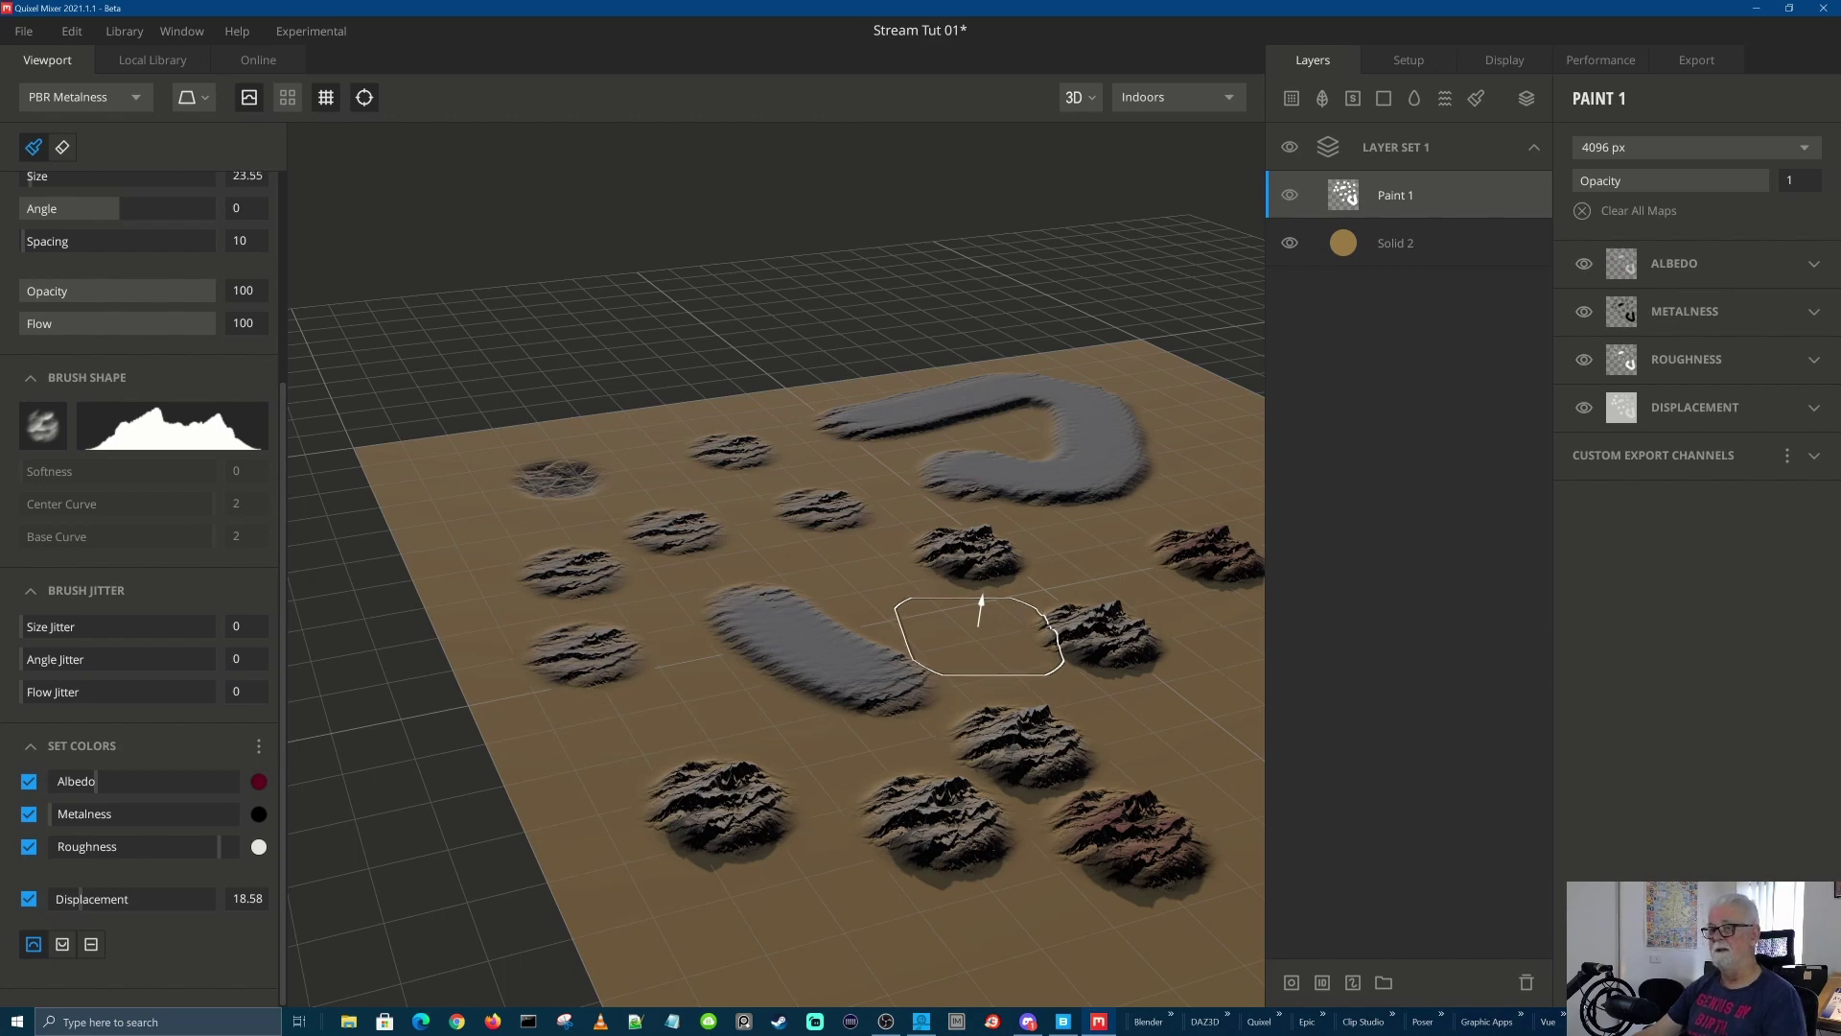
# Enlarge the brush to size 31.75, then paint three larger dark red stamps and a curved stroke toward the plane's far corner
pyautogui.press(']')
pyautogui.press(']')
pyautogui.press(']')
pyautogui.press(']')
pyautogui.press(']')
pyautogui.press(']')
pyautogui.press(']')
pyautogui.press(']')
pyautogui.press(']')
pyautogui.press(']')
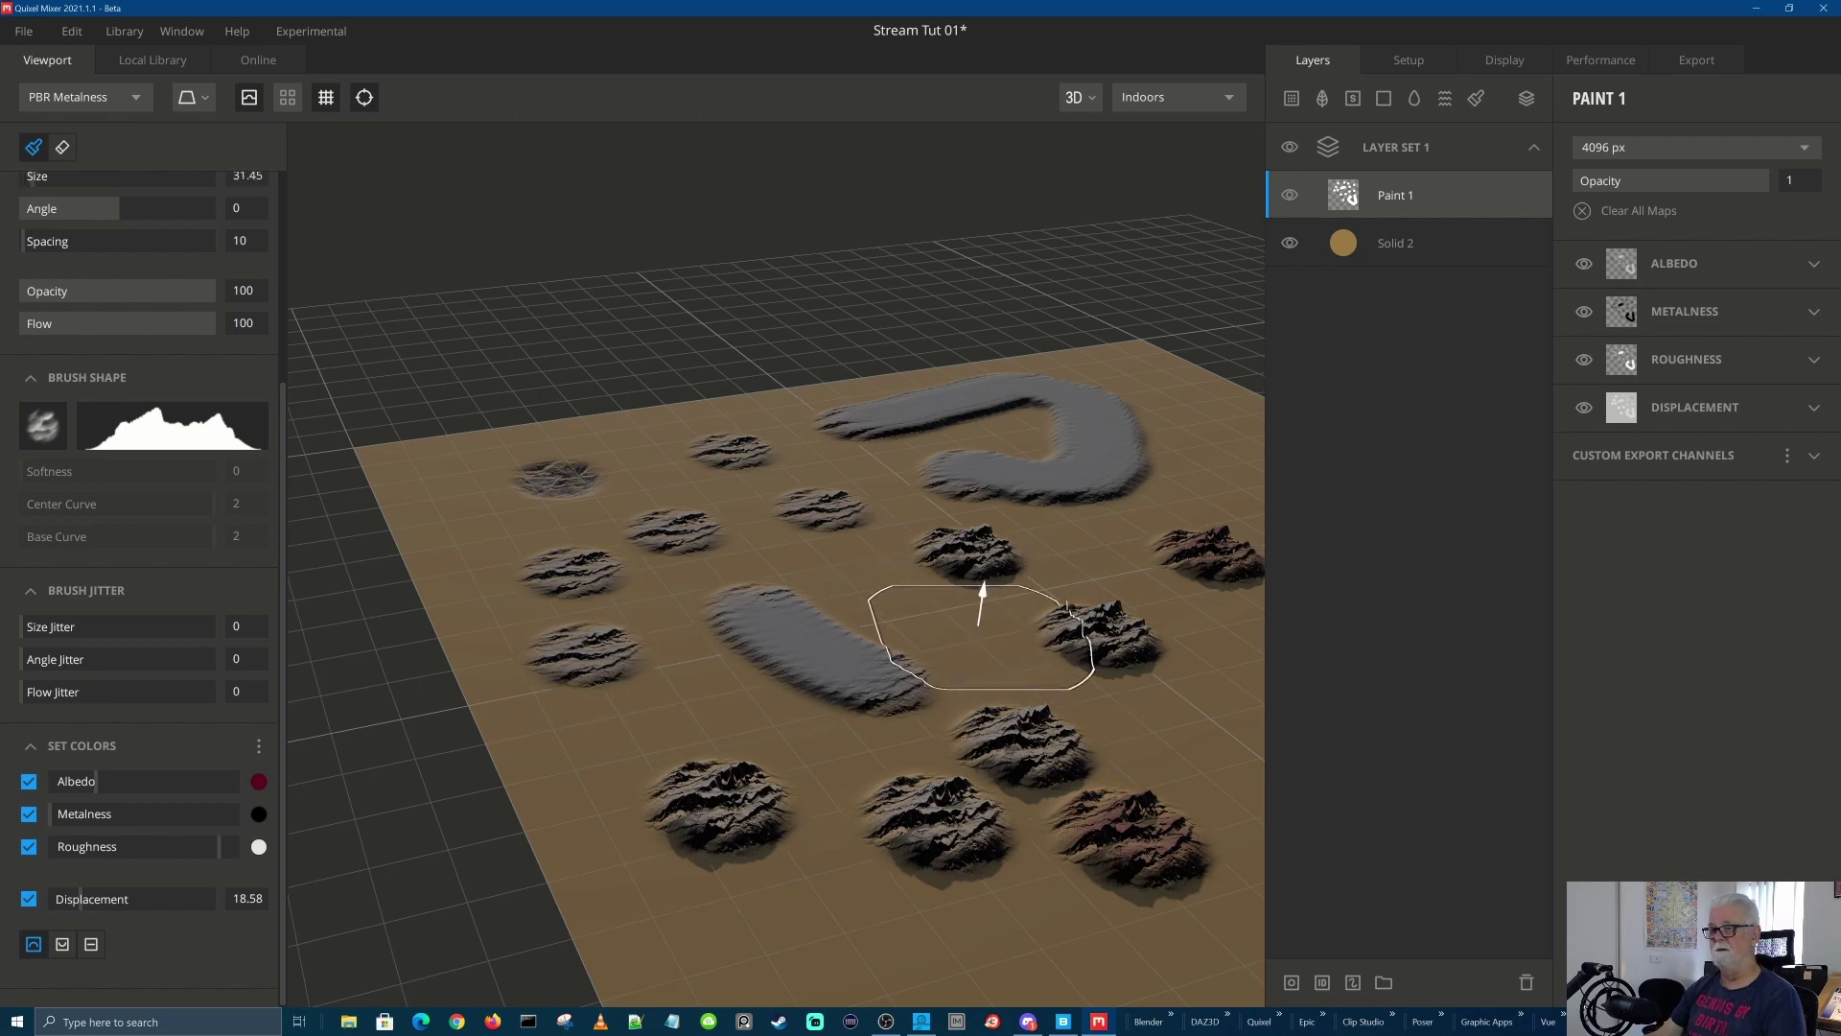
pyautogui.moveTo(1081, 624)
pyautogui.mouseDown(button='middle')
pyautogui.moveTo(793, 464)
pyautogui.moveTo(904, 596)
pyautogui.mouseUp(button='middle')
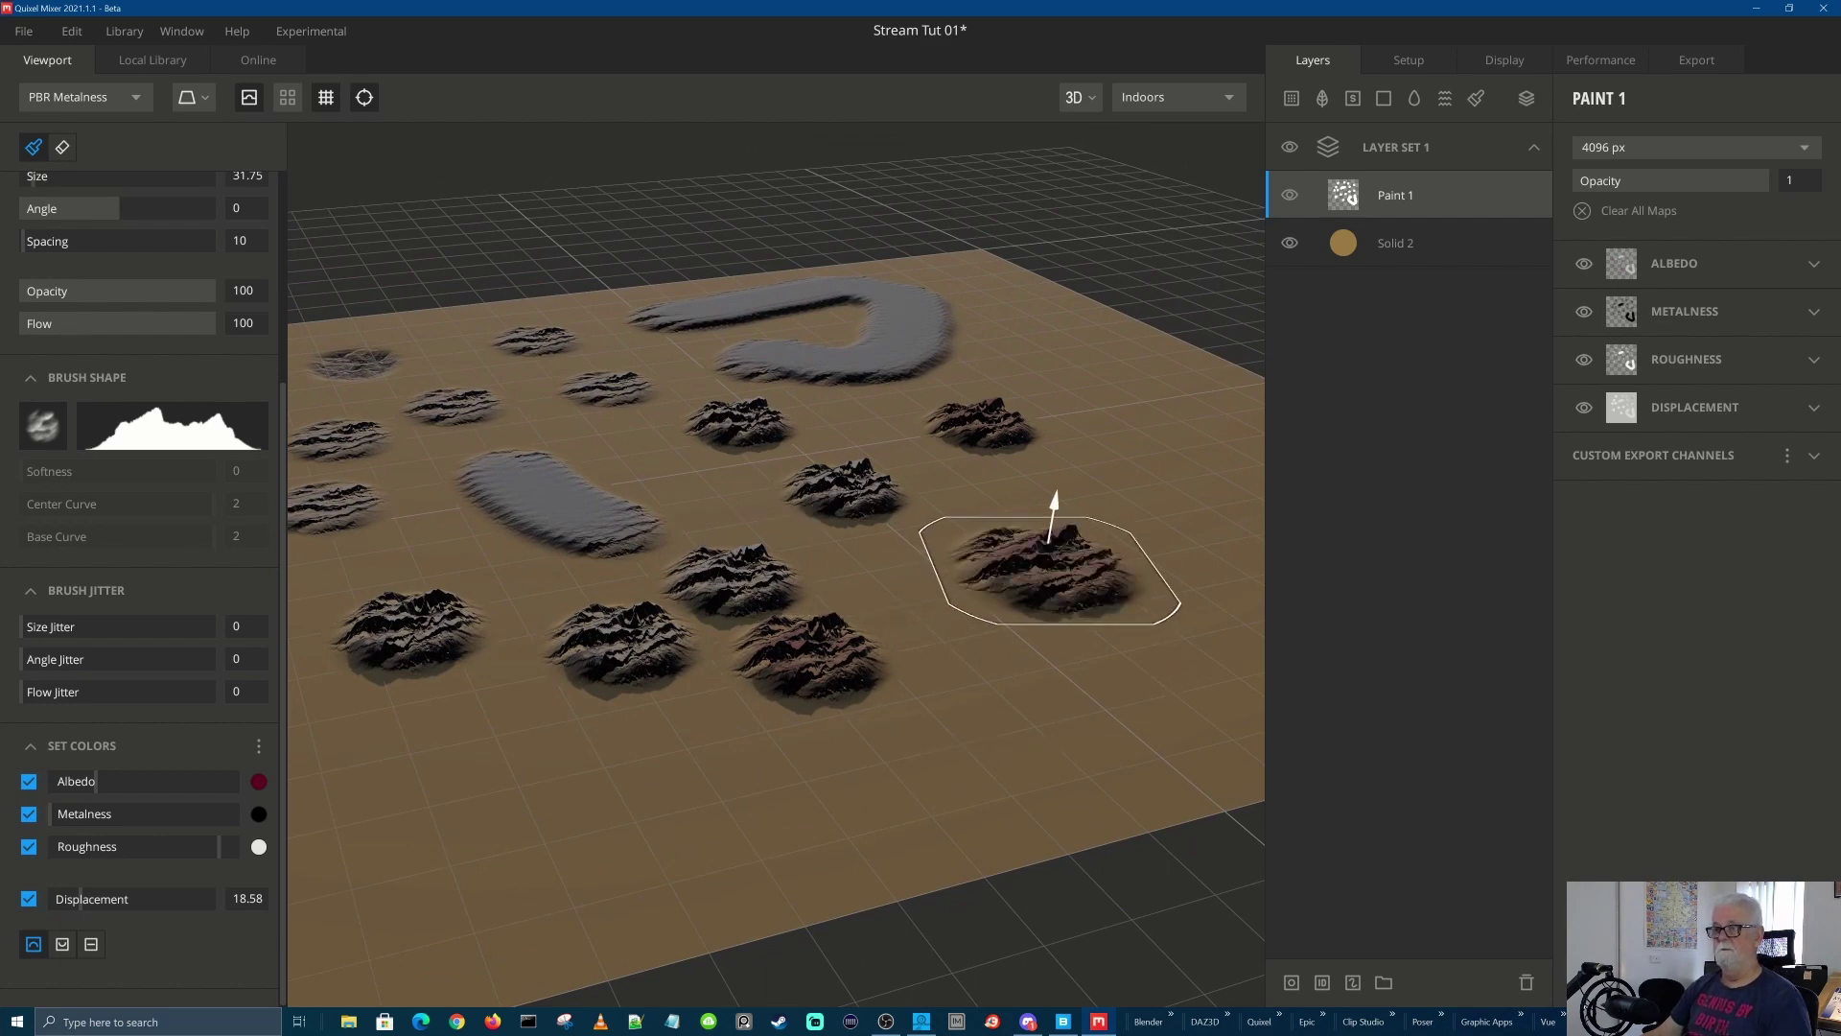
pyautogui.click(1005, 692)
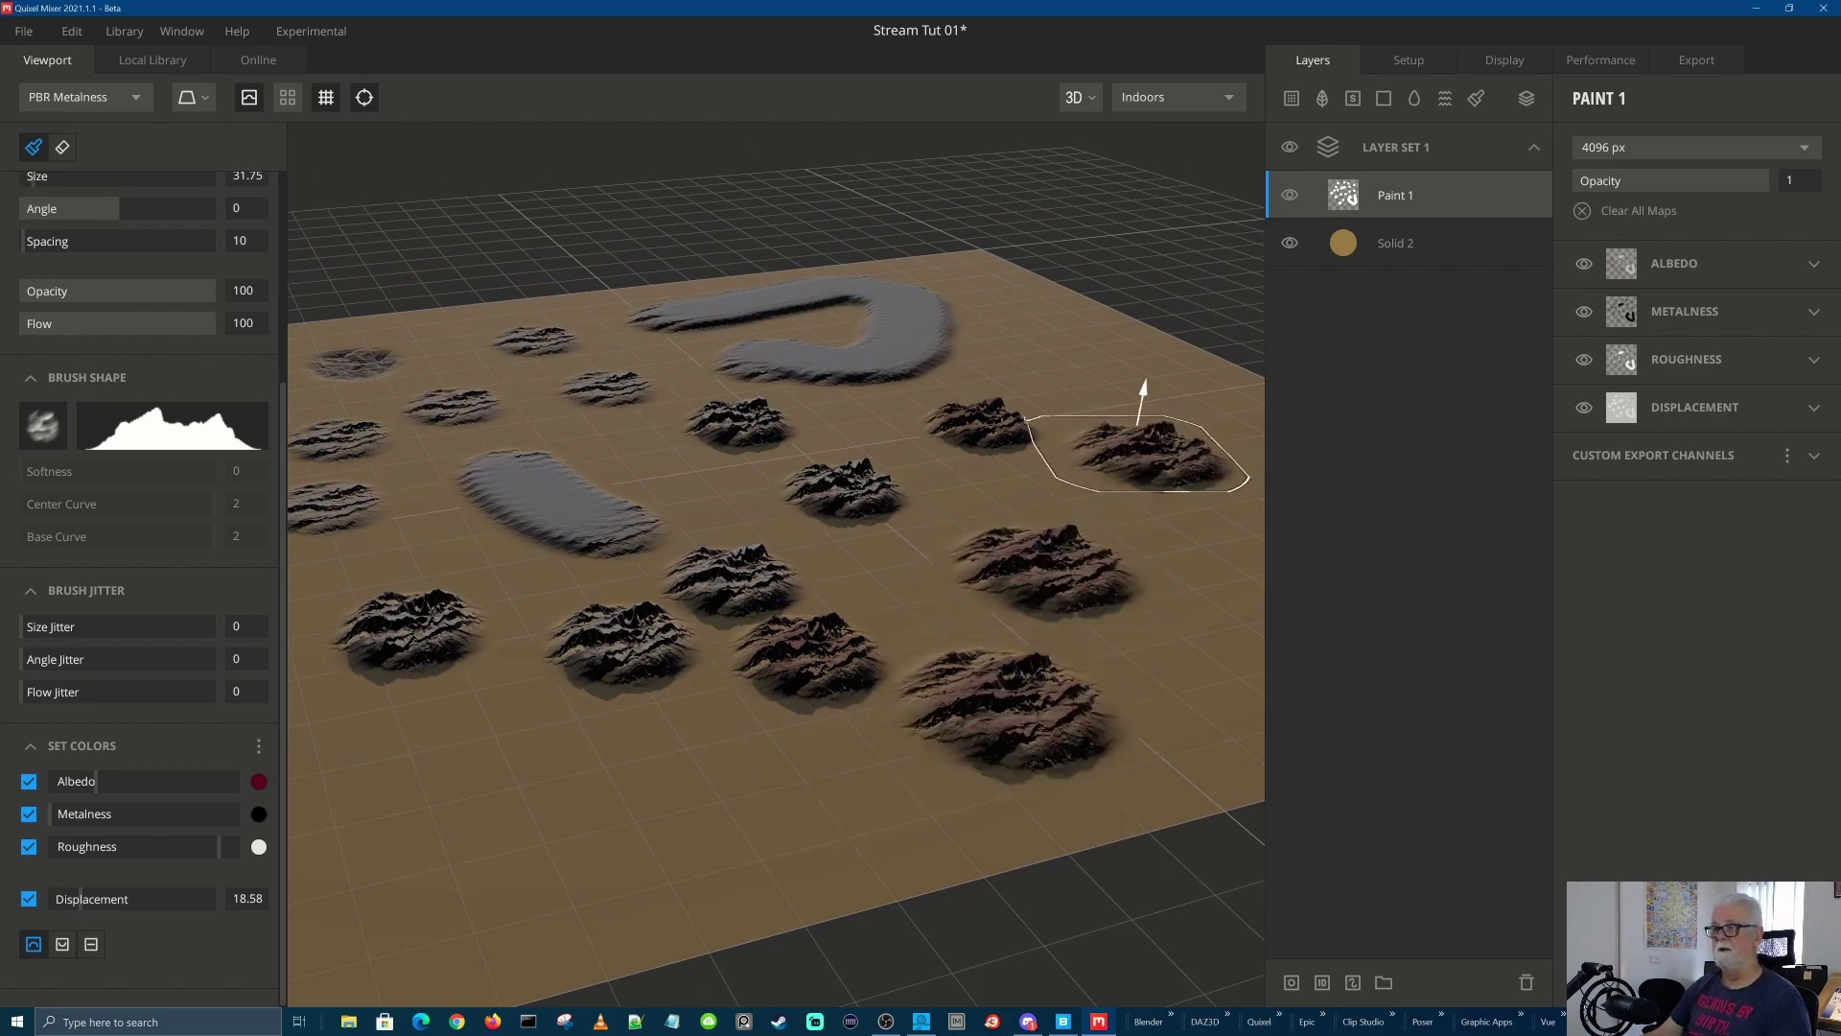
pyautogui.moveTo(1027, 307)
pyautogui.mouseDown()
pyautogui.moveTo(1155, 345)
pyautogui.moveTo(1172, 393)
pyautogui.mouseUp()
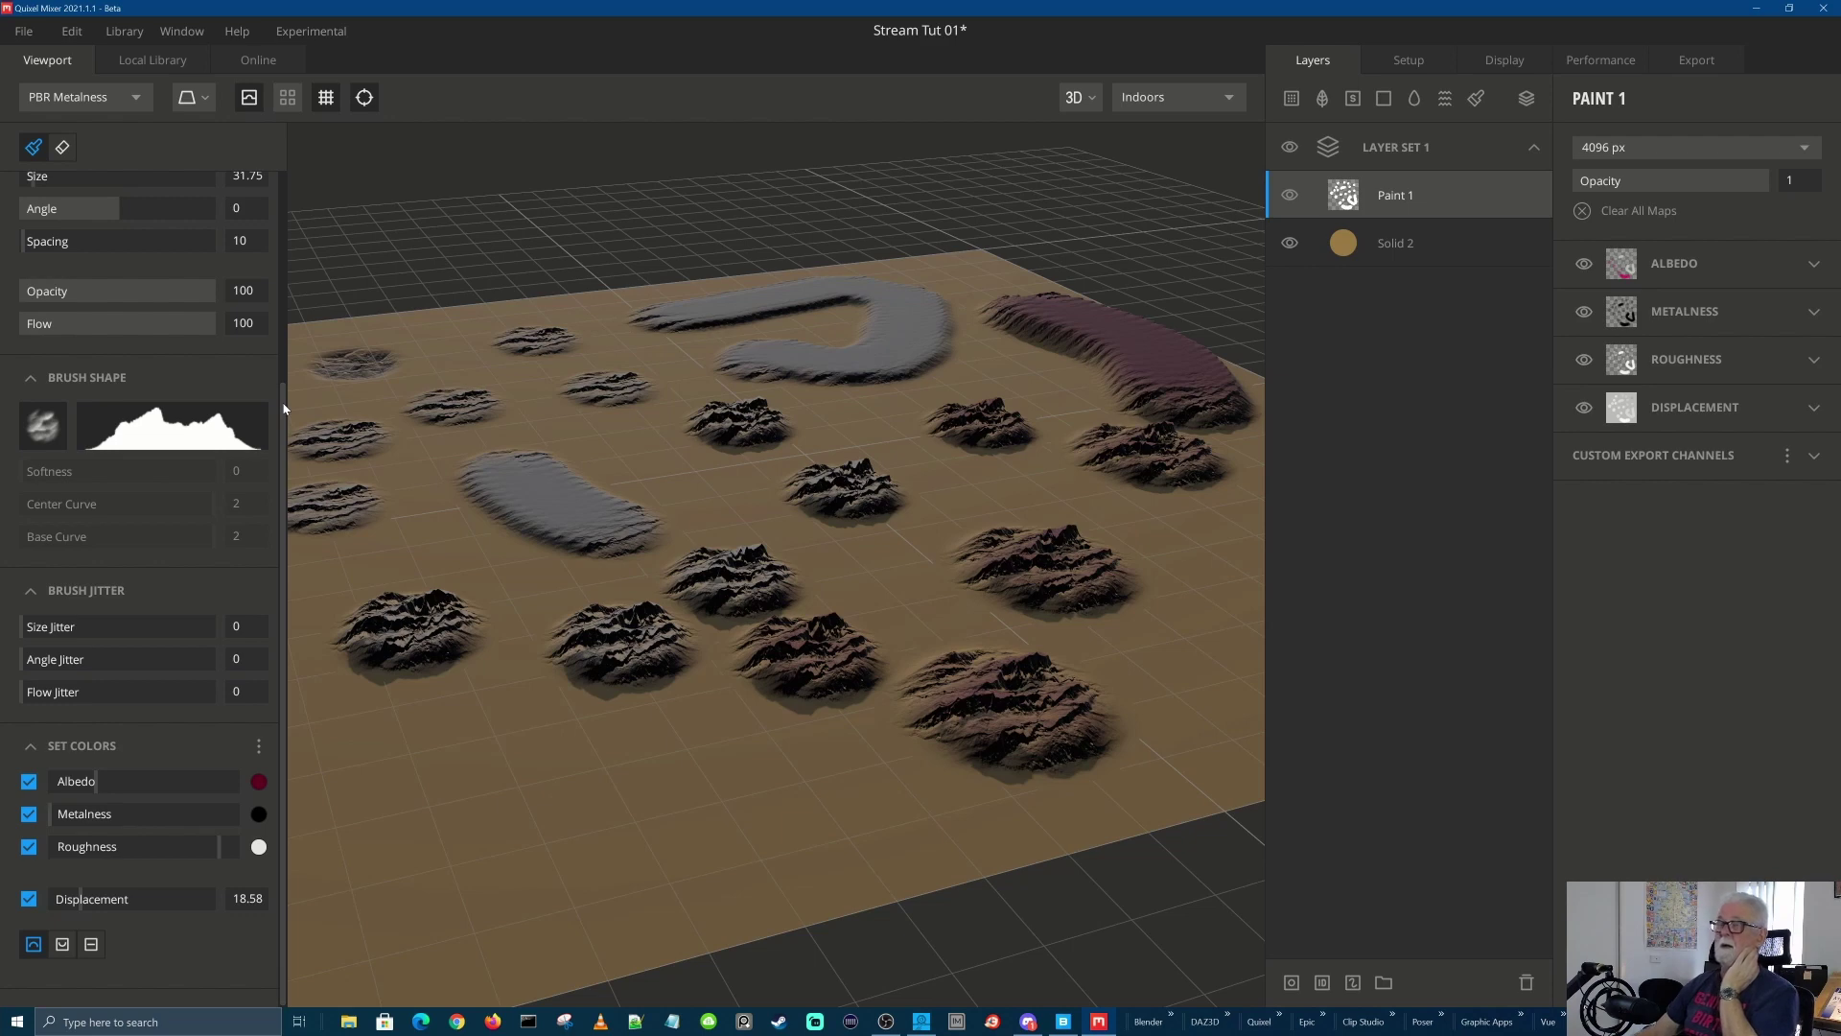
# Choose a different textured brush preset and stamp two overlapping marks near the plane's front edge
pyautogui.moveTo(284, 408); pyautogui.dragTo(257, 198)
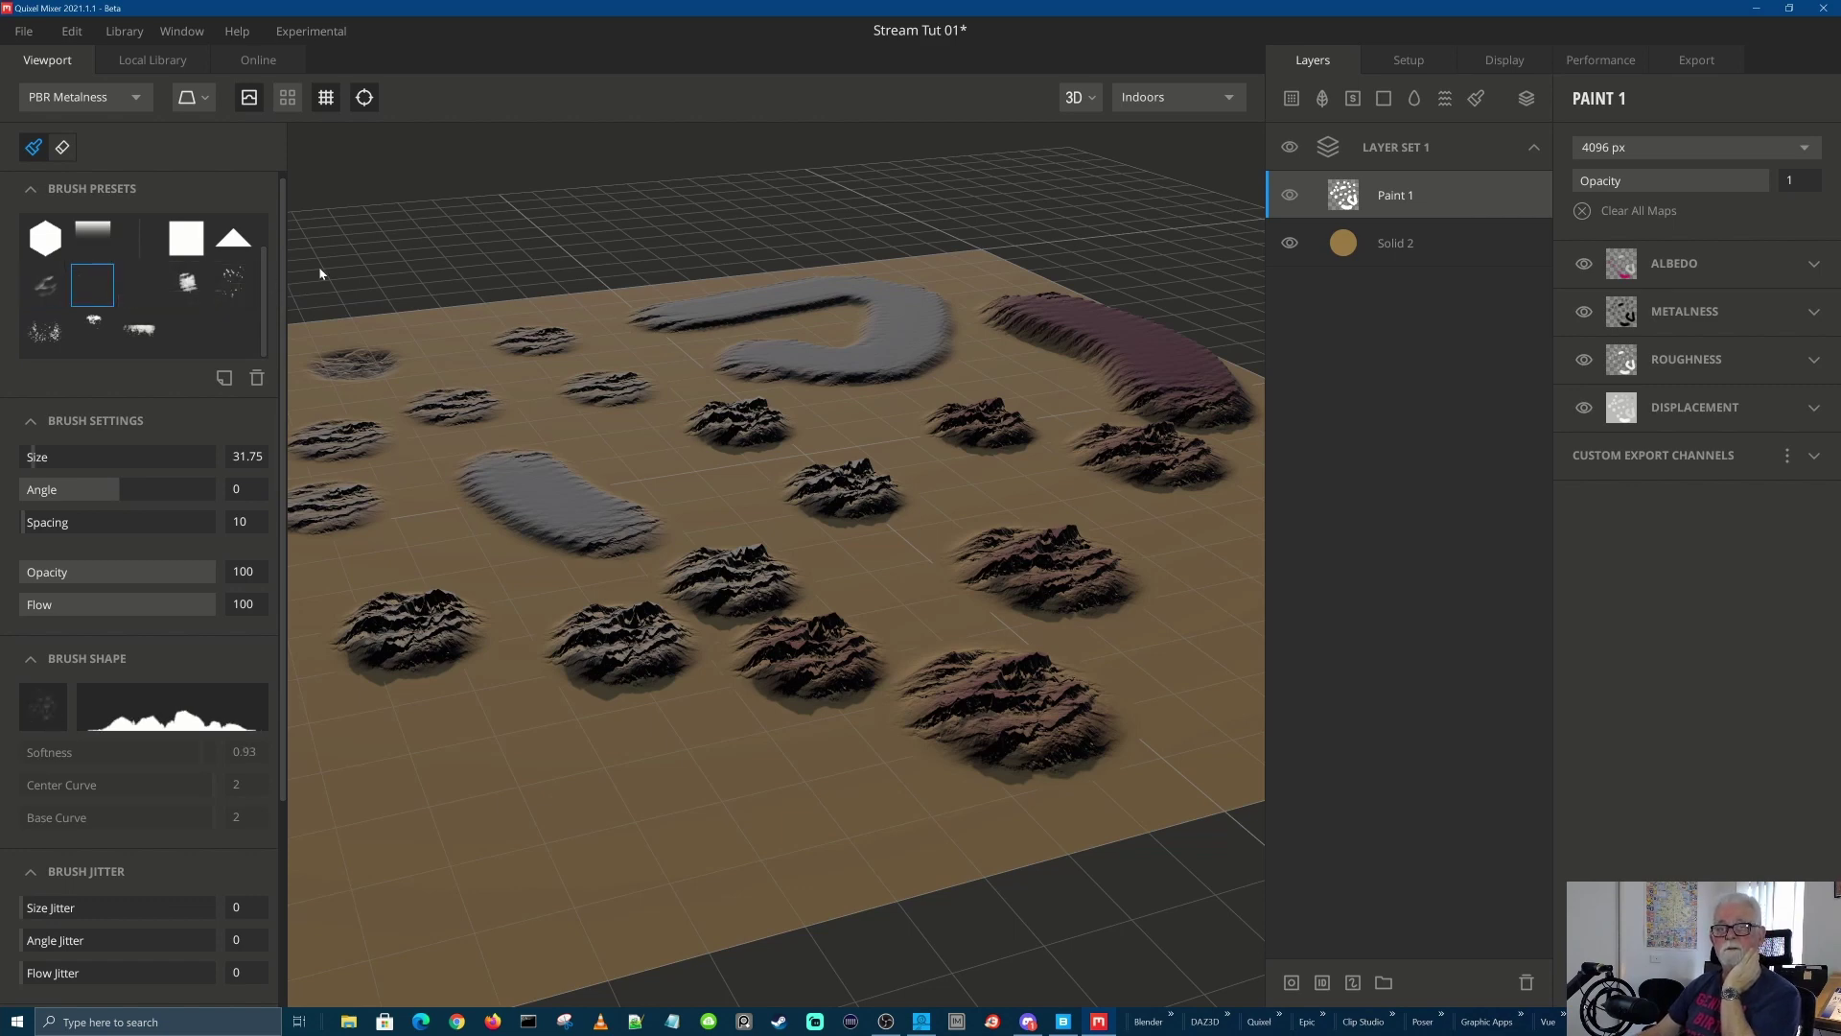
pyautogui.click(518, 810)
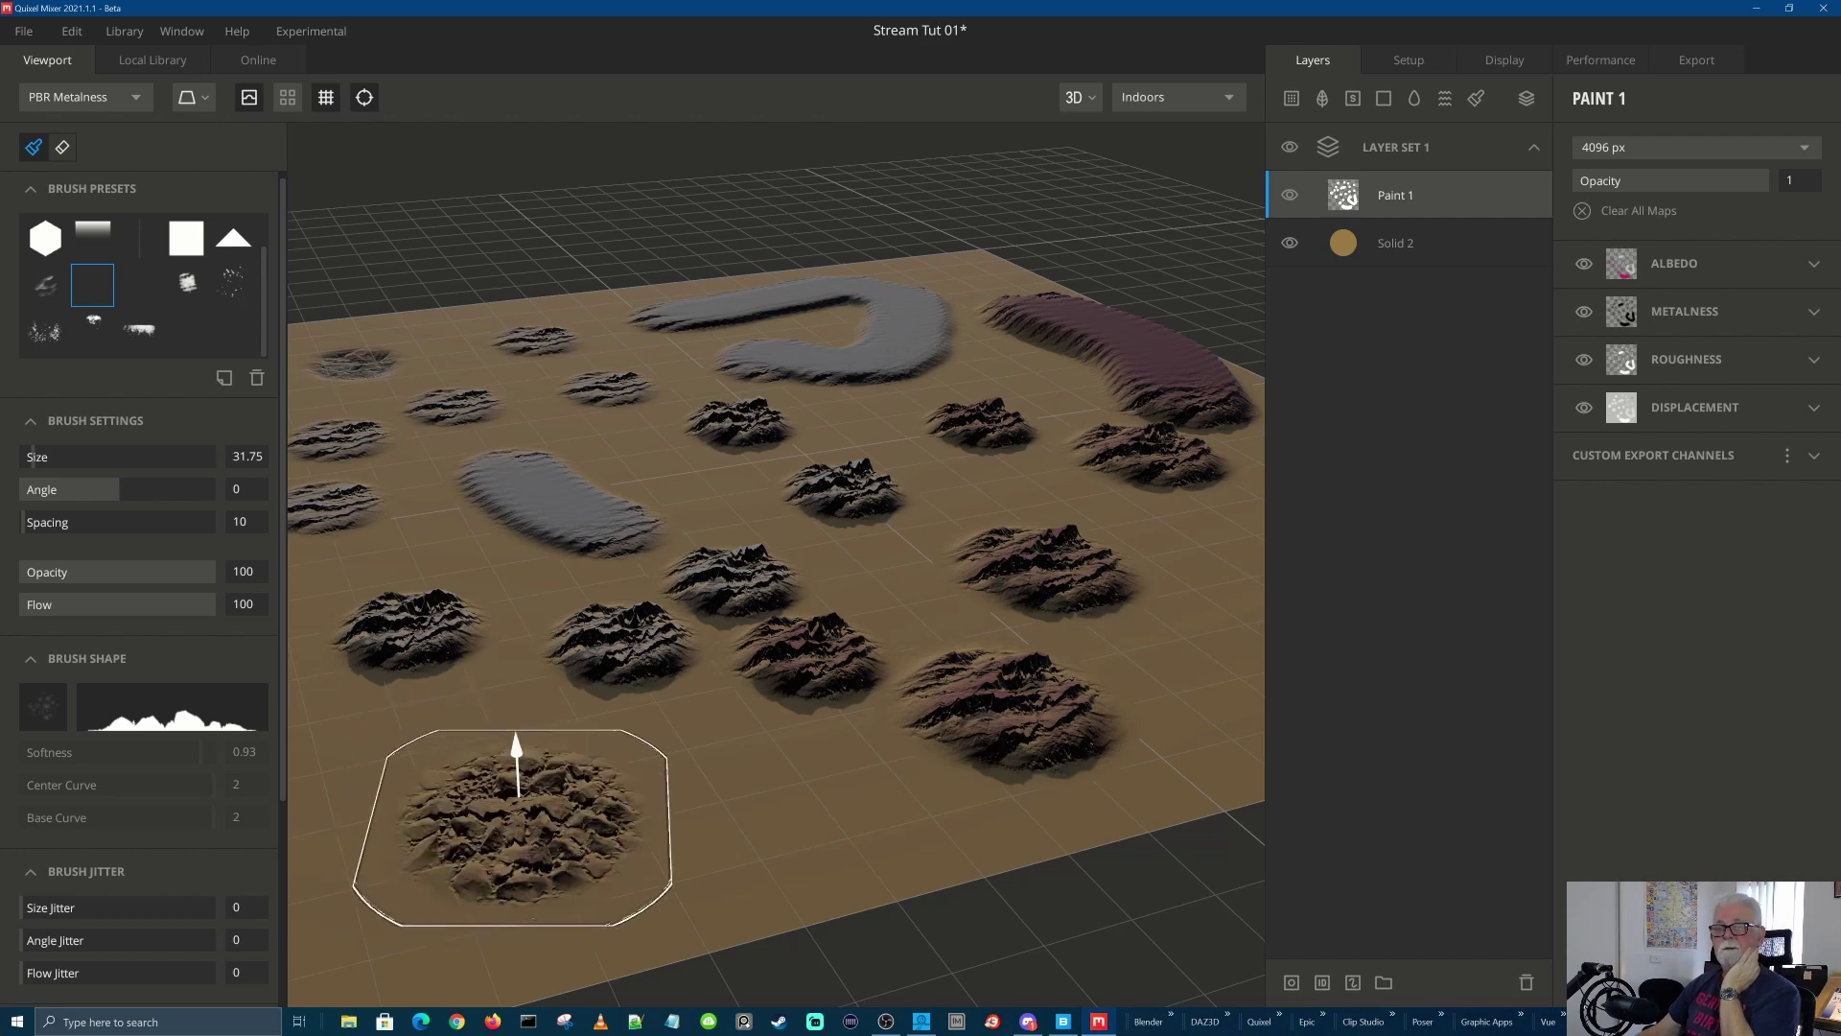
pyautogui.click(739, 815)
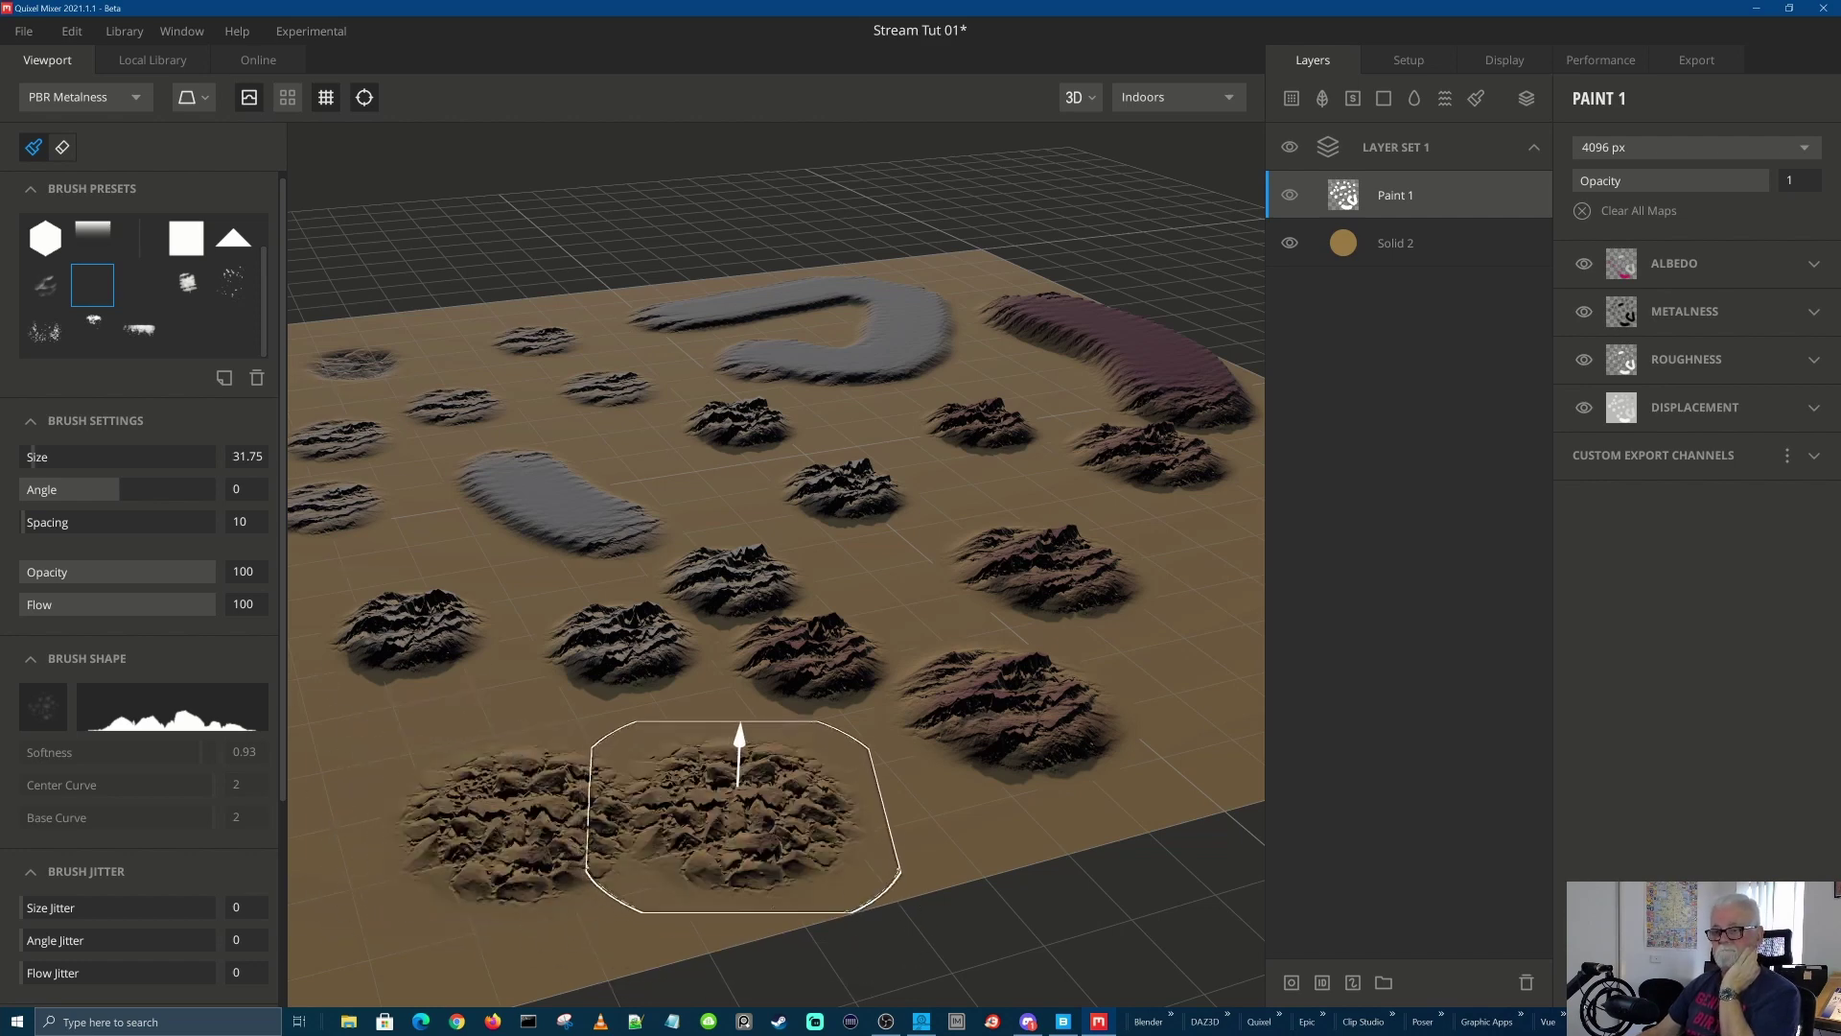
pyautogui.scroll(-3, 835, 641)
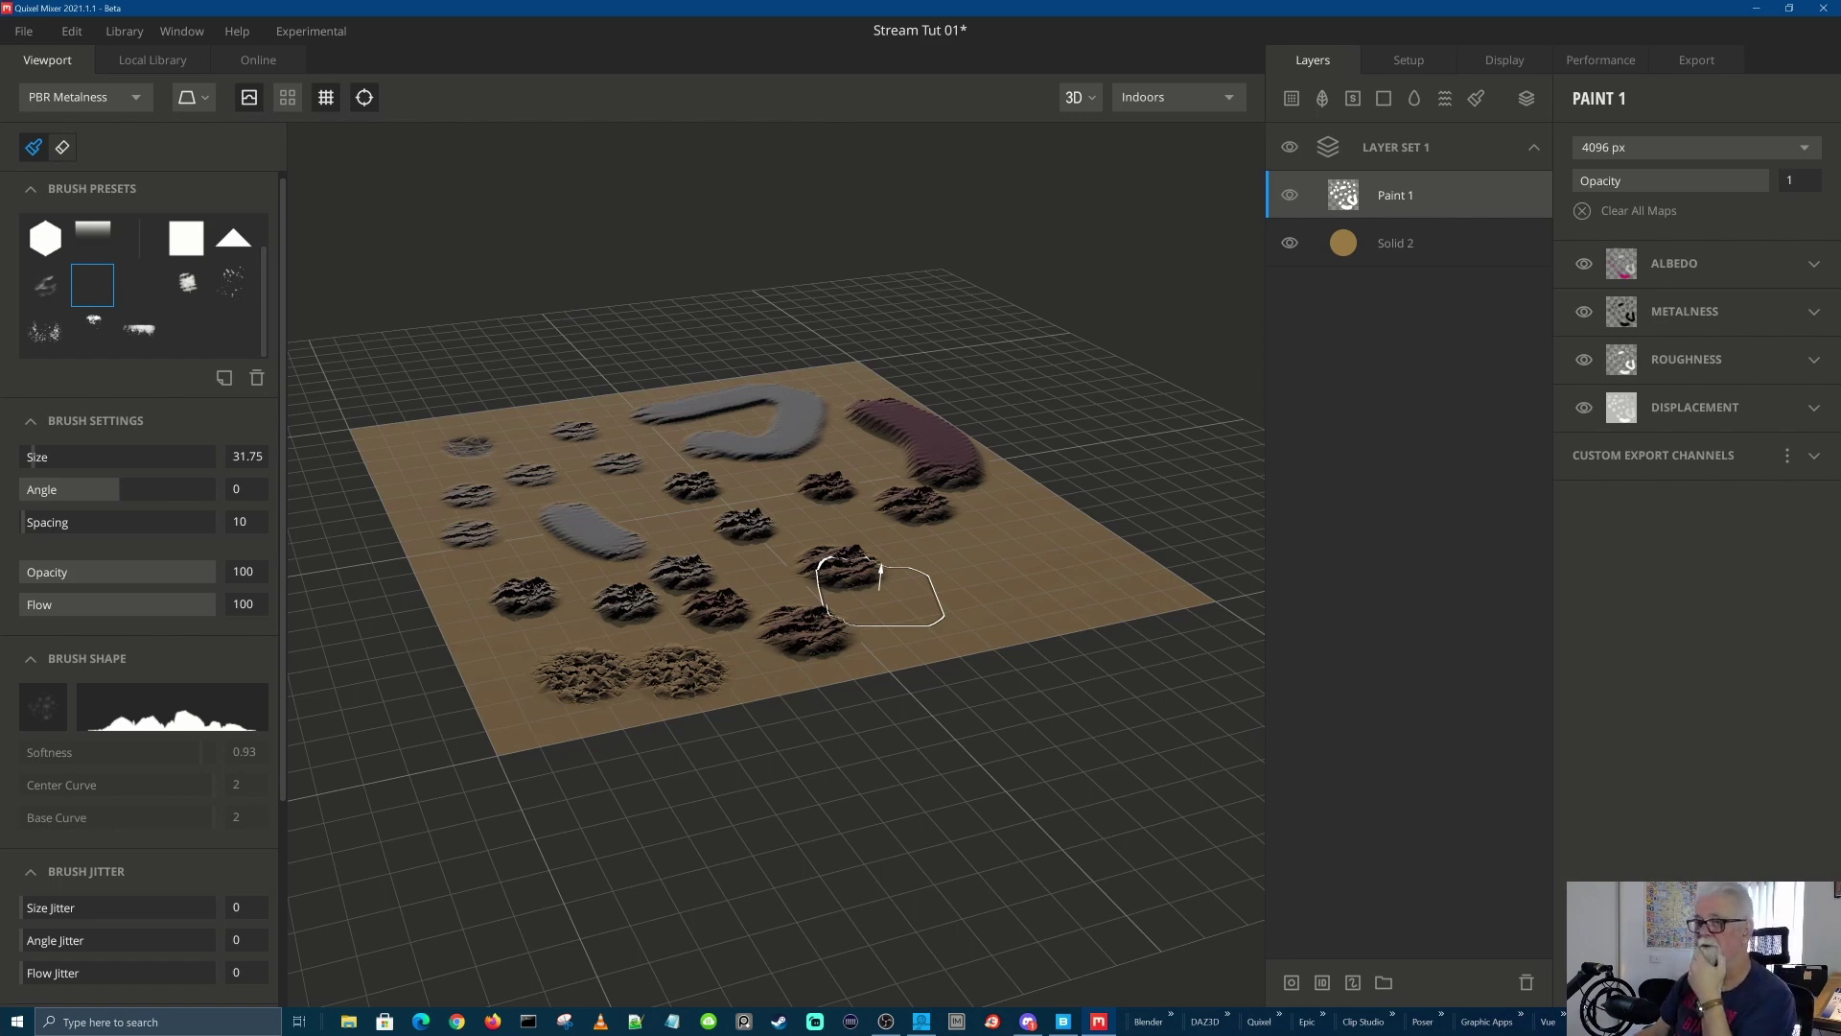
pyautogui.scroll(2, 718, 477)
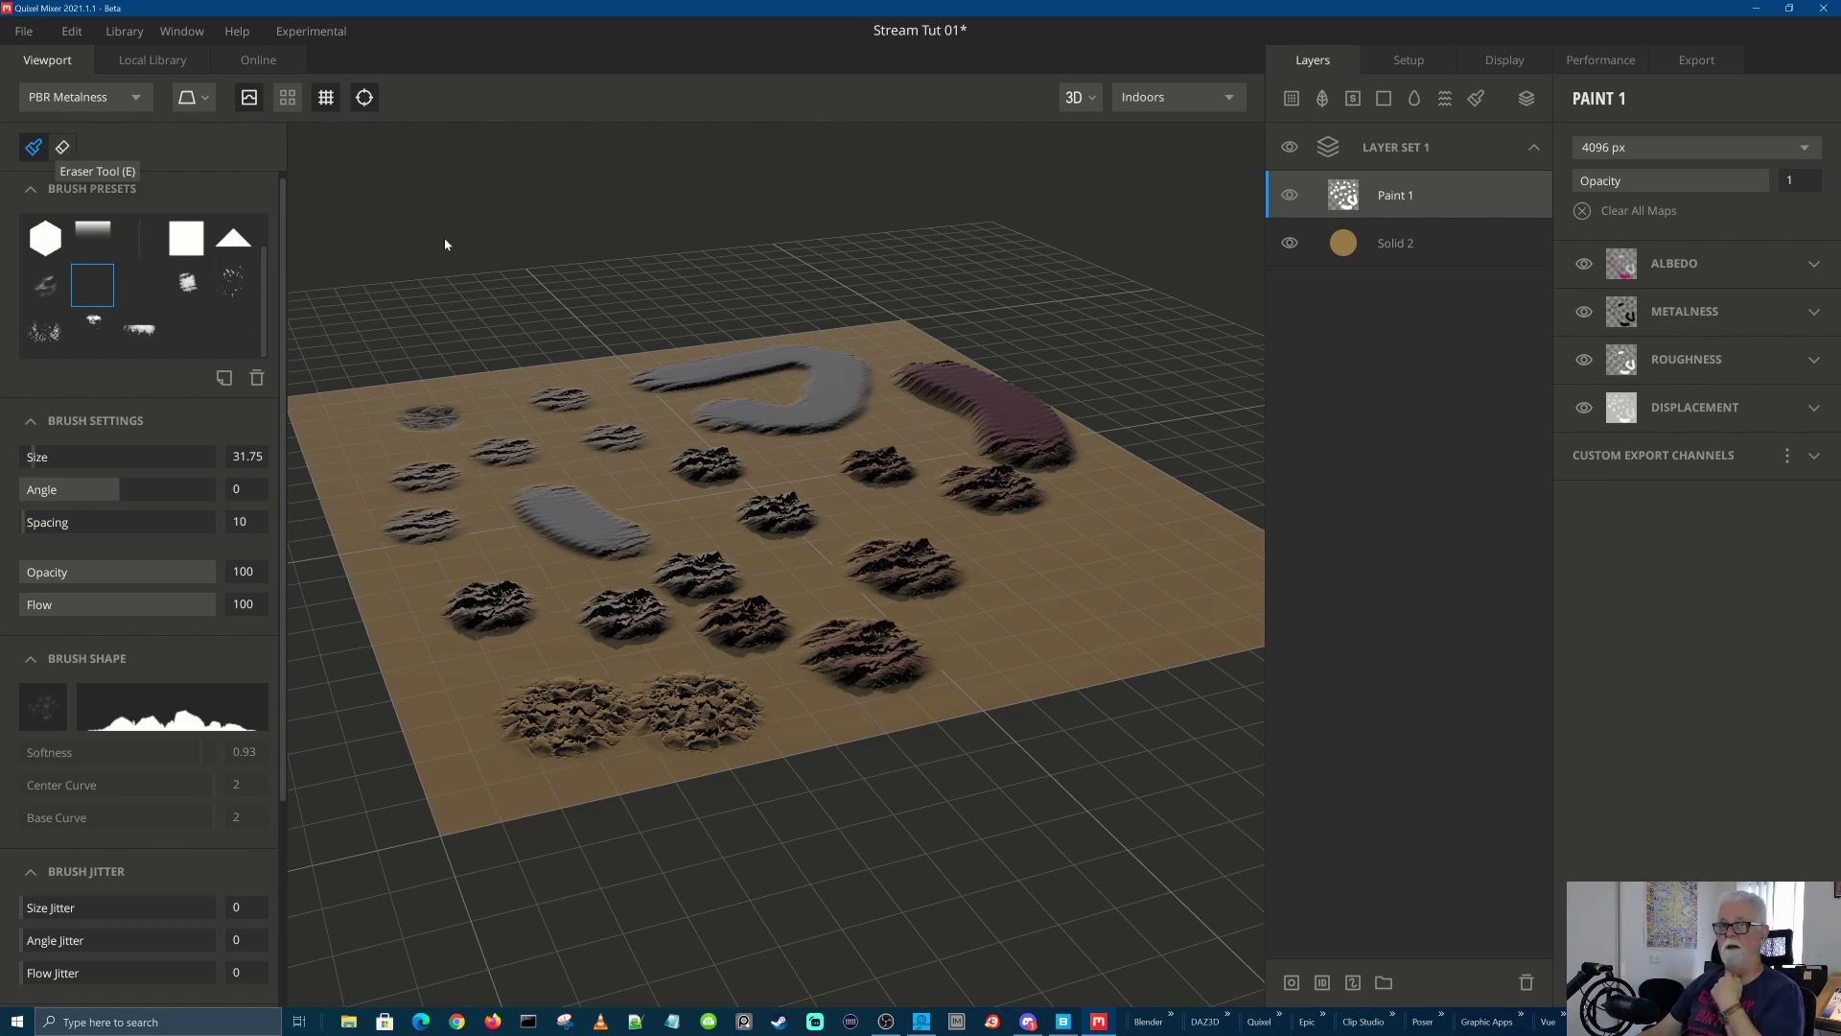
# Erase all painted marks from the Paint 1 layer with the eraser enlarged to size 64.05, and return to the paint brush
pyautogui.press('e')
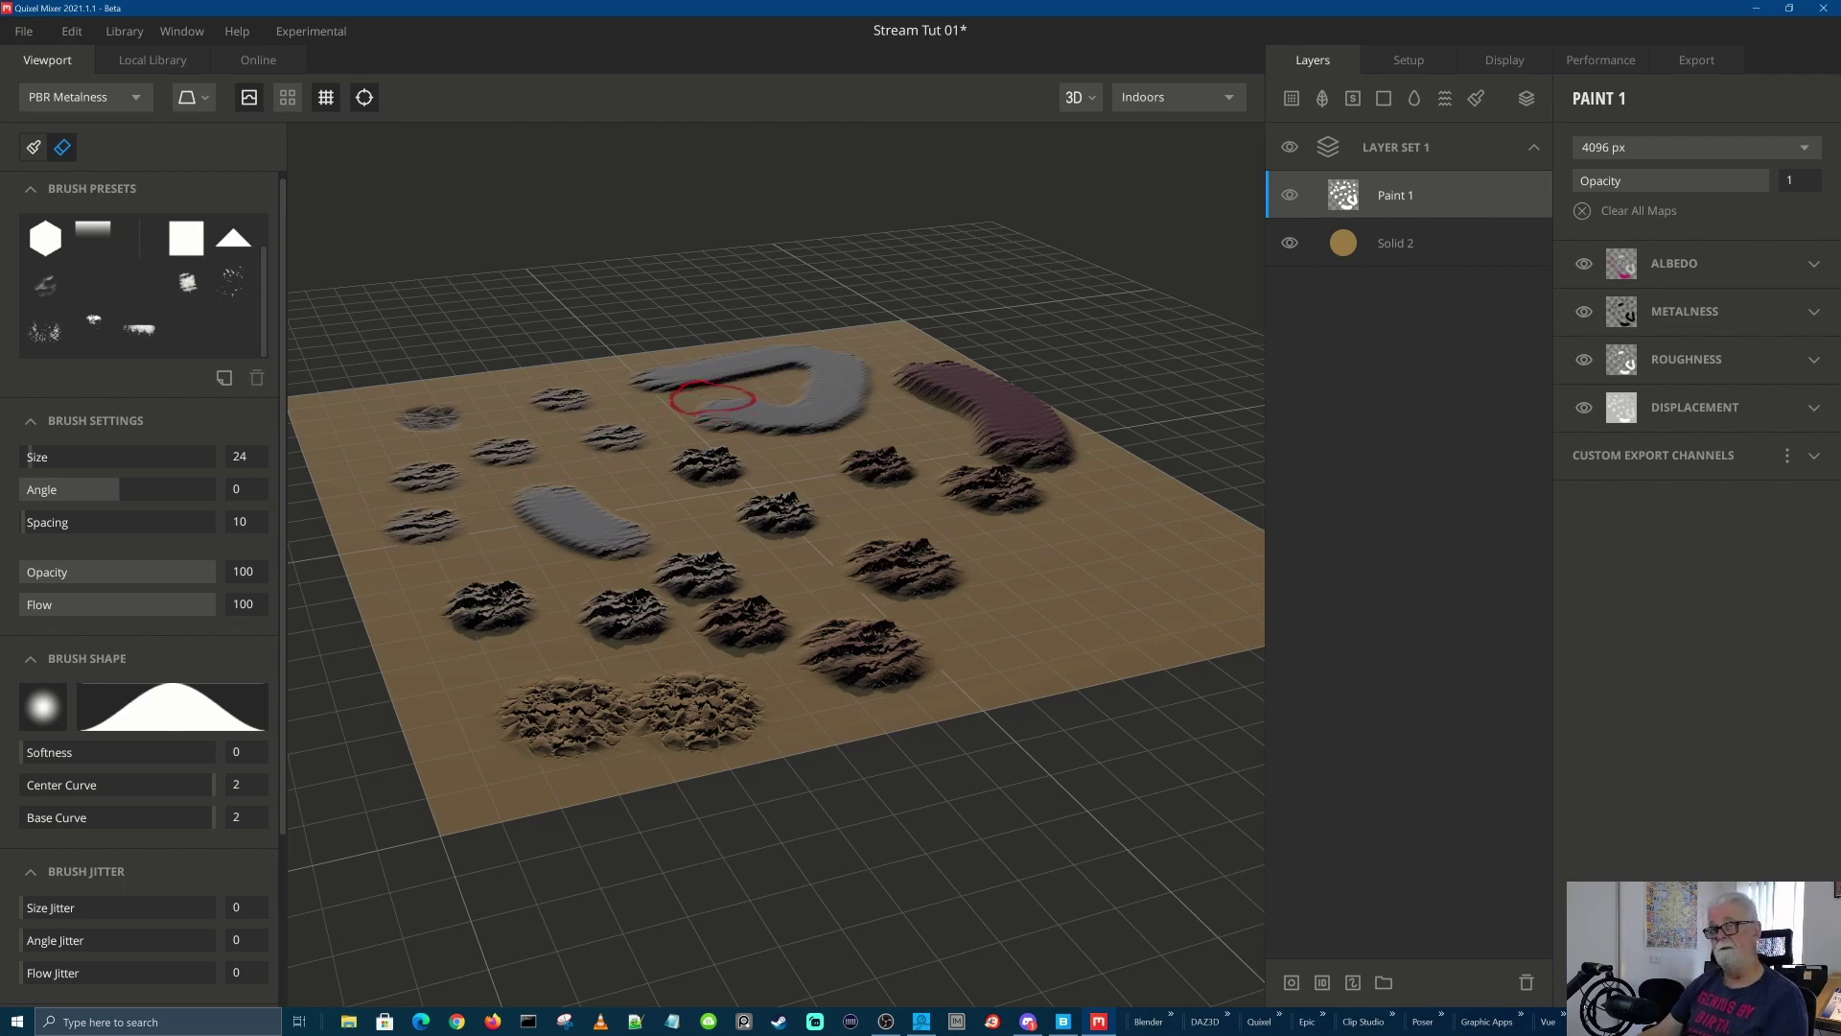
pyautogui.press(']')
pyautogui.moveTo(714, 401)
pyautogui.mouseDown()
pyautogui.moveTo(616, 383)
pyautogui.moveTo(740, 390)
pyautogui.moveTo(1090, 534)
pyautogui.moveTo(892, 305)
pyautogui.moveTo(567, 370)
pyautogui.moveTo(761, 666)
pyautogui.moveTo(928, 627)
pyautogui.moveTo(616, 550)
pyautogui.moveTo(546, 748)
pyautogui.moveTo(505, 608)
pyautogui.moveTo(914, 359)
pyautogui.moveTo(1007, 464)
pyautogui.mouseUp()
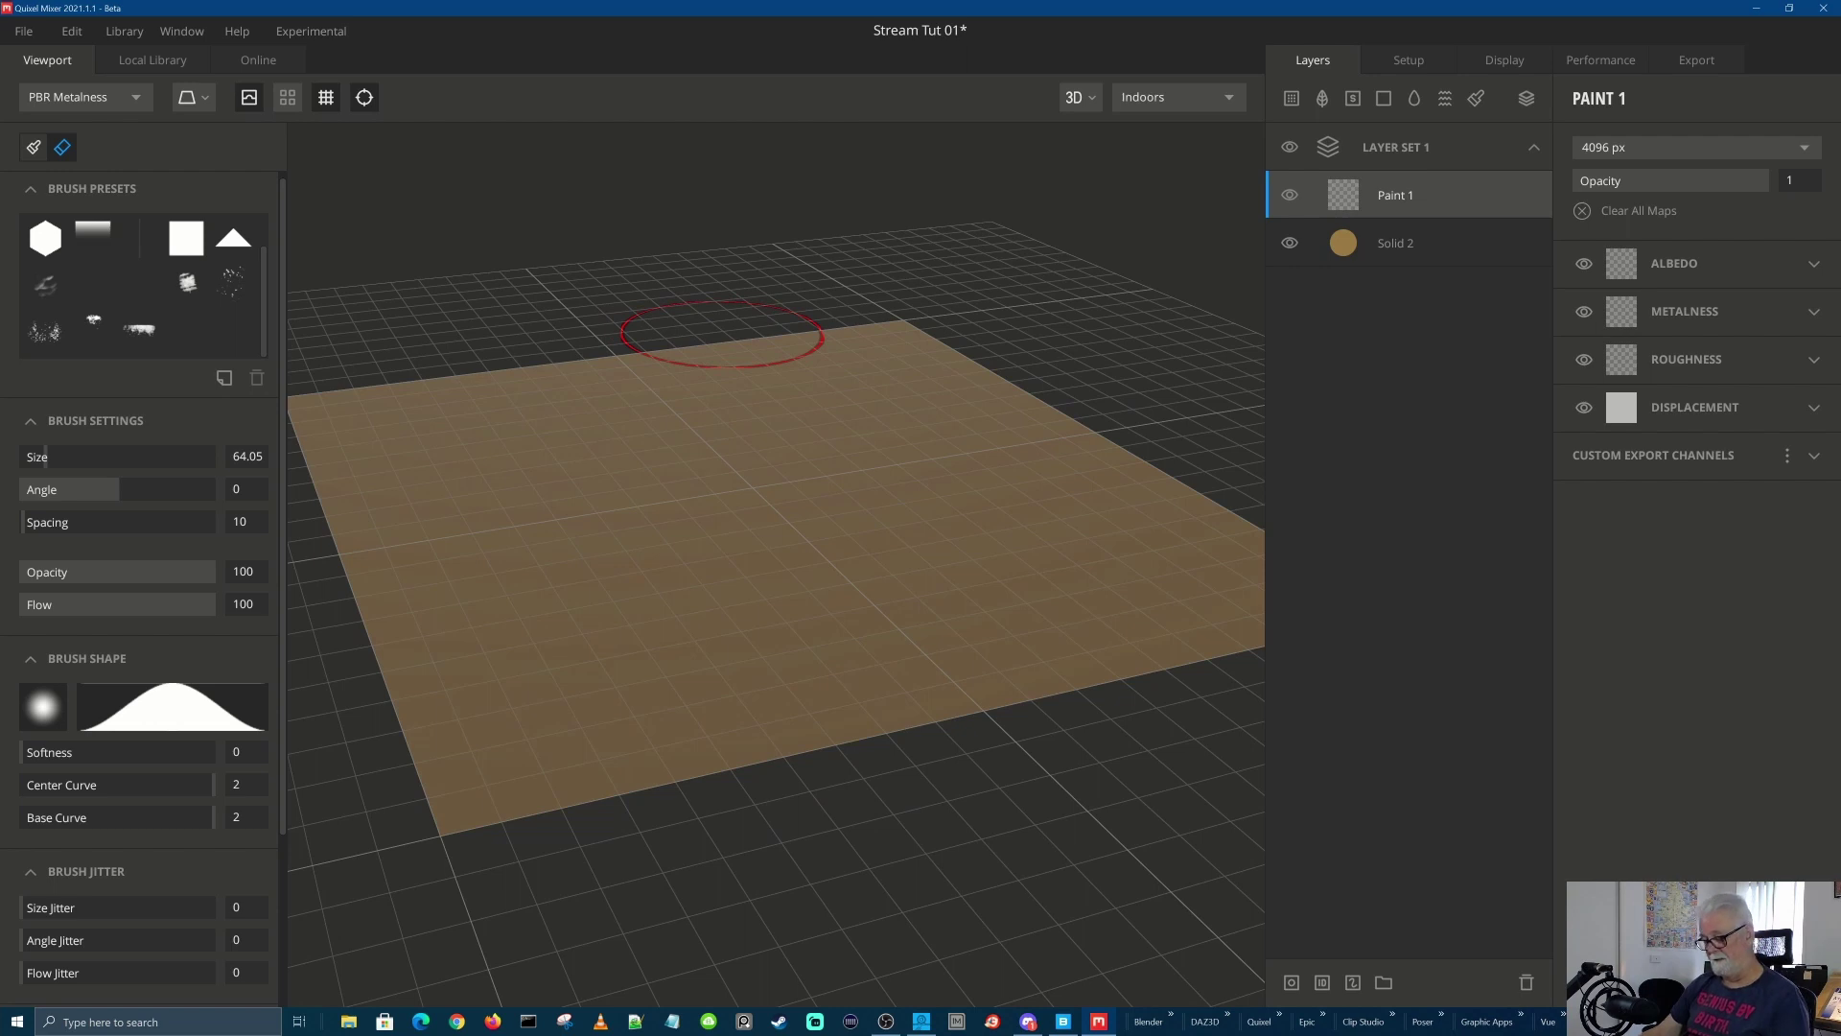
pyautogui.press('b')
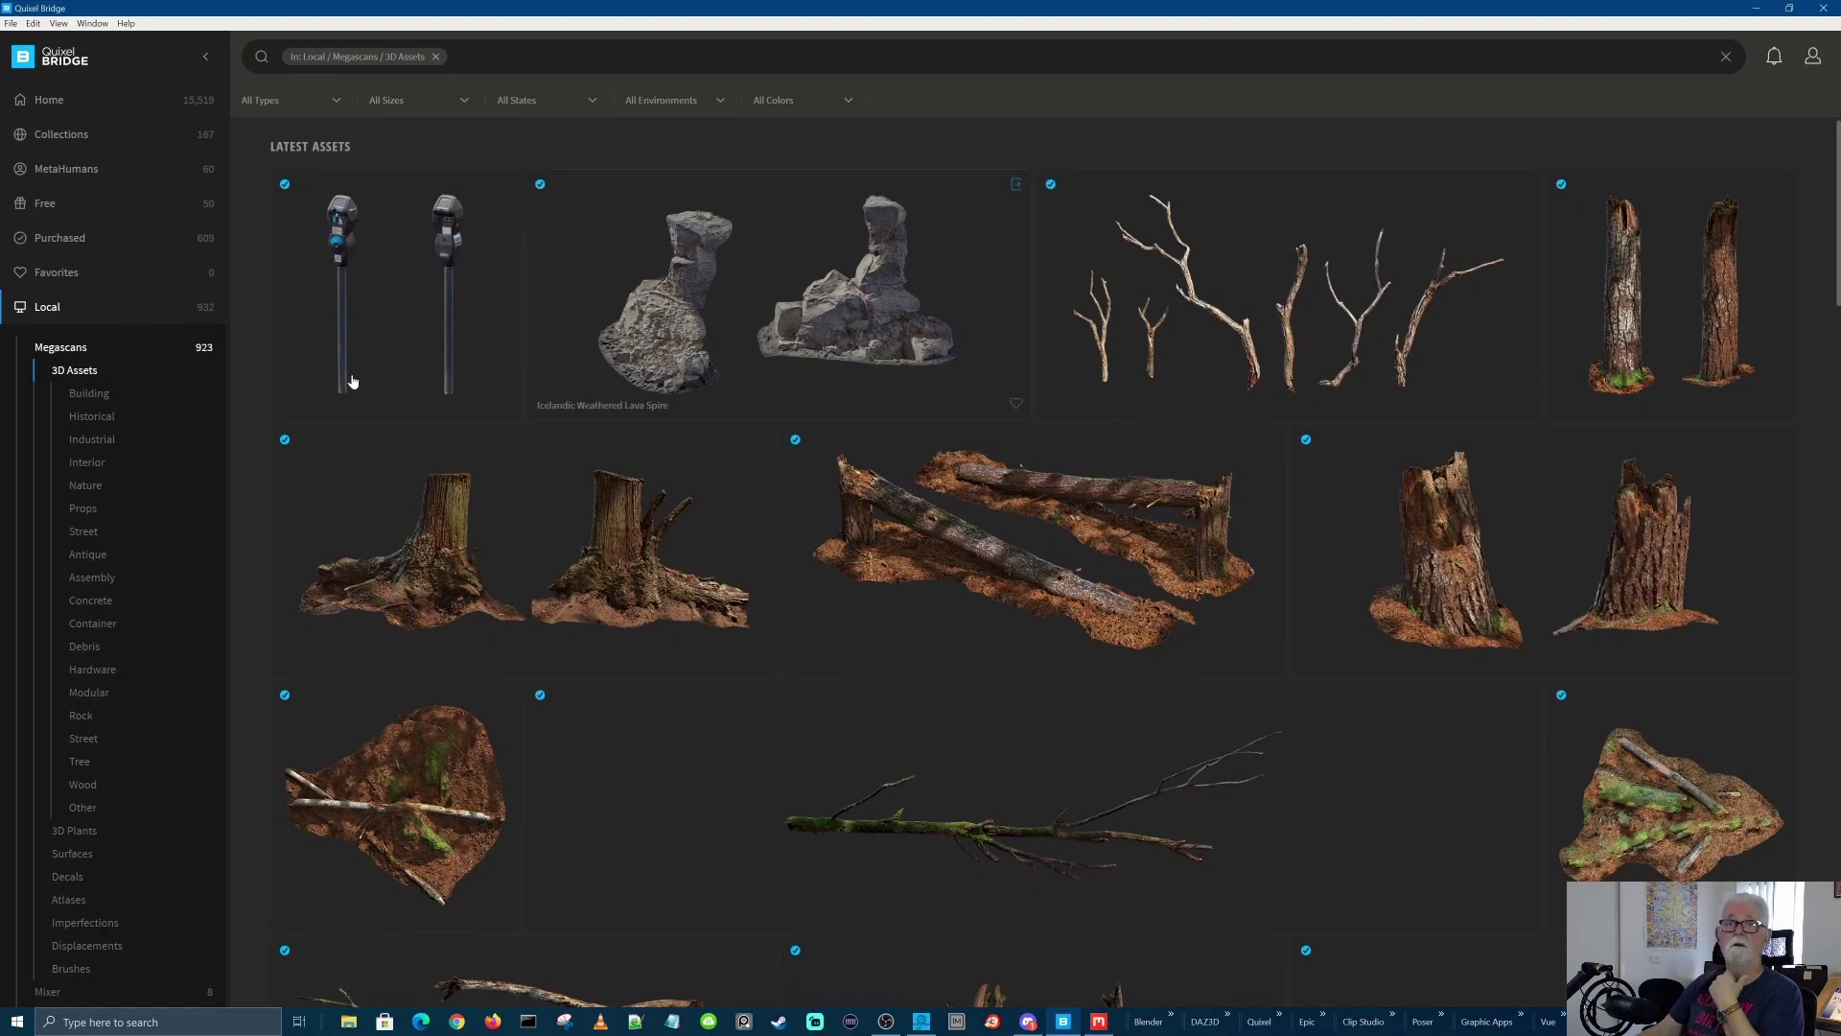
# In Quixel Bridge, view the local Megascans brushes and the local Mixer assets, and return to Quixel Mixer
pyautogui.click(34, 308)
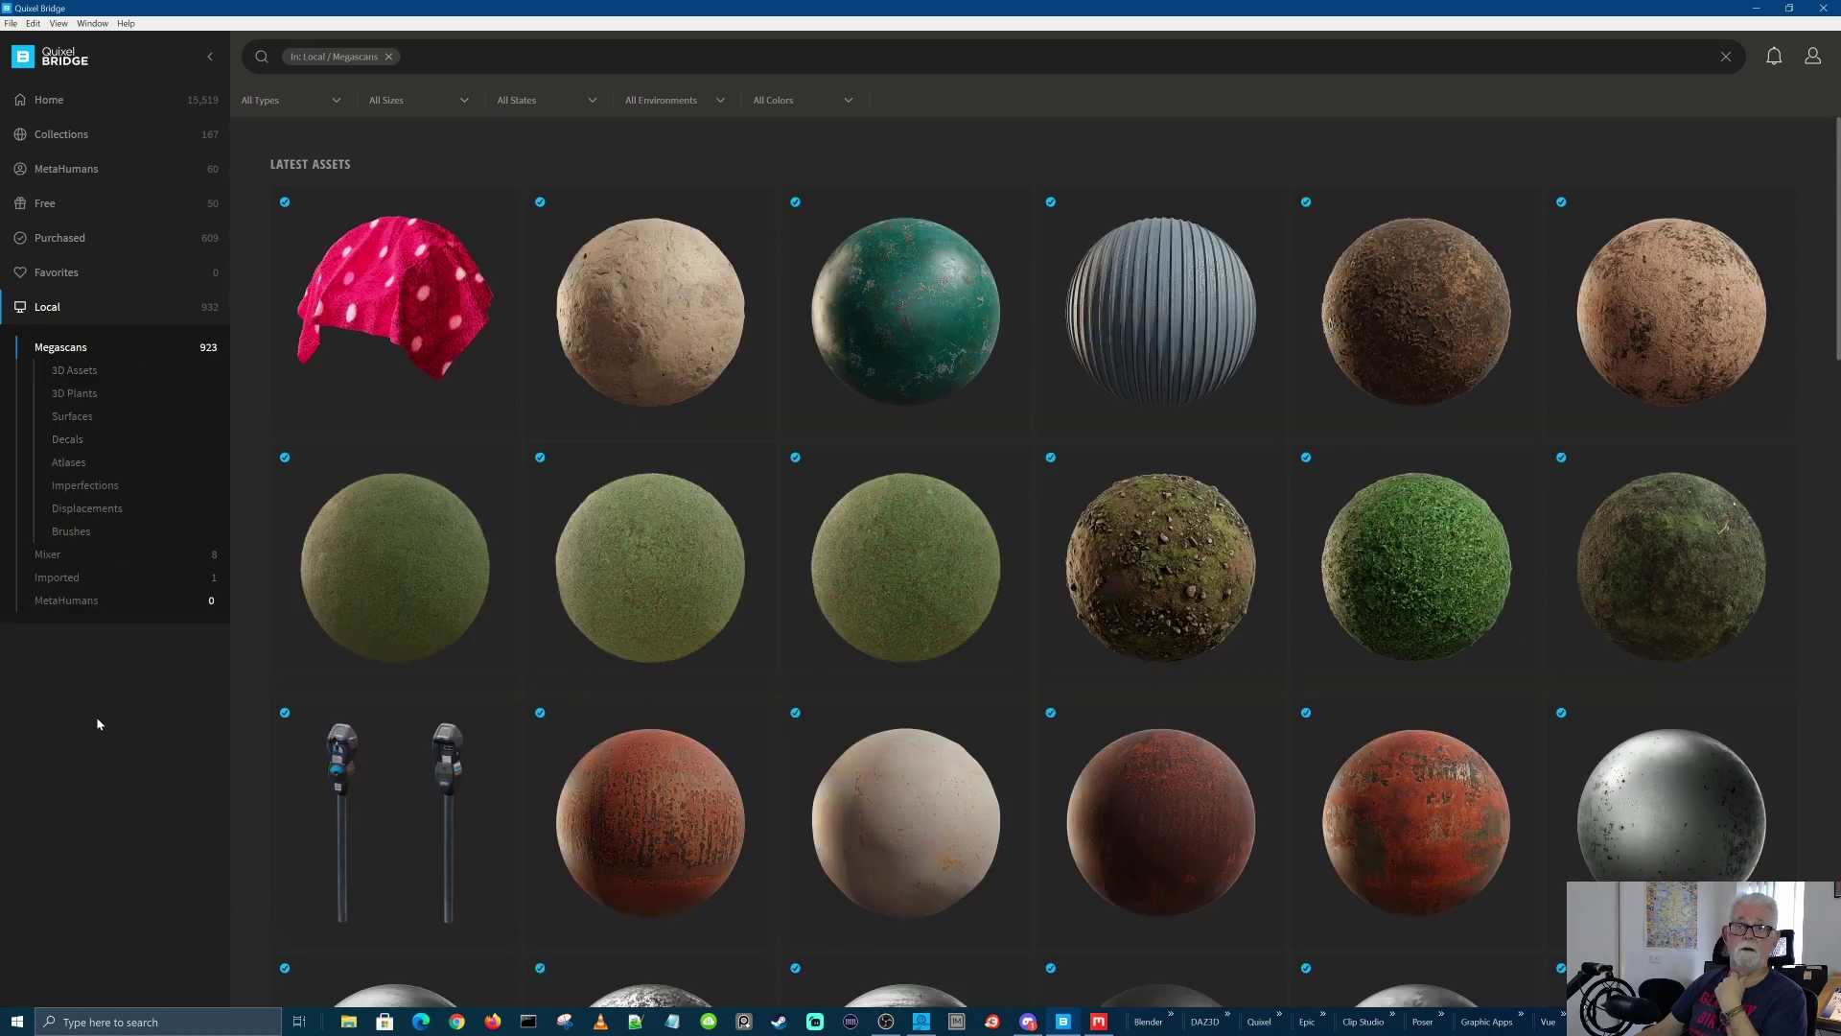
pyautogui.click(73, 533)
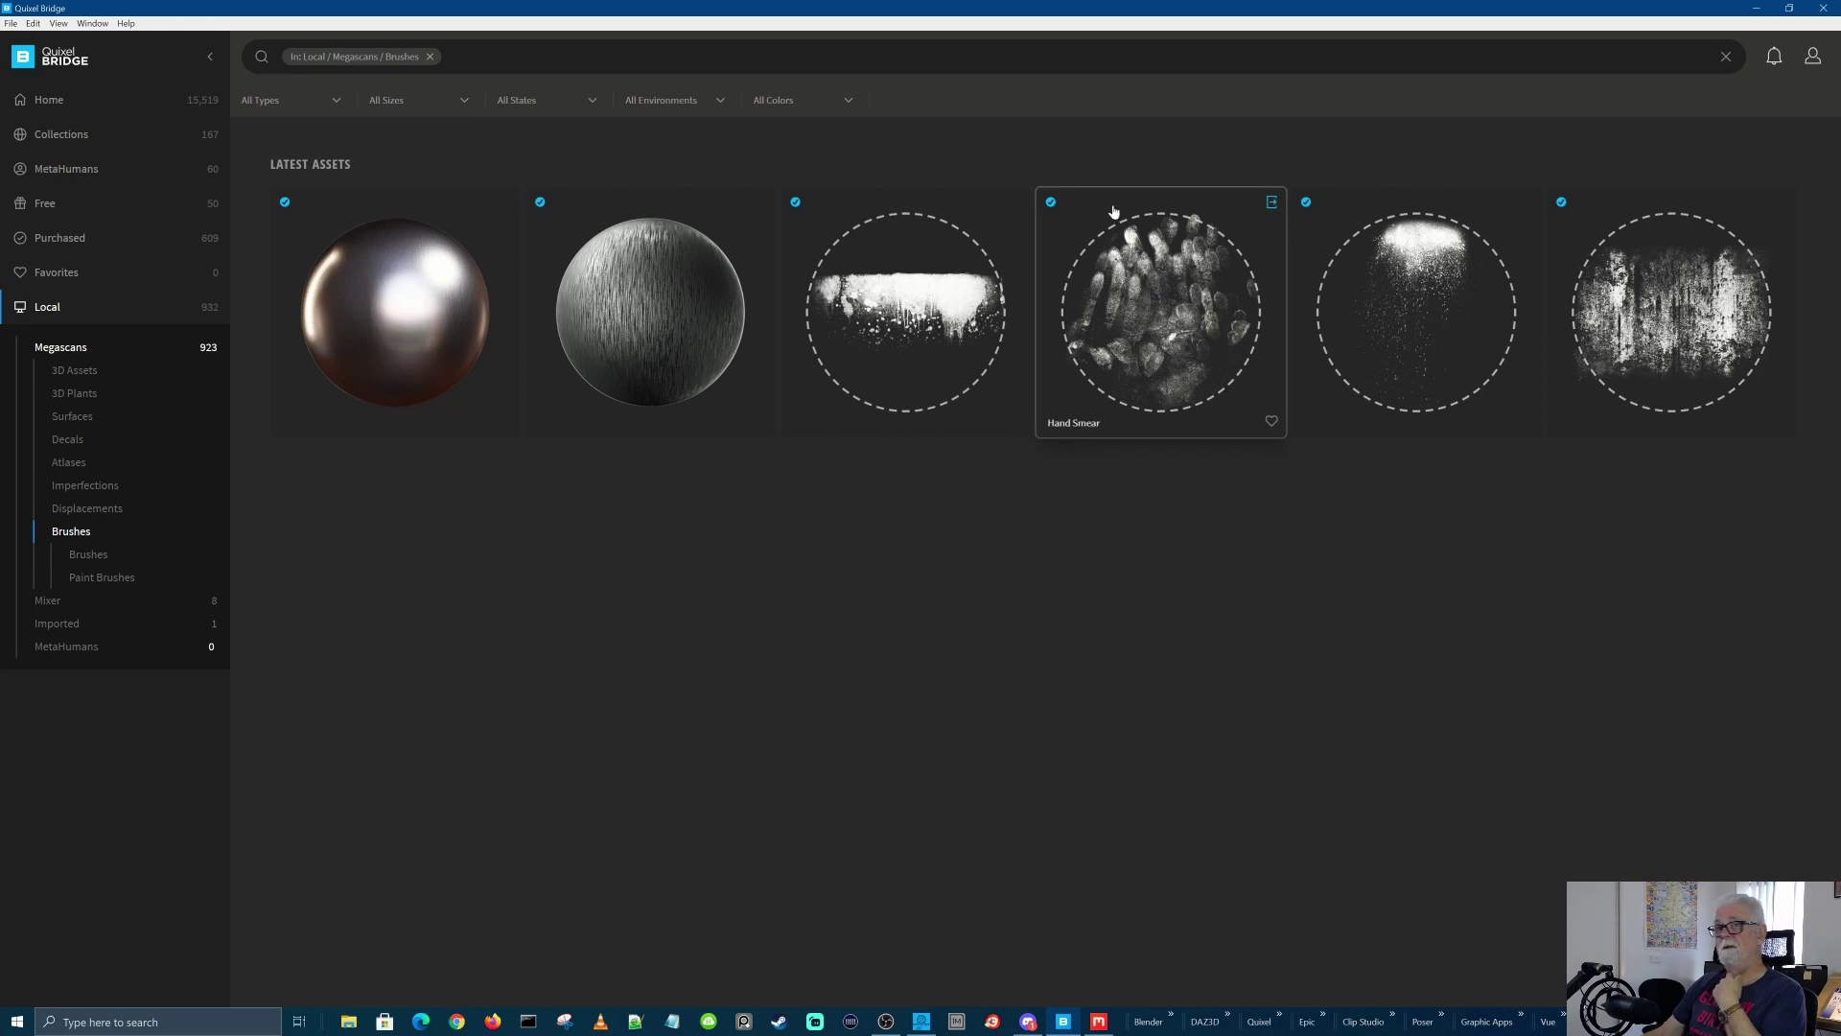
pyautogui.click(46, 601)
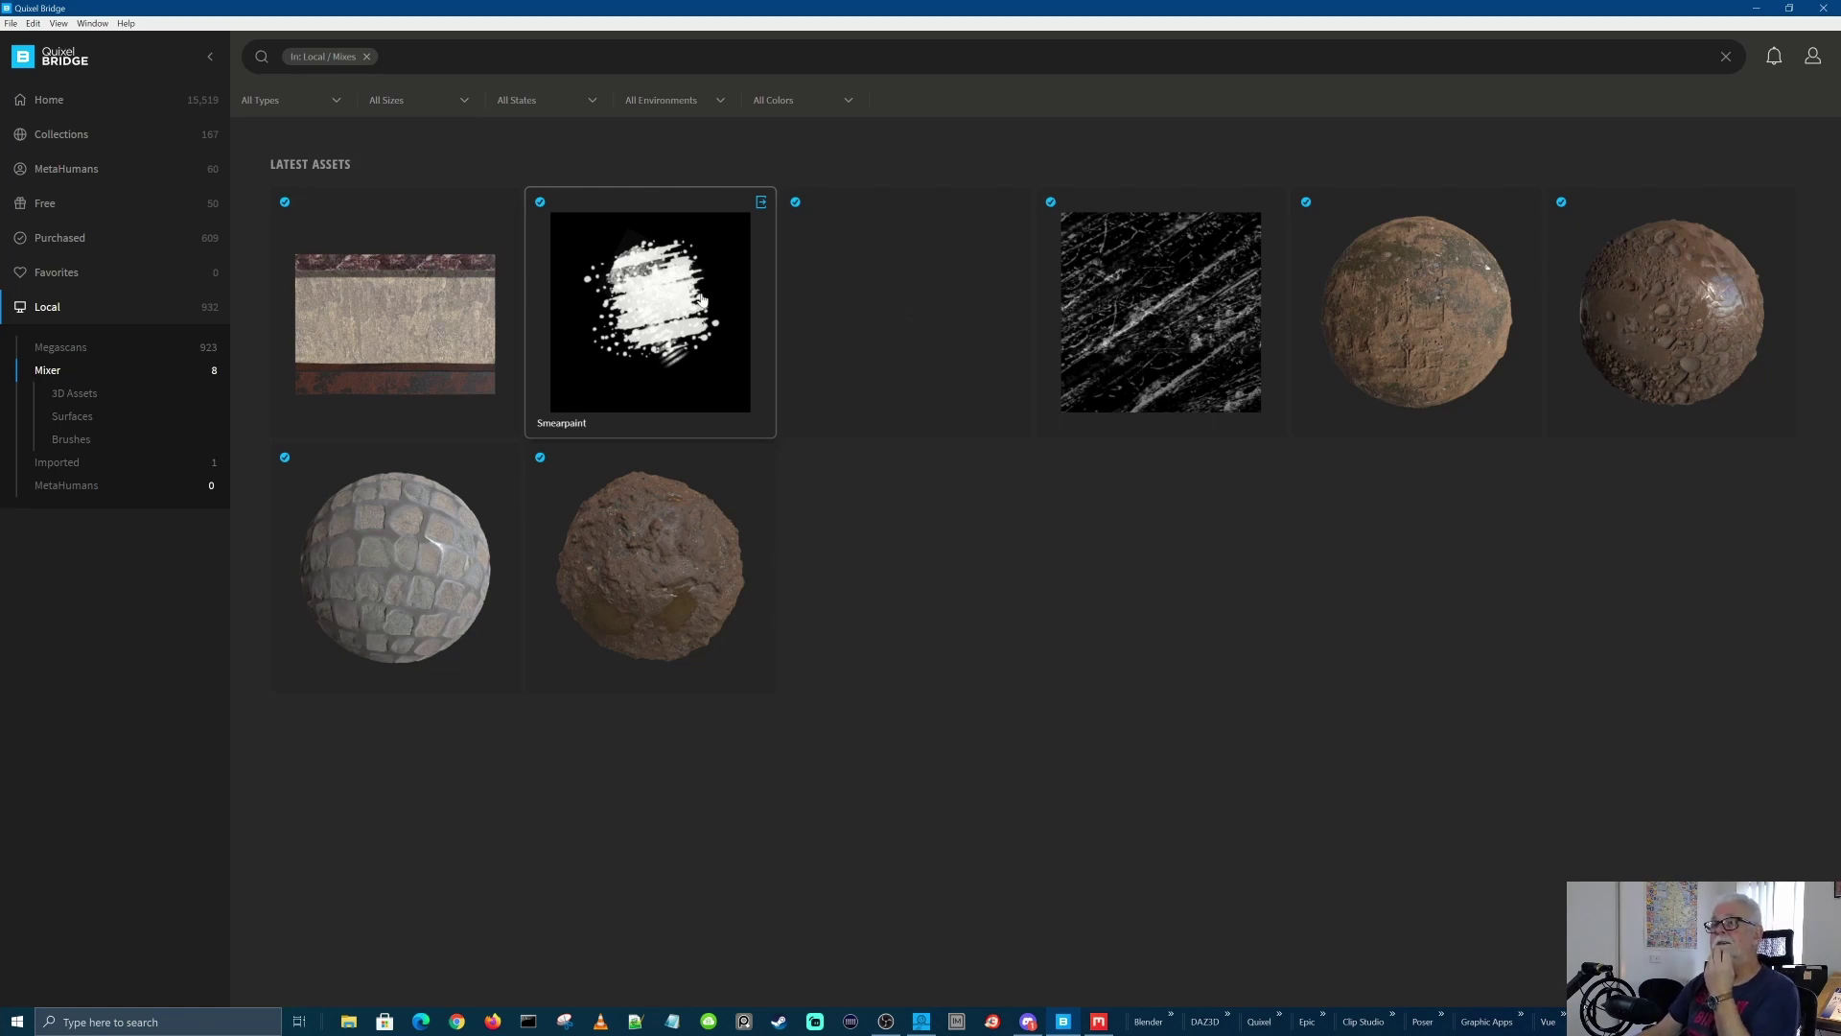
pyautogui.click(1753, 9)
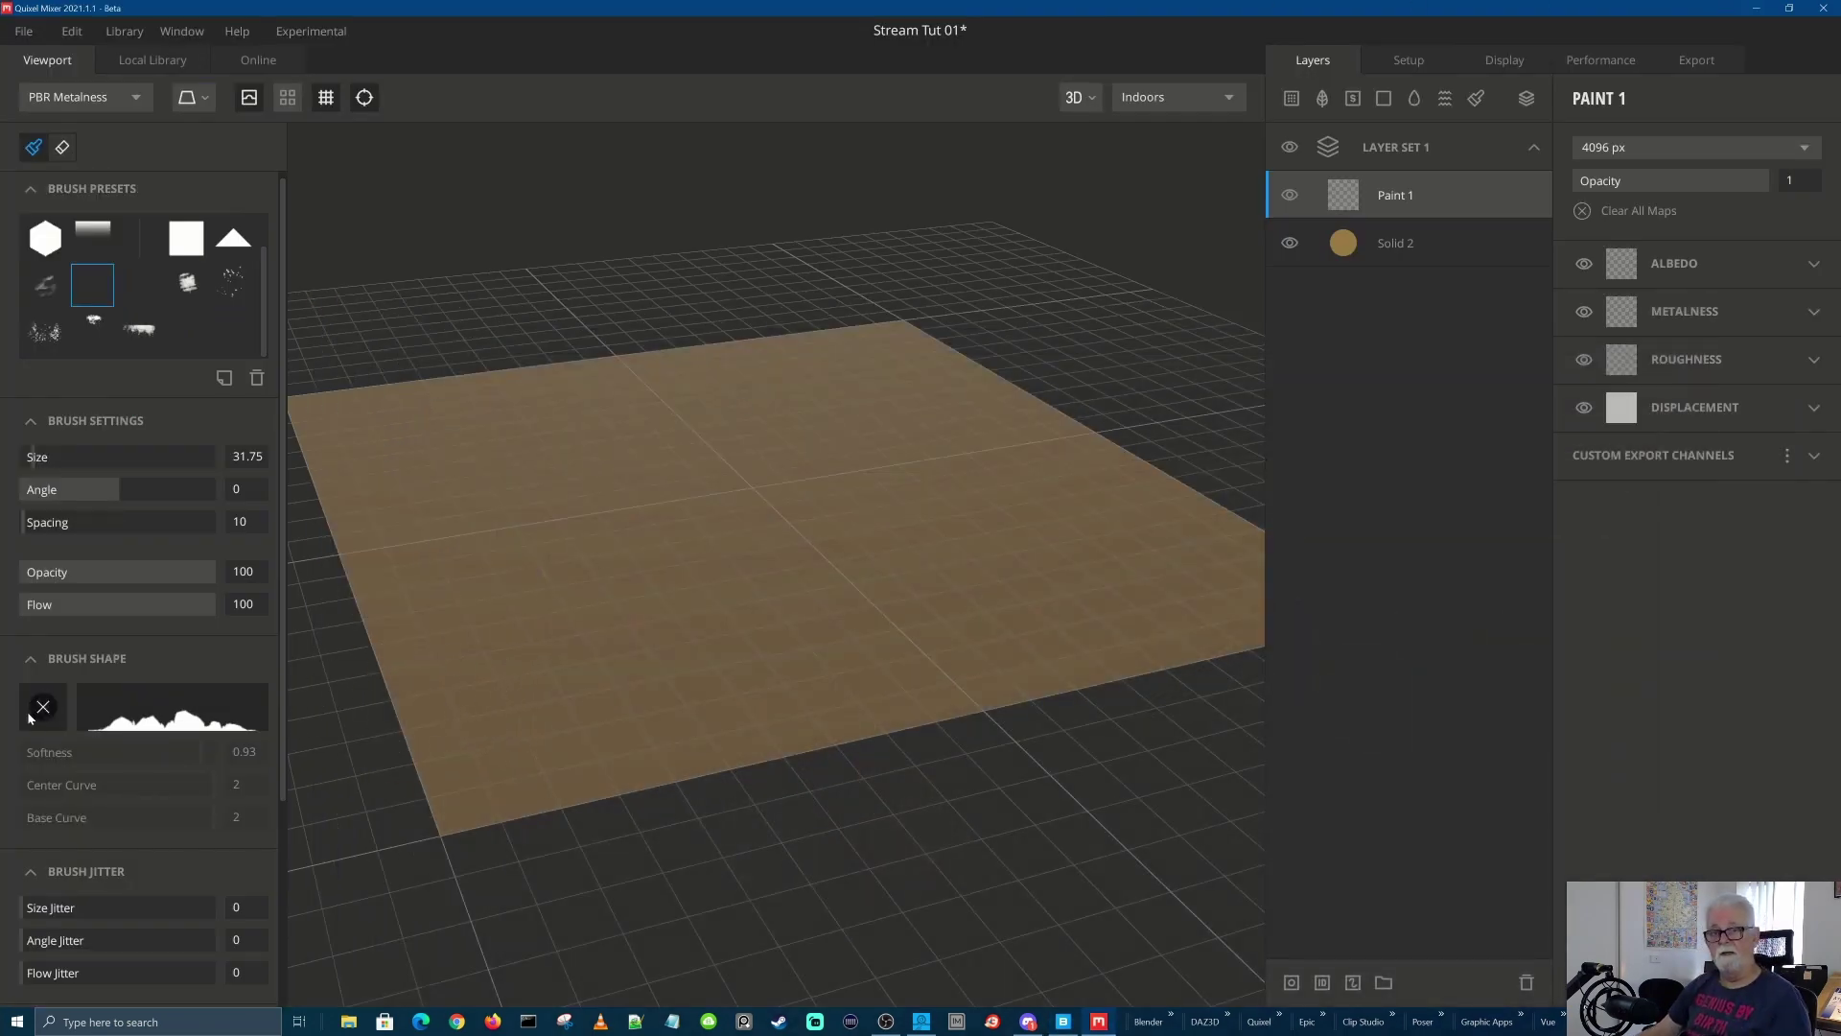
# Remove the custom alpha image from the paint brush's shape
pyautogui.click(55, 644)
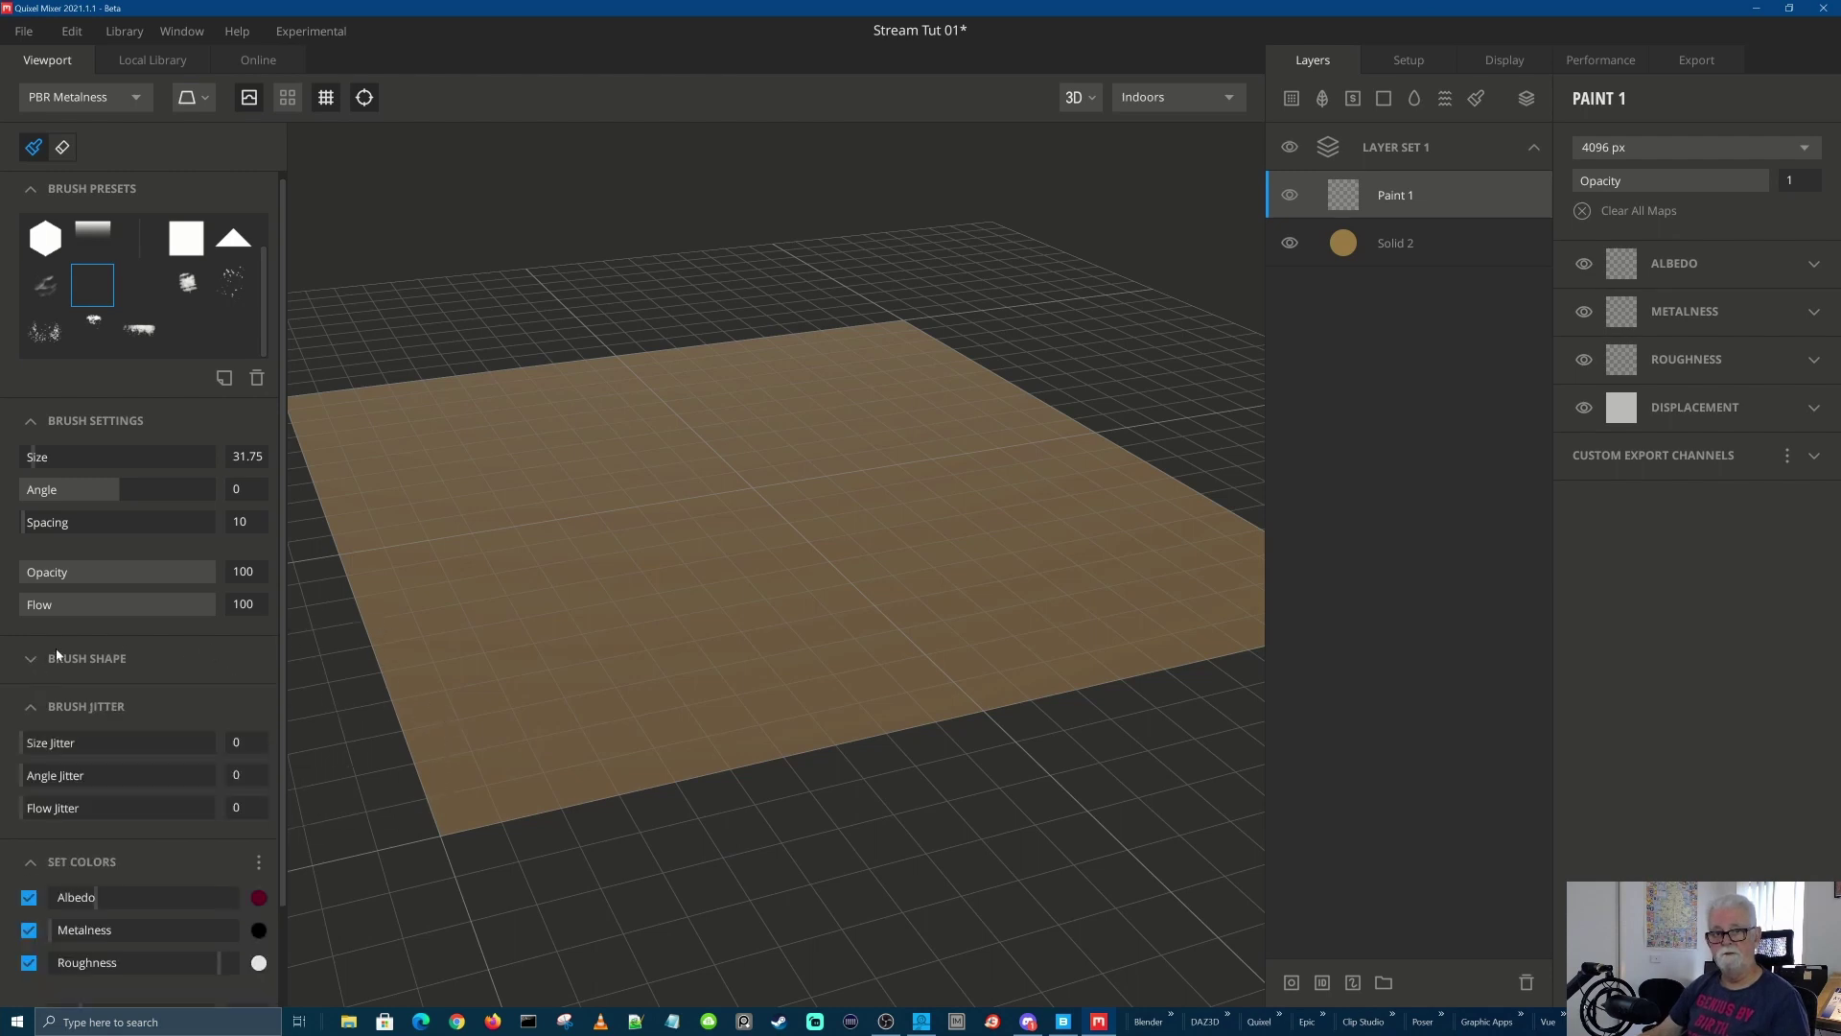
pyautogui.click(31, 660)
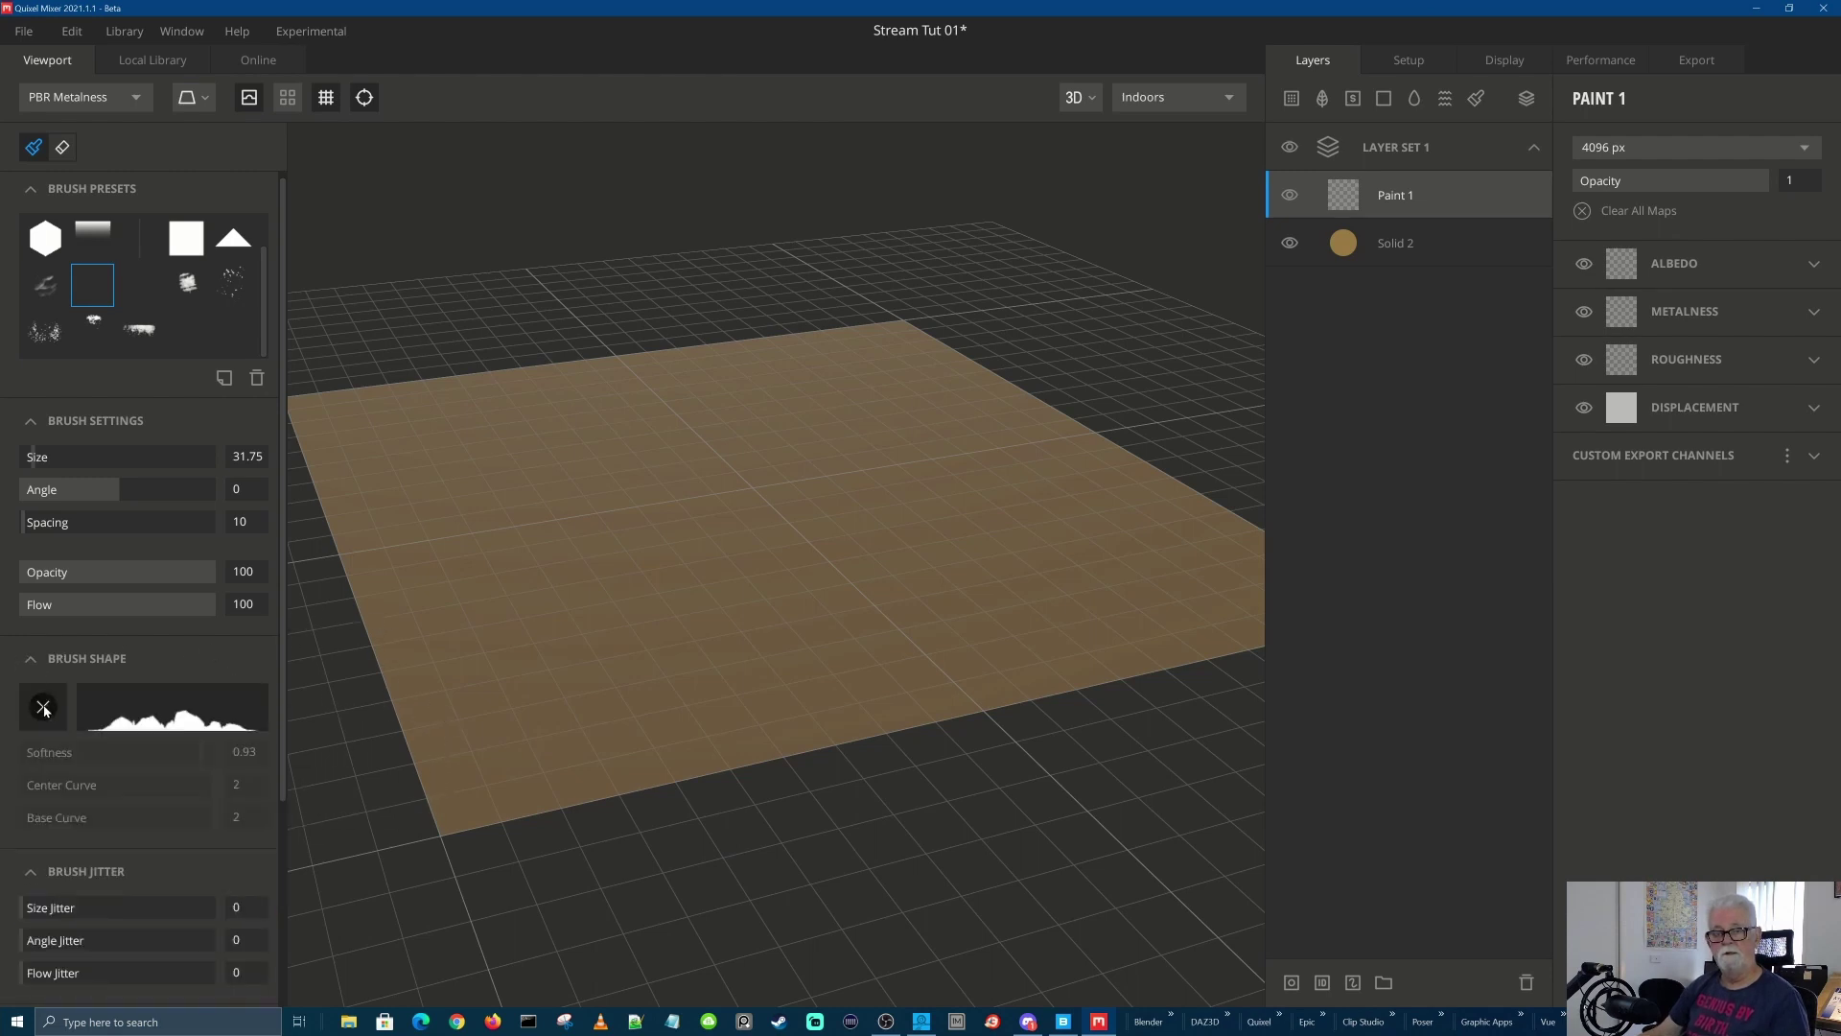
pyautogui.click(45, 706)
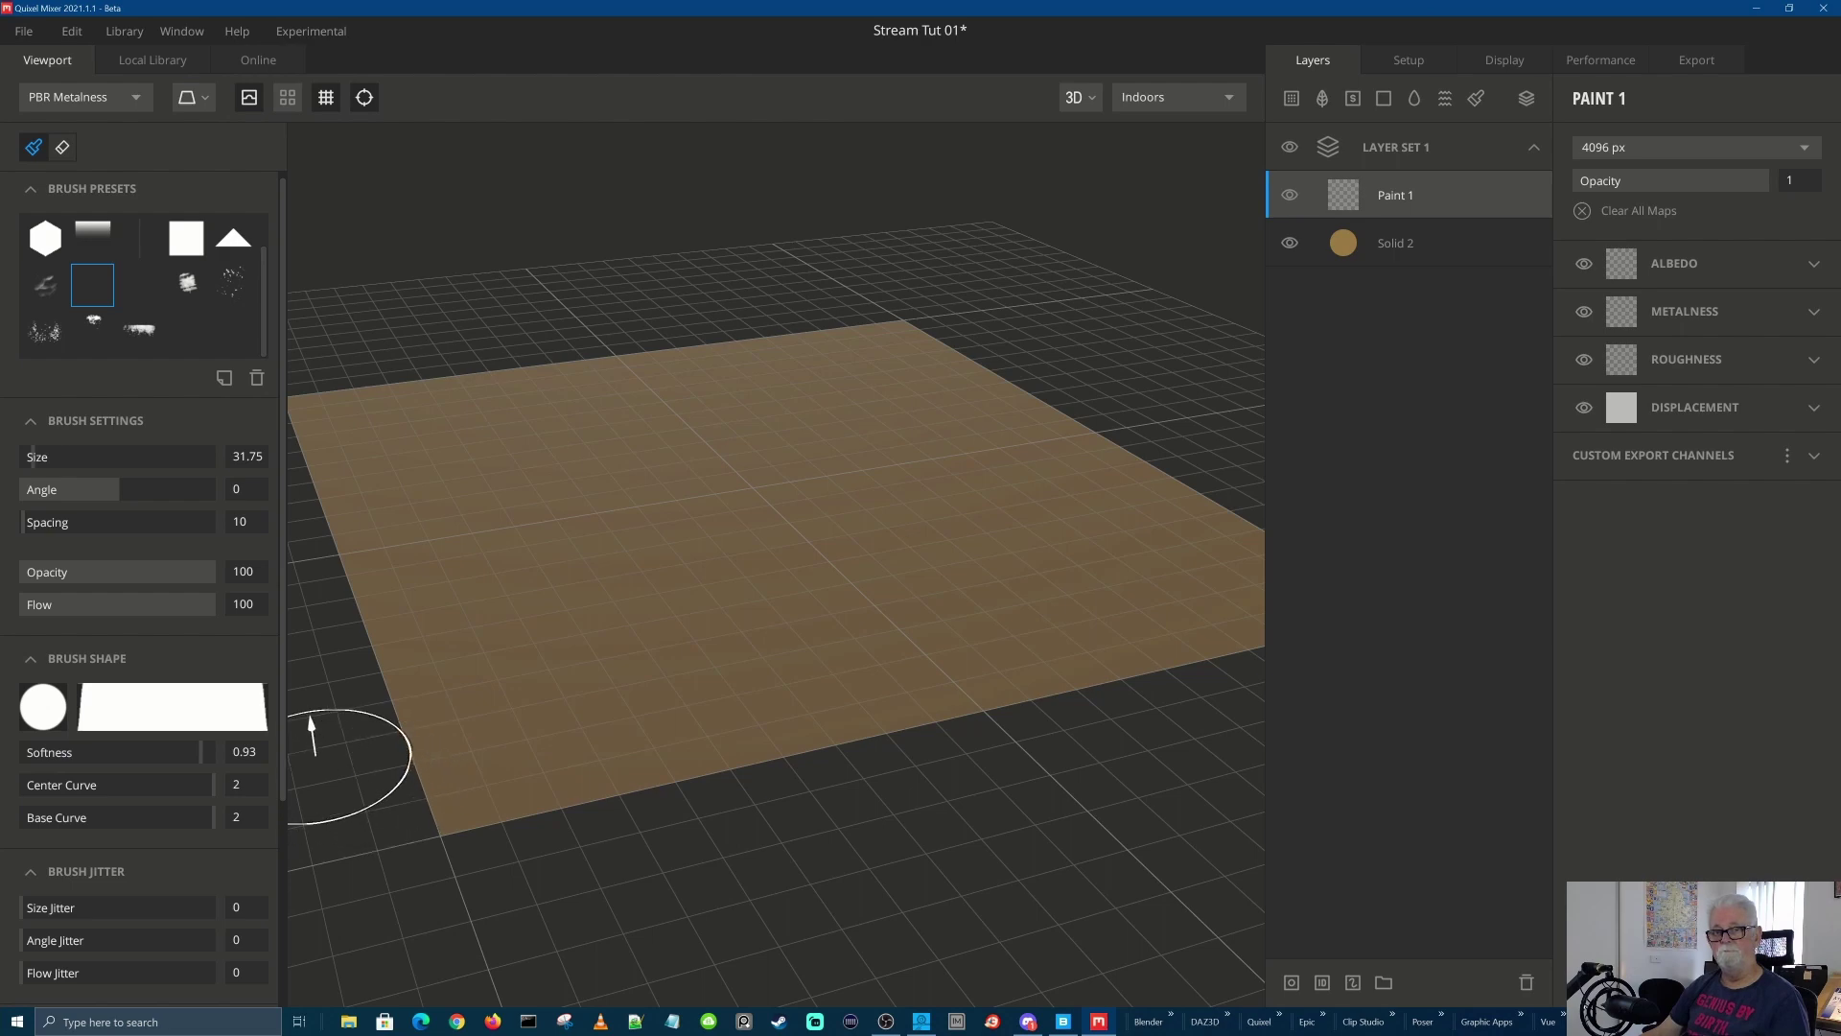
# Start loading a custom brush alpha and browse to the folder Megascans Library > Custom > brush on the H: drive
pyautogui.click(45, 709)
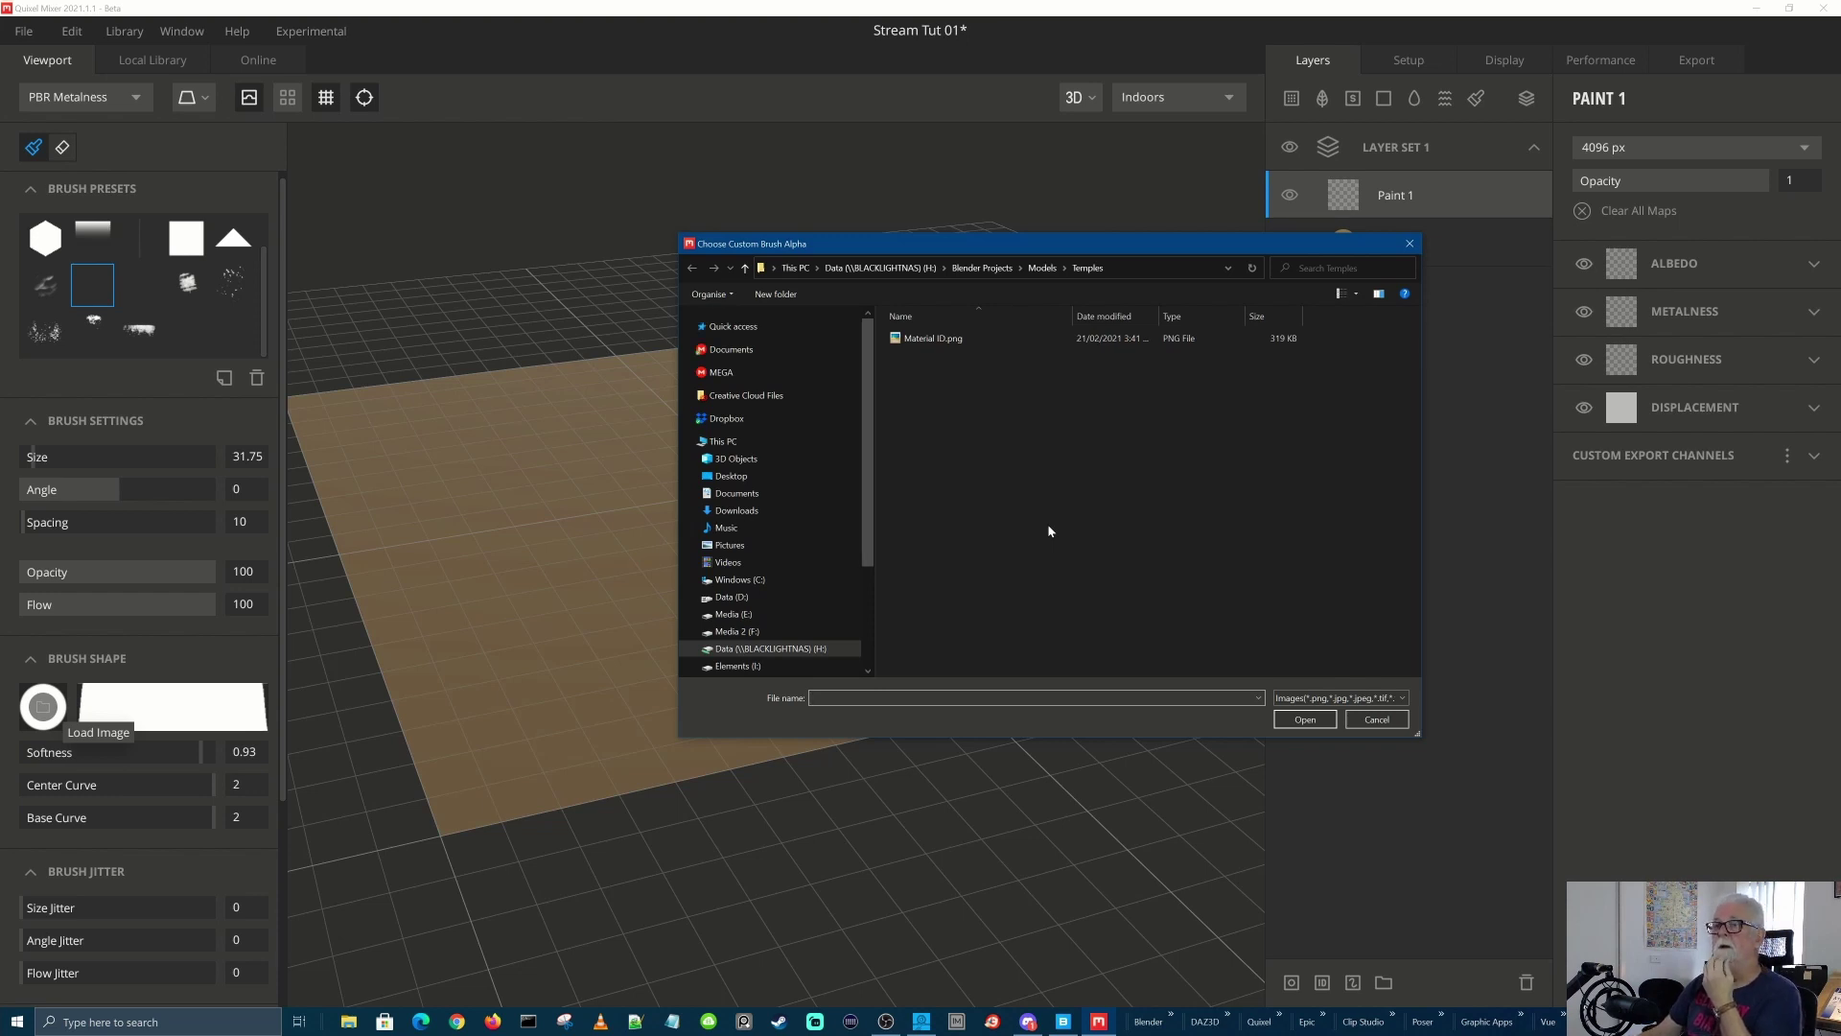
pyautogui.click(895, 265)
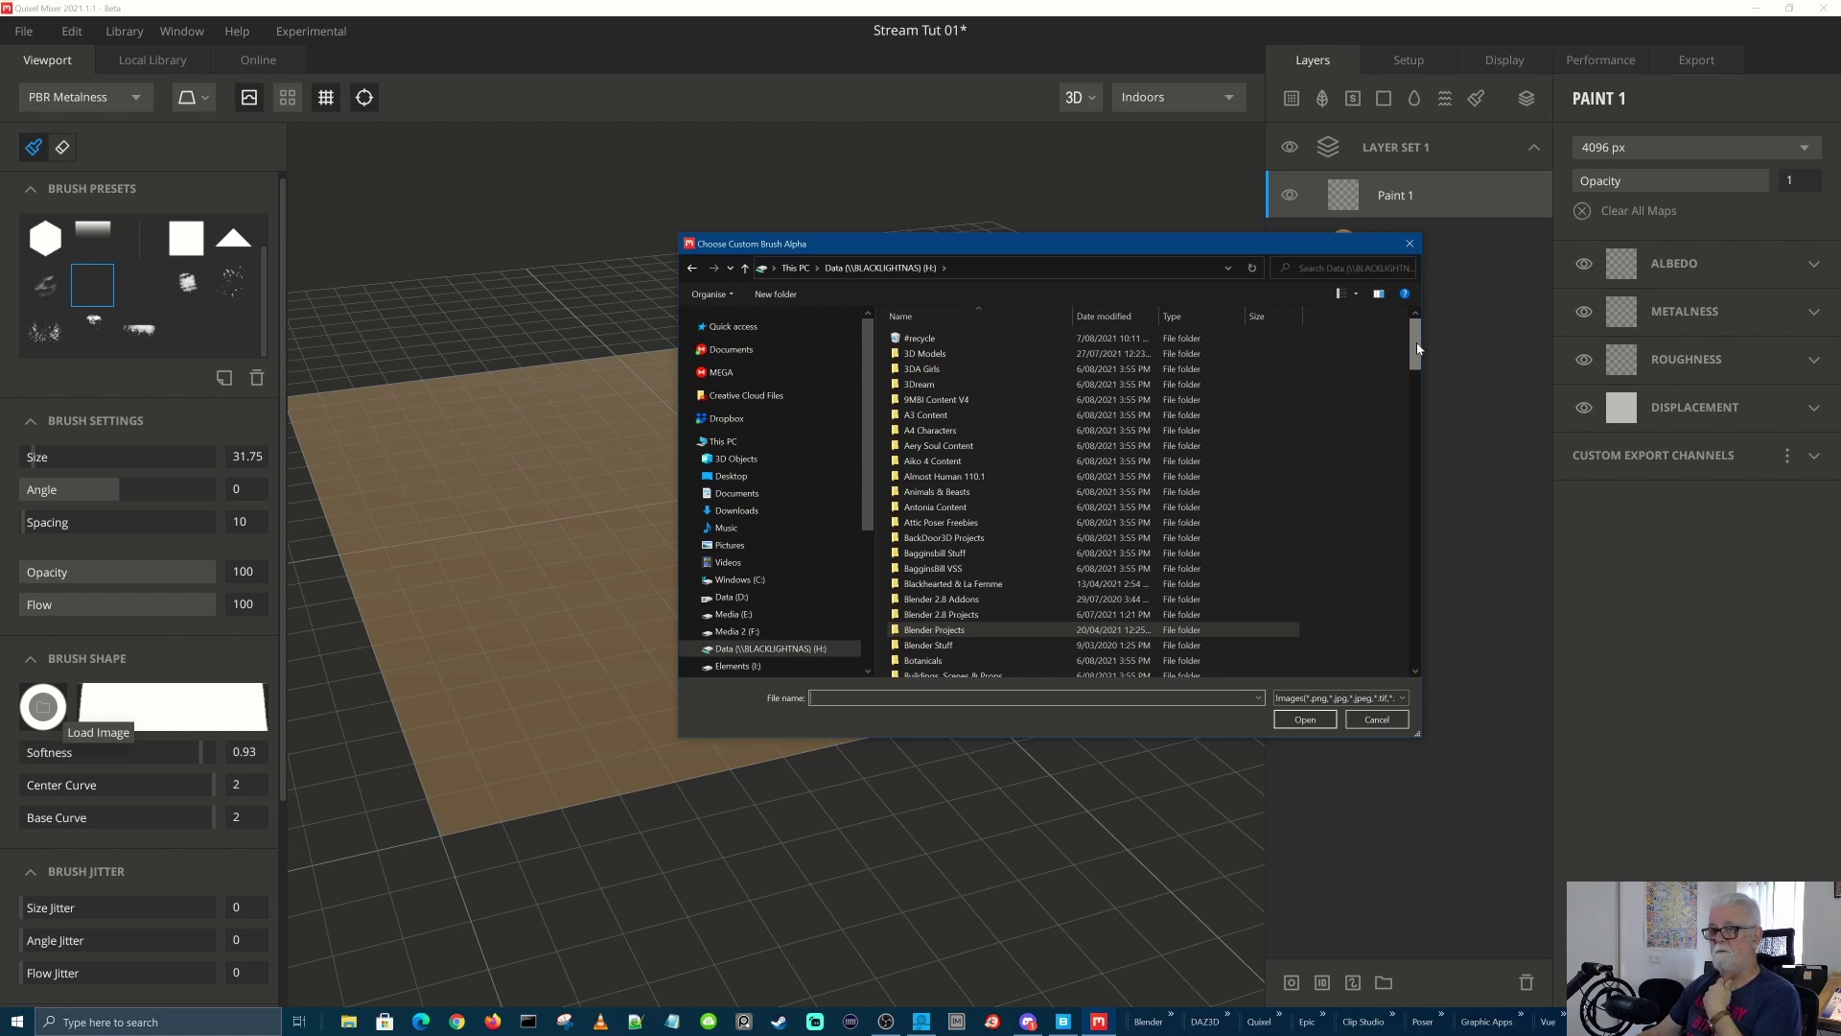
pyautogui.moveTo(1417, 348); pyautogui.dragTo(1423, 507)
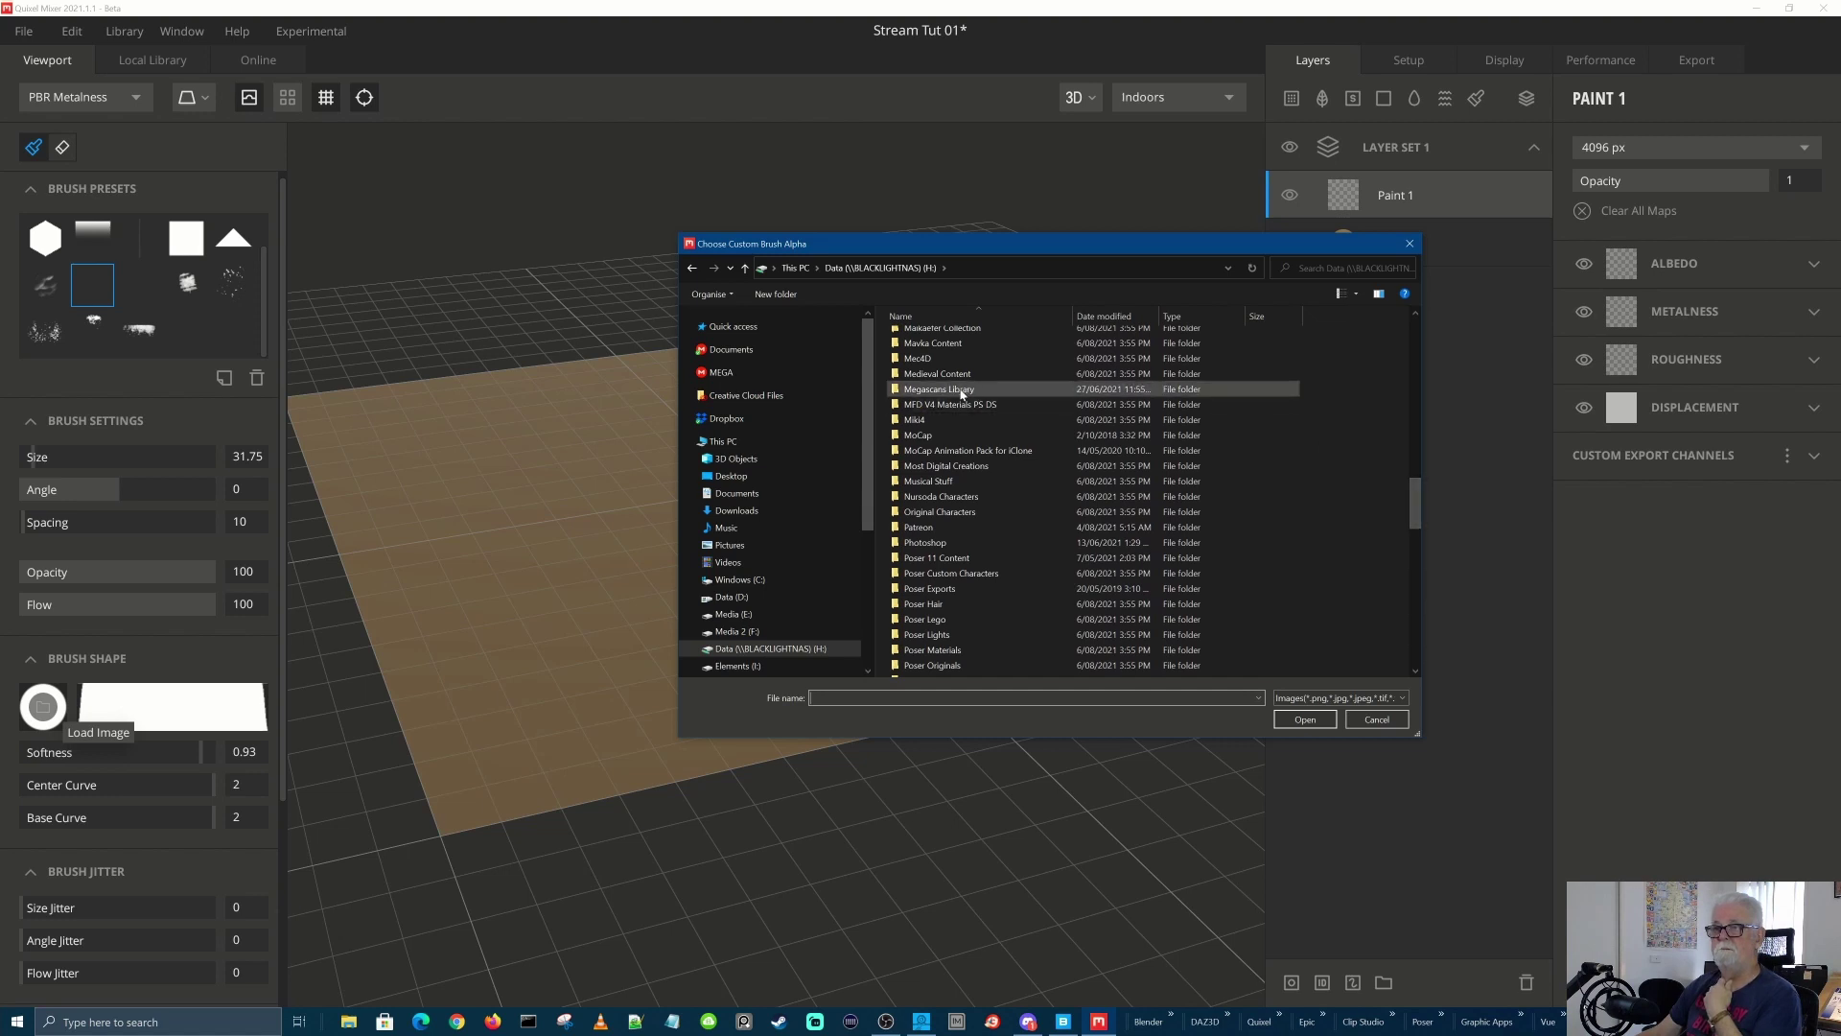
pyautogui.doubleClick(959, 390)
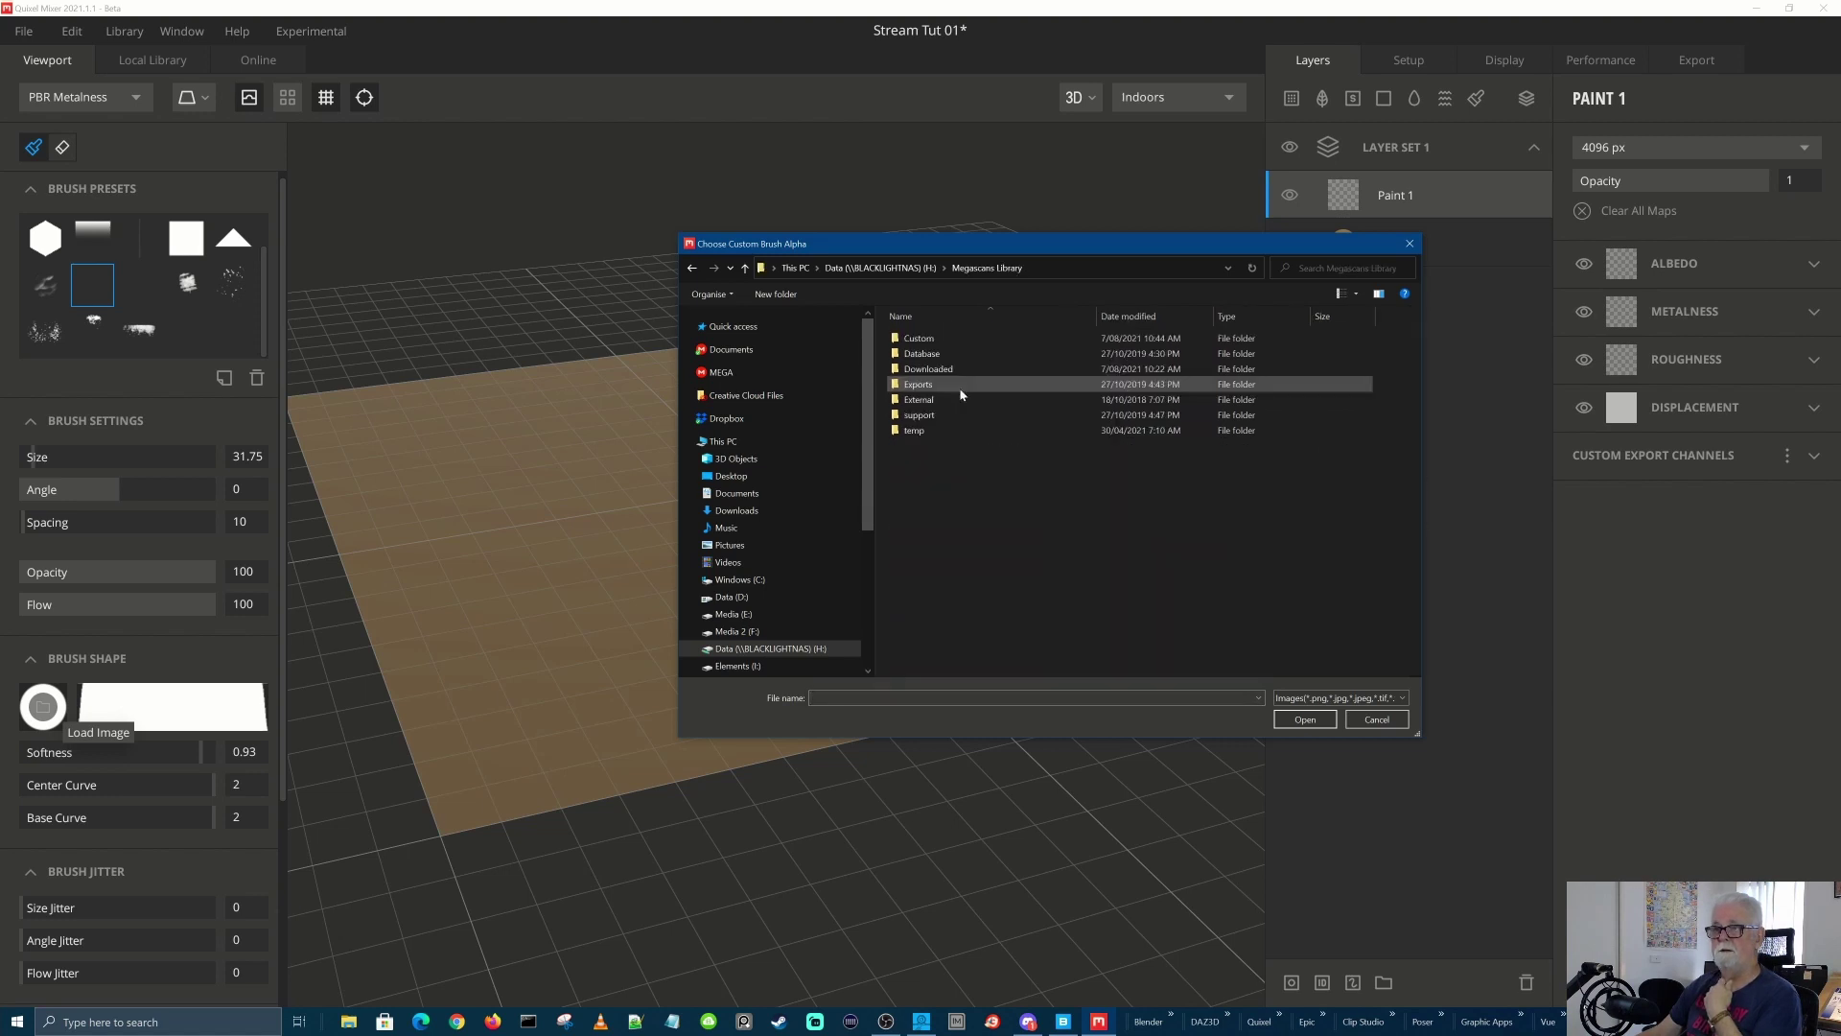
pyautogui.click(915, 341)
pyautogui.doubleClick(916, 341)
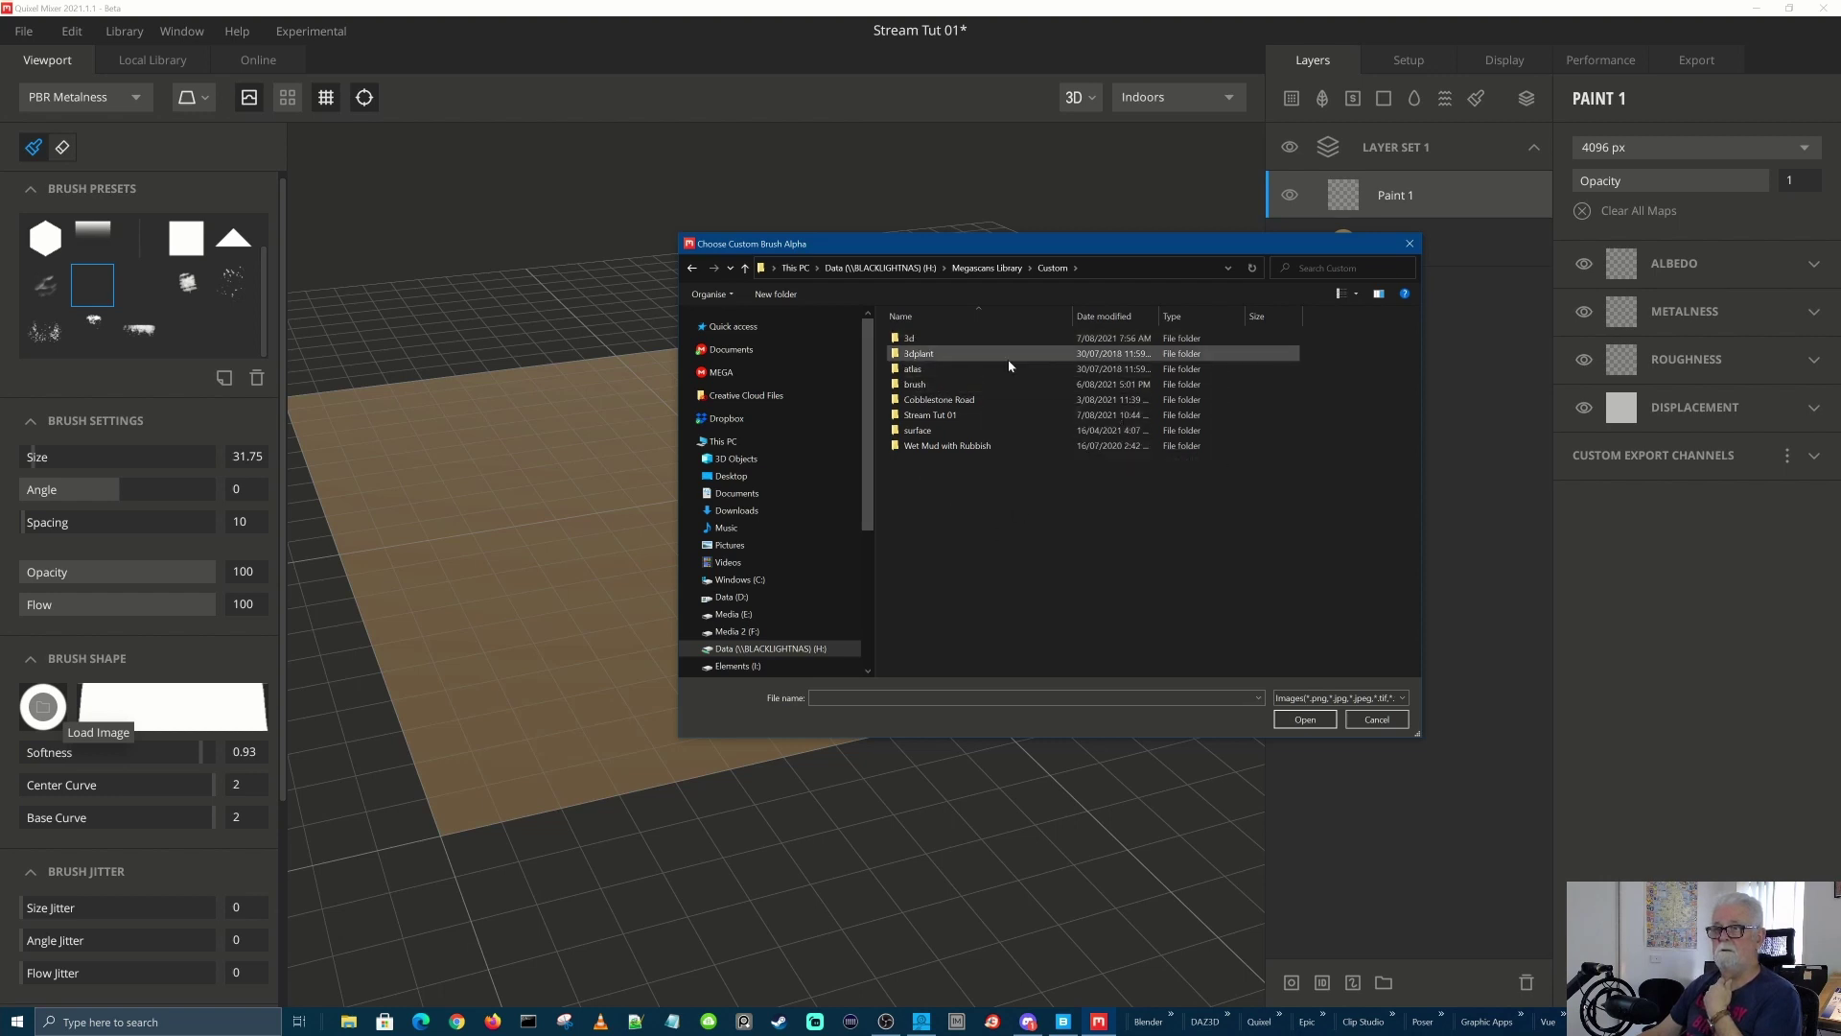
pyautogui.click(960, 386)
pyautogui.click(960, 386)
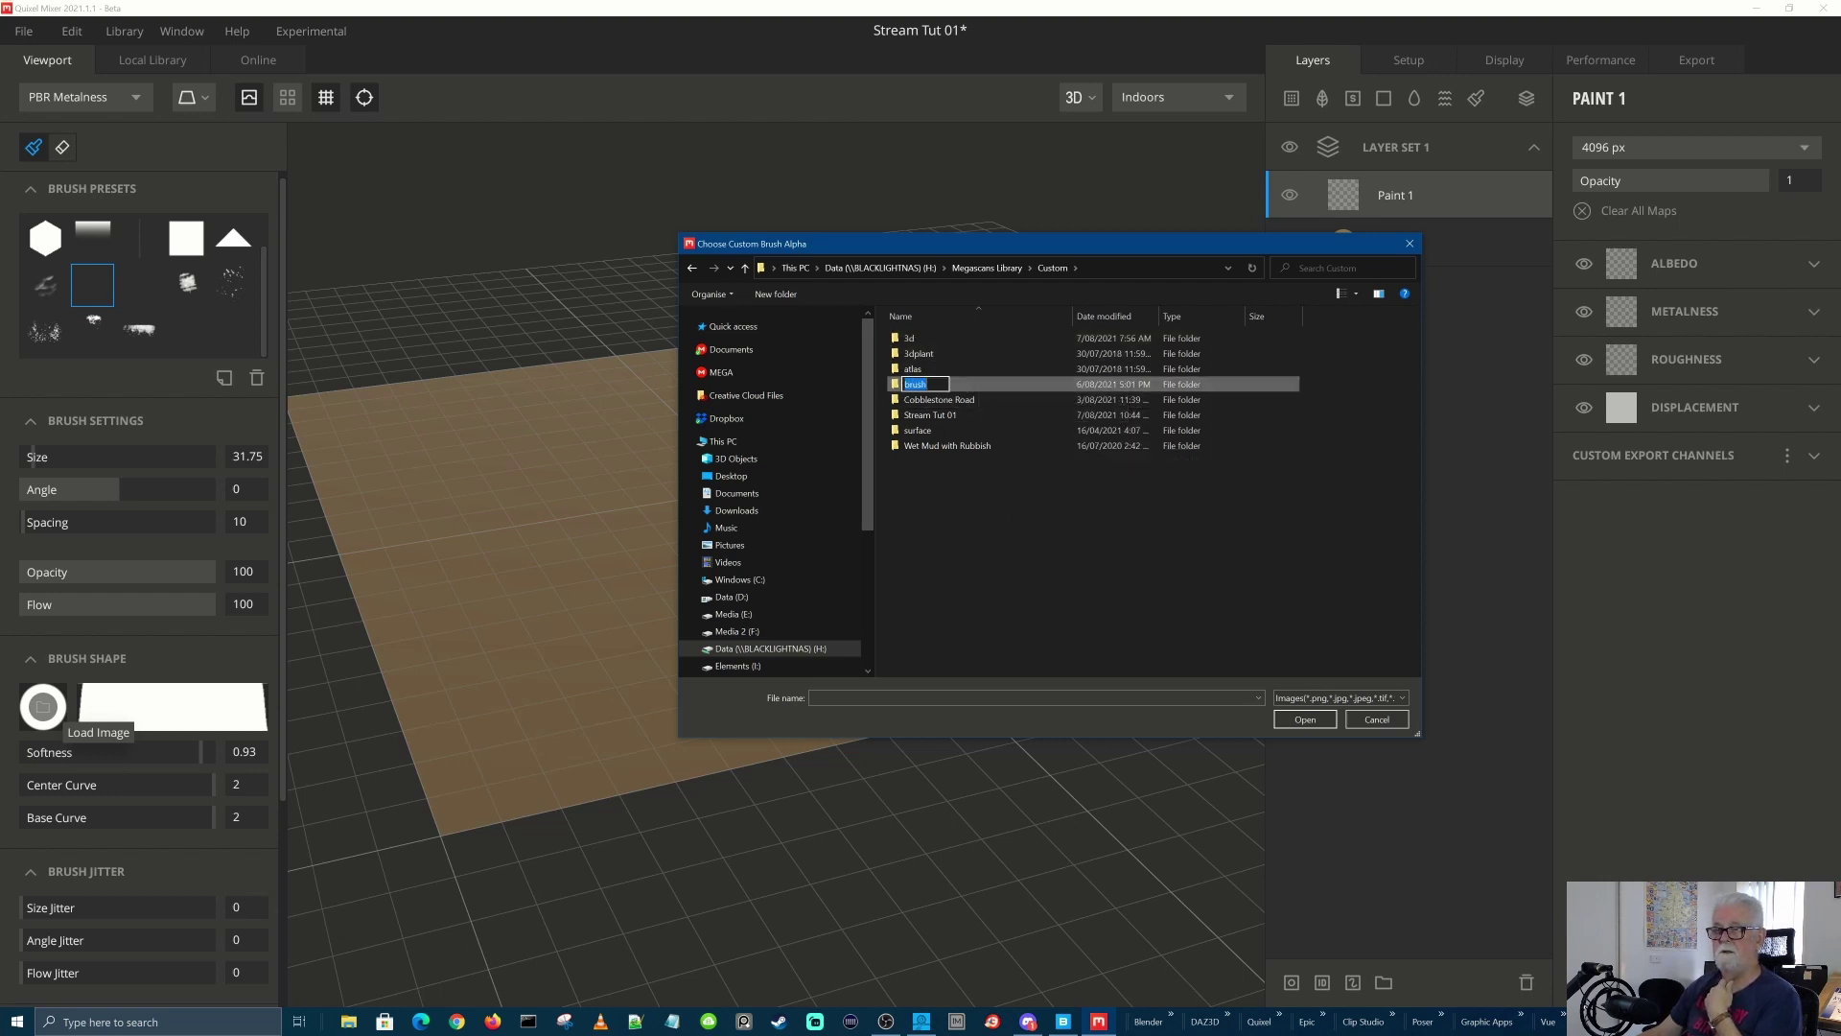
pyautogui.click(1077, 507)
pyautogui.doubleClick(910, 386)
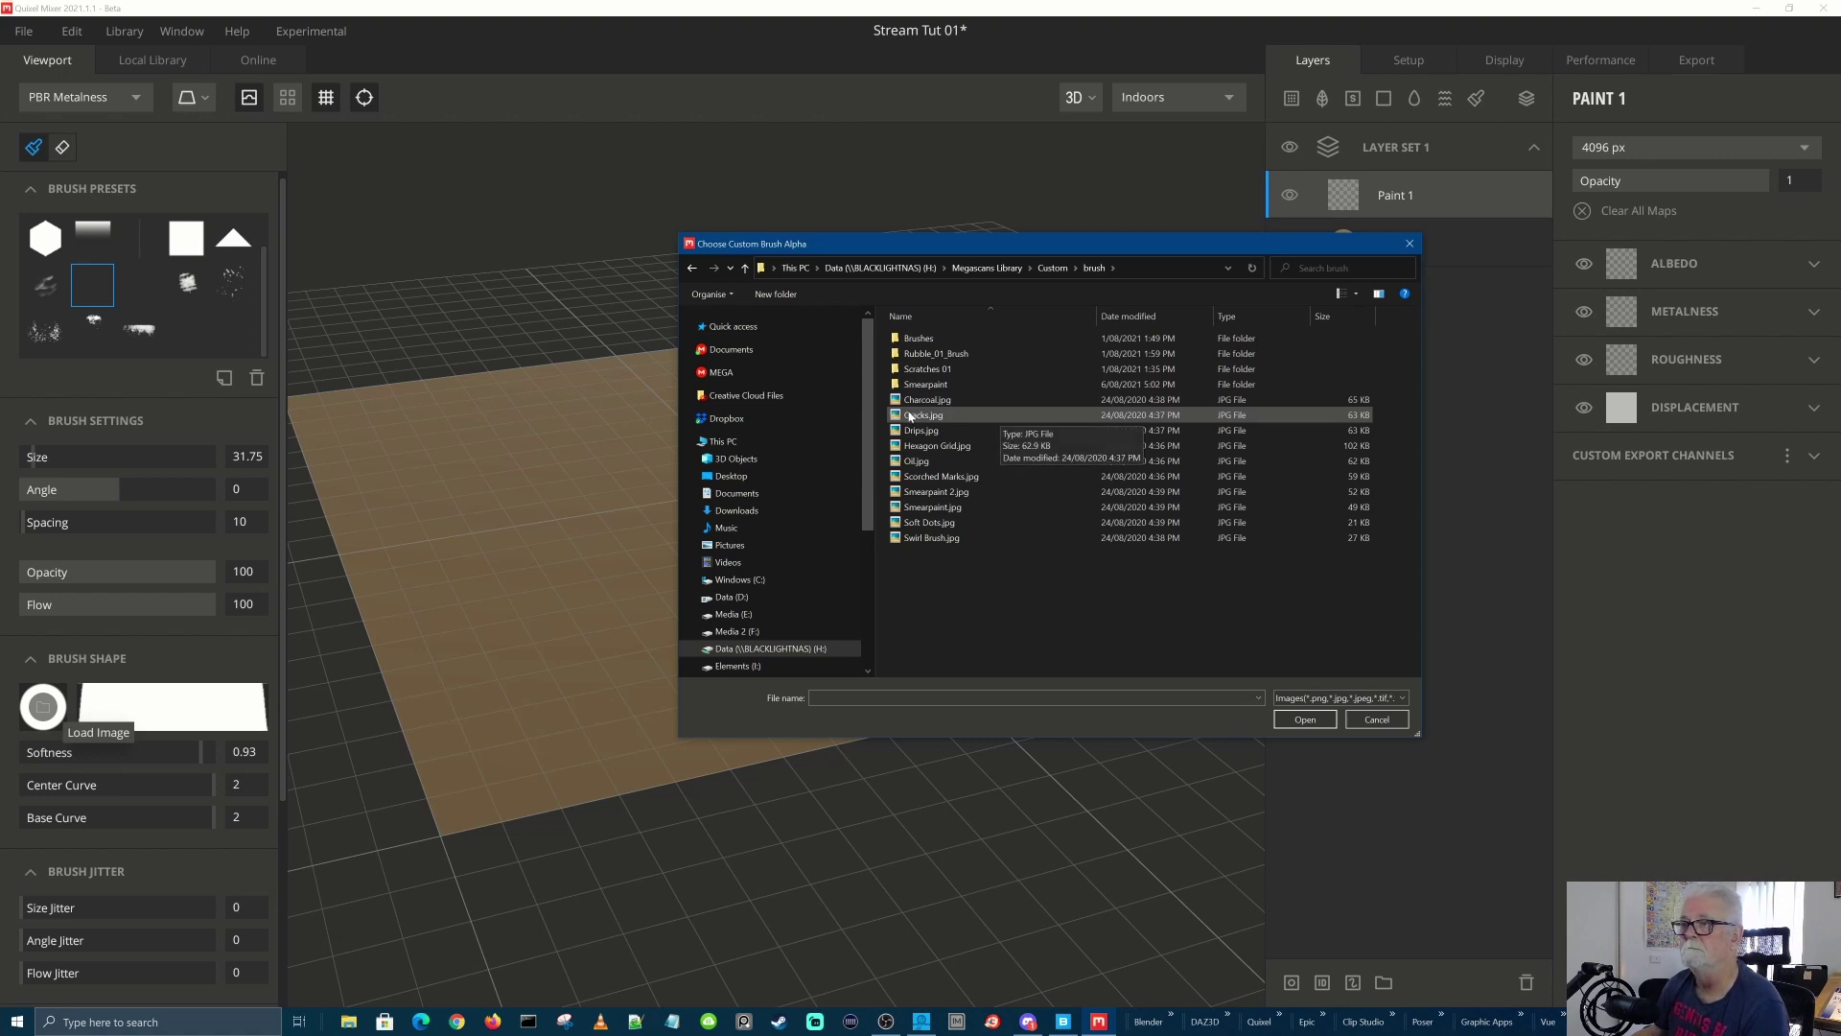
# Show the folder's files as large icons and load Cracks.jpg as the brush alpha
pyautogui.click(1355, 295)
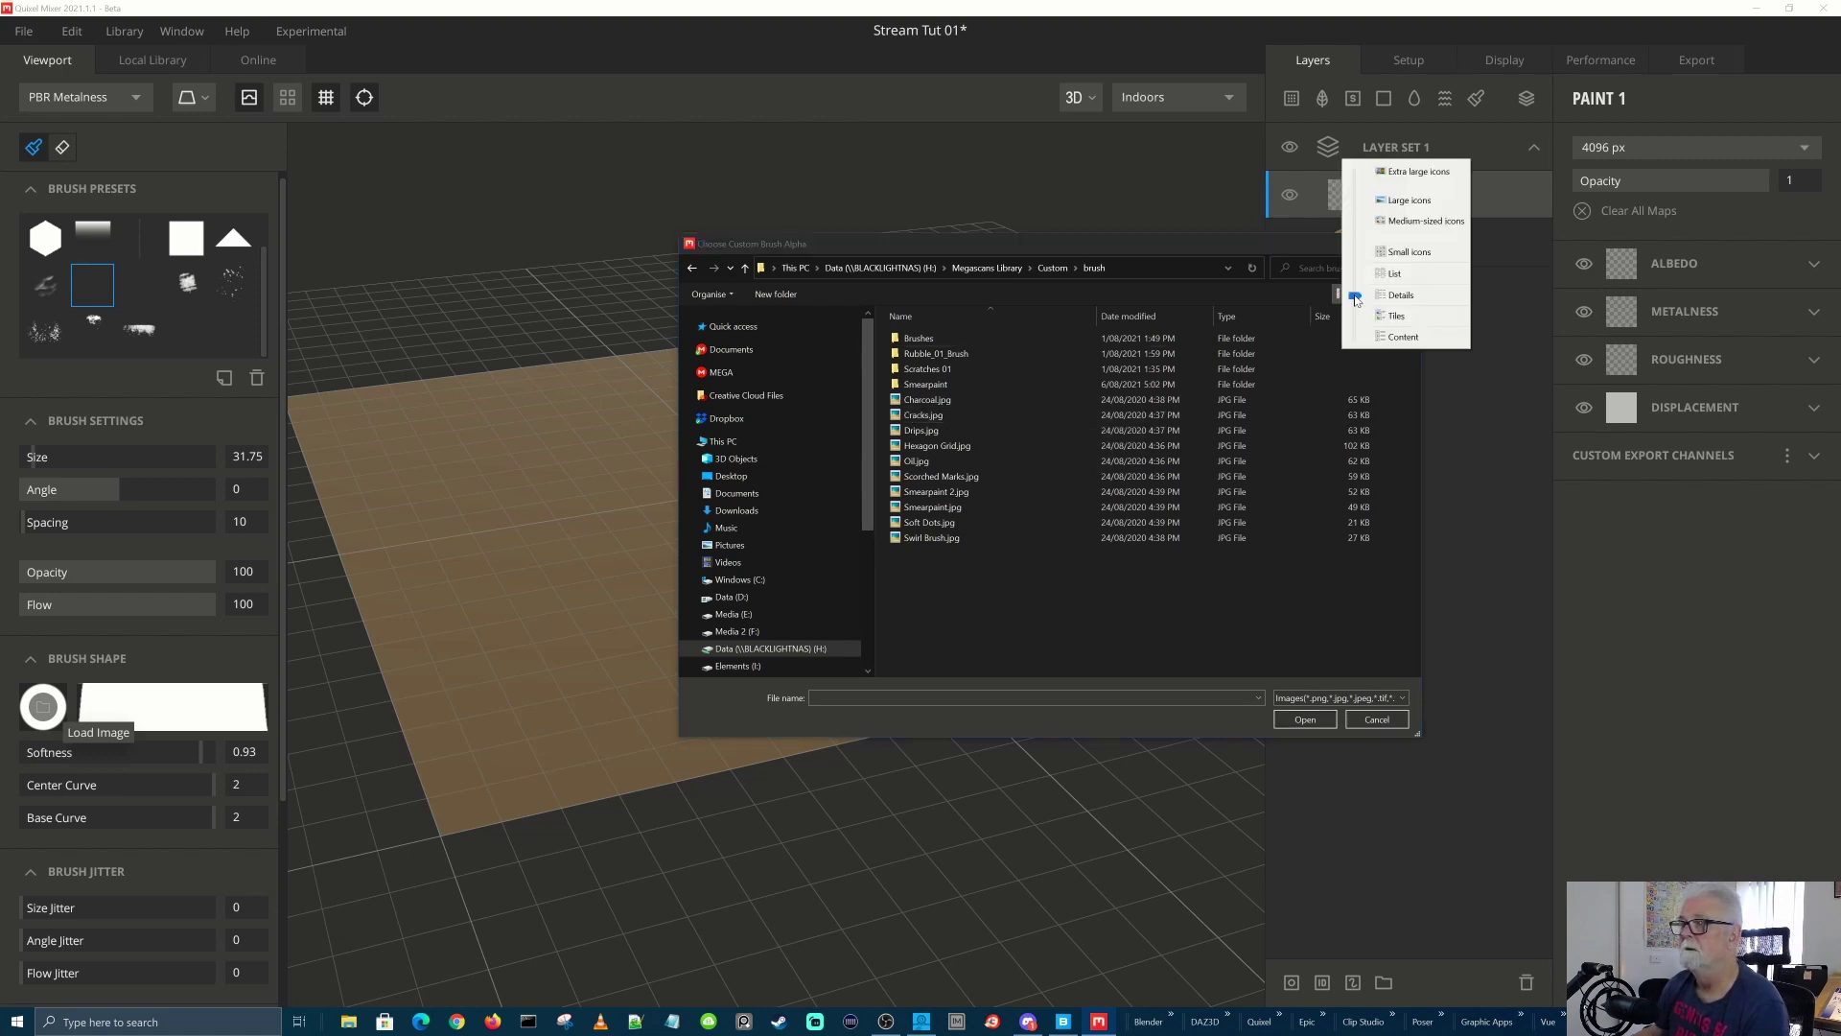
pyautogui.click(1397, 203)
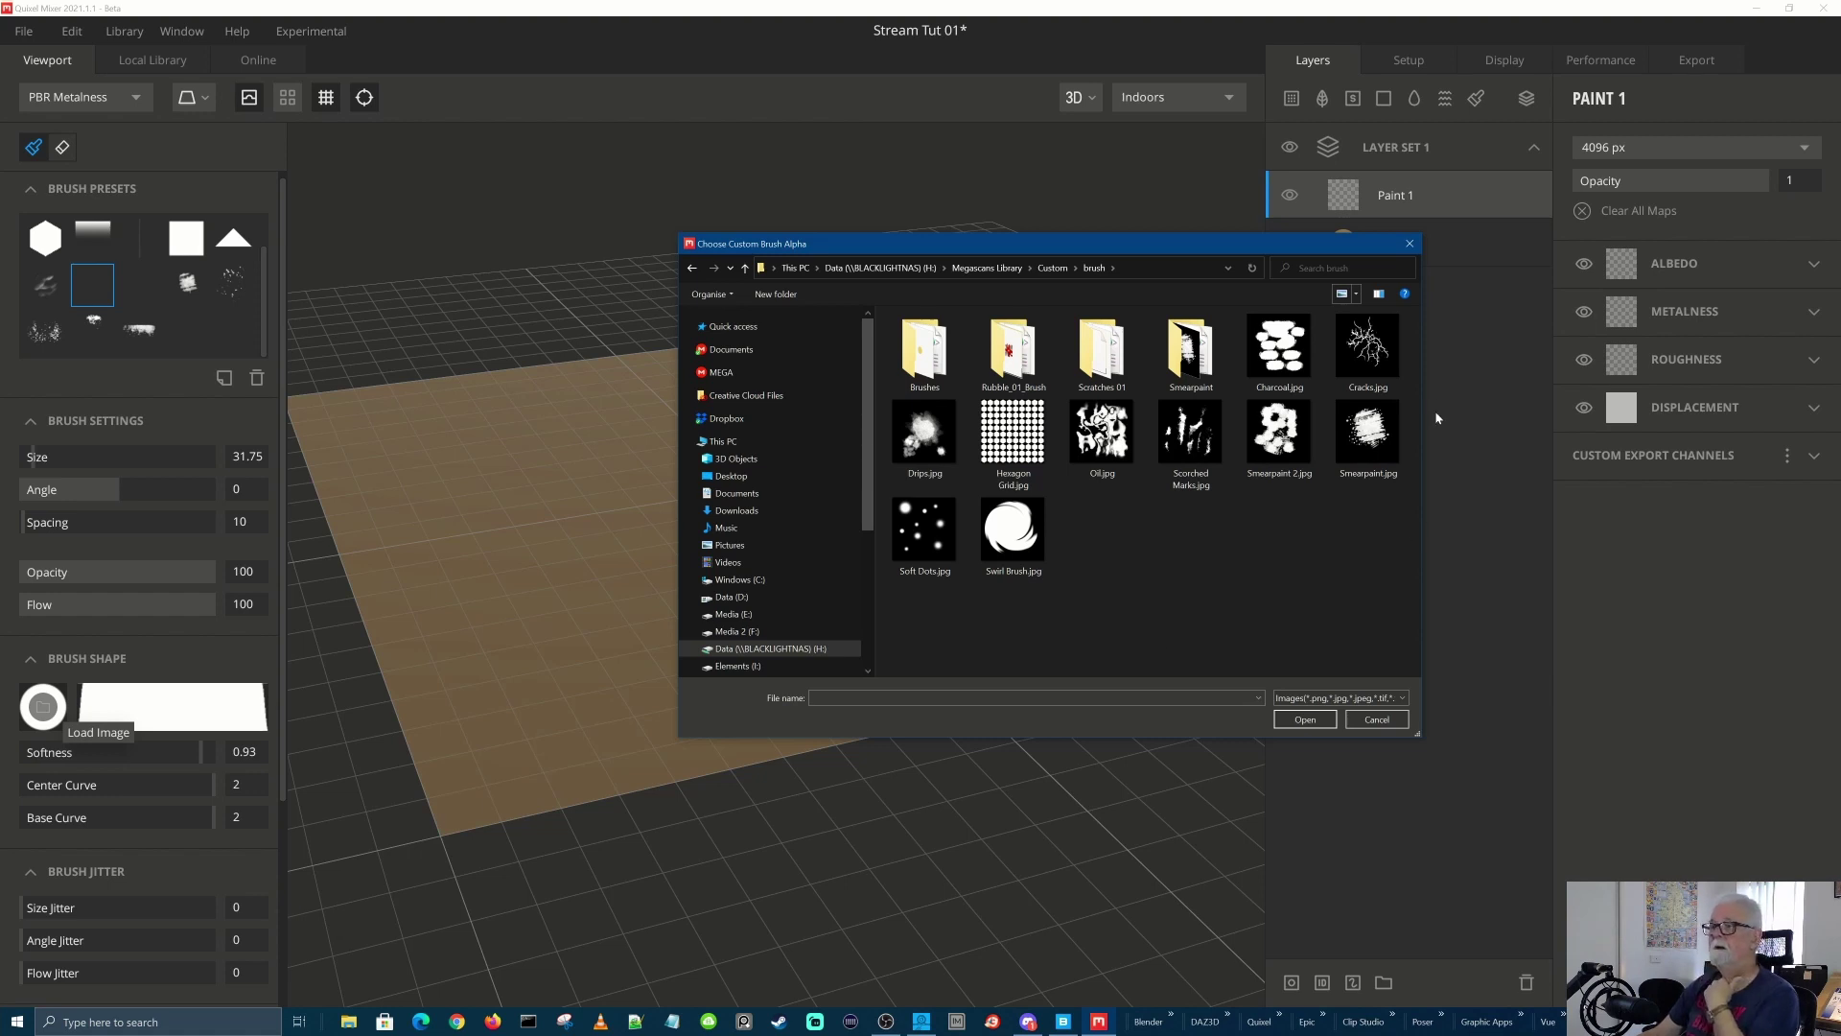
pyautogui.click(1368, 350)
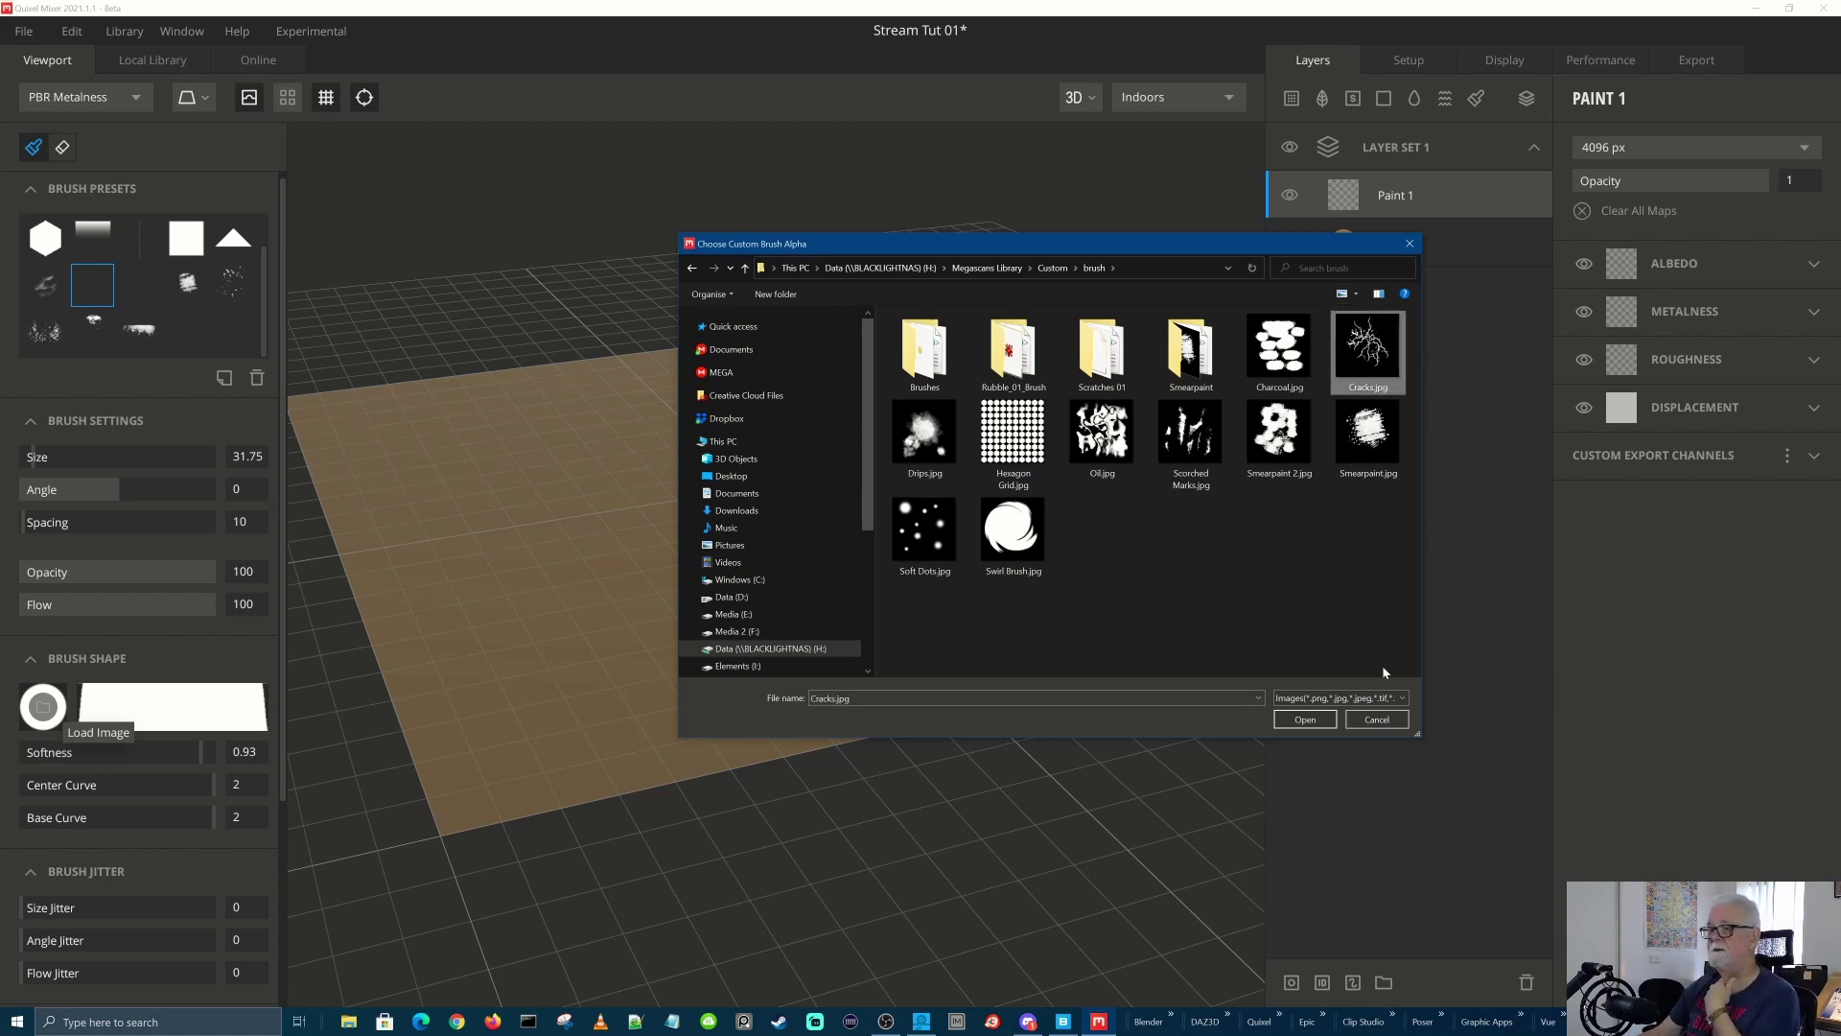
pyautogui.click(1312, 720)
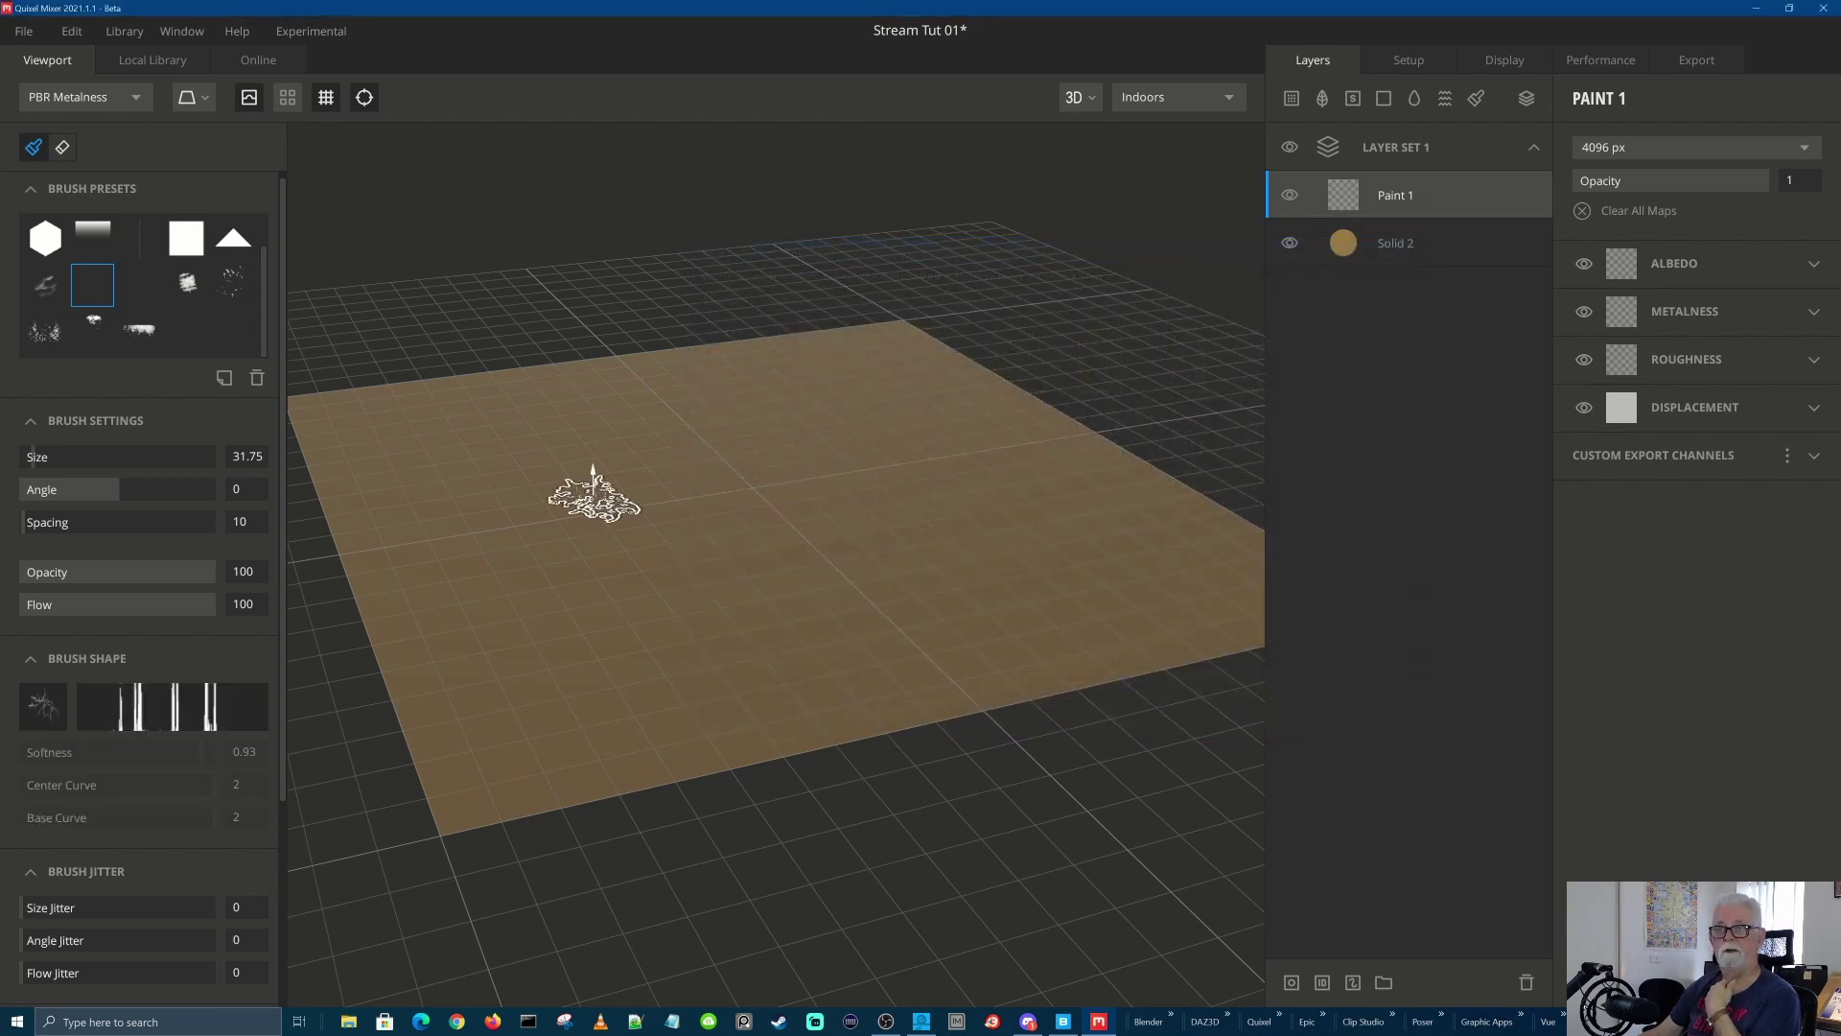
# Set the brush's albedo colour to the bright red FF0101 with hue 360
pyautogui.scroll(2, 526, 542)
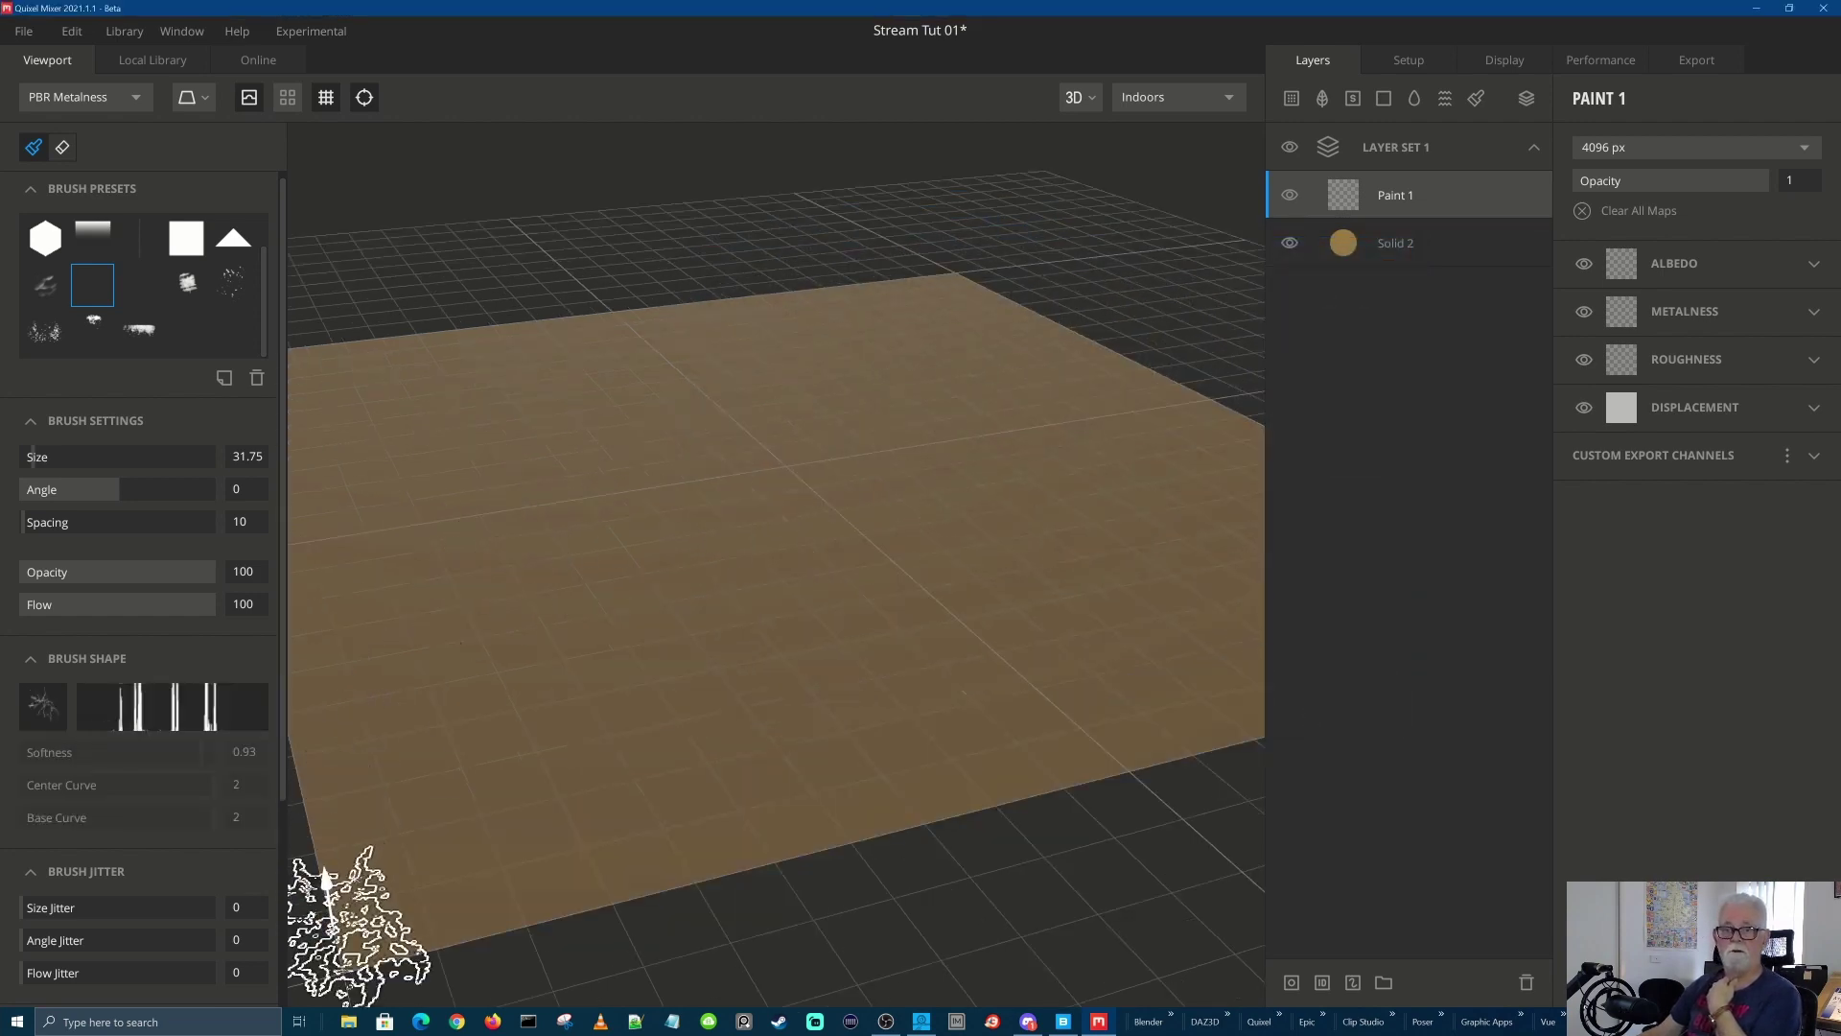
pyautogui.scroll(-5, 281, 340)
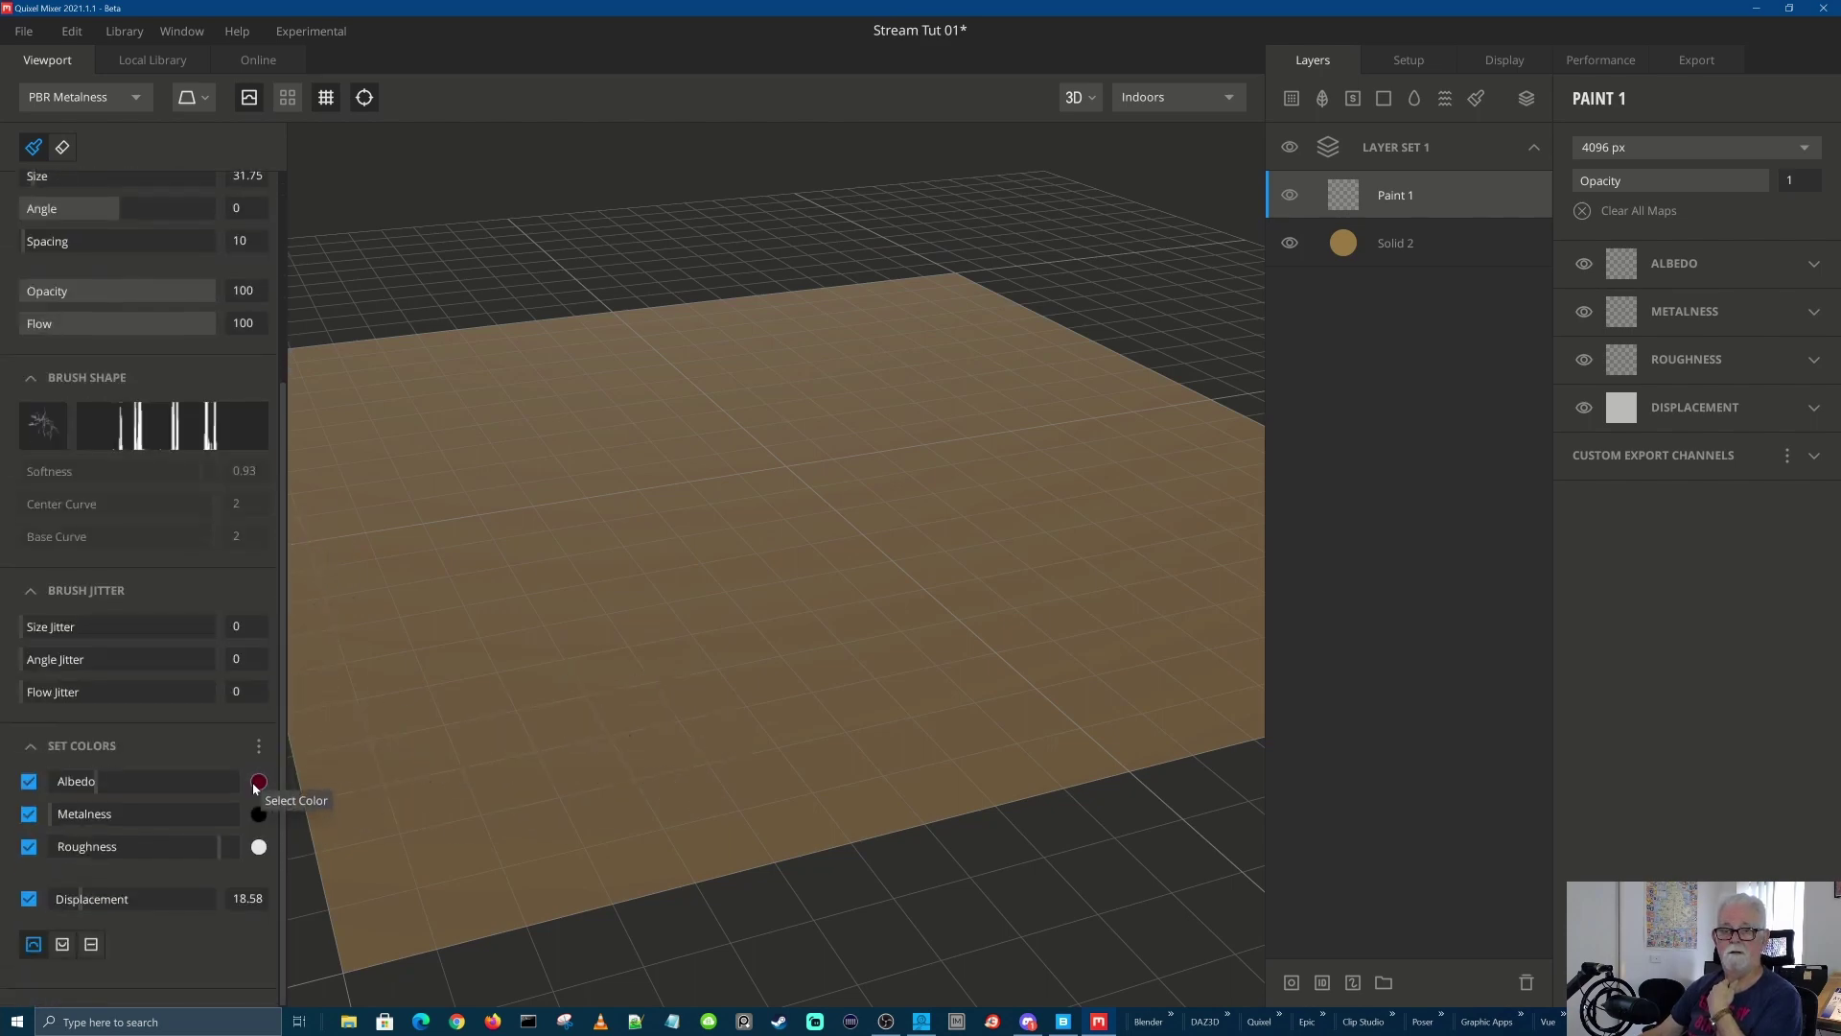
pyautogui.click(259, 782)
pyautogui.click(927, 412)
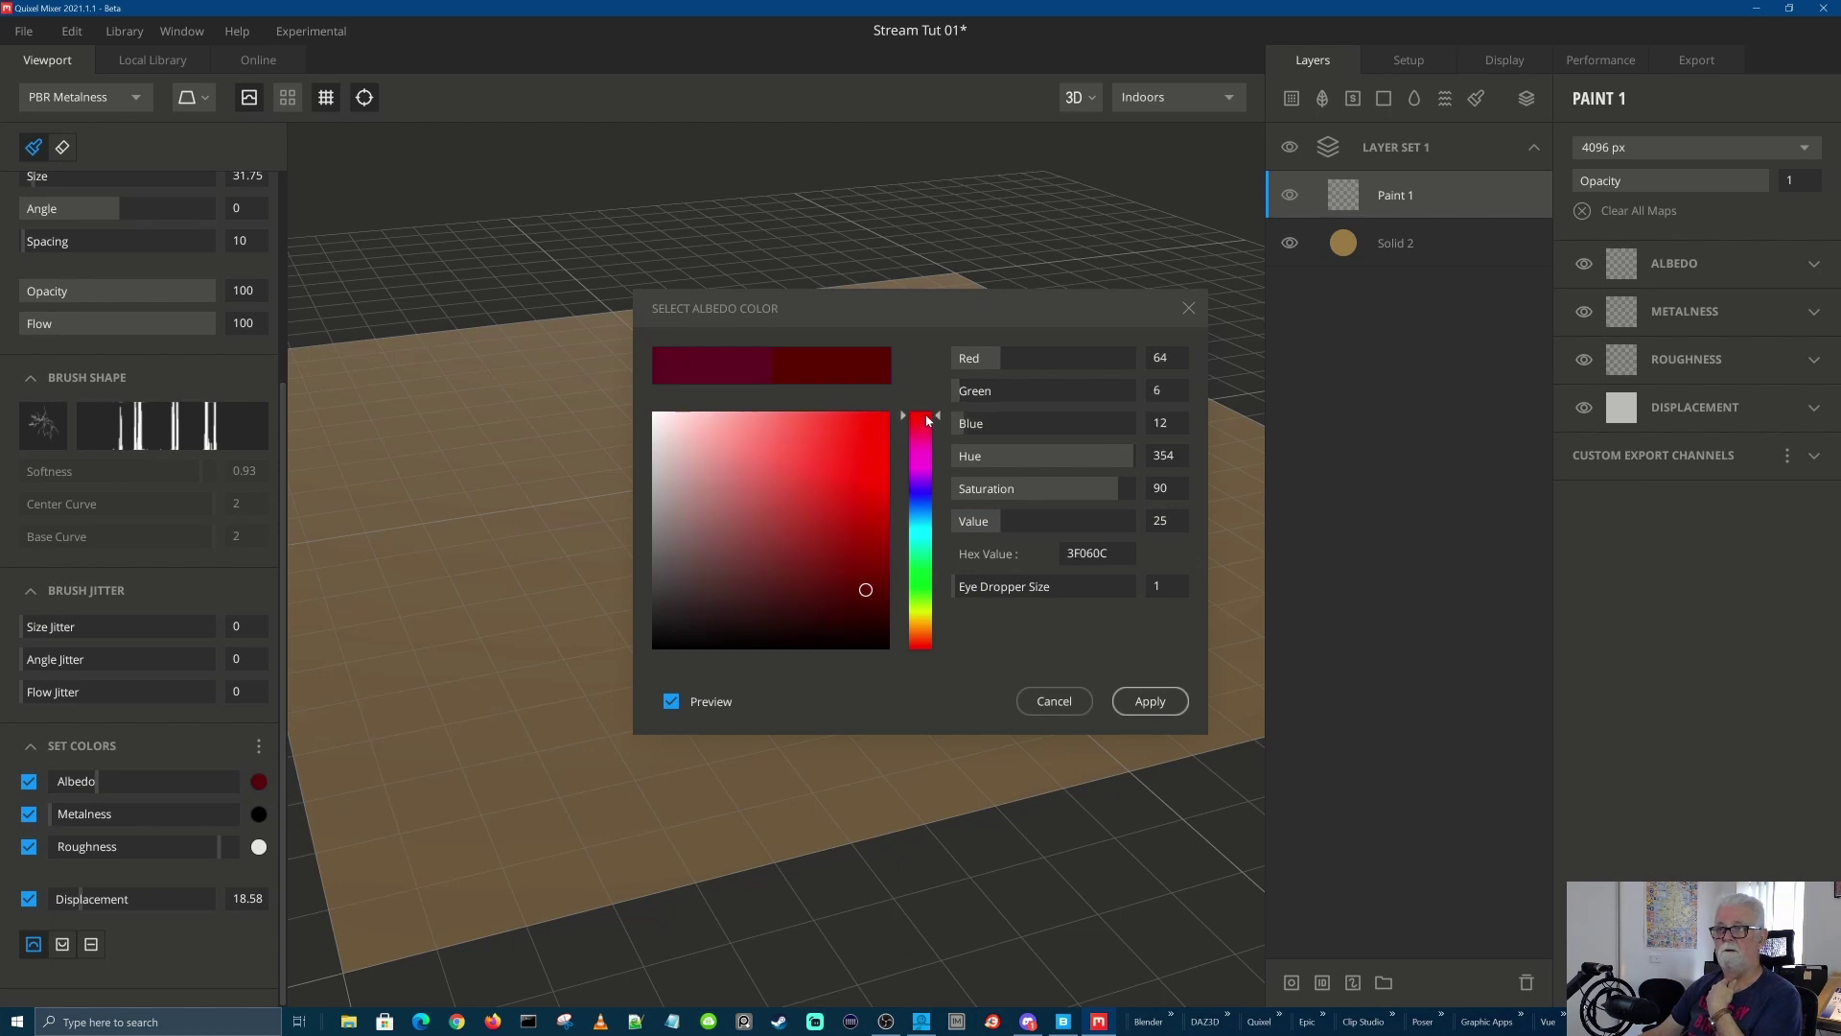
pyautogui.click(1152, 706)
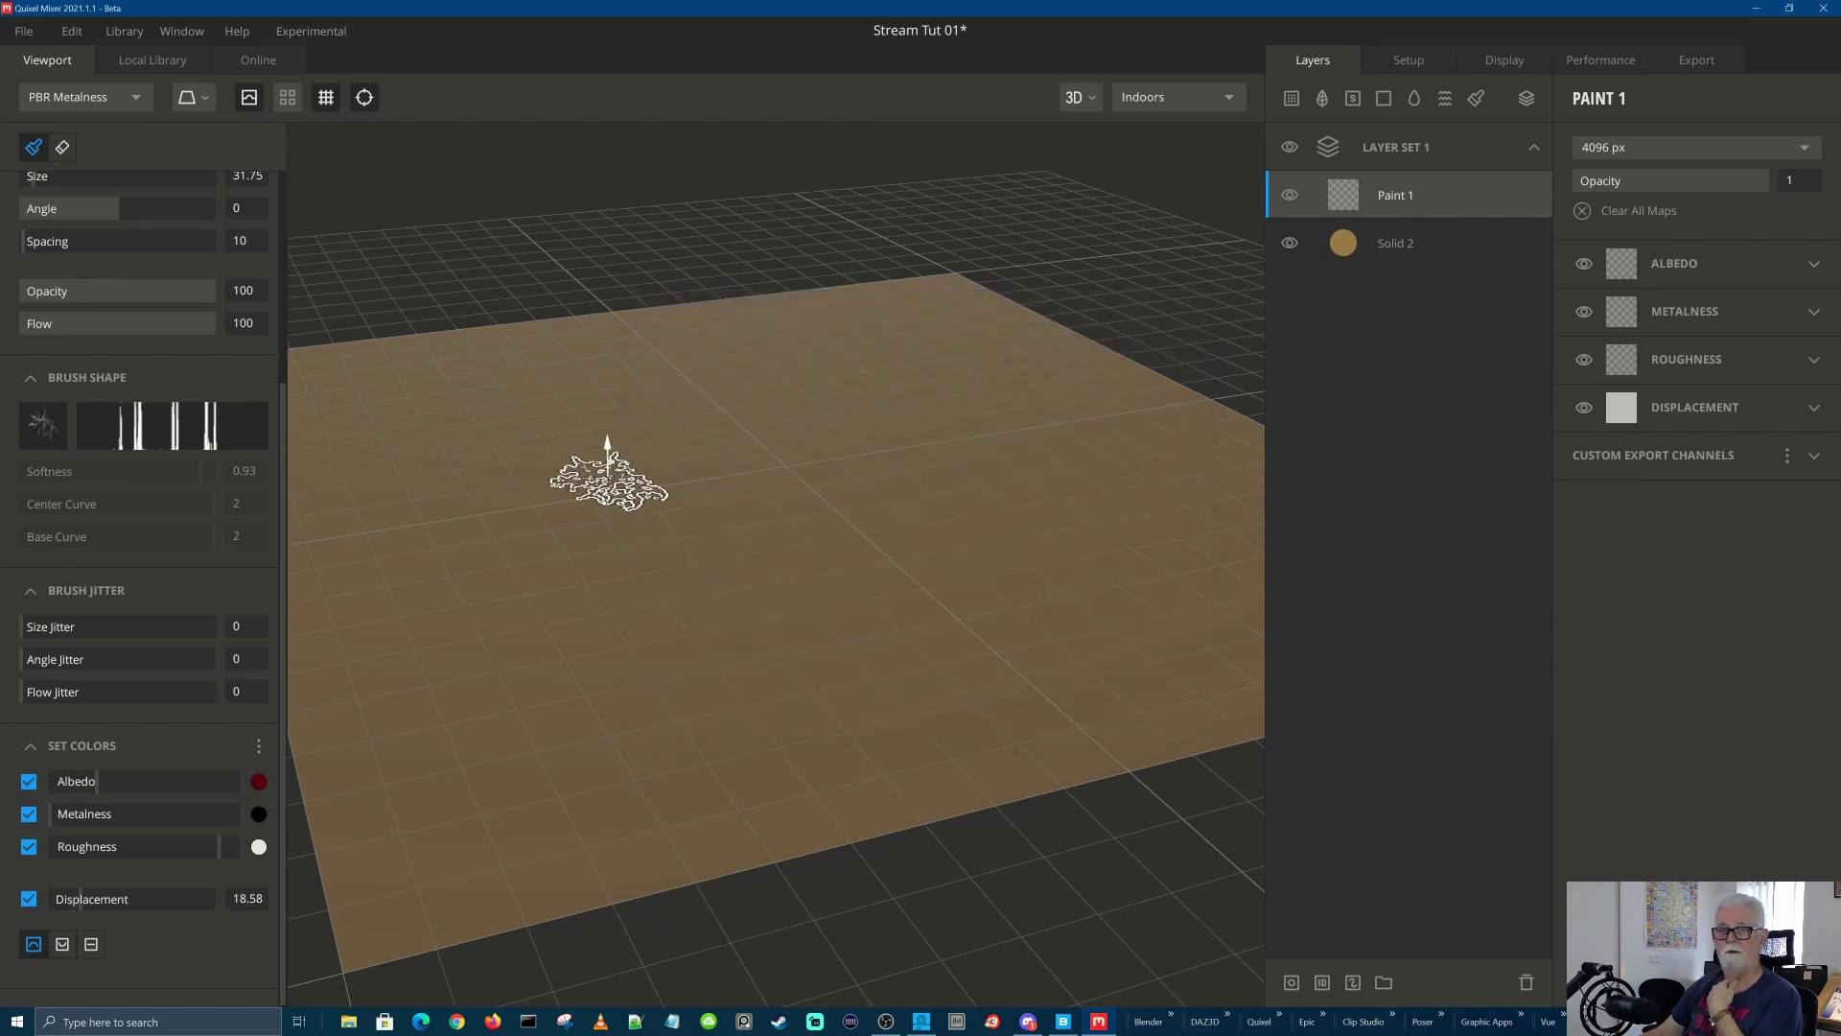
pyautogui.click(258, 782)
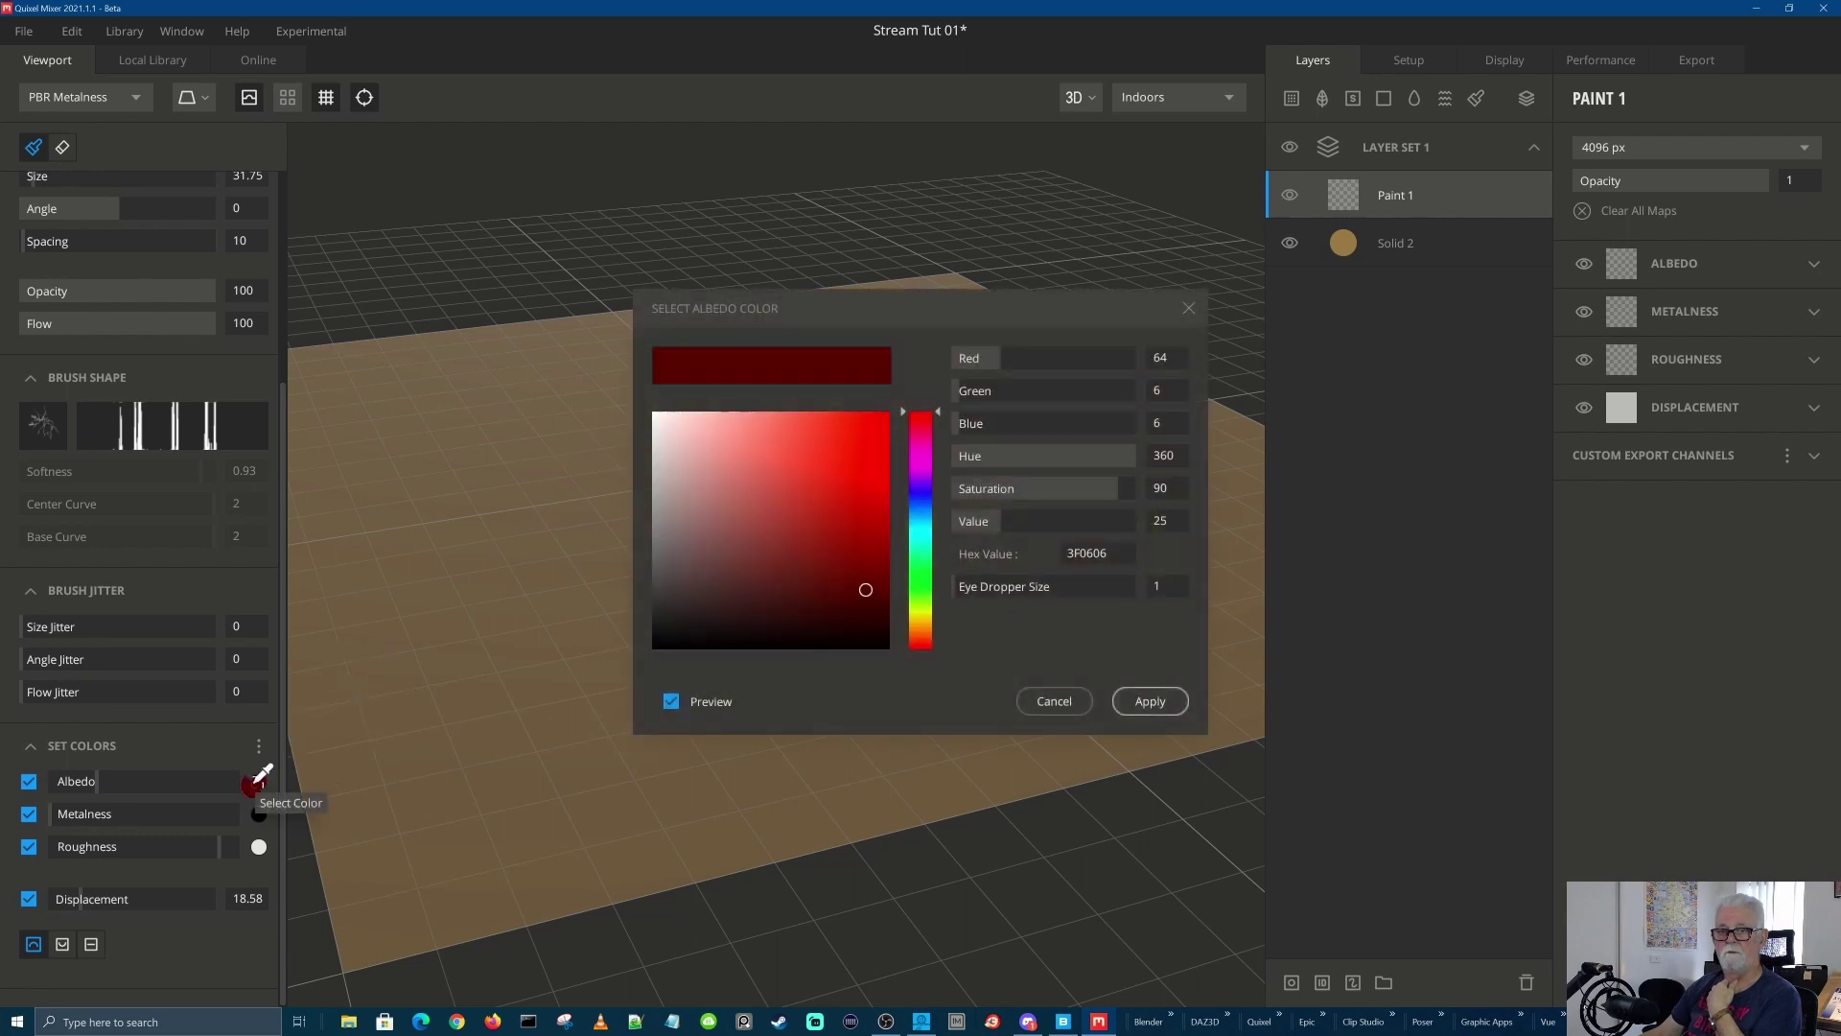
pyautogui.moveTo(865, 589); pyautogui.dragTo(887, 412)
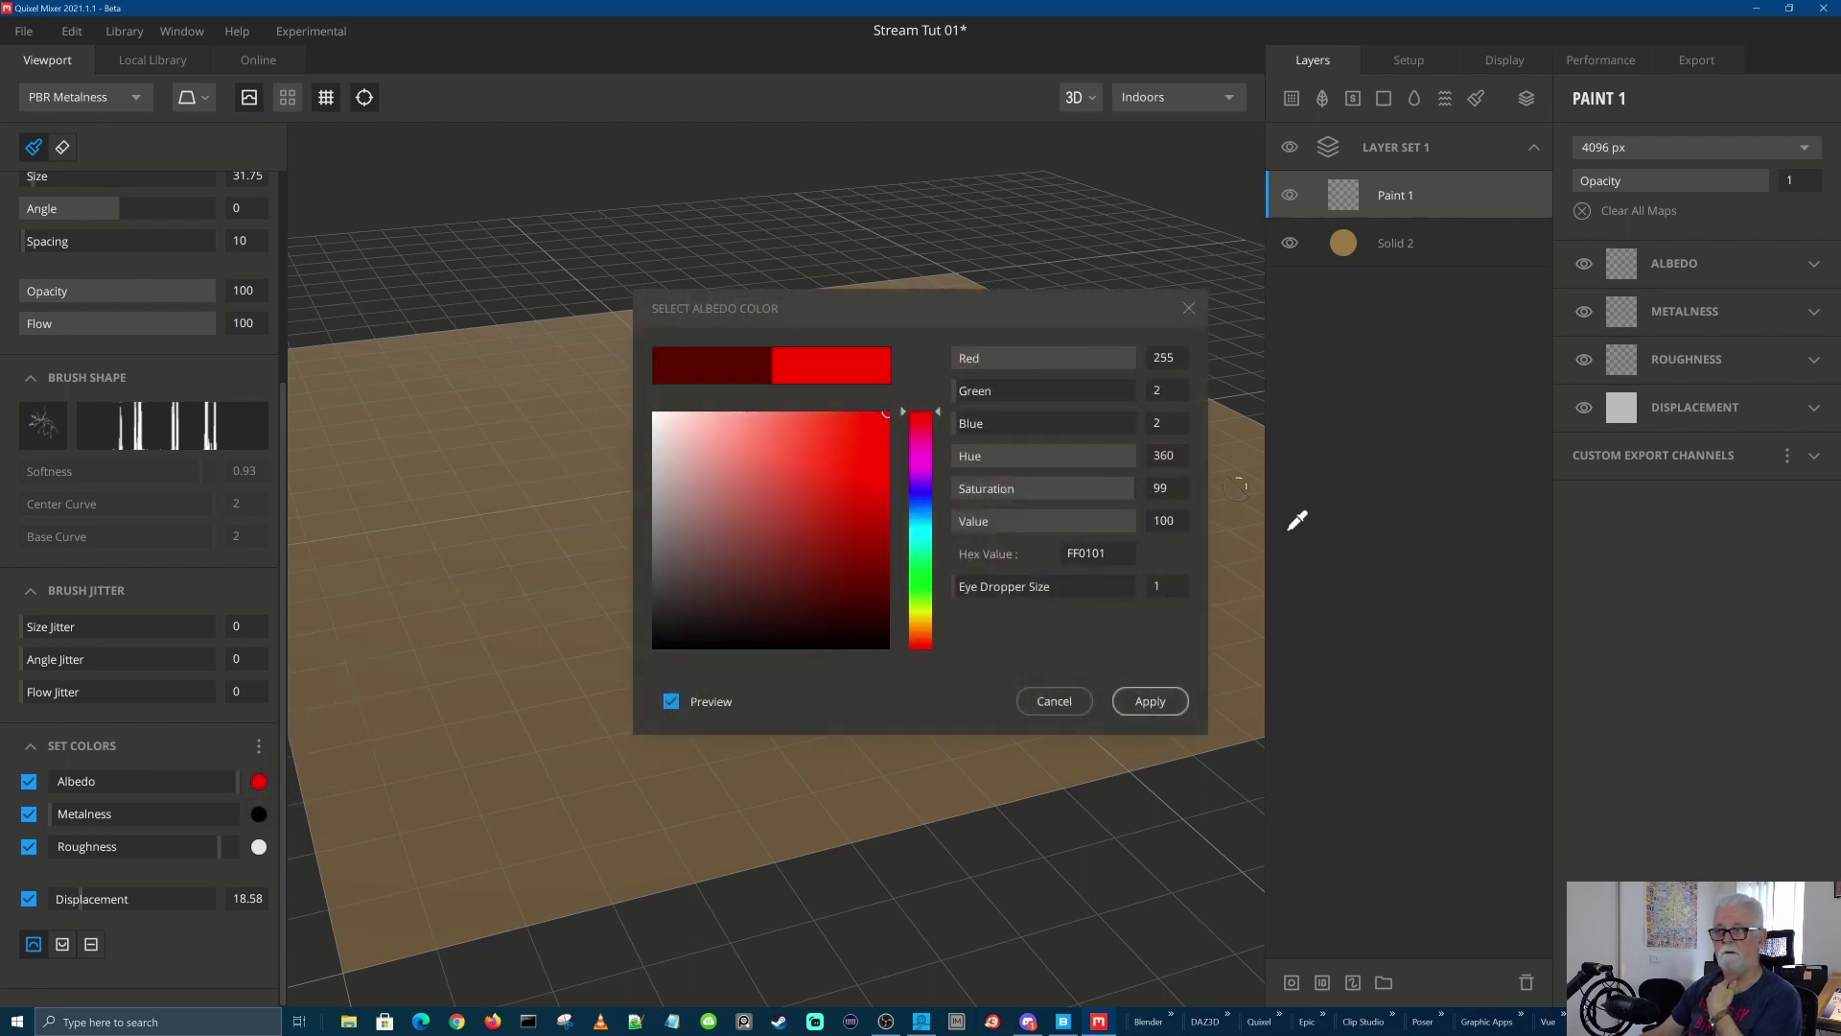
pyautogui.click(1163, 699)
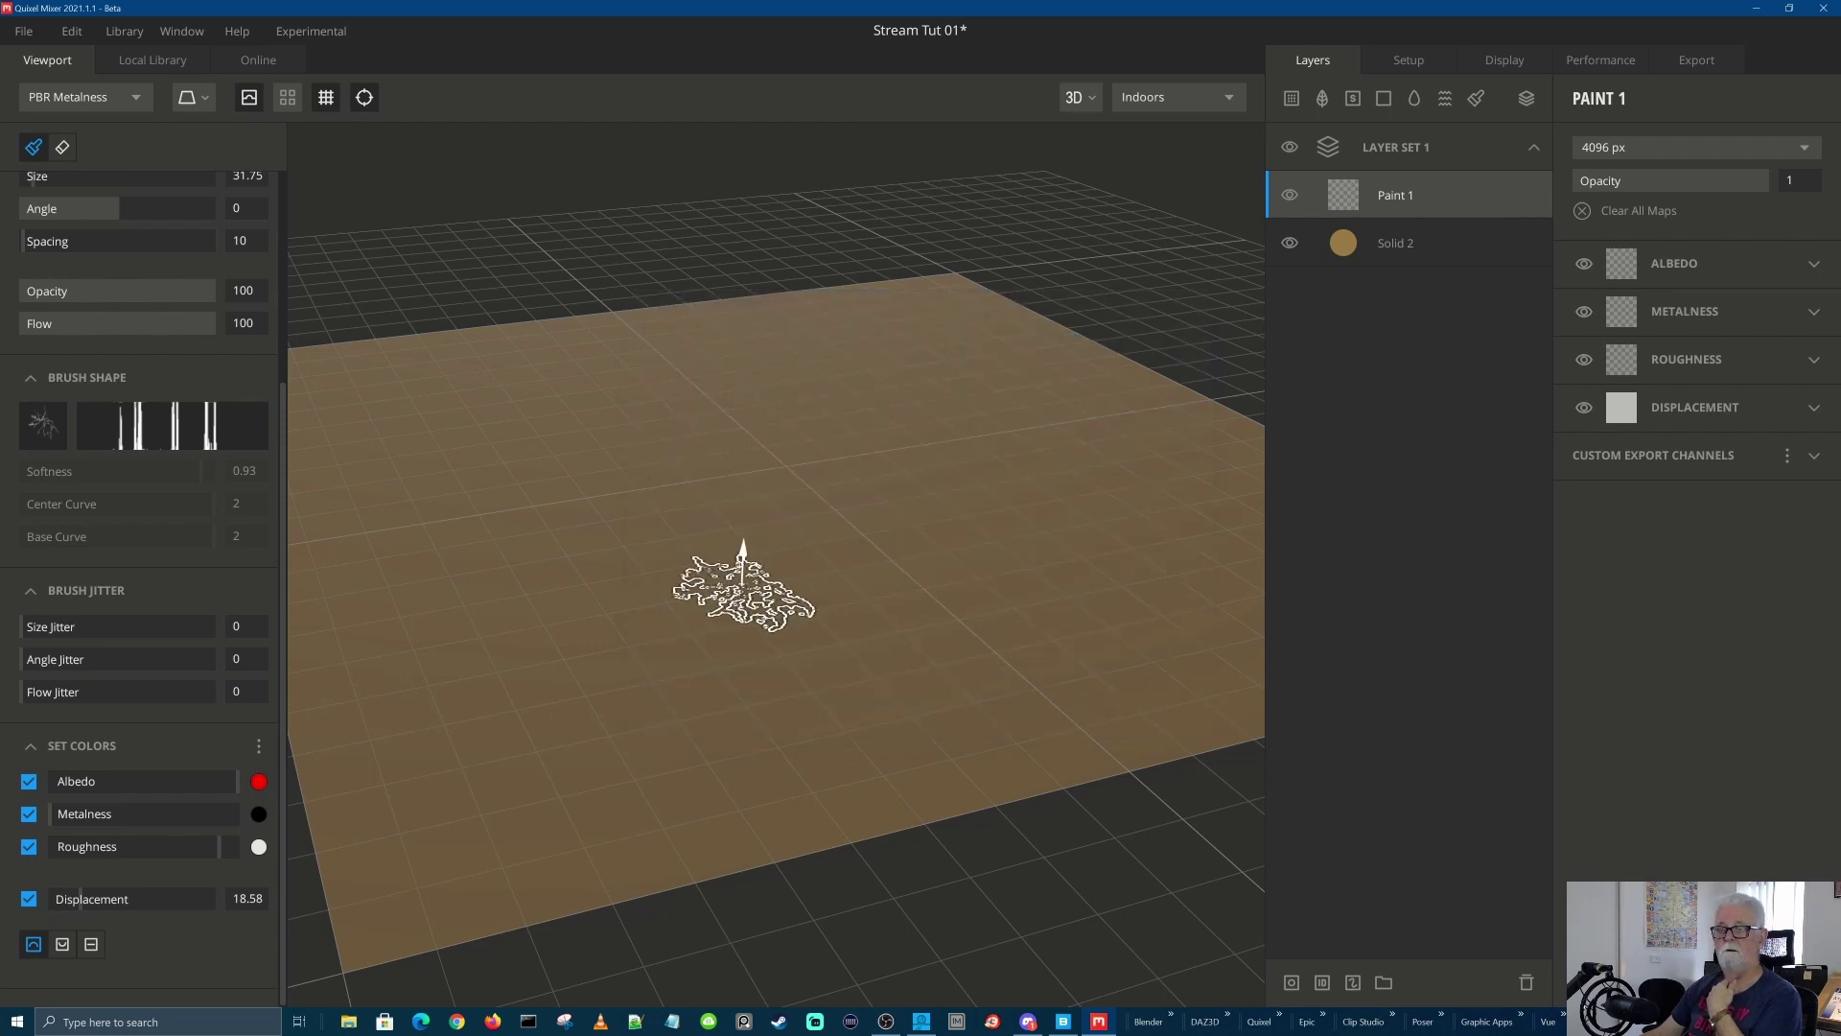
# Stamp one red crack mark near the middle of the plane and erase it with the eraser
pyautogui.click(743, 587)
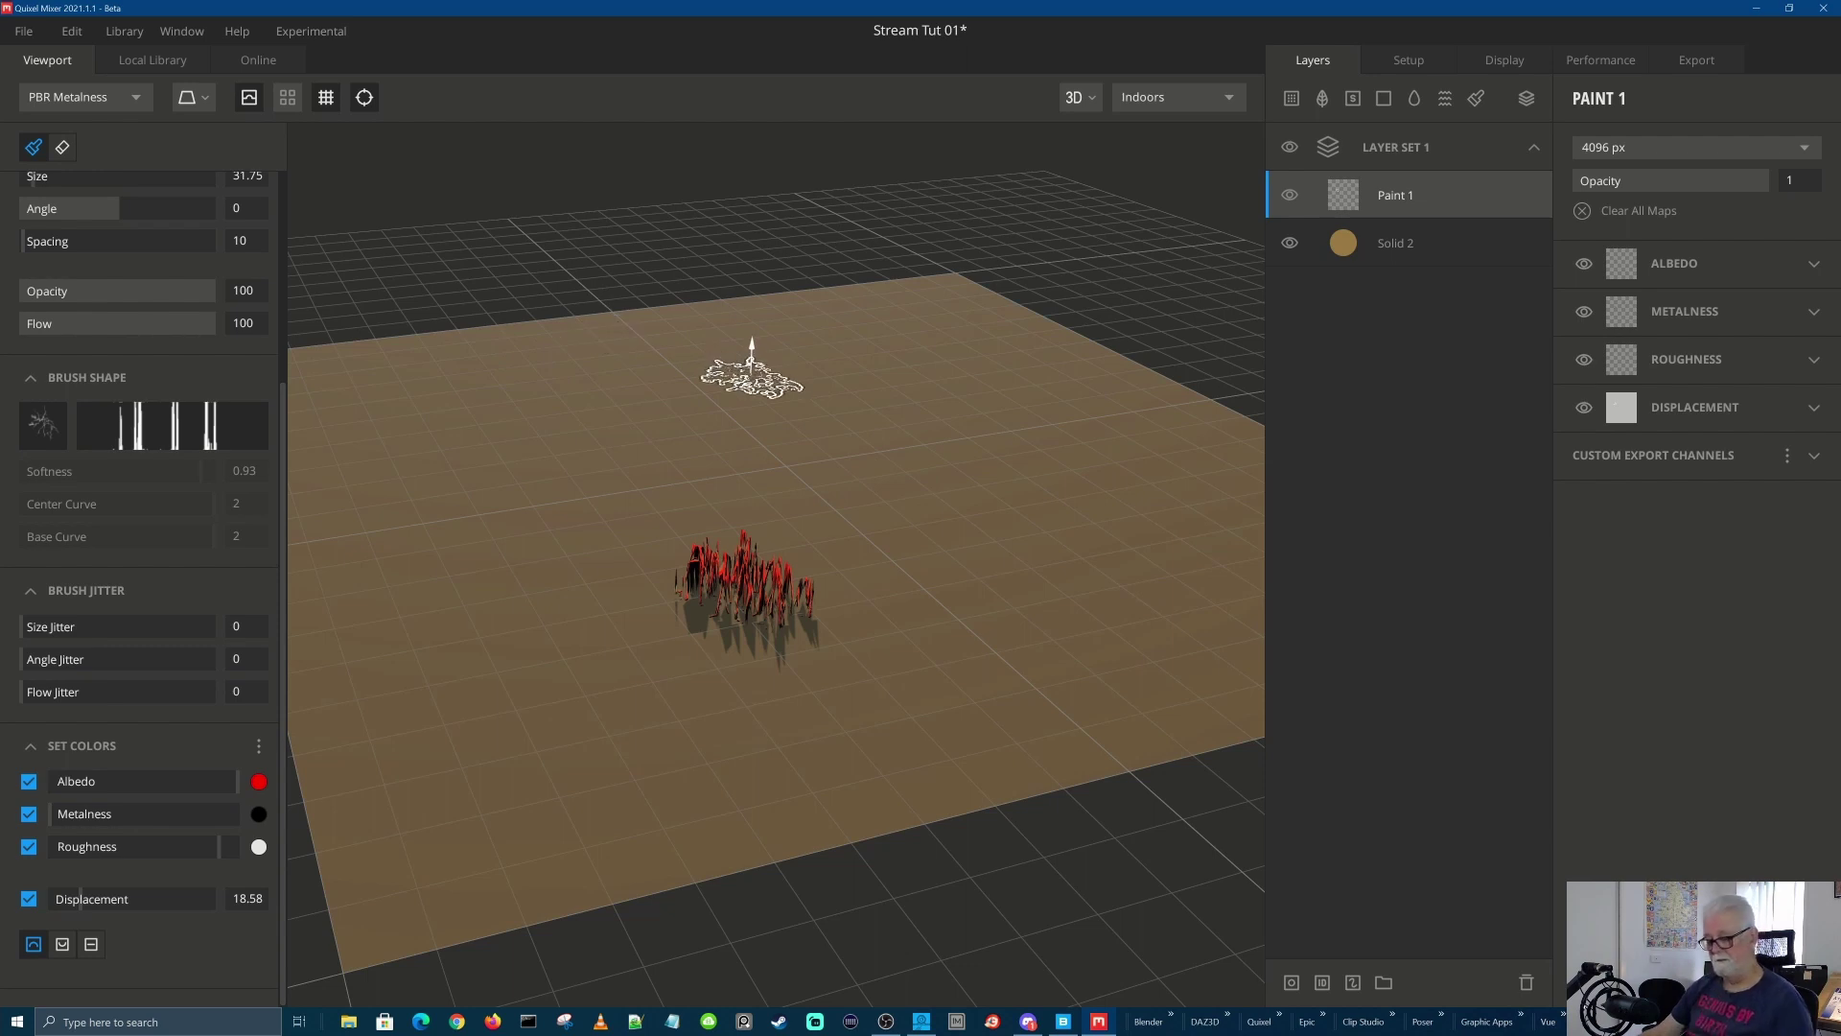
pyautogui.press('e')
pyautogui.moveTo(723, 581)
pyautogui.mouseDown()
pyautogui.moveTo(678, 662)
pyautogui.moveTo(712, 571)
pyautogui.mouseUp()
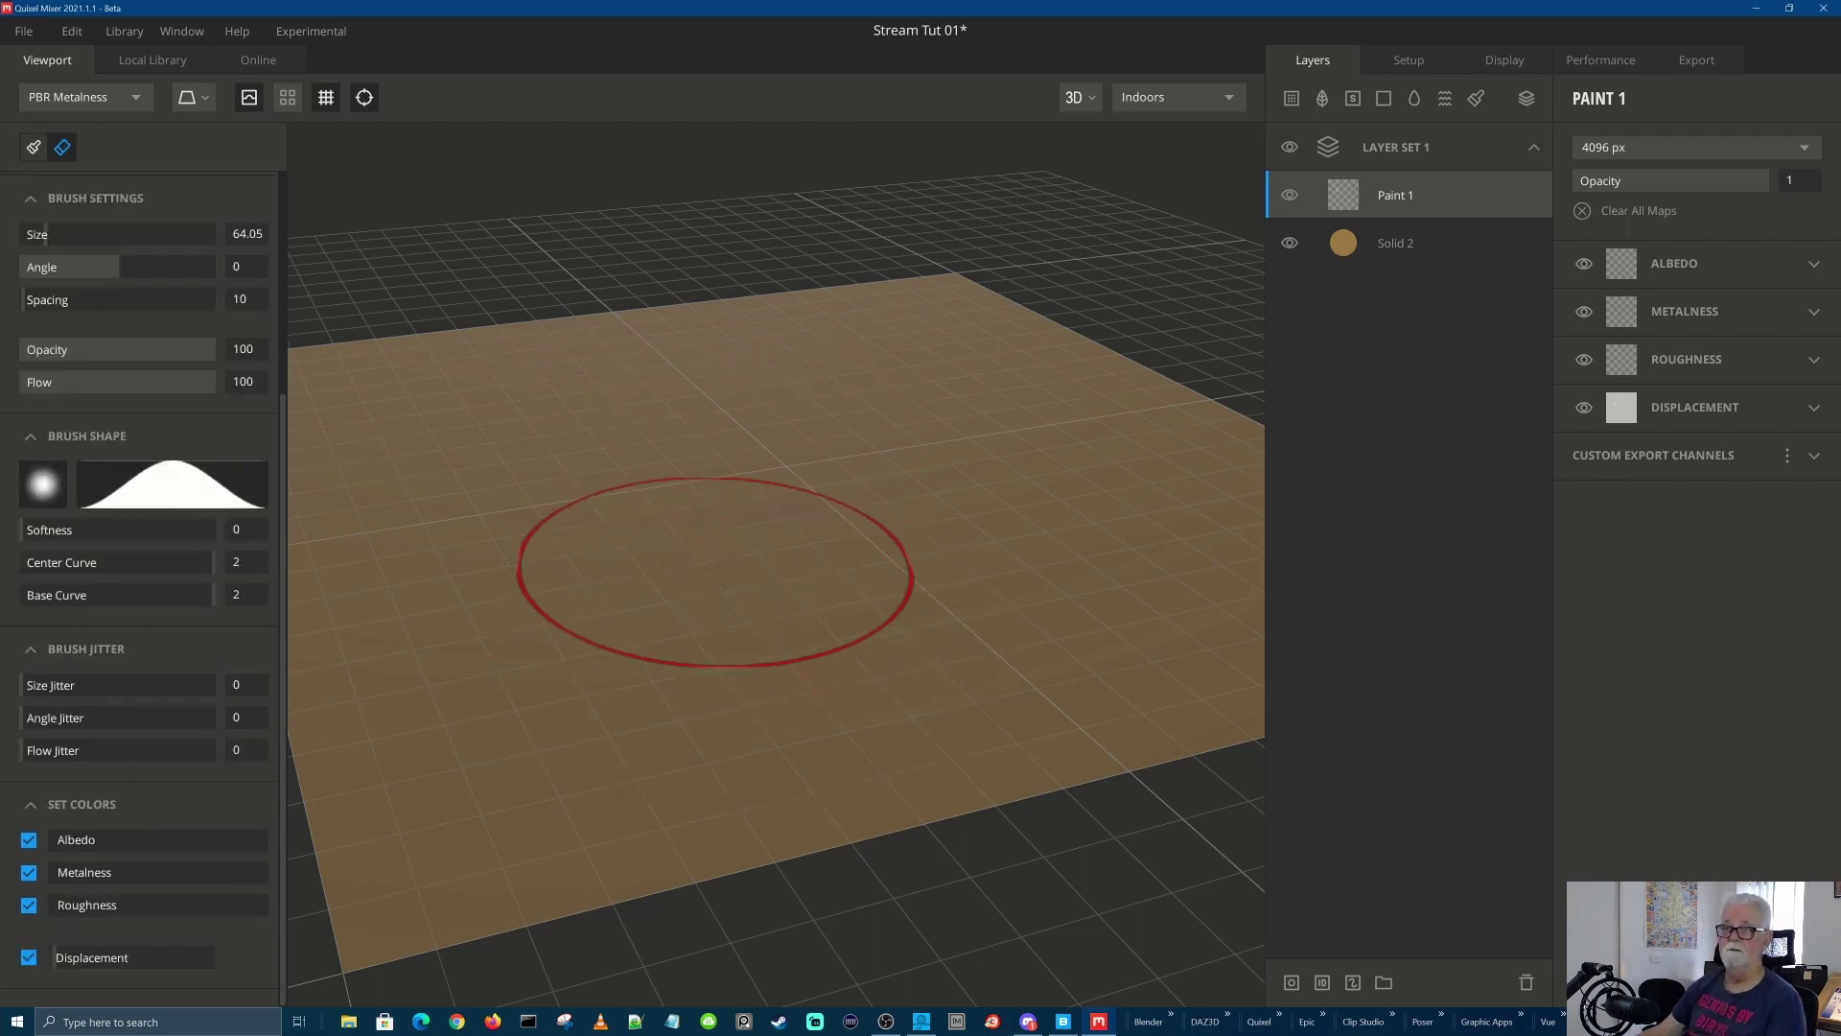
# Return to the crack paint brush, set displacement to 1.623 and size to 43.75, and stamp two red cracks near the middle of the plane
pyautogui.press('b')
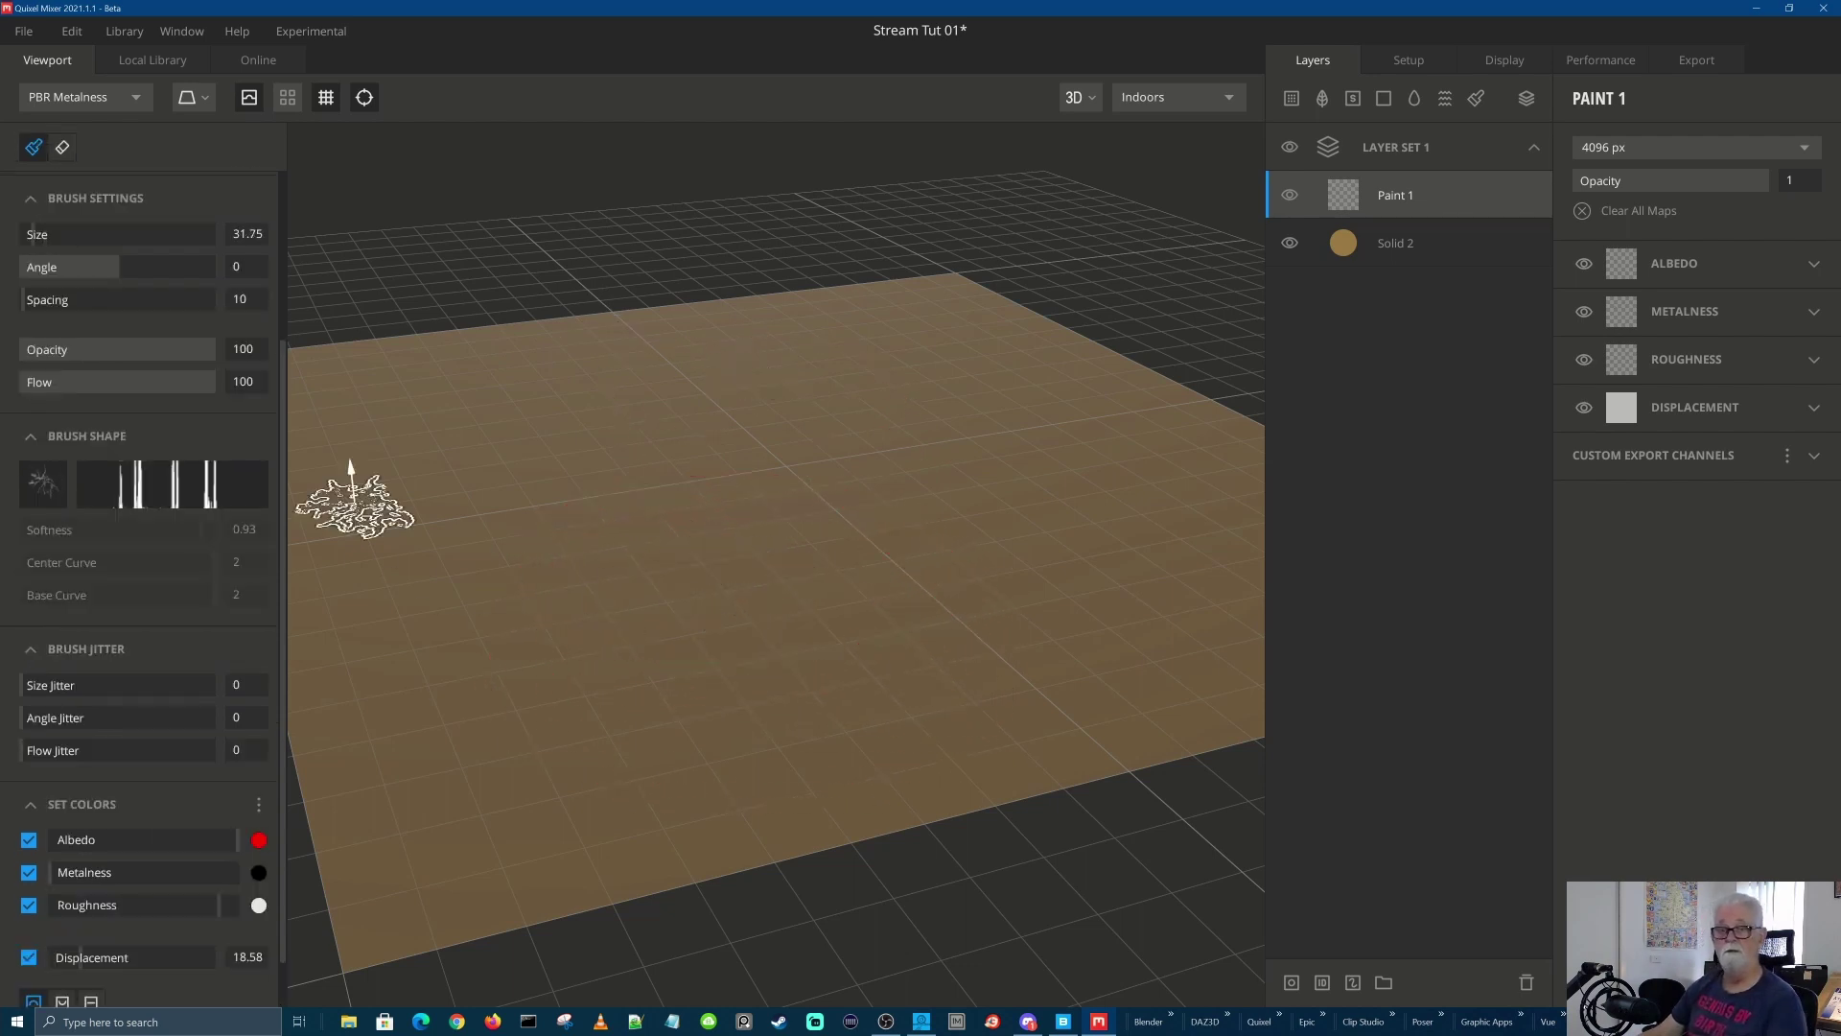
pyautogui.scroll(-1, 284, 381)
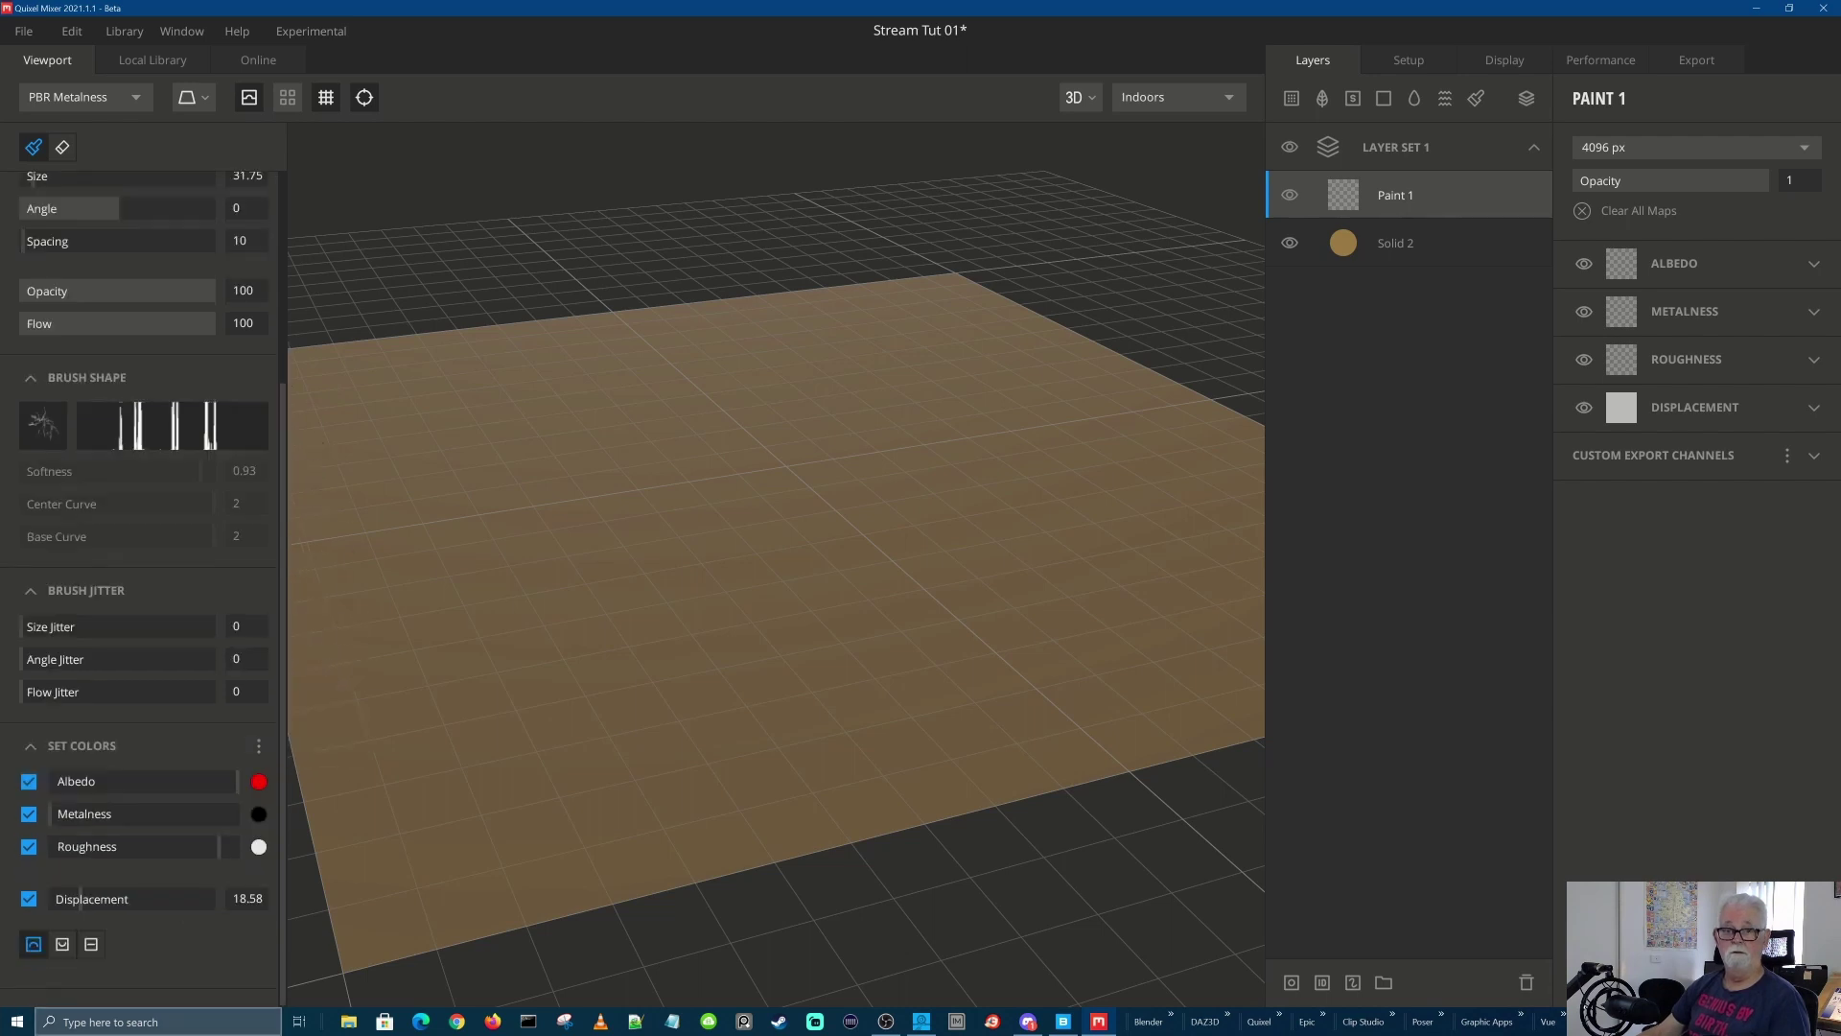
pyautogui.moveTo(81, 899); pyautogui.dragTo(50, 898)
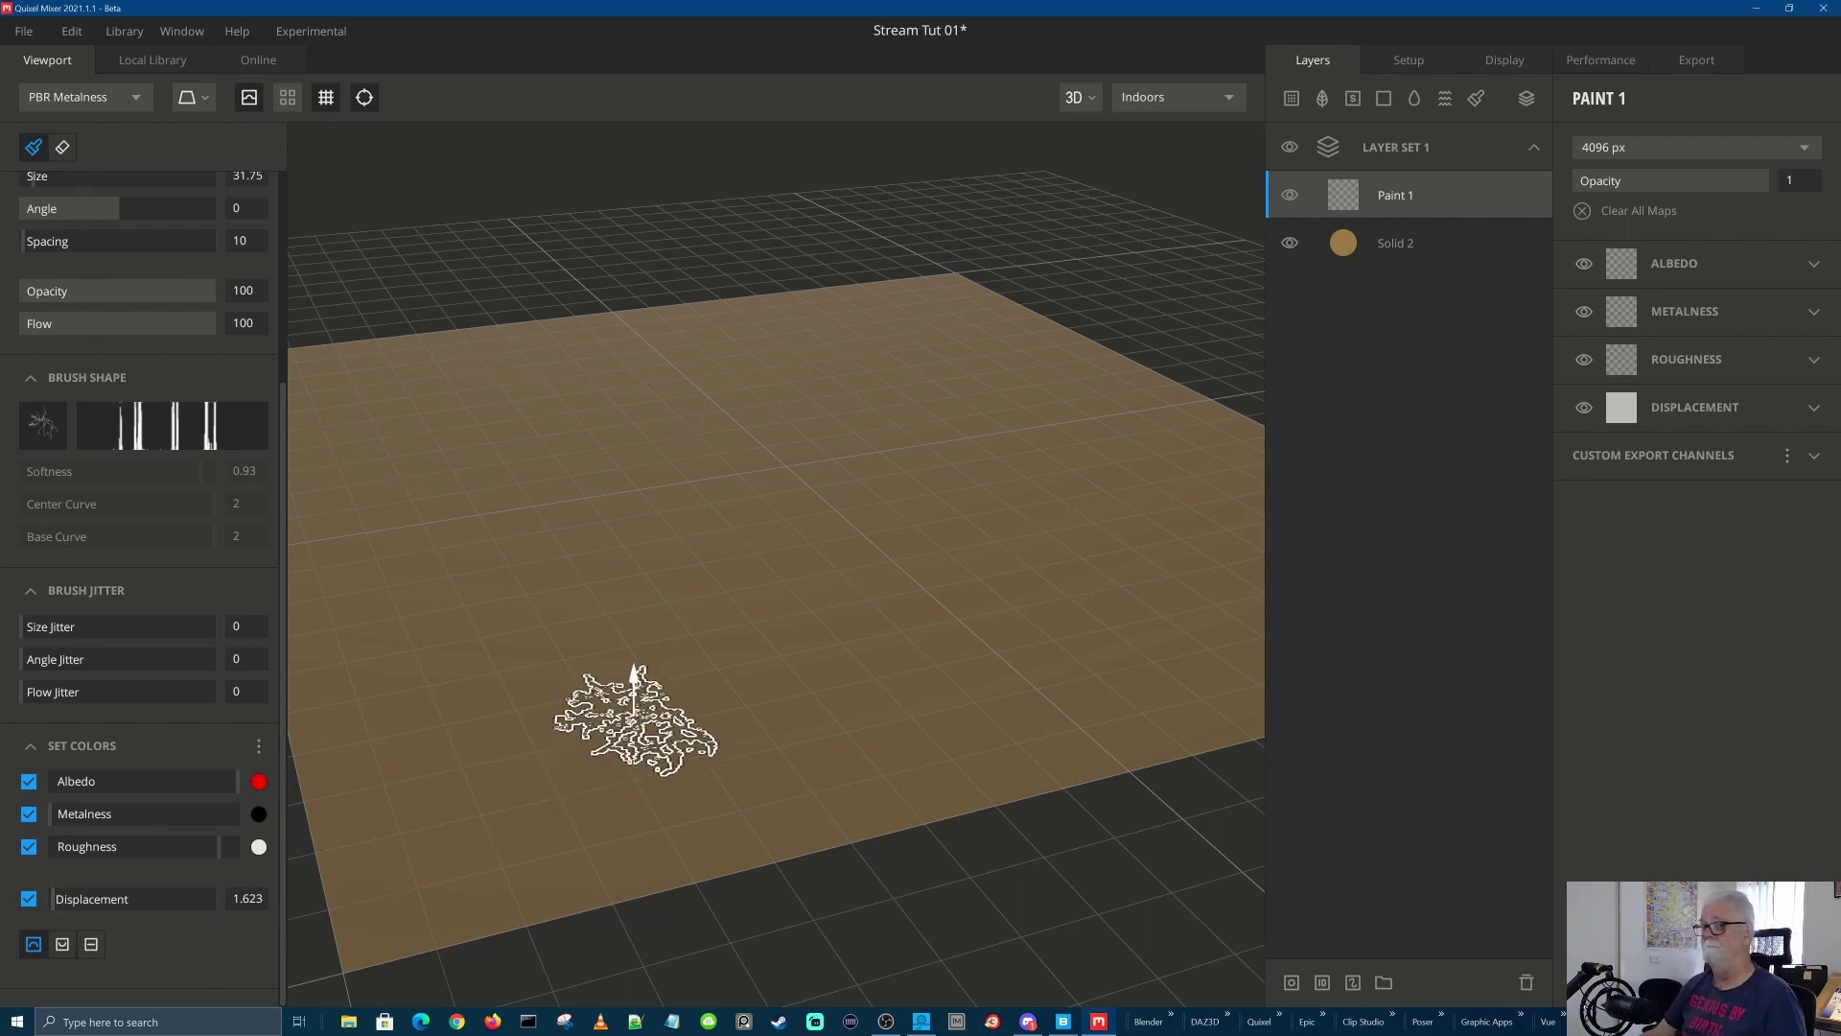
pyautogui.scroll(3, 662, 662)
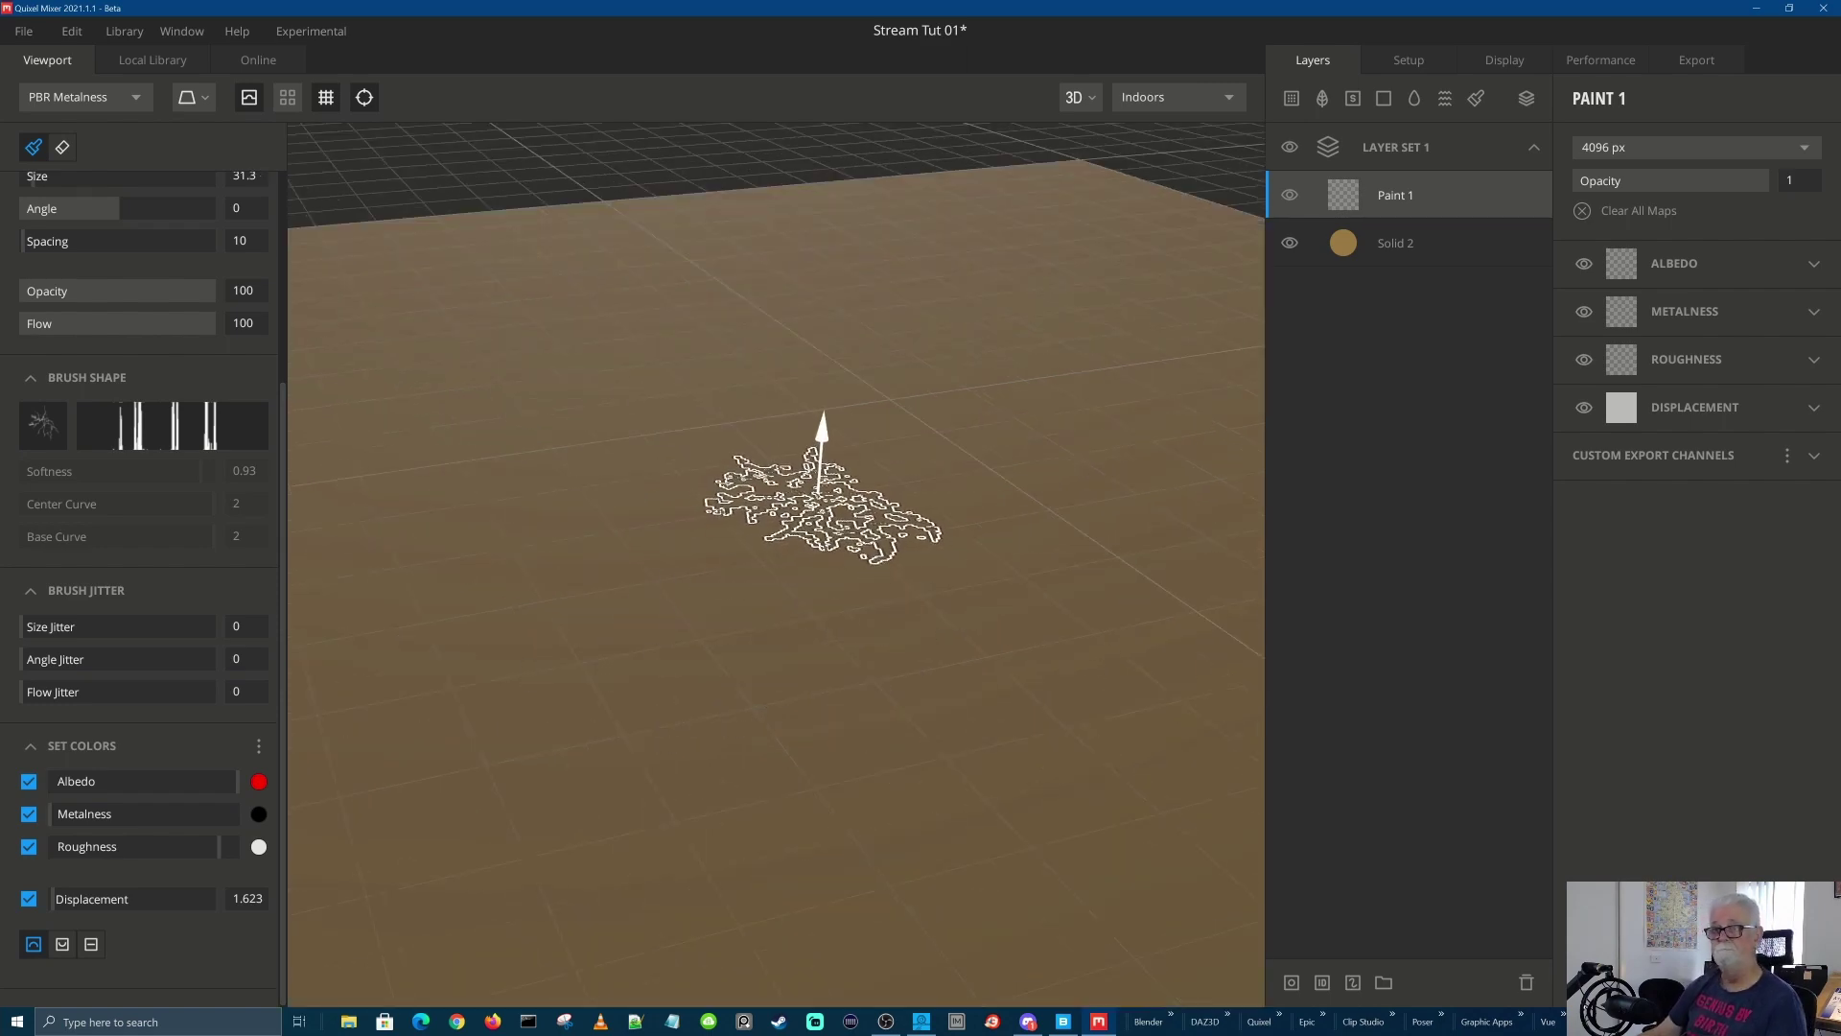
pyautogui.press(']')
pyautogui.click(820, 494)
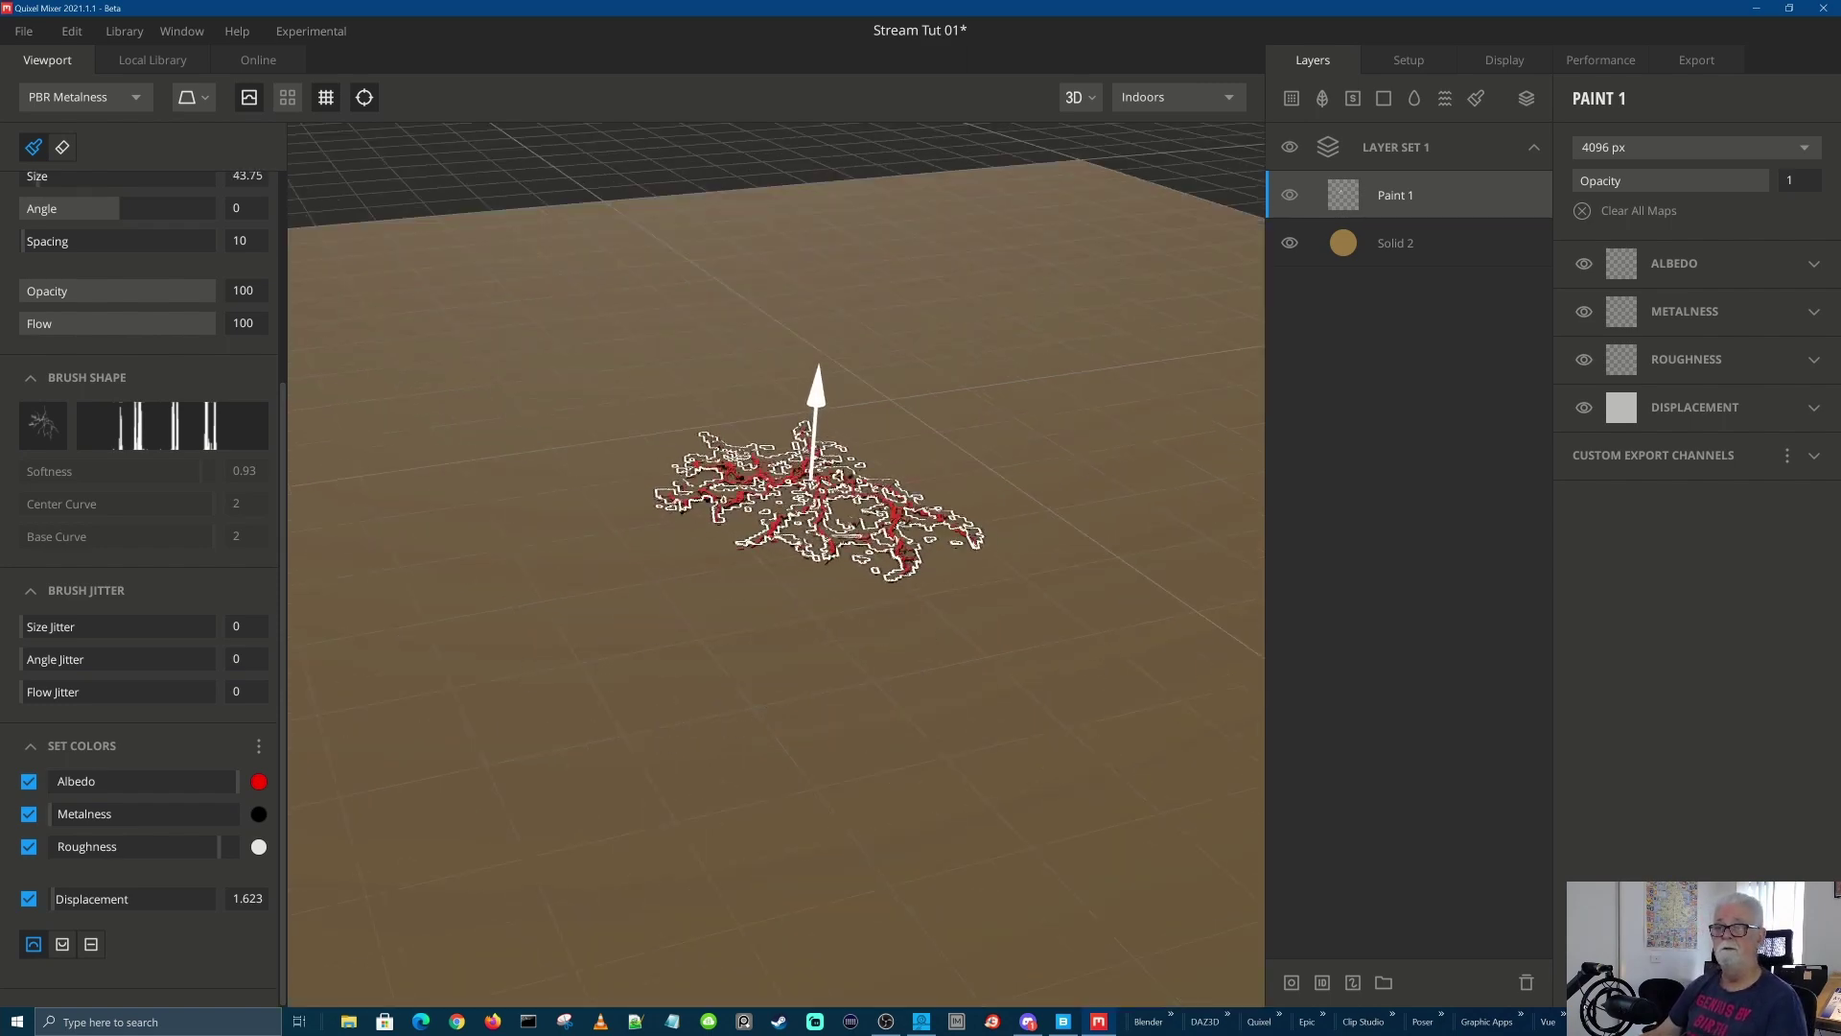
pyautogui.click(1002, 437)
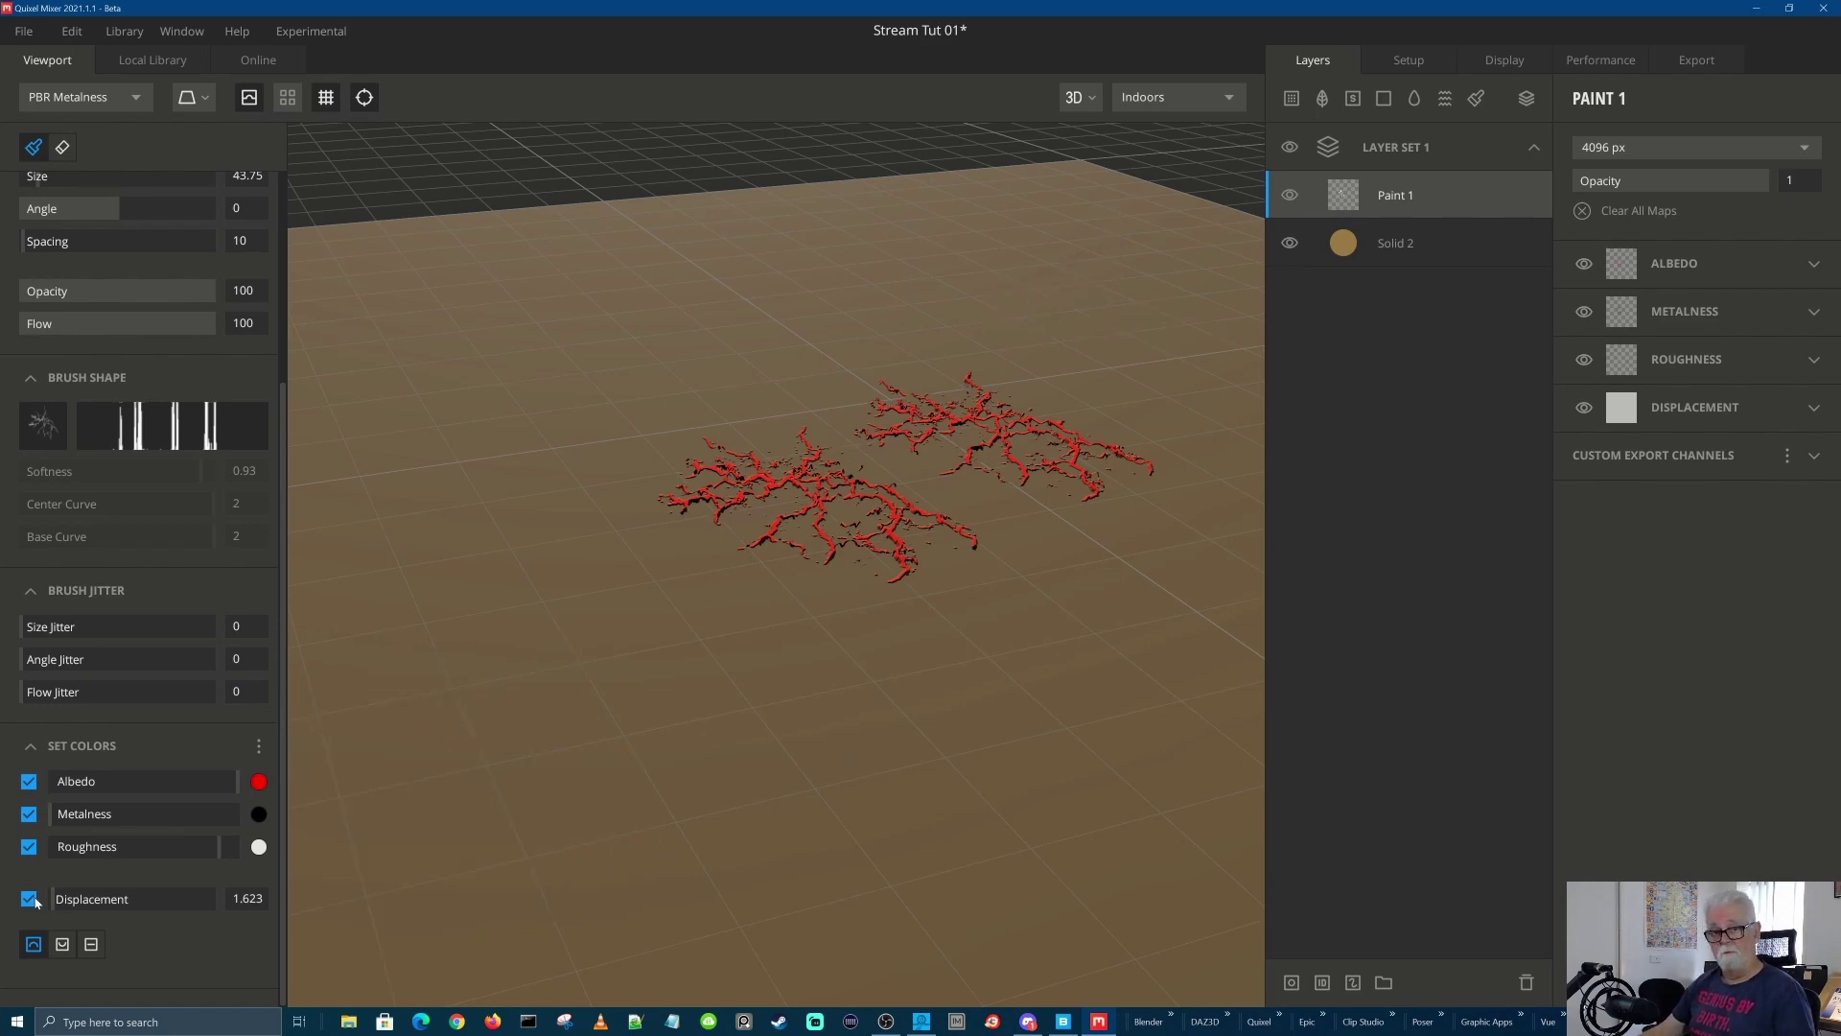
# Stamp one flat crack with displacement 0 and another in the foreground using the downward displacement mode at 2.632
pyautogui.moveTo(53, 901); pyautogui.dragTo(13, 898)
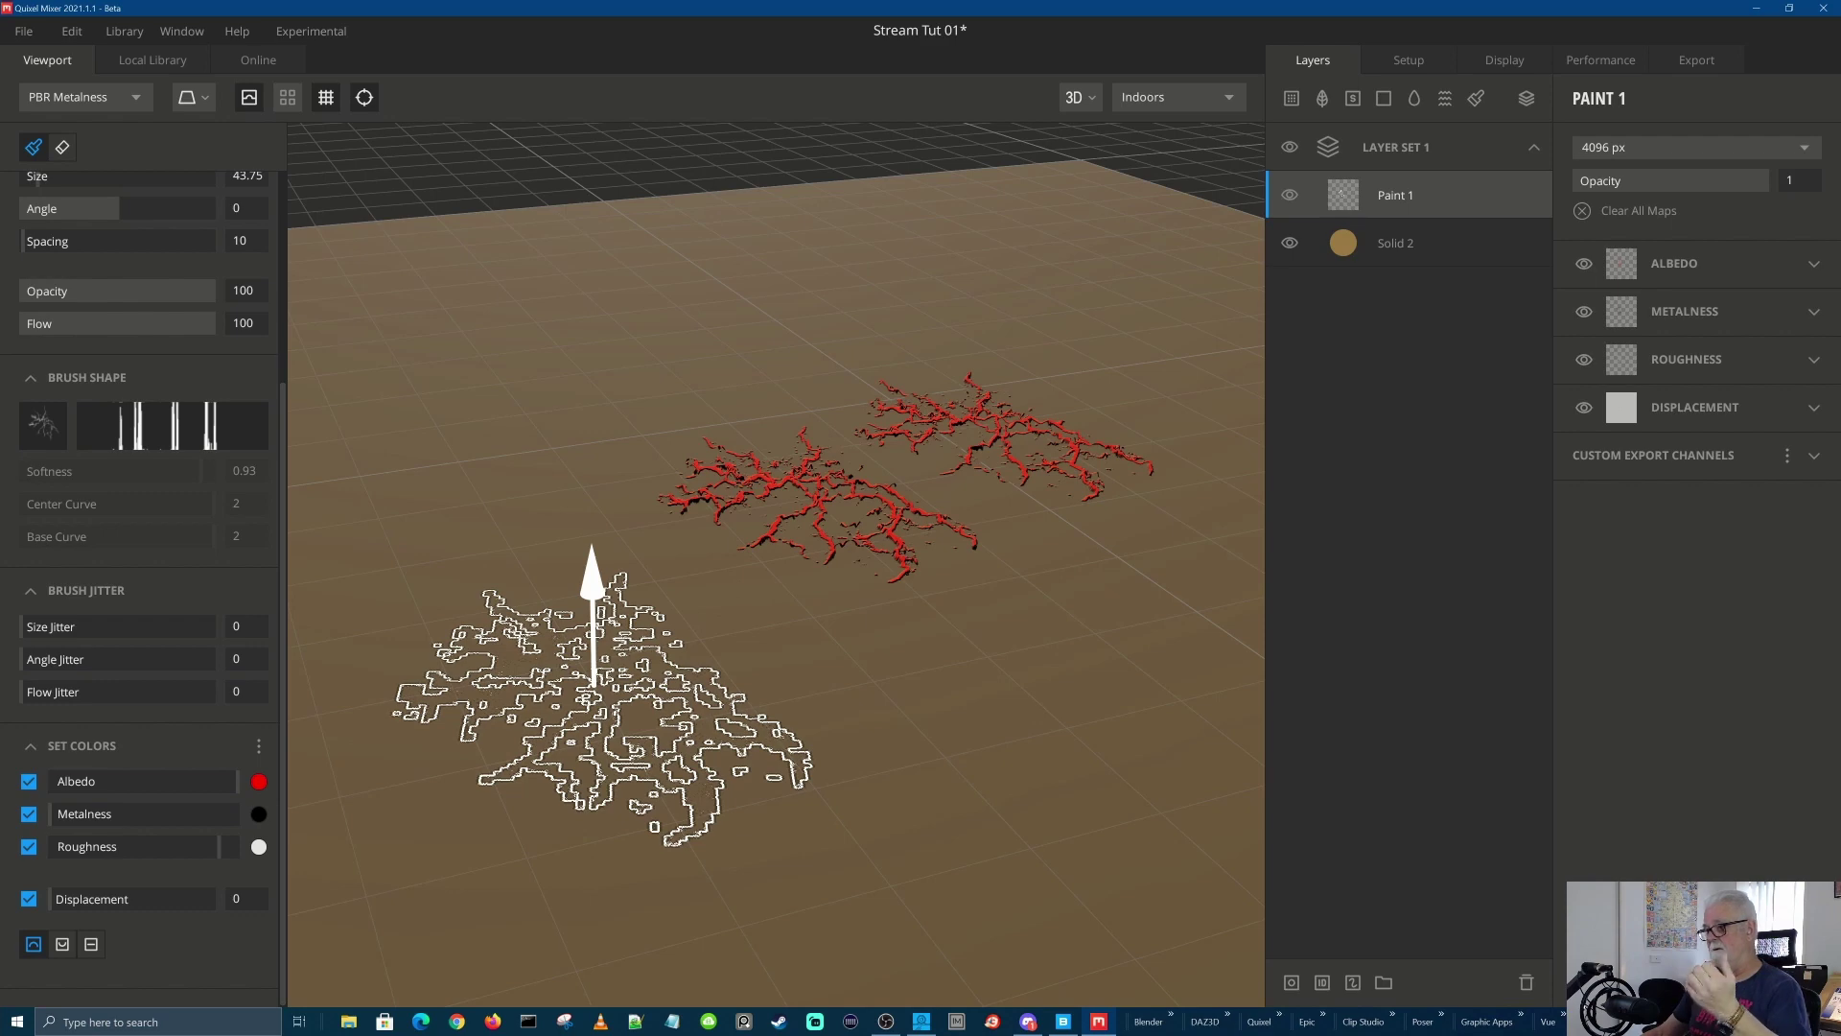
pyautogui.click(61, 944)
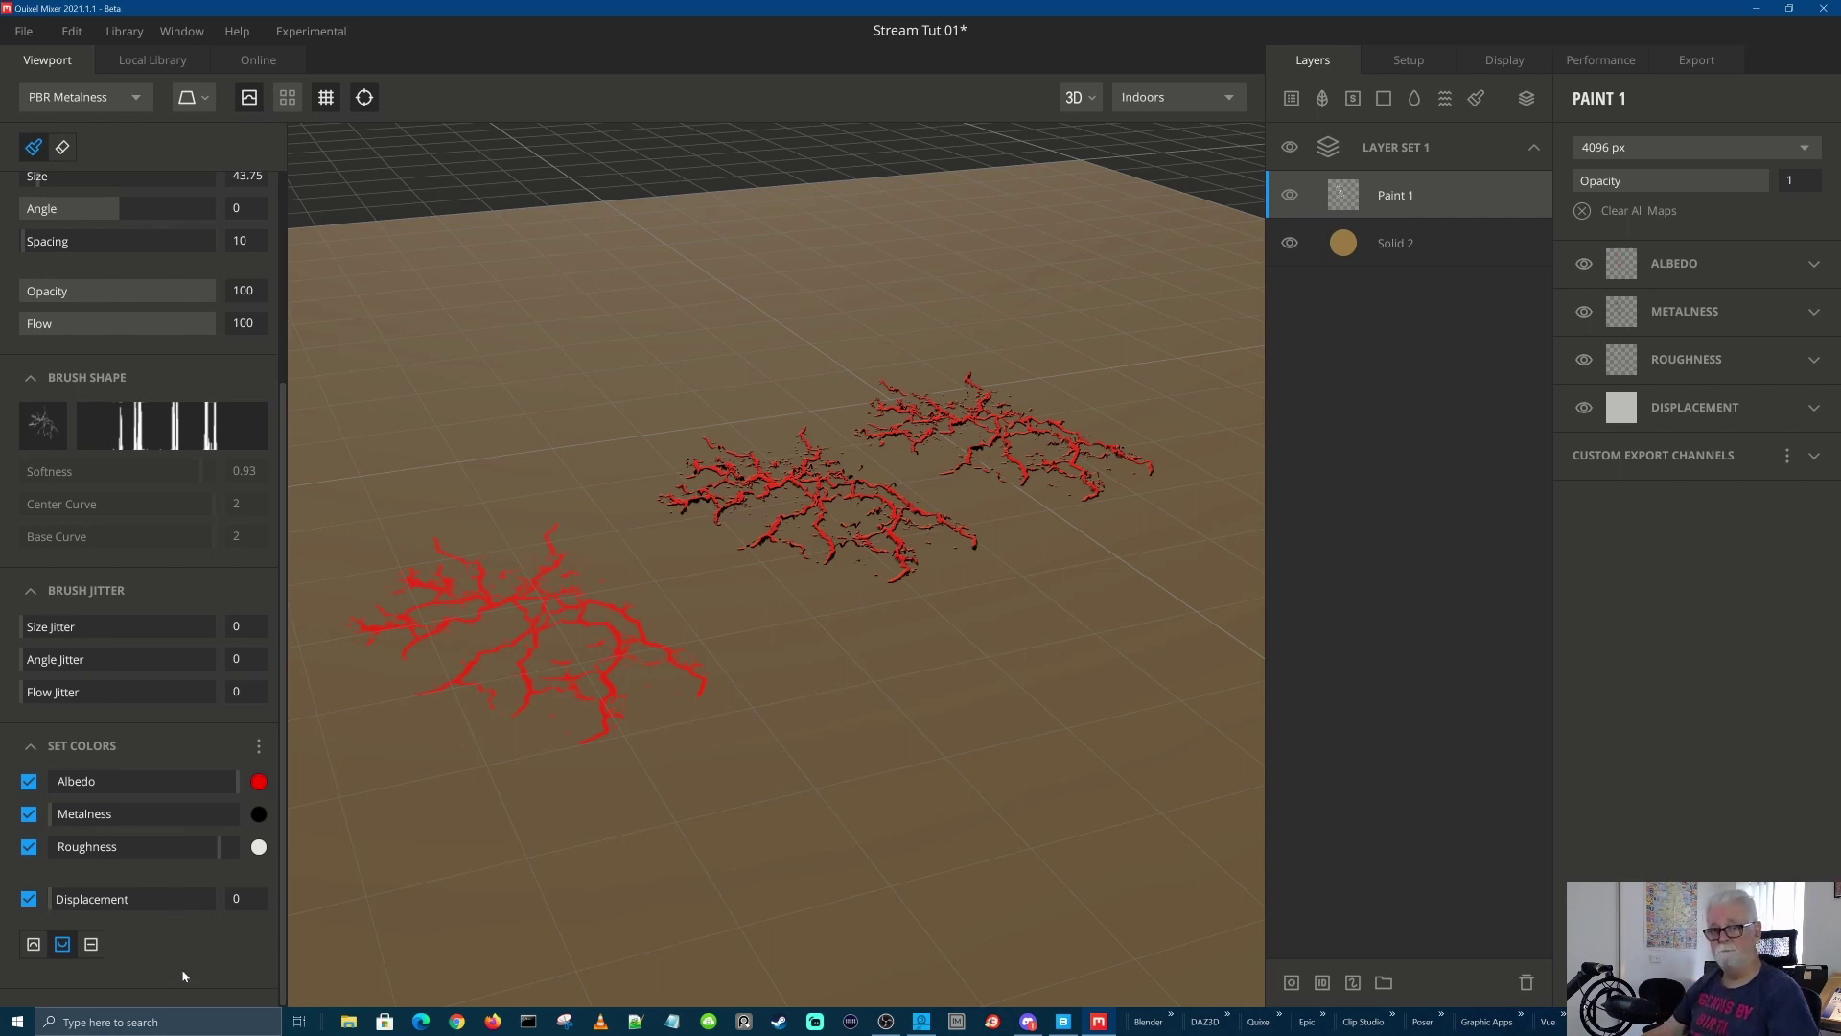
pyautogui.moveTo(50, 898); pyautogui.dragTo(53, 899)
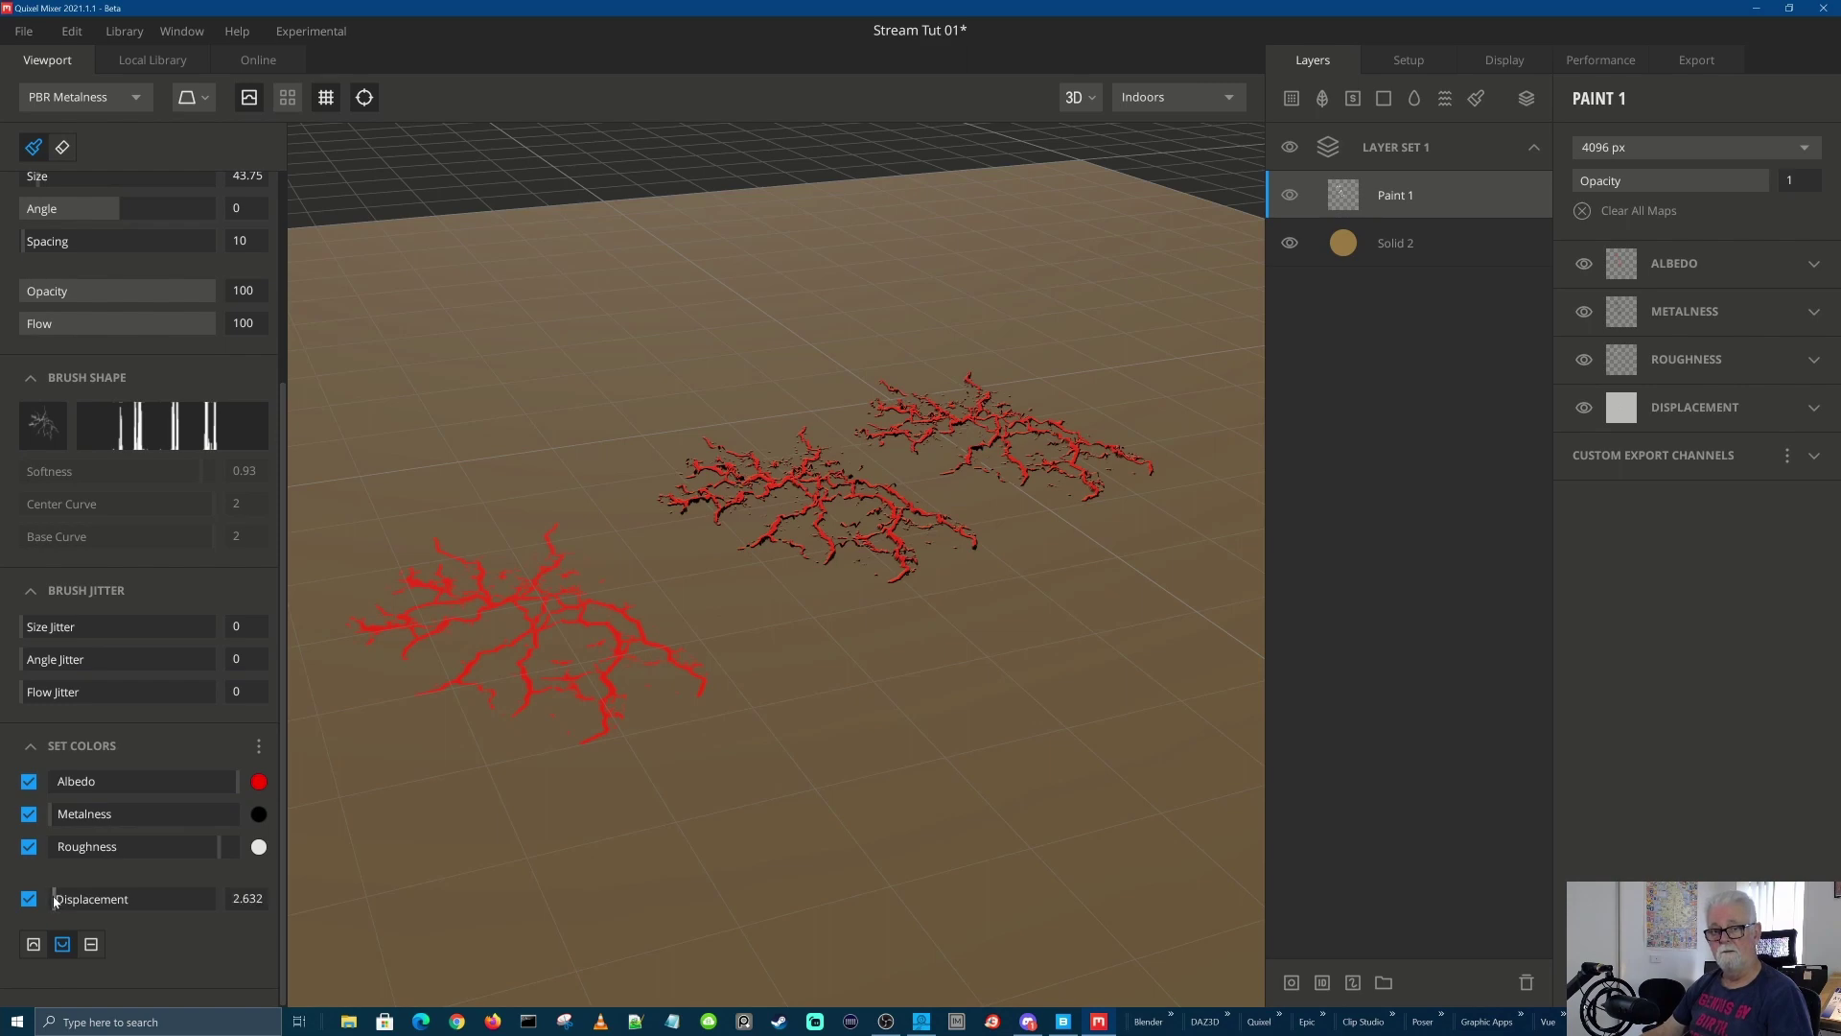
pyautogui.click(992, 733)
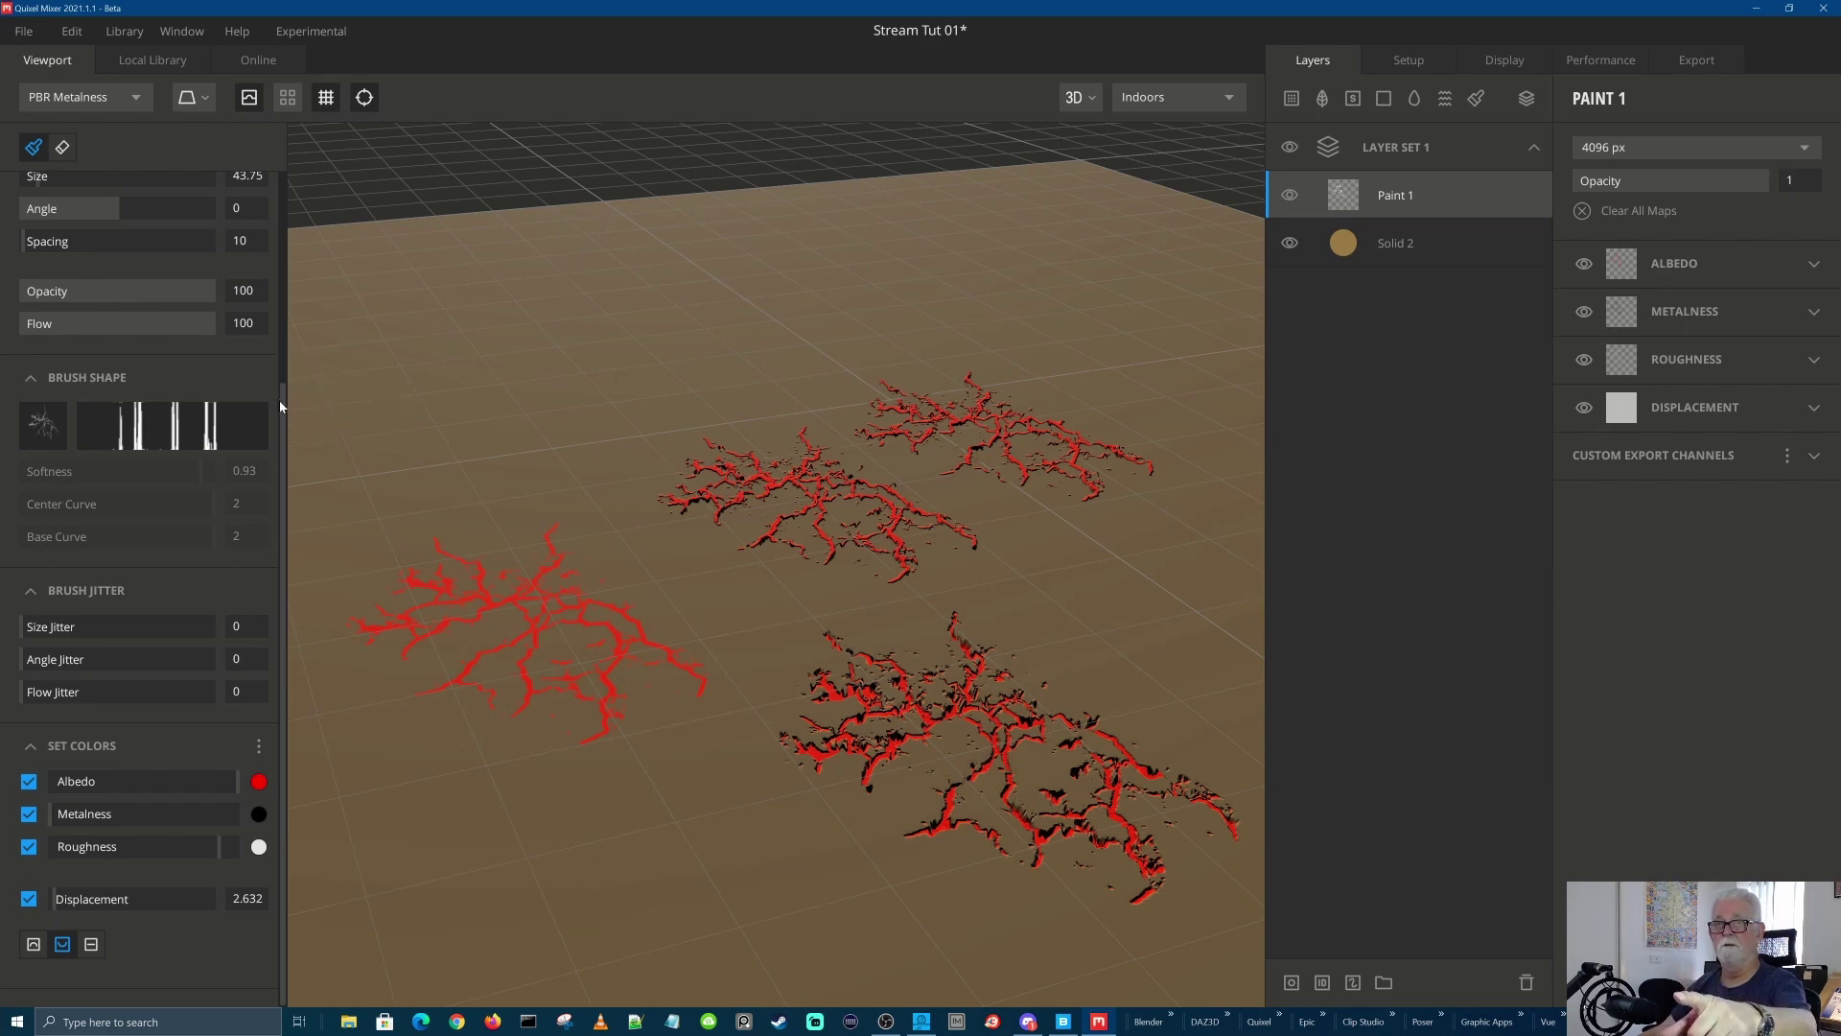
# Save the current brush as a preset named Cracks
pyautogui.scroll(3, 279, 395)
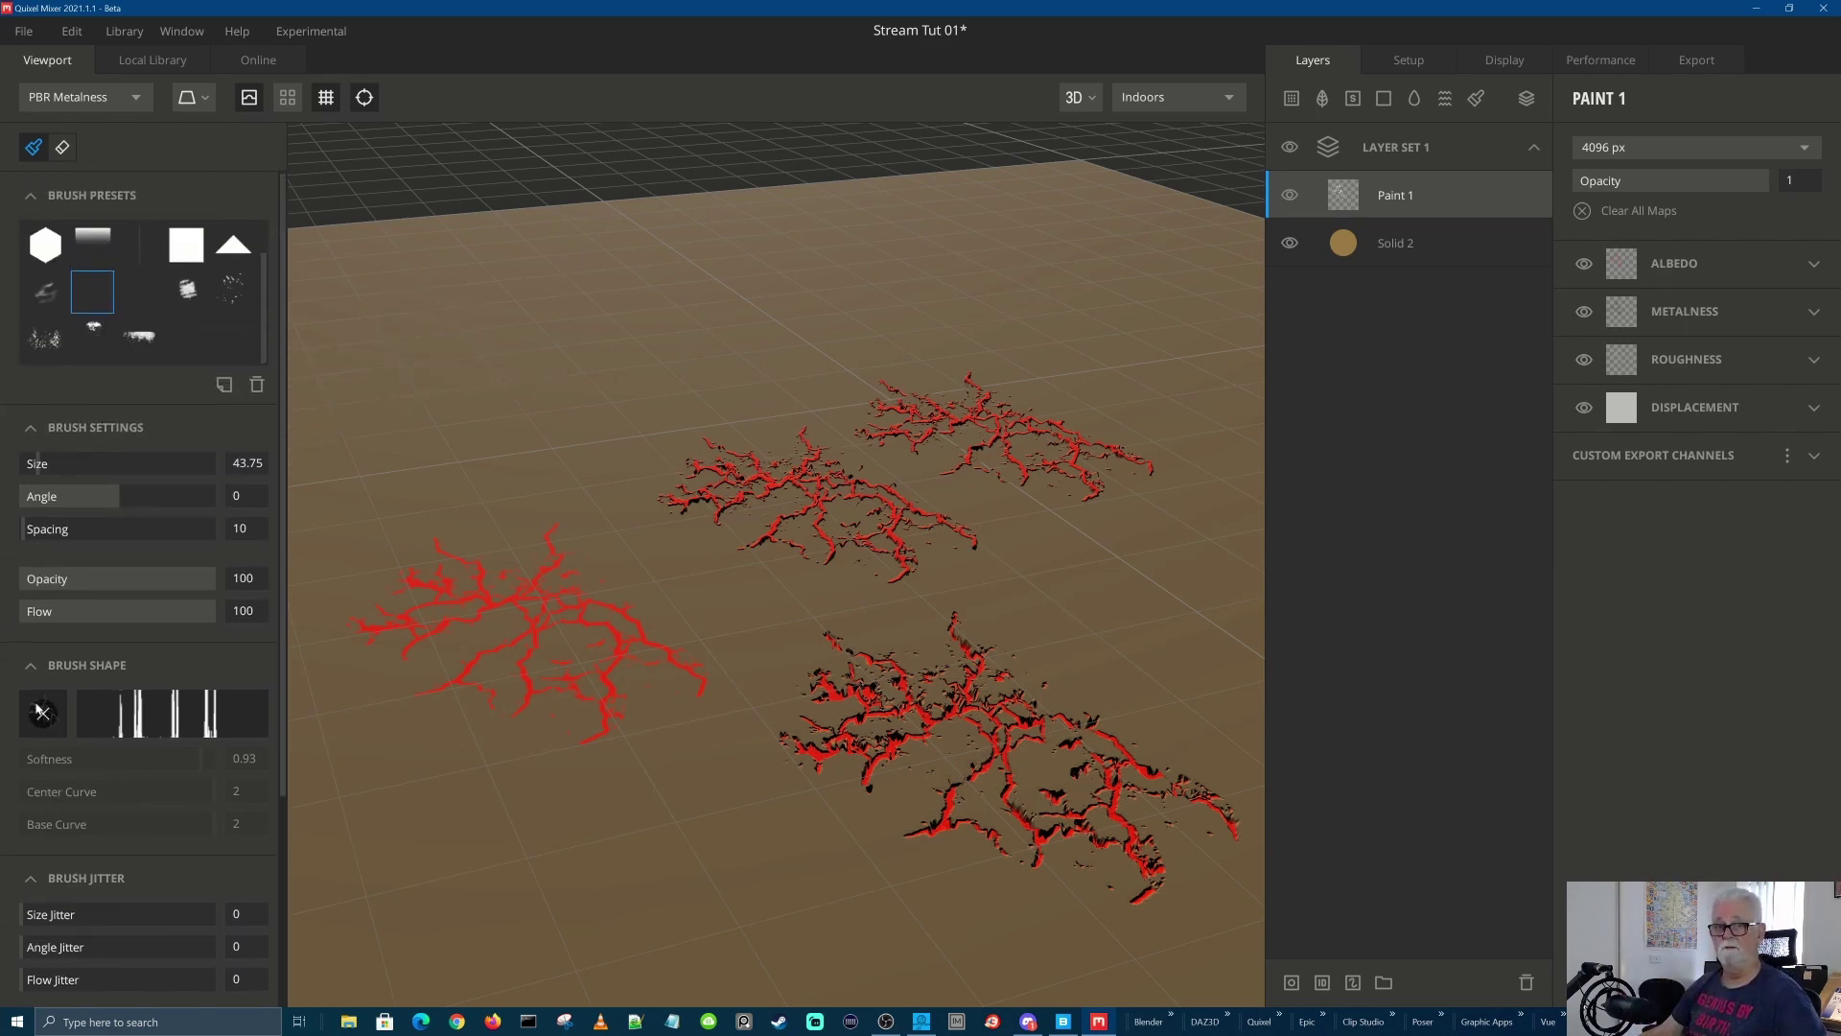
pyautogui.click(225, 383)
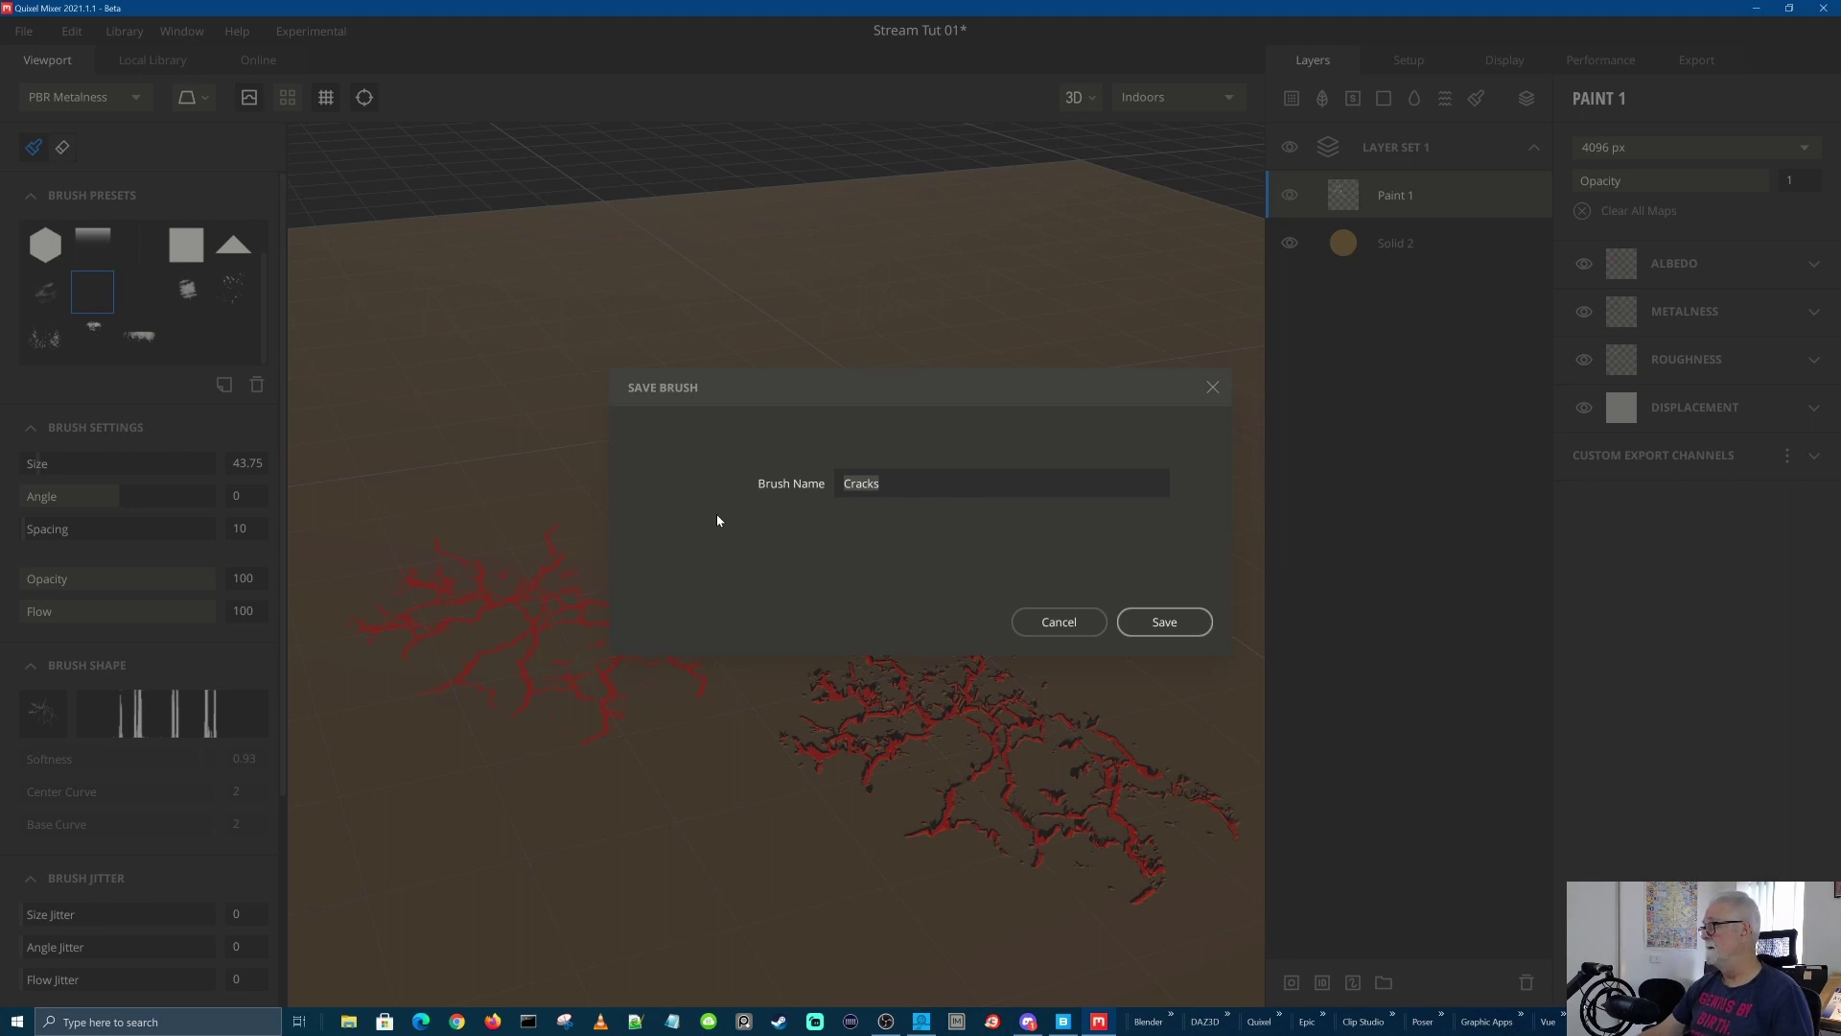
pyautogui.click(1189, 621)
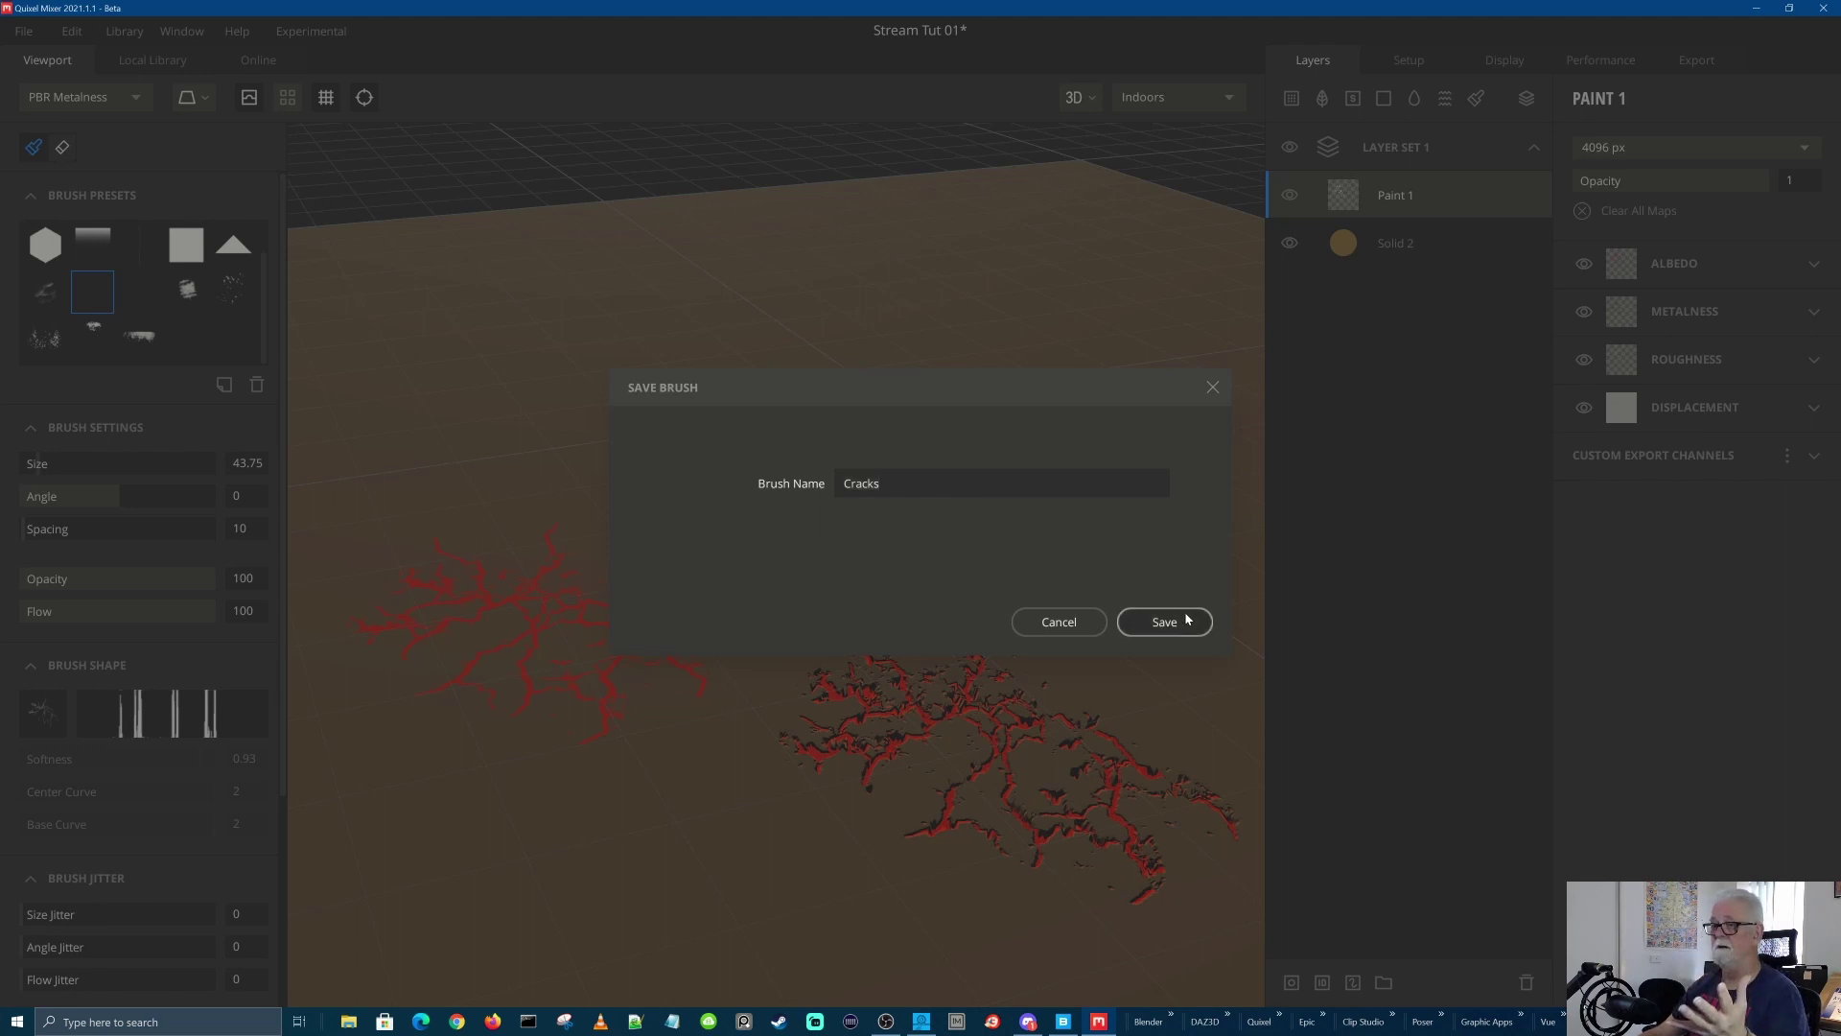
pyautogui.click(1187, 620)
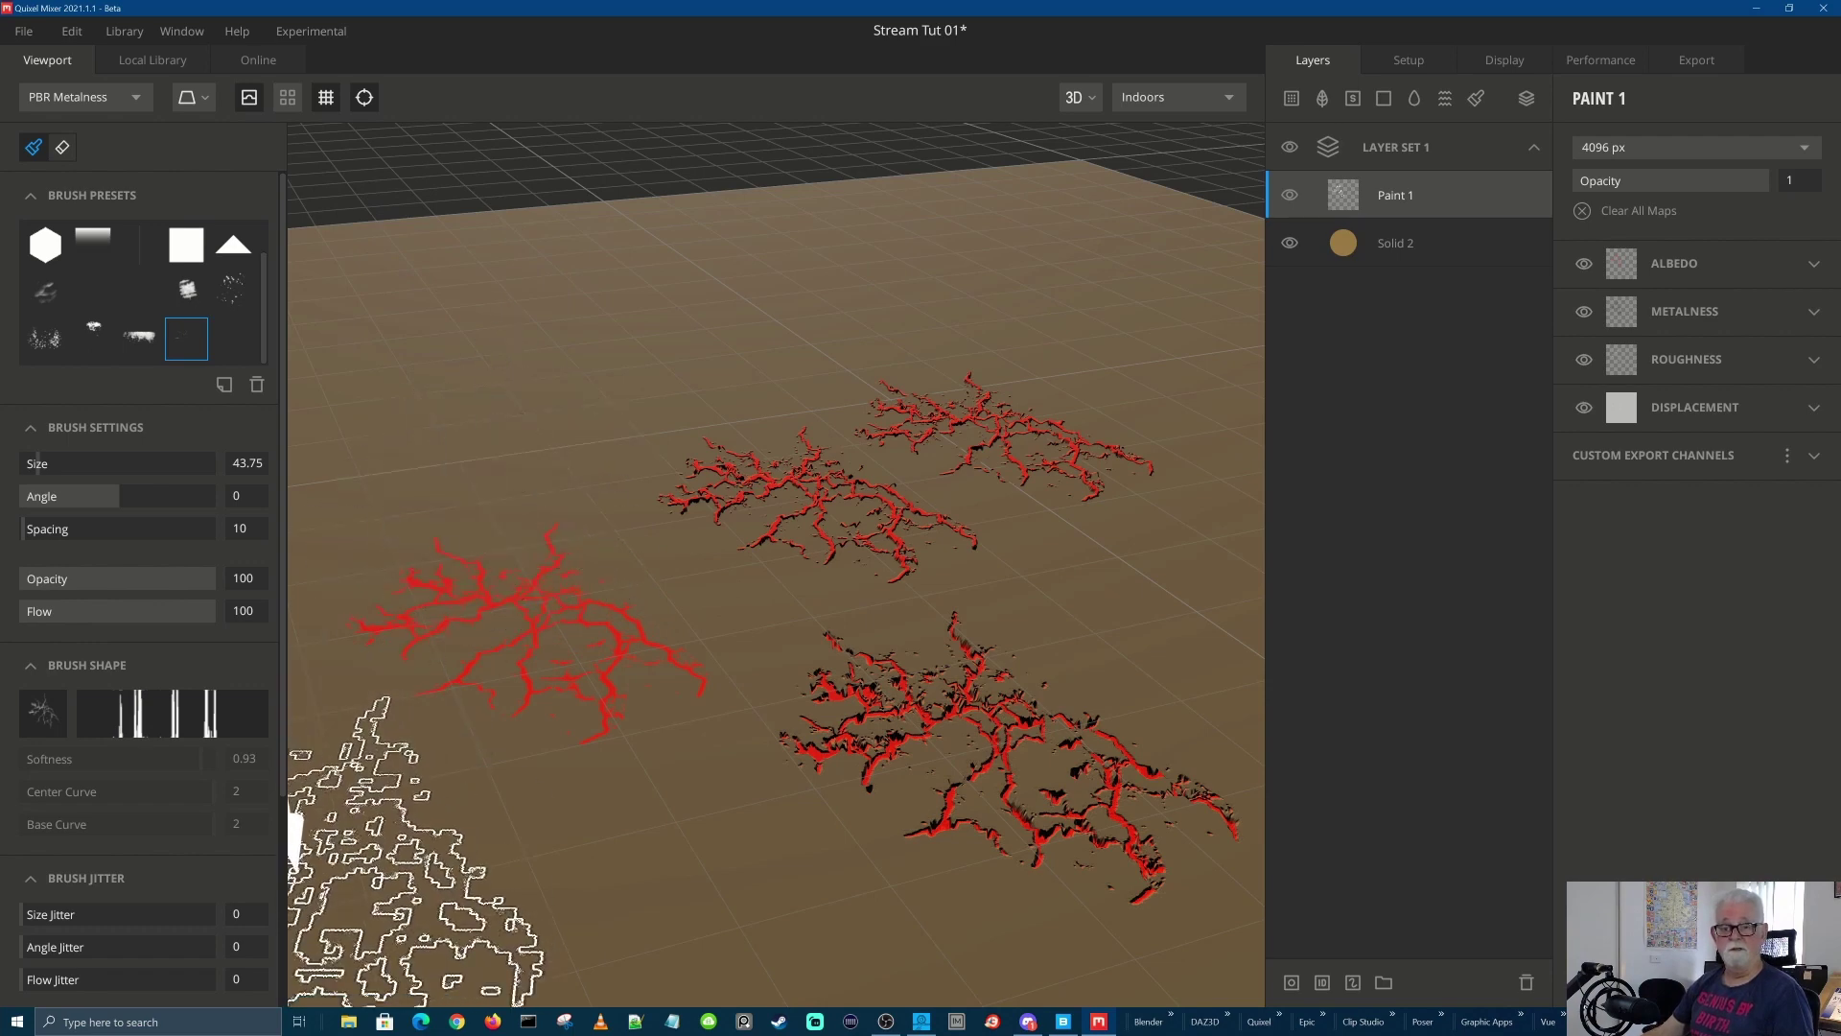
# Stamp two cracks toward the far side of the plane, the first with size jitter 16, the second with angle jitter 39 added
pyautogui.moveTo(34, 914); pyautogui.dragTo(52, 914)
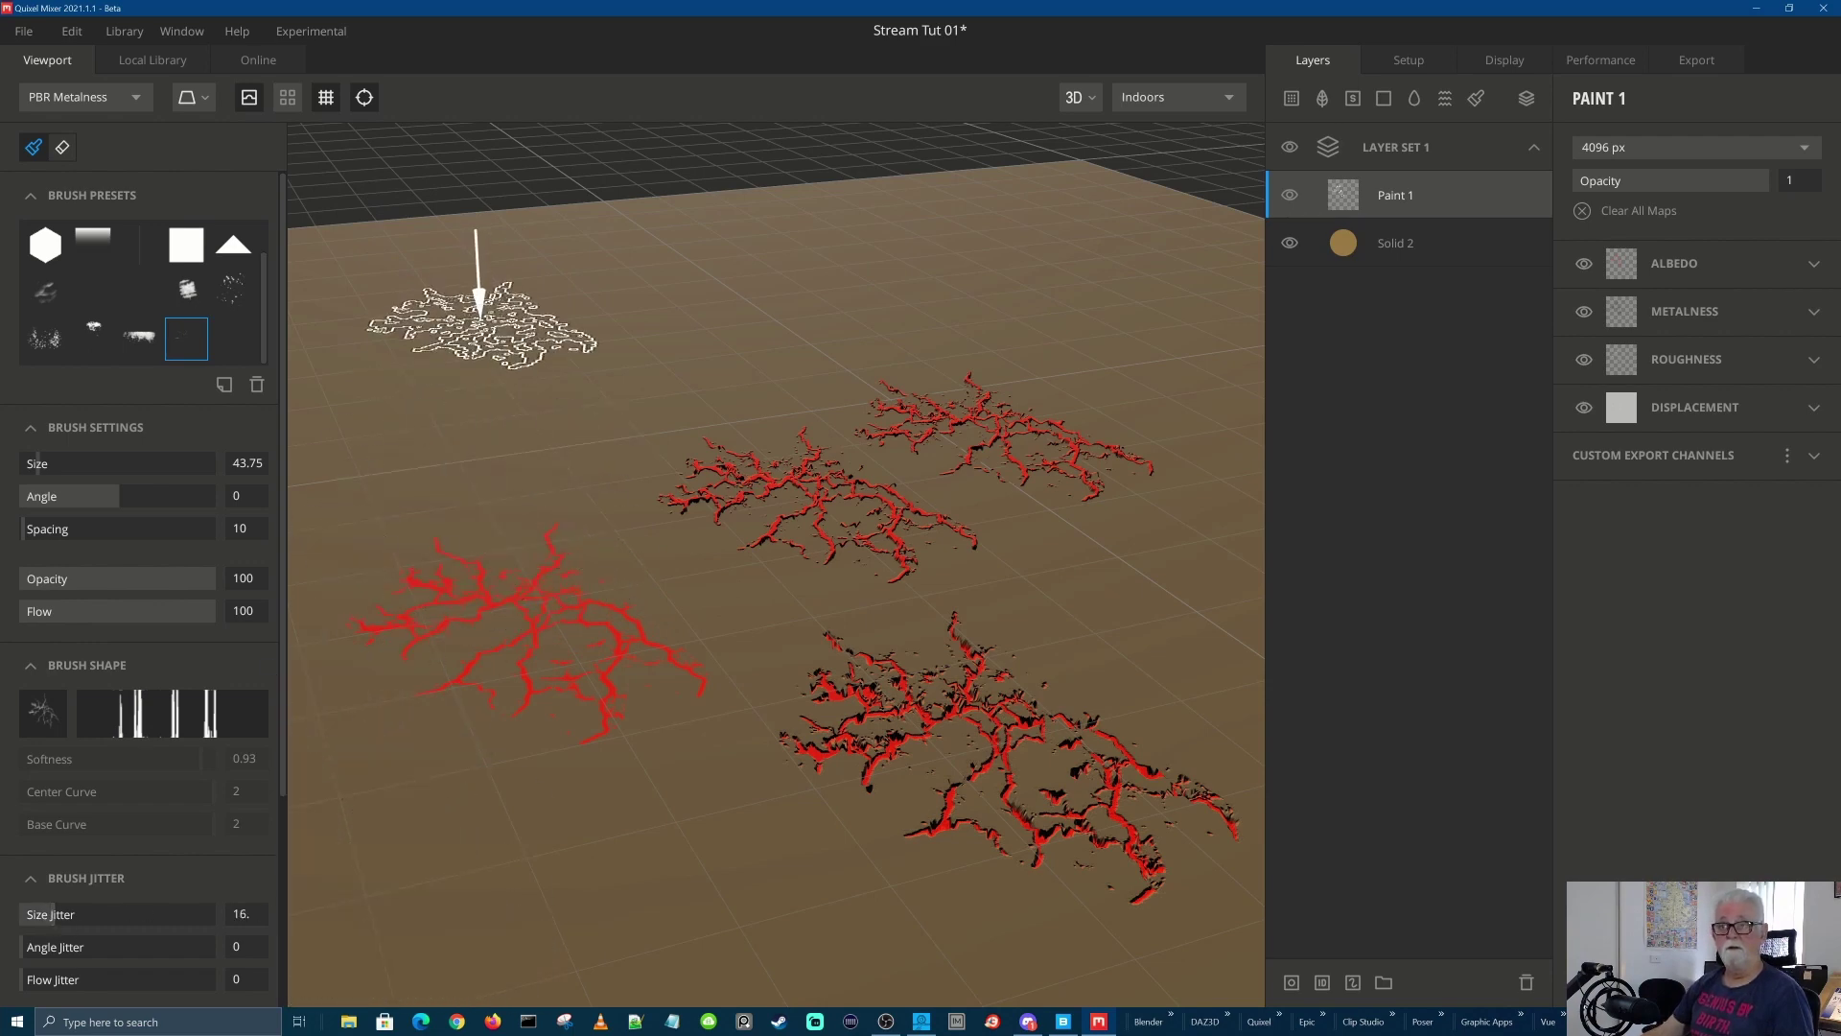
pyautogui.click(491, 322)
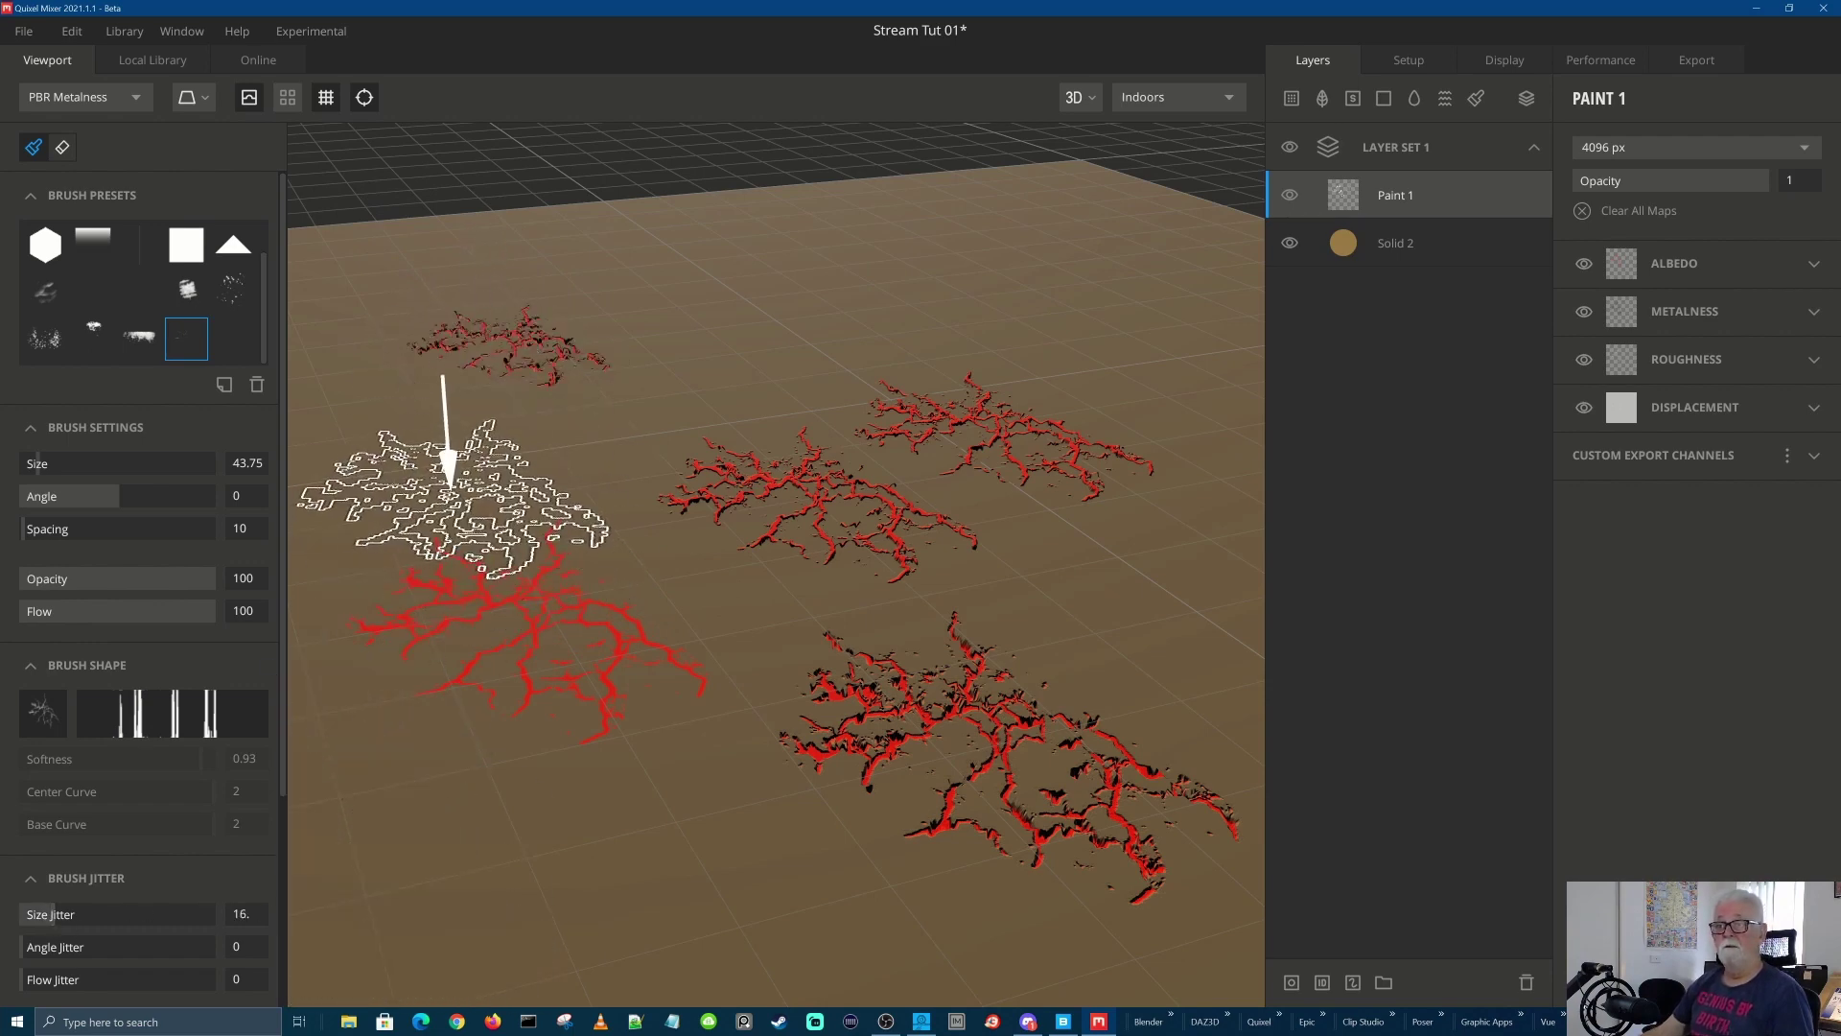
pyautogui.moveTo(23, 946); pyautogui.dragTo(100, 950)
pyautogui.click(741, 275)
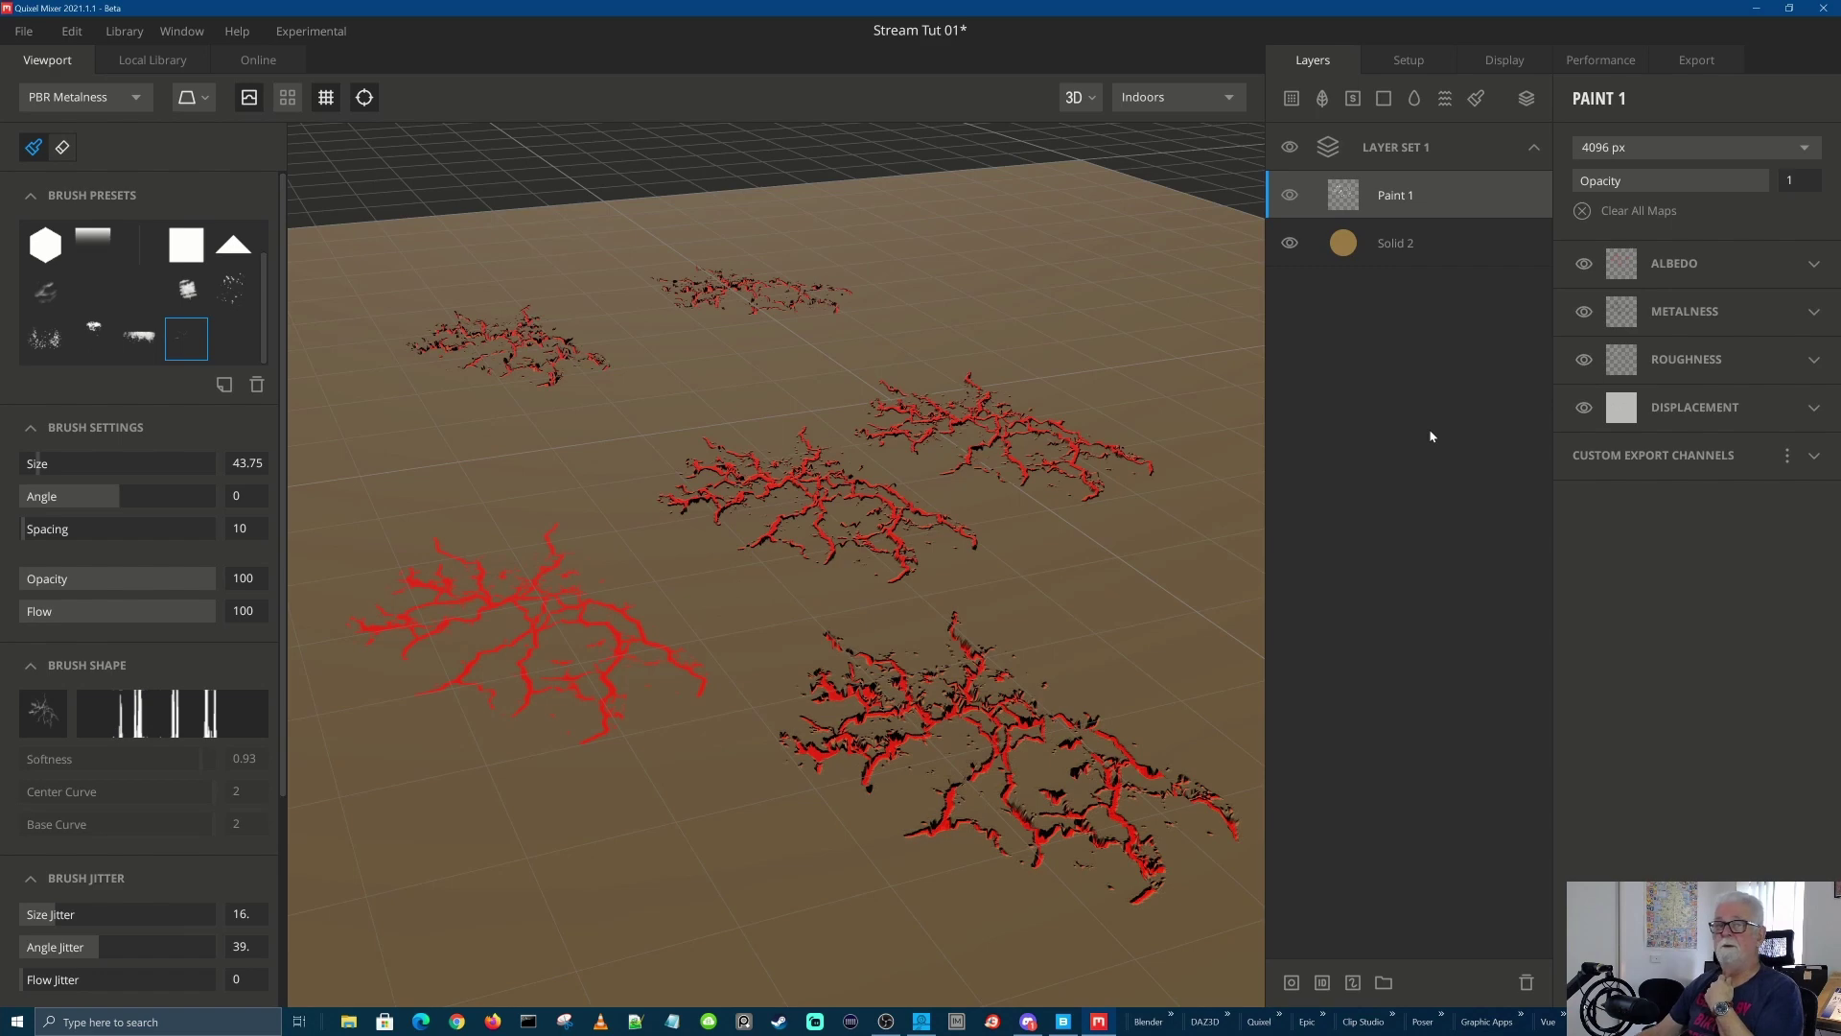
# Create a layer group above Solid 2 and move the Solid 2 and Paint 1 layers into it
pyautogui.click(1455, 253)
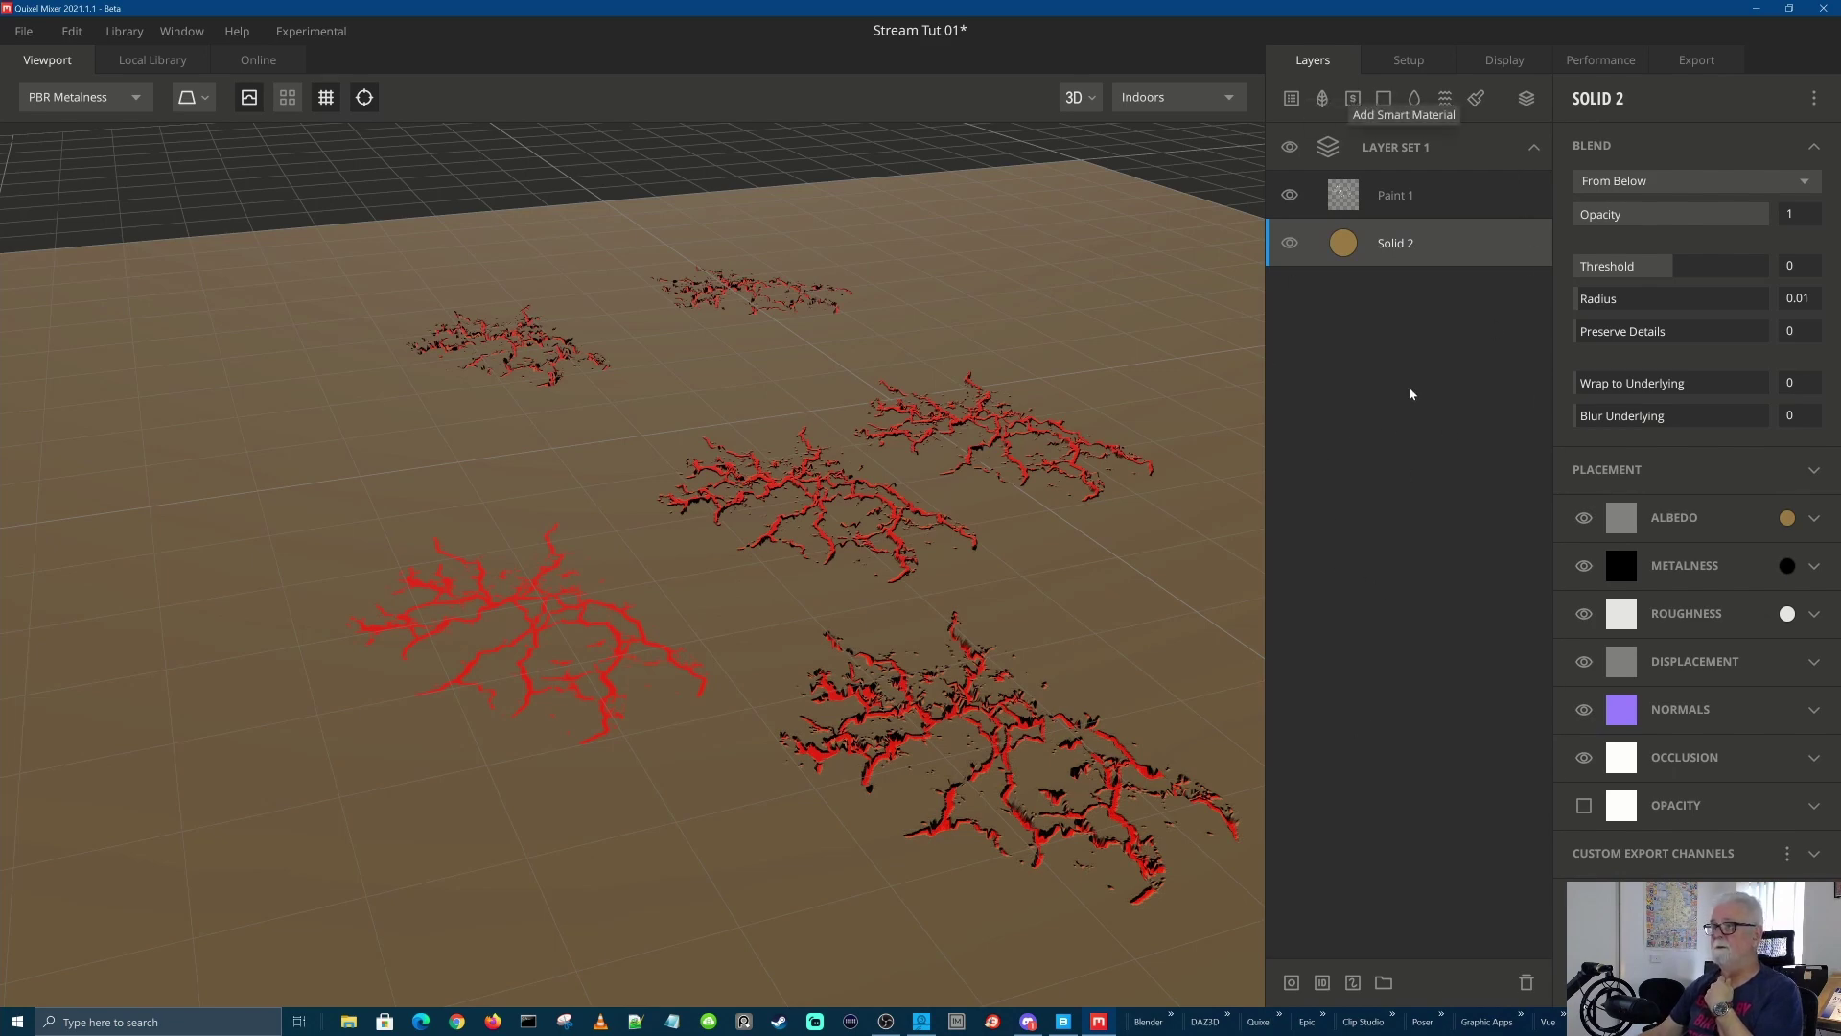
pyautogui.click(1384, 983)
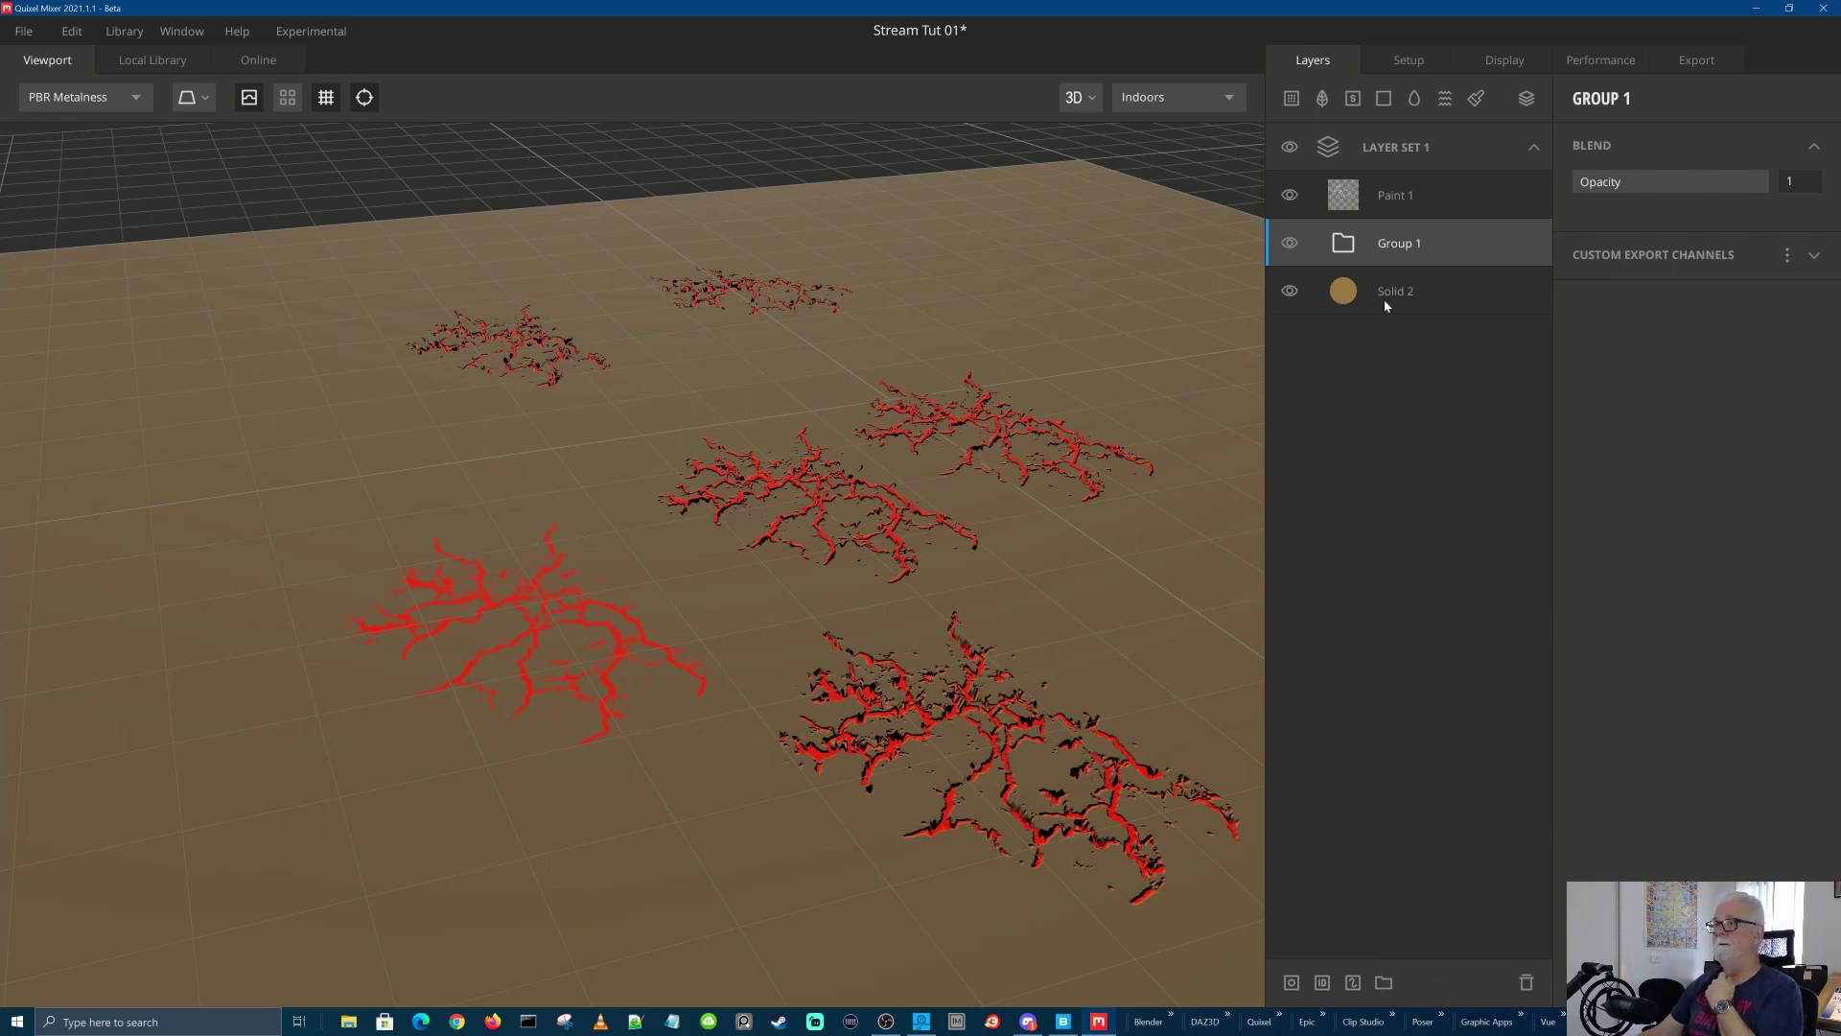
pyautogui.moveTo(1431, 285); pyautogui.dragTo(1422, 245)
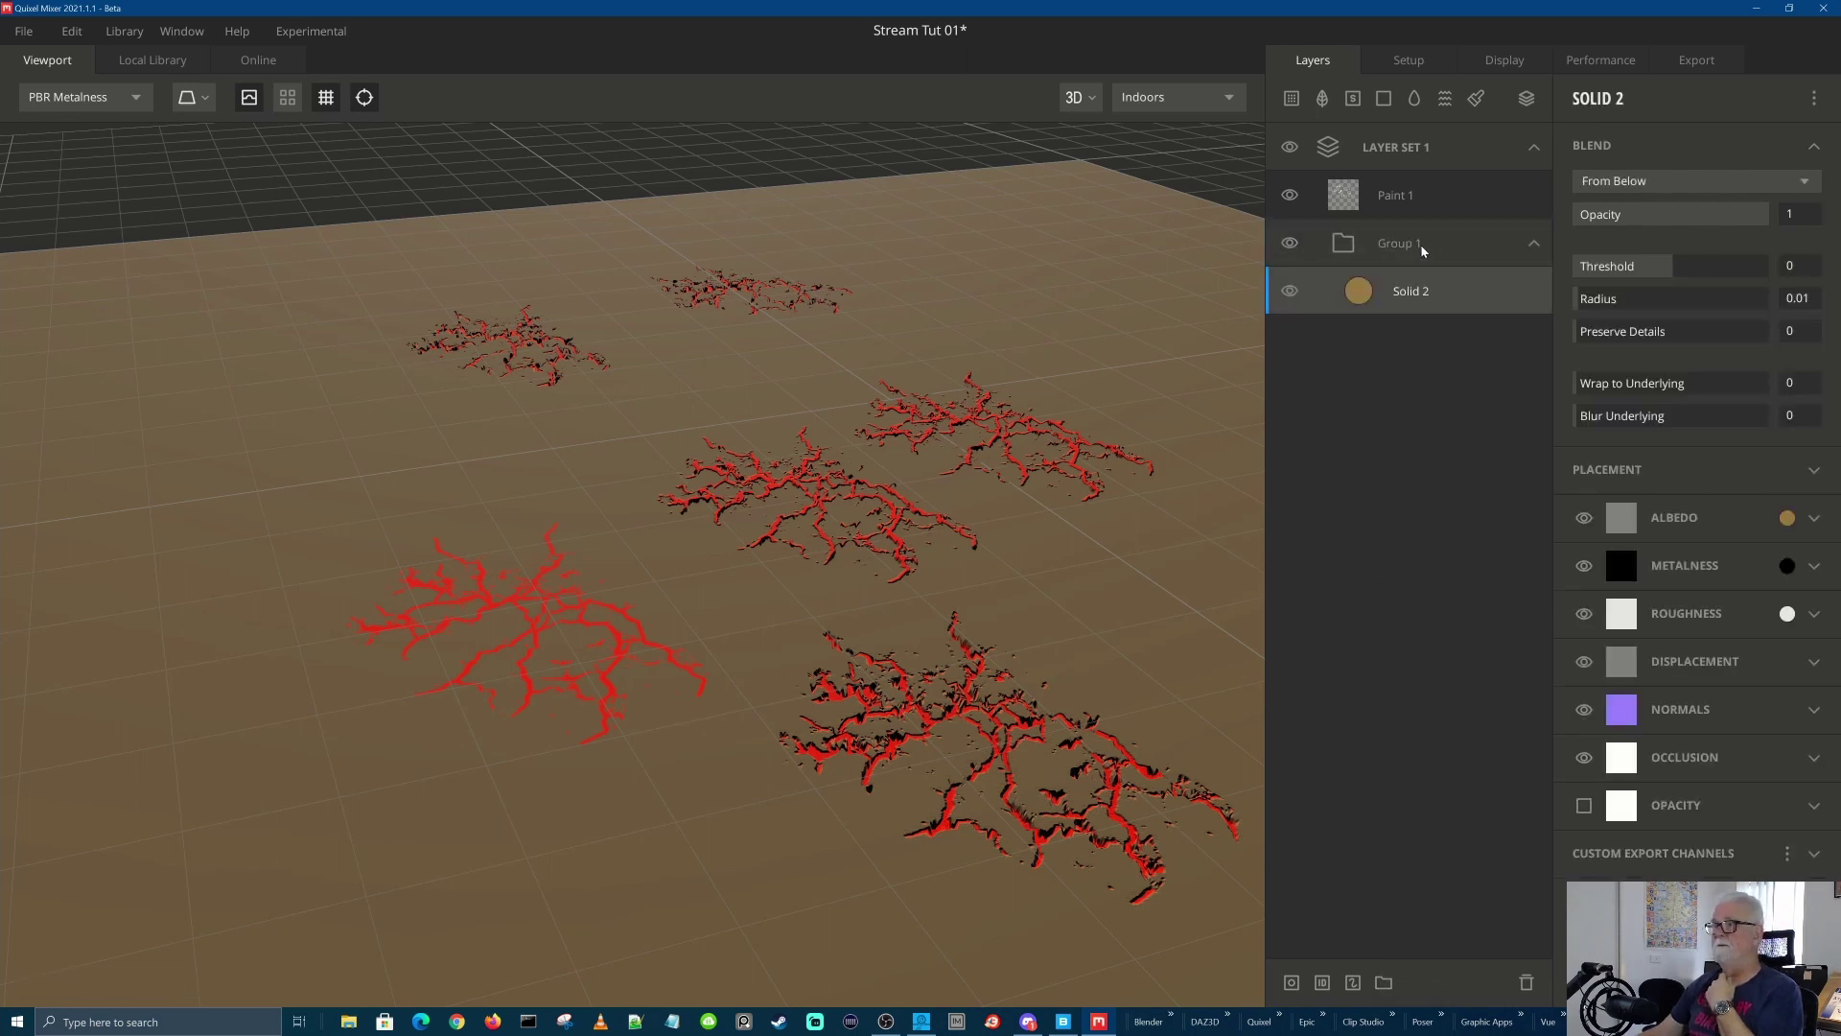
pyautogui.click(1381, 196)
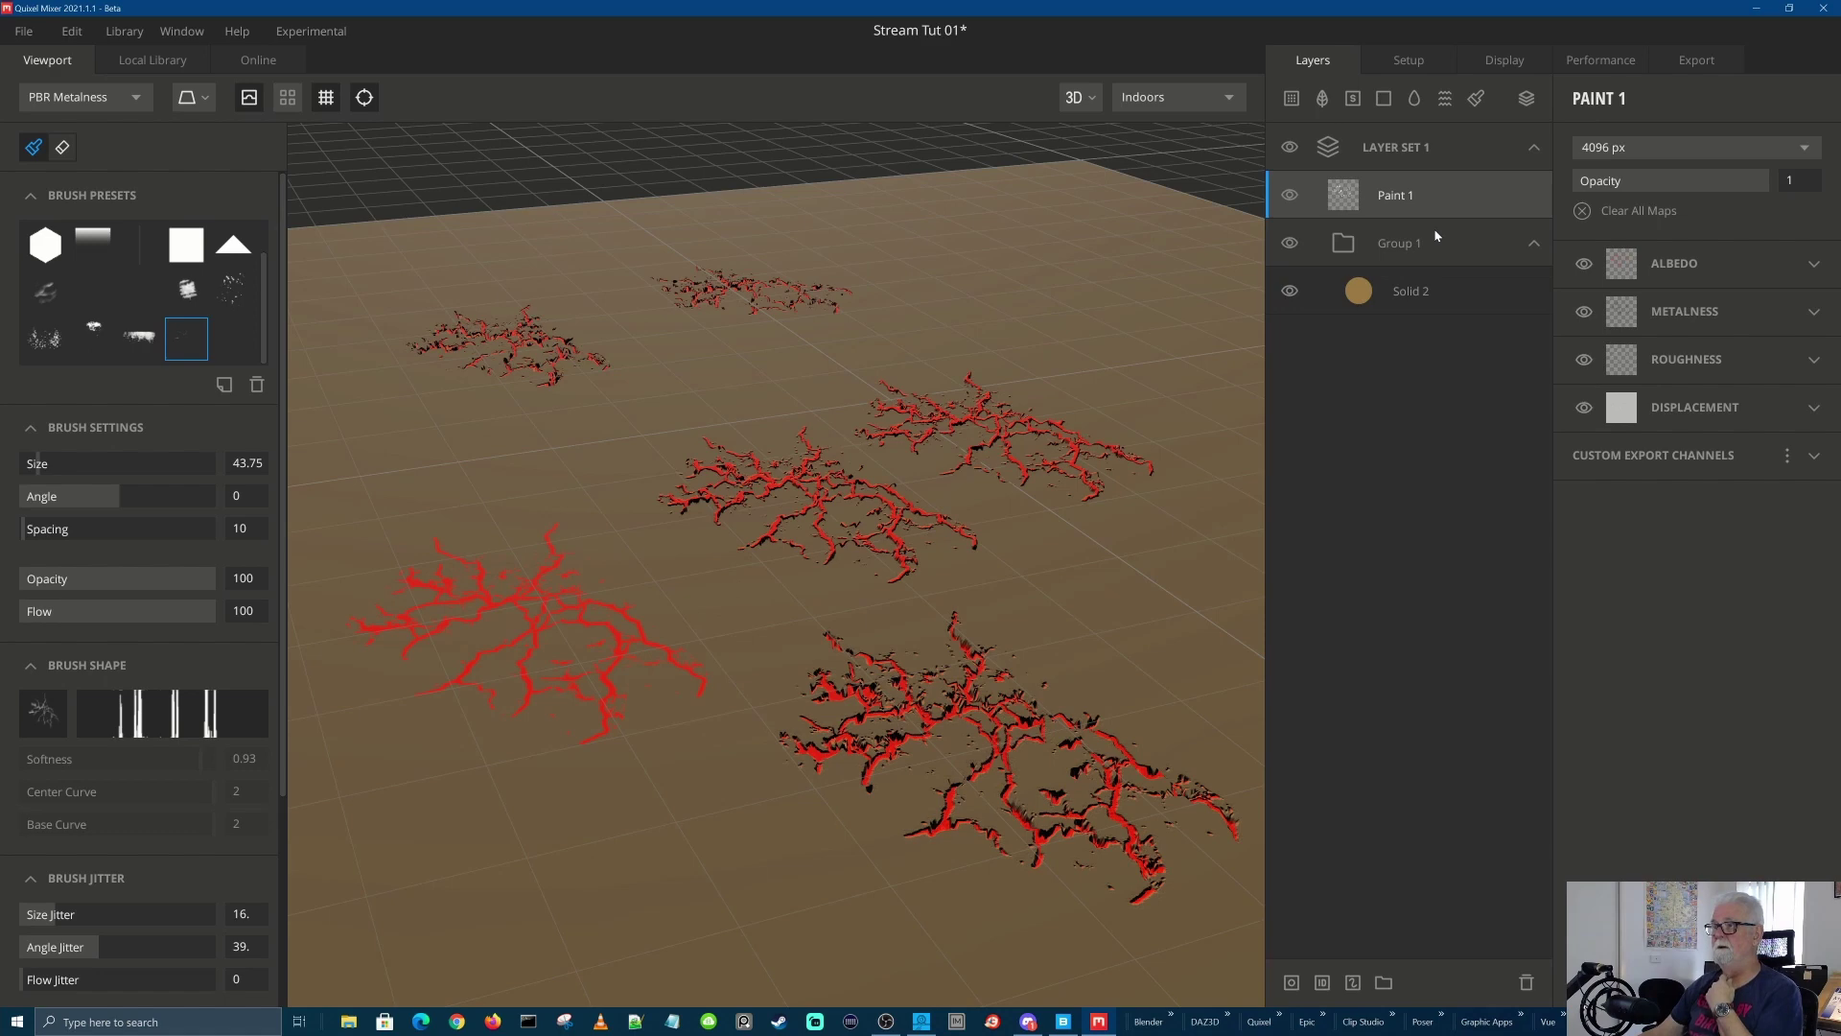
pyautogui.moveTo(1348, 193); pyautogui.dragTo(1406, 251)
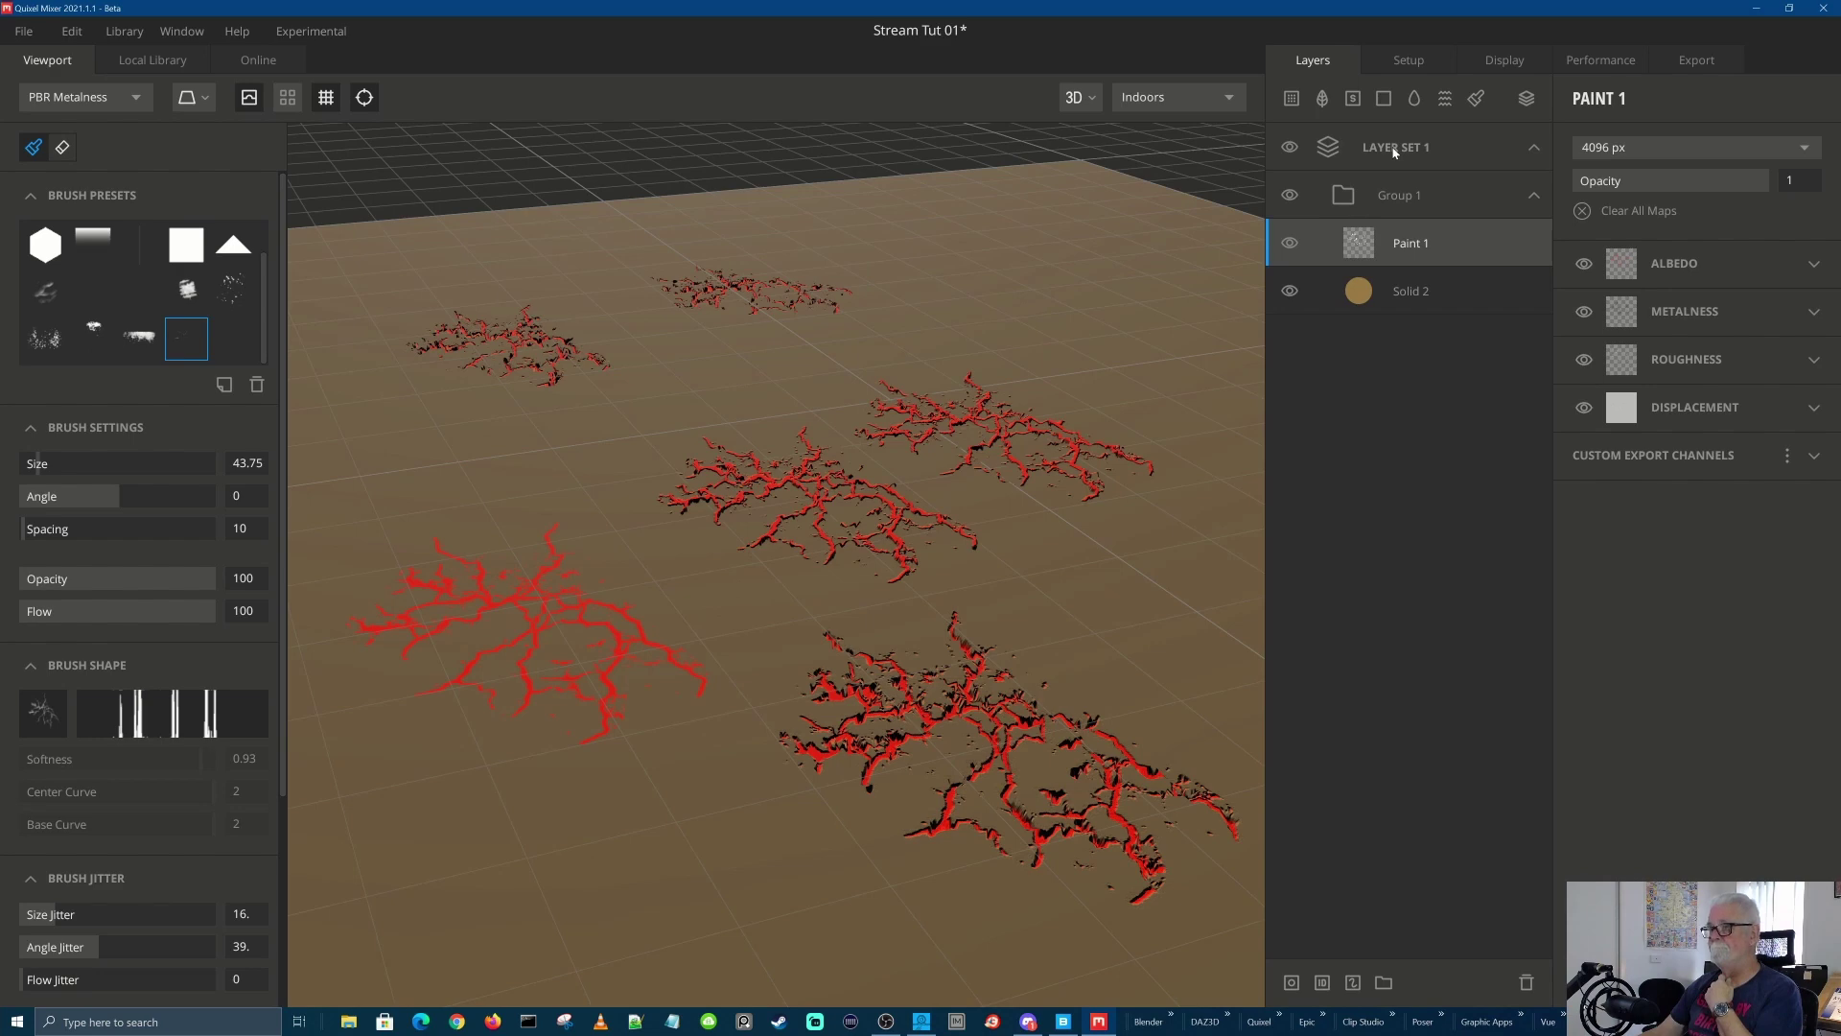
pyautogui.moveTo(1385, 199); pyautogui.dragTo(1429, 142)
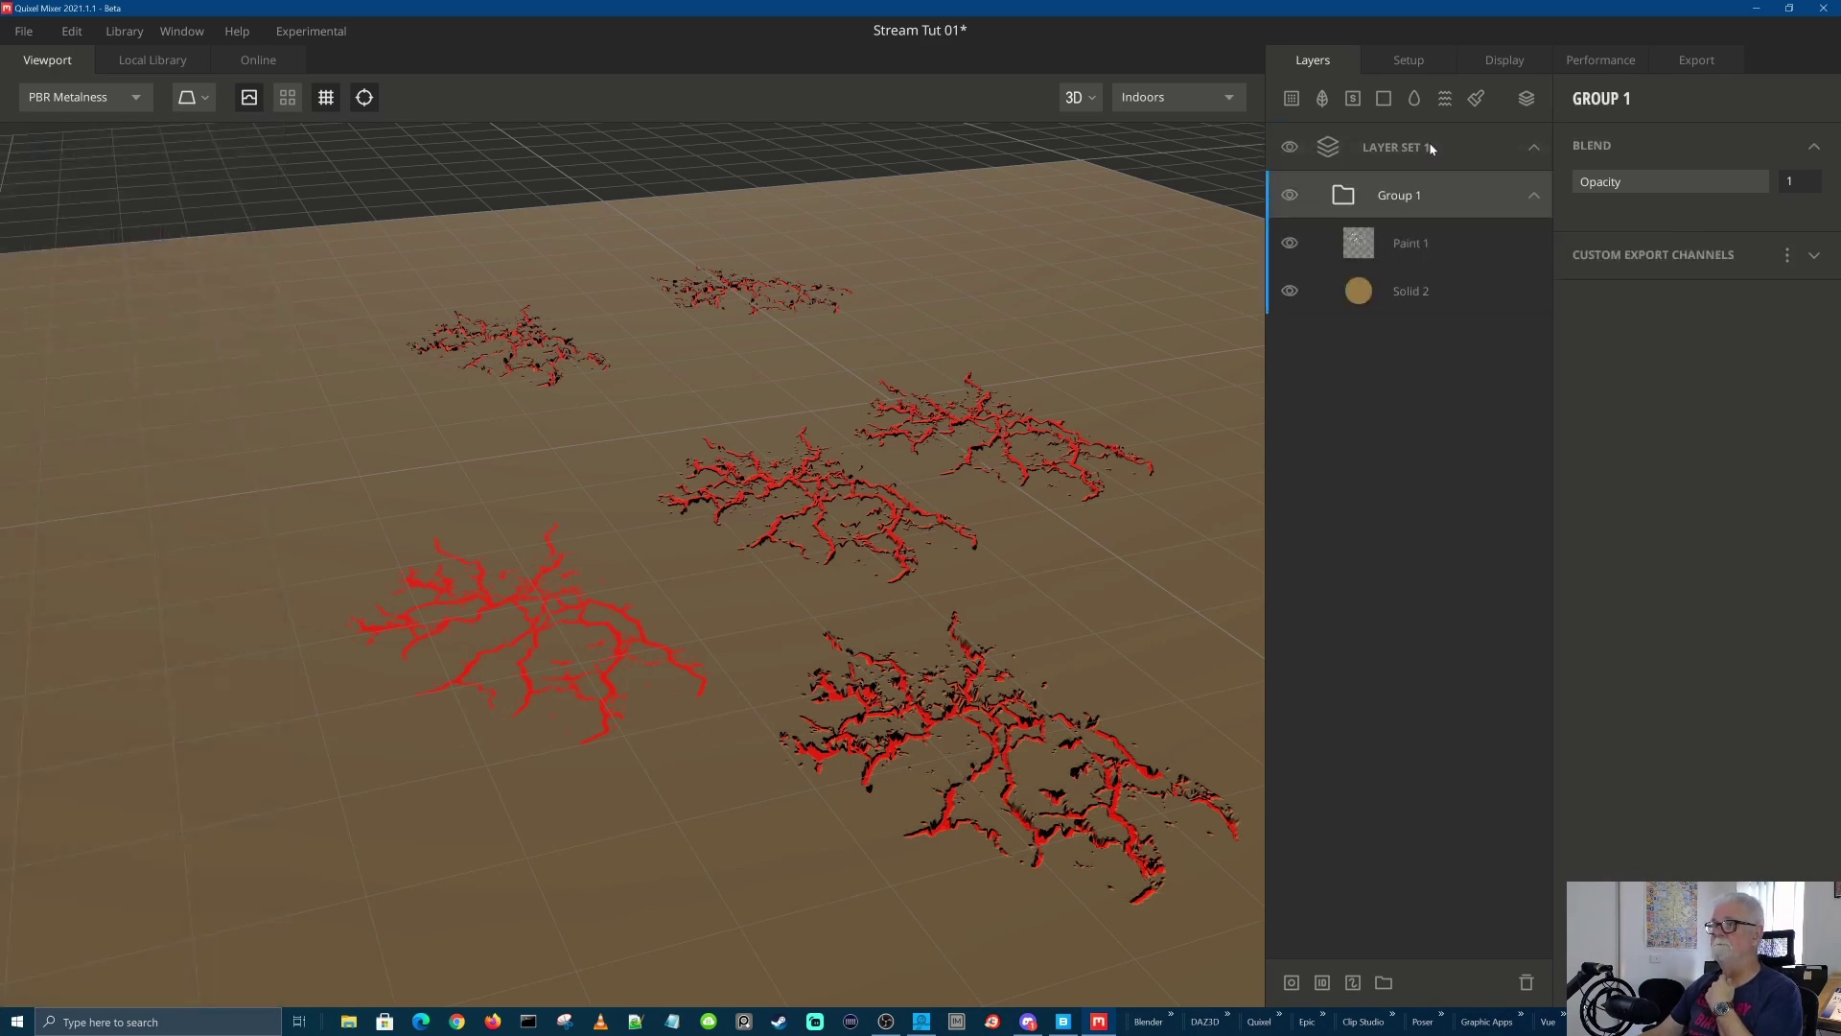
# Collapse and re-expand Layer Set 1, and rename the layer set TEST
pyautogui.click(1532, 148)
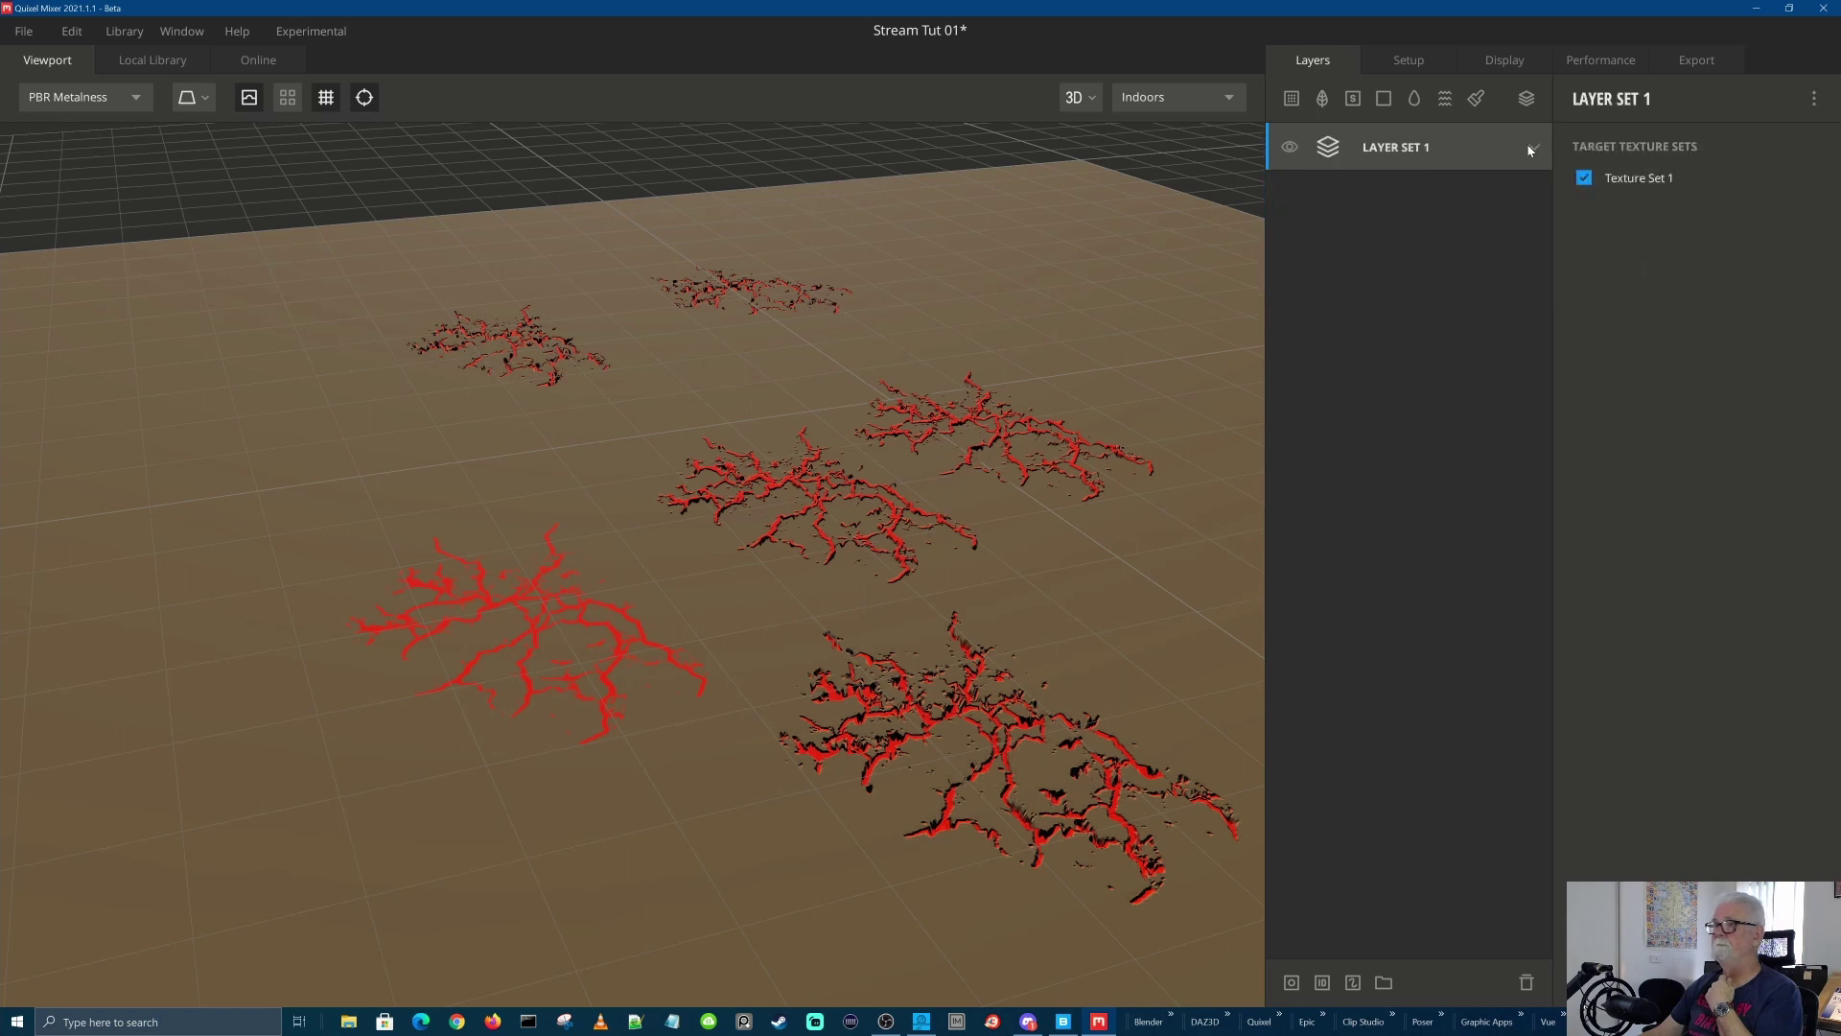
pyautogui.click(1532, 148)
pyautogui.doubleClick(1426, 150)
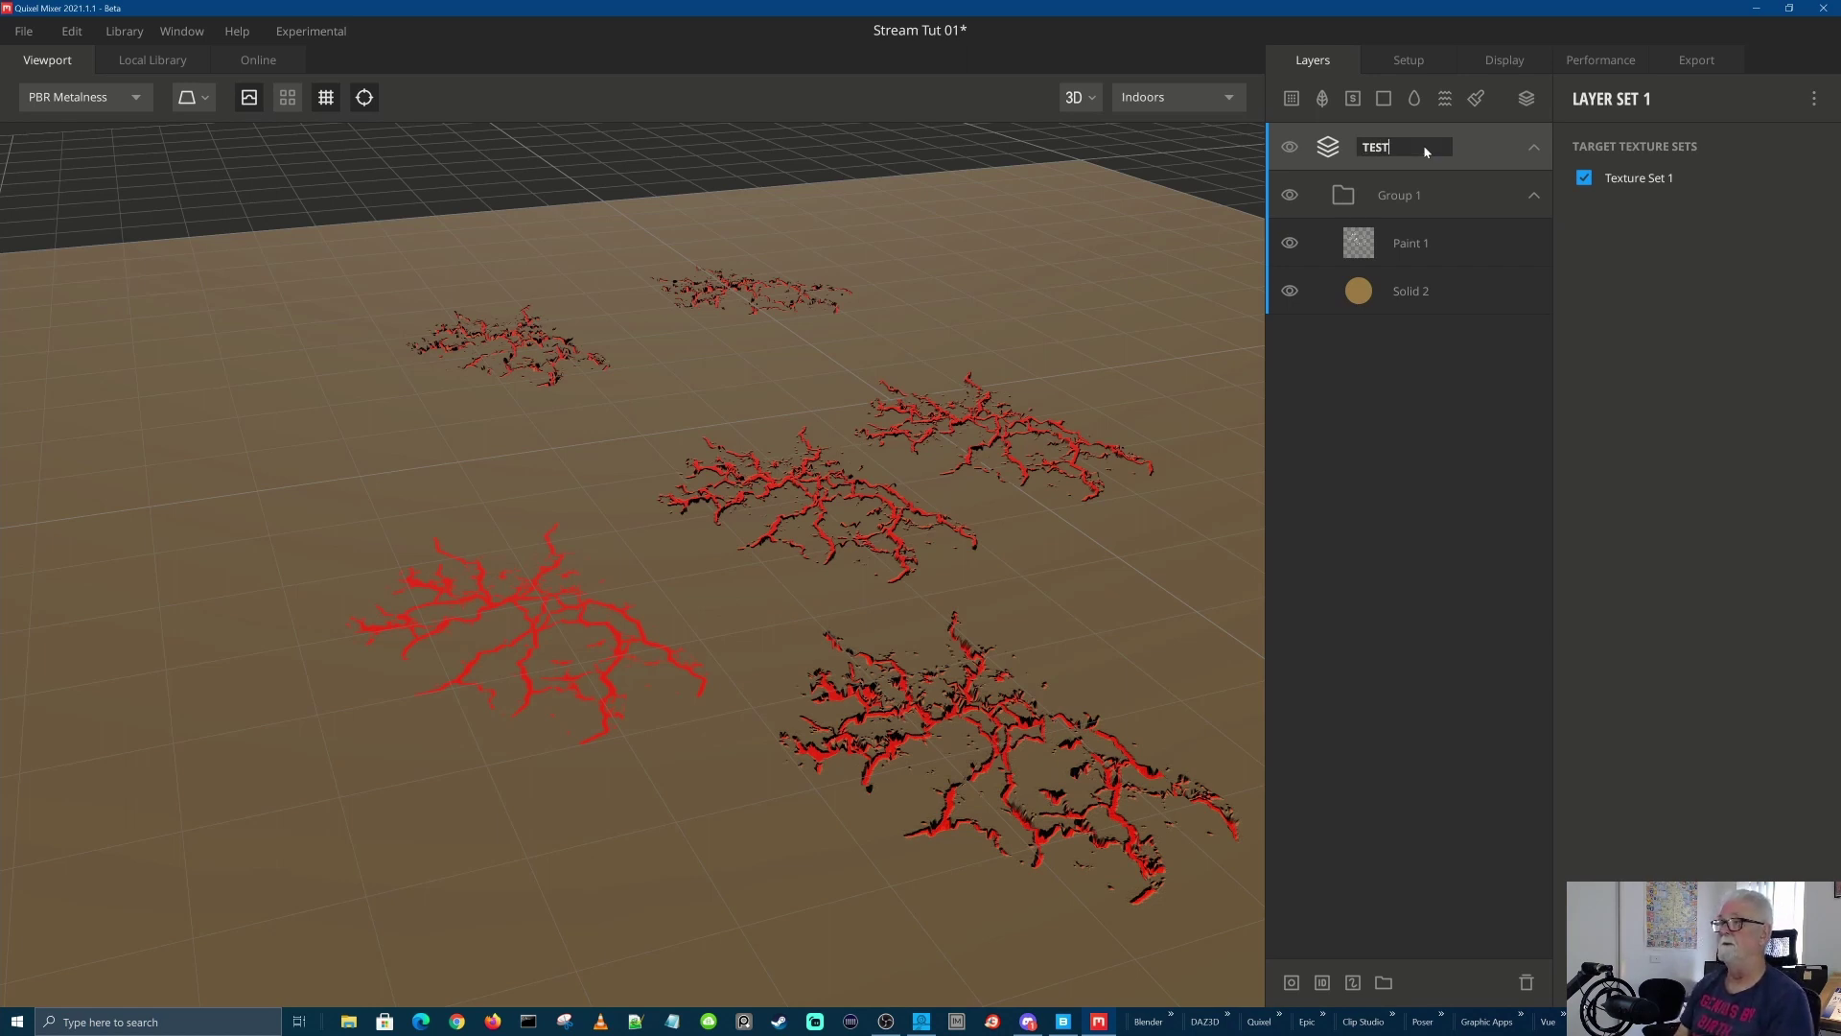
pyautogui.click(1412, 343)
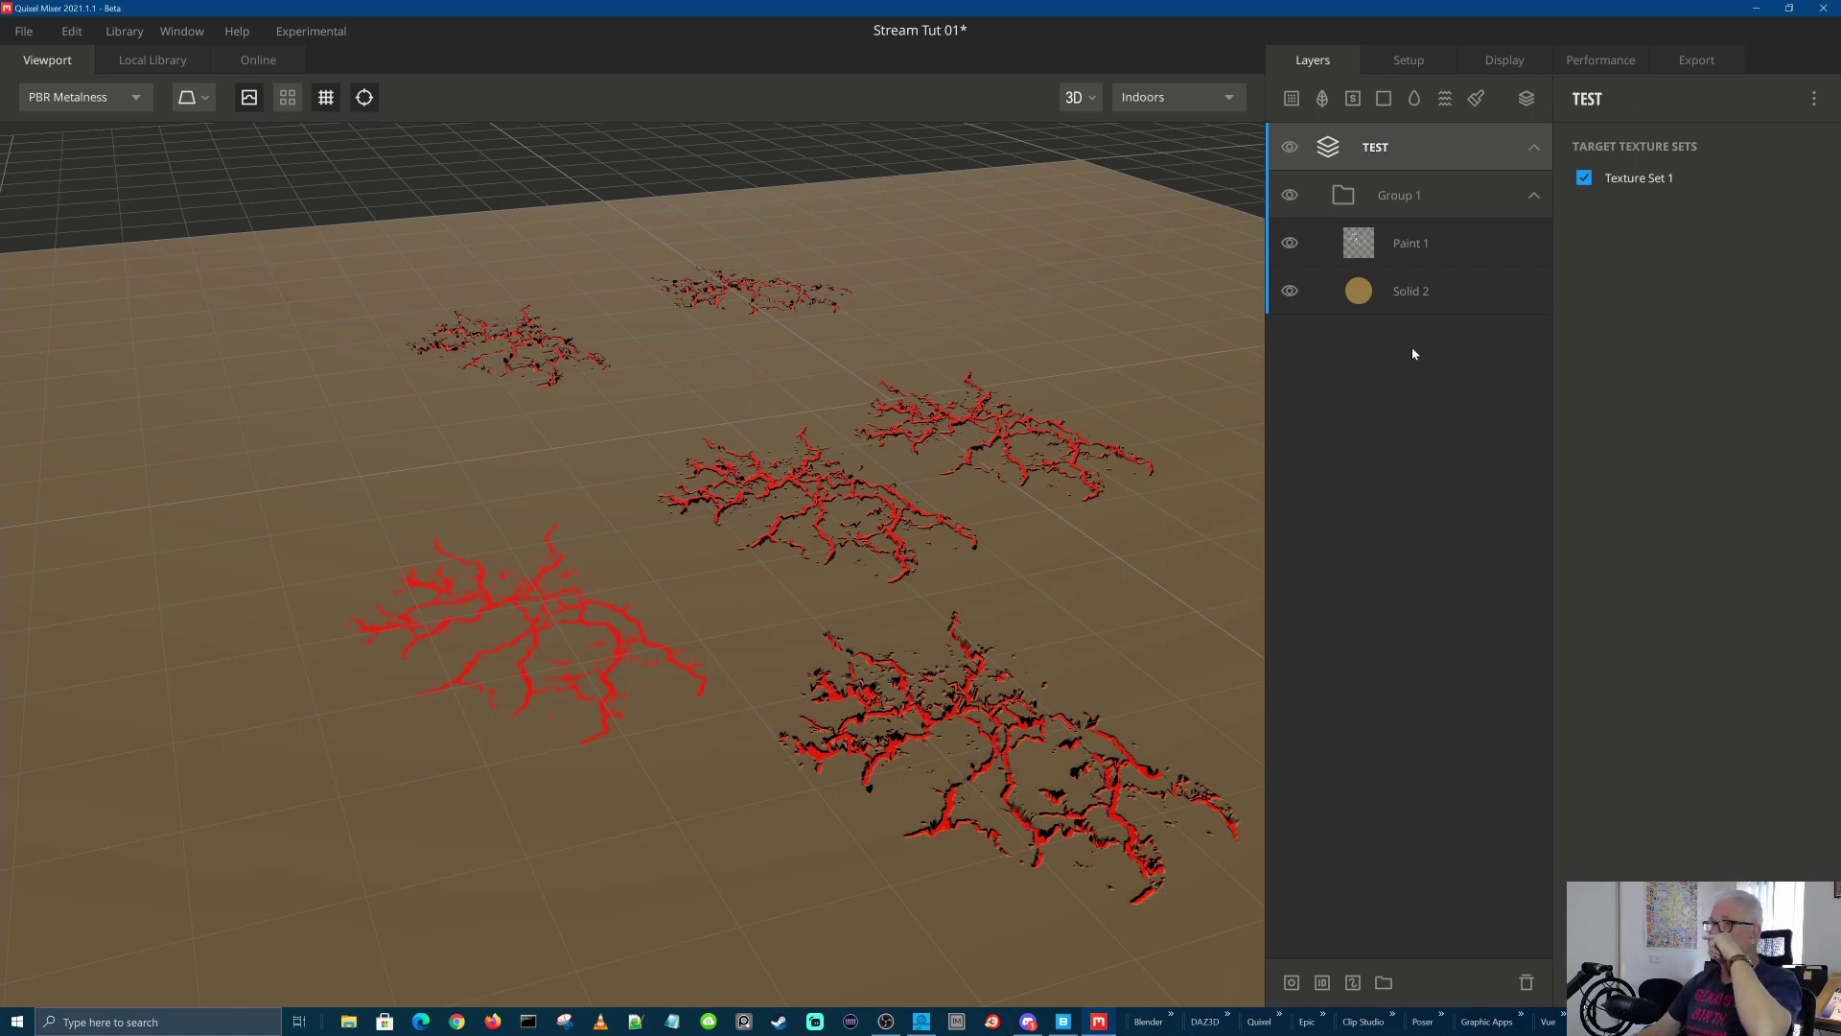
# Collapse and re-expand the TEST layer set and its Group 1 to check how the layers nest
pyautogui.click(1535, 152)
pyautogui.click(1534, 150)
pyautogui.click(1532, 196)
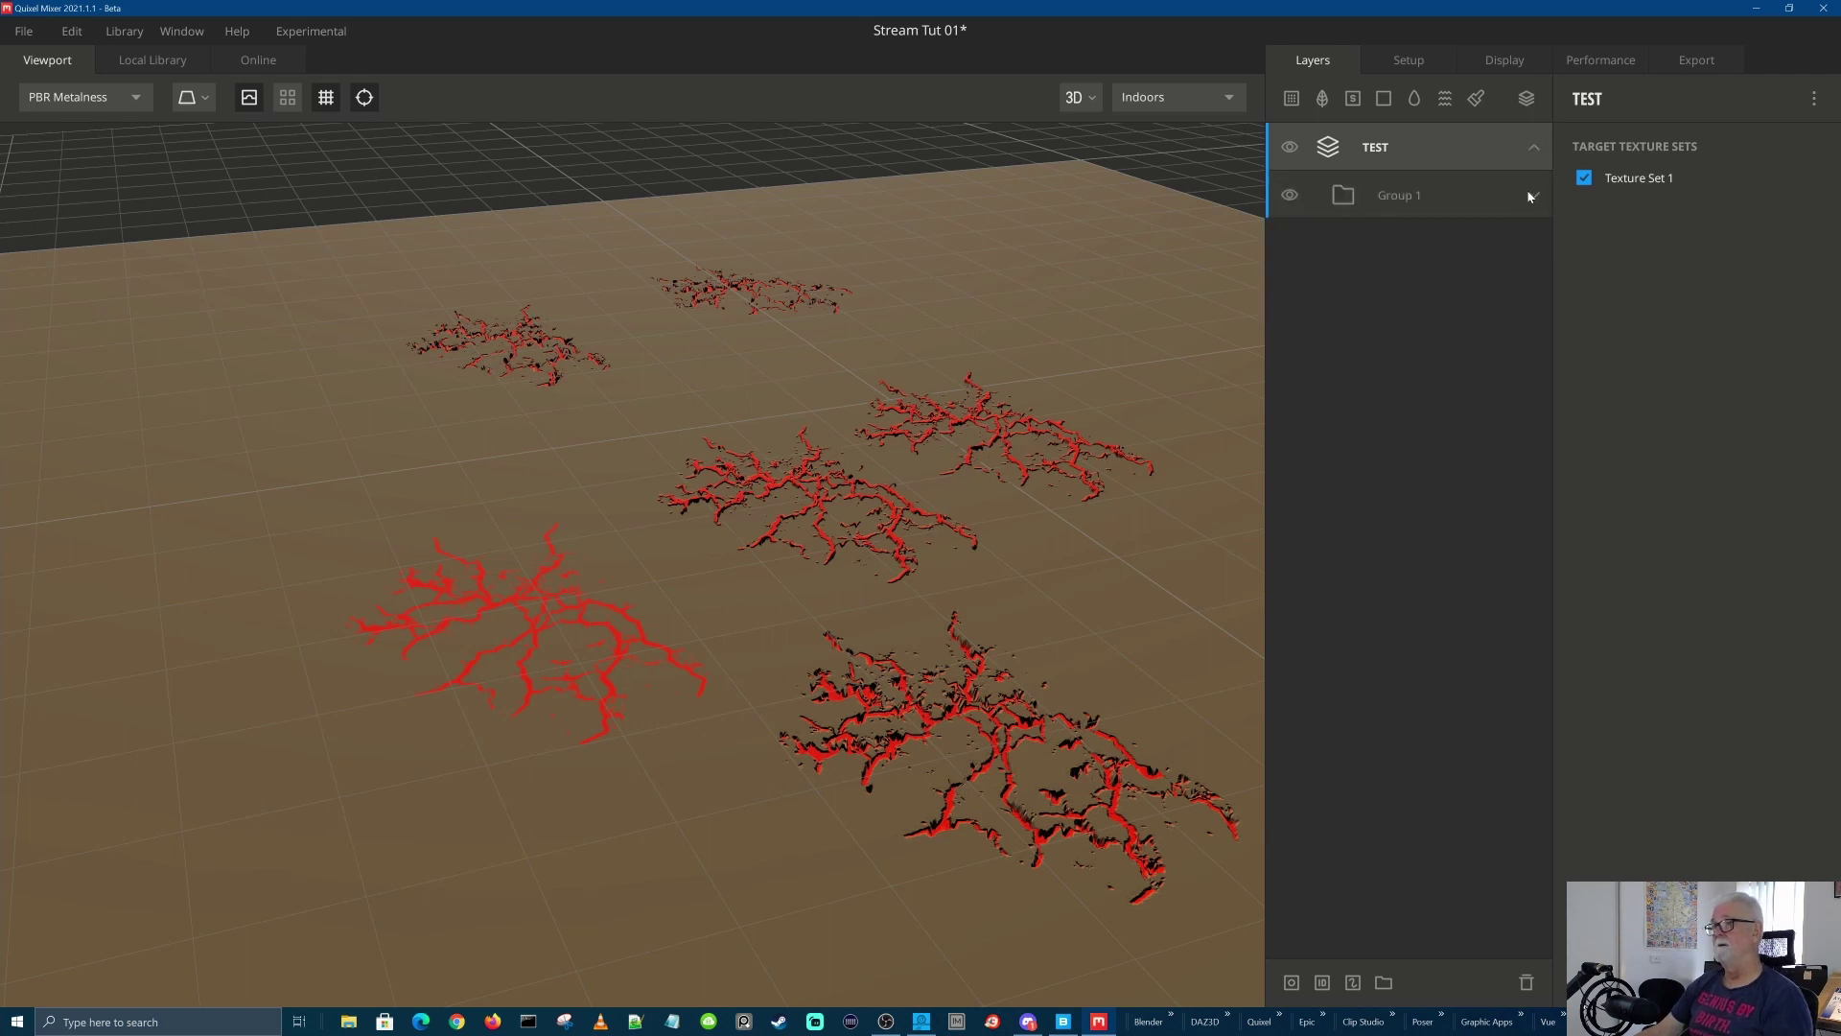
pyautogui.click(1533, 196)
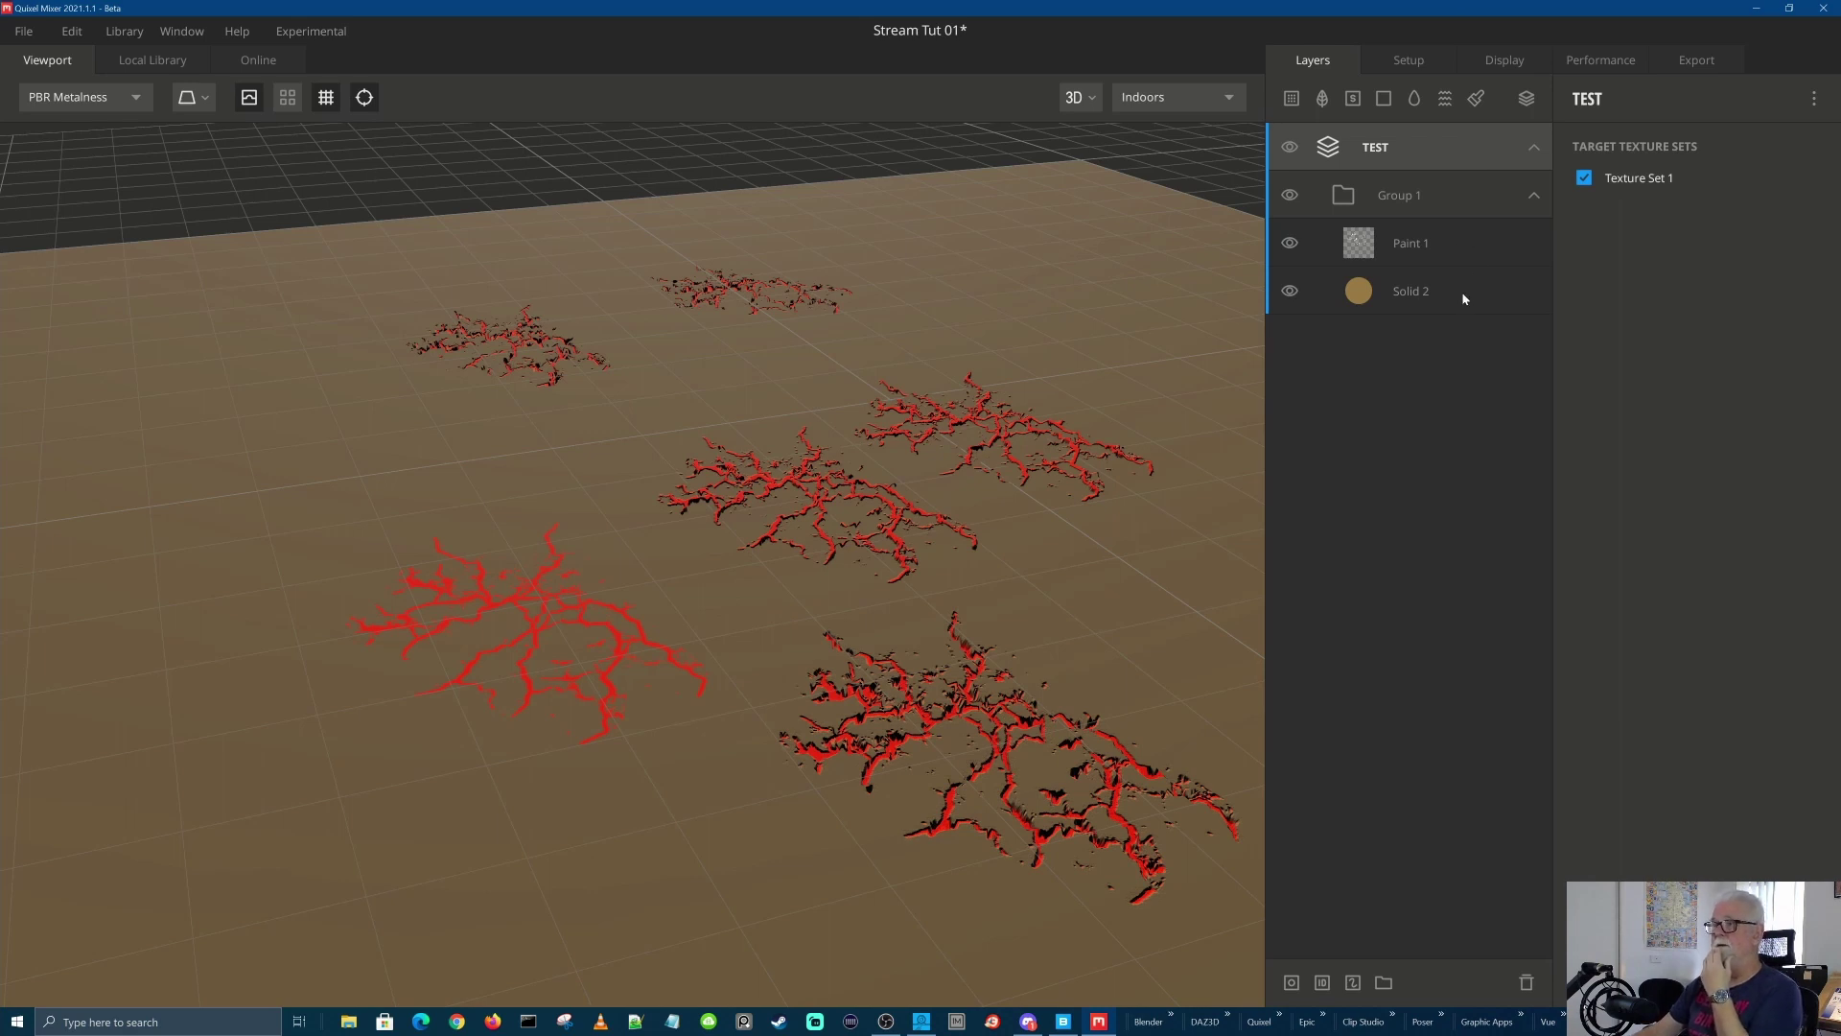
# Add a liquid layer above Paint 1 and switch the viewport lighting environment to Streetlights
pyautogui.click(1461, 257)
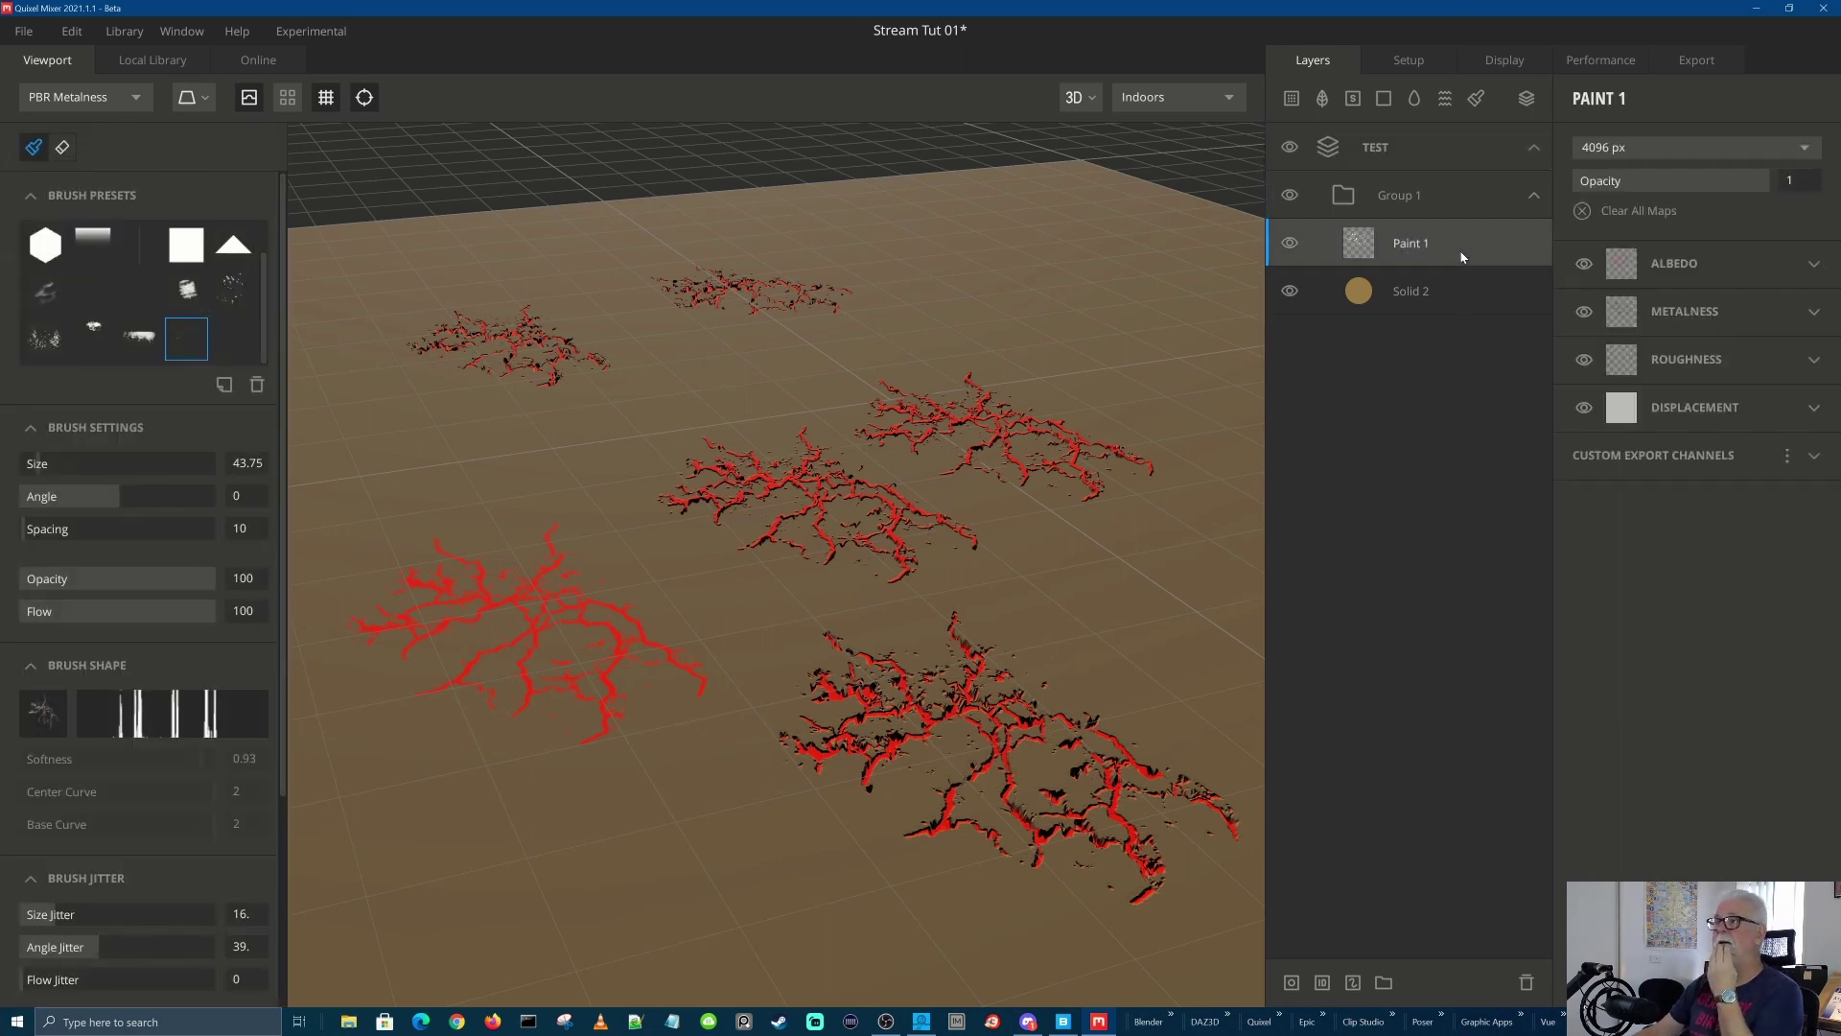
pyautogui.click(1416, 98)
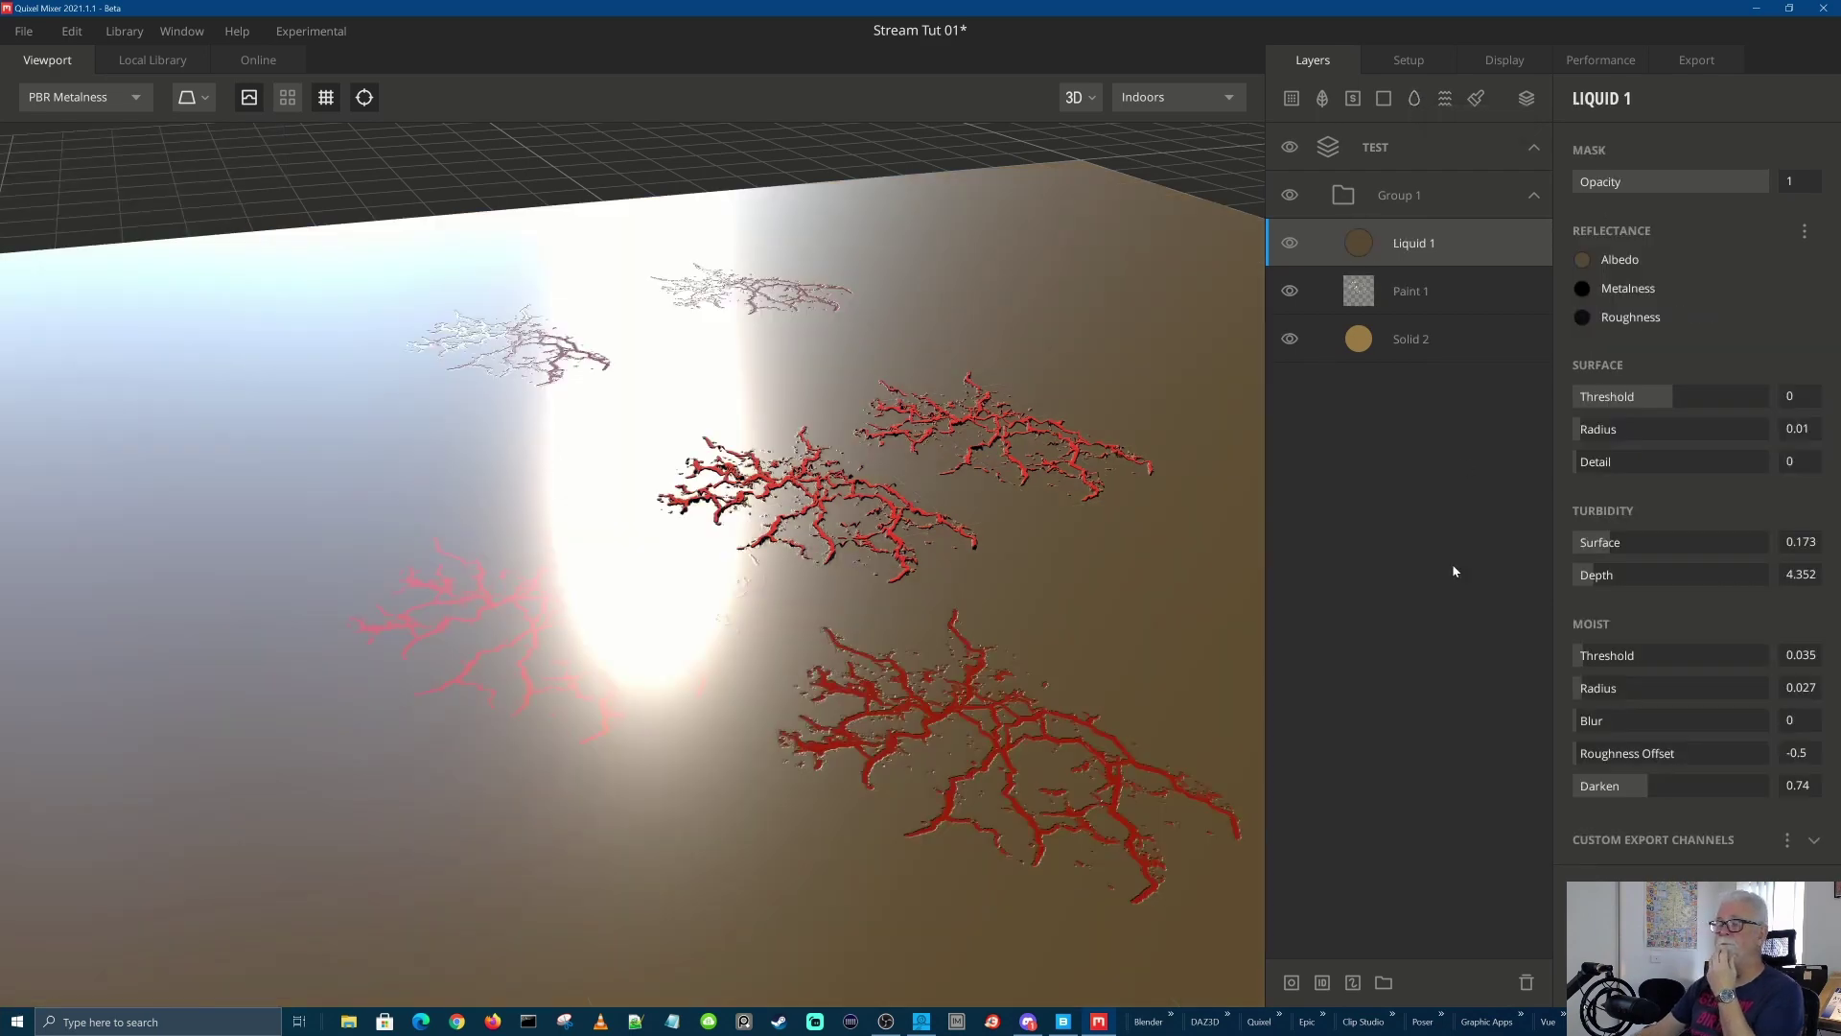
pyautogui.scroll(-5, 968, 485)
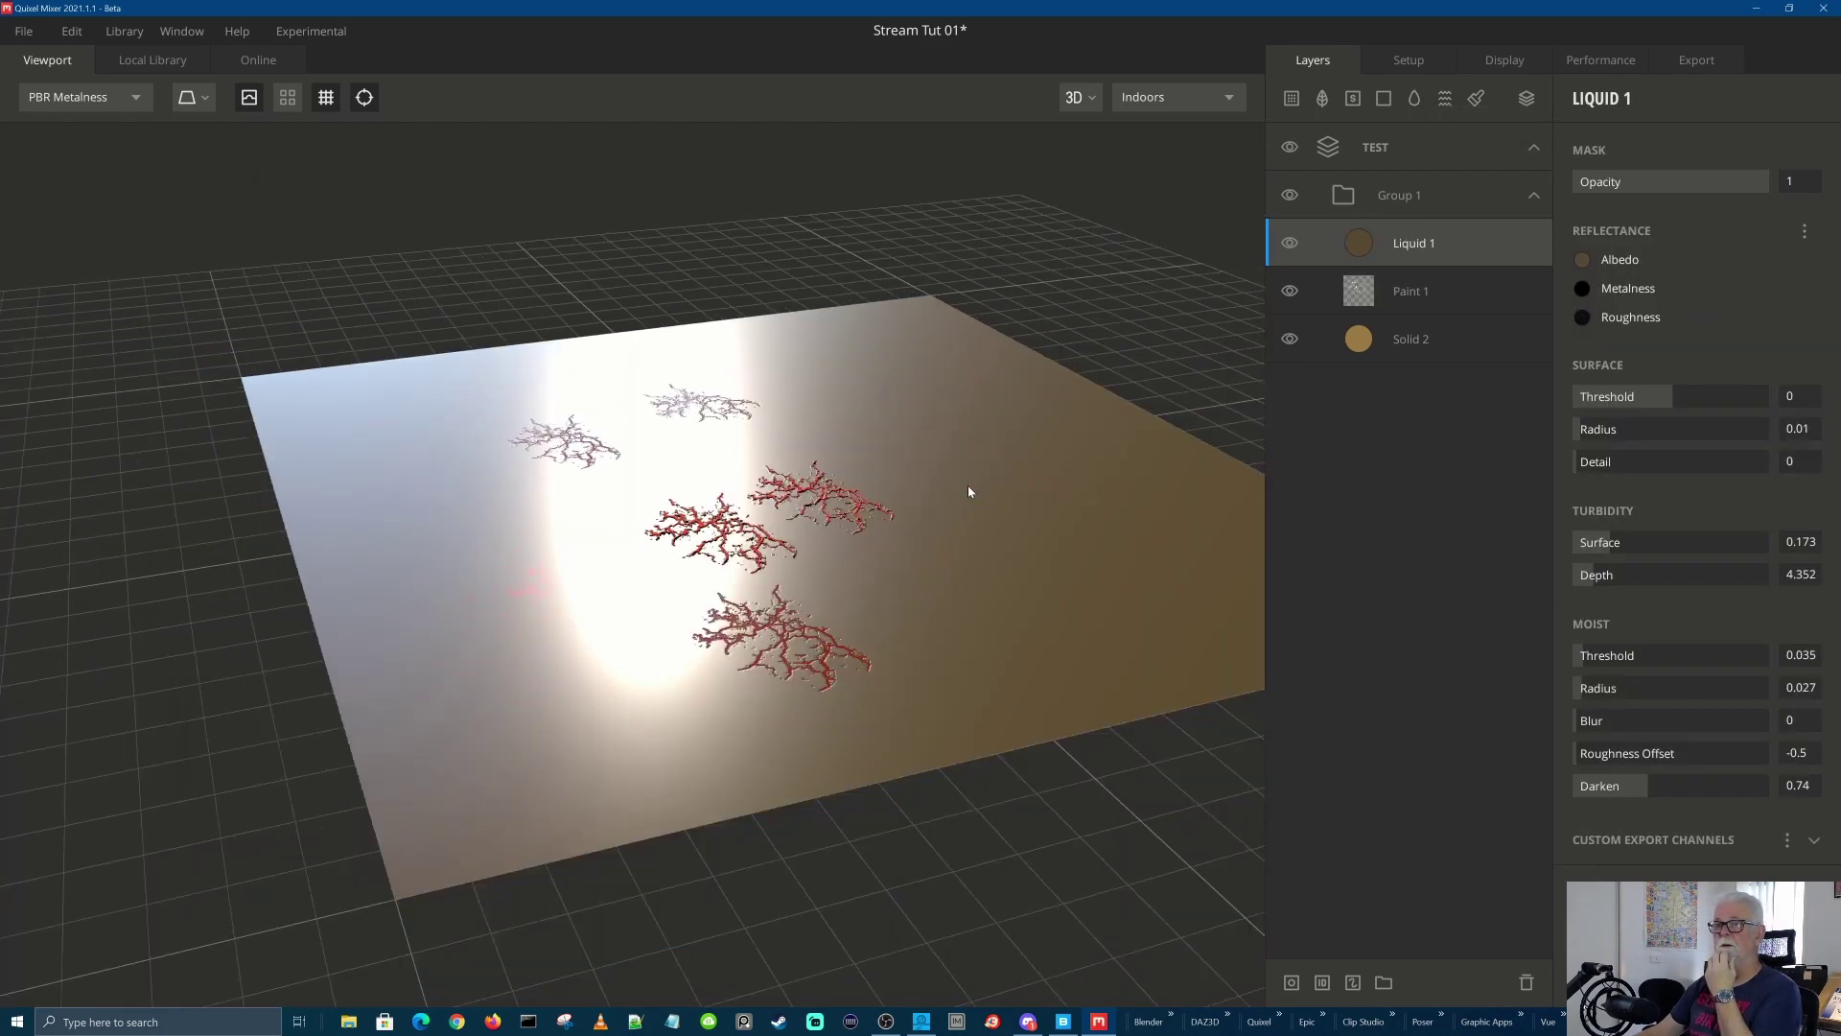
pyautogui.click(1199, 96)
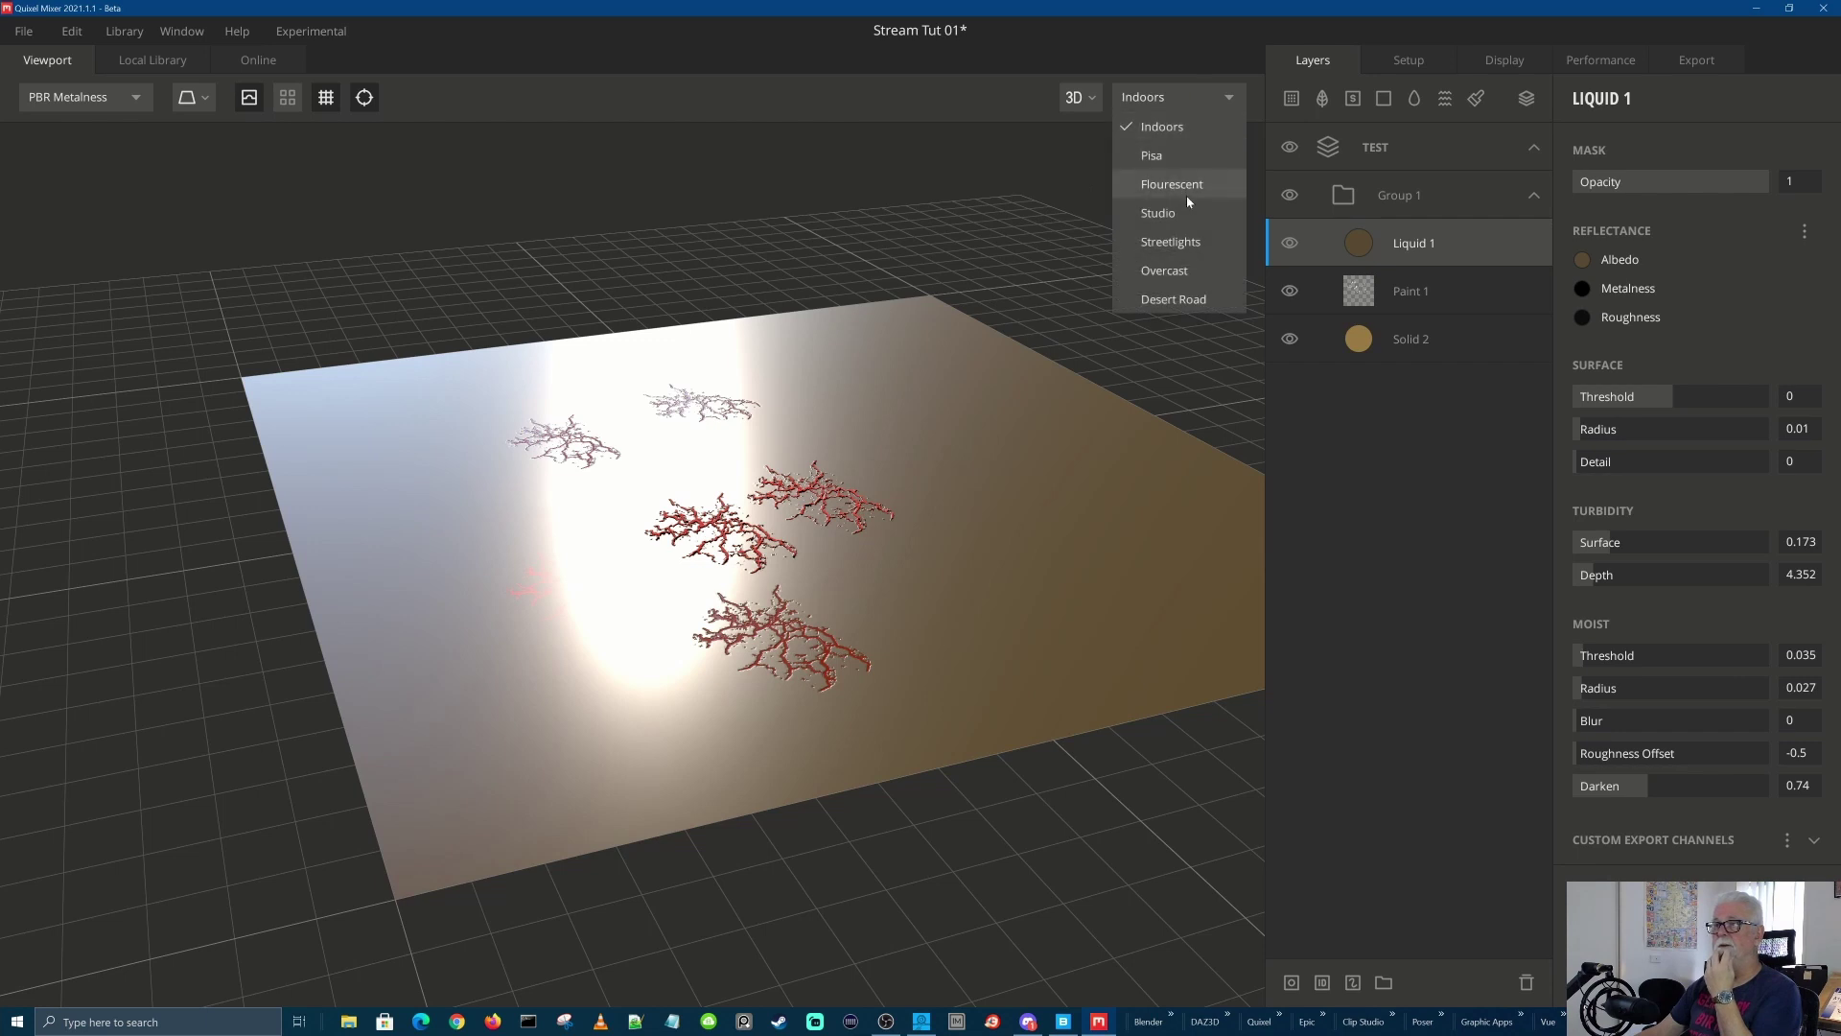
pyautogui.click(1183, 241)
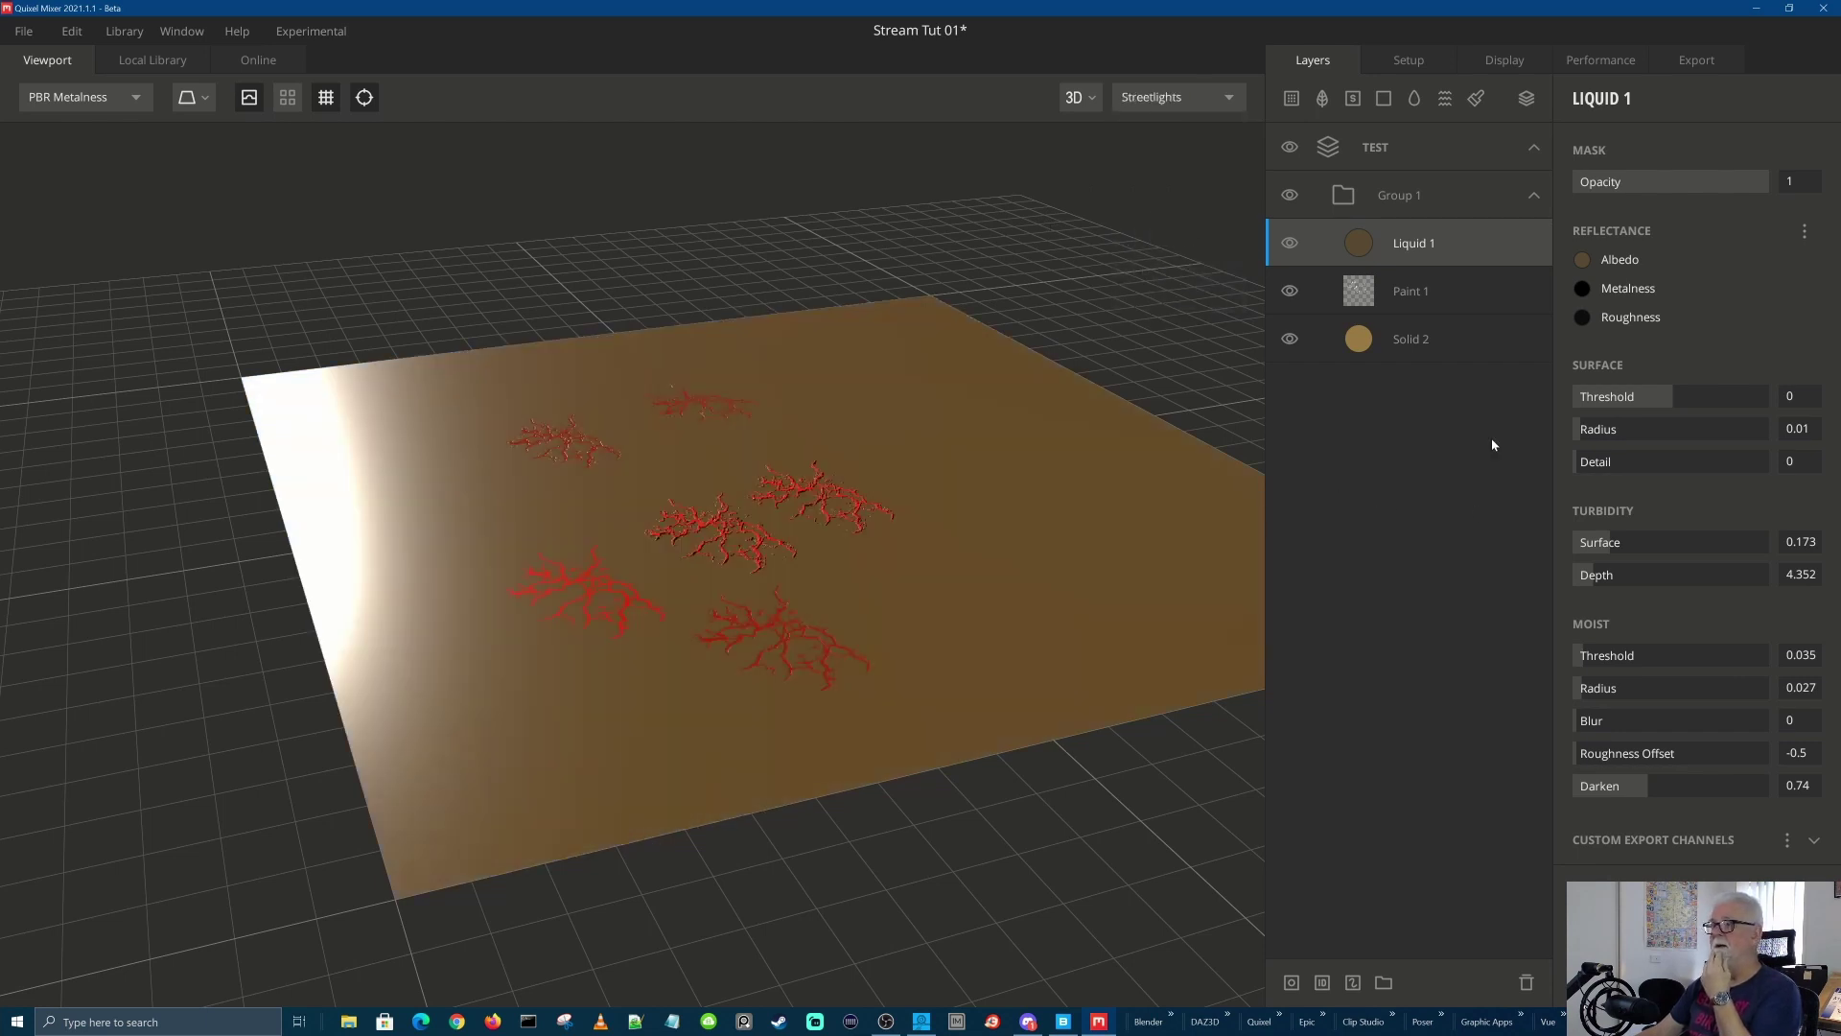
# Try the liquid layer's surface threshold at 0.03 and -0.07, and return it to 0
pyautogui.click(1672, 401)
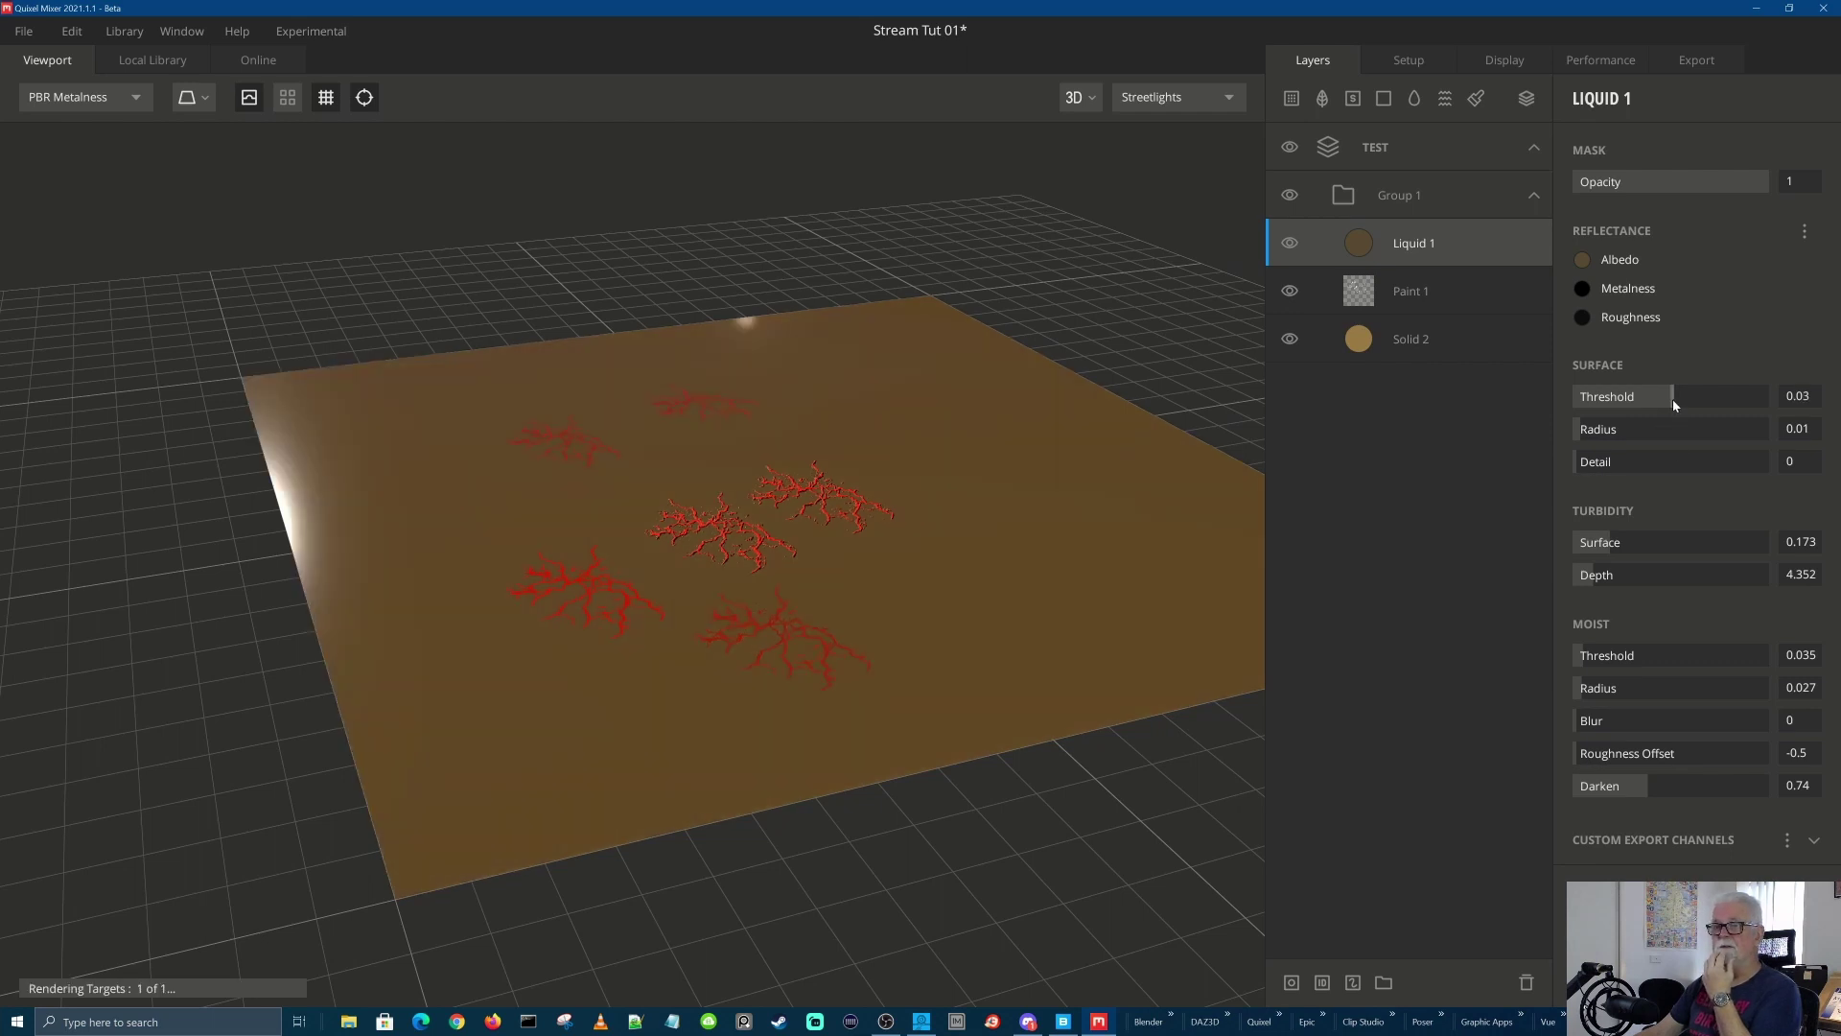
pyautogui.moveTo(1674, 405); pyautogui.dragTo(1672, 397)
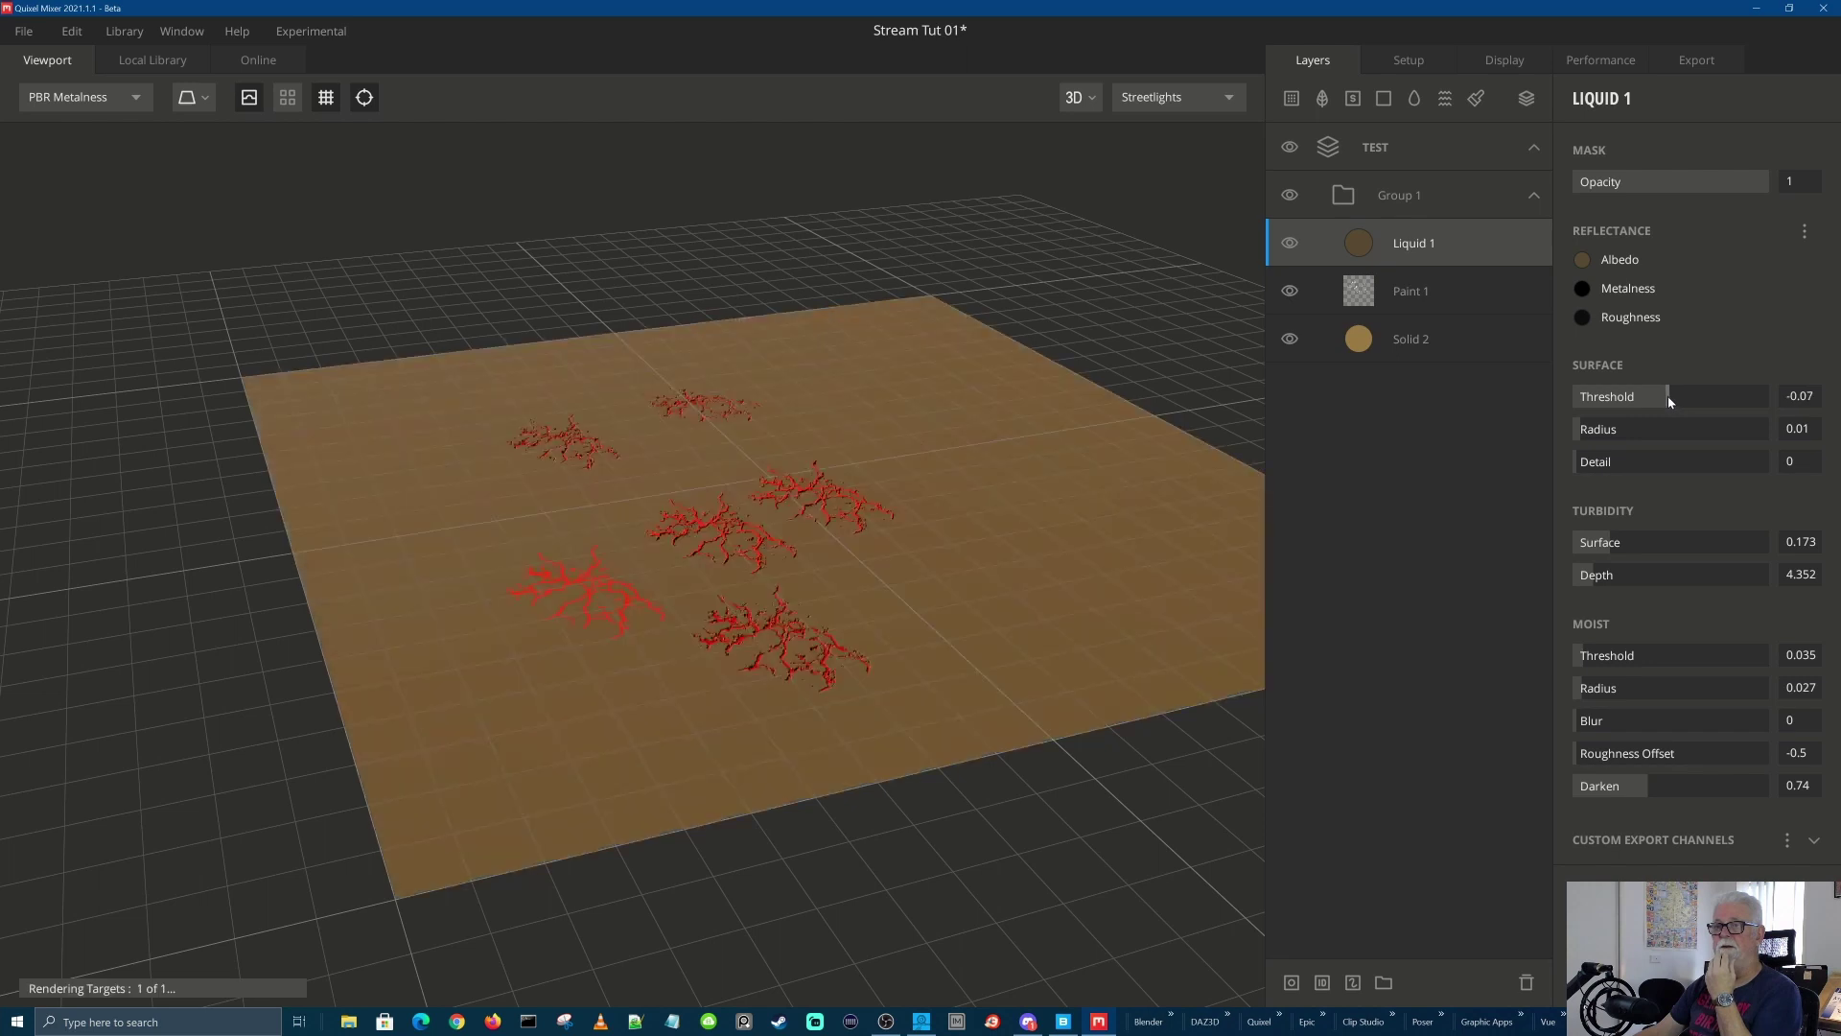
pyautogui.moveTo(1672, 397); pyautogui.dragTo(1670, 397)
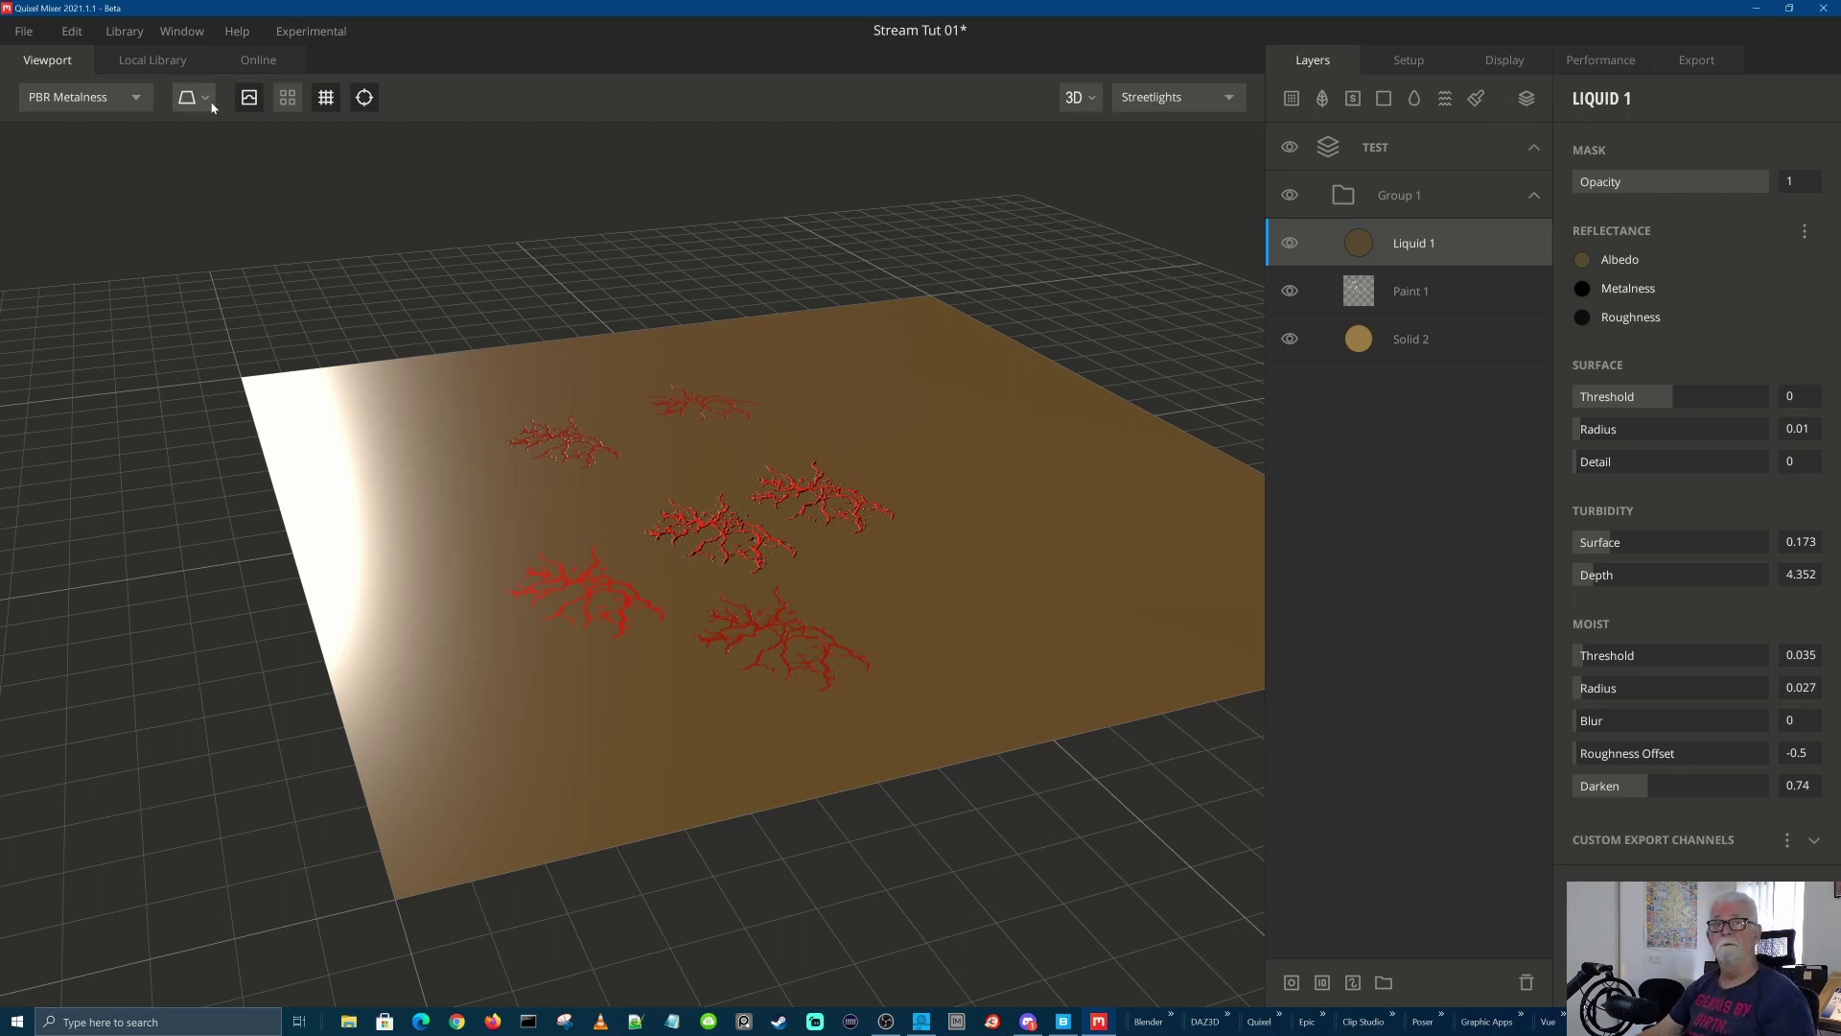
# Save the mix as Stream Tut 01 and close Quixel Mixer
pyautogui.click(24, 34)
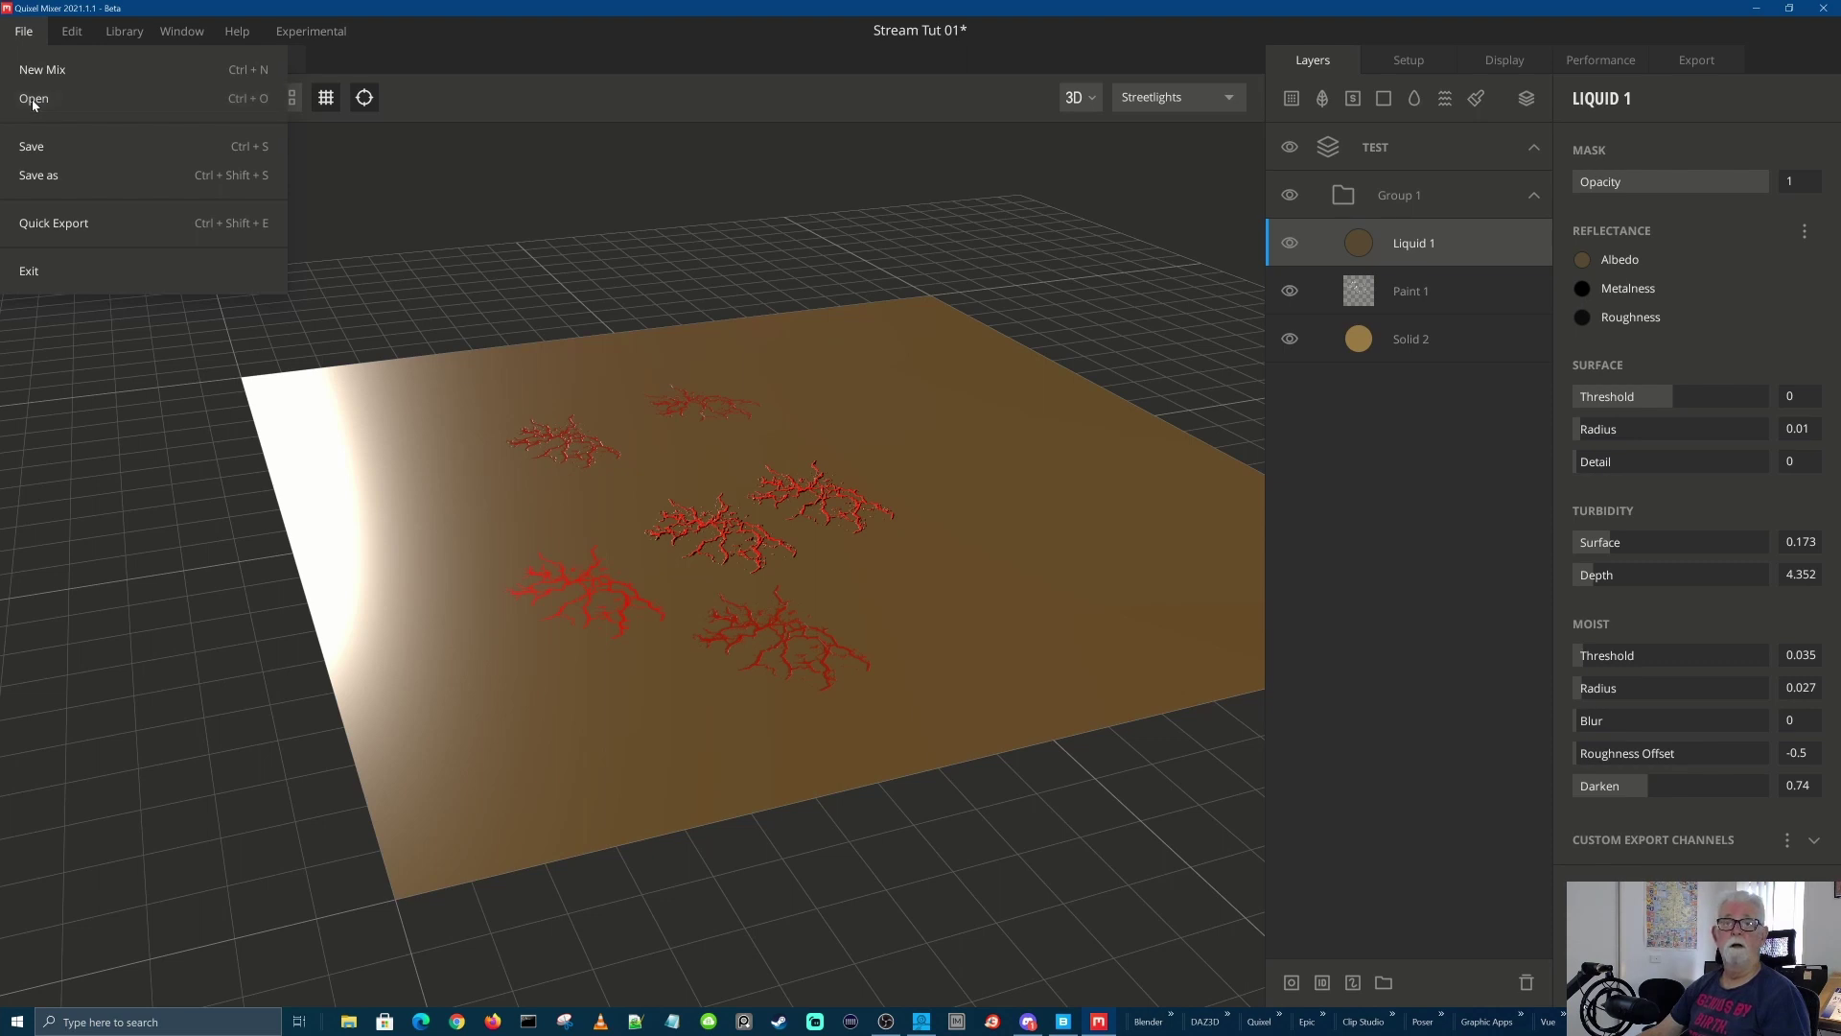
pyautogui.click(639, 30)
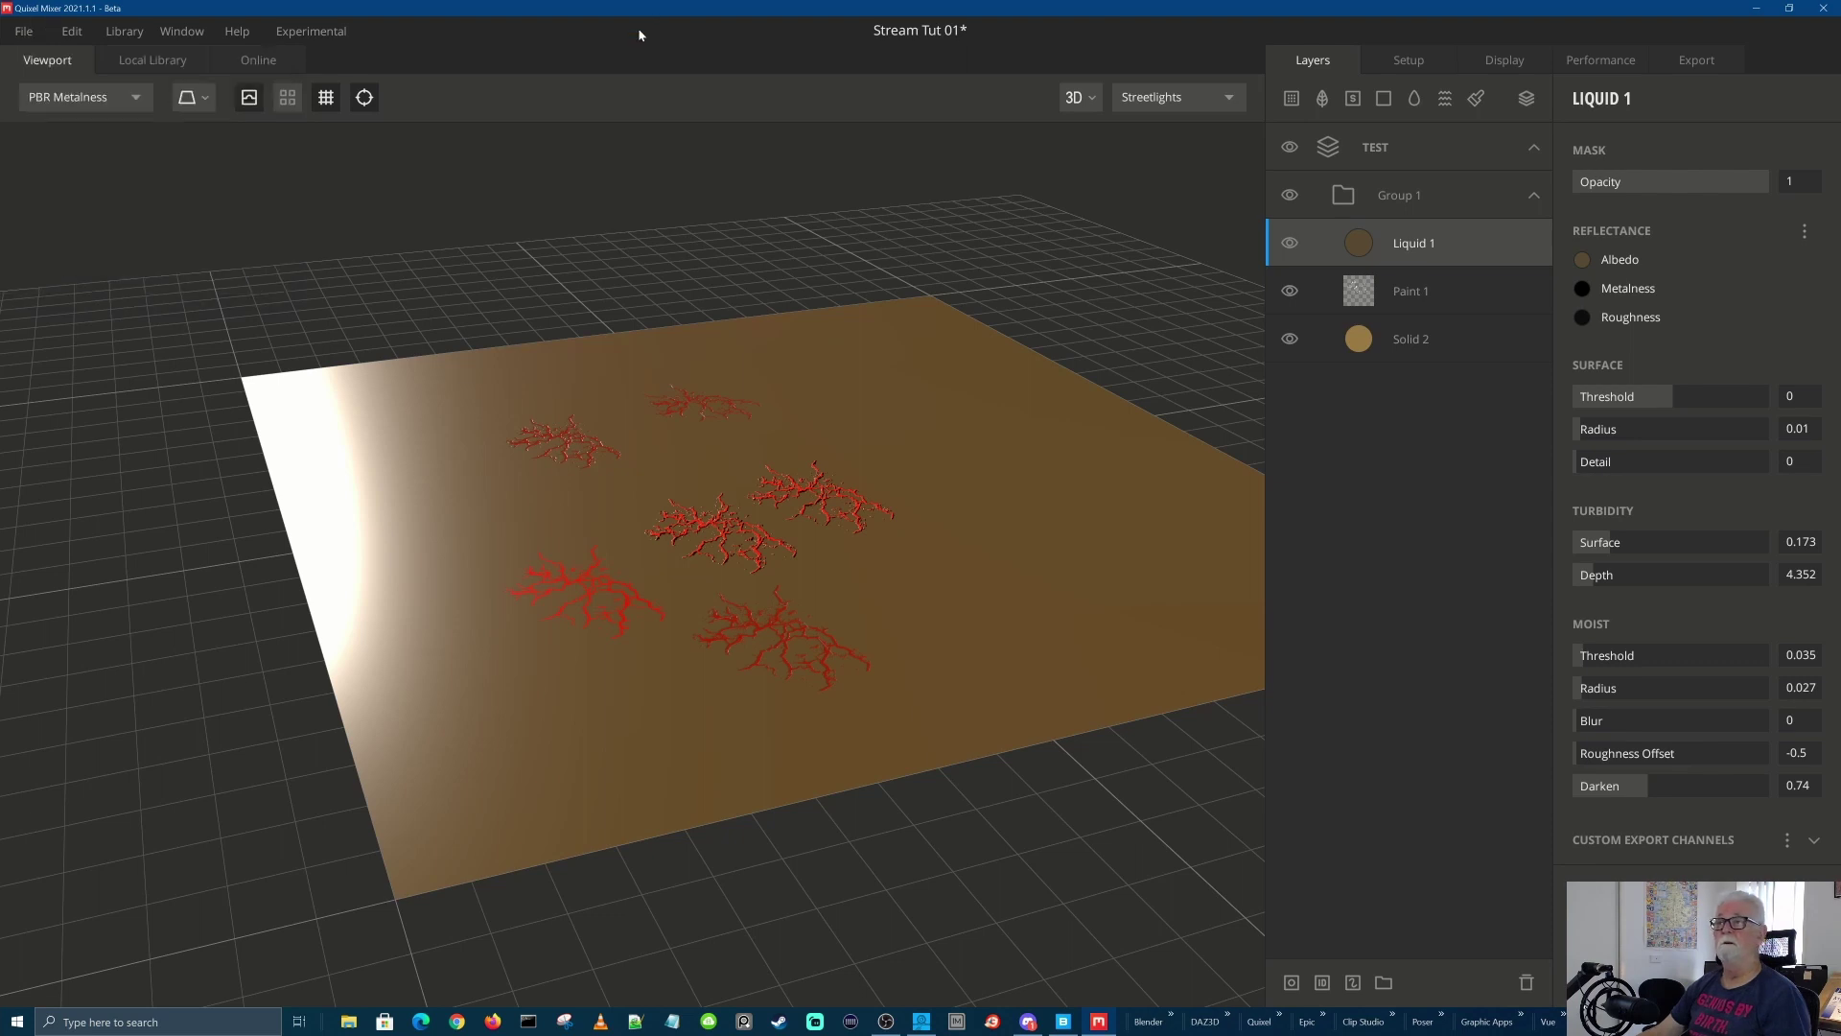
pyautogui.click(1825, 9)
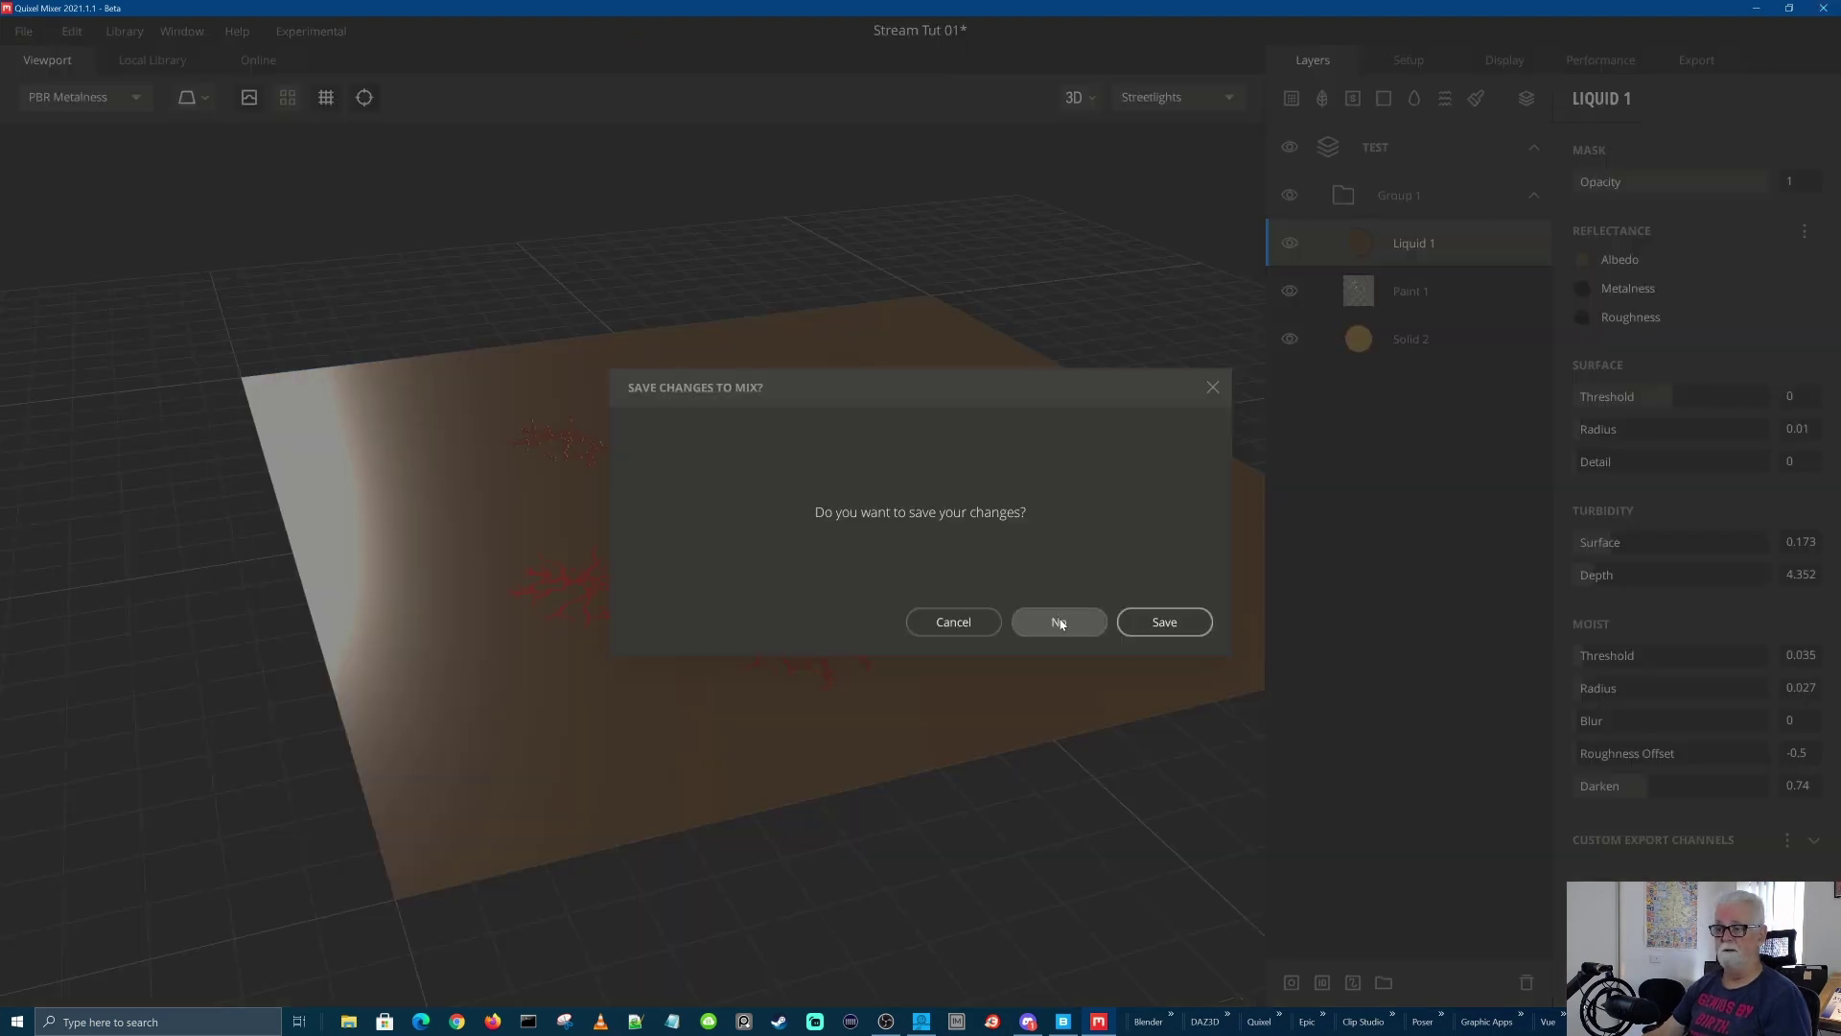
pyautogui.click(1163, 622)
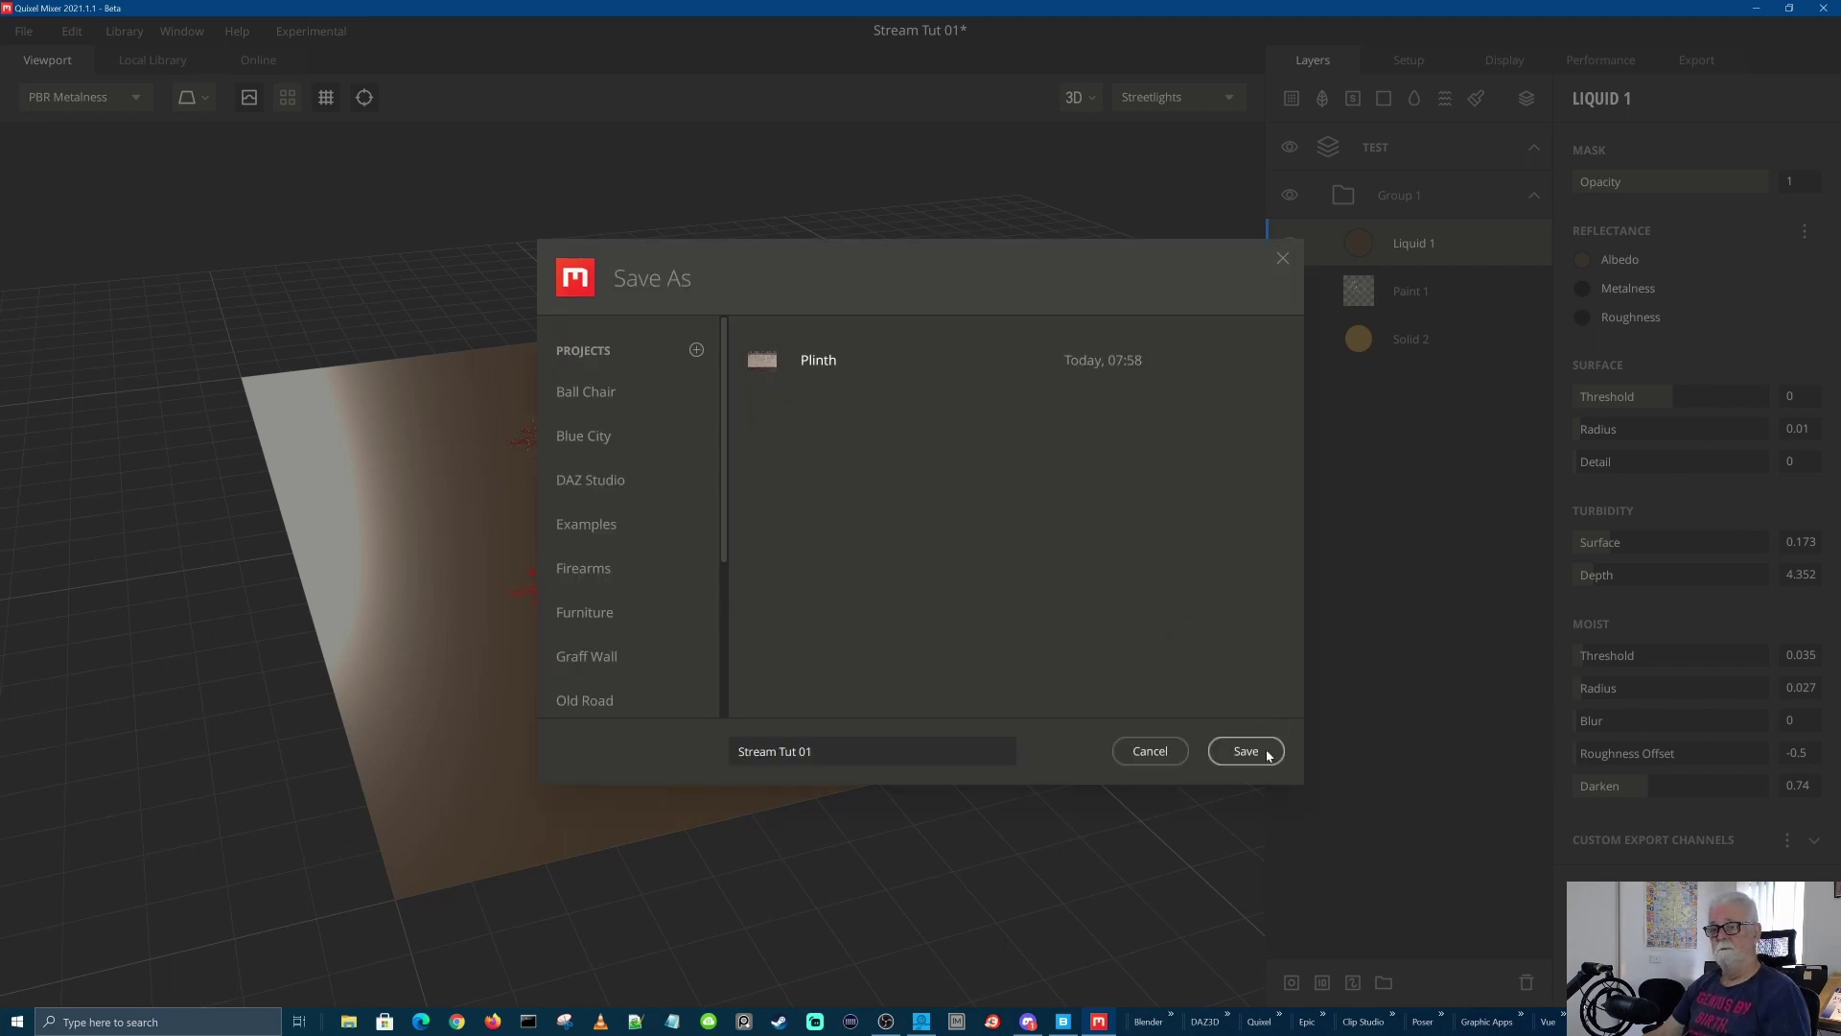
pyautogui.click(1241, 748)
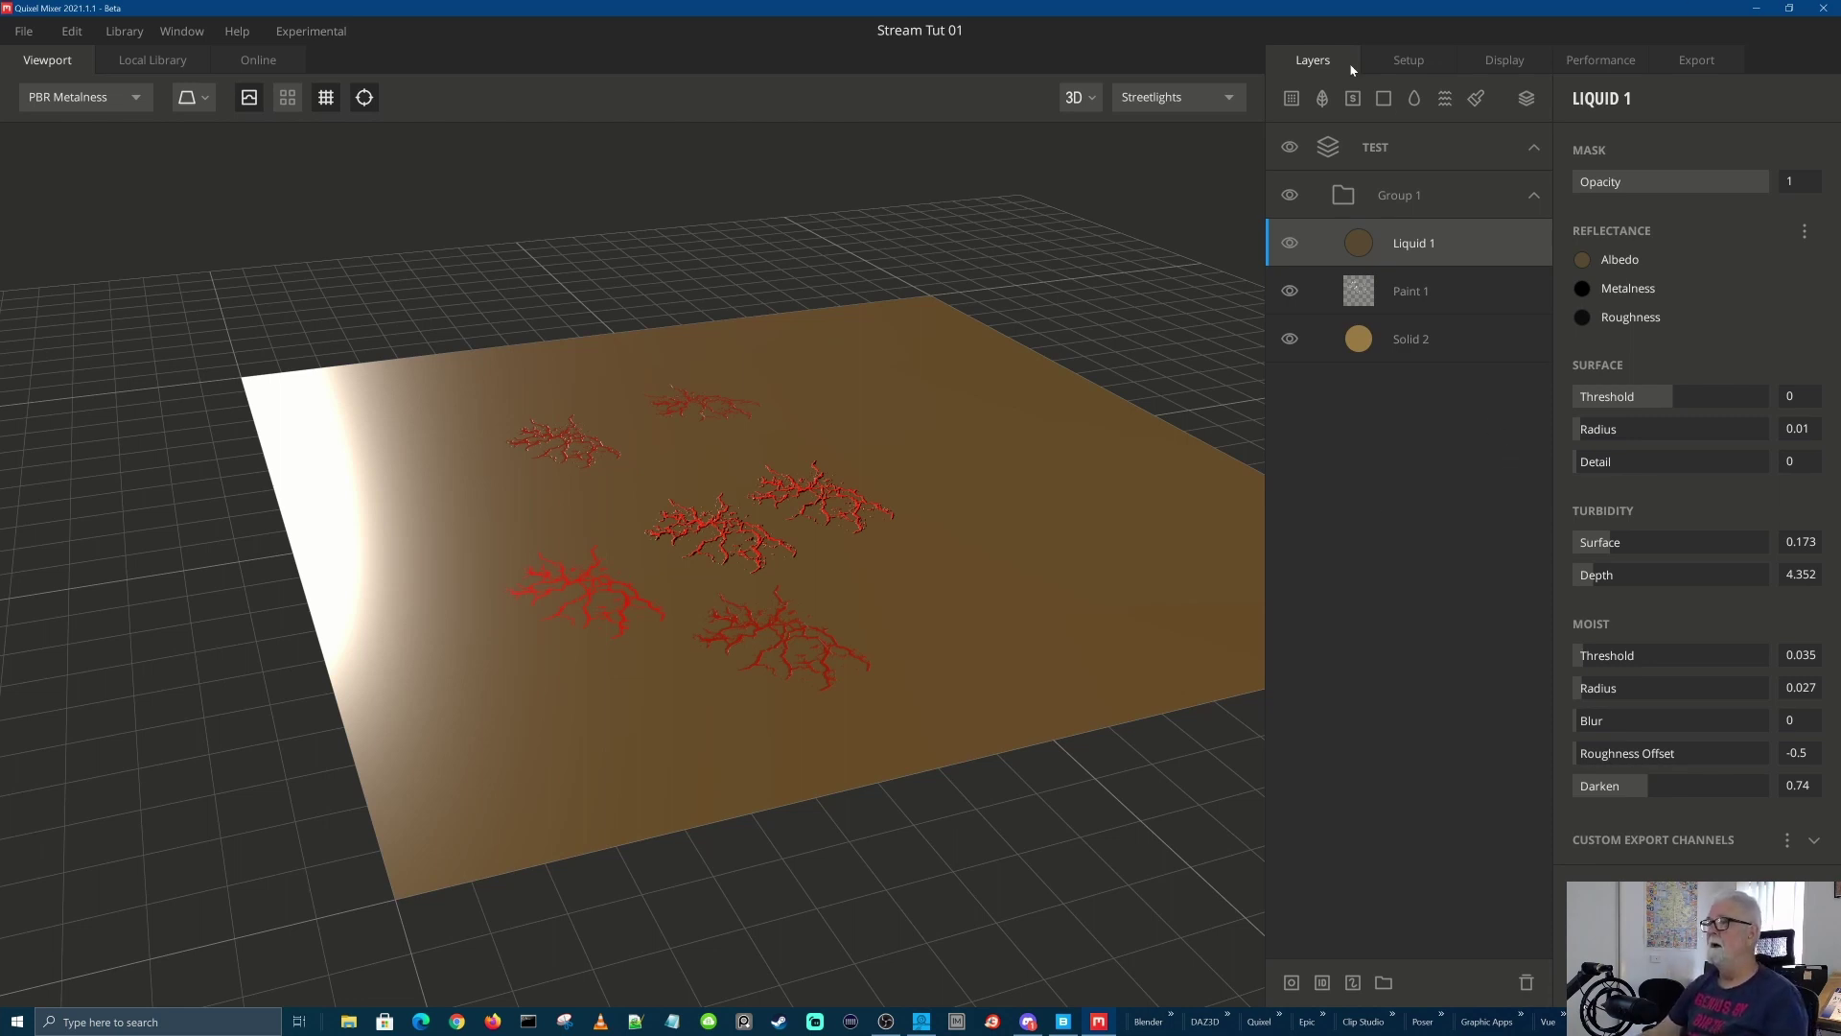
pyautogui.click(1824, 6)
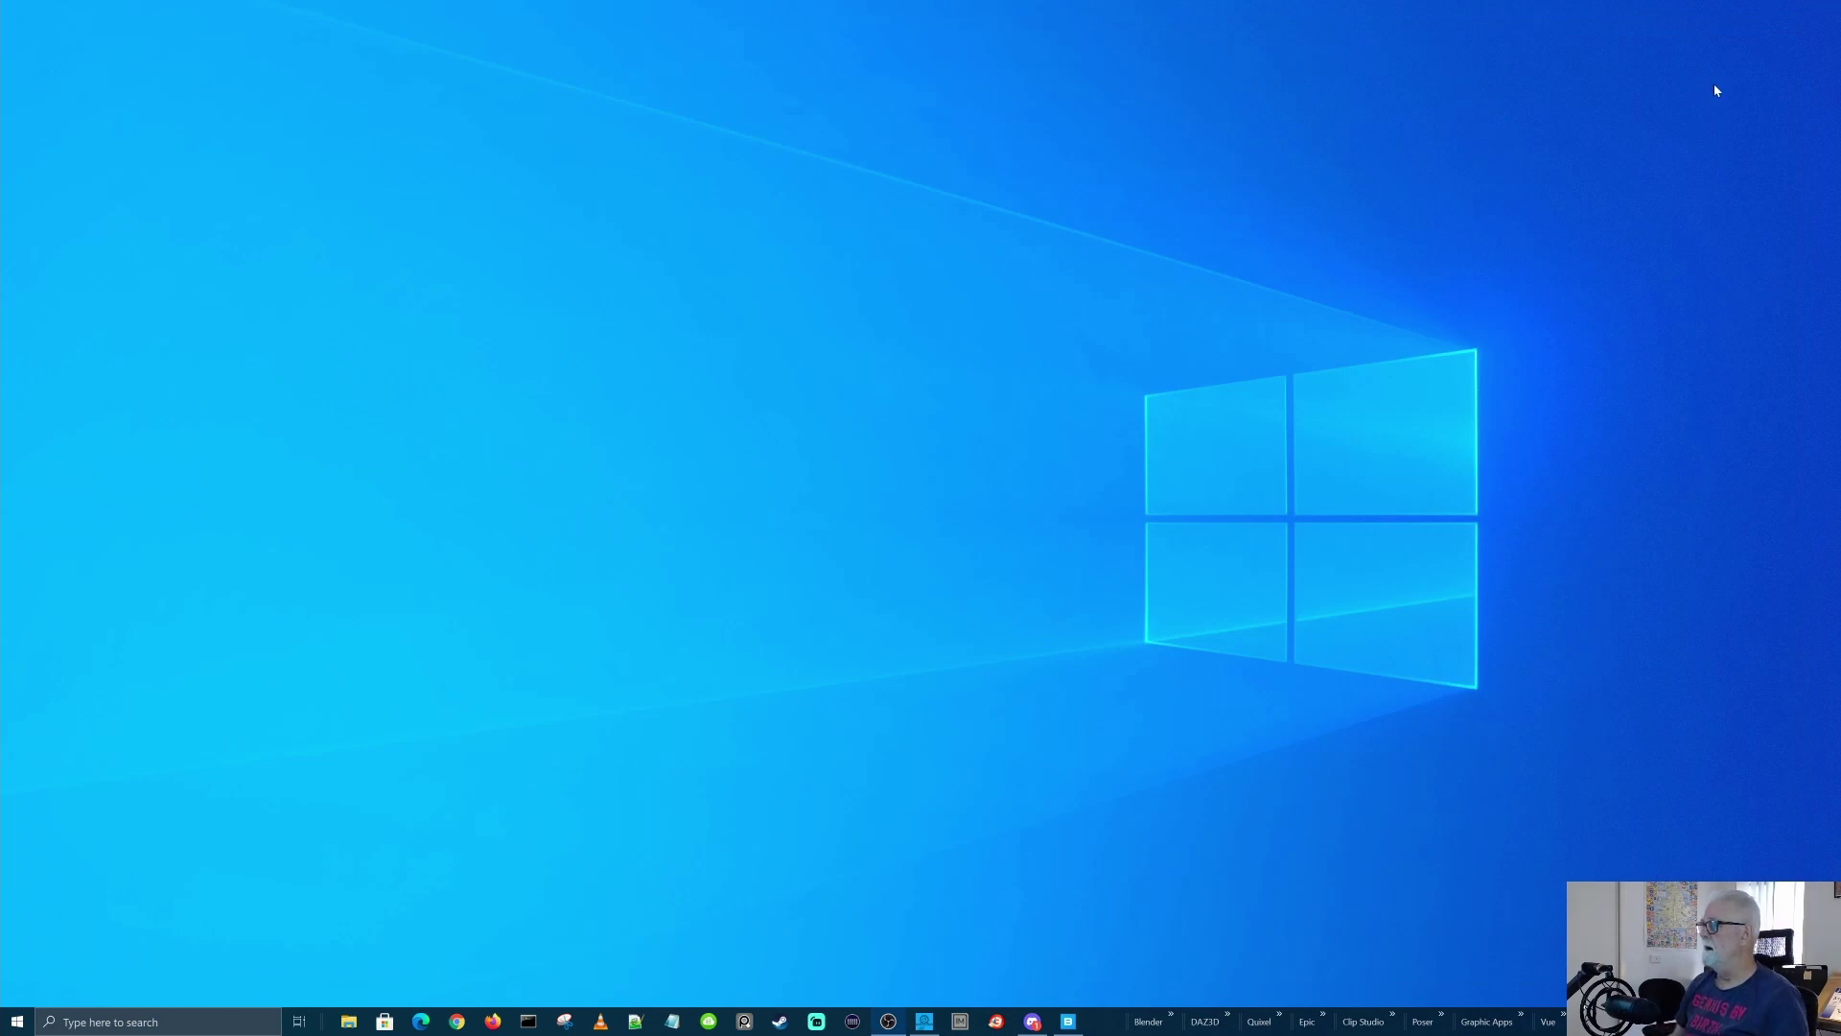
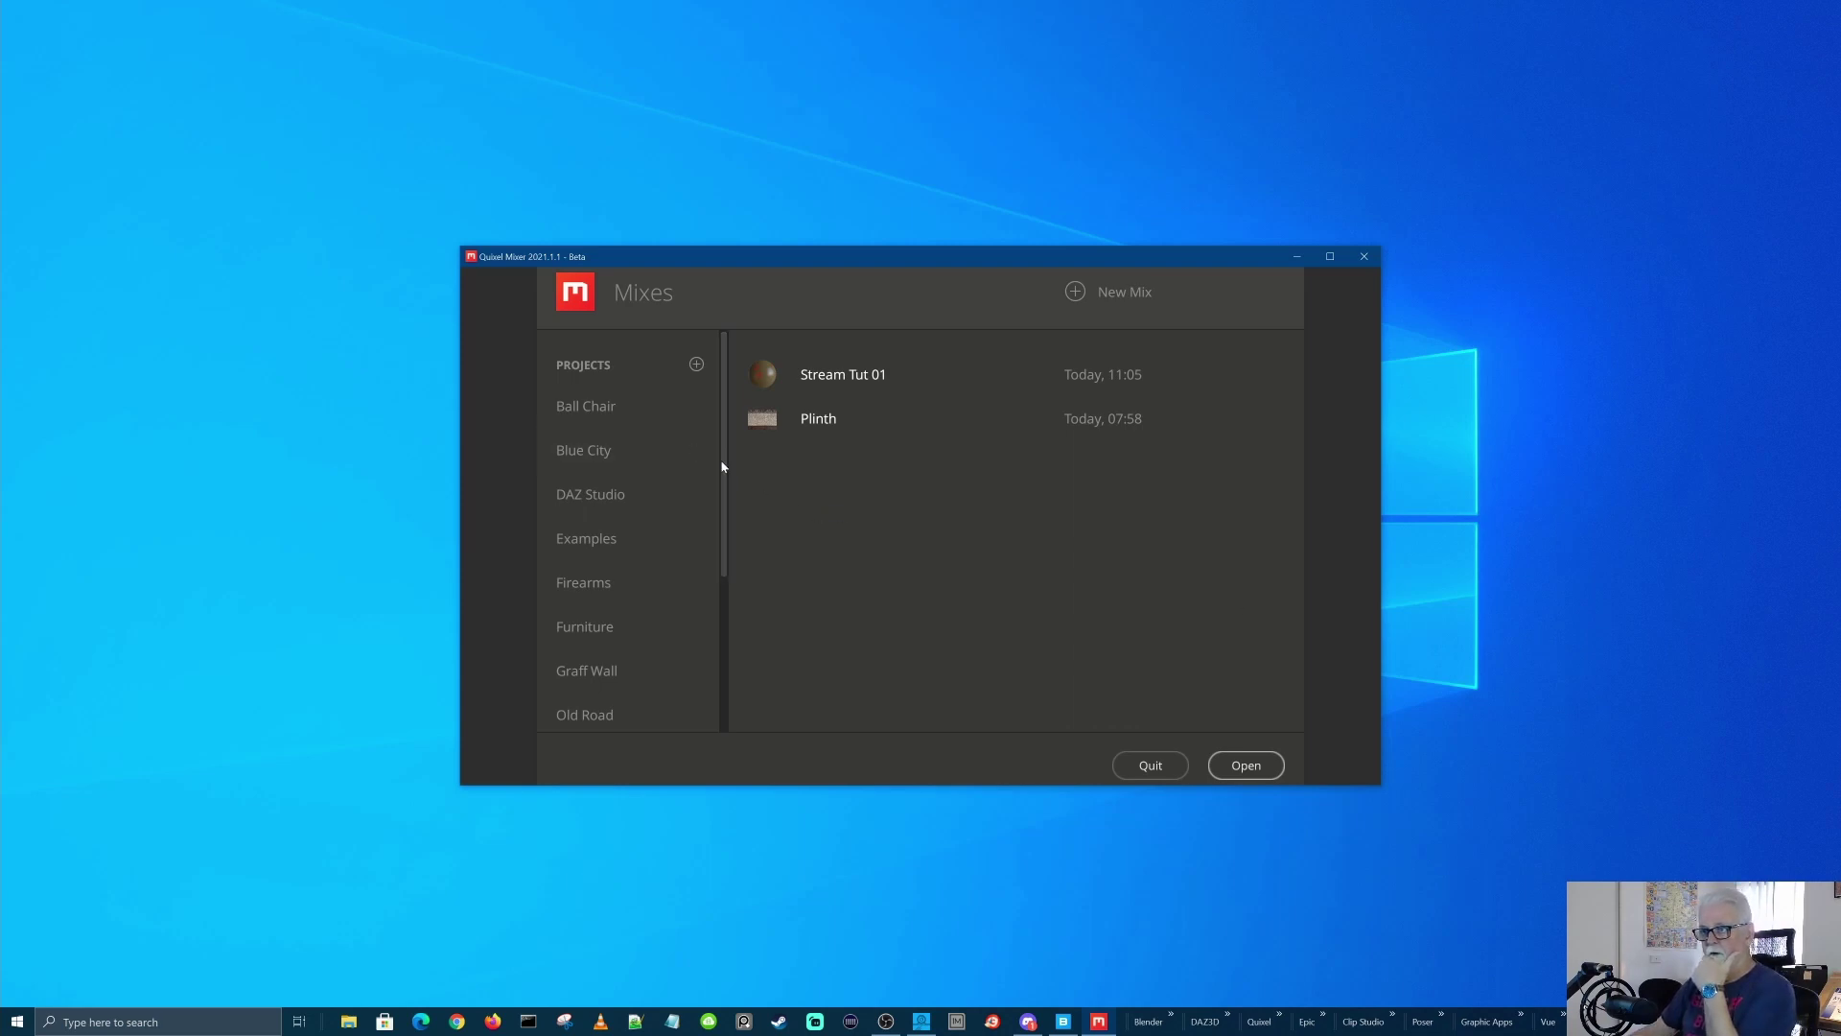
# Create a new mix named Plinth2 in the Temples project at 4096 px working resolution, and maximize the Quixel Mixer window
pyautogui.moveTo(723, 464); pyautogui.dragTo(719, 649)
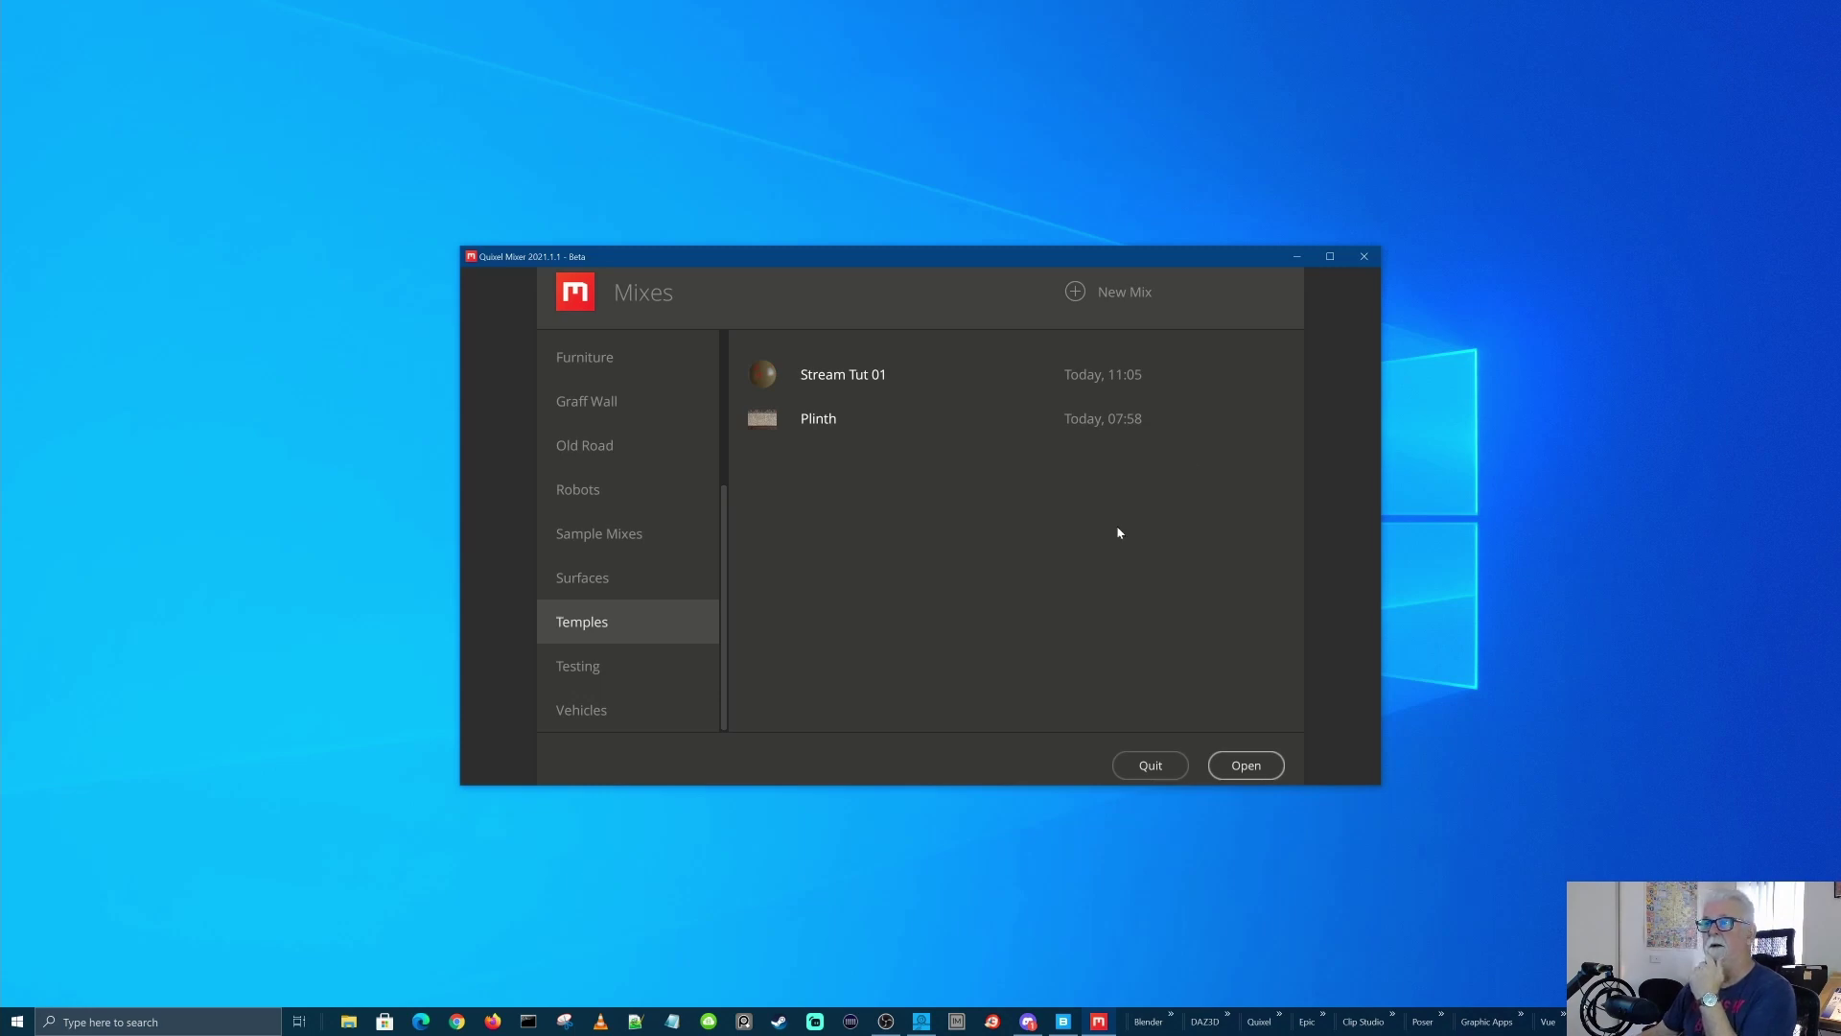
pyautogui.click(1078, 291)
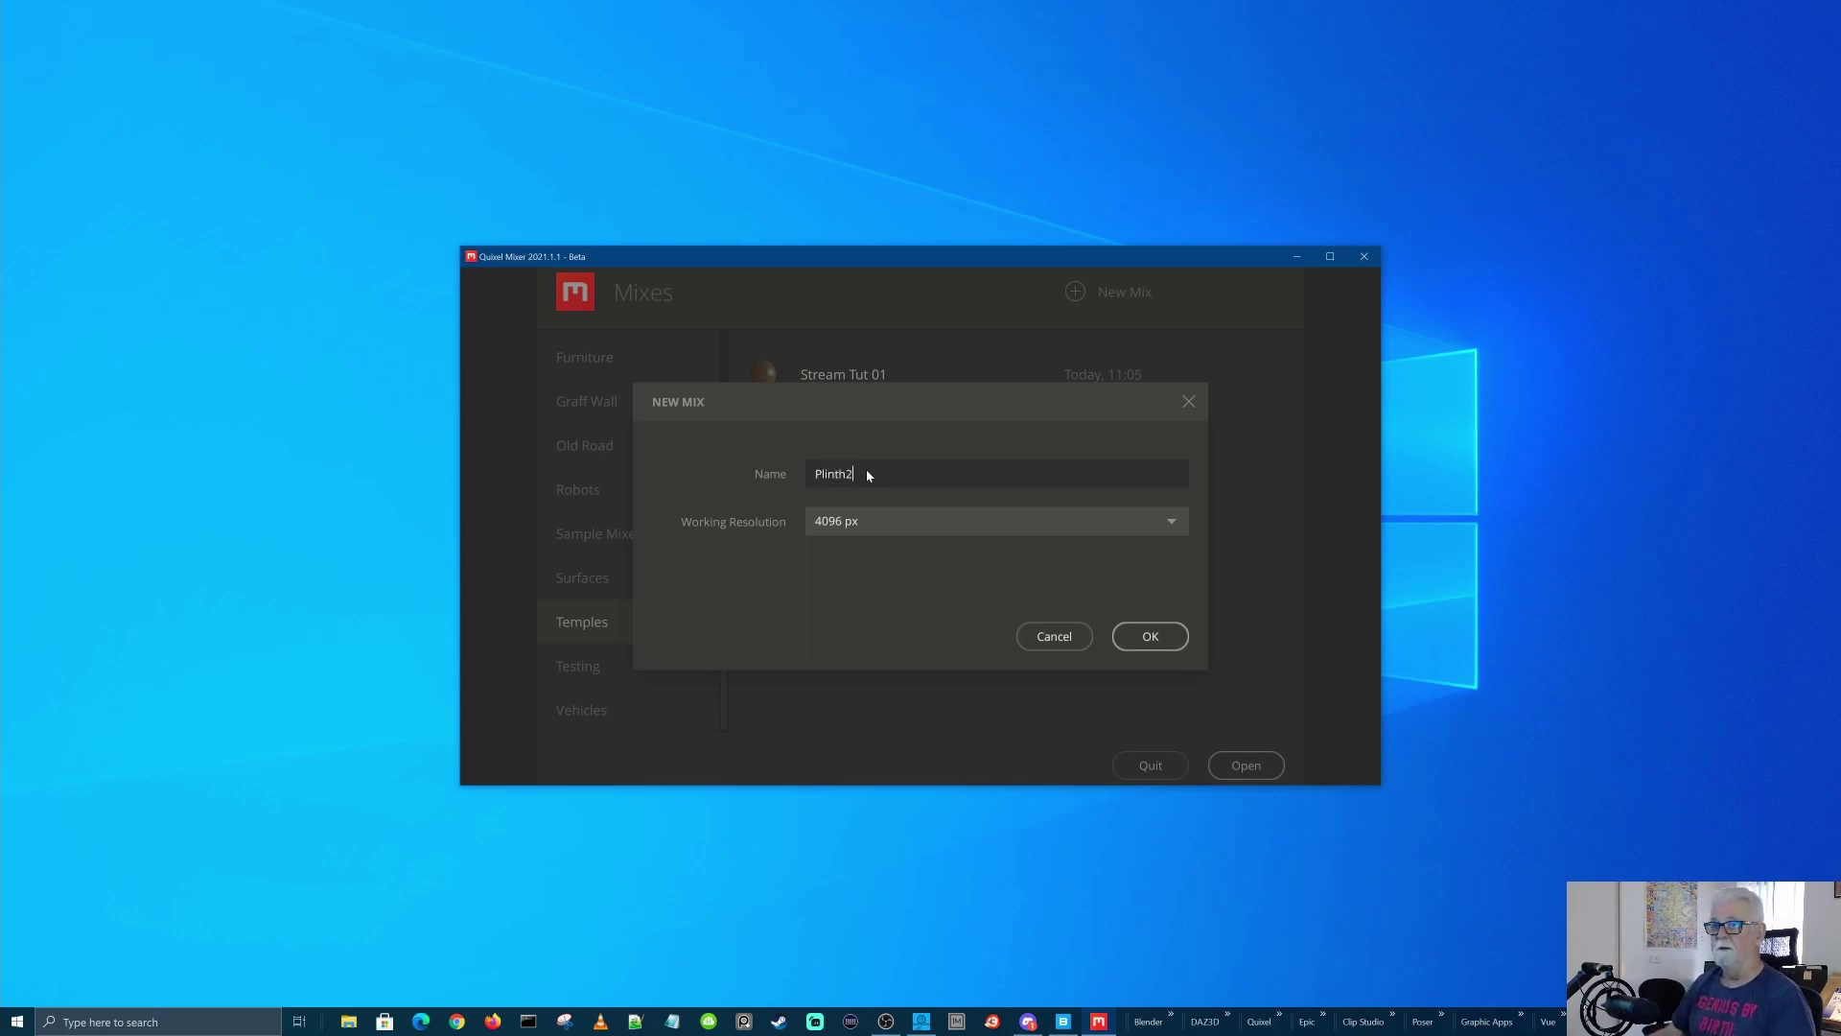
pyautogui.click(1150, 635)
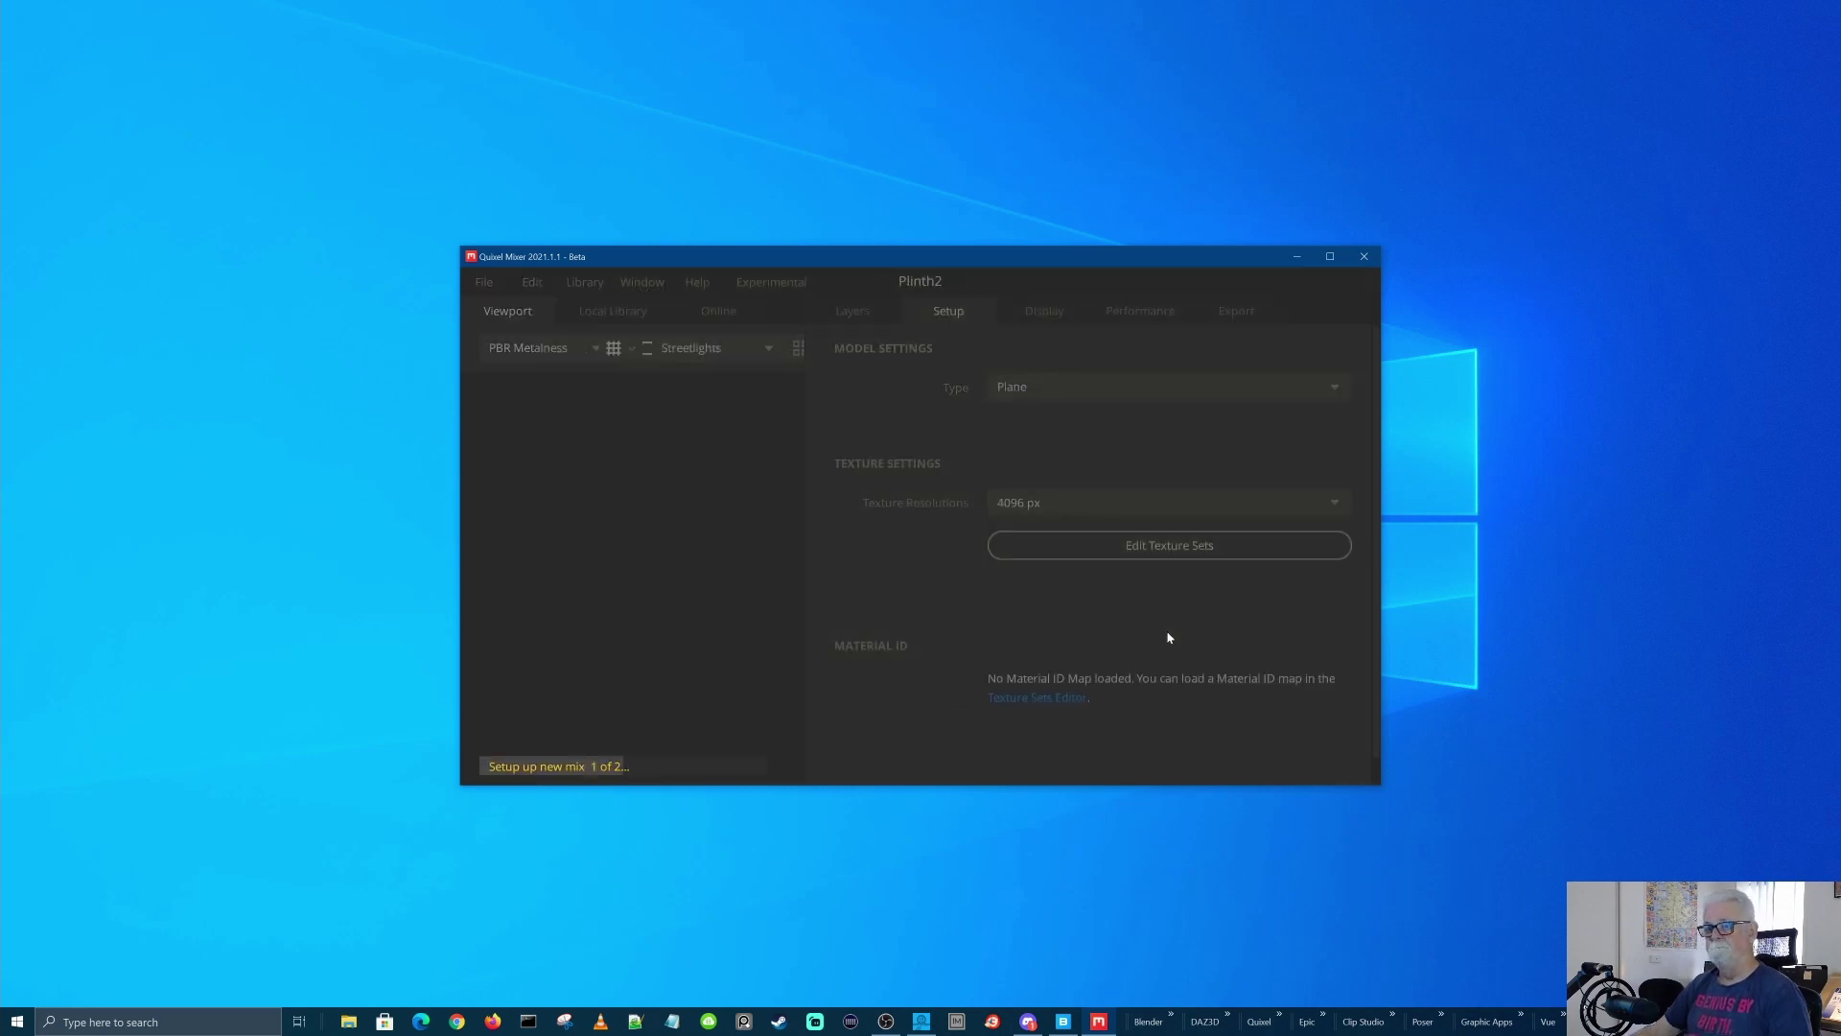
pyautogui.click(1330, 257)
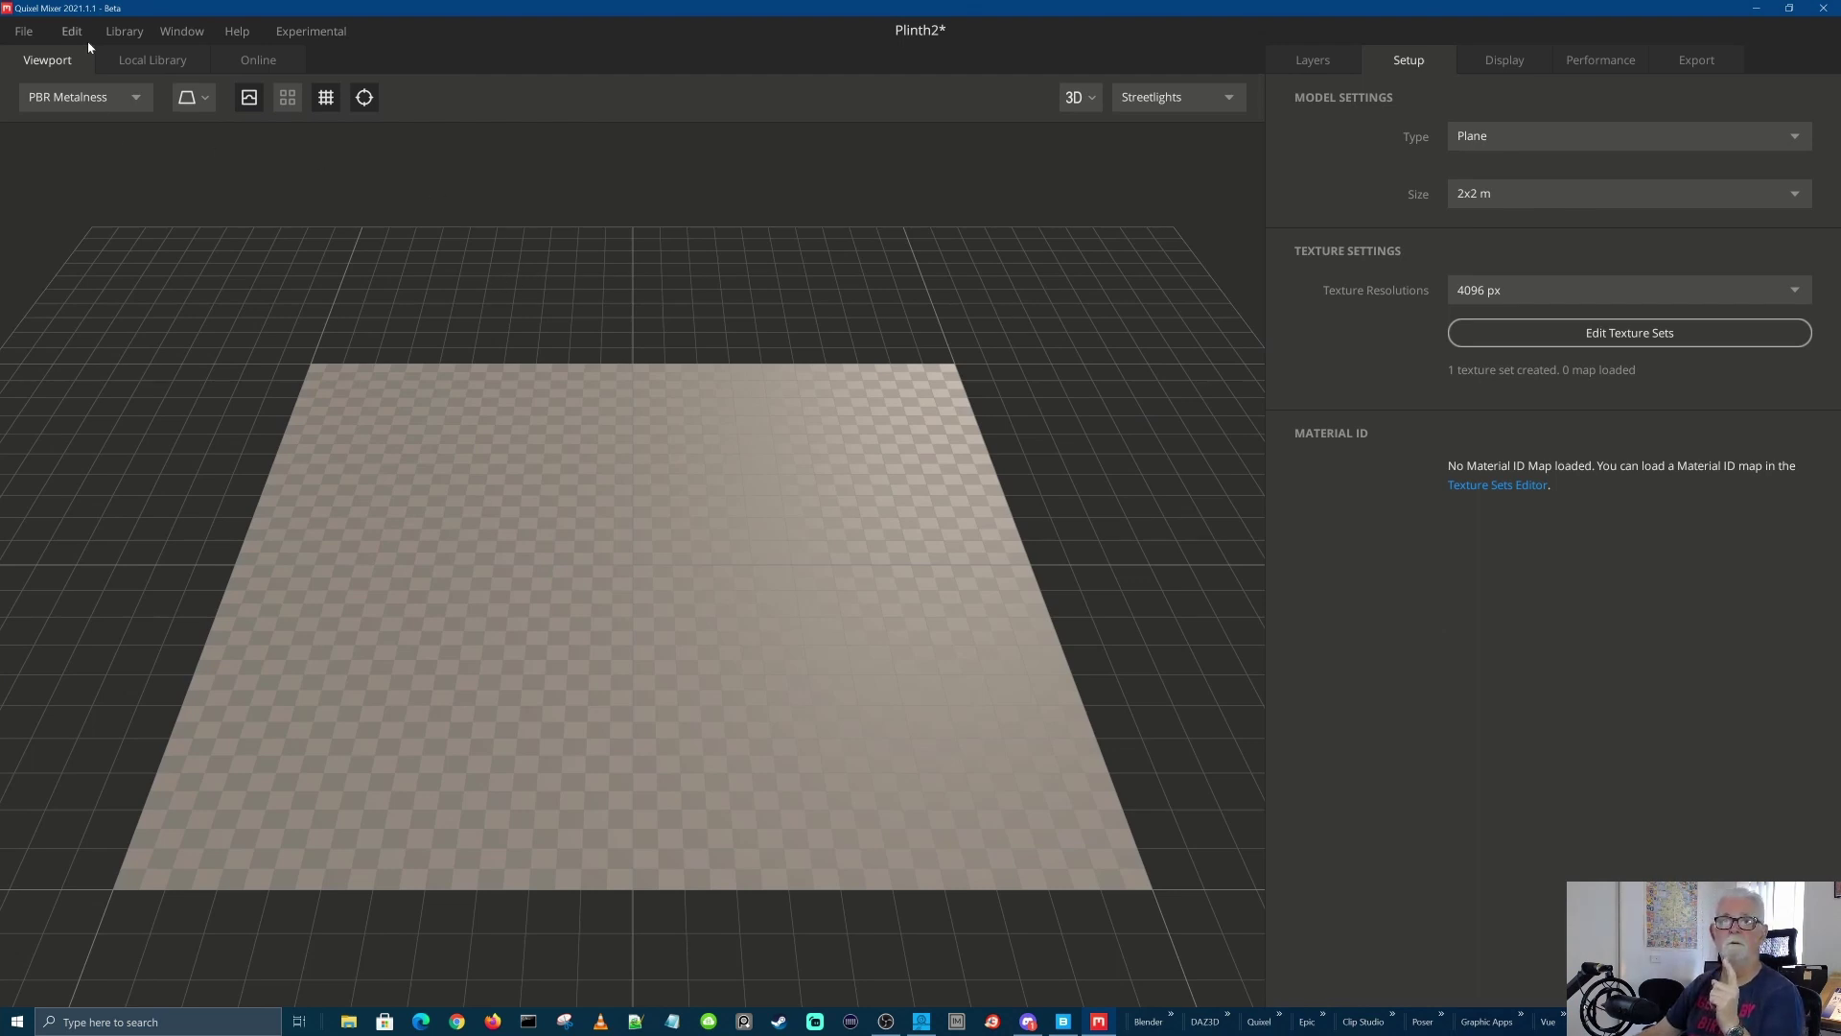
# Open the preferences and review the file and library paths, the user interface options and the proxy setup
pyautogui.click(29, 35)
pyautogui.moveTo(70, 30)
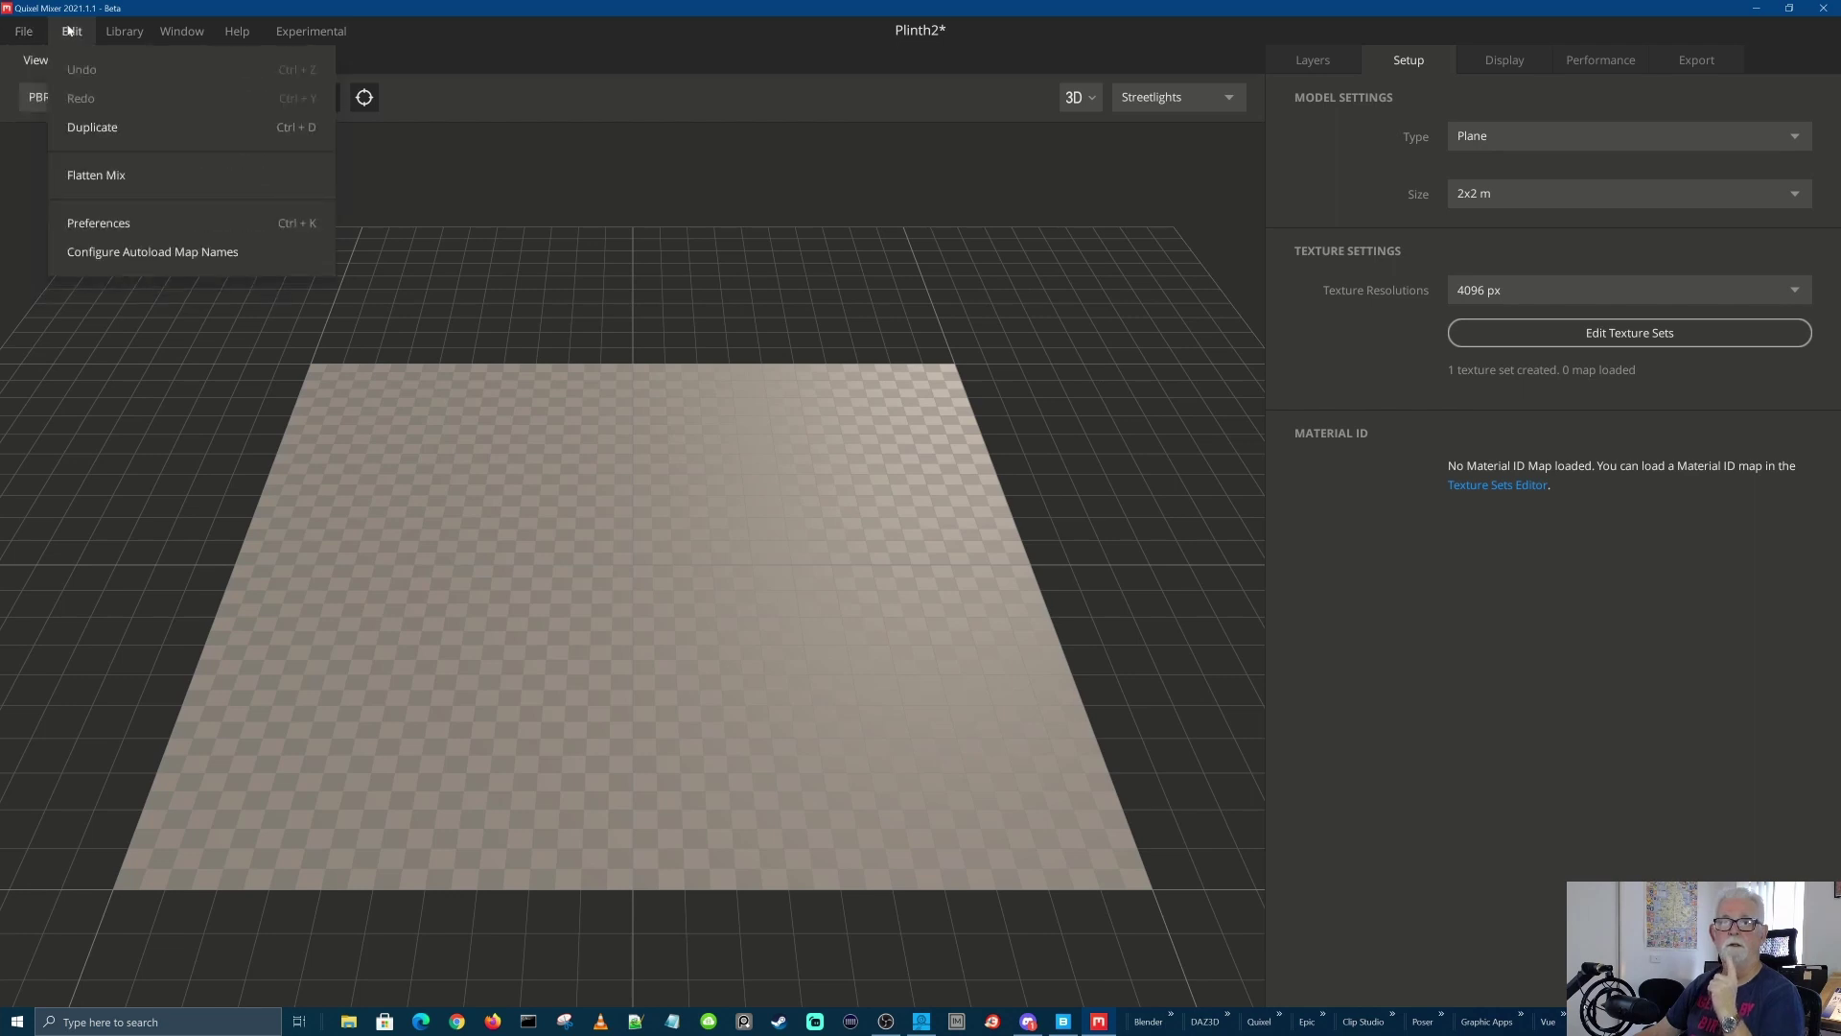
pyautogui.click(128, 225)
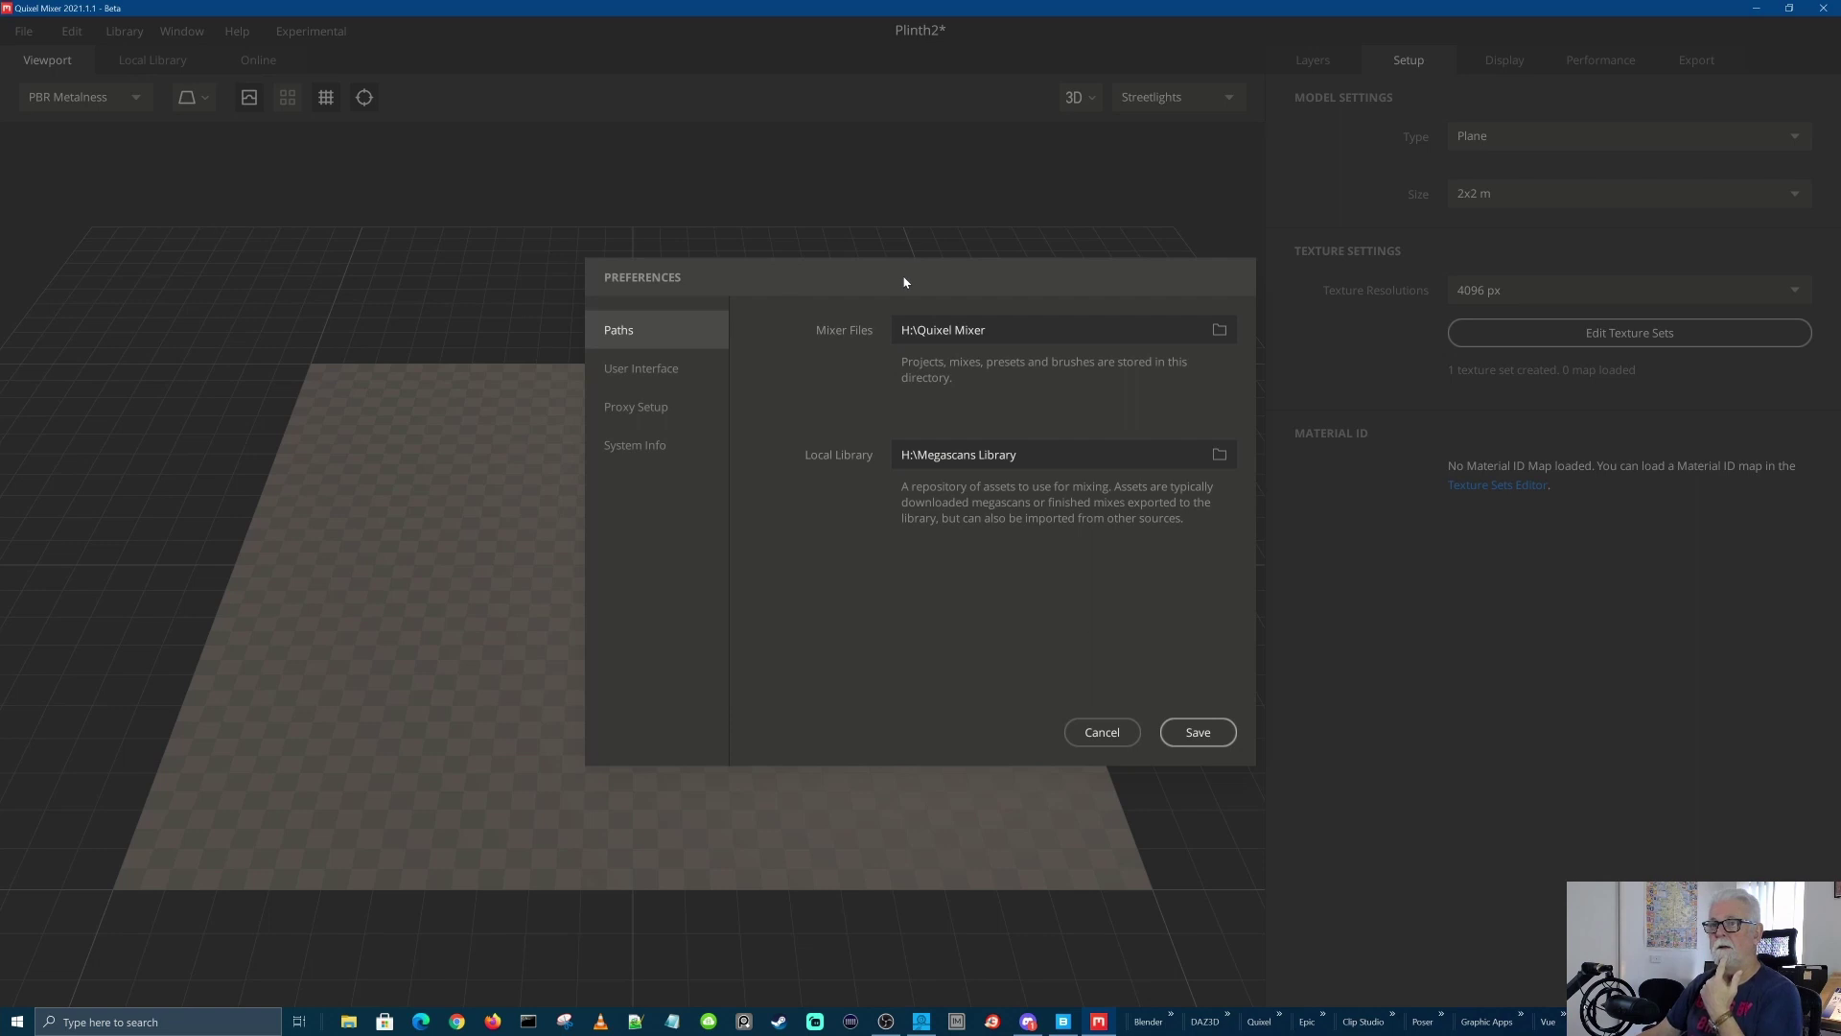
pyautogui.moveTo(908, 280); pyautogui.dragTo(991, 296)
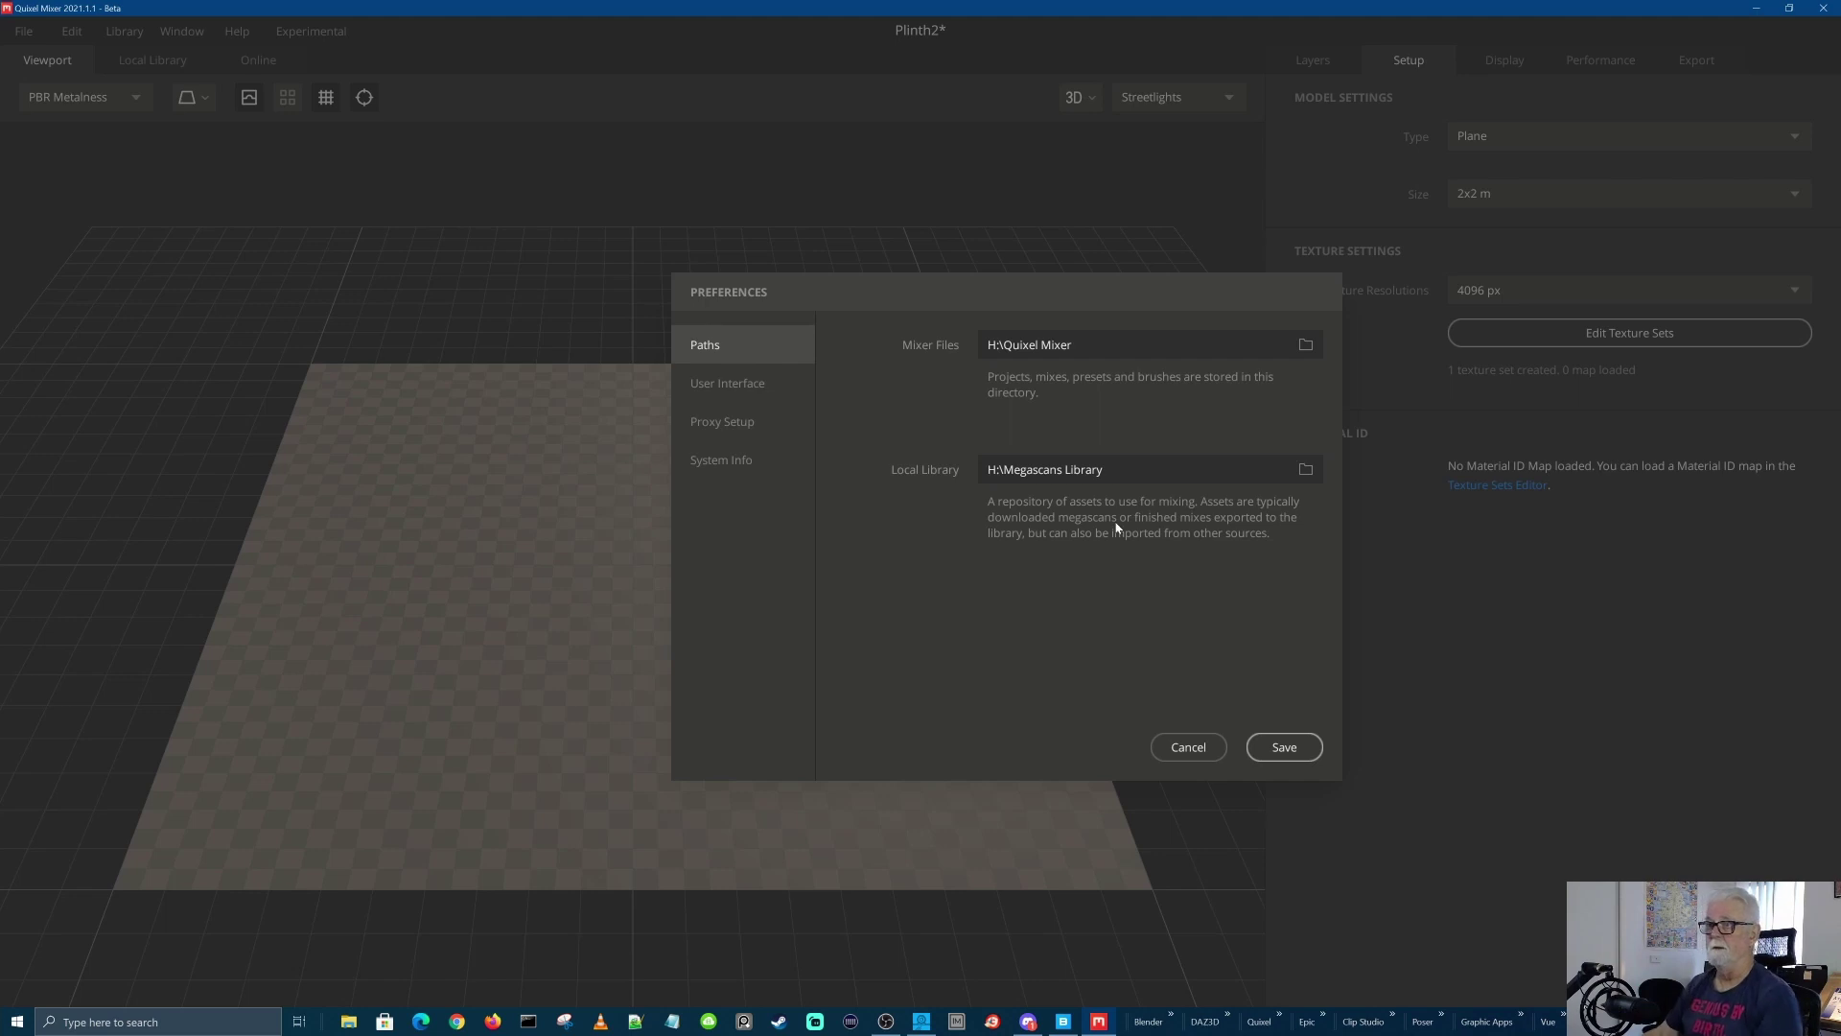
pyautogui.click(745, 390)
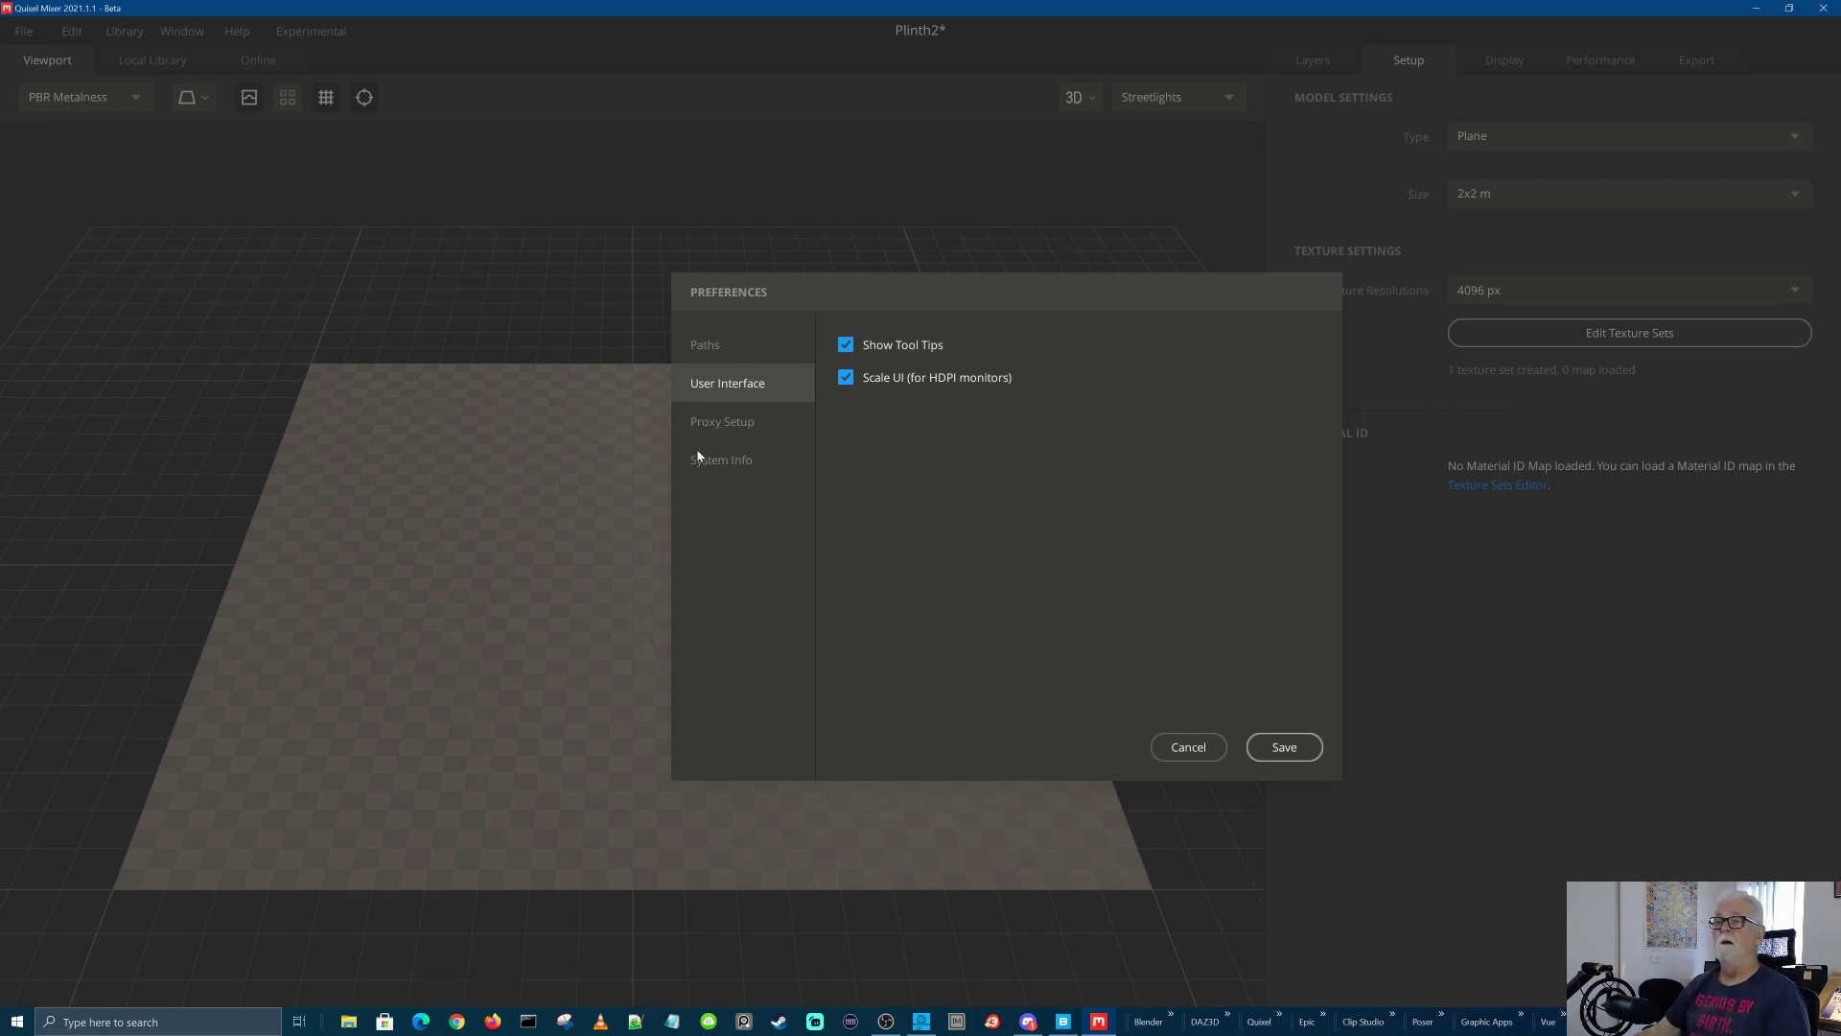
pyautogui.click(724, 426)
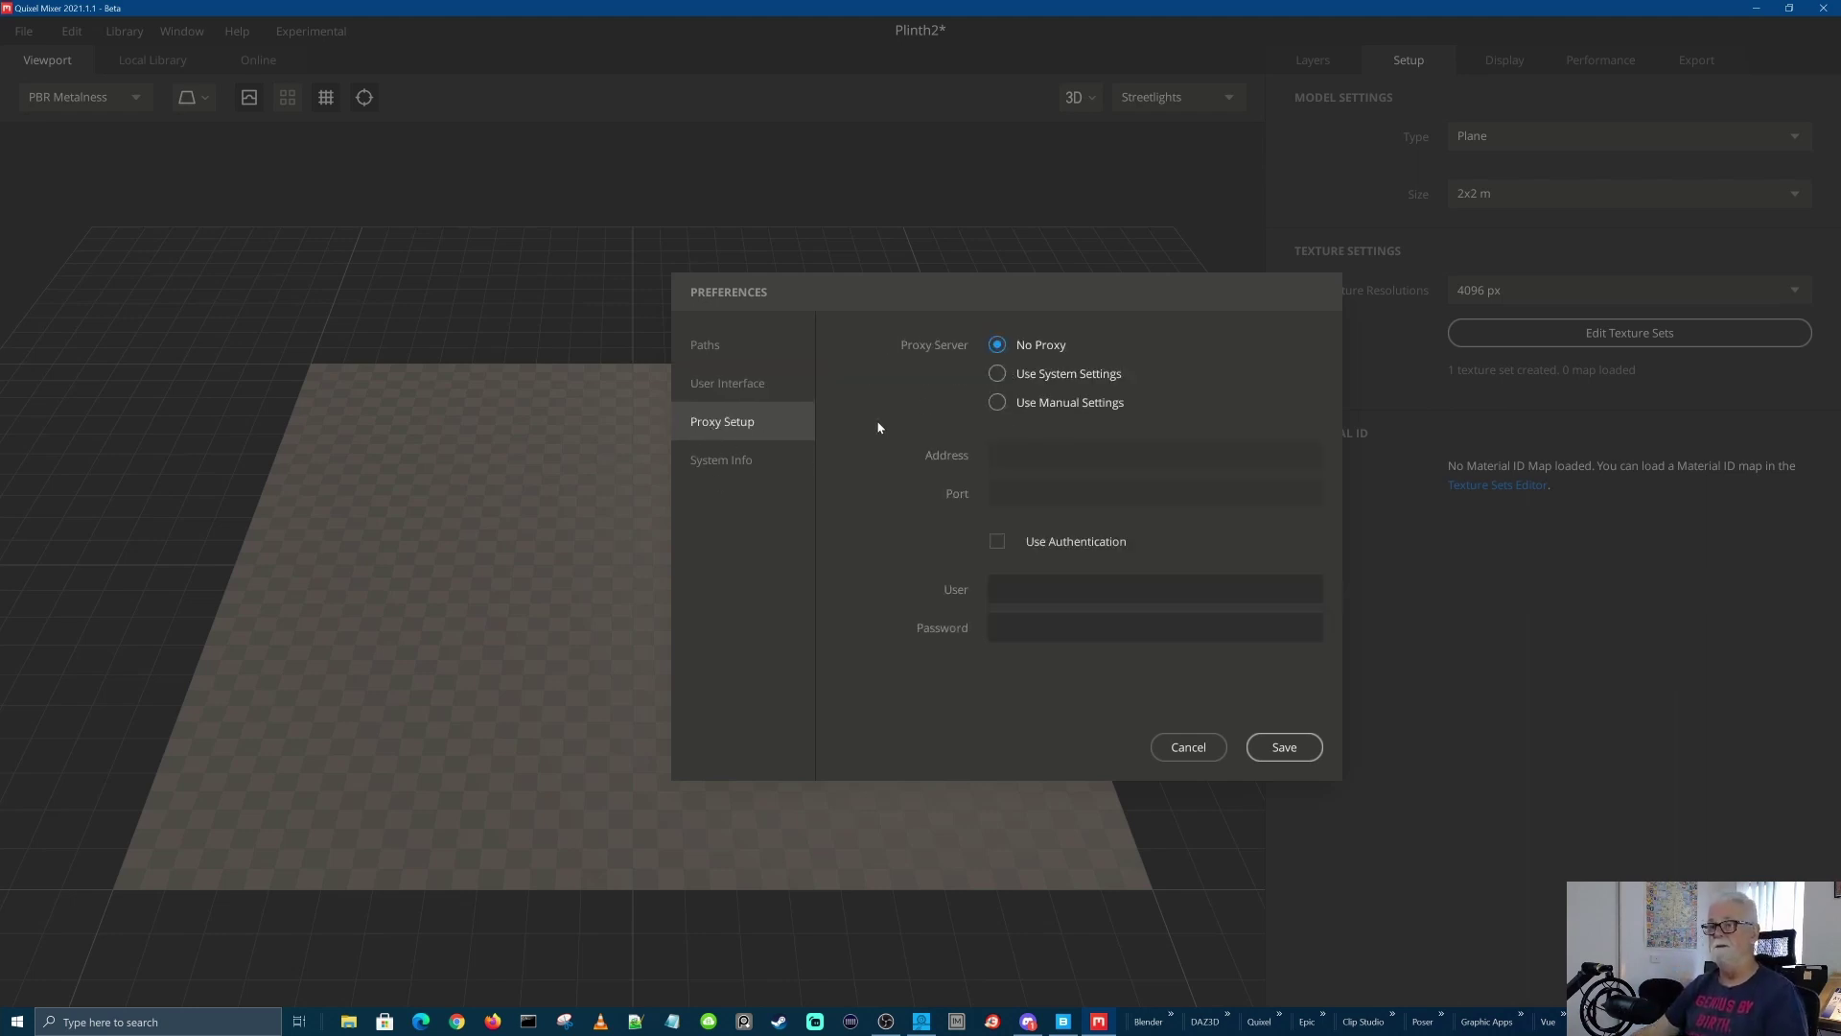
# View the system information in the preferences and close them without saving
pyautogui.click(724, 468)
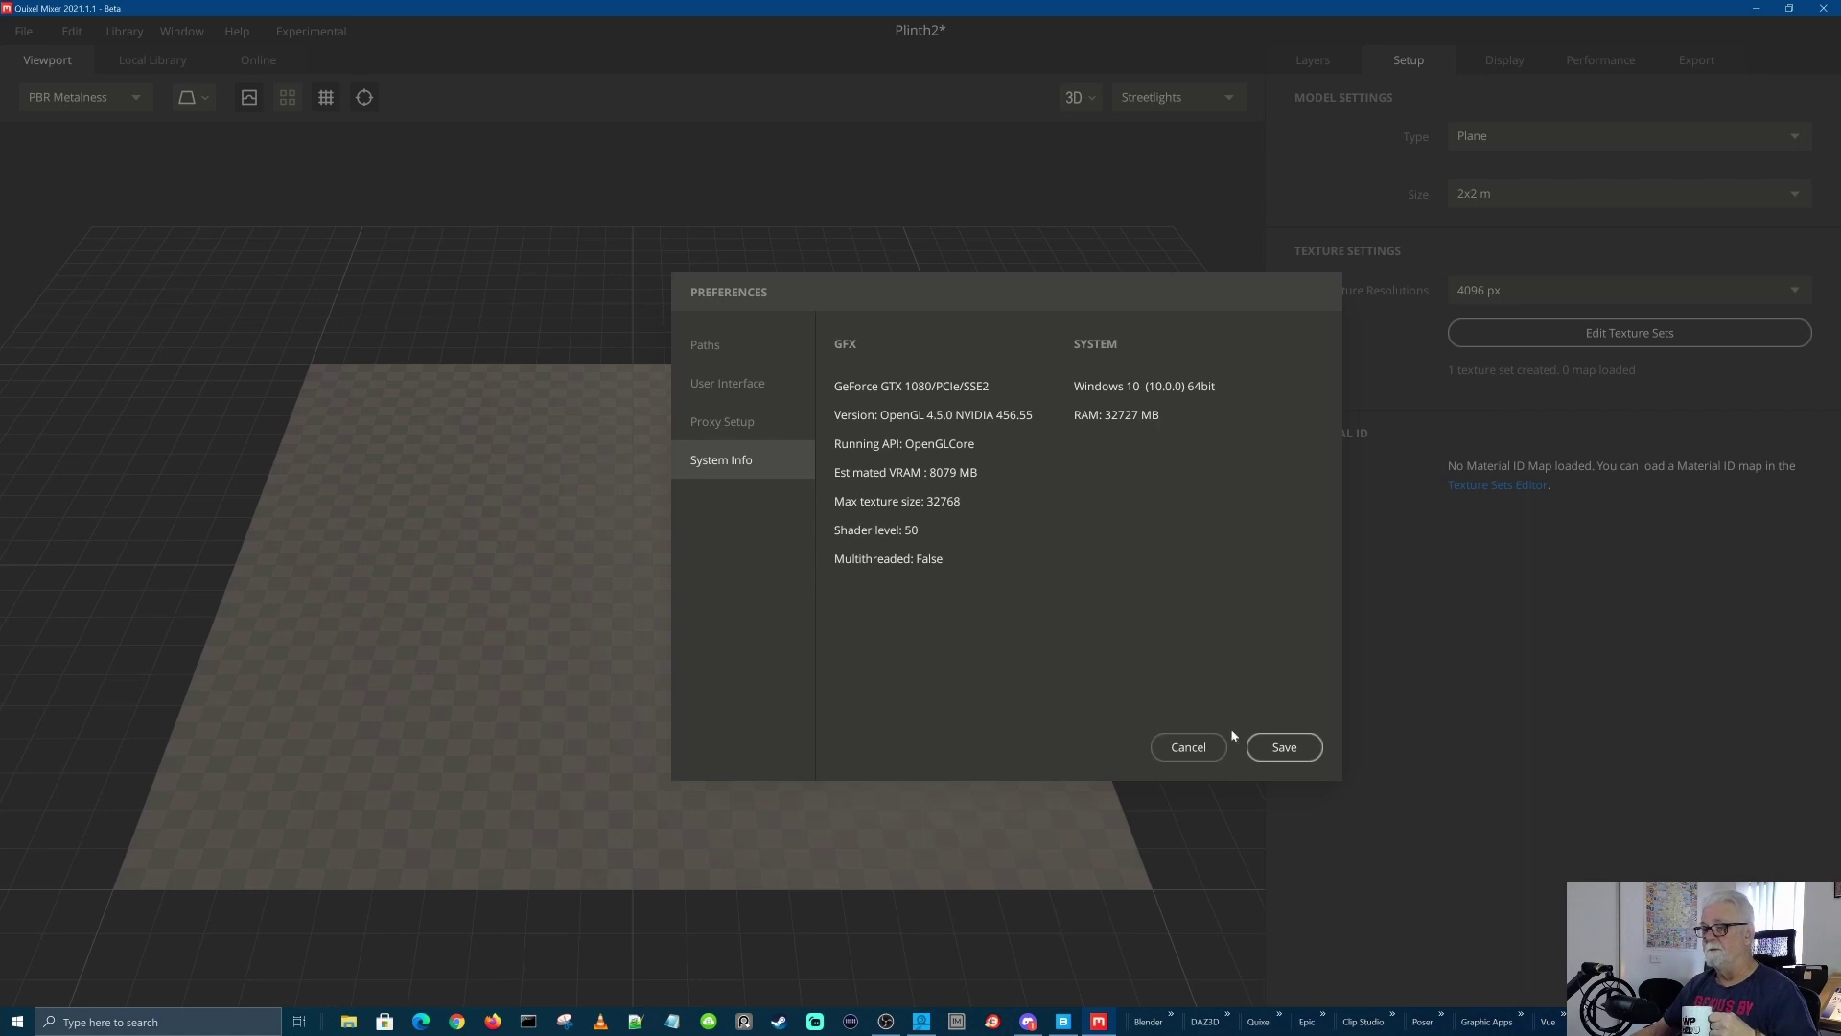
pyautogui.click(1197, 752)
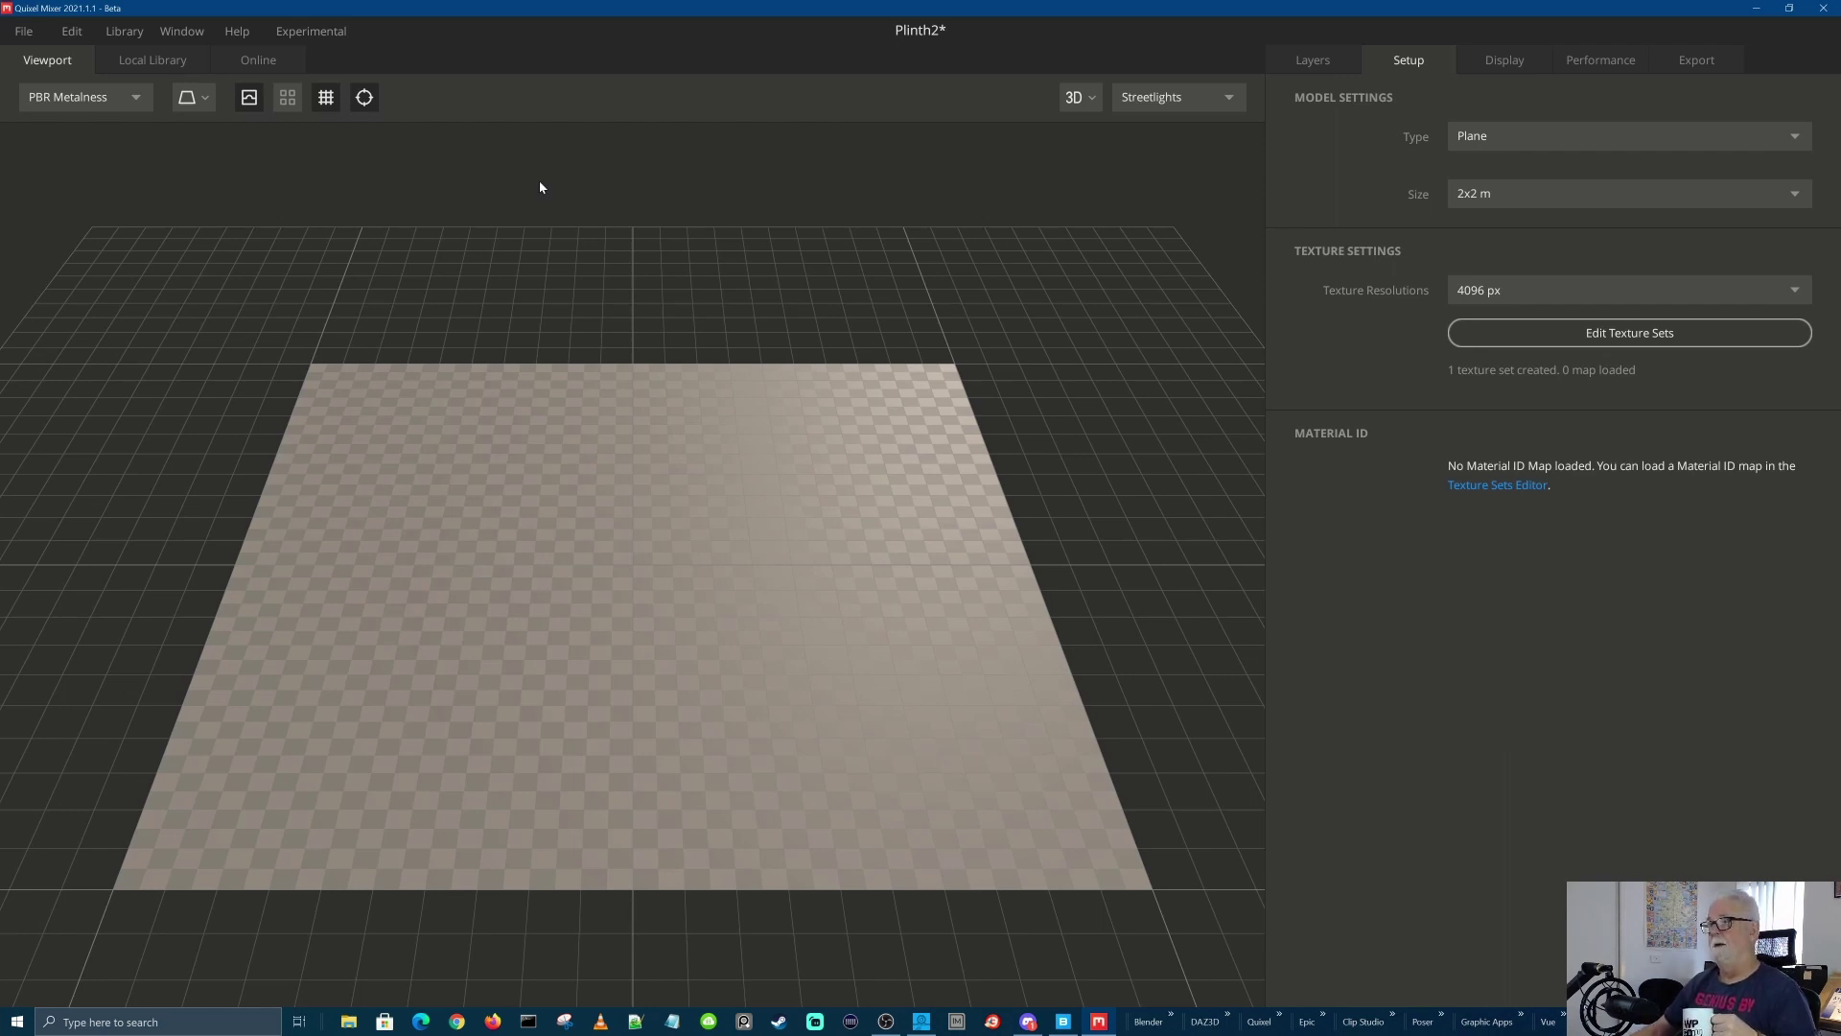
# Choose Custom Model as the model type and browse to the Blender Projects folder on the H: drive
pyautogui.click(1474, 137)
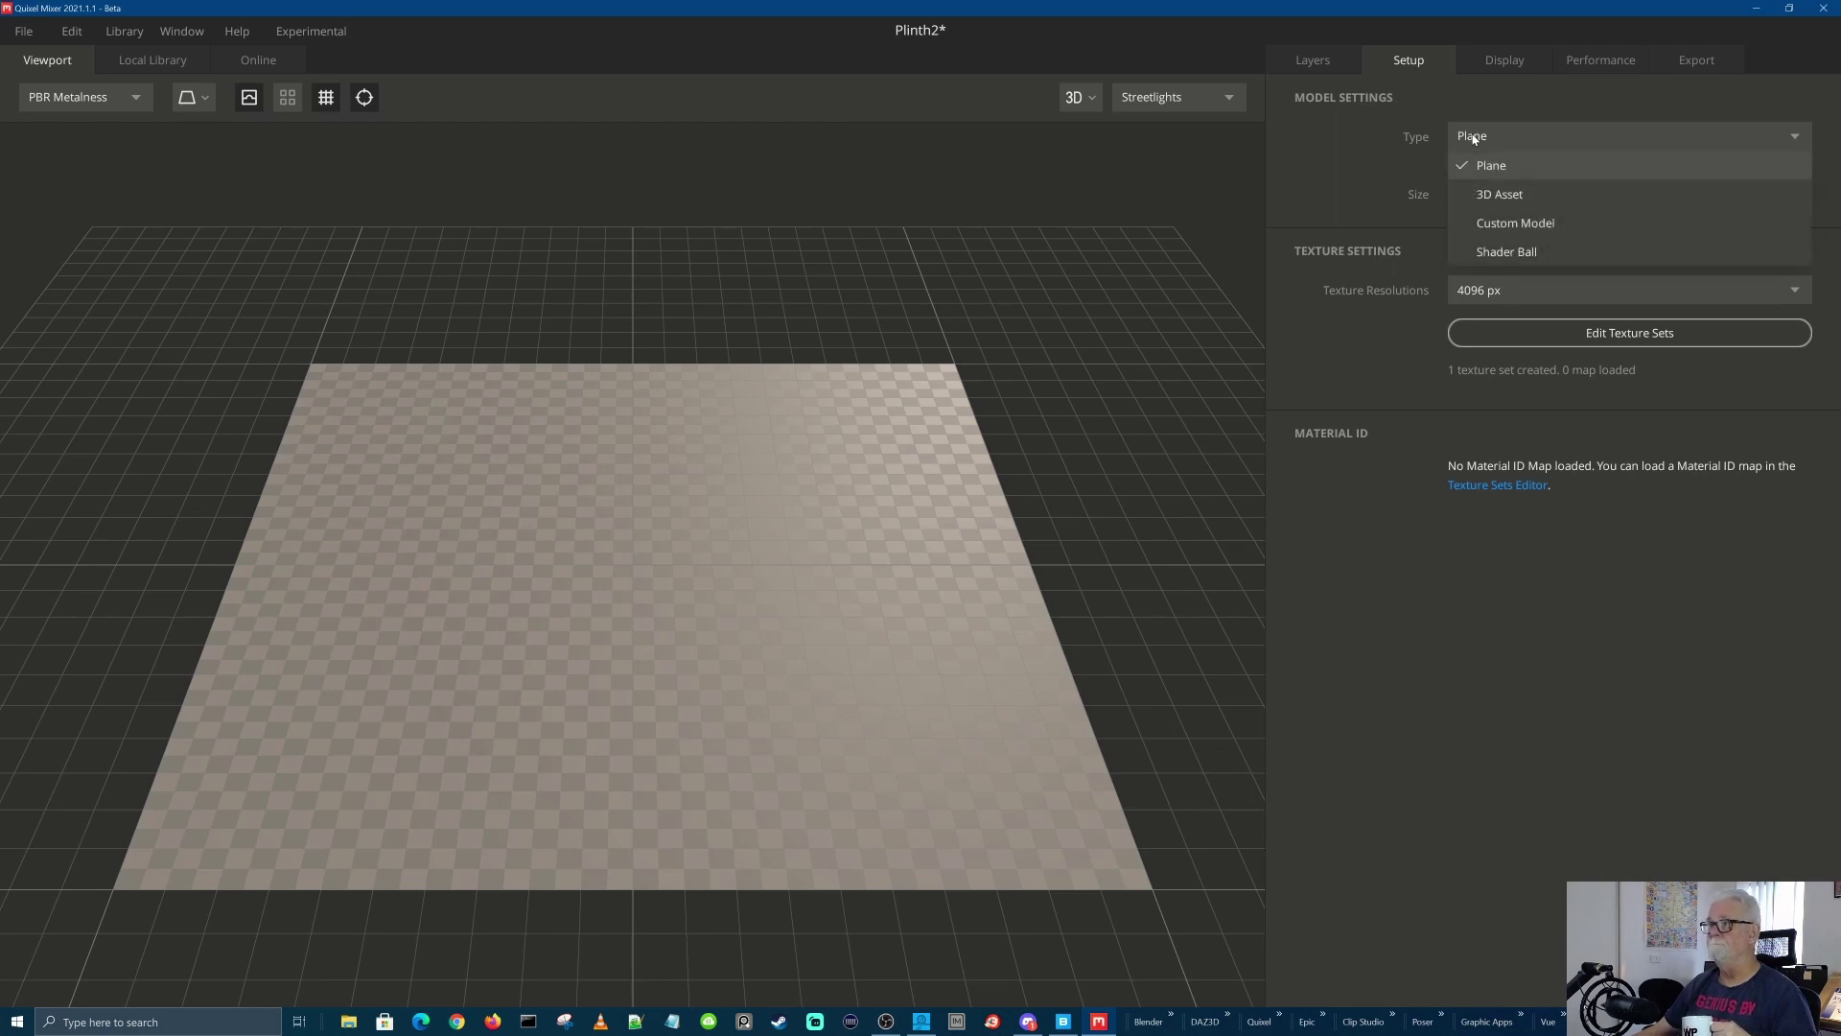
pyautogui.click(1563, 223)
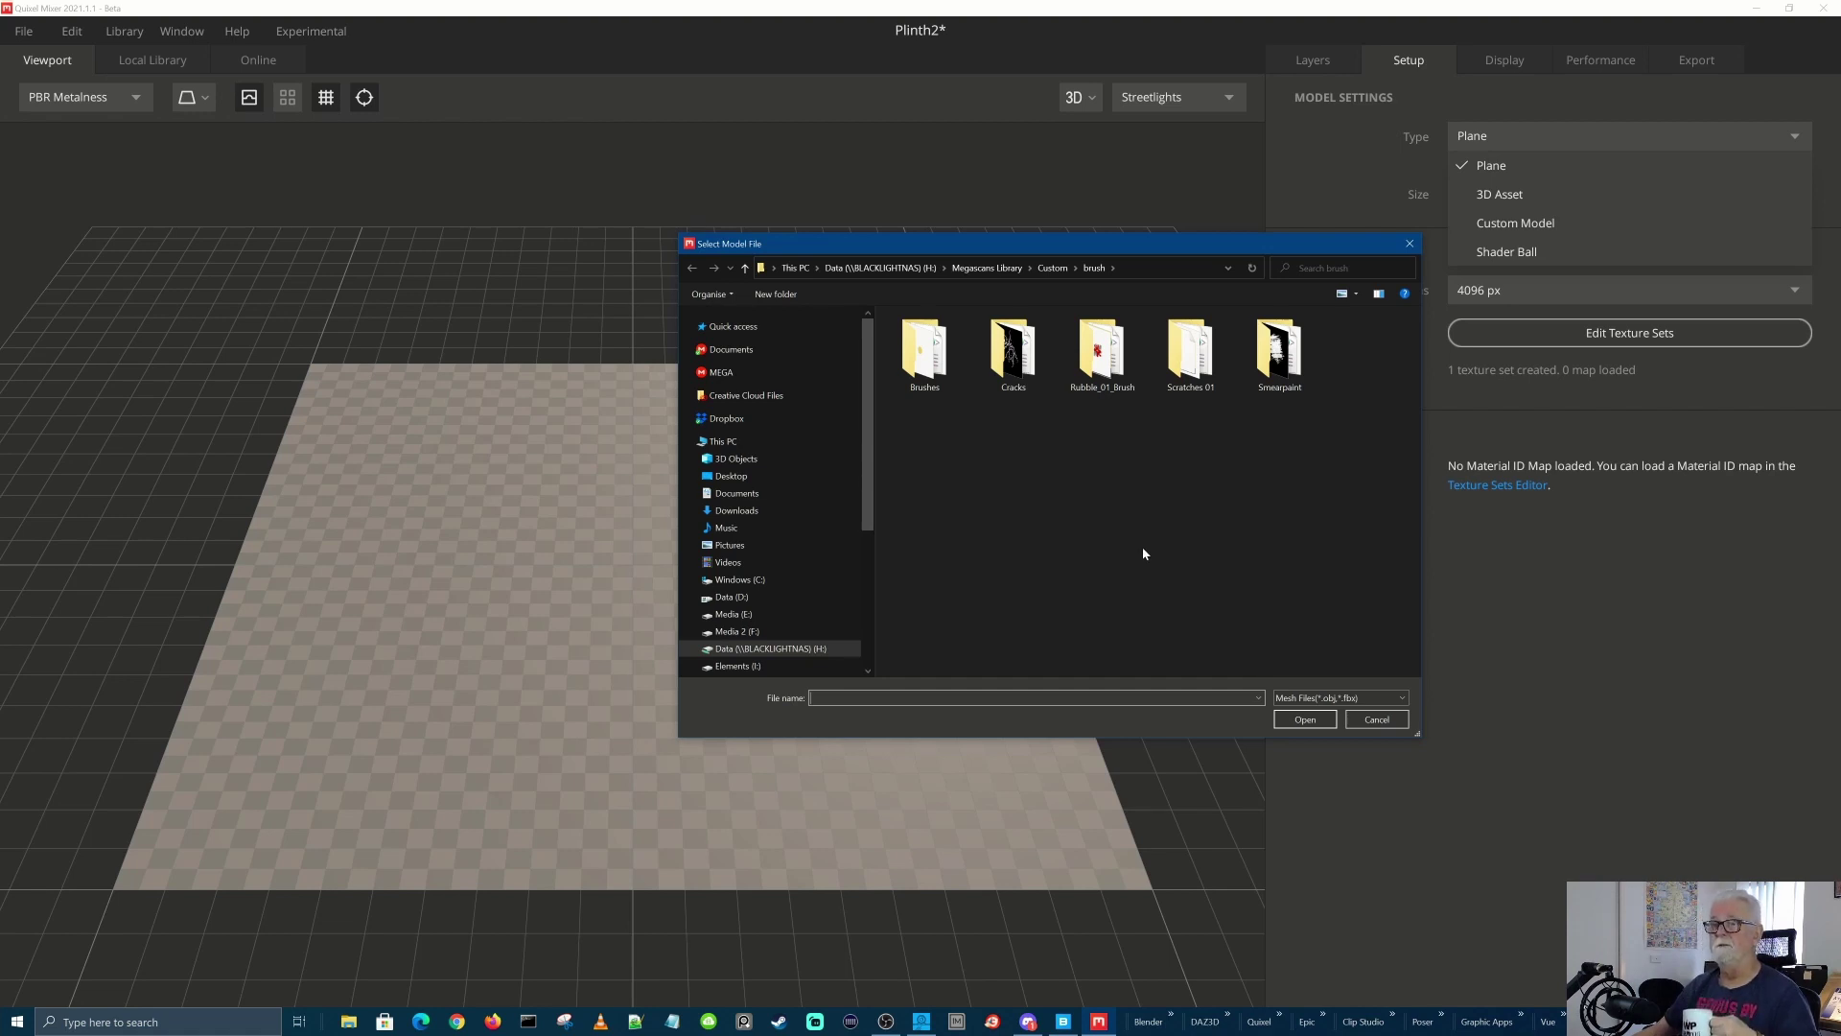
pyautogui.click(917, 270)
pyautogui.moveTo(1417, 462); pyautogui.dragTo(1408, 384)
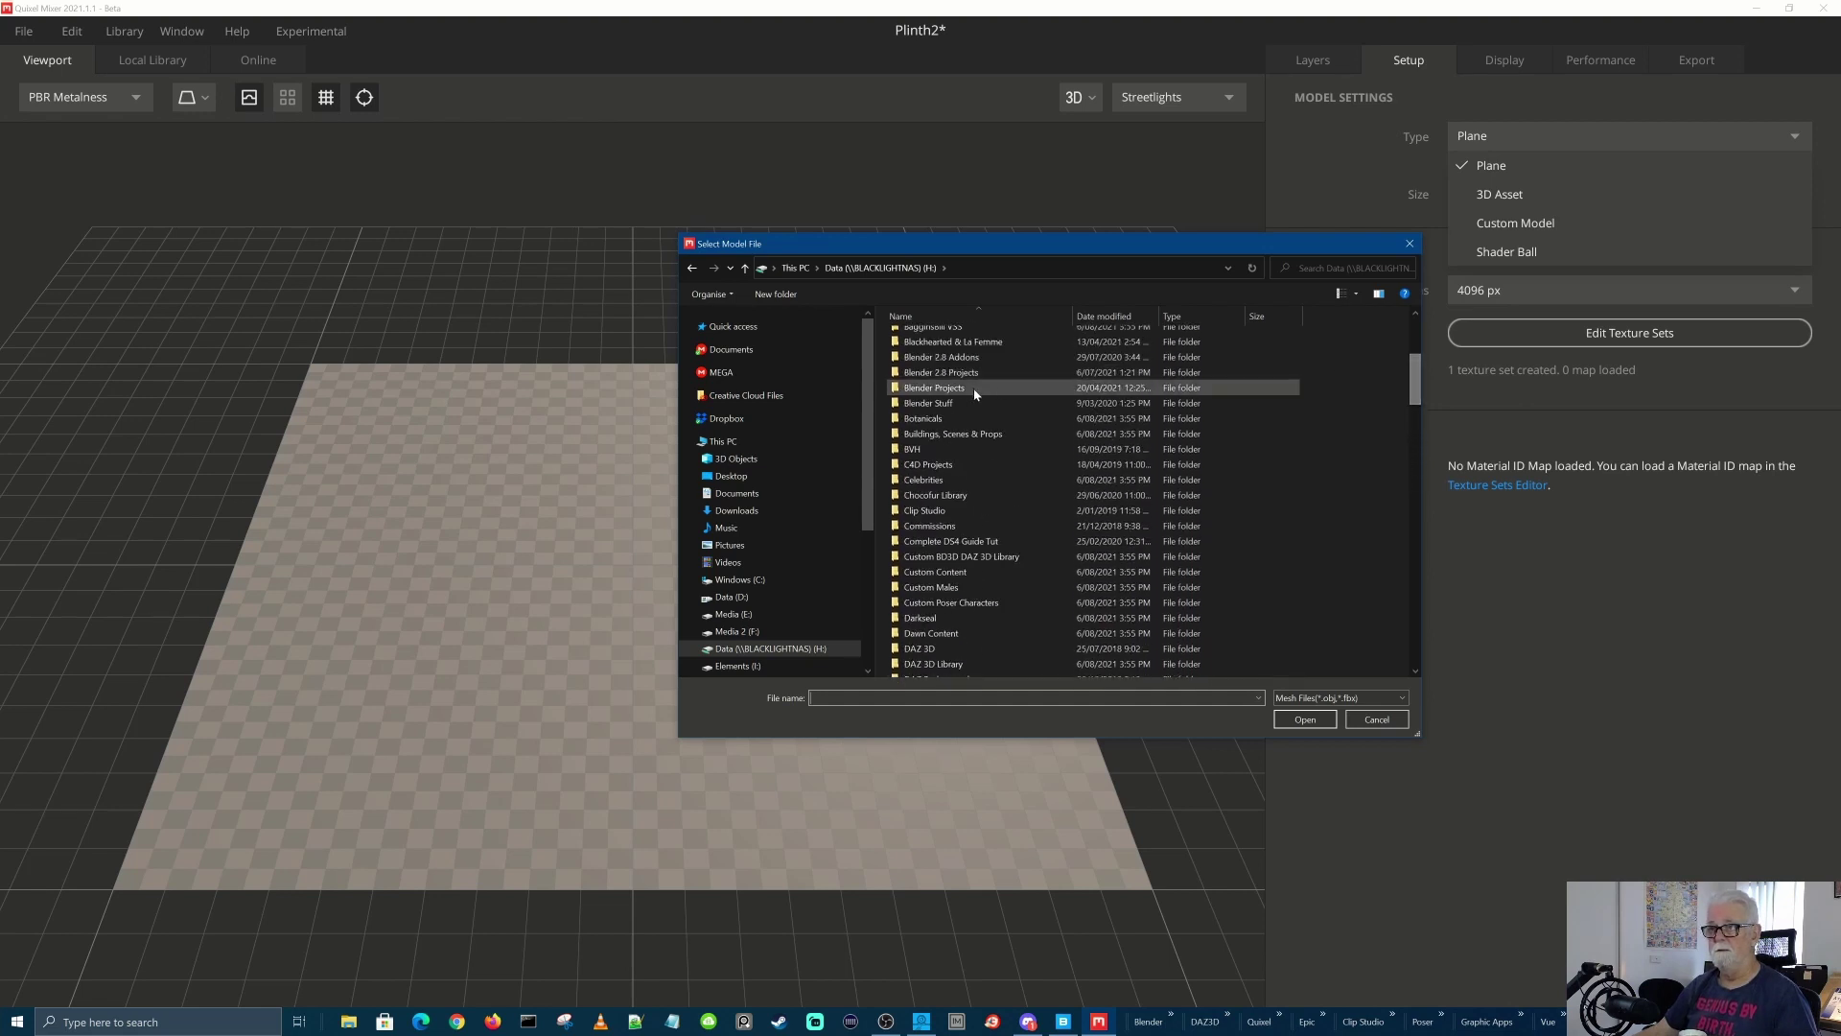
pyautogui.click(962, 391)
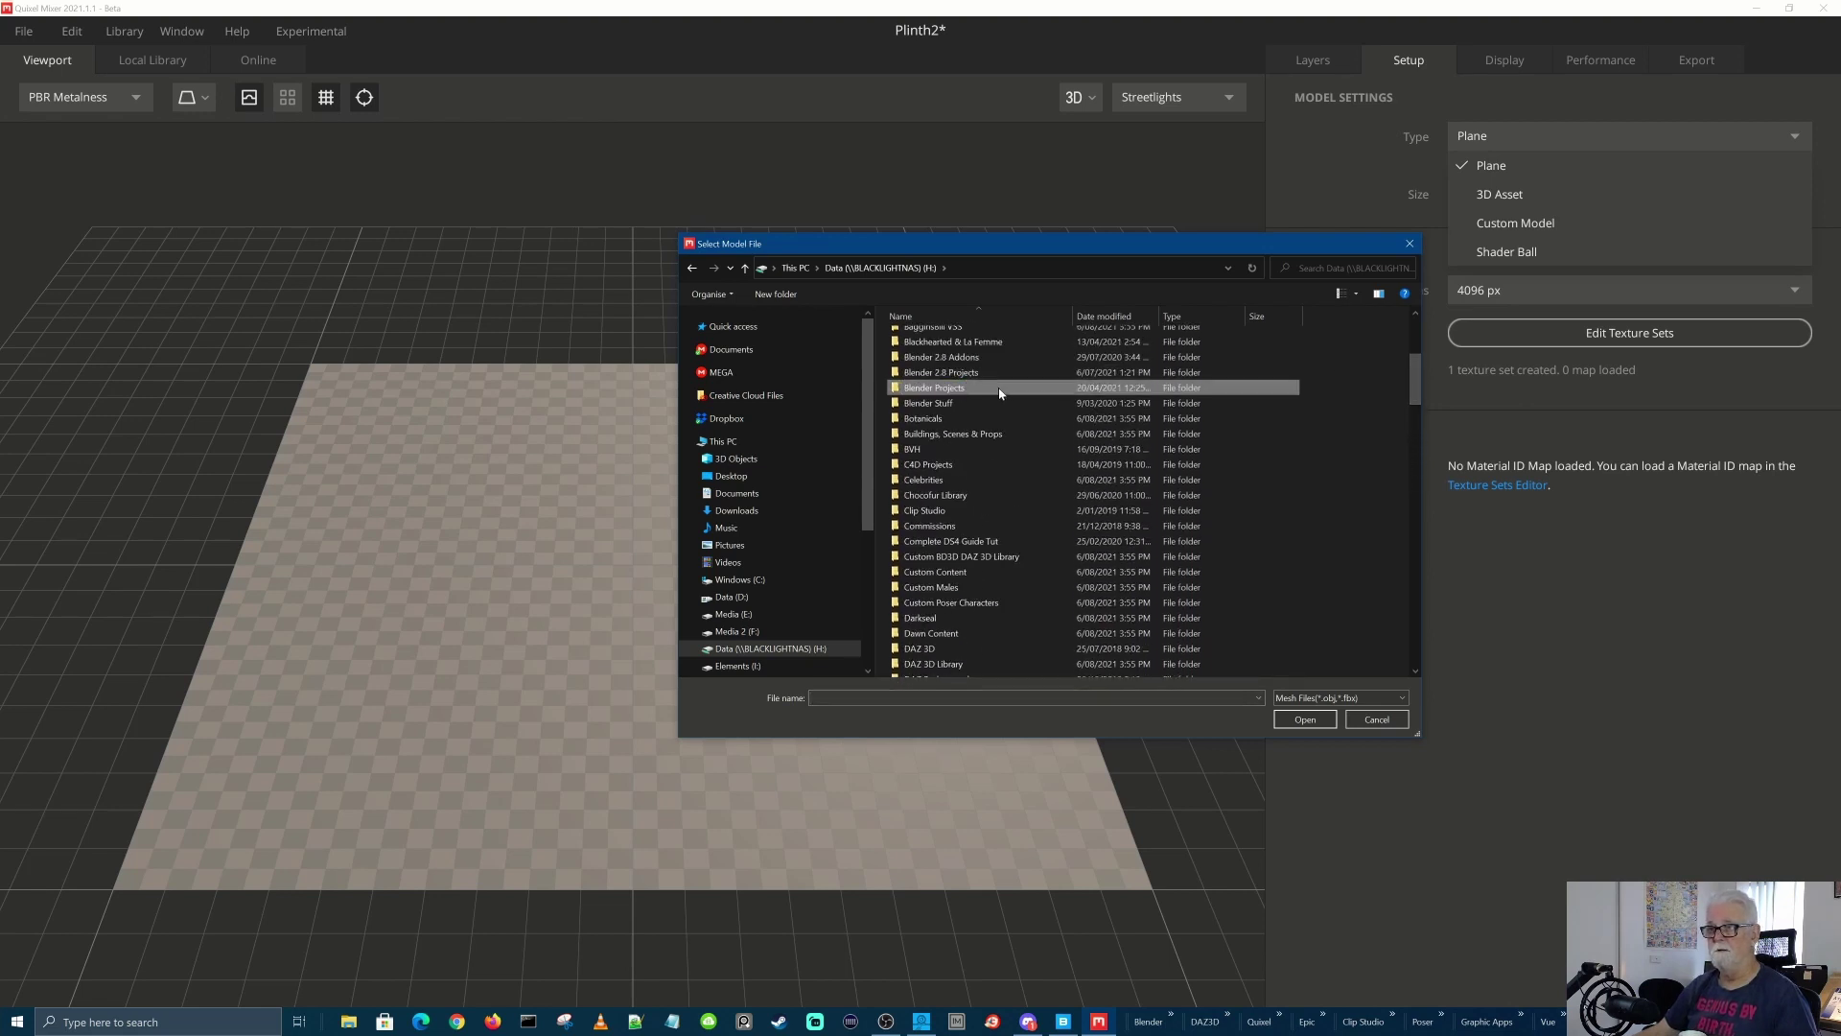
pyautogui.doubleClick(998, 388)
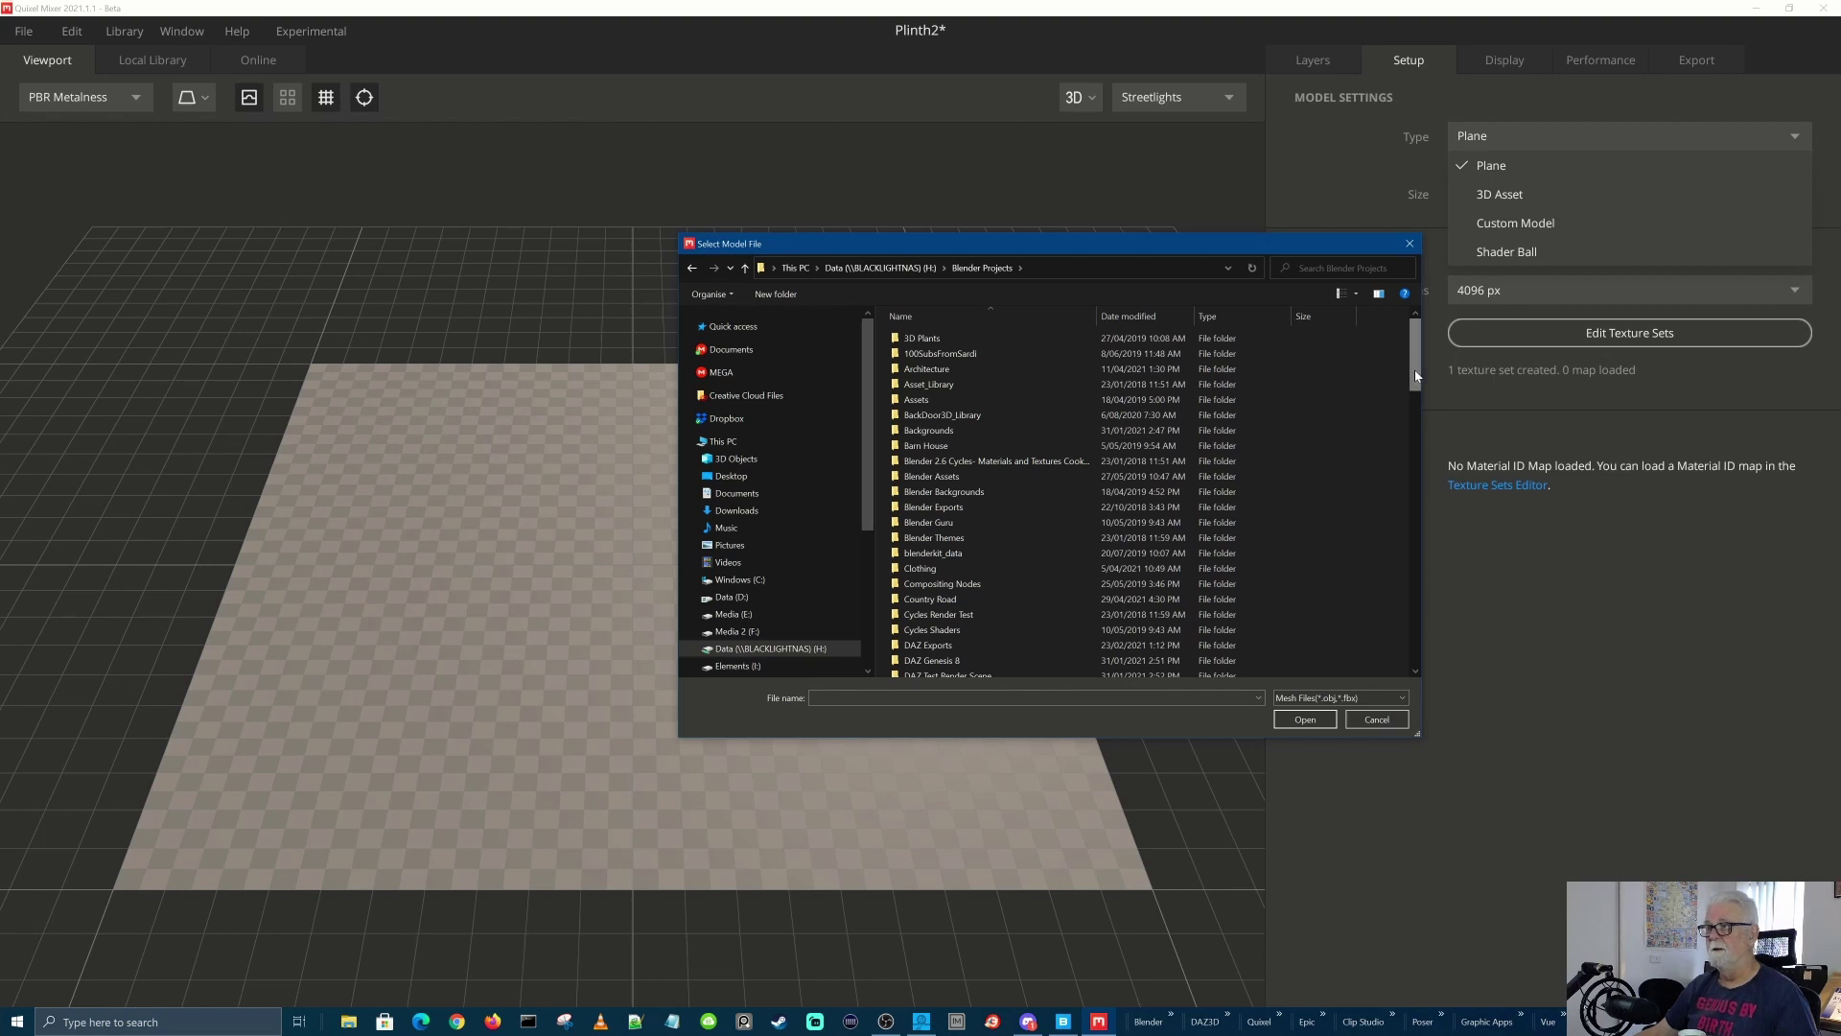
# Load Plinth Material ID.obj from the Temples folder inside Models as the custom model
pyautogui.moveTo(1415, 372); pyautogui.dragTo(1375, 530)
pyautogui.scroll(-2, 1375, 530)
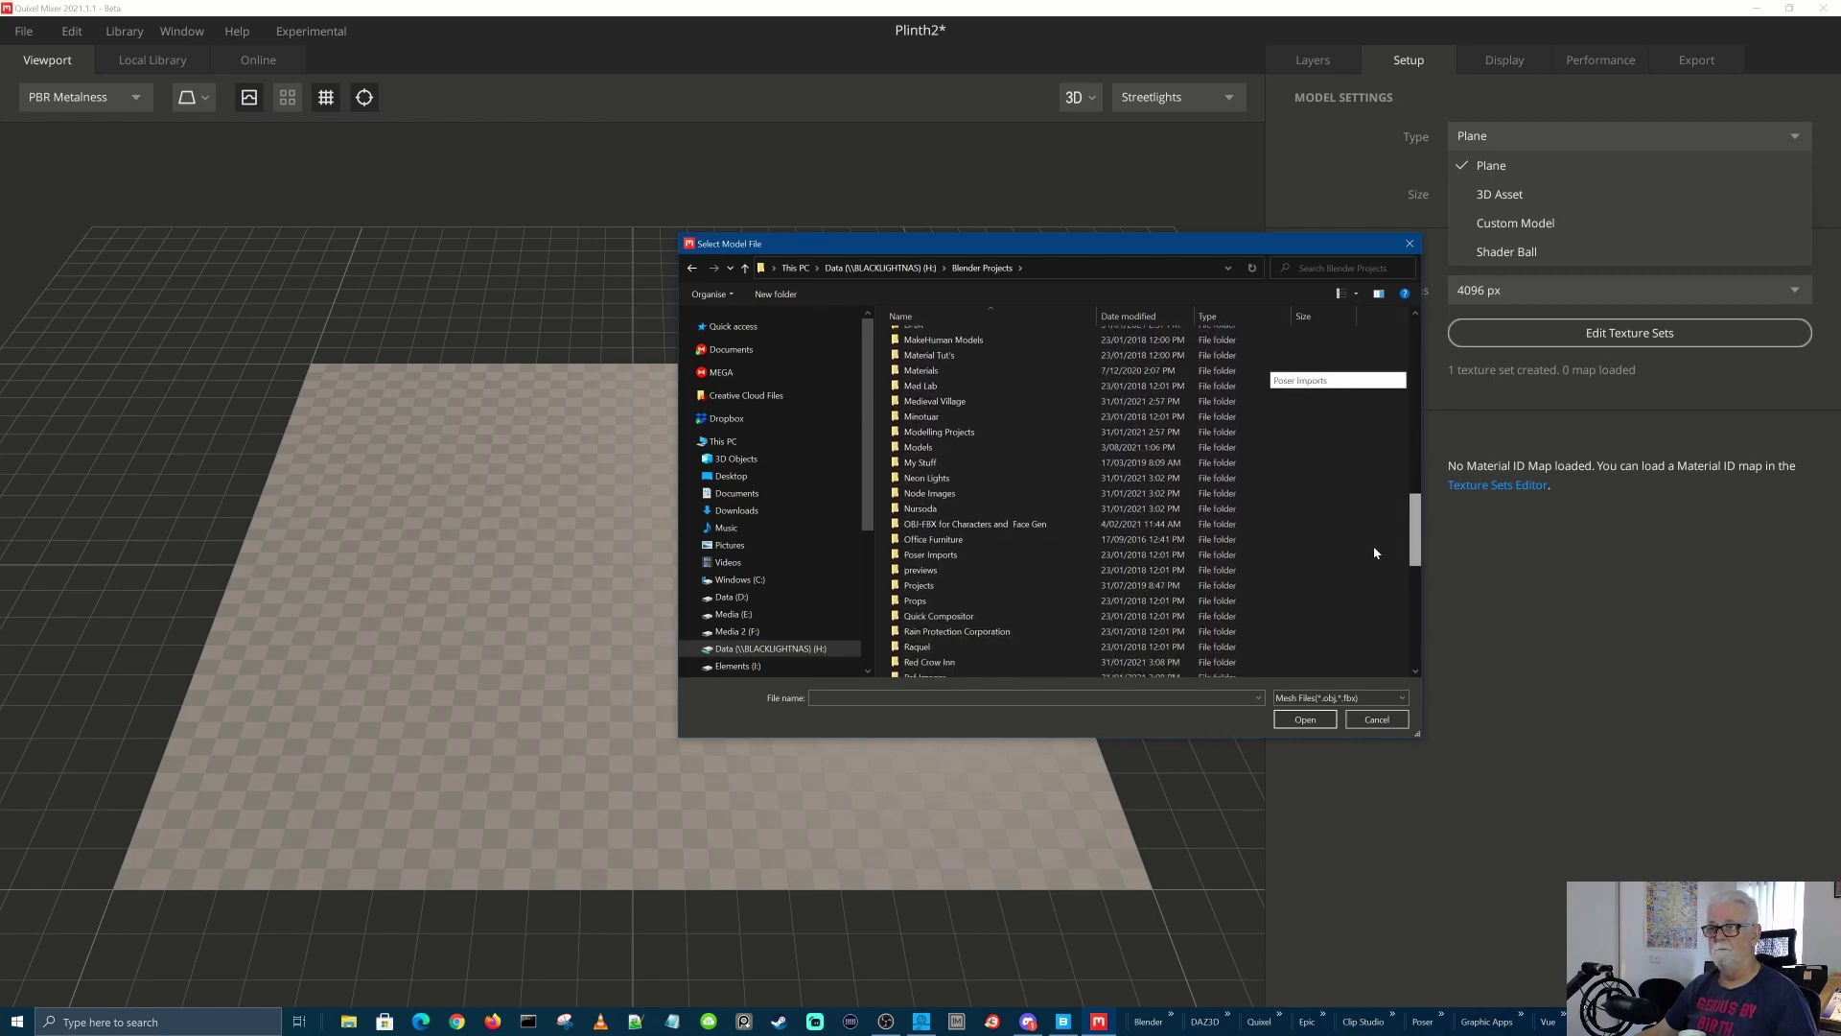
pyautogui.doubleClick(918, 448)
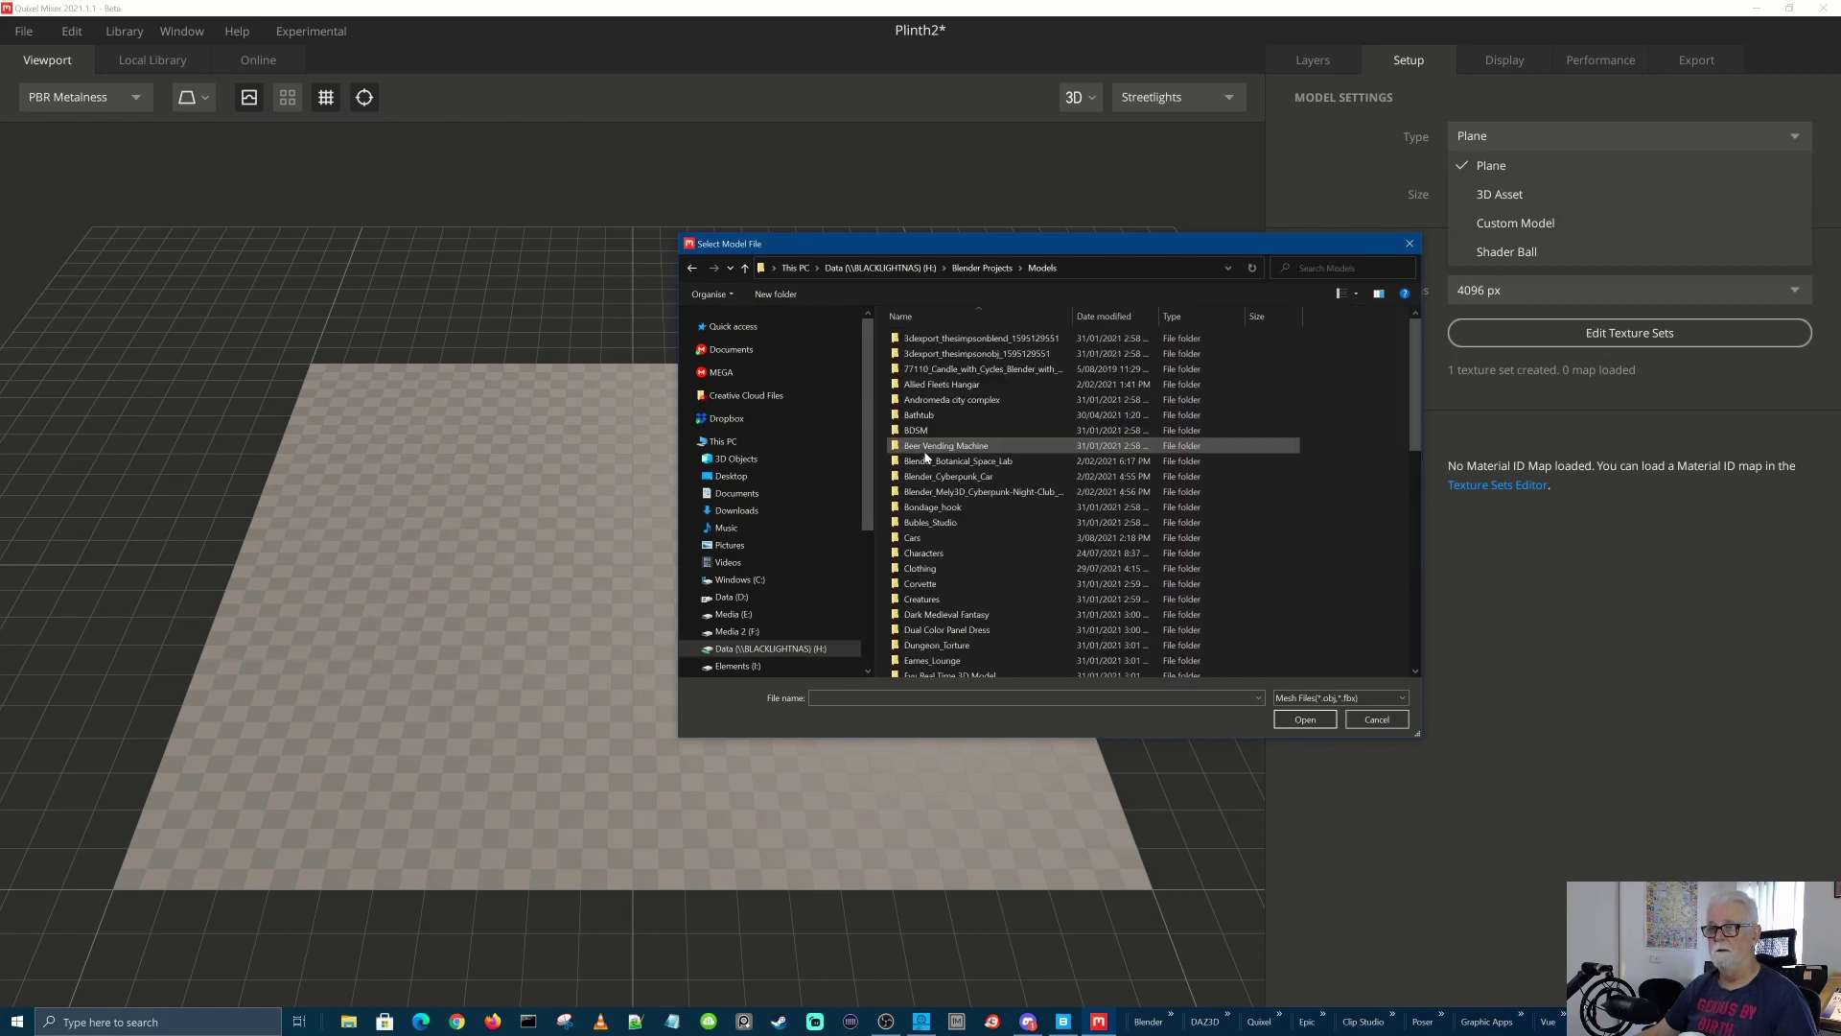
pyautogui.scroll(-5, 1384, 566)
pyautogui.scroll(-4, 1381, 576)
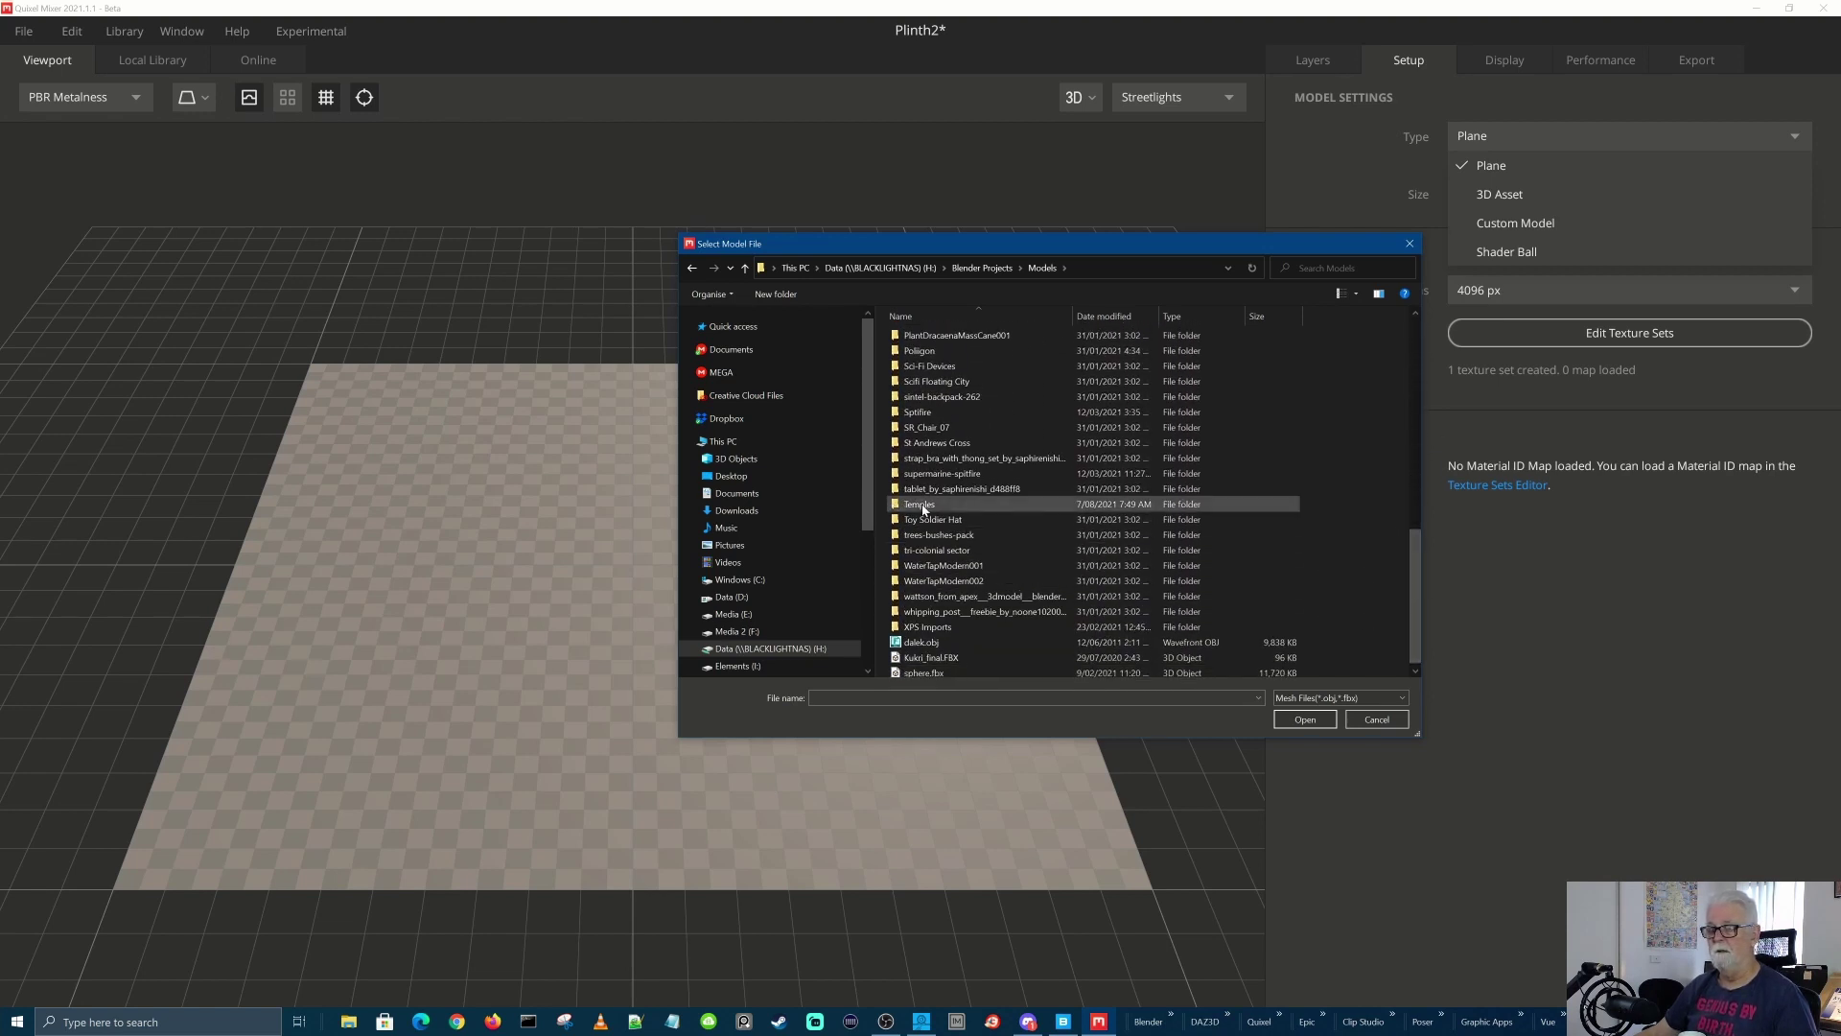
pyautogui.doubleClick(911, 505)
pyautogui.click(914, 340)
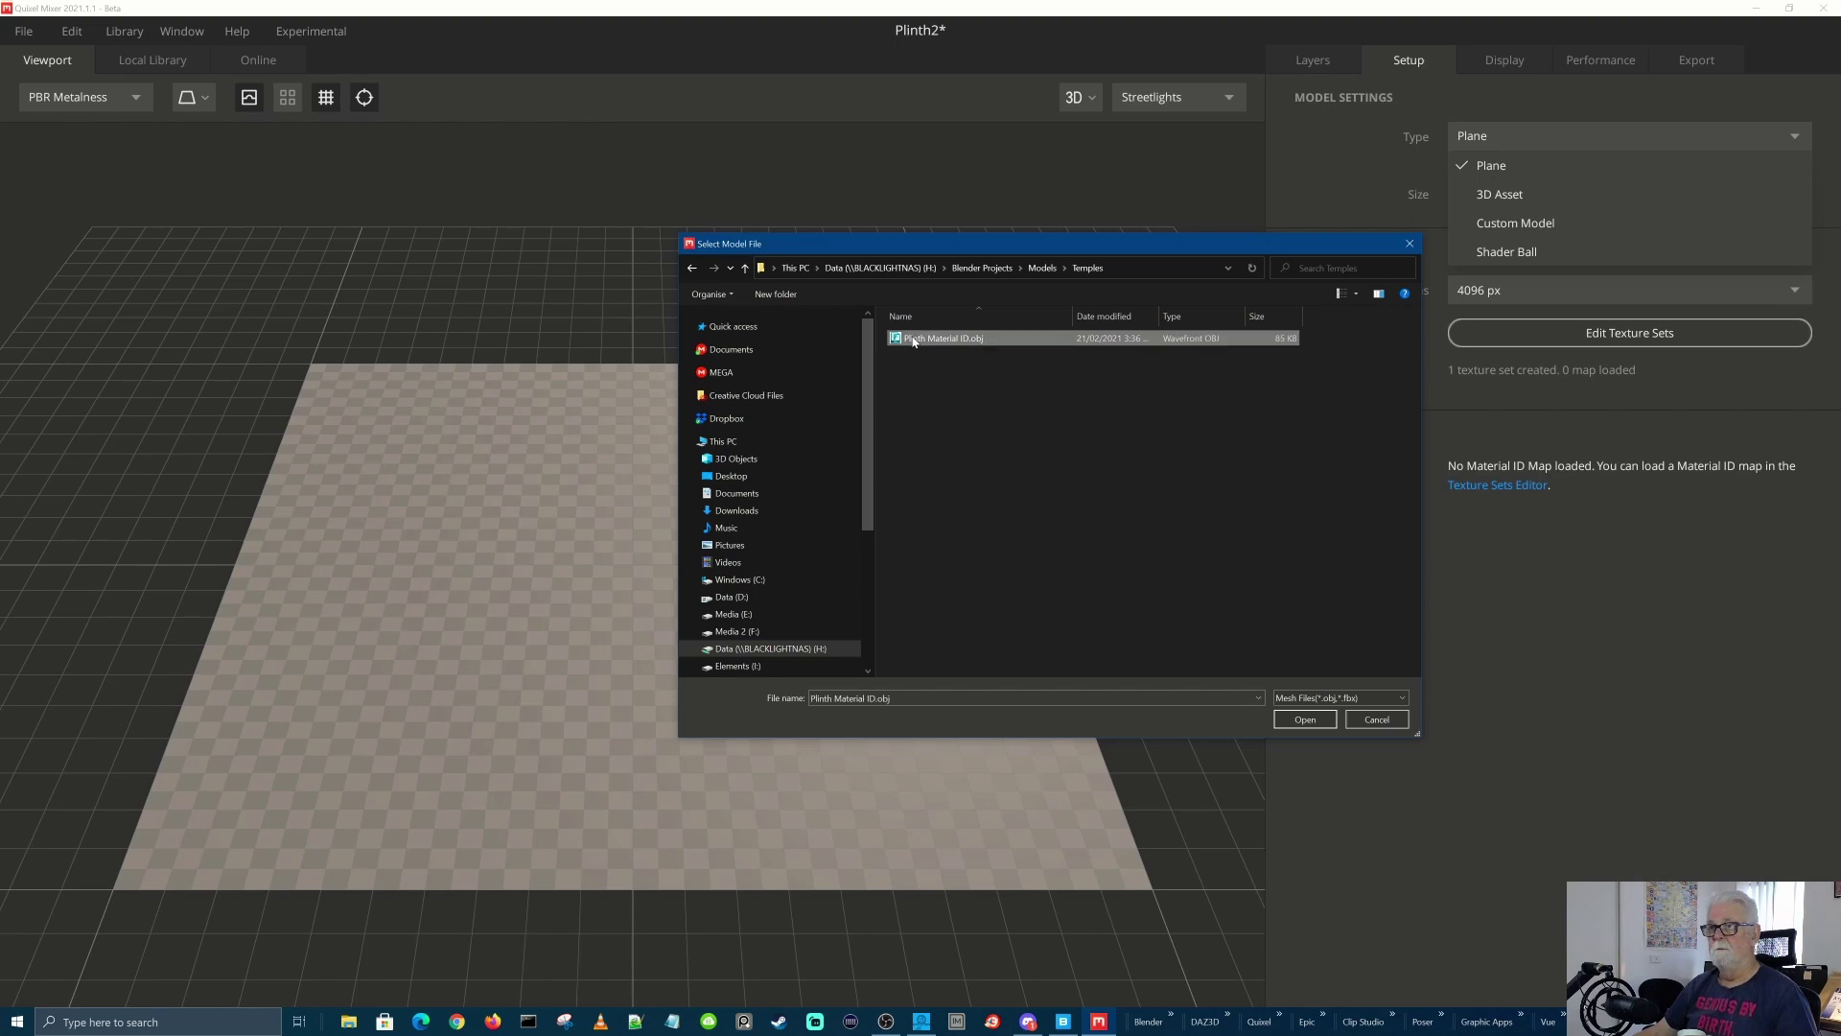
pyautogui.click(1303, 722)
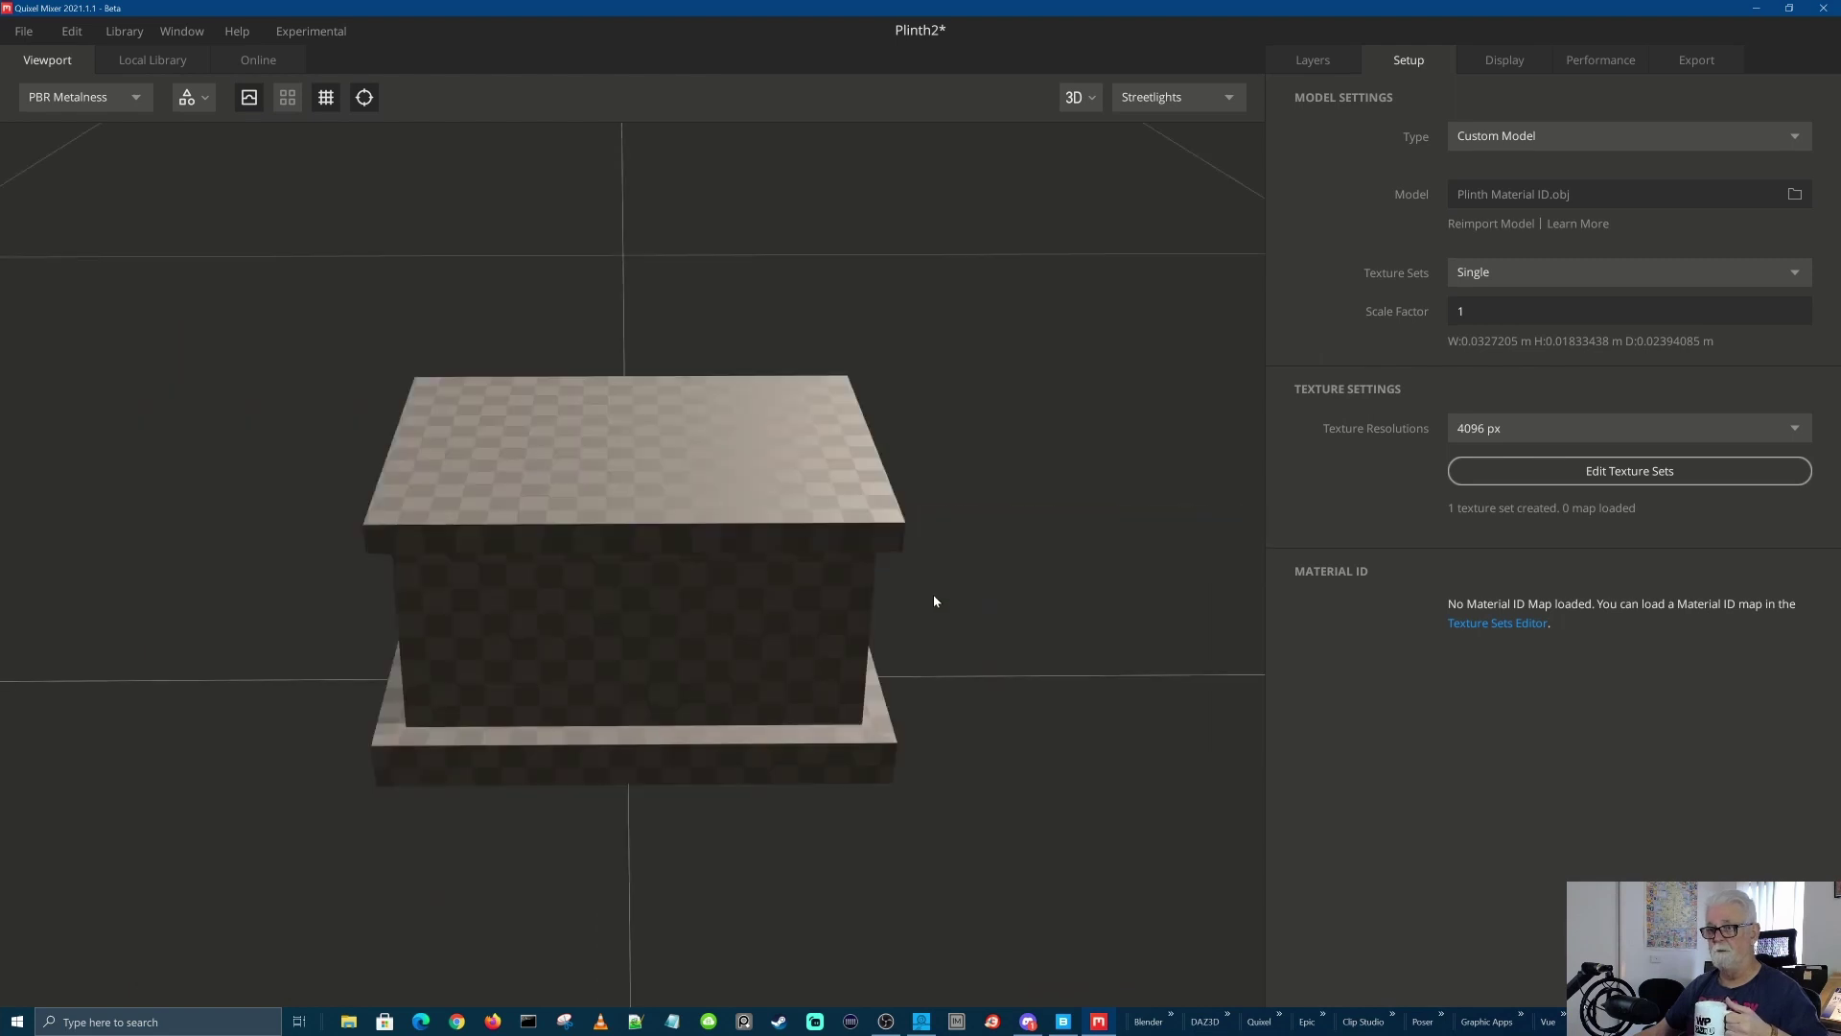
# Open the texture sets editor for the plinth model and switch the texture sets to From Materials
pyautogui.scroll(2, 934, 601)
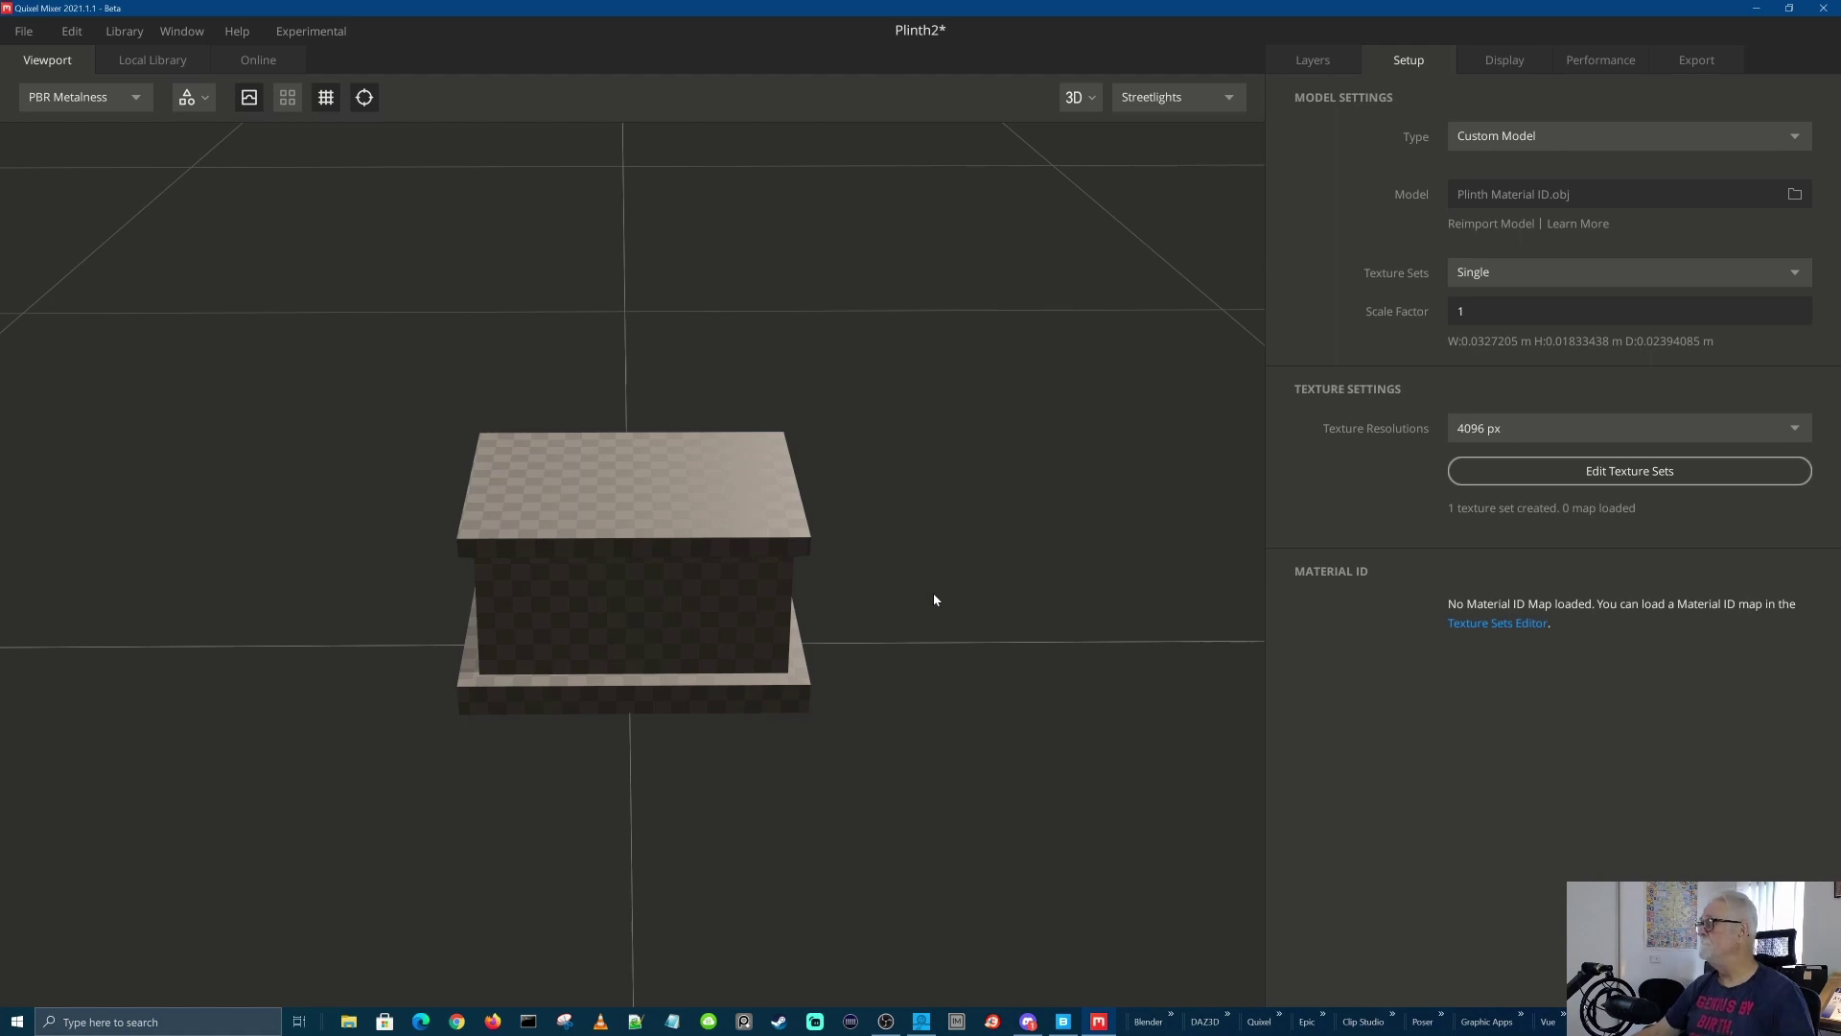
pyautogui.moveTo(934, 600); pyautogui.dragTo(879, 641)
pyautogui.scroll(2, 864, 644)
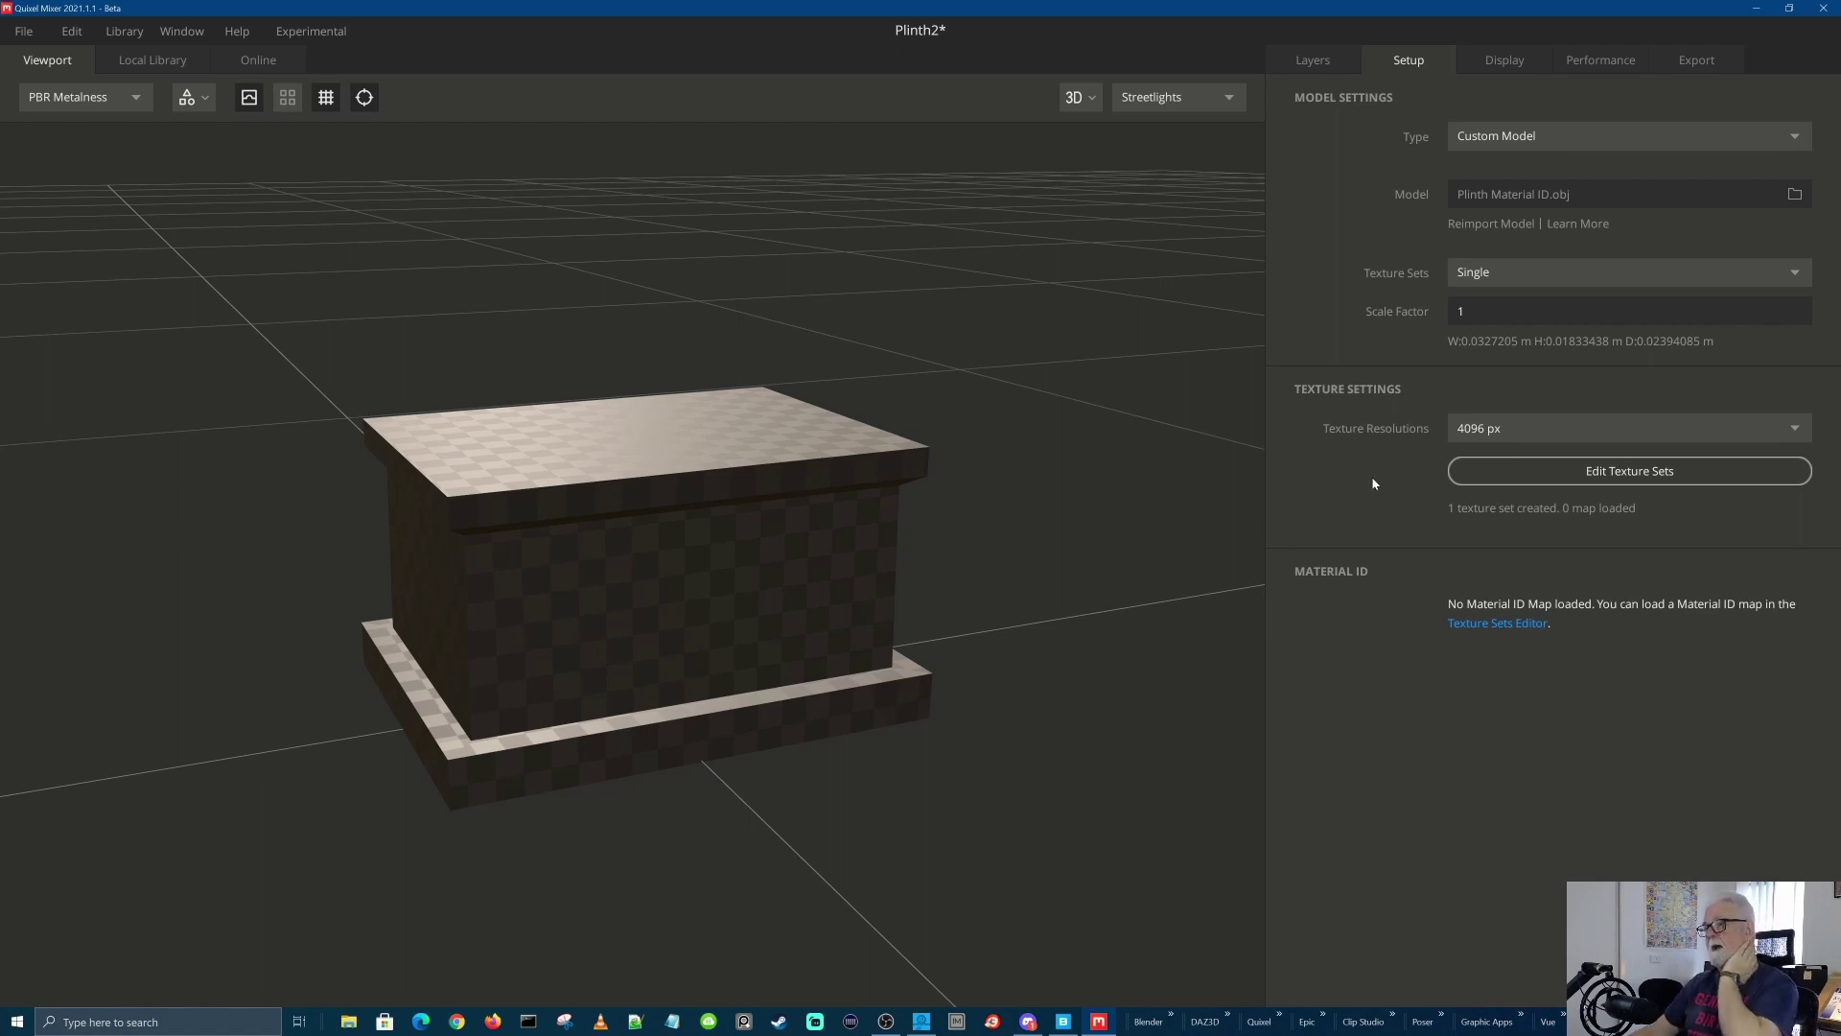
pyautogui.click(1627, 471)
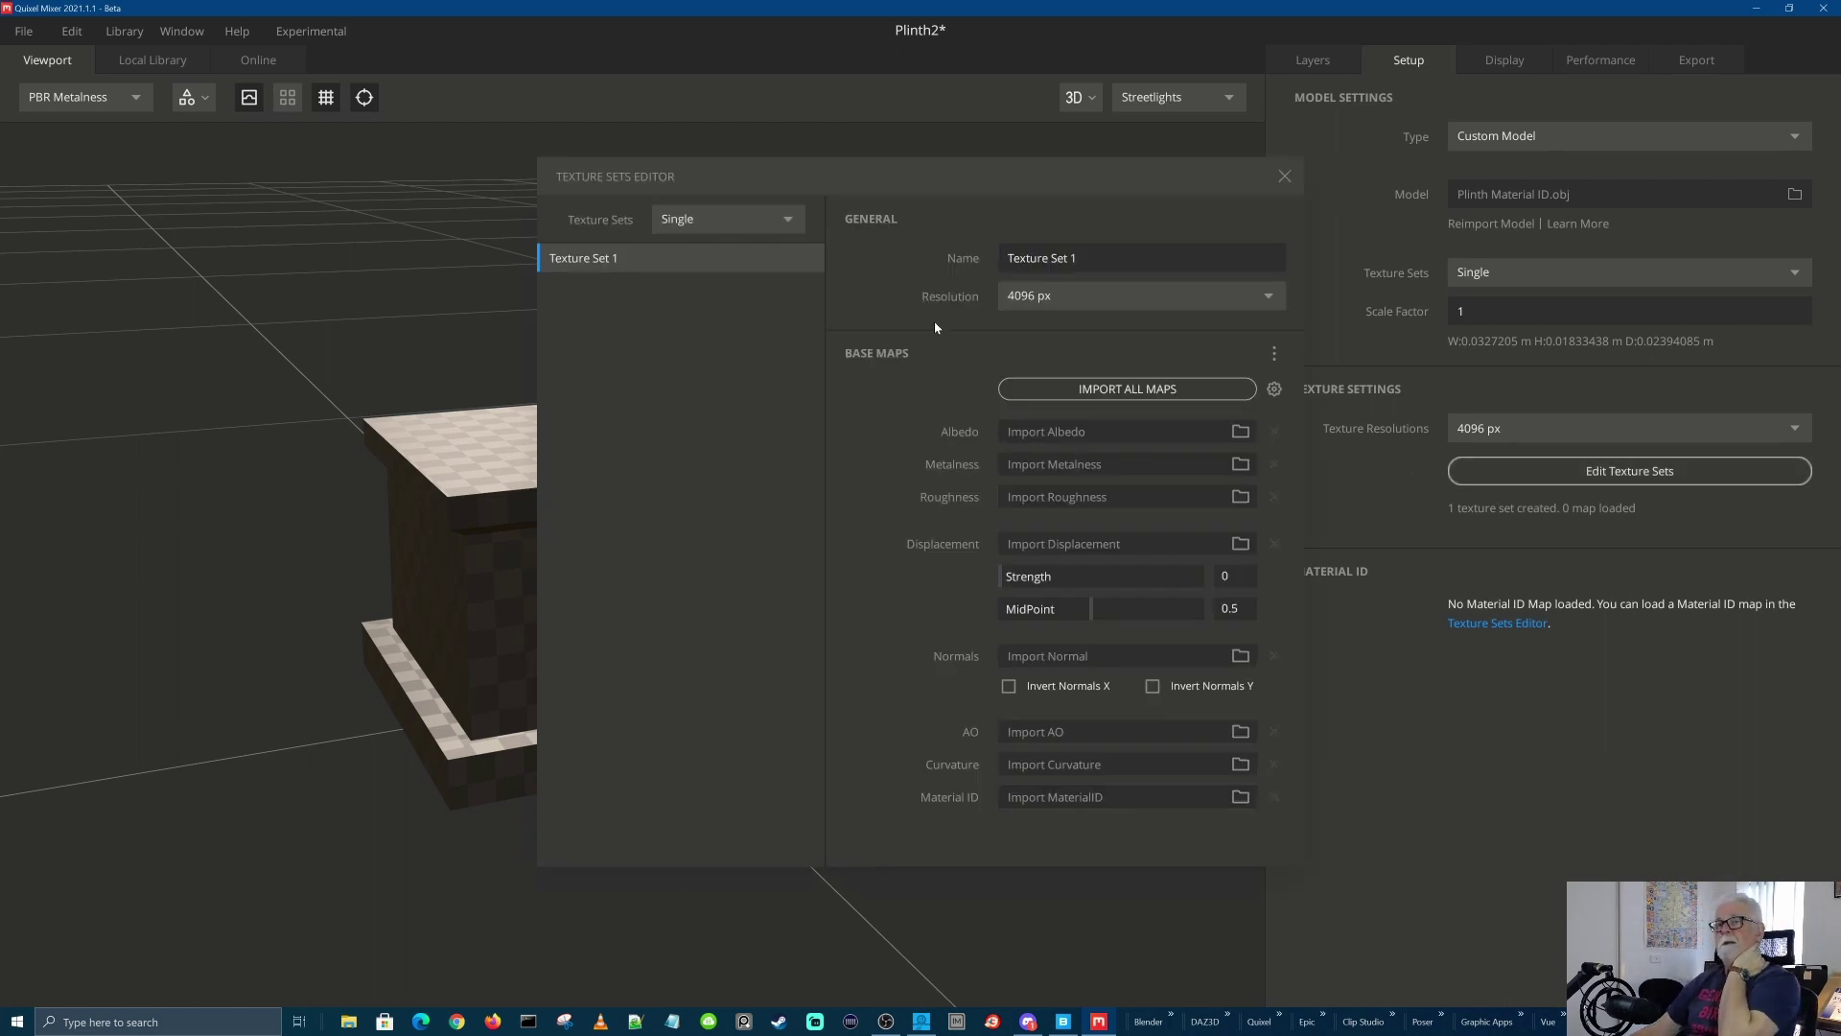
pyautogui.click(789, 222)
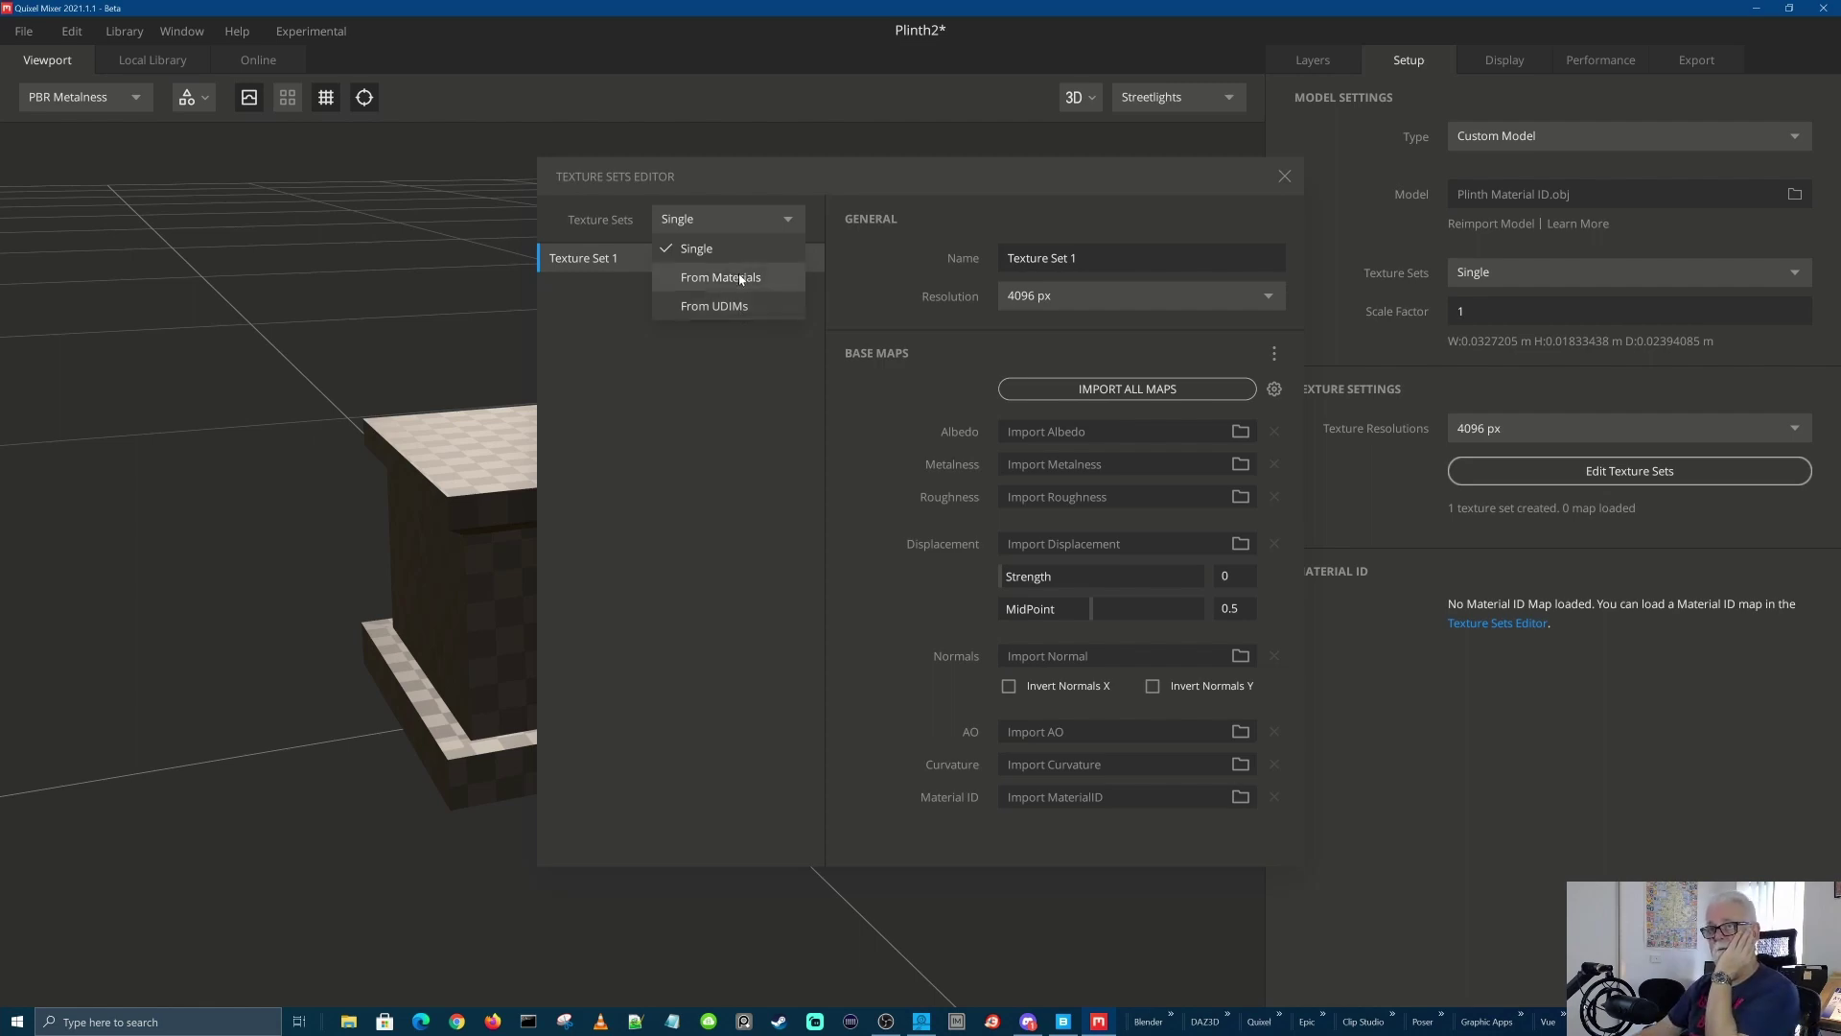
pyautogui.click(740, 280)
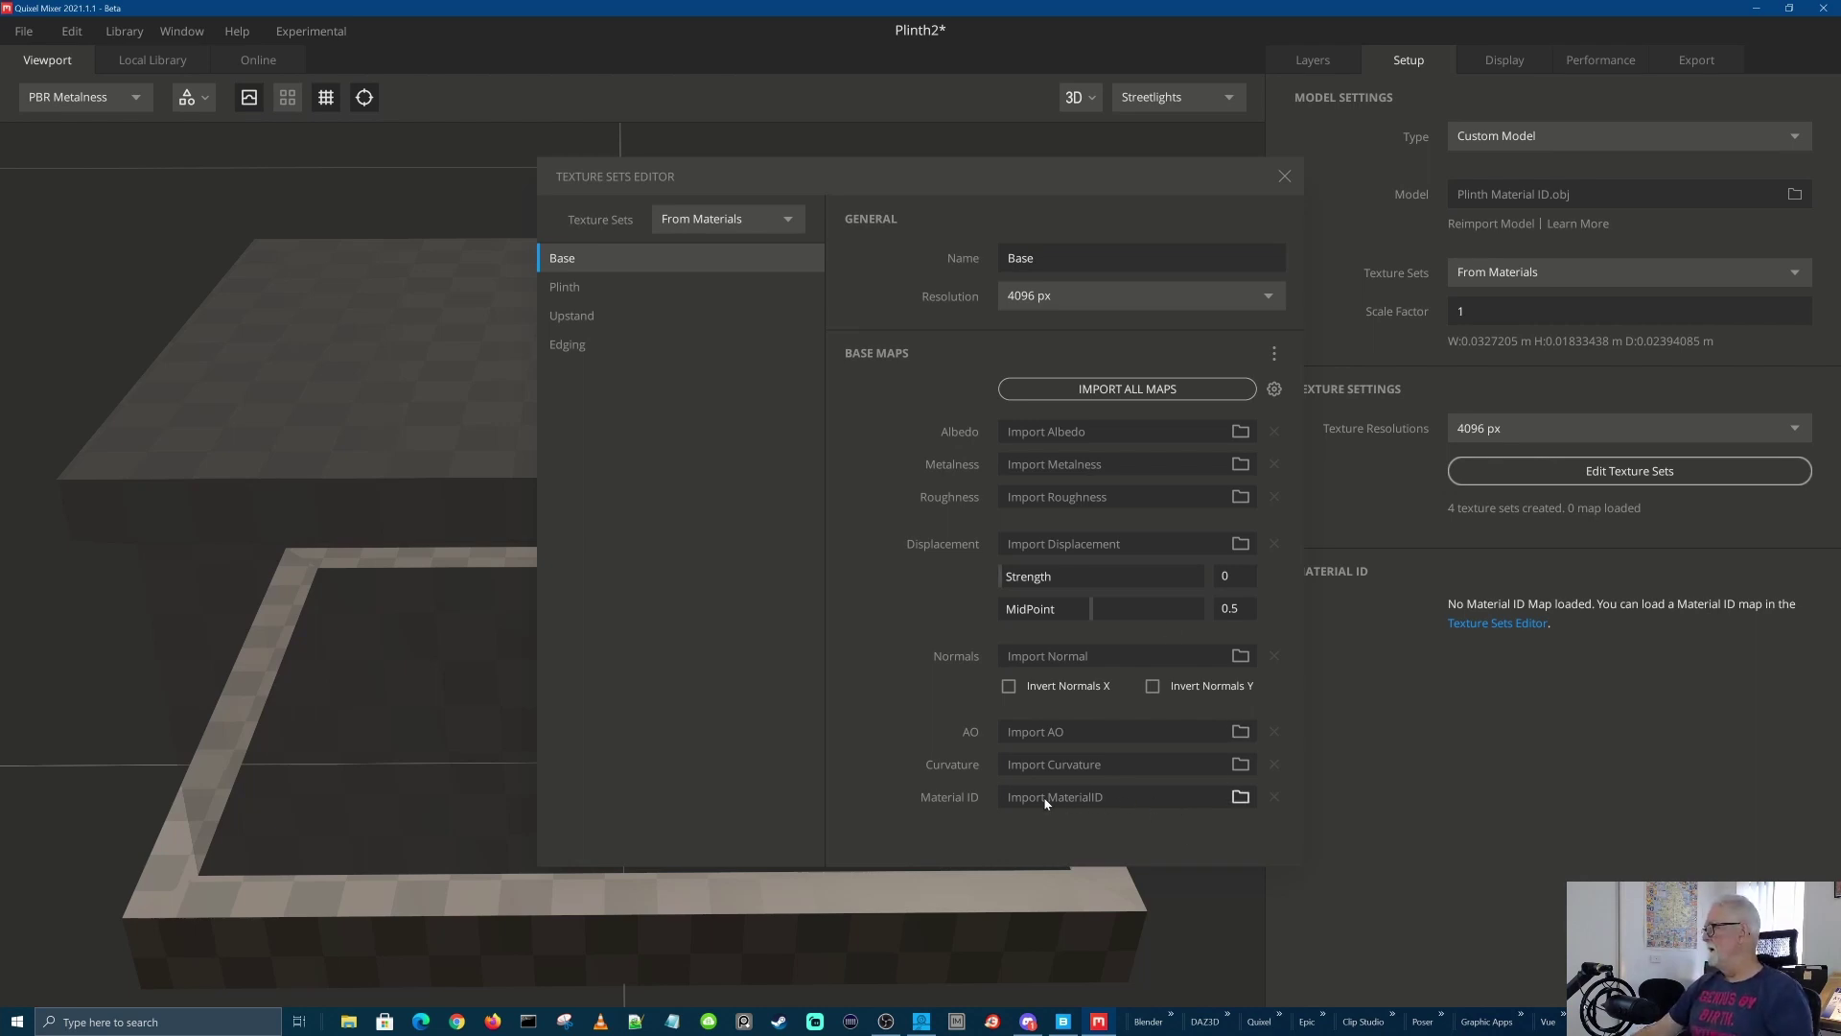
# Import Material ID.png as the Material ID map of the Base texture set and close the editor
pyautogui.click(1240, 797)
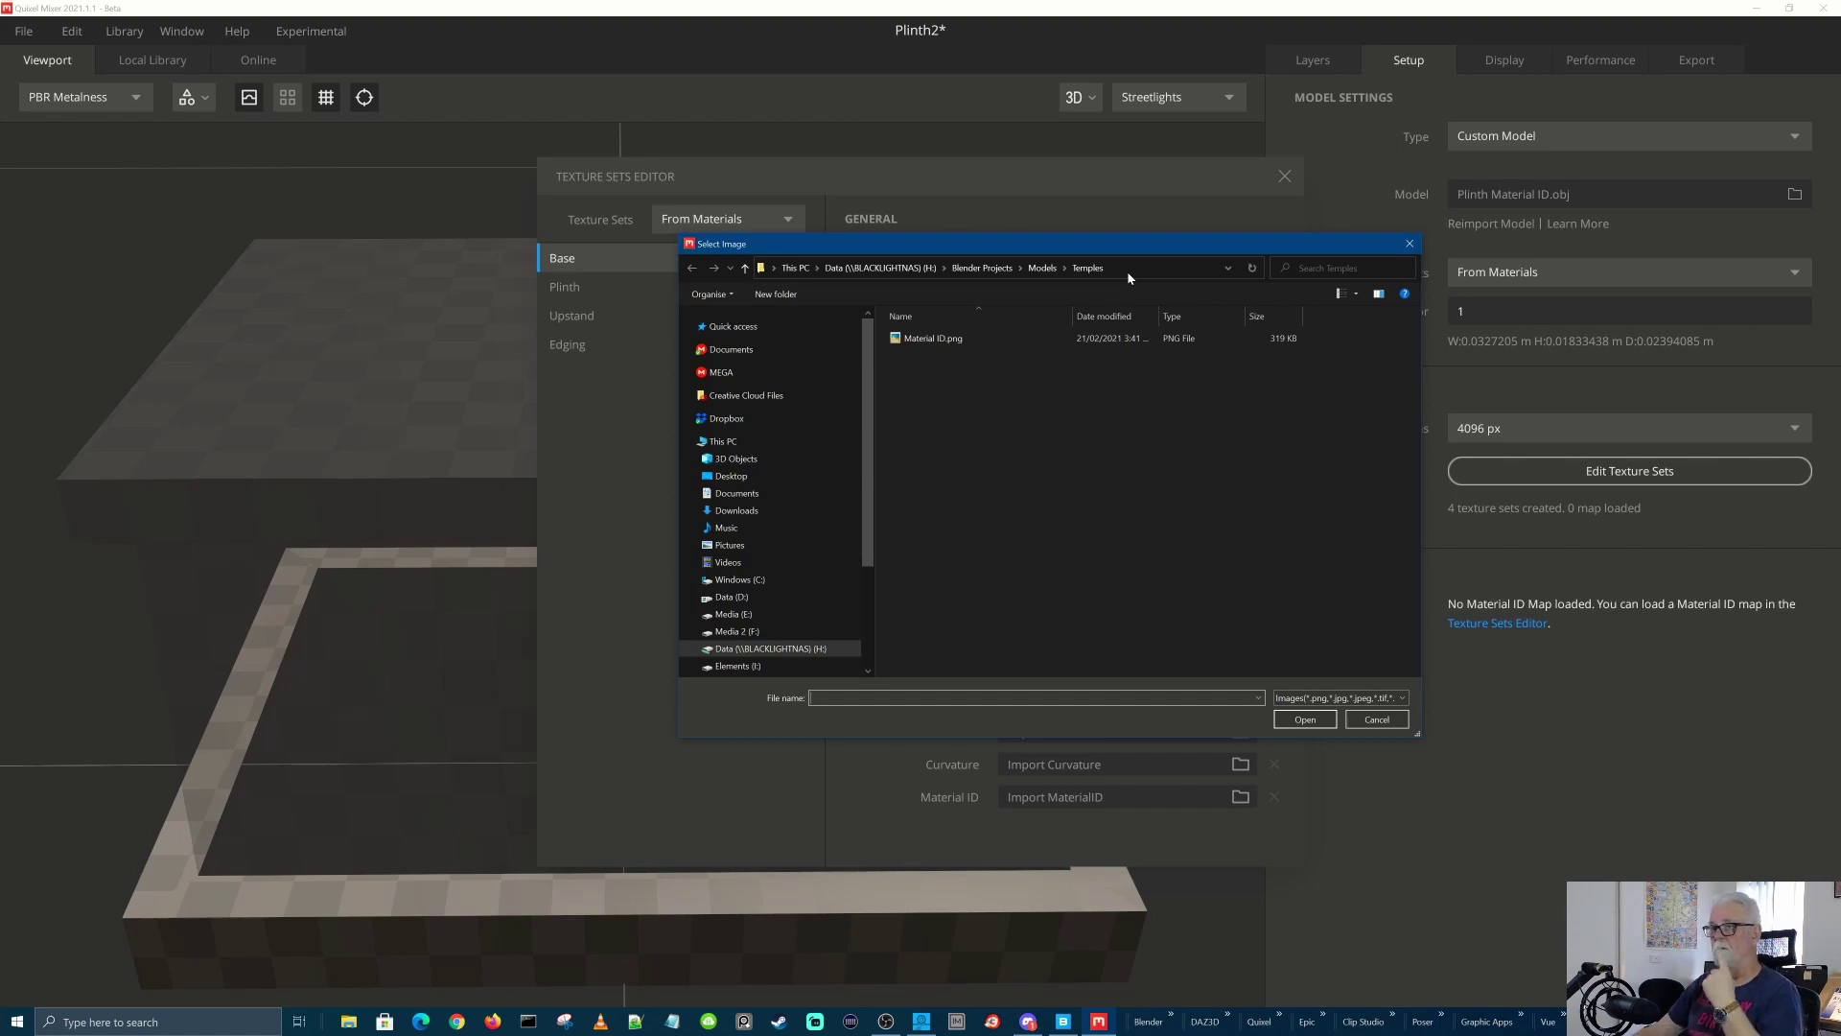
pyautogui.click(926, 339)
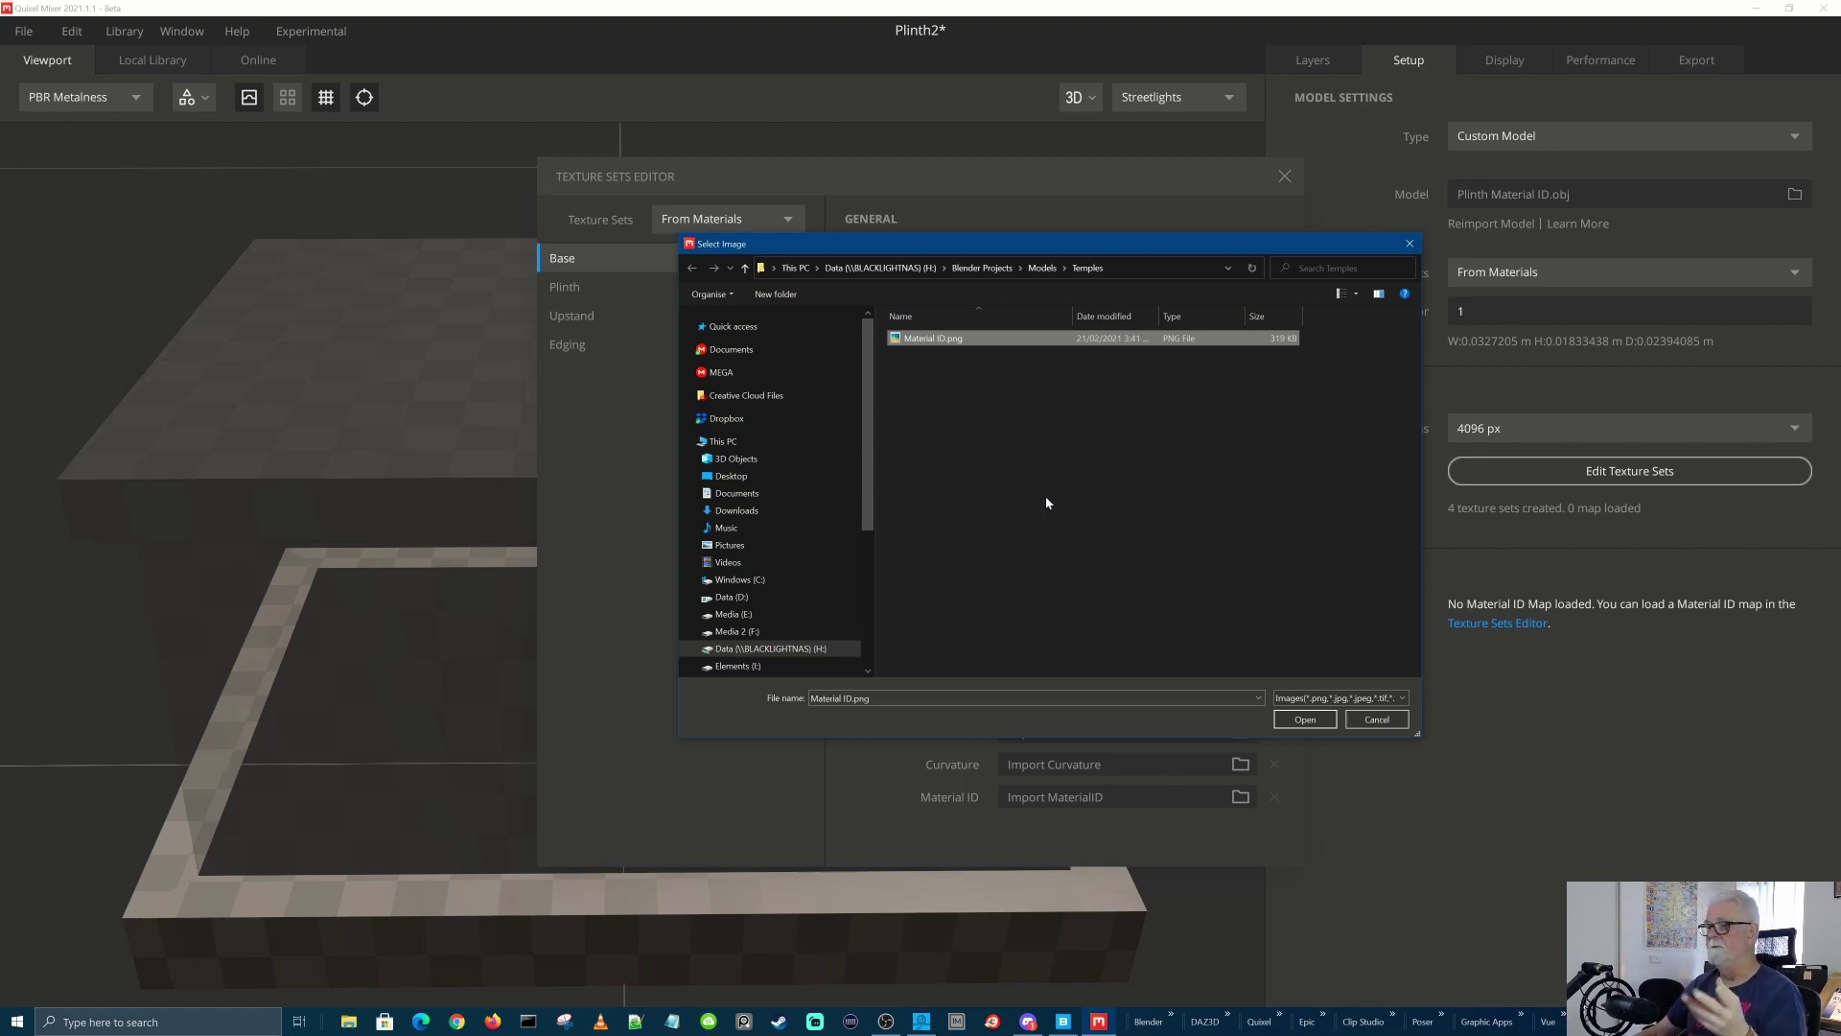
pyautogui.click(1315, 720)
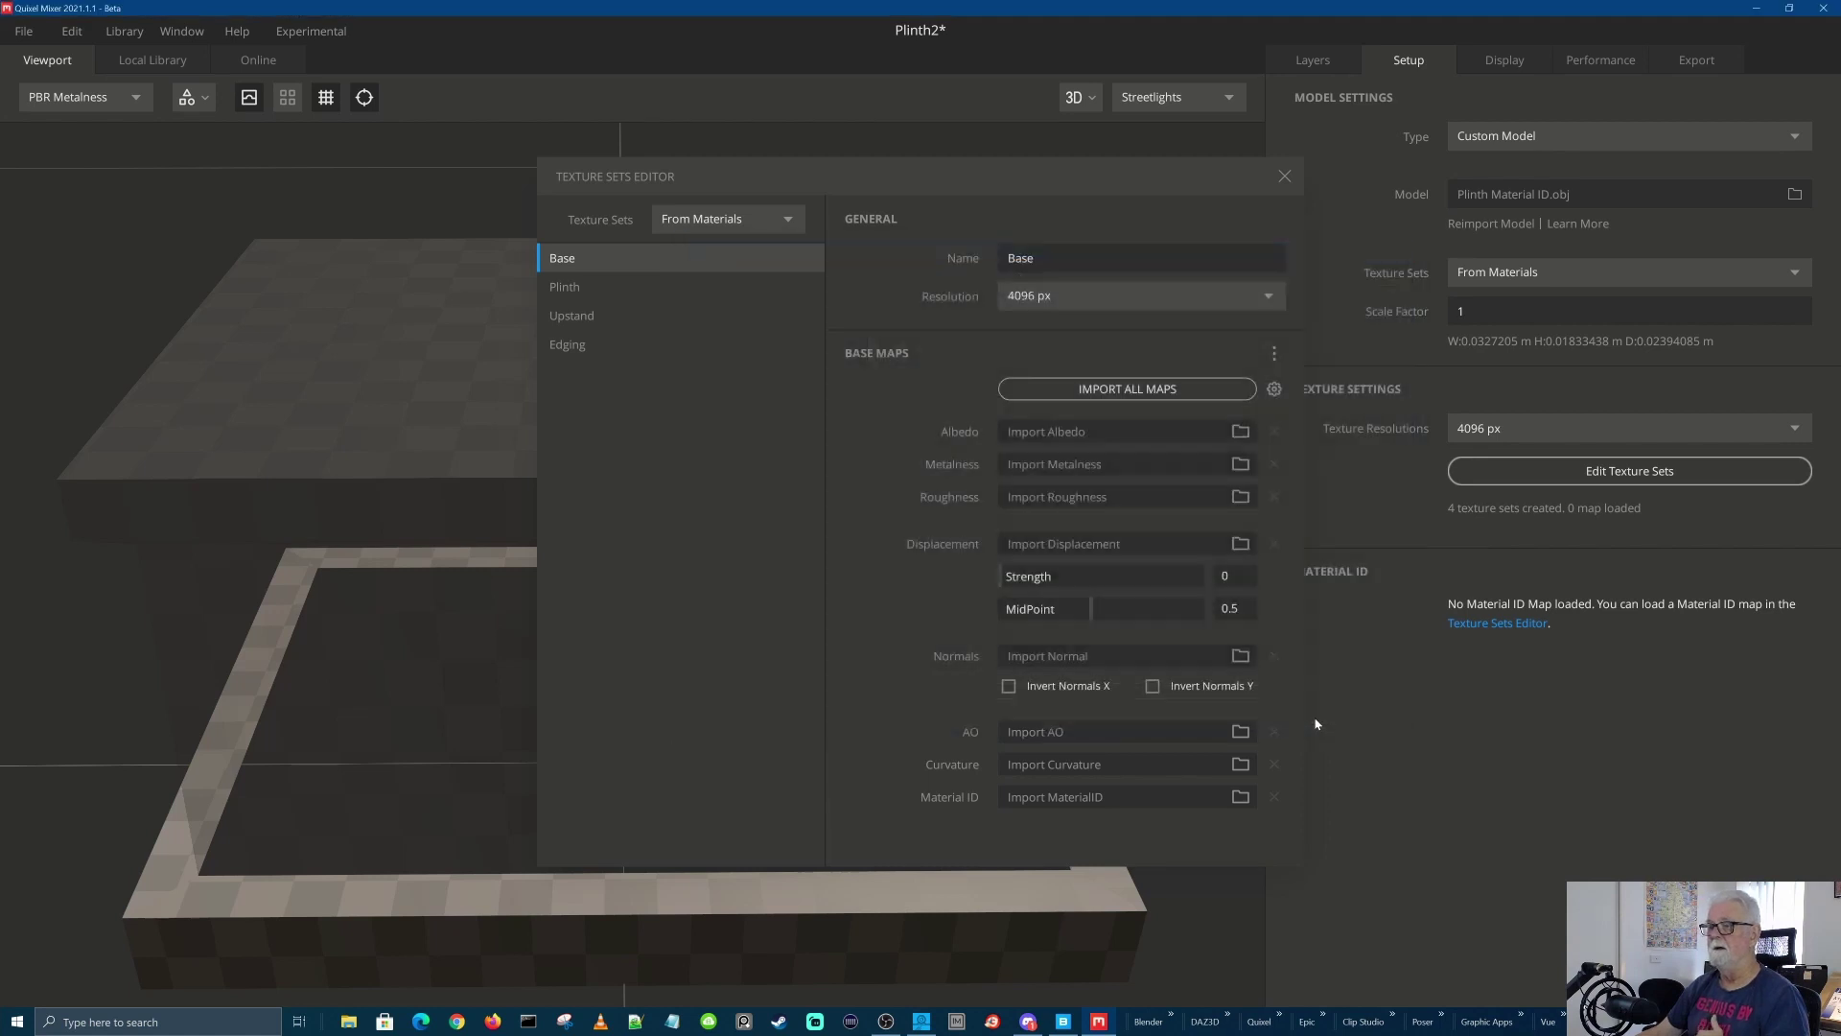
pyautogui.moveTo(1293, 176); pyautogui.dragTo(1286, 182)
pyautogui.click(1279, 180)
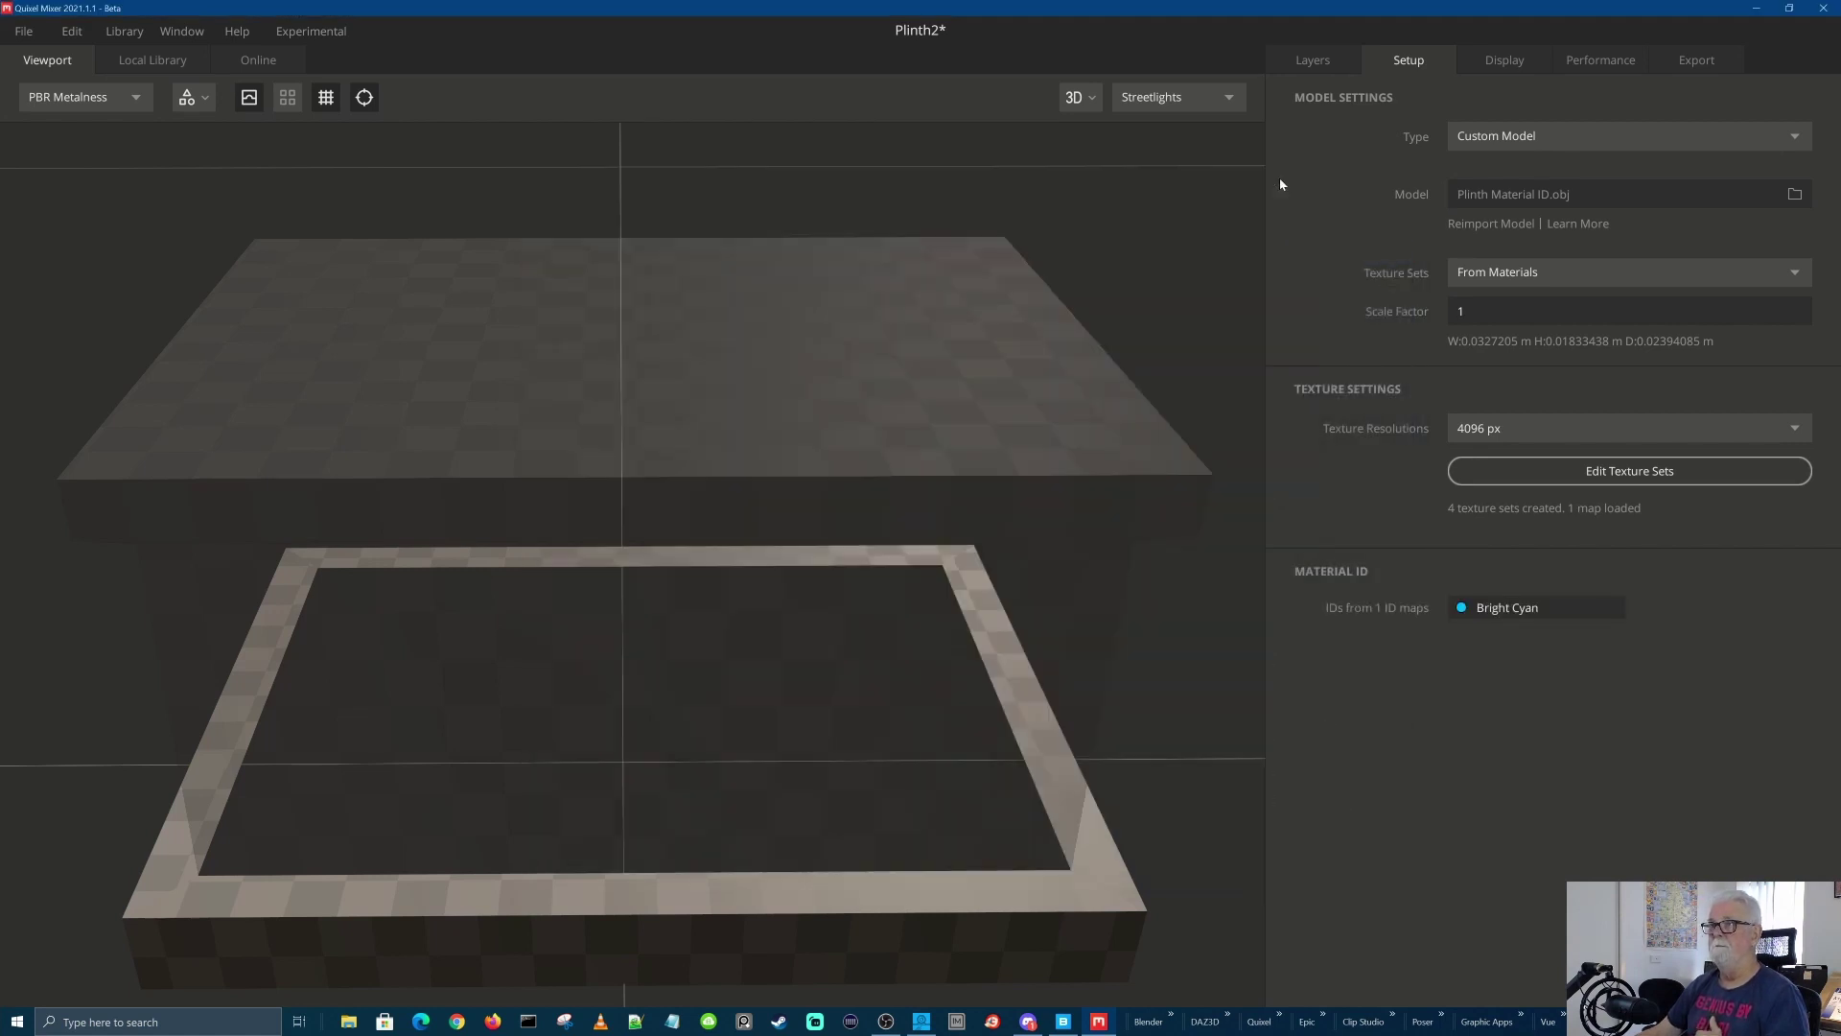
# Show the layer stack and examine the Base part of the plinth model from an angled view
pyautogui.click(1327, 66)
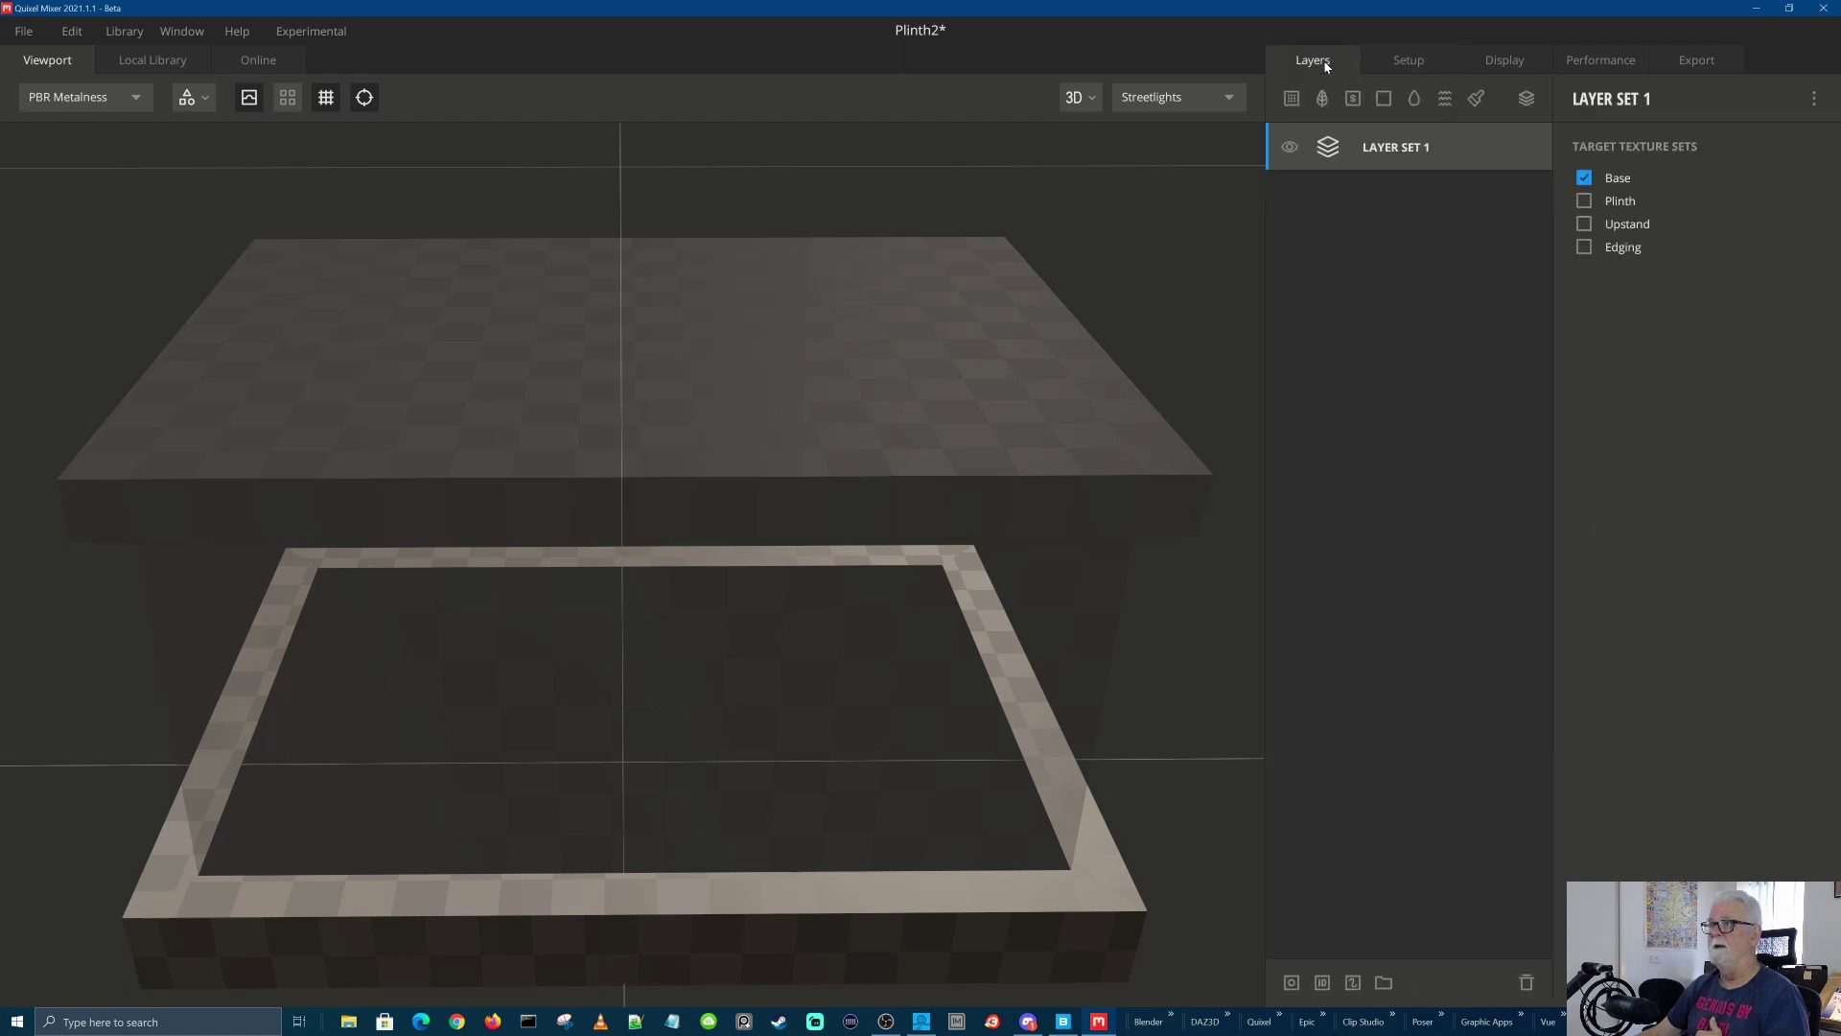
pyautogui.scroll(3, 982, 573)
pyautogui.scroll(-5, 982, 573)
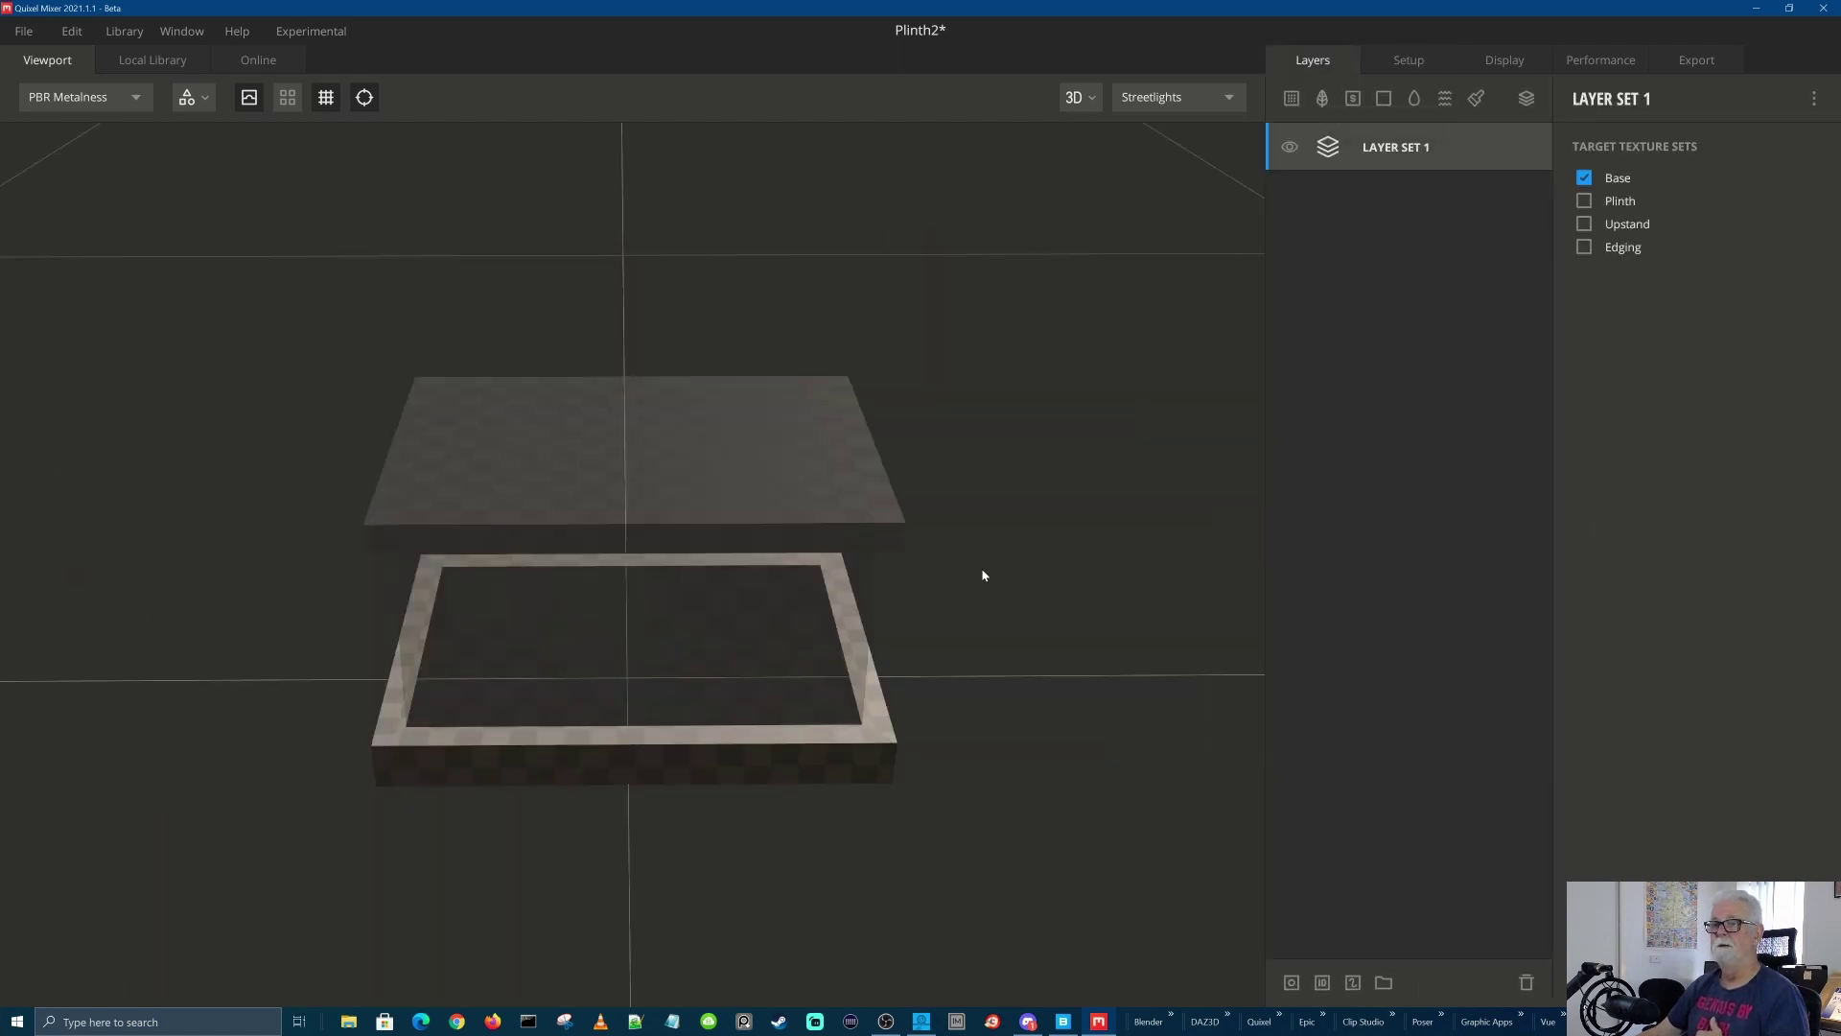
pyautogui.moveTo(969, 570); pyautogui.dragTo(1035, 552)
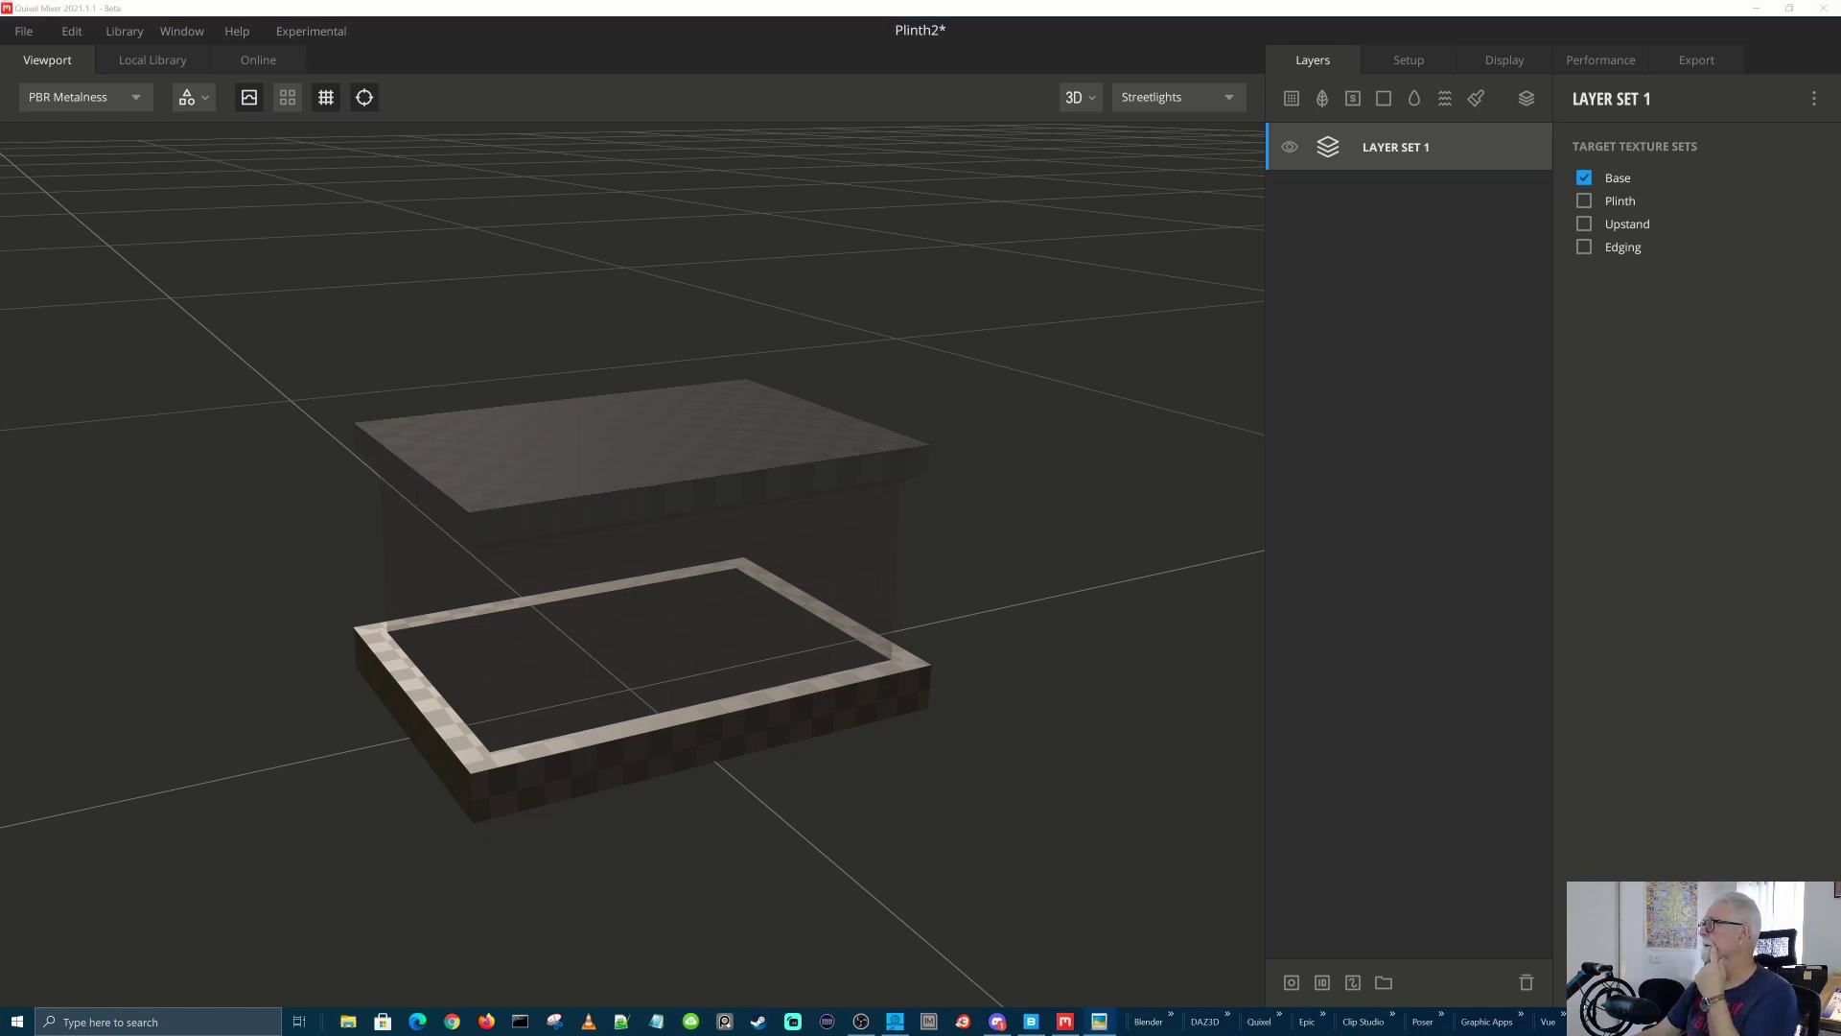
# Examine the whole Material ID.png colour map in the Picasa photo viewer and close the viewer
pyautogui.moveTo(1840, 94); pyautogui.dragTo(1125, 56)
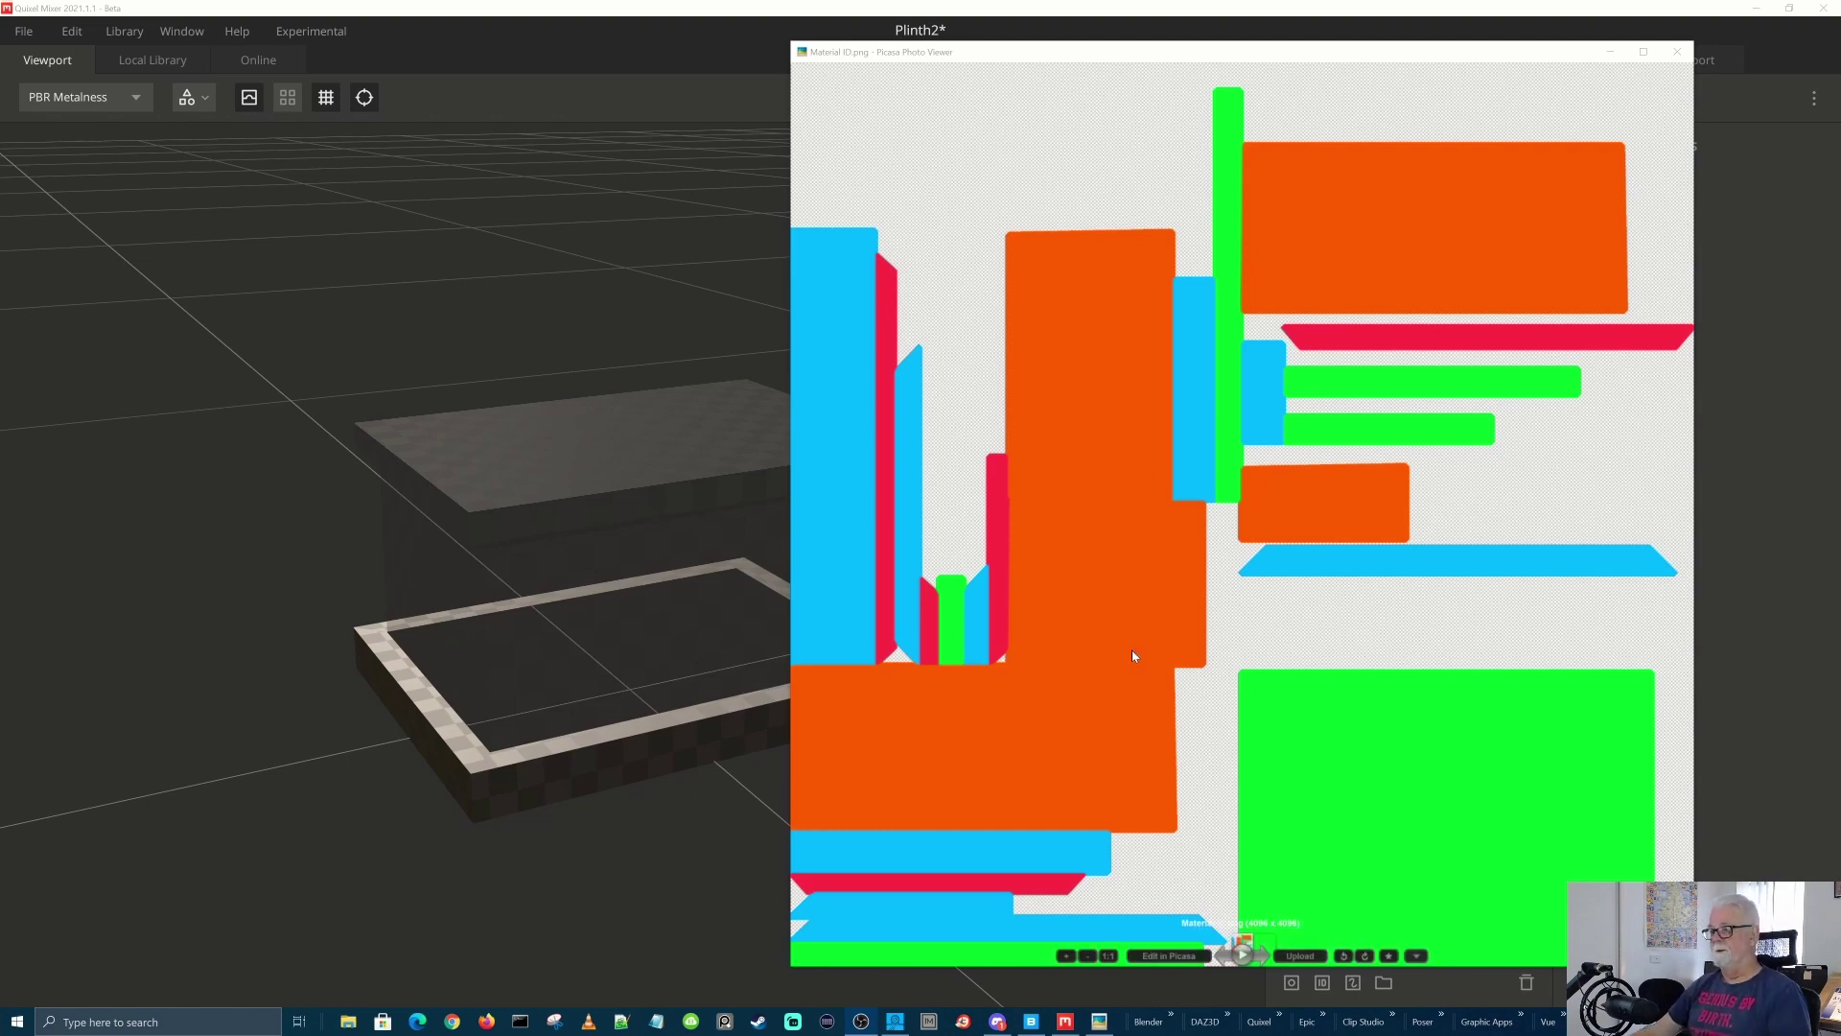
pyautogui.click(1089, 957)
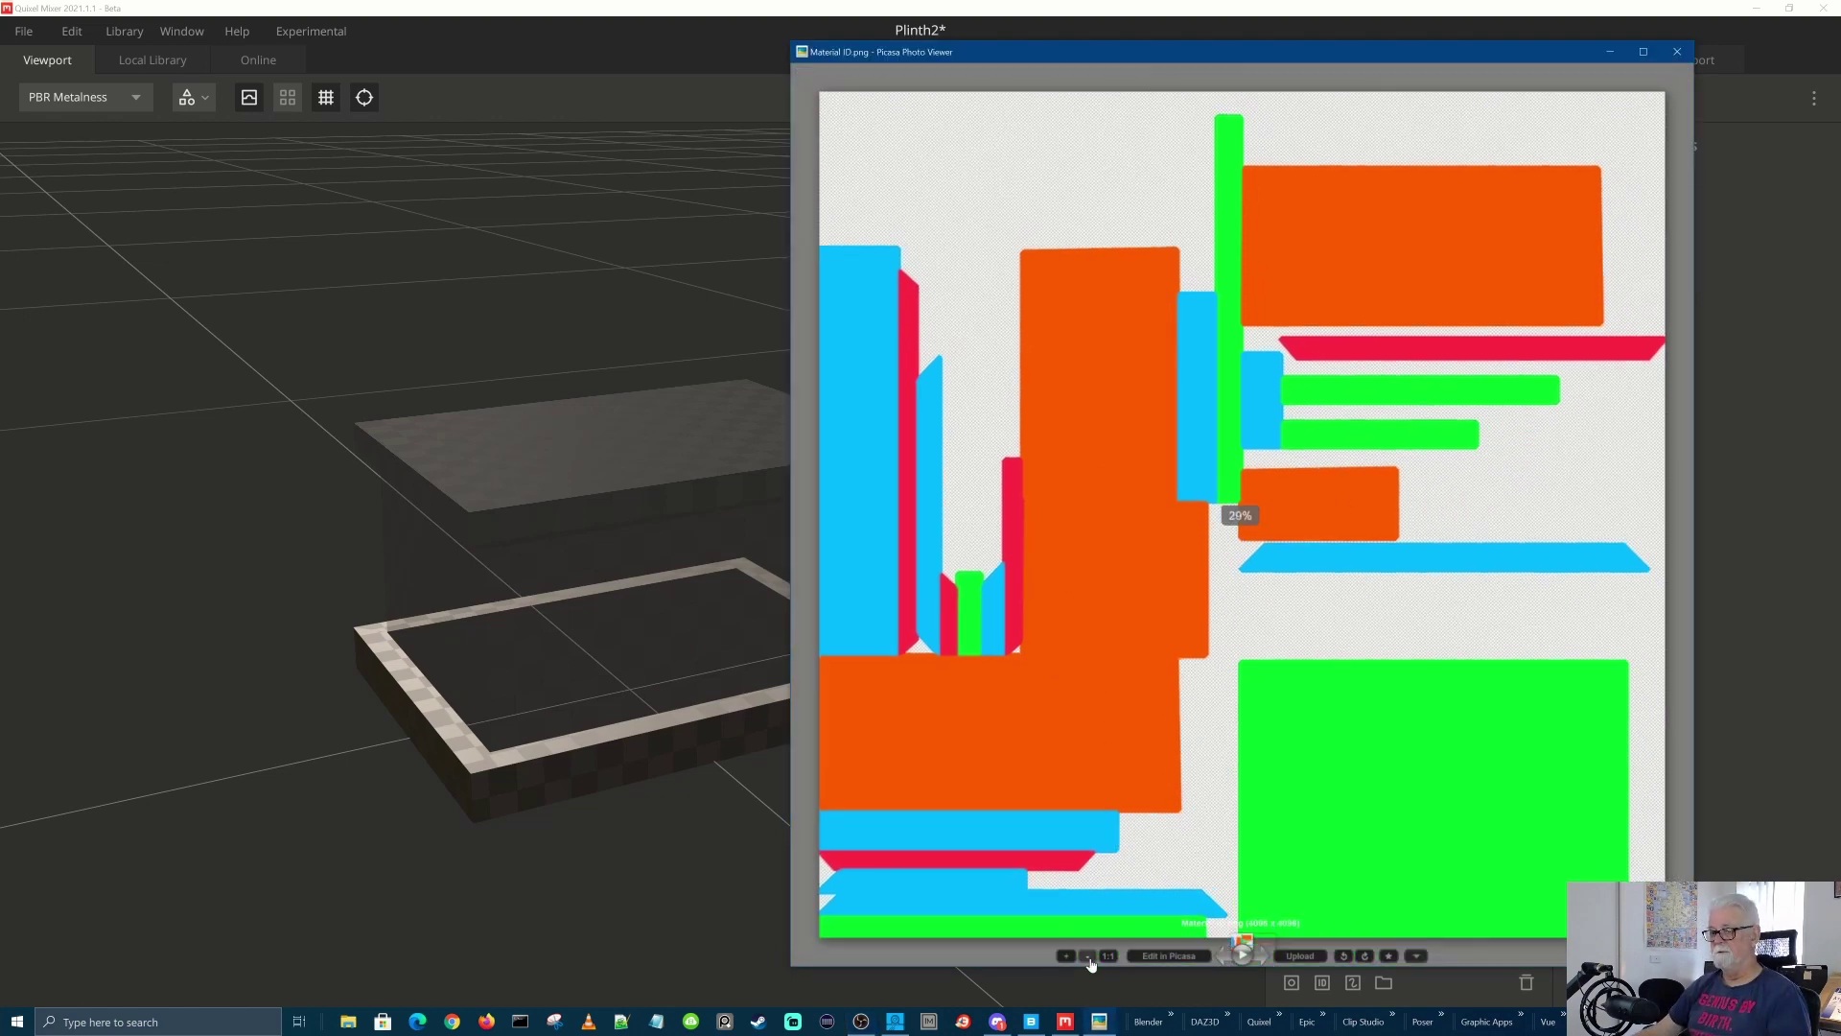
pyautogui.click(1088, 957)
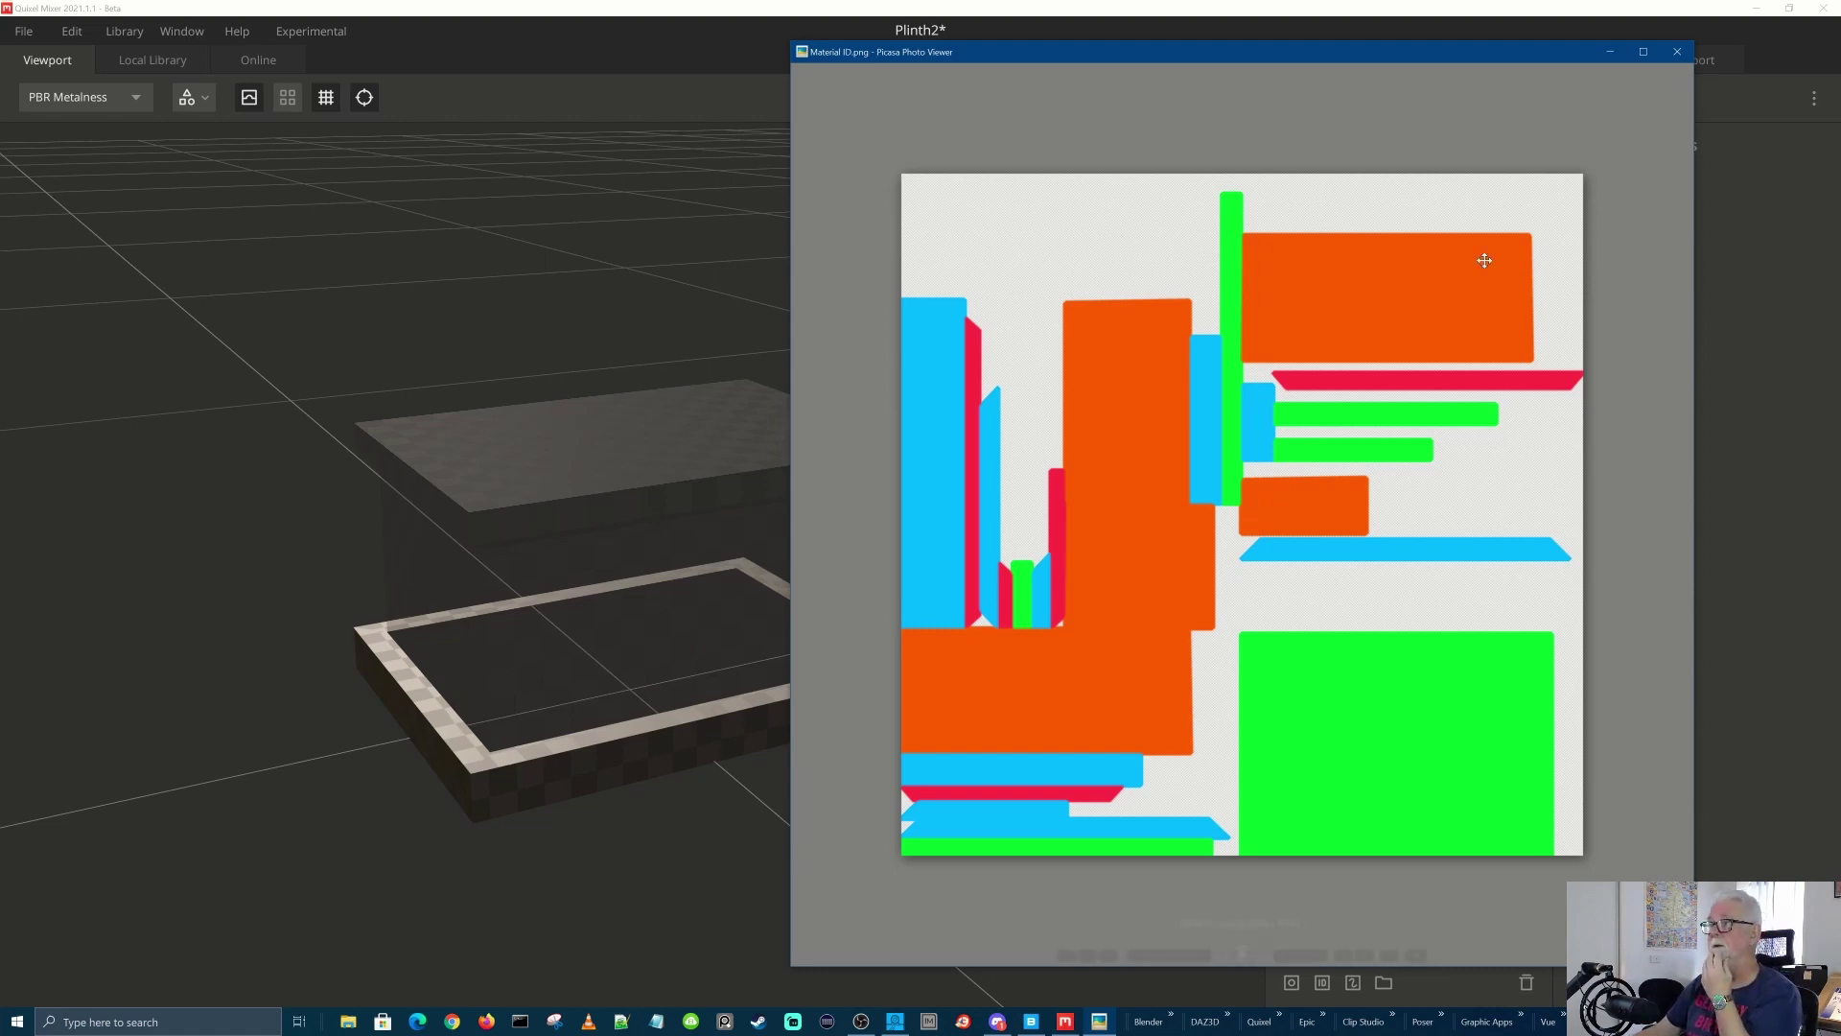
pyautogui.click(1676, 52)
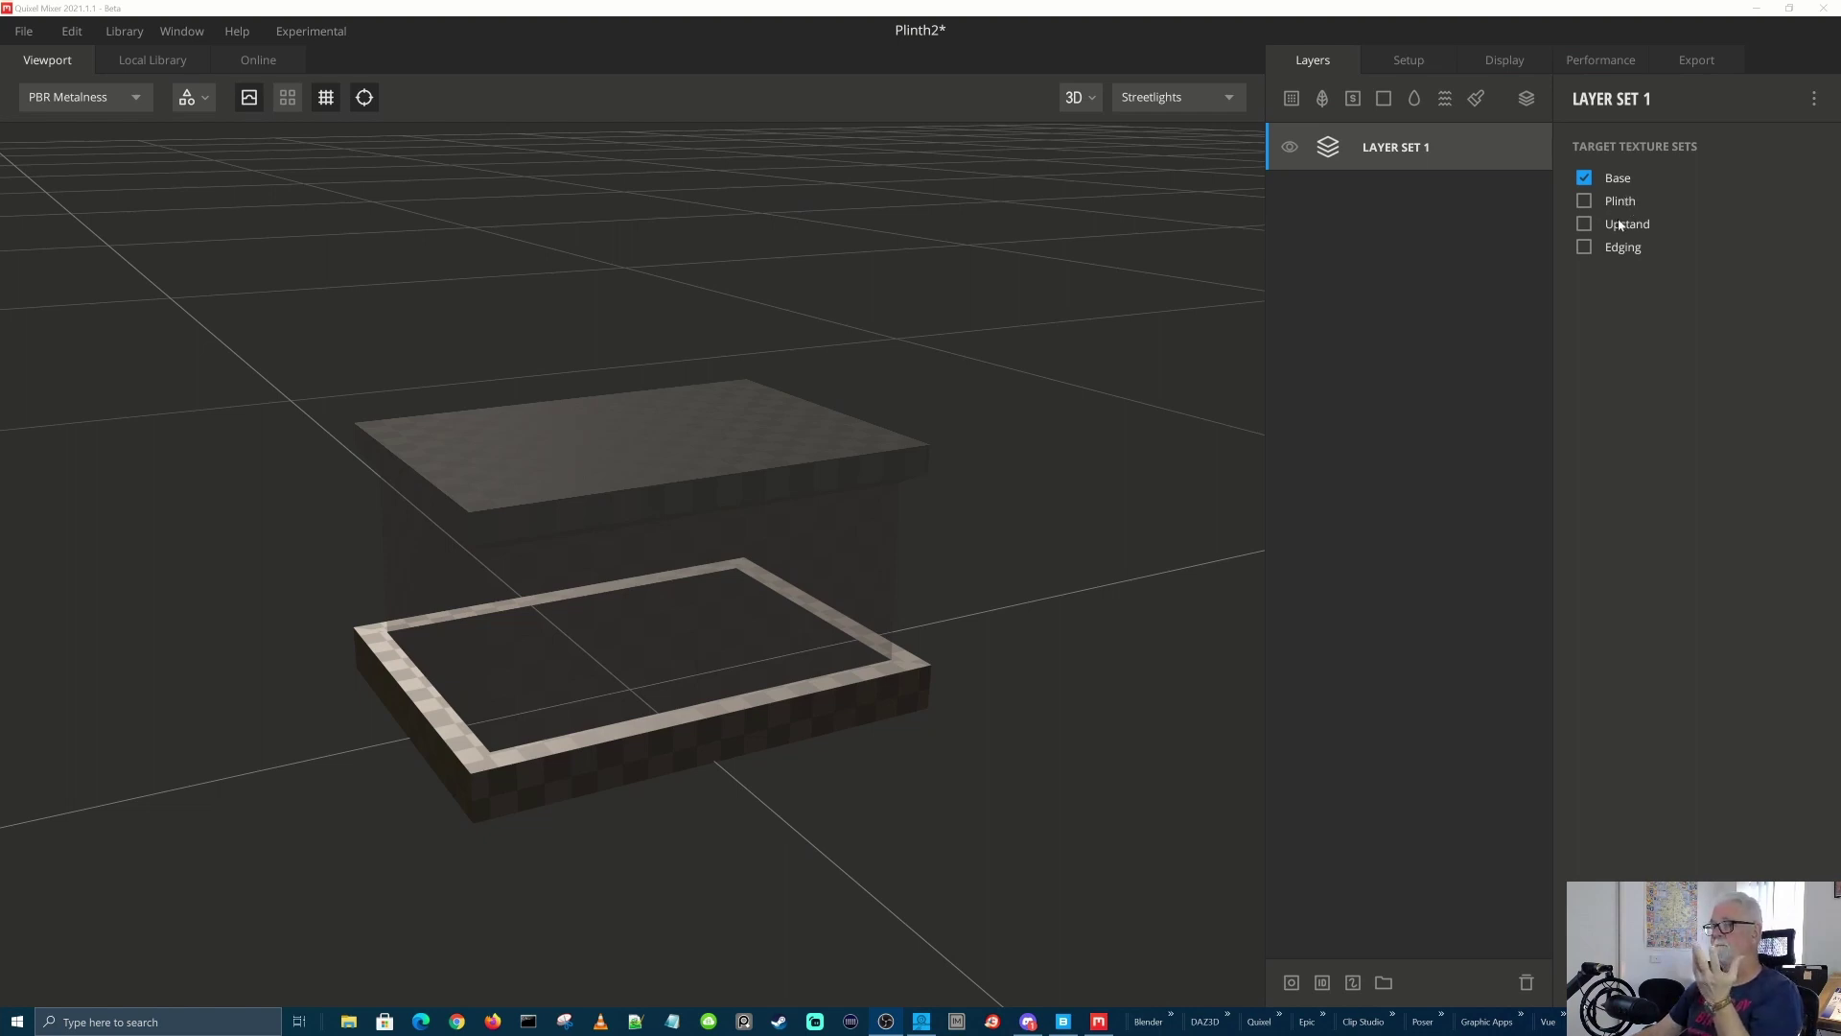
# Rename Layer Set 1 to BASE
pyautogui.doubleClick(1417, 151)
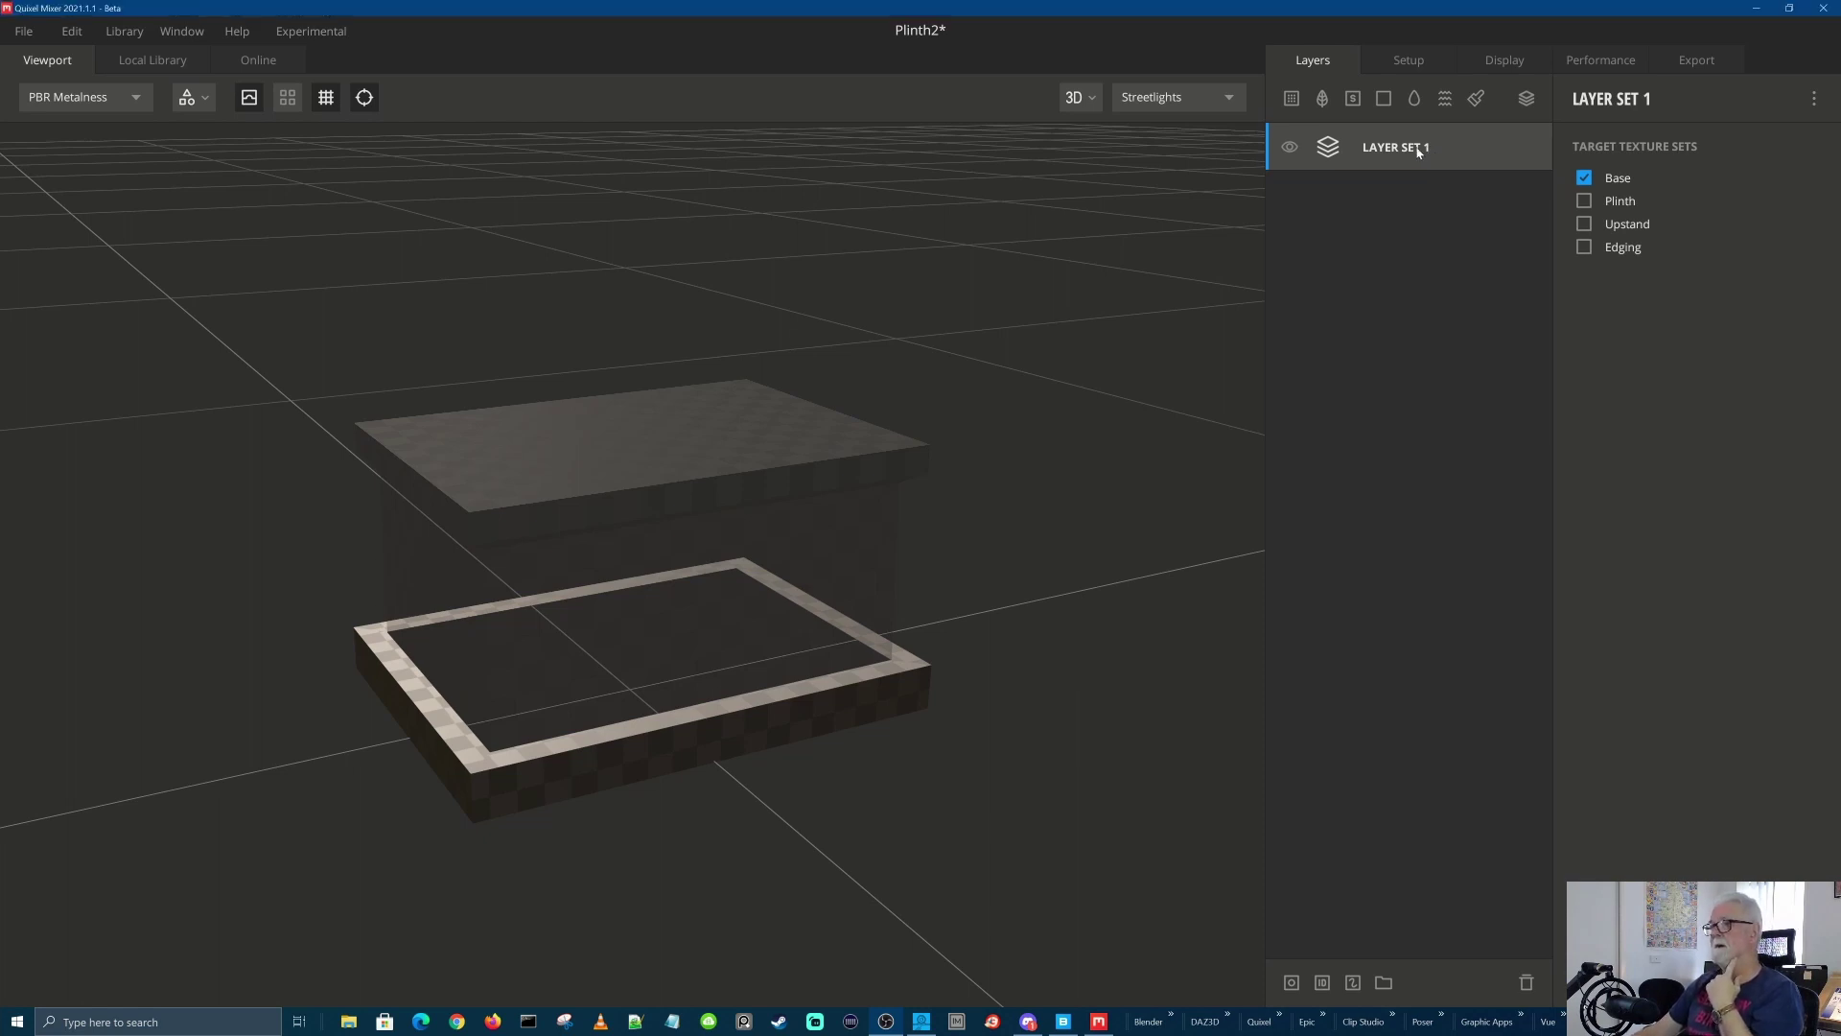
pyautogui.write('BASE')
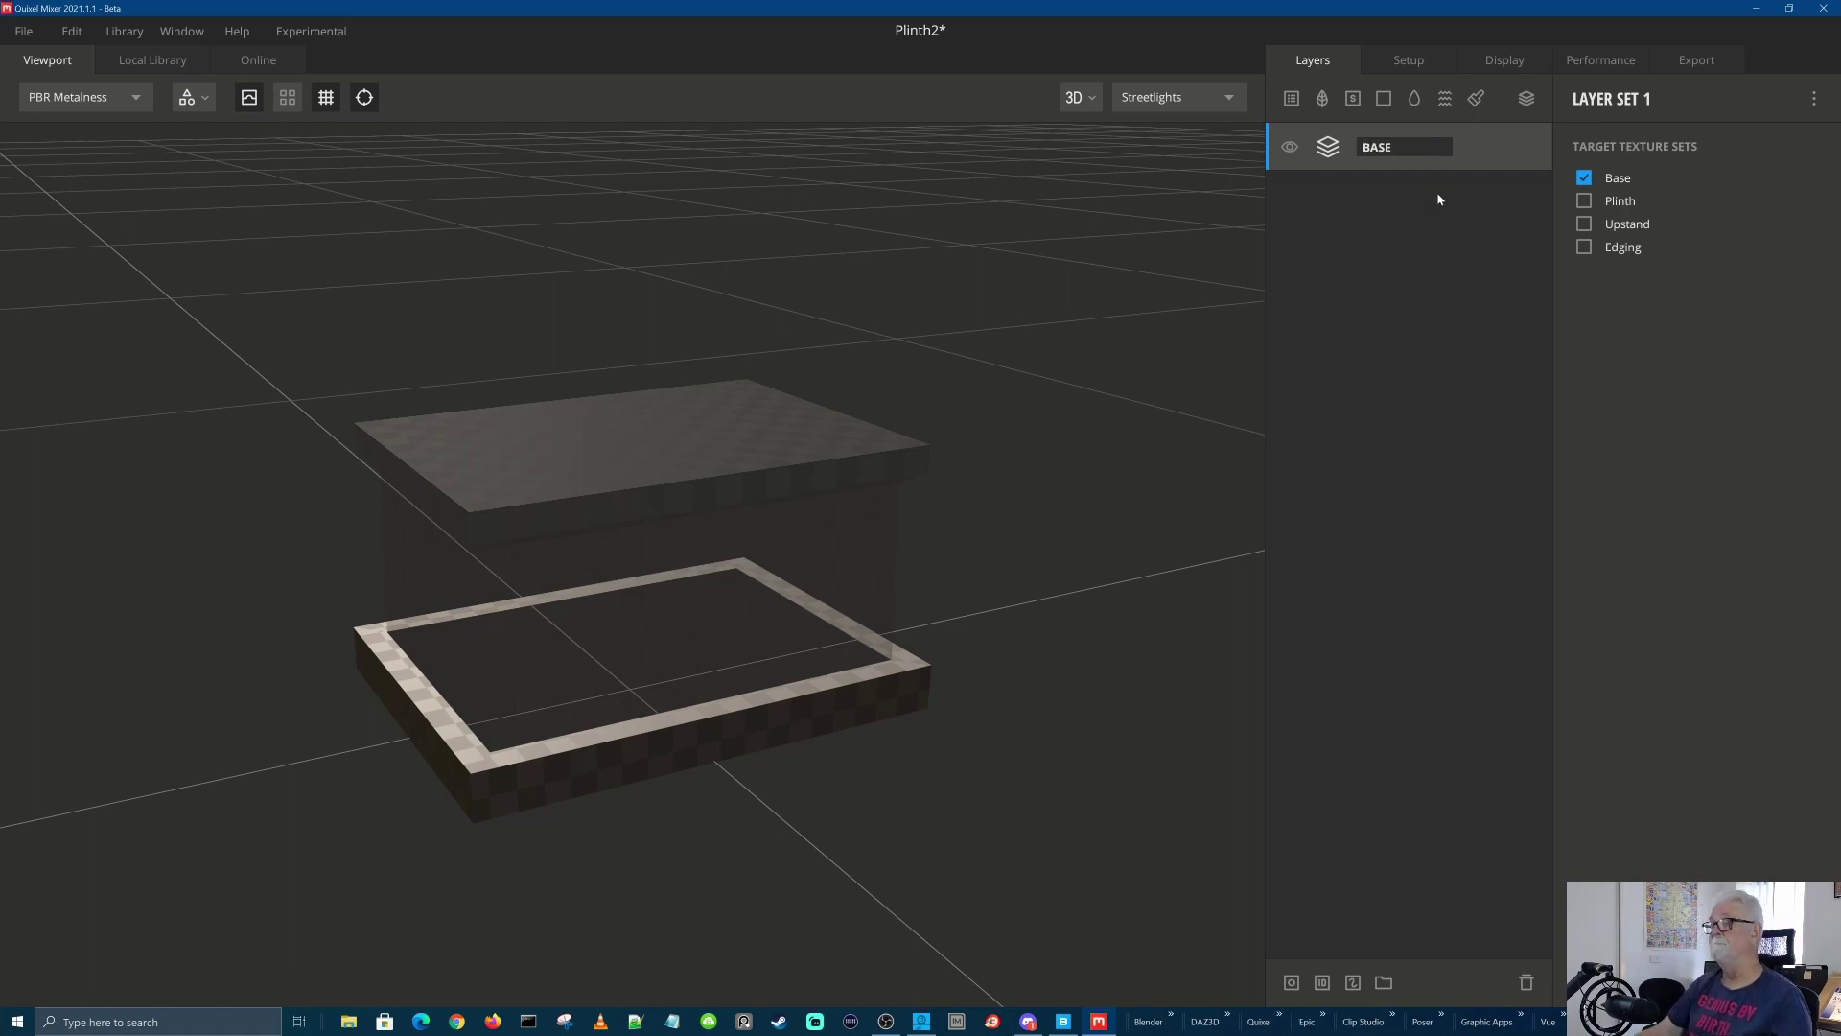
pyautogui.click(1448, 249)
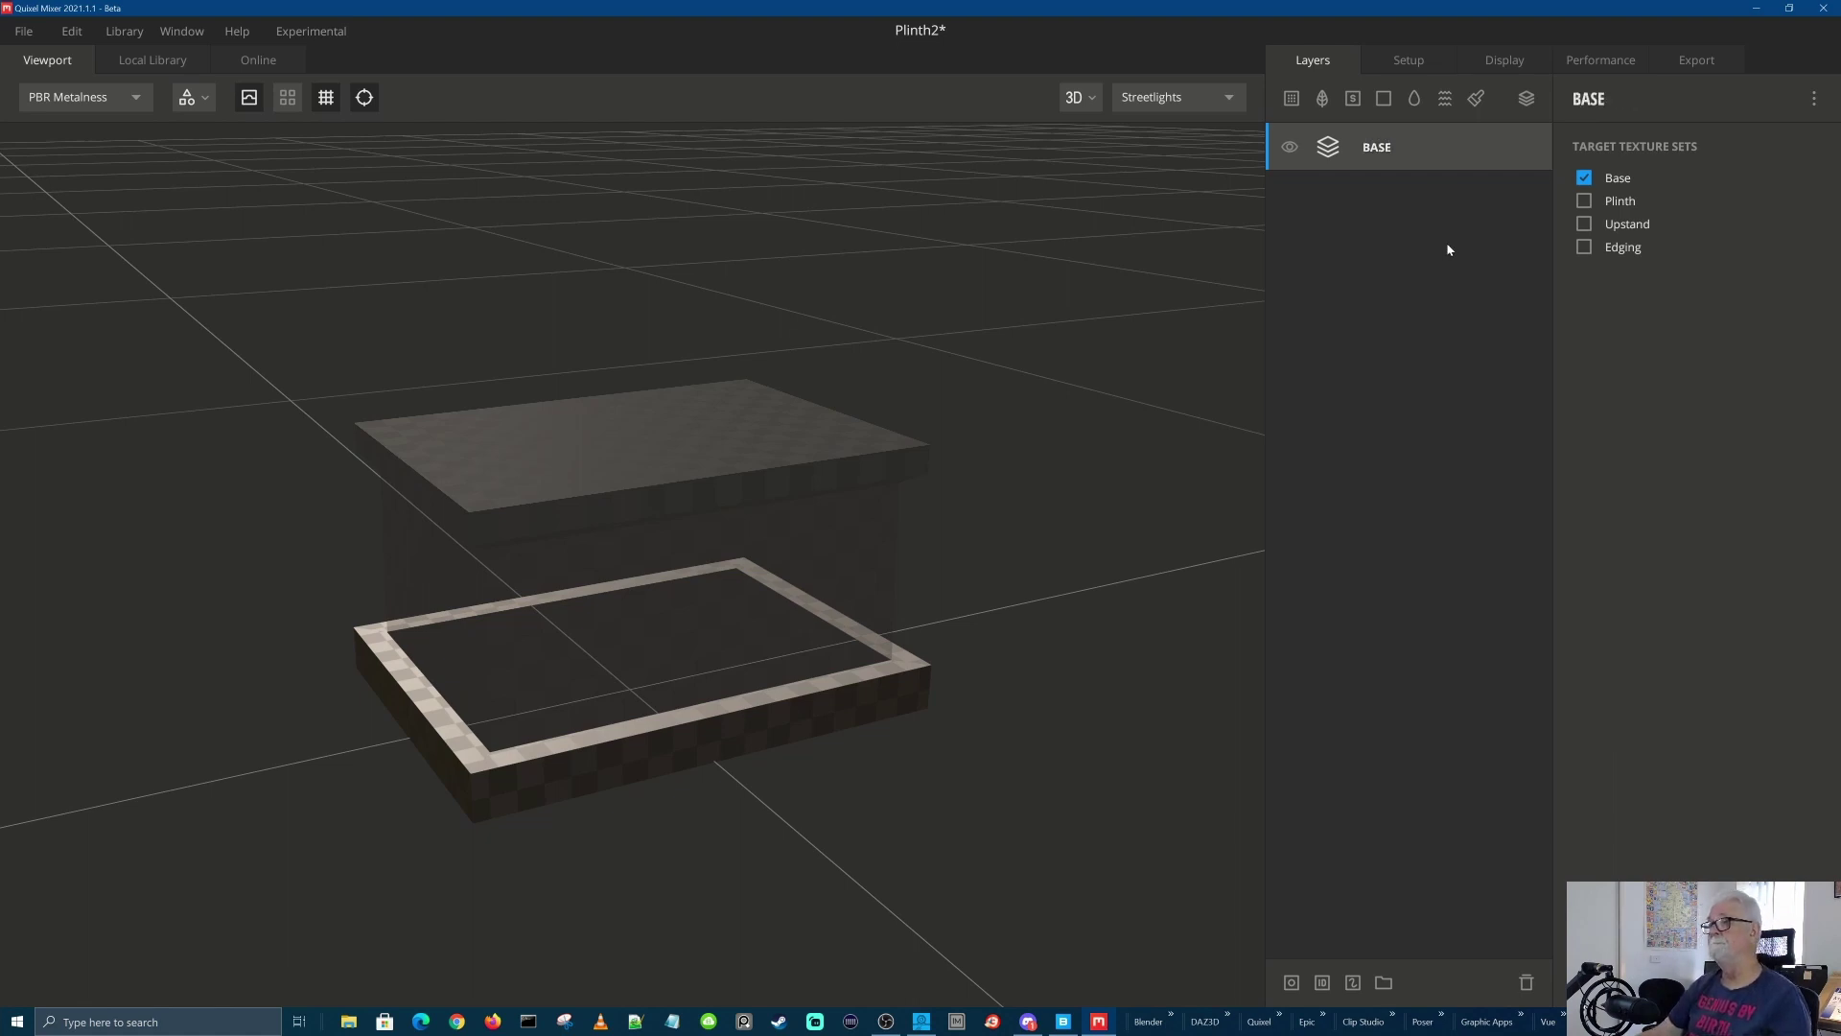
# Add a second layer set below BASE and make Plinth its only target texture set
pyautogui.click(1525, 97)
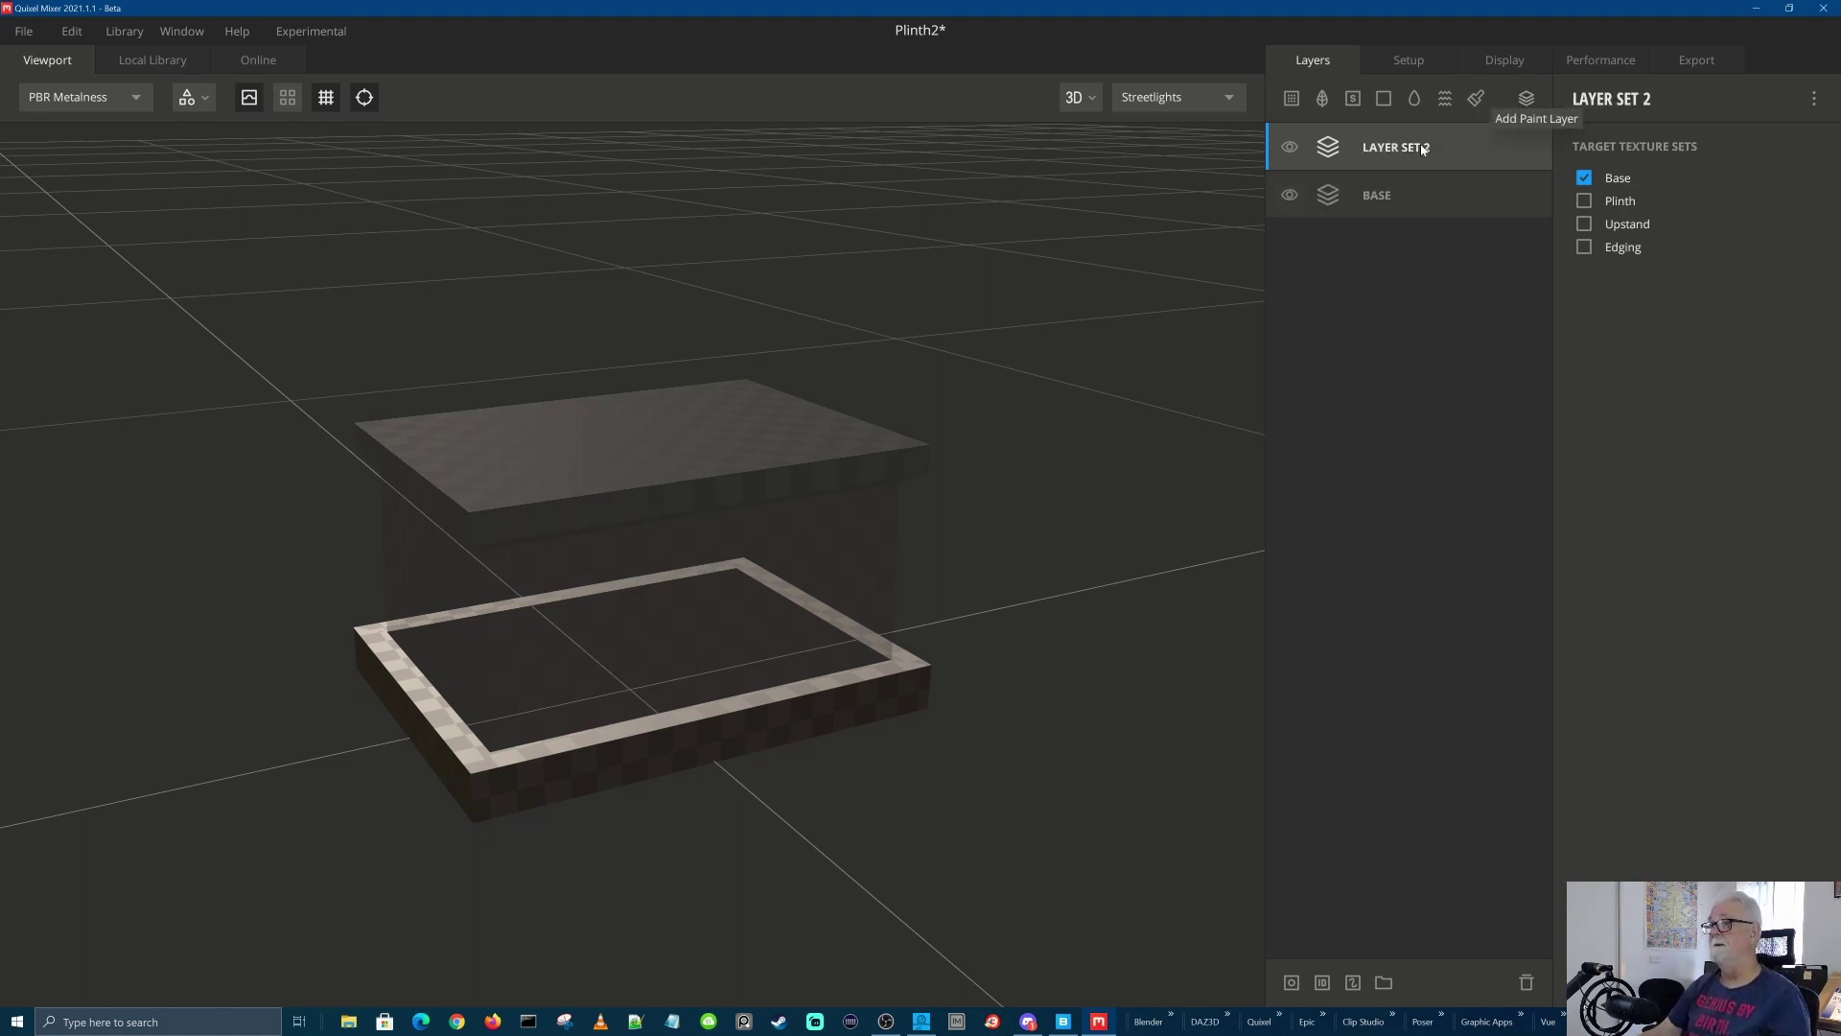
pyautogui.moveTo(1396, 147); pyautogui.dragTo(1396, 219)
pyautogui.click(1586, 180)
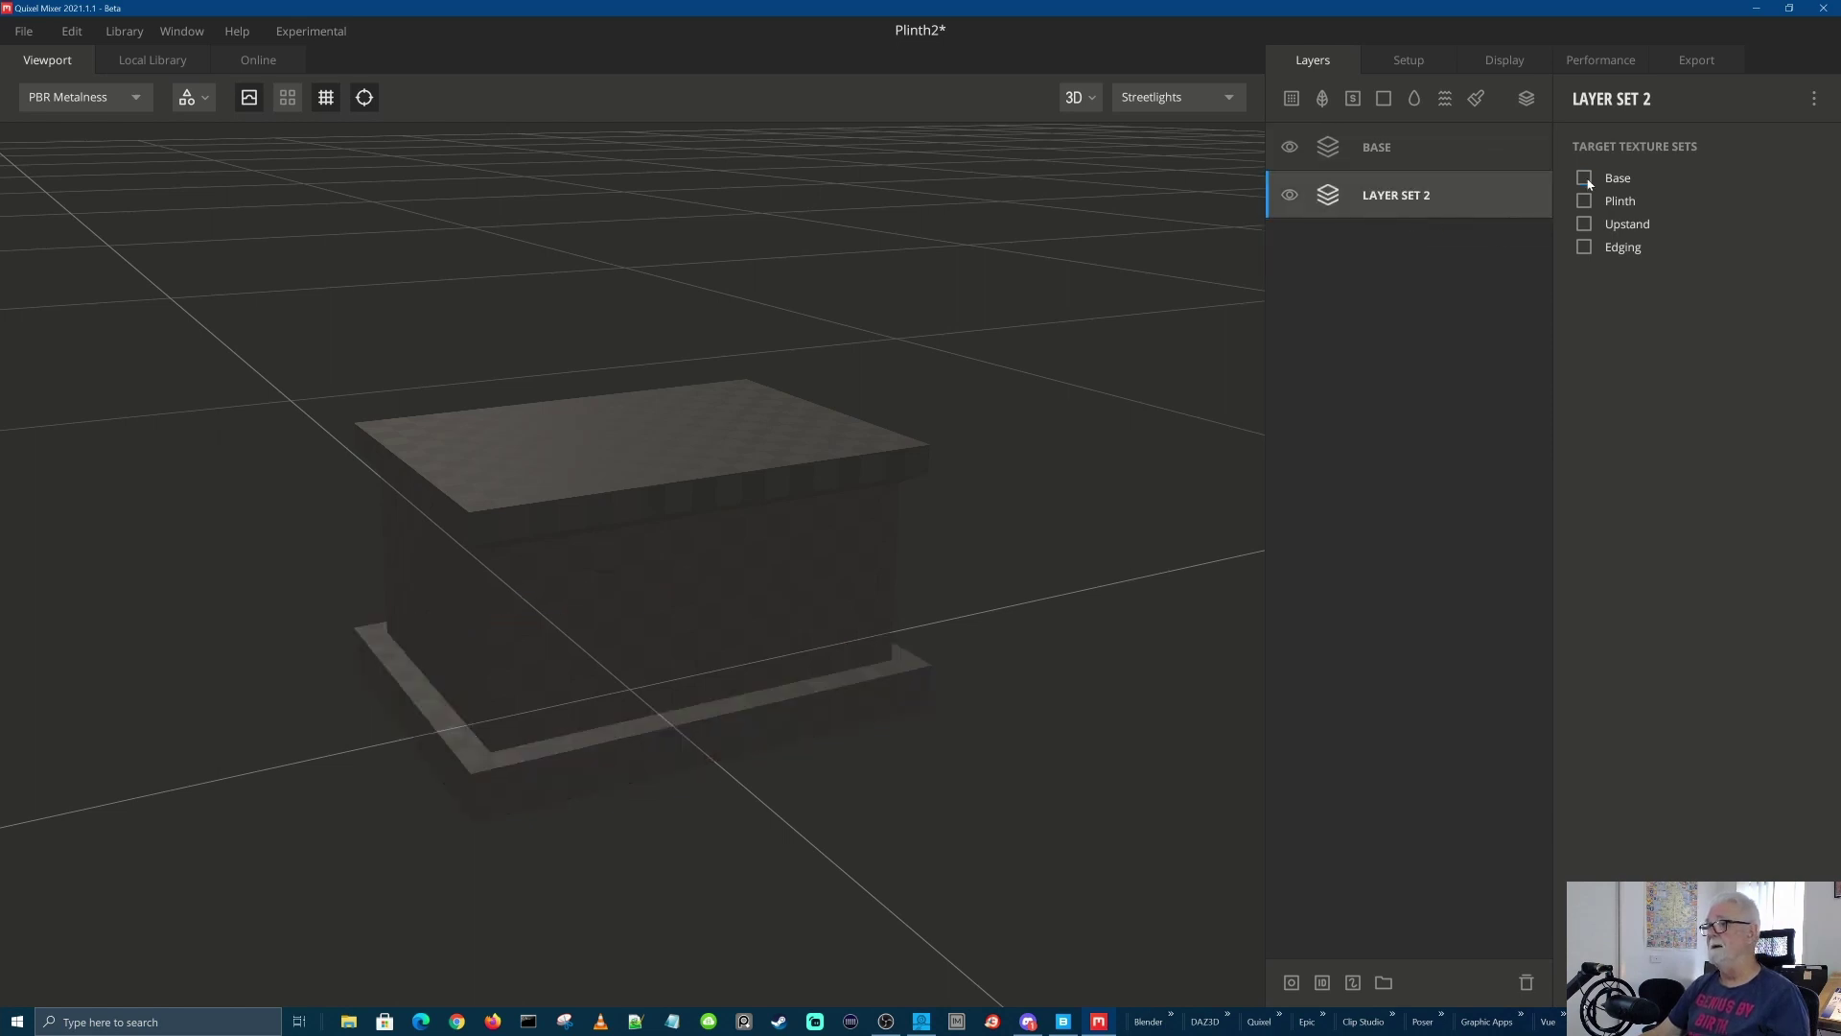
pyautogui.click(1584, 204)
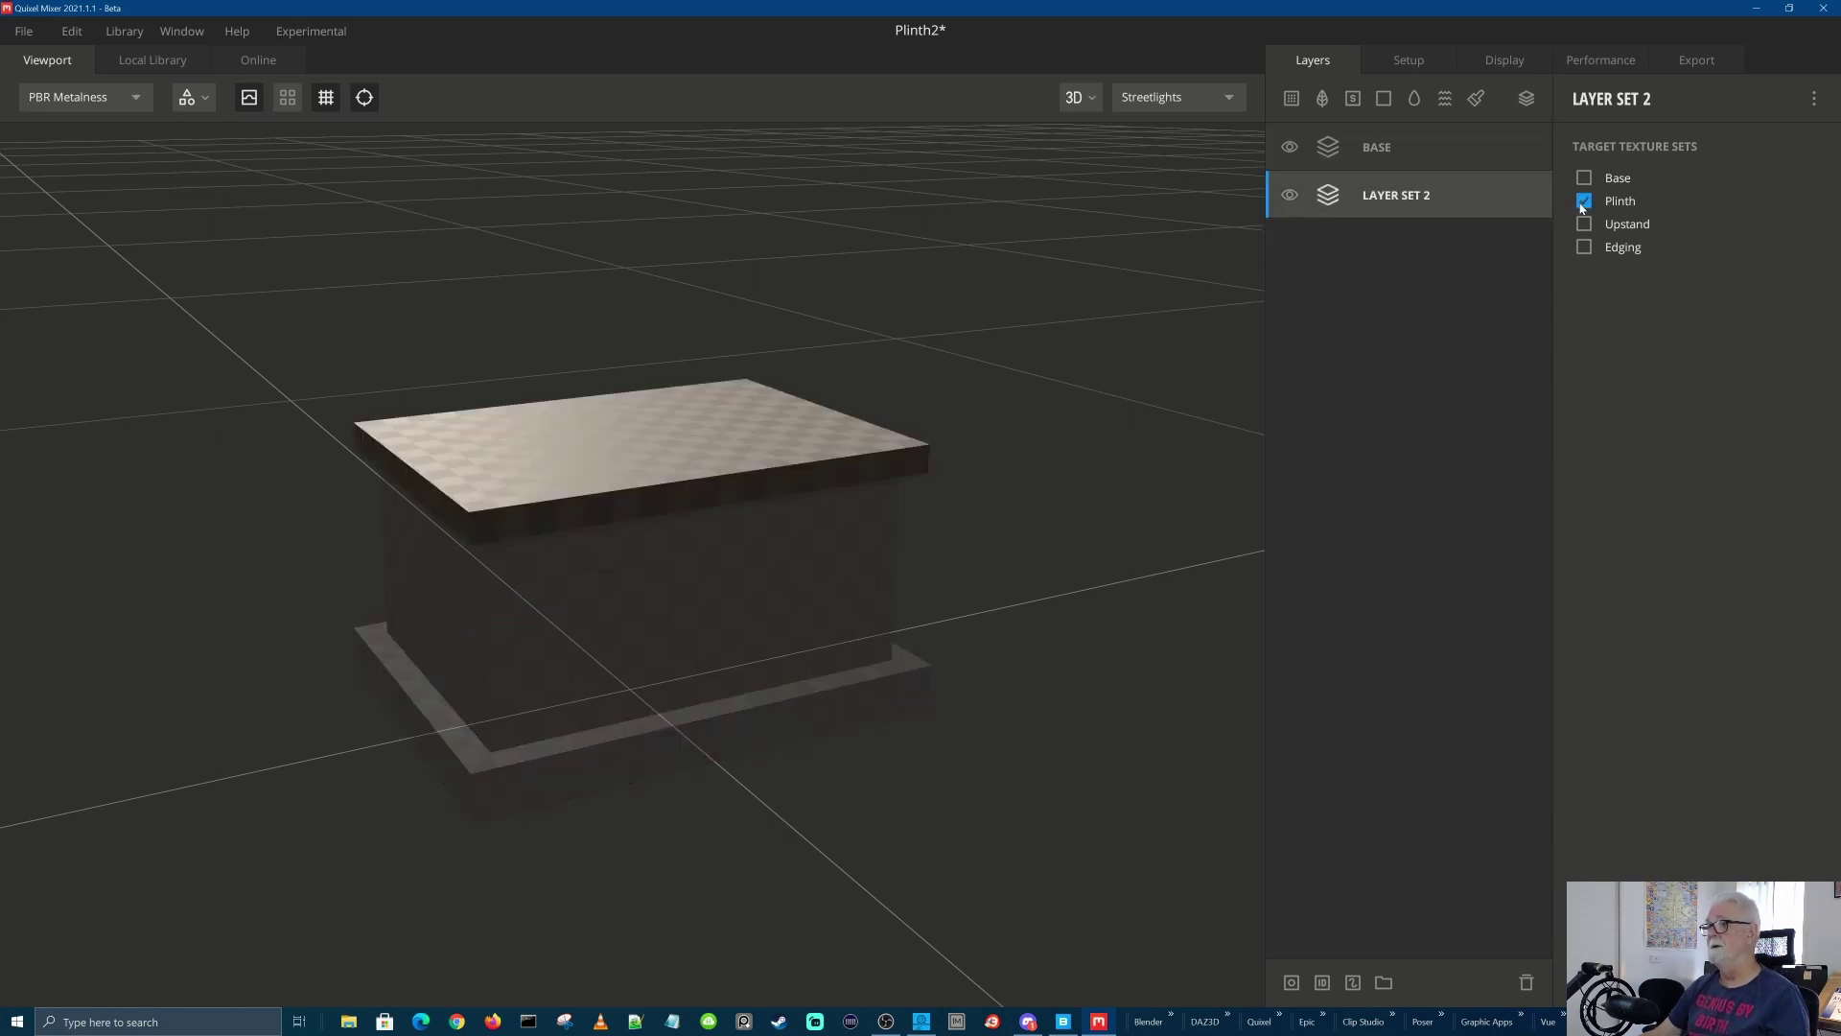
# Rename Layer Set 2 to PLINTH
pyautogui.doubleClick(1406, 201)
pyautogui.write('P')
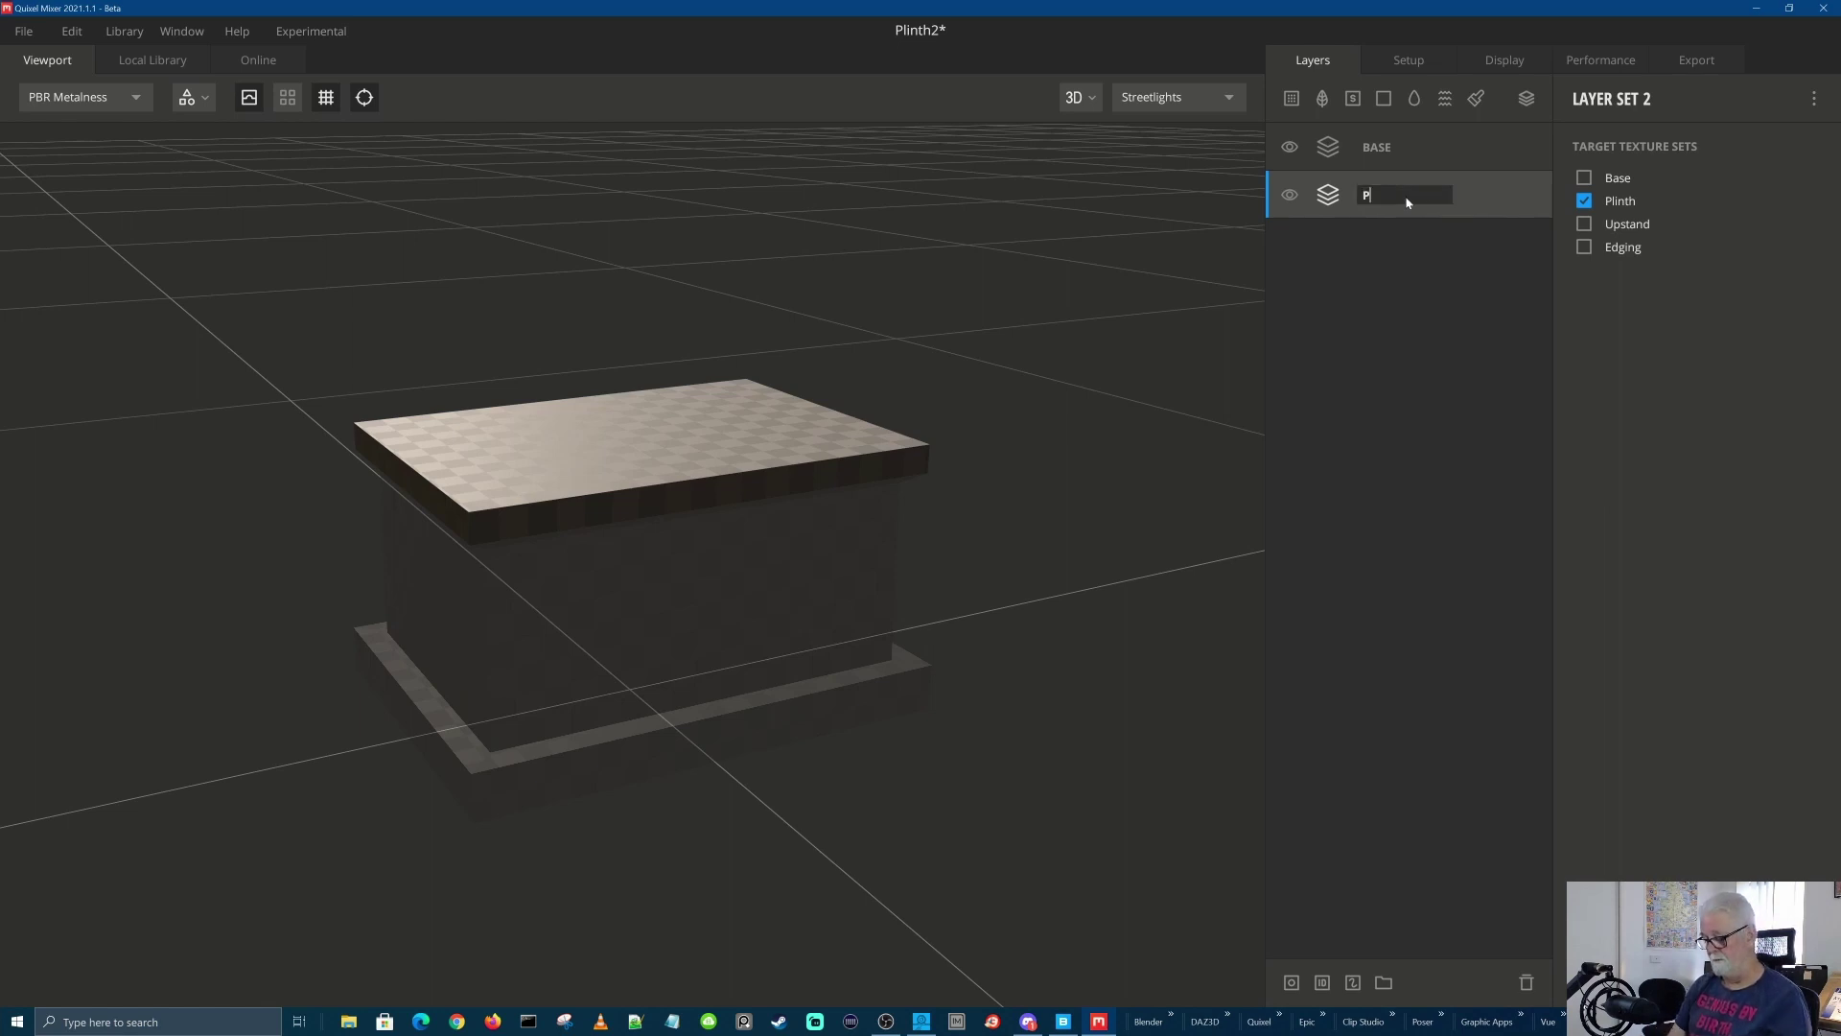
pyautogui.write('LINTH')
pyautogui.press('Return')
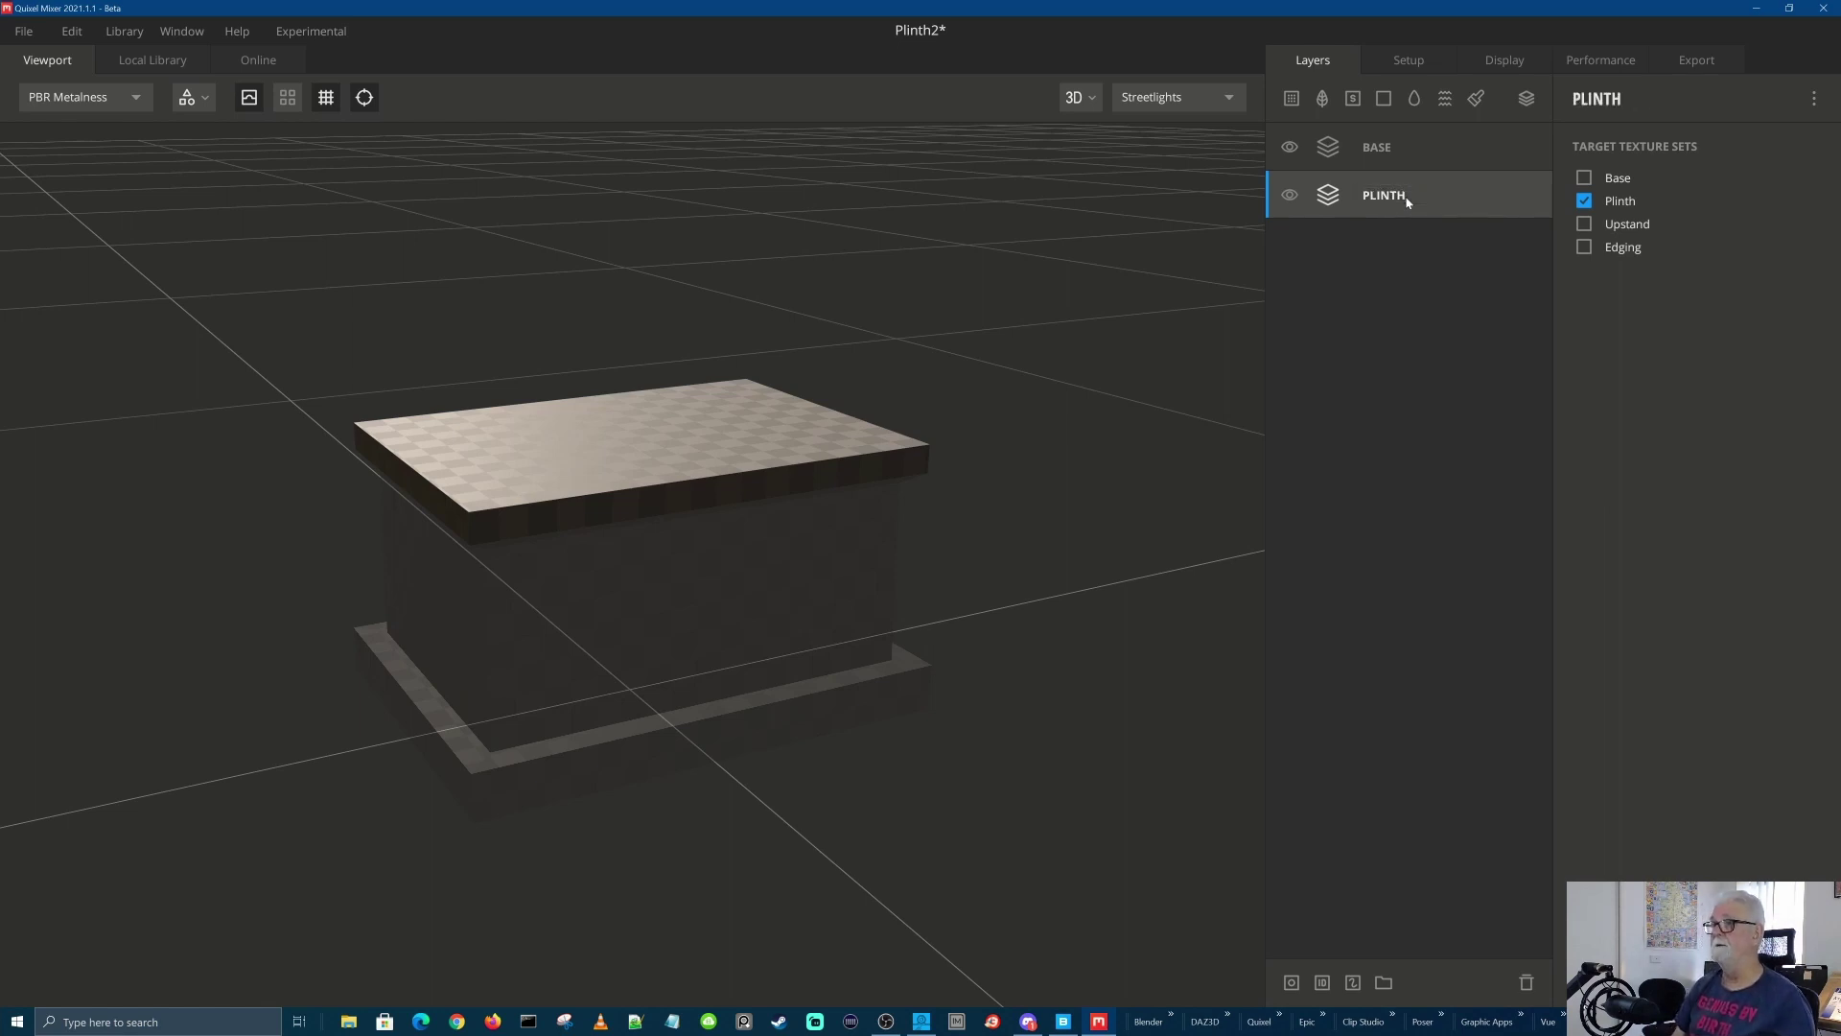
# Add a layer set named UPDTAND below PLINTH with Upstand as its only target texture set
pyautogui.click(1526, 98)
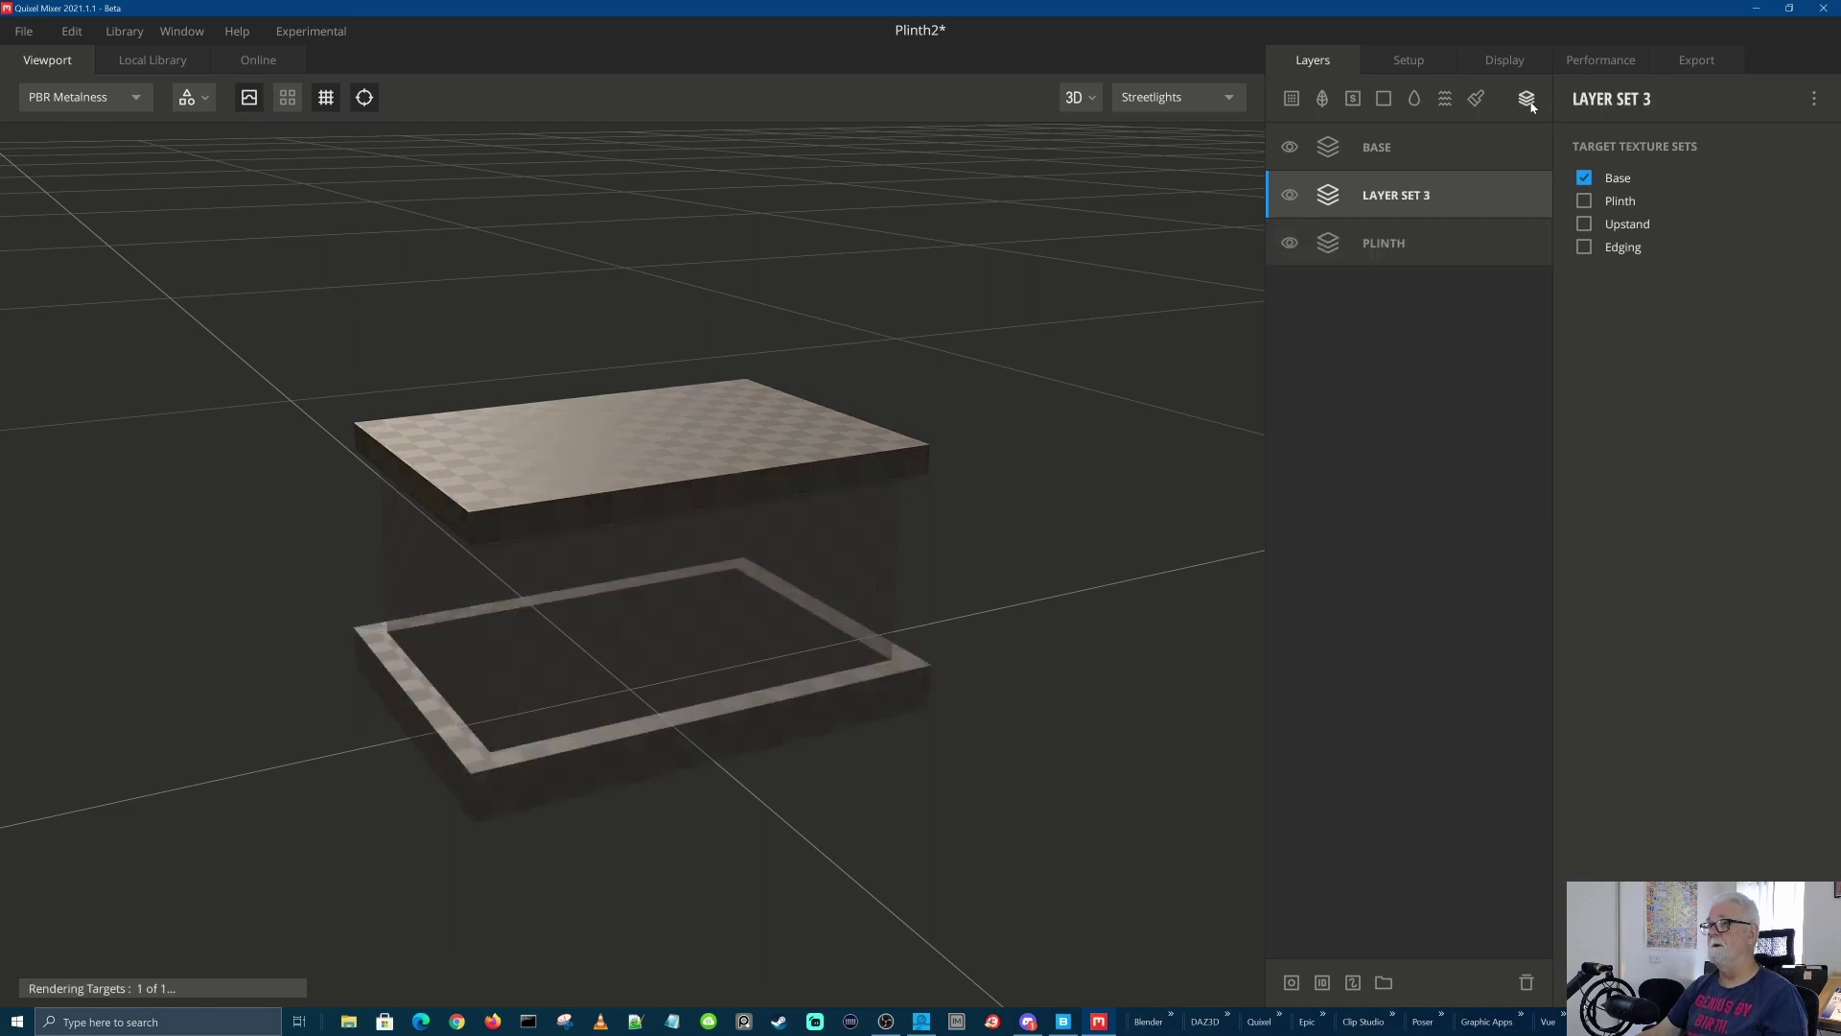
pyautogui.moveTo(1458, 204); pyautogui.dragTo(1408, 272)
pyautogui.moveTo(1402, 197); pyautogui.dragTo(1394, 276)
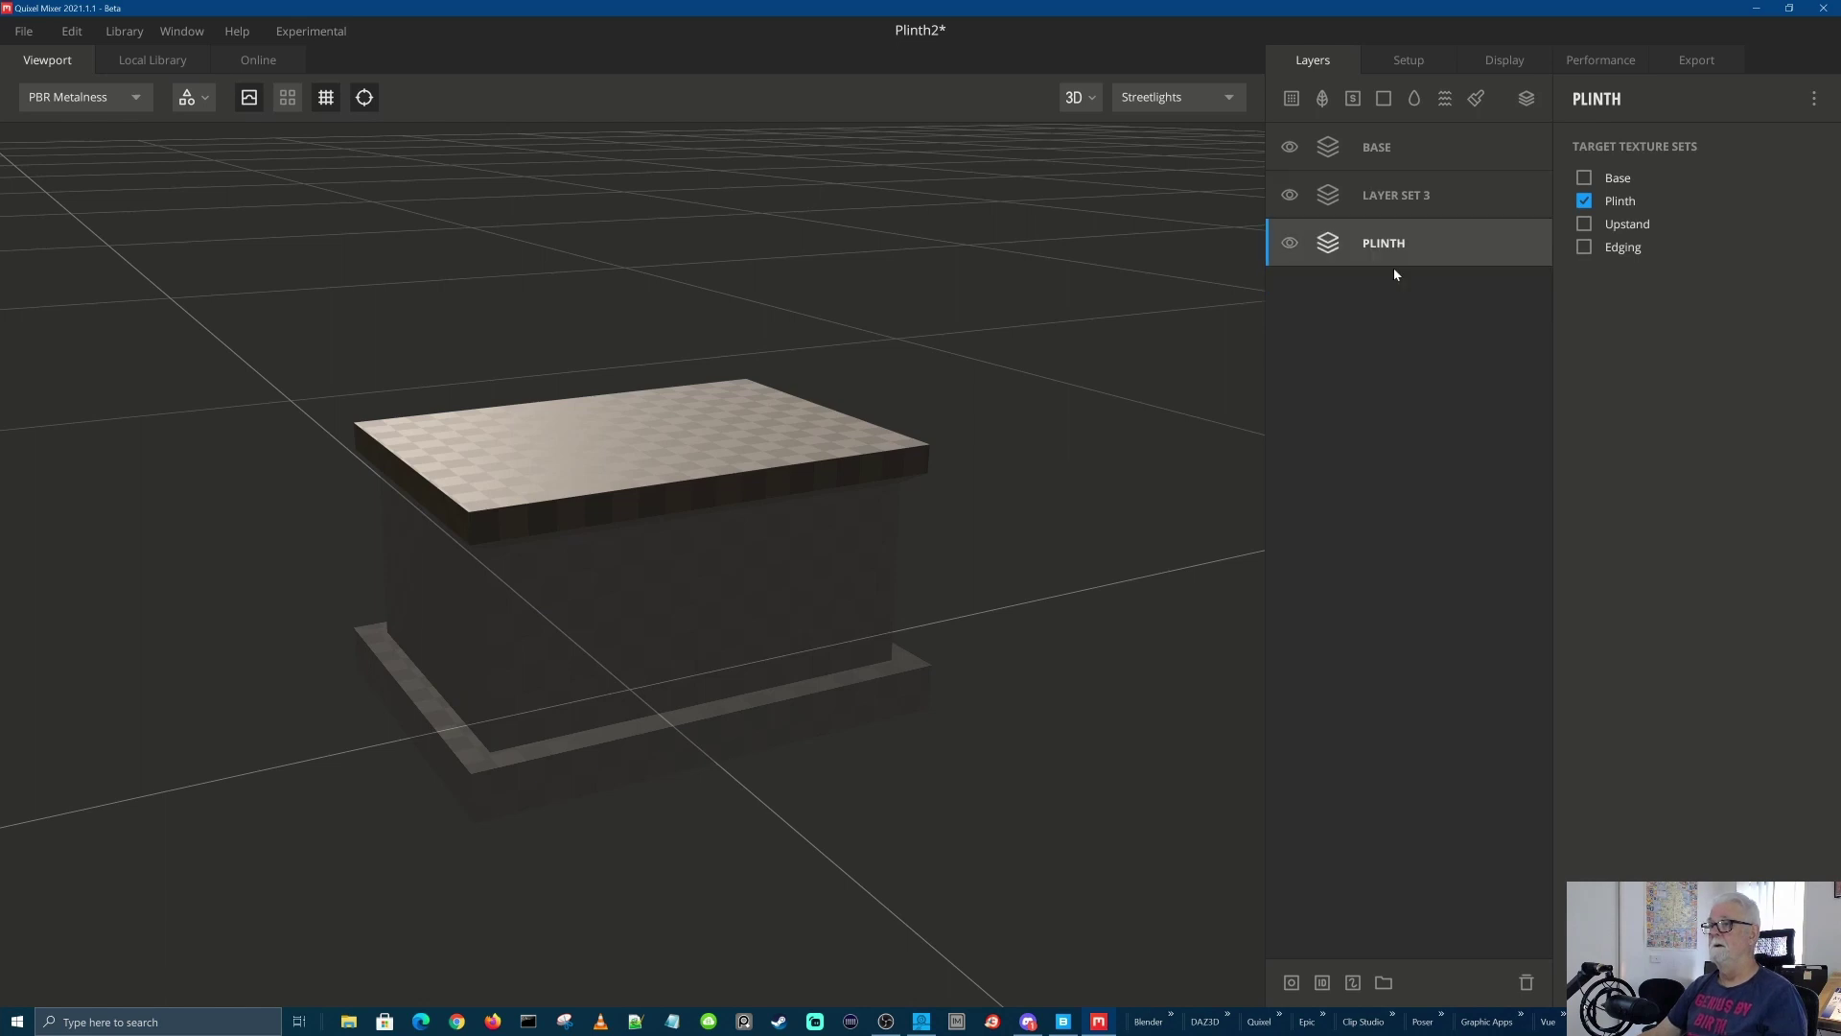
pyautogui.moveTo(1389, 205); pyautogui.dragTo(1390, 272)
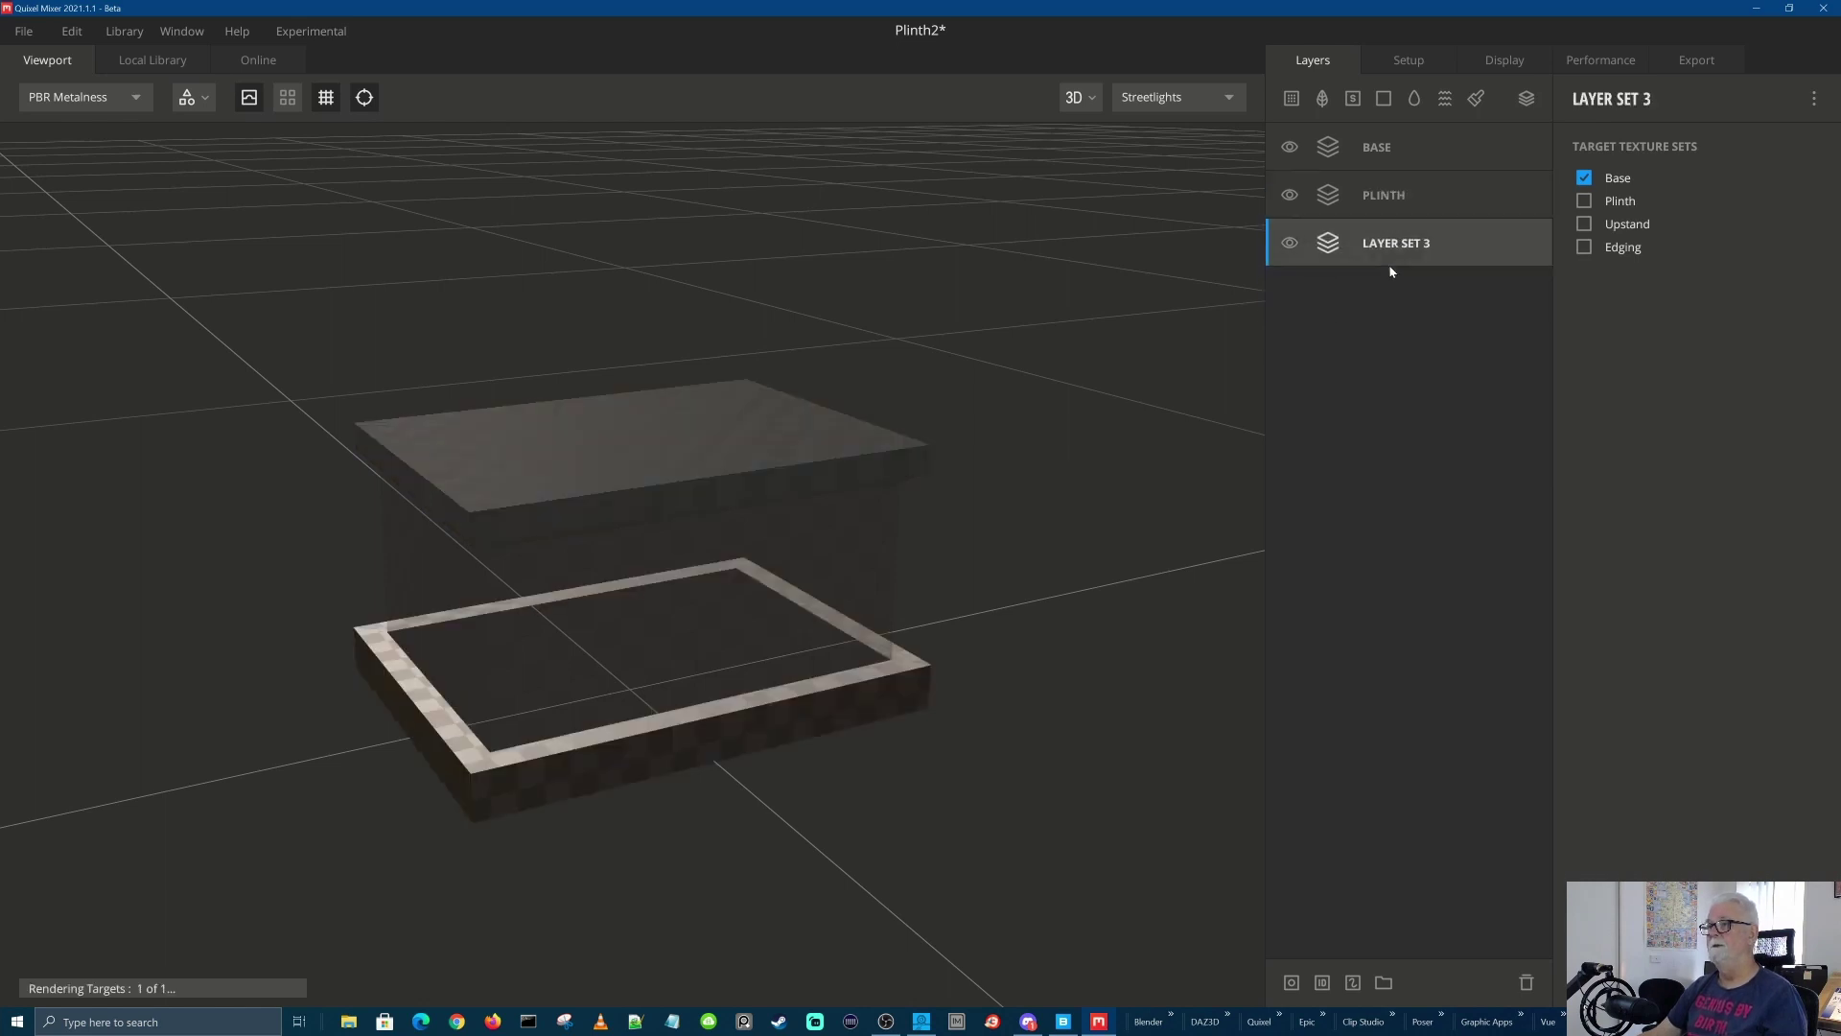
pyautogui.click(1584, 224)
pyautogui.click(1583, 179)
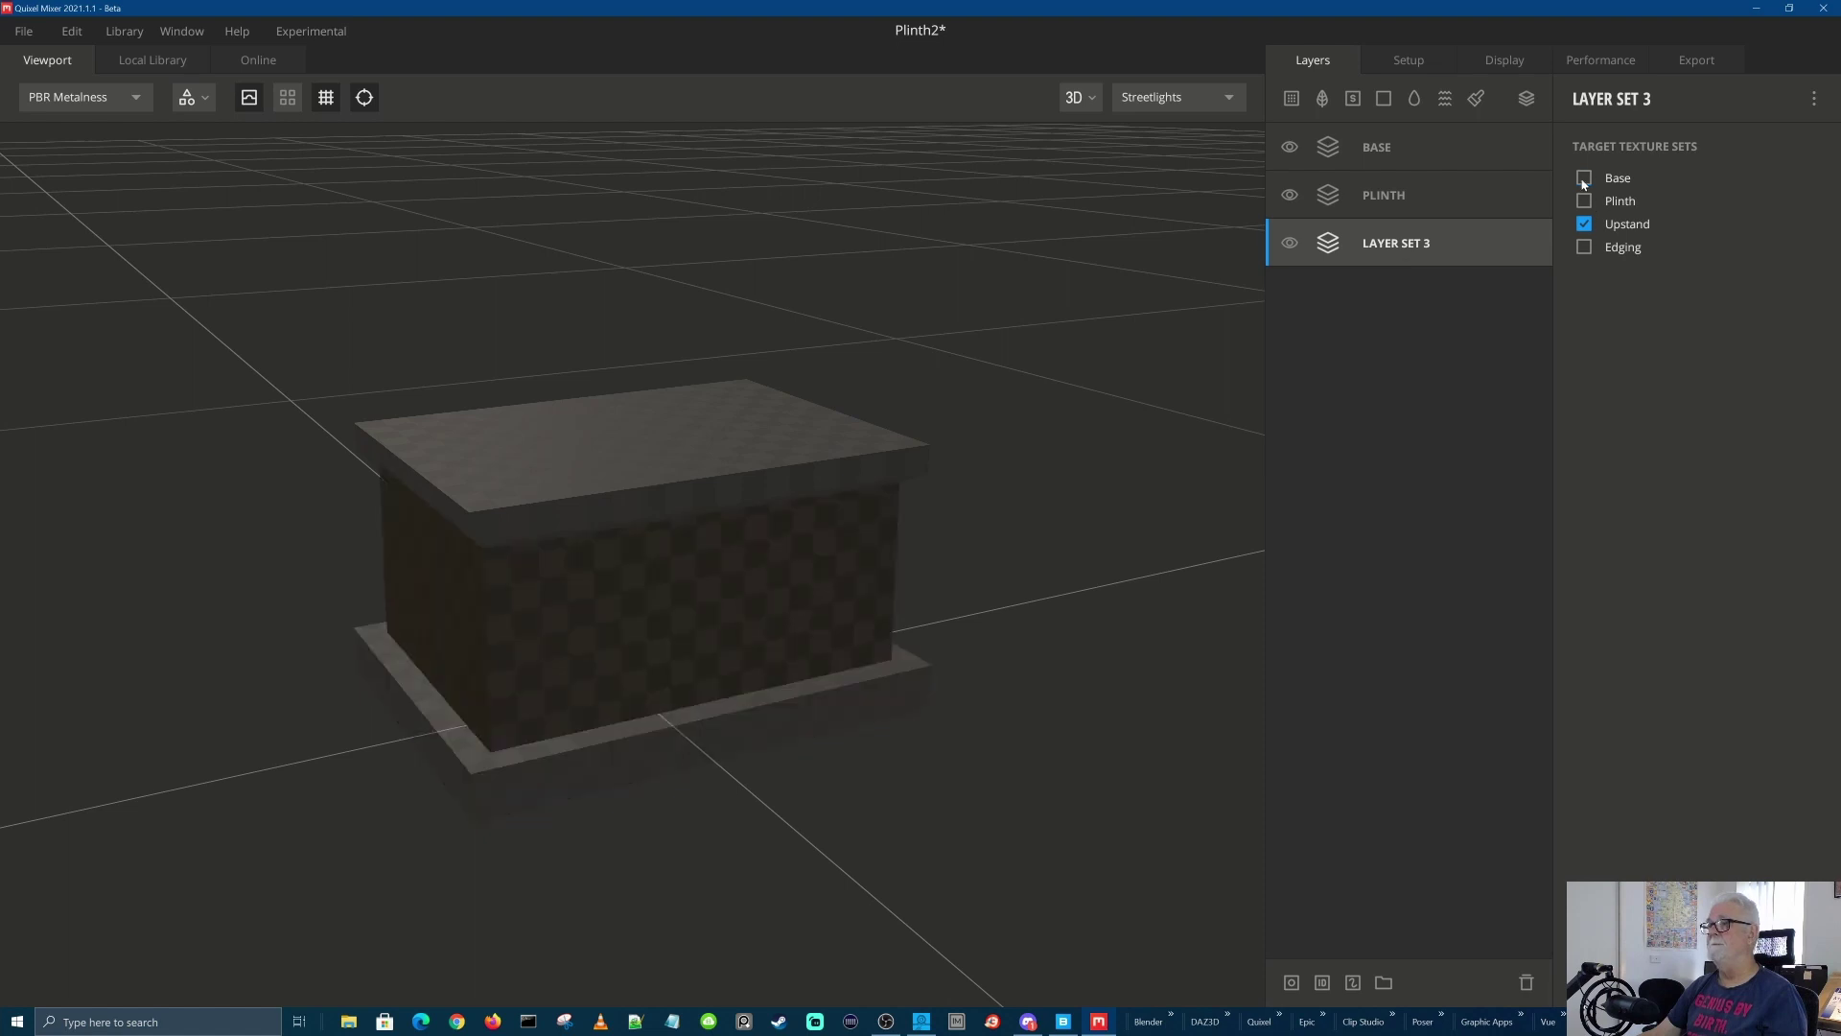
pyautogui.doubleClick(1395, 243)
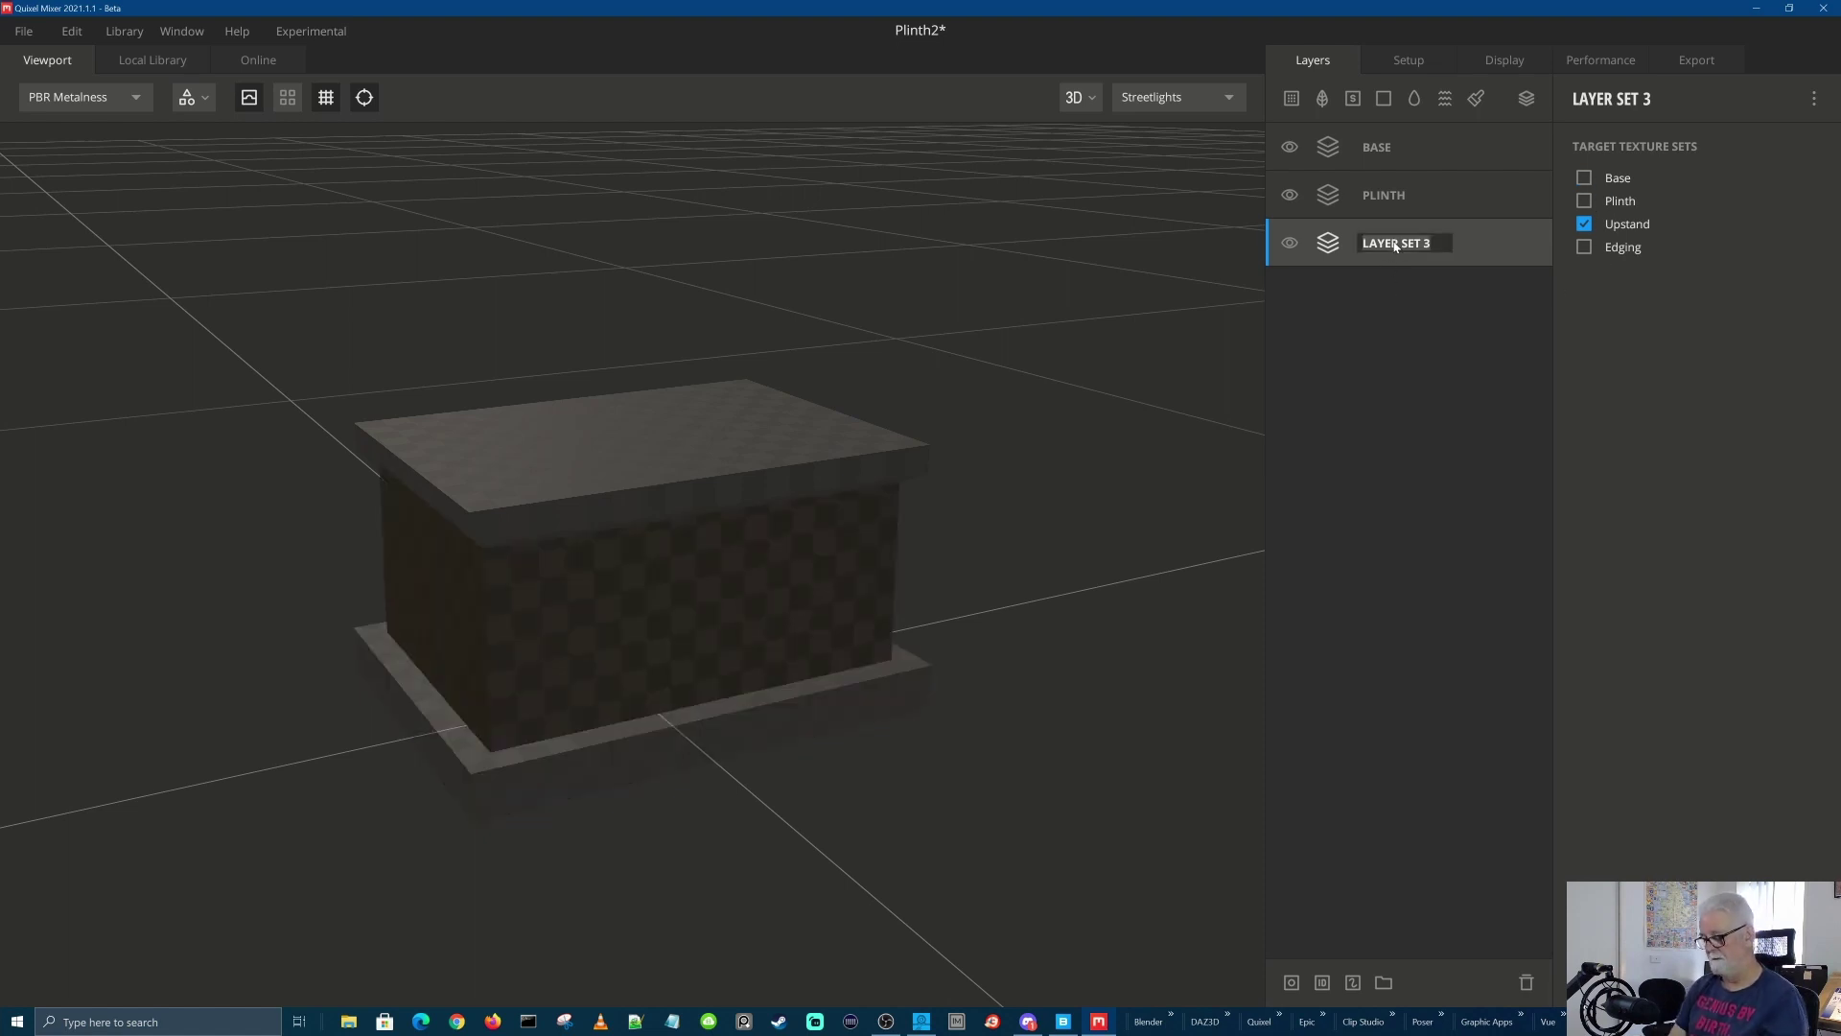
pyautogui.write('UPDTAND')
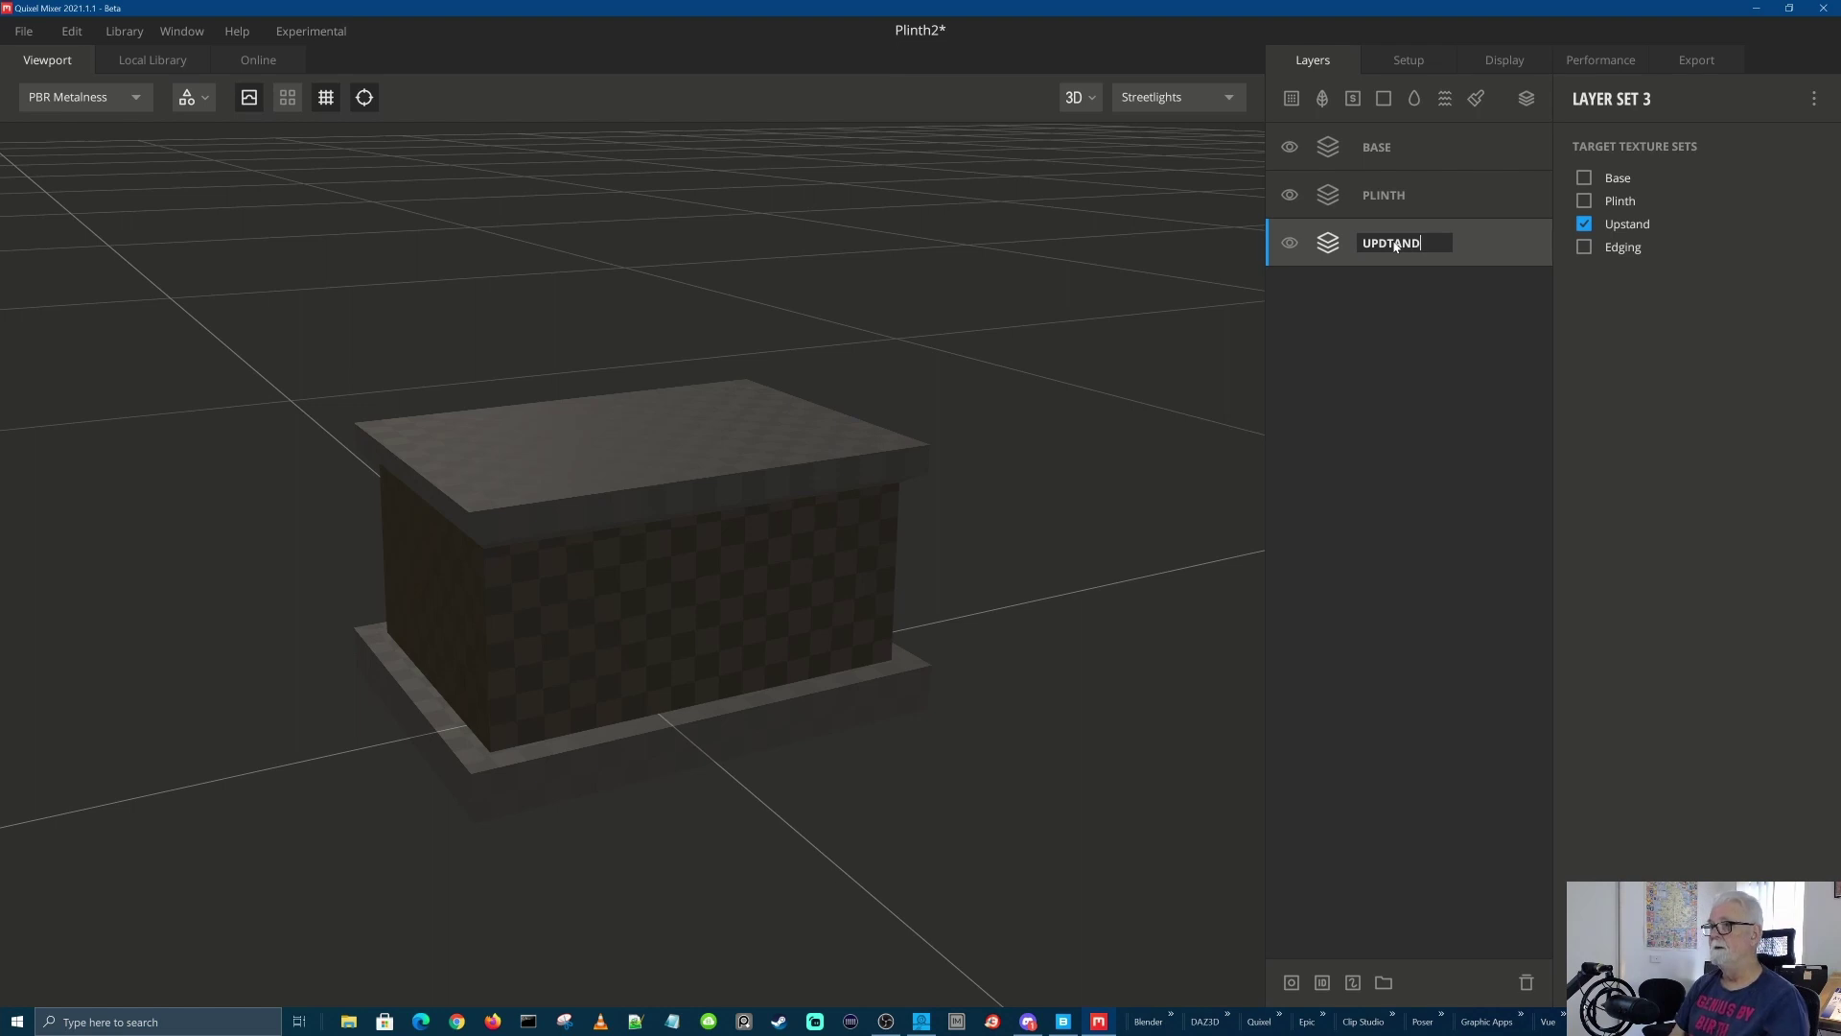
pyautogui.press('Return')
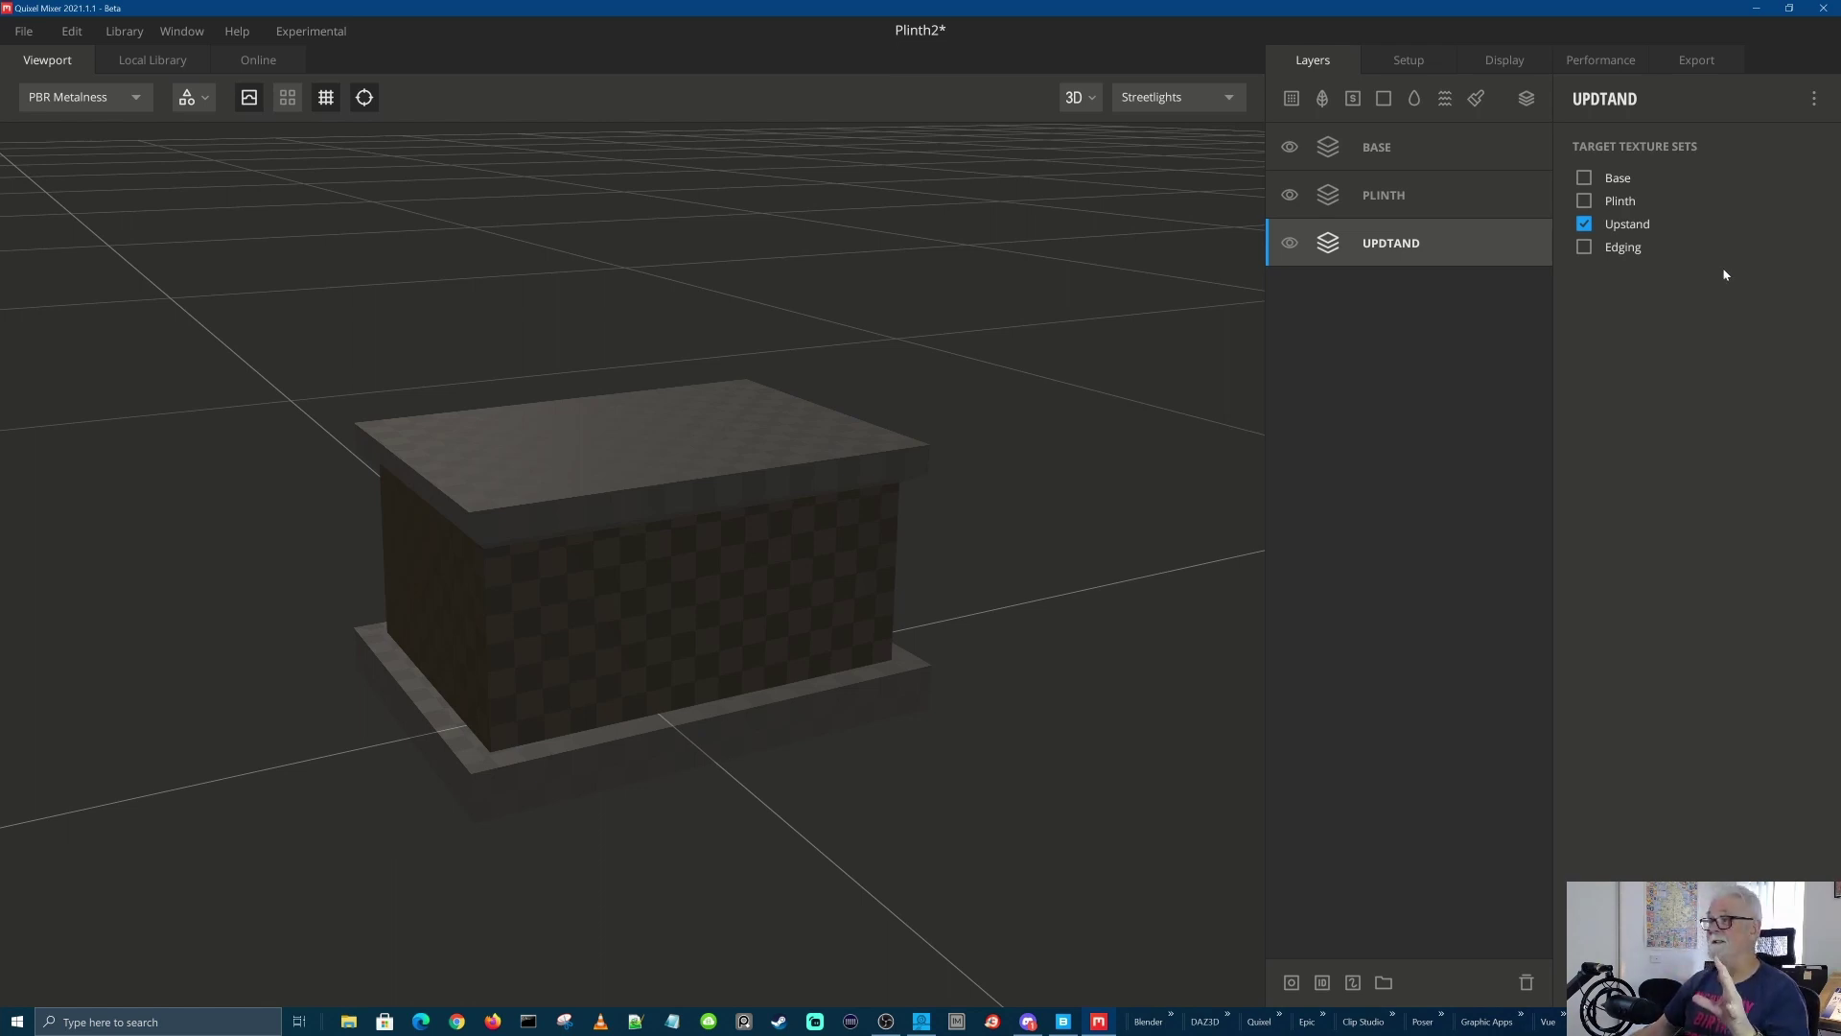
# Add a layer set named EDGING at the end of the stack with Edging as its only target texture set
pyautogui.click(1527, 98)
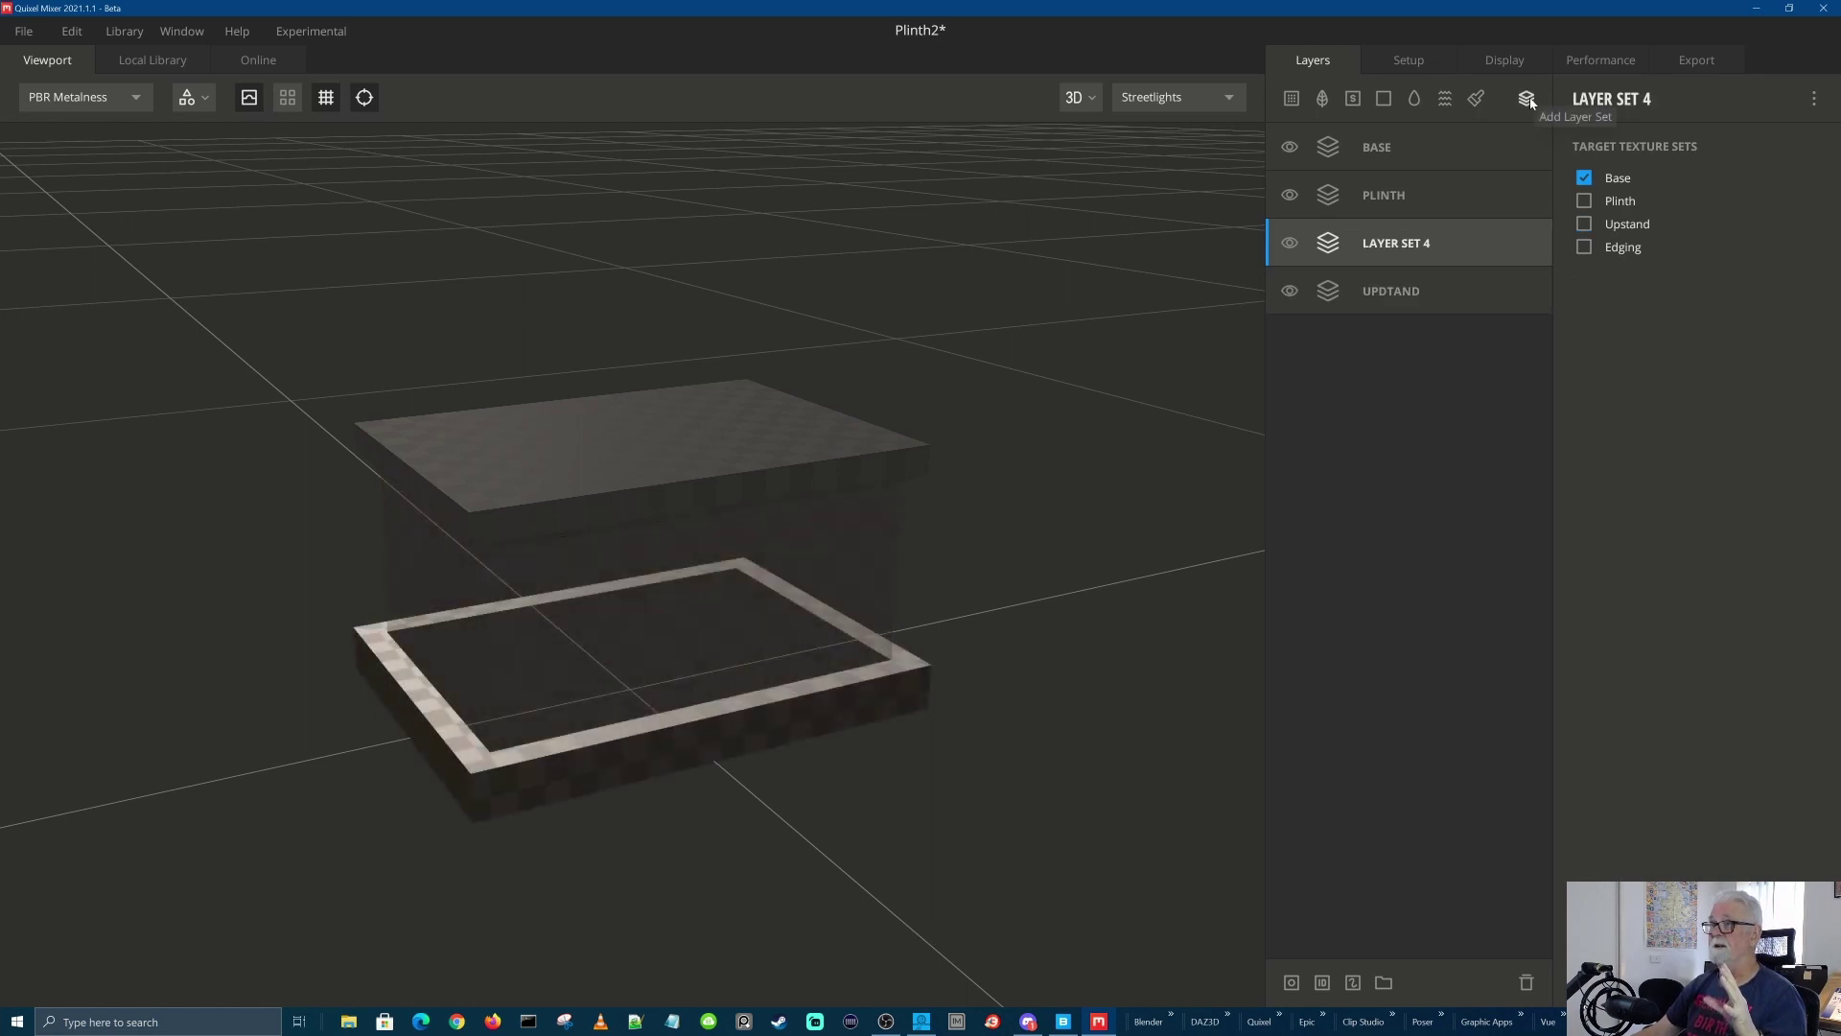
pyautogui.moveTo(1440, 247); pyautogui.dragTo(1420, 317)
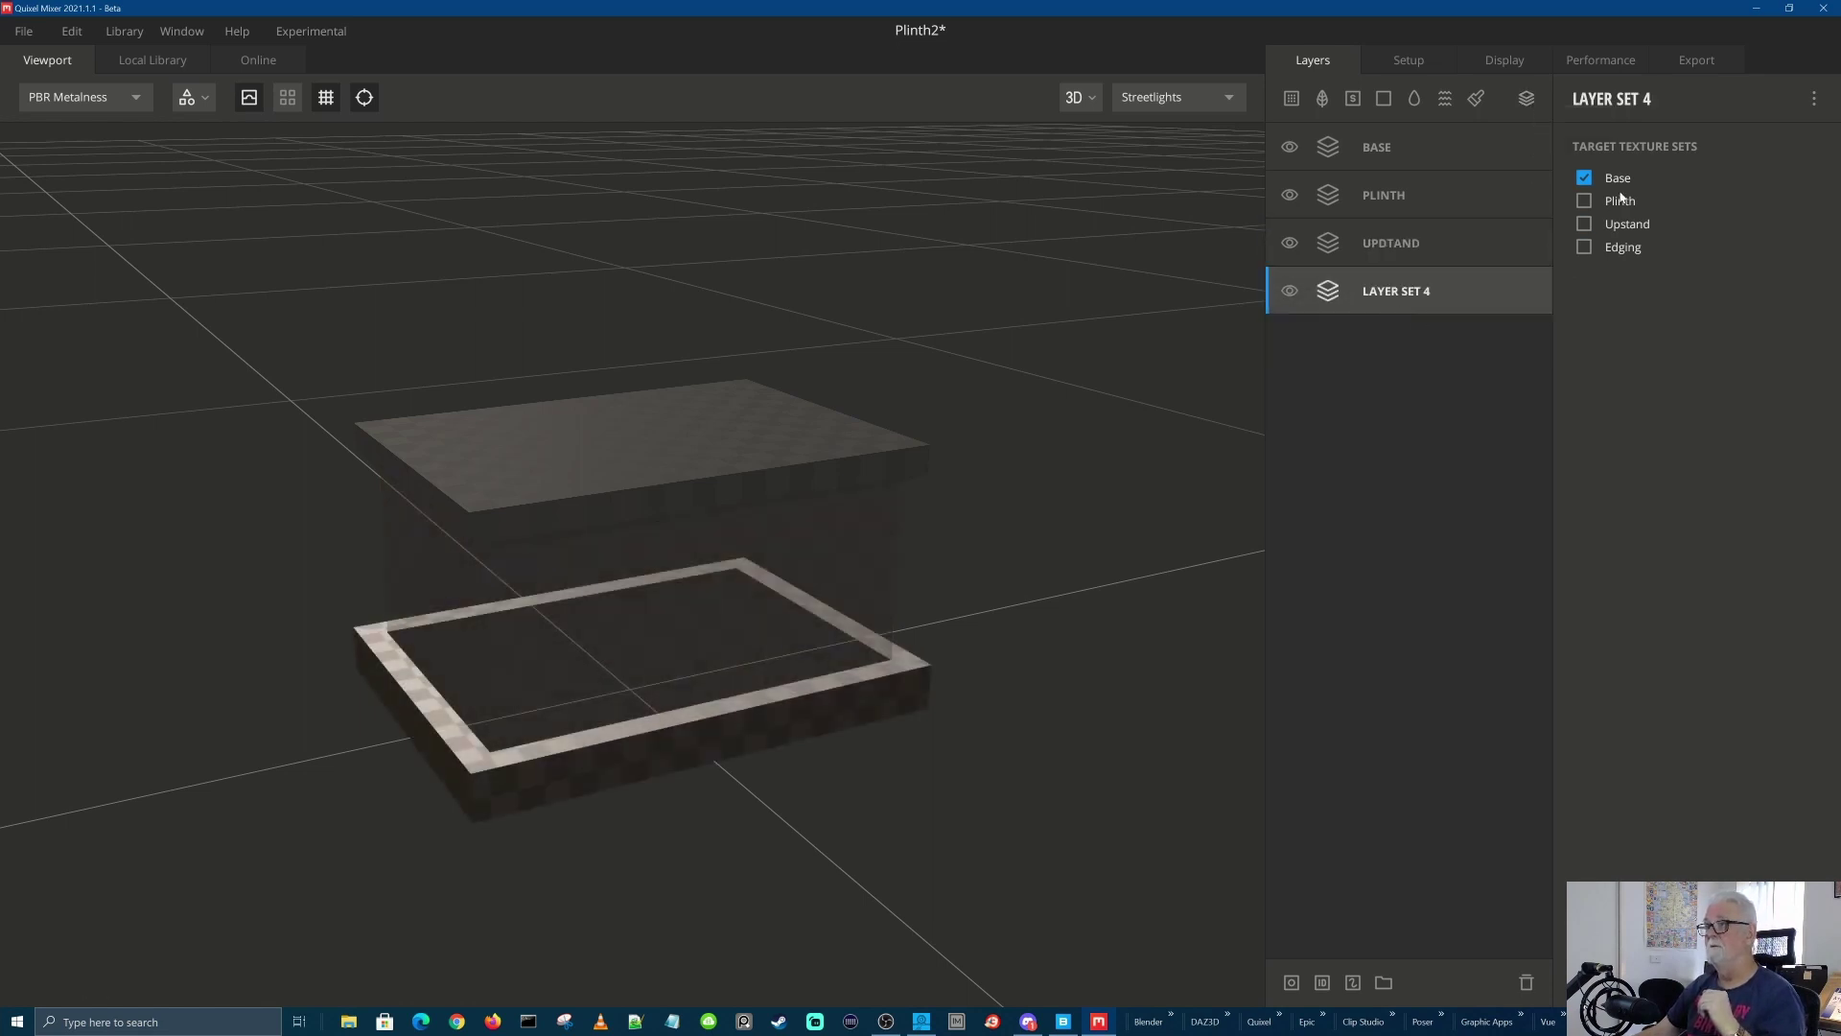
pyautogui.click(1587, 178)
pyautogui.click(1584, 246)
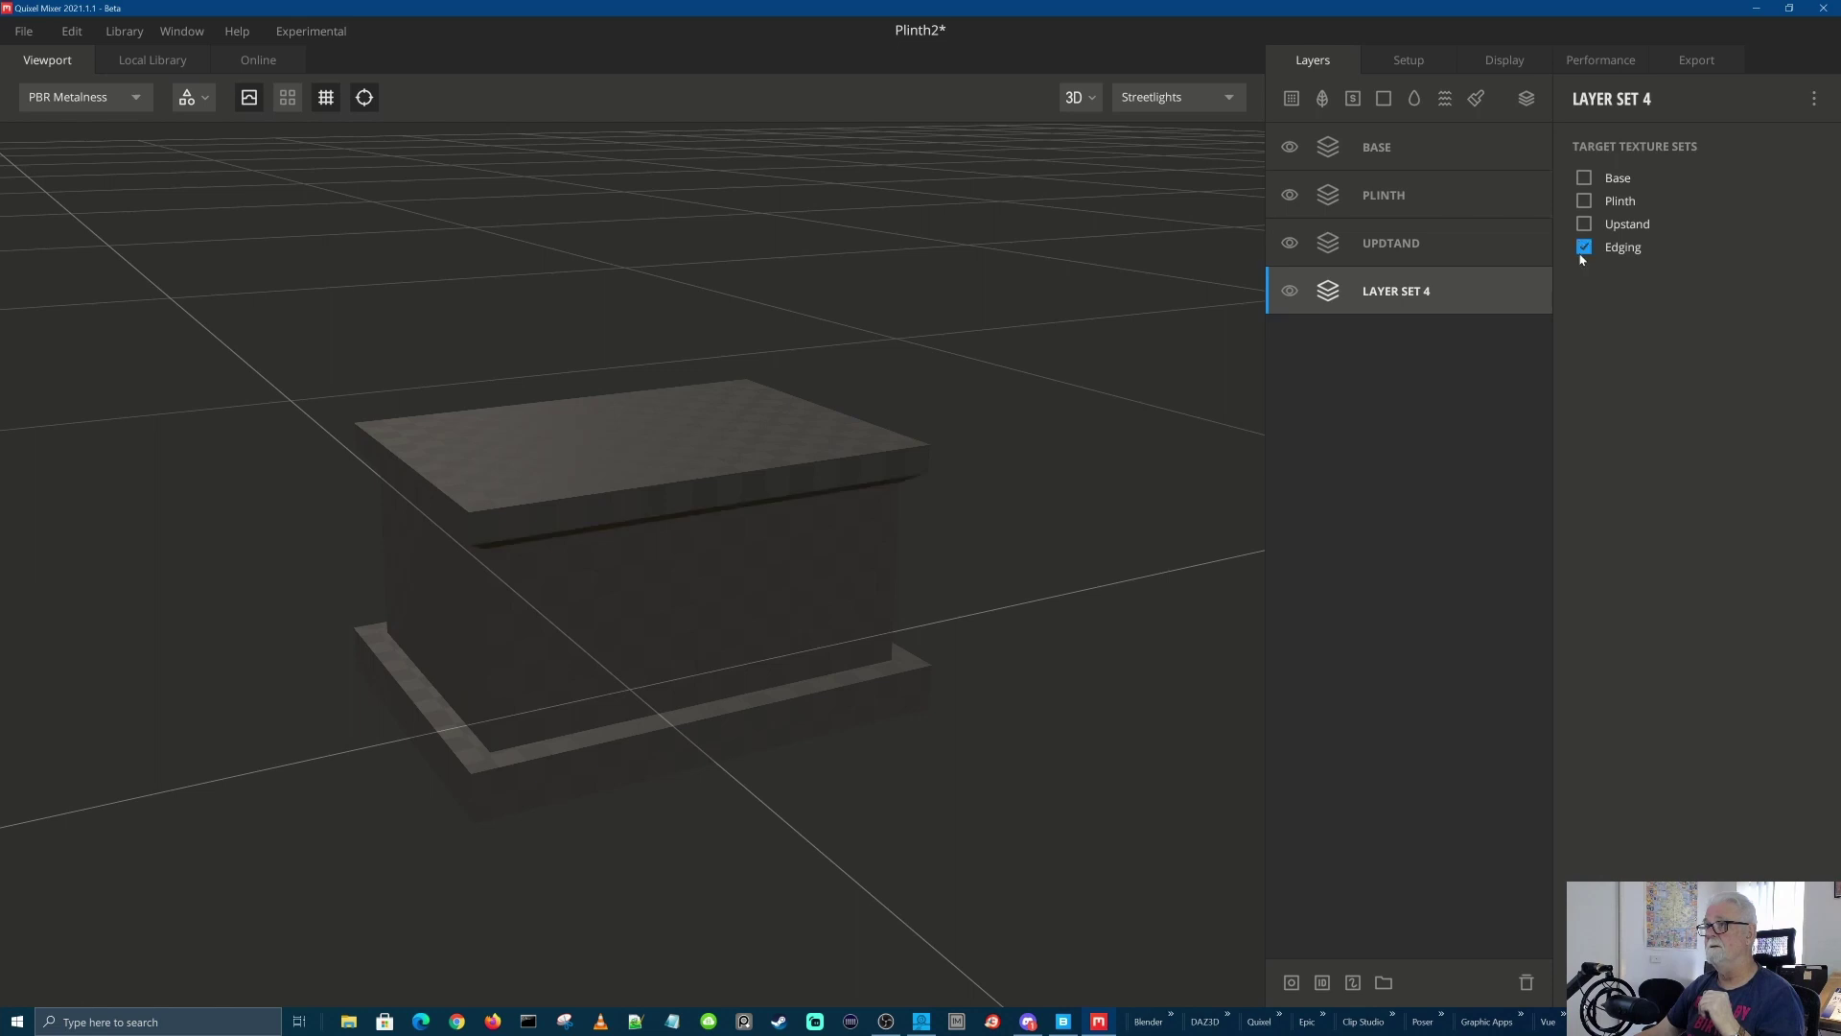
pyautogui.doubleClick(1398, 289)
pyautogui.write('EDGING')
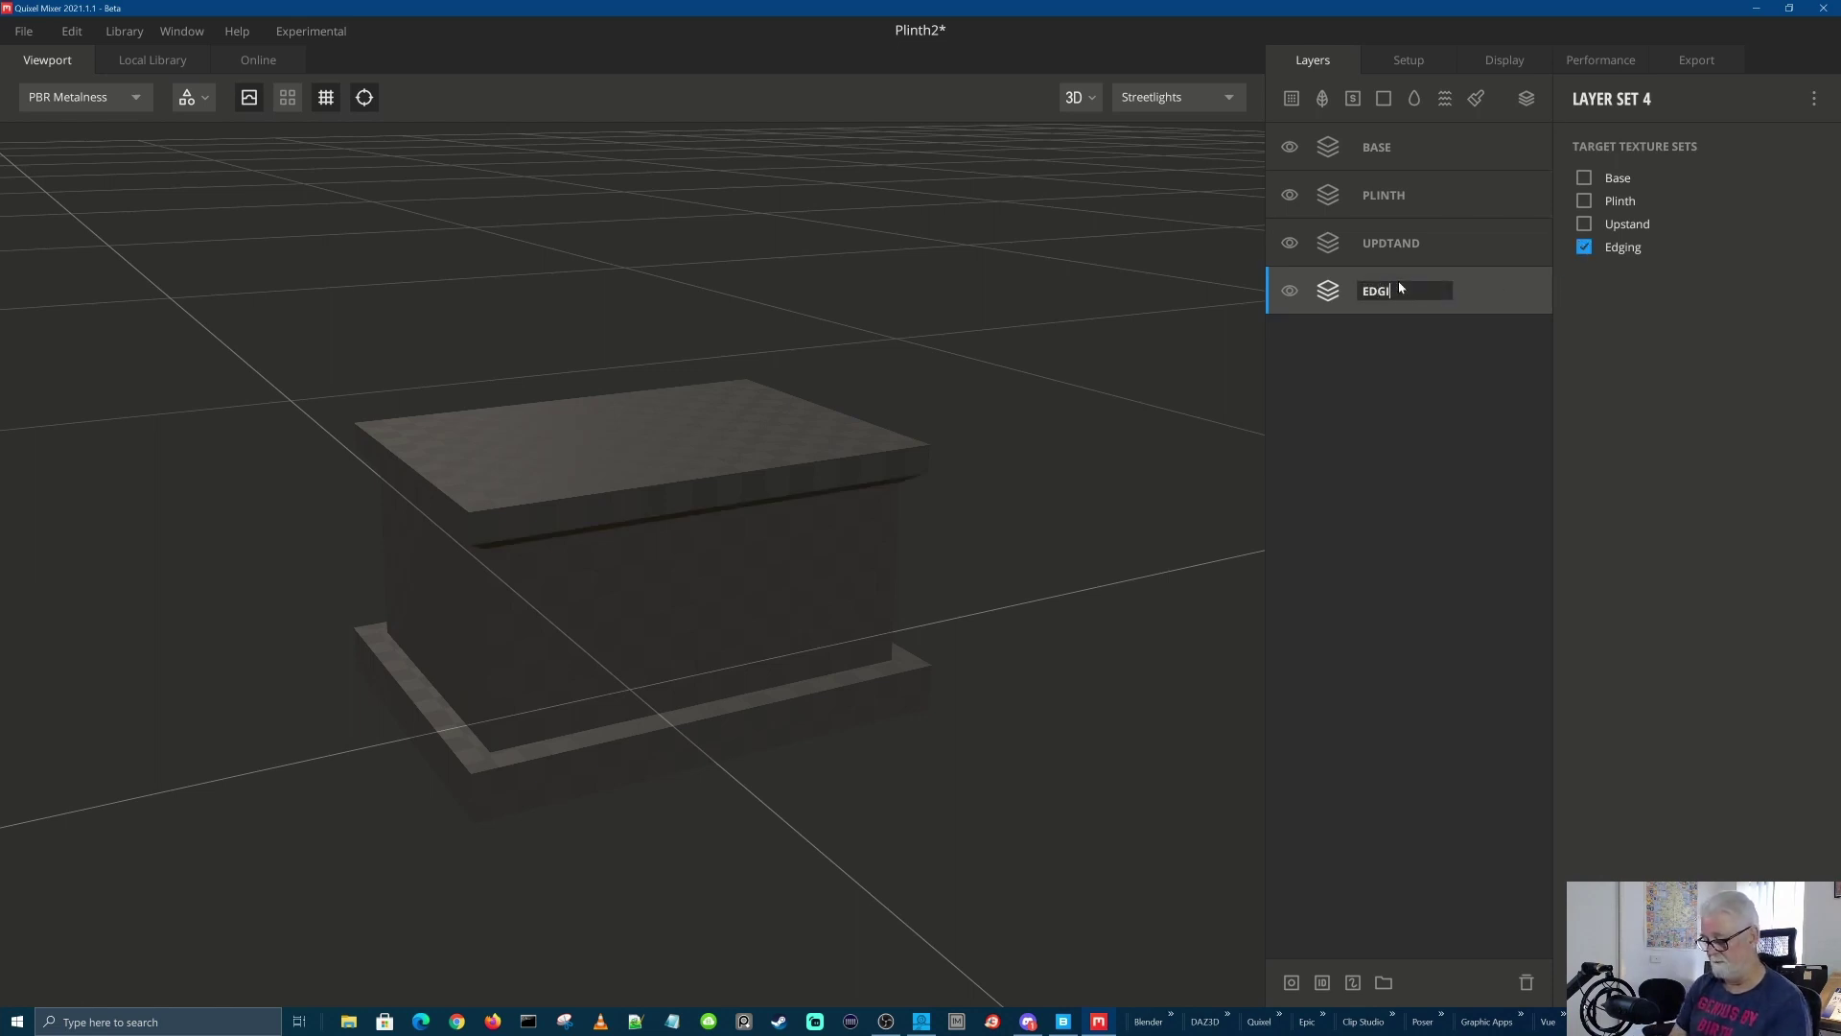
pyautogui.press('Return')
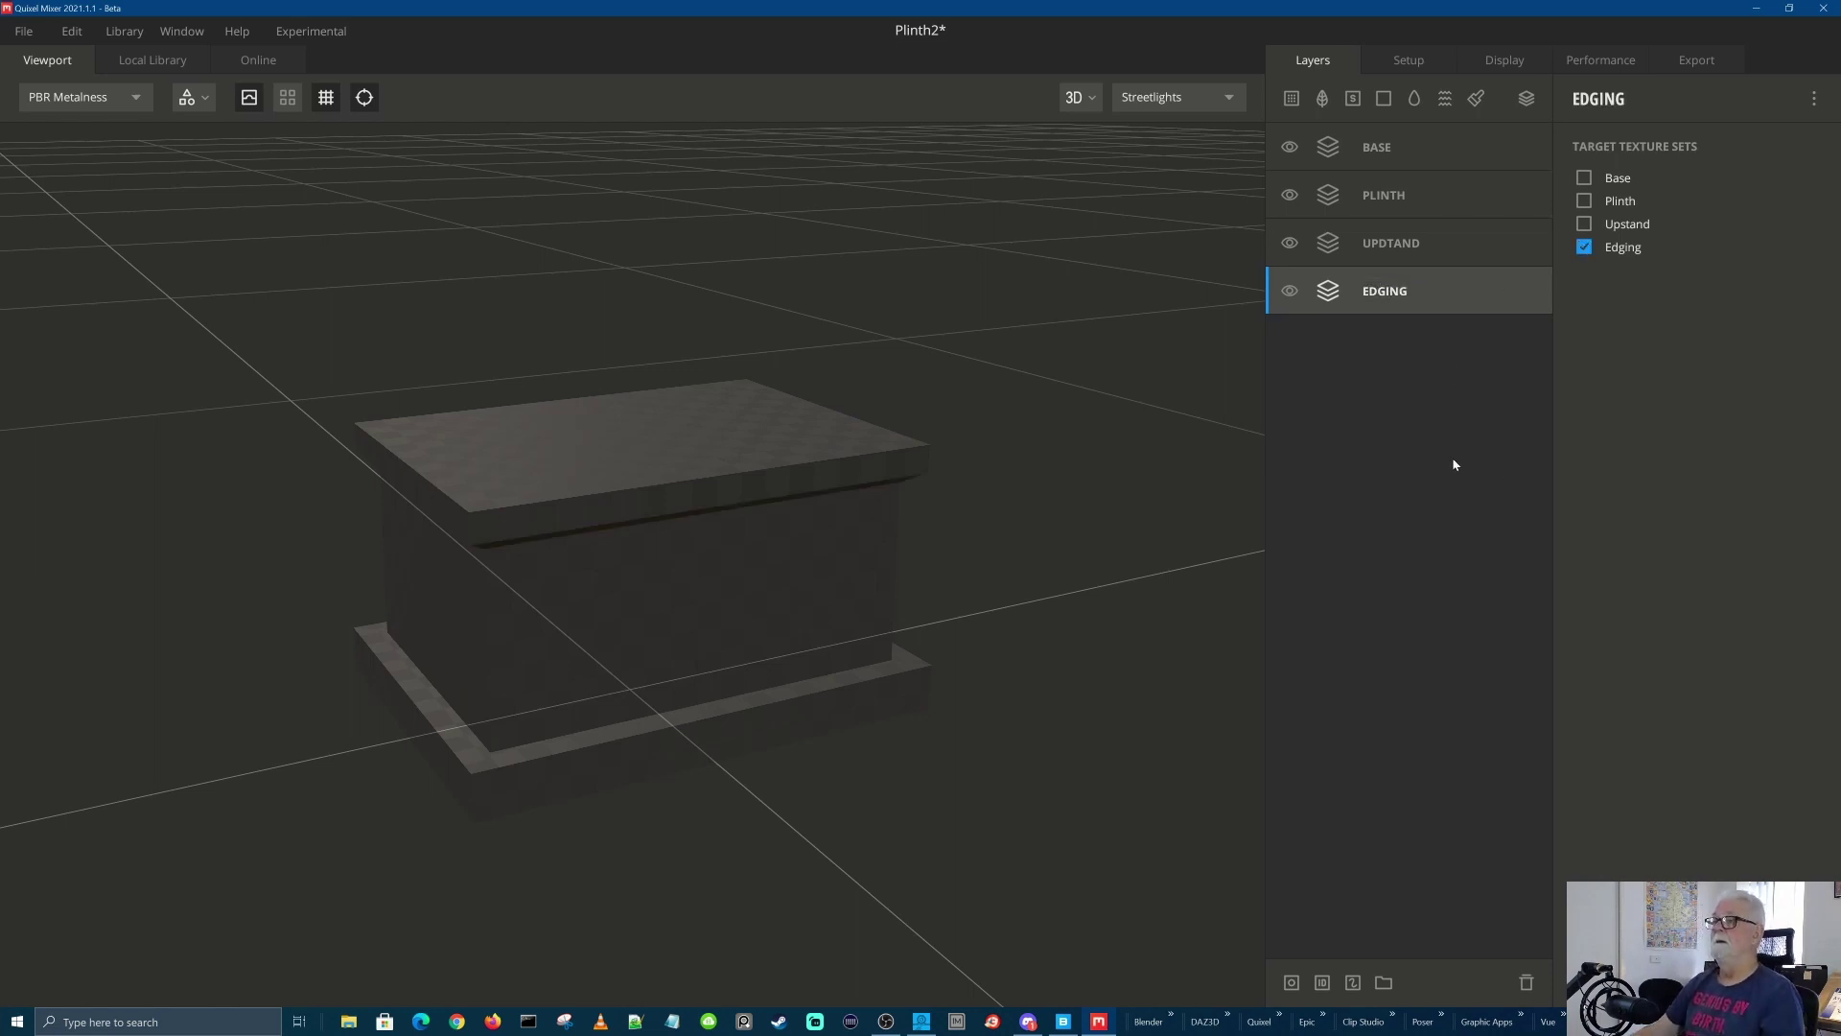
# Go through the four layer sets down to EDGING and back to BASE, checking which model part each one targets
pyautogui.click(1389, 154)
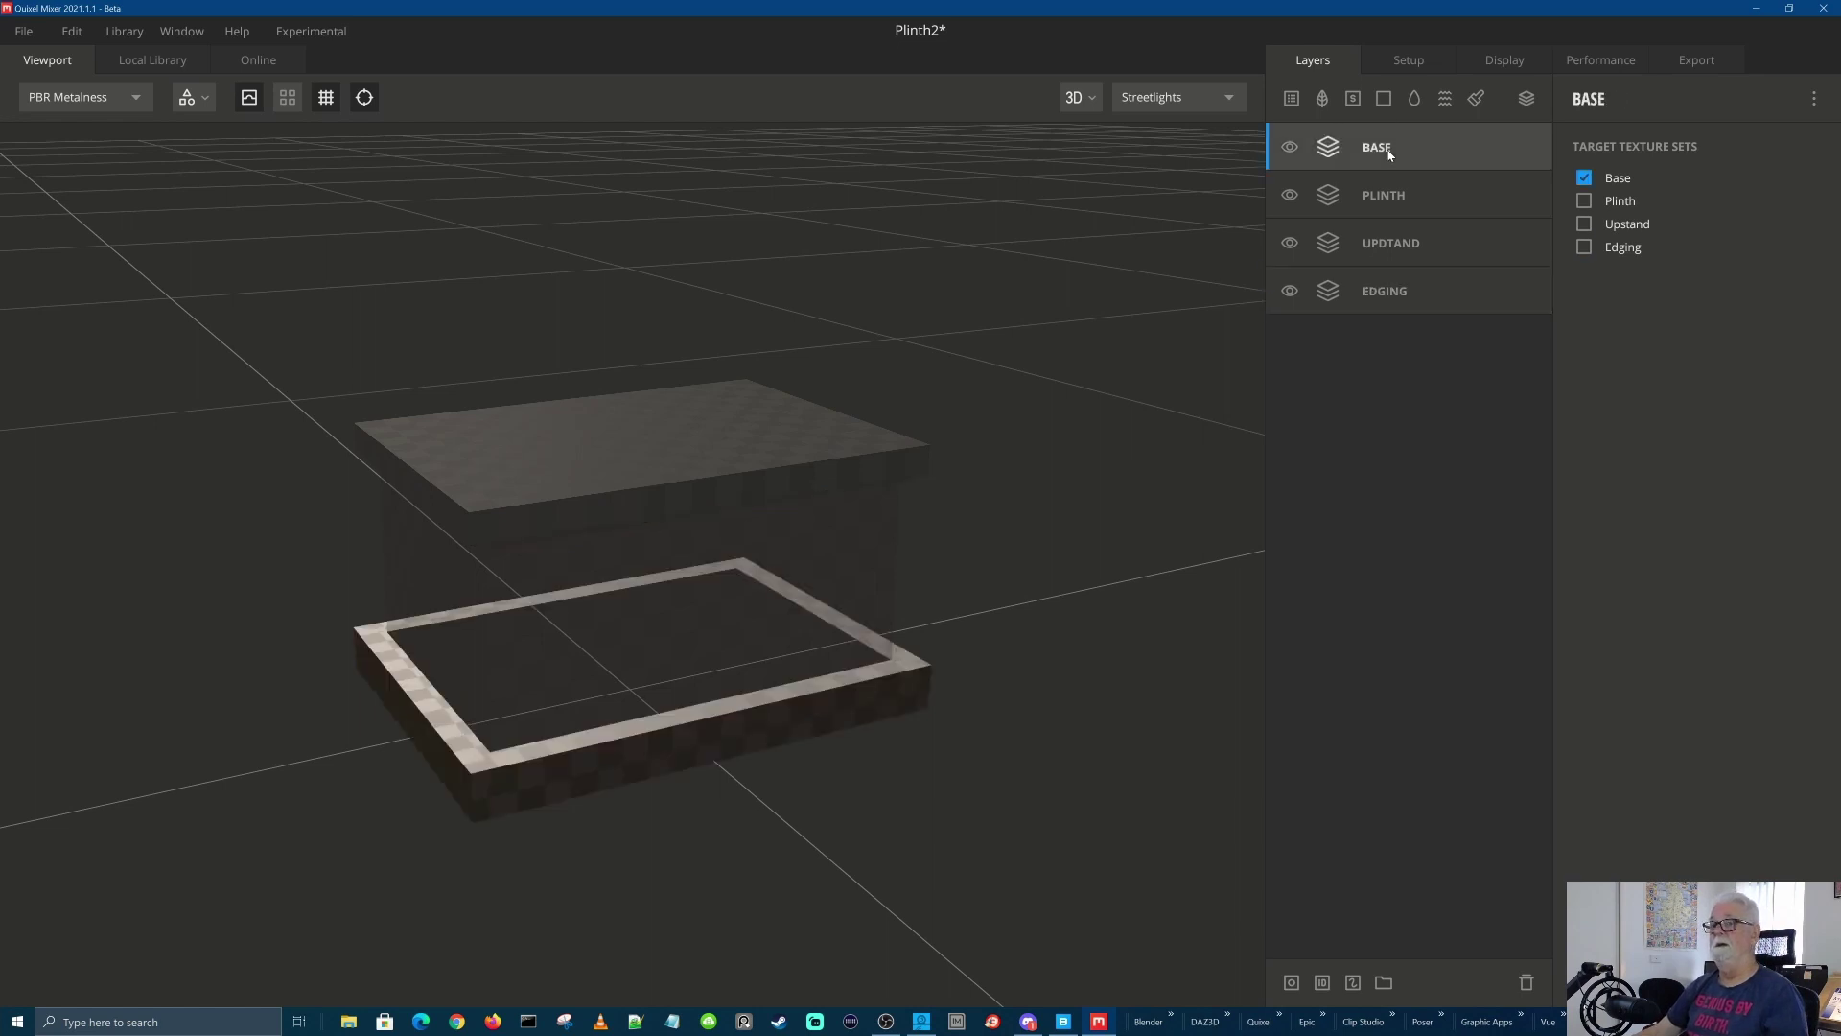
pyautogui.click(1387, 200)
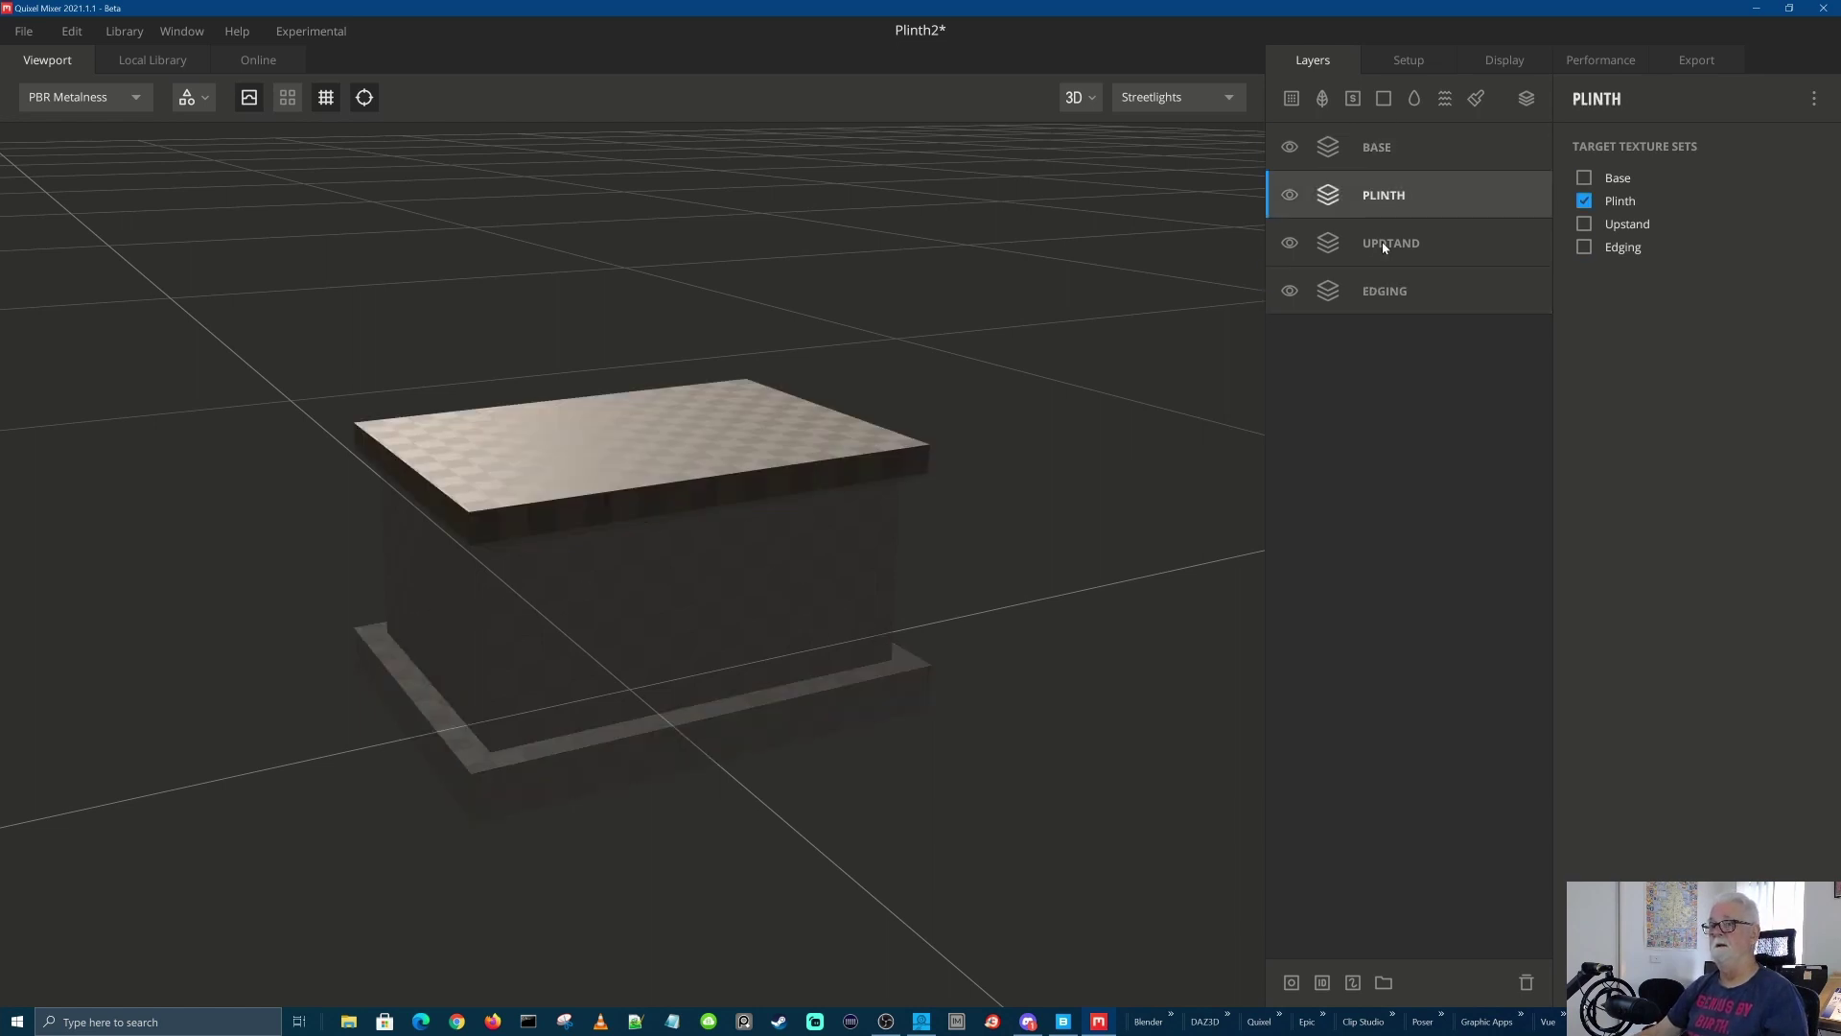
pyautogui.click(1384, 247)
pyautogui.click(1389, 302)
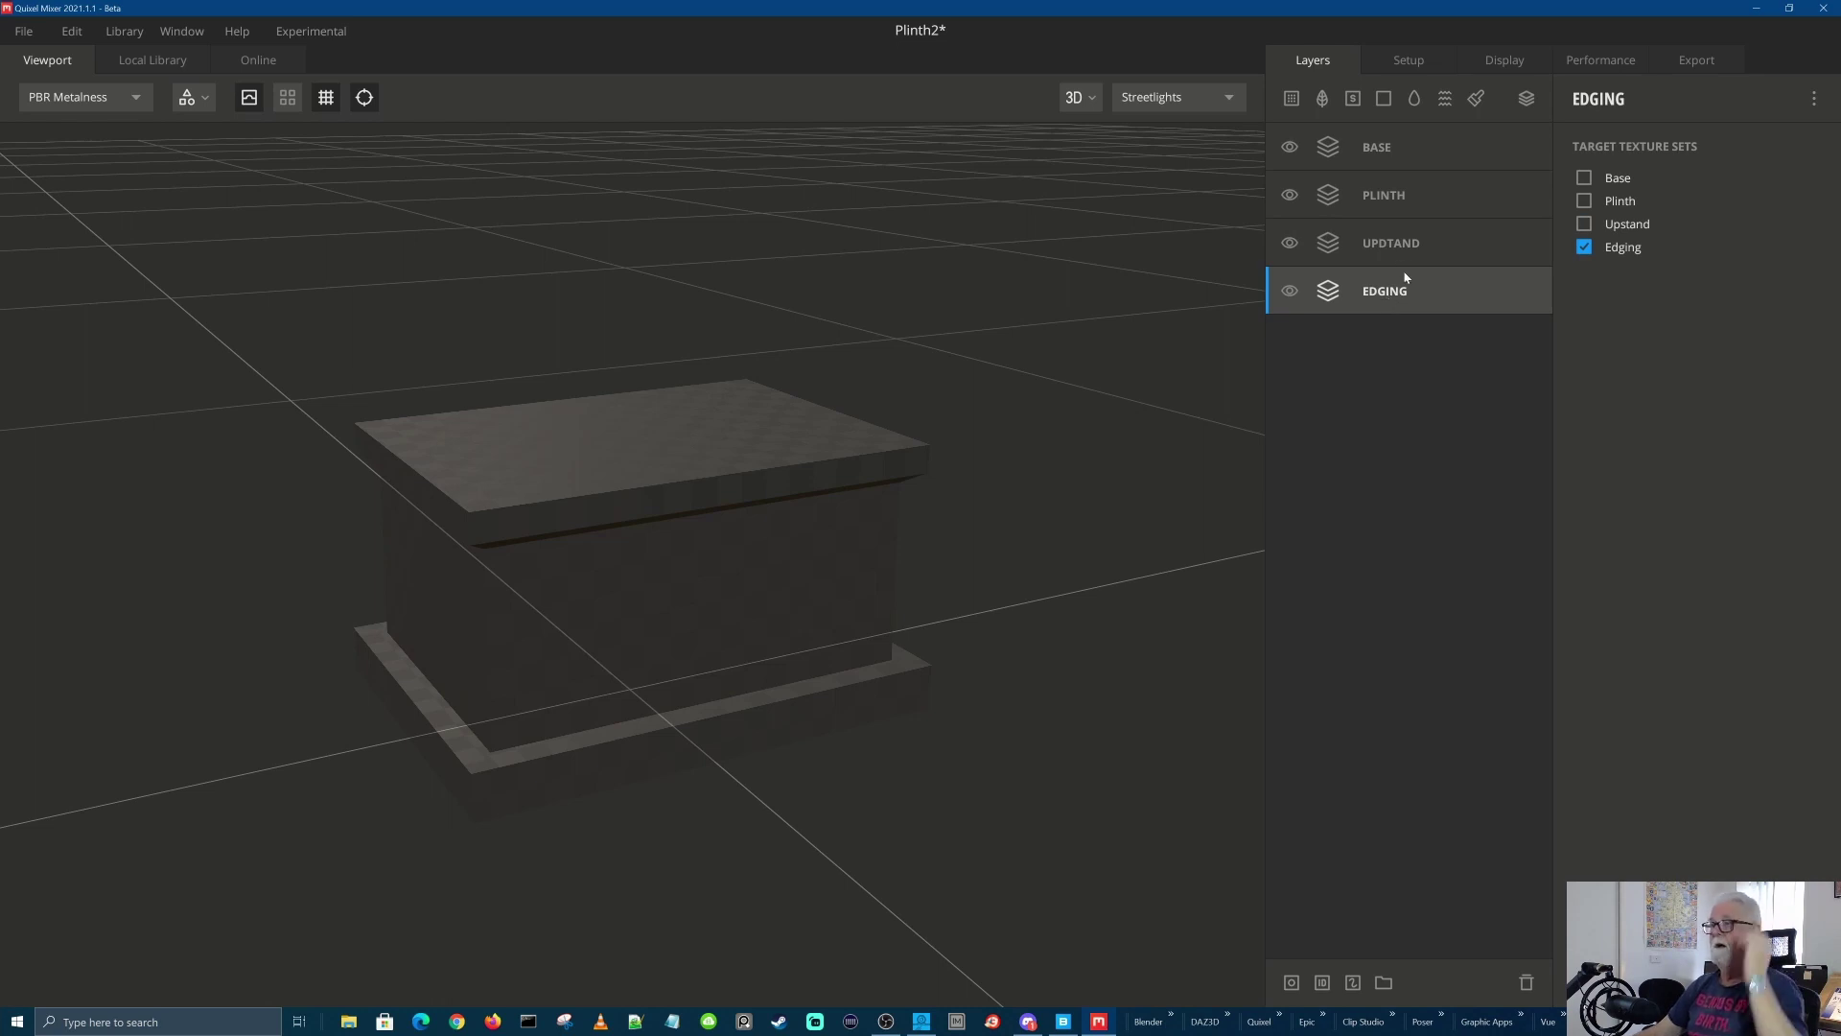
pyautogui.click(1402, 245)
pyautogui.click(1381, 194)
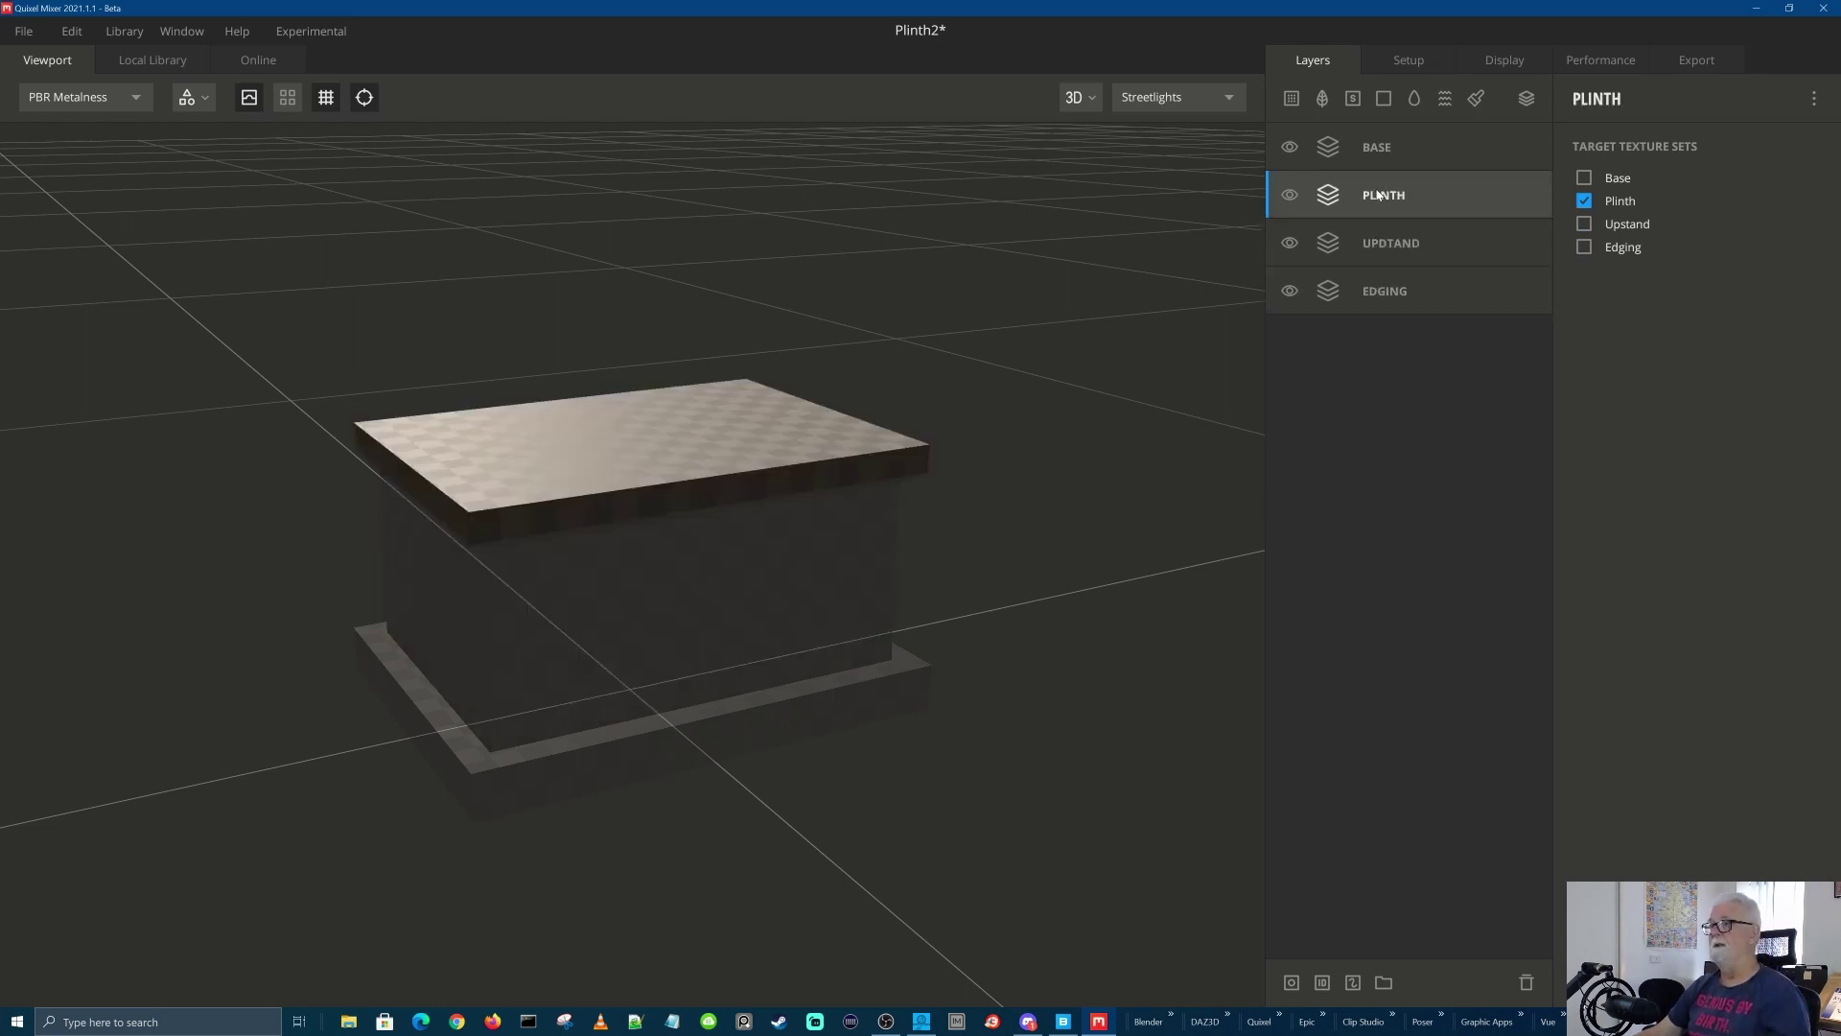
pyautogui.click(1384, 158)
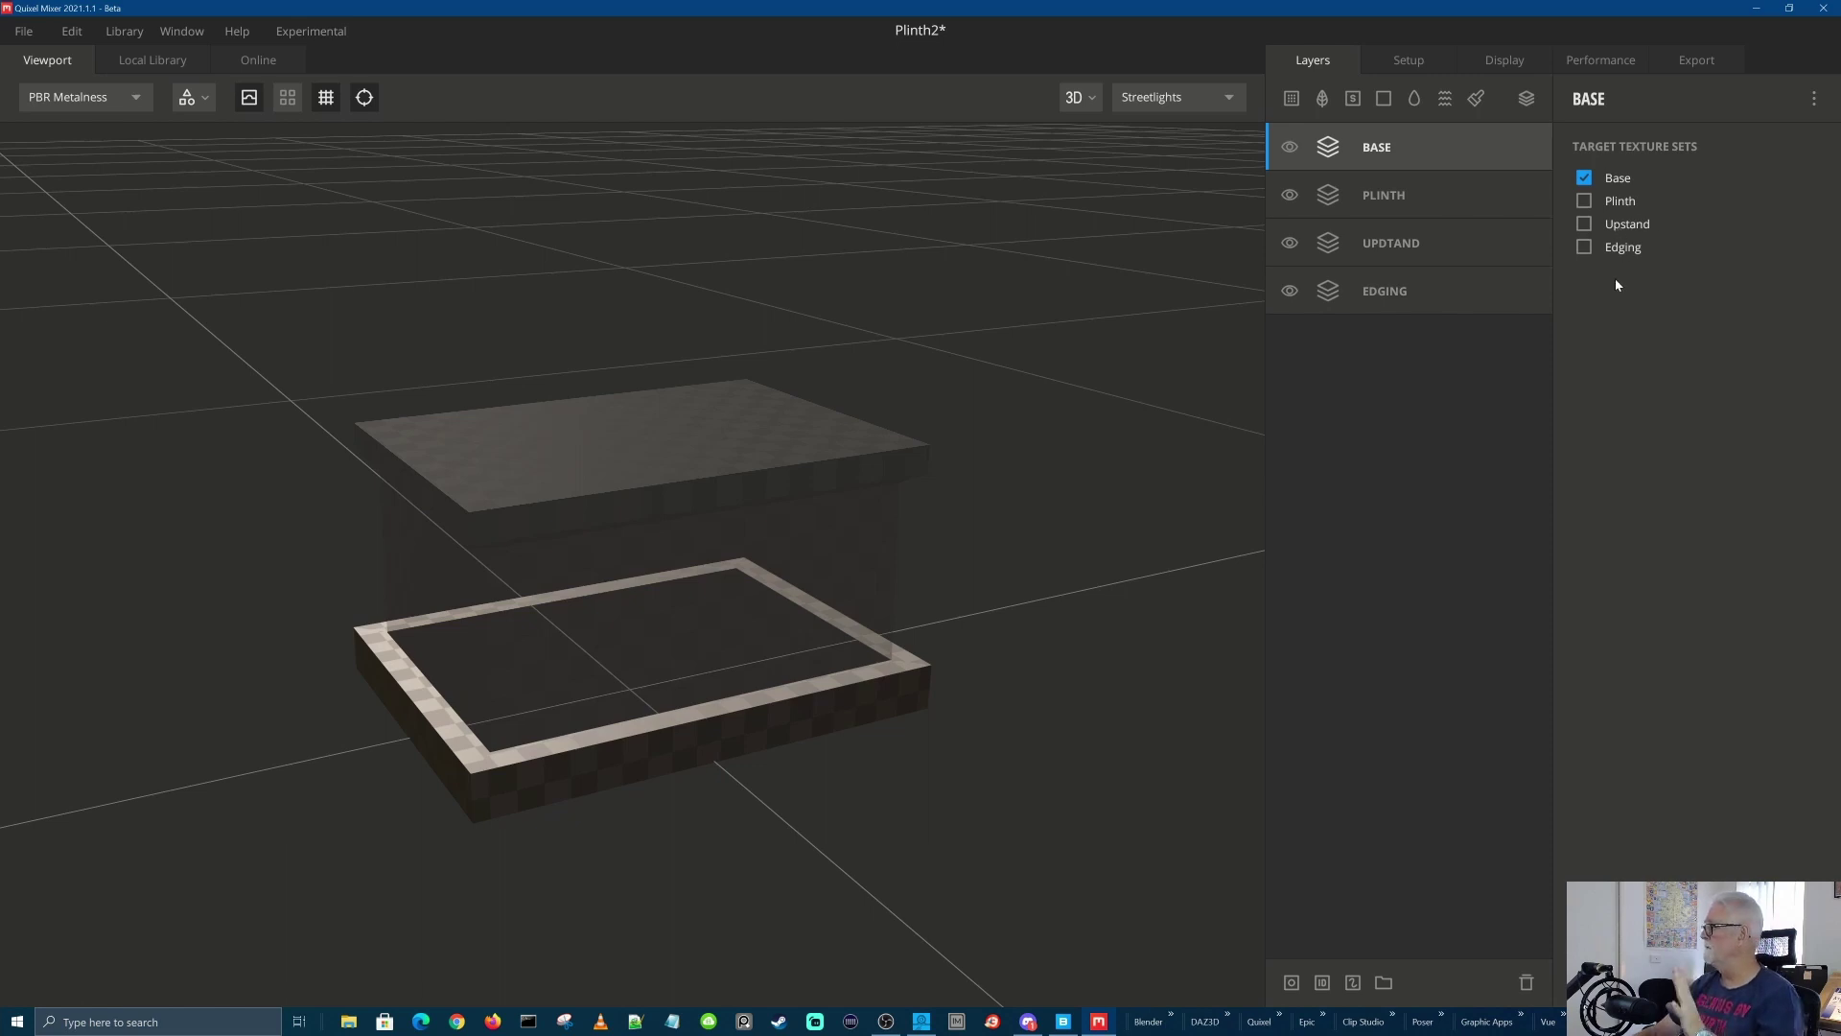
# Add a layer set named MODEL above BASE that targets the Base, Plinth, Upstand and Edging texture sets
pyautogui.click(1526, 100)
pyautogui.doubleClick(1383, 148)
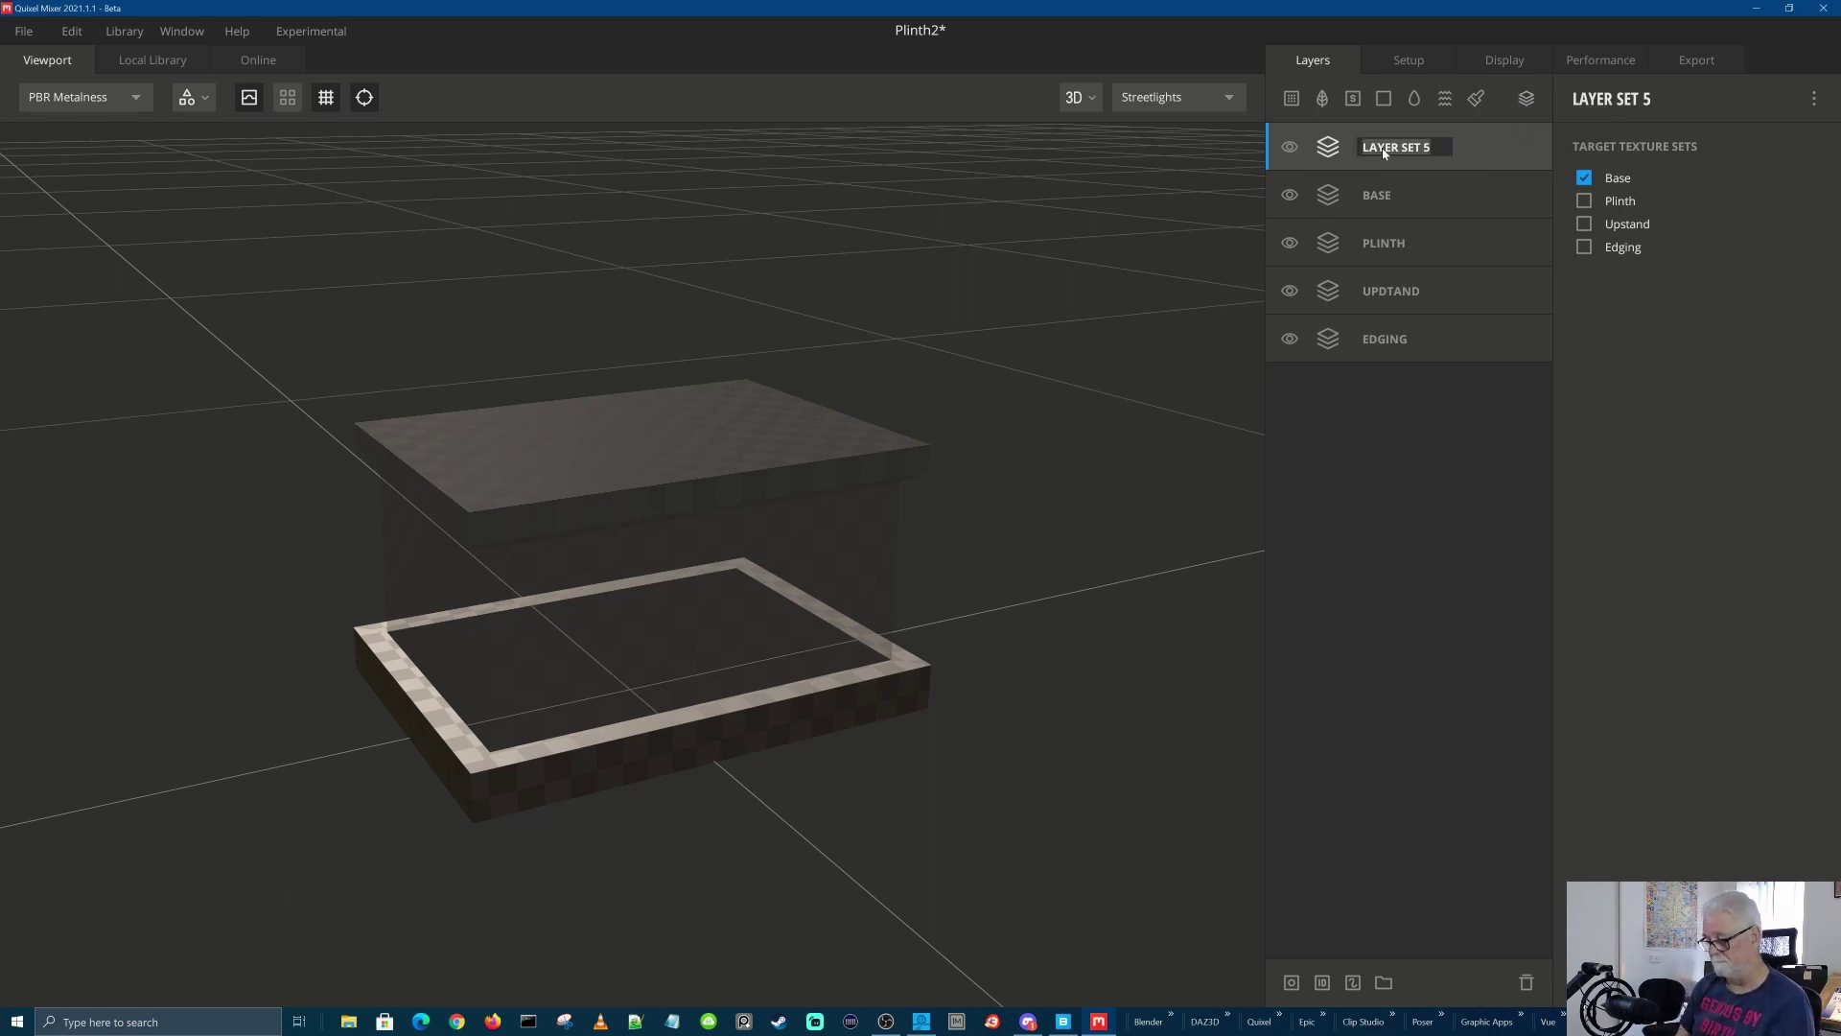
pyautogui.write('MODEL')
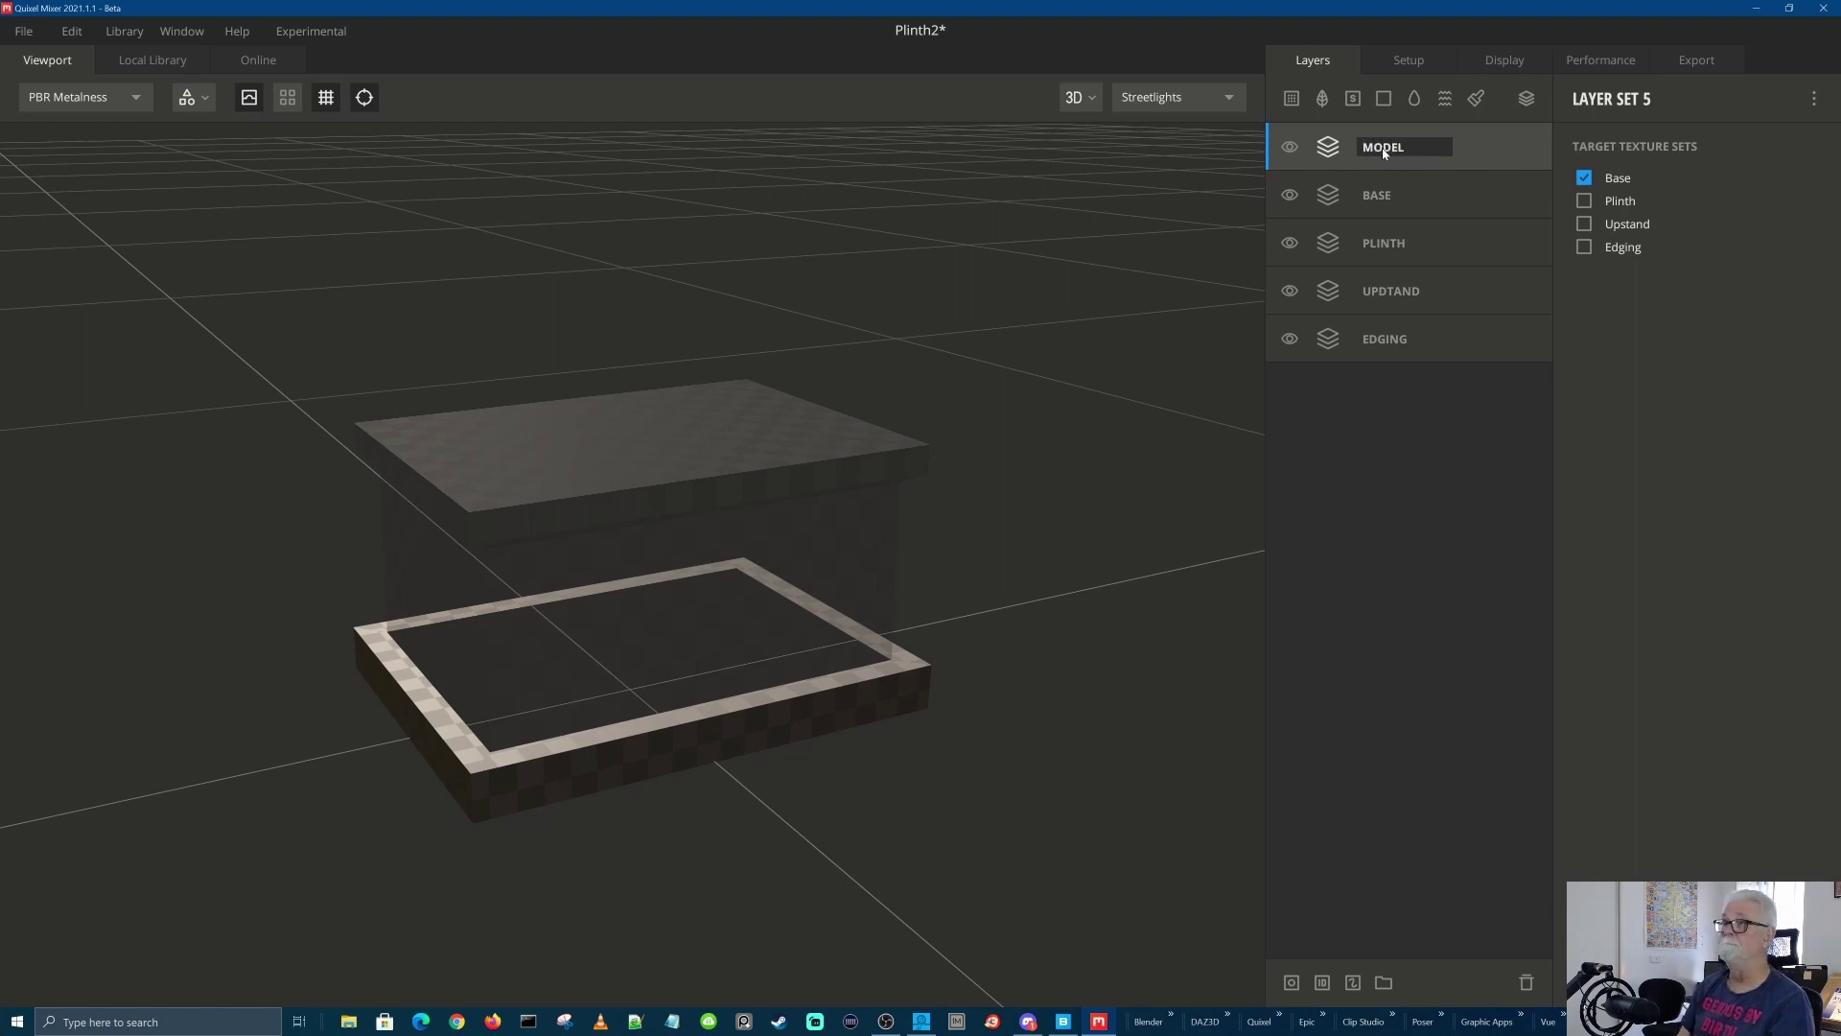
pyautogui.press('Return')
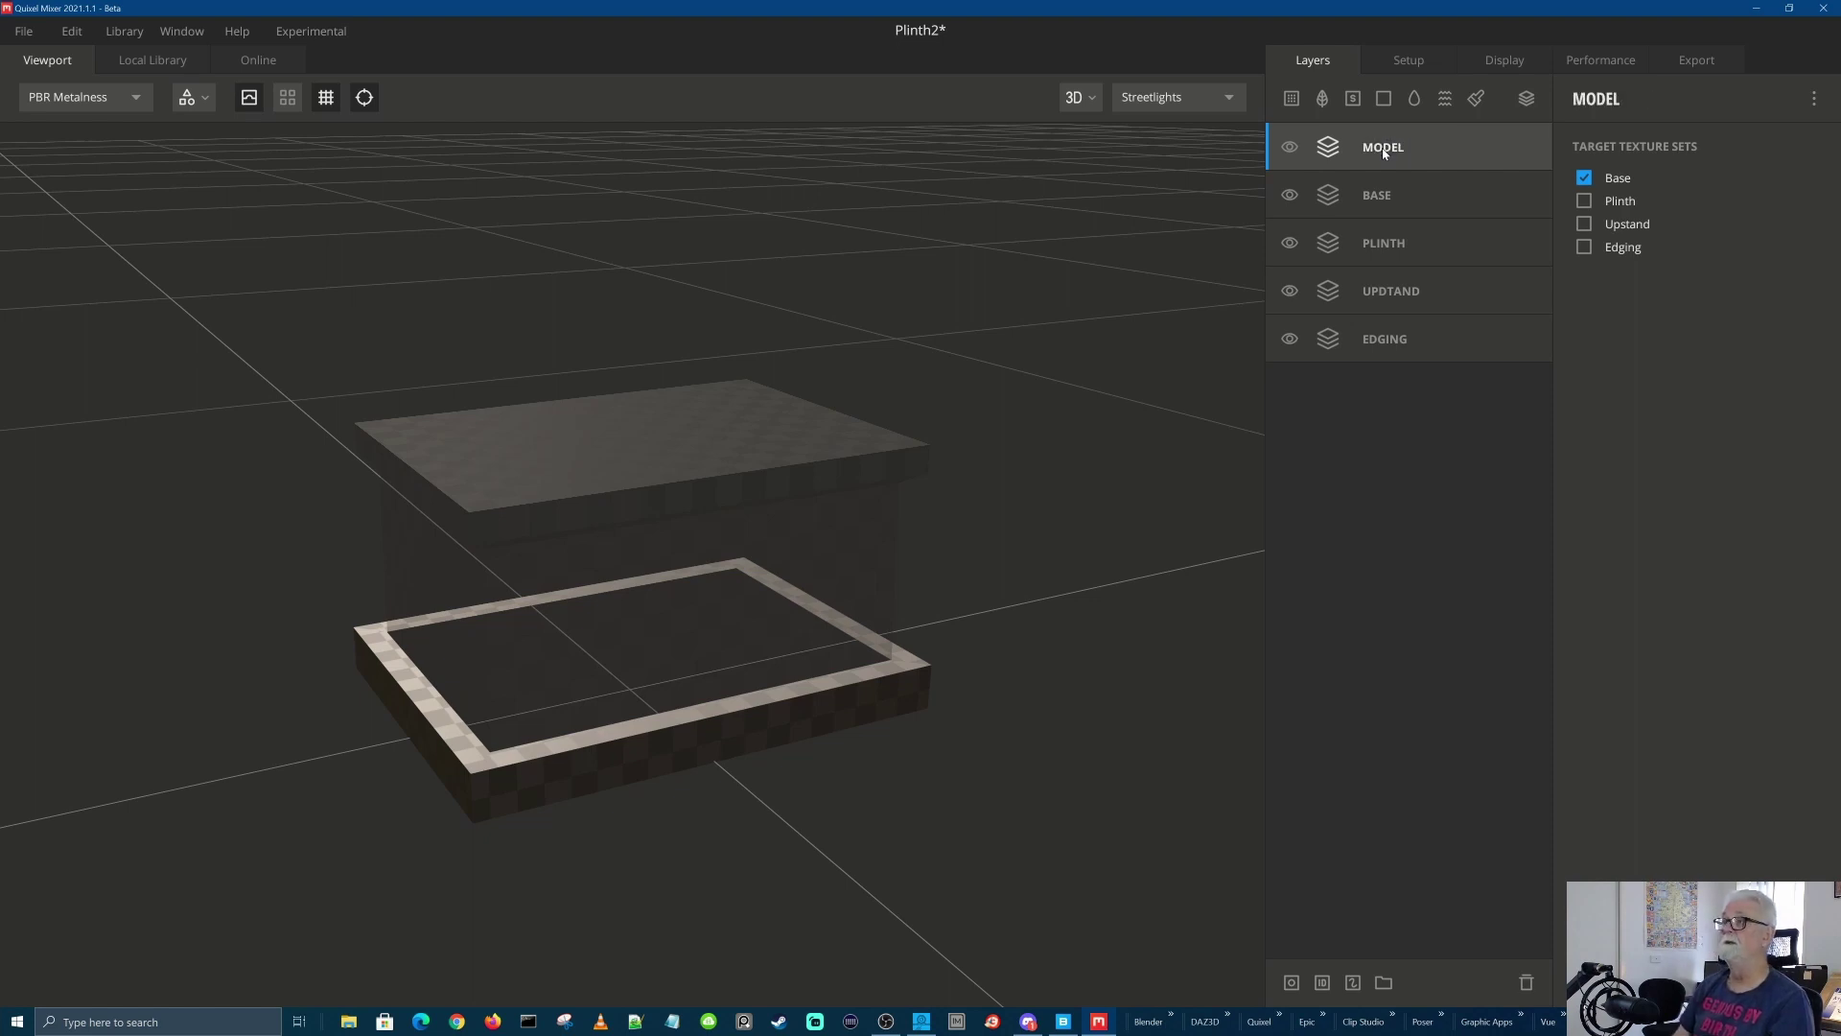
pyautogui.click(1583, 202)
pyautogui.click(1583, 224)
pyautogui.click(1585, 248)
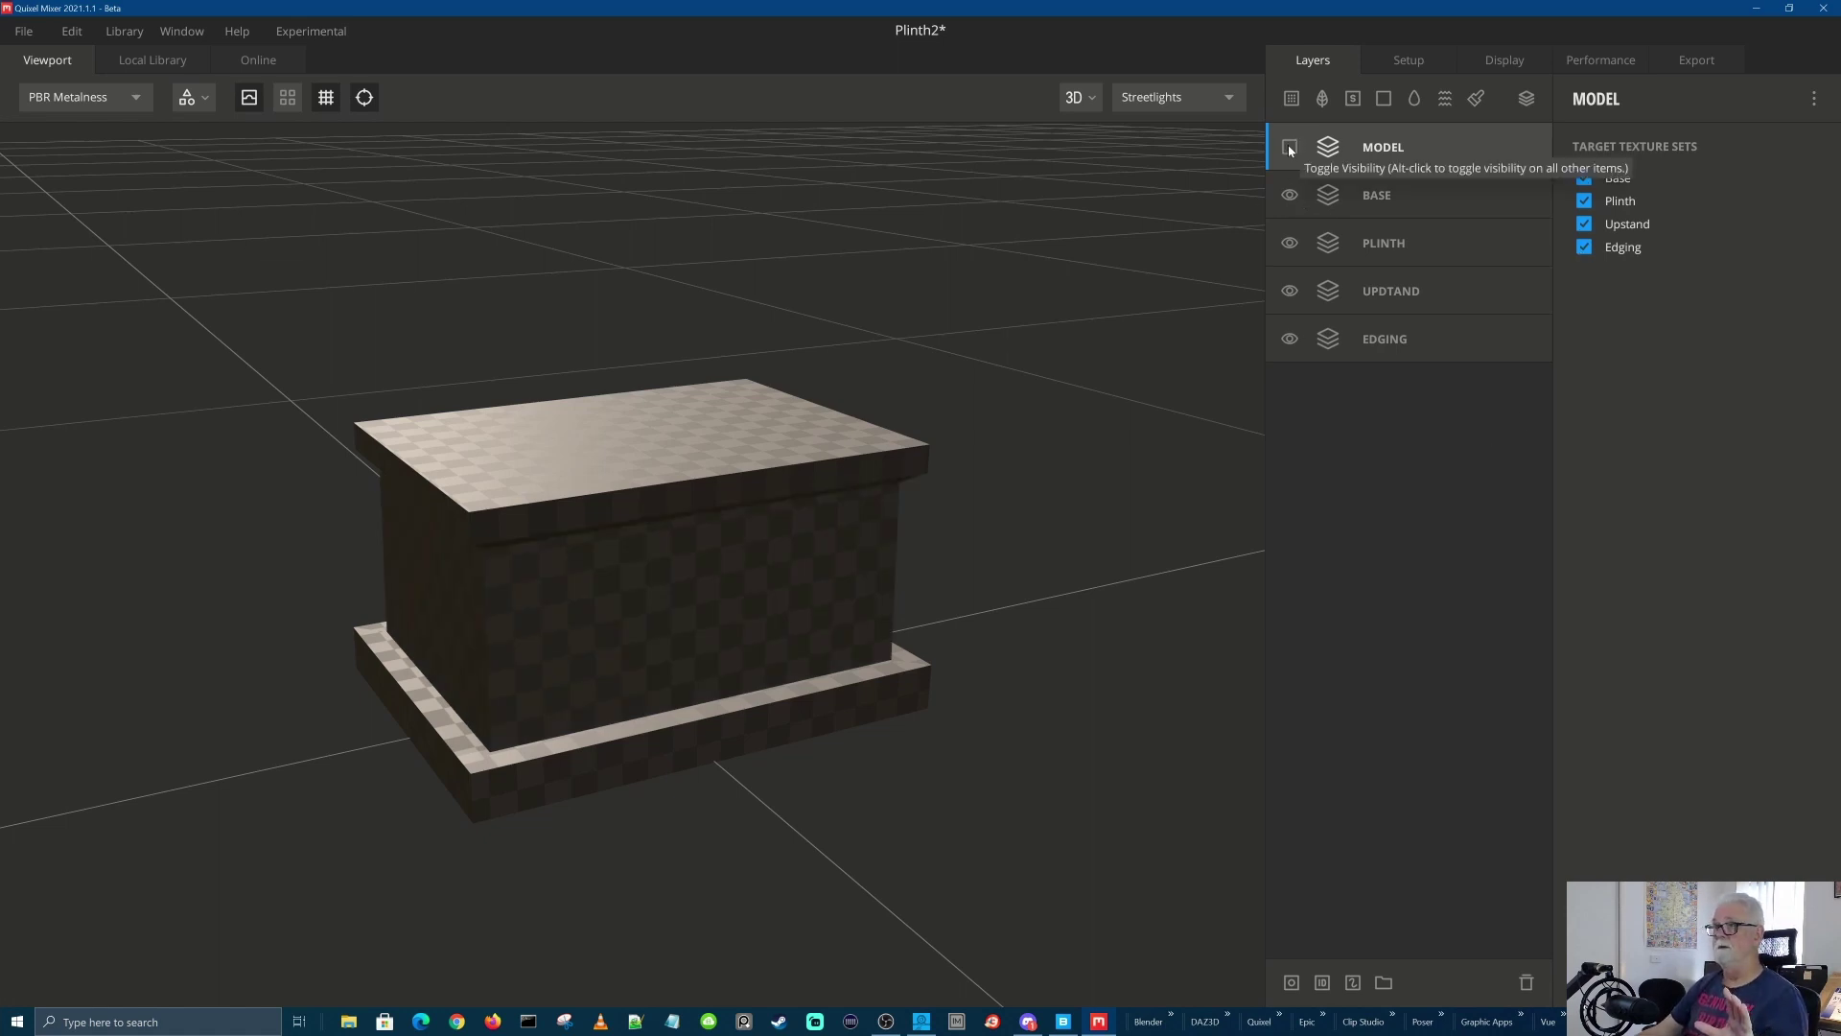
# Examine the model parts targeted by the BASE, PLINTH and UPDTAND layer sets beneath MODEL
pyautogui.click(1385, 197)
pyautogui.click(1404, 234)
pyautogui.click(1396, 292)
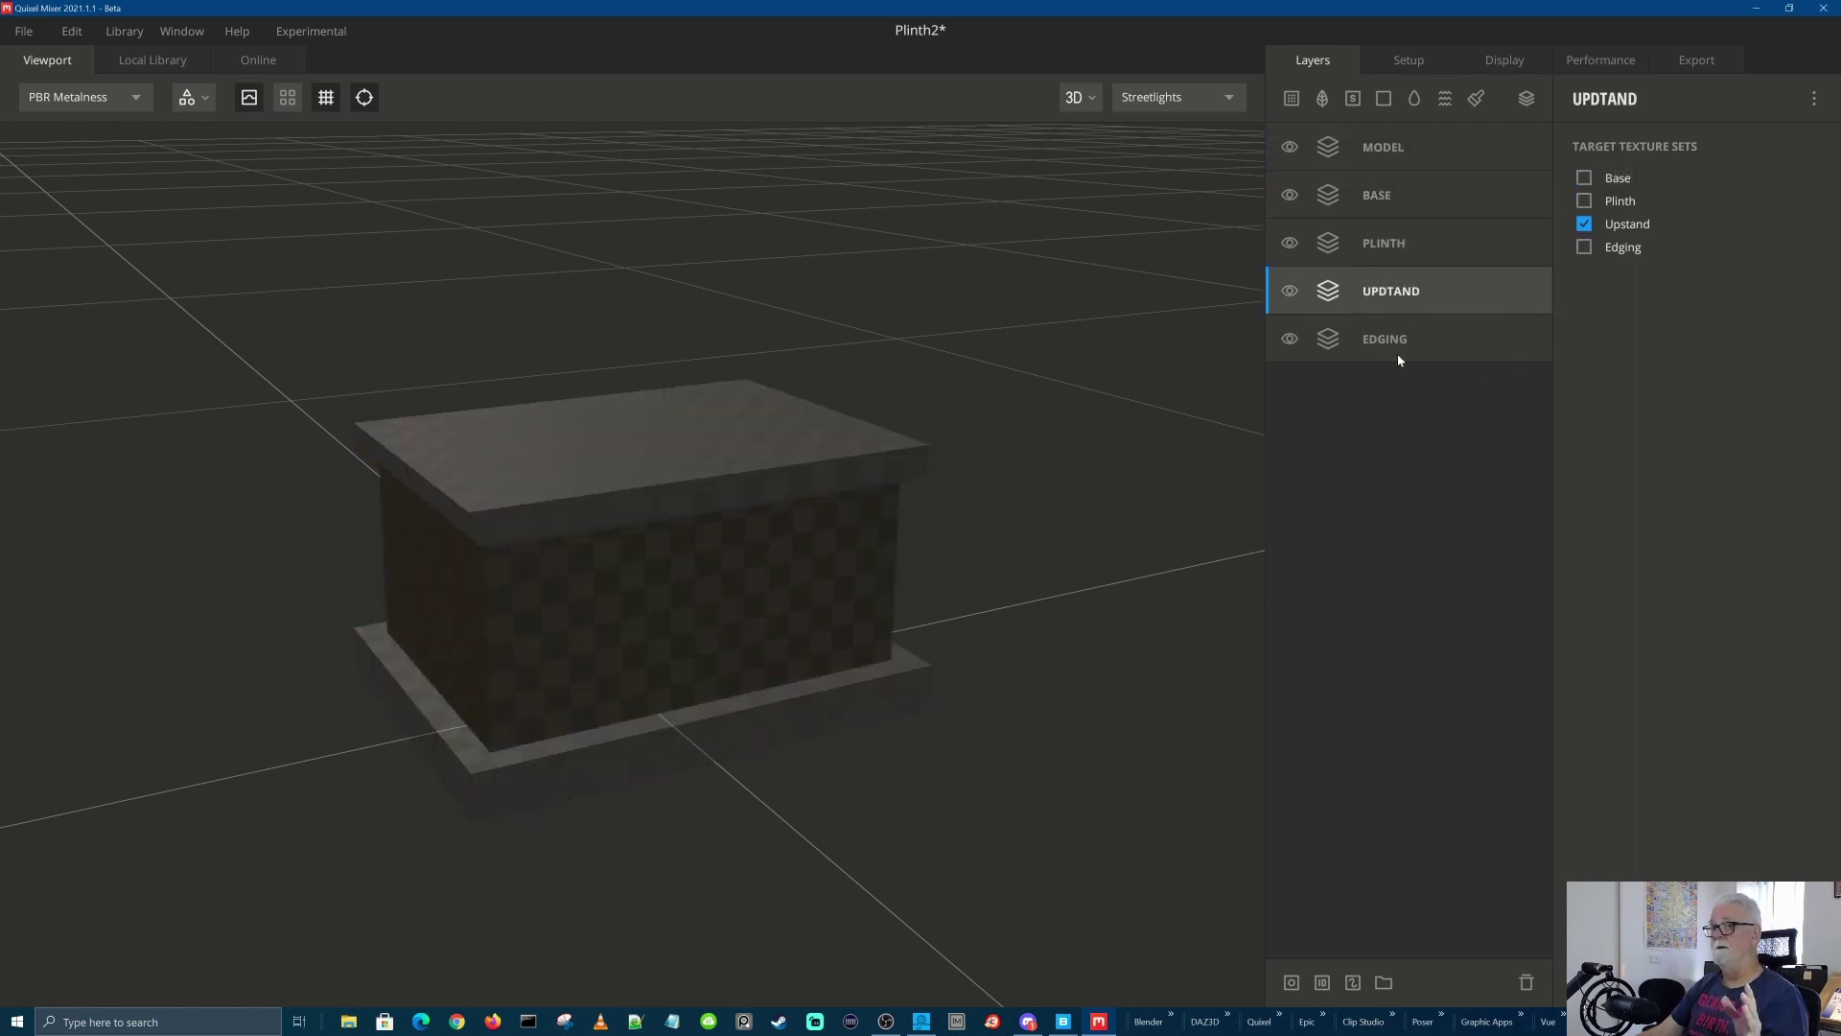
# Try to add a material ID mask to the EDGING layer set
pyautogui.click(1398, 356)
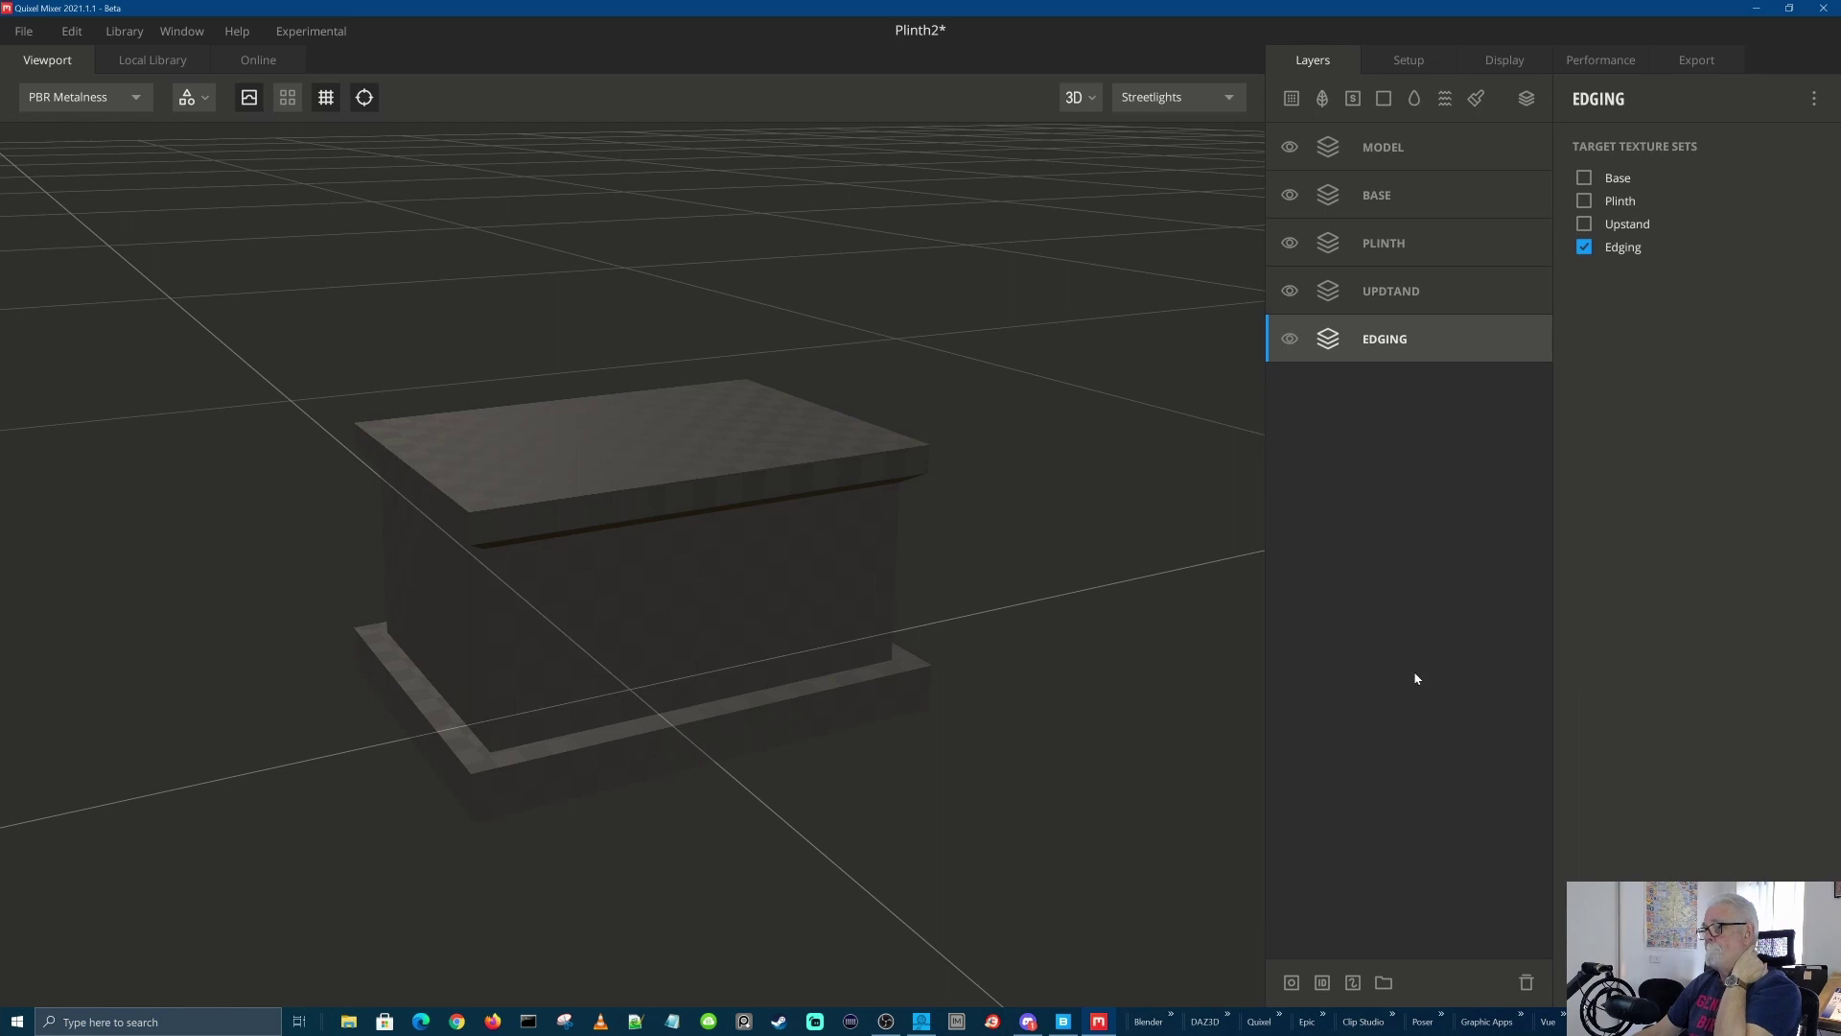
pyautogui.click(1323, 982)
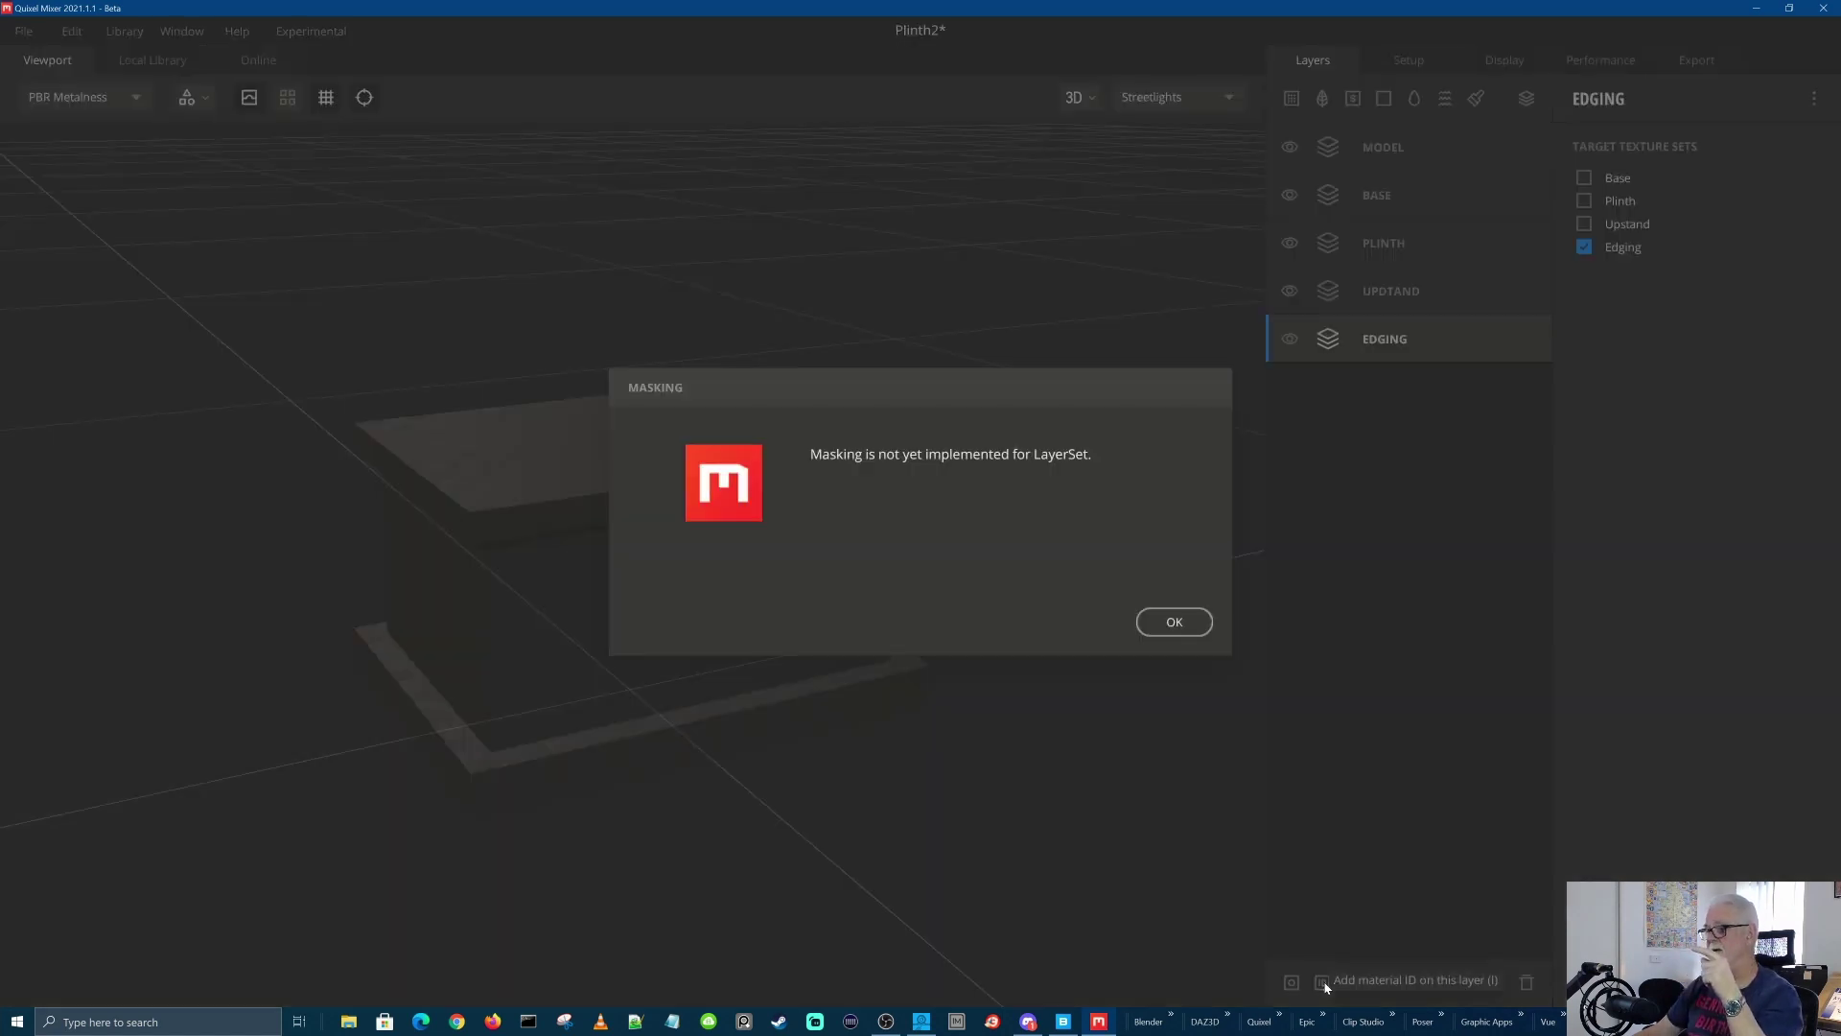
pyautogui.click(1151, 621)
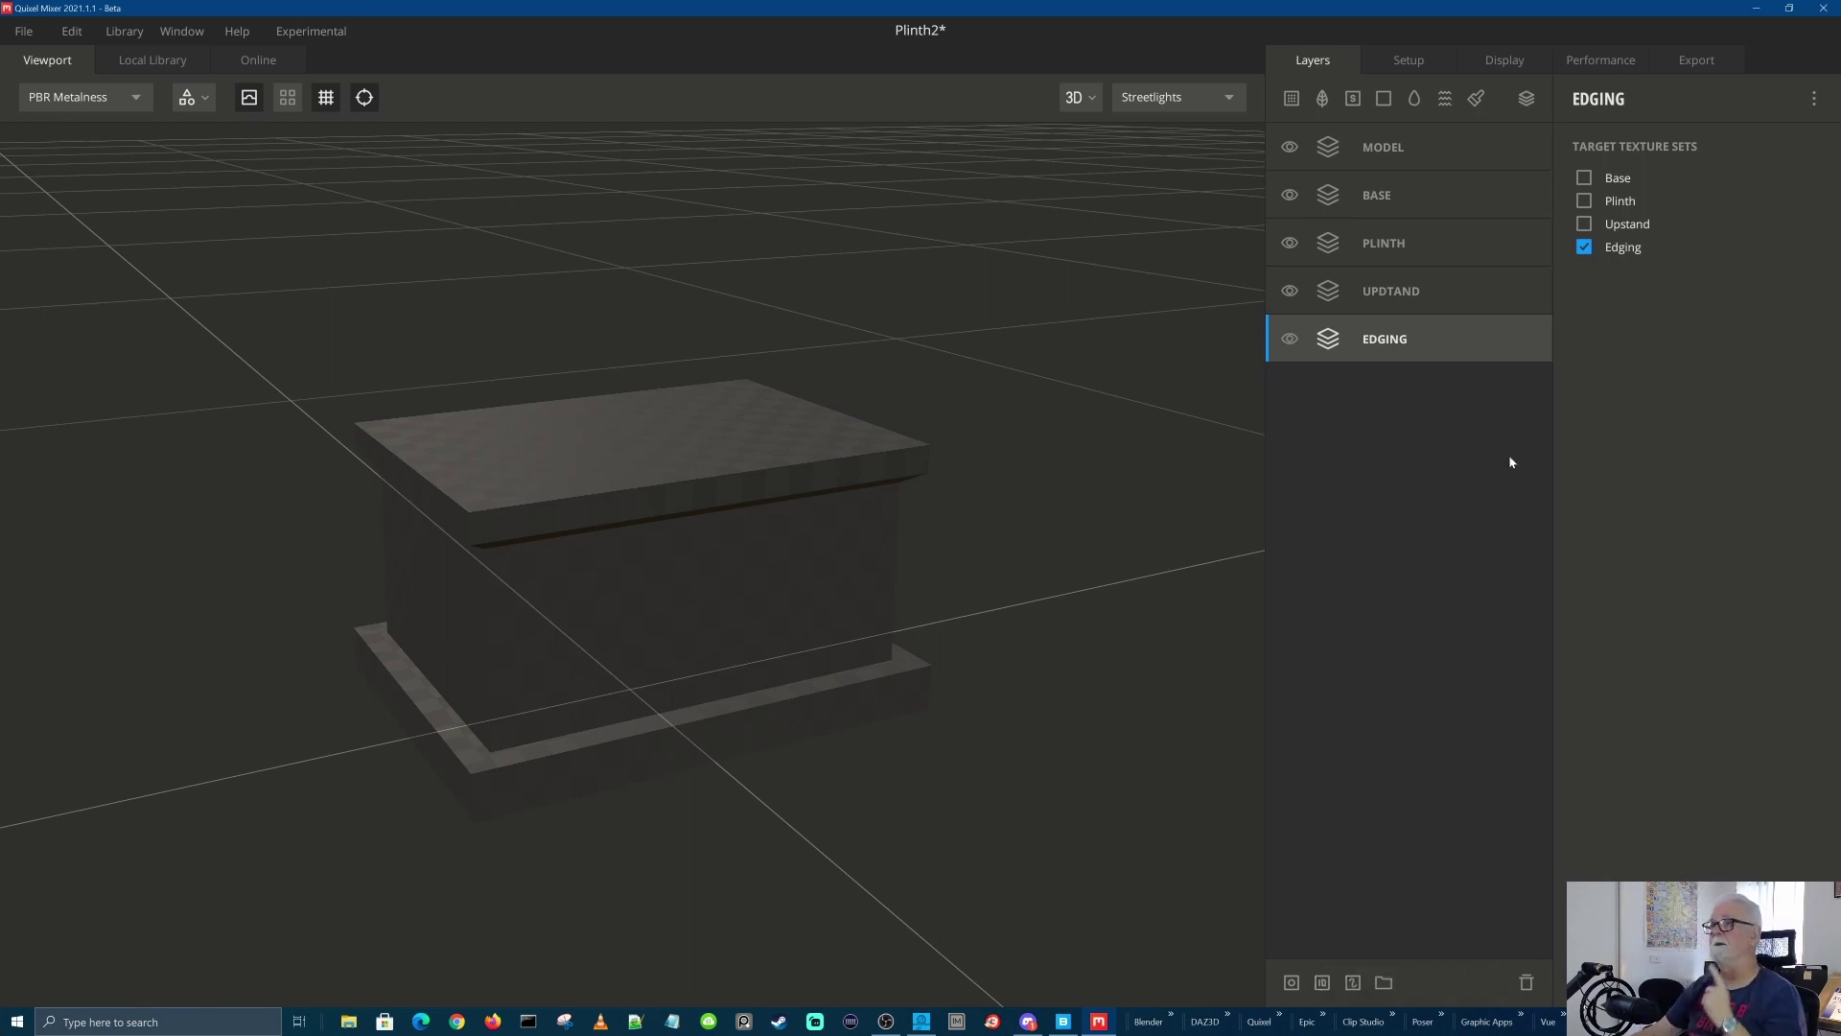
# Add a solid layer inside the BASE layer set and set its albedo colour to red FC0000
pyautogui.click(1408, 209)
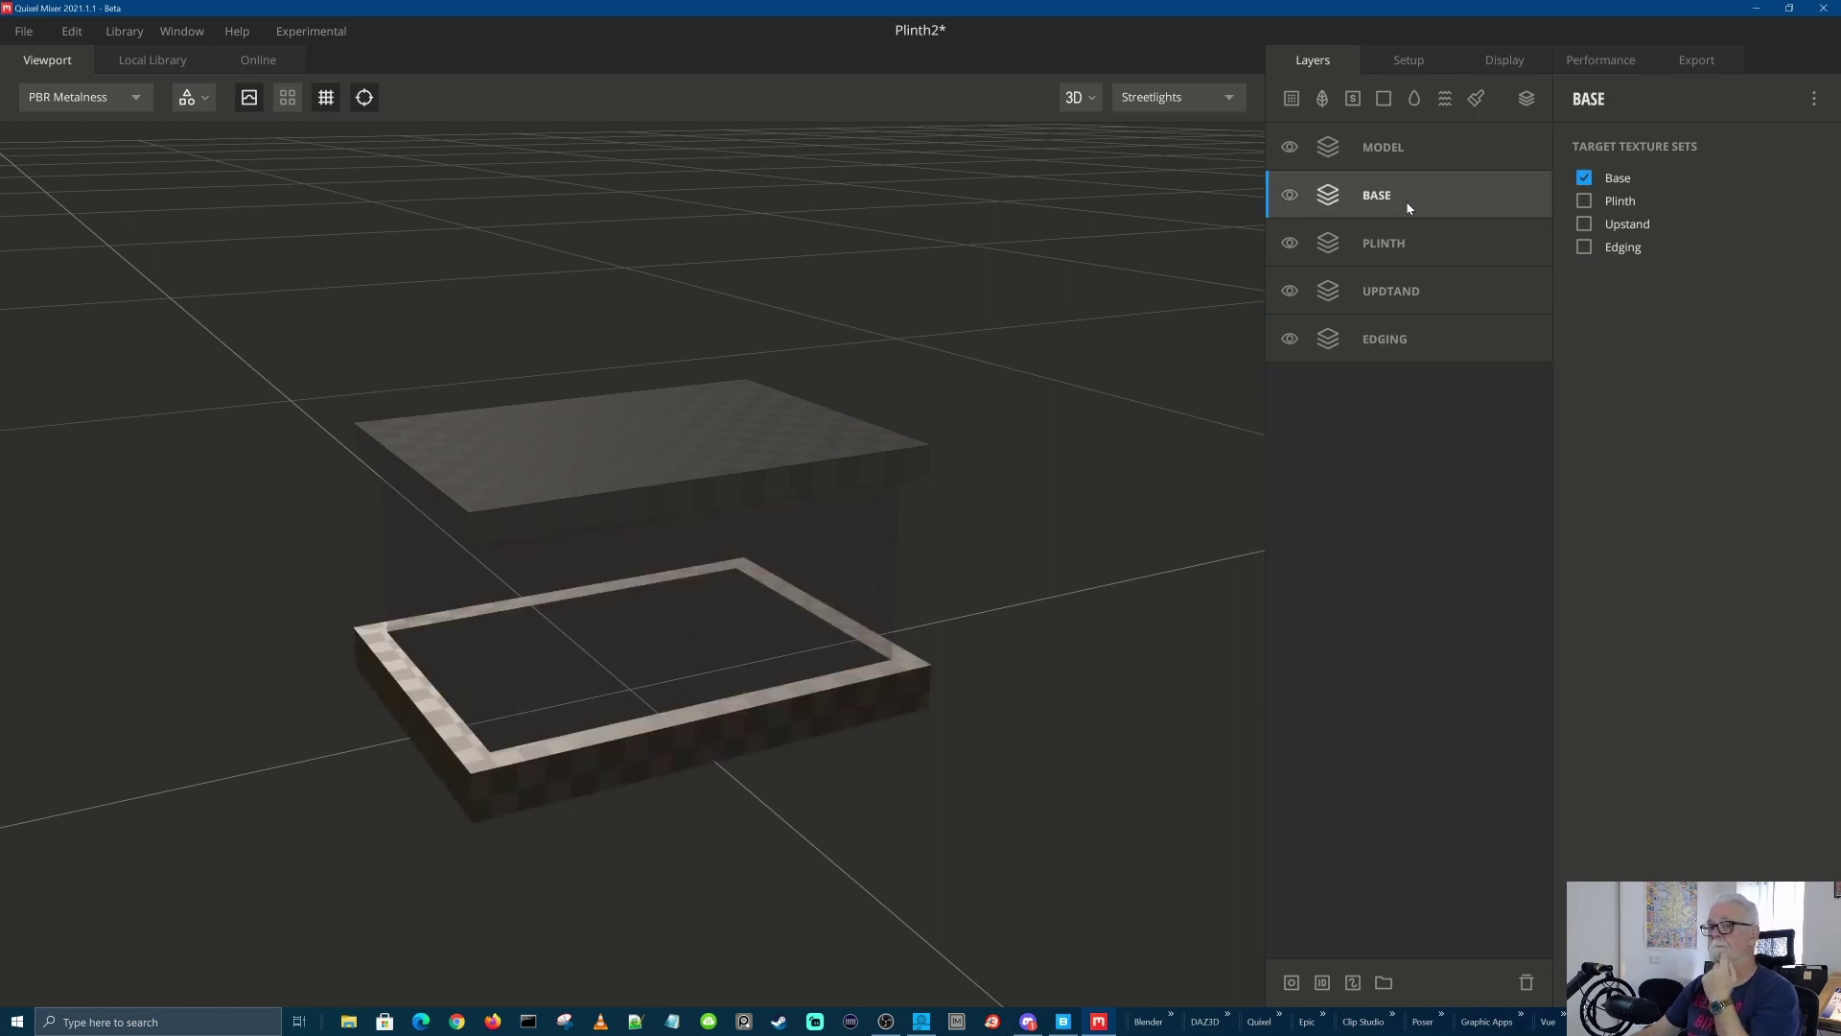
pyautogui.click(1386, 98)
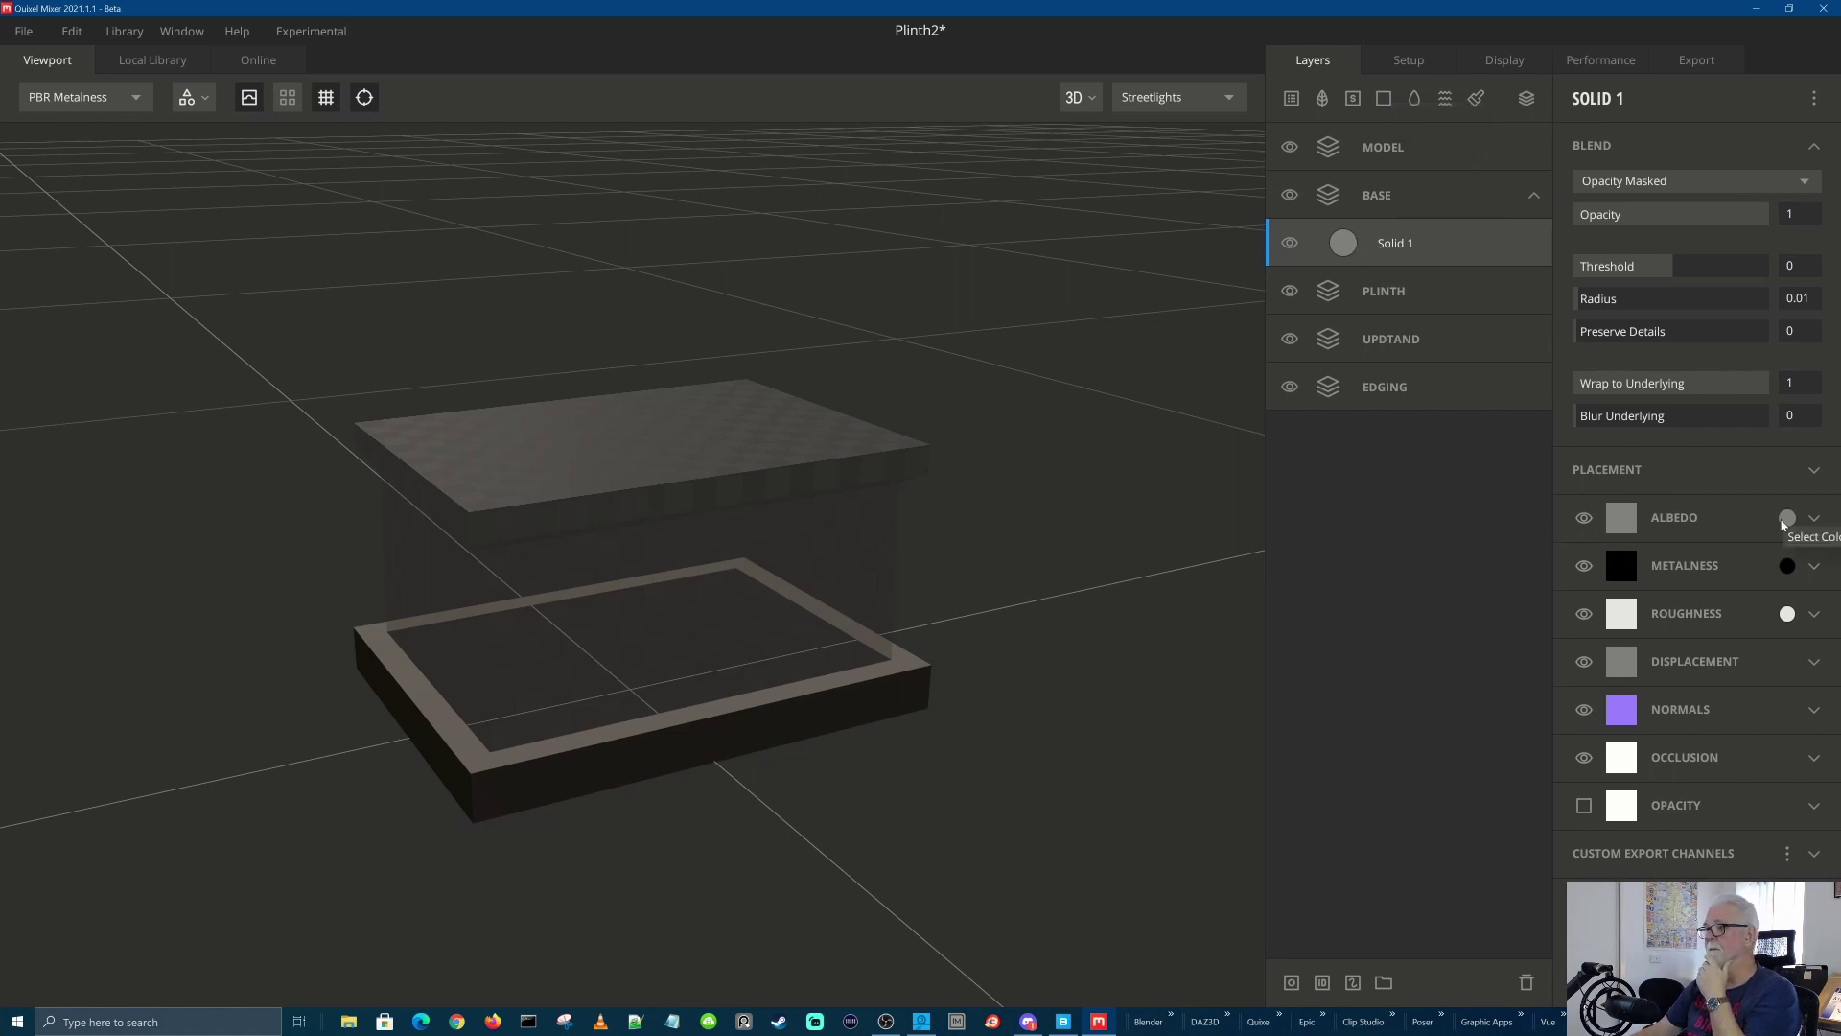
pyautogui.click(1787, 519)
pyautogui.click(883, 416)
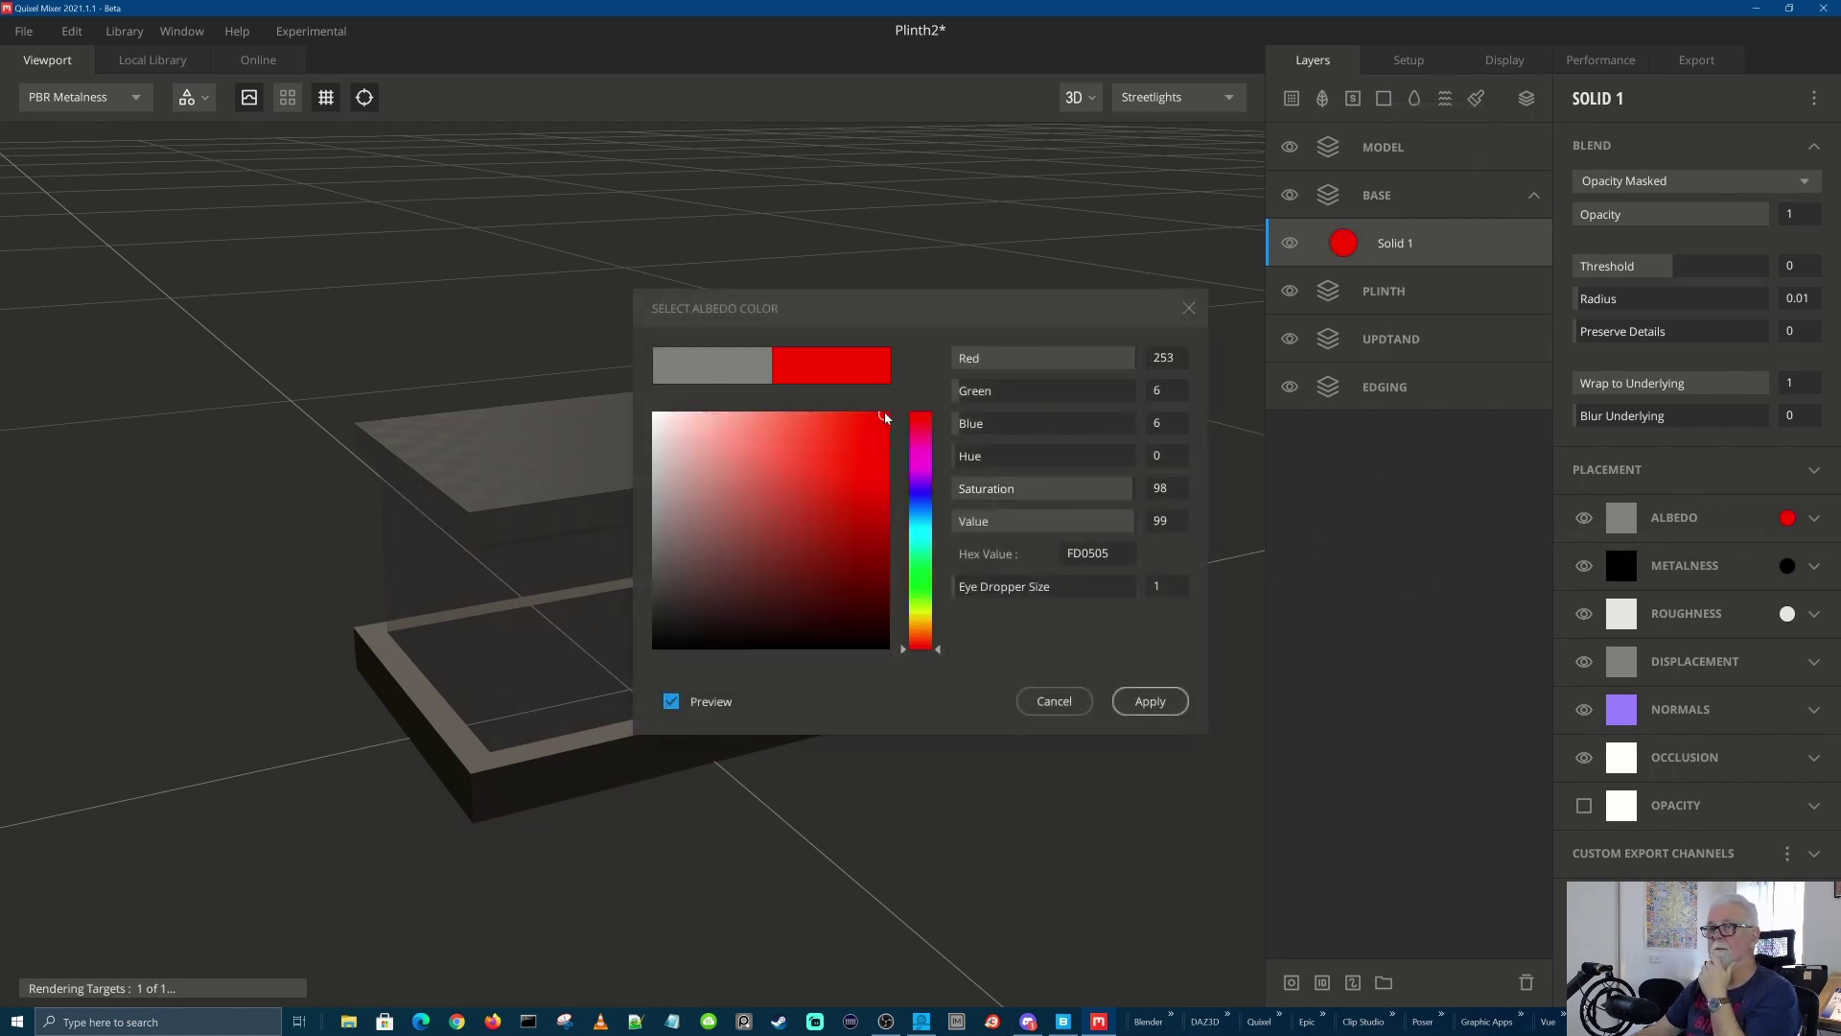
pyautogui.moveTo(885, 417); pyautogui.dragTo(890, 419)
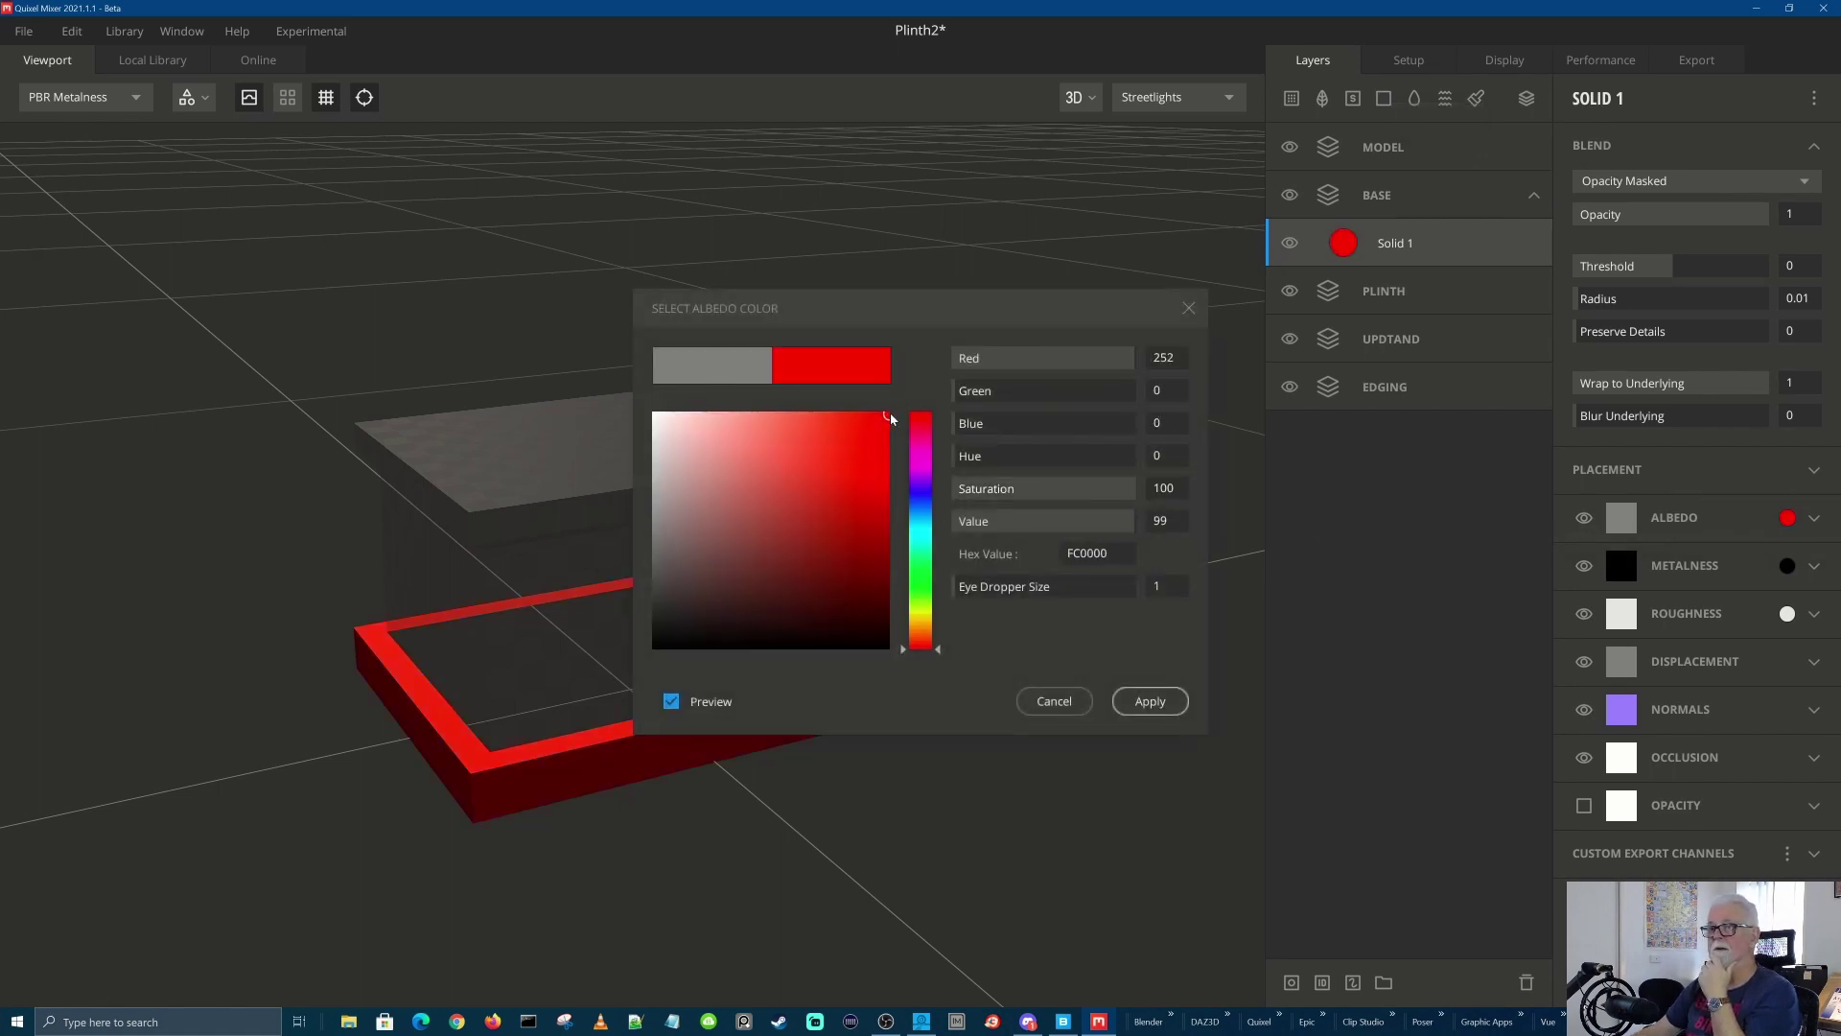
pyautogui.click(1152, 703)
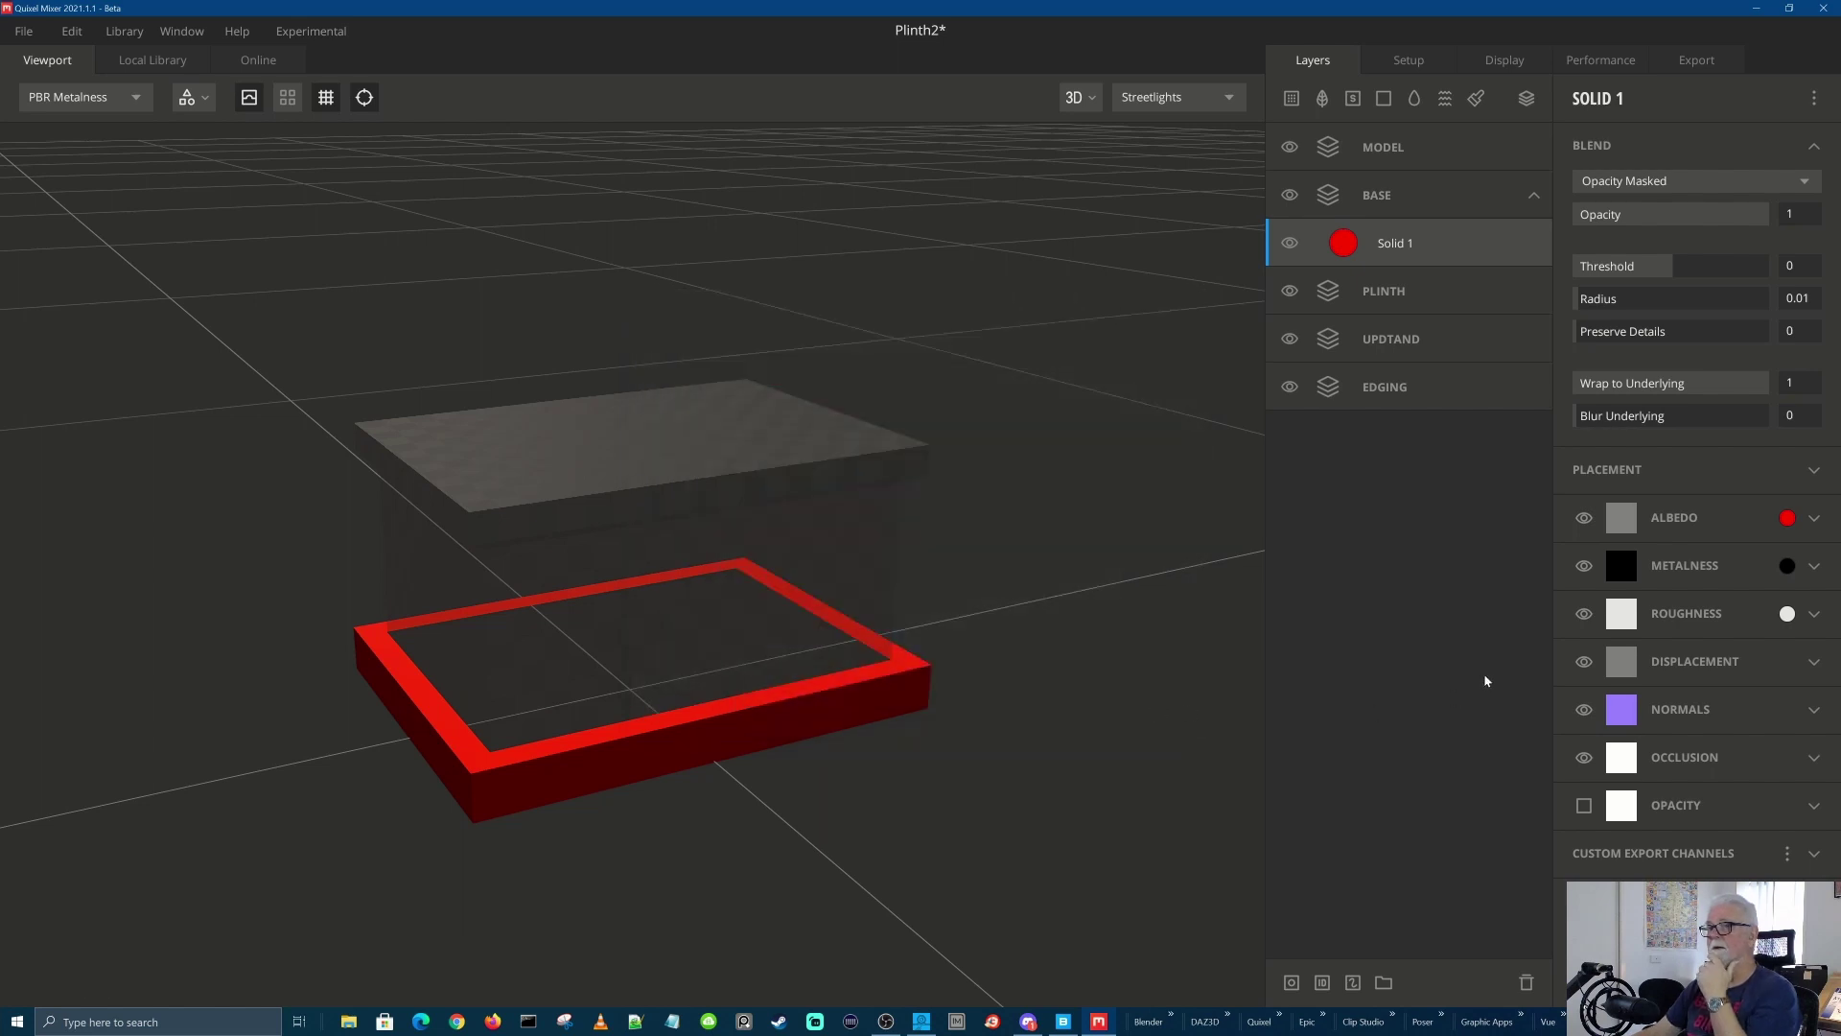
# Add a solid layer inside the PLINTH layer set and set its albedo colour to a dark blue of about 044293
pyautogui.click(1367, 292)
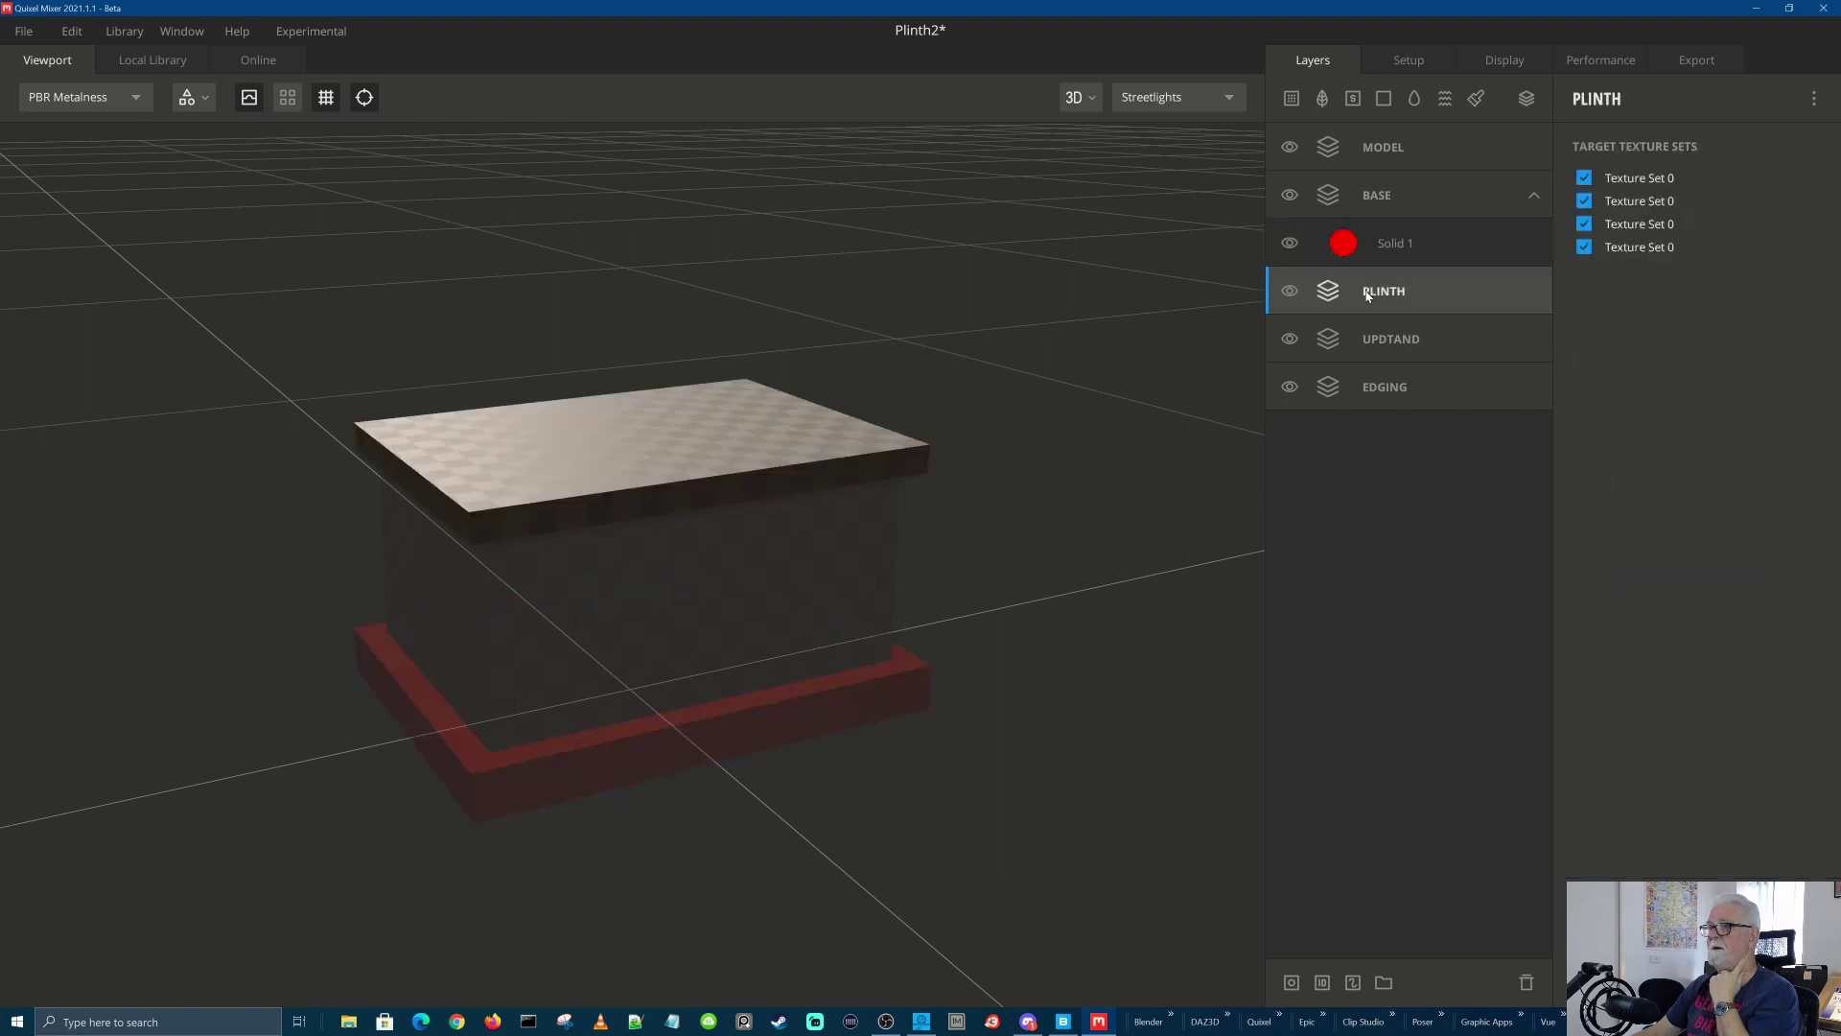
pyautogui.click(1386, 98)
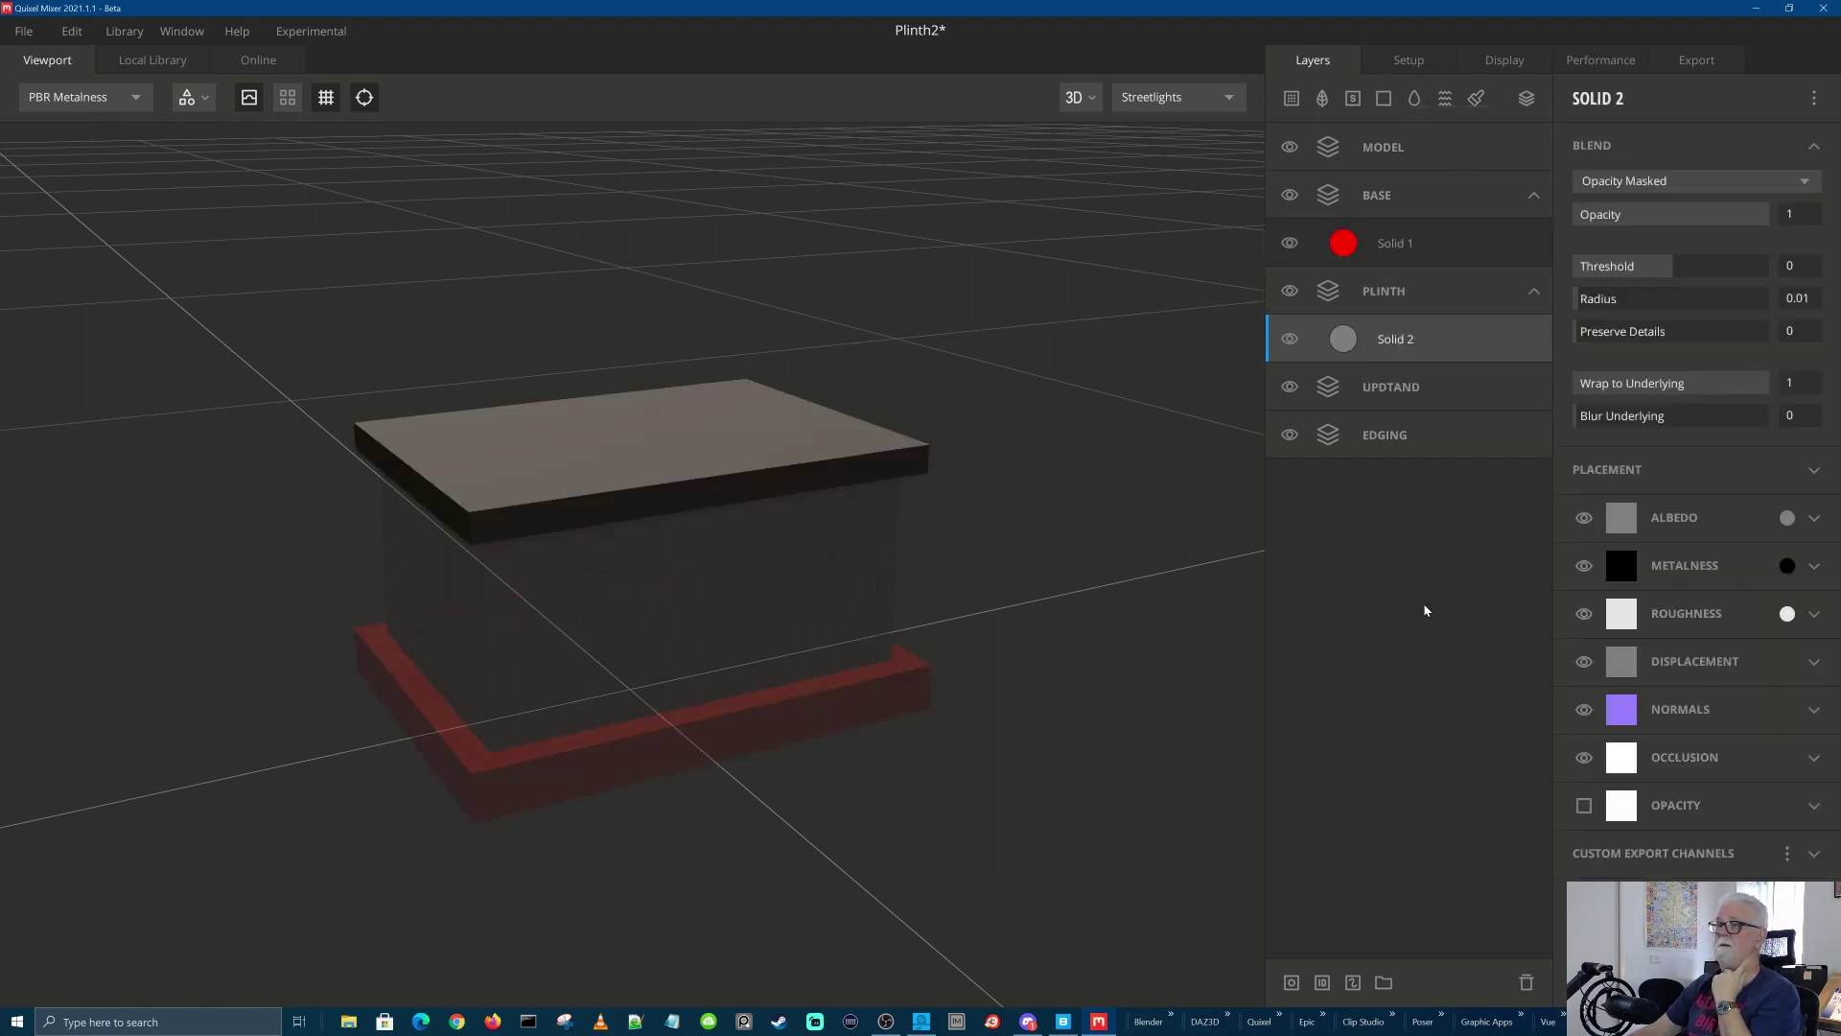
pyautogui.click(1786, 519)
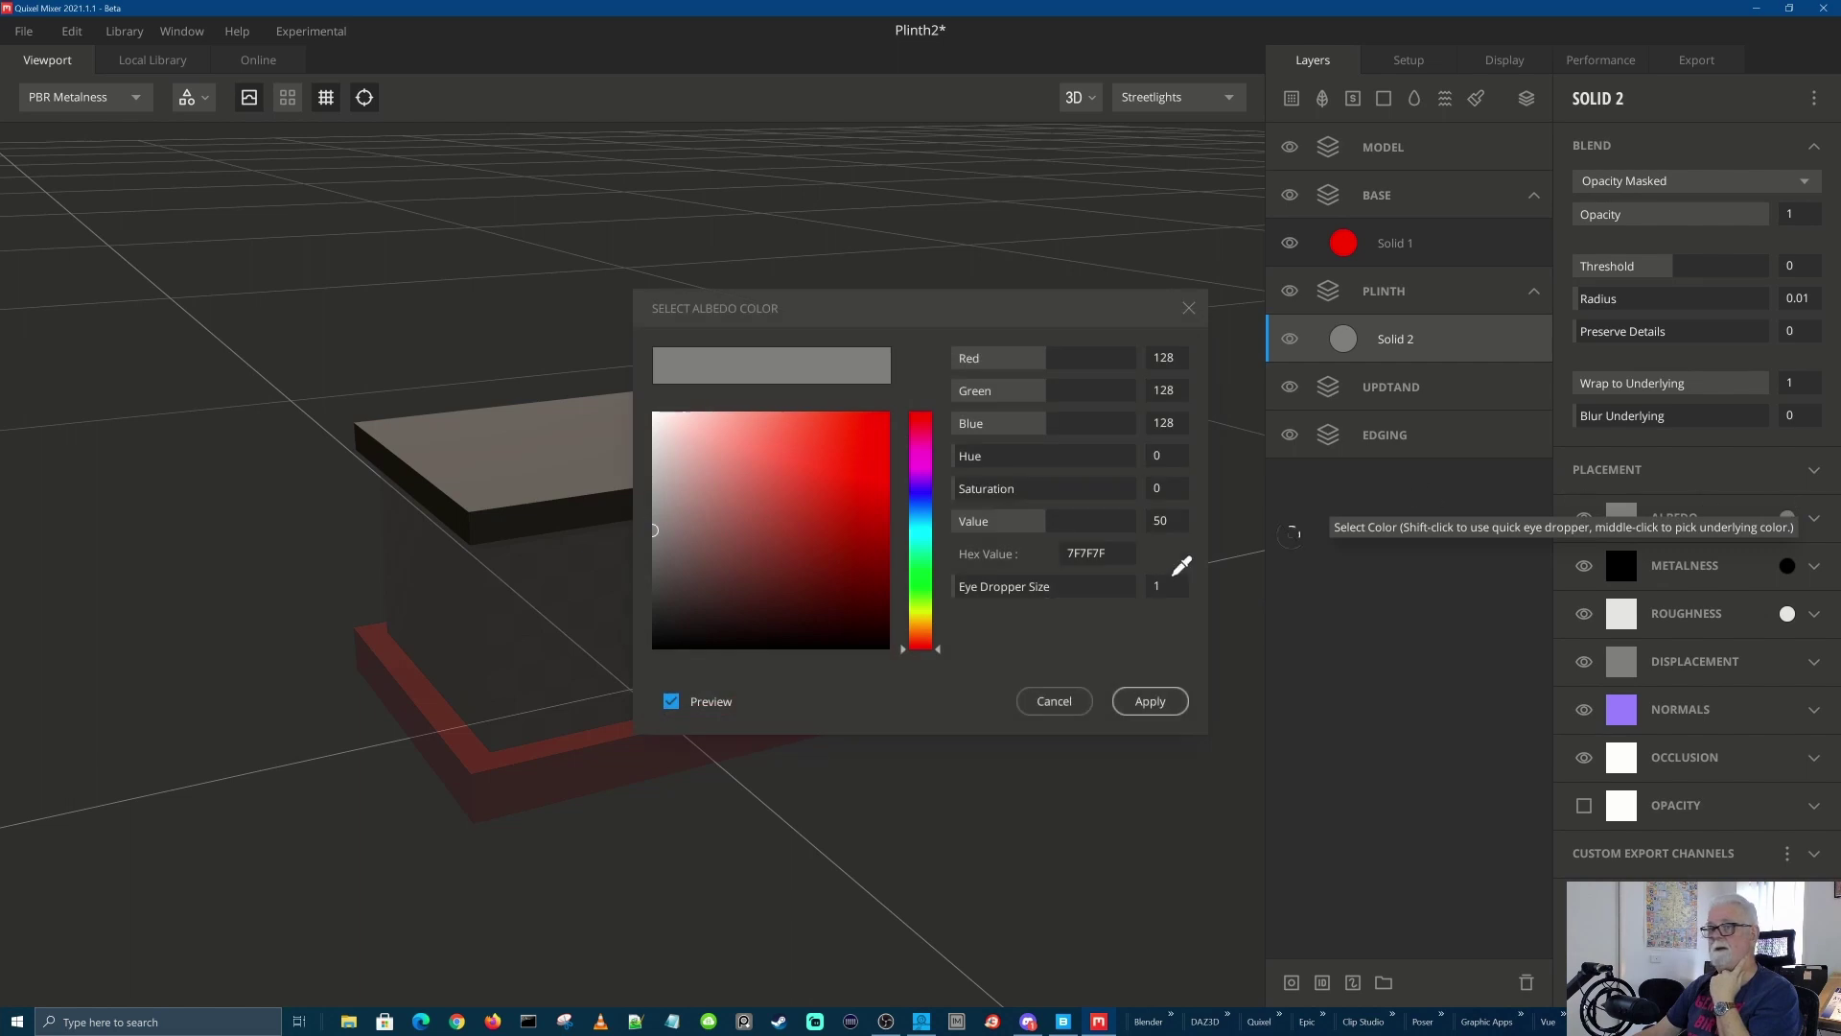
pyautogui.click(929, 511)
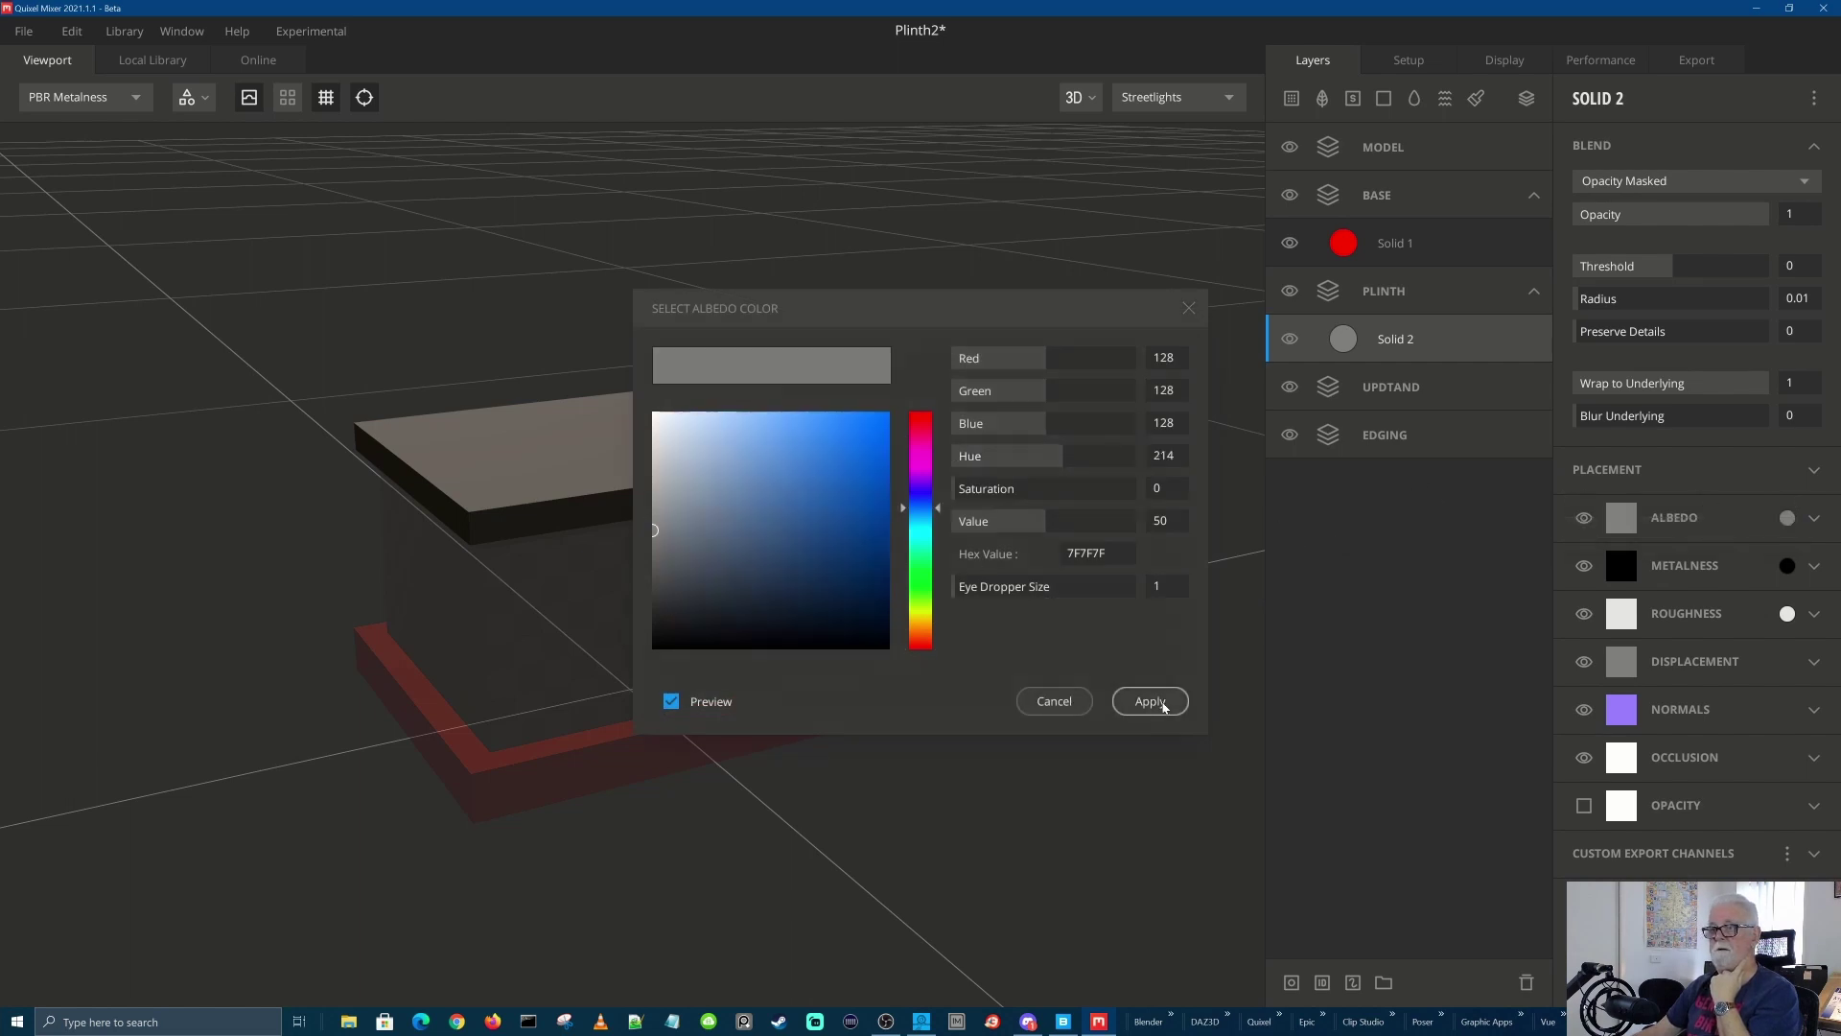
pyautogui.click(1156, 703)
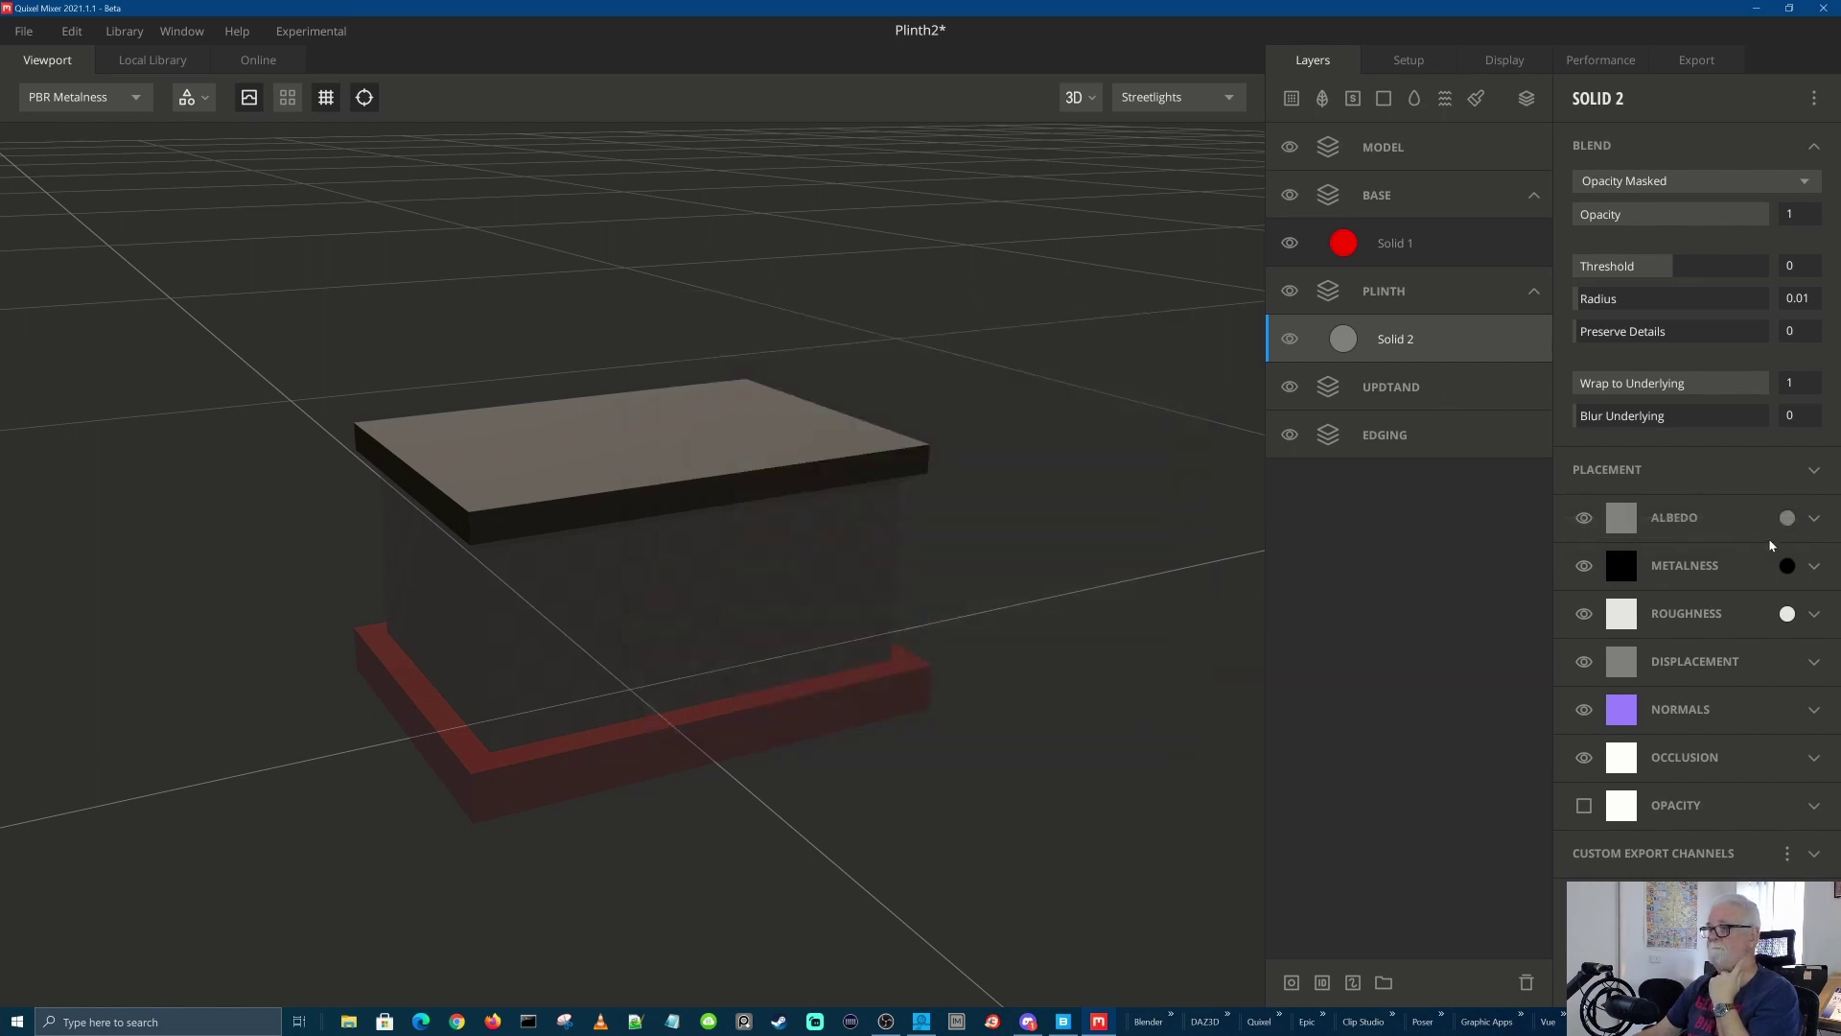
pyautogui.click(1786, 518)
pyautogui.click(882, 513)
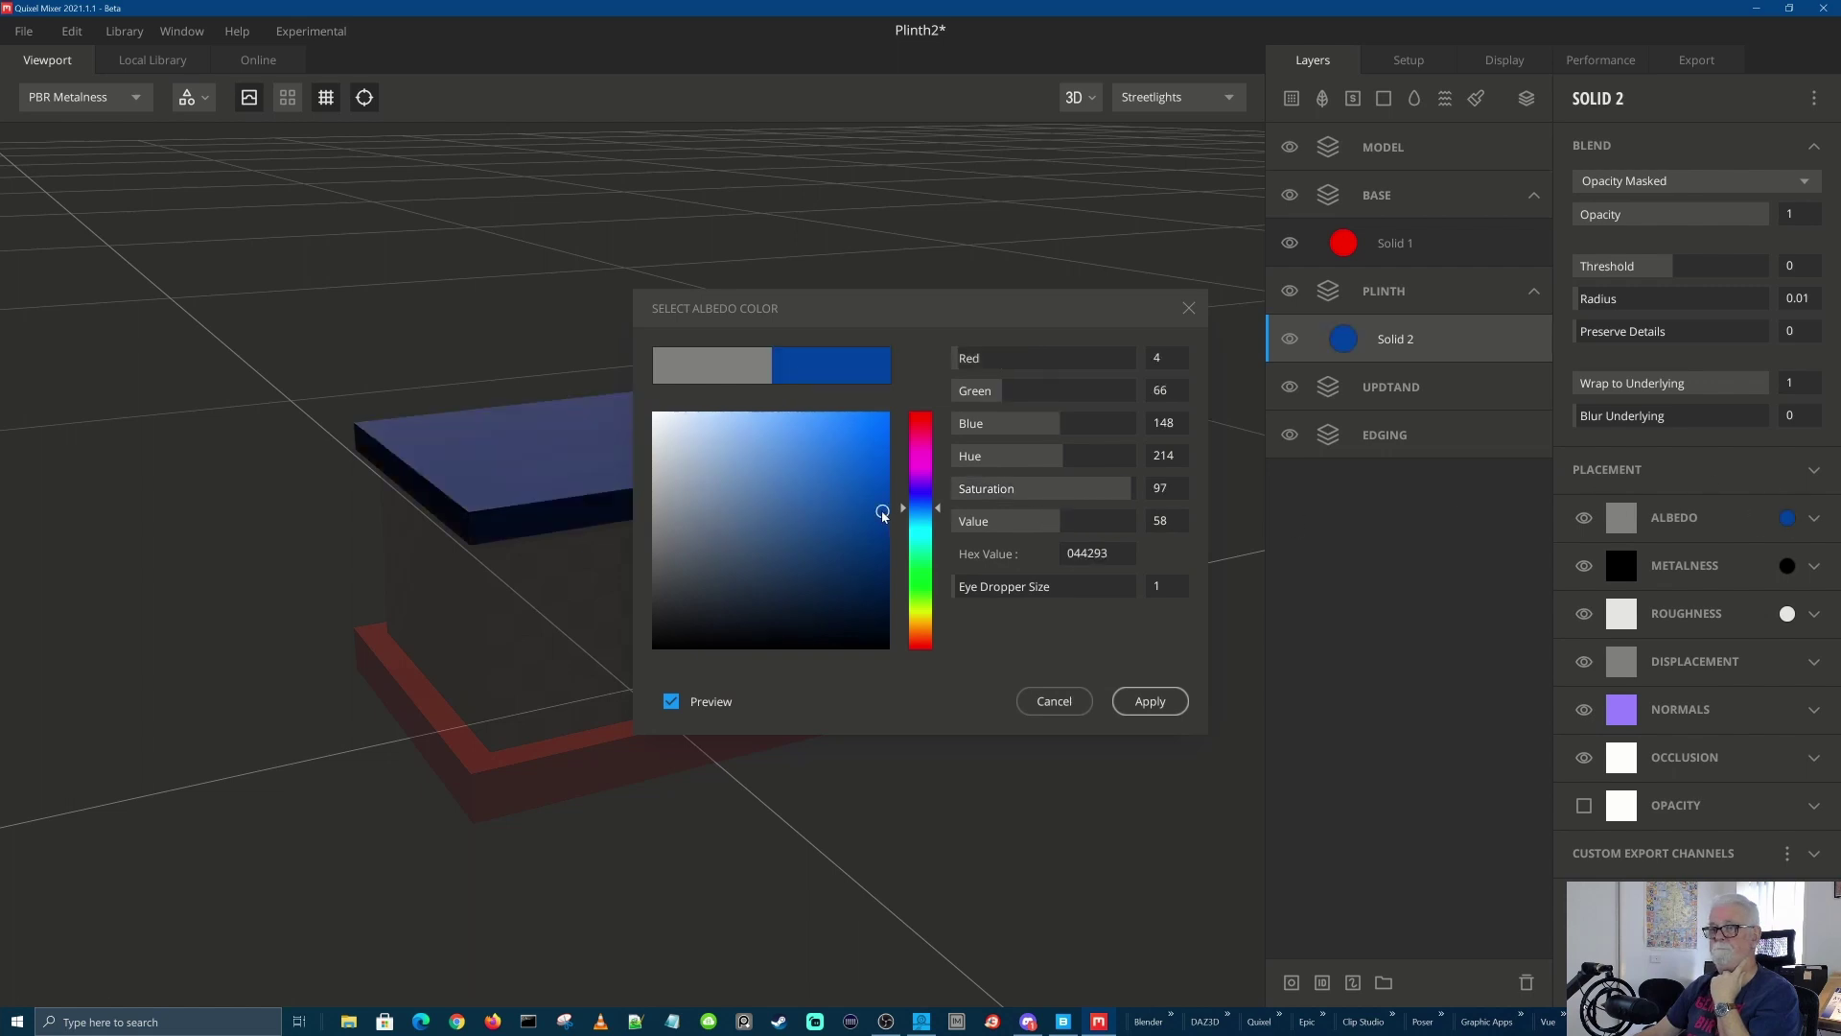
pyautogui.moveTo(882, 515); pyautogui.dragTo(877, 515)
pyautogui.click(1156, 702)
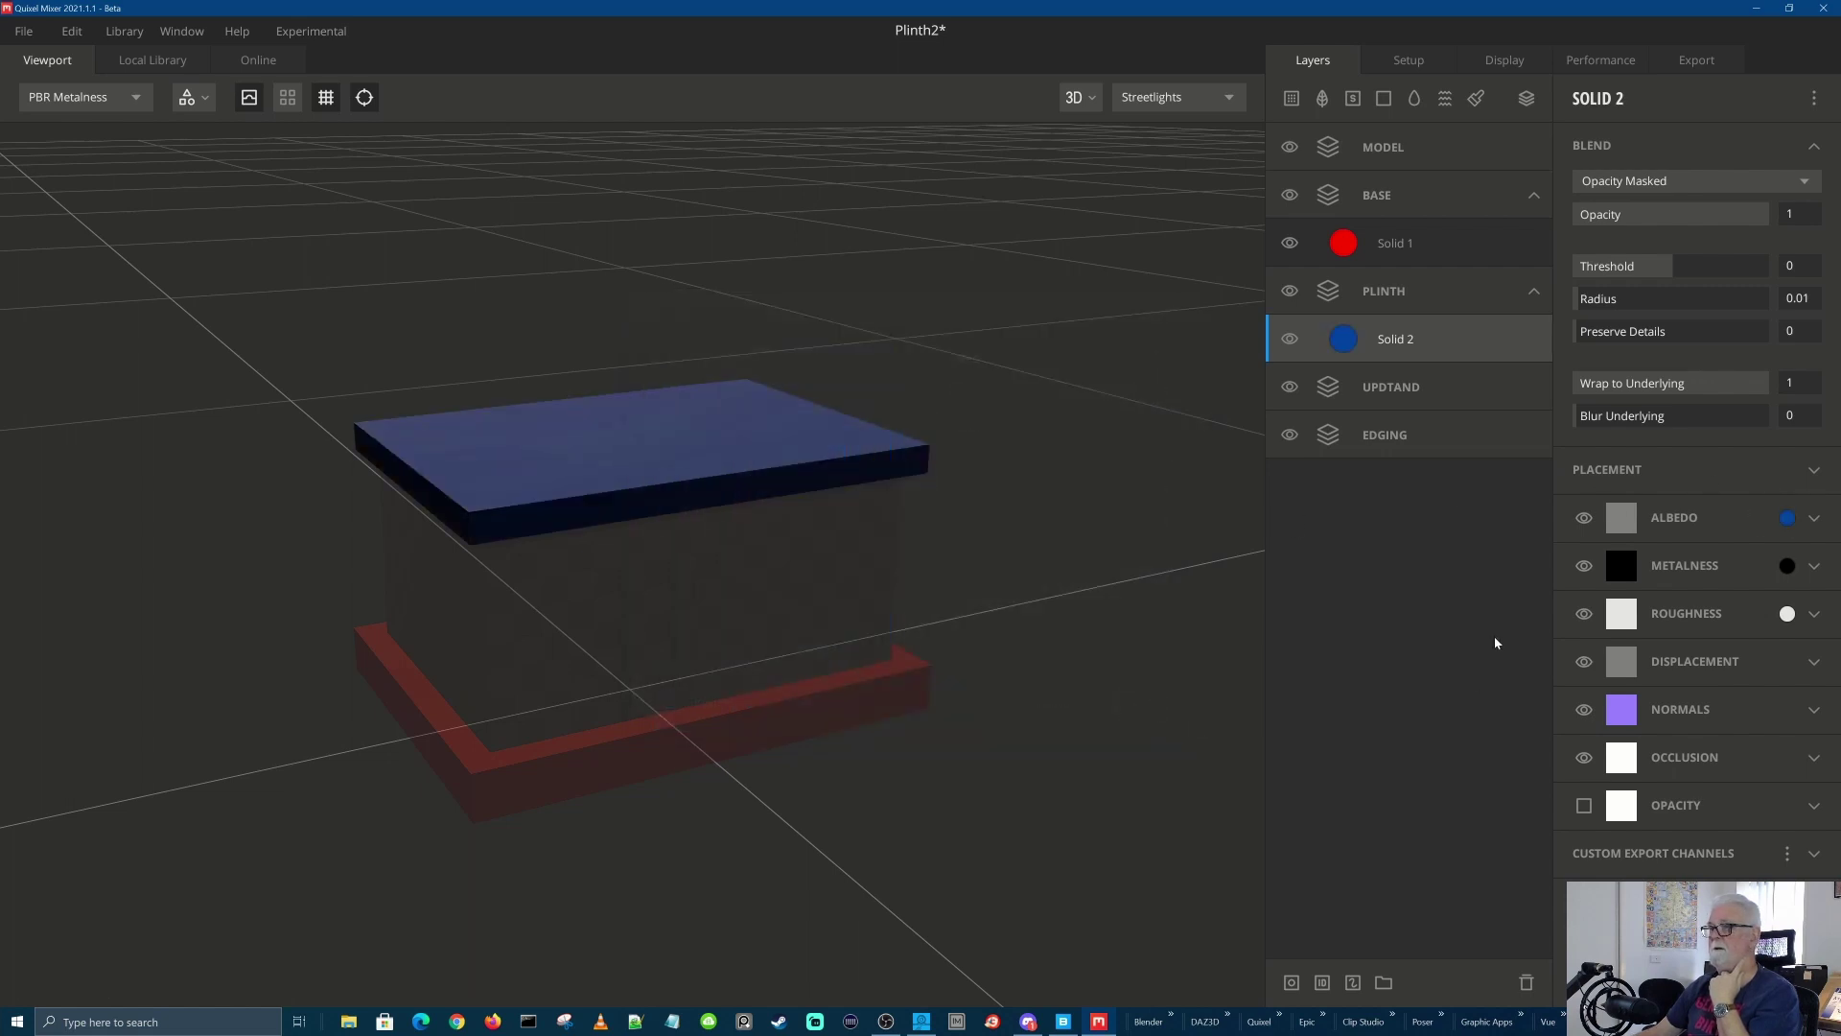
# Add a solid layer inside the UPDTAND layer set and set its albedo colour to green 1D5C14
pyautogui.click(1419, 389)
pyautogui.click(1385, 99)
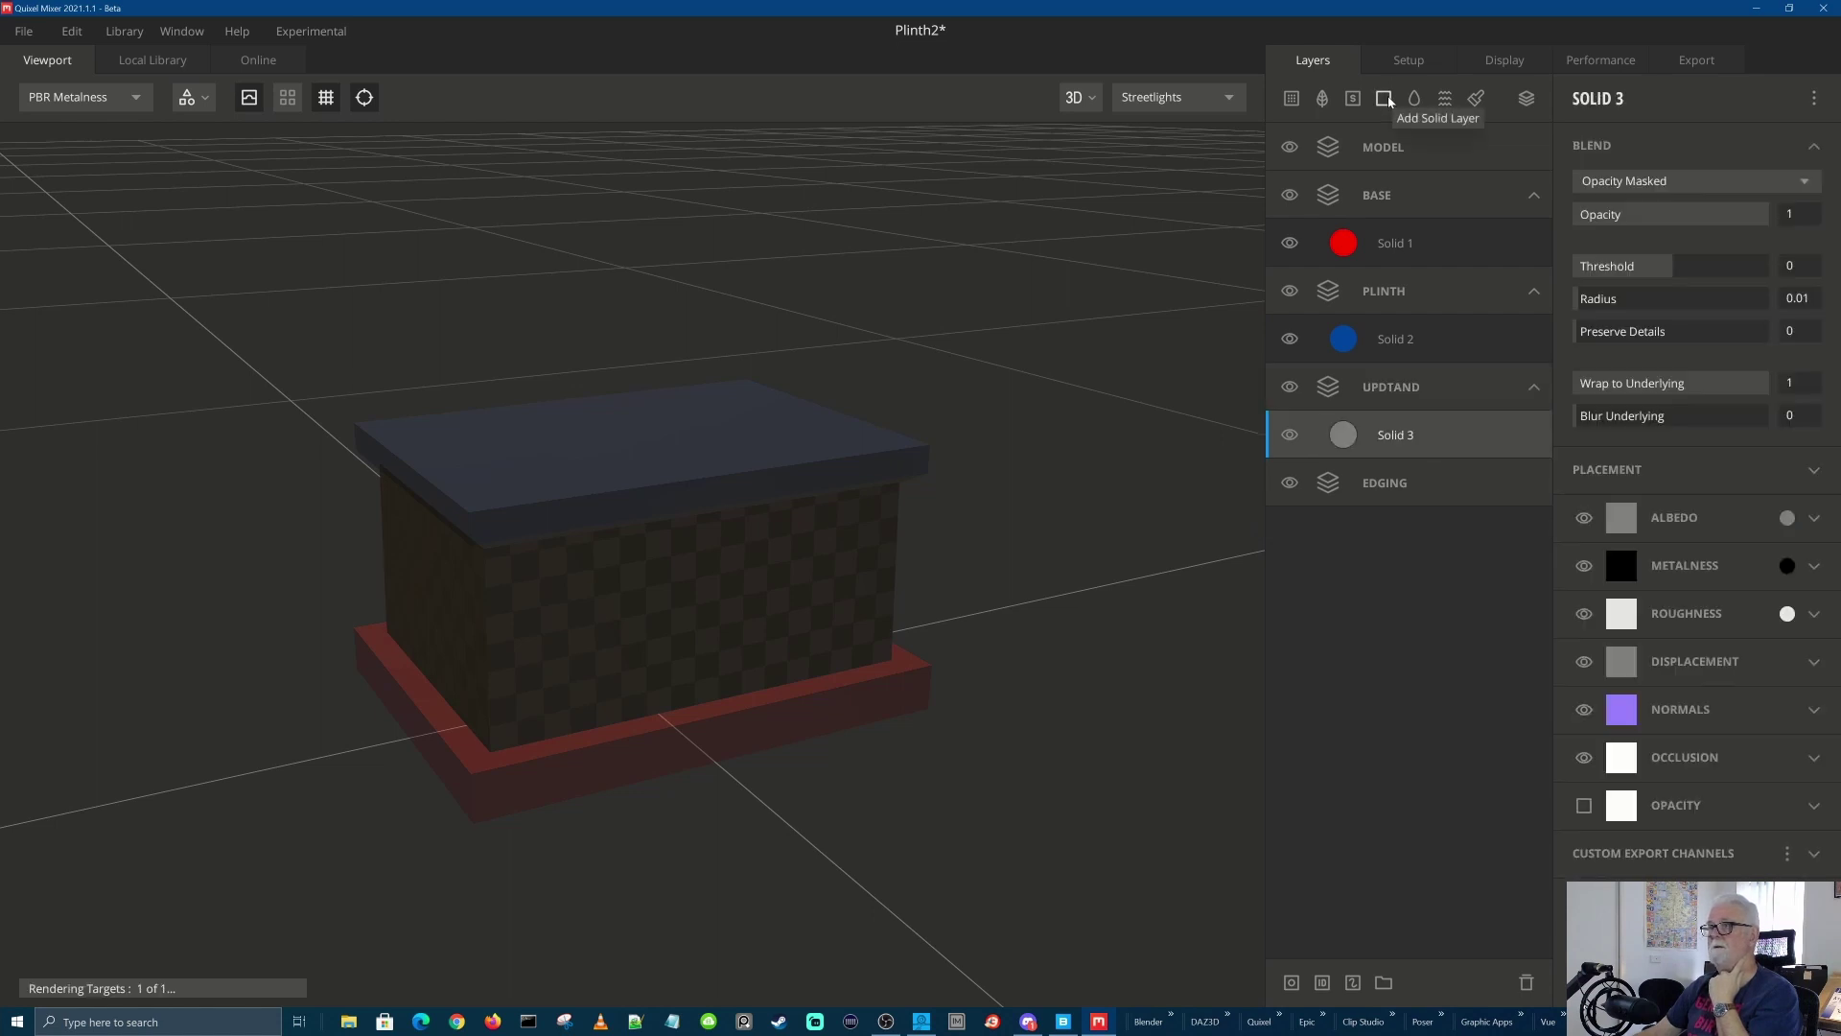
pyautogui.click(1786, 518)
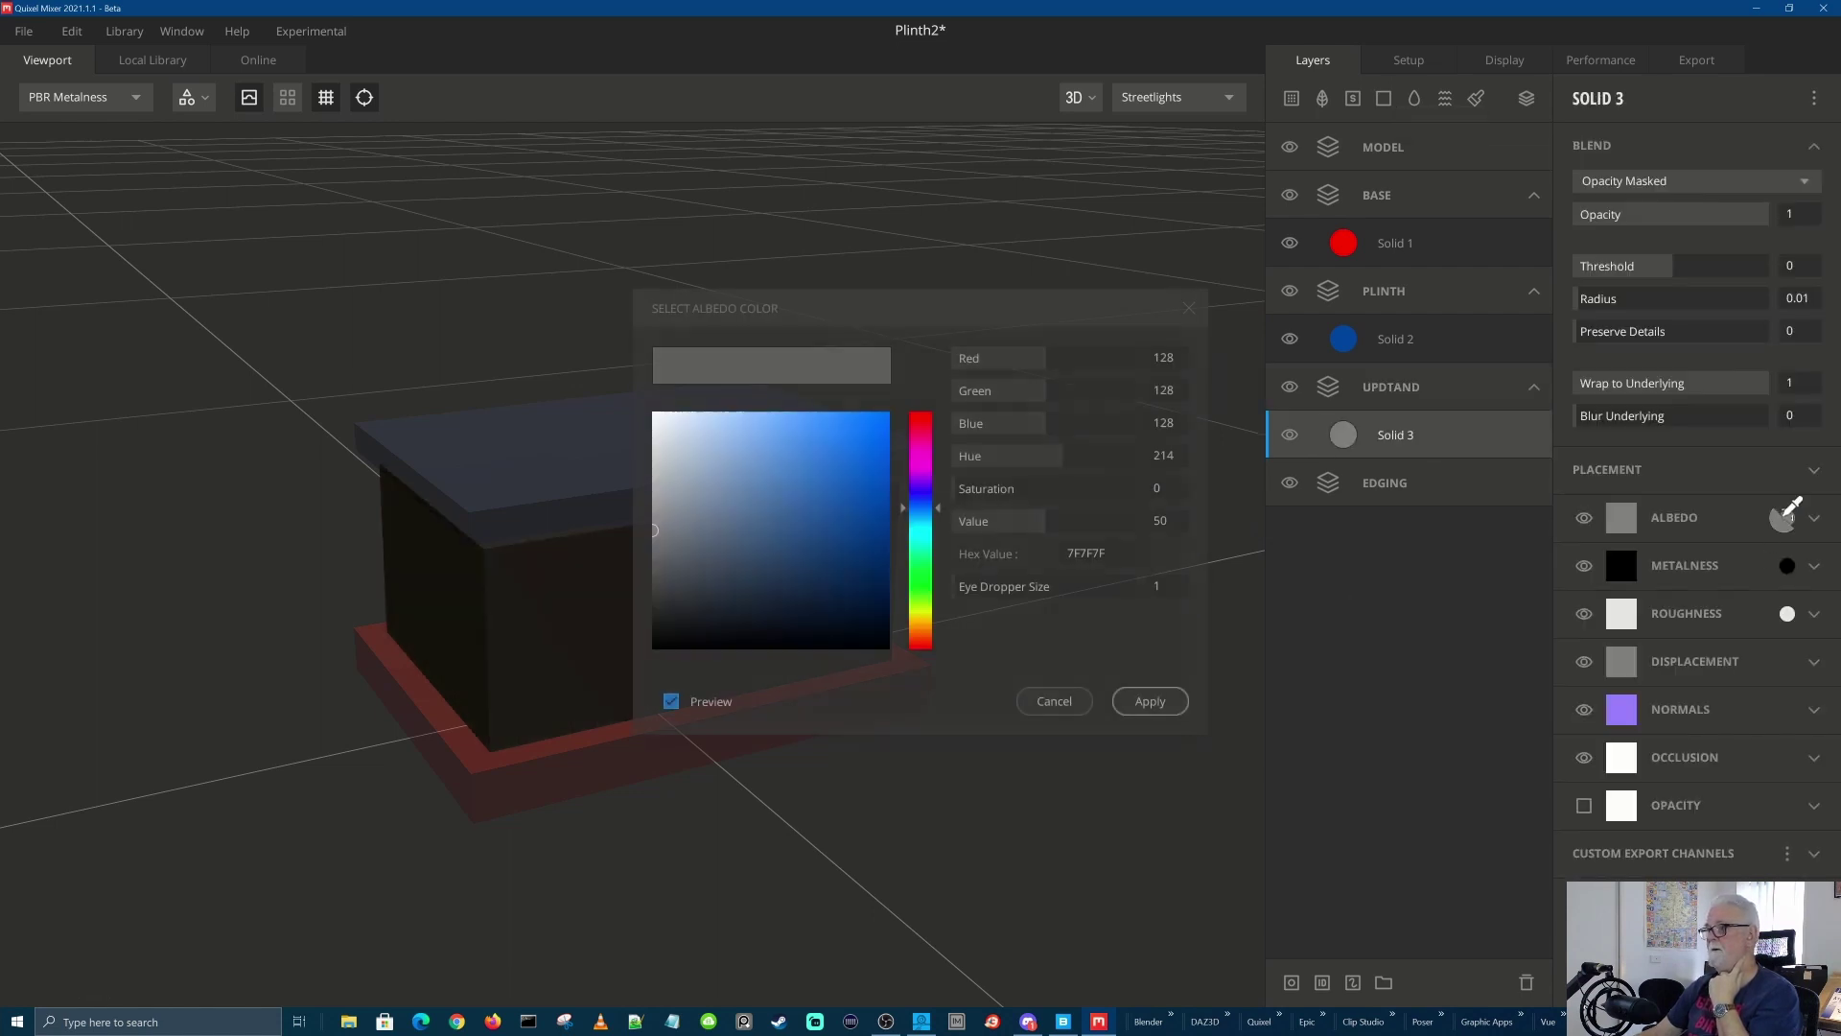
pyautogui.click(922, 579)
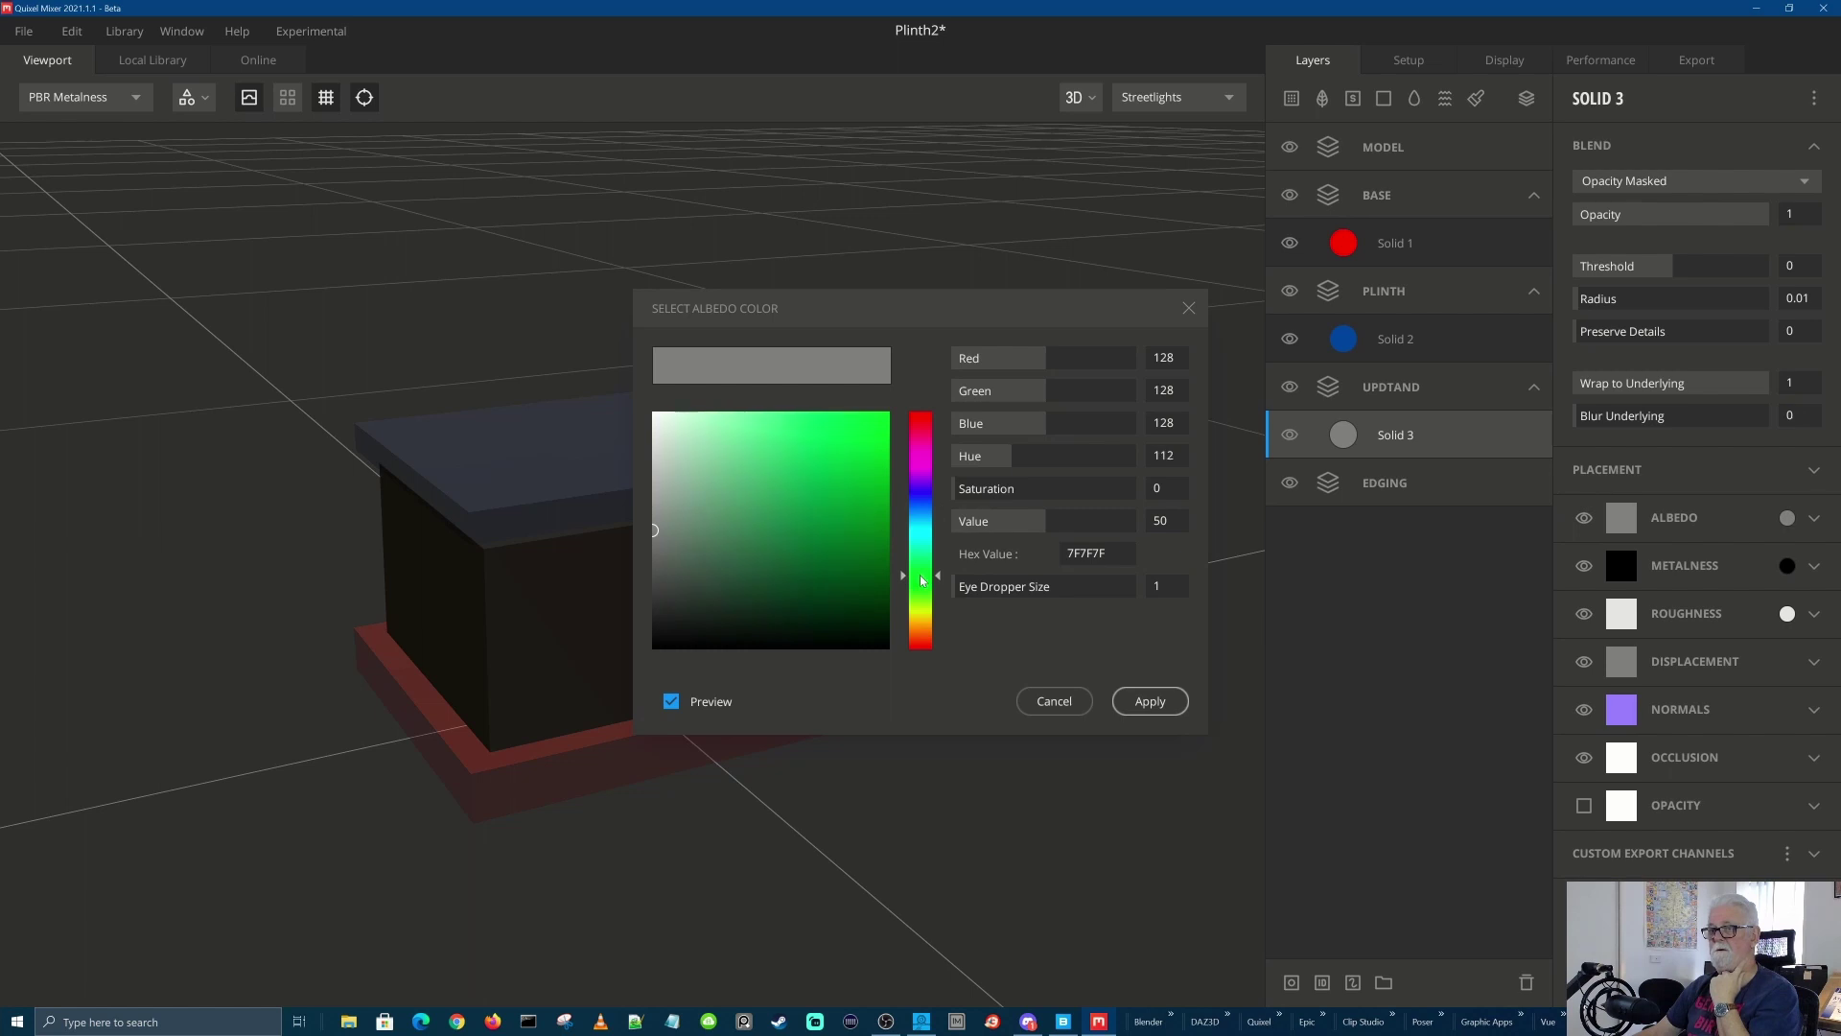
pyautogui.moveTo(853, 558)
pyautogui.mouseDown()
pyautogui.moveTo(810, 554)
pyautogui.moveTo(838, 563)
pyautogui.mouseUp()
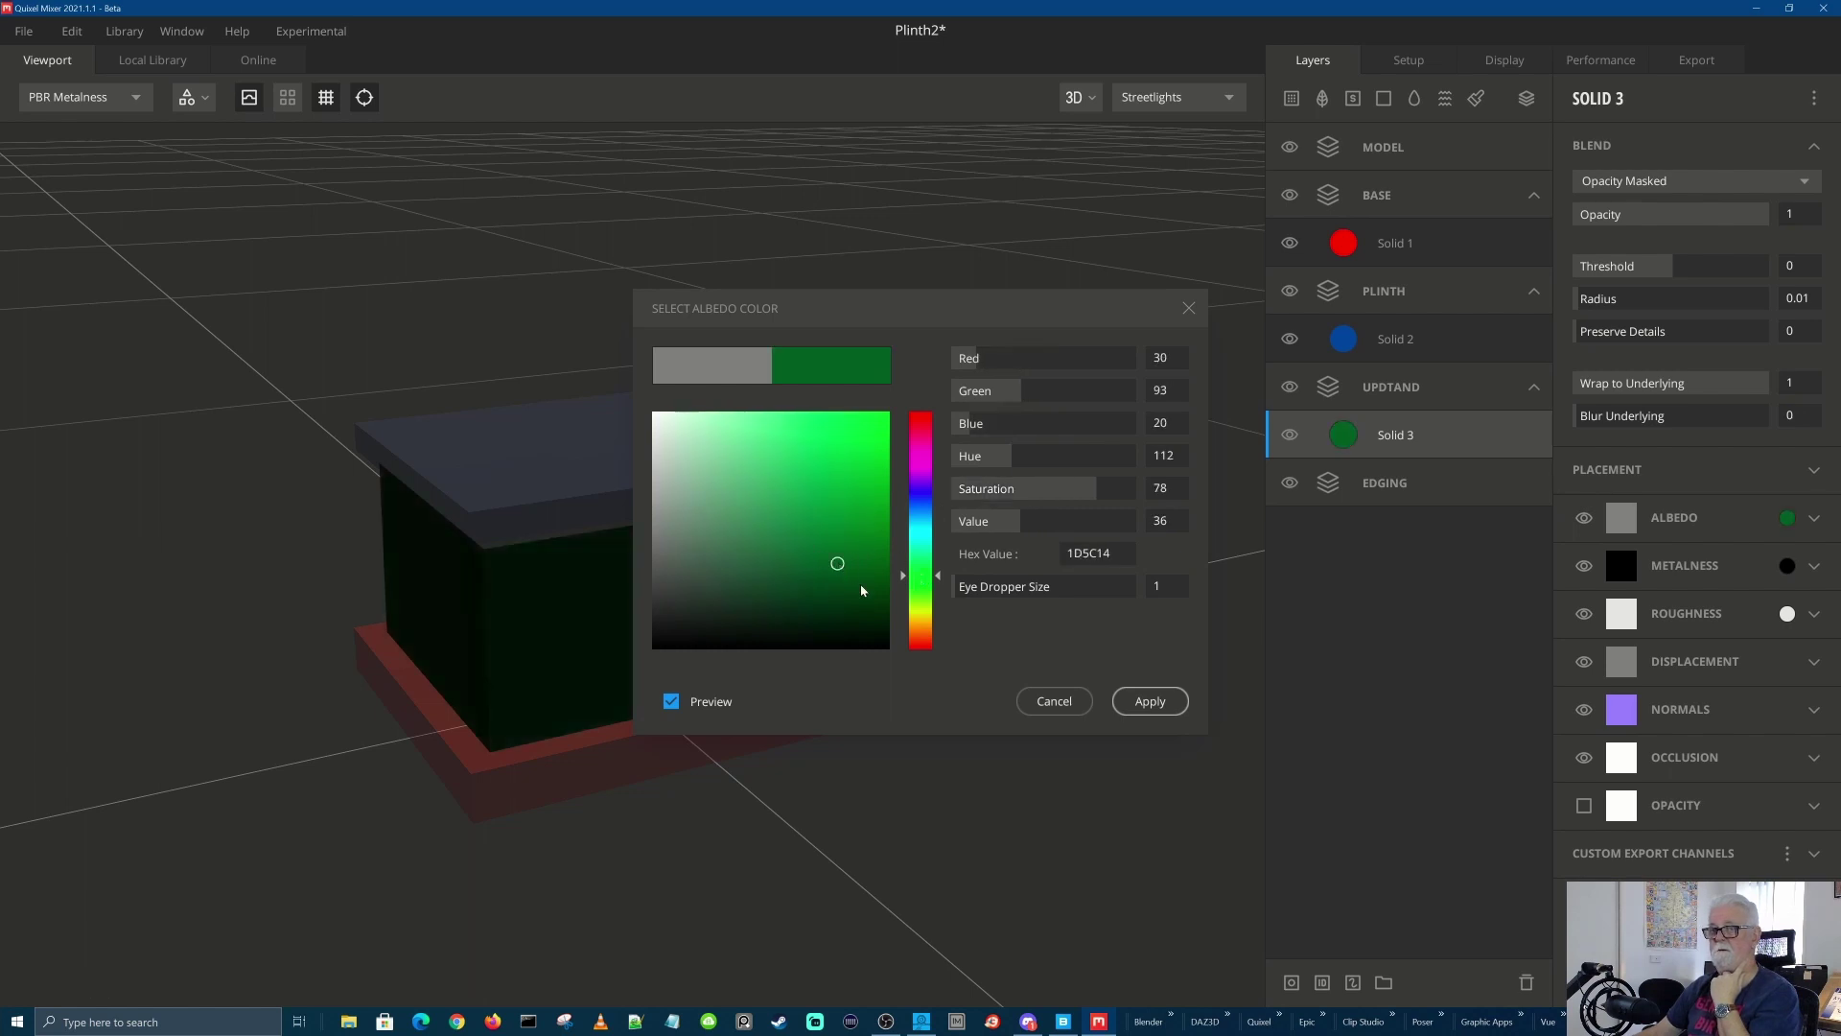
pyautogui.click(1150, 701)
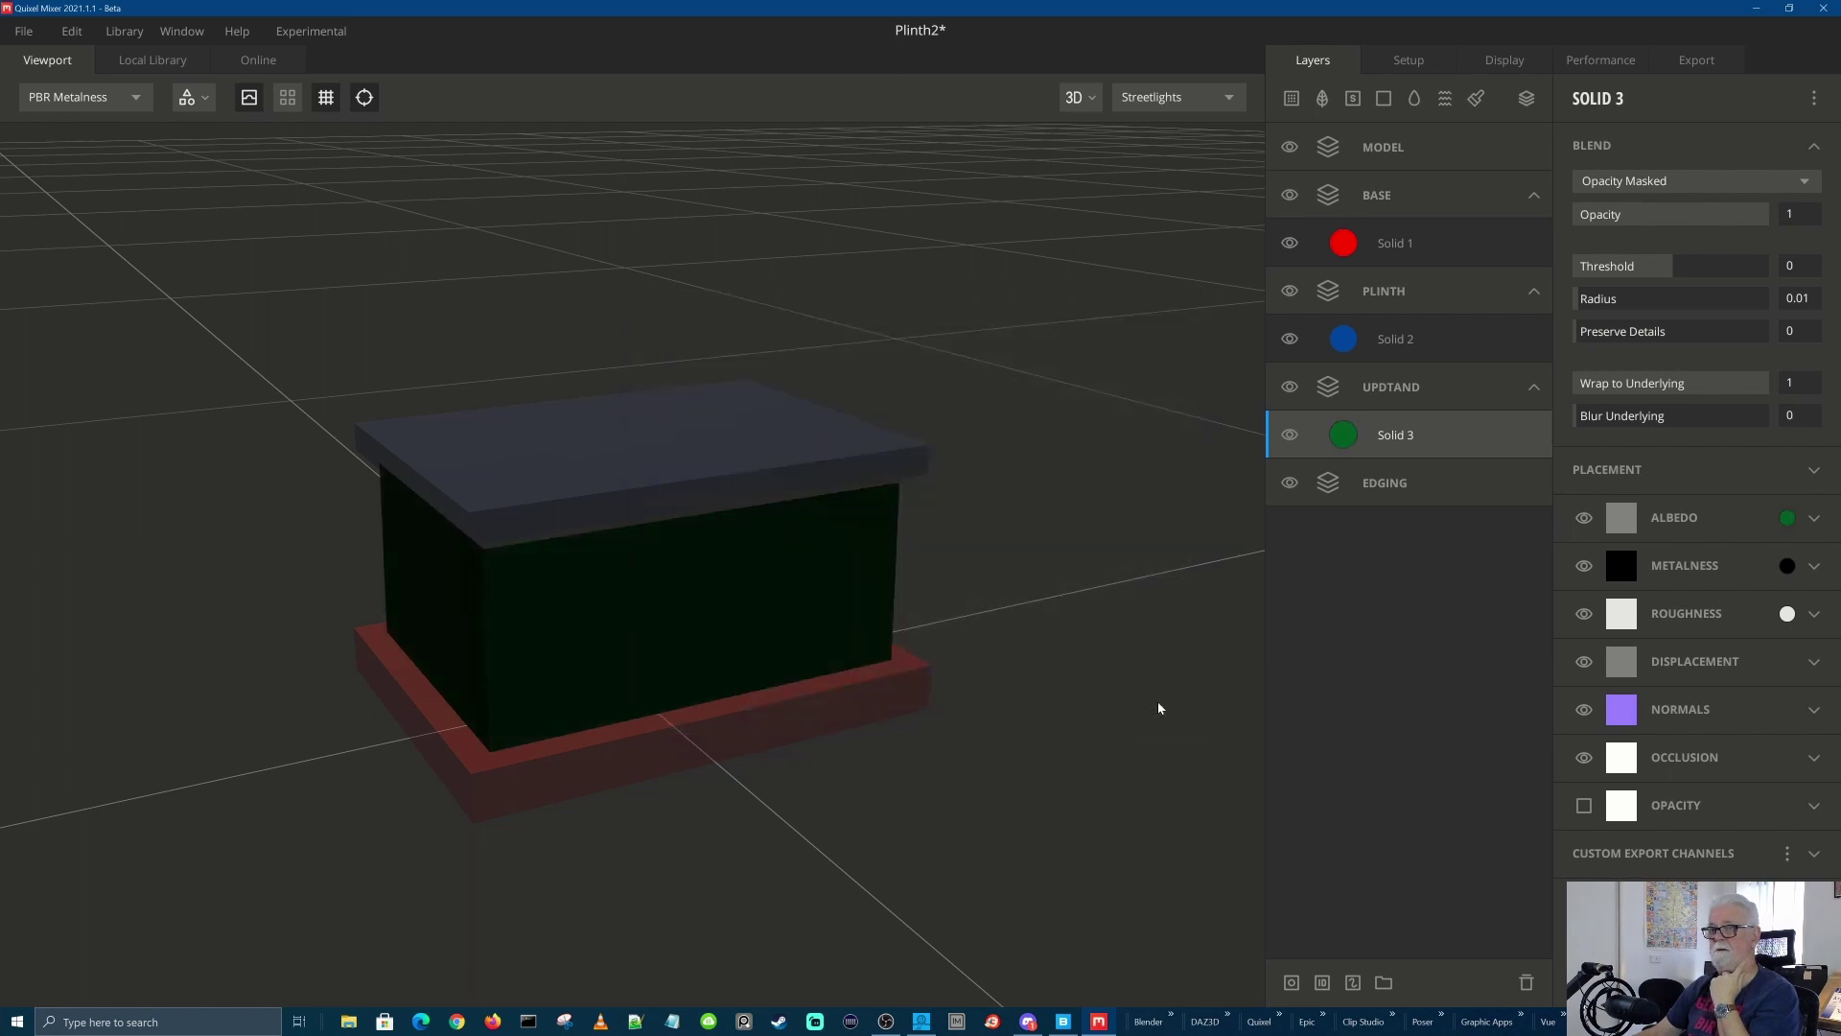
# Add a solid layer inside the EDGING layer set and set its albedo colour to muted red A85243
pyautogui.click(1388, 500)
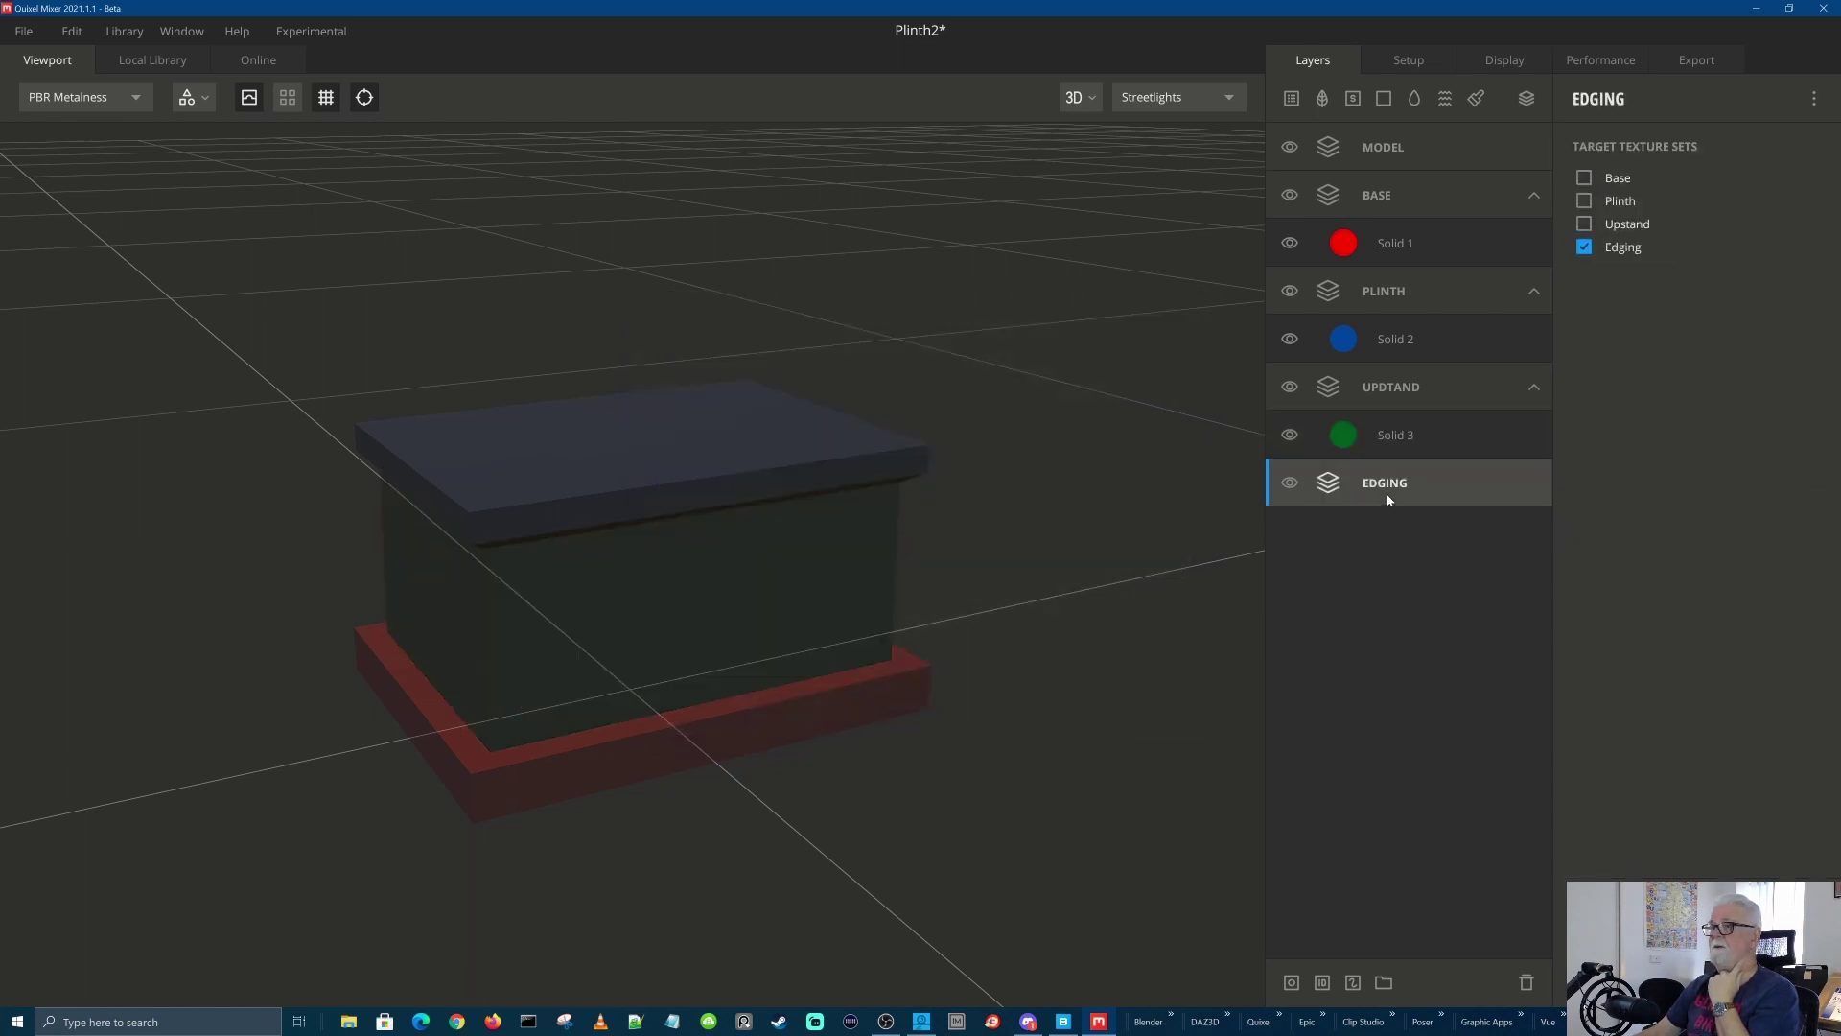
pyautogui.click(1387, 100)
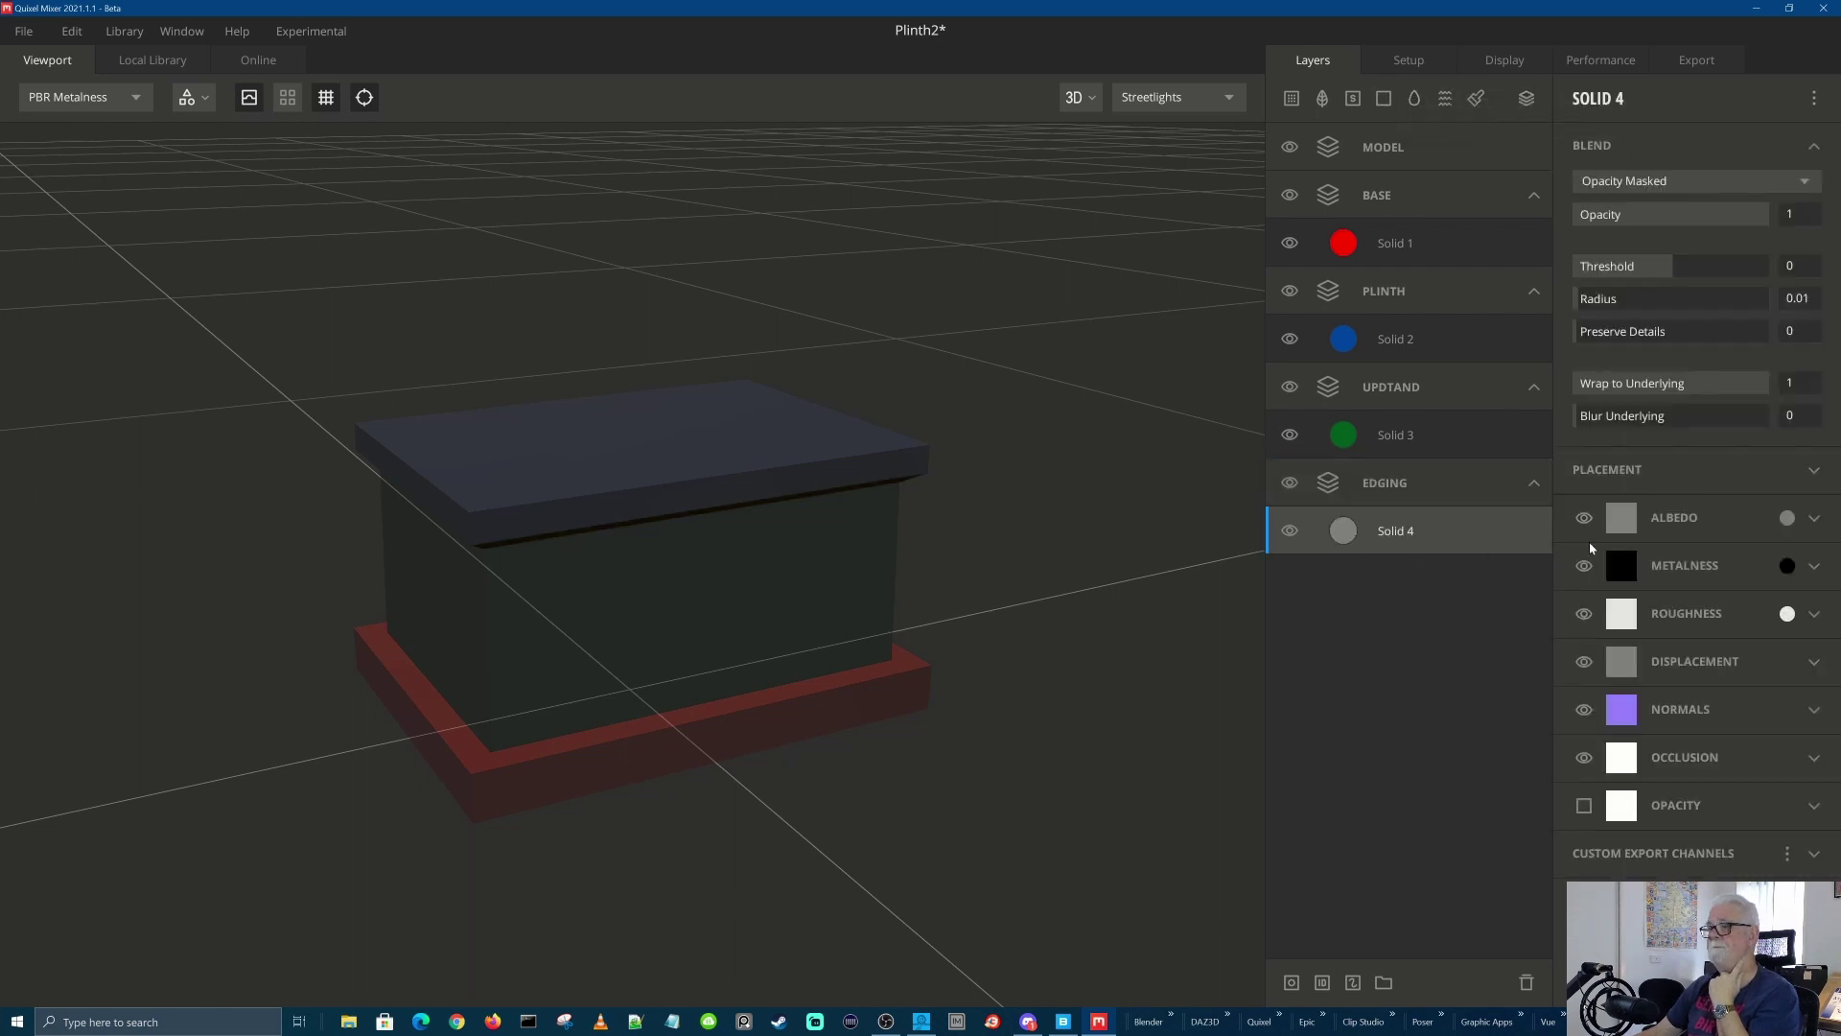
pyautogui.click(1788, 519)
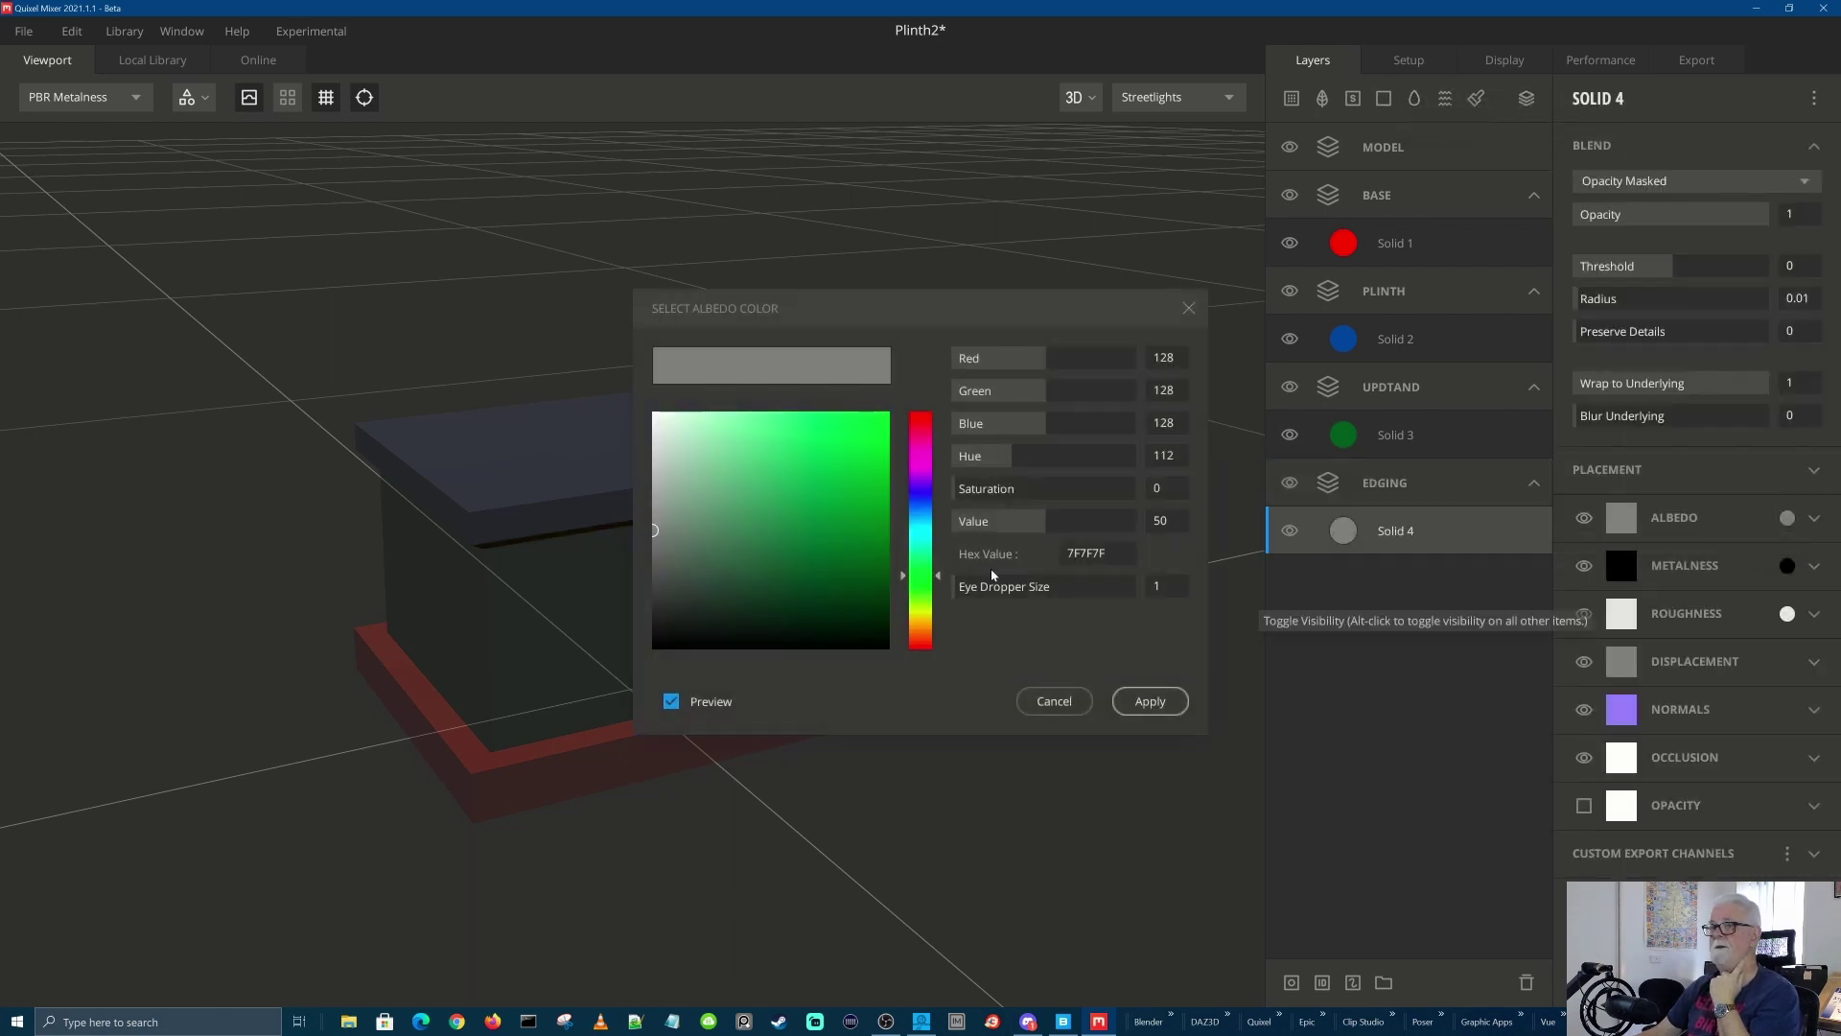
pyautogui.click(920, 648)
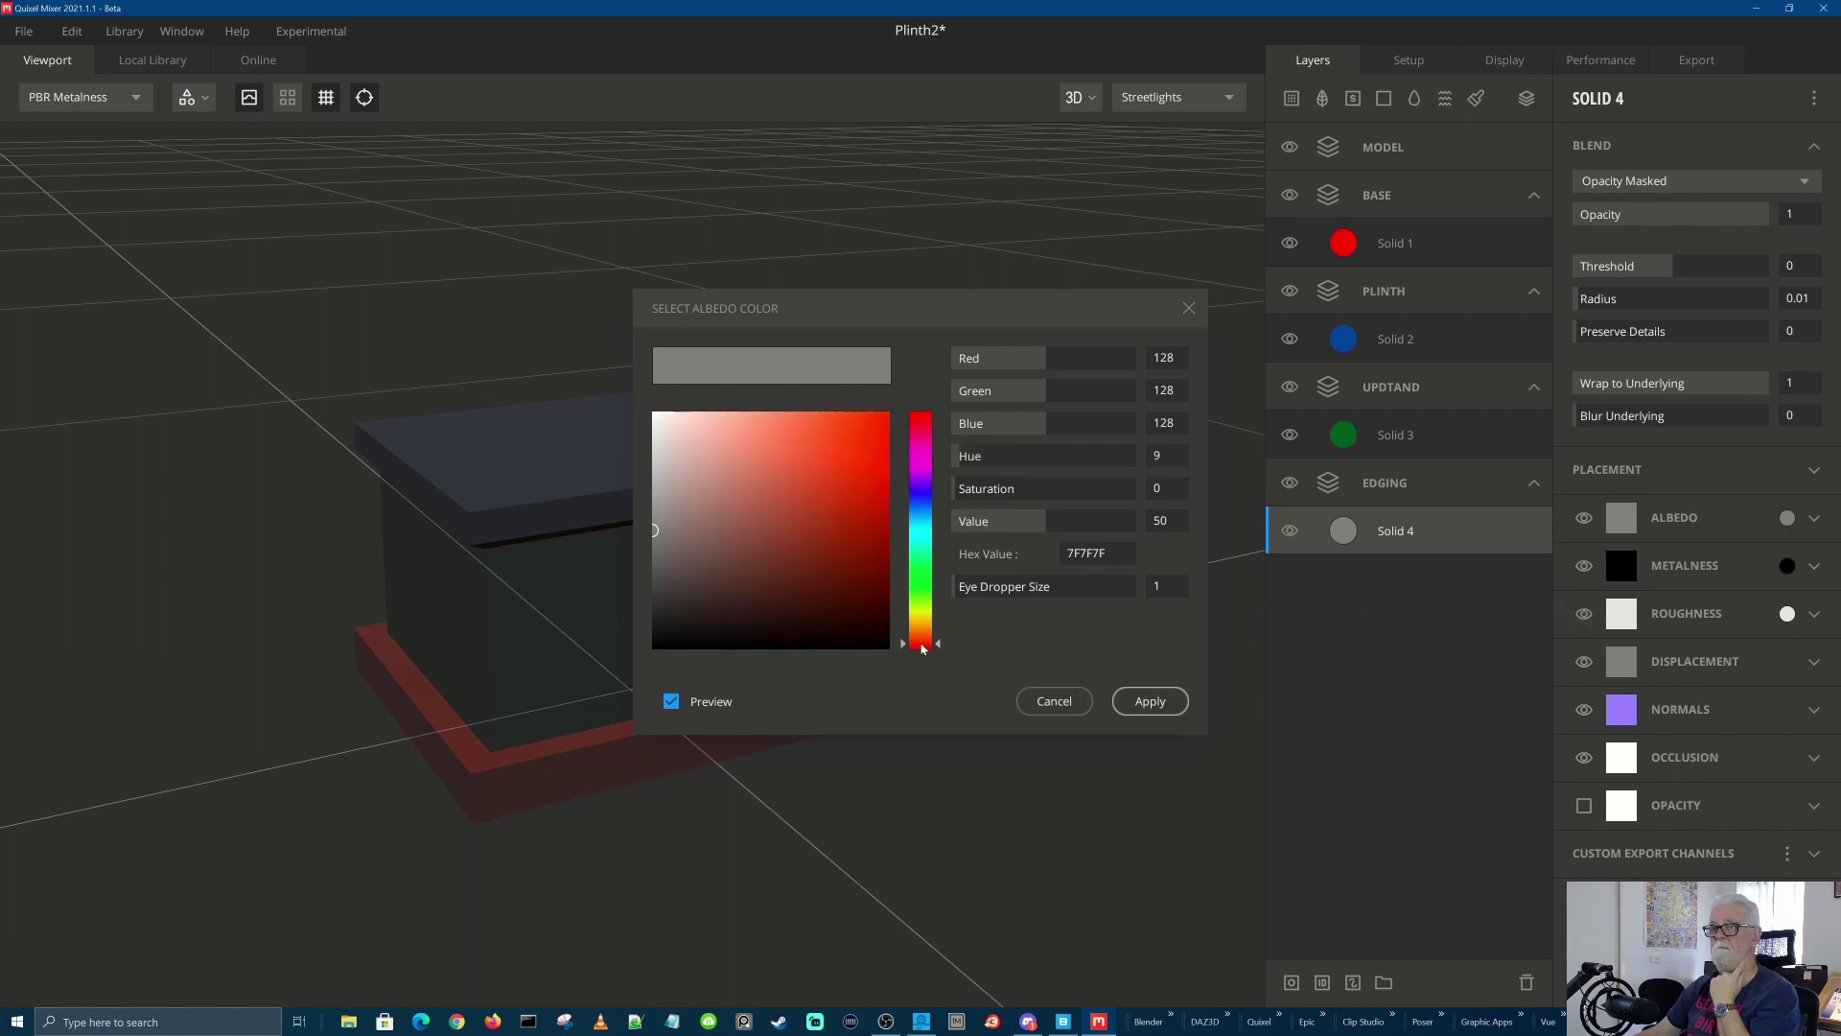
pyautogui.click(794, 492)
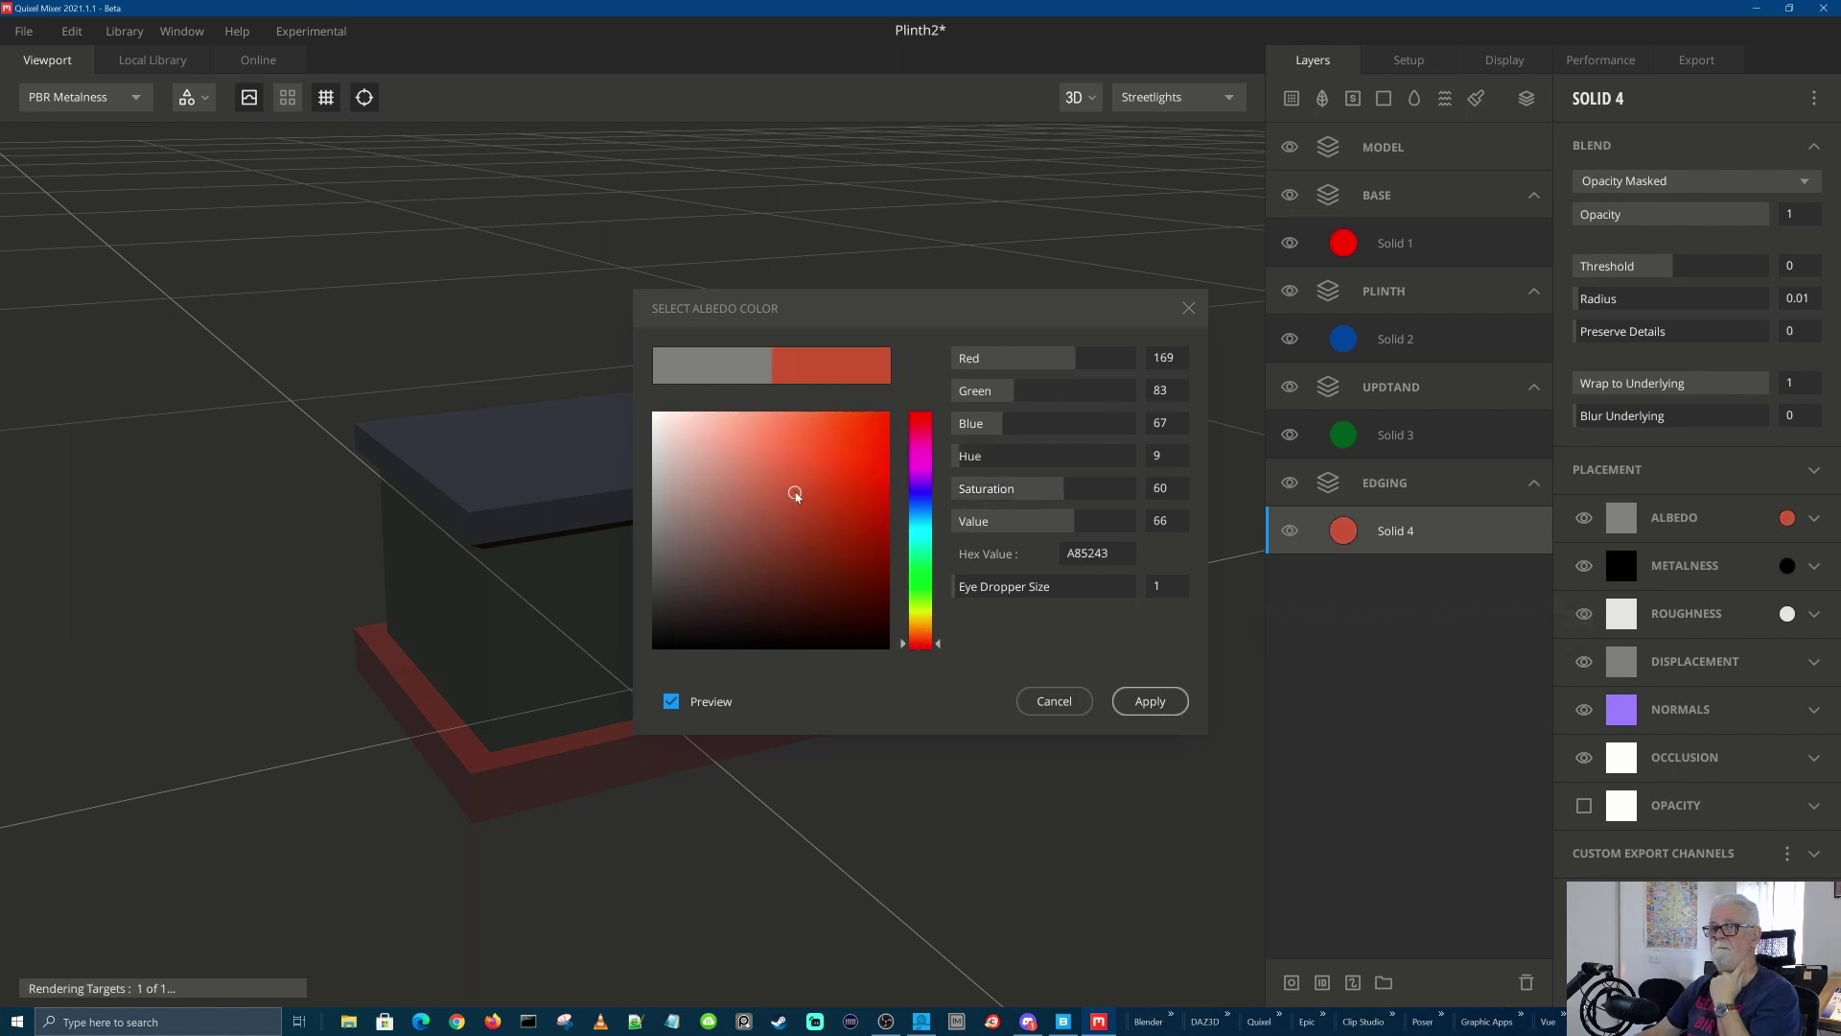
pyautogui.click(1141, 708)
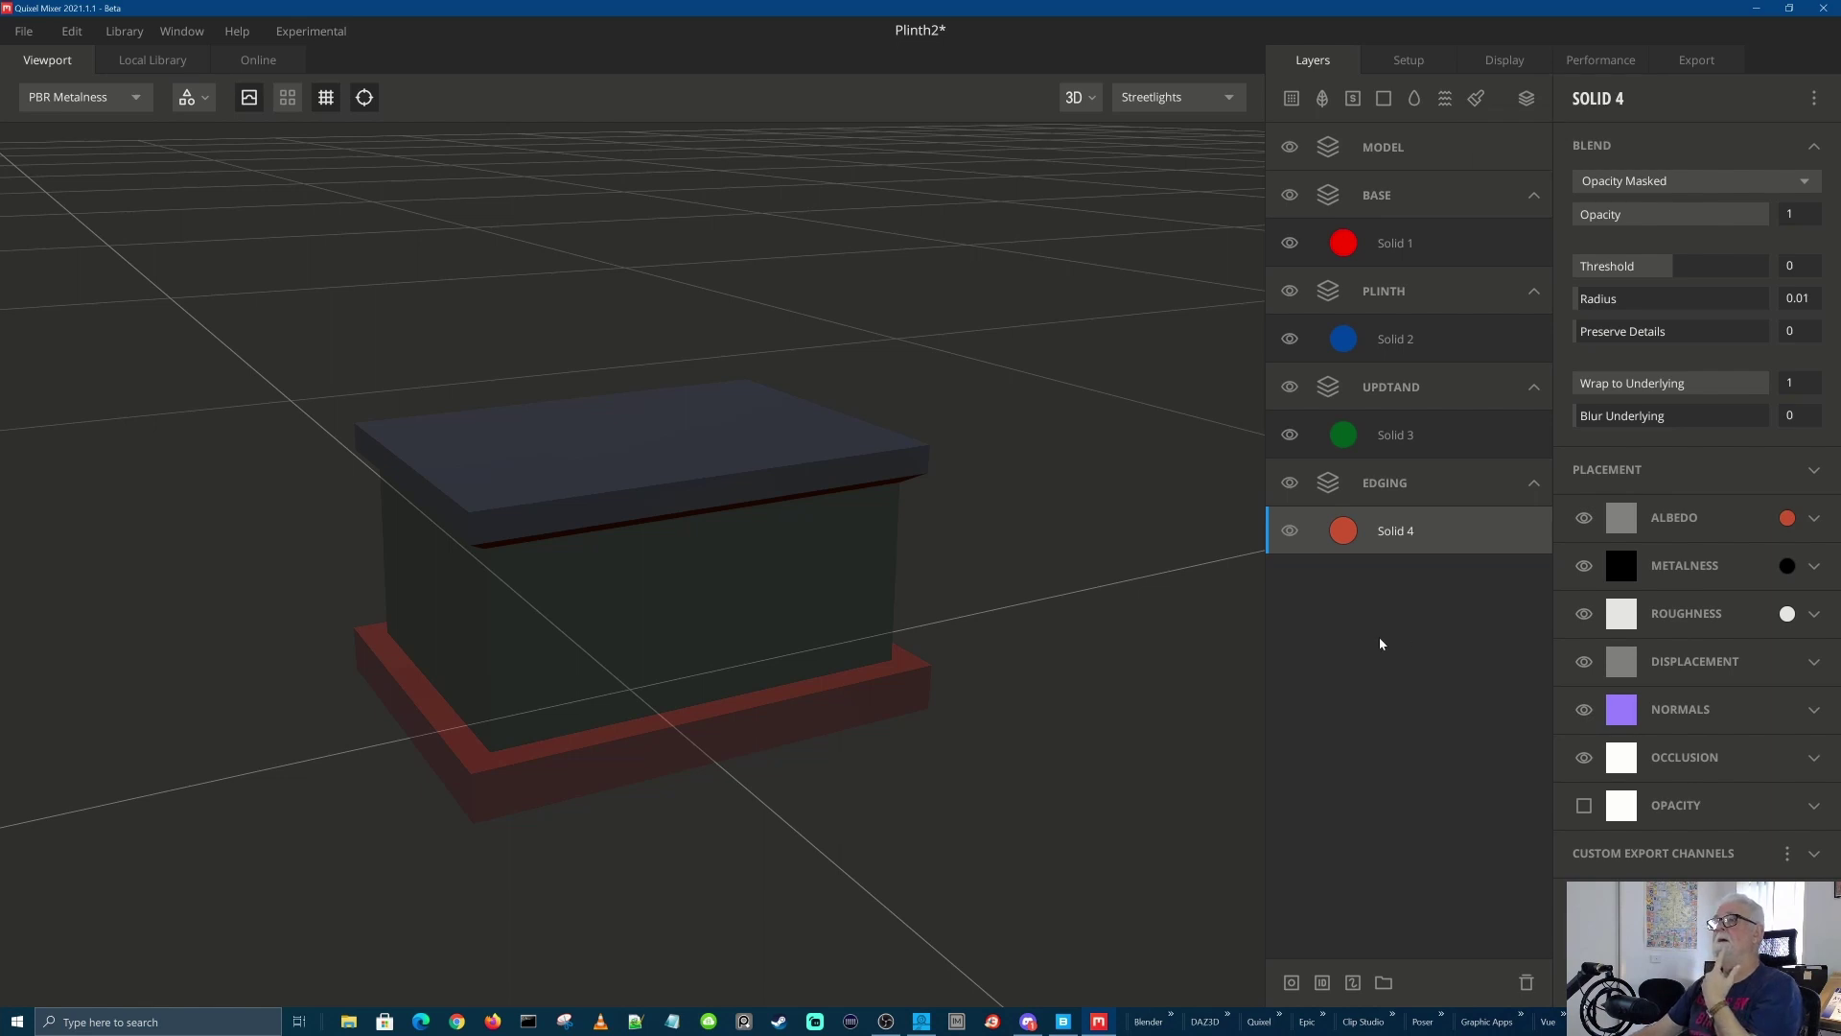
# Review the texture sets and model parts targeted by the MODEL, BASE, PLINTH, UPDTAND and EDGING layer sets
pyautogui.click(1406, 149)
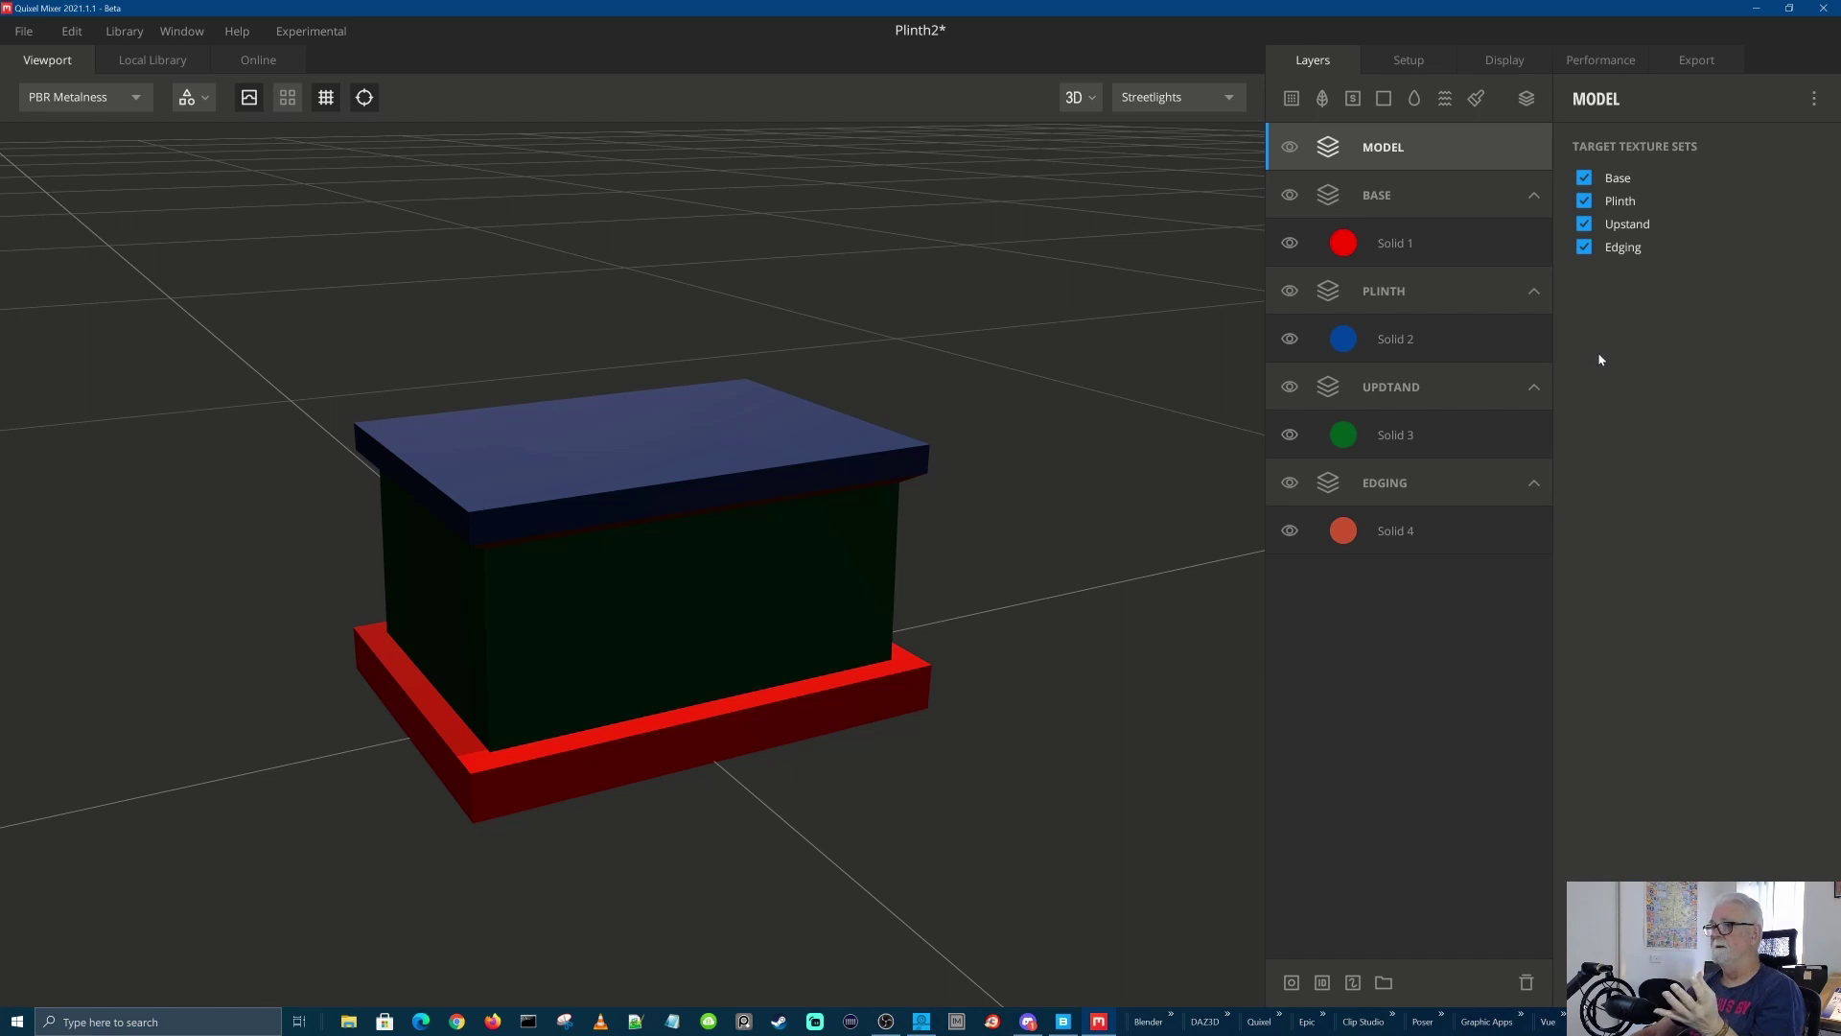
pyautogui.click(1371, 200)
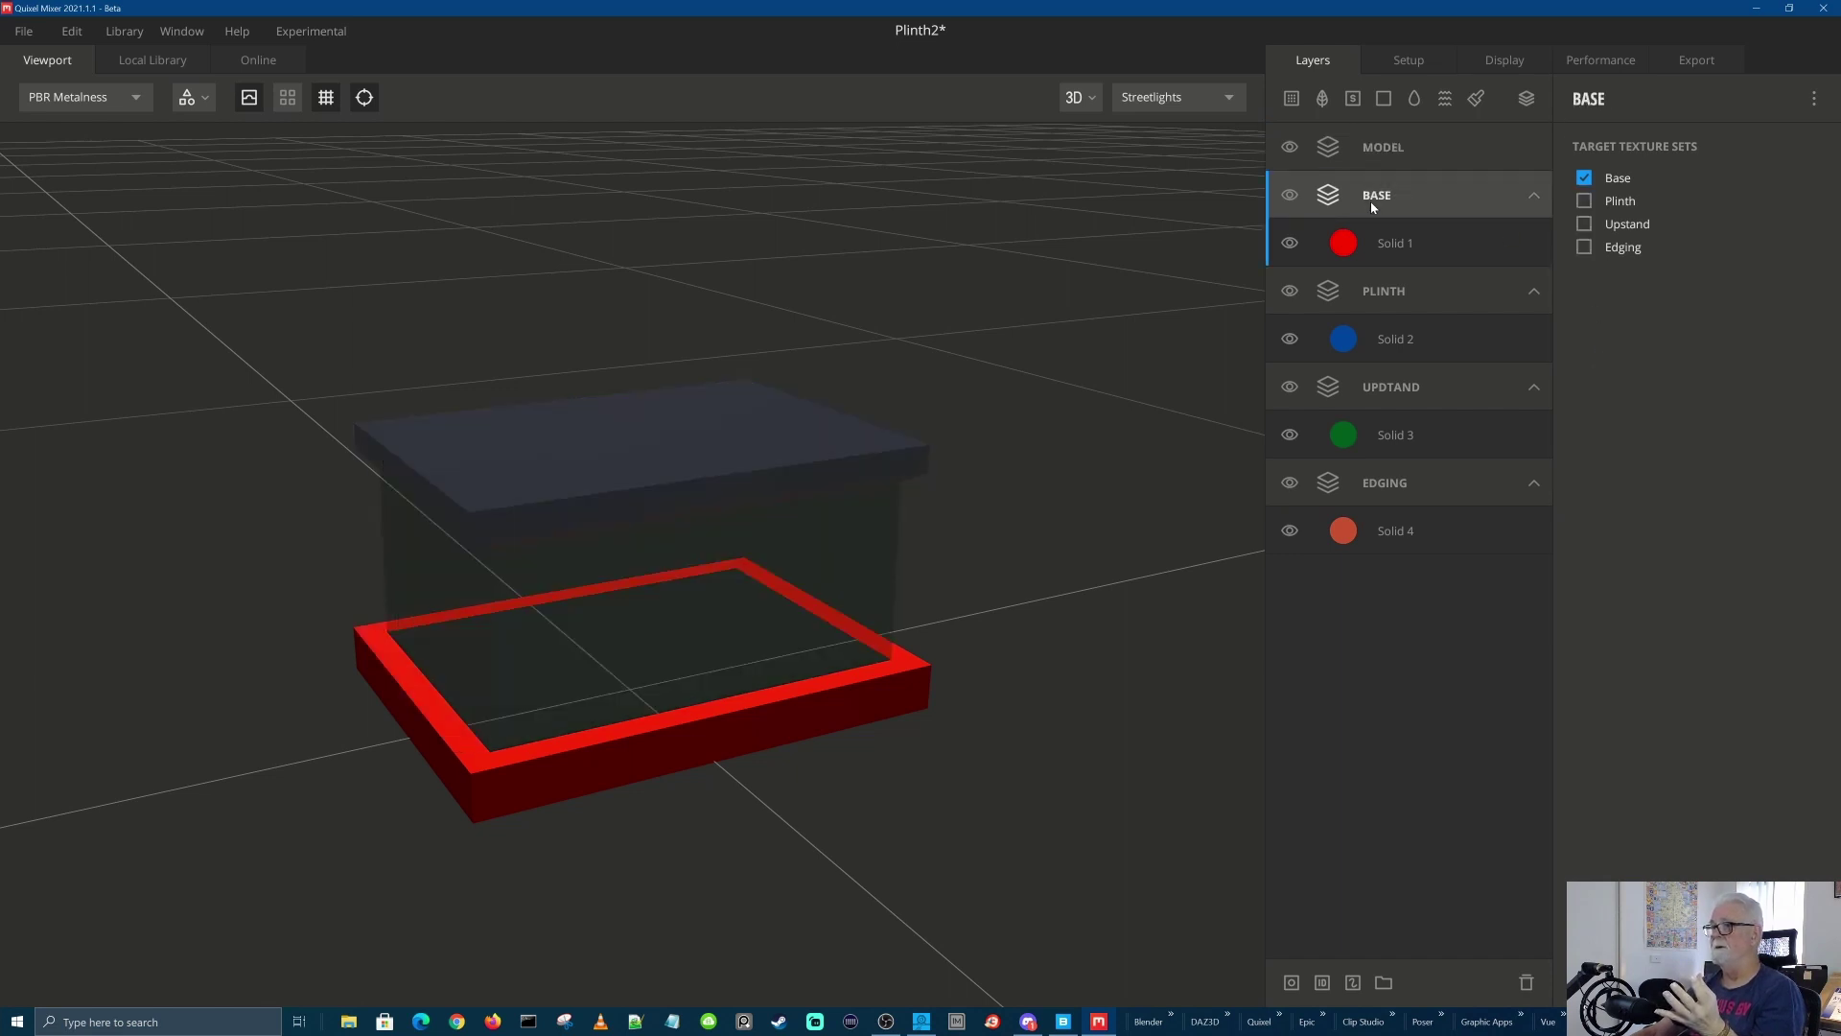
pyautogui.click(1426, 297)
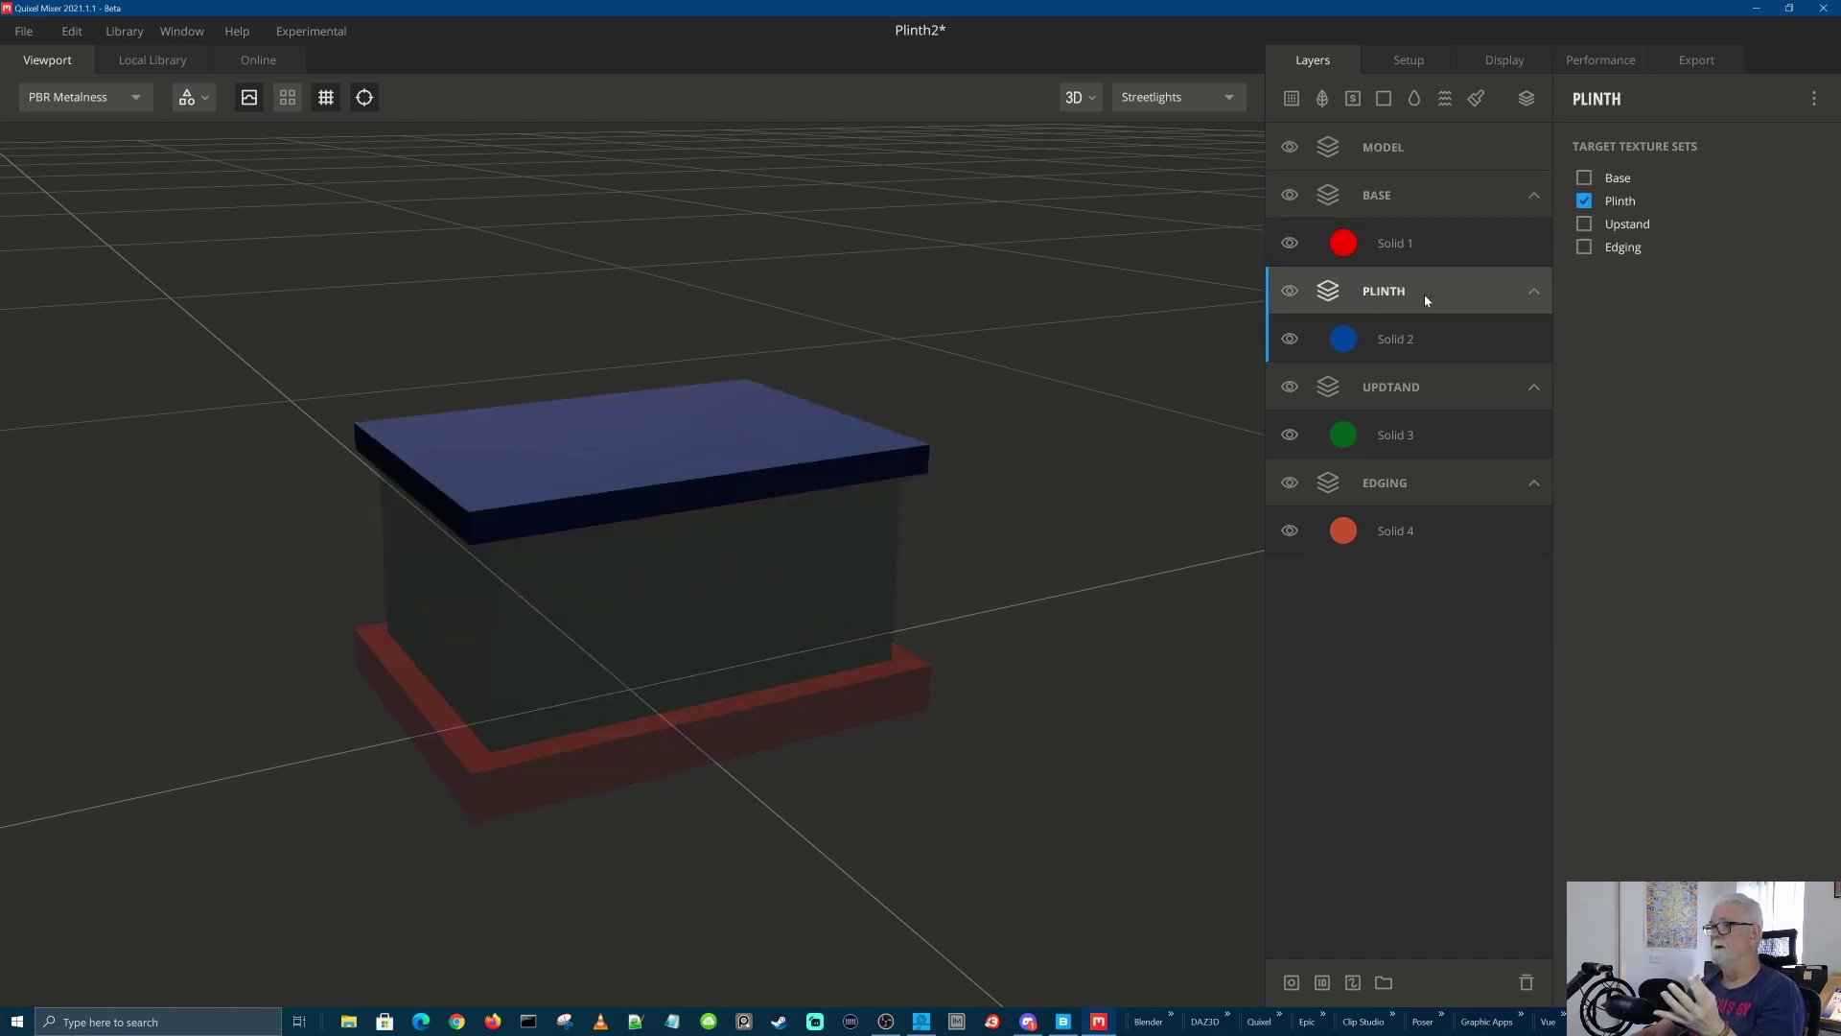
pyautogui.click(1411, 386)
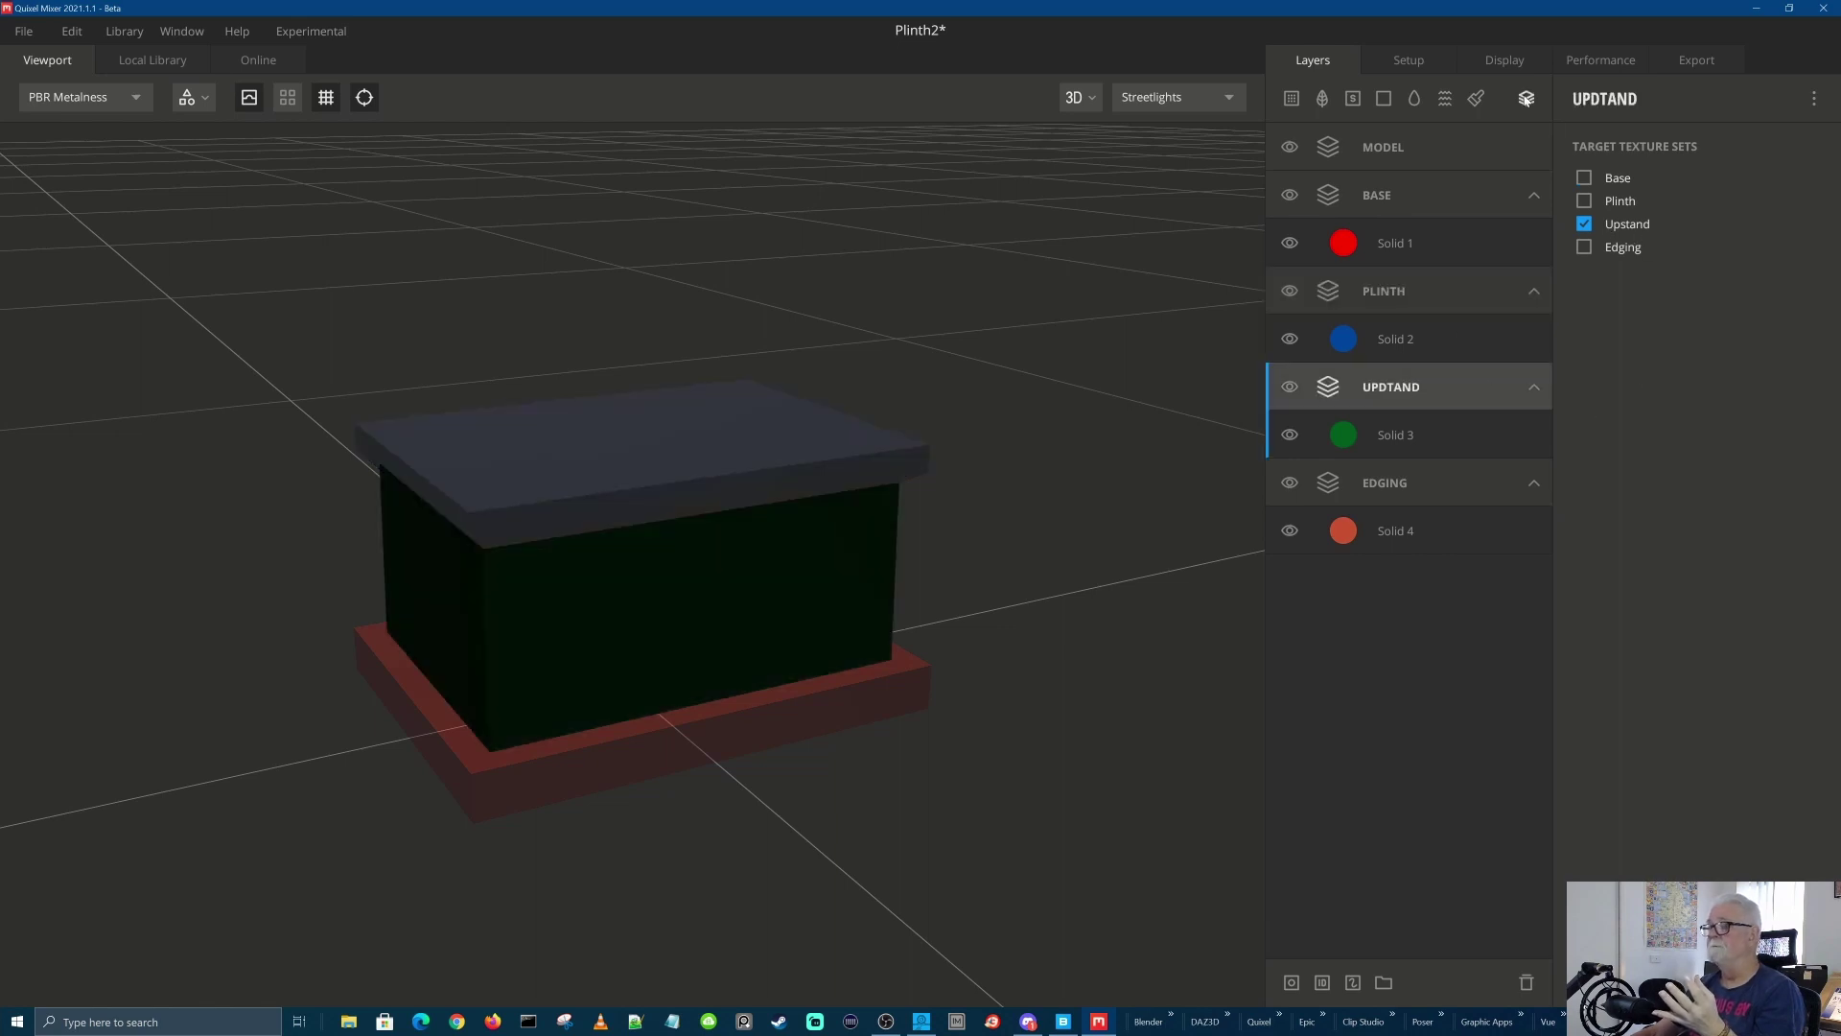
pyautogui.click(1452, 478)
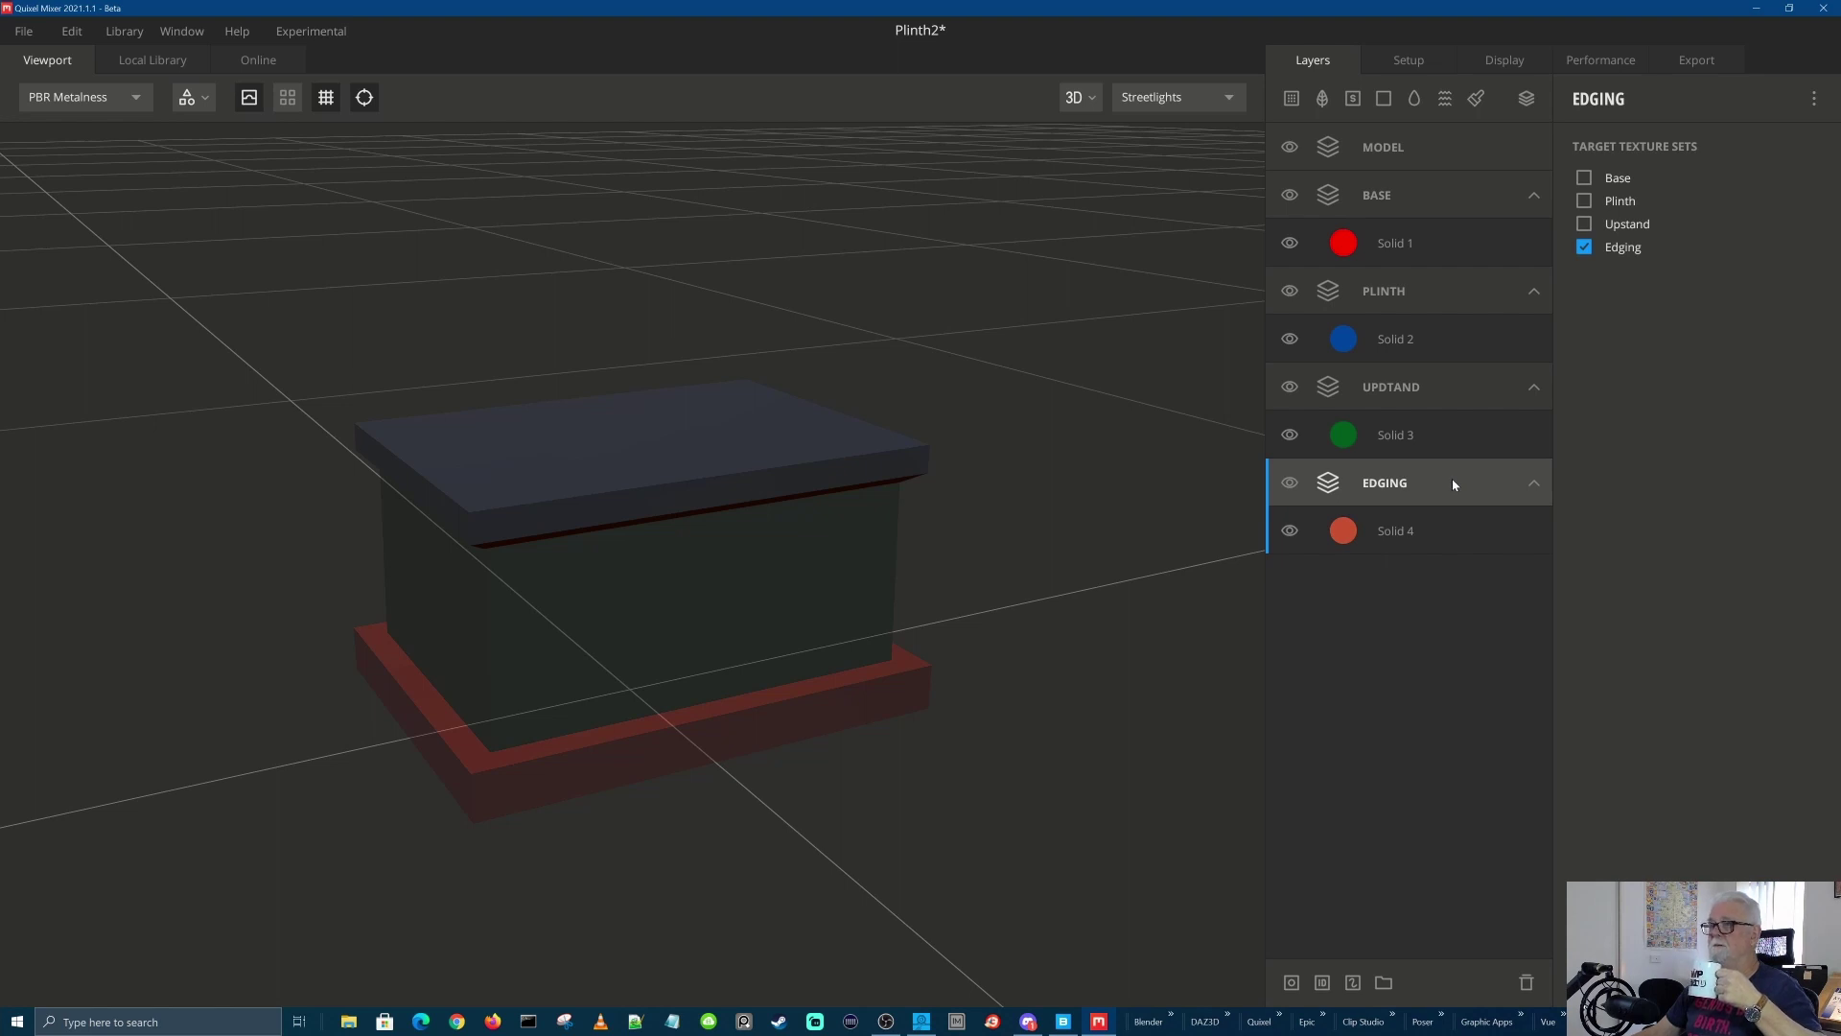
pyautogui.click(1394, 294)
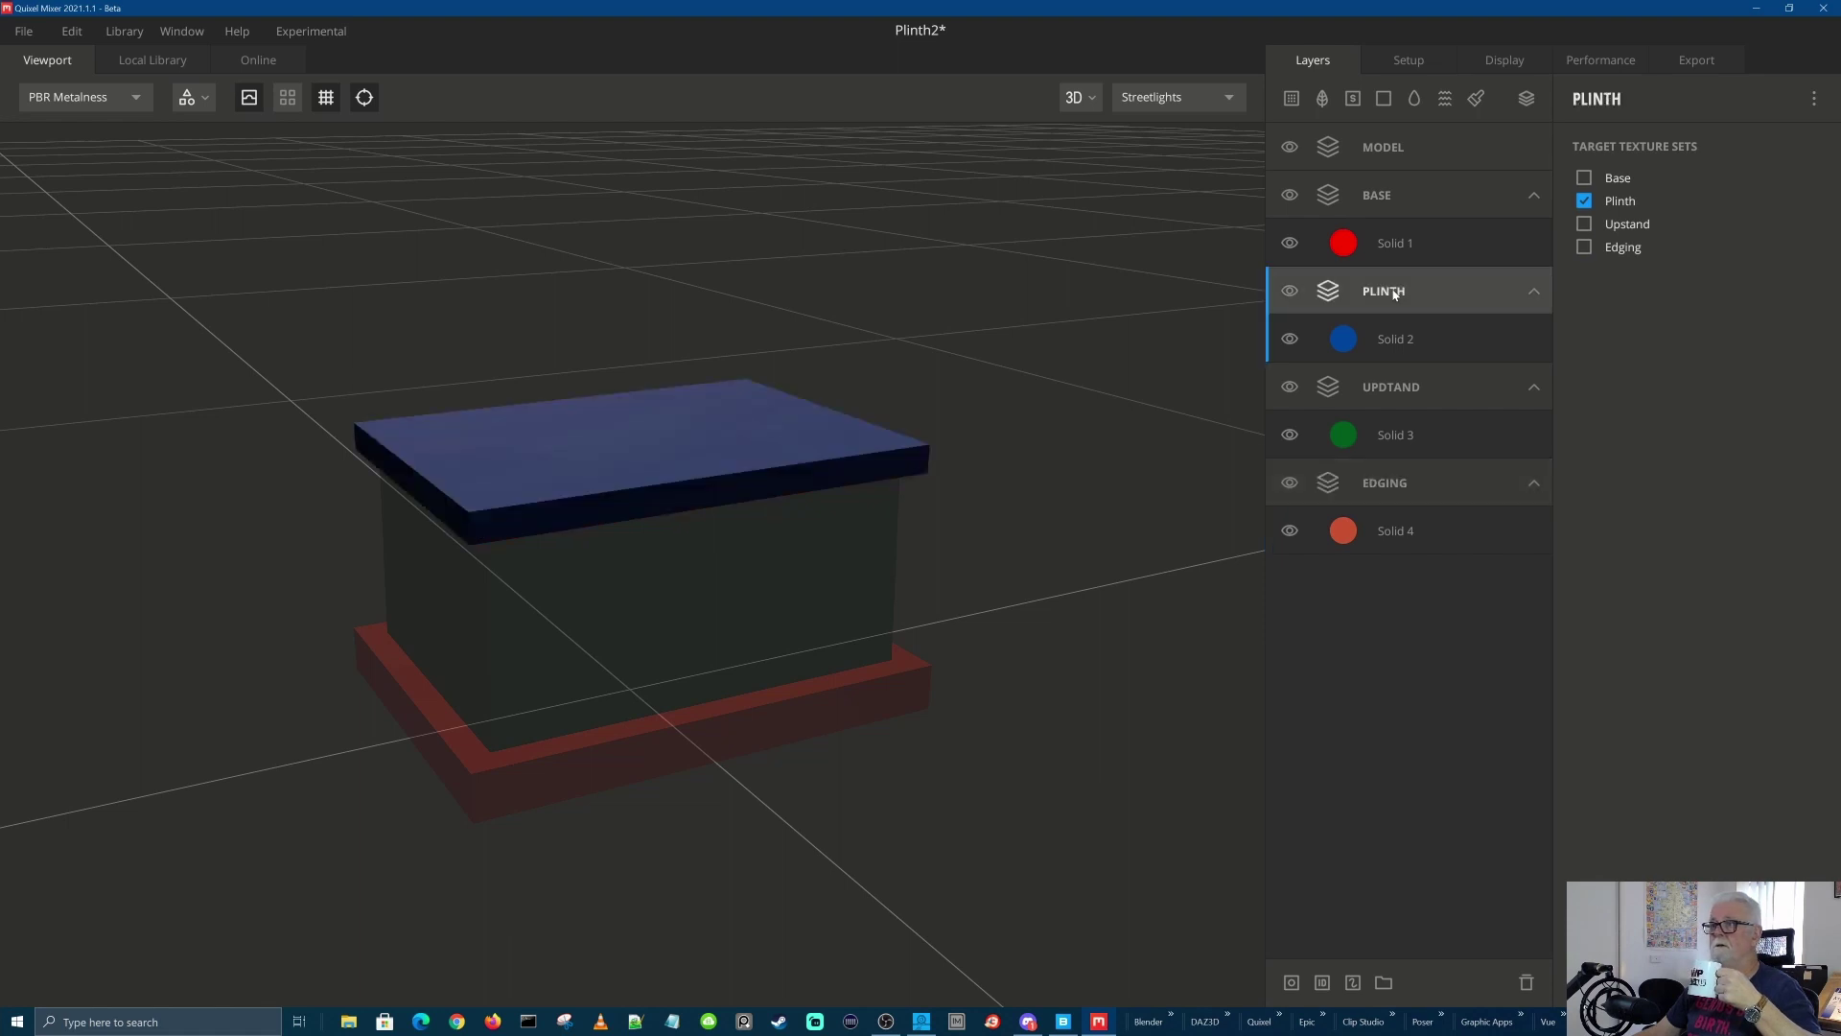
# Add a paint layer above the green solid layer in the UPDTAND layer set and try to add a mask stack to it
pyautogui.click(1388, 437)
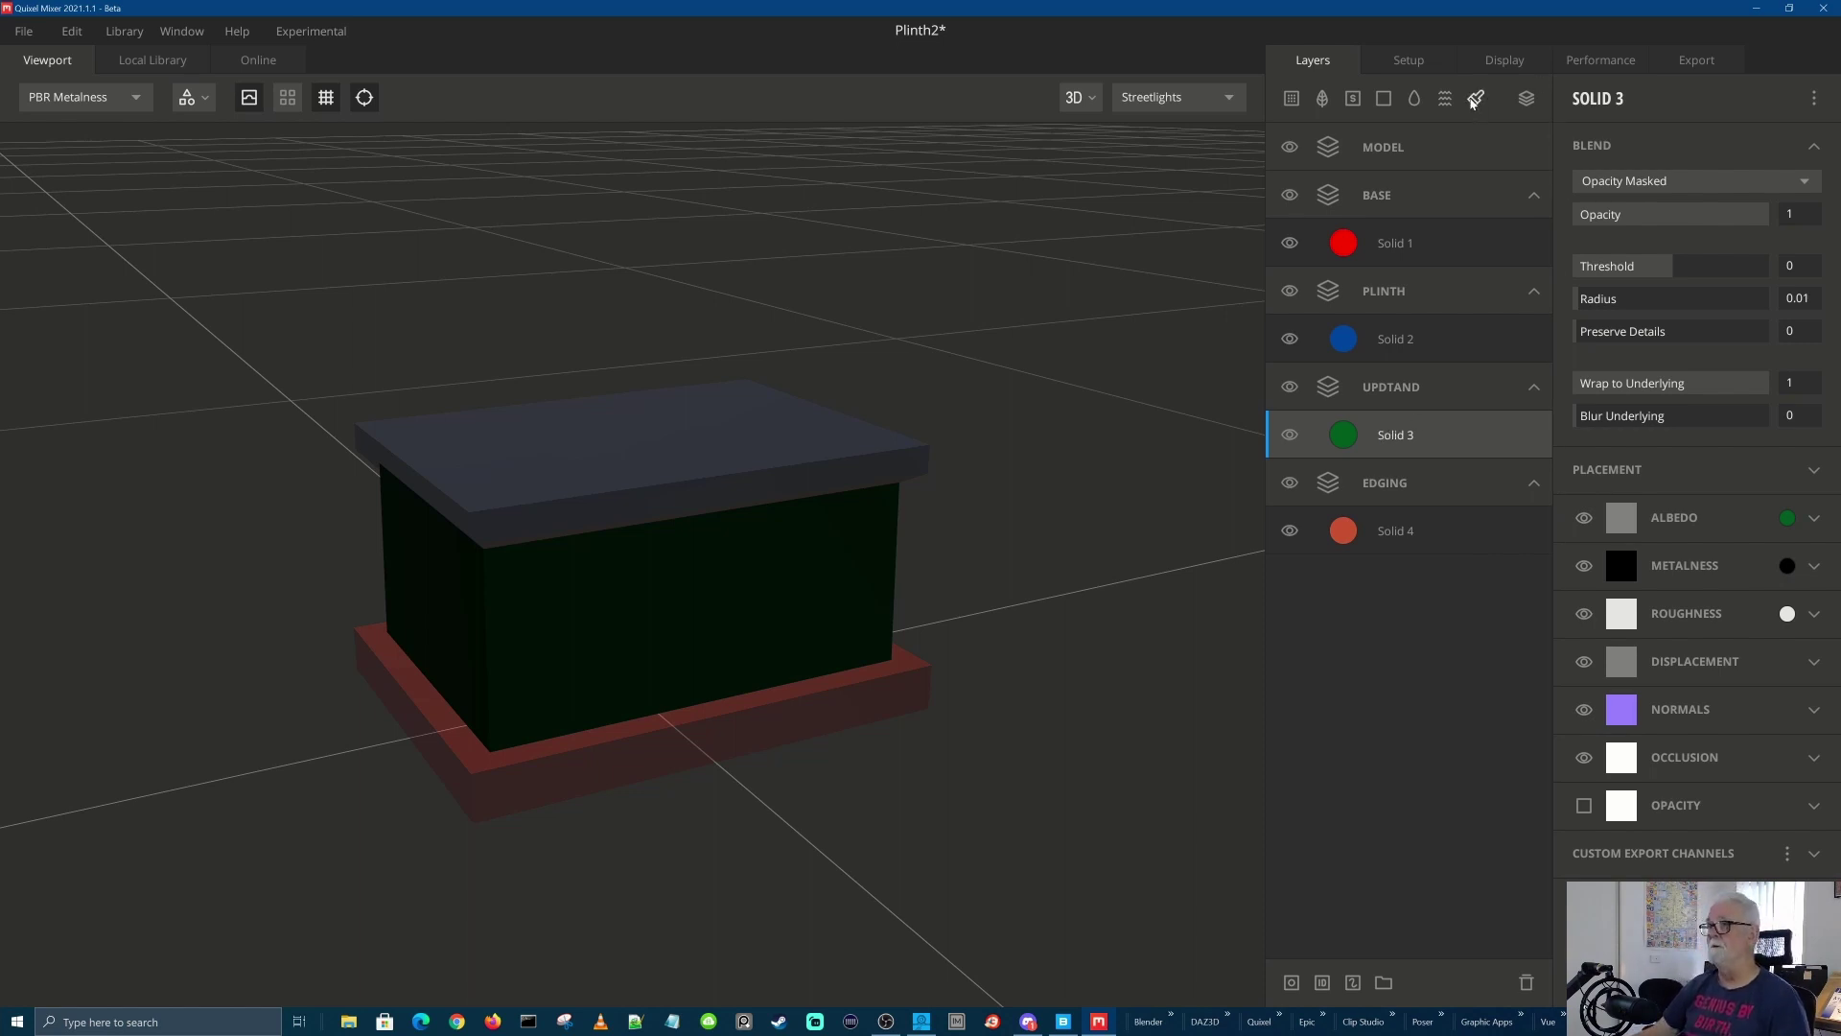
pyautogui.click(1477, 98)
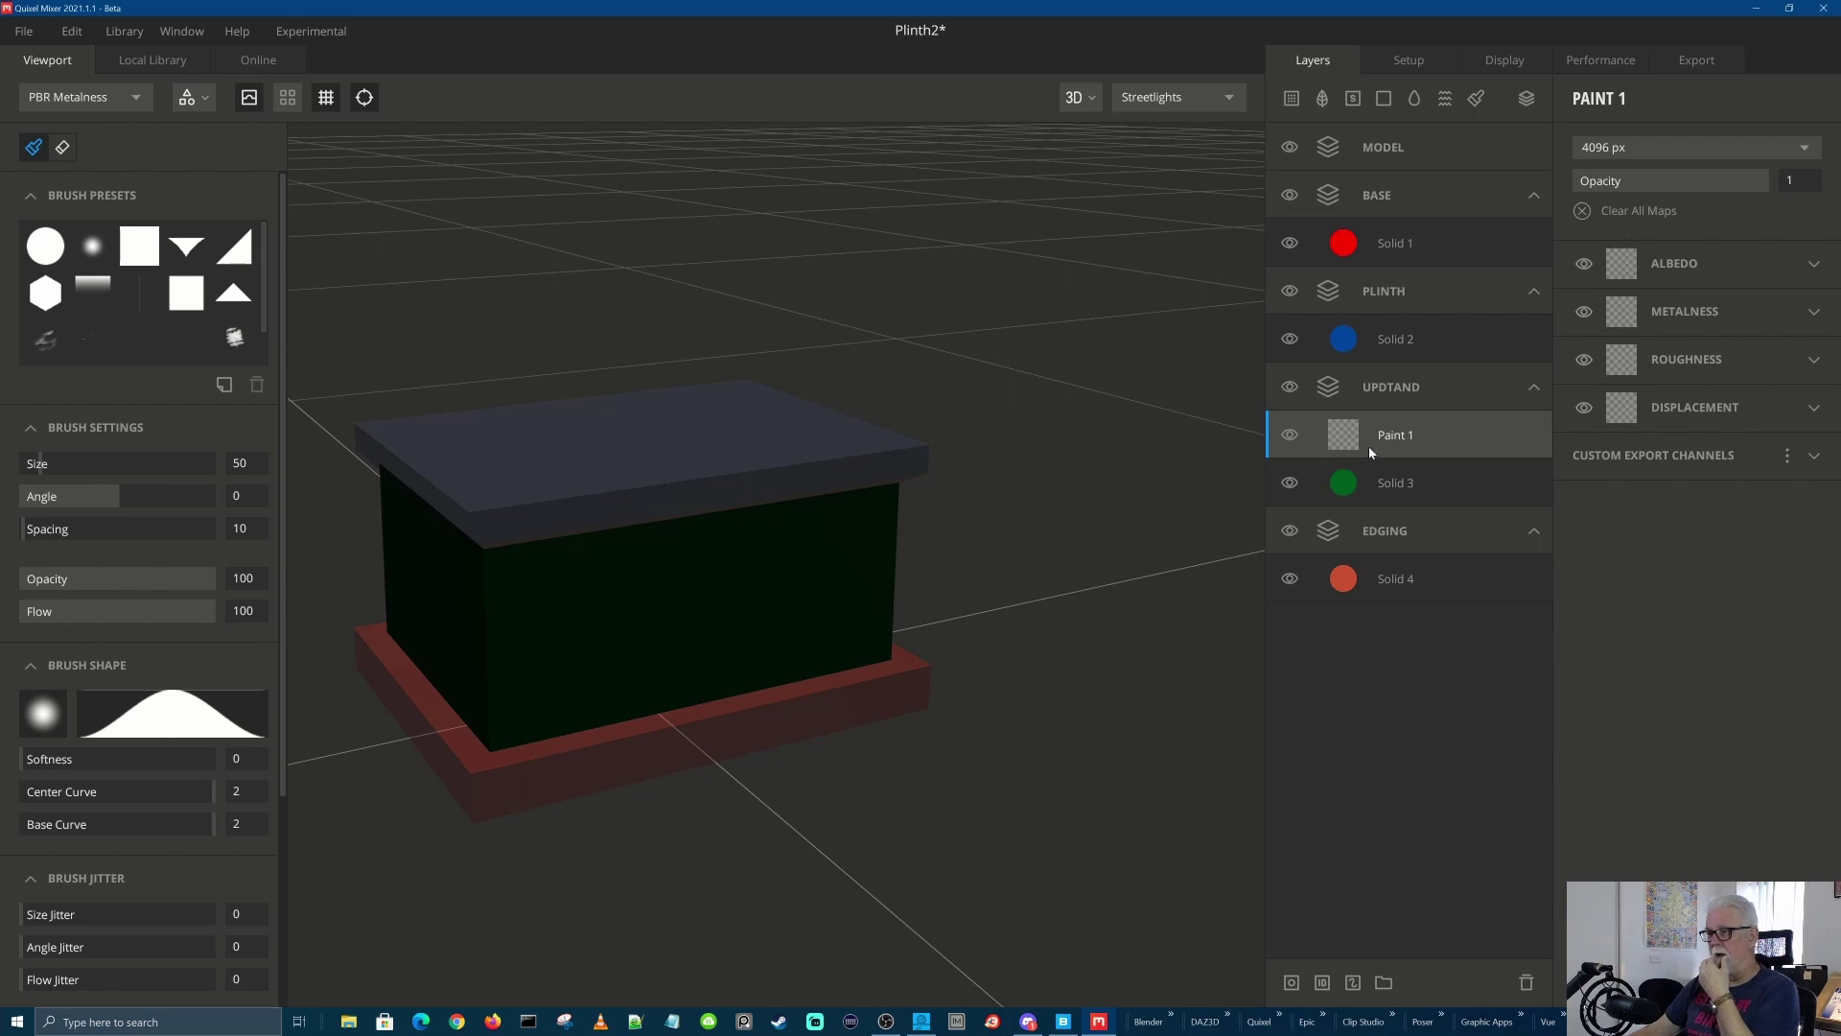
pyautogui.click(1292, 984)
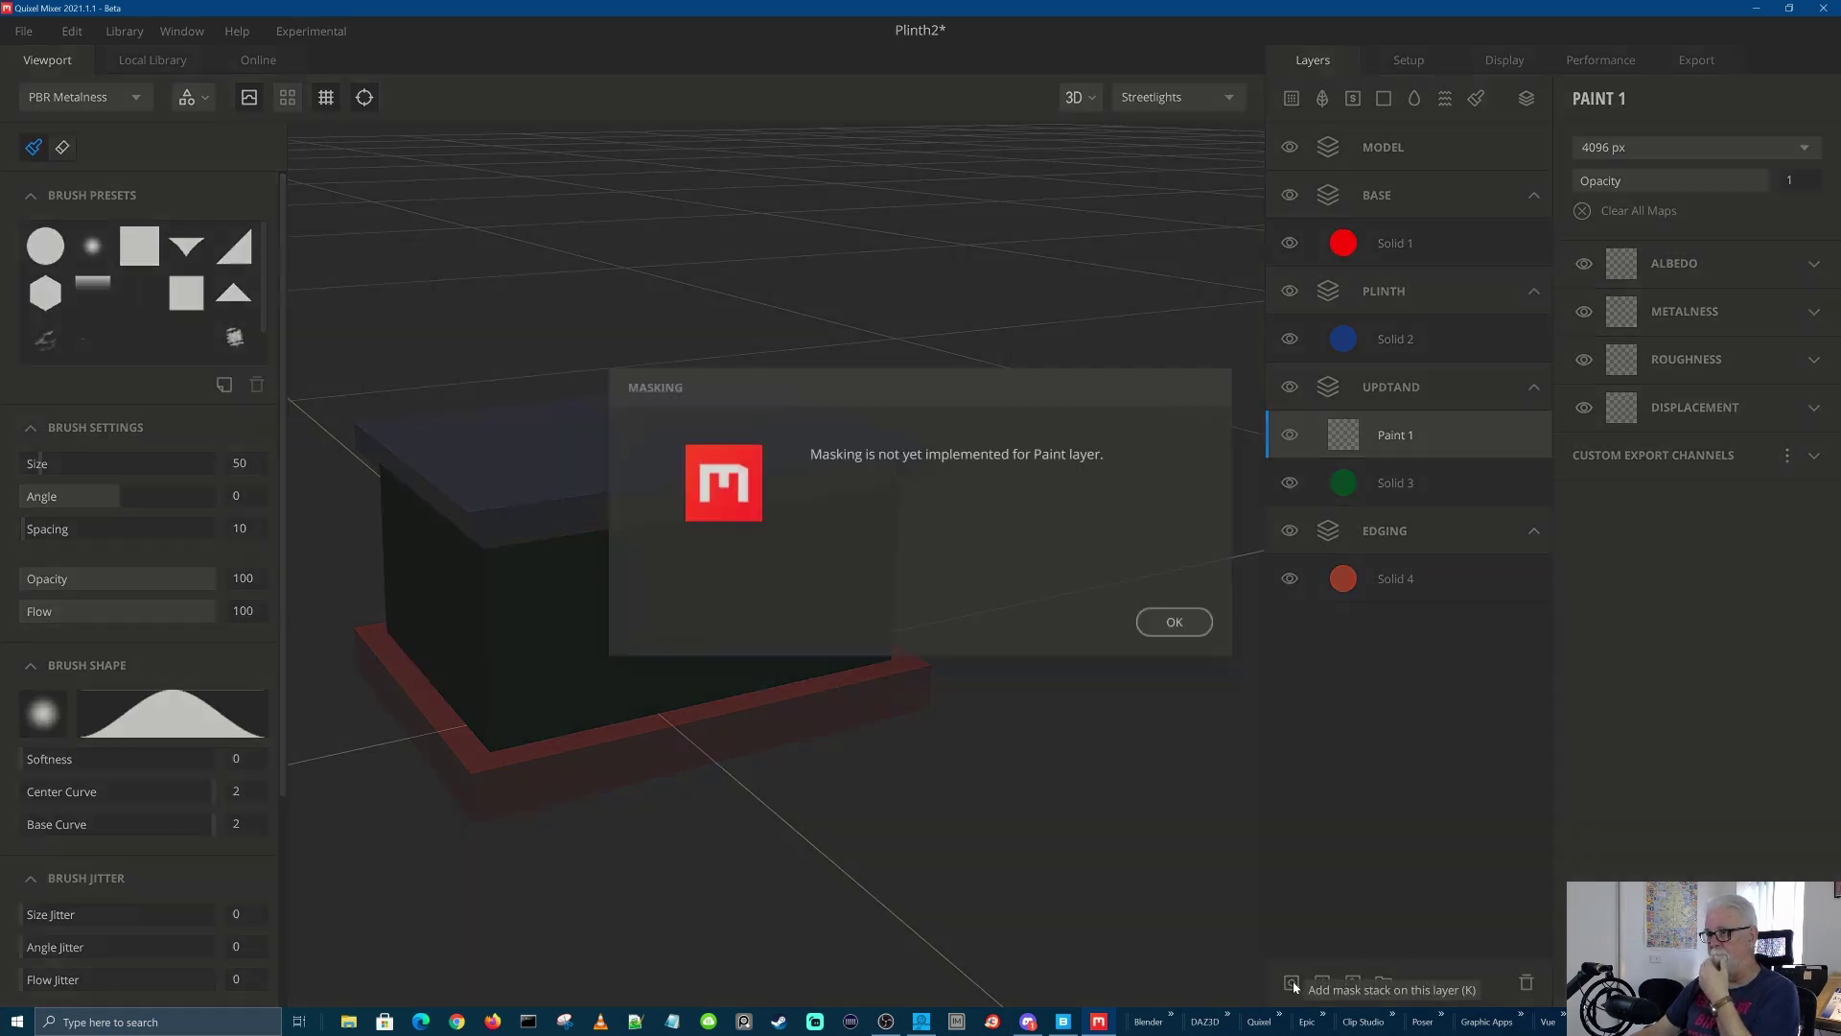
pyautogui.click(1175, 623)
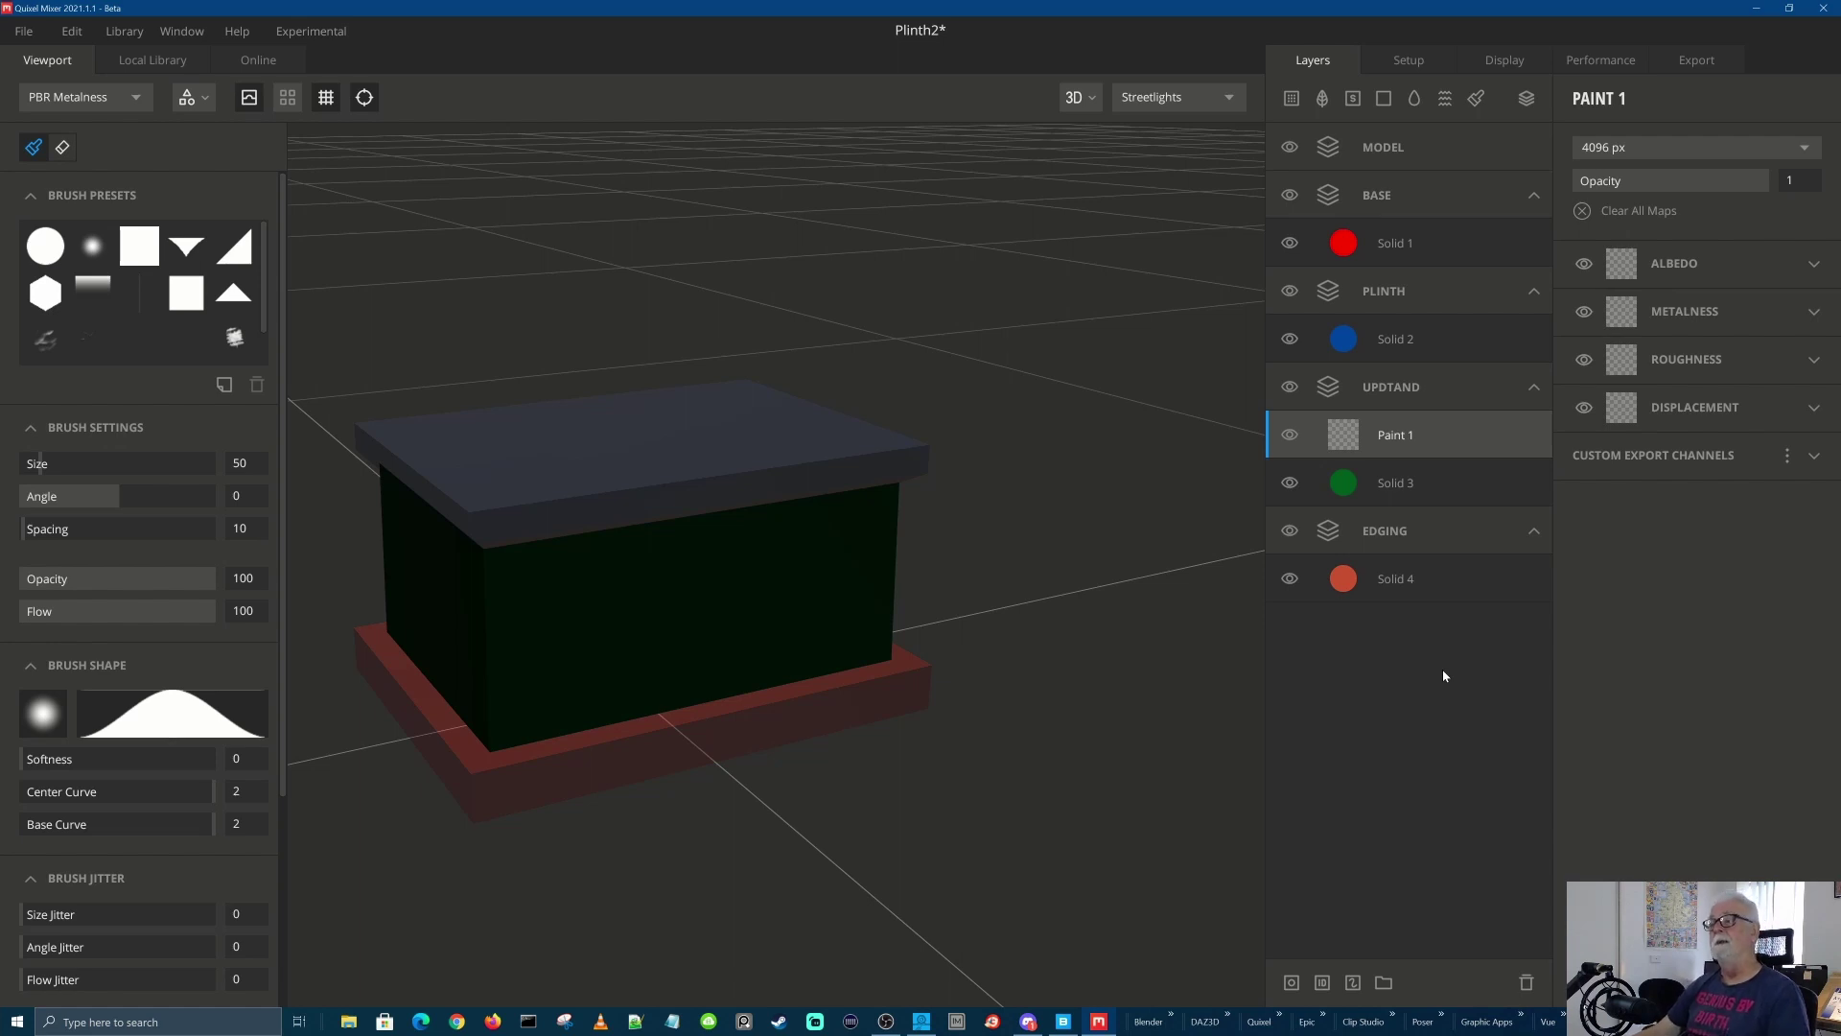
# Configure the paint brush with the Rubble_01_Brush preset, dark red albedo 751504, size 140.3 and displacement 12.86
pyautogui.click(90, 337)
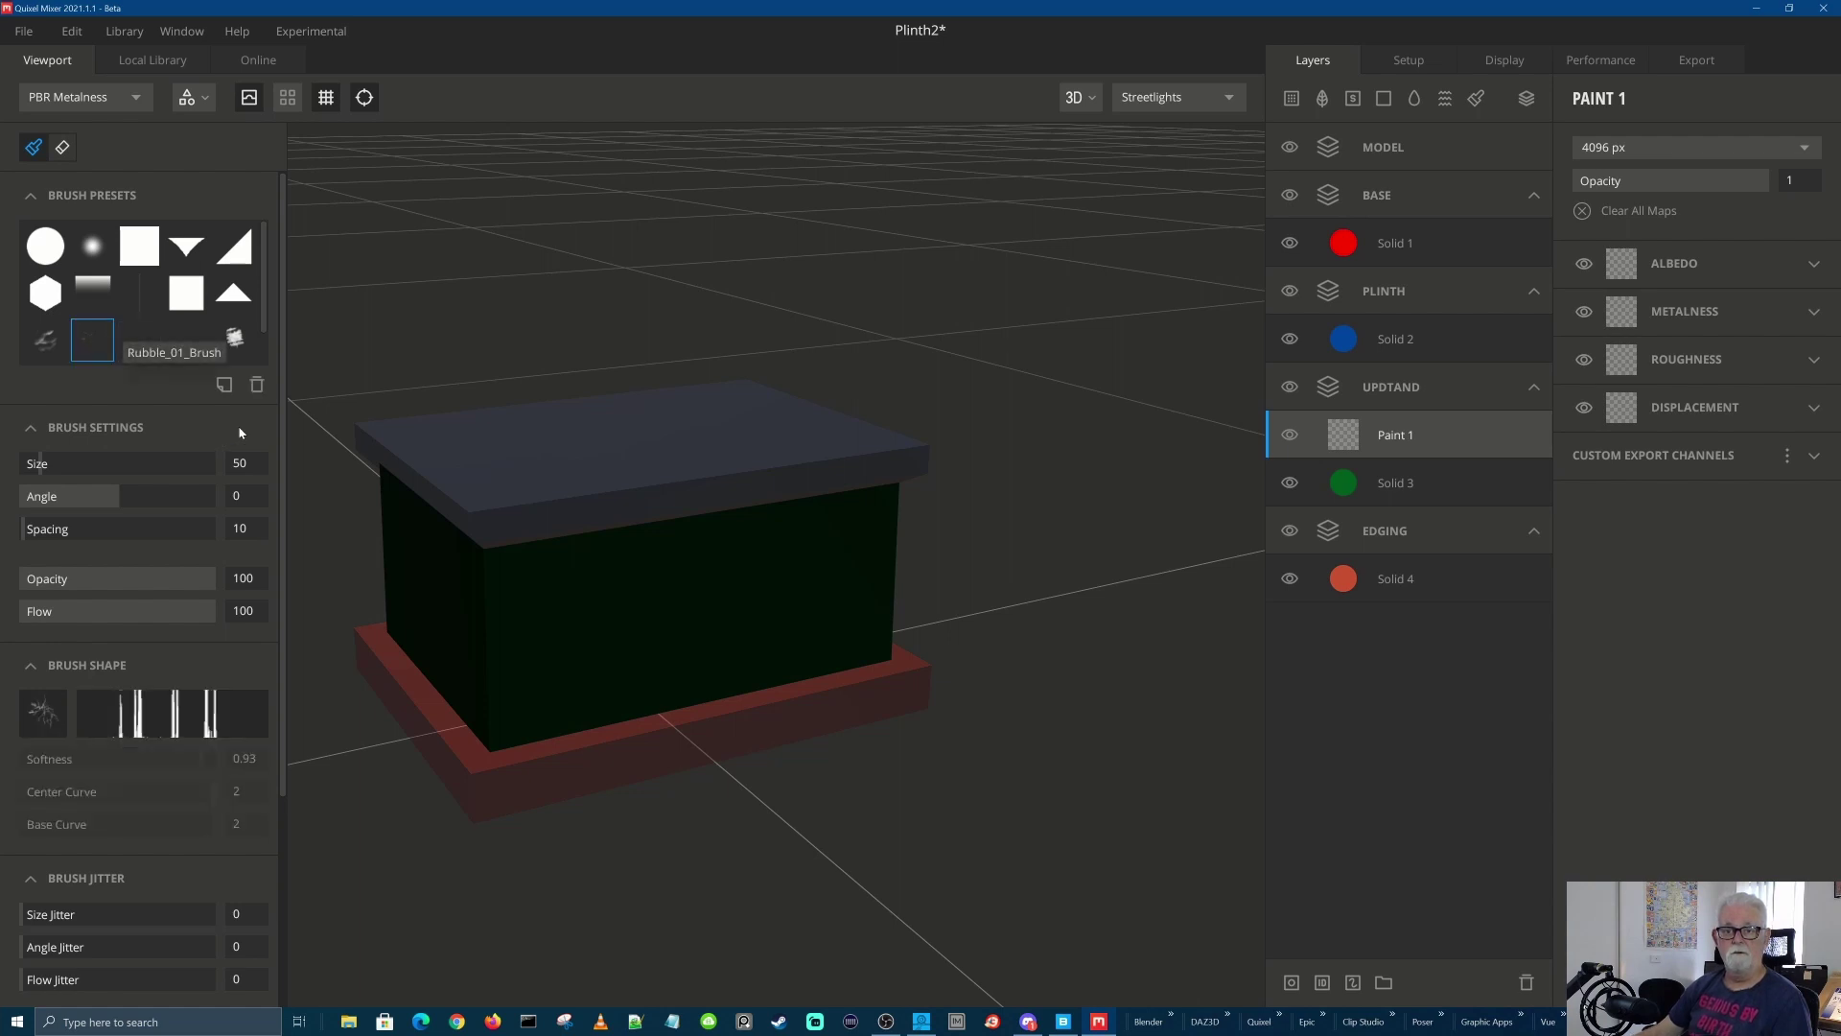
pyautogui.moveTo(285, 471); pyautogui.dragTo(295, 806)
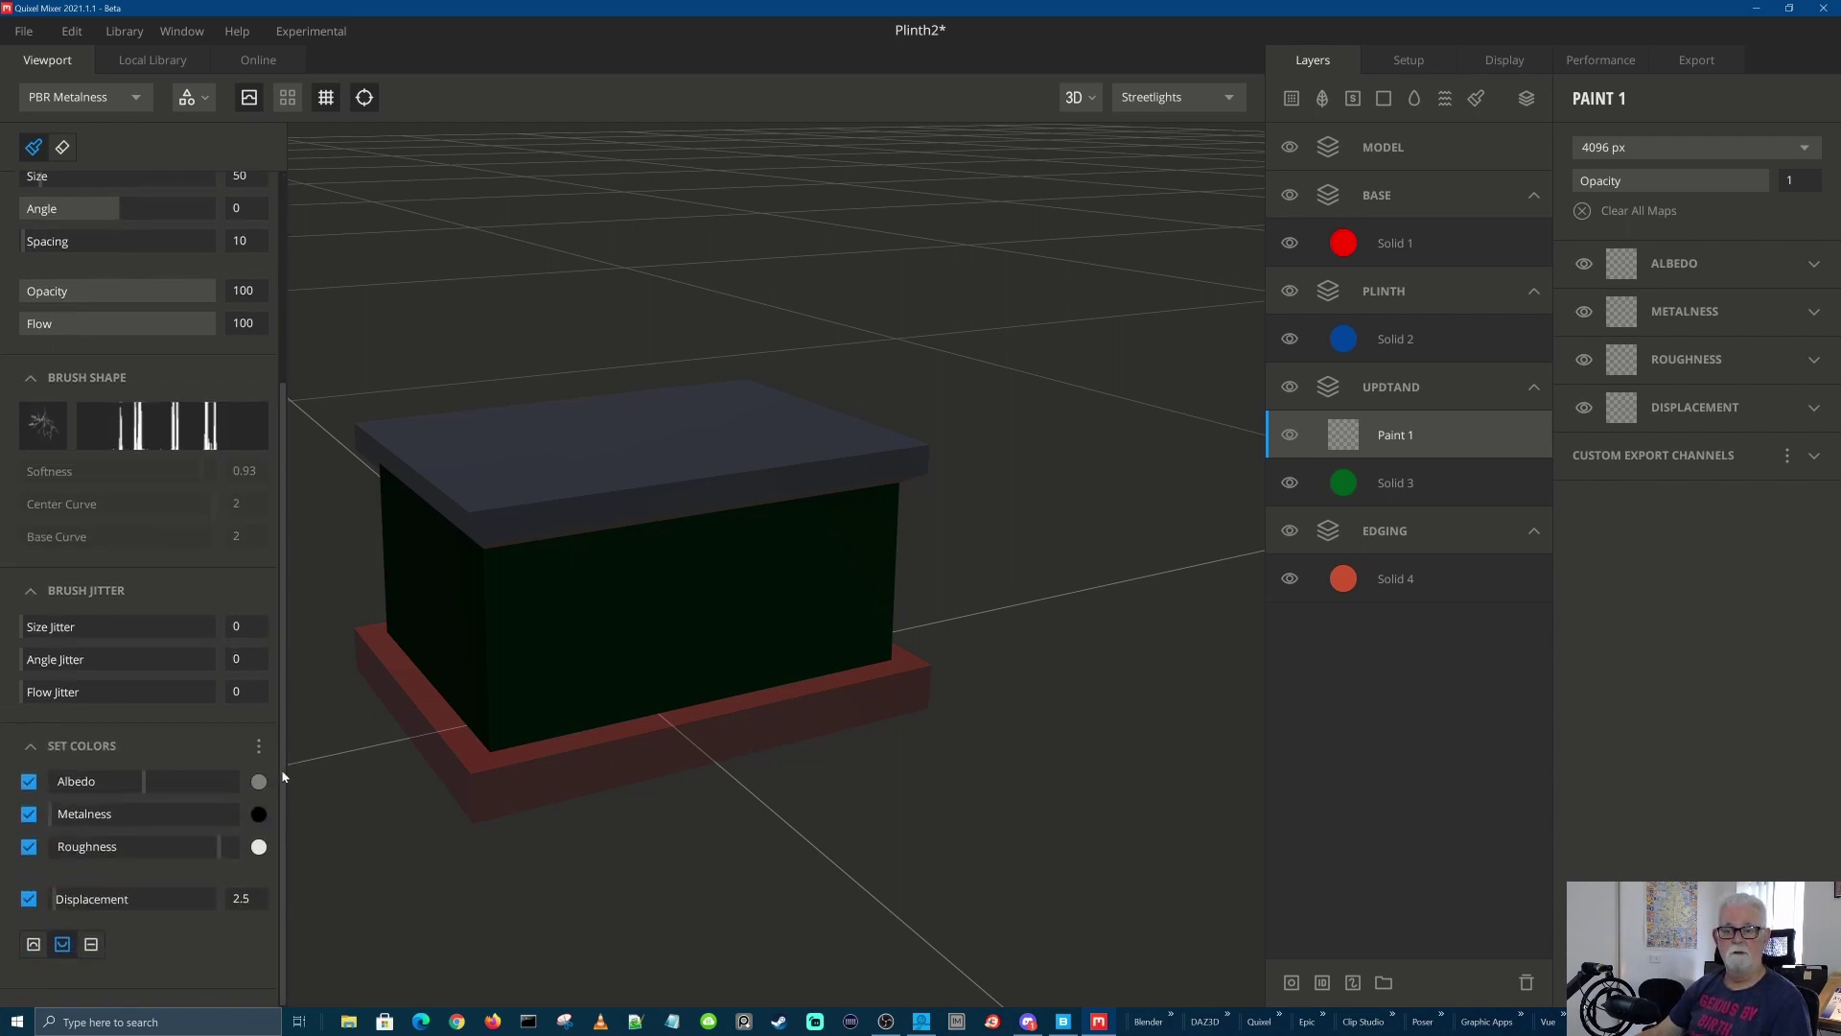
pyautogui.click(259, 781)
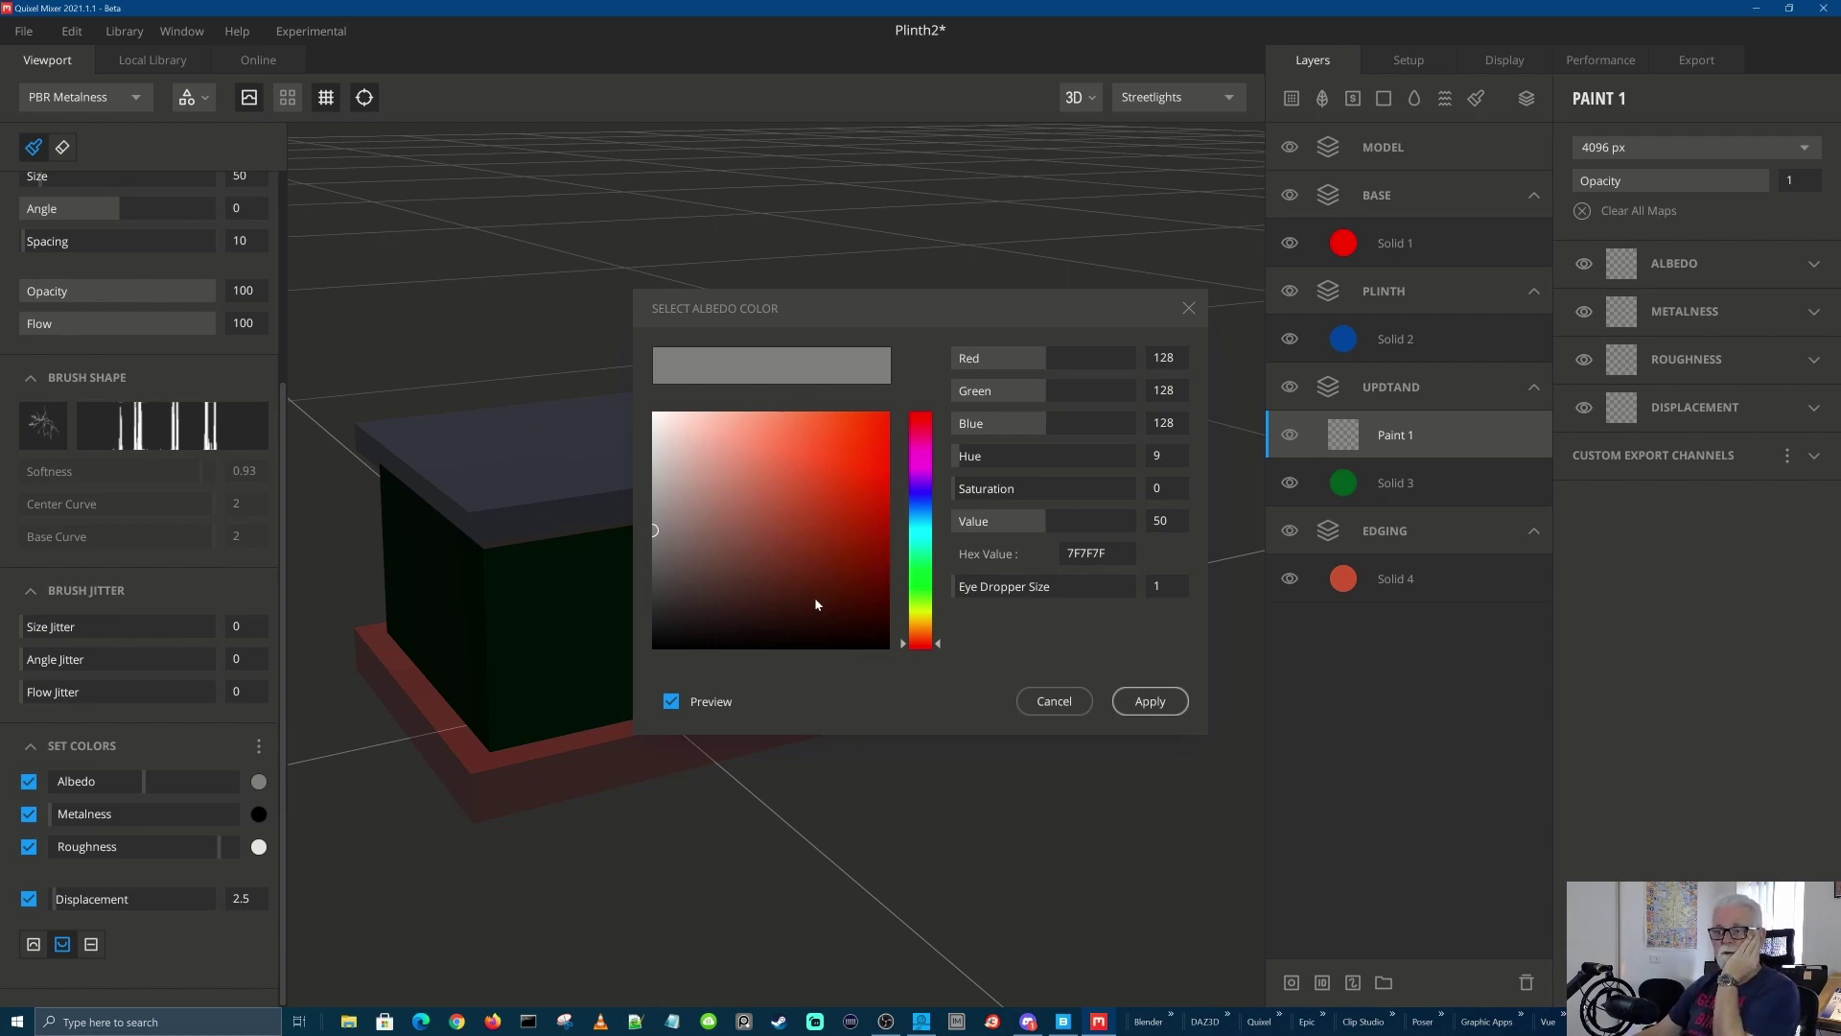
pyautogui.moveTo(816, 605); pyautogui.dragTo(881, 544)
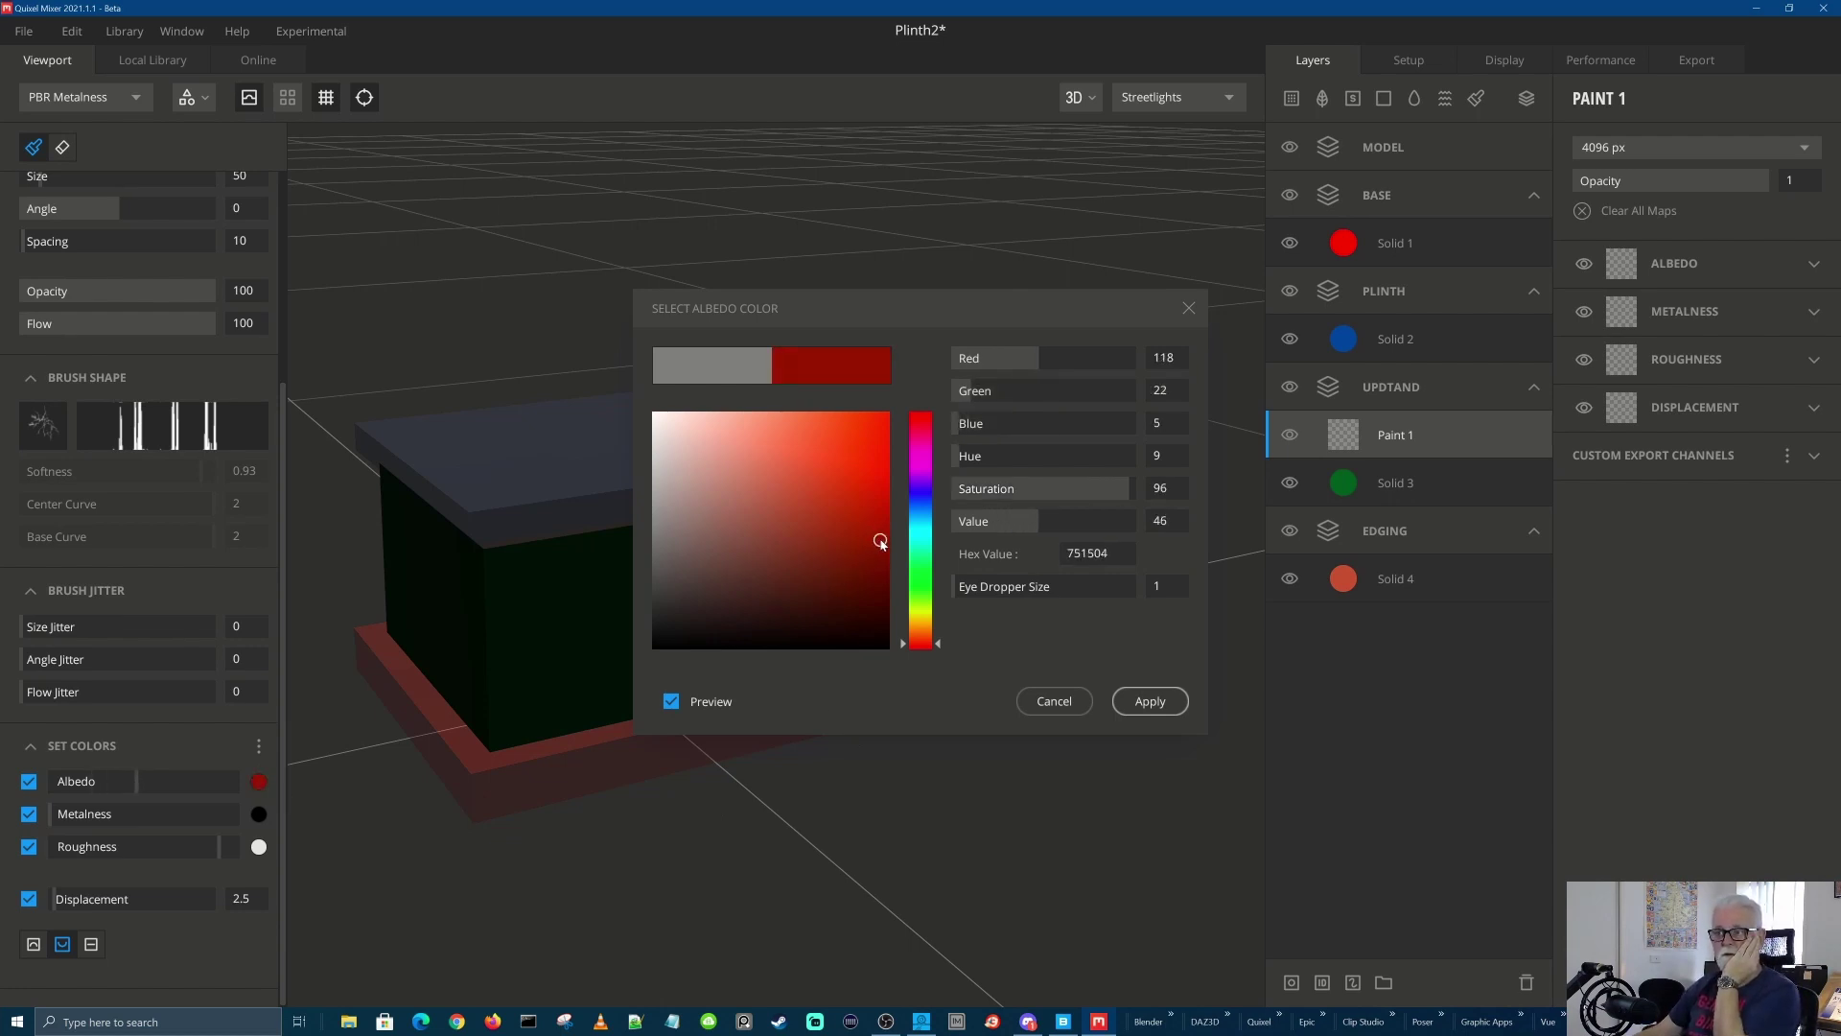
pyautogui.click(1150, 702)
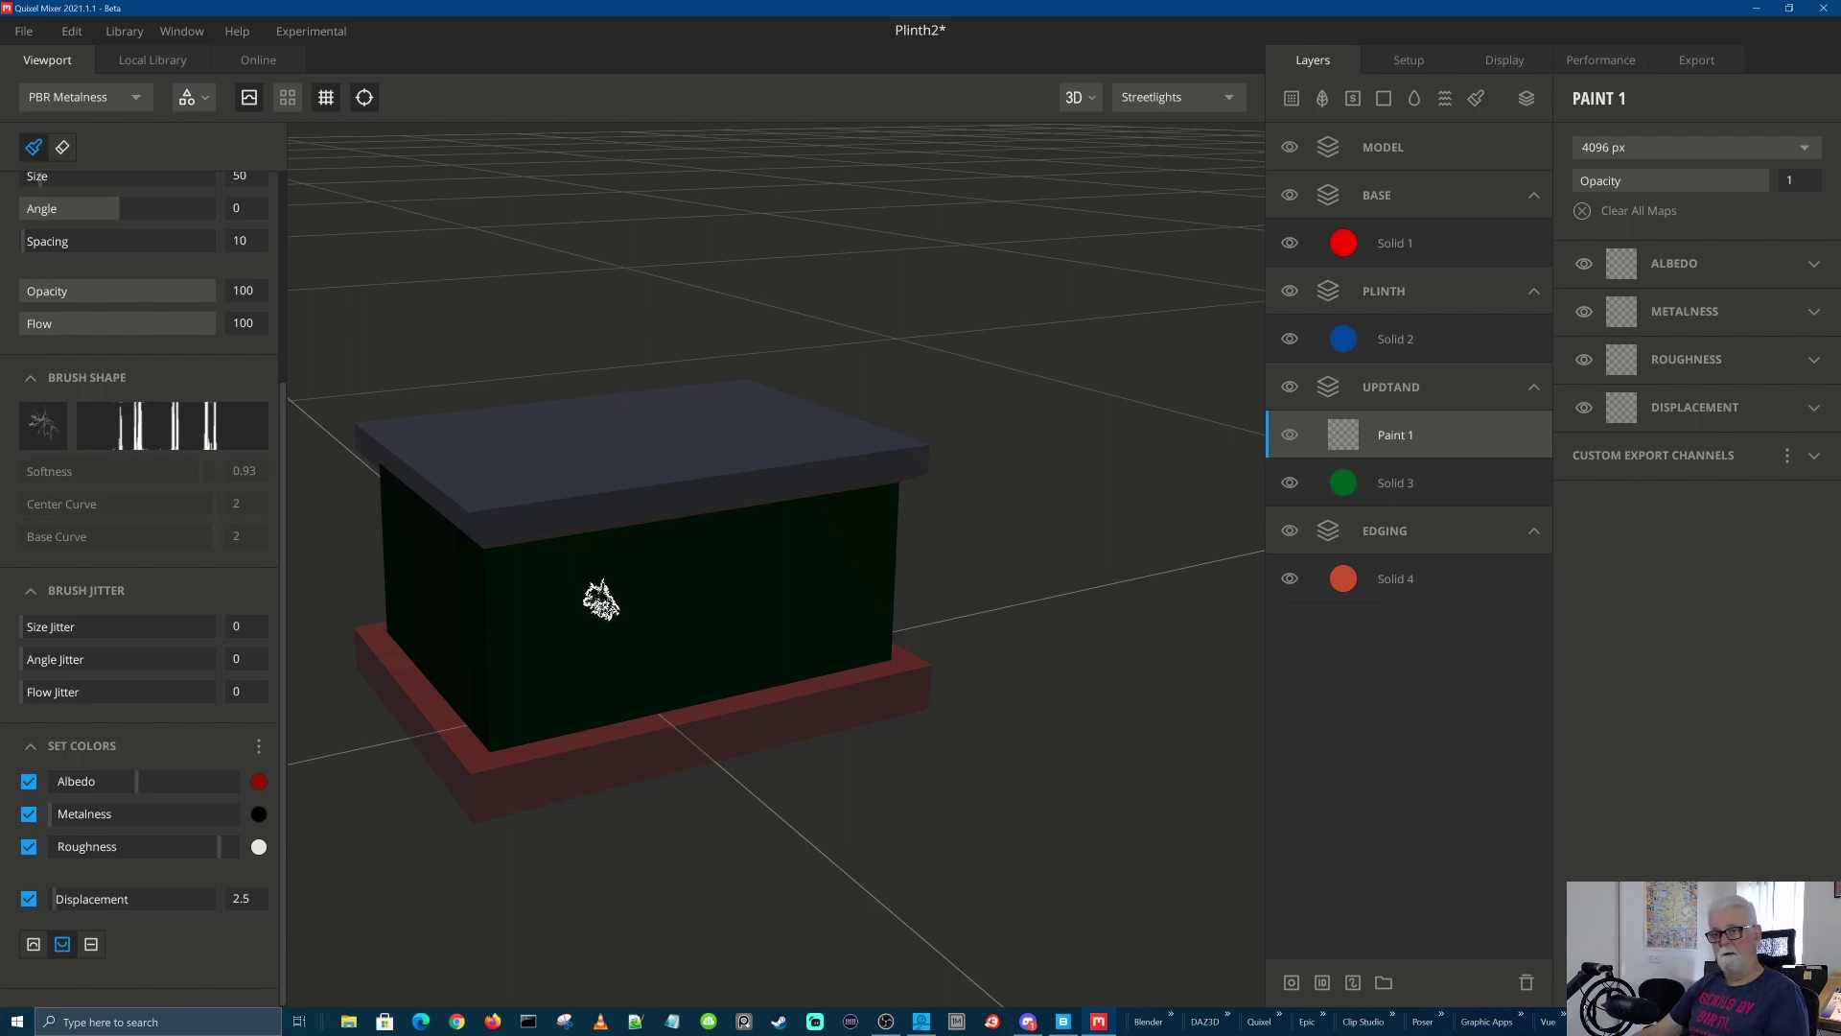
pyautogui.keyDown('ctrl'); pyautogui.moveTo(600, 609); pyautogui.dragTo(610, 683, button='right'); pyautogui.keyUp('ctrl')
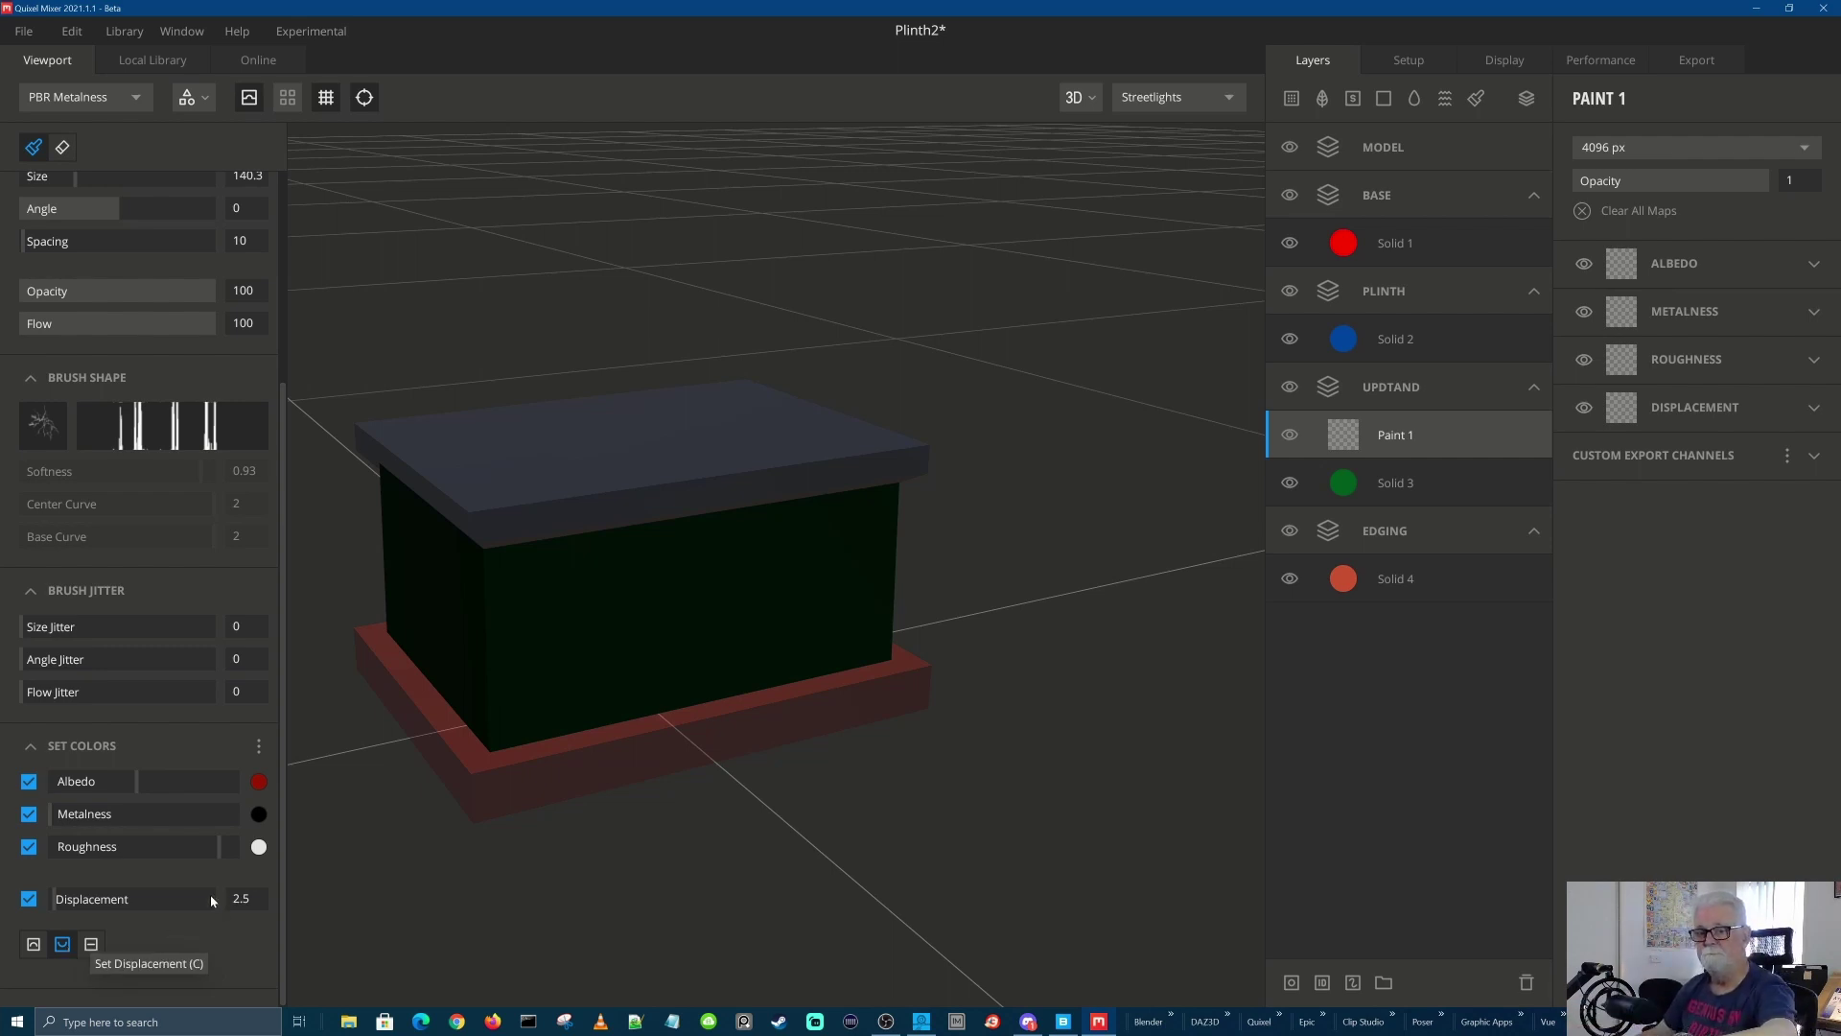
pyautogui.moveTo(58, 902); pyautogui.dragTo(72, 902)
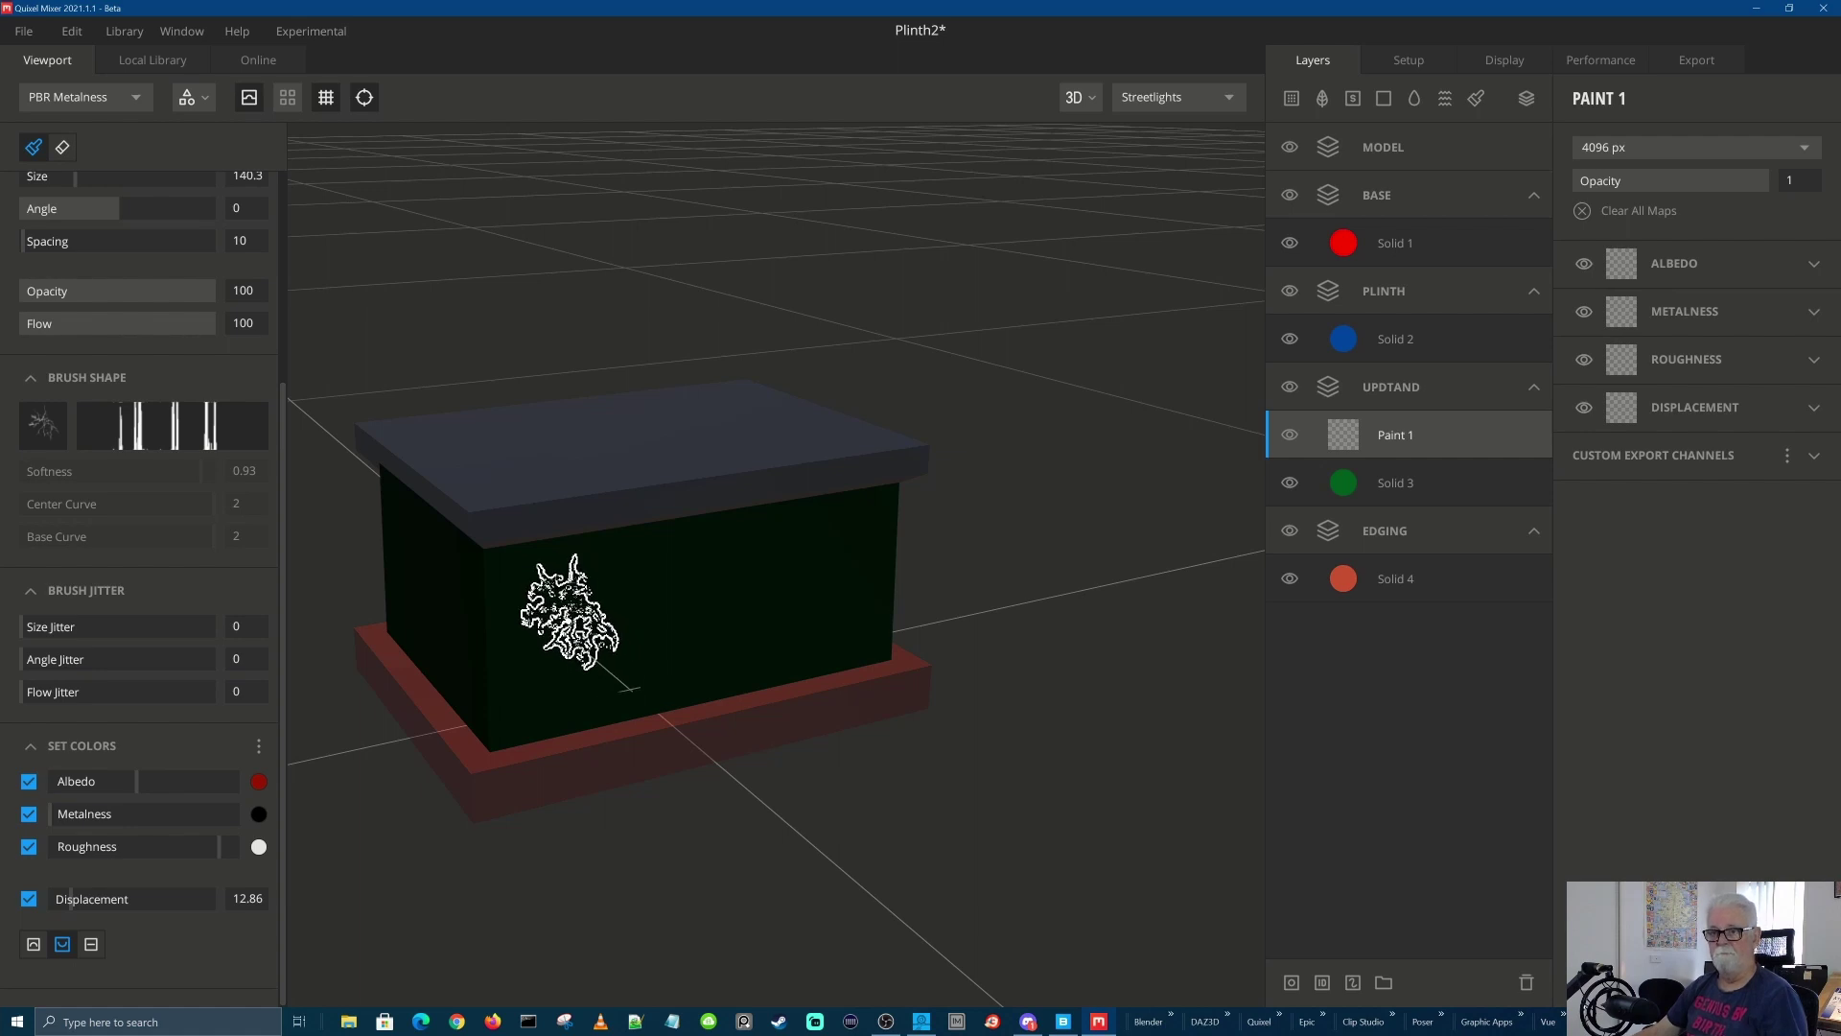
# Try a single Rubble_01_Brush stamp on the upstand's front face and erase it
pyautogui.click(570, 612)
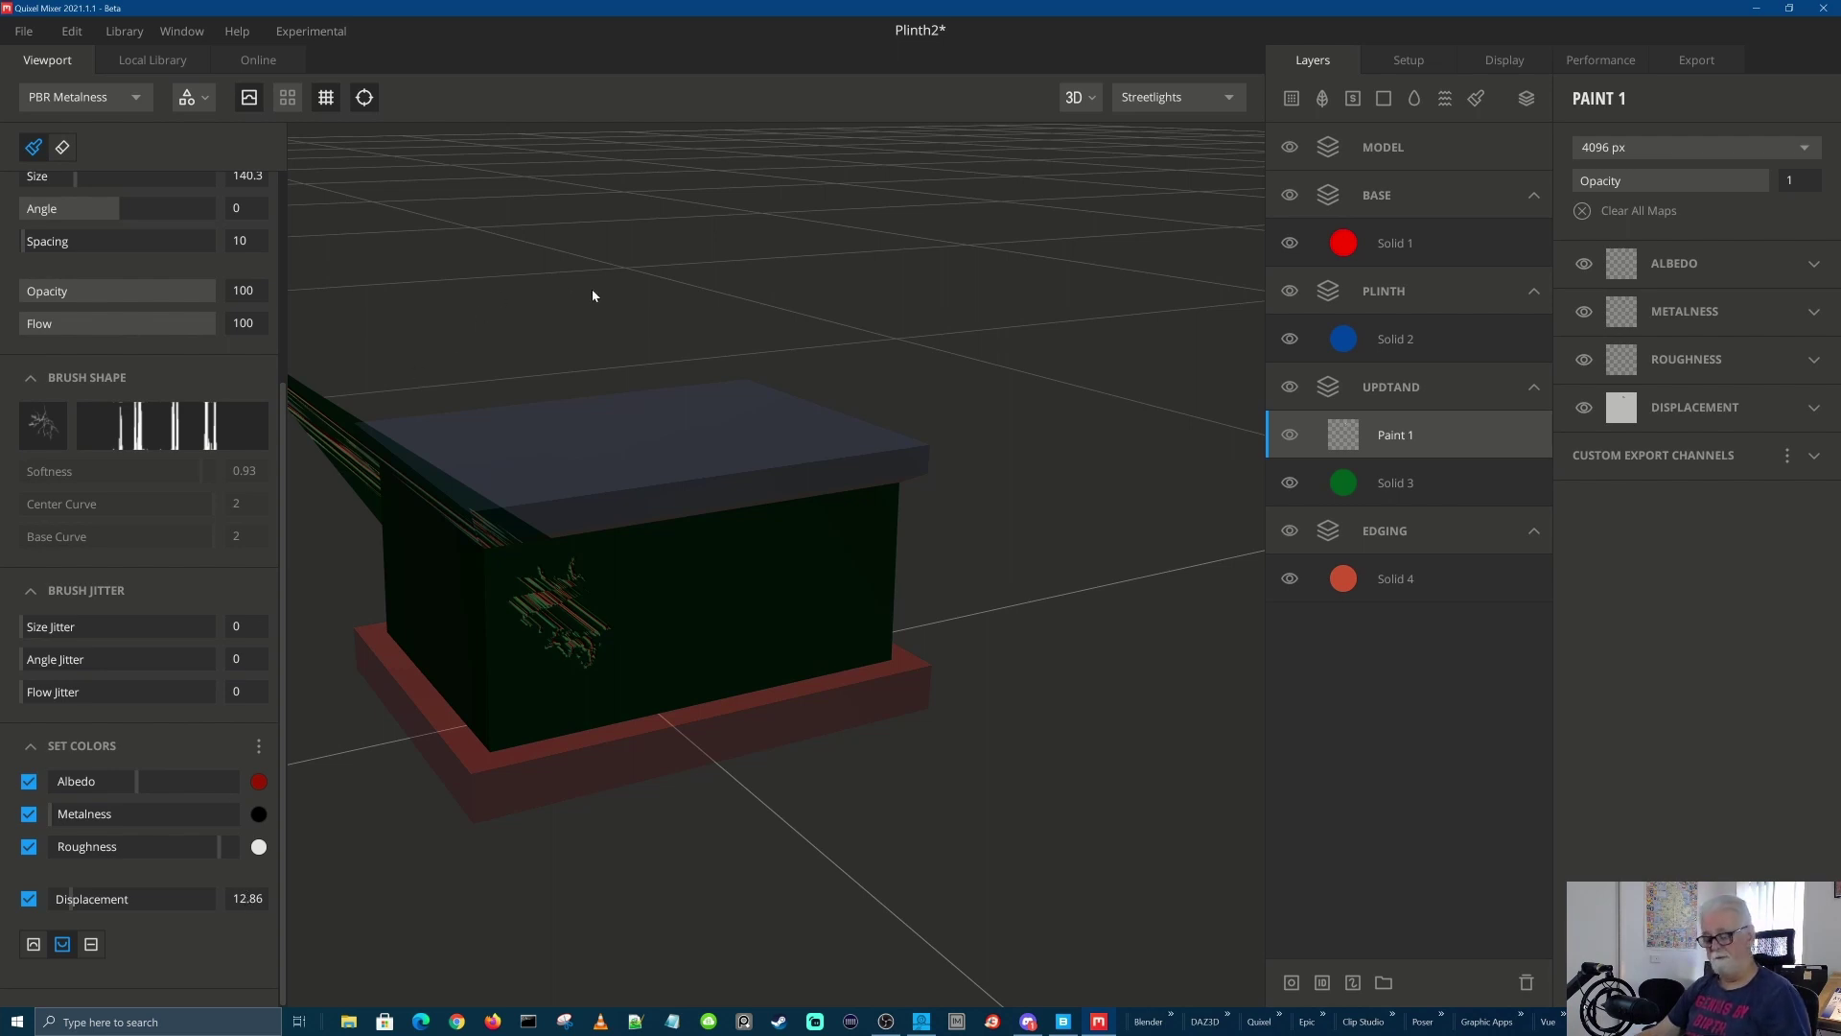
pyautogui.press('e')
pyautogui.moveTo(694, 597)
pyautogui.mouseDown()
pyautogui.moveTo(580, 619)
pyautogui.moveTo(555, 592)
pyautogui.moveTo(604, 641)
pyautogui.moveTo(586, 580)
pyautogui.moveTo(534, 616)
pyautogui.moveTo(563, 572)
pyautogui.moveTo(546, 618)
pyautogui.moveTo(522, 613)
pyautogui.moveTo(572, 563)
pyautogui.moveTo(546, 646)
pyautogui.moveTo(570, 649)
pyautogui.mouseUp()
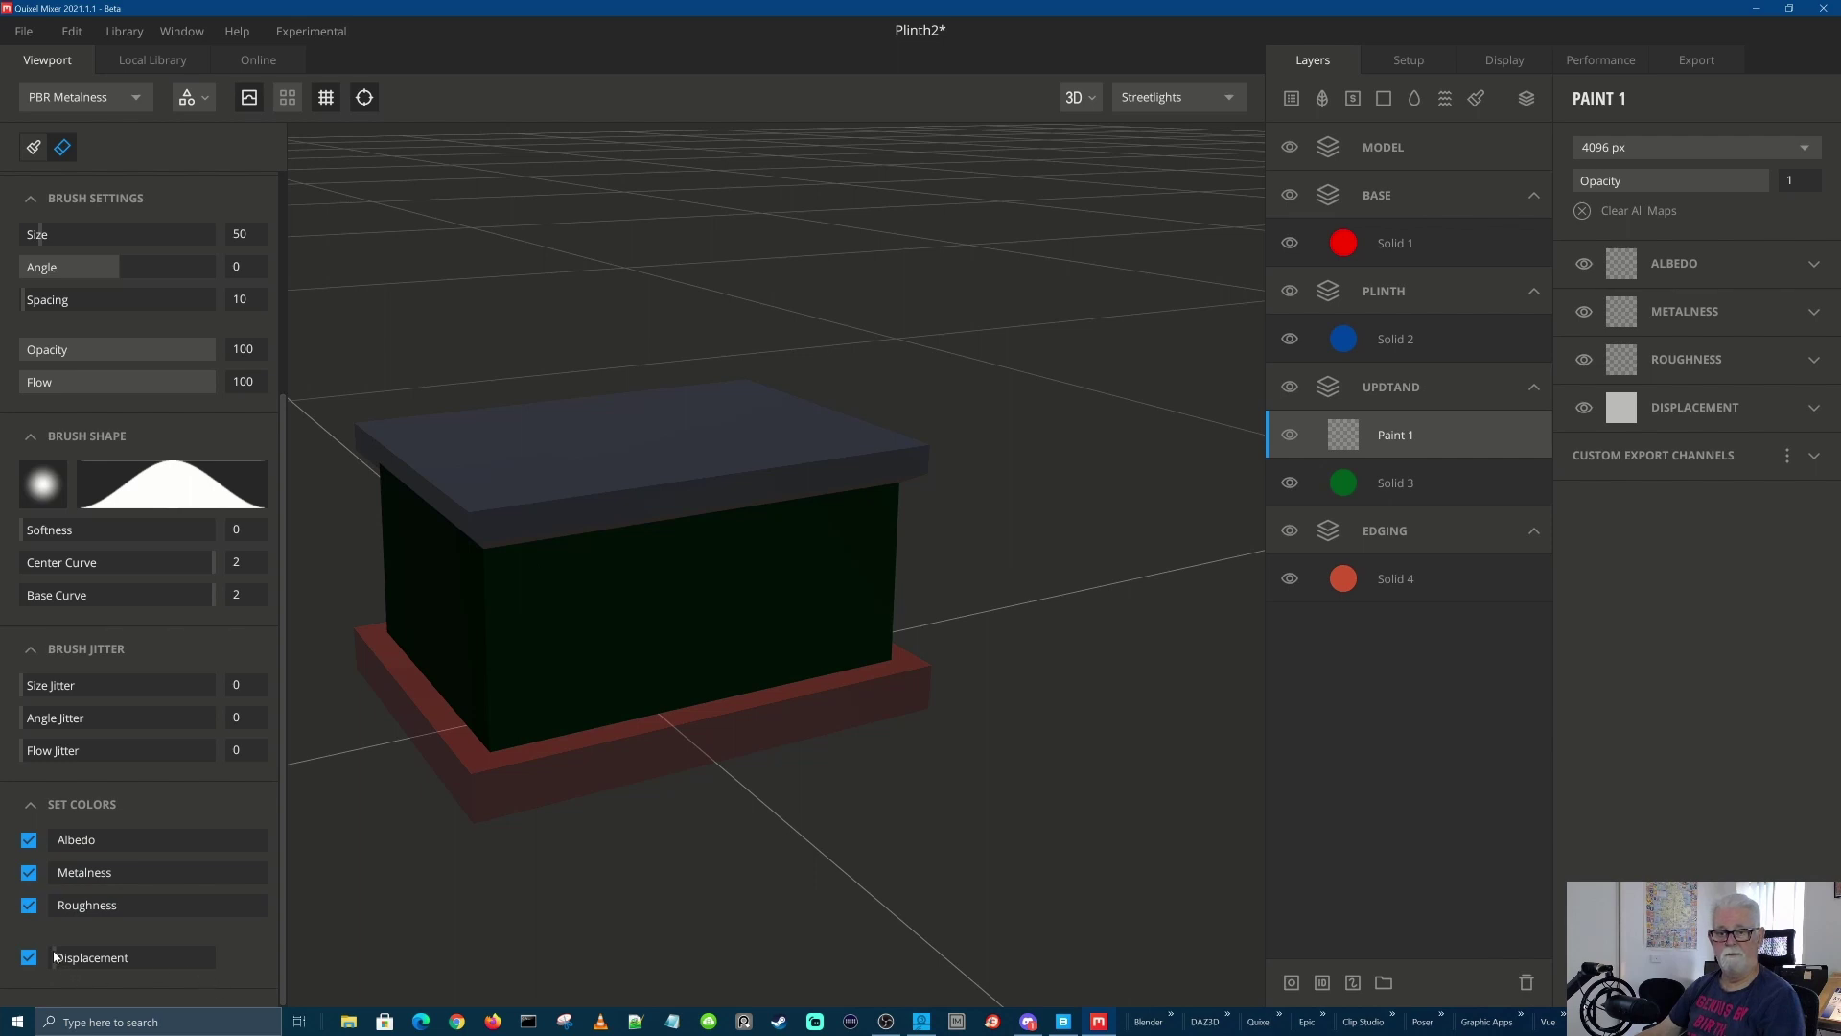
# Lower the paint brush displacement to 0.585 and paint three rubble patches across the upstand's front face
pyautogui.press('b')
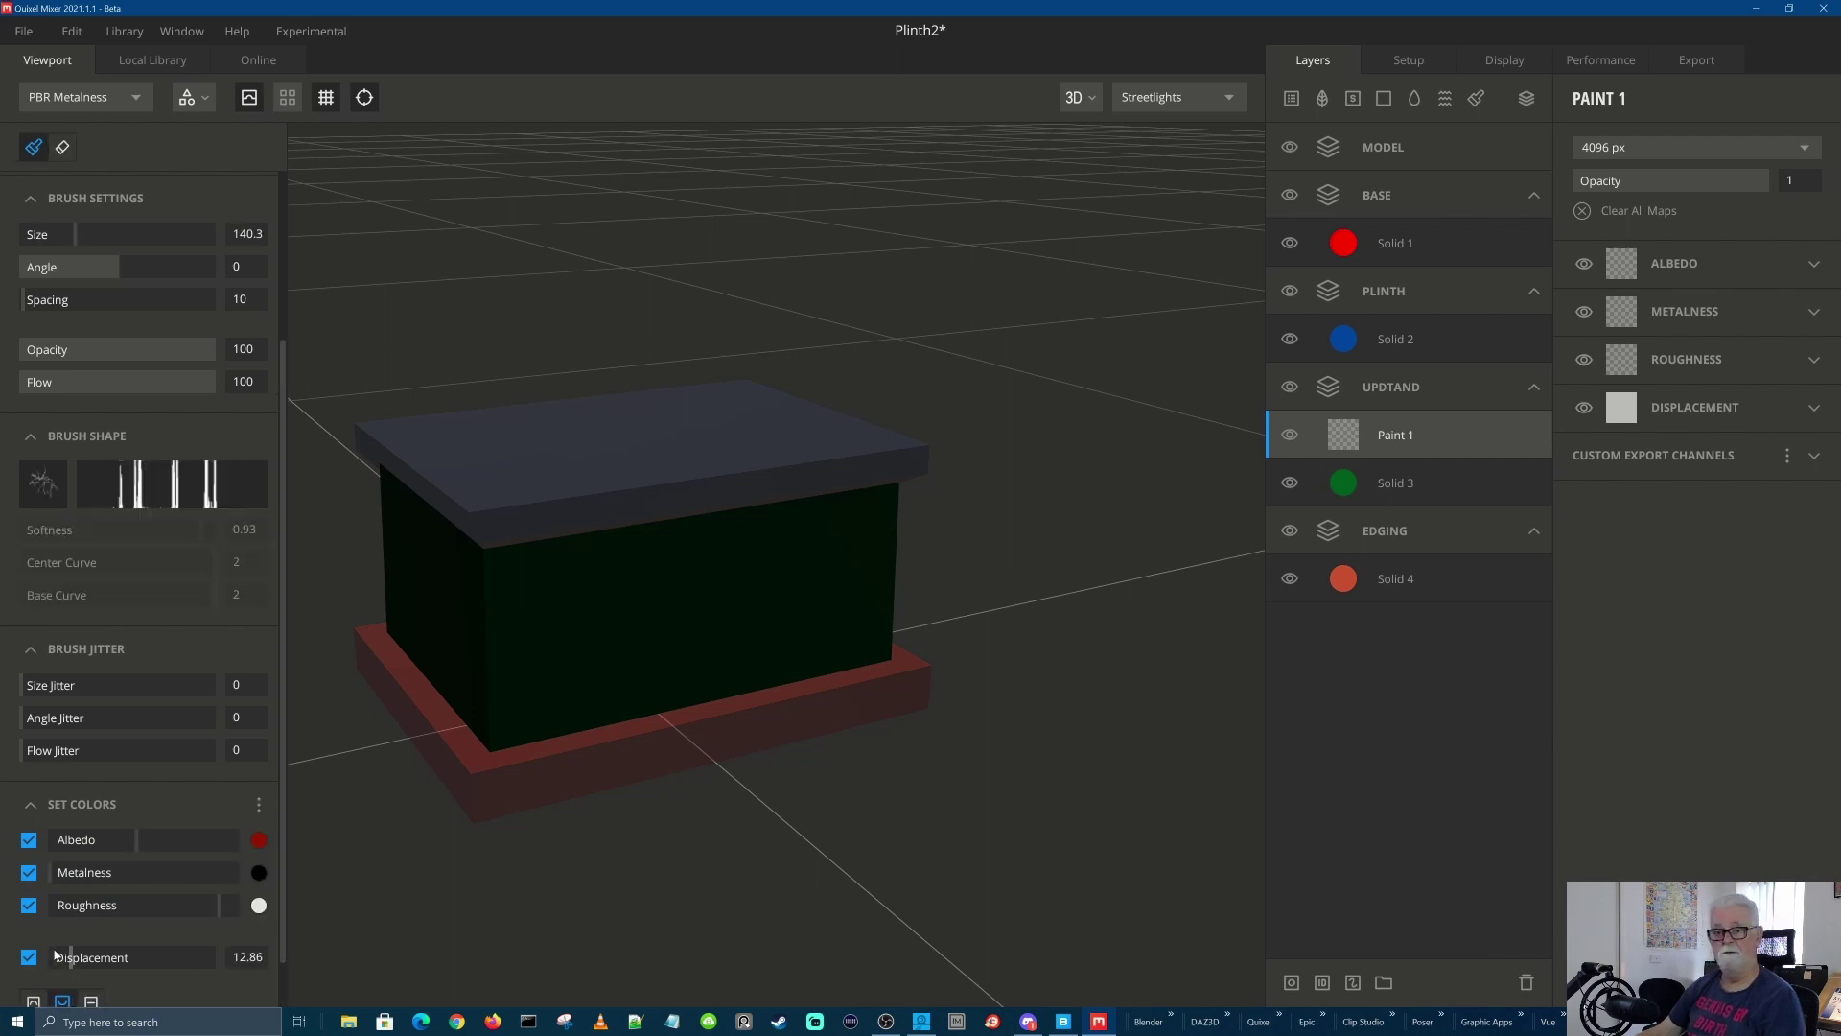
pyautogui.moveTo(61, 959); pyautogui.dragTo(54, 963)
pyautogui.moveTo(53, 963); pyautogui.dragTo(52, 964)
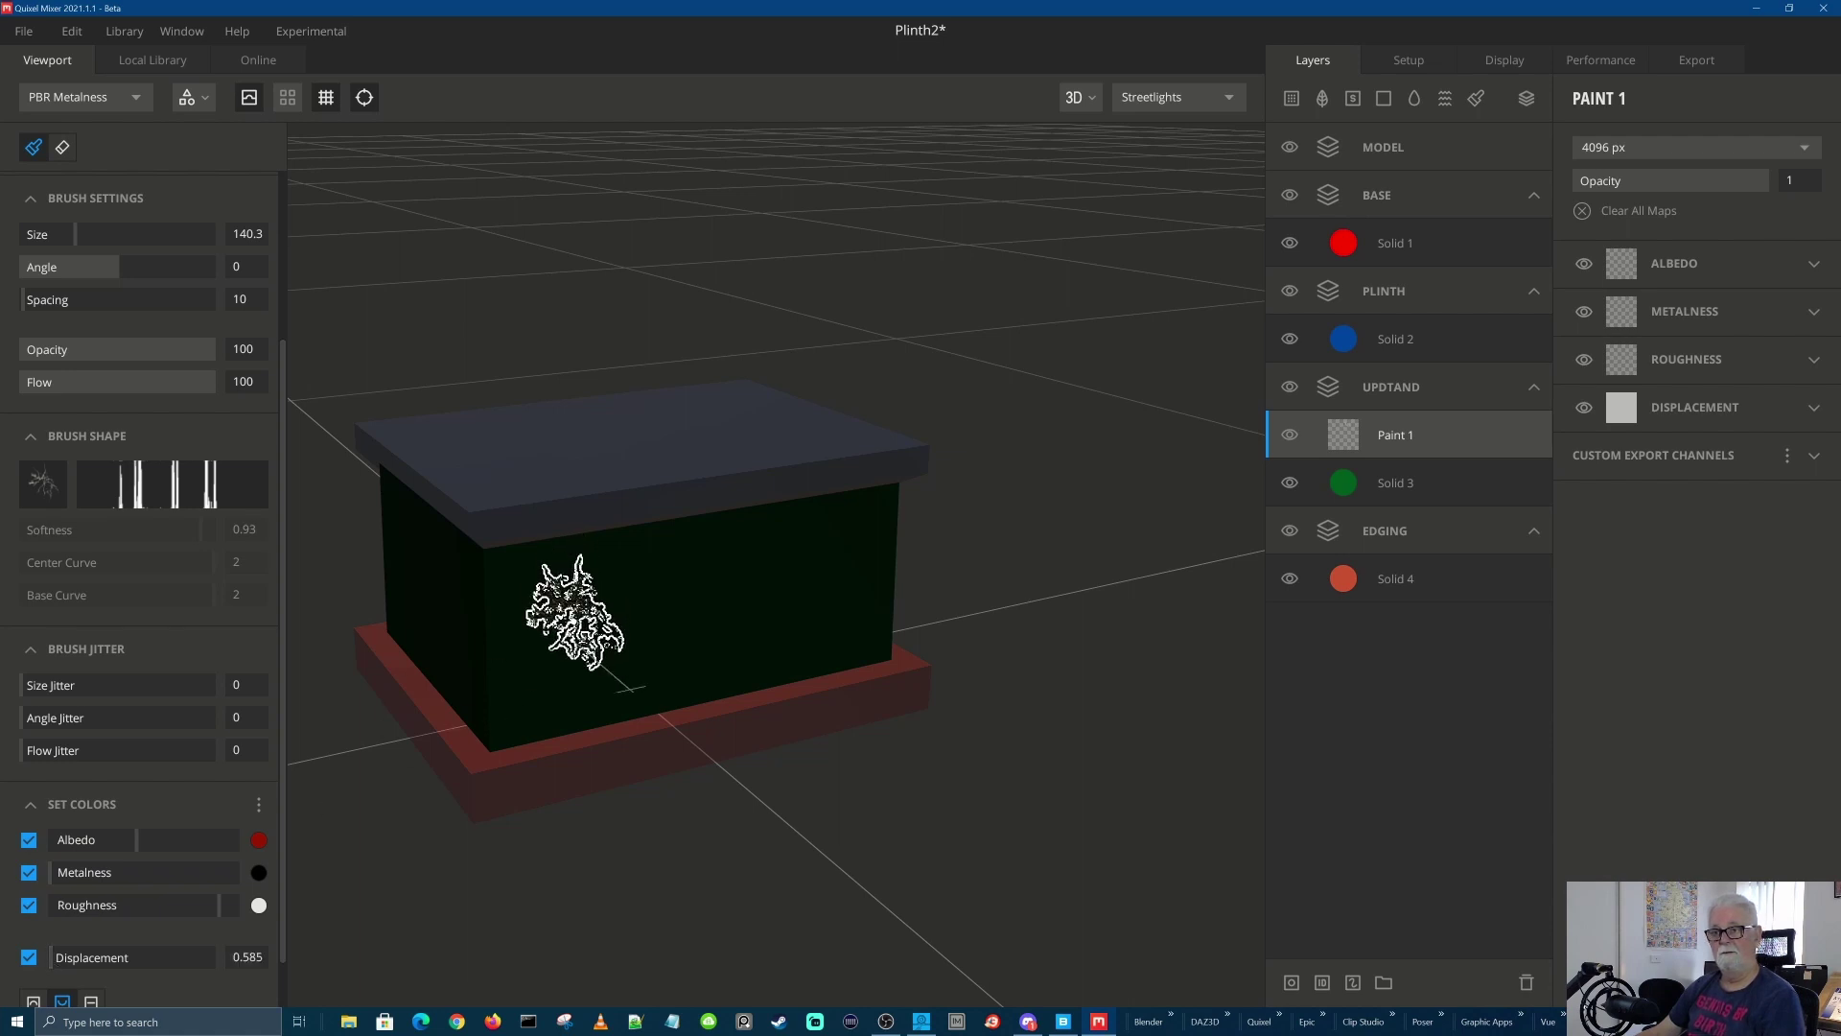
pyautogui.click(671, 599)
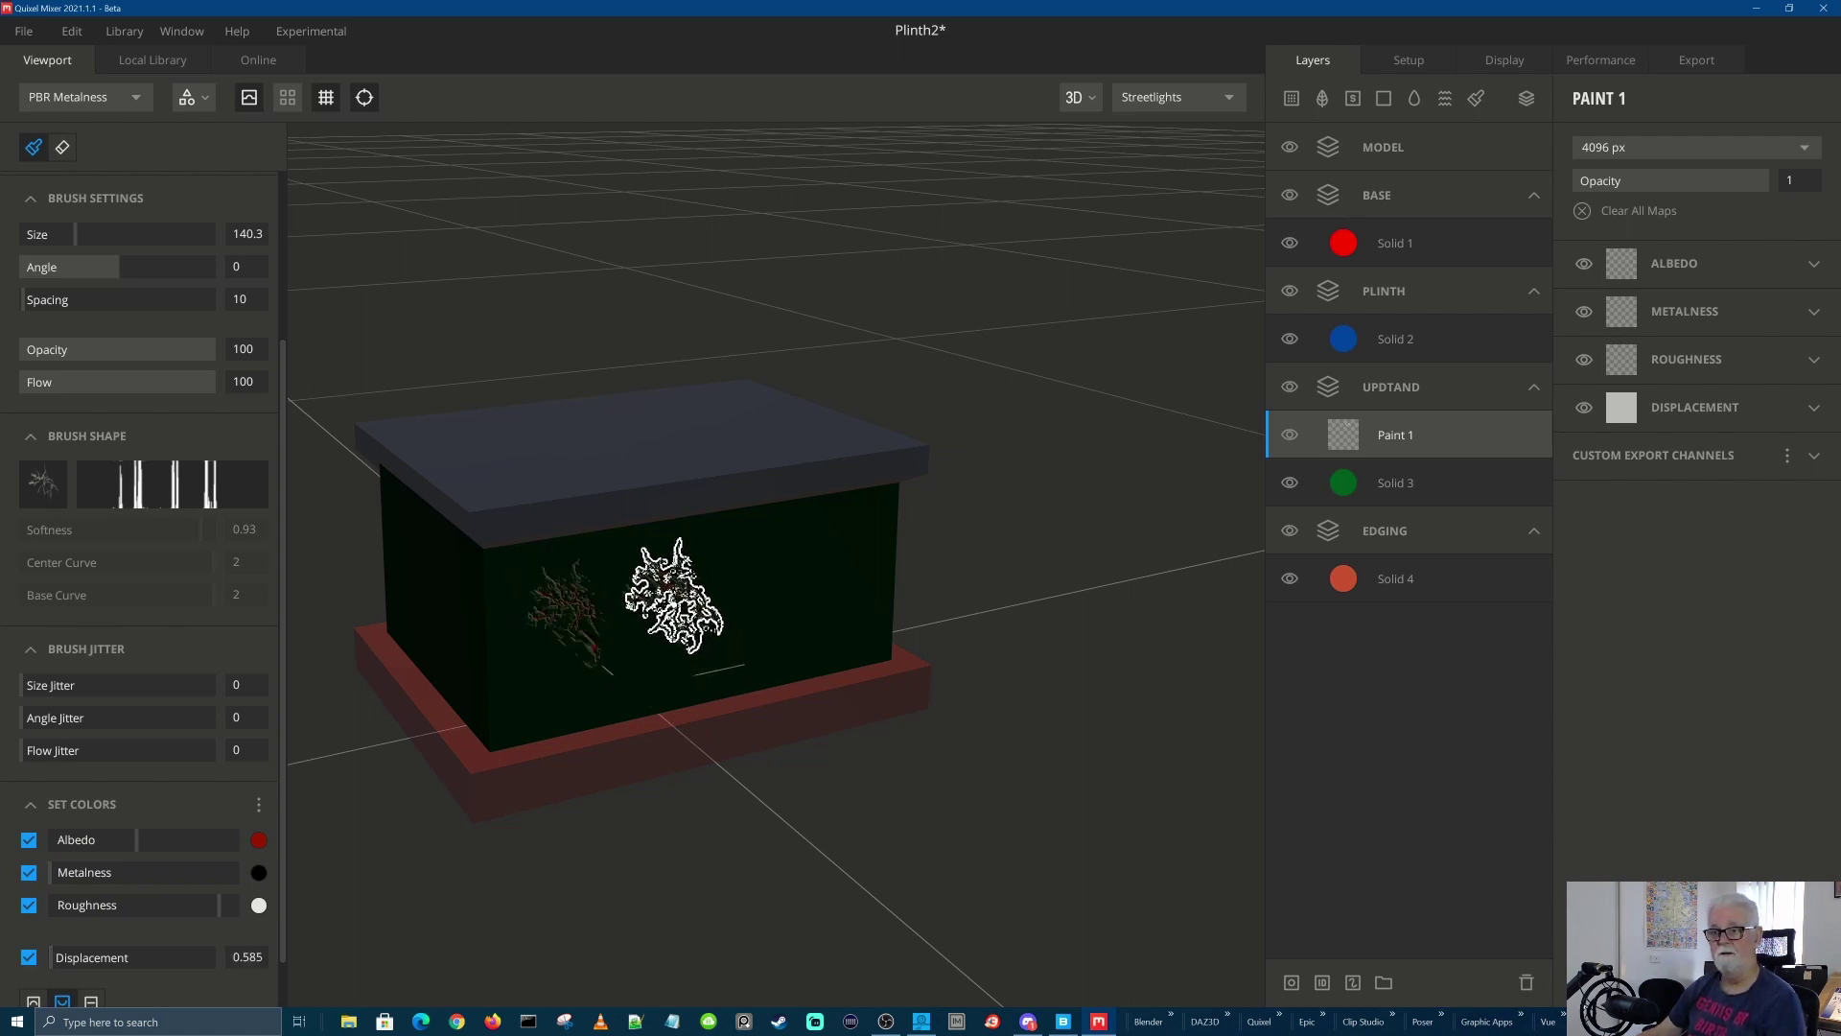
pyautogui.moveTo(815, 575); pyautogui.dragTo(798, 590)
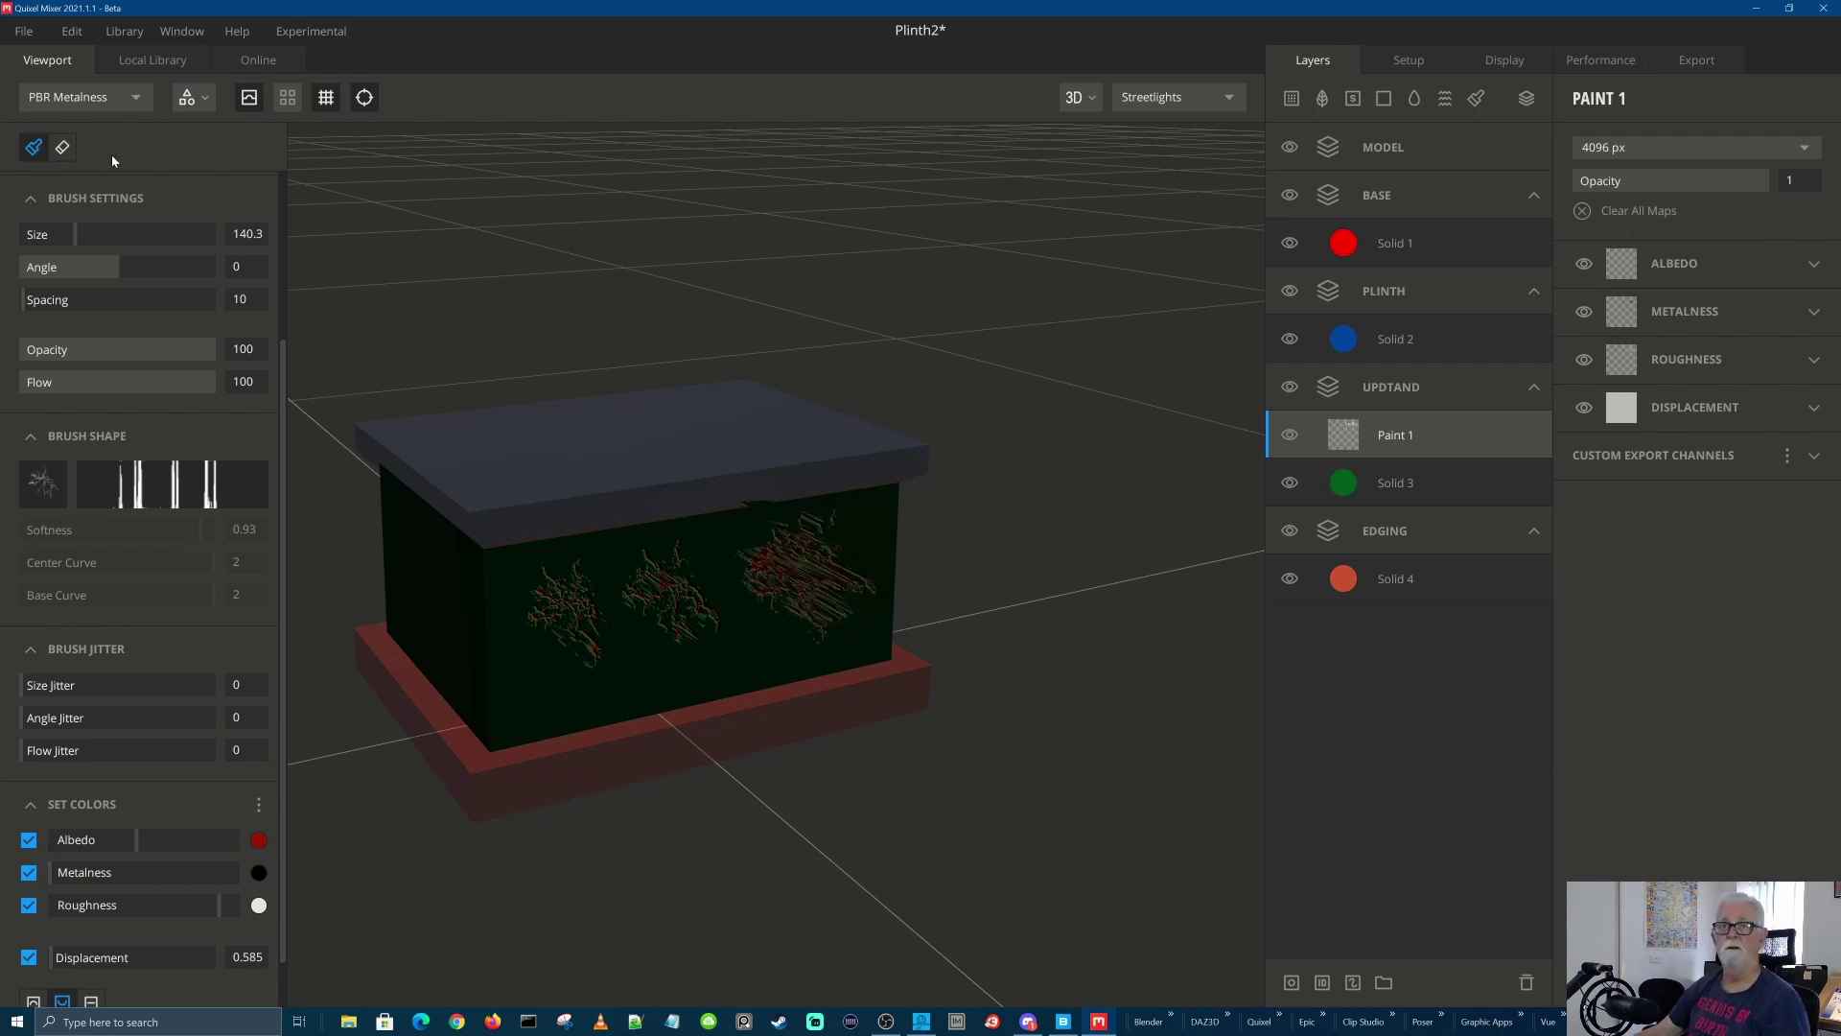
# Enlarge the eraser to size 97.1 and erase the rightmost rubble patch on the upstand's front face
pyautogui.click(63, 147)
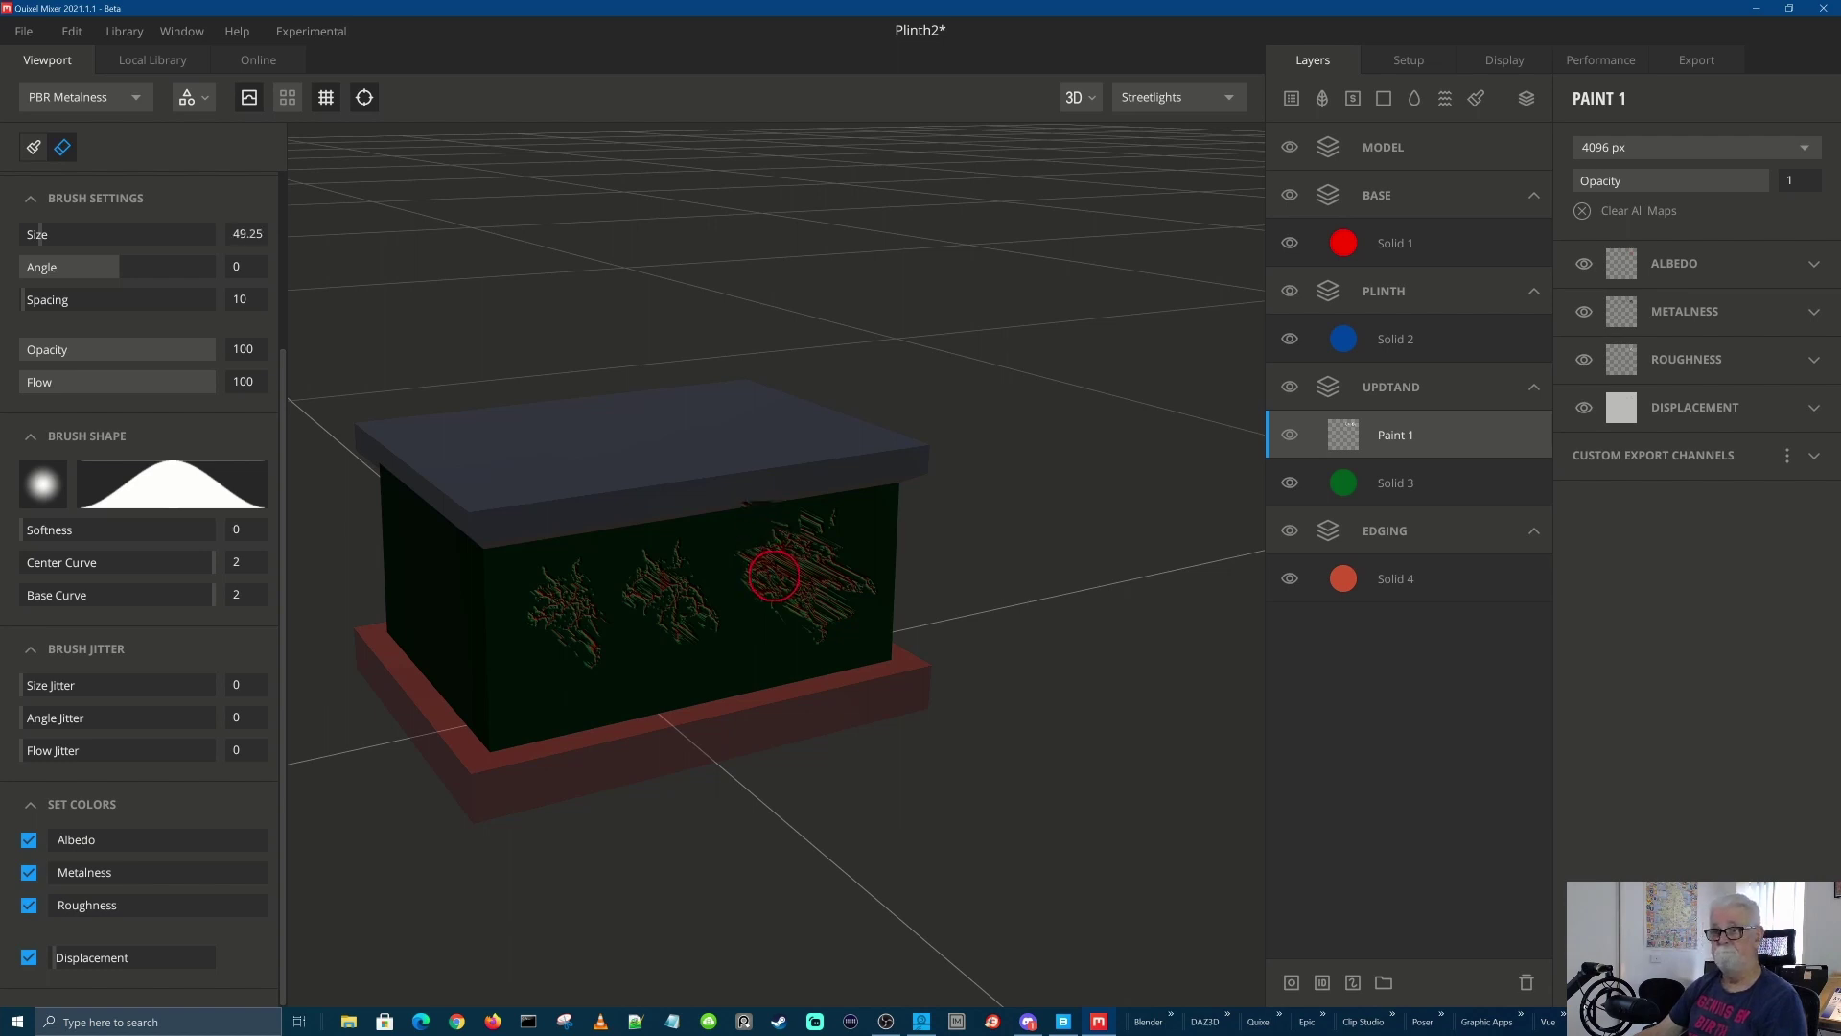
pyautogui.press(']')
pyautogui.press(']')
pyautogui.press(']')
pyautogui.press(']')
pyautogui.press(']')
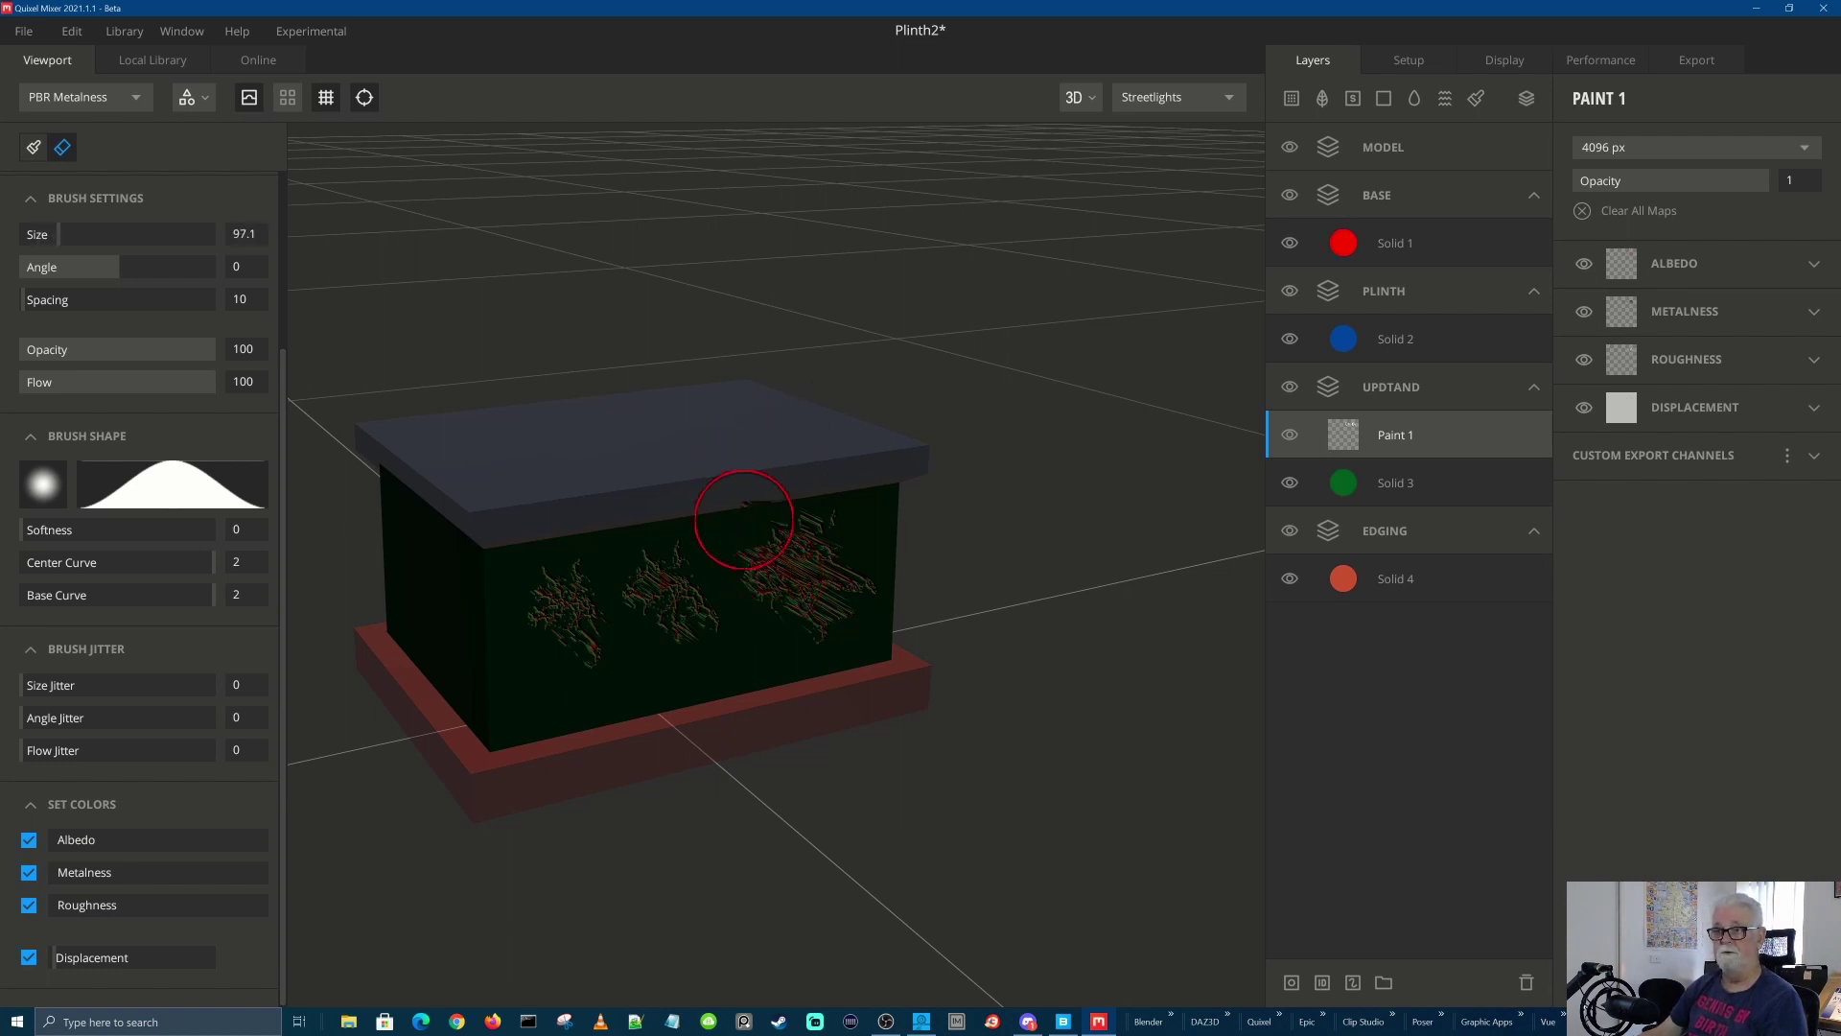
pyautogui.moveTo(744, 519)
pyautogui.mouseDown()
pyautogui.moveTo(863, 576)
pyautogui.moveTo(810, 575)
pyautogui.moveTo(809, 493)
pyautogui.moveTo(837, 658)
pyautogui.moveTo(809, 521)
pyautogui.moveTo(768, 595)
pyautogui.moveTo(853, 591)
pyautogui.mouseUp()
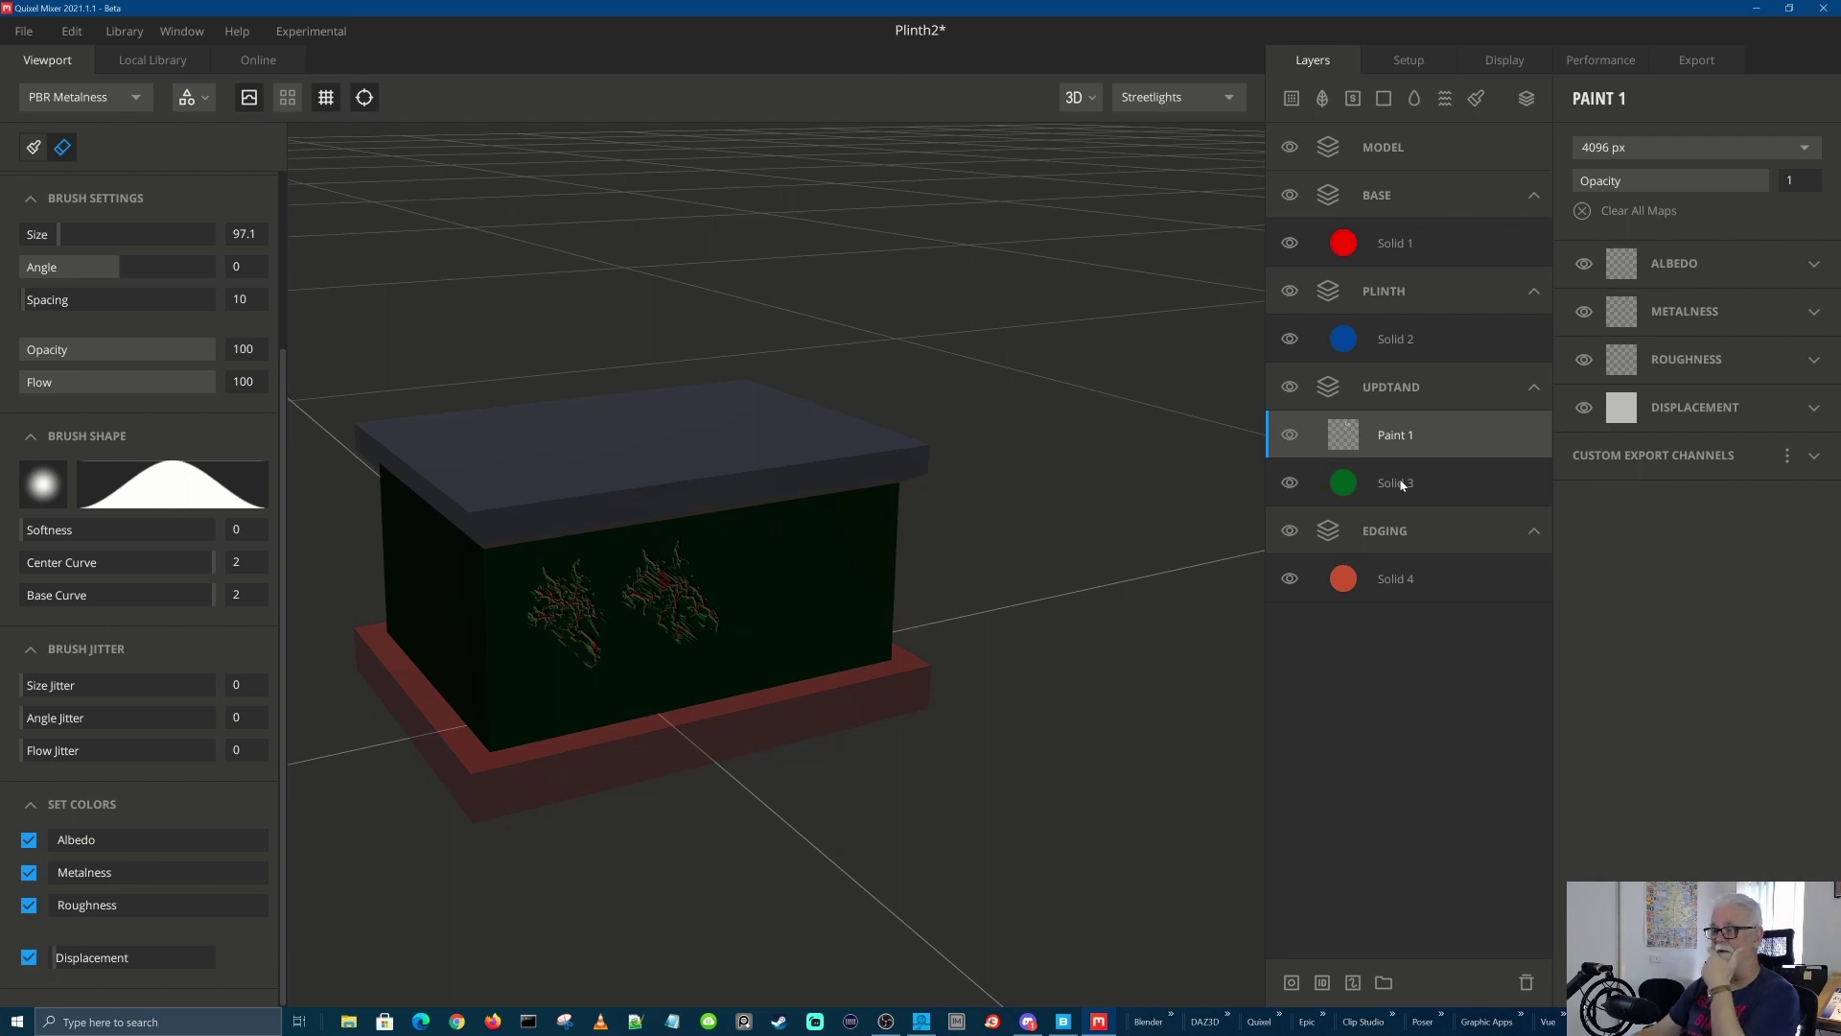
# Set the albedo colour of the UPDTAND solid layer to light grey ADB1AC and check the whole model
pyautogui.click(1341, 489)
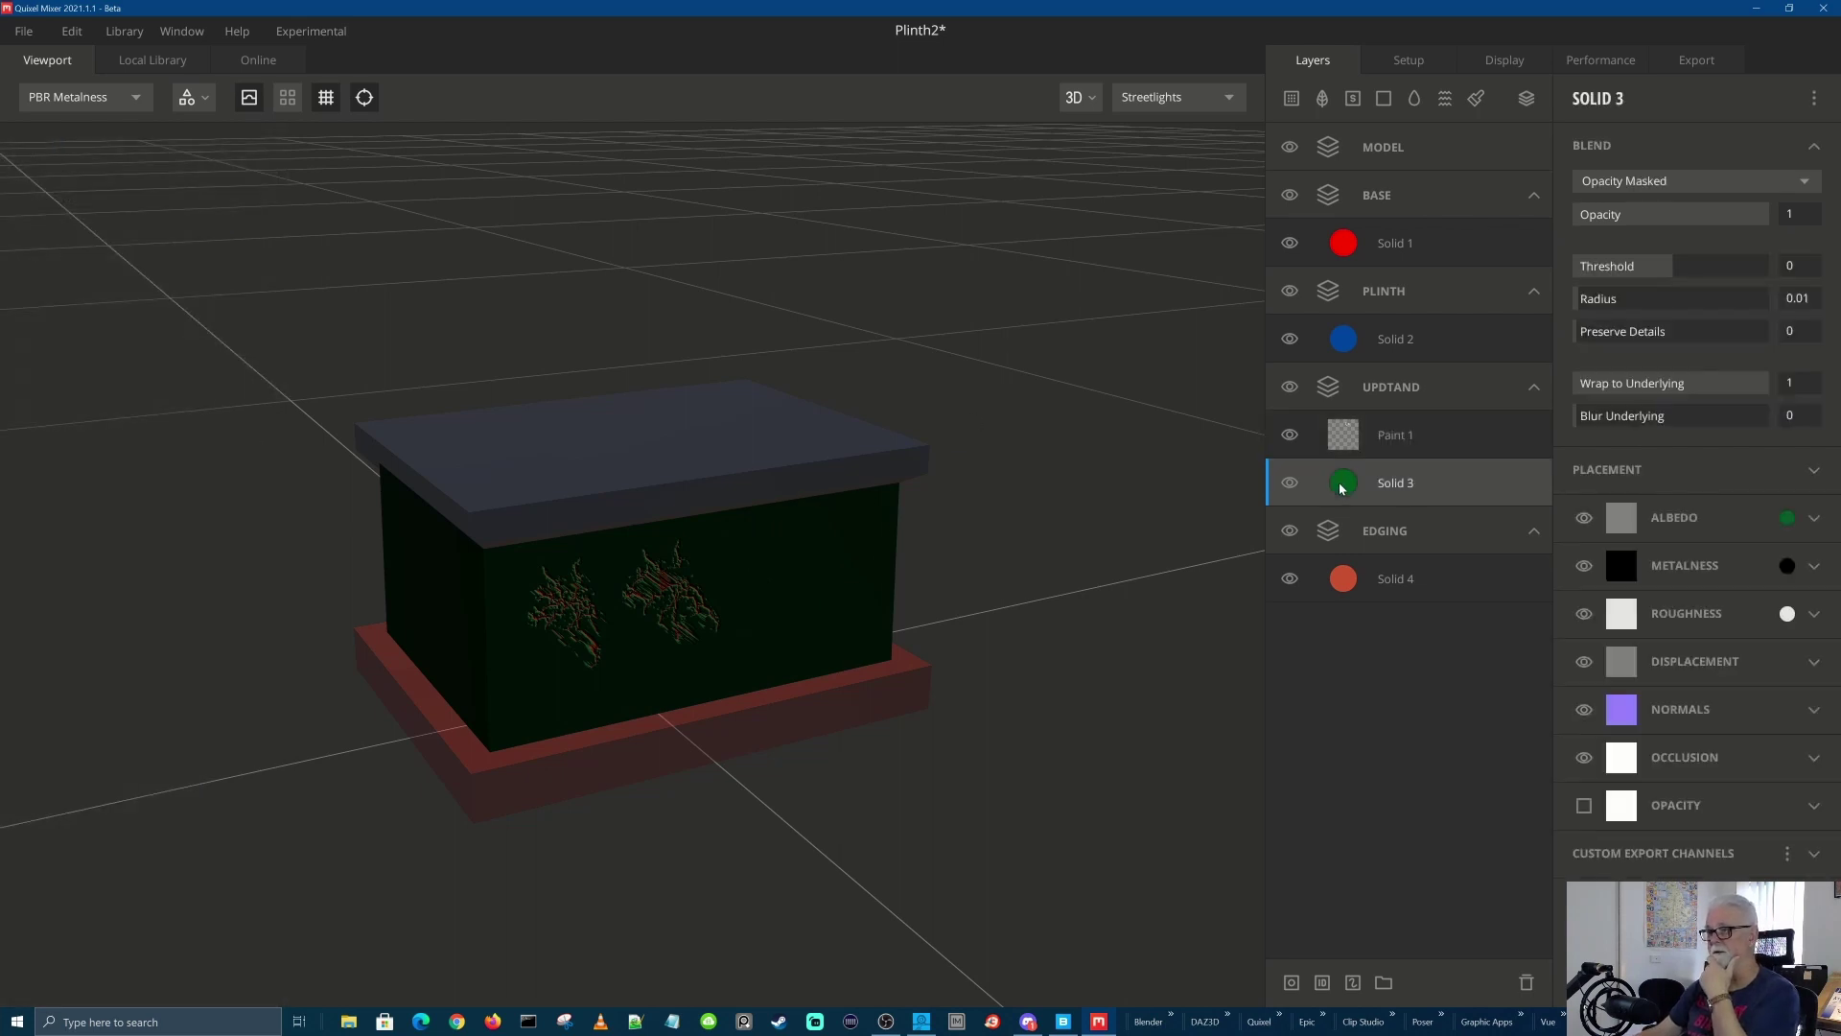
pyautogui.click(1787, 520)
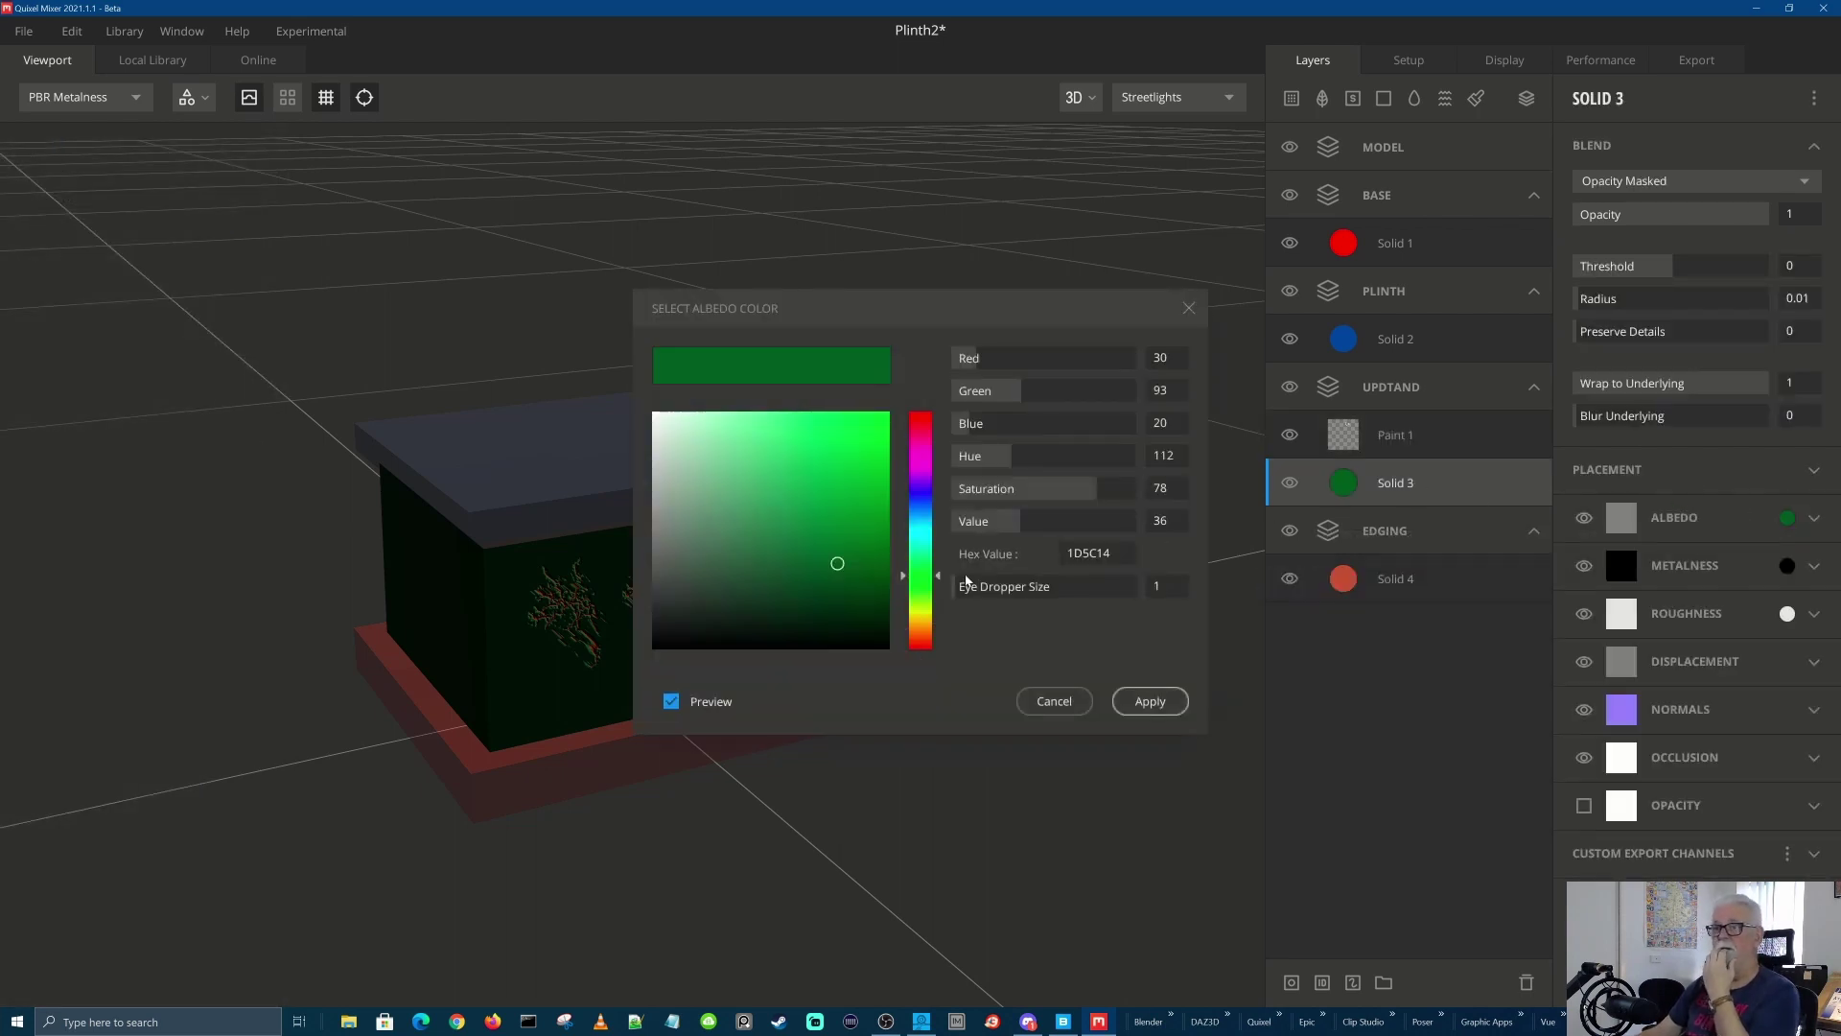
pyautogui.moveTo(839, 566); pyautogui.dragTo(659, 486)
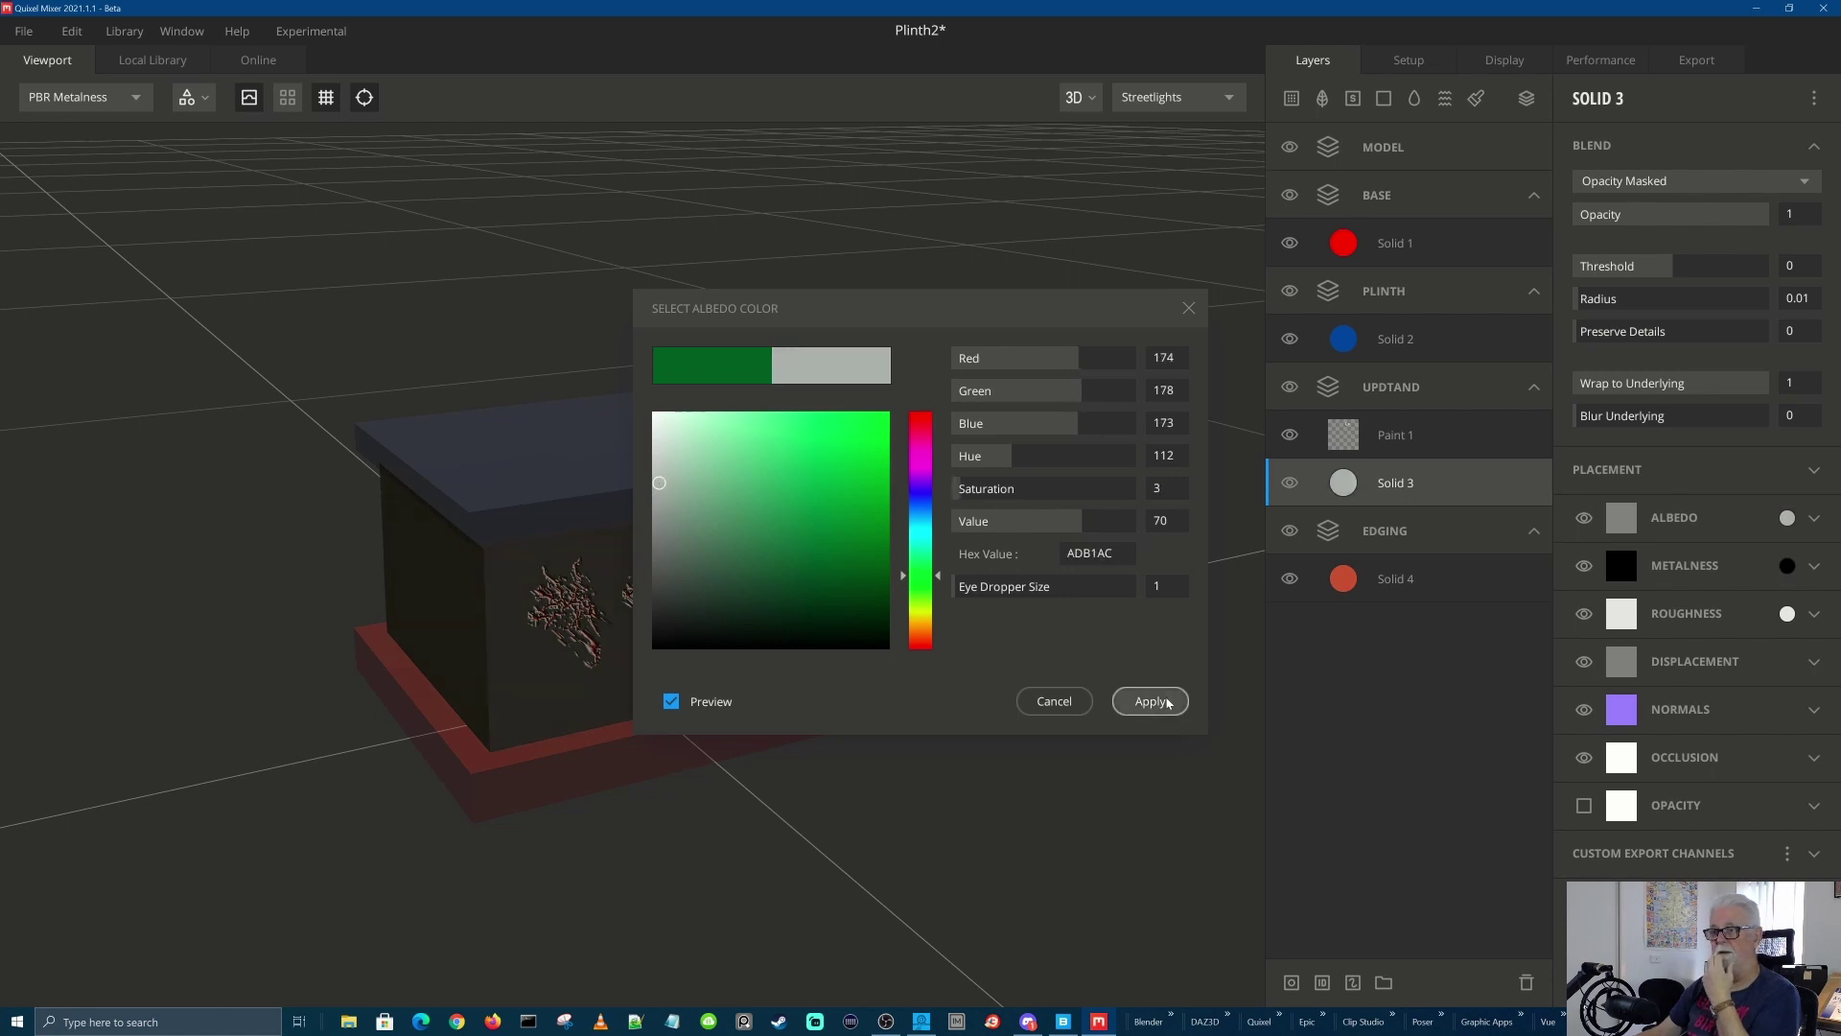
pyautogui.click(1156, 700)
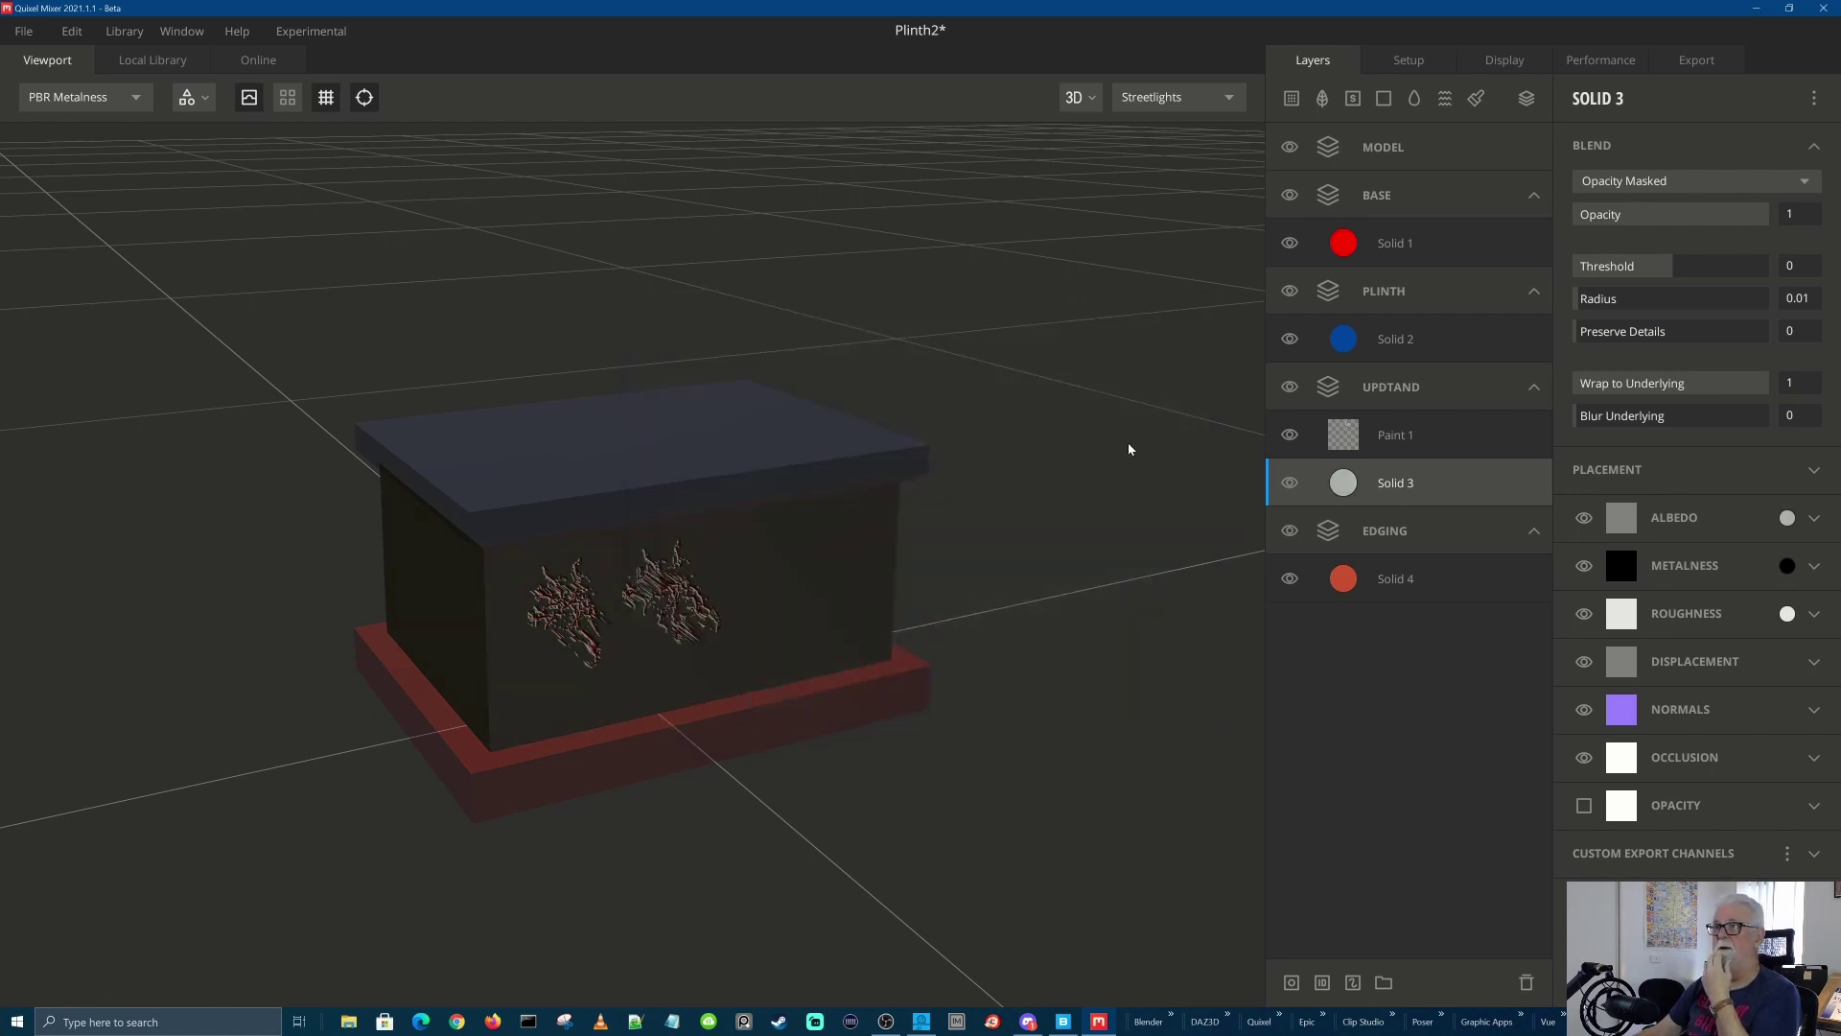
pyautogui.click(1391, 158)
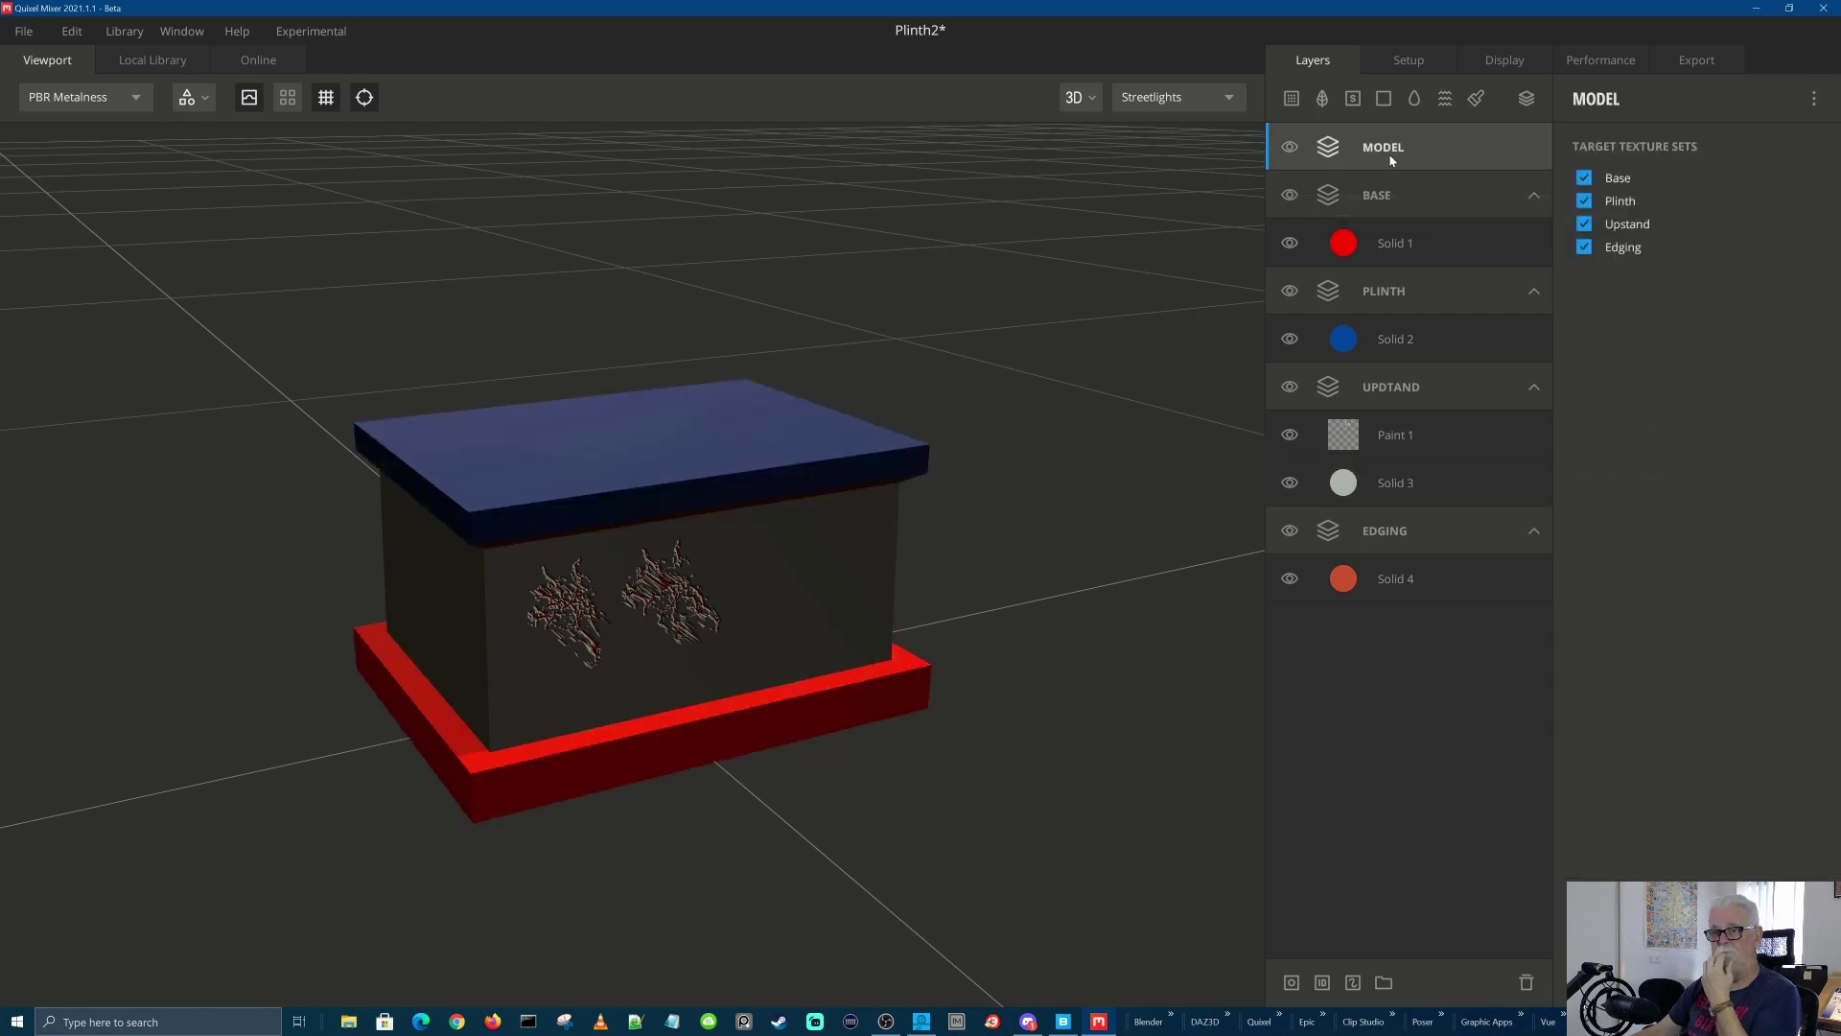
pyautogui.moveTo(875, 650)
pyautogui.mouseDown()
pyautogui.moveTo(1007, 629)
pyautogui.moveTo(717, 652)
pyautogui.moveTo(732, 624)
pyautogui.moveTo(874, 641)
pyautogui.mouseUp()
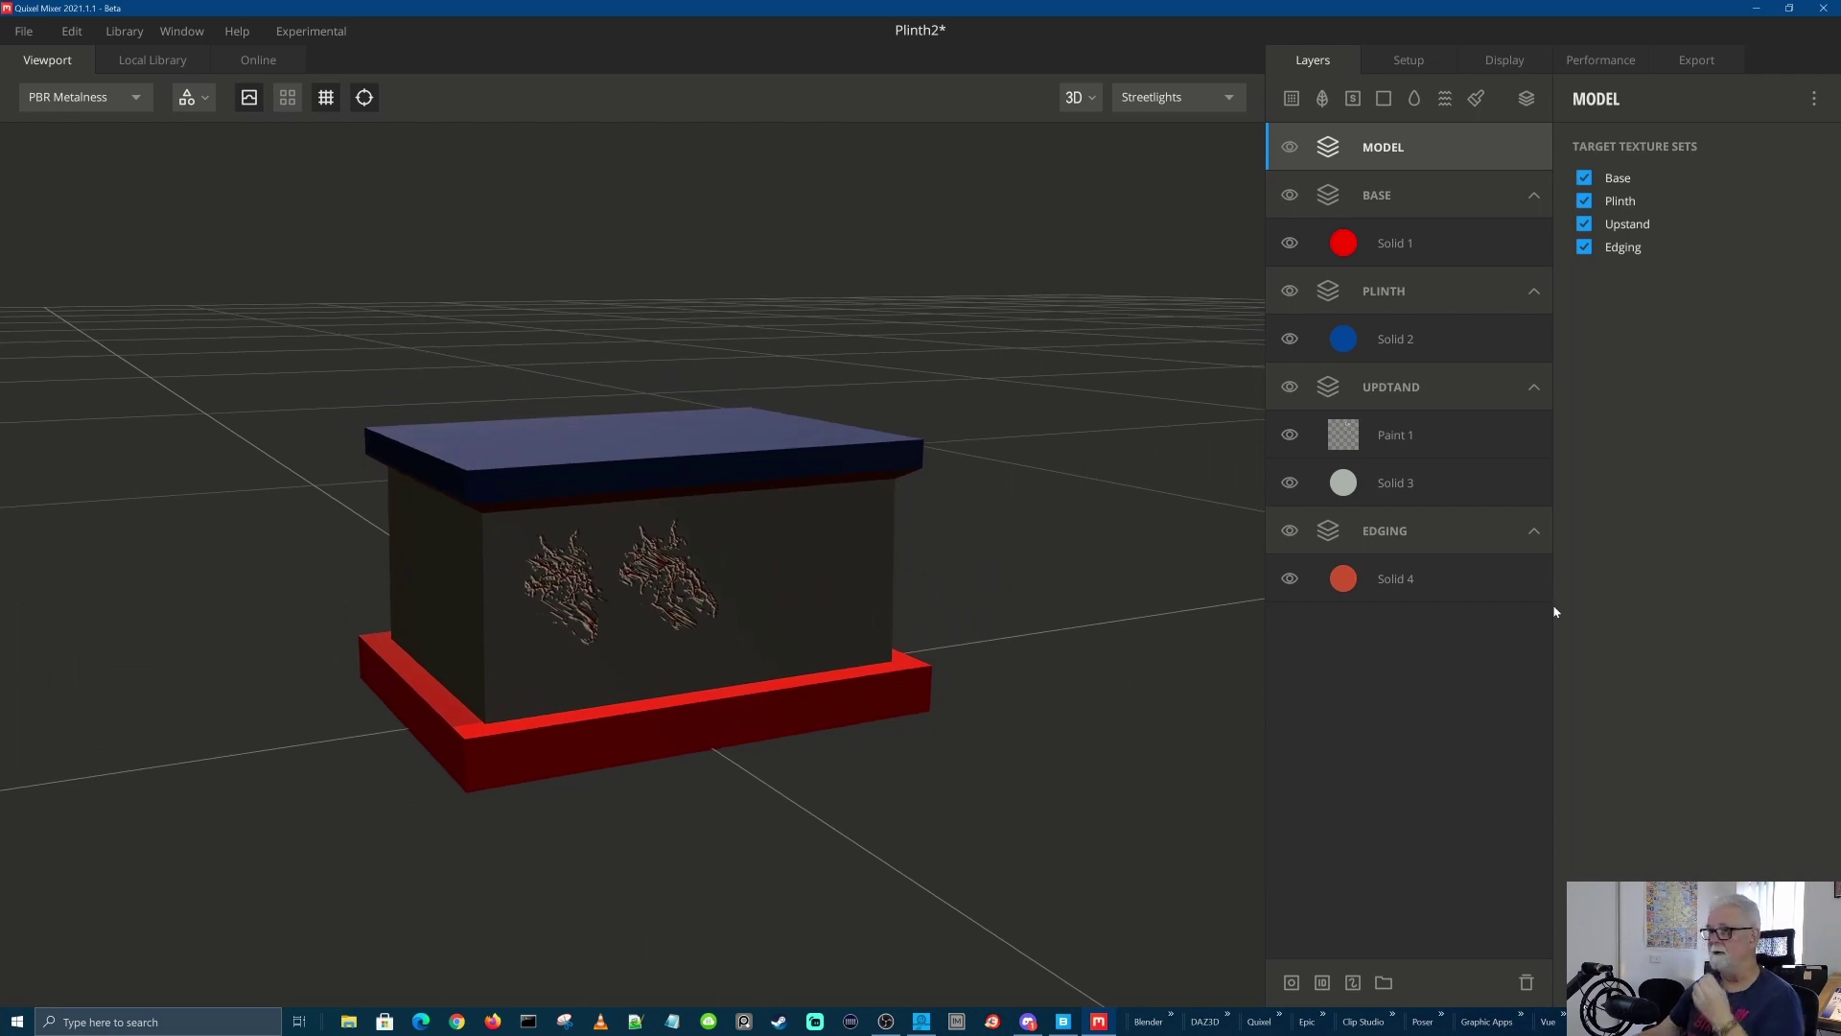
# Open the image chooser for the displacement channel of the paint layer in the UPDTAND layer set
pyautogui.click(1400, 439)
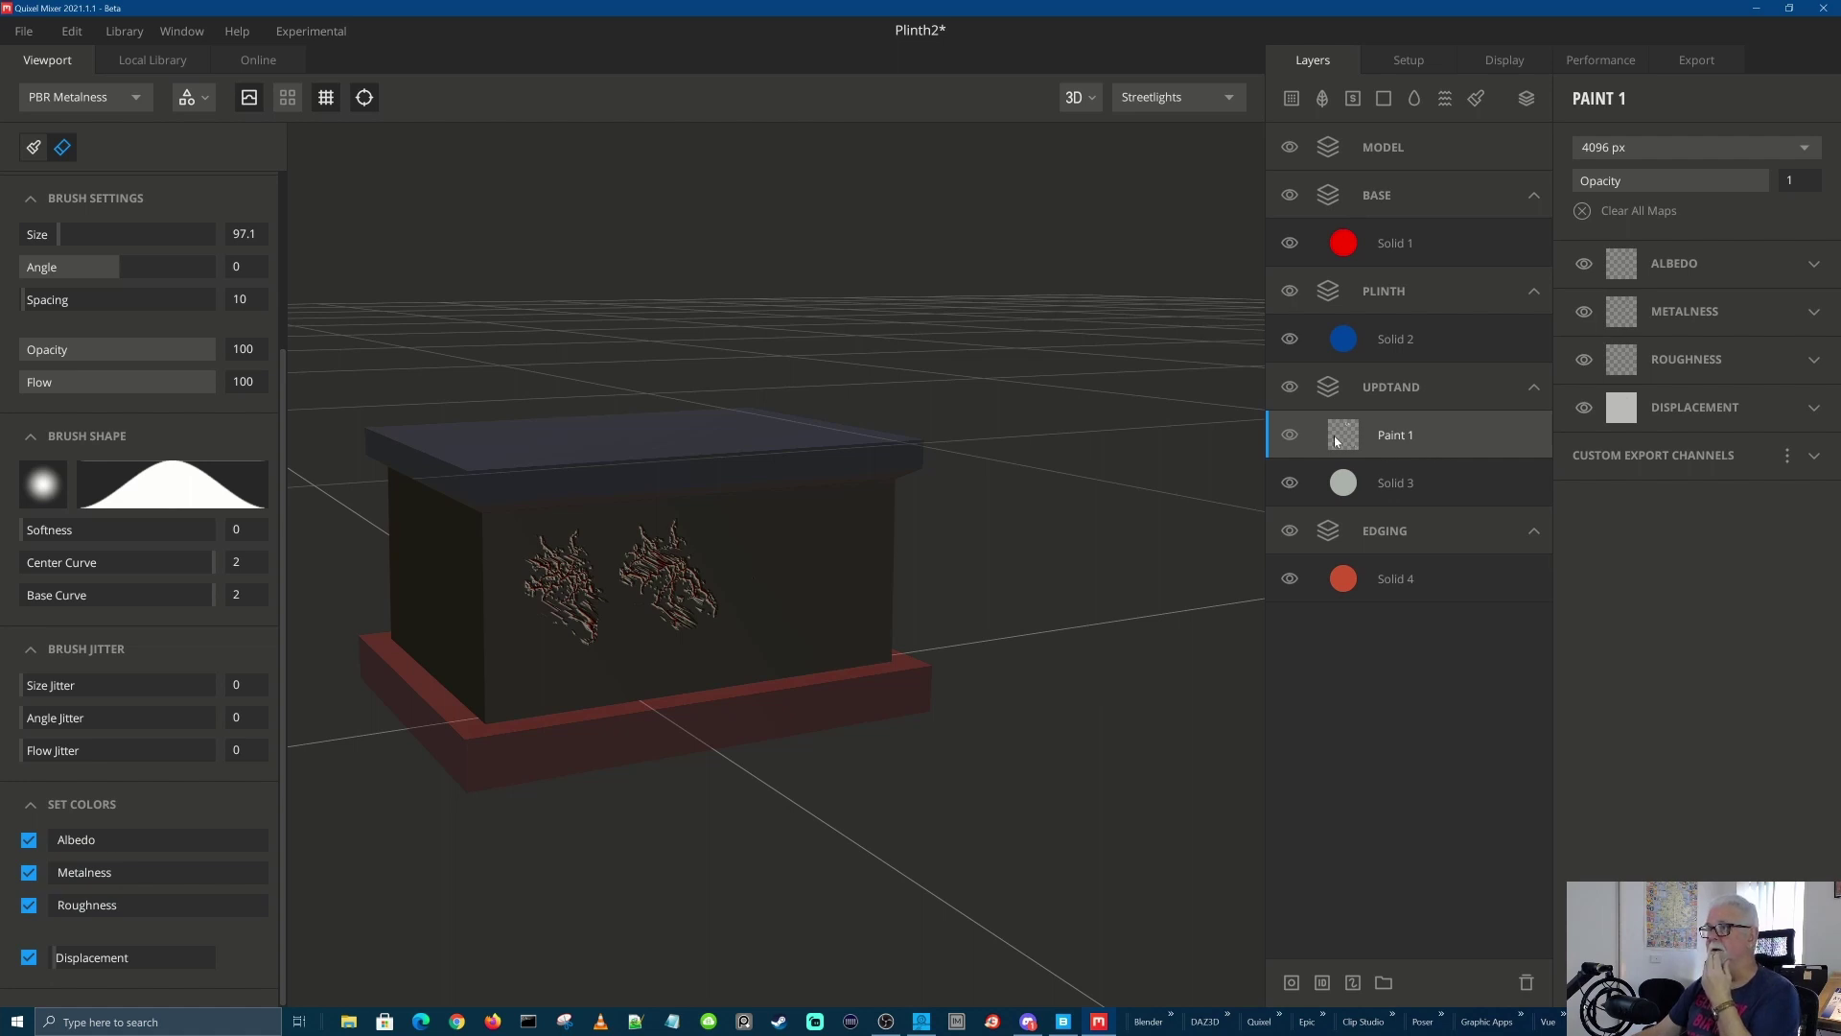
pyautogui.click(1404, 406)
pyautogui.click(1348, 437)
pyautogui.click(1813, 409)
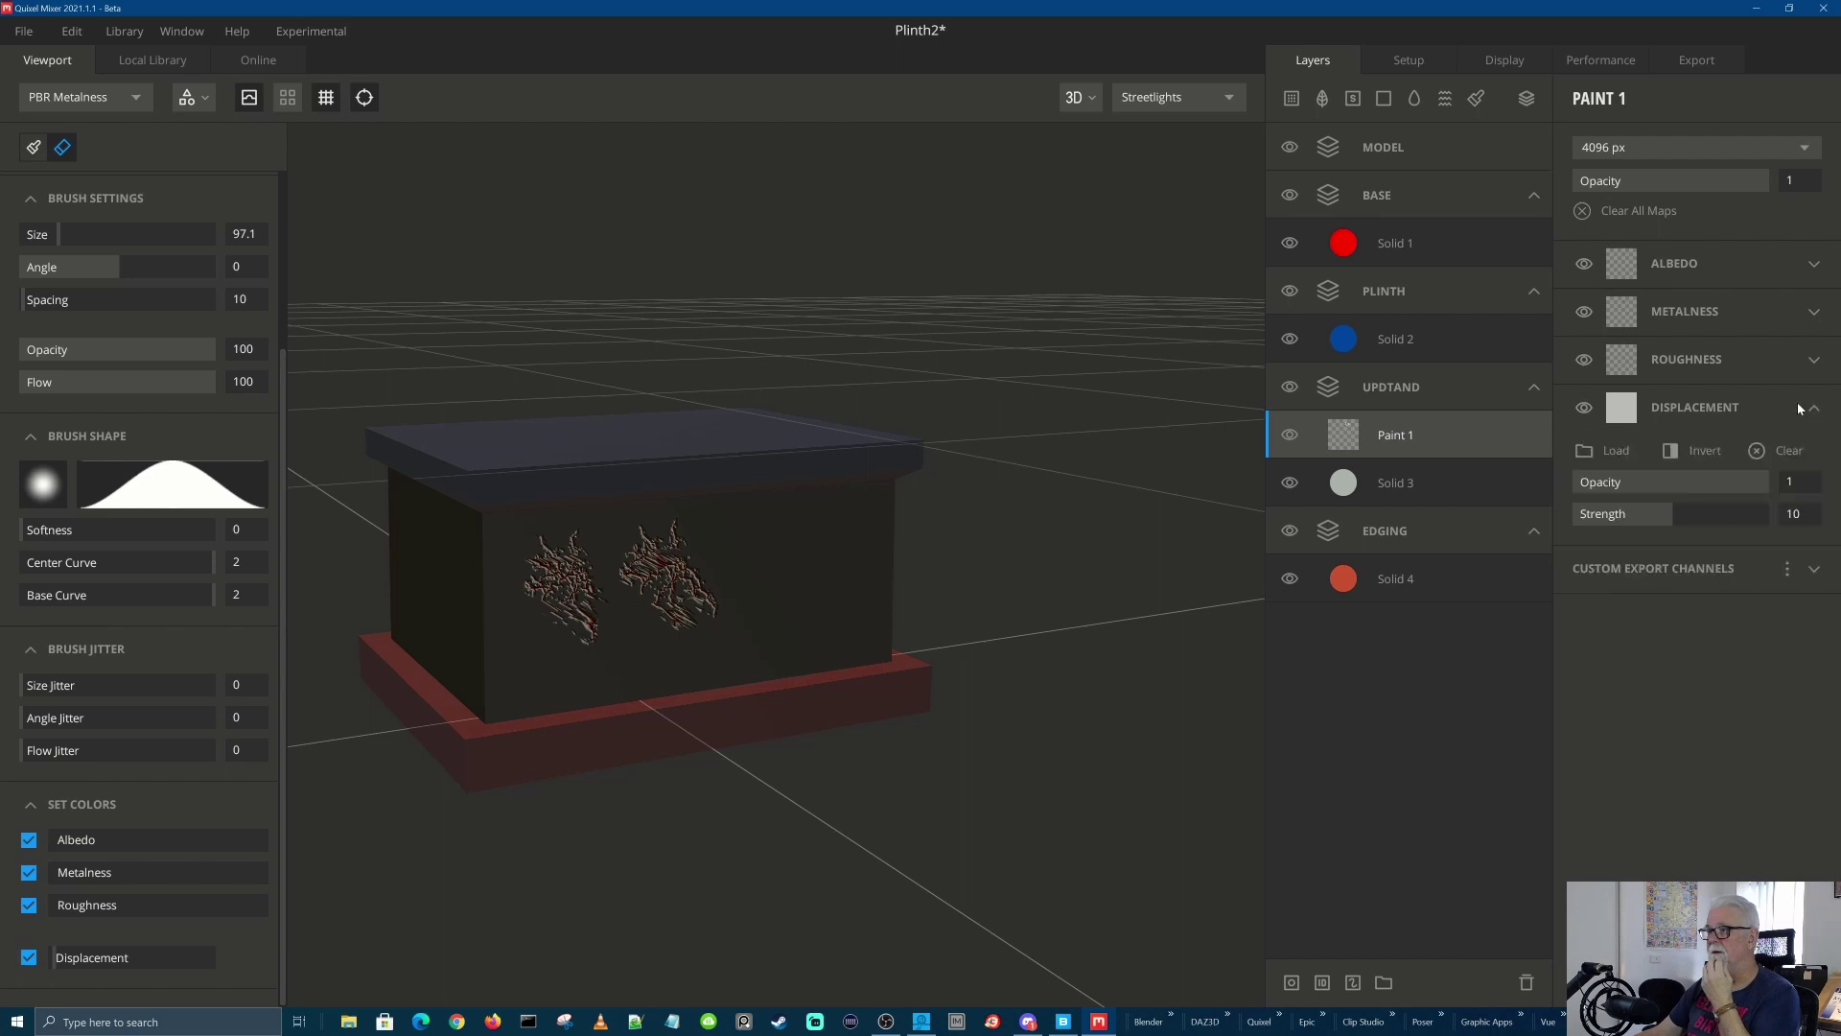
pyautogui.click(1583, 453)
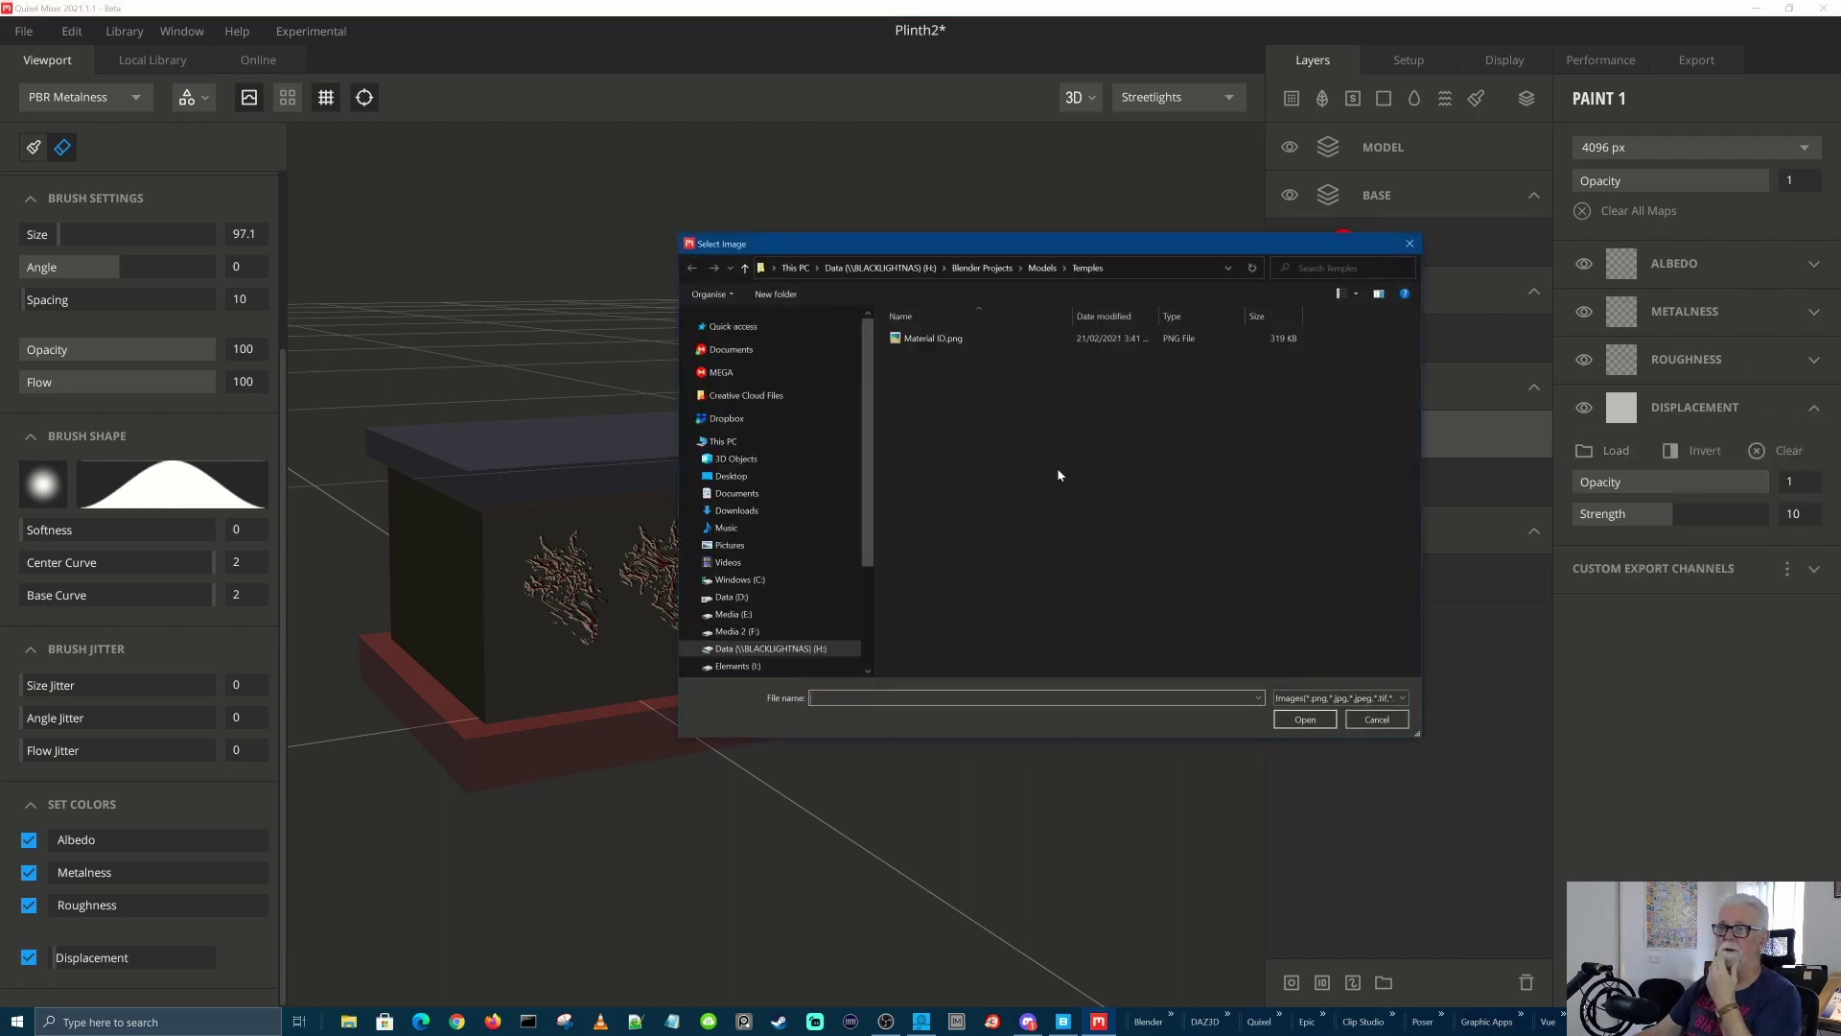
# Browse the Blender Projects folders, including Textures and Floors, for an image to use as the displacement map
pyautogui.click(978, 268)
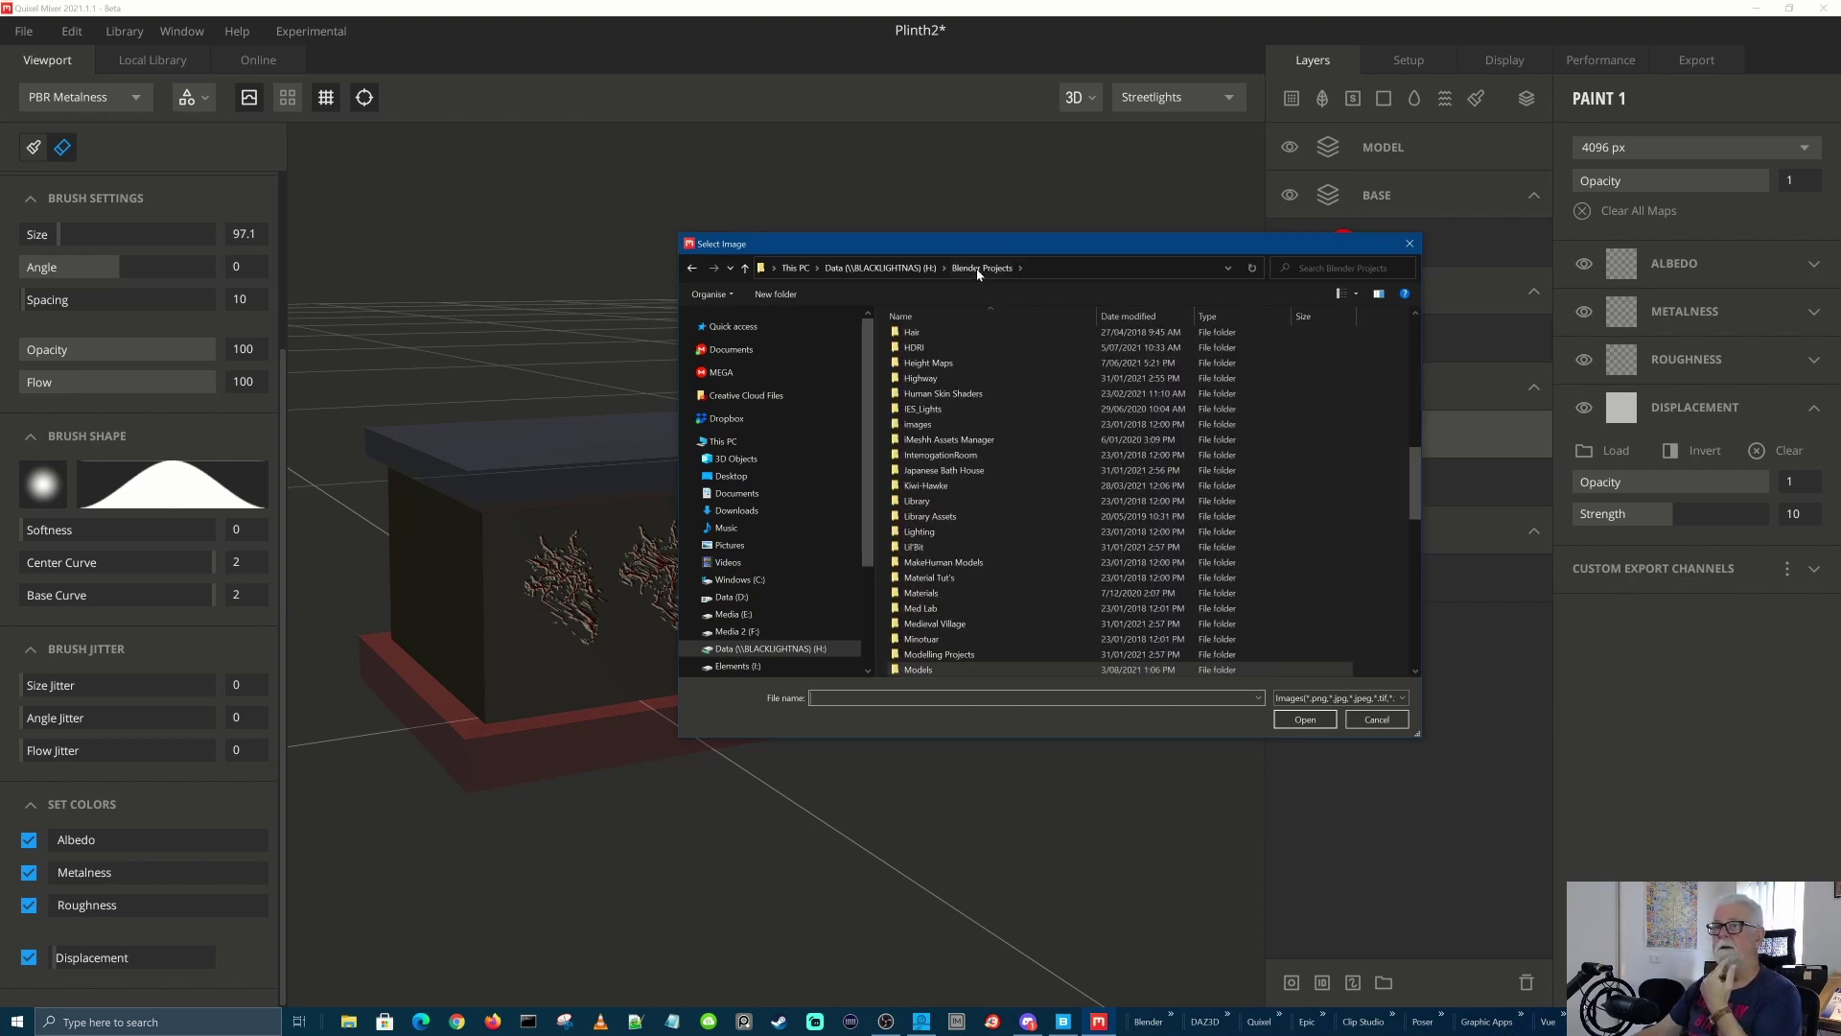
pyautogui.moveTo(1415, 484); pyautogui.dragTo(1391, 637)
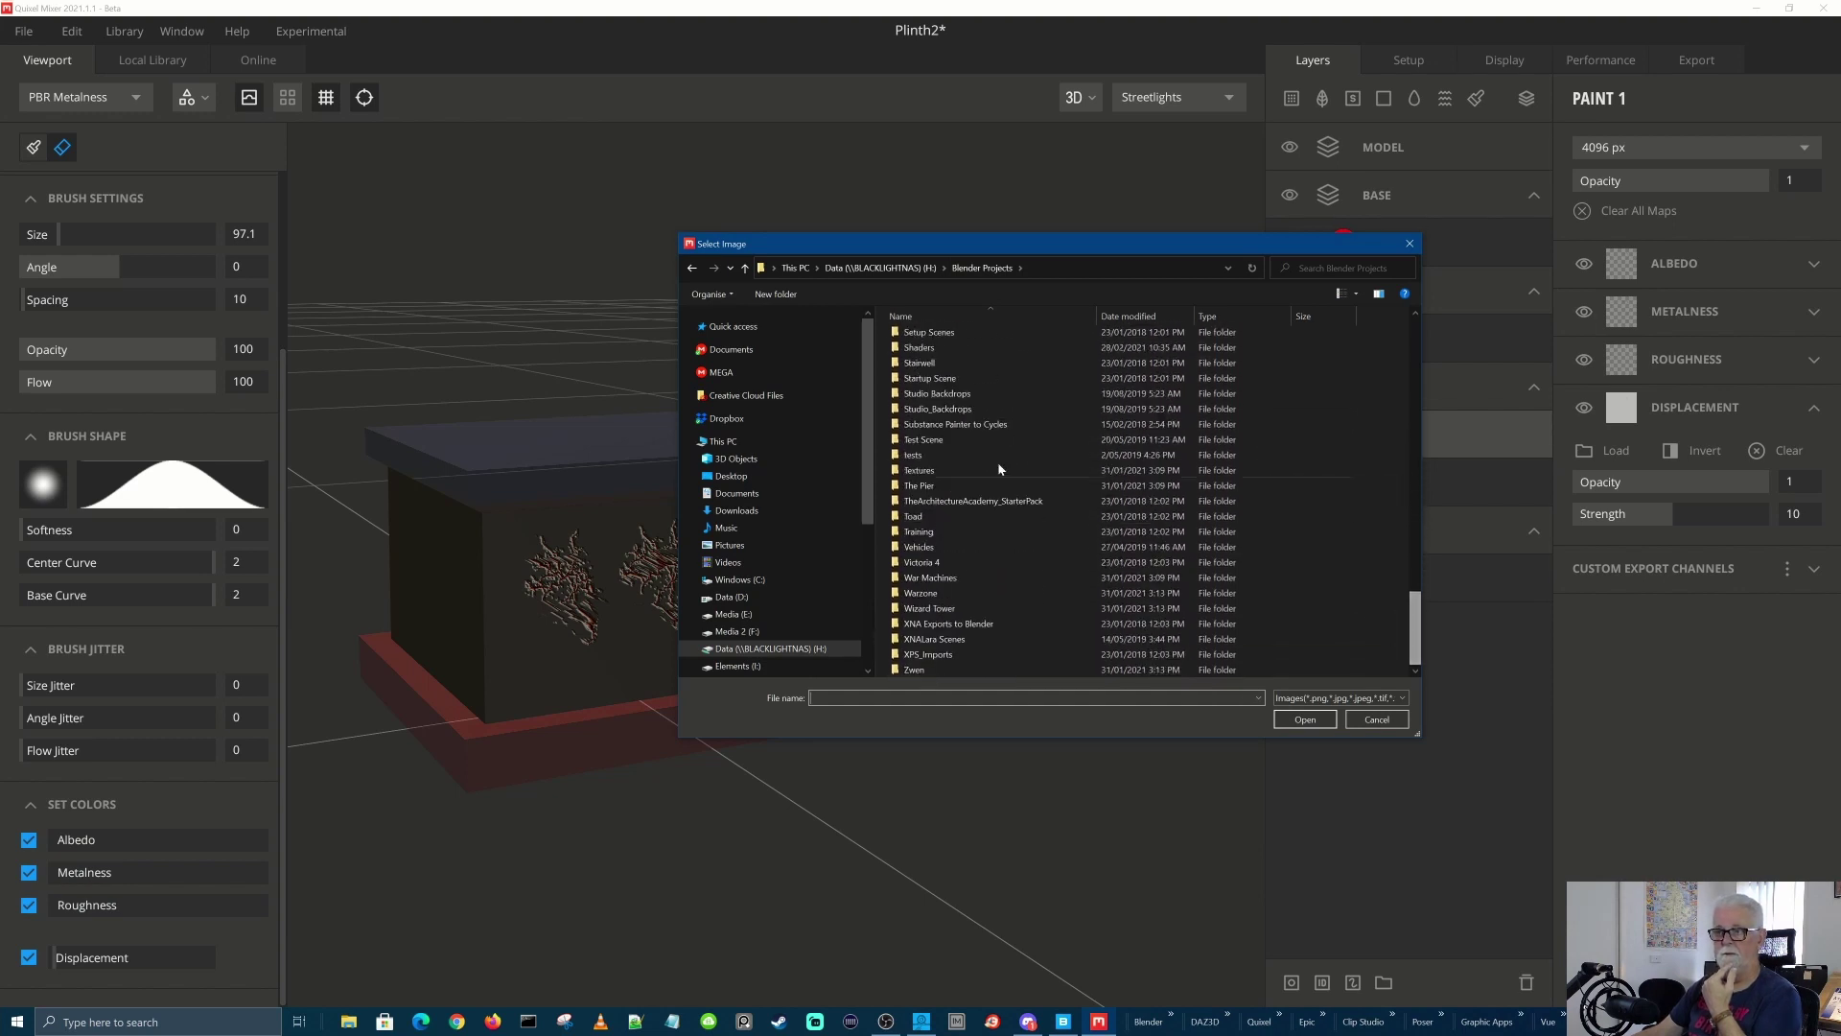
pyautogui.doubleClick(916, 470)
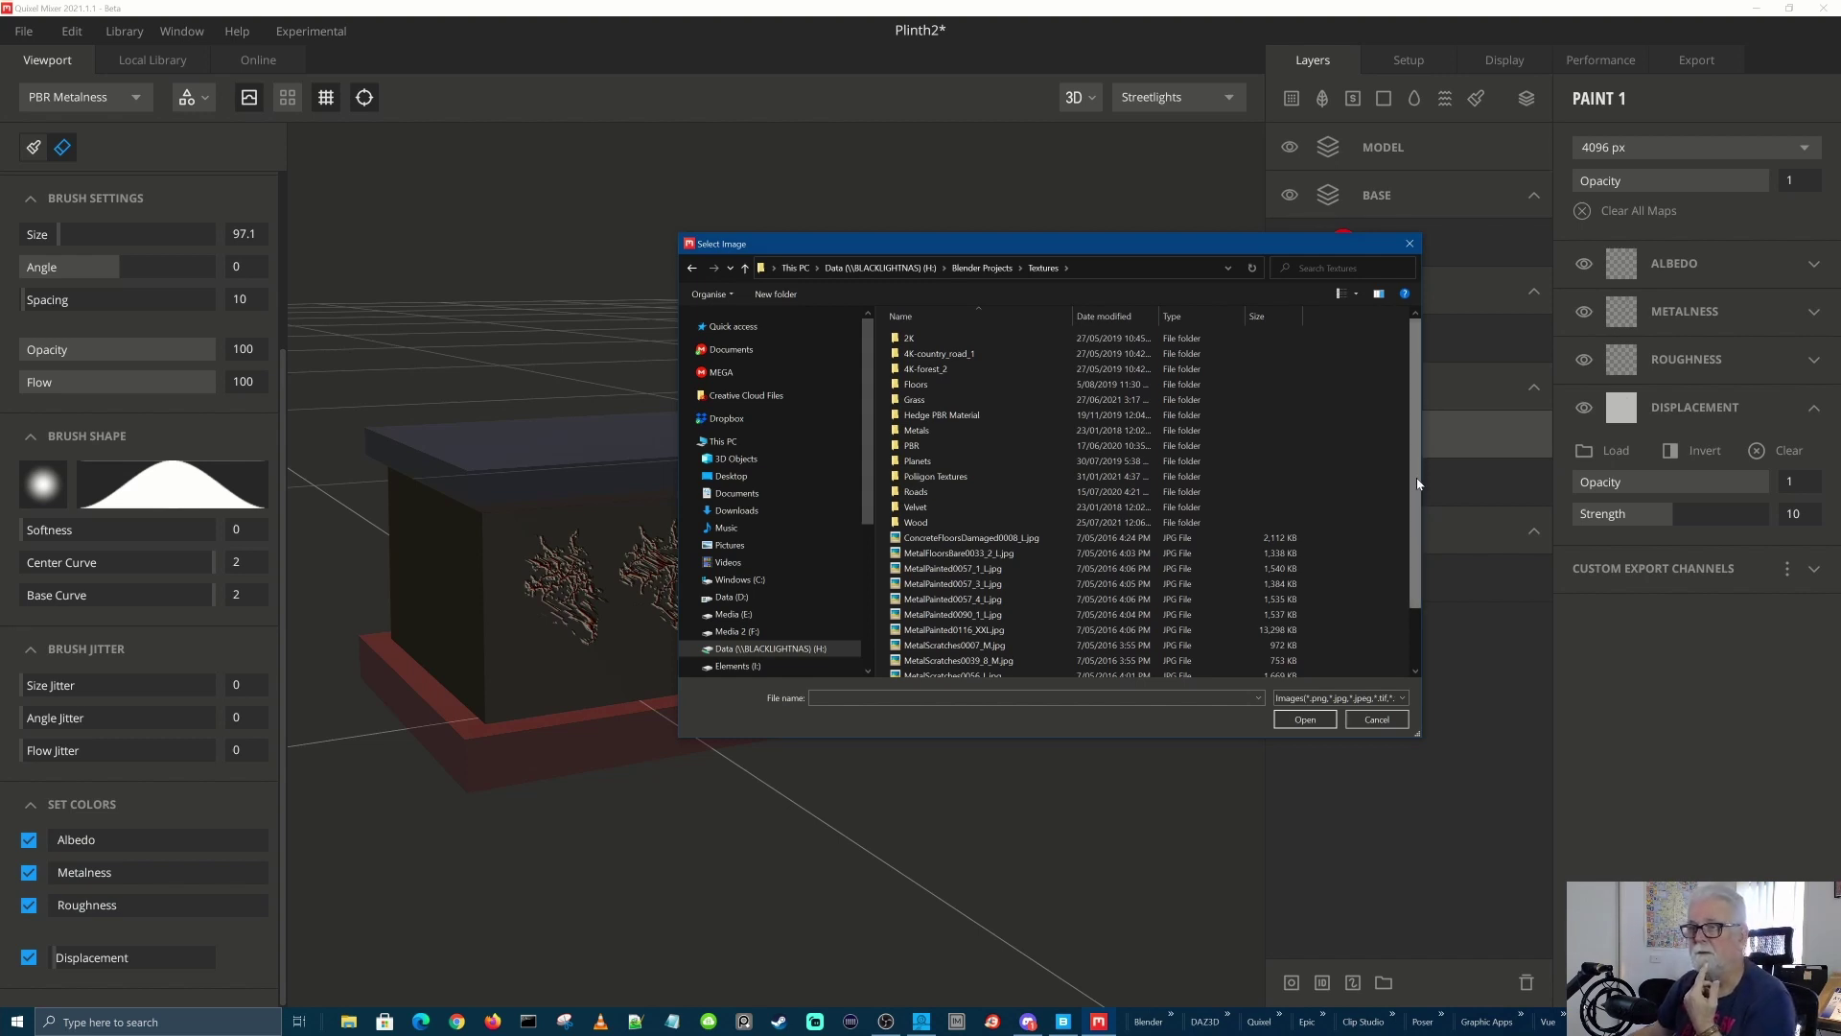
pyautogui.moveTo(1418, 484); pyautogui.dragTo(1402, 636)
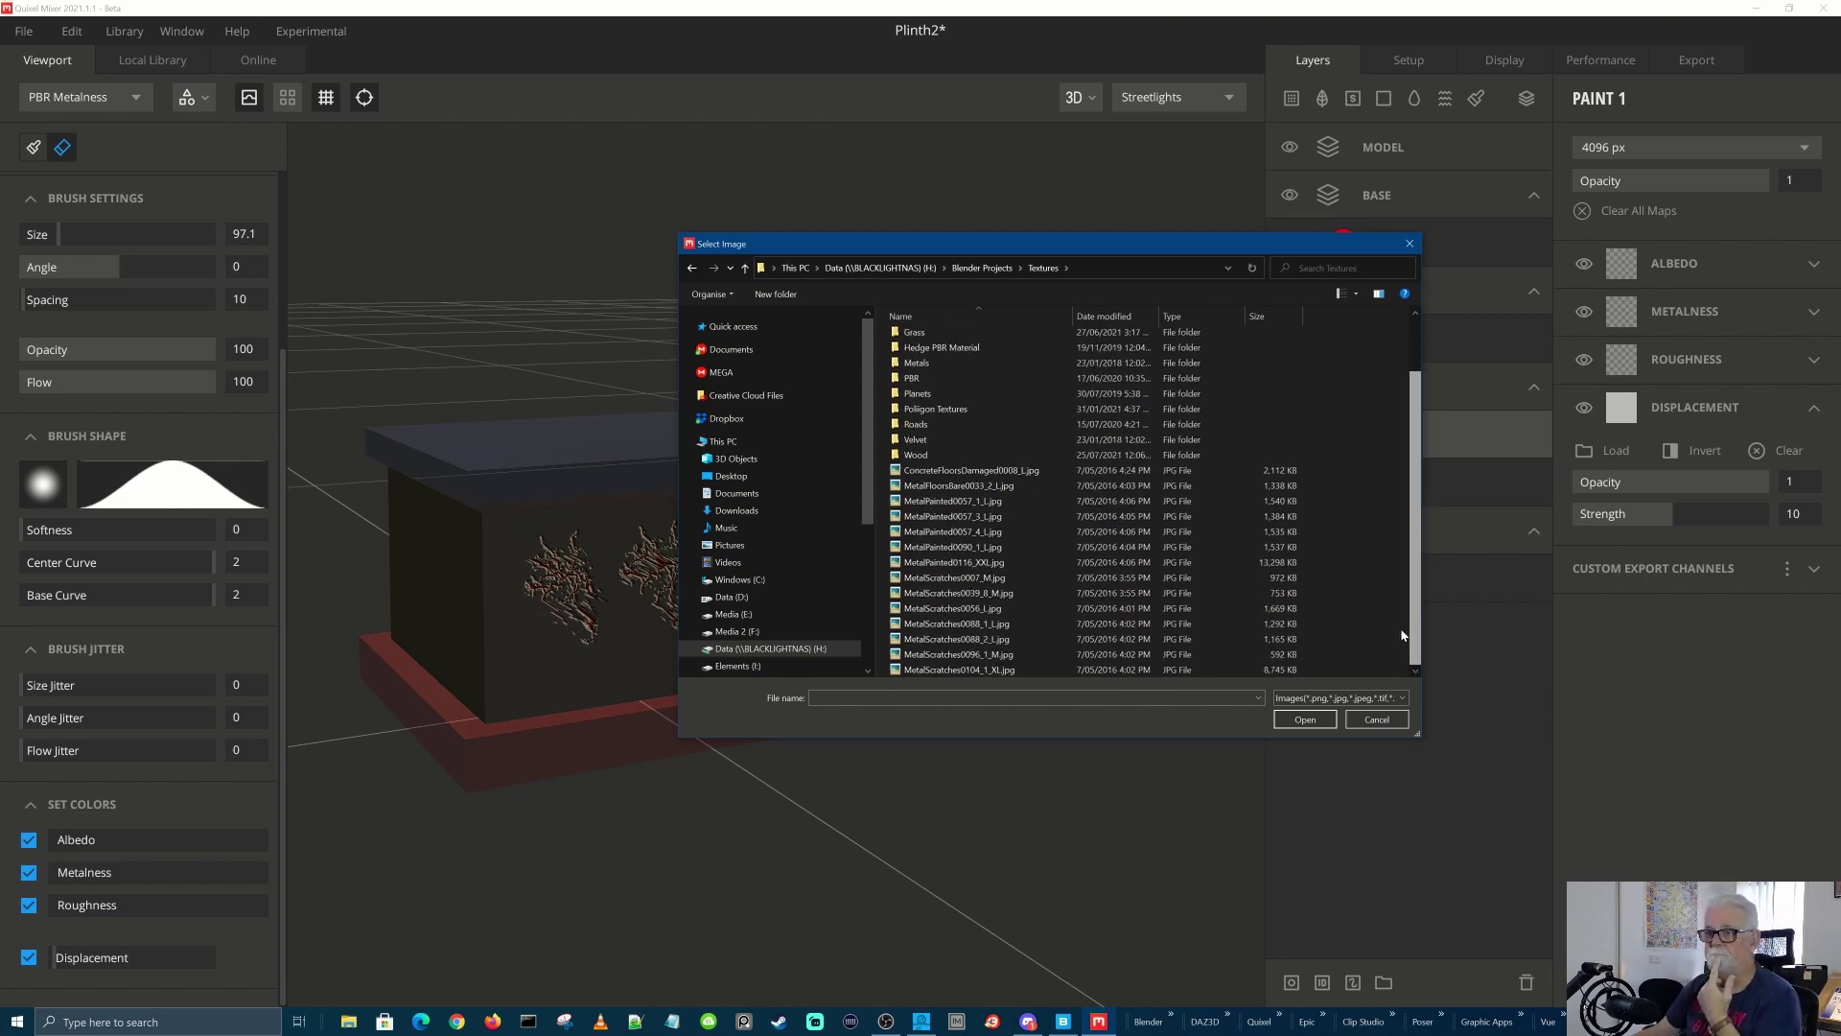
pyautogui.scroll(2, 1369, 457)
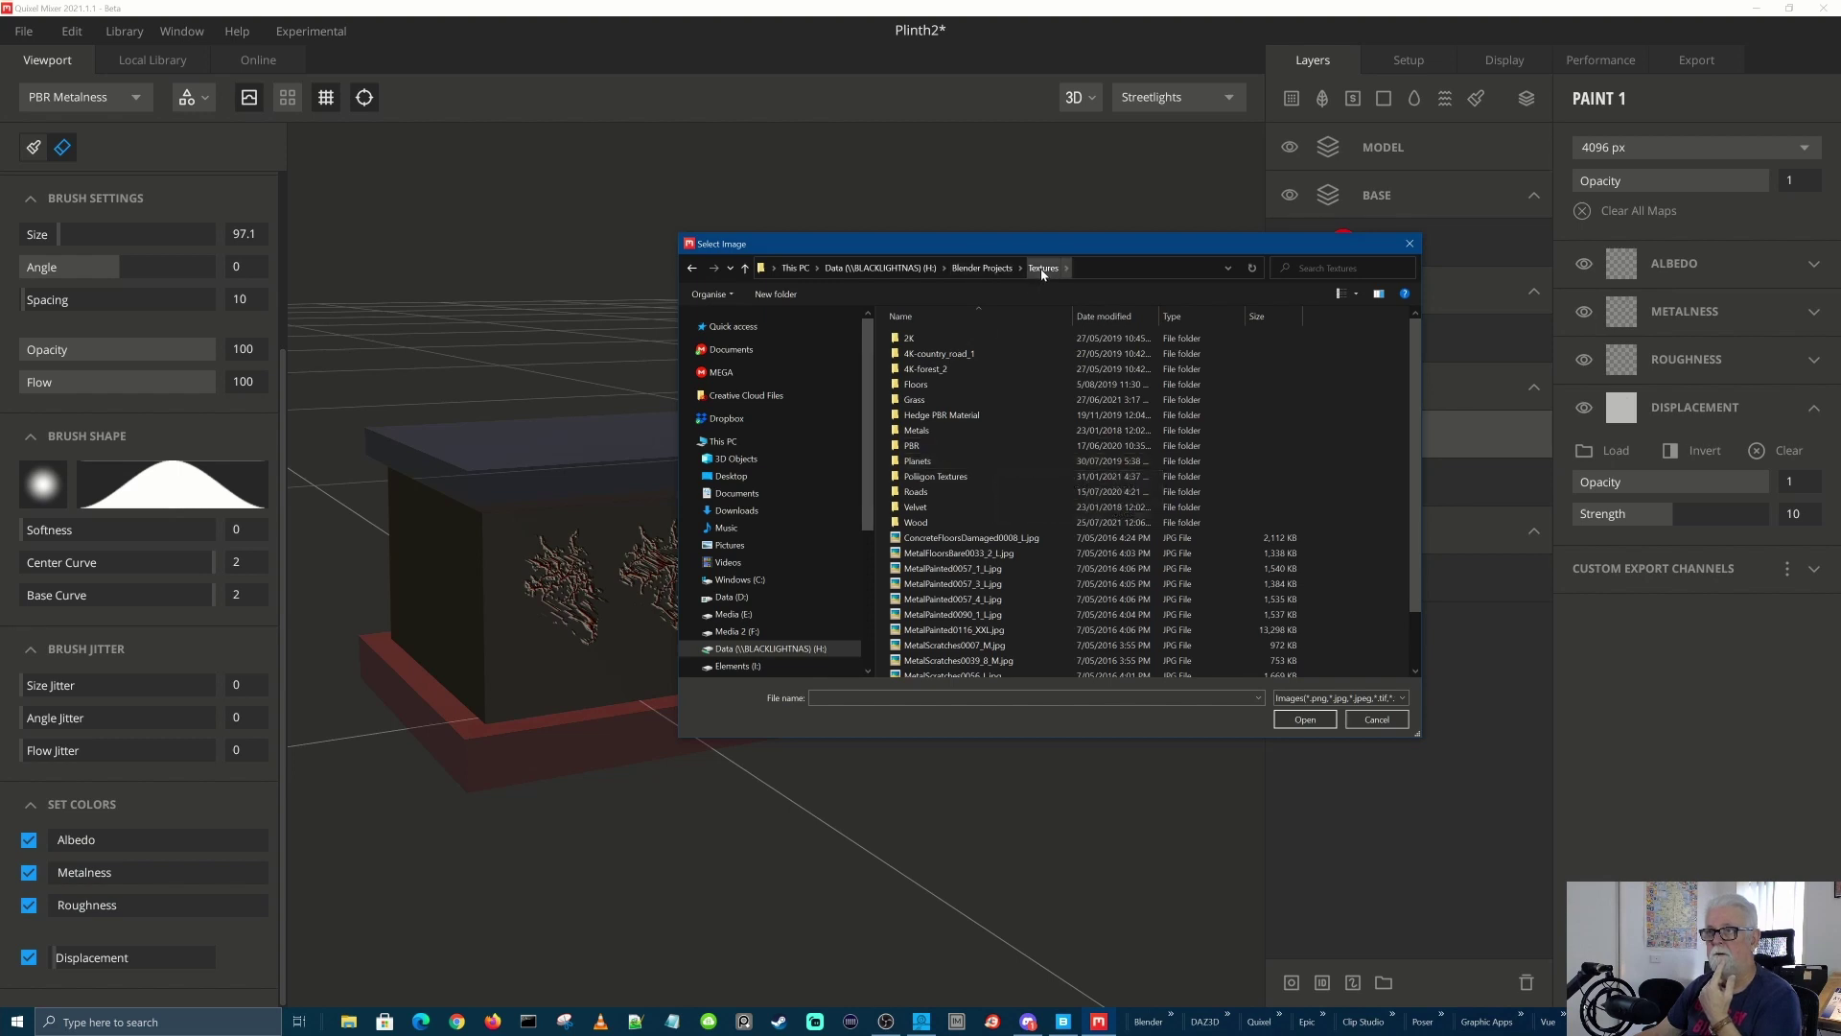
pyautogui.click(982, 267)
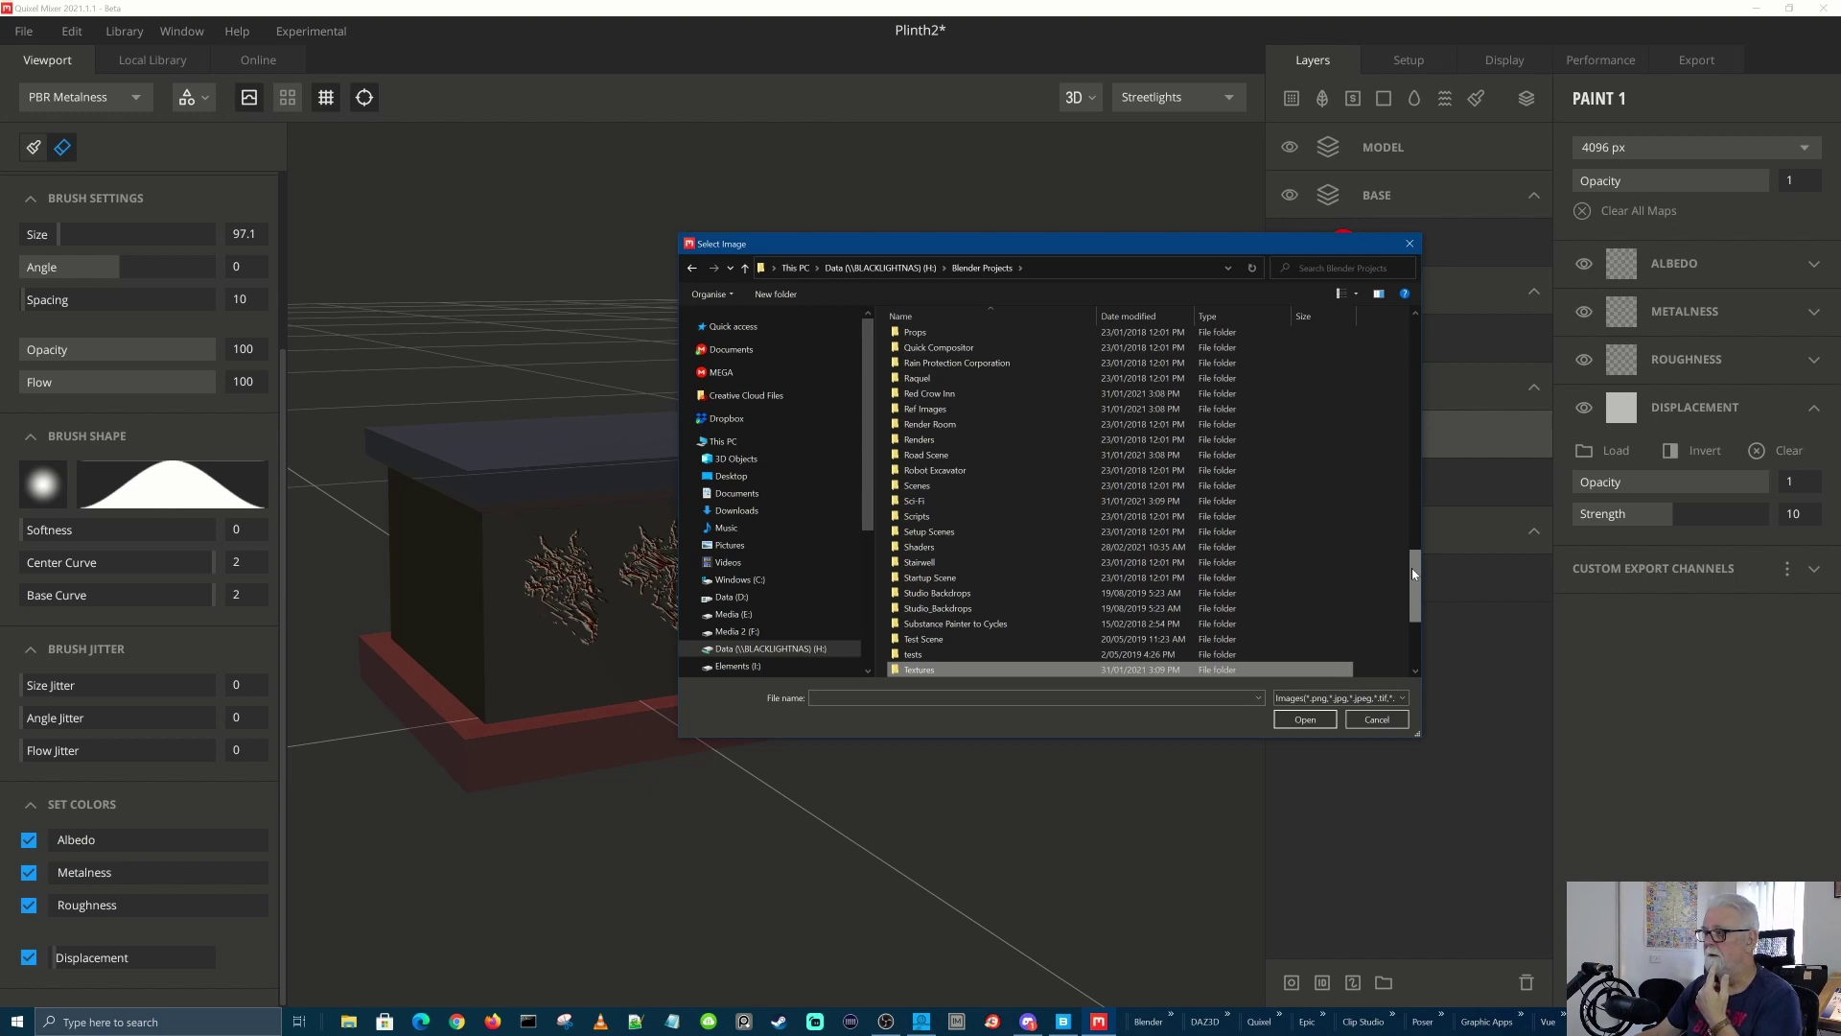
pyautogui.moveTo(1411, 573); pyautogui.dragTo(1418, 621)
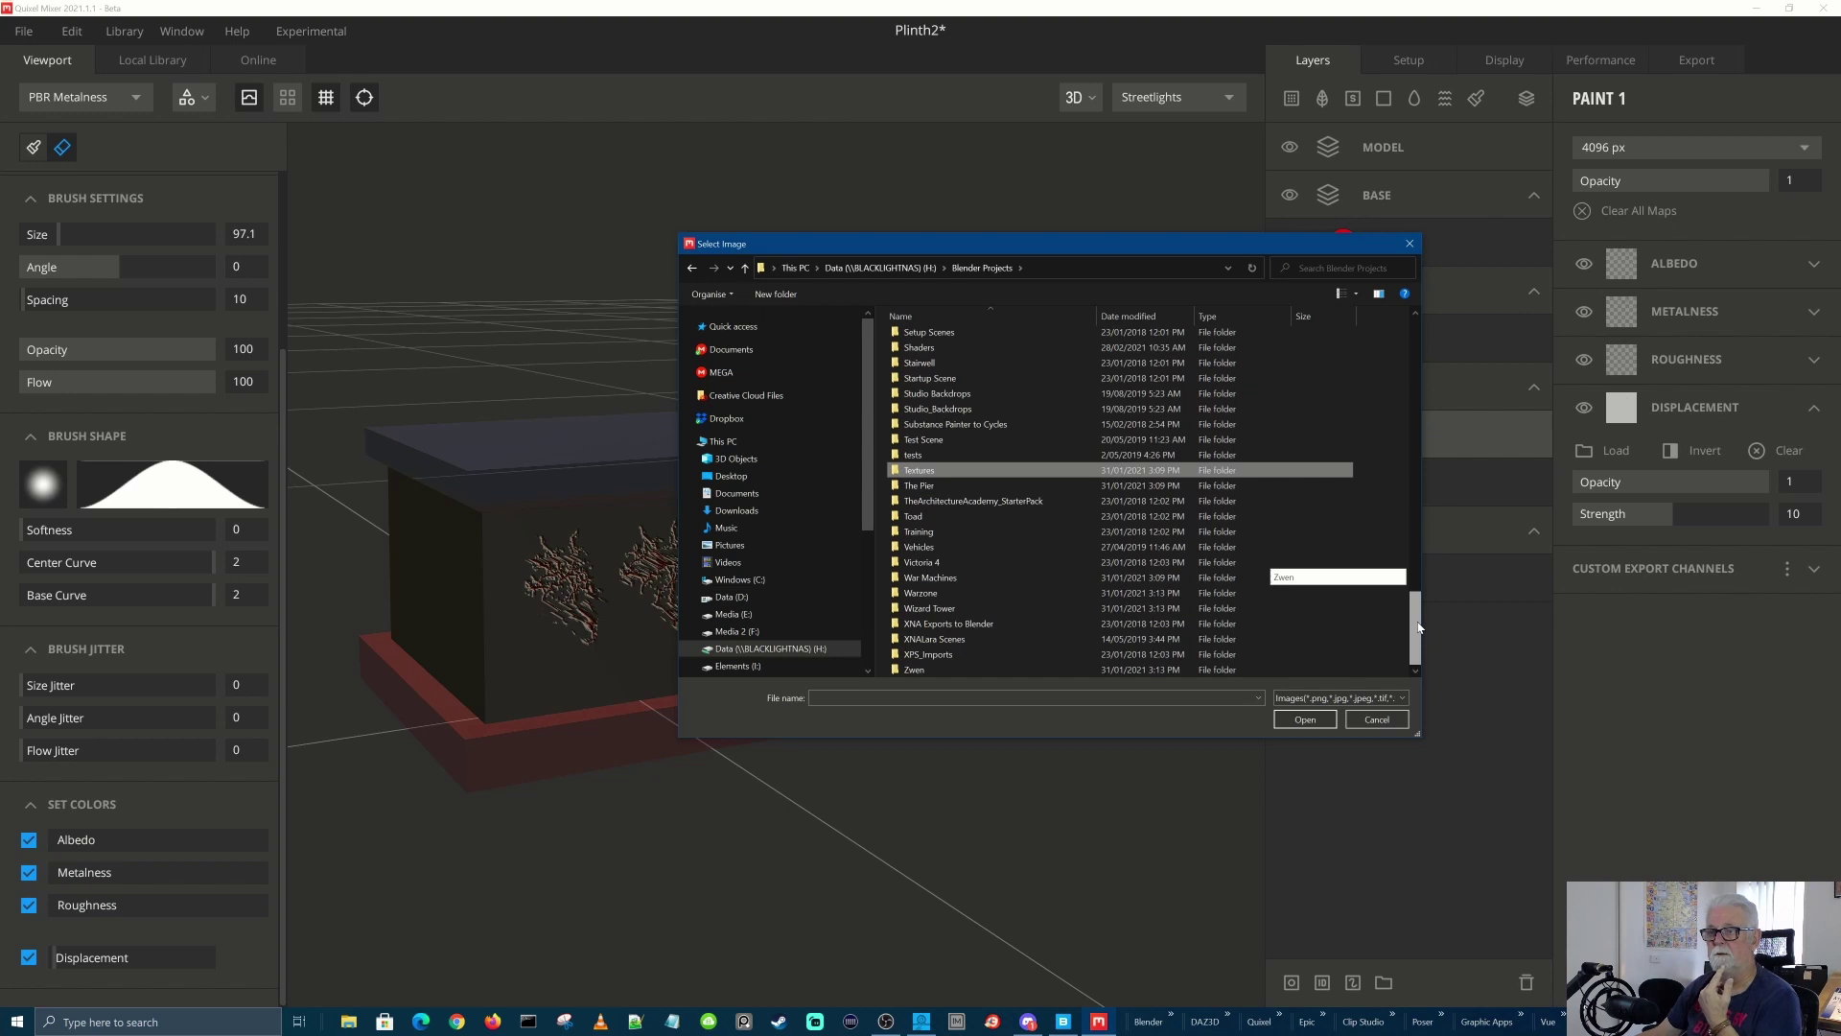
pyautogui.moveTo(1420, 627); pyautogui.dragTo(1399, 485)
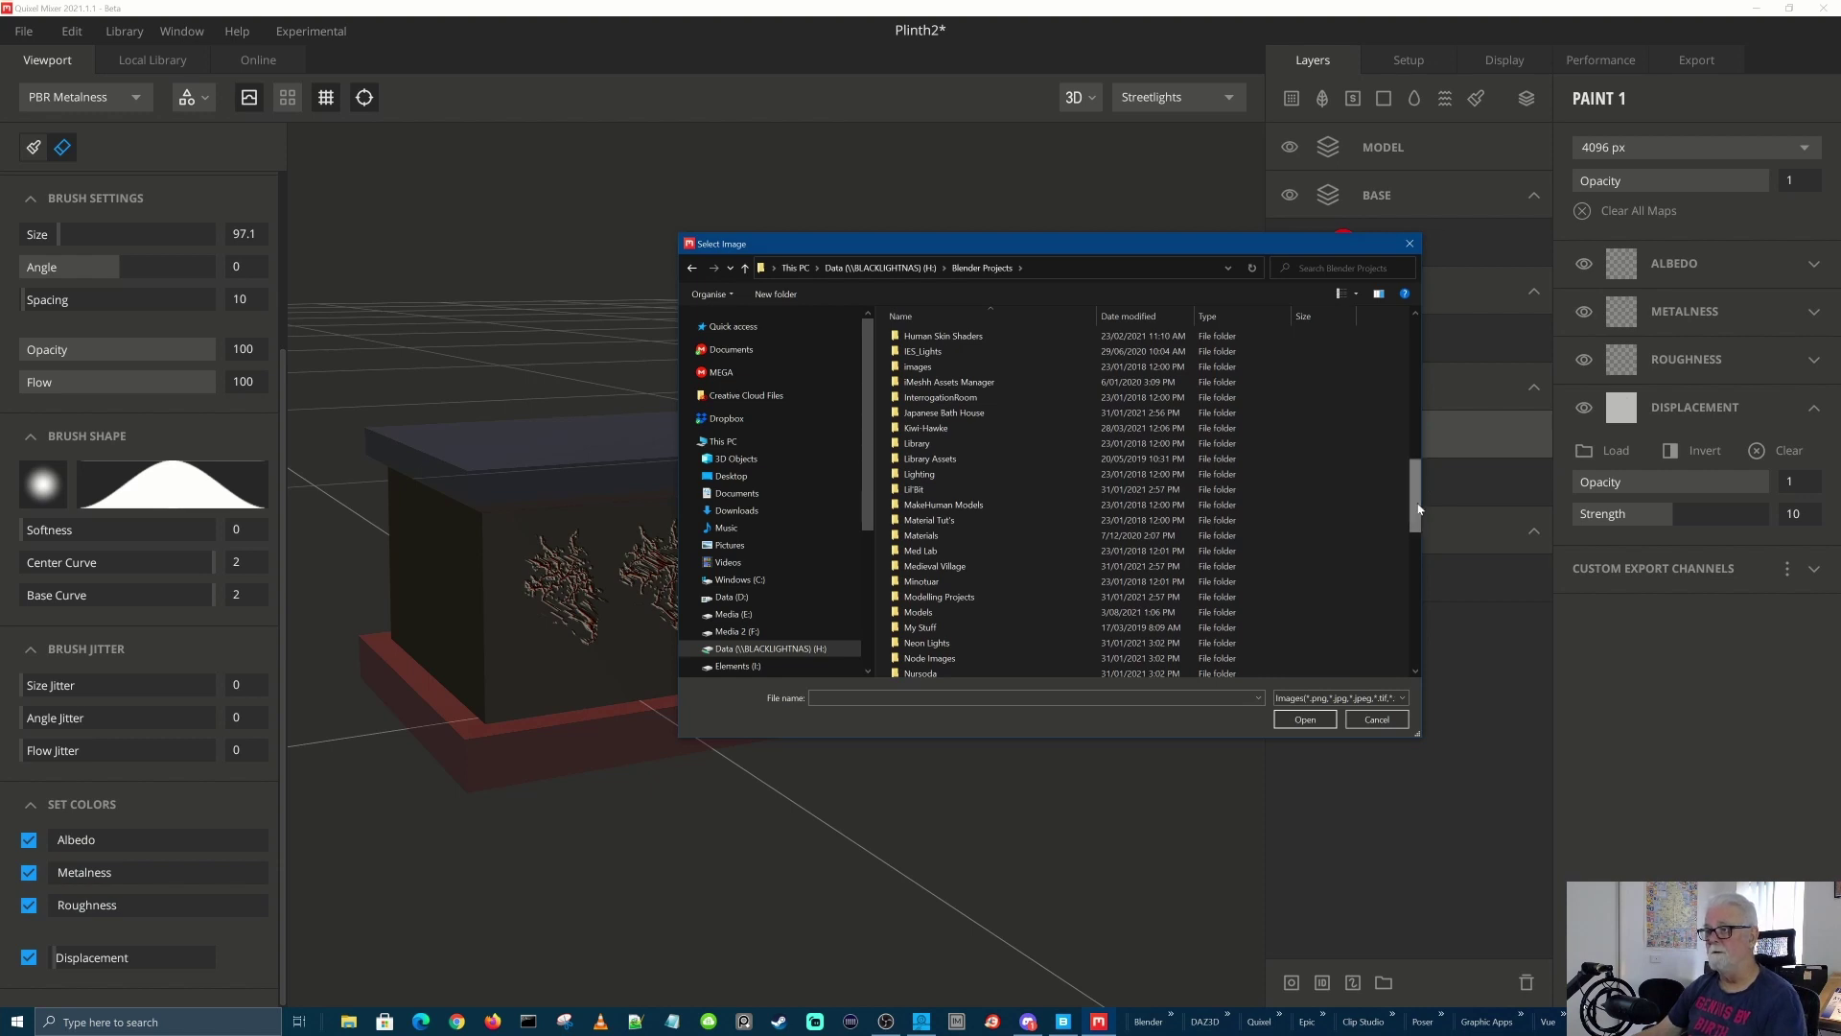
pyautogui.moveTo(1418, 508); pyautogui.dragTo(1441, 629)
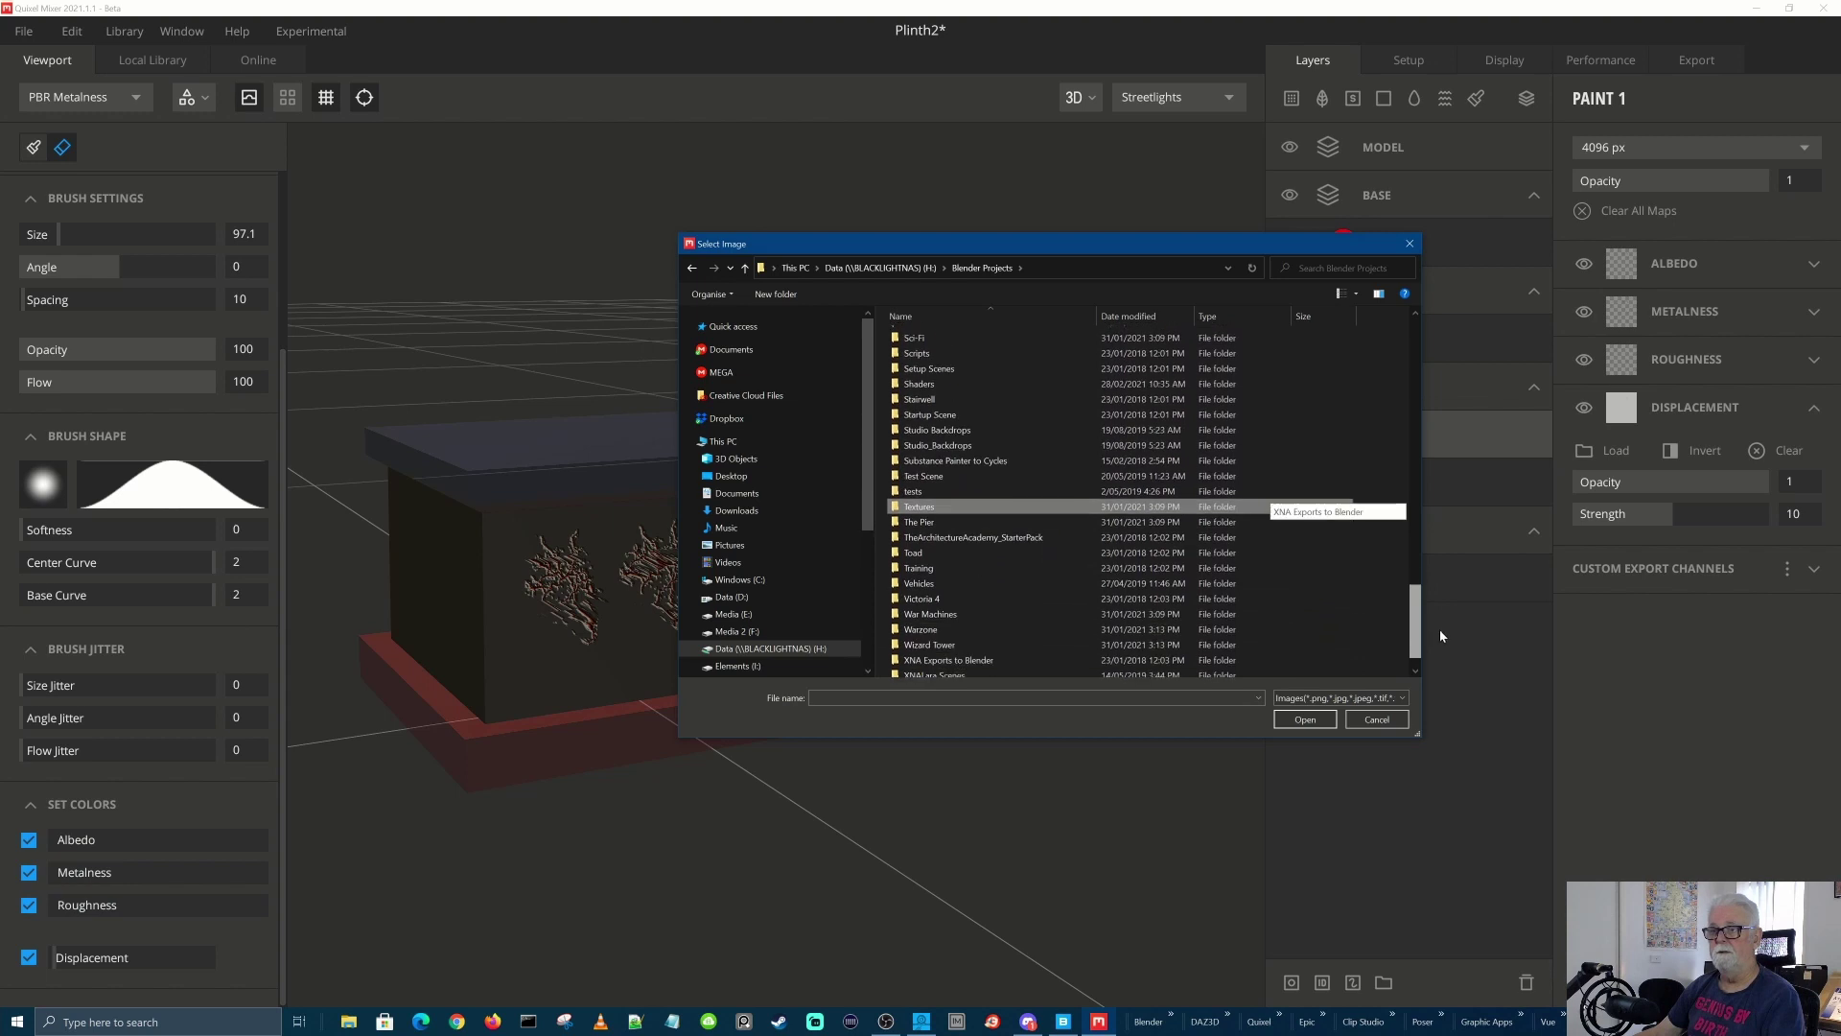
pyautogui.scroll(-1, 959, 518)
pyautogui.doubleClick(938, 491)
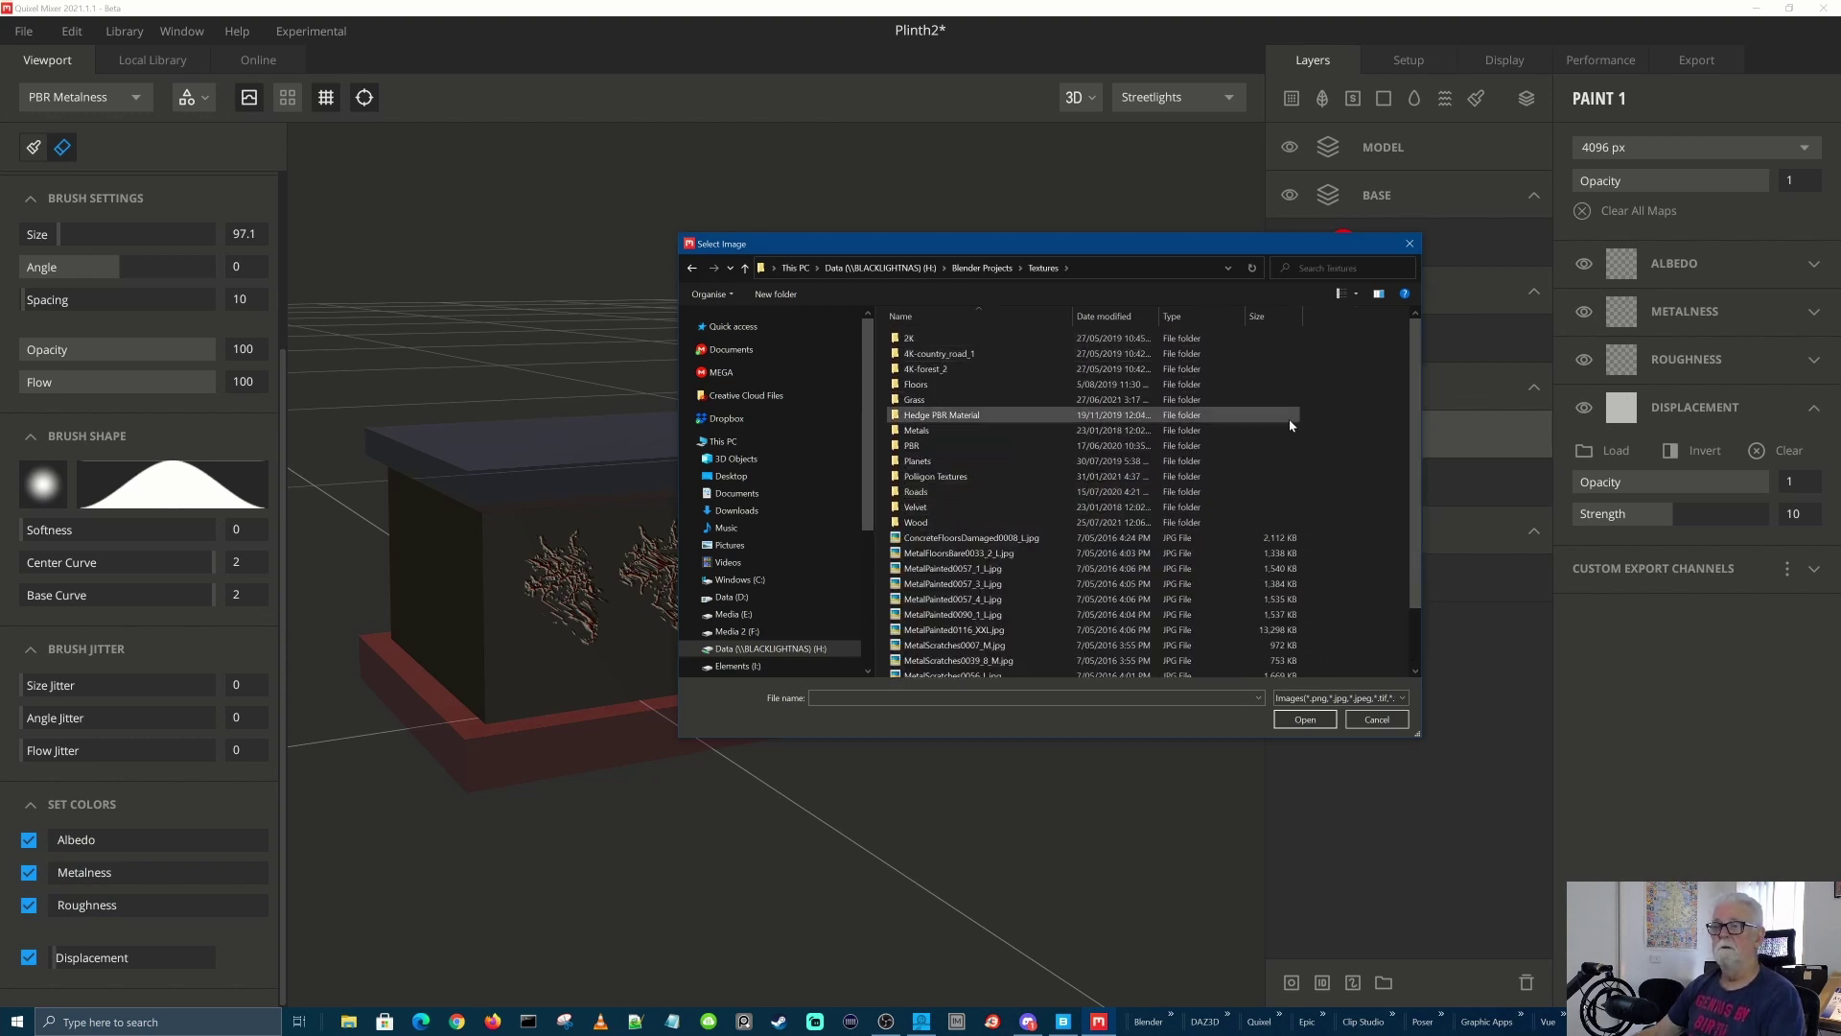
pyautogui.doubleClick(969, 384)
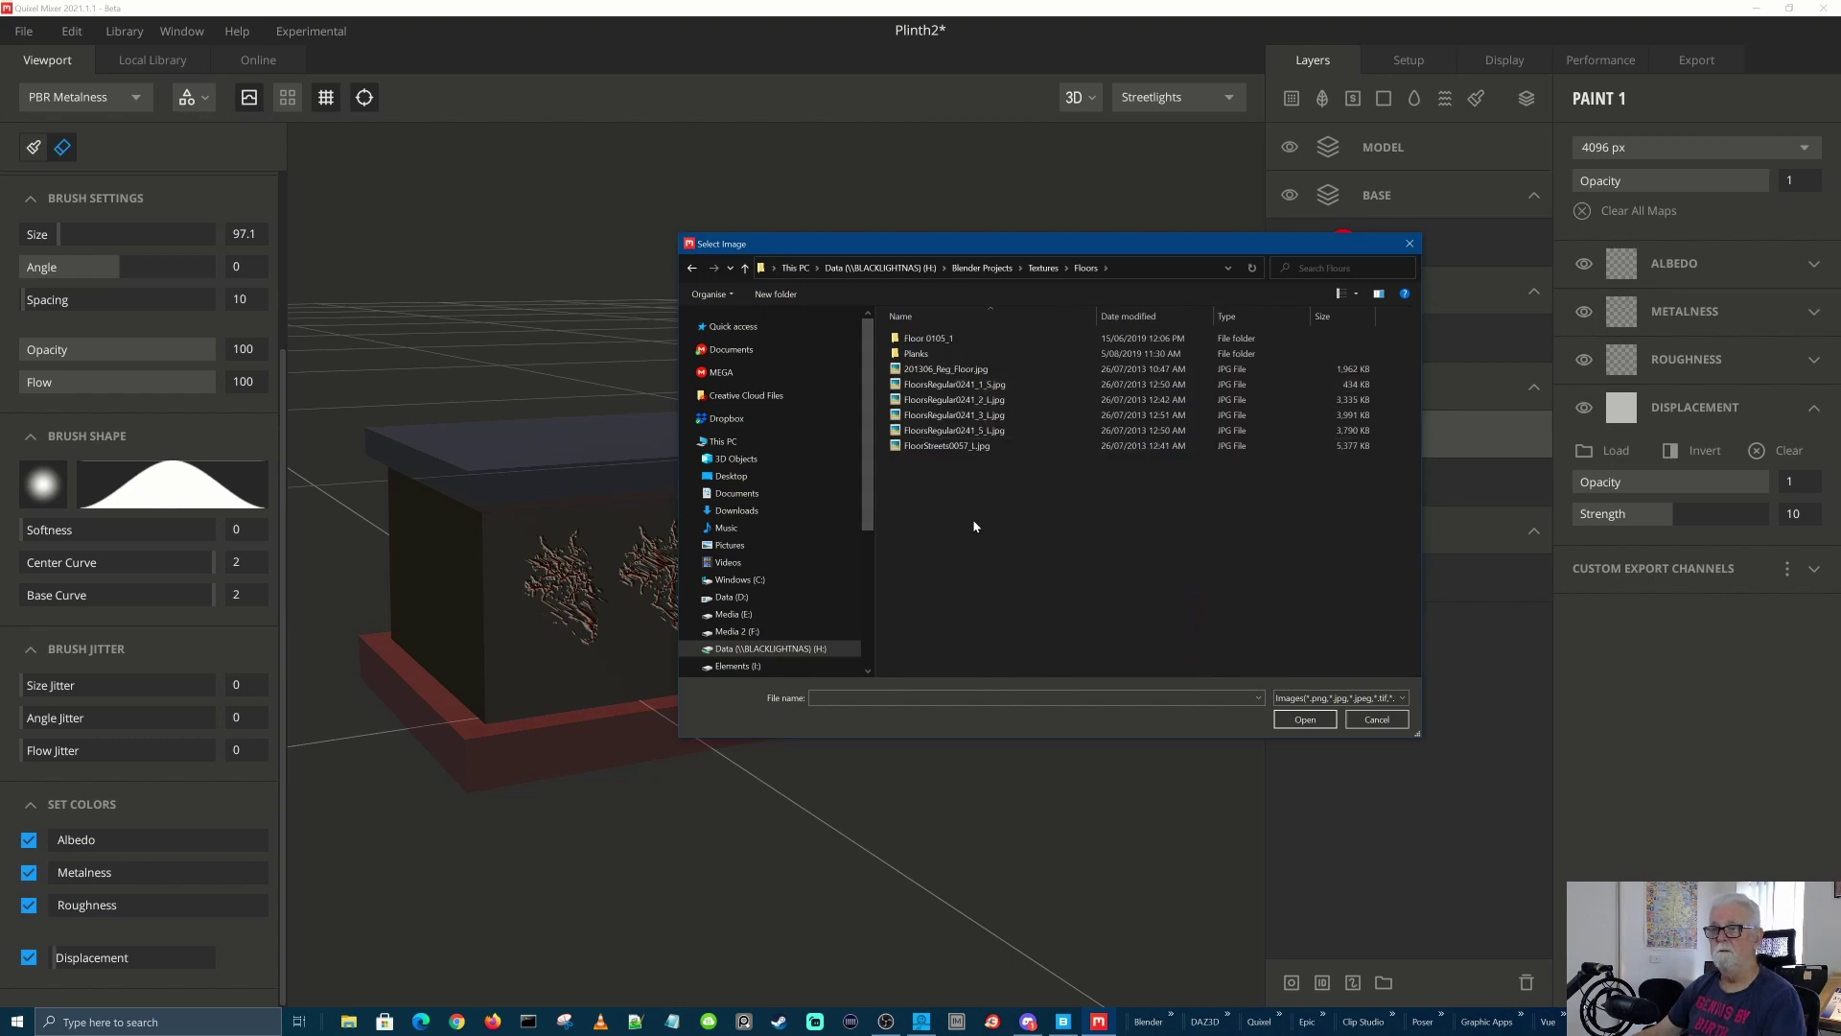
pyautogui.click(691, 268)
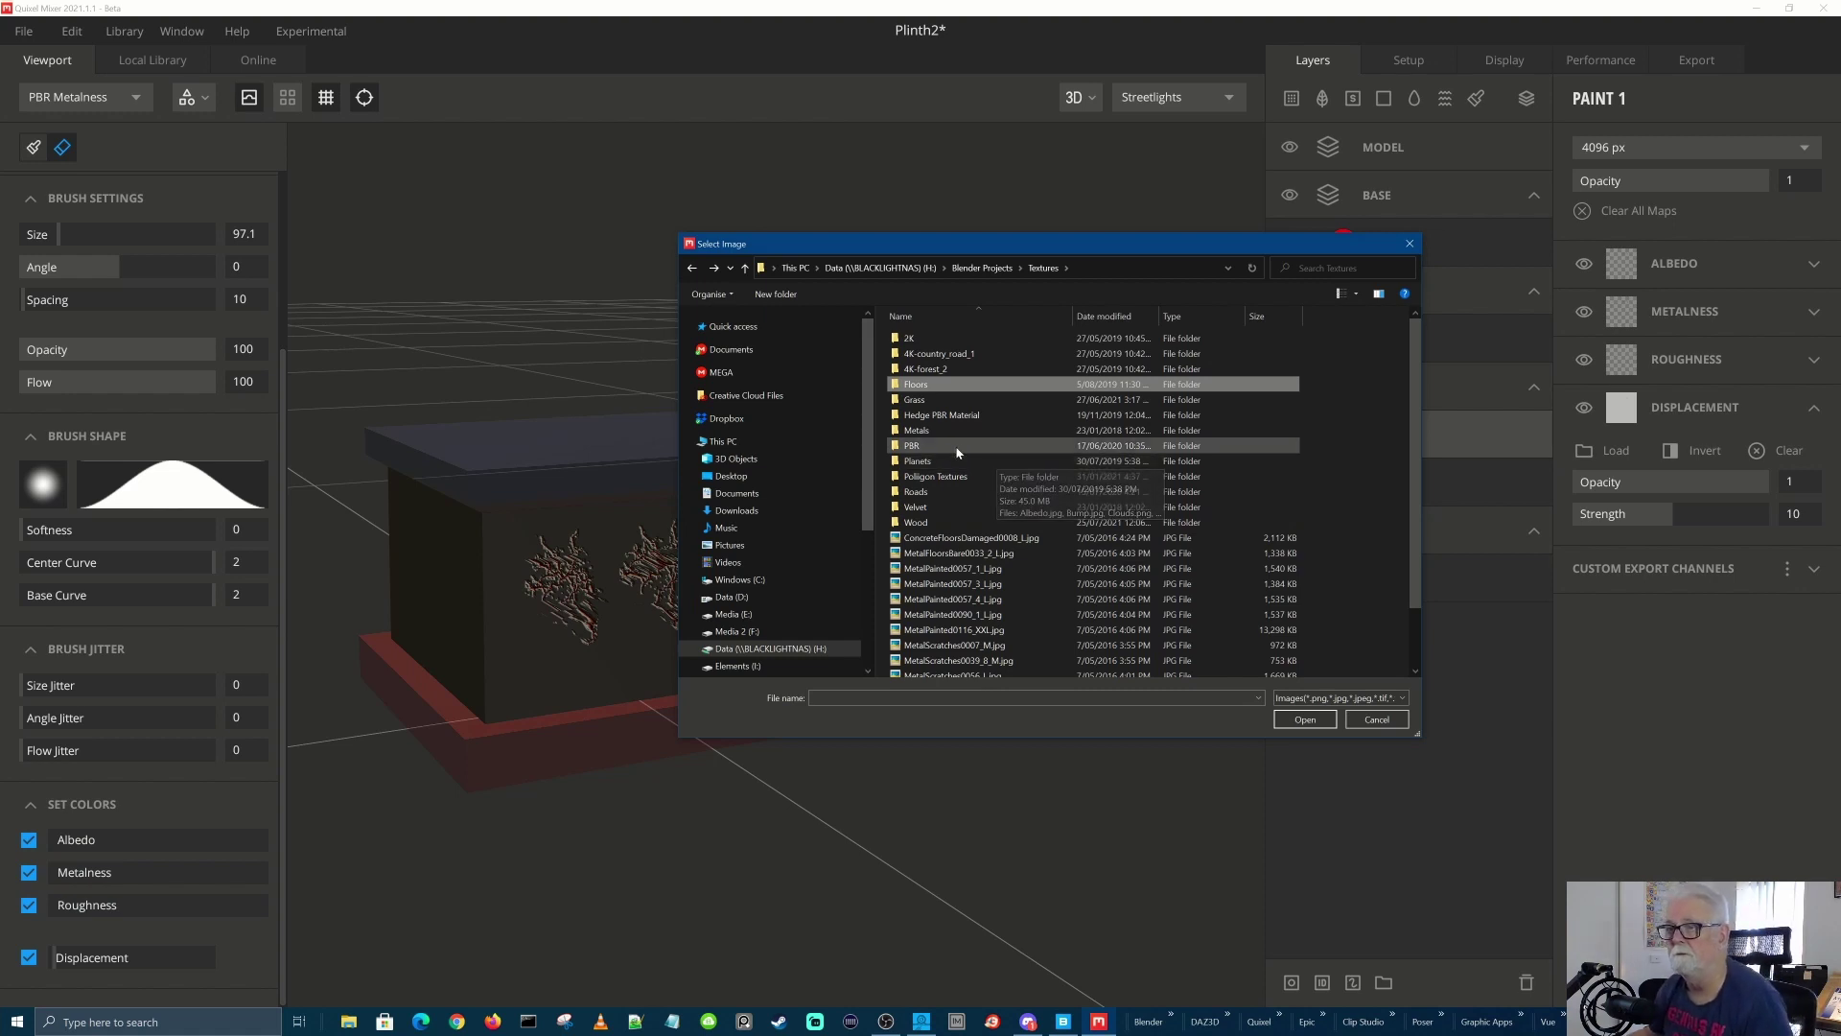
# Load Brick_basecolor.png from the PBR folder pbr-wall-brick-old-texture as the paint layer's displacement map and select the UPDTAND solid layer
pyautogui.doubleClick(955, 445)
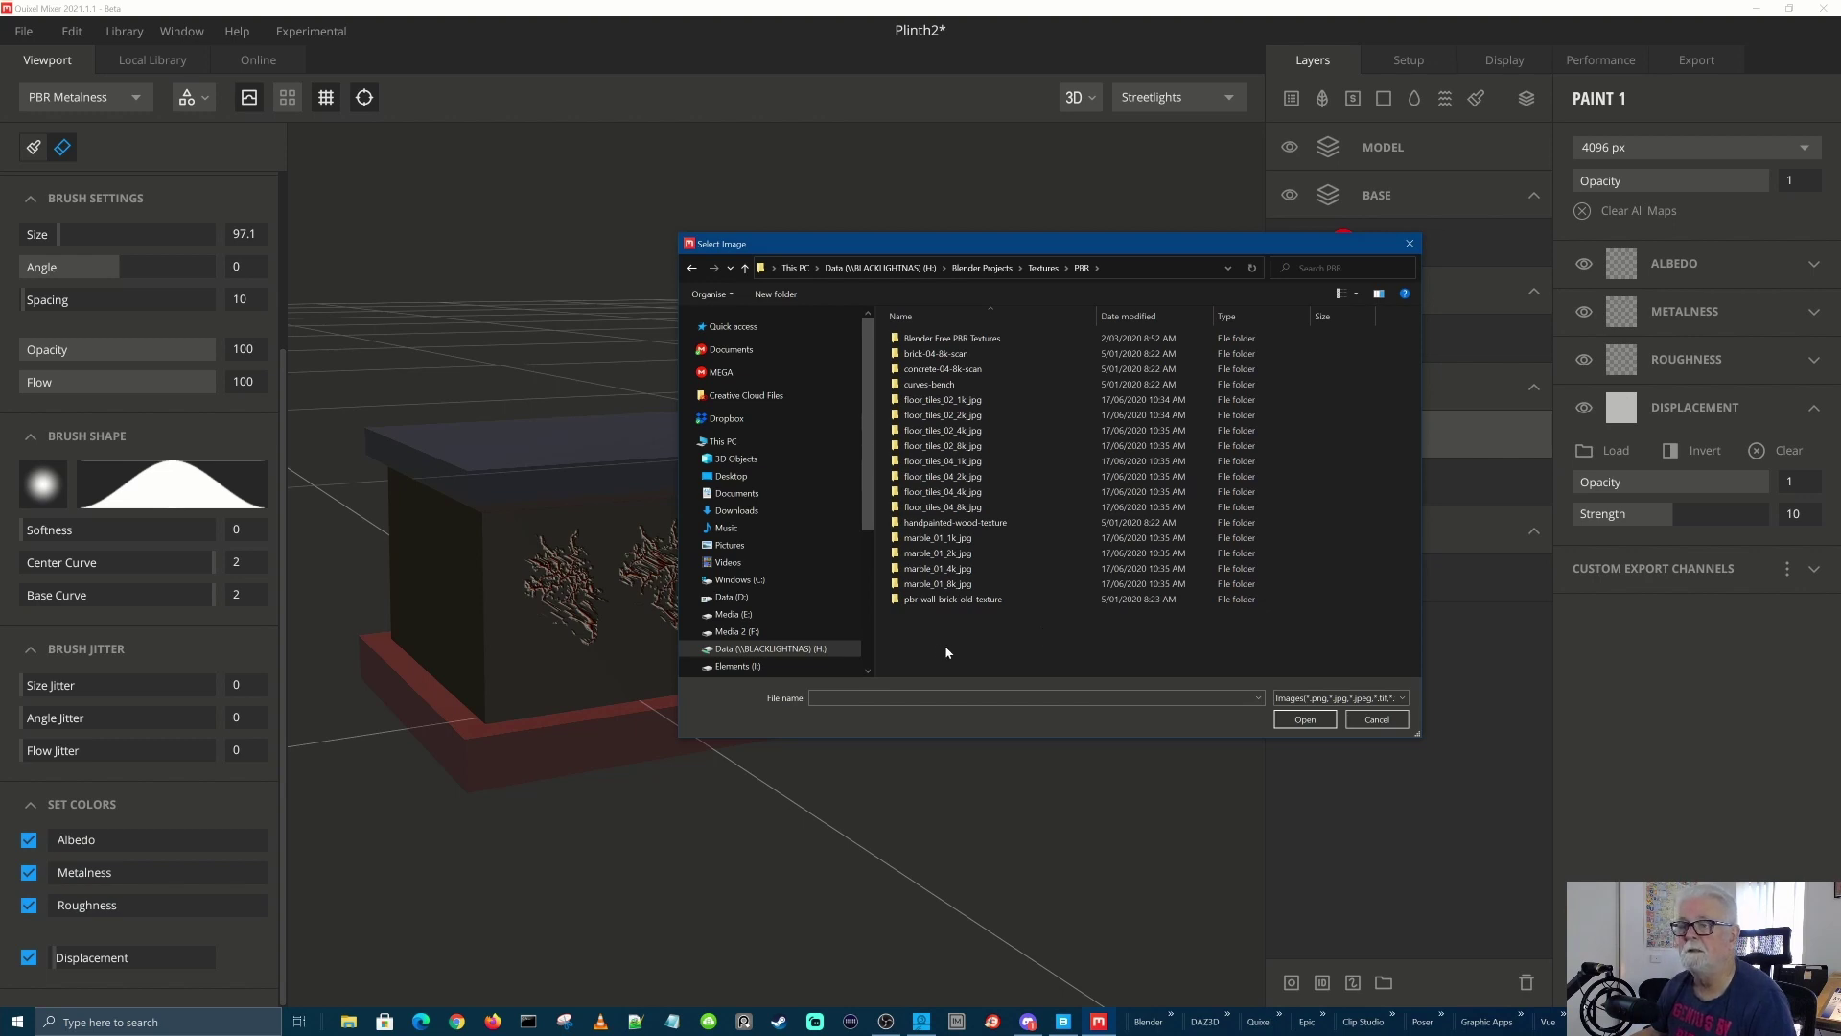
pyautogui.doubleClick(932, 601)
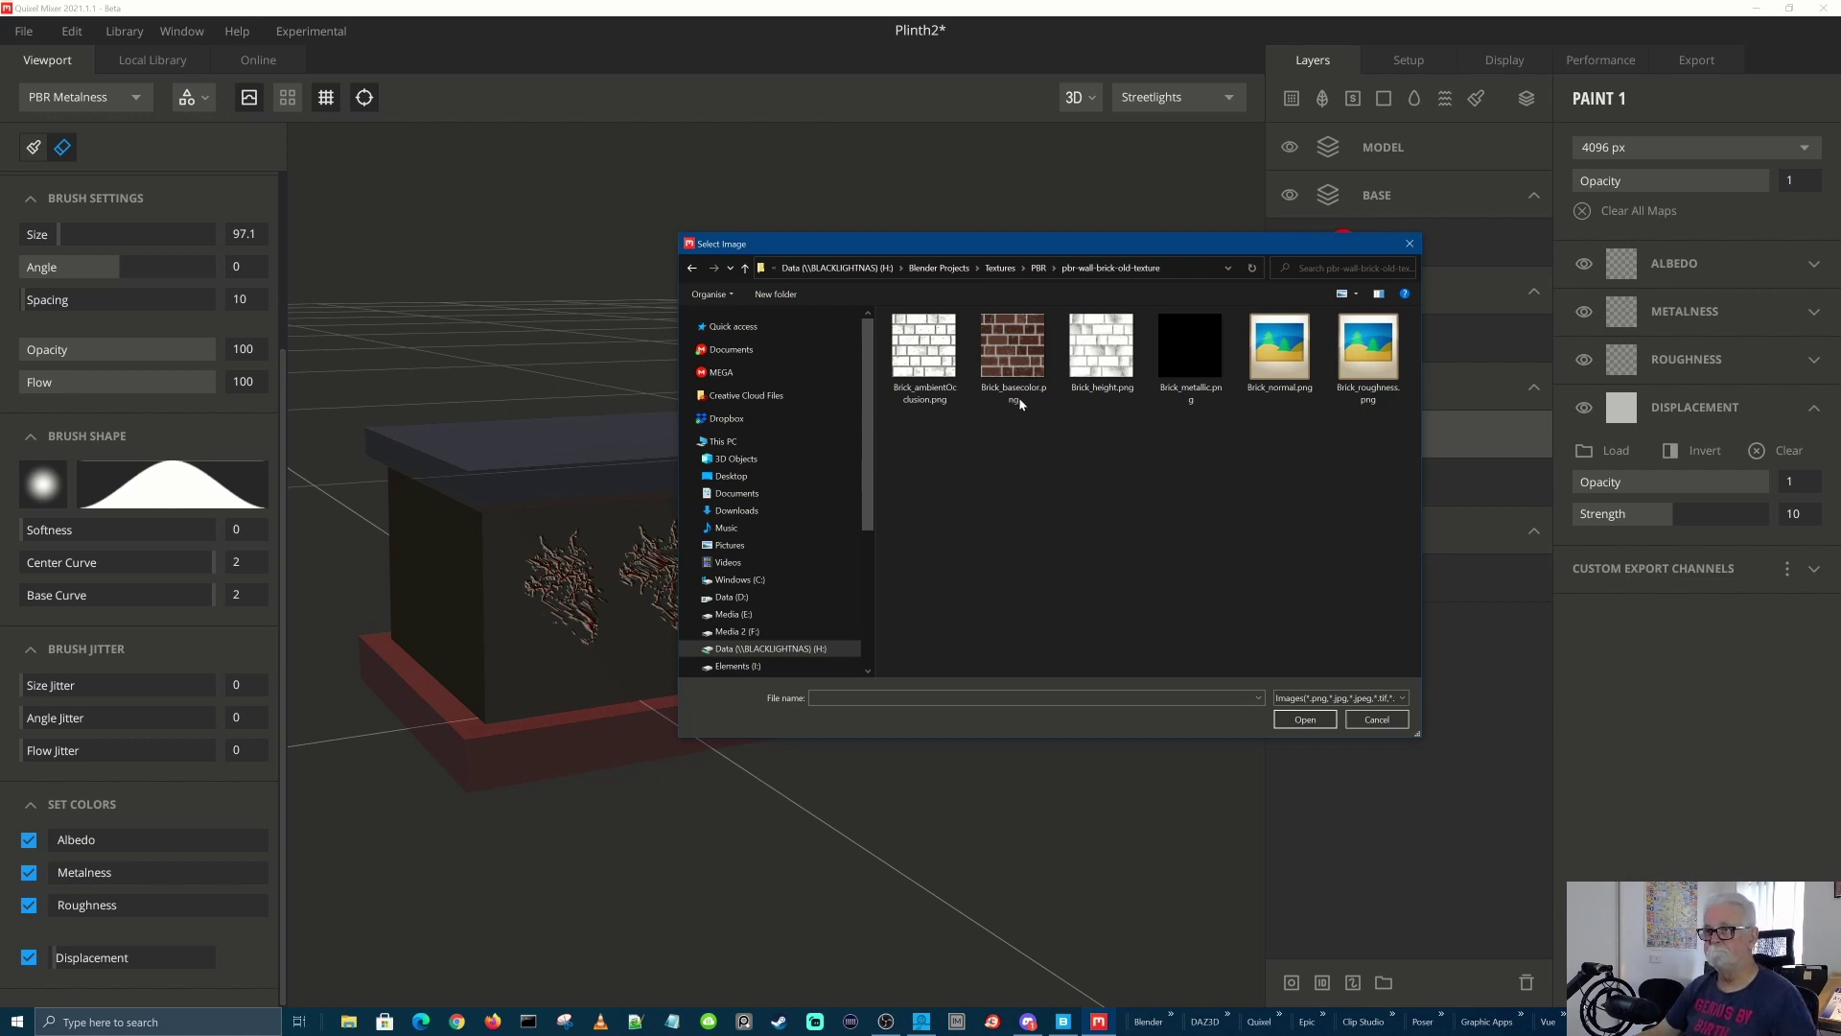
pyautogui.click(1010, 363)
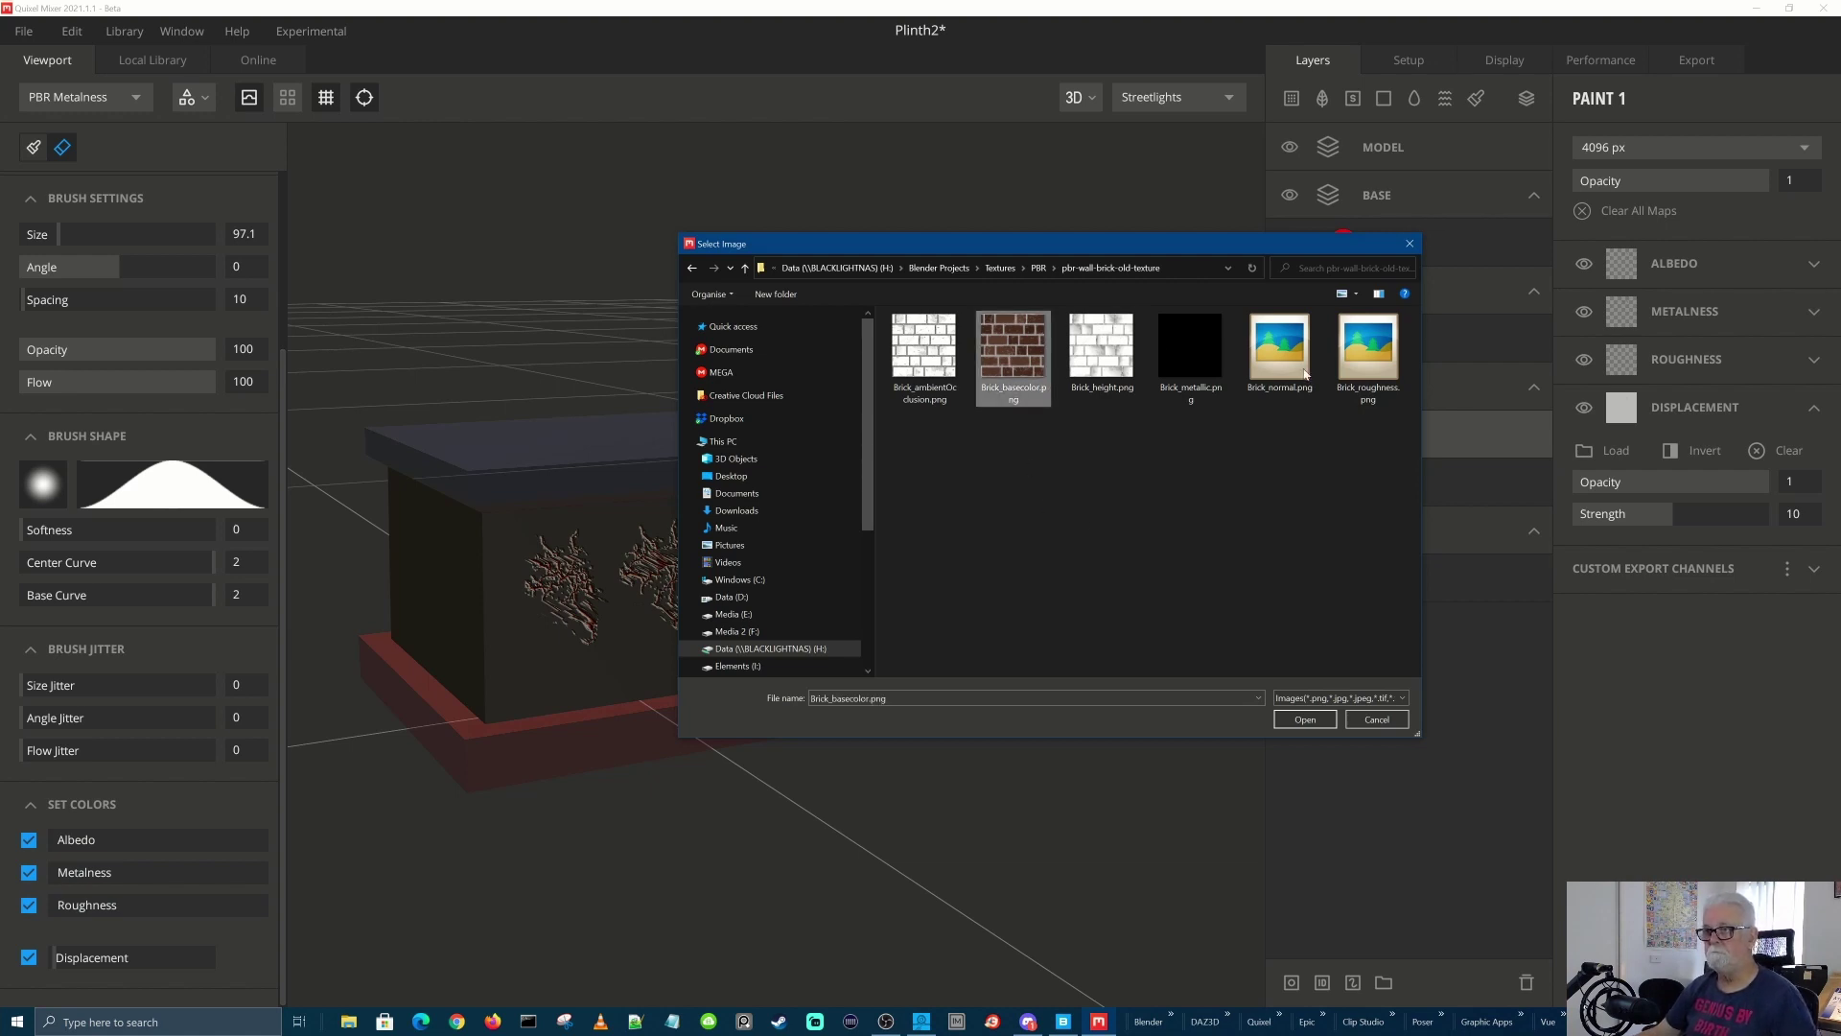
pyautogui.click(1306, 719)
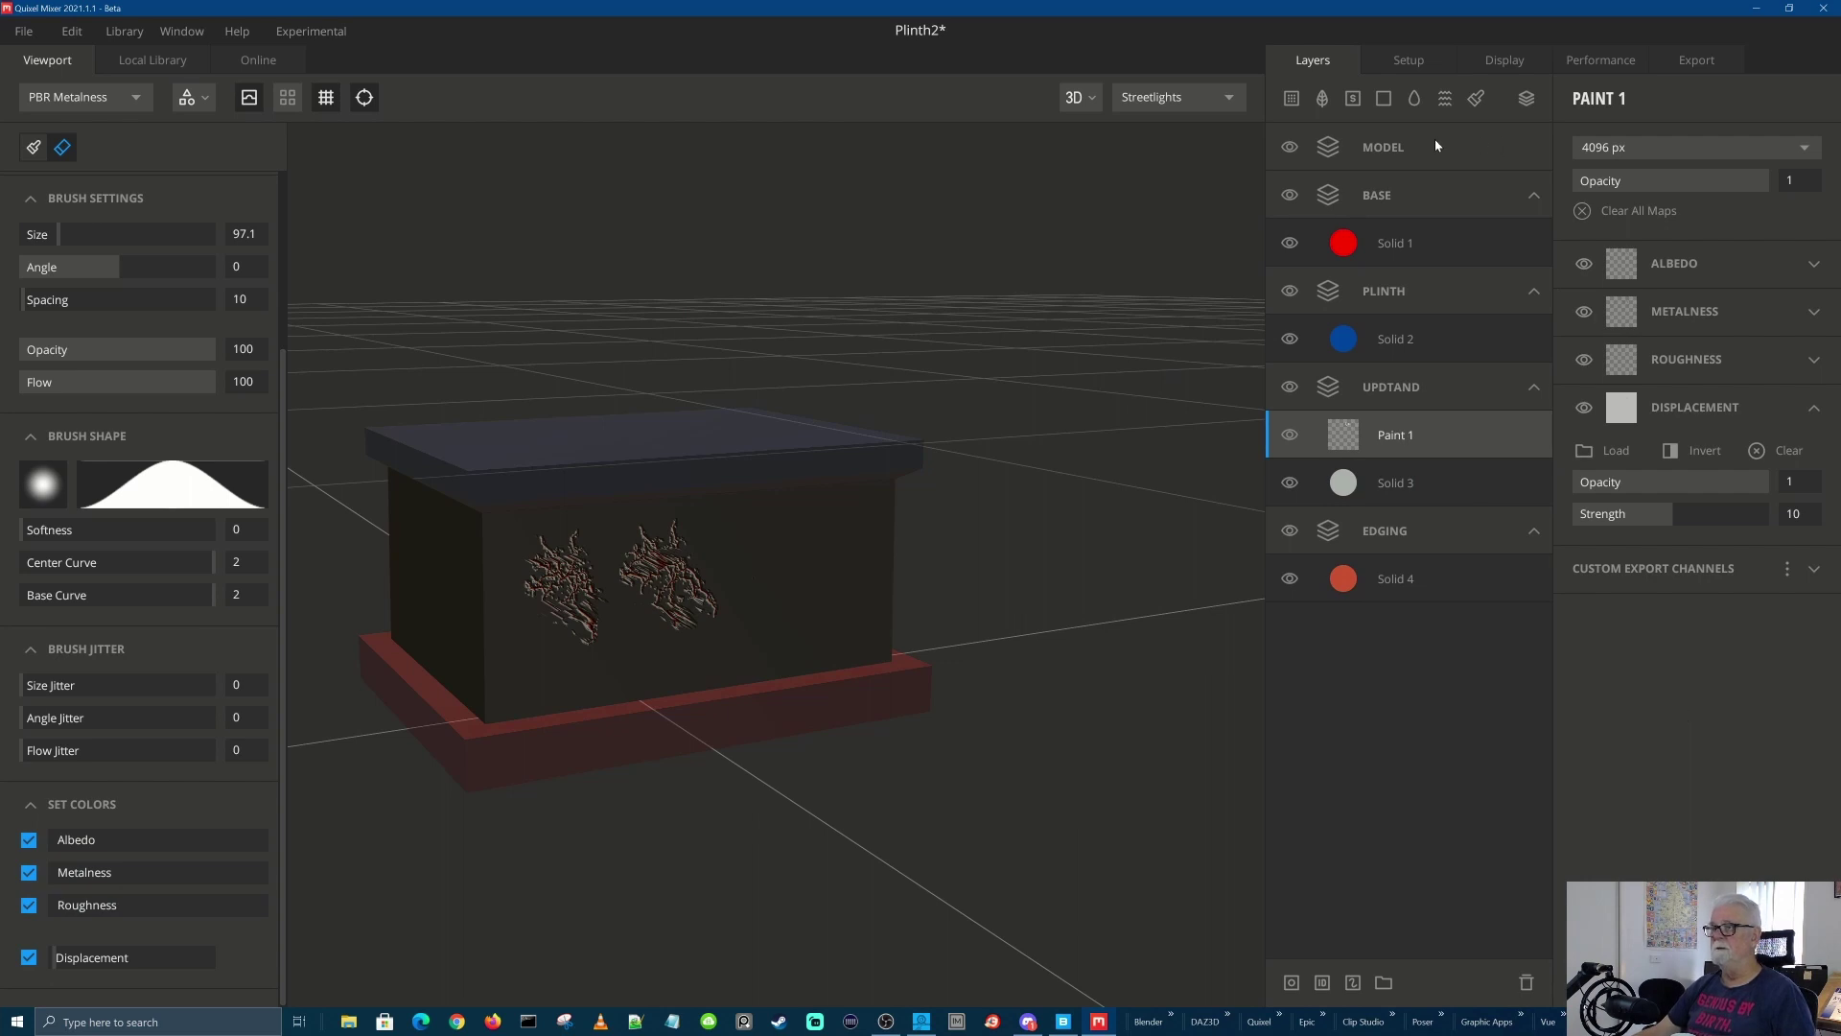
pyautogui.click(1450, 492)
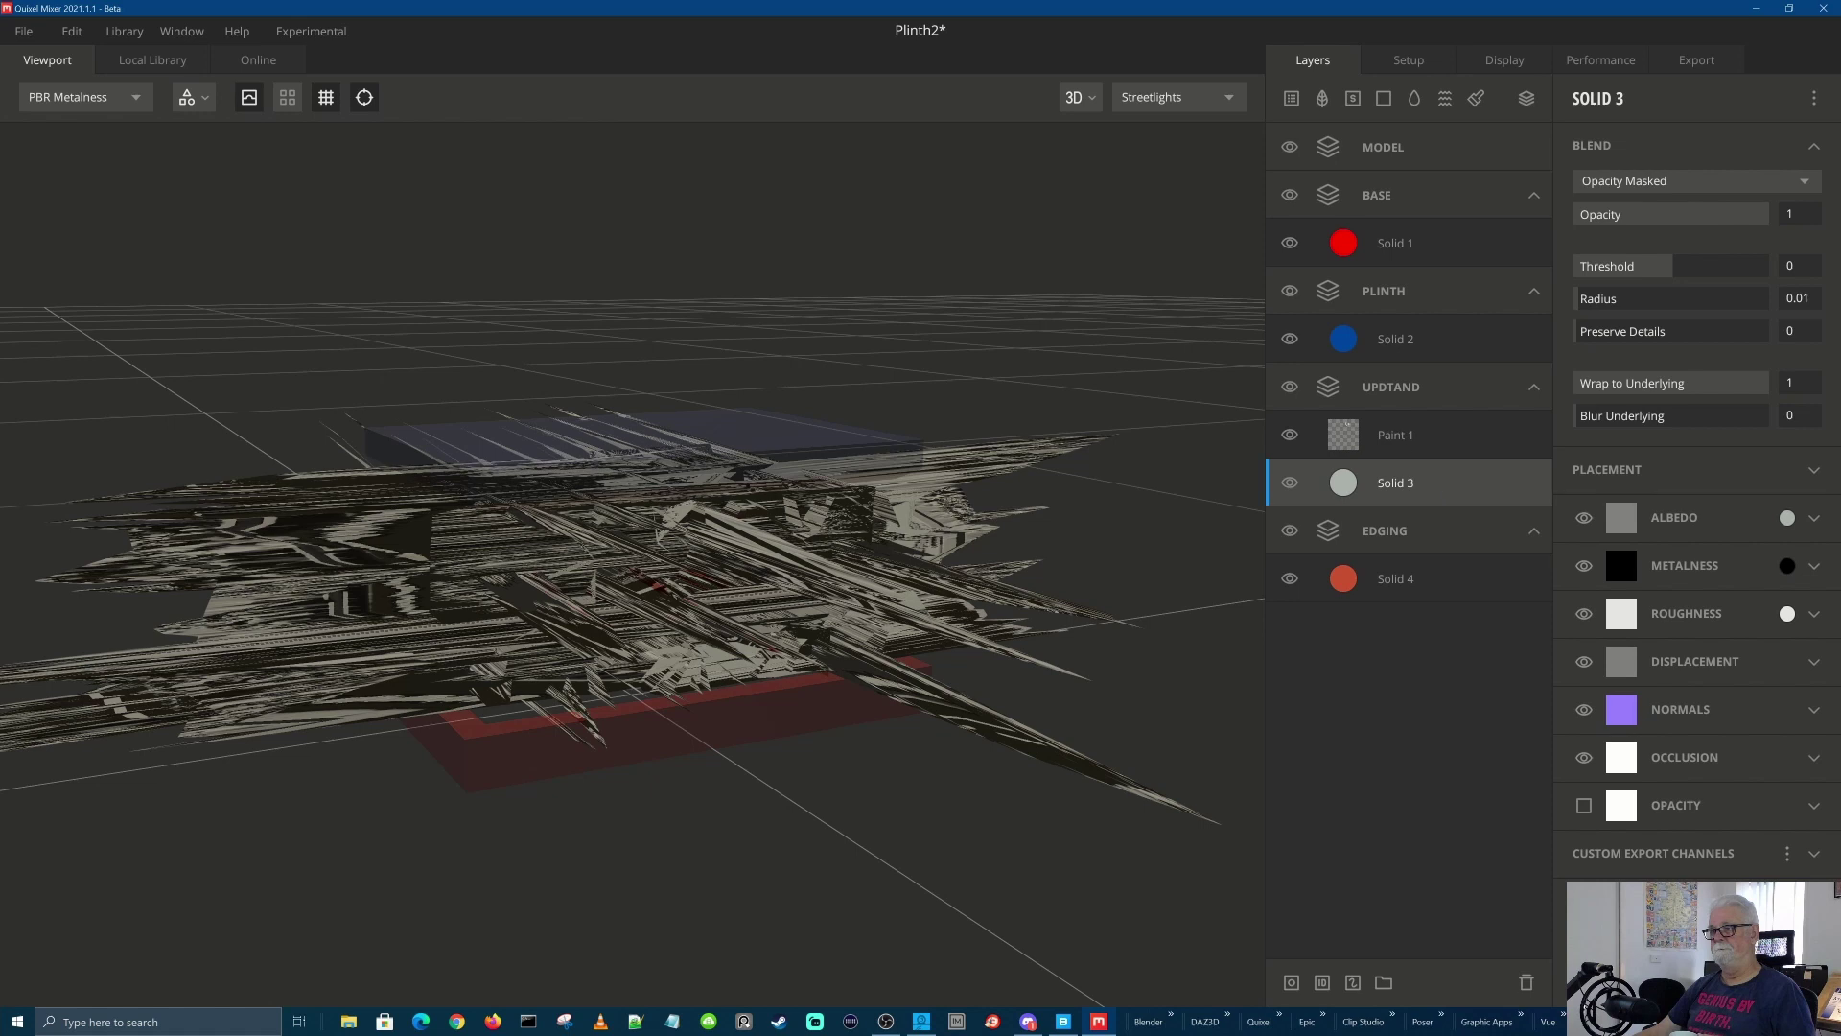
# Clear the displacement map of the Paint 1 layer in the UPDTAND set and select the MODEL layer set
pyautogui.click(1345, 436)
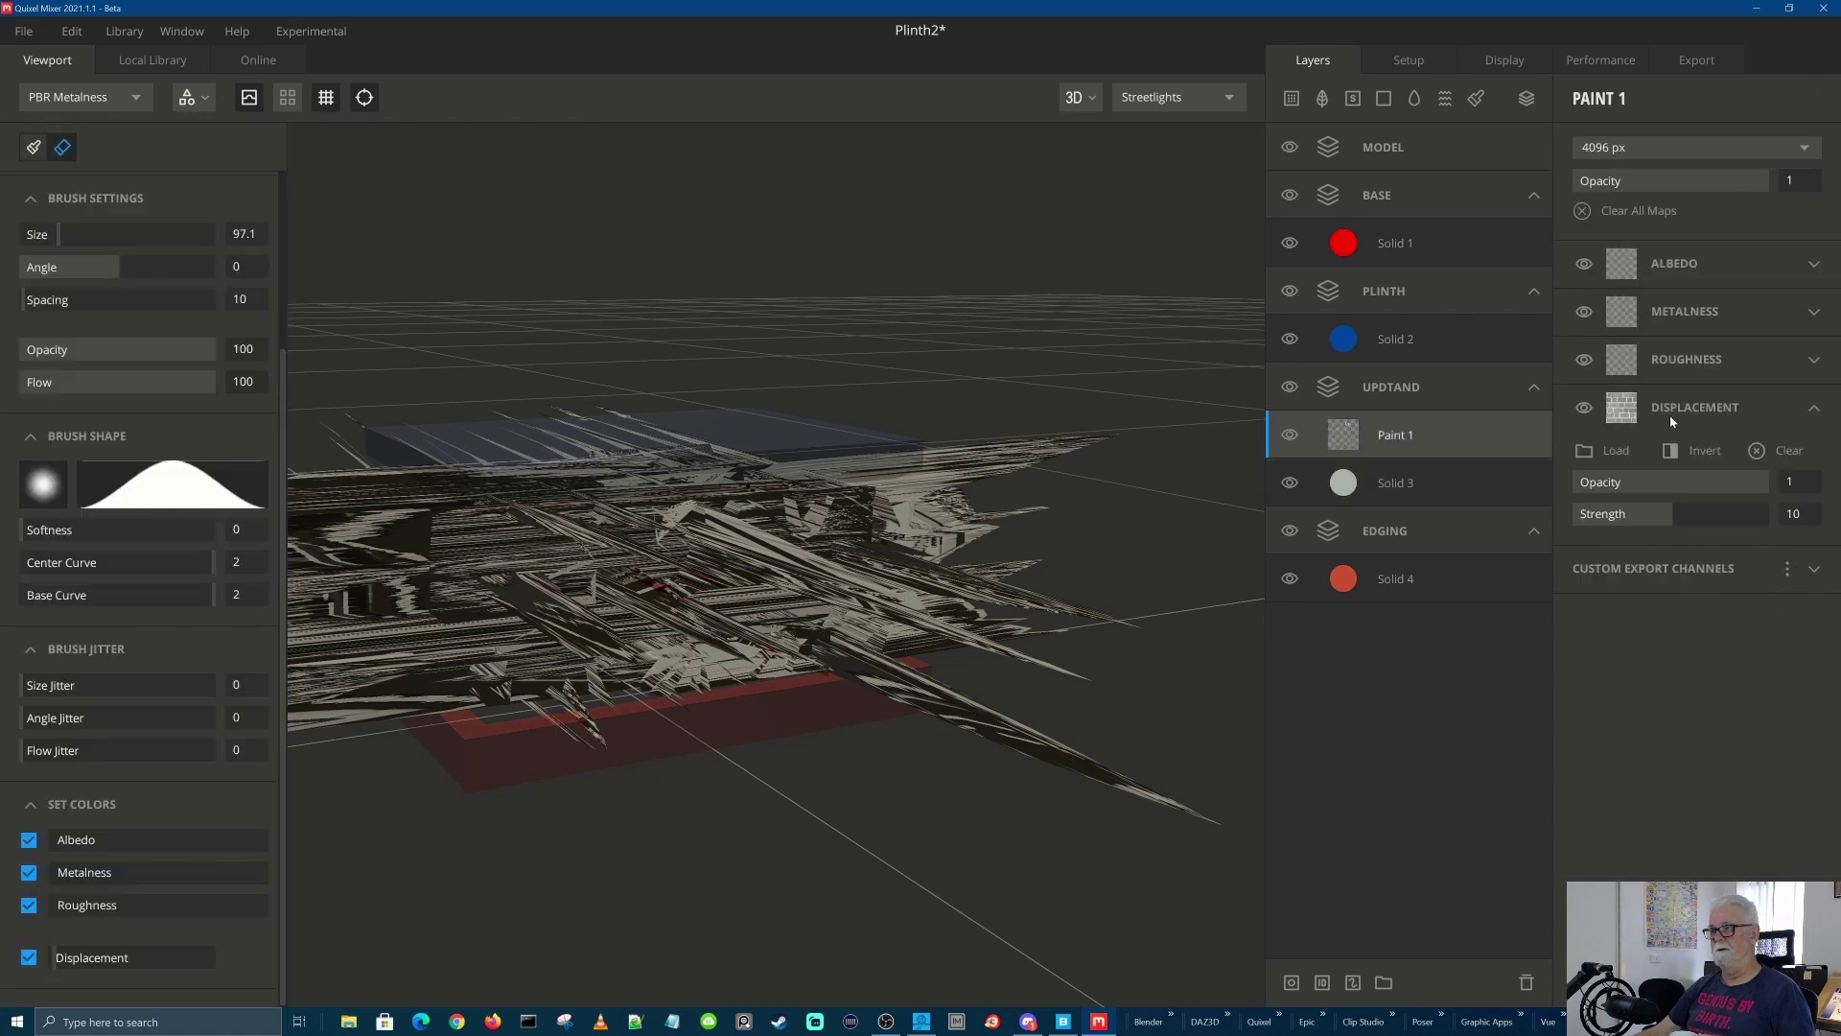
pyautogui.click(1757, 451)
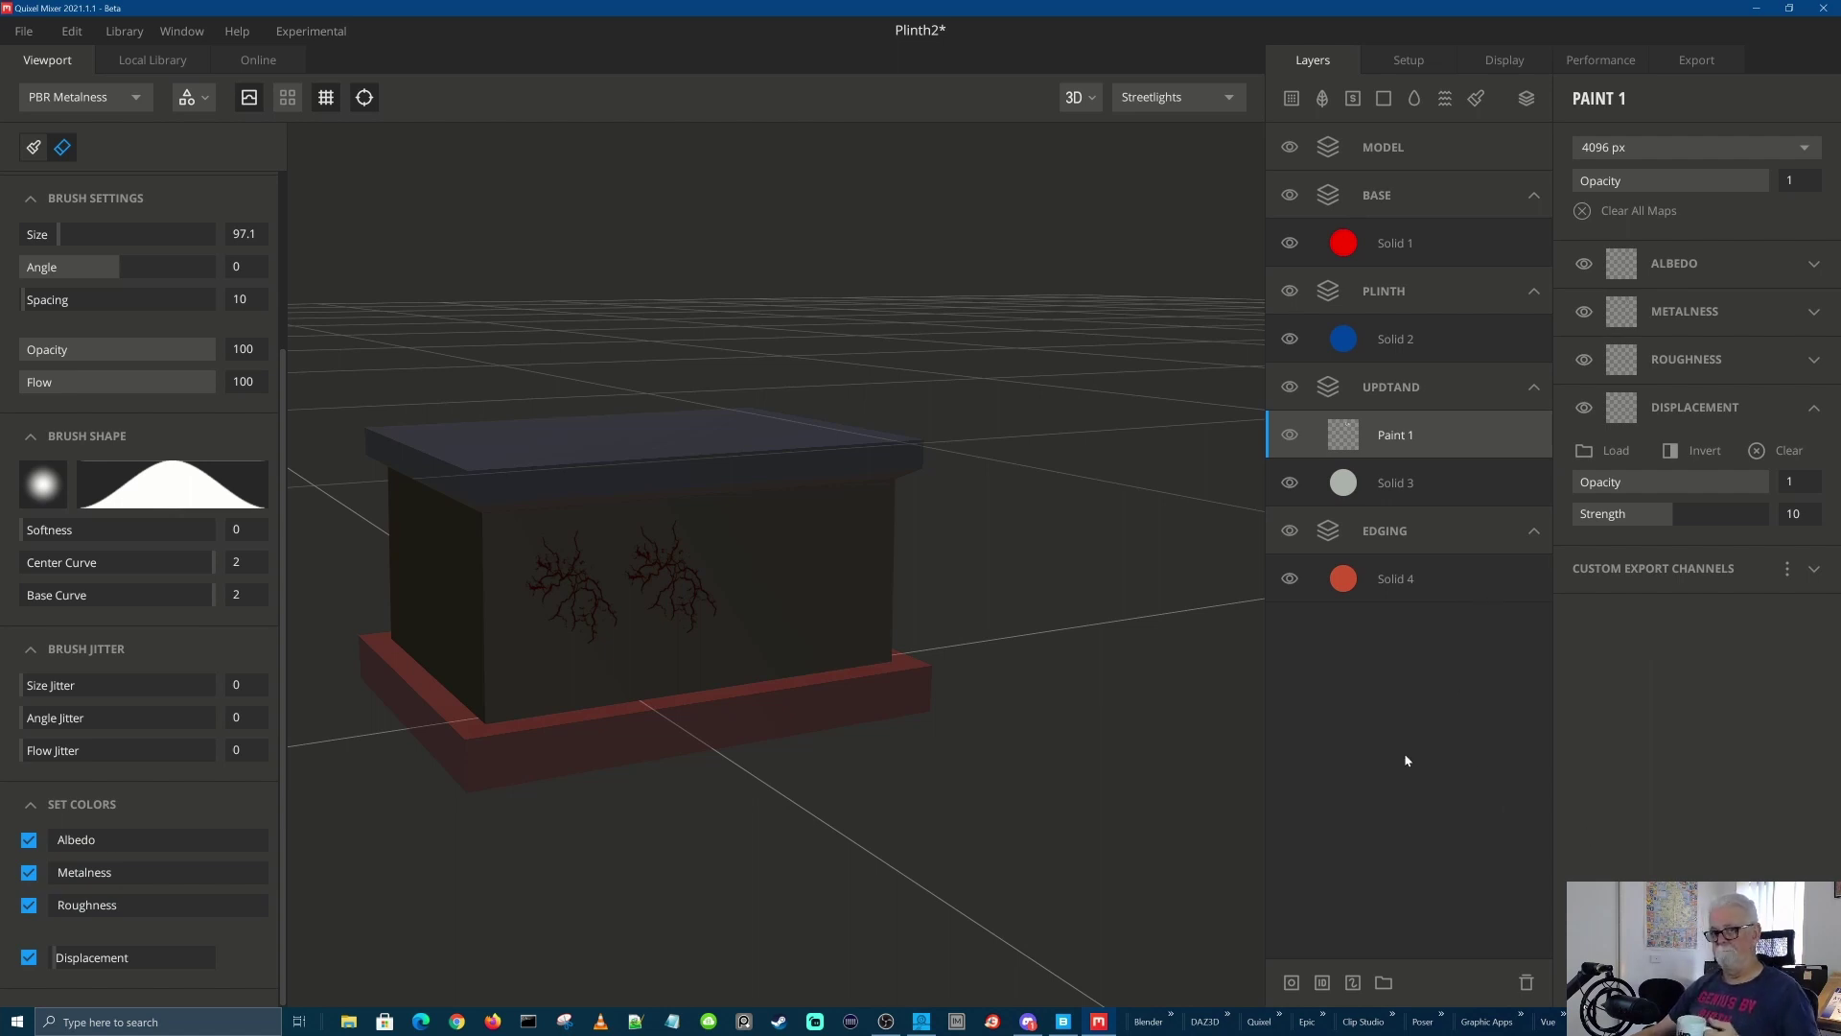
pyautogui.click(1410, 149)
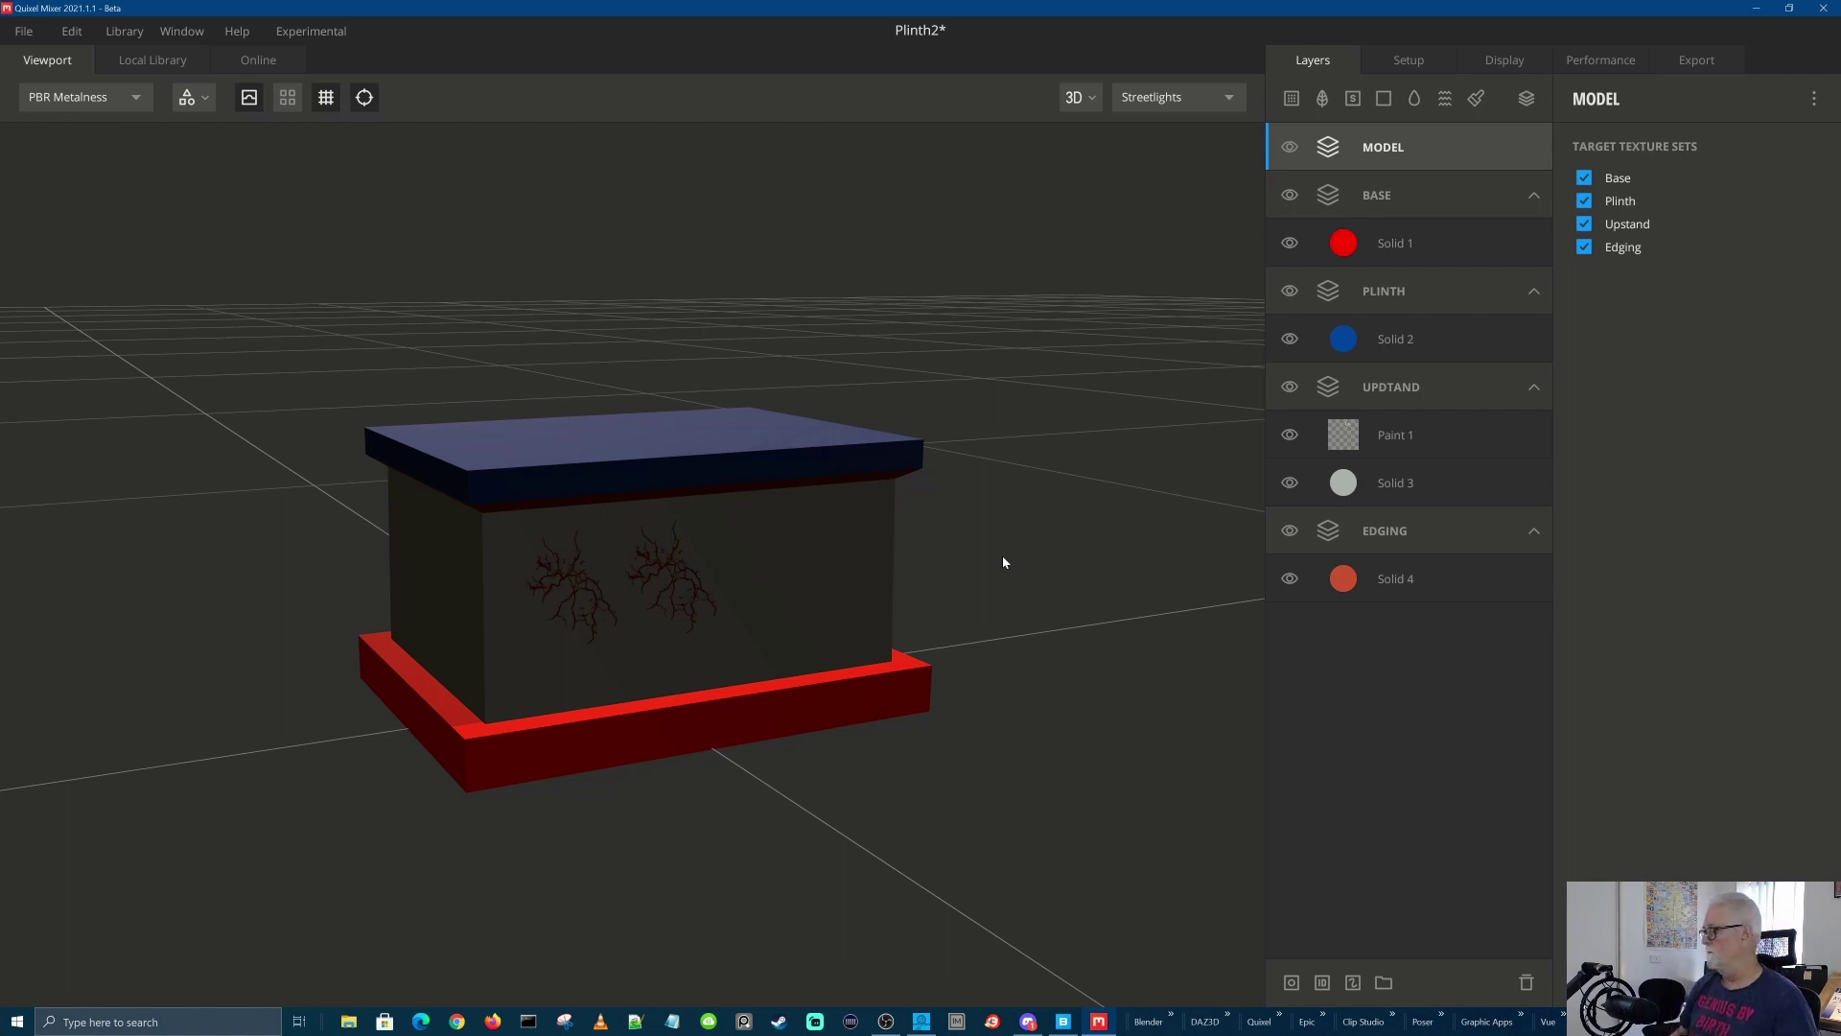
# Open the Cement Tiles mix from the Surfaces project without saving the changes to the plinth mix
pyautogui.click(22, 32)
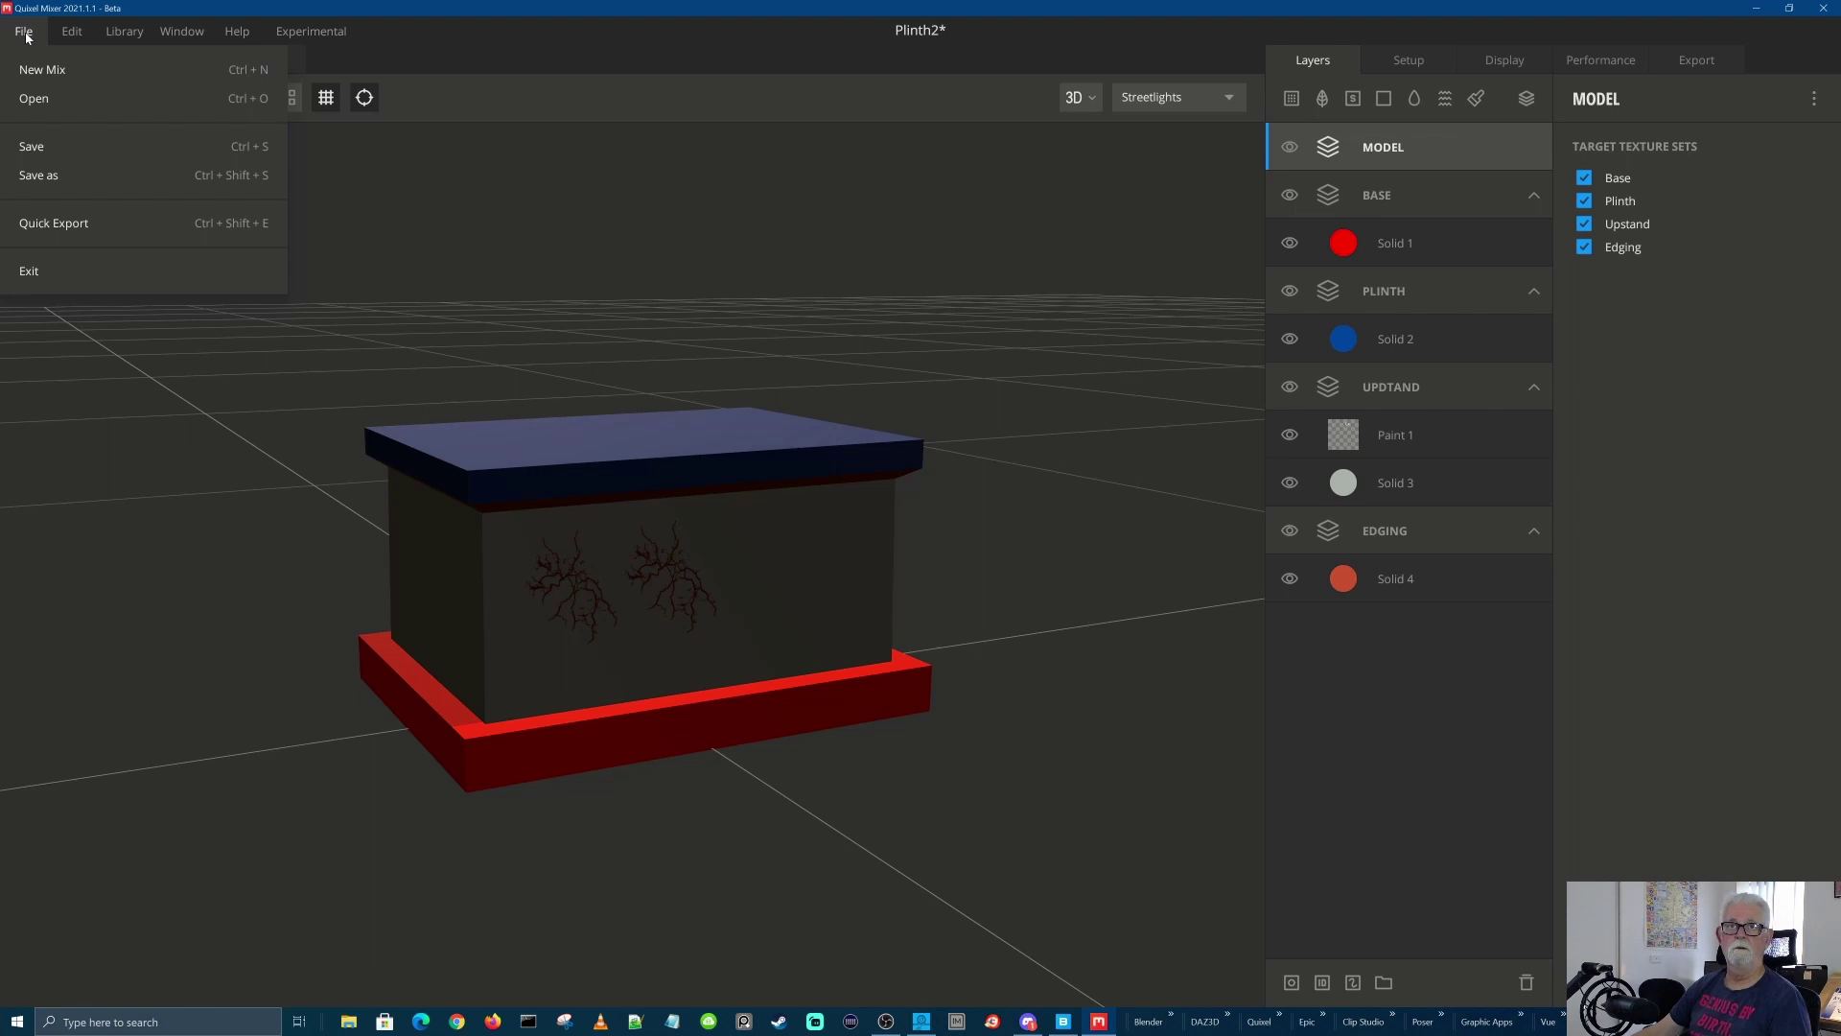
pyautogui.click(32, 100)
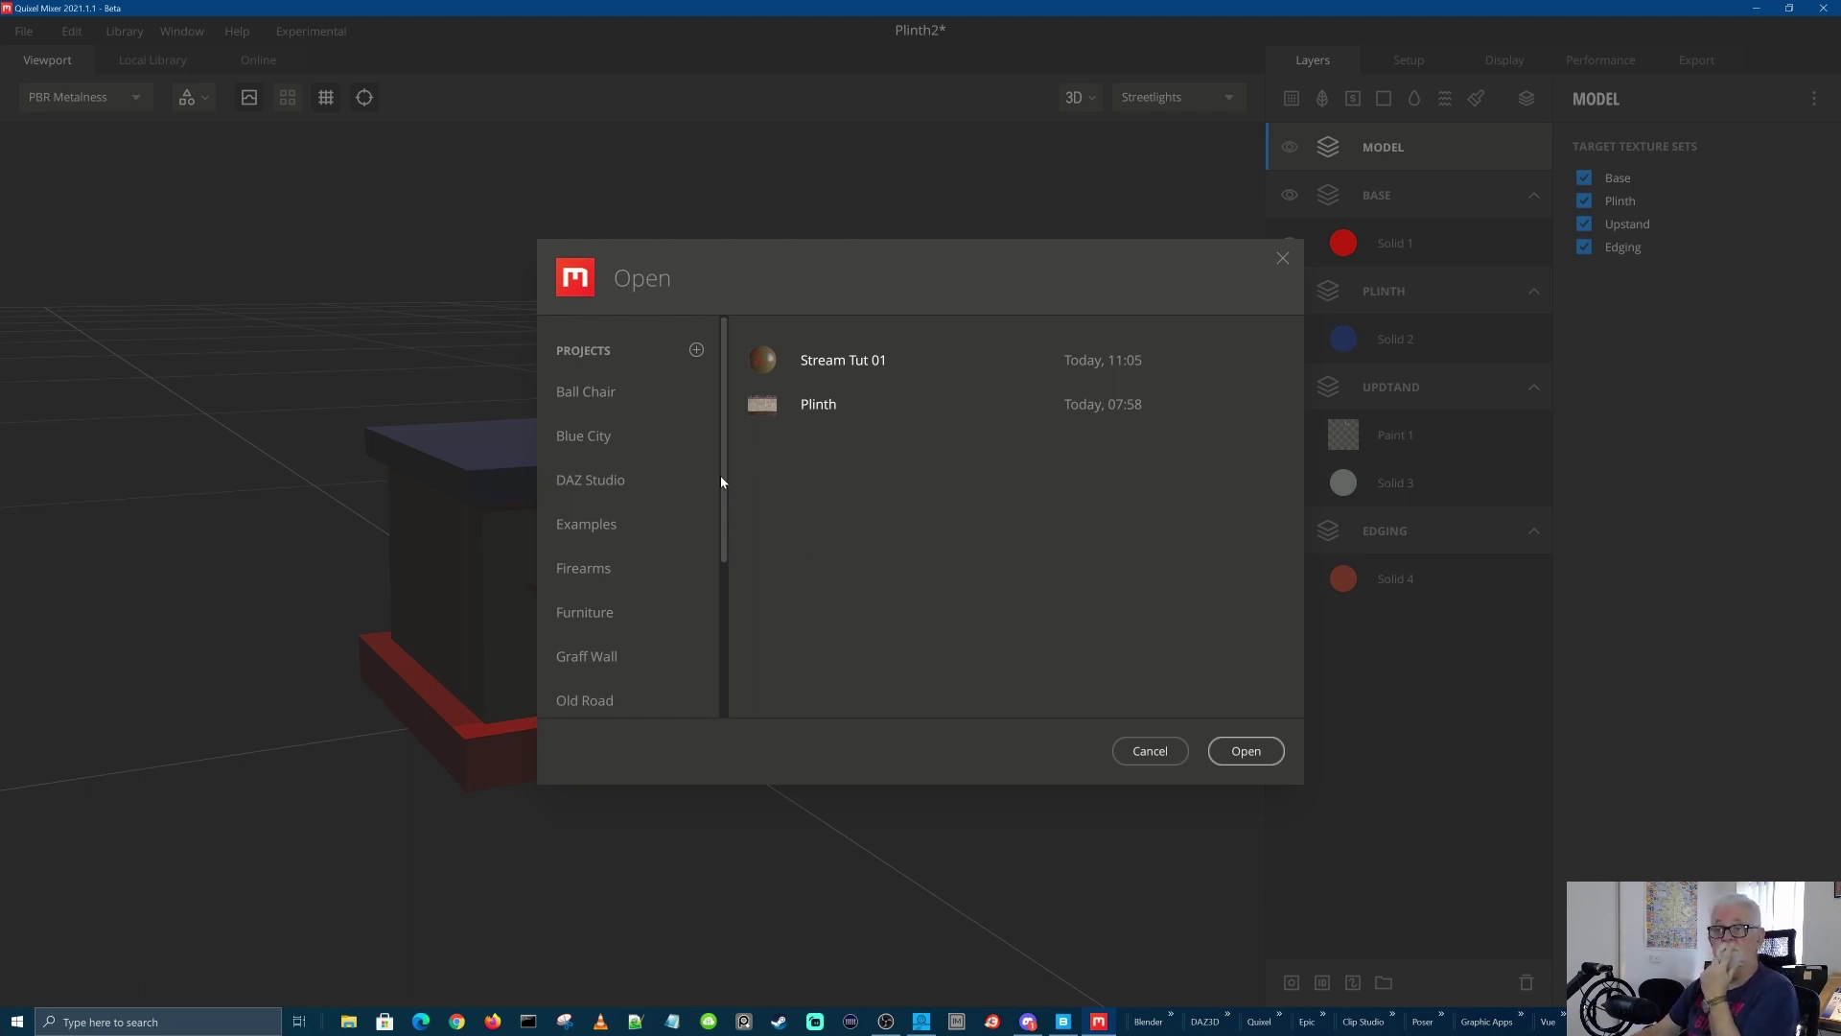
pyautogui.scroll(-3, 710, 633)
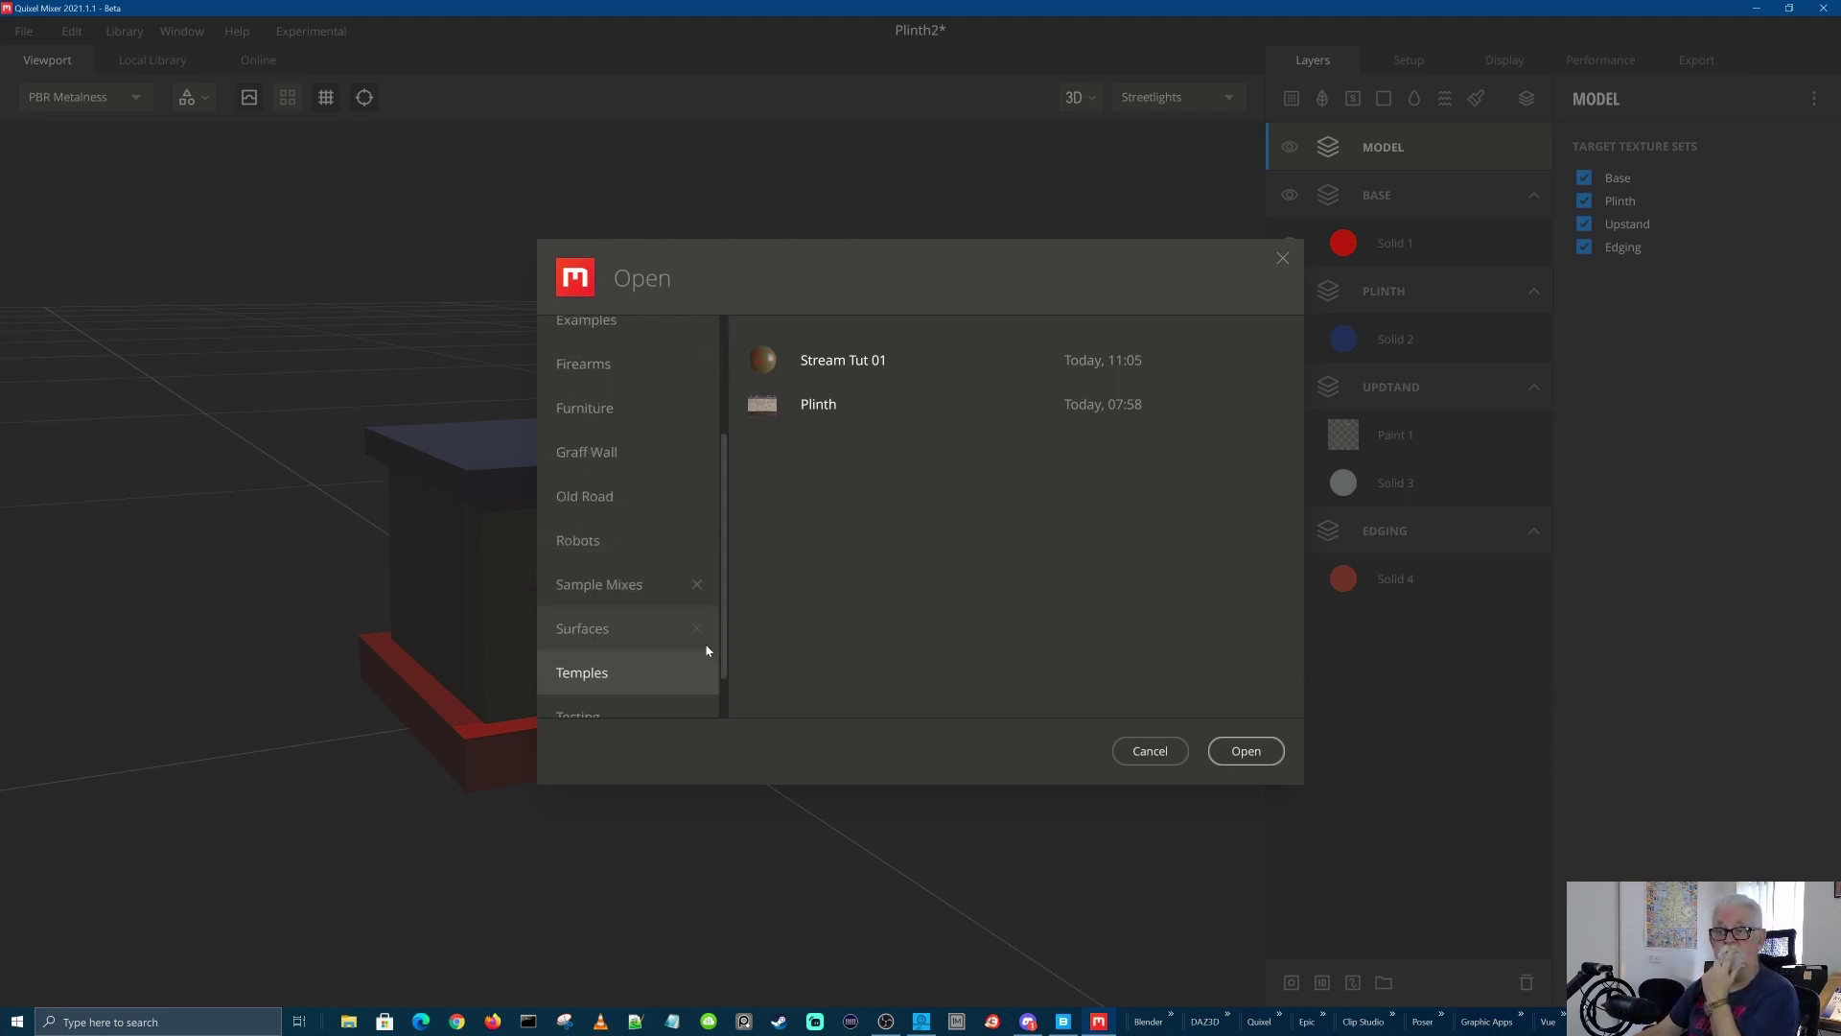
pyautogui.click(617, 566)
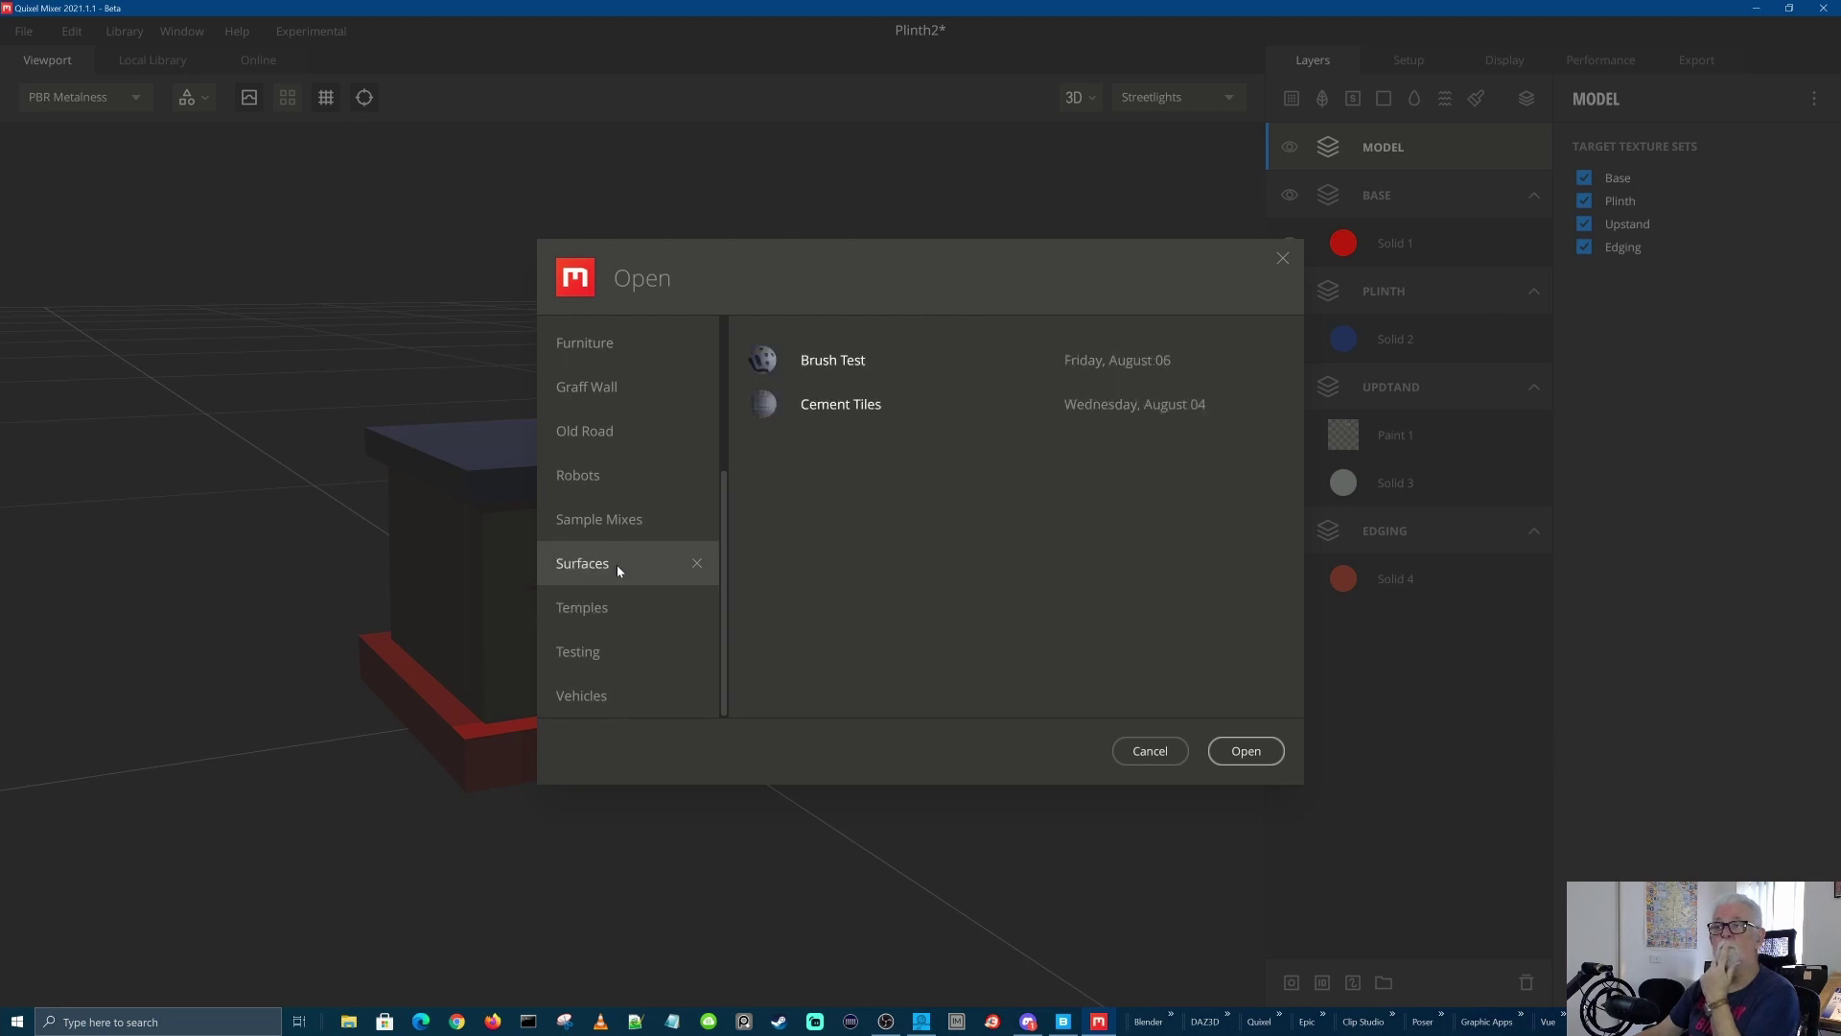
pyautogui.click(811, 406)
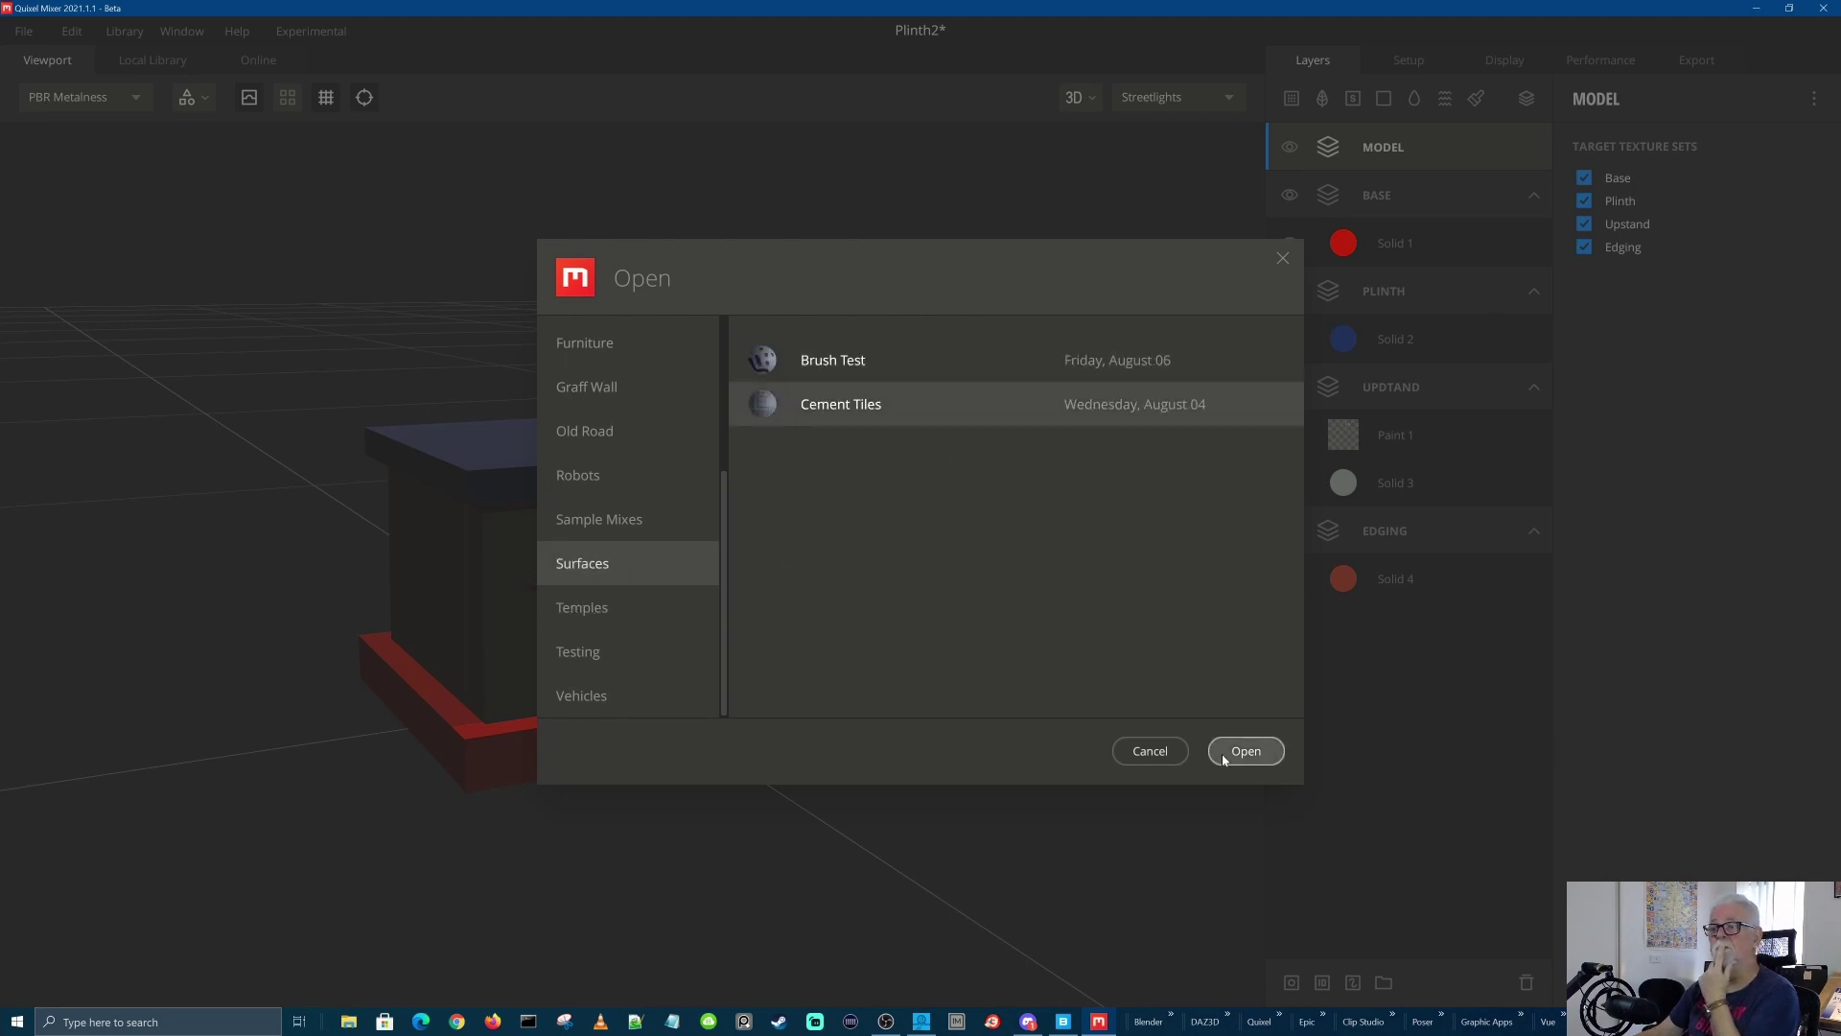
pyautogui.click(1252, 755)
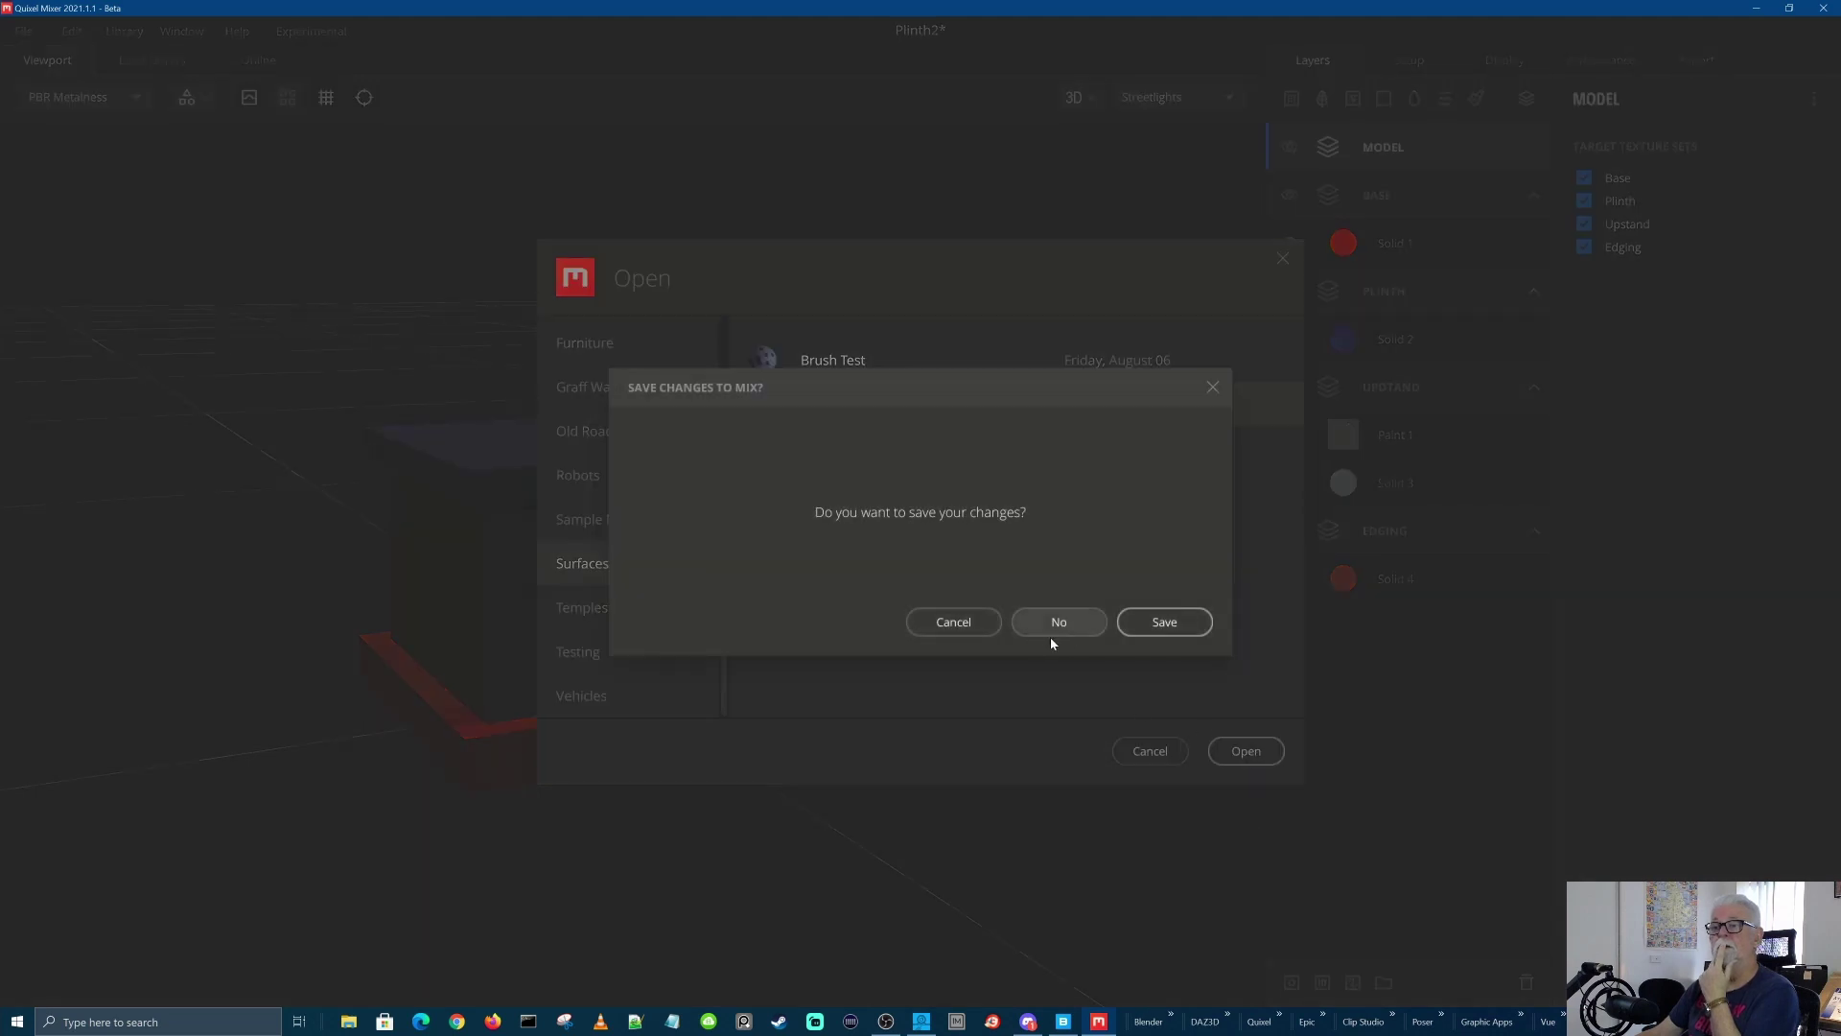
pyautogui.click(1061, 625)
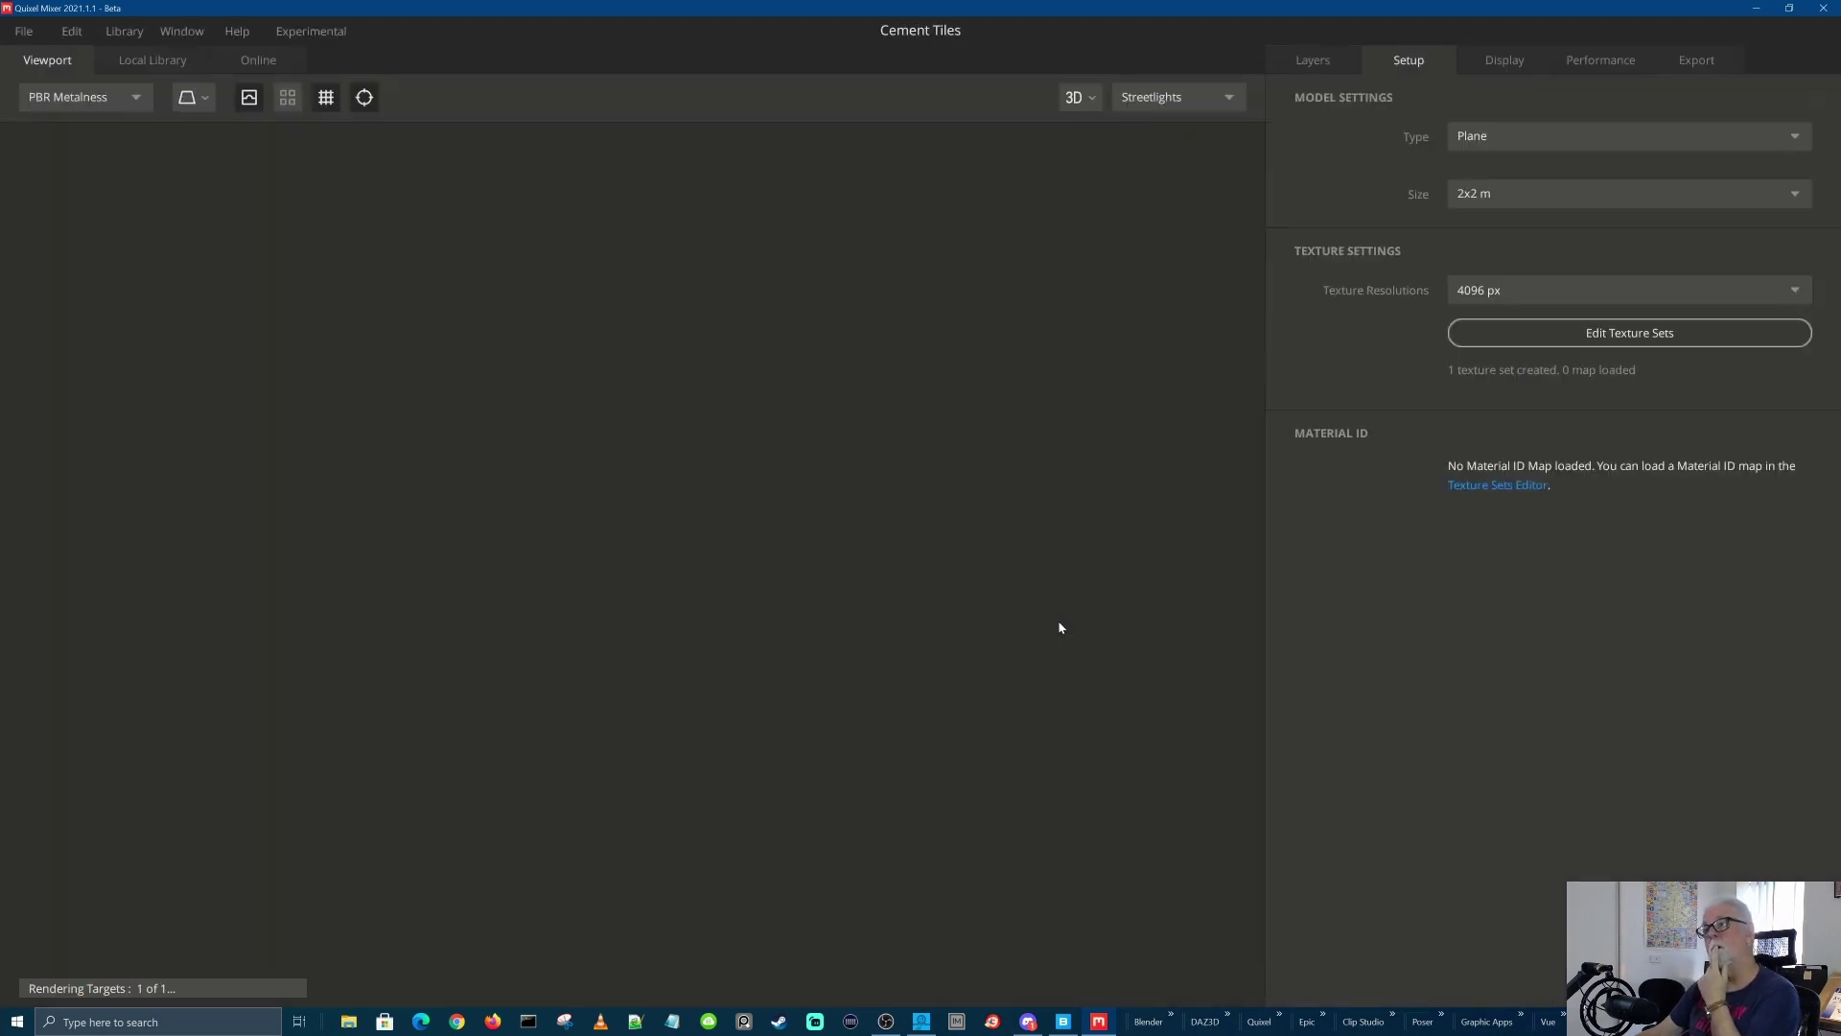
# Examine the cement tiles ht layer and its mask stack, including the Image component, along with the tile relief up close
pyautogui.click(1314, 59)
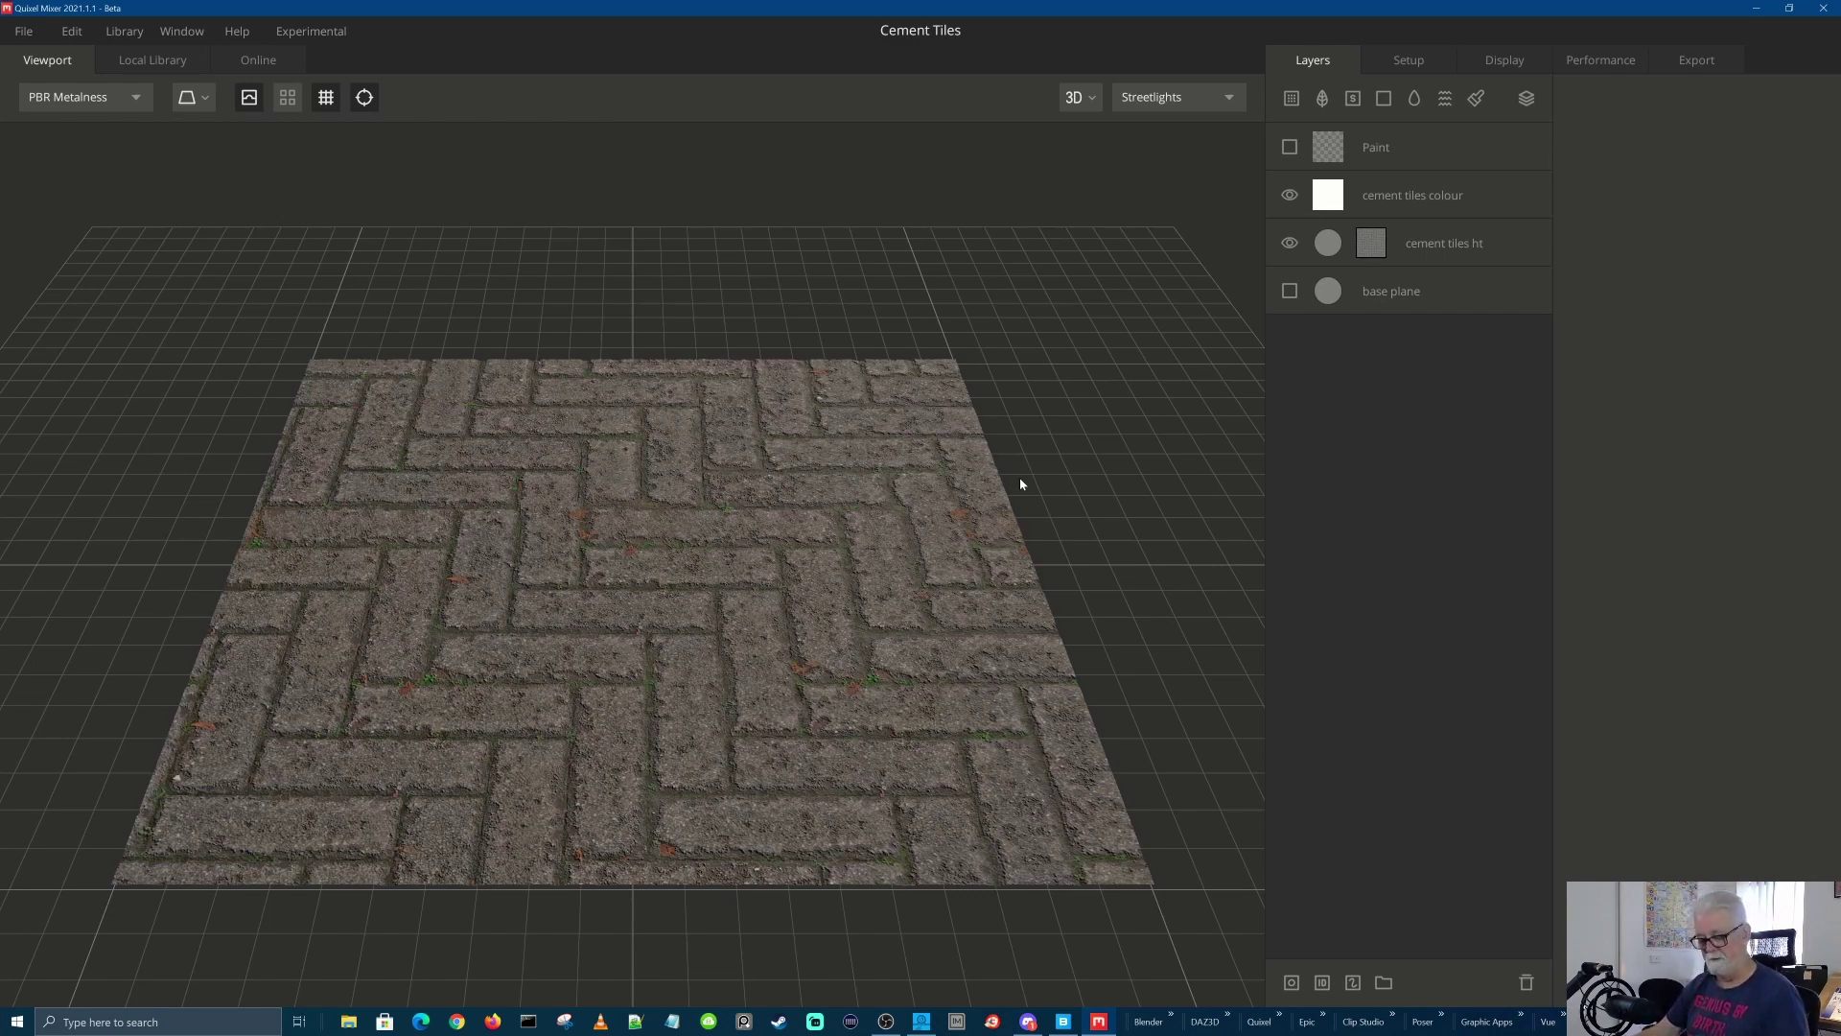
pyautogui.moveTo(794, 607); pyautogui.dragTo(817, 568)
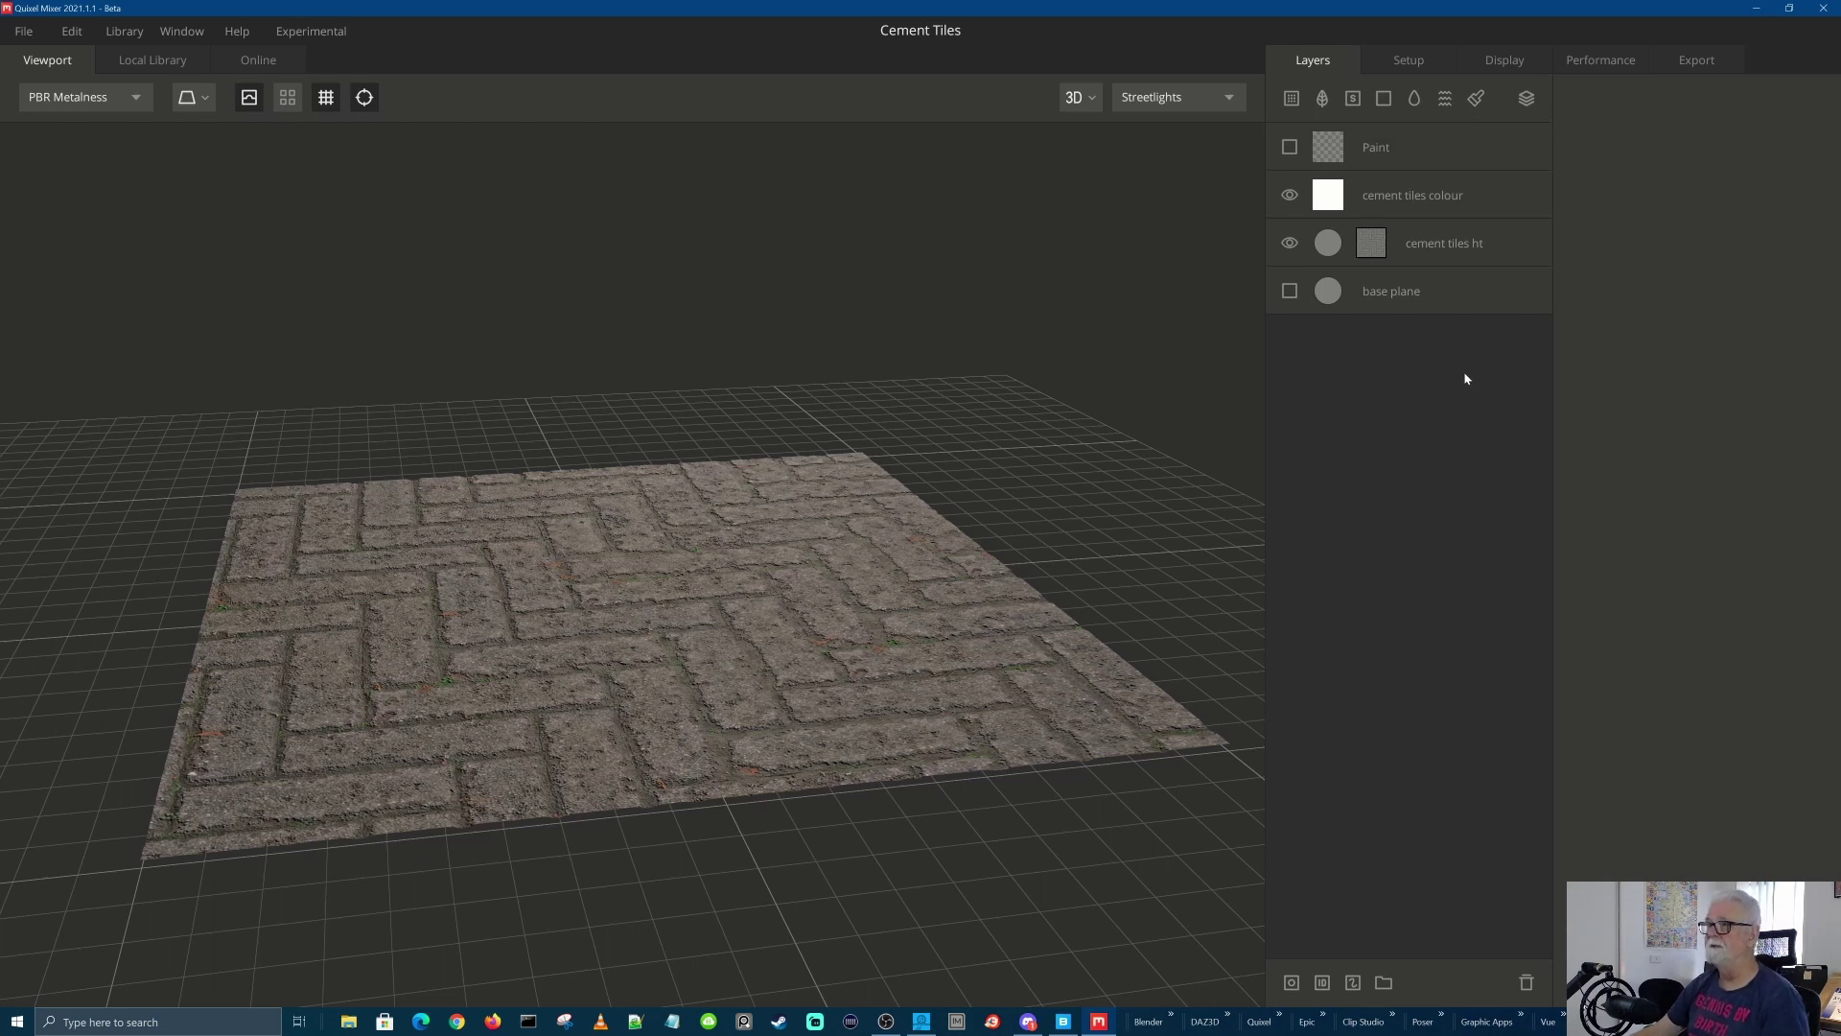
pyautogui.click(1327, 243)
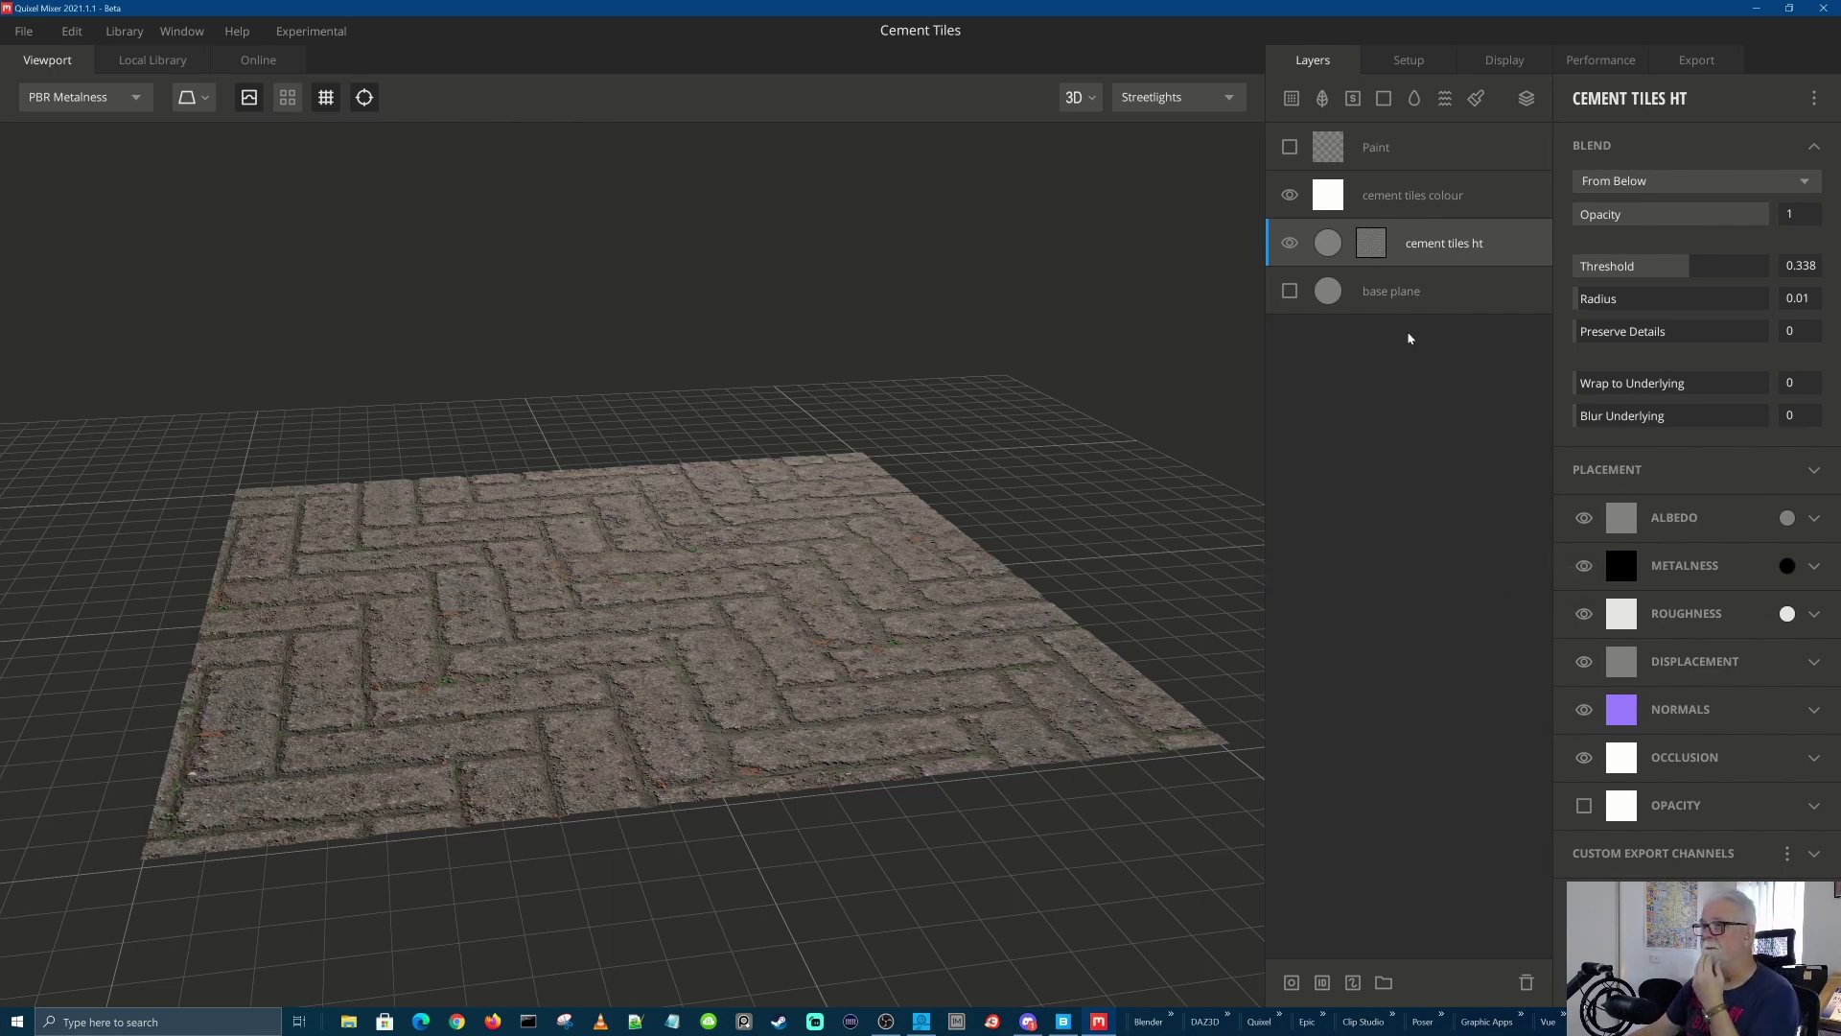
pyautogui.click(1372, 243)
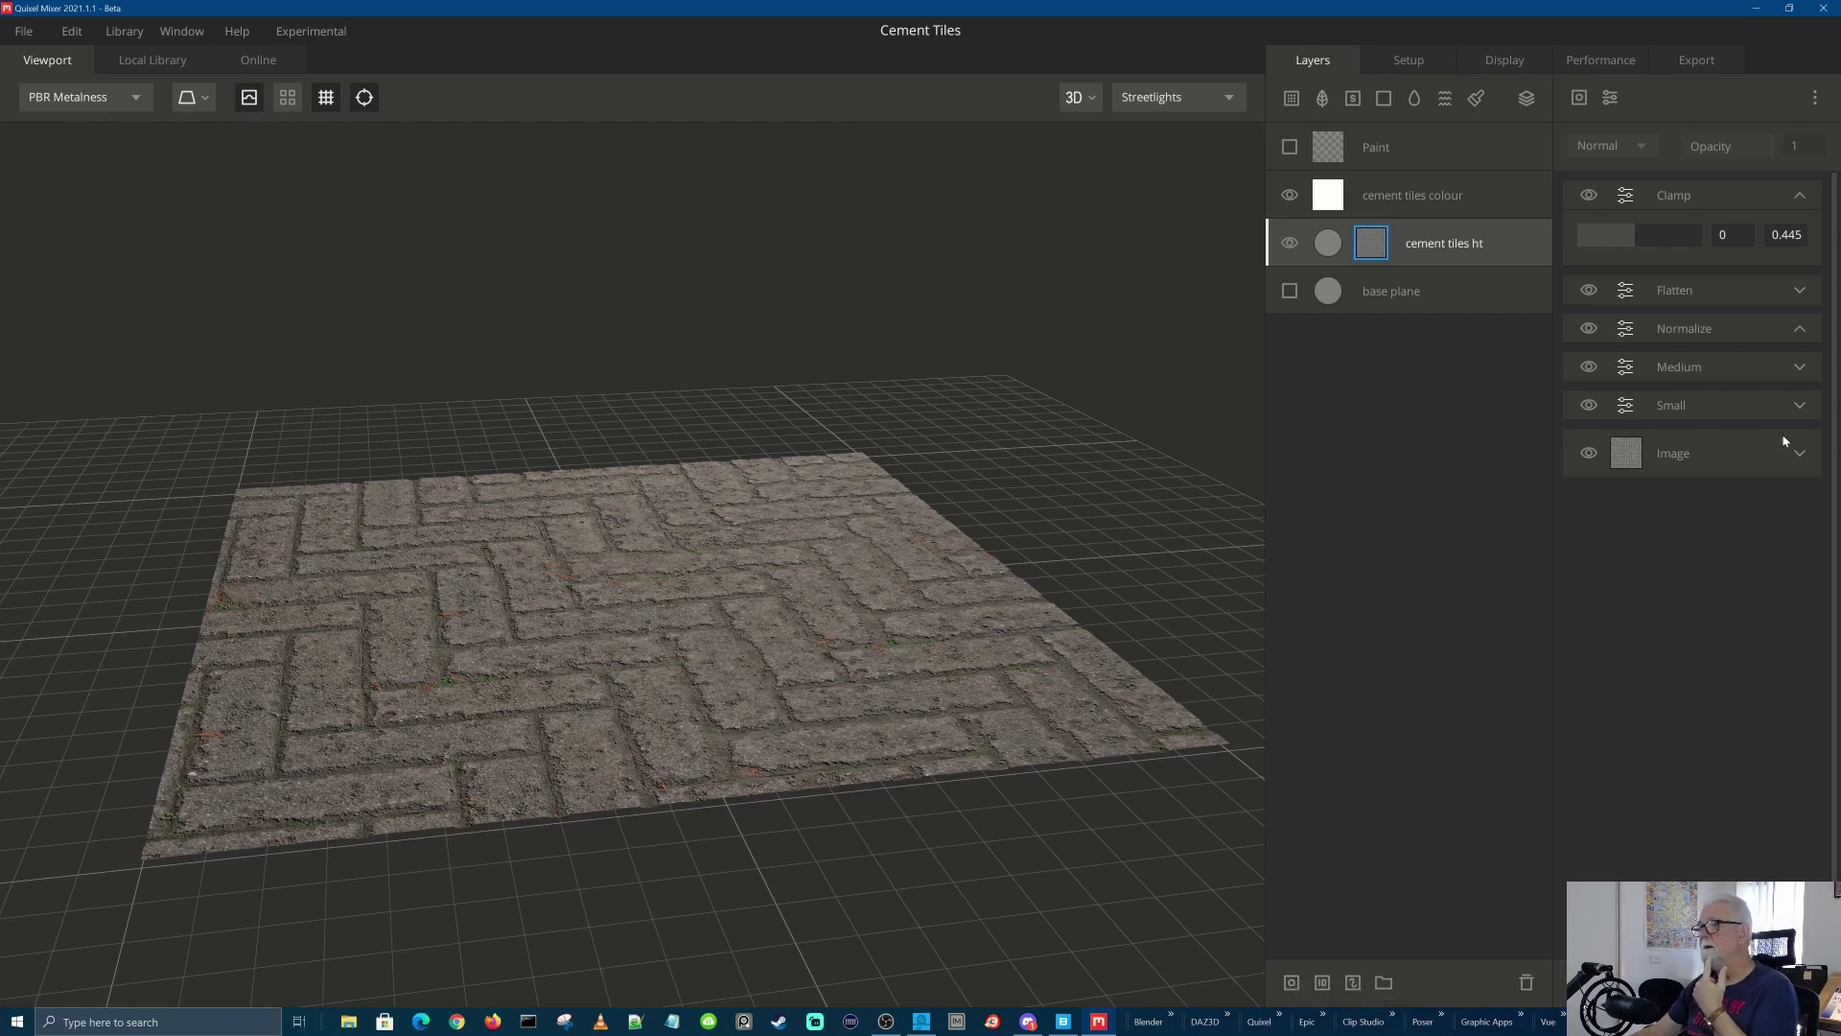
pyautogui.click(1626, 457)
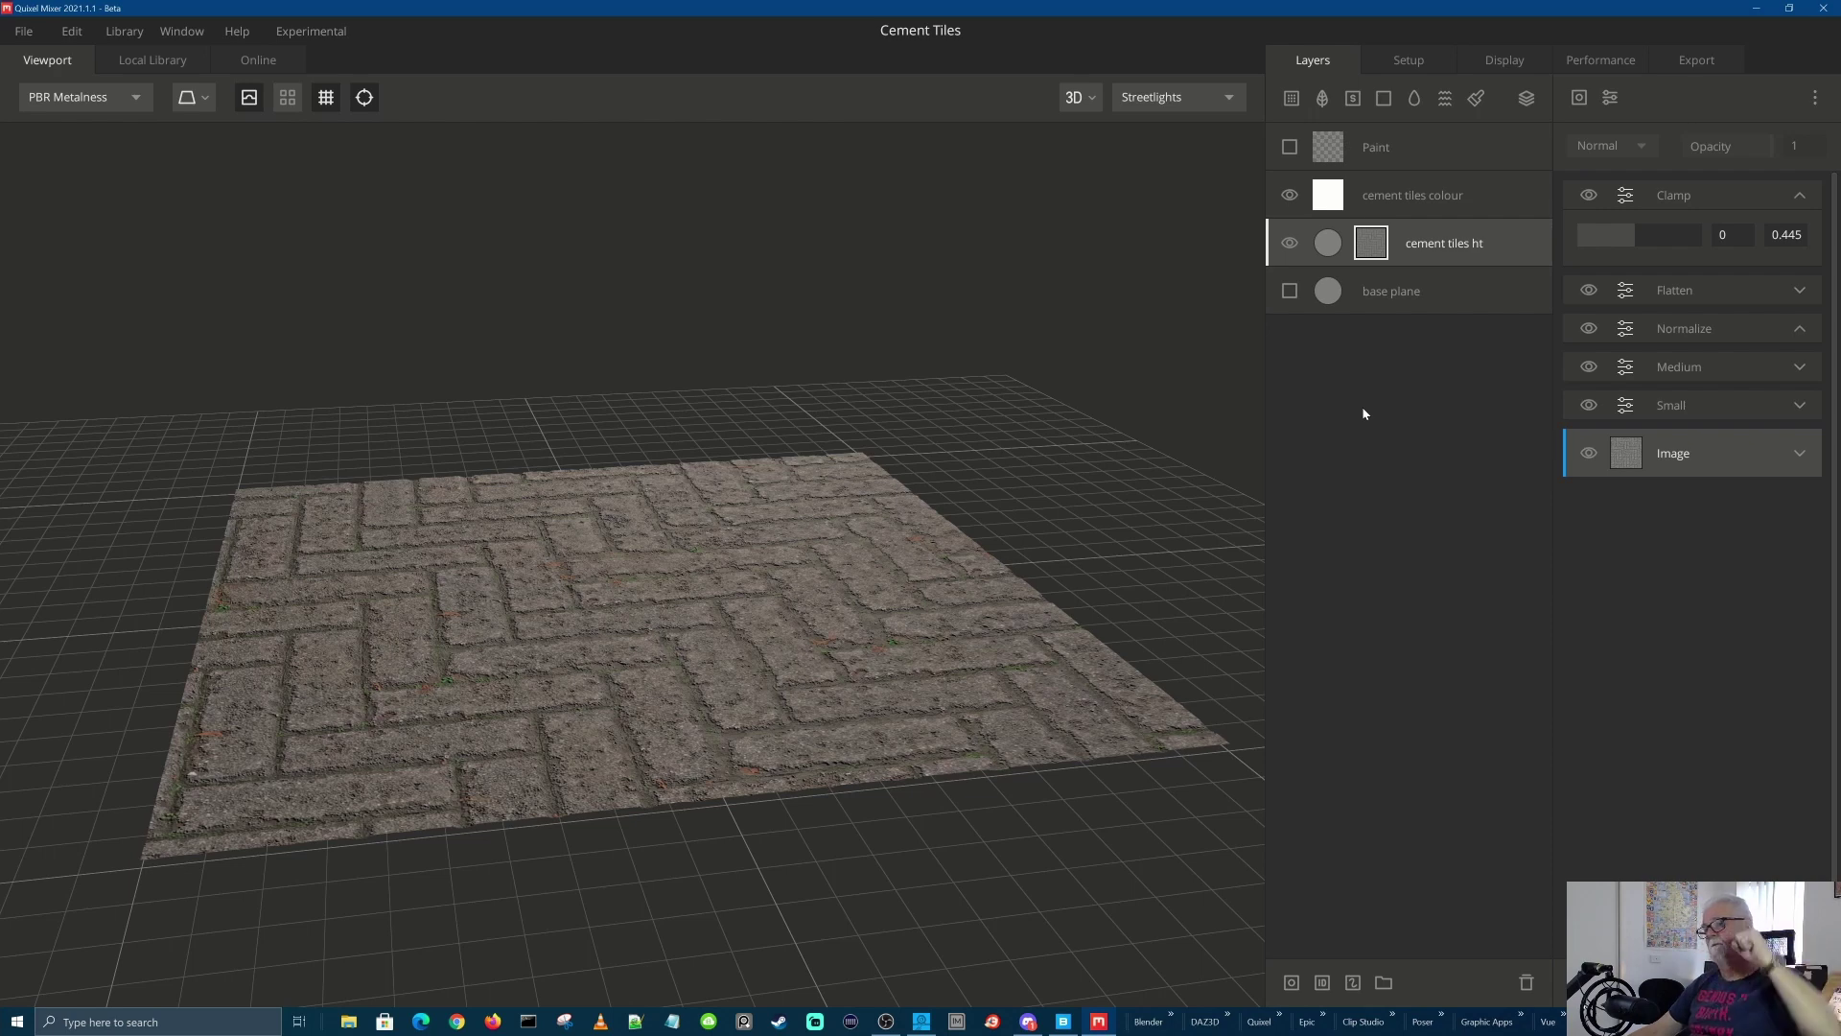
pyautogui.scroll(5, 672, 708)
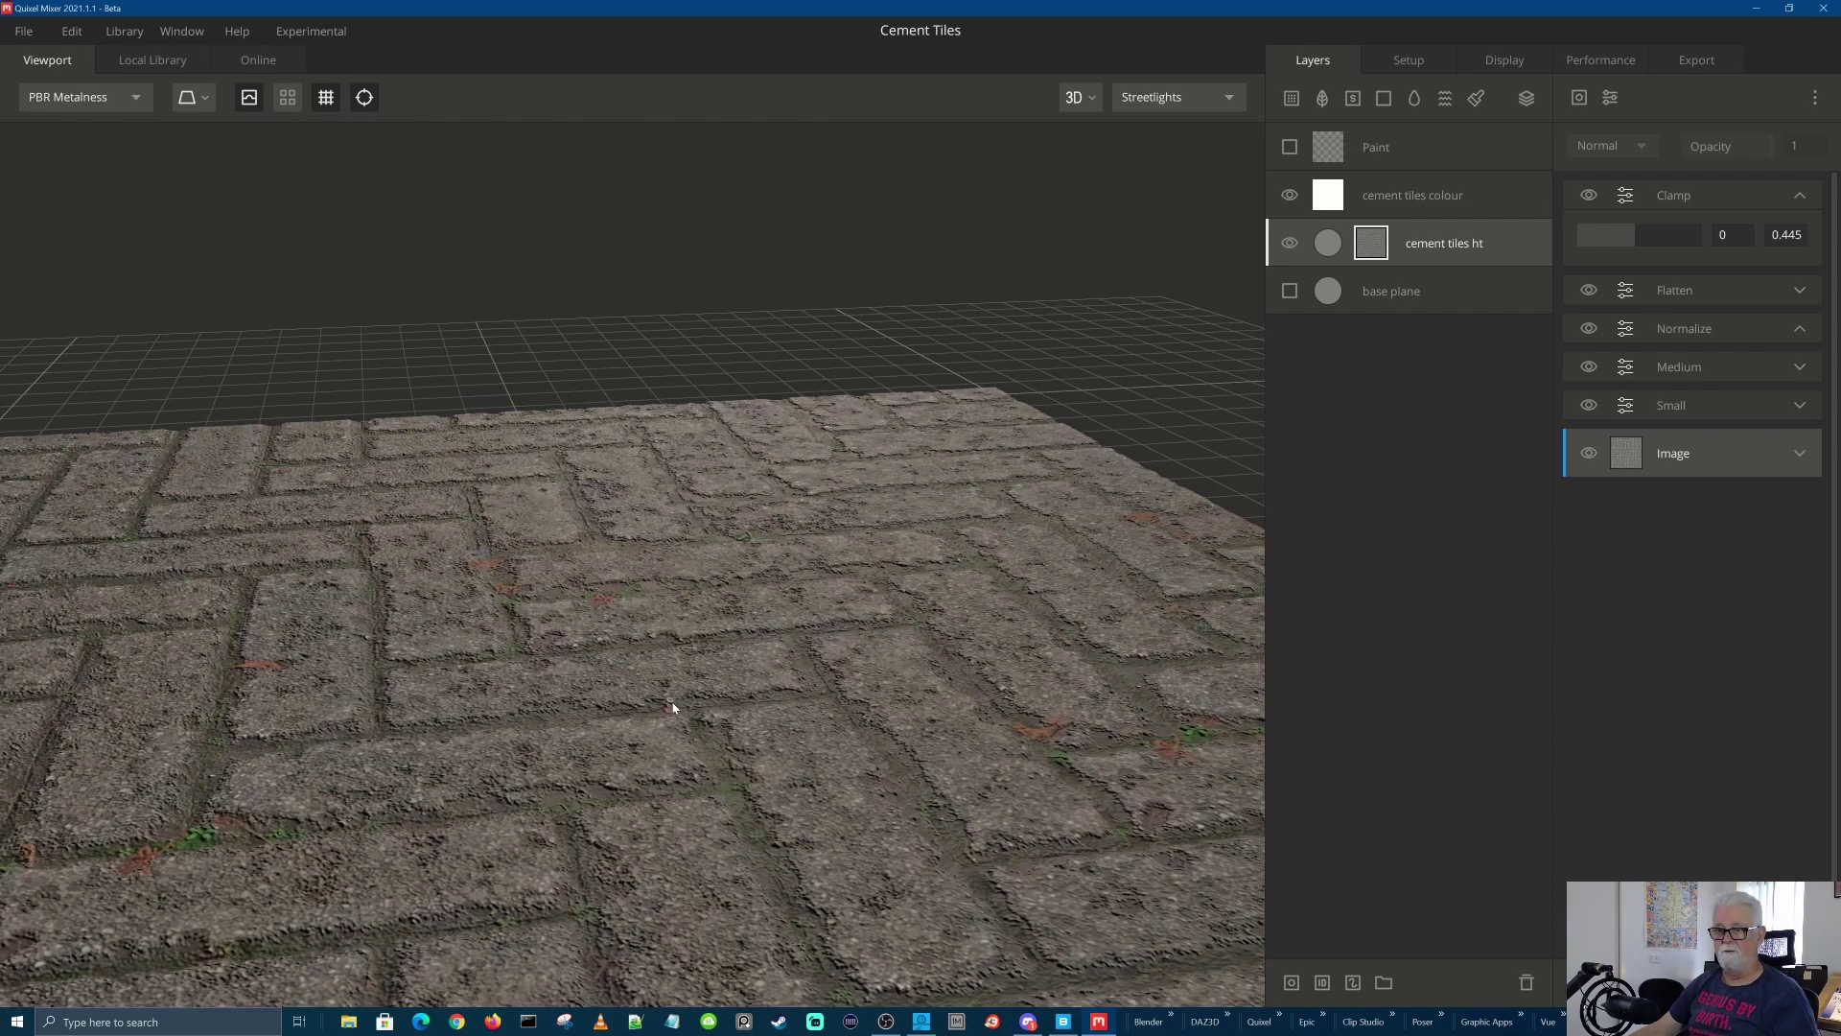
pyautogui.moveTo(671, 700); pyautogui.dragTo(756, 491)
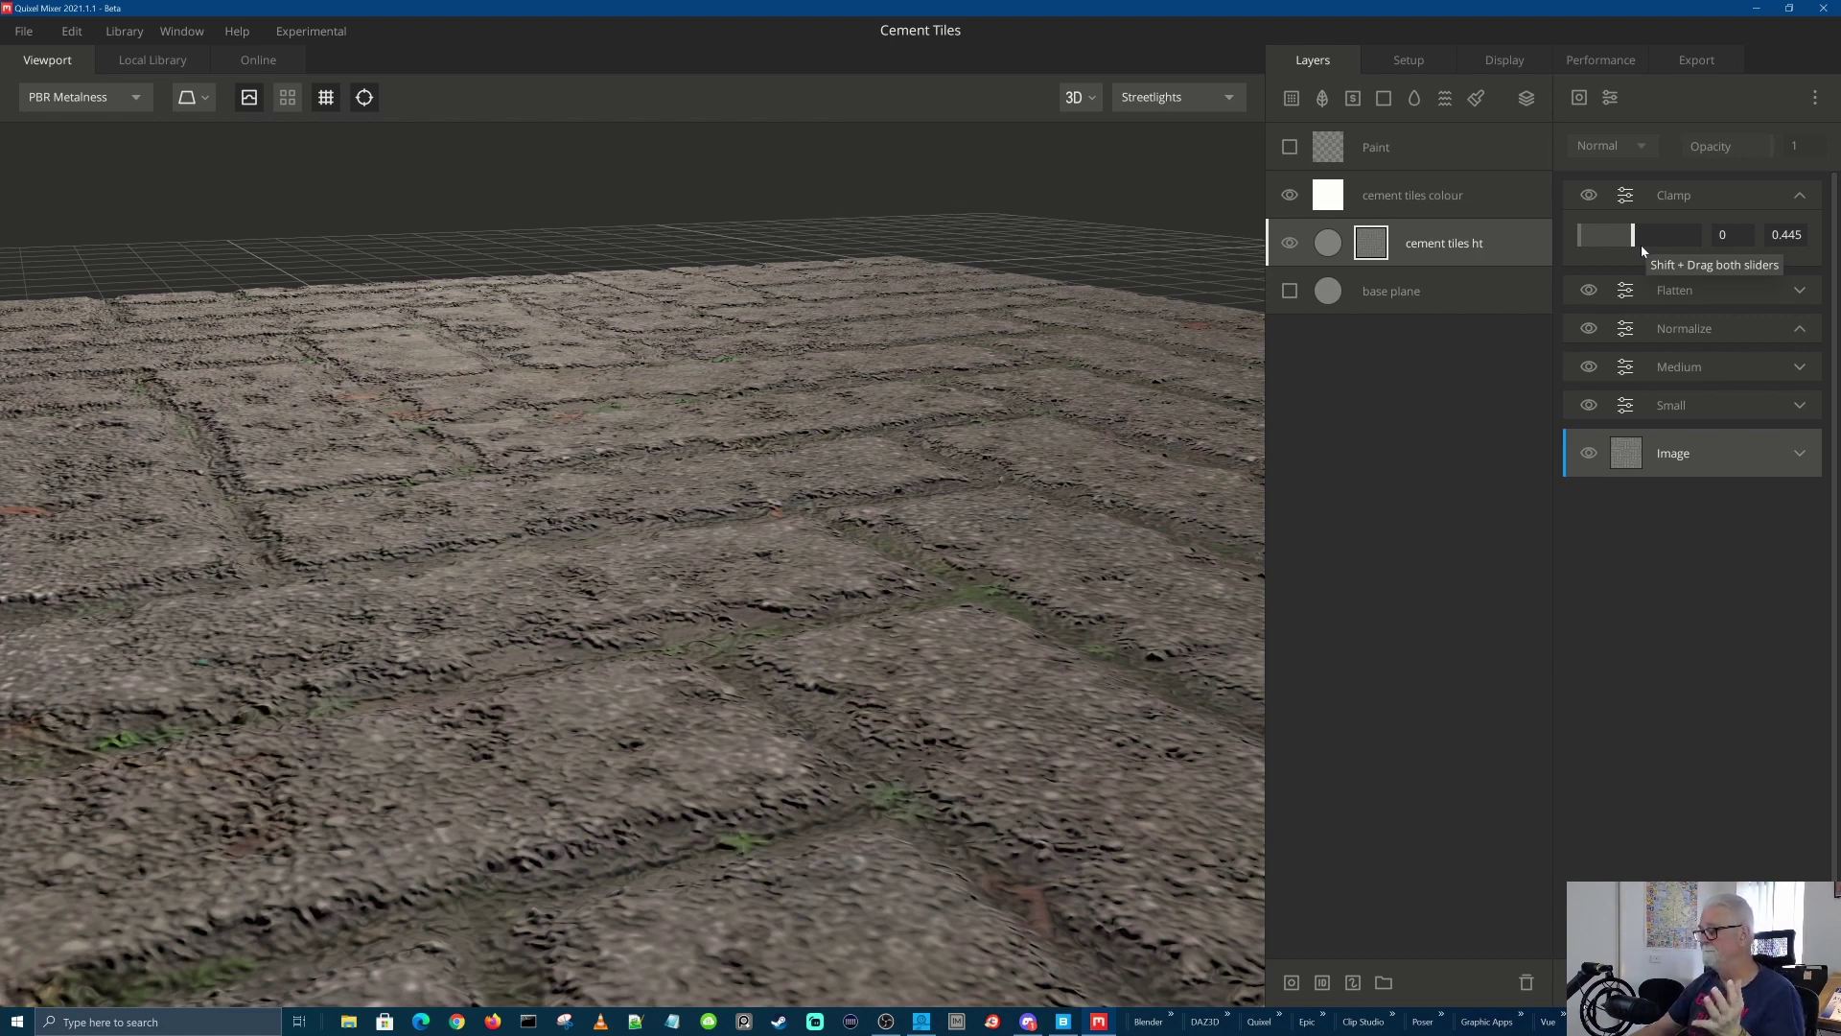
# Set the upper Clamp value in the cement tiles ht mask to 0.429 and check the tile relief
pyautogui.moveTo(1639, 246)
pyautogui.mouseDown()
pyautogui.moveTo(1657, 246)
pyautogui.moveTo(1633, 247)
pyautogui.mouseUp()
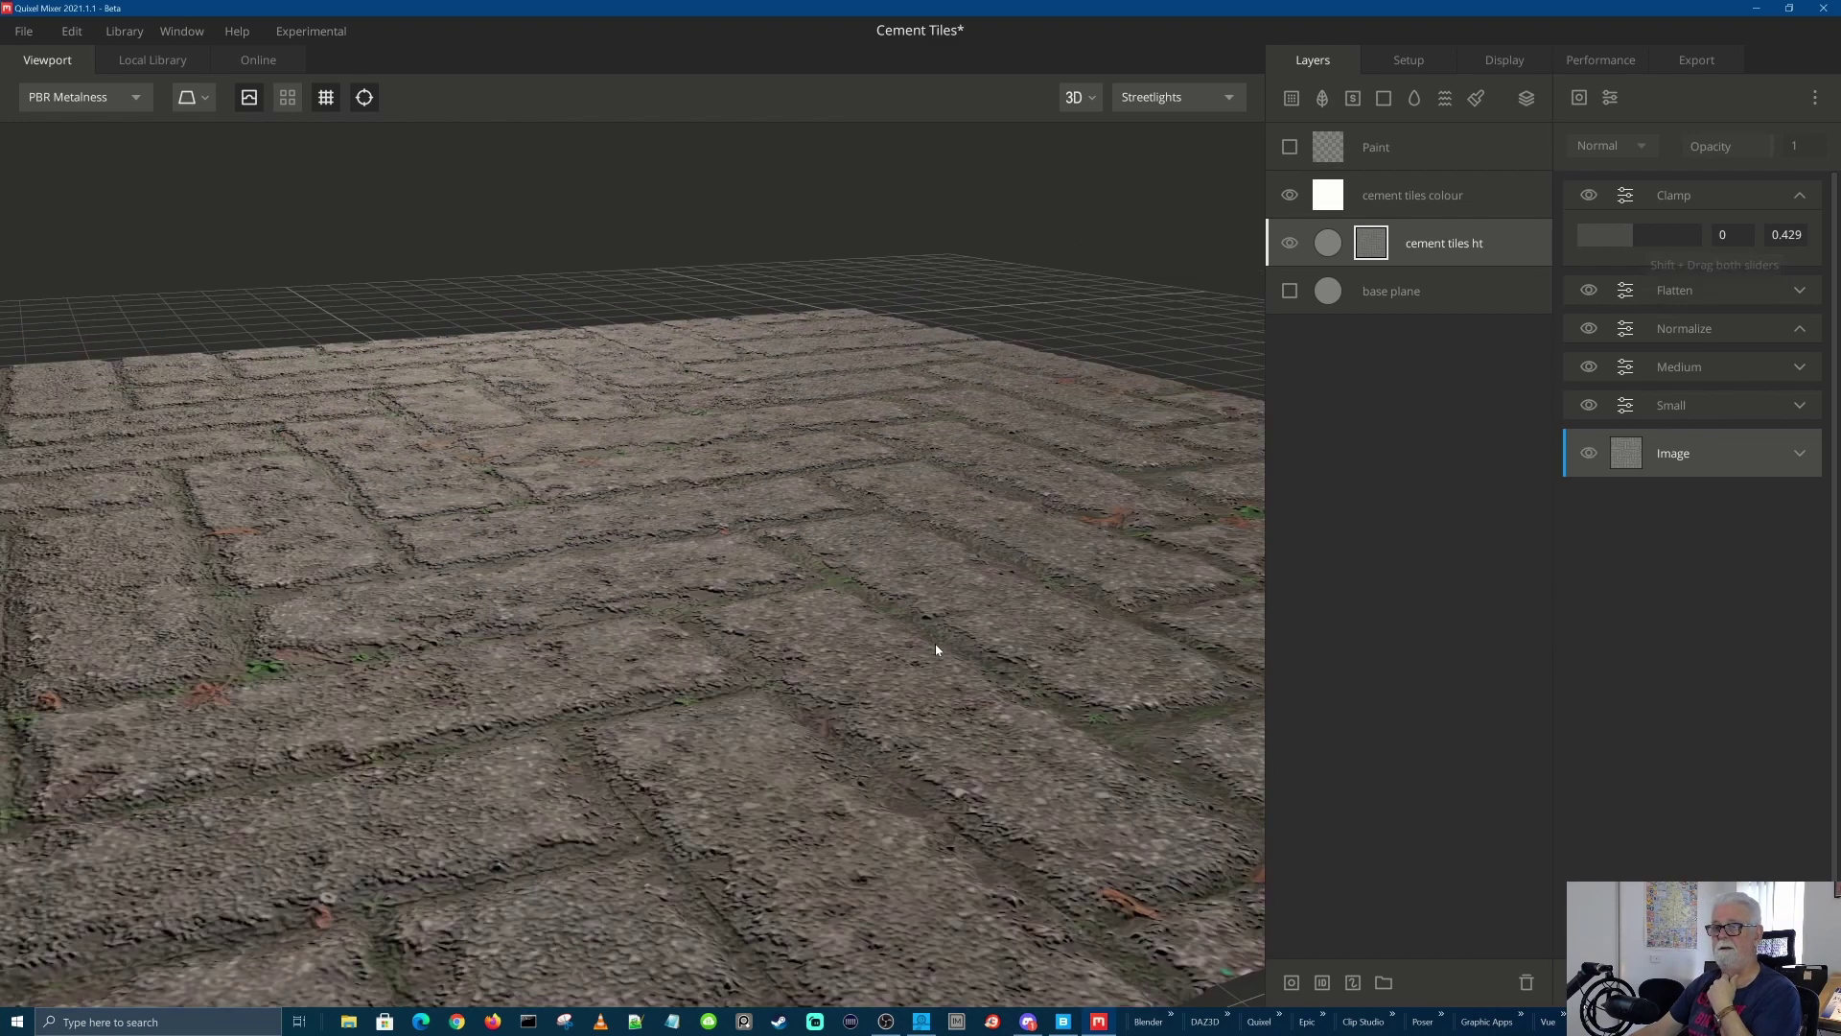
pyautogui.scroll(-5, 935, 648)
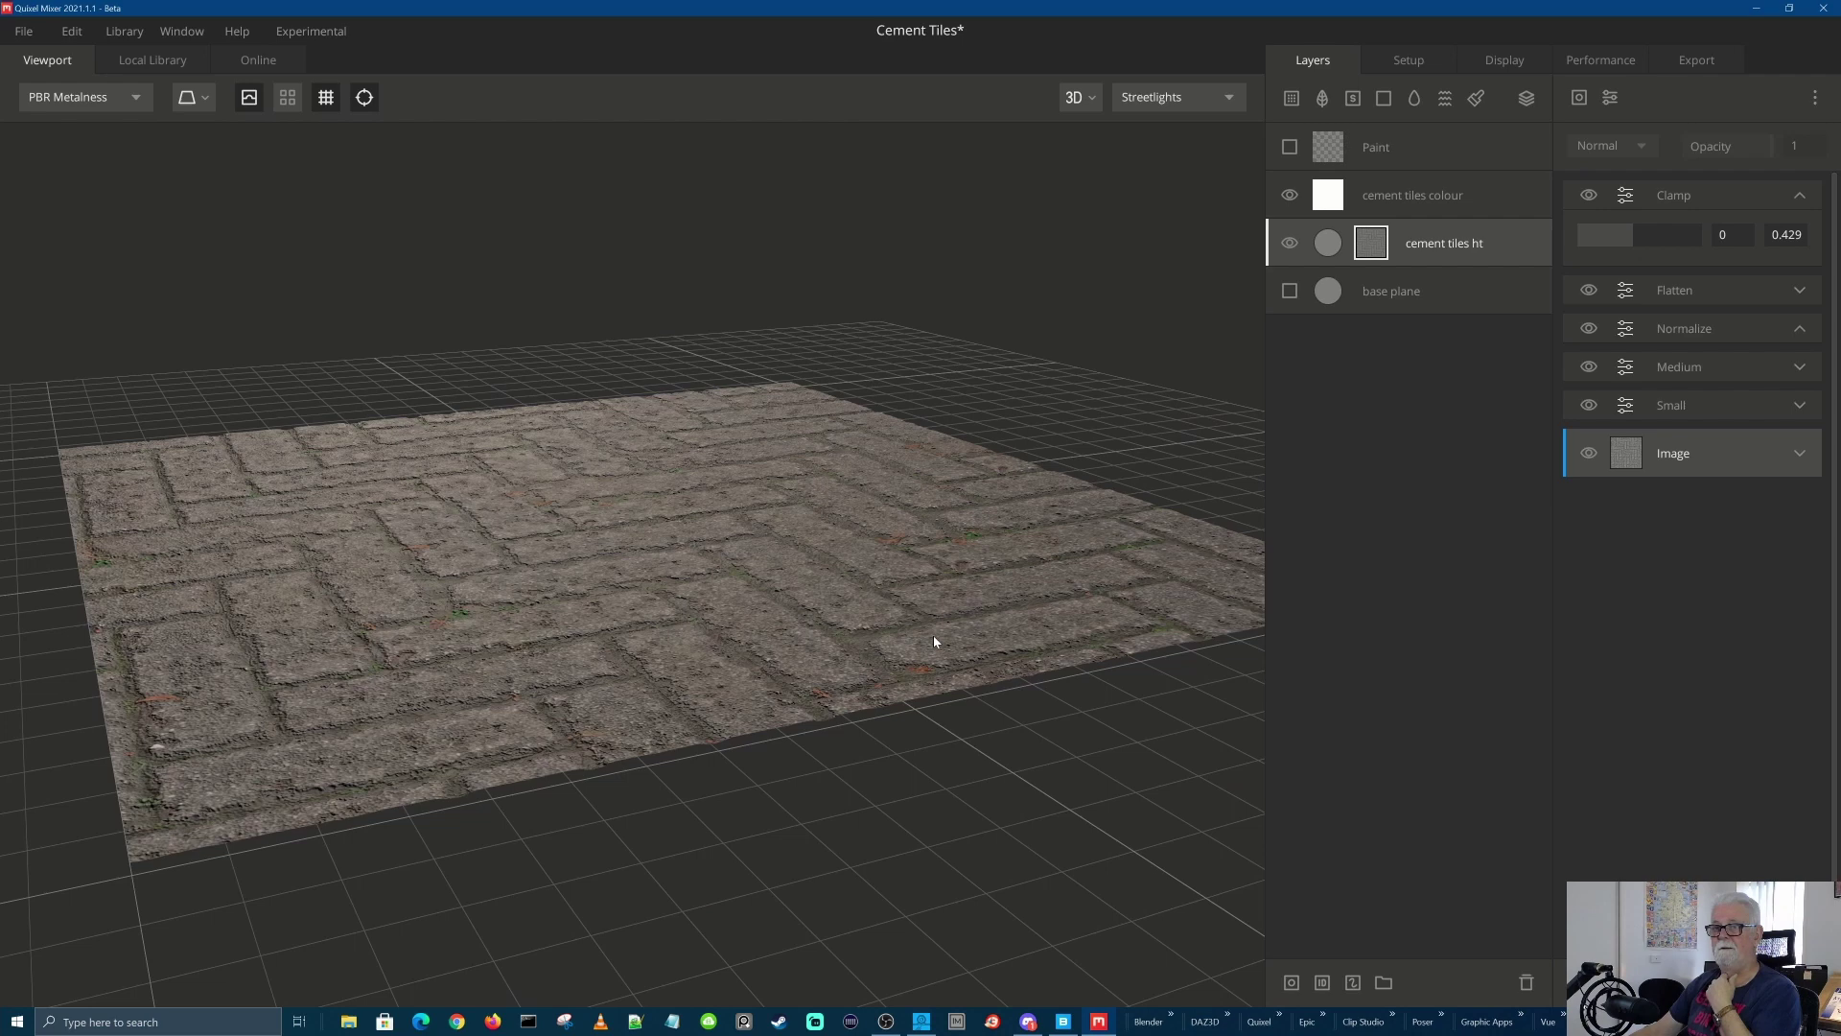
pyautogui.scroll(3, 934, 640)
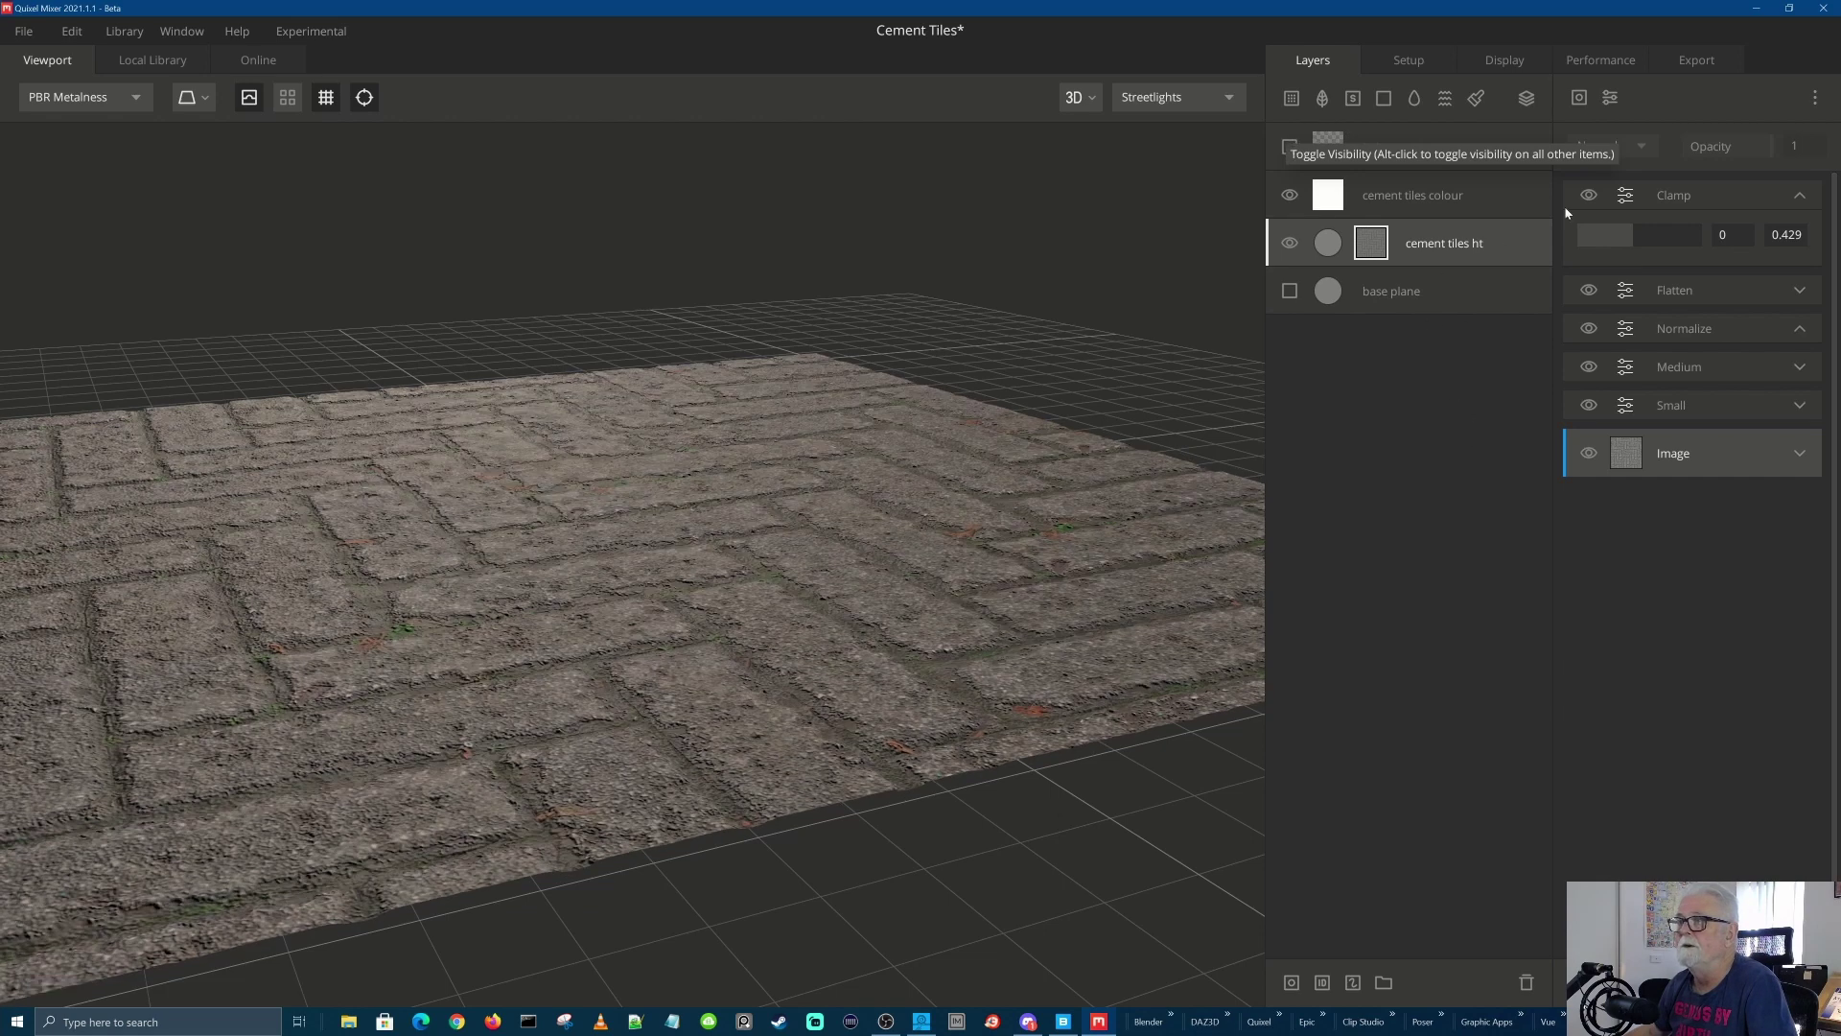
# Show and select the Paint layer, and hide the cement tiles ht layer to isolate the painted displacement
pyautogui.click(1289, 147)
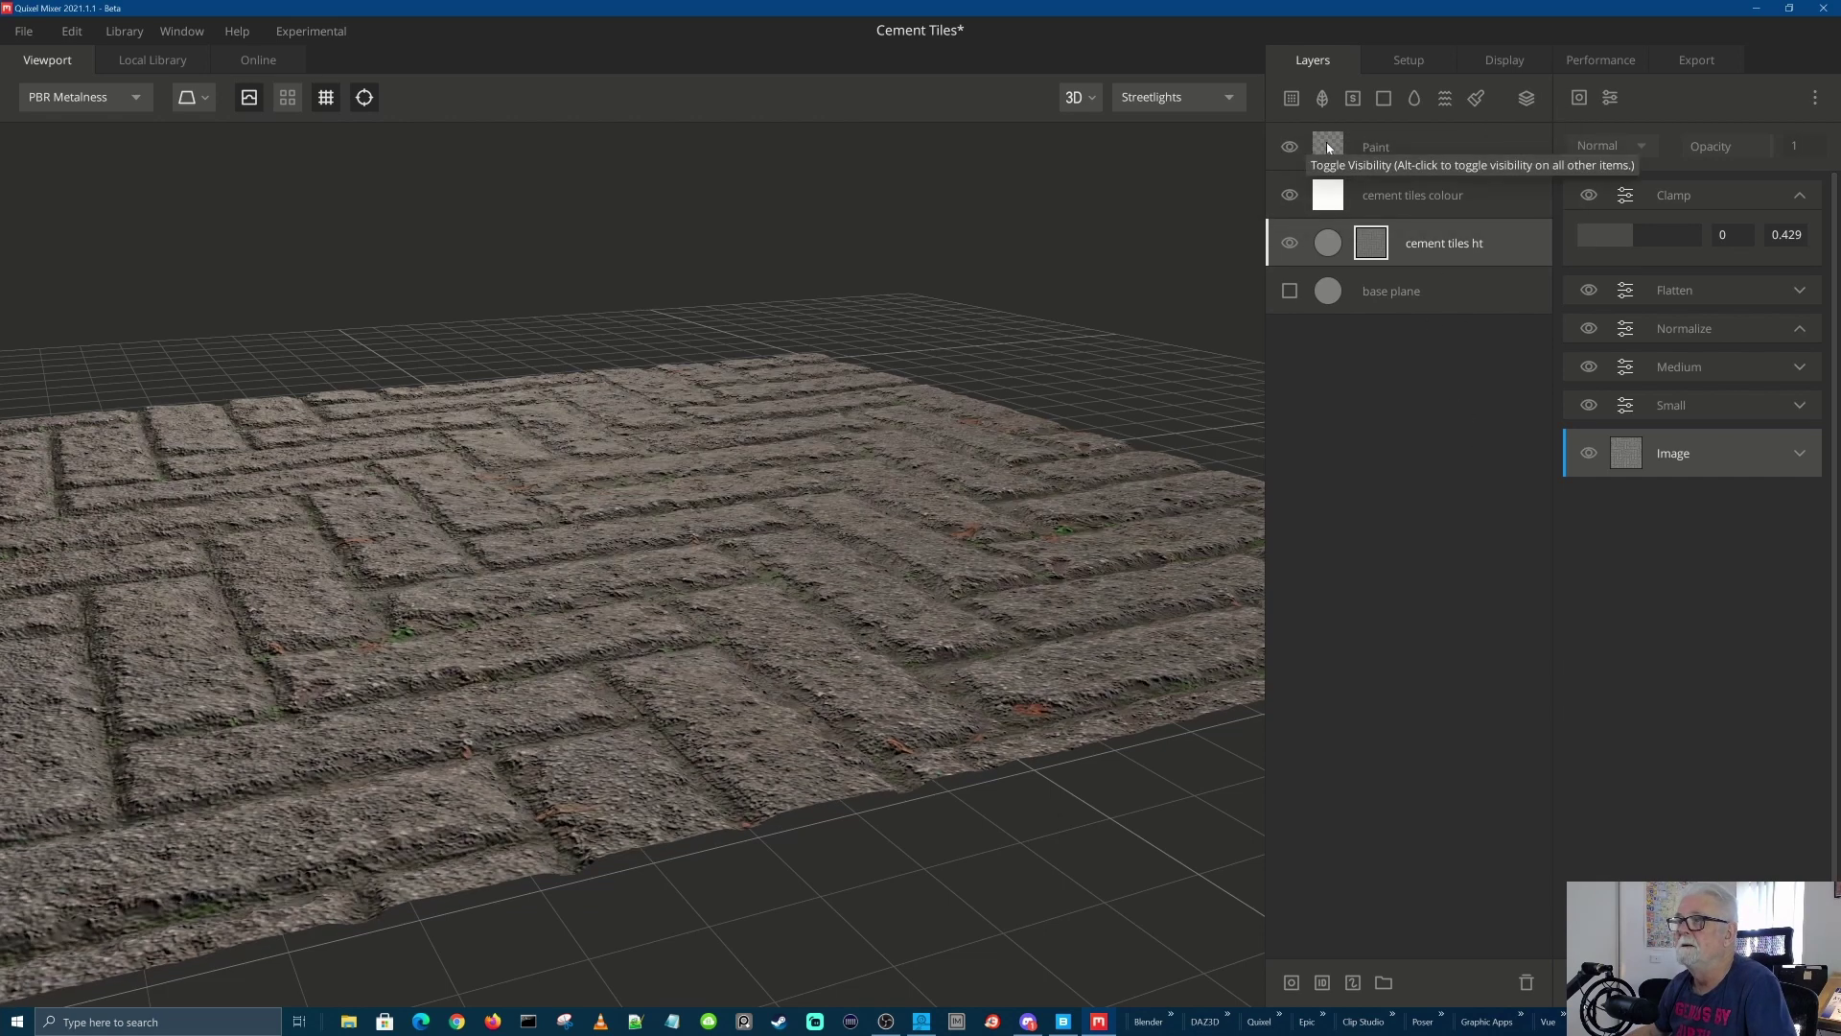
pyautogui.click(1328, 146)
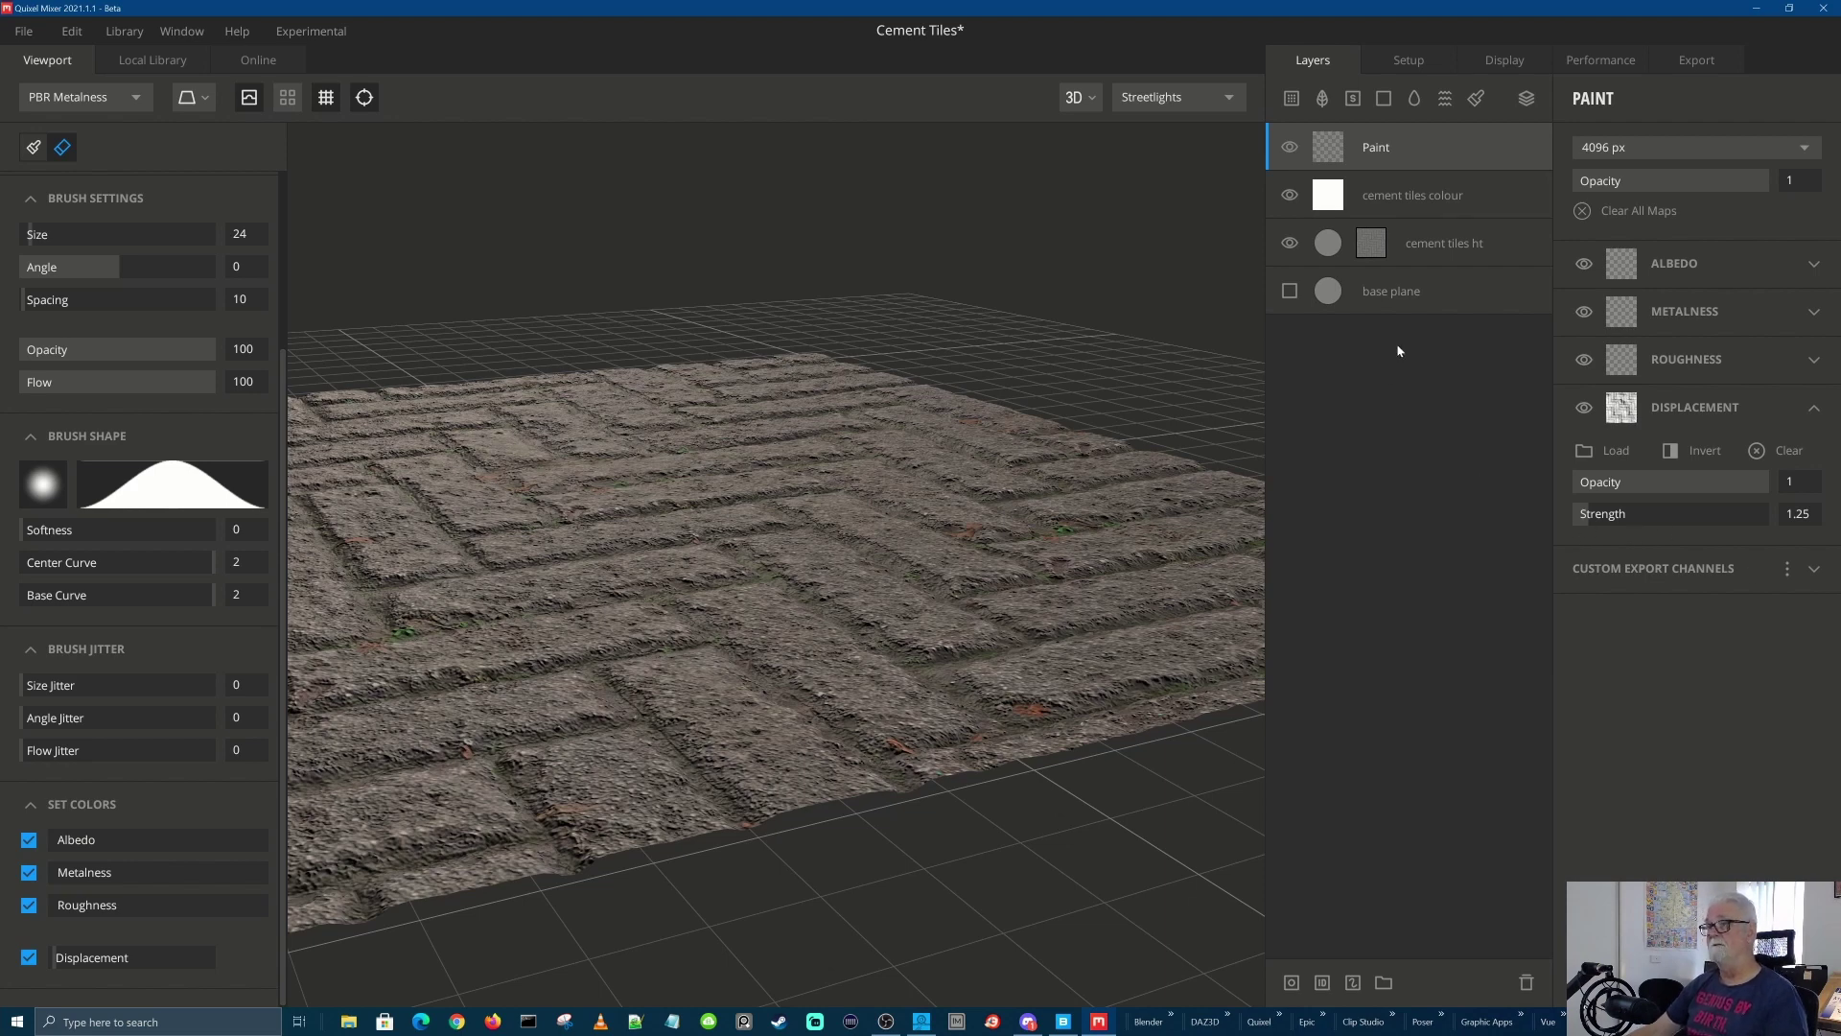
pyautogui.click(1290, 243)
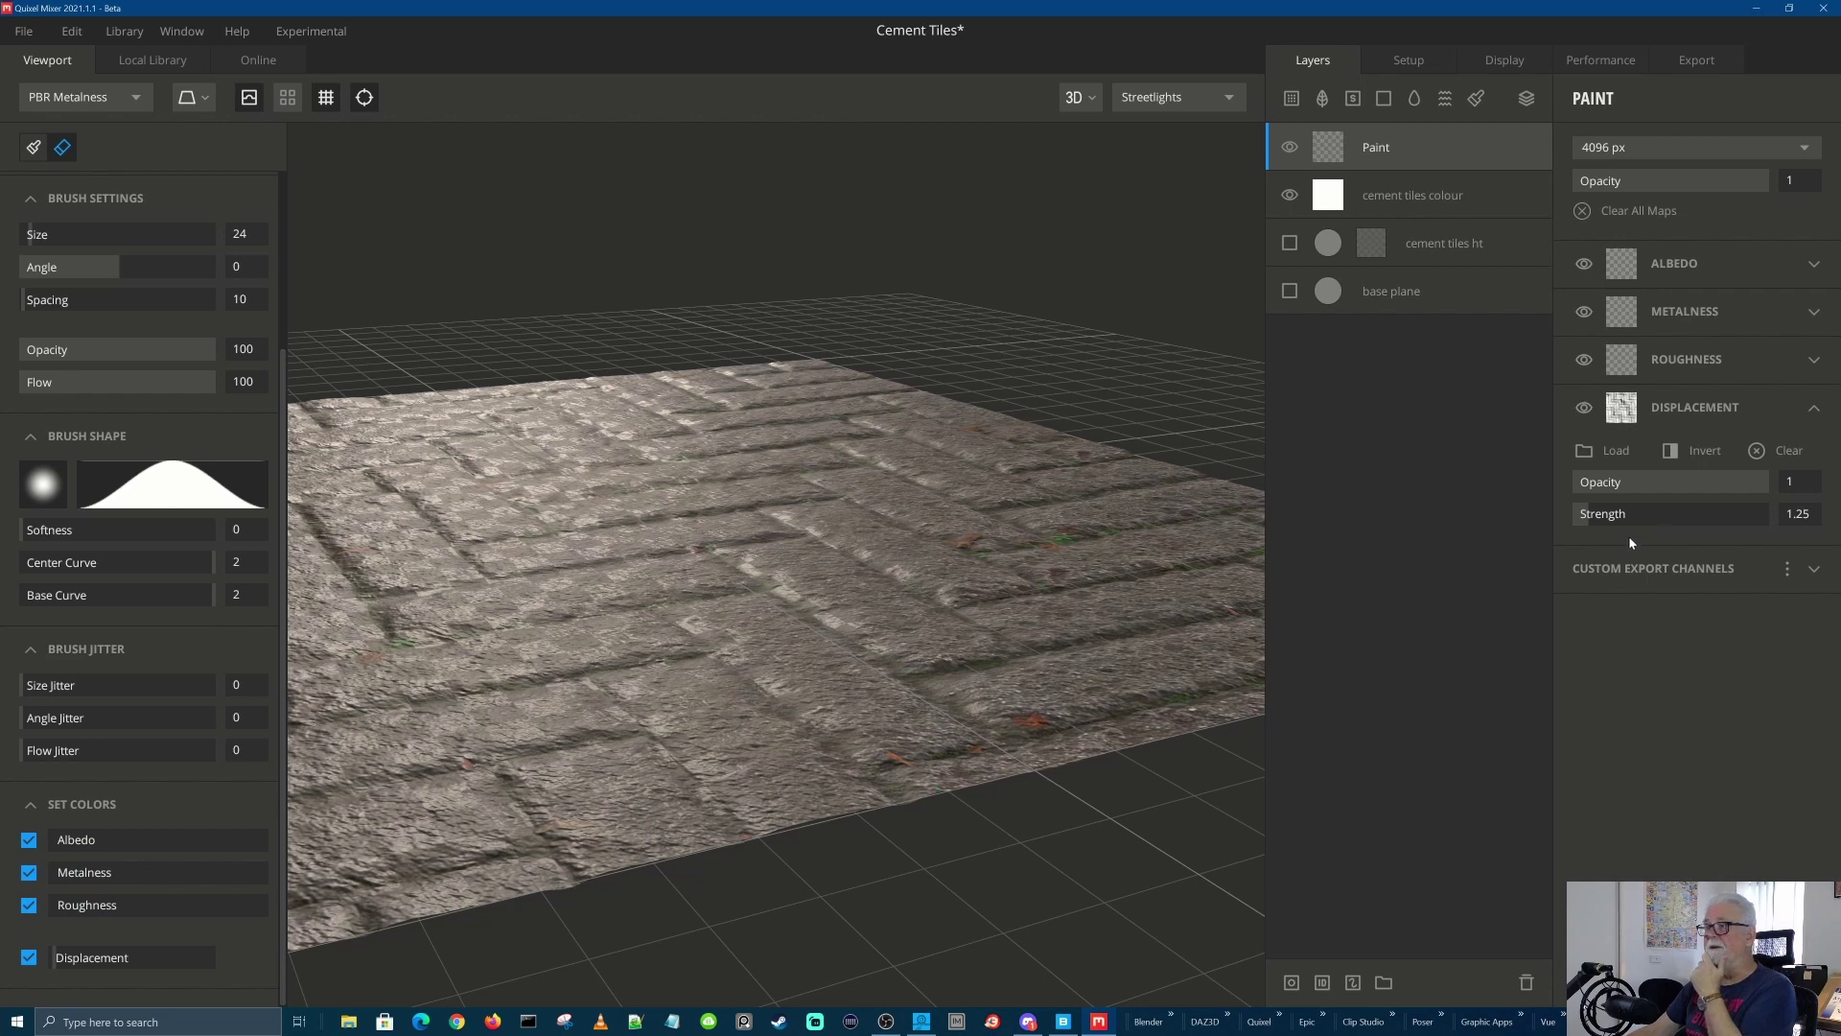
# Set the Paint layer's displacement strength to 1.293, and switch visibility from that layer back to cement tiles ht
pyautogui.moveTo(1590, 515)
pyautogui.mouseDown()
pyautogui.moveTo(1609, 516)
pyautogui.moveTo(1589, 521)
pyautogui.mouseUp()
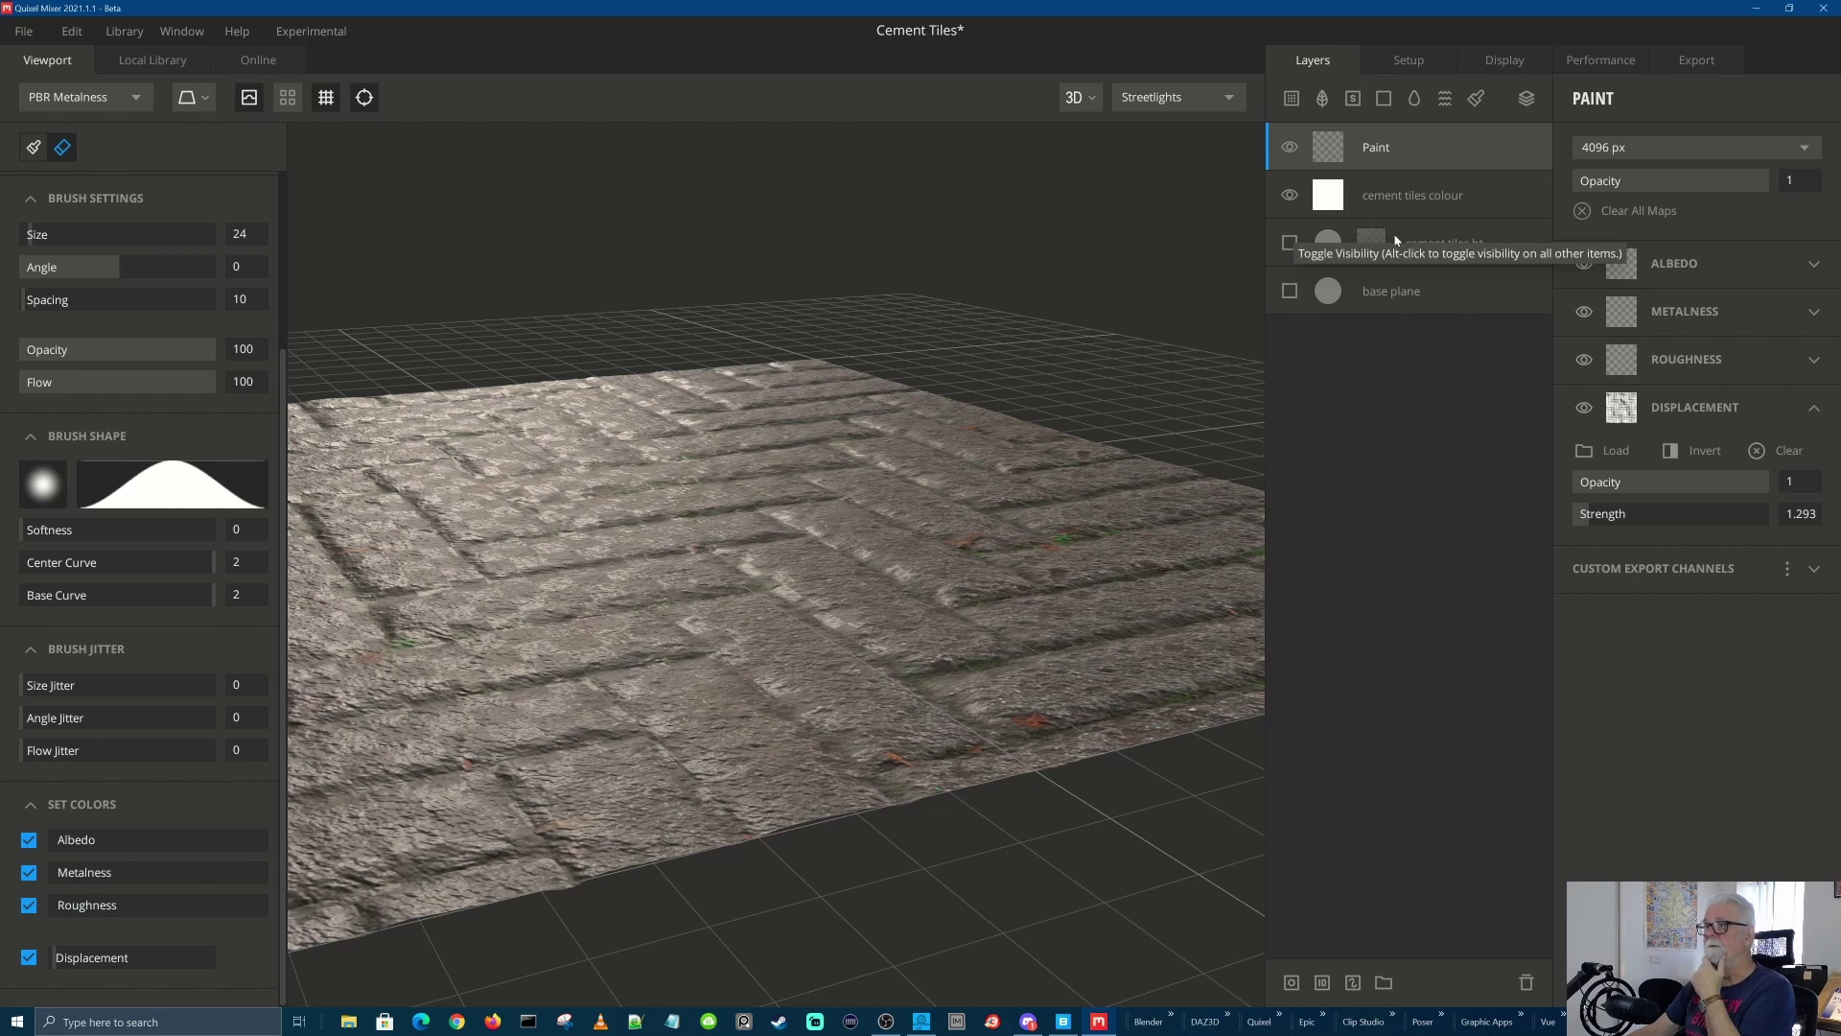
pyautogui.click(1290, 146)
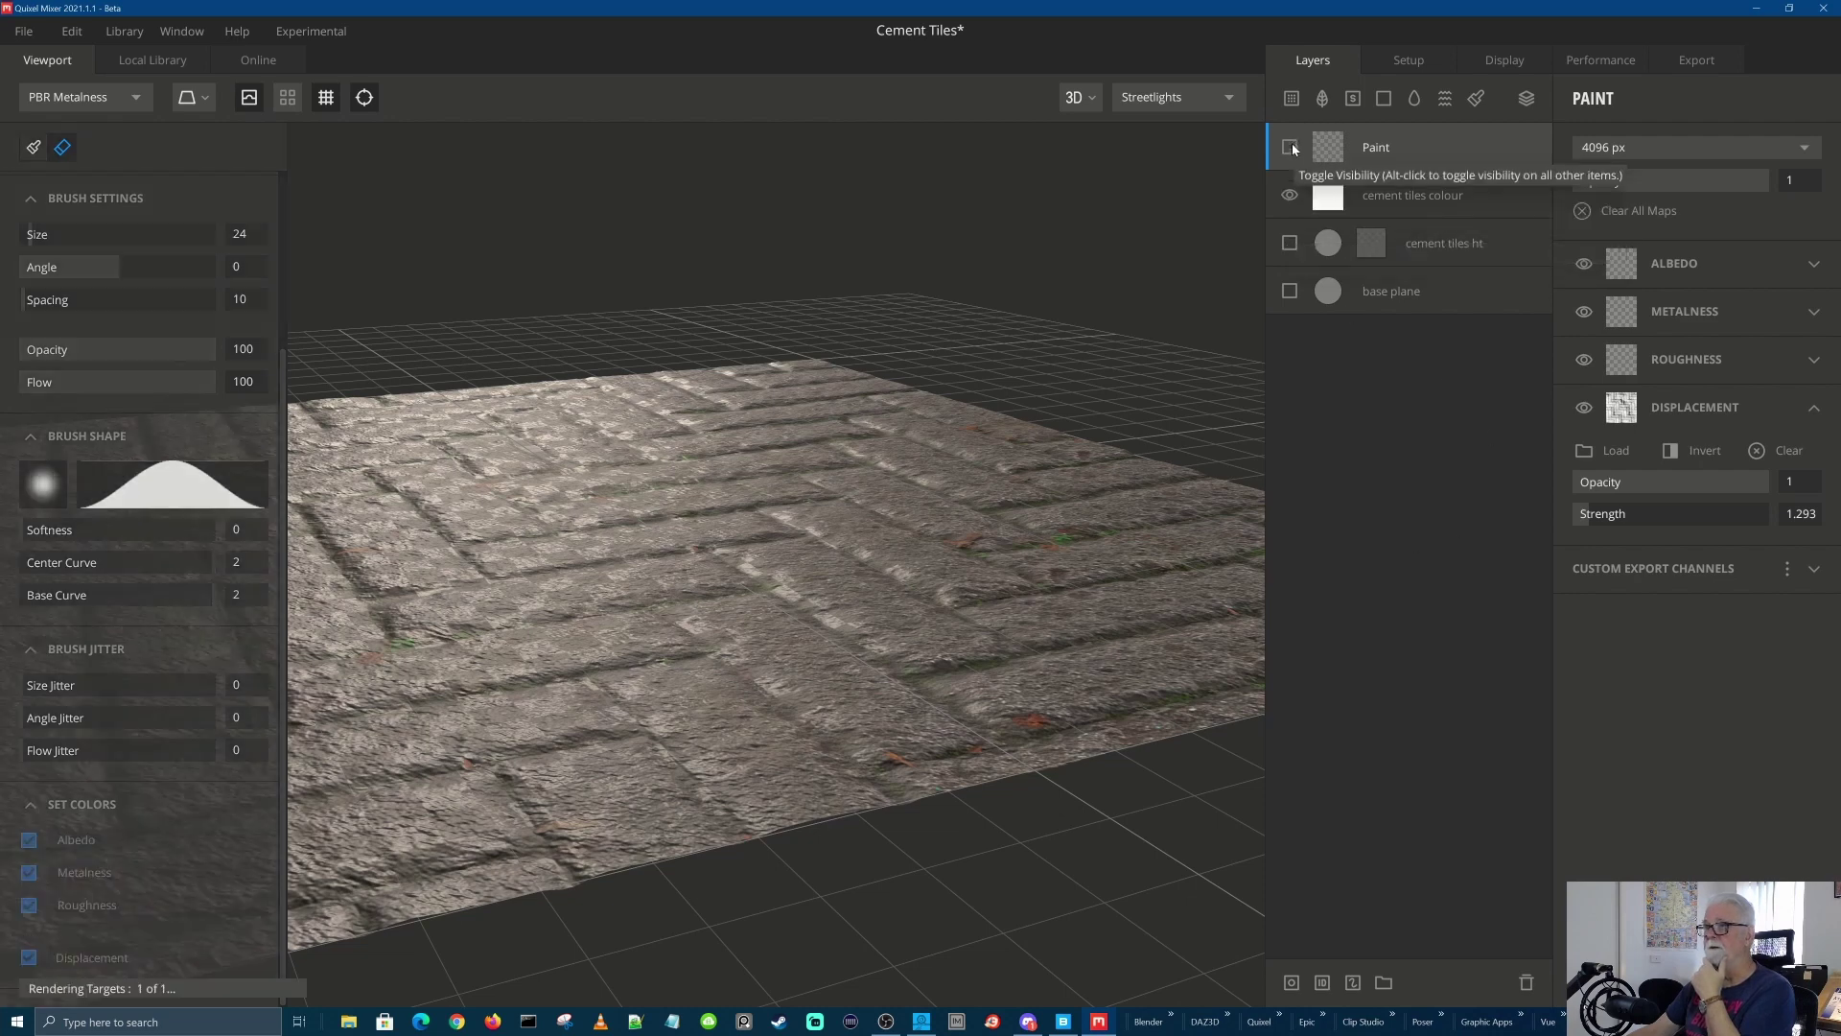
pyautogui.click(1290, 243)
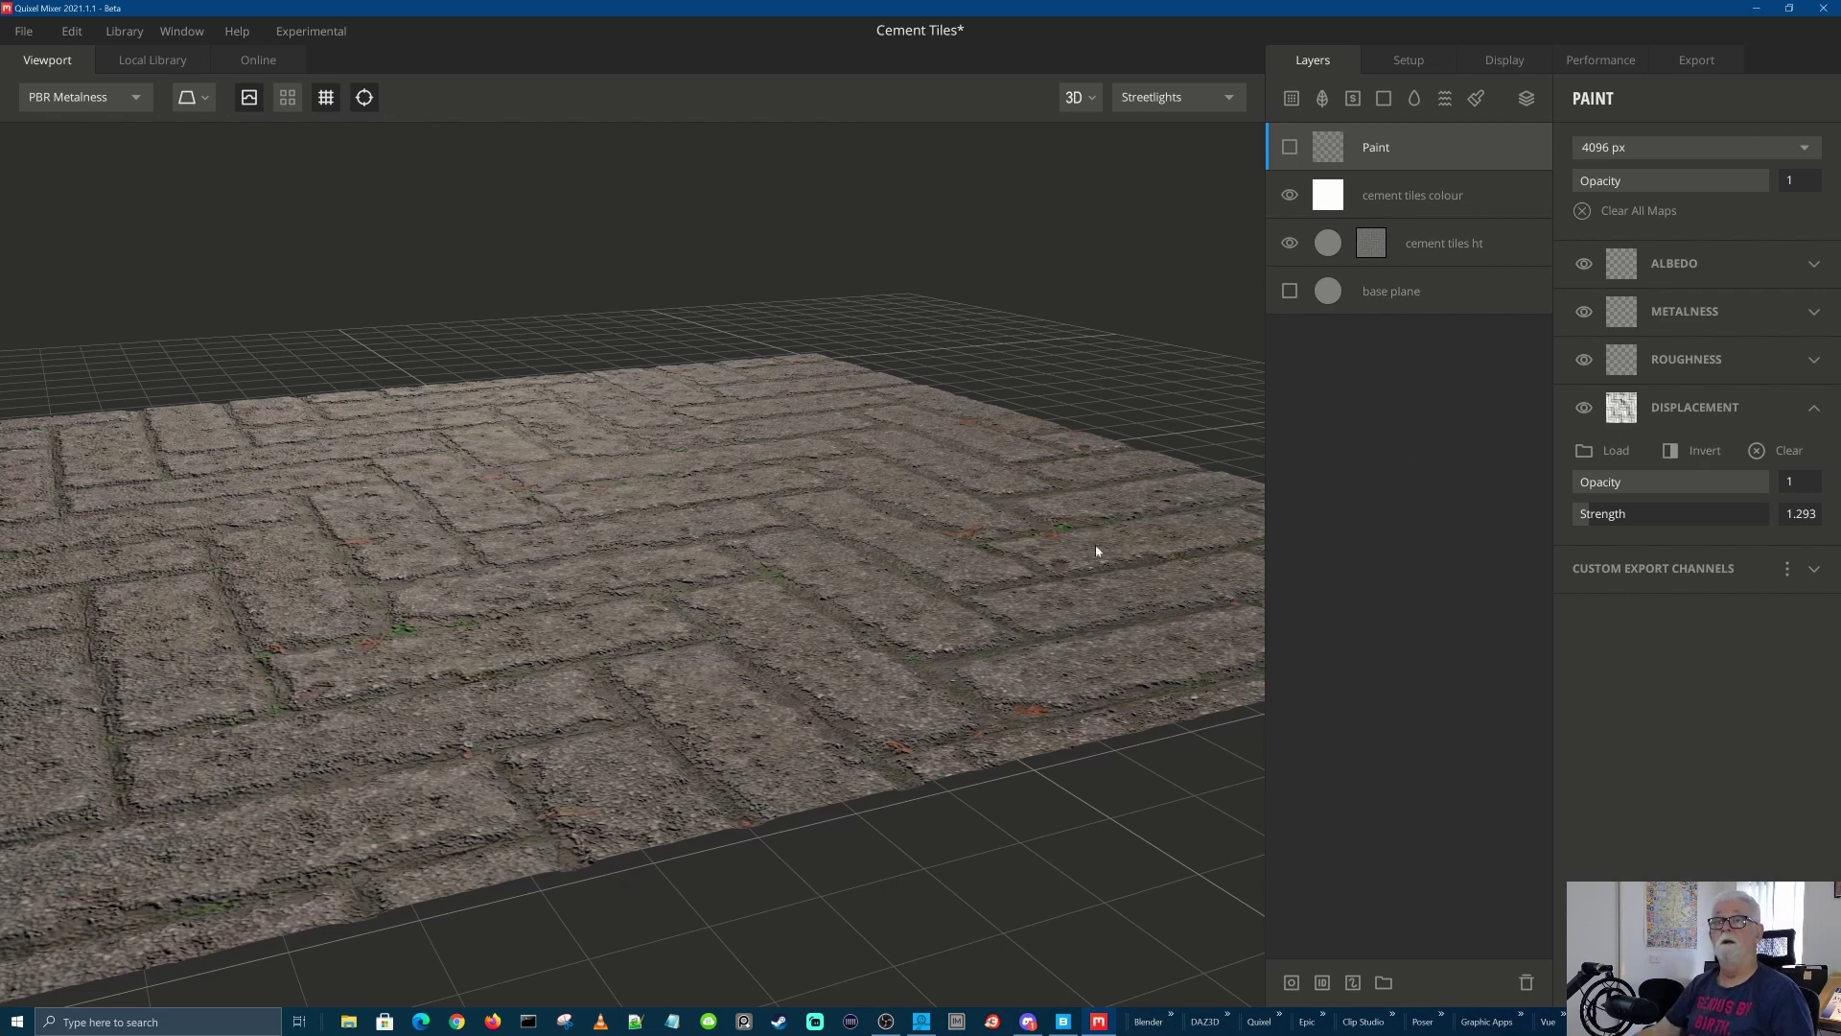
# Open the MT-103 mix from the Robots project without saving the Cement Tiles changes, and view the whole droid model
pyautogui.click(20, 33)
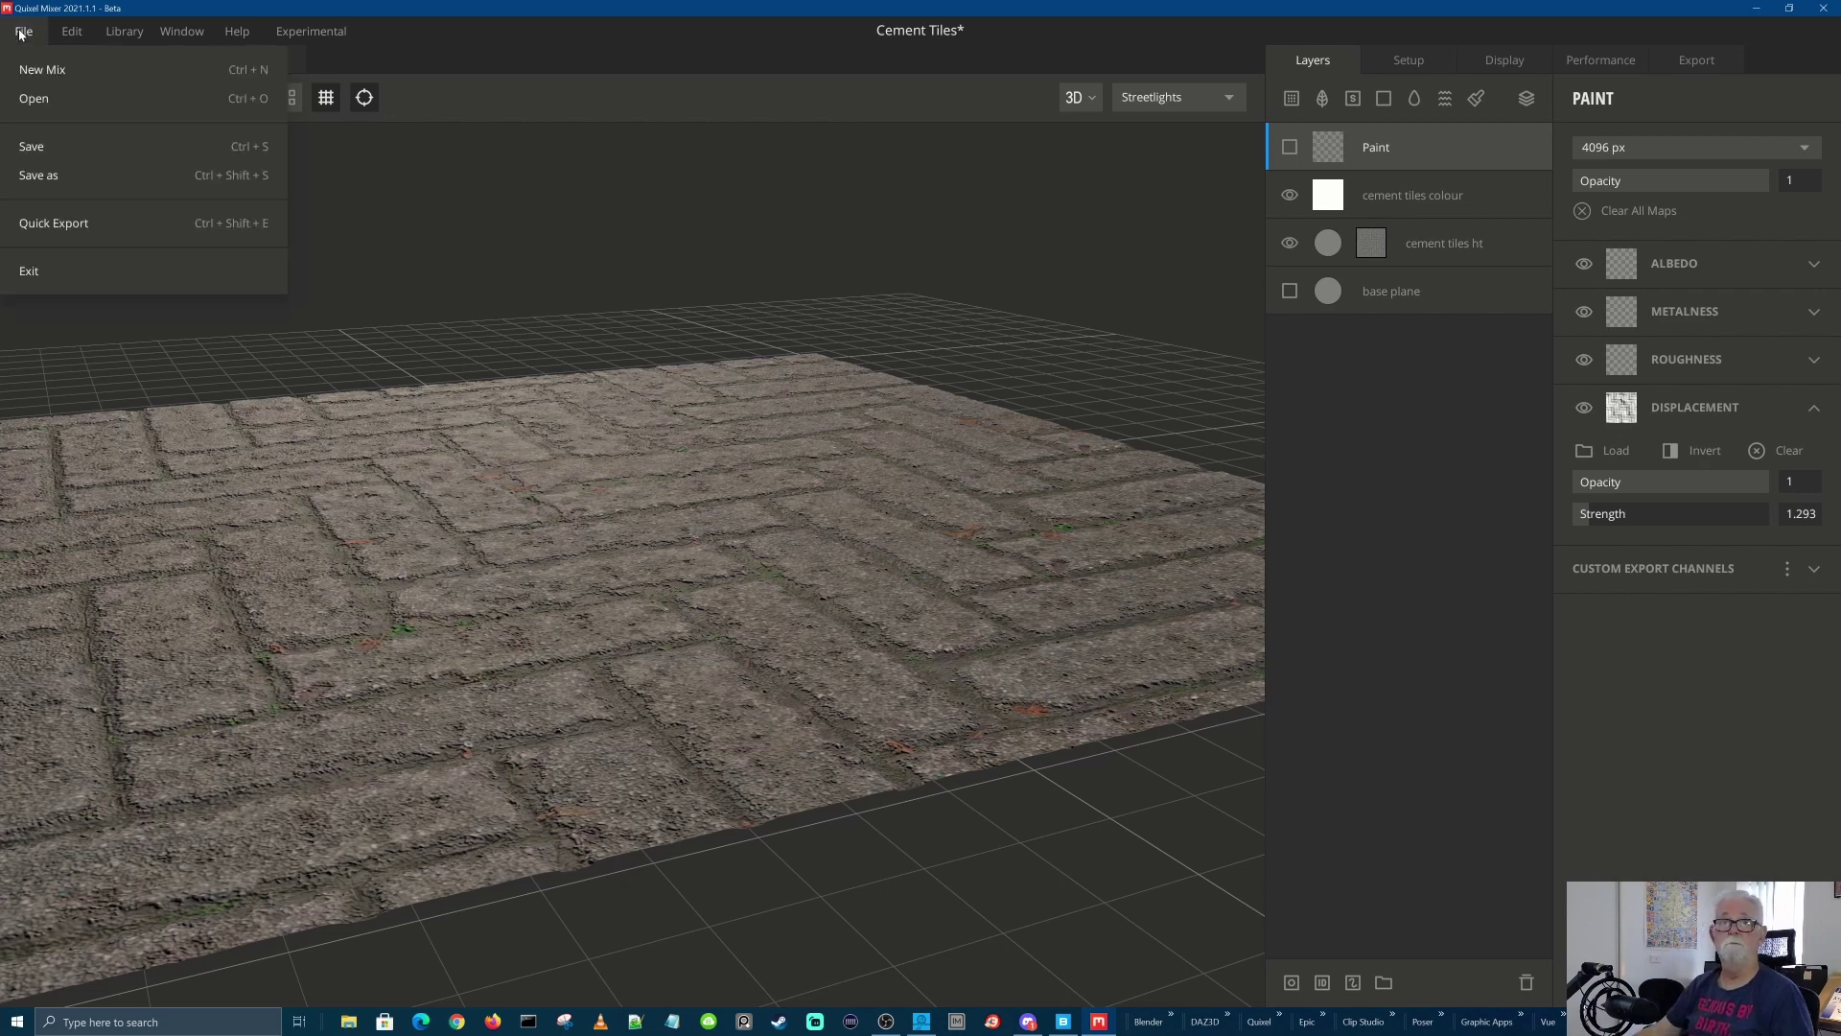
pyautogui.click(69, 100)
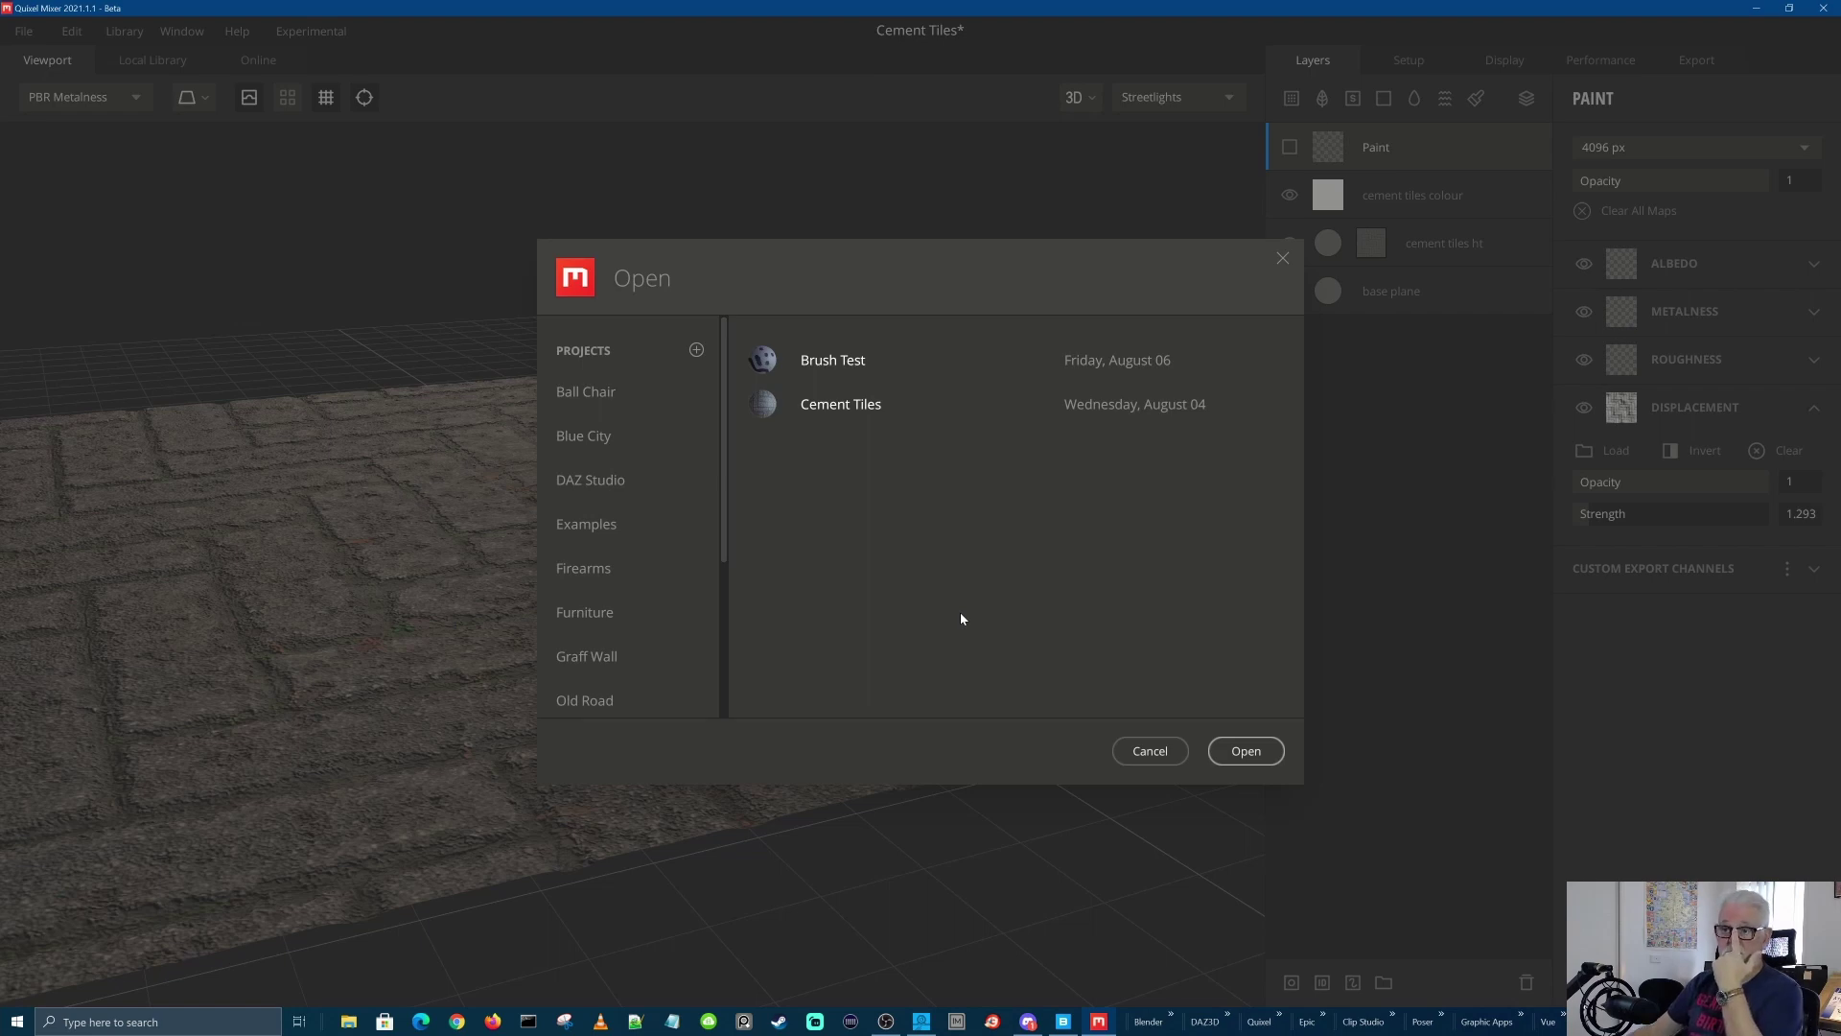
pyautogui.moveTo(725, 561); pyautogui.dragTo(719, 691)
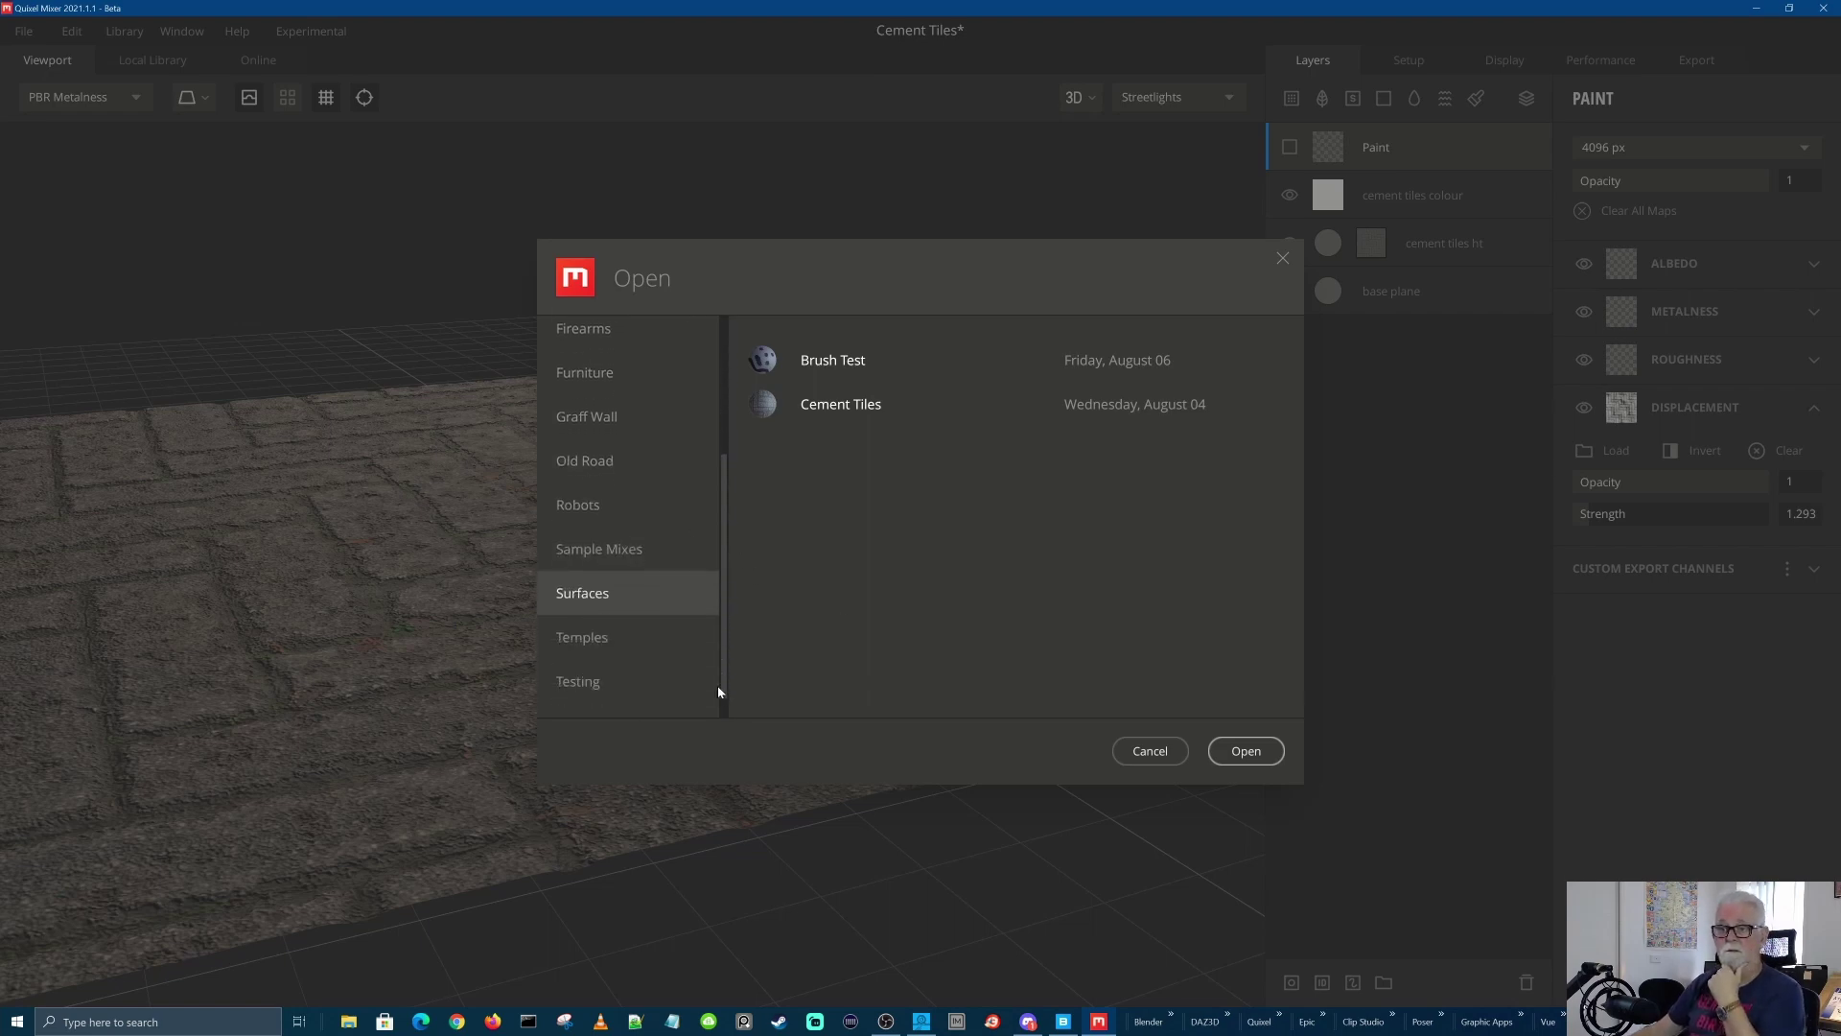
pyautogui.click(579, 480)
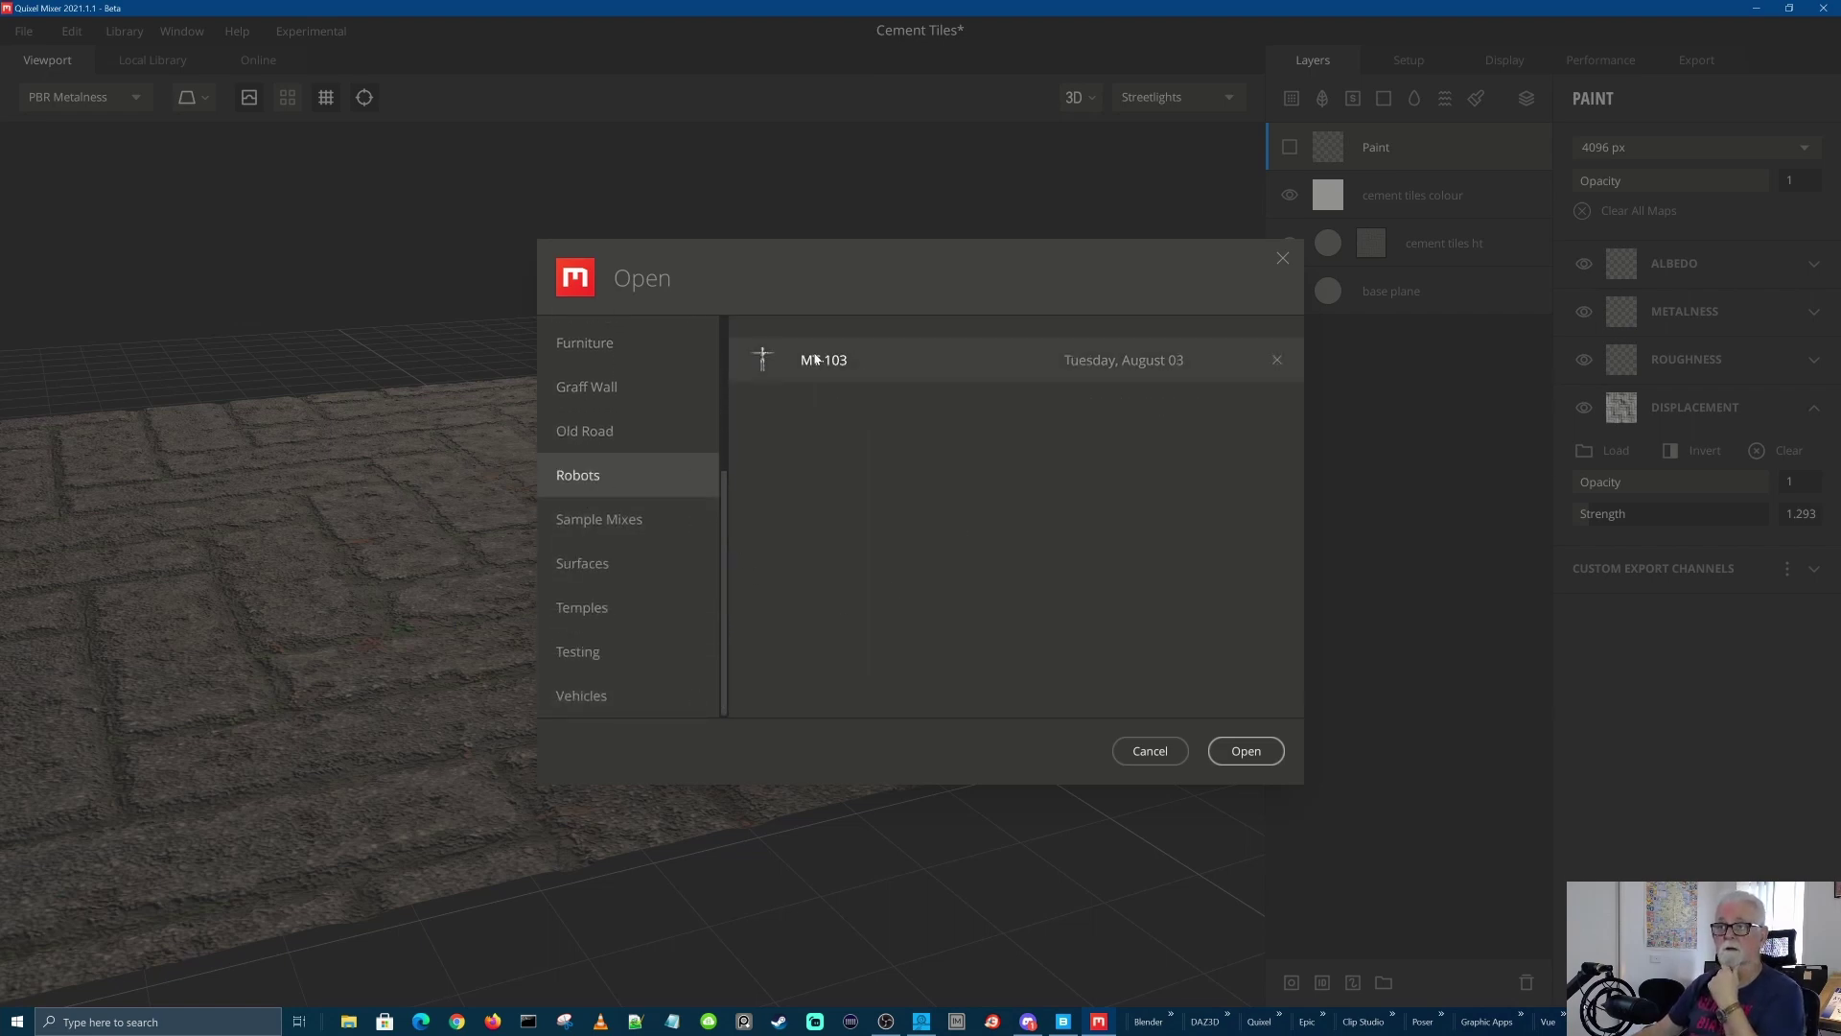
pyautogui.click(1238, 753)
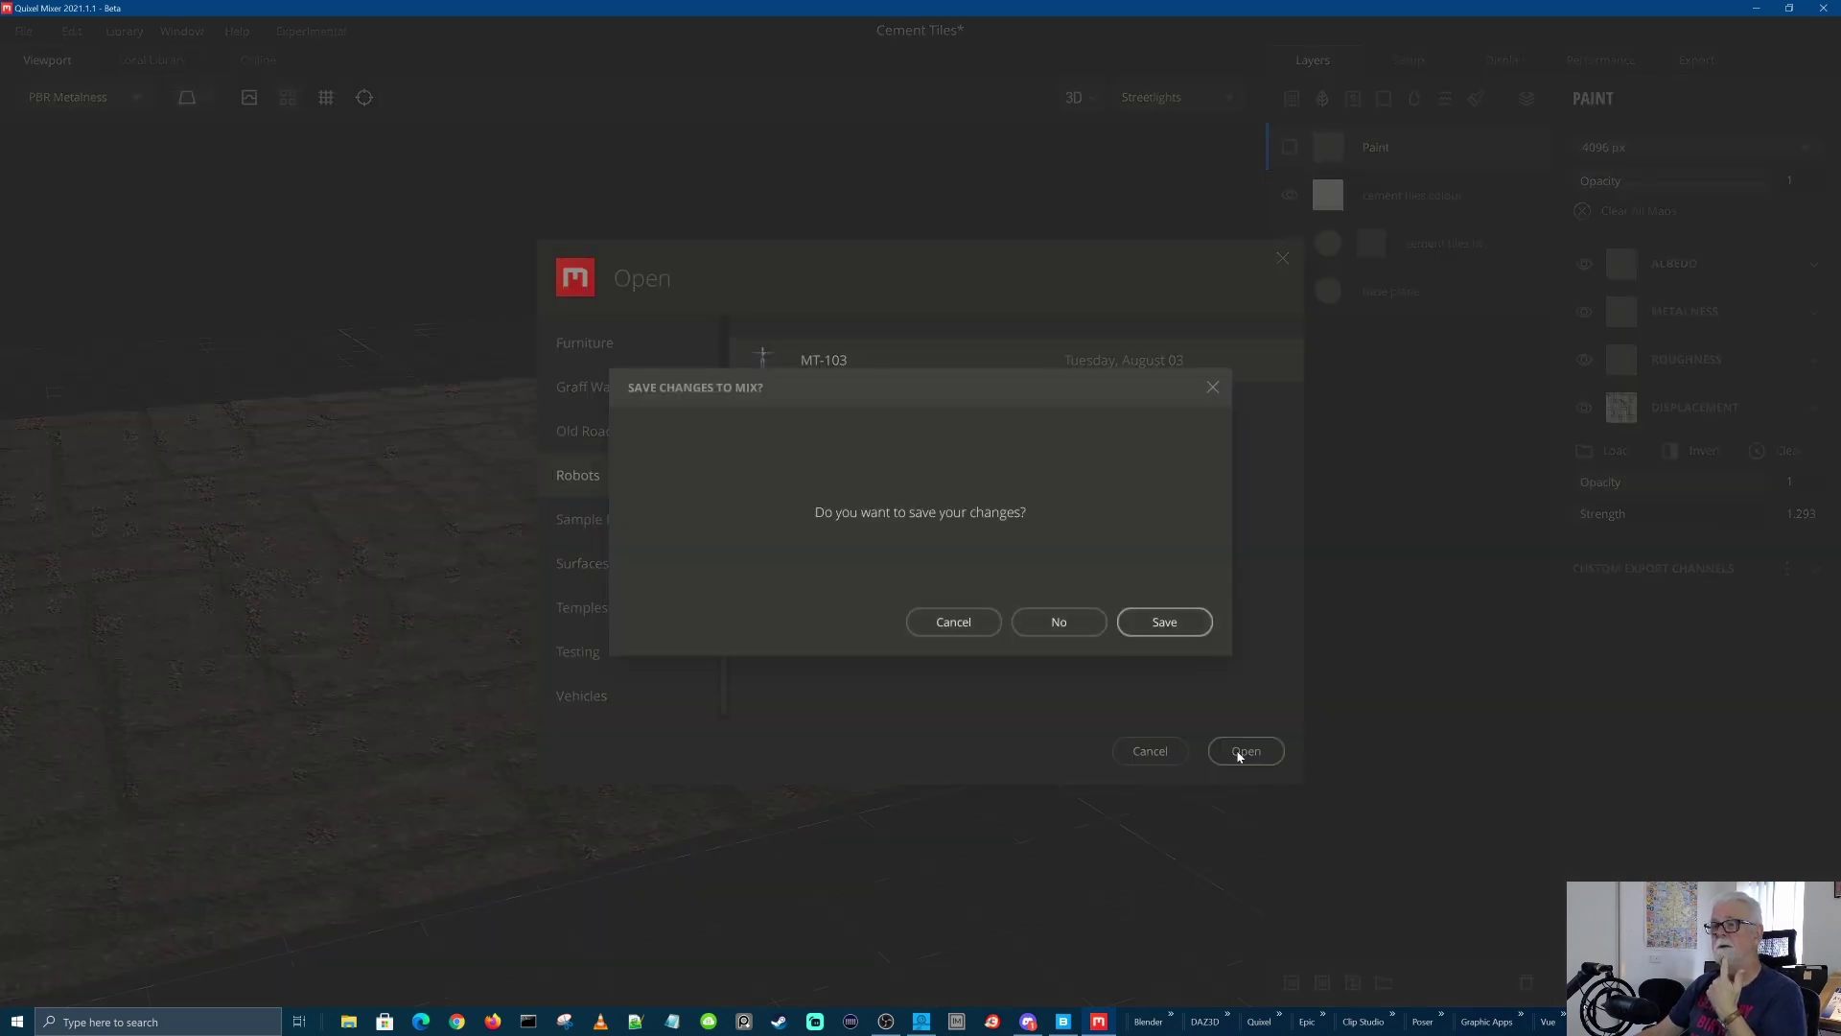
pyautogui.click(1064, 631)
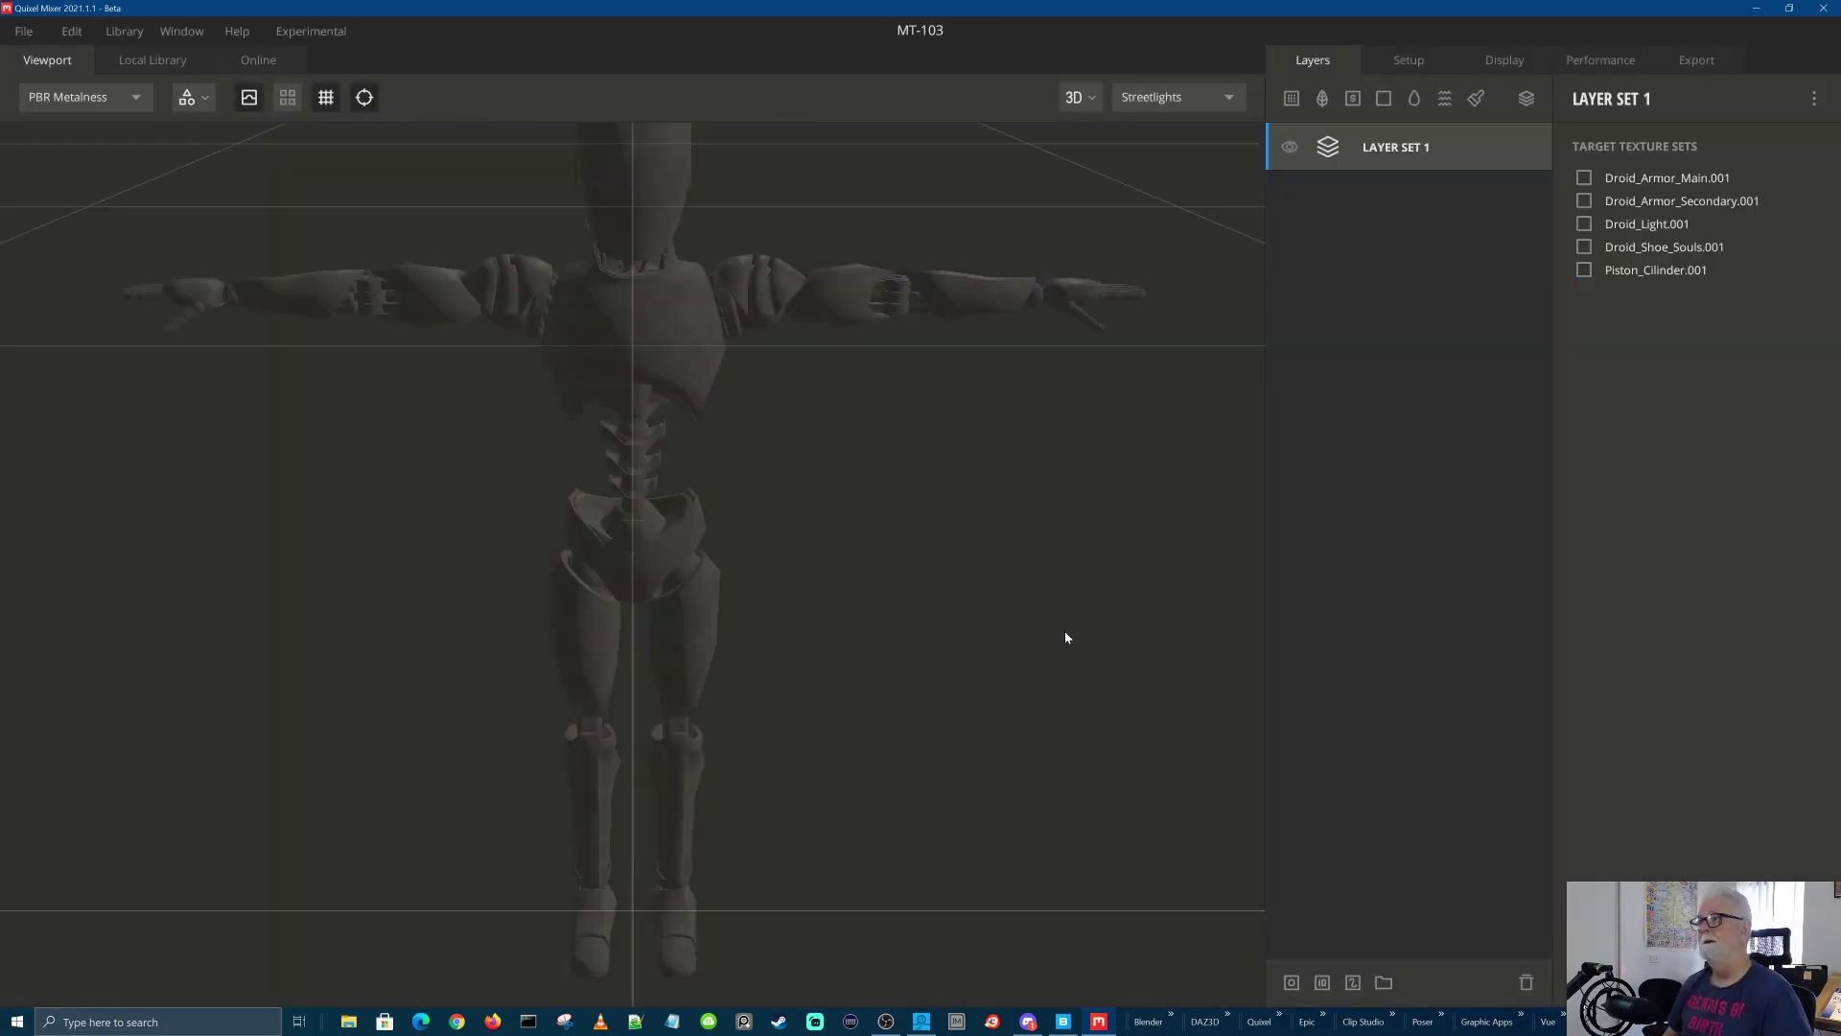
pyautogui.scroll(-5, 915, 554)
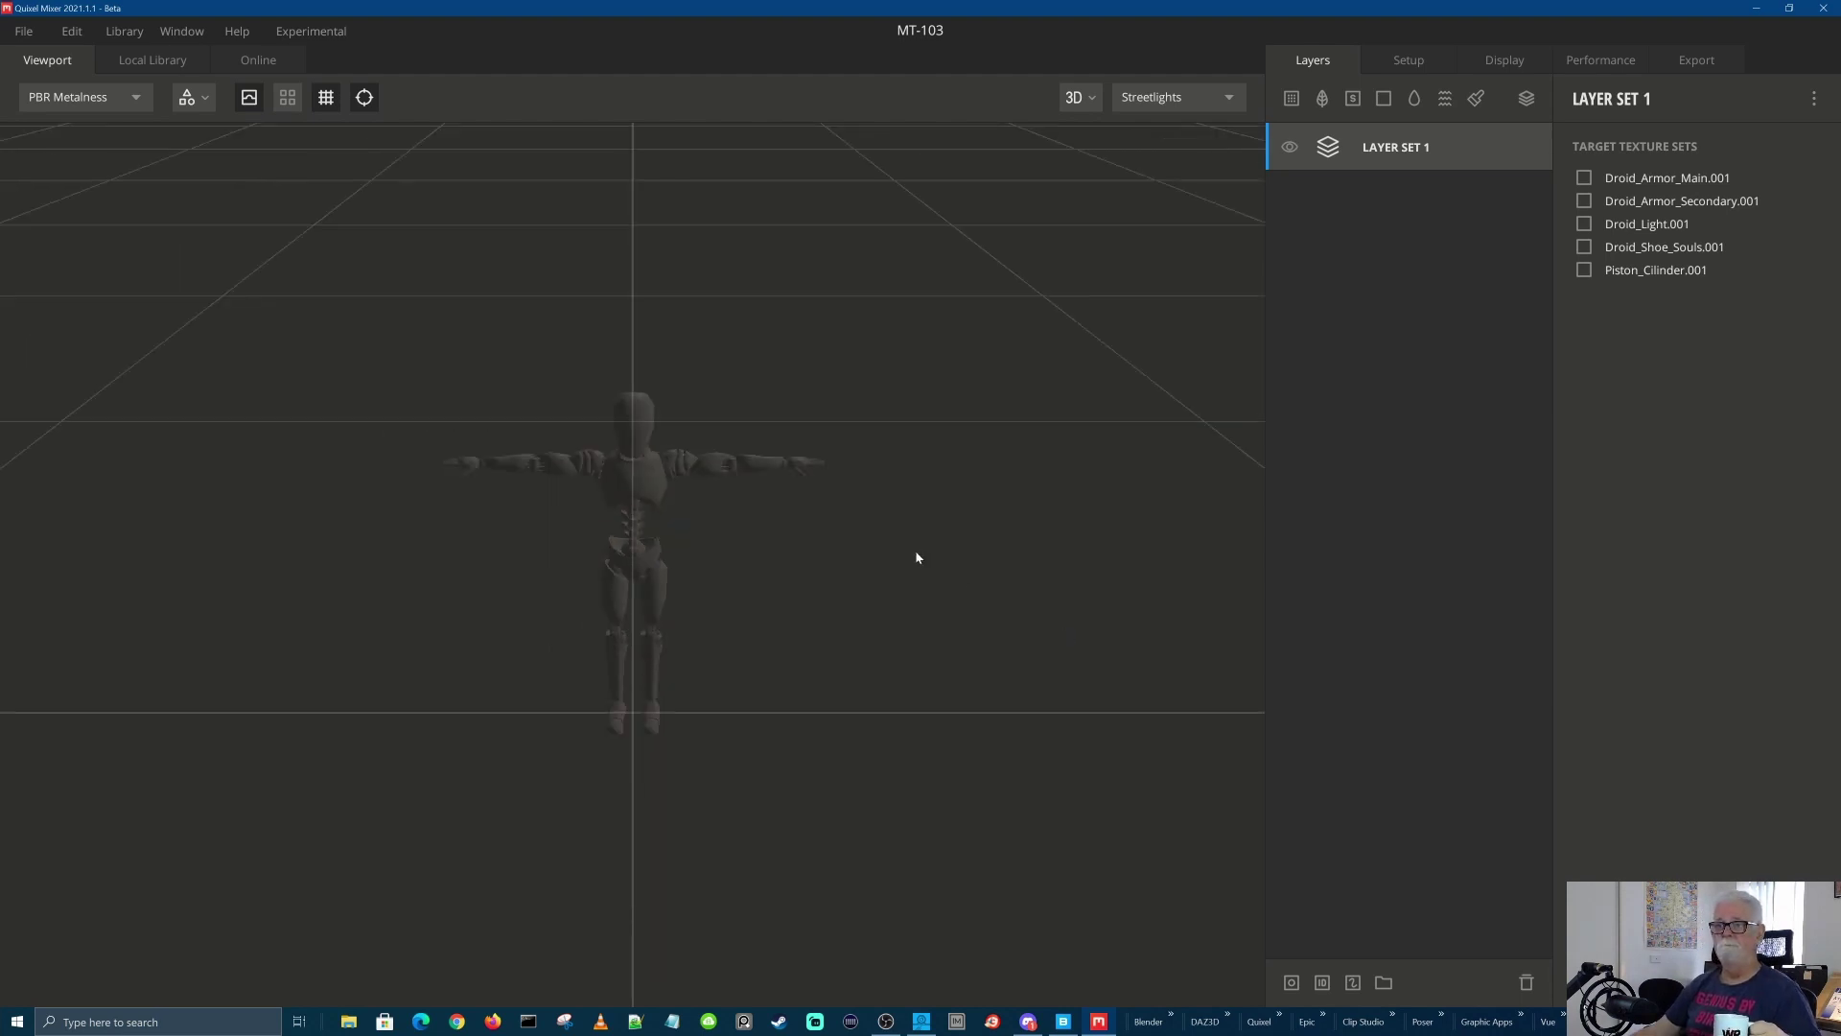
pyautogui.scroll(3, 912, 565)
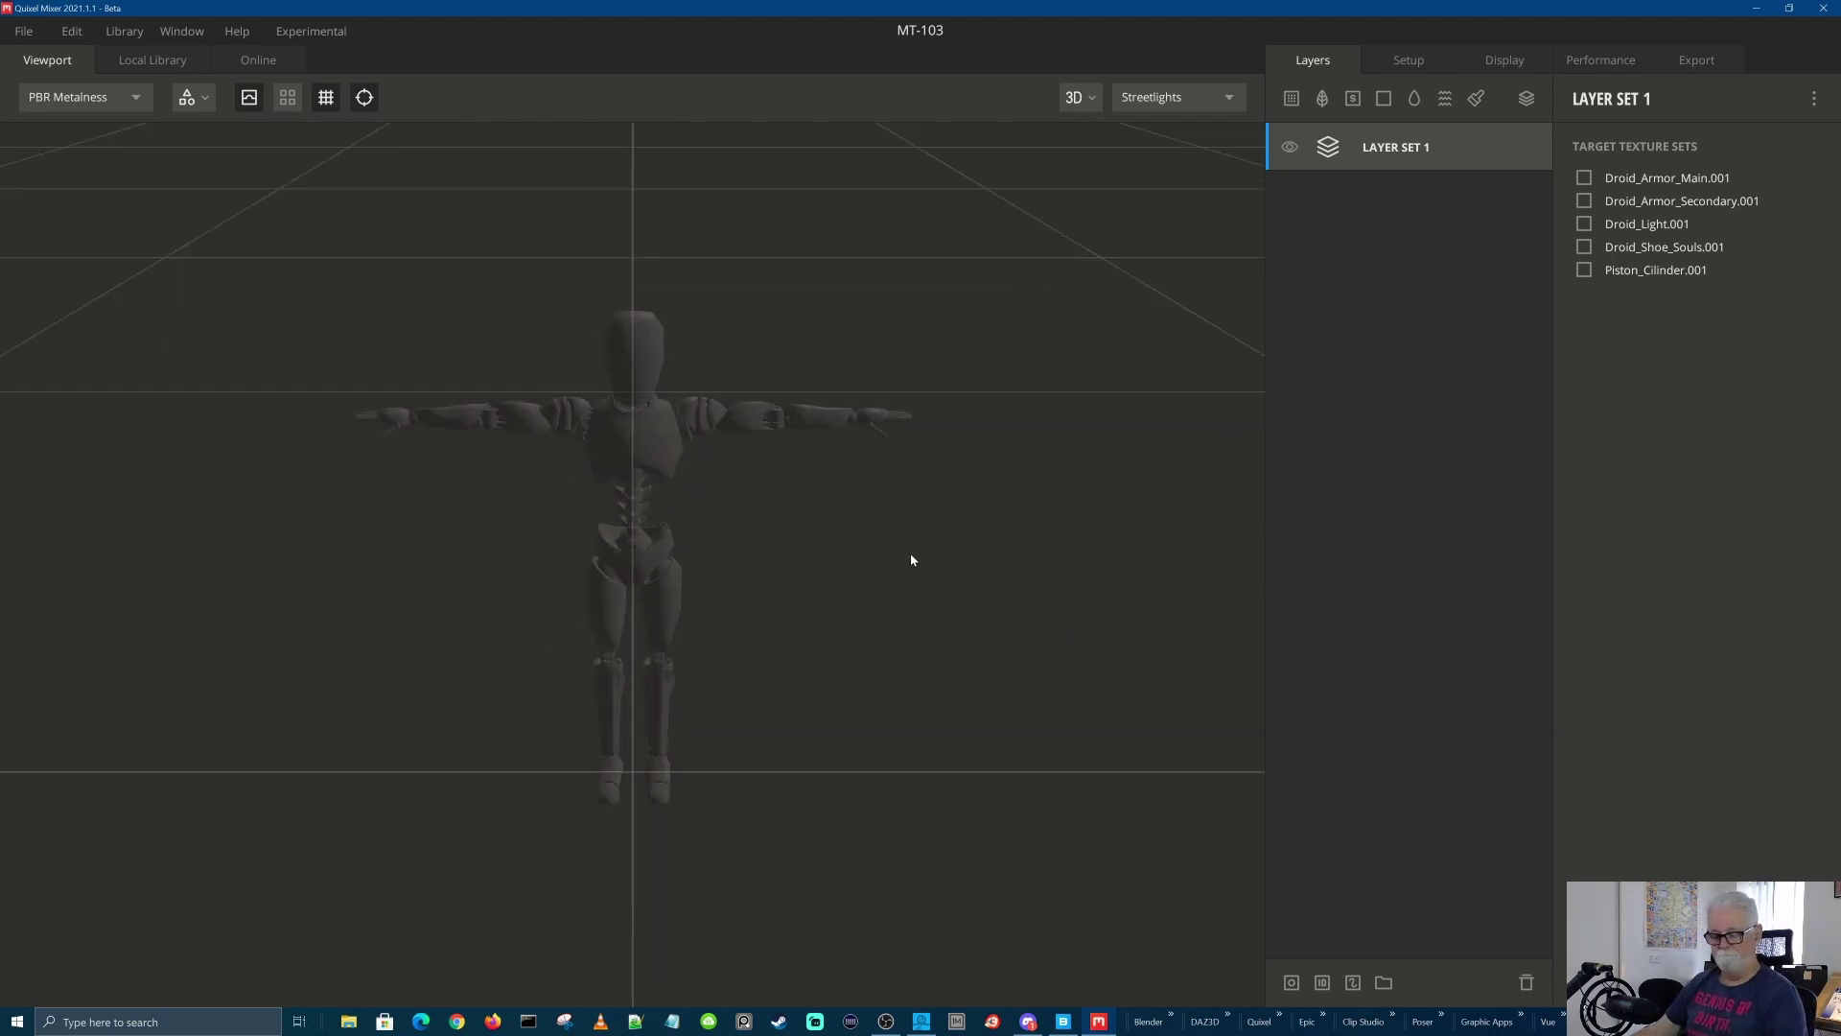
pyautogui.moveTo(818, 550); pyautogui.dragTo(877, 514)
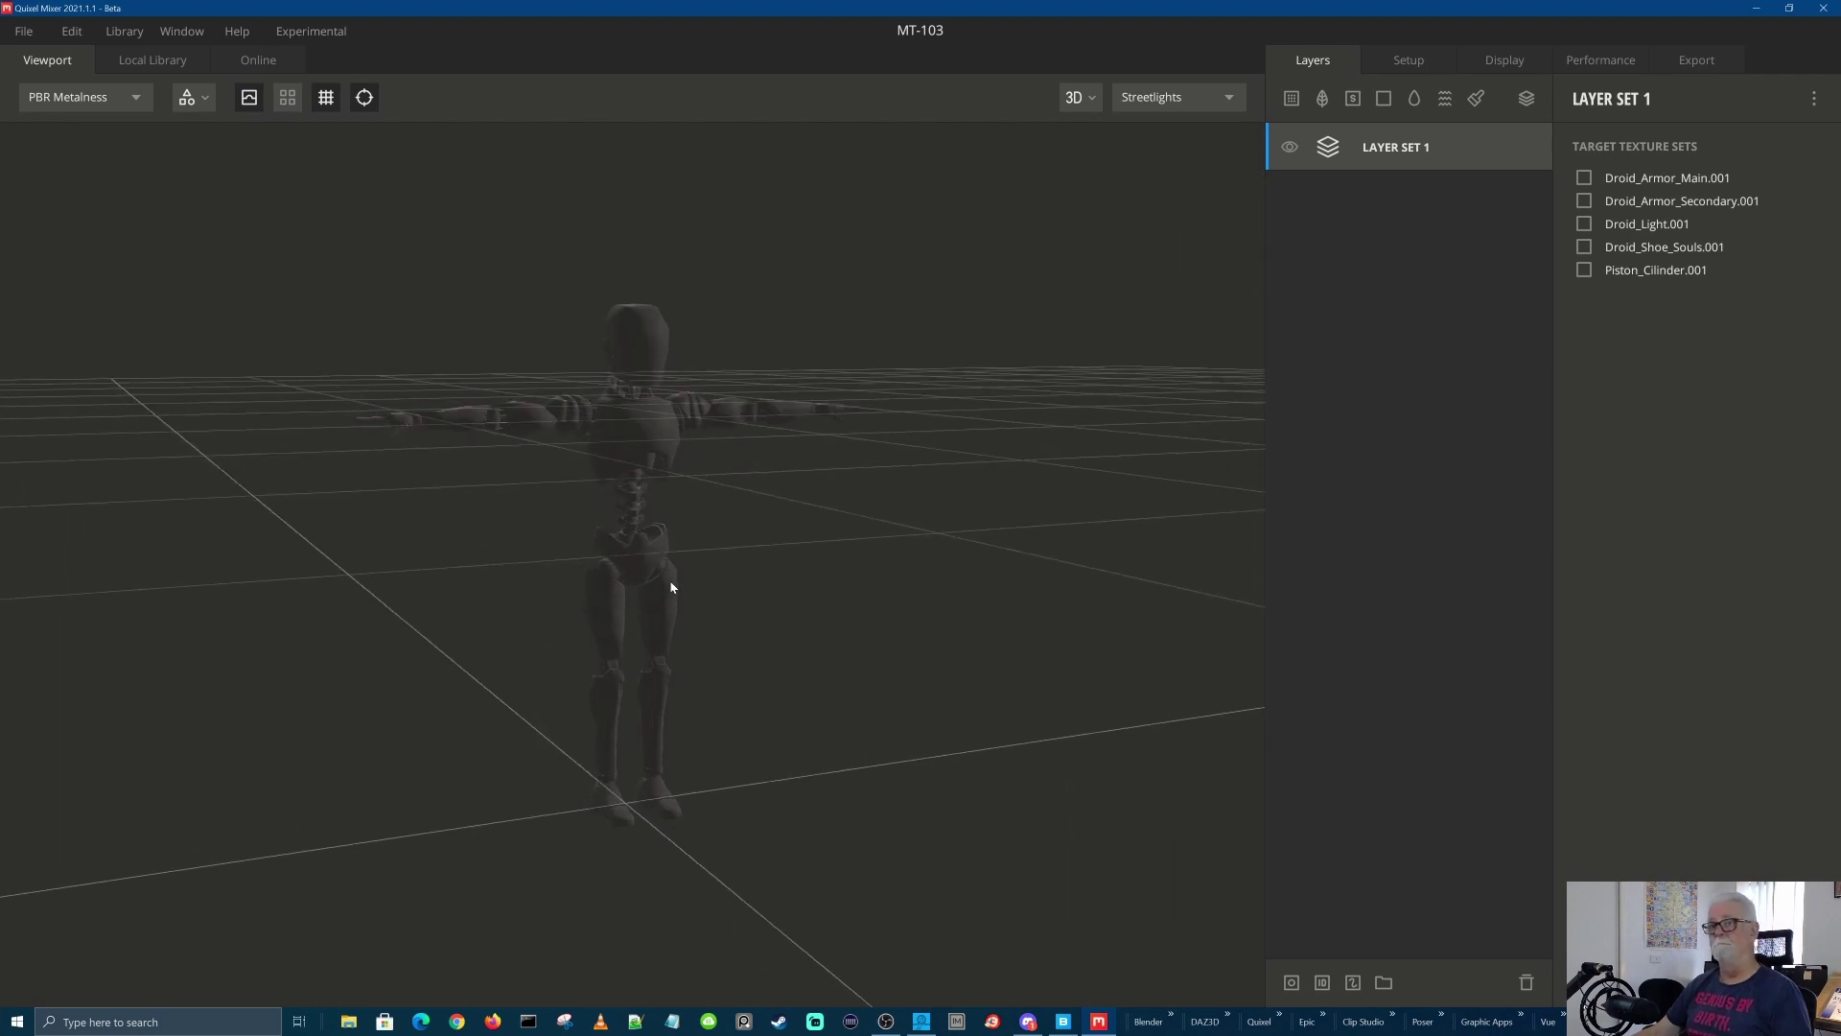
# Assign the Droid_Armor_Main.001 texture set to the droid's existing layer set
pyautogui.scroll(3, 671, 585)
pyautogui.scroll(-3, 673, 578)
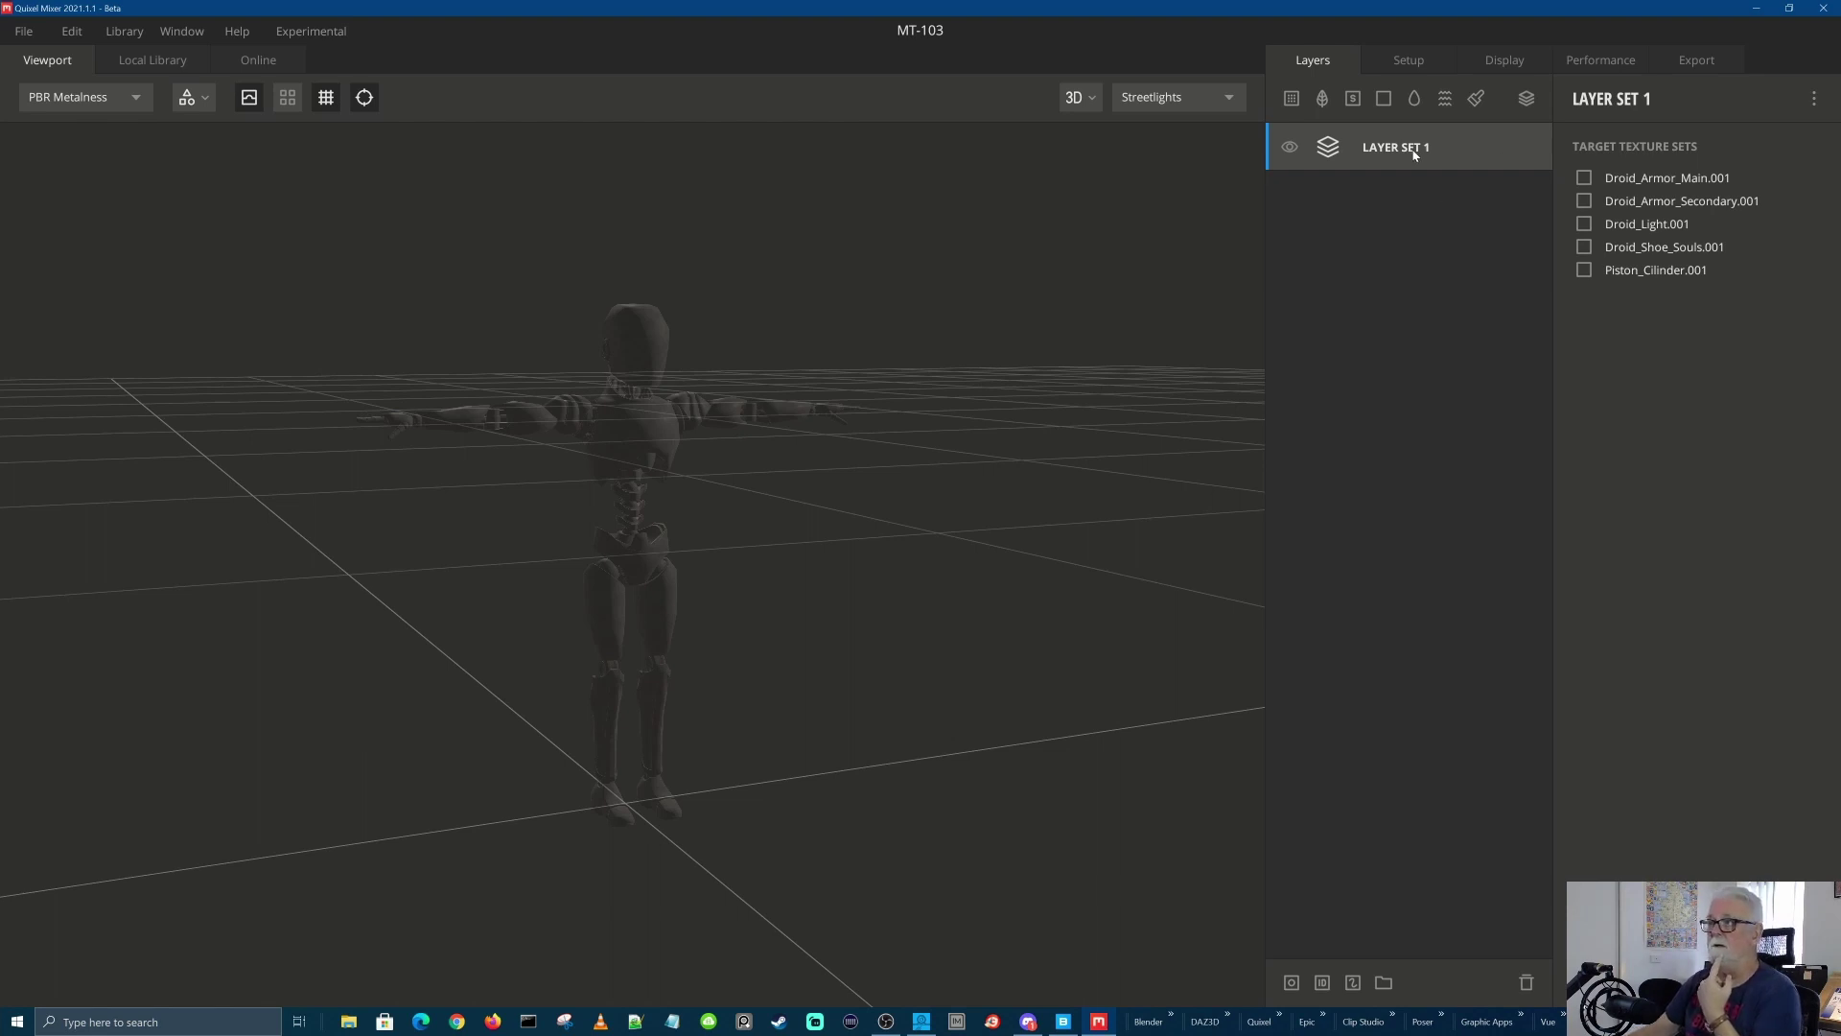
pyautogui.click(1583, 179)
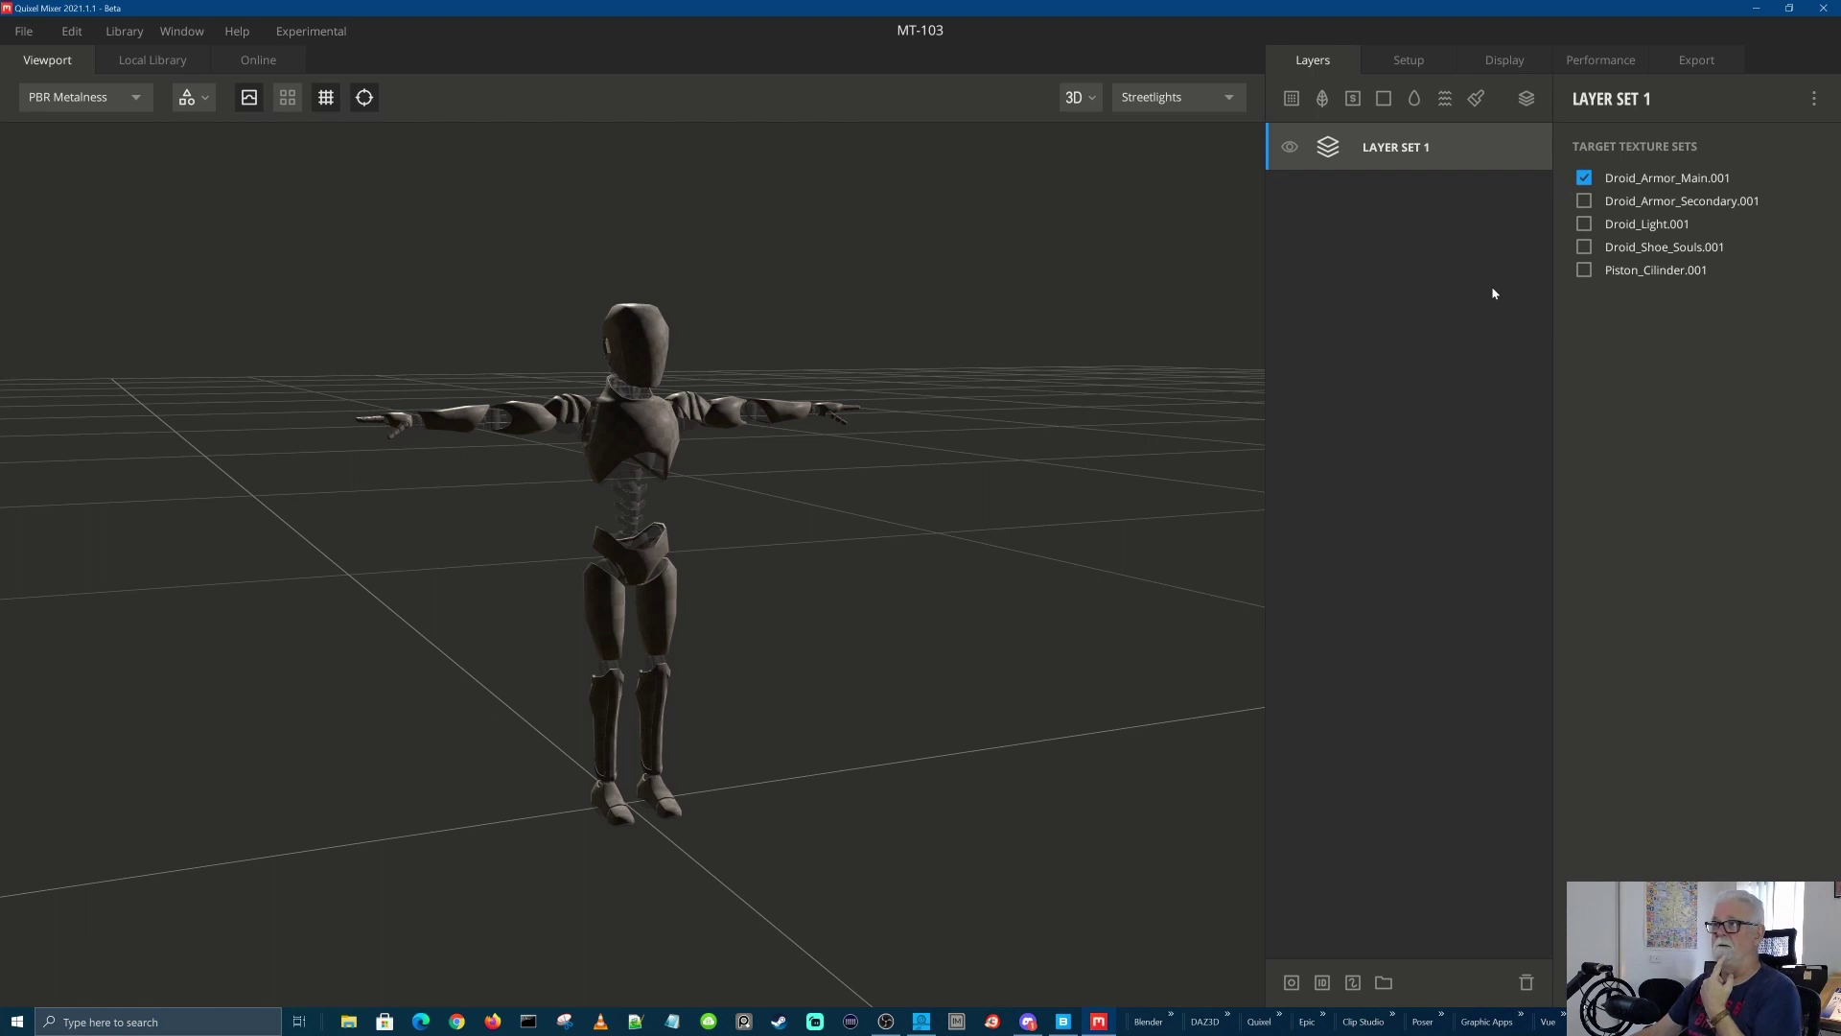
# Add a second layer set below the first and target it only at the Droid_Armor_Secondary.001 texture set
pyautogui.click(1527, 99)
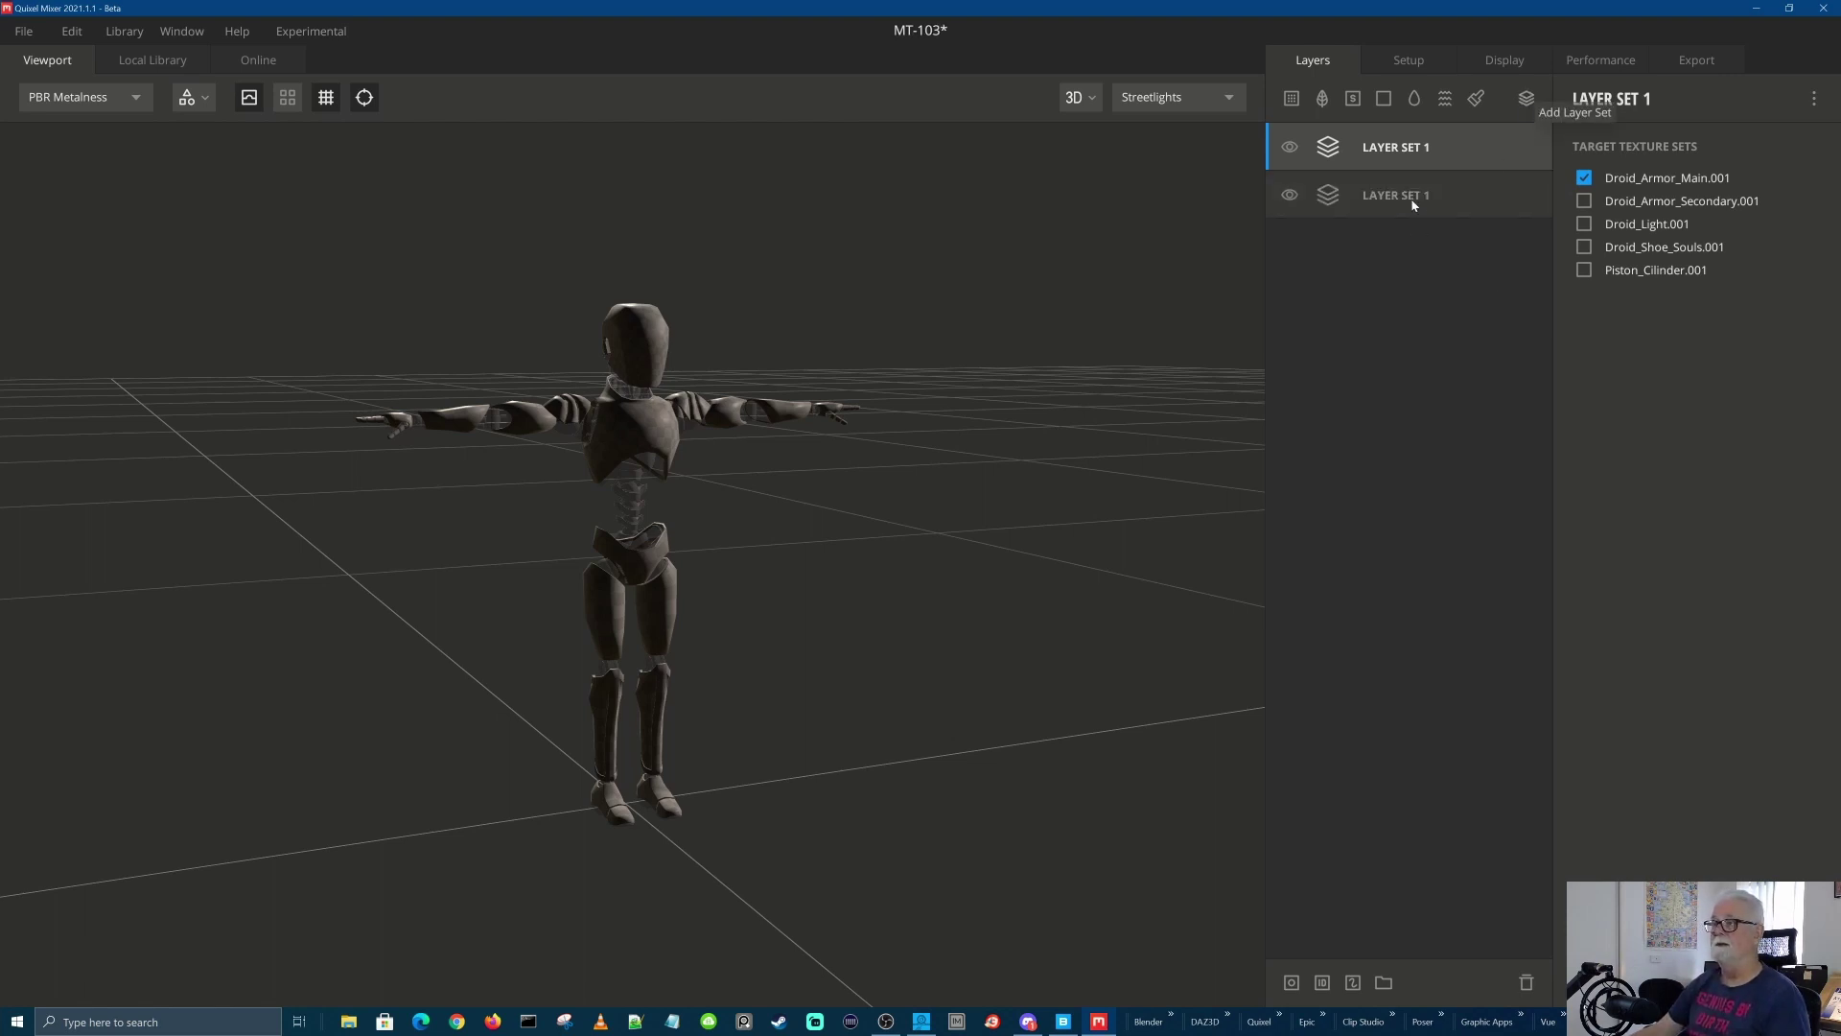
pyautogui.moveTo(1409, 162); pyautogui.dragTo(1403, 221)
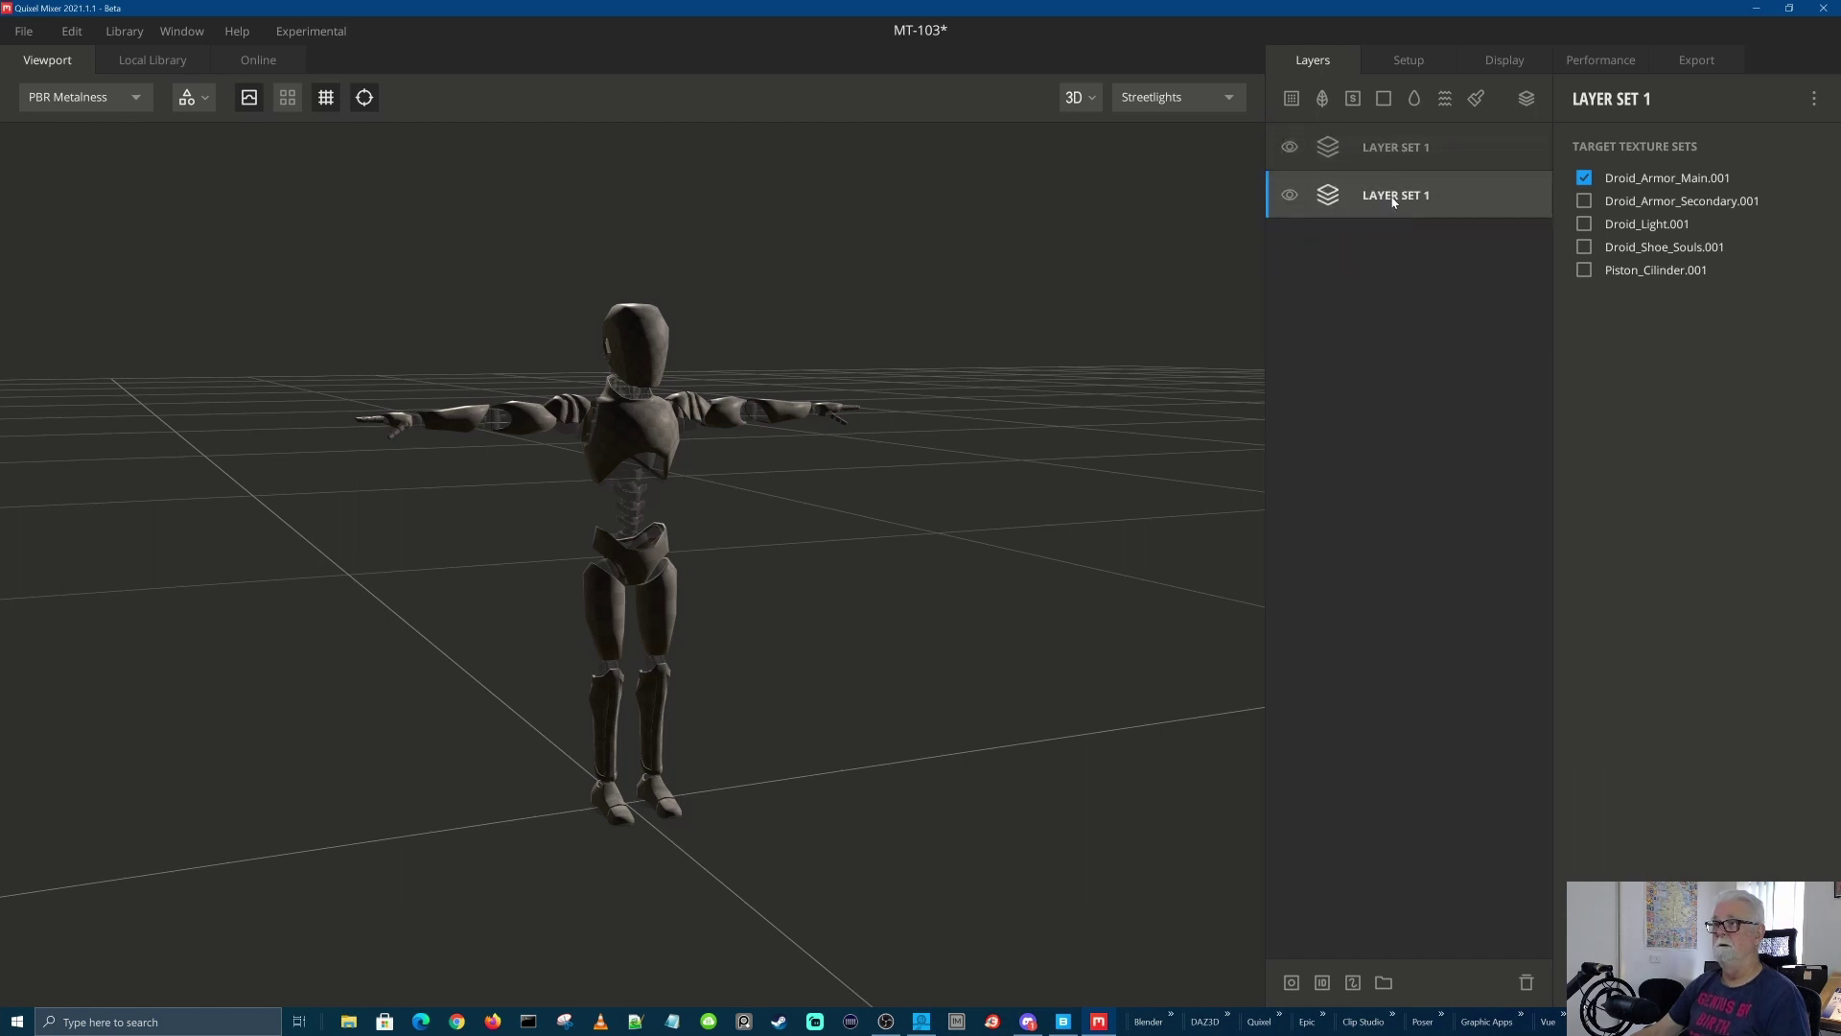
pyautogui.click(1386, 151)
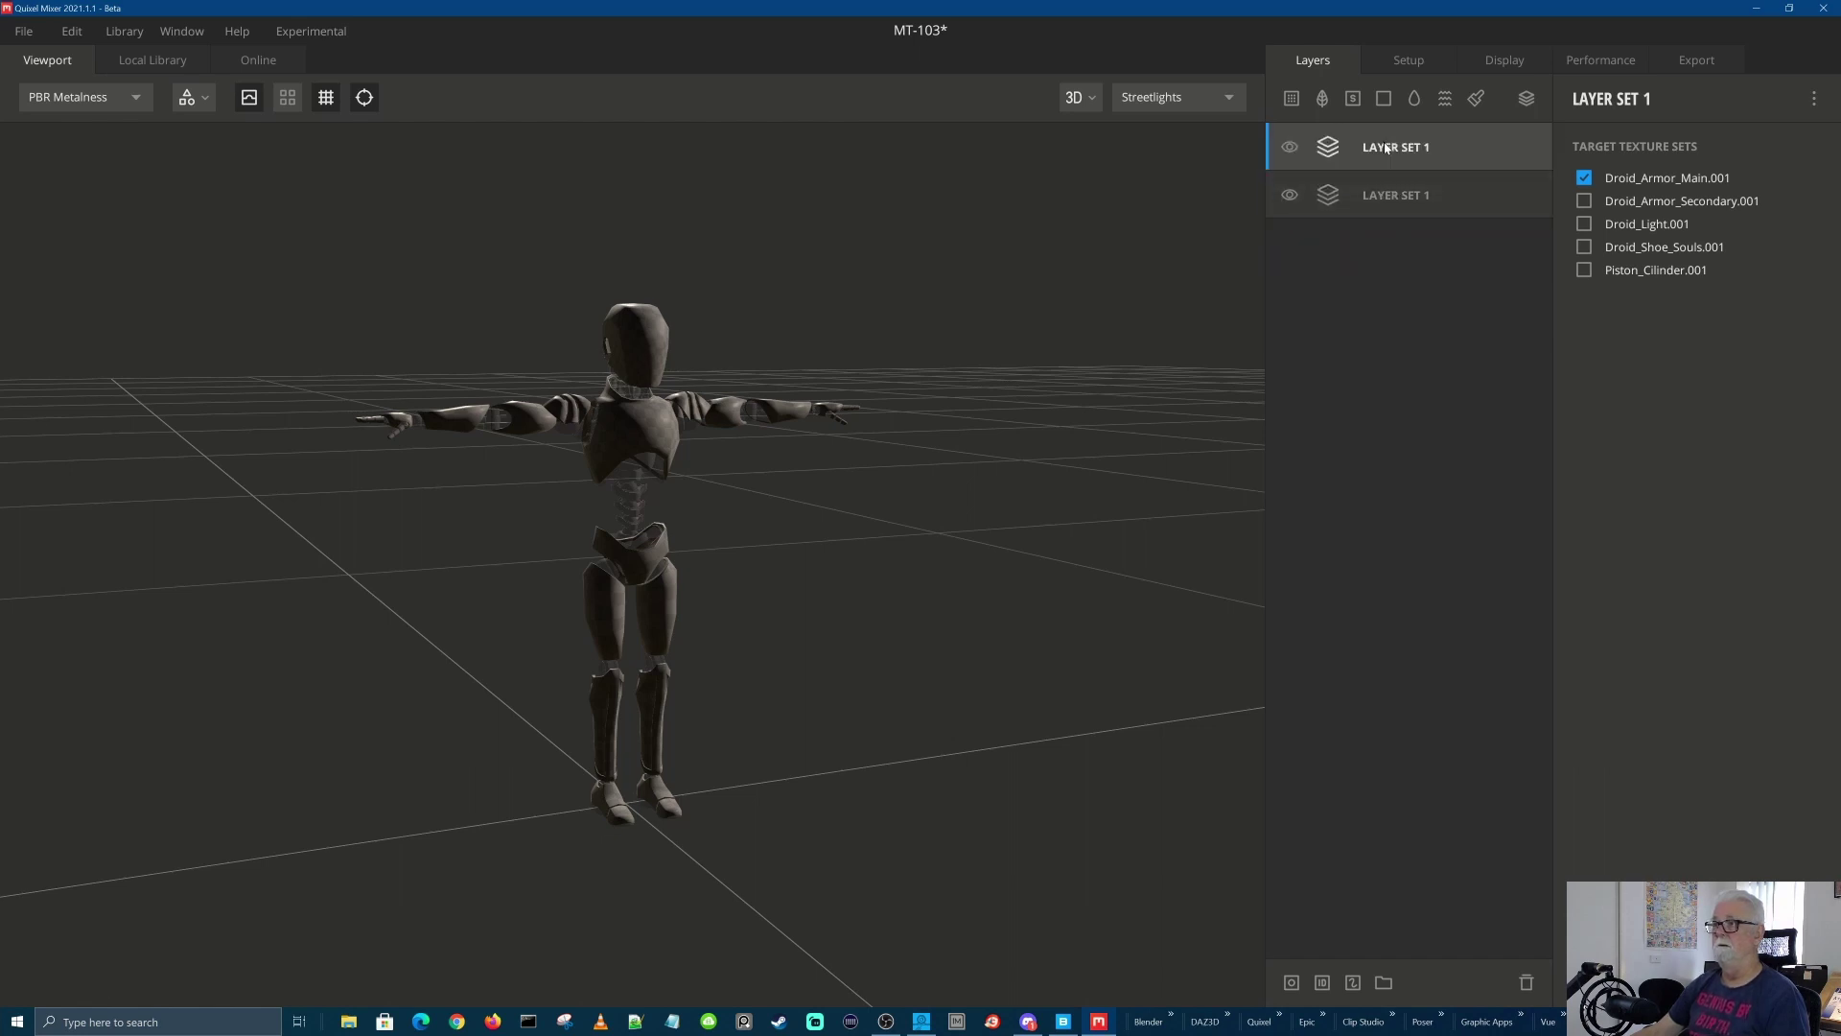
pyautogui.click(1375, 197)
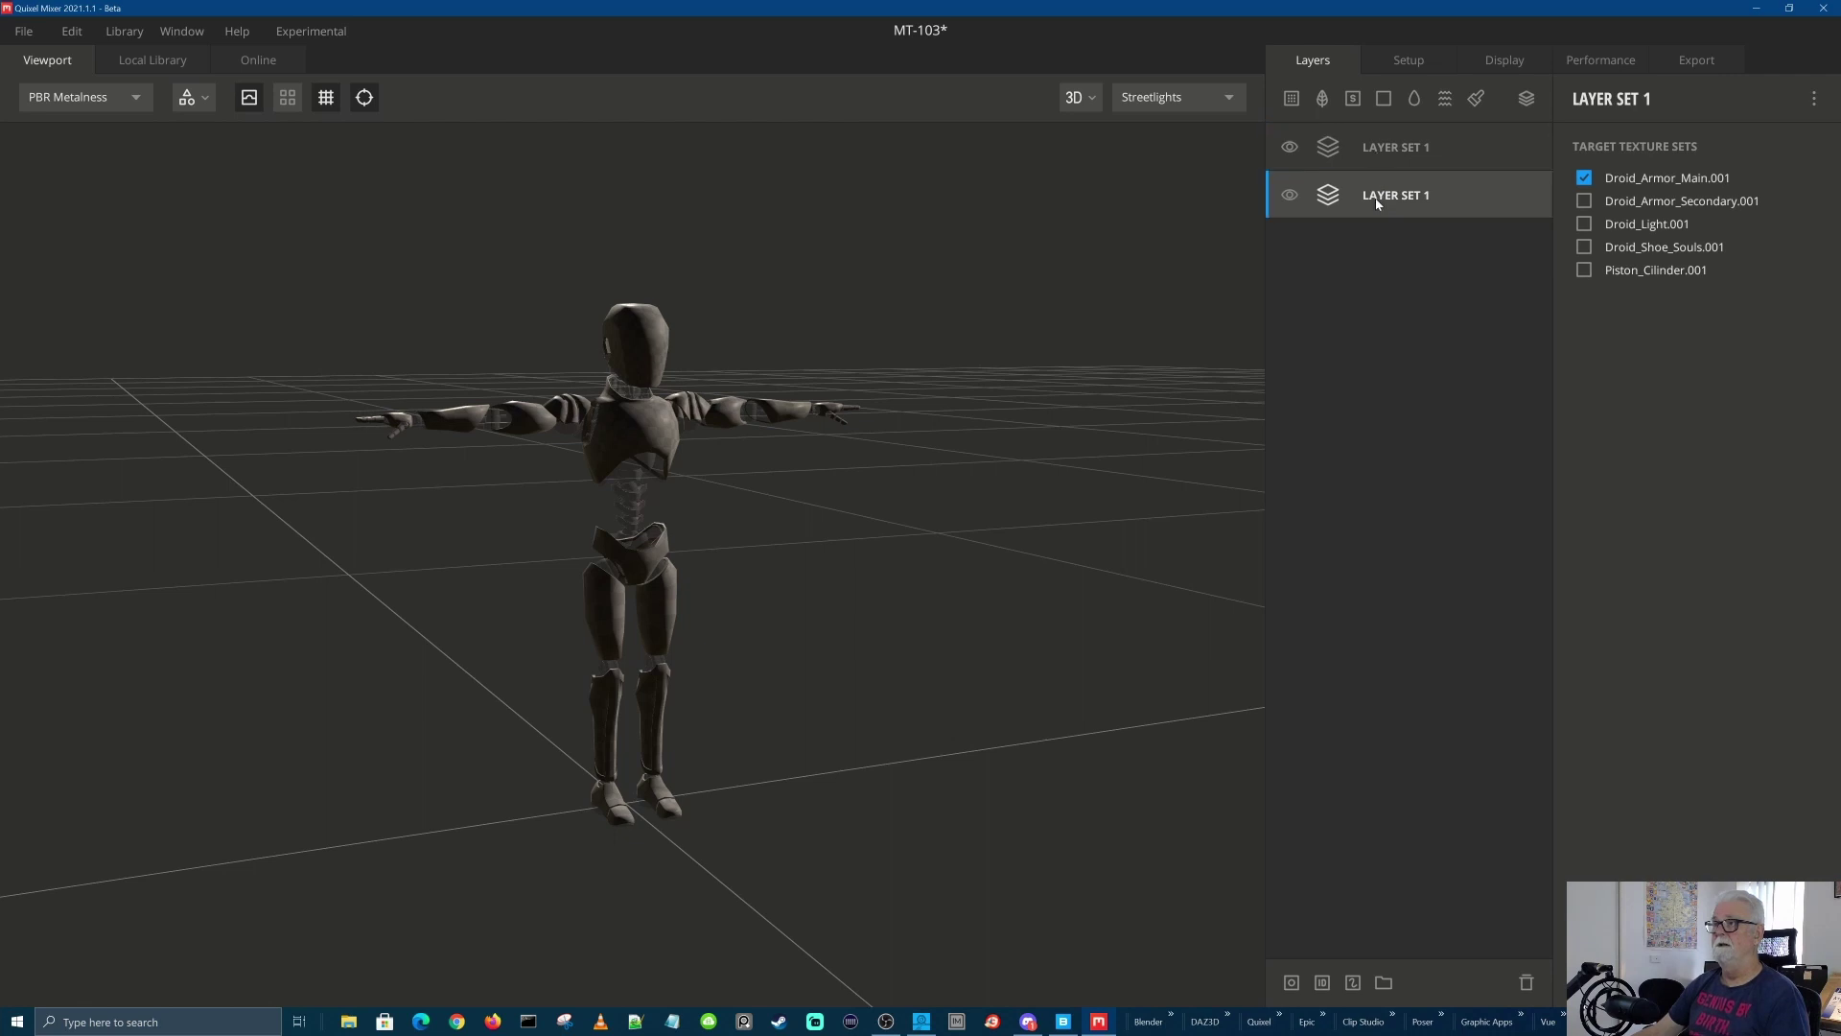
pyautogui.click(1585, 201)
pyautogui.click(1583, 180)
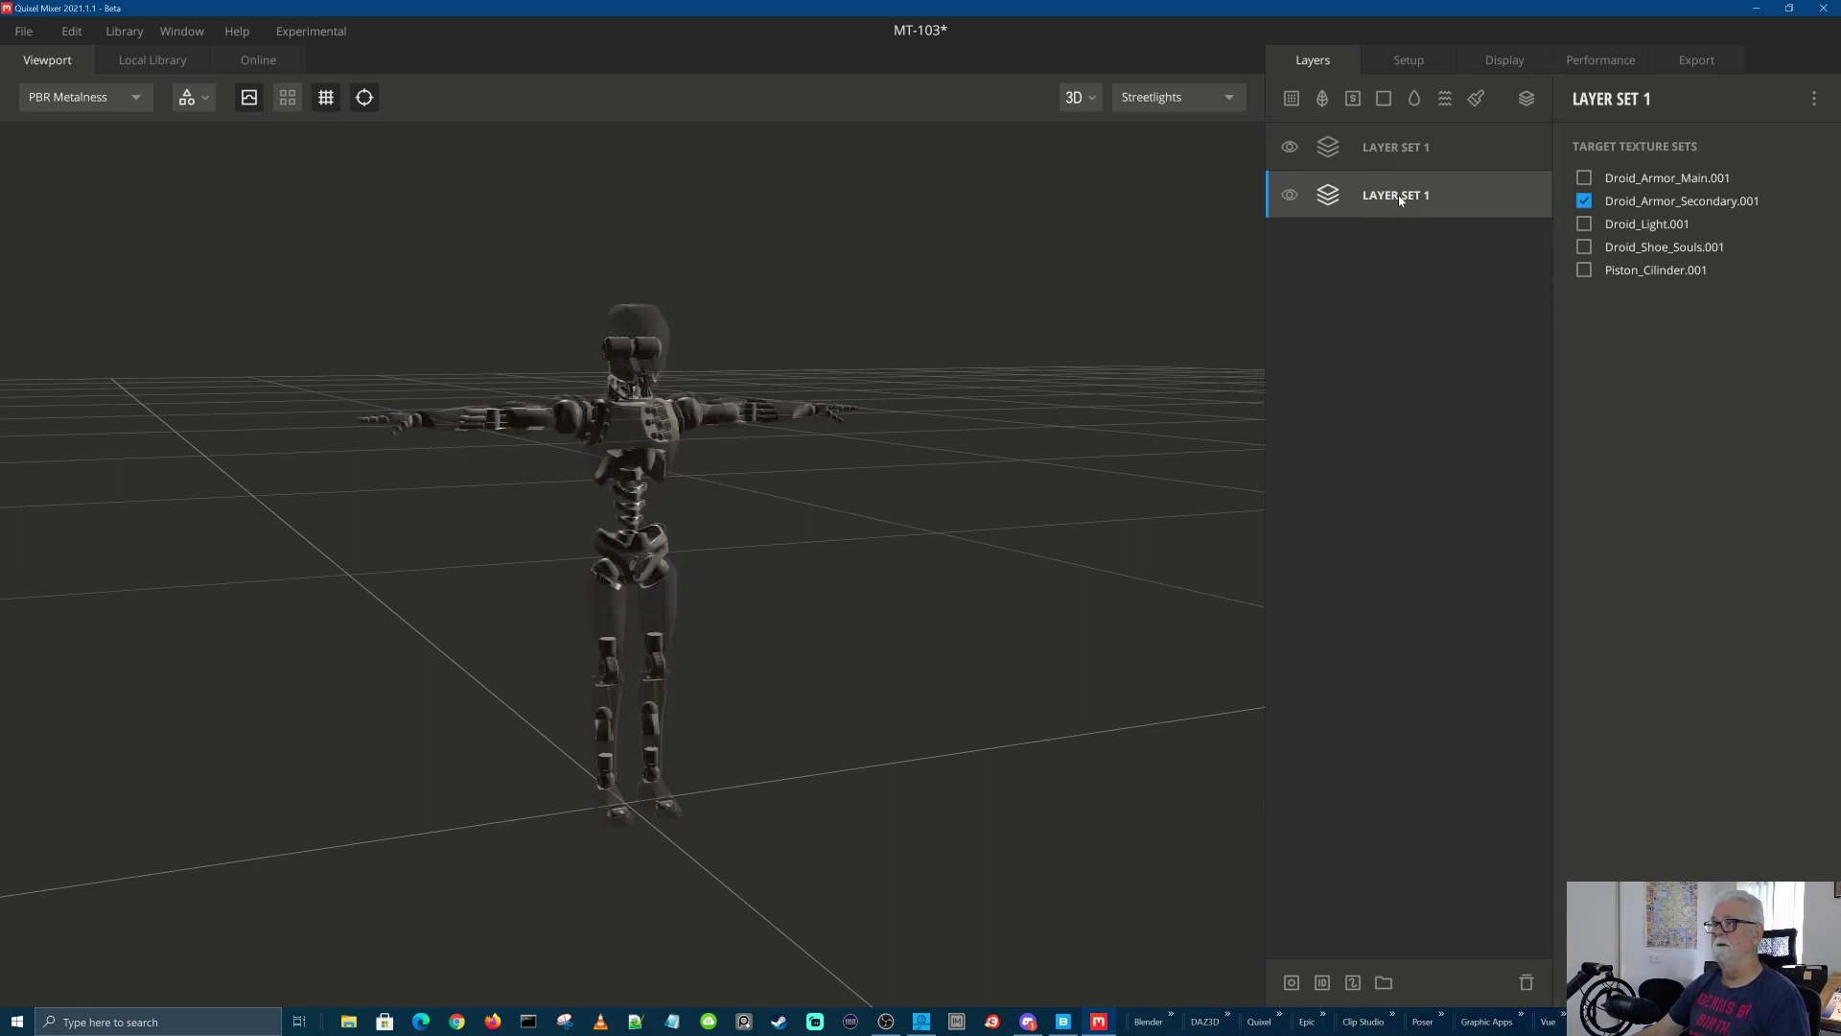
# Rename the layer set that targets Droid_Armor_Main.001 as ARMOR MAIN
pyautogui.doubleClick(1396, 150)
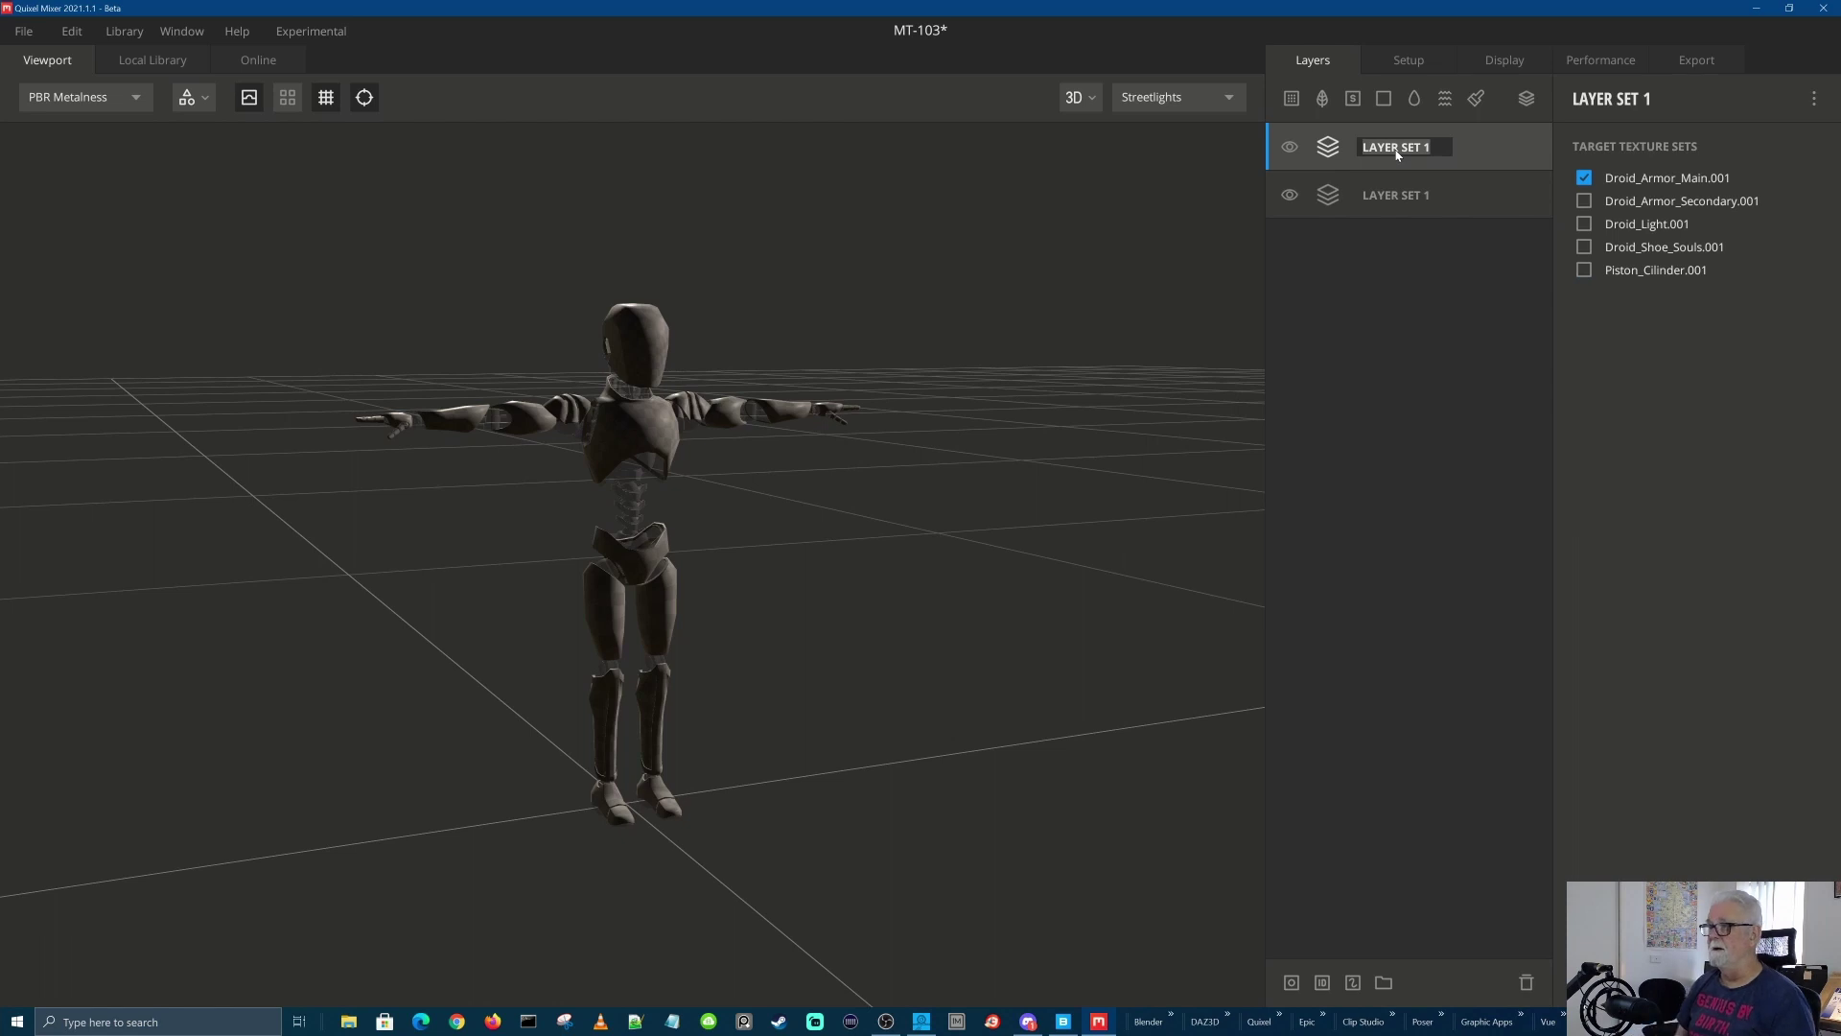
pyautogui.write('A')
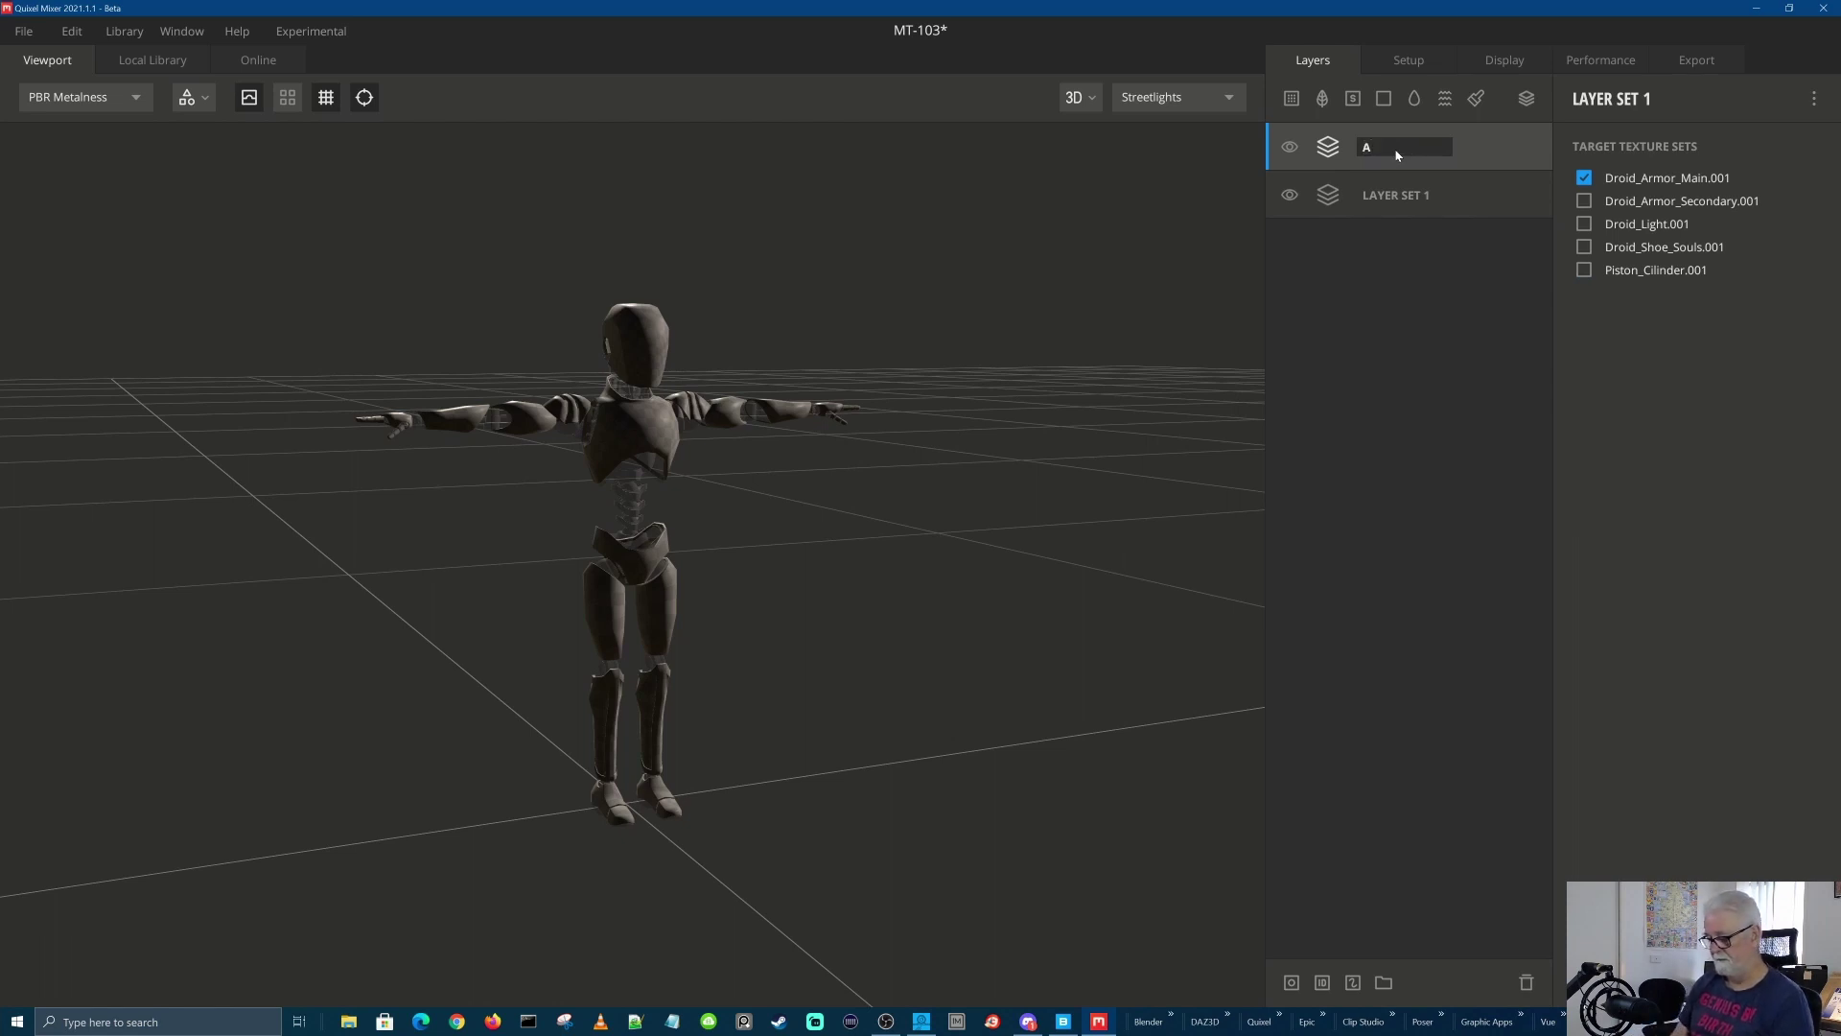
pyautogui.write('RMOR MAIN')
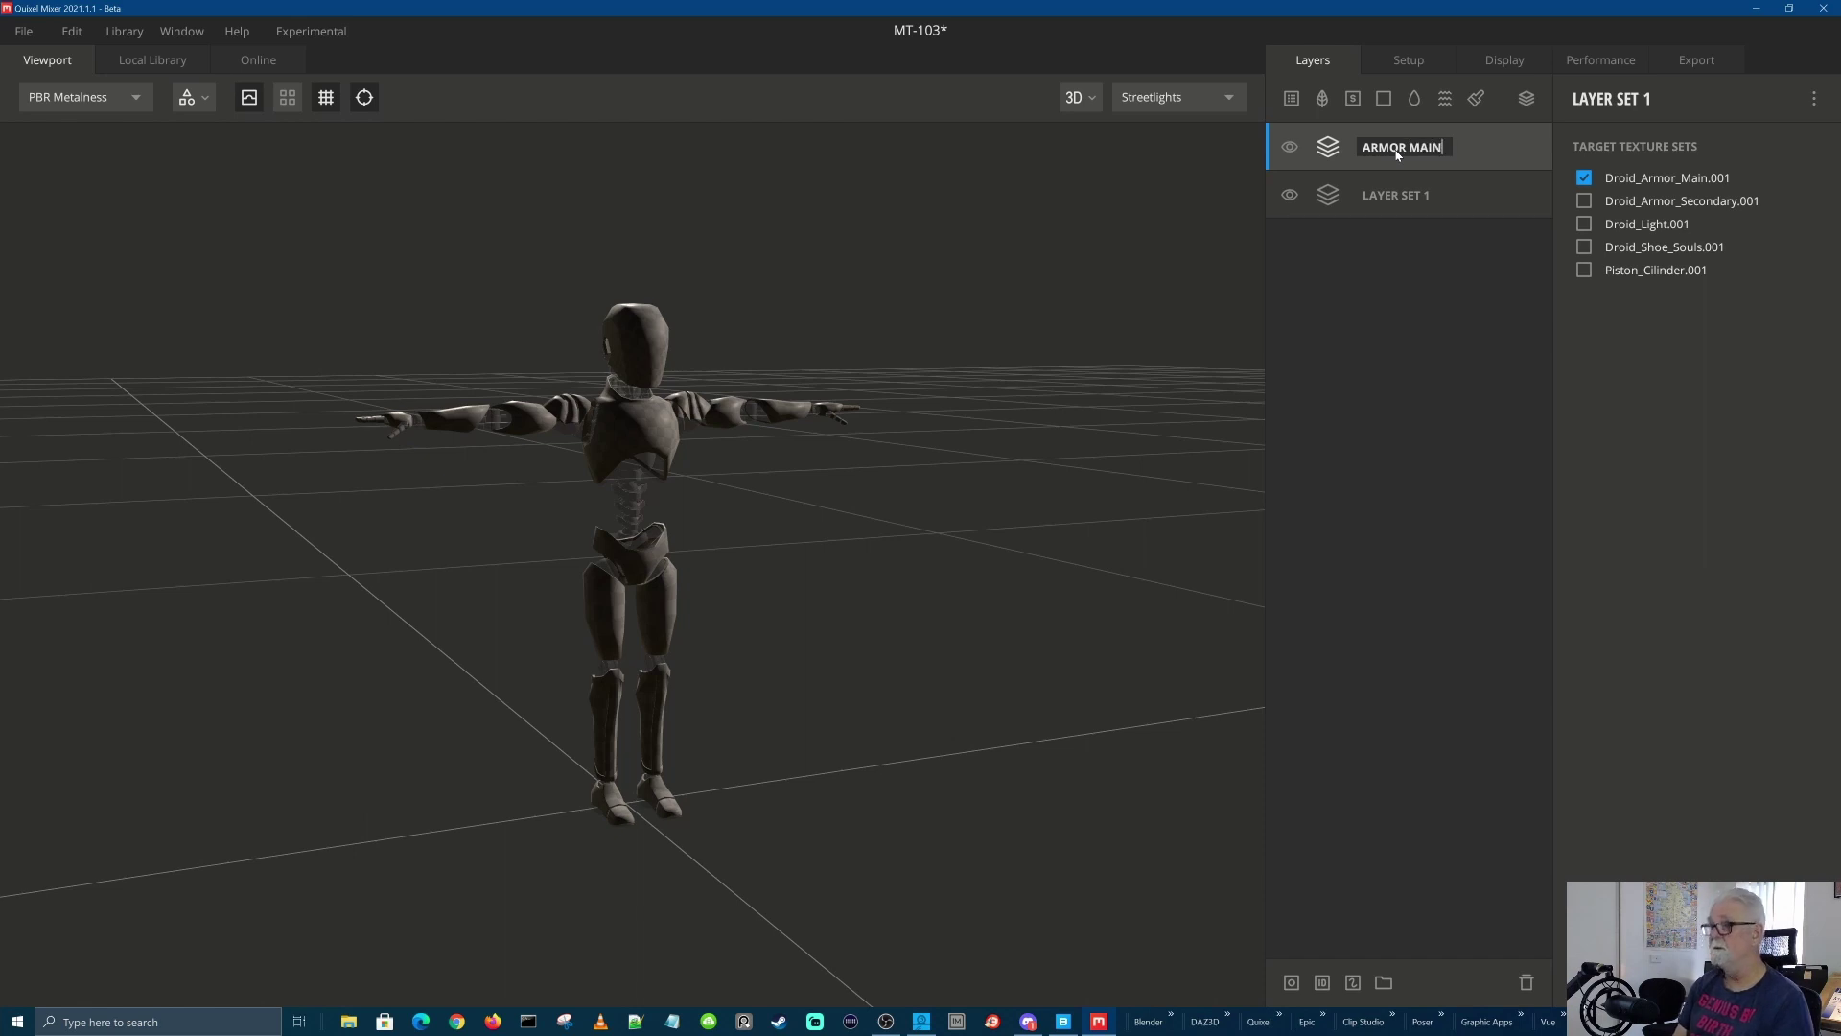
# Rename the layer set that targets Droid_Armor_Secondary.001 as ARMOR SEC
pyautogui.click(1412, 199)
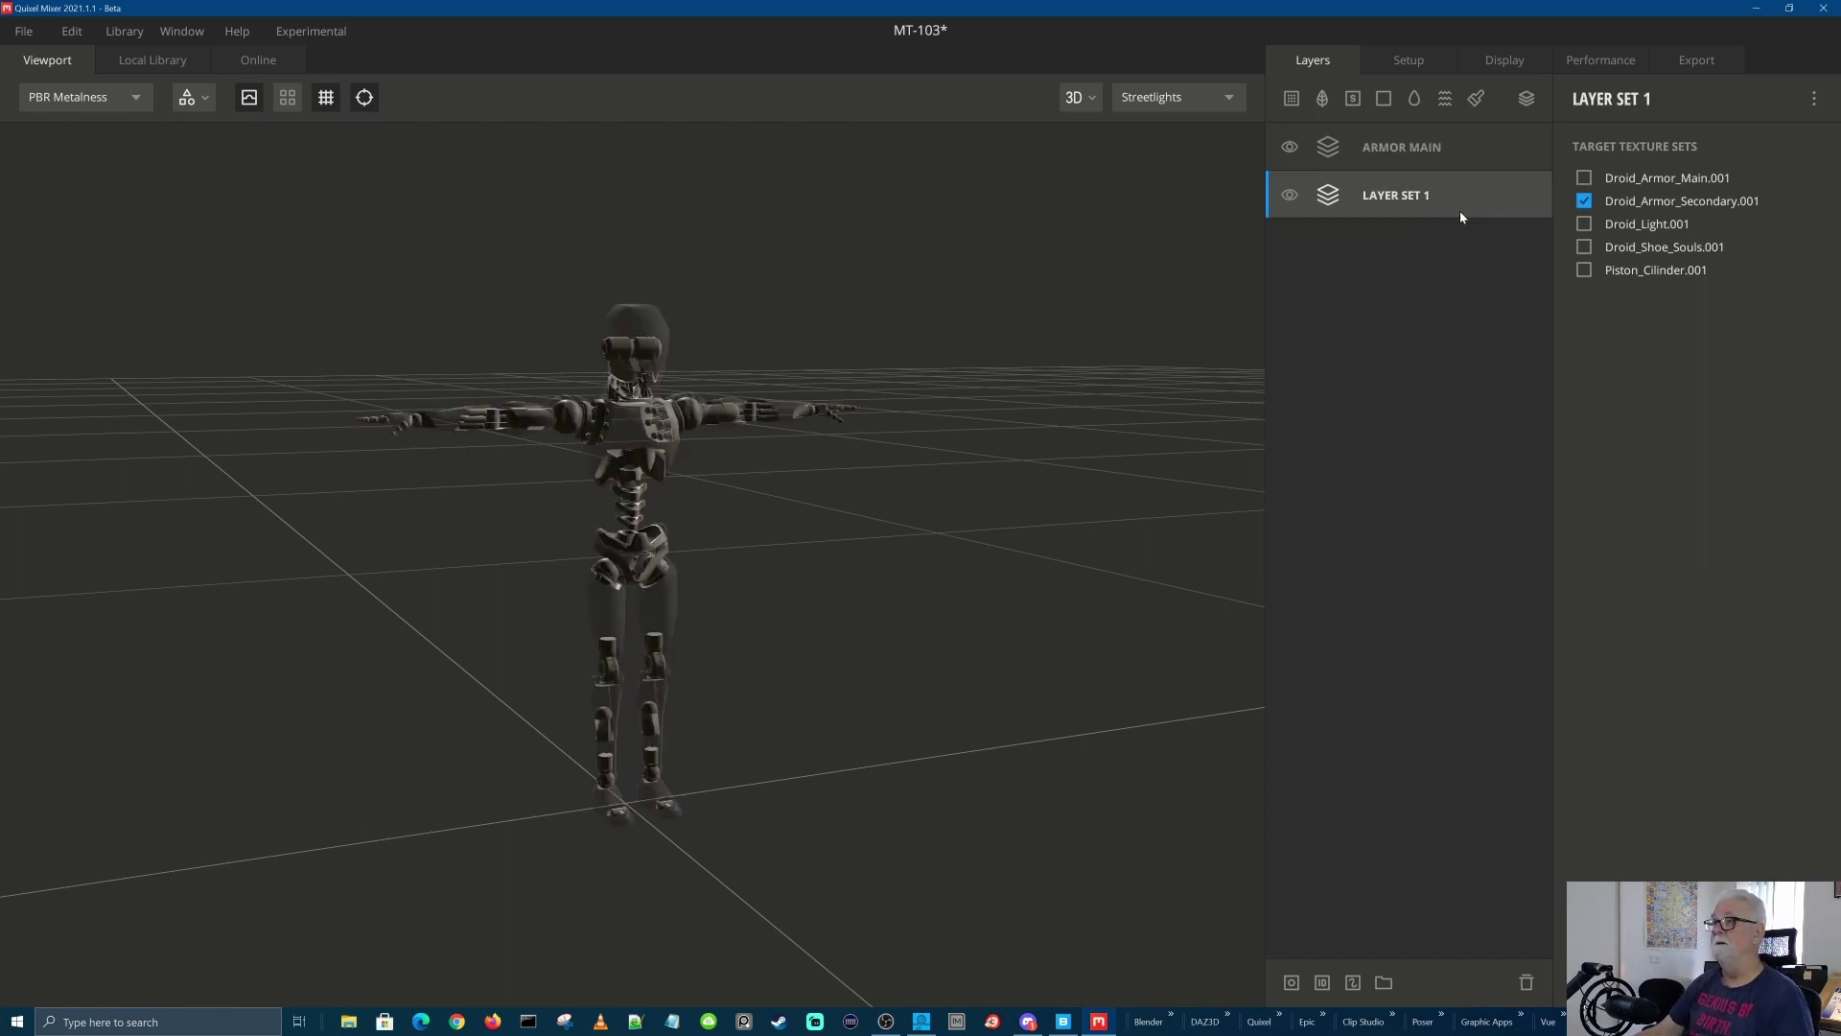
pyautogui.doubleClick(1396, 197)
pyautogui.write('A')
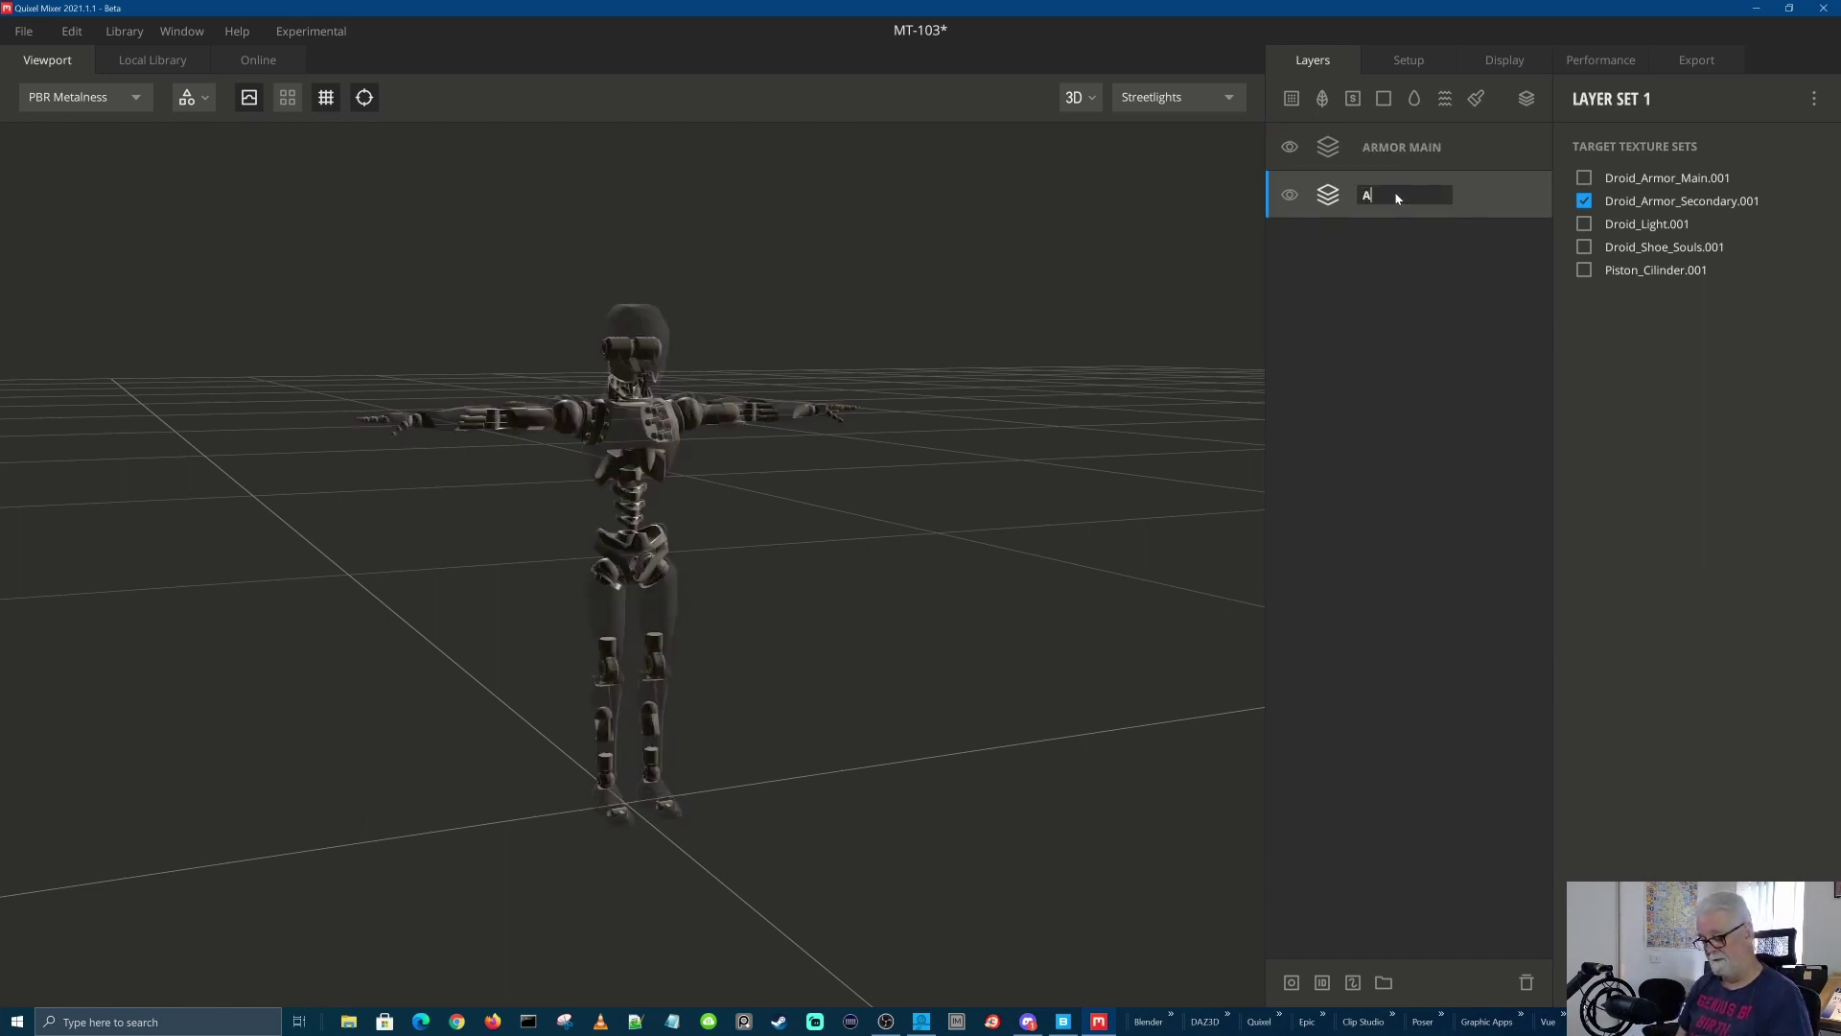
pyautogui.write('RMOR SEC')
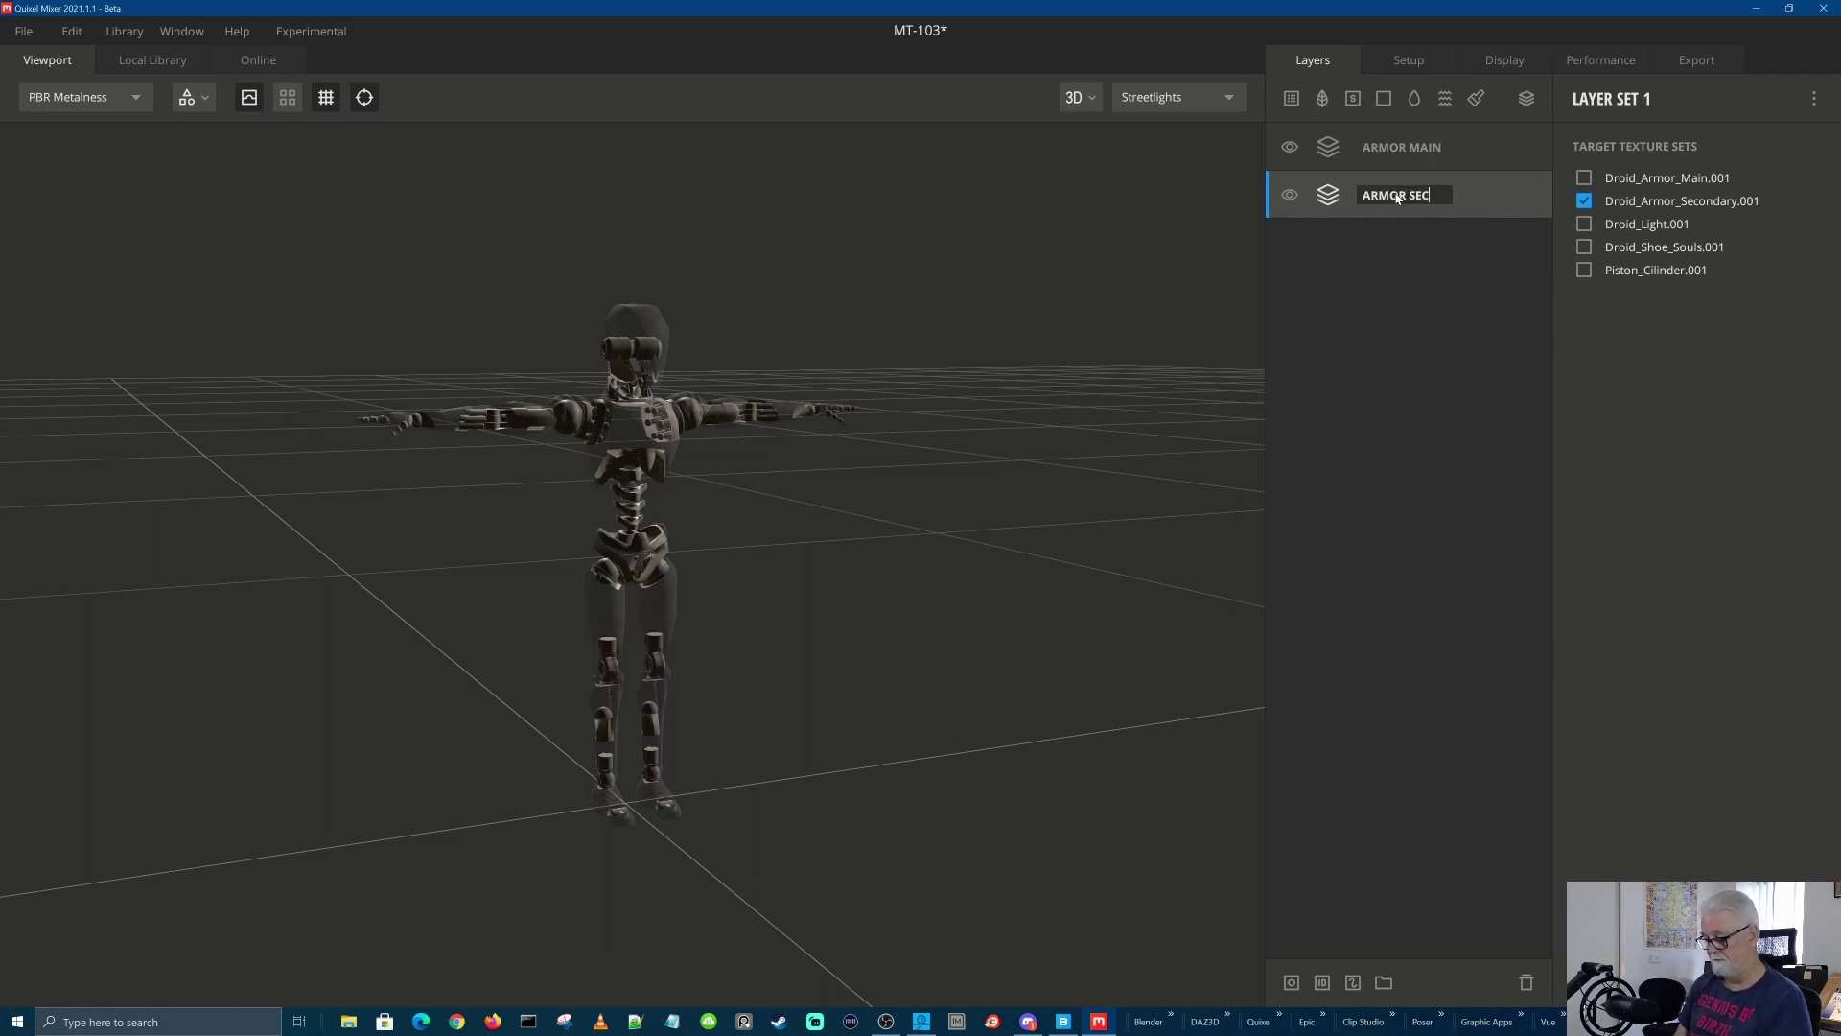
pyautogui.press('Return')
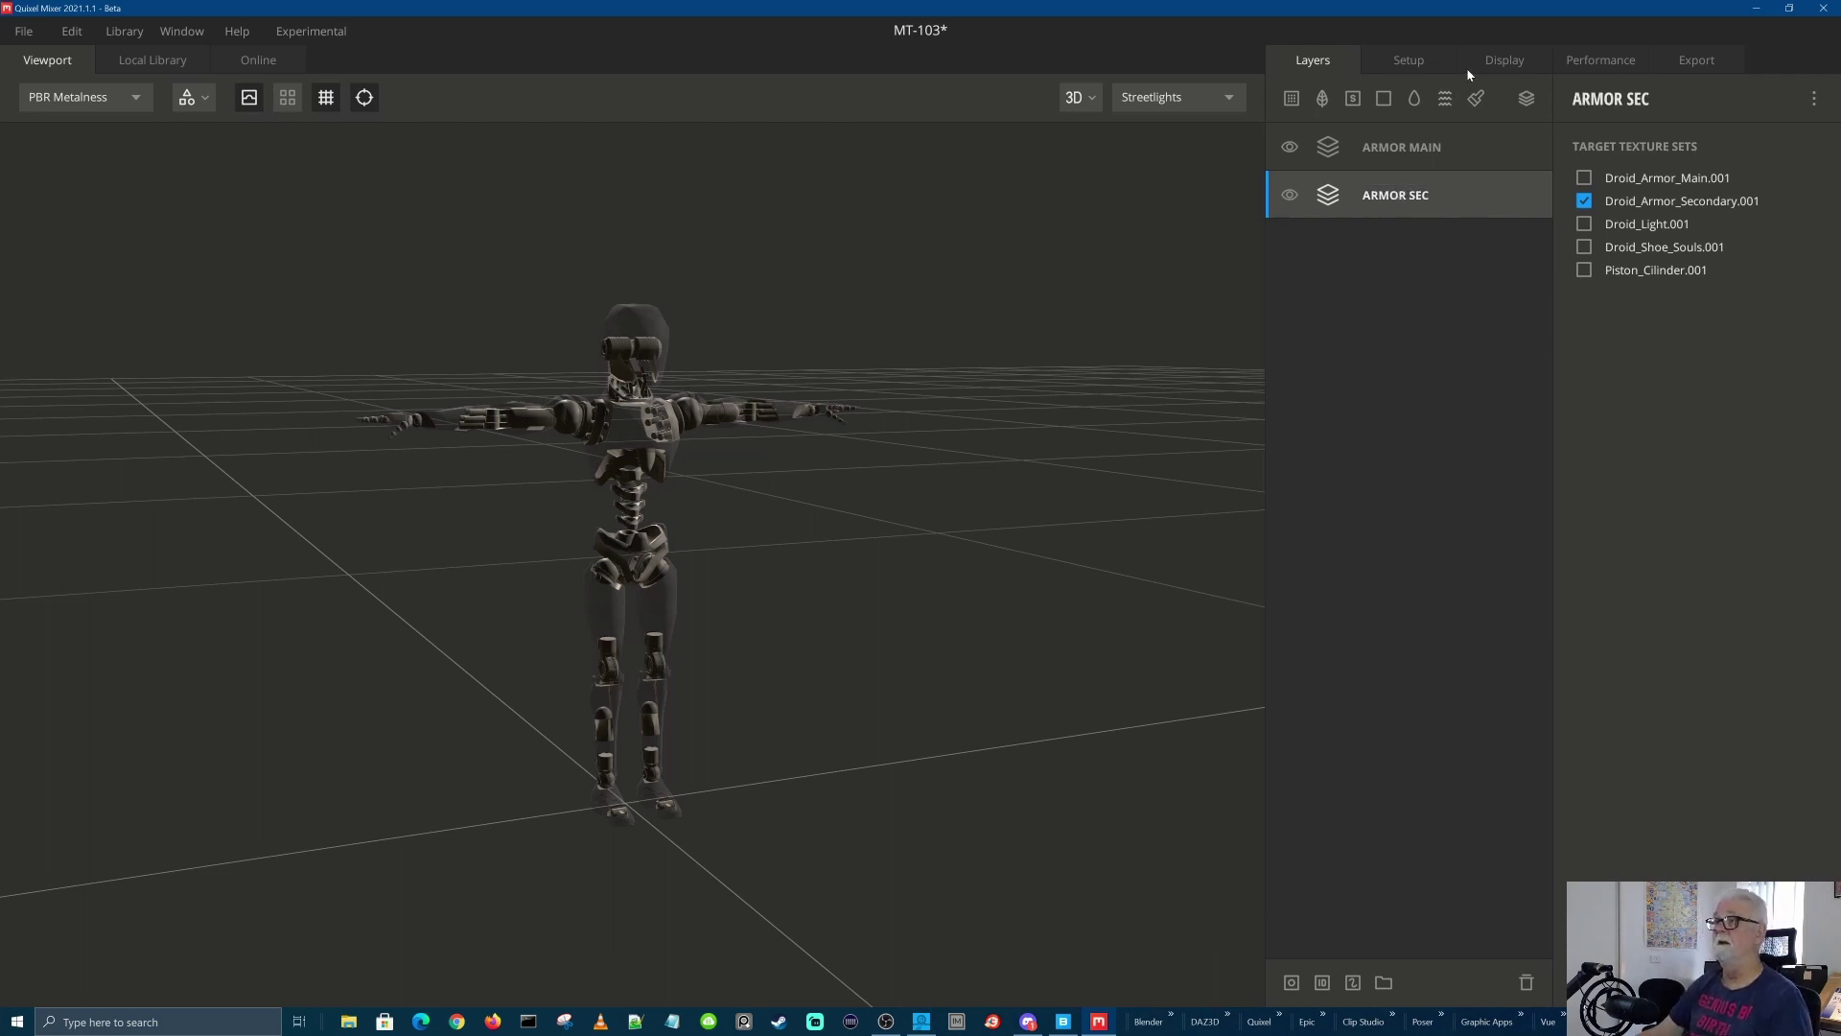
# Add a third layer set below ARMOR SEC and target it only at the Droid_Light.001 texture set
pyautogui.click(1527, 98)
pyautogui.moveTo(1396, 199); pyautogui.dragTo(1389, 276)
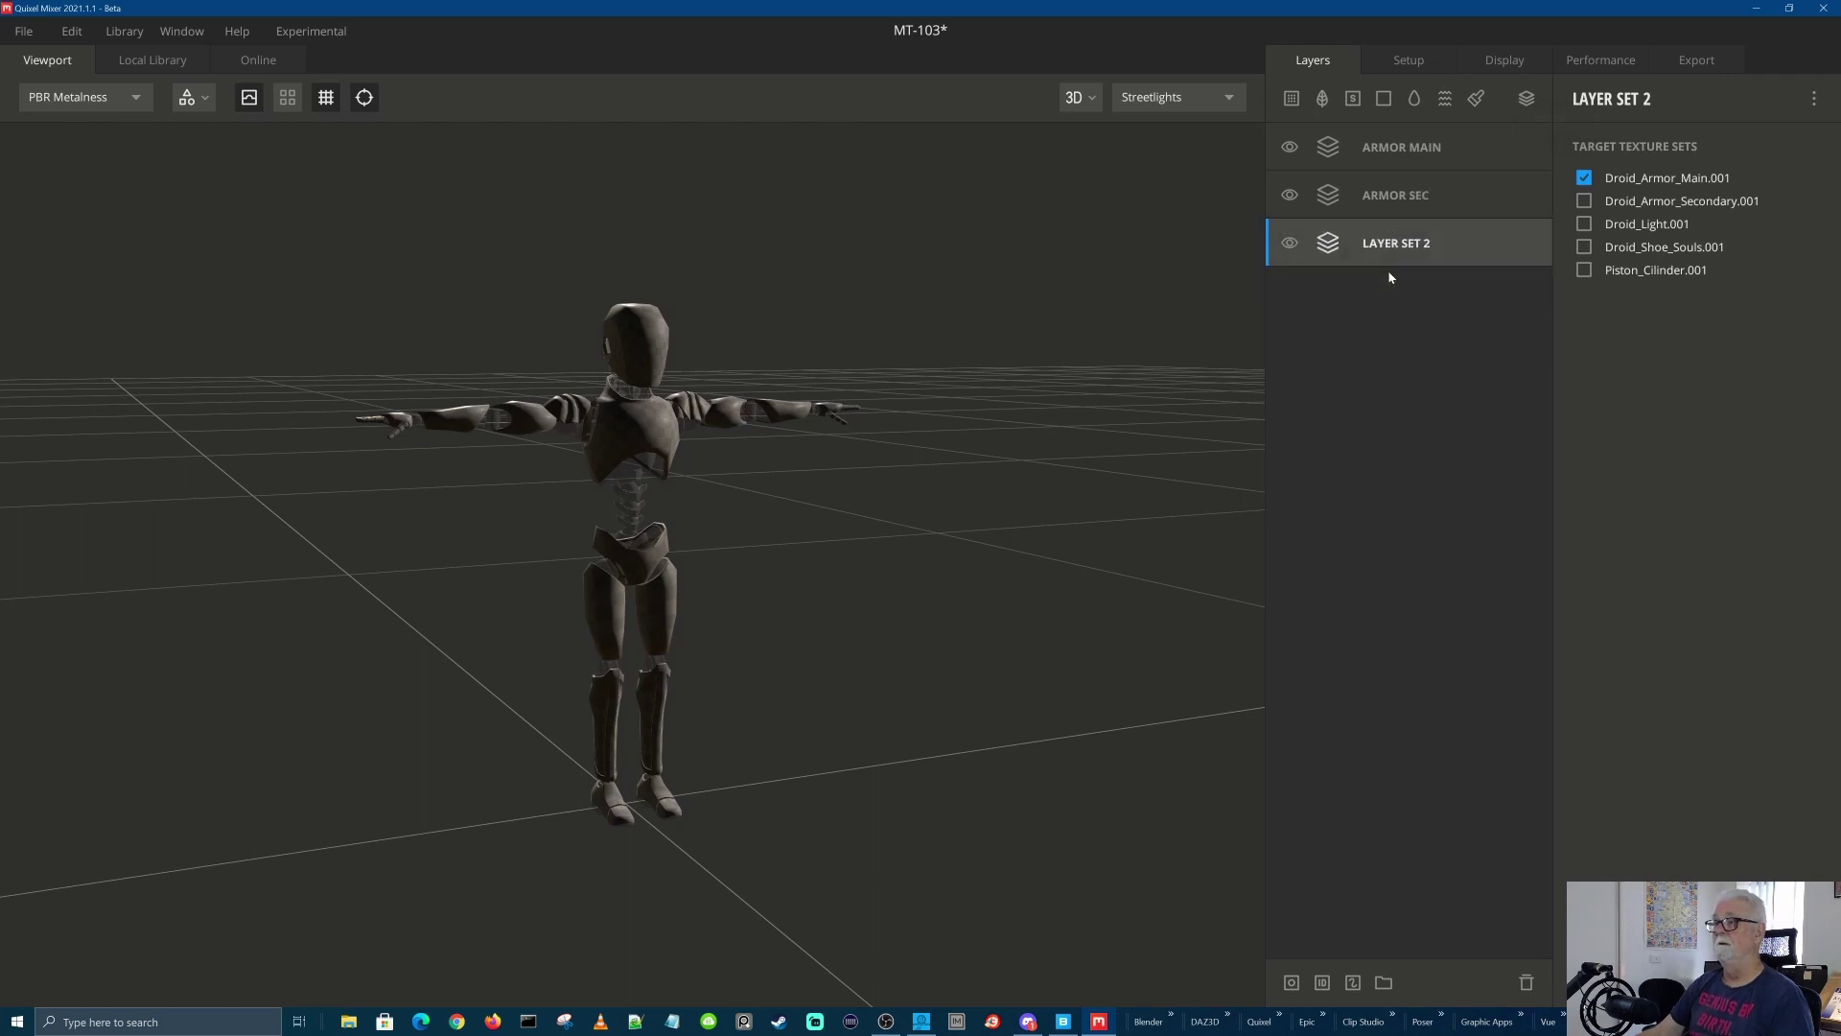
pyautogui.click(1584, 177)
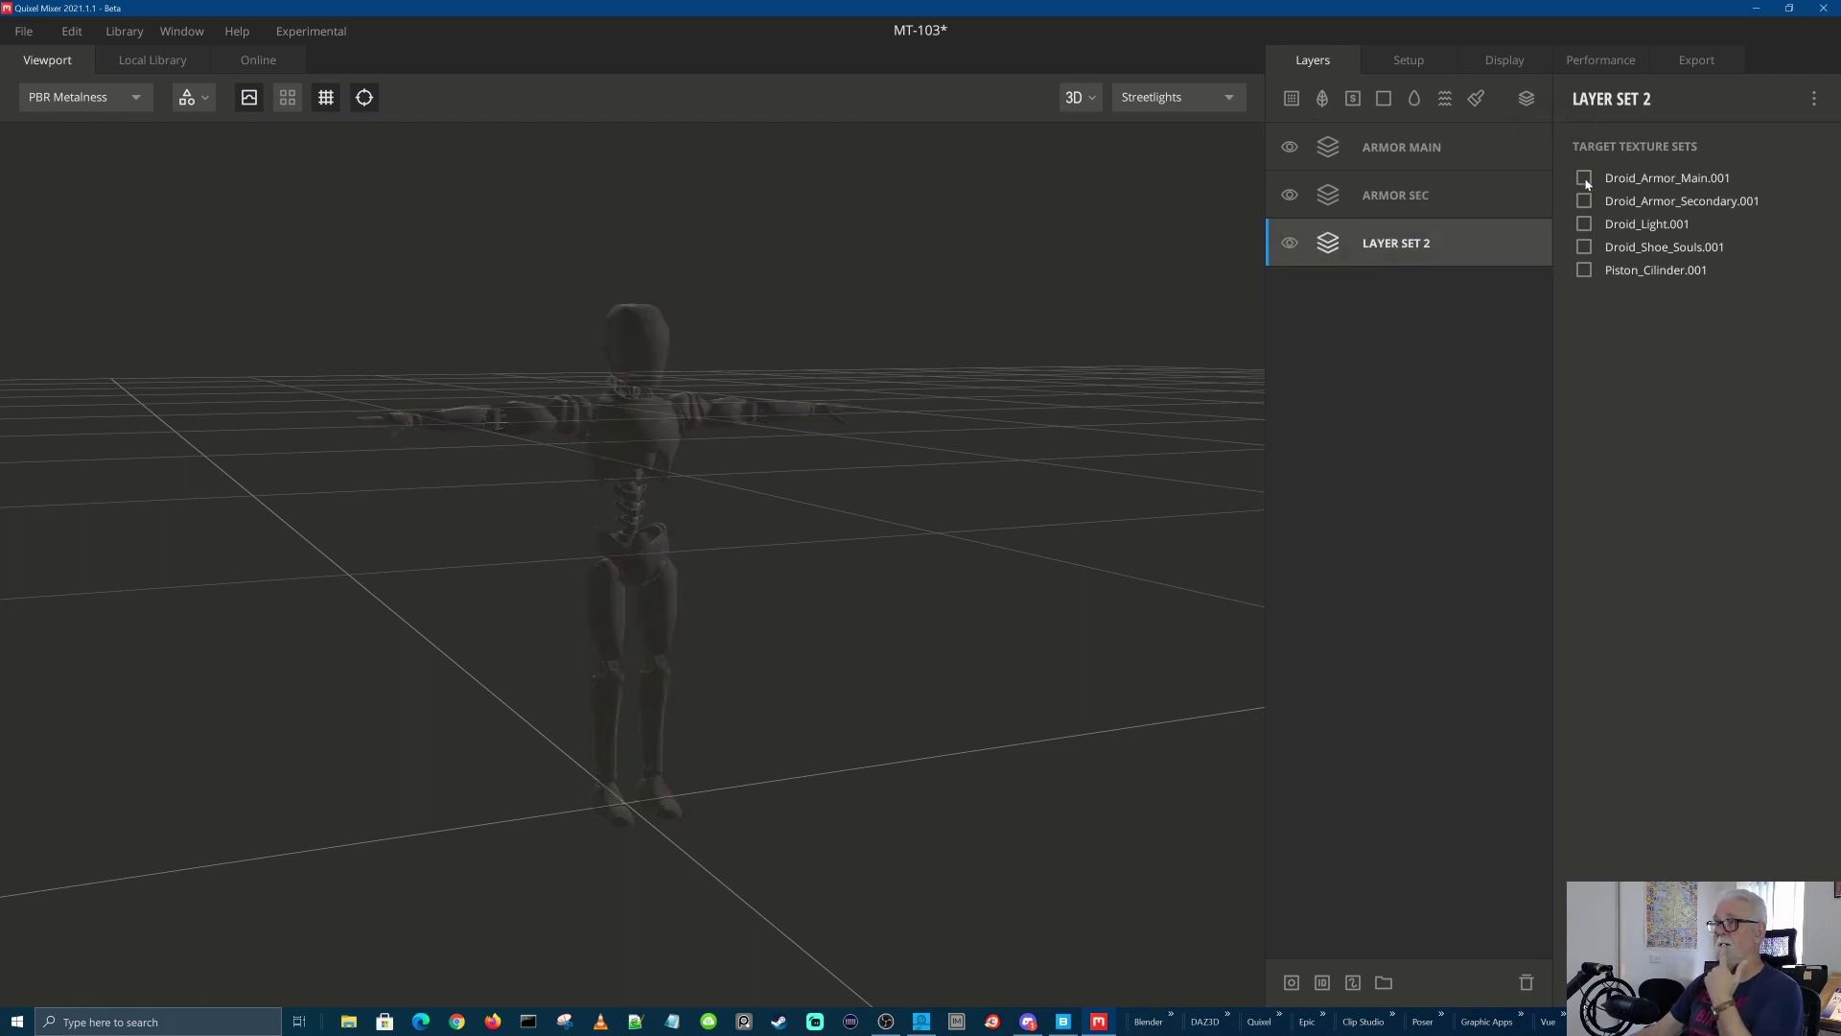
pyautogui.click(1585, 224)
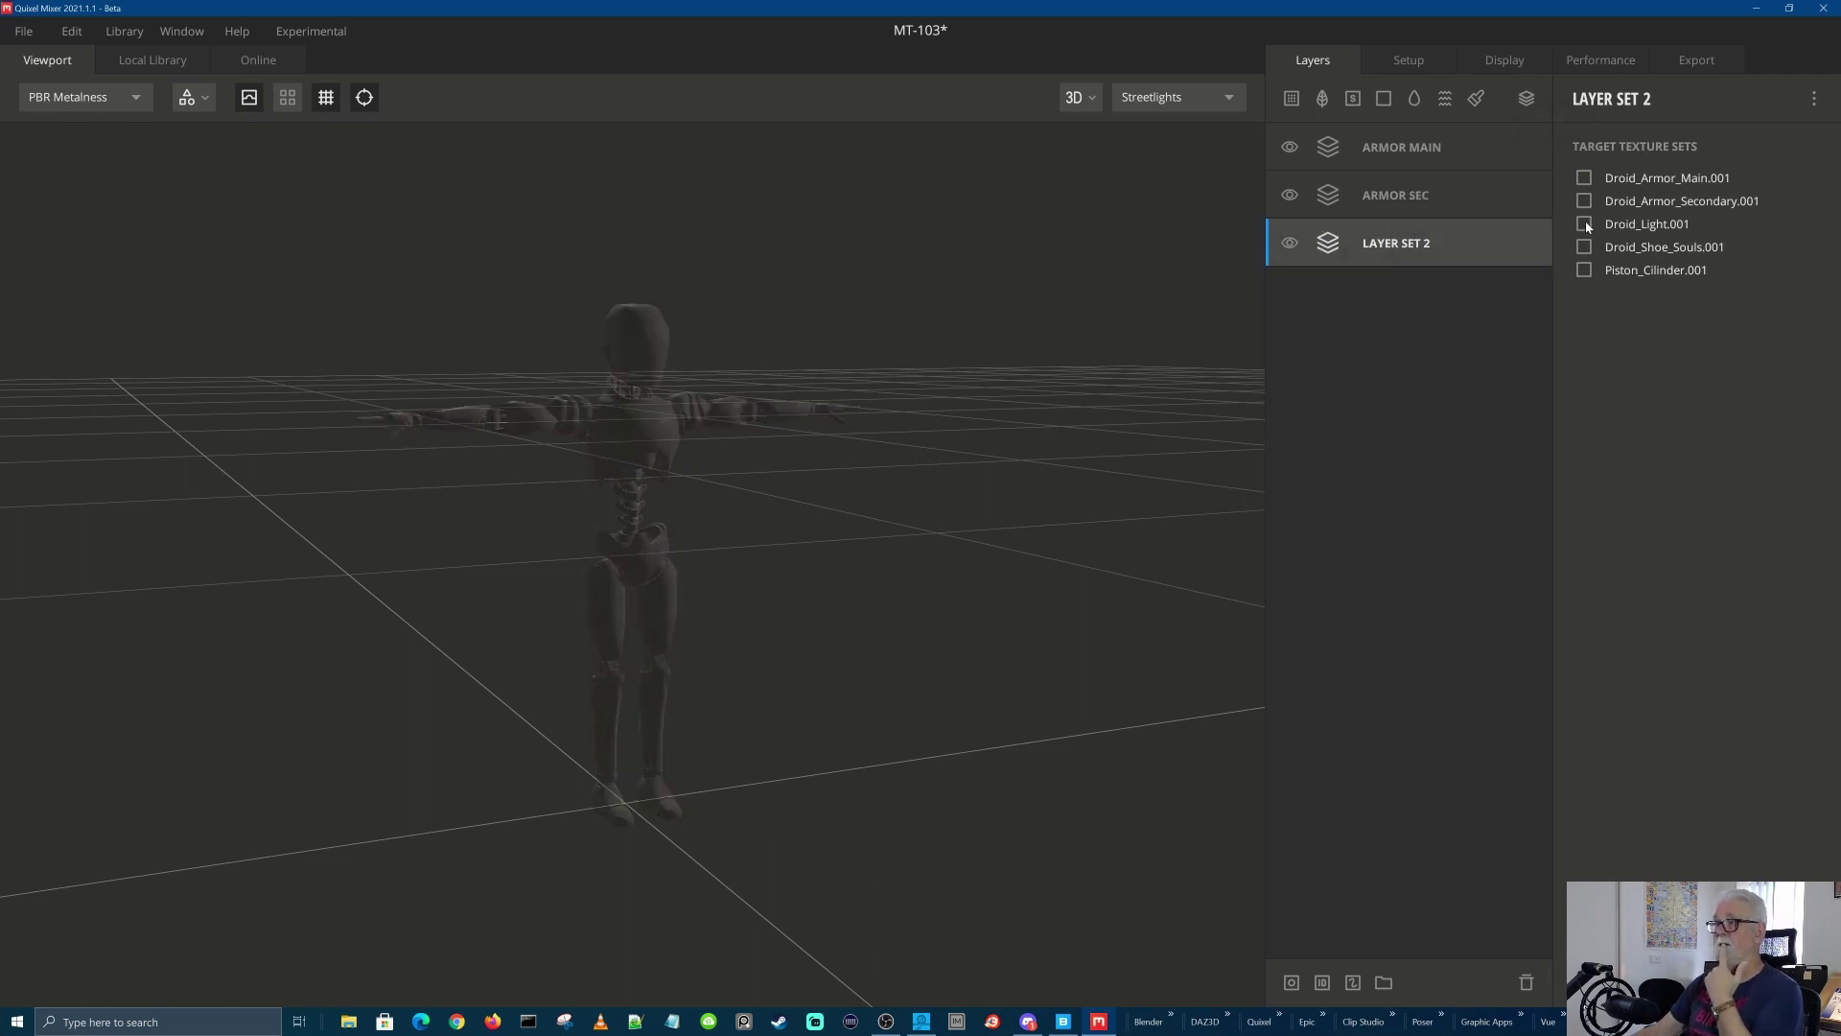
# Rename the layer set that targets Droid_Light.001 as LIGHT
pyautogui.doubleClick(1391, 245)
pyautogui.write('LIGHT')
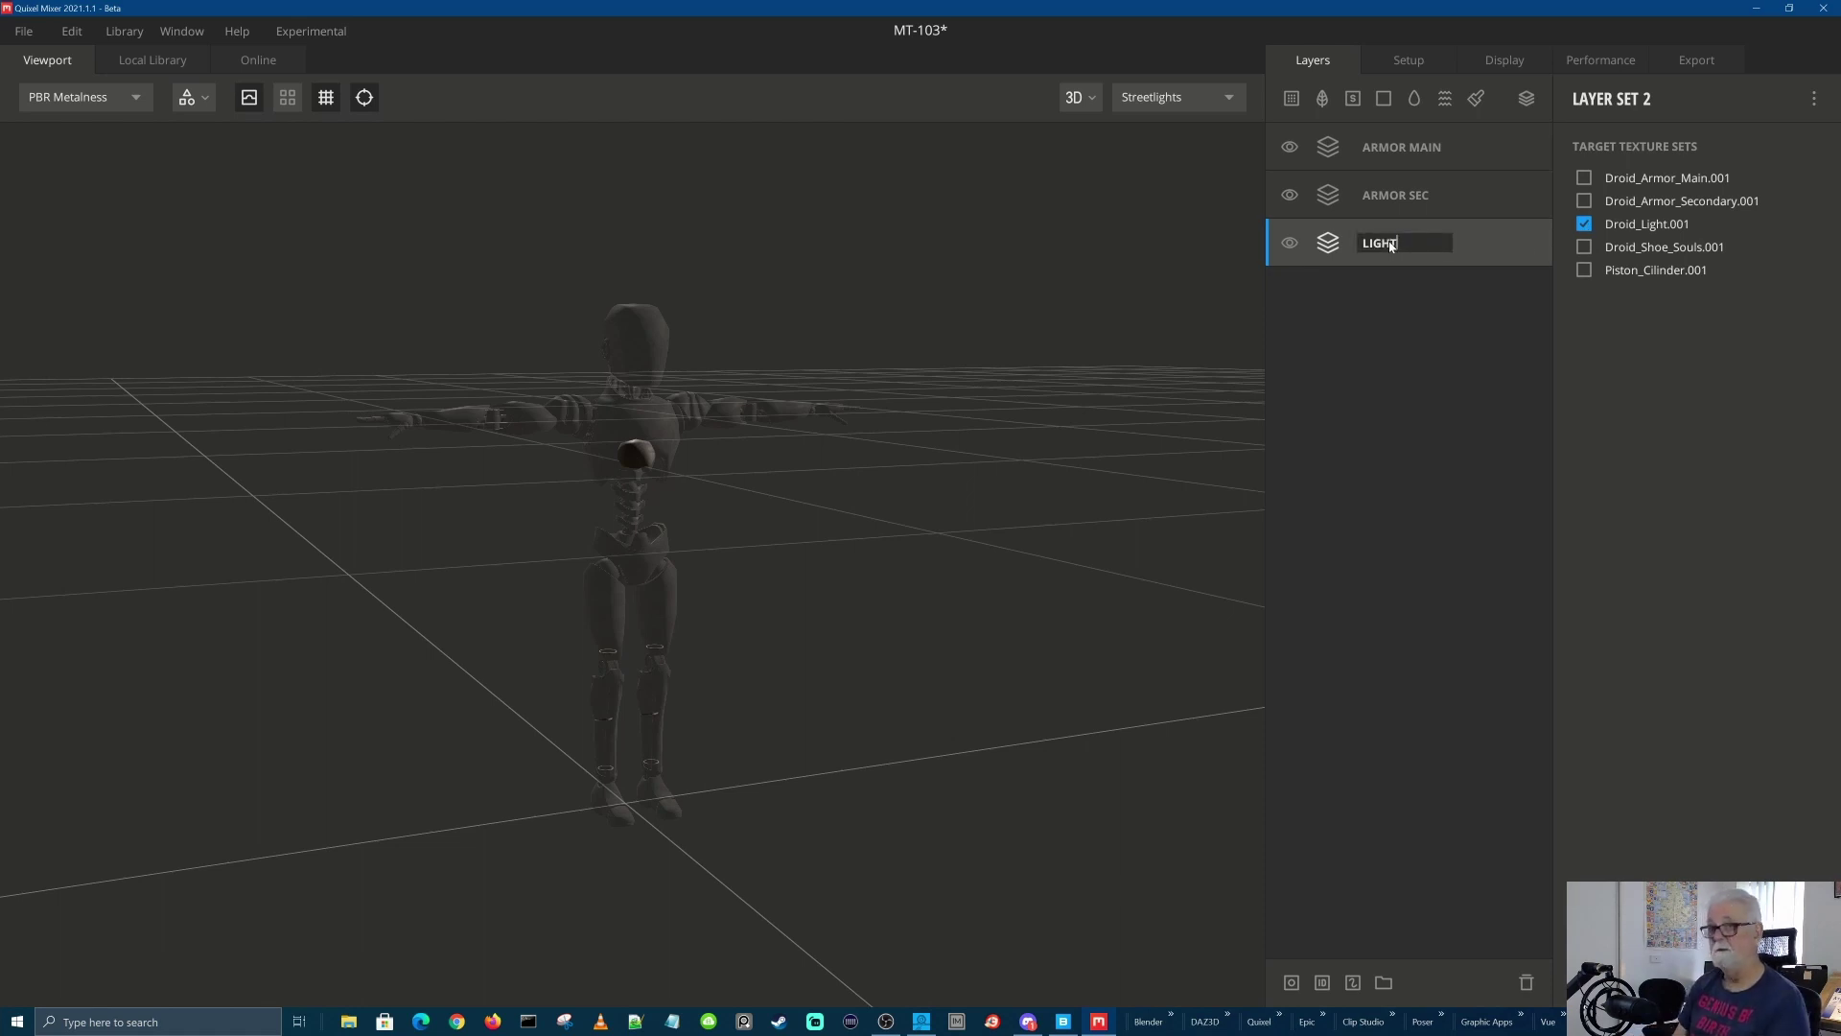
pyautogui.press('Return')
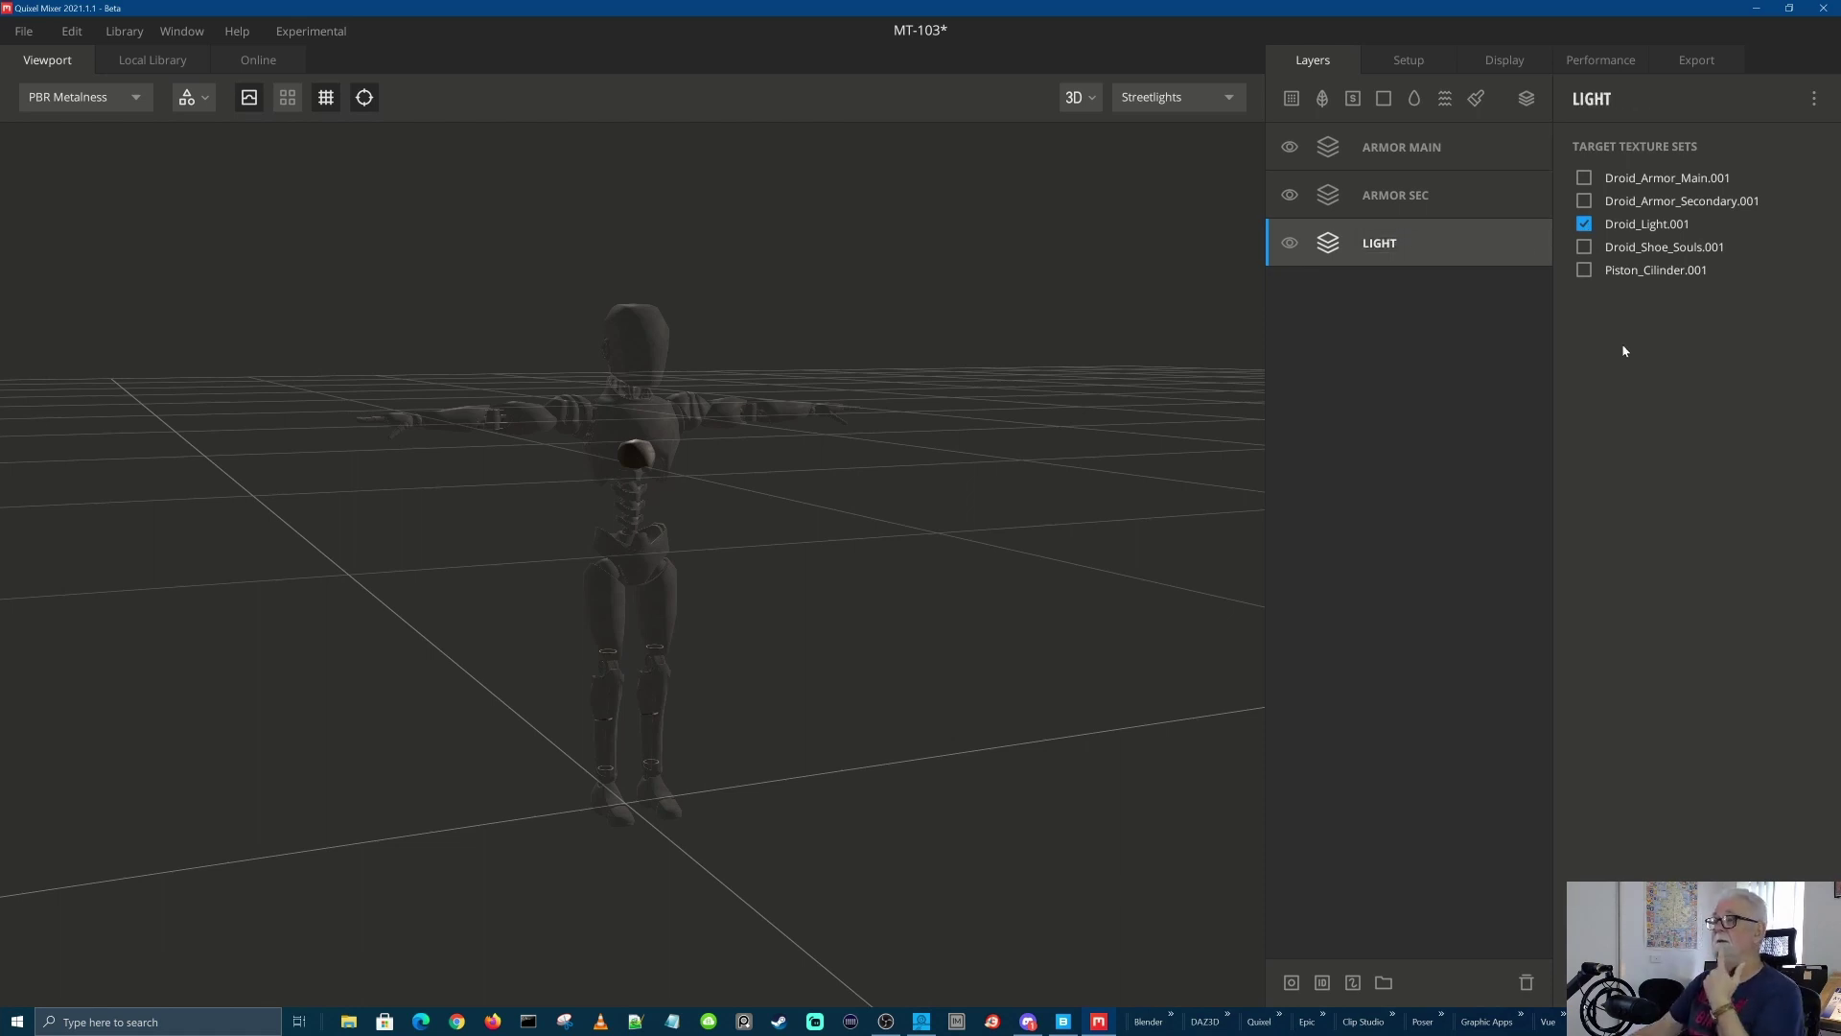
# Add a fourth layer set below LIGHT and target it only at the Droid_Shoe_Souls.001 texture set
pyautogui.click(1525, 99)
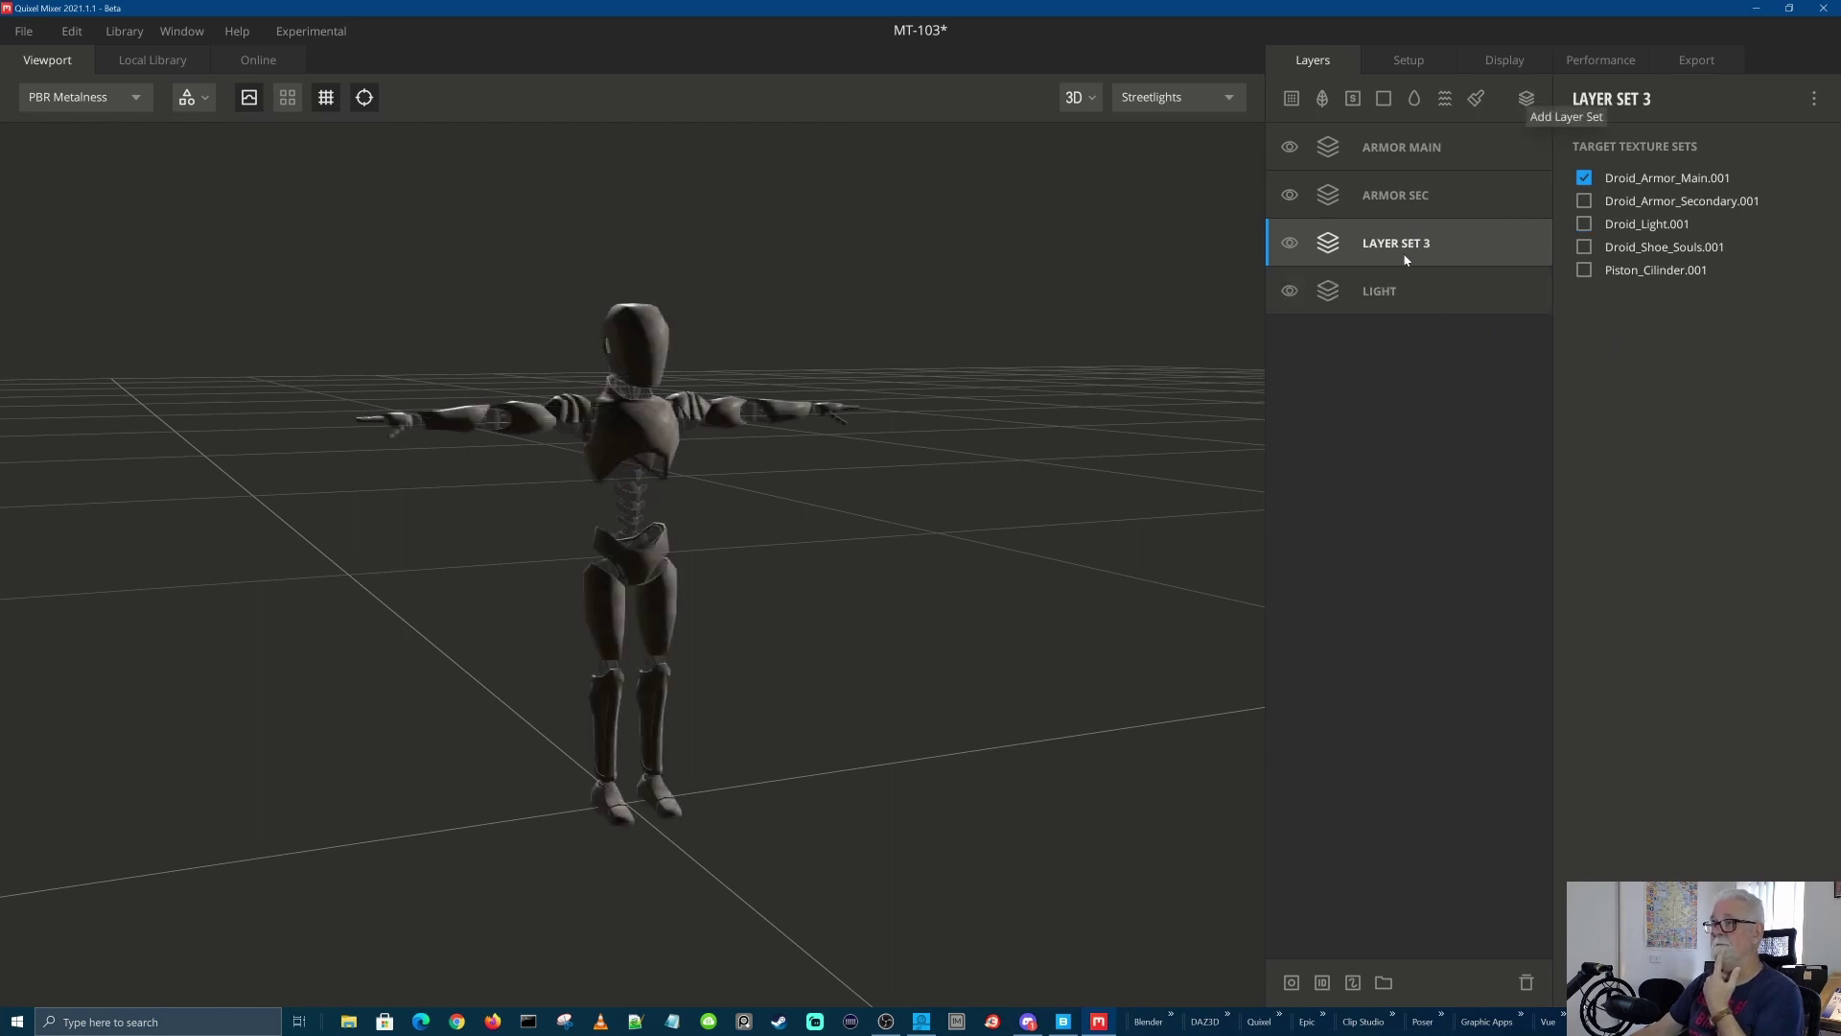
pyautogui.moveTo(1406, 251); pyautogui.dragTo(1412, 320)
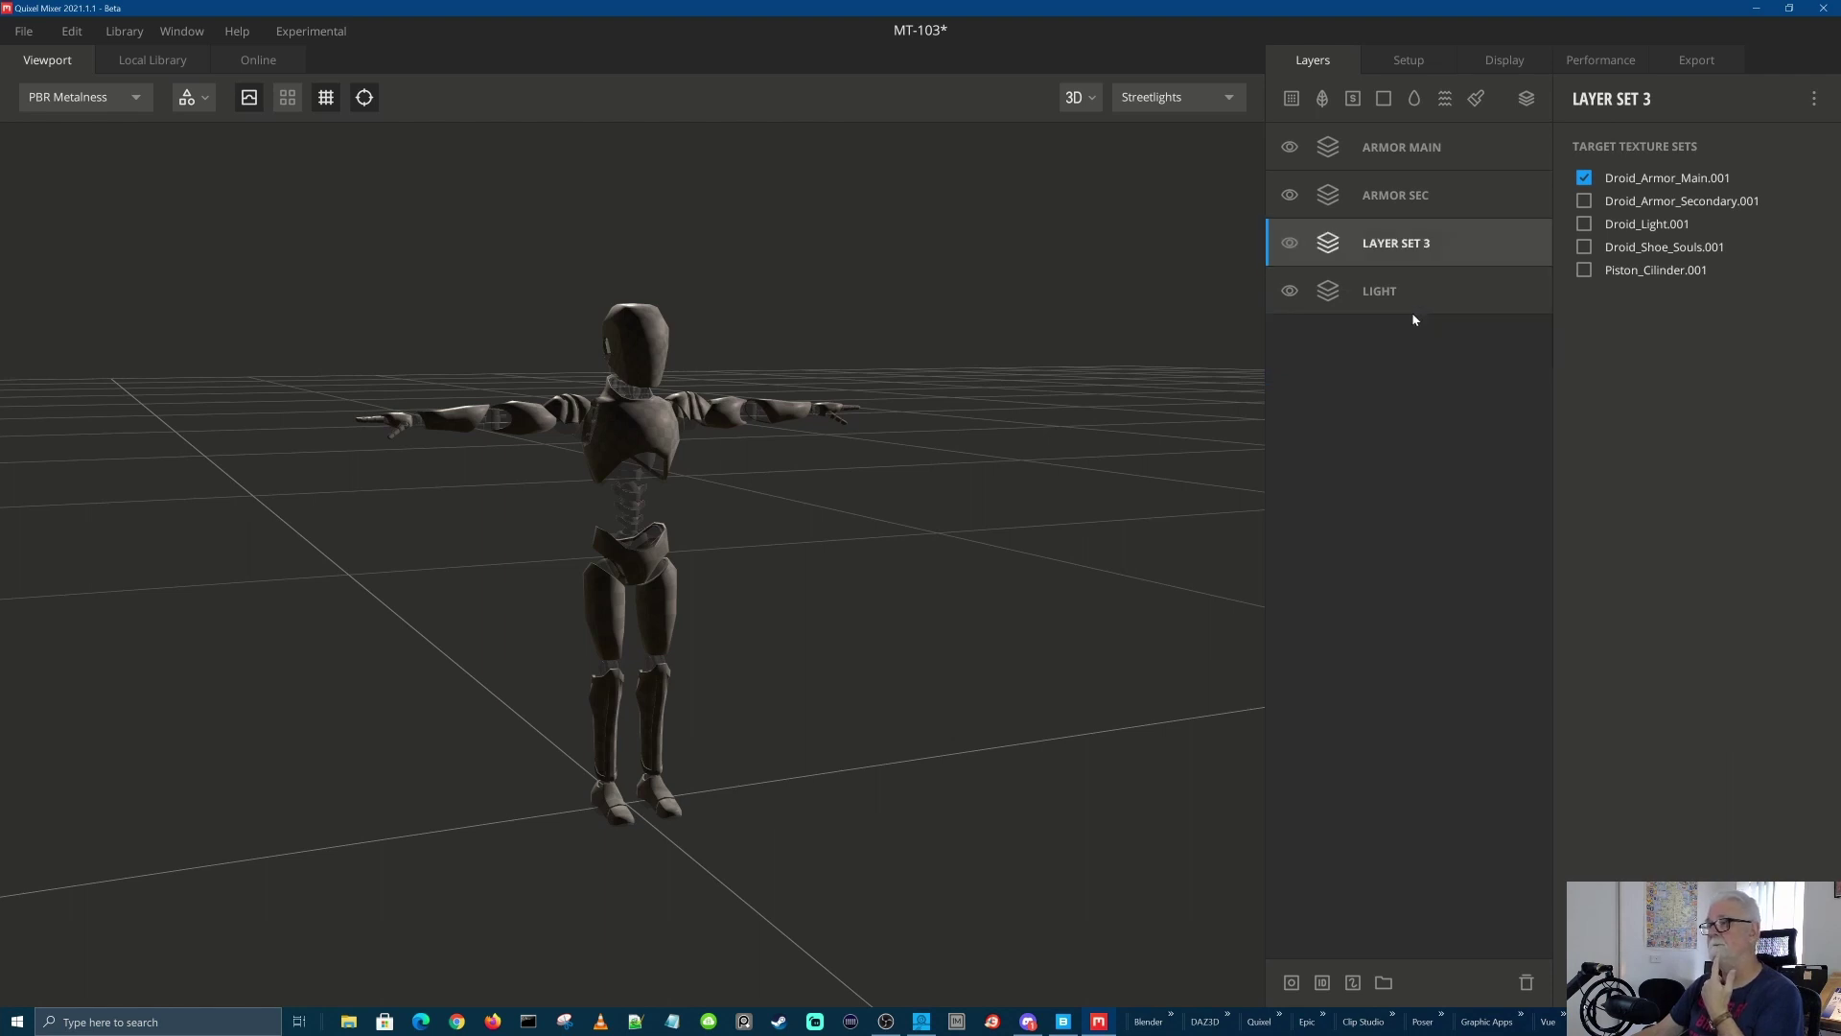
pyautogui.click(1584, 179)
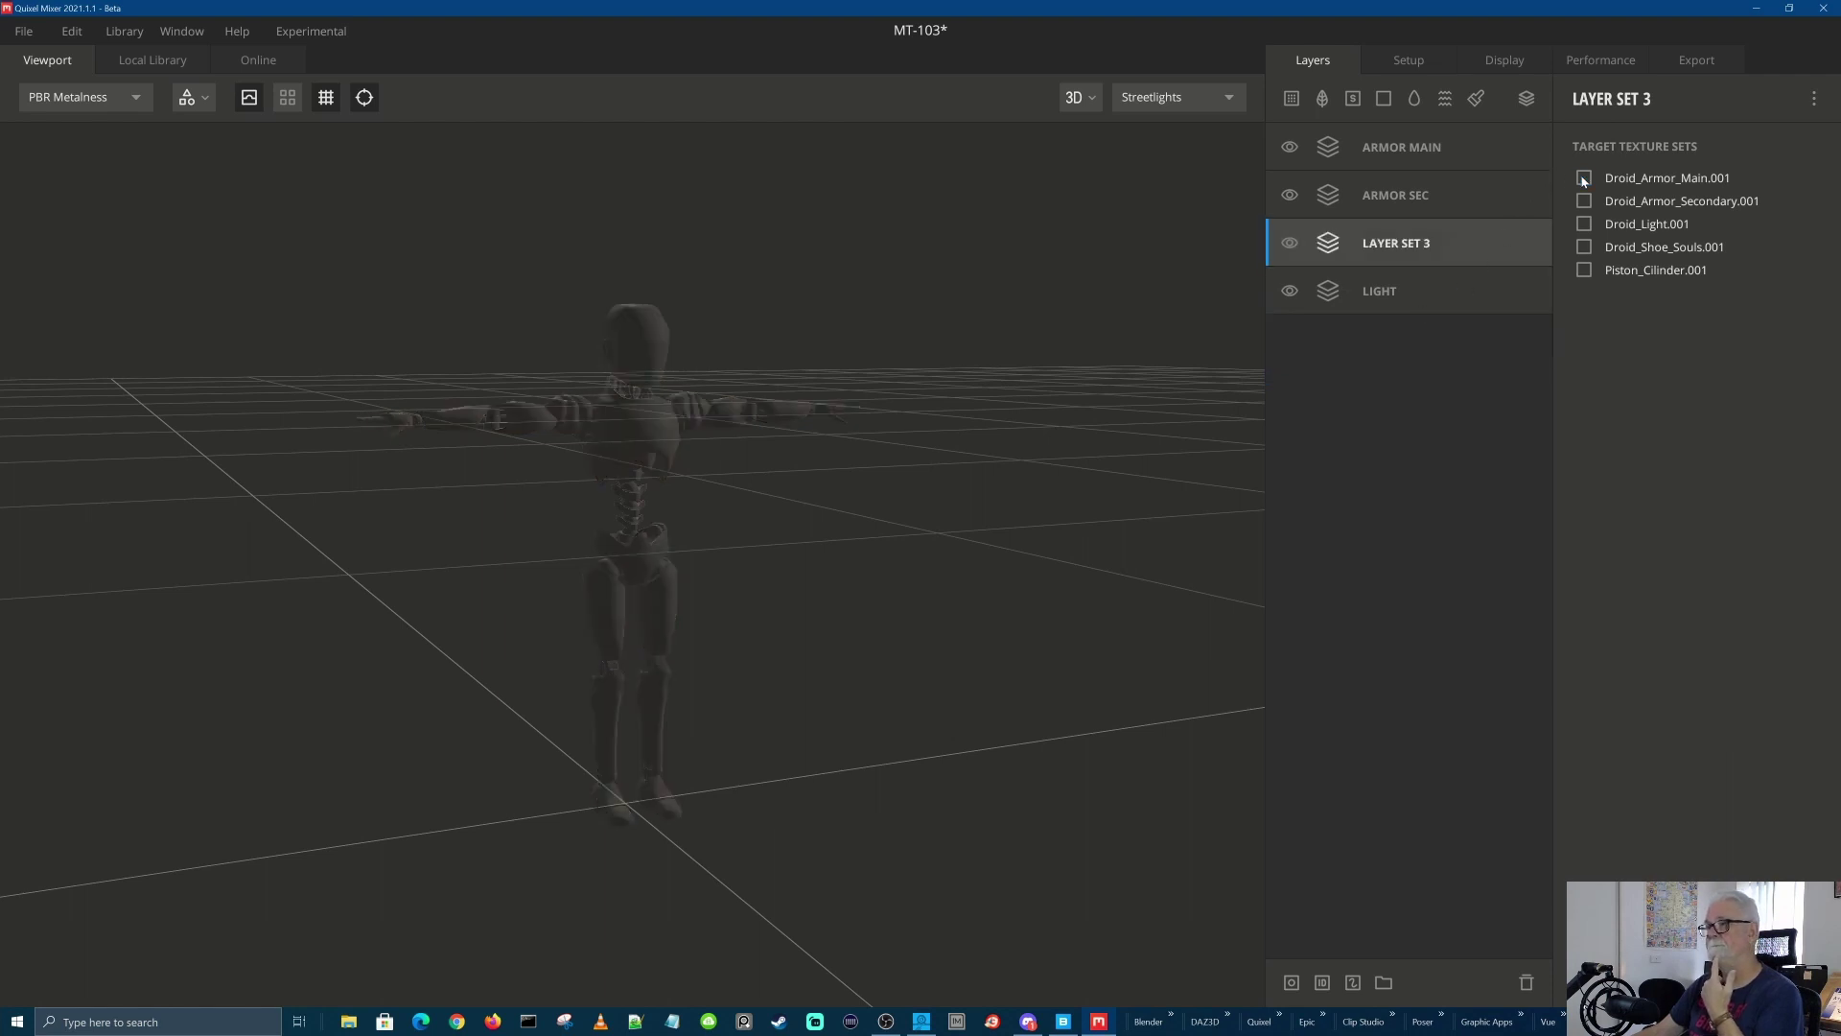
pyautogui.click(1465, 299)
pyautogui.moveTo(1425, 247); pyautogui.dragTo(1413, 314)
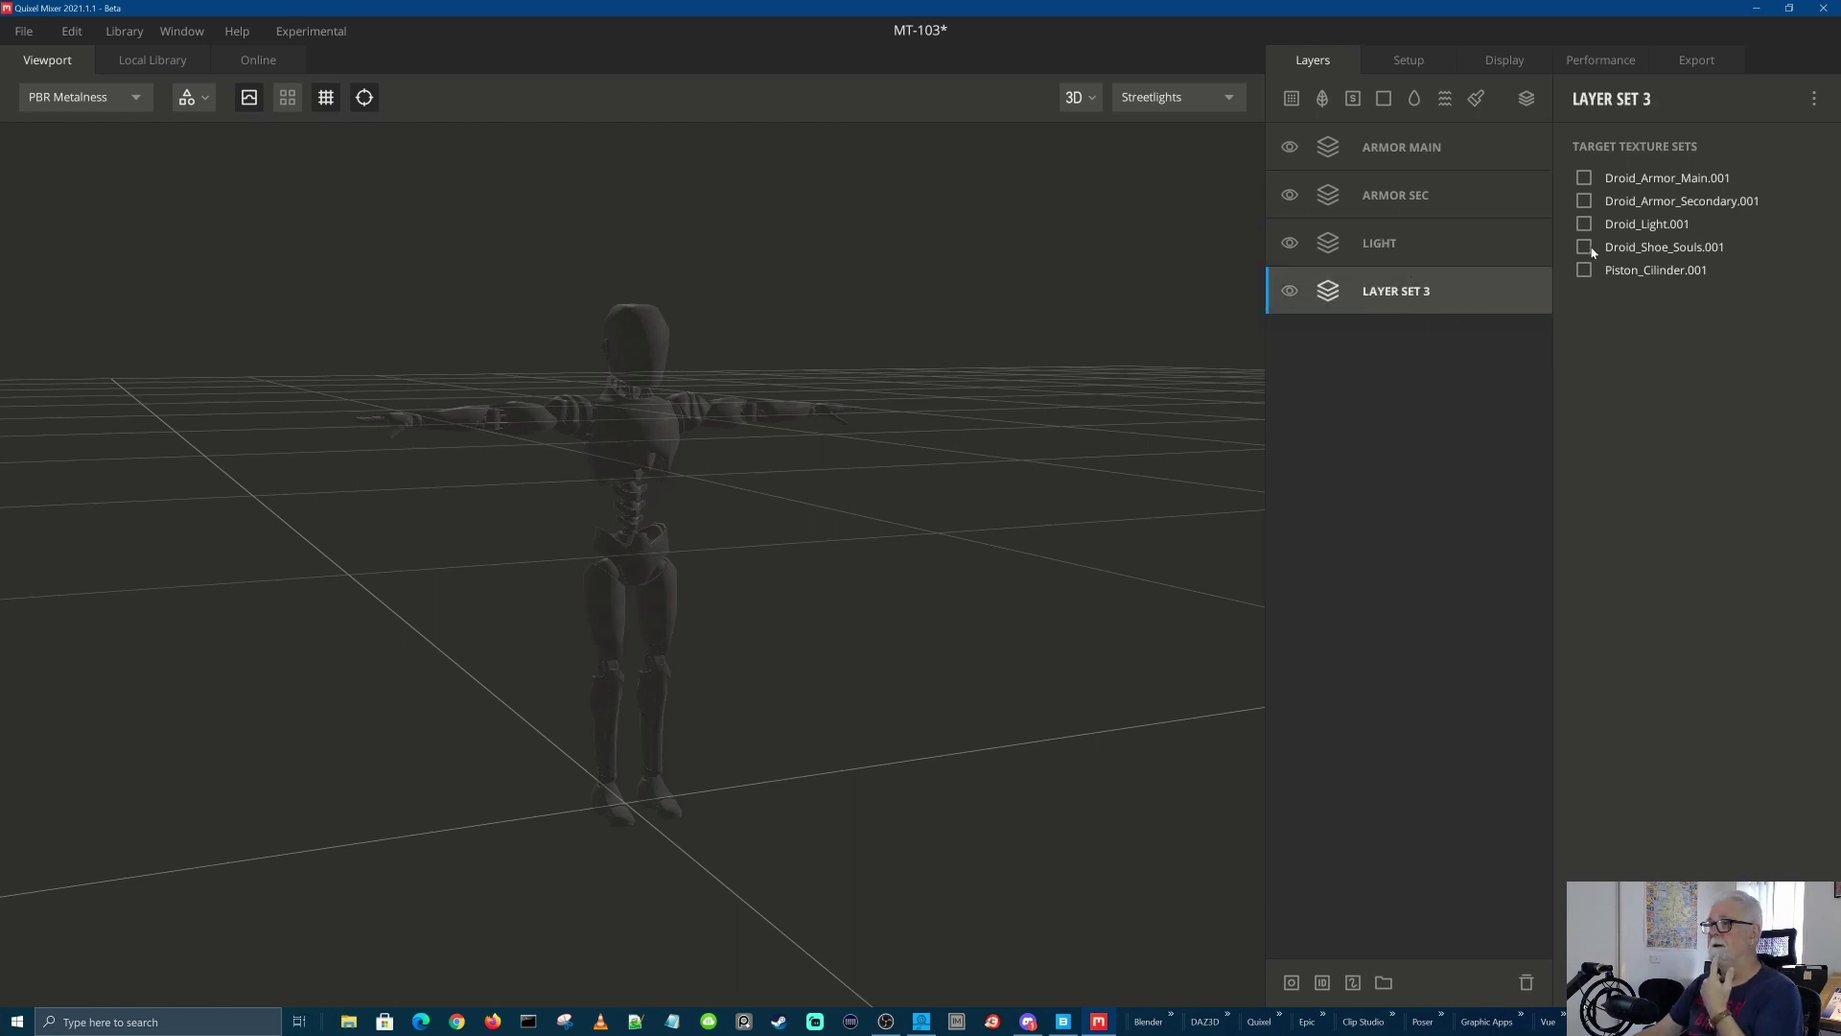
pyautogui.click(1585, 248)
# Rename the layer set that targets Droid_Shoe_Souls.001 as SHOE
pyautogui.doubleClick(1413, 298)
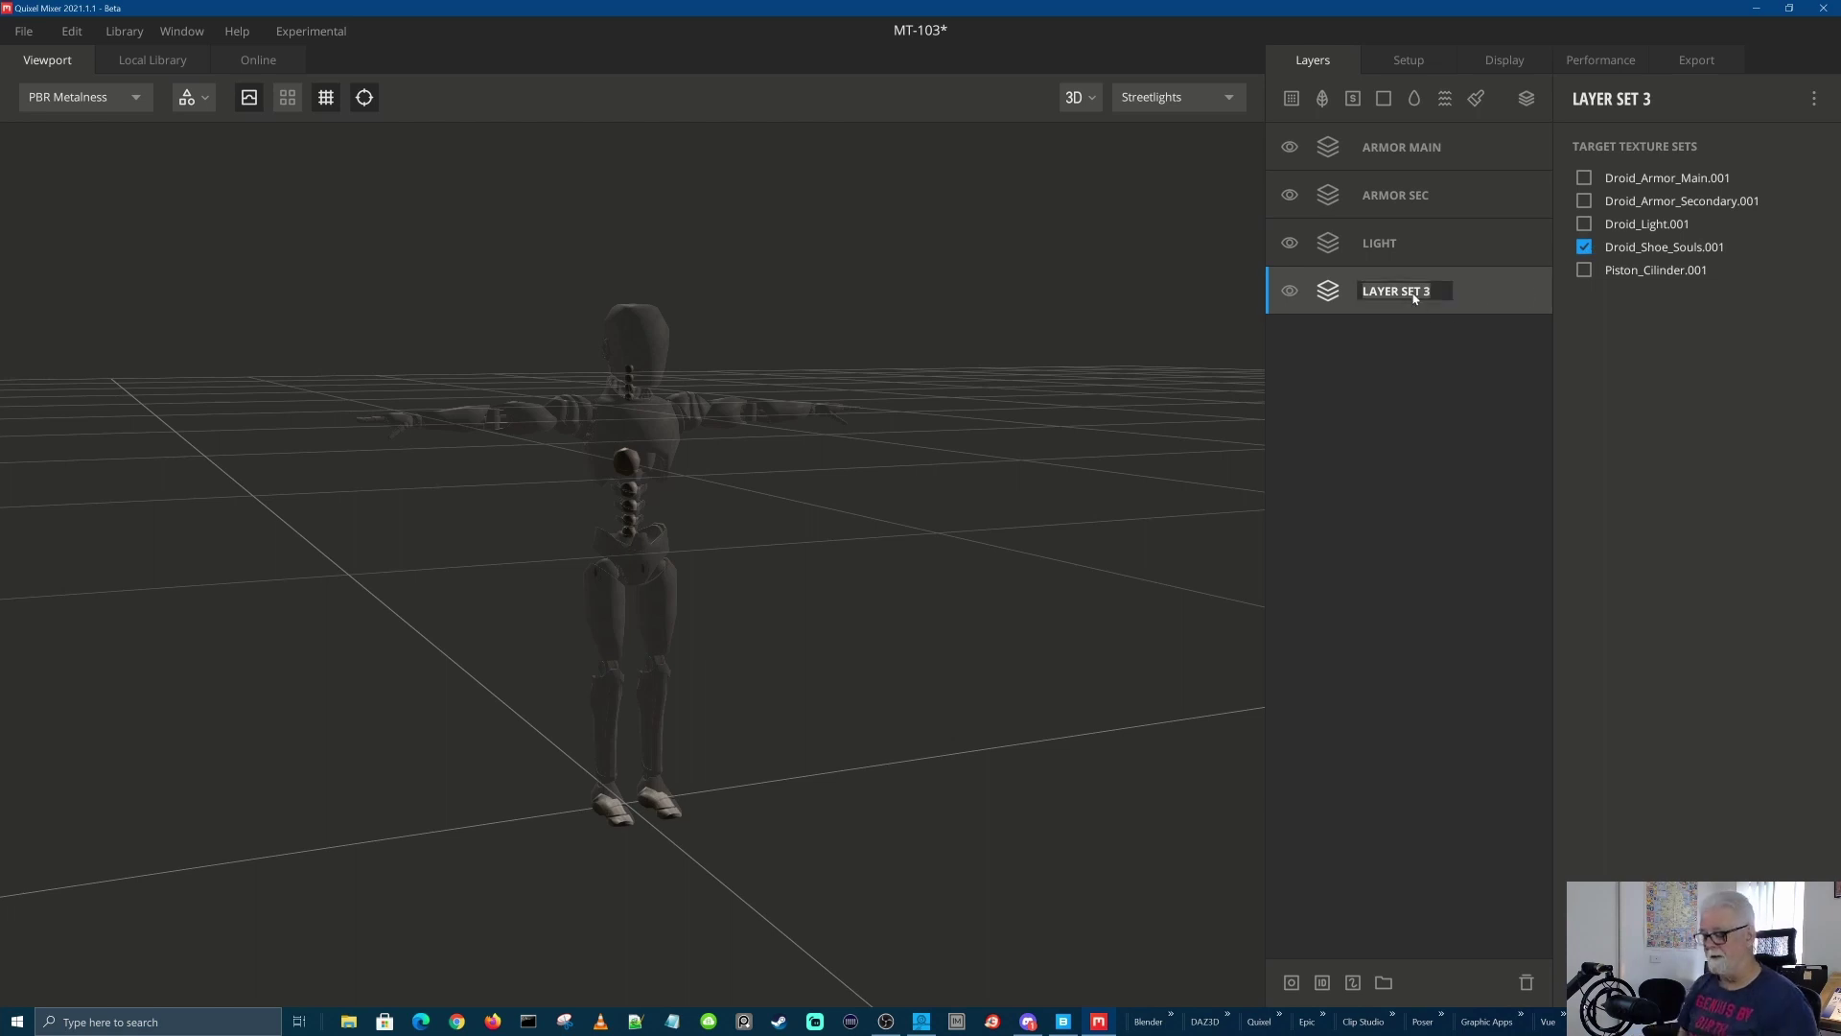
pyautogui.write('SHOE')
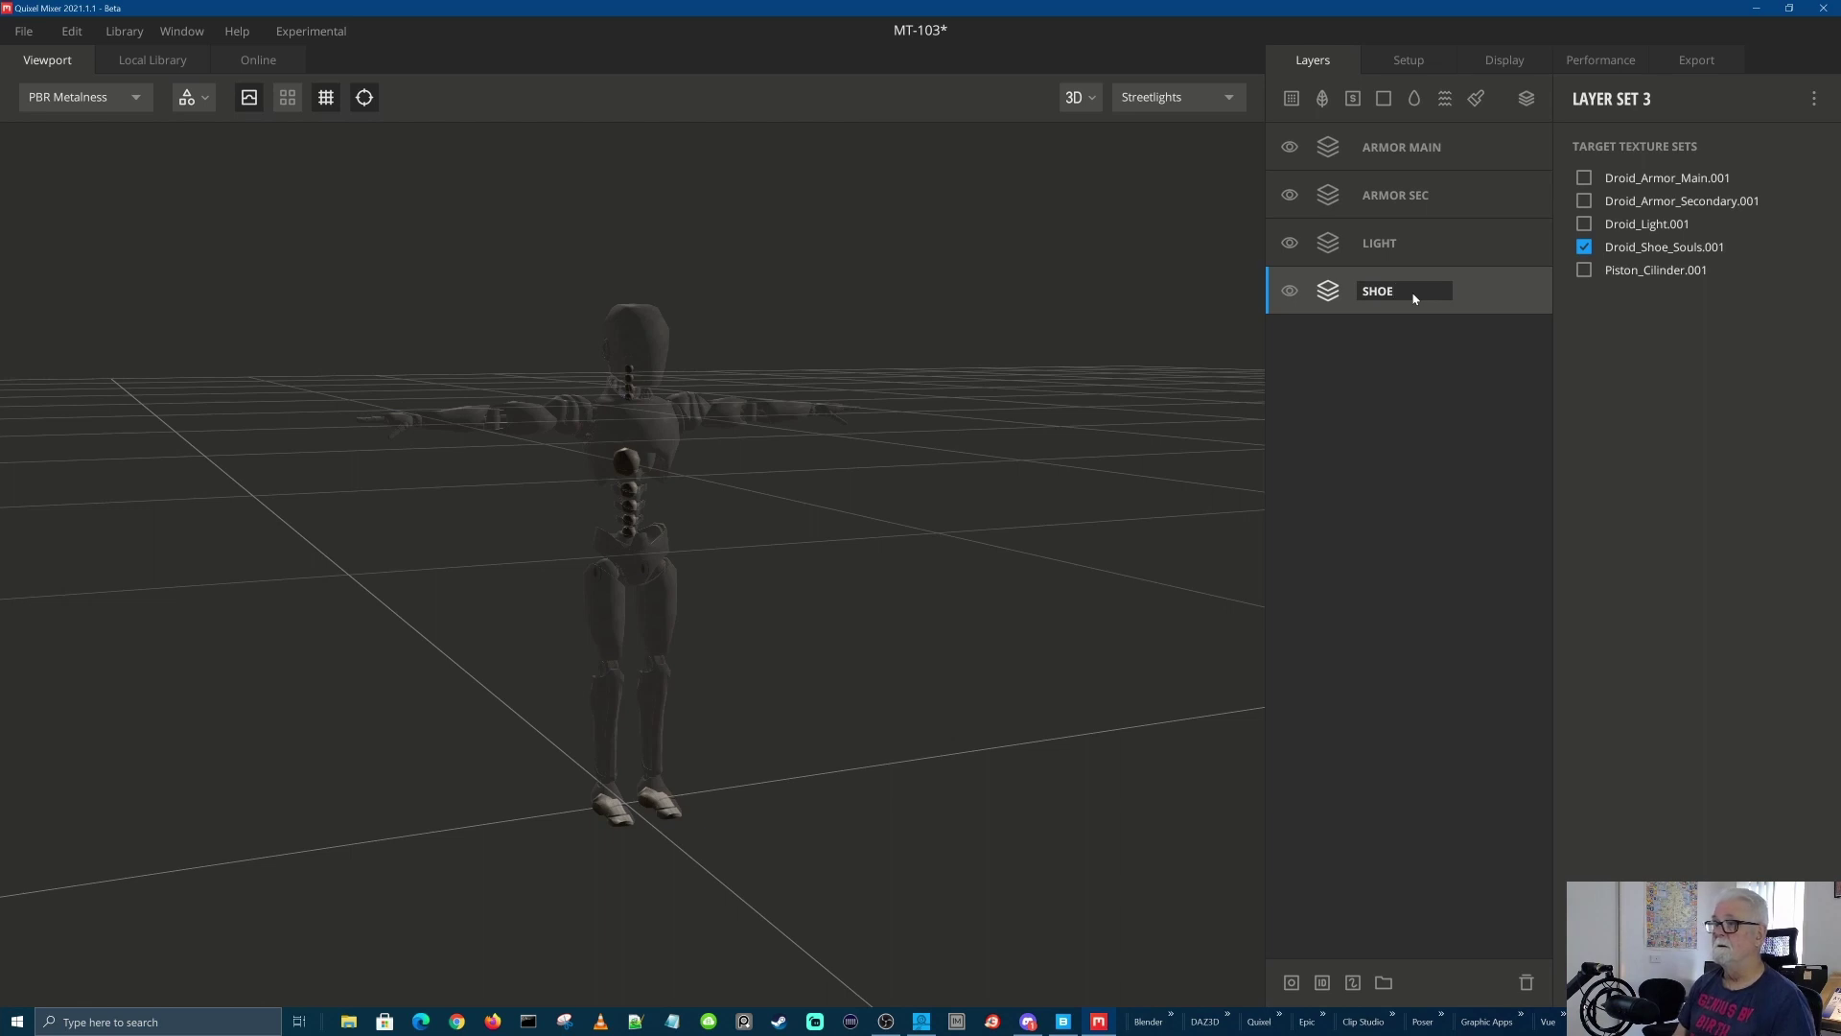
pyautogui.press('Return')
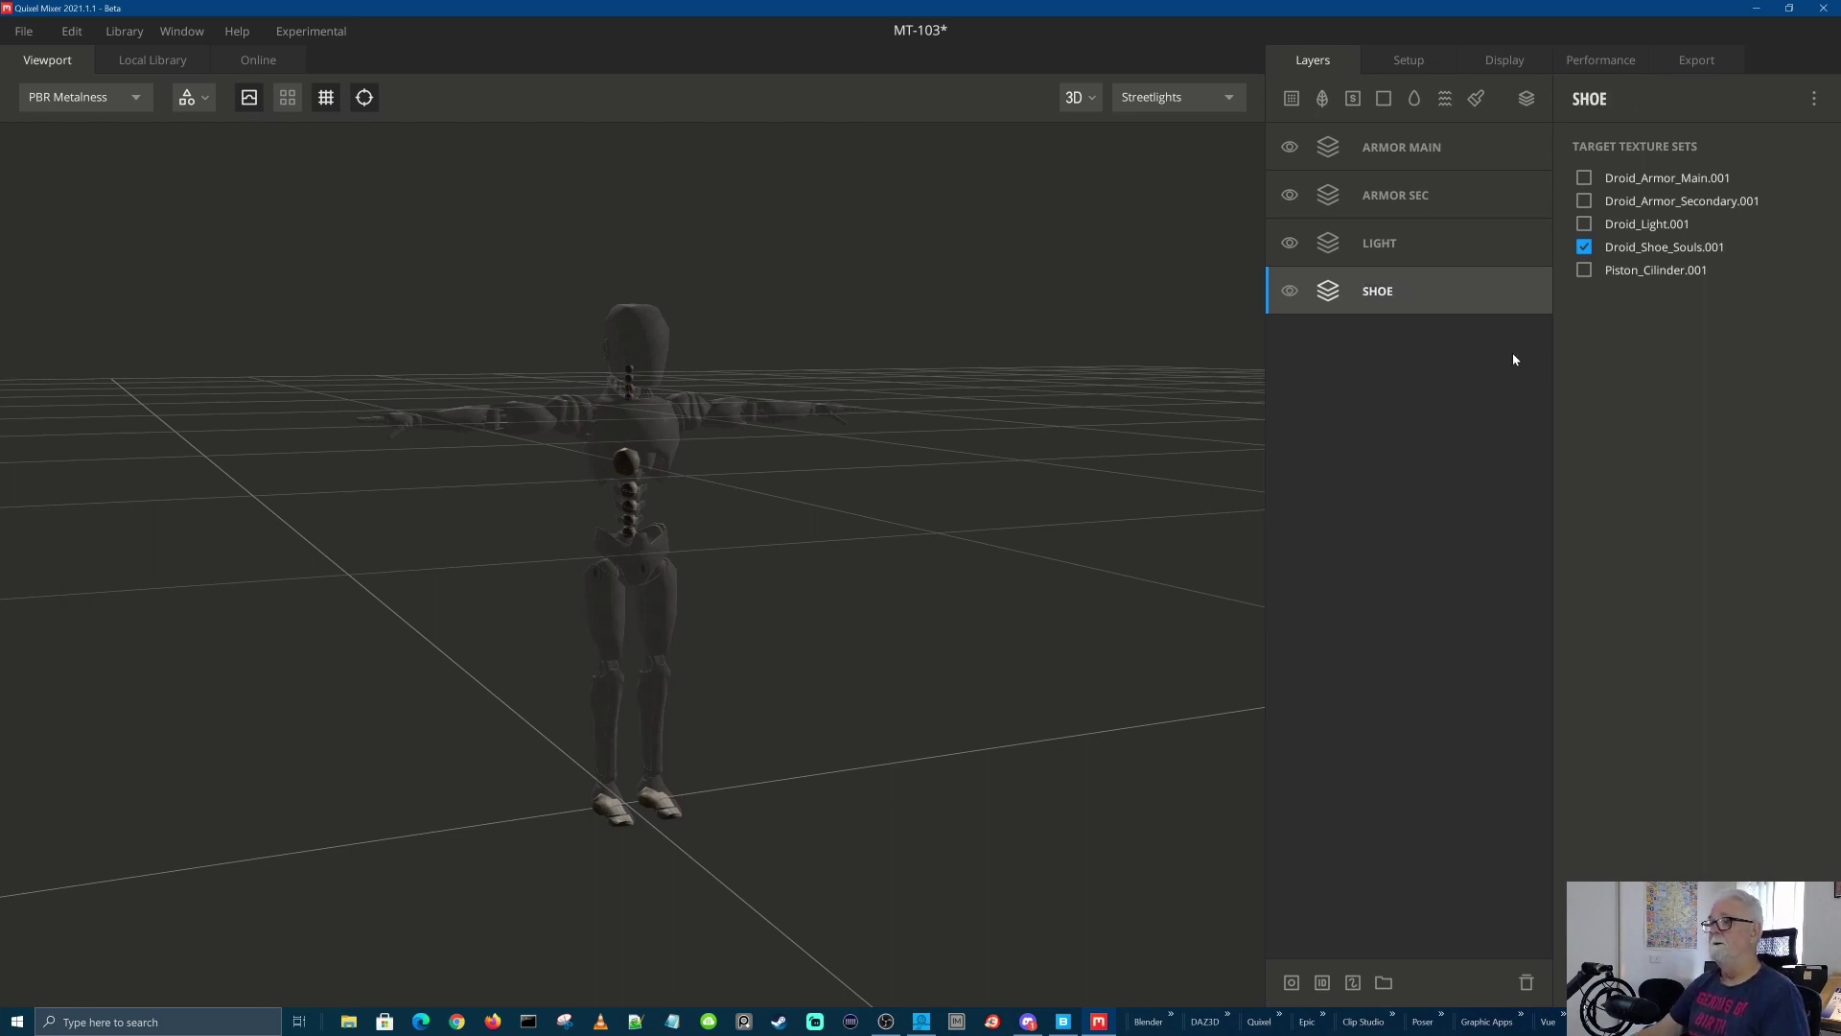
# Add a fifth layer set below SHOE and target it only at the Piston_Cilinder.001 texture set
pyautogui.click(1527, 98)
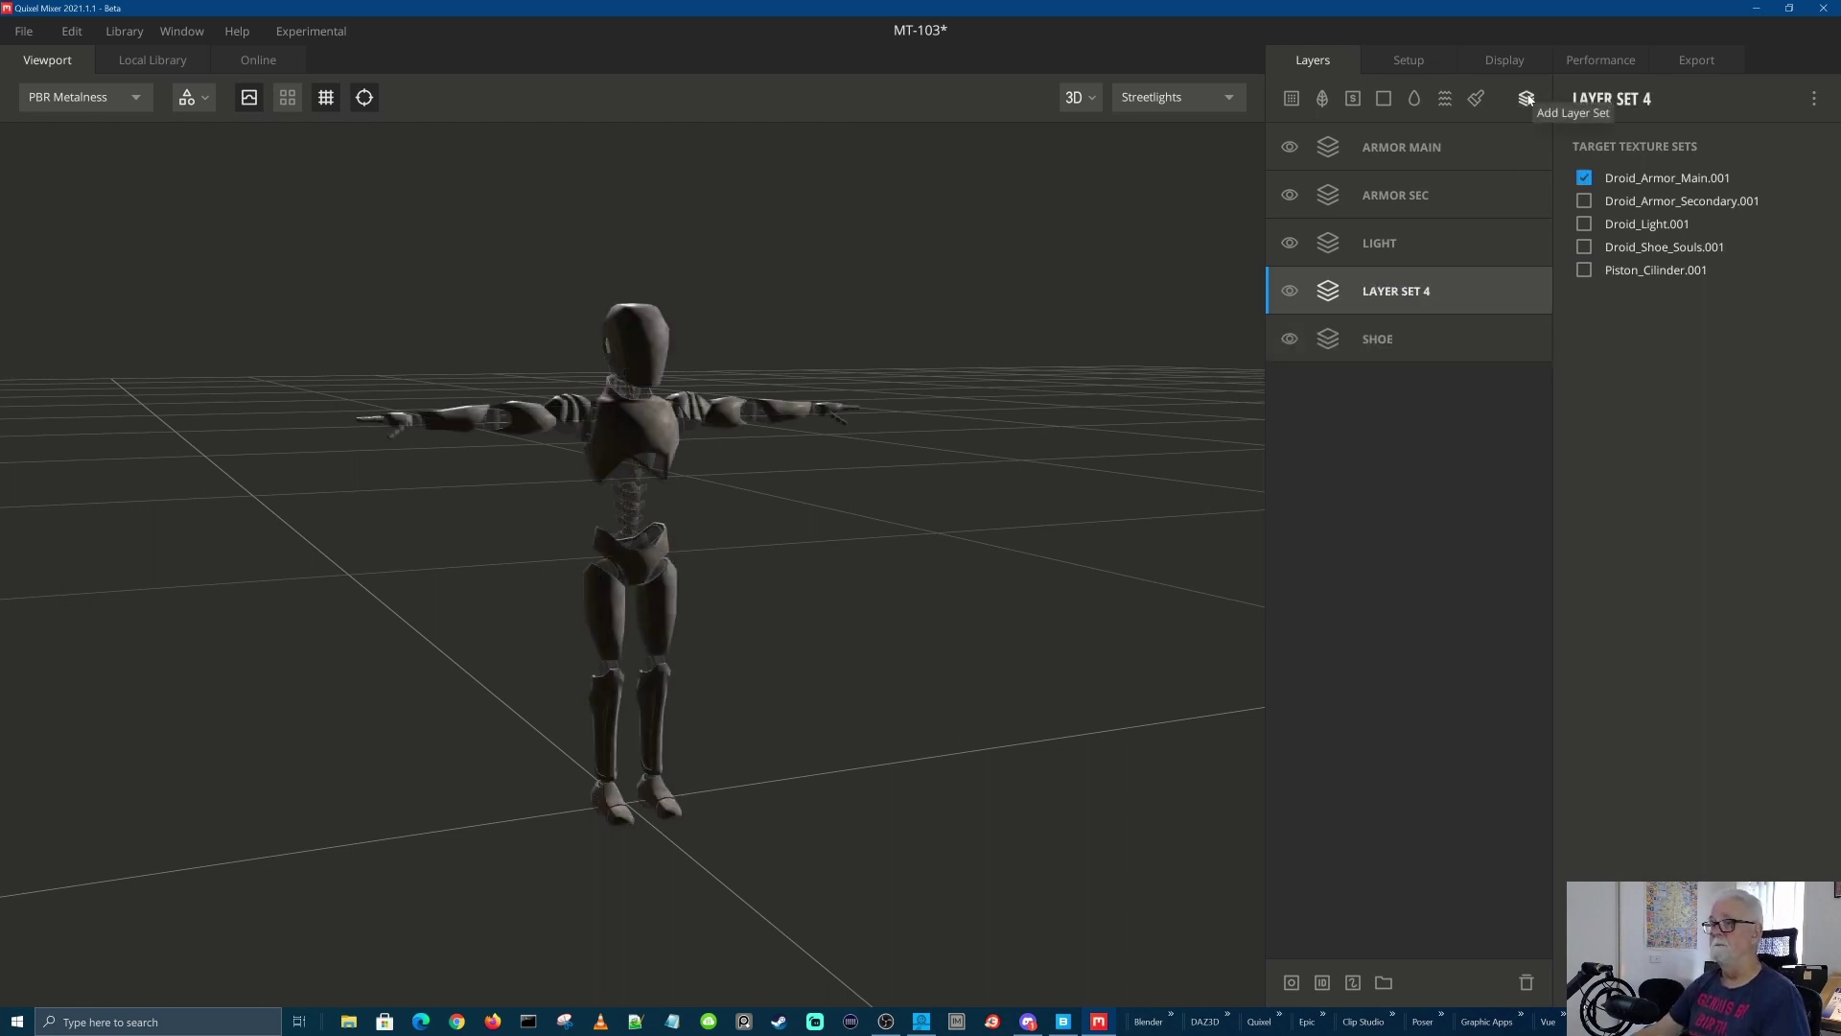
pyautogui.moveTo(1418, 291); pyautogui.dragTo(1420, 370)
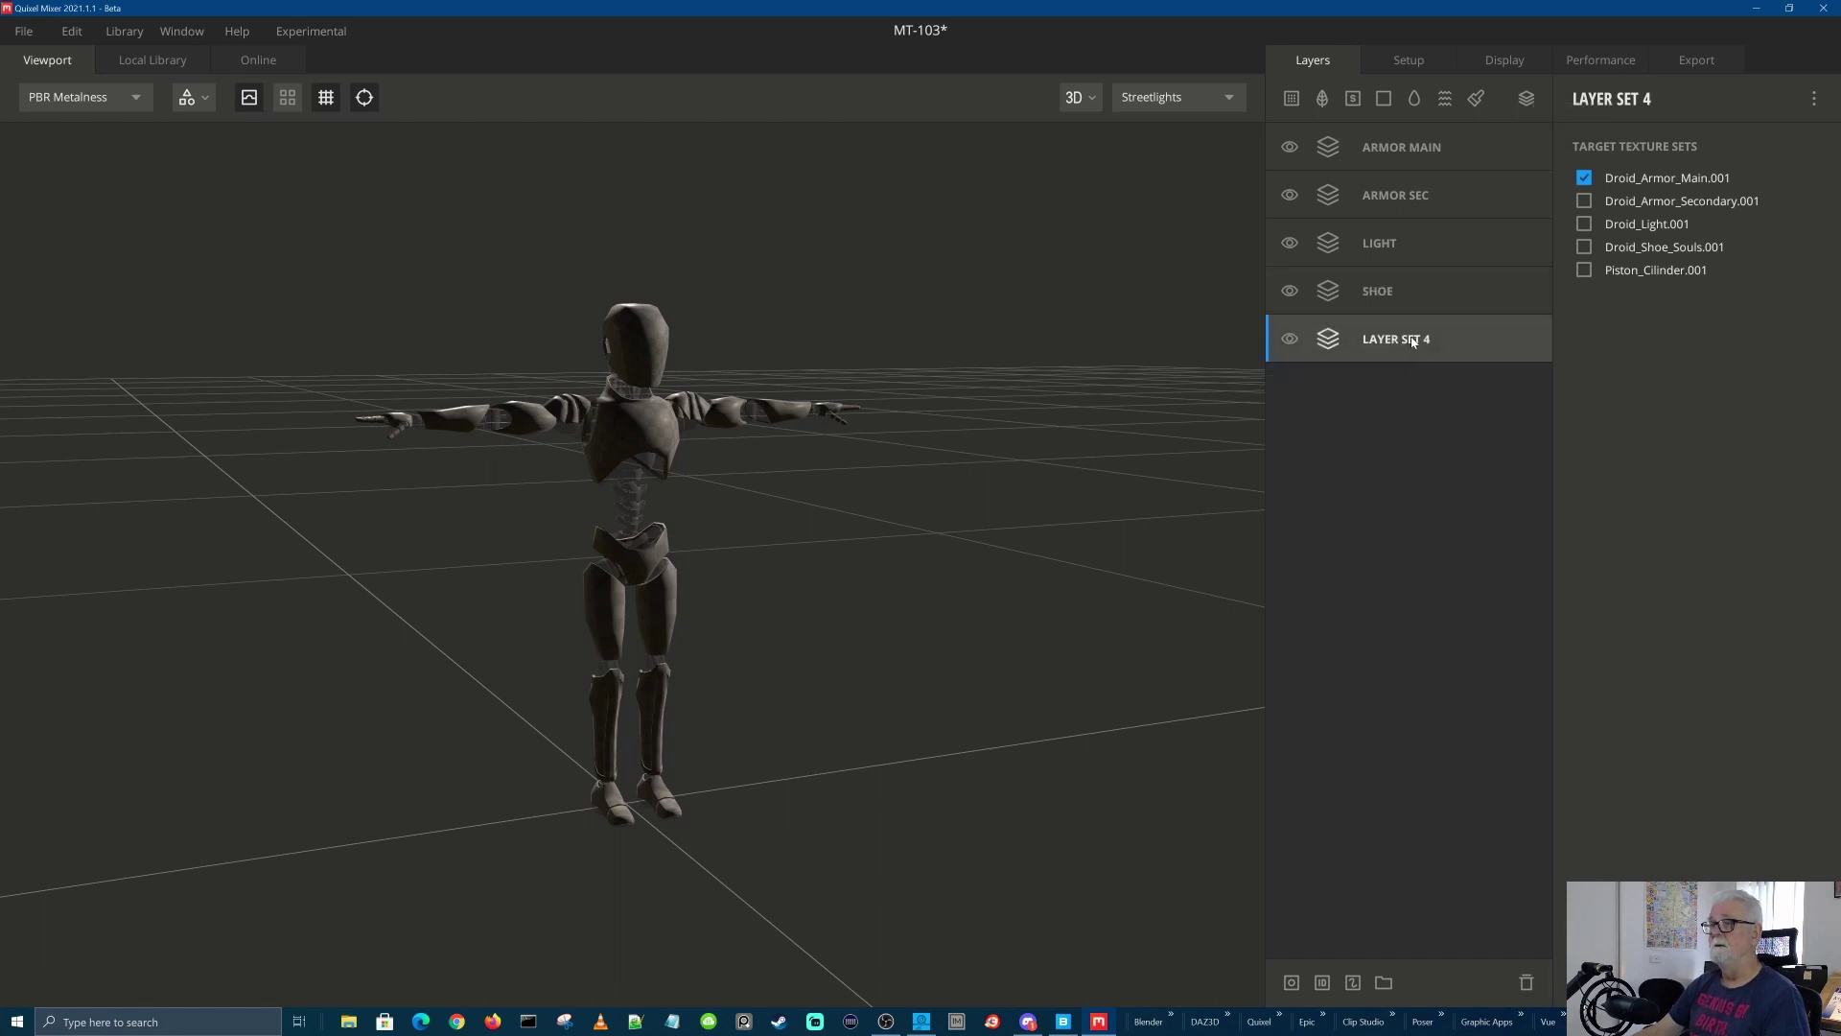
pyautogui.click(1584, 177)
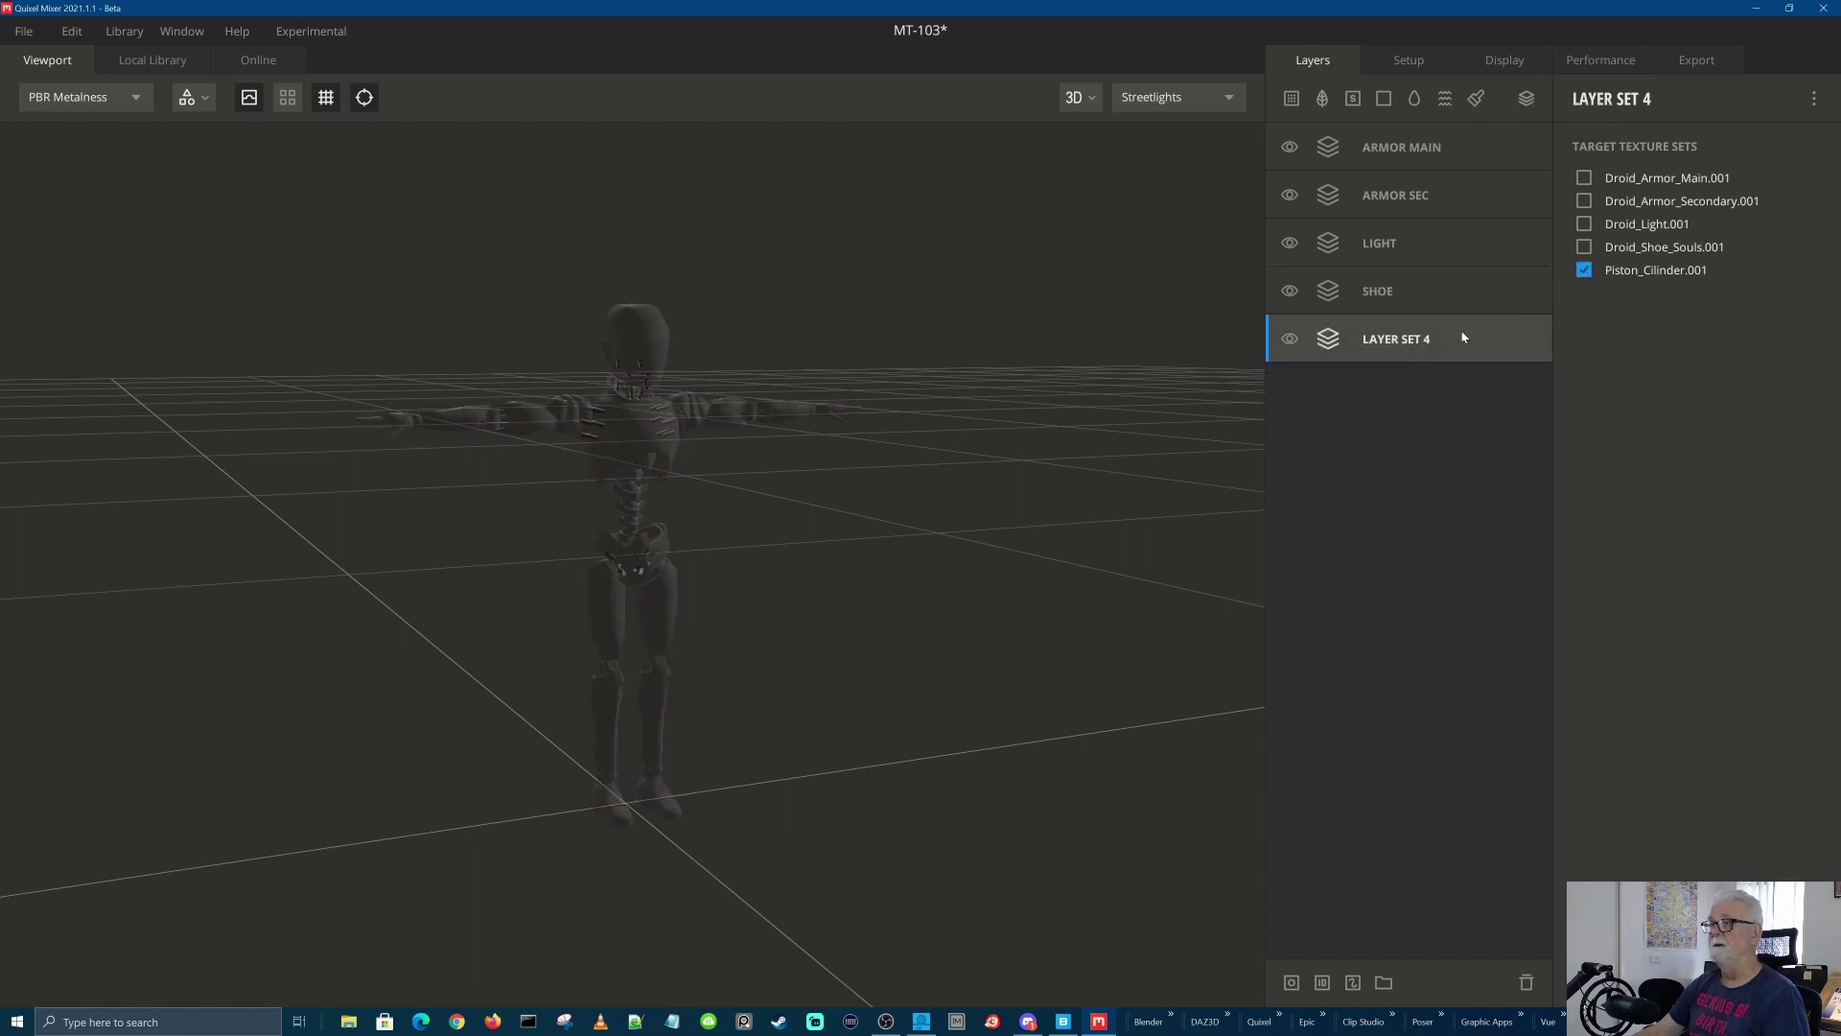
# Rename the layer set that targets Piston_Cilinder.001 as PISTON
pyautogui.doubleClick(1408, 341)
pyautogui.write('PISTON')
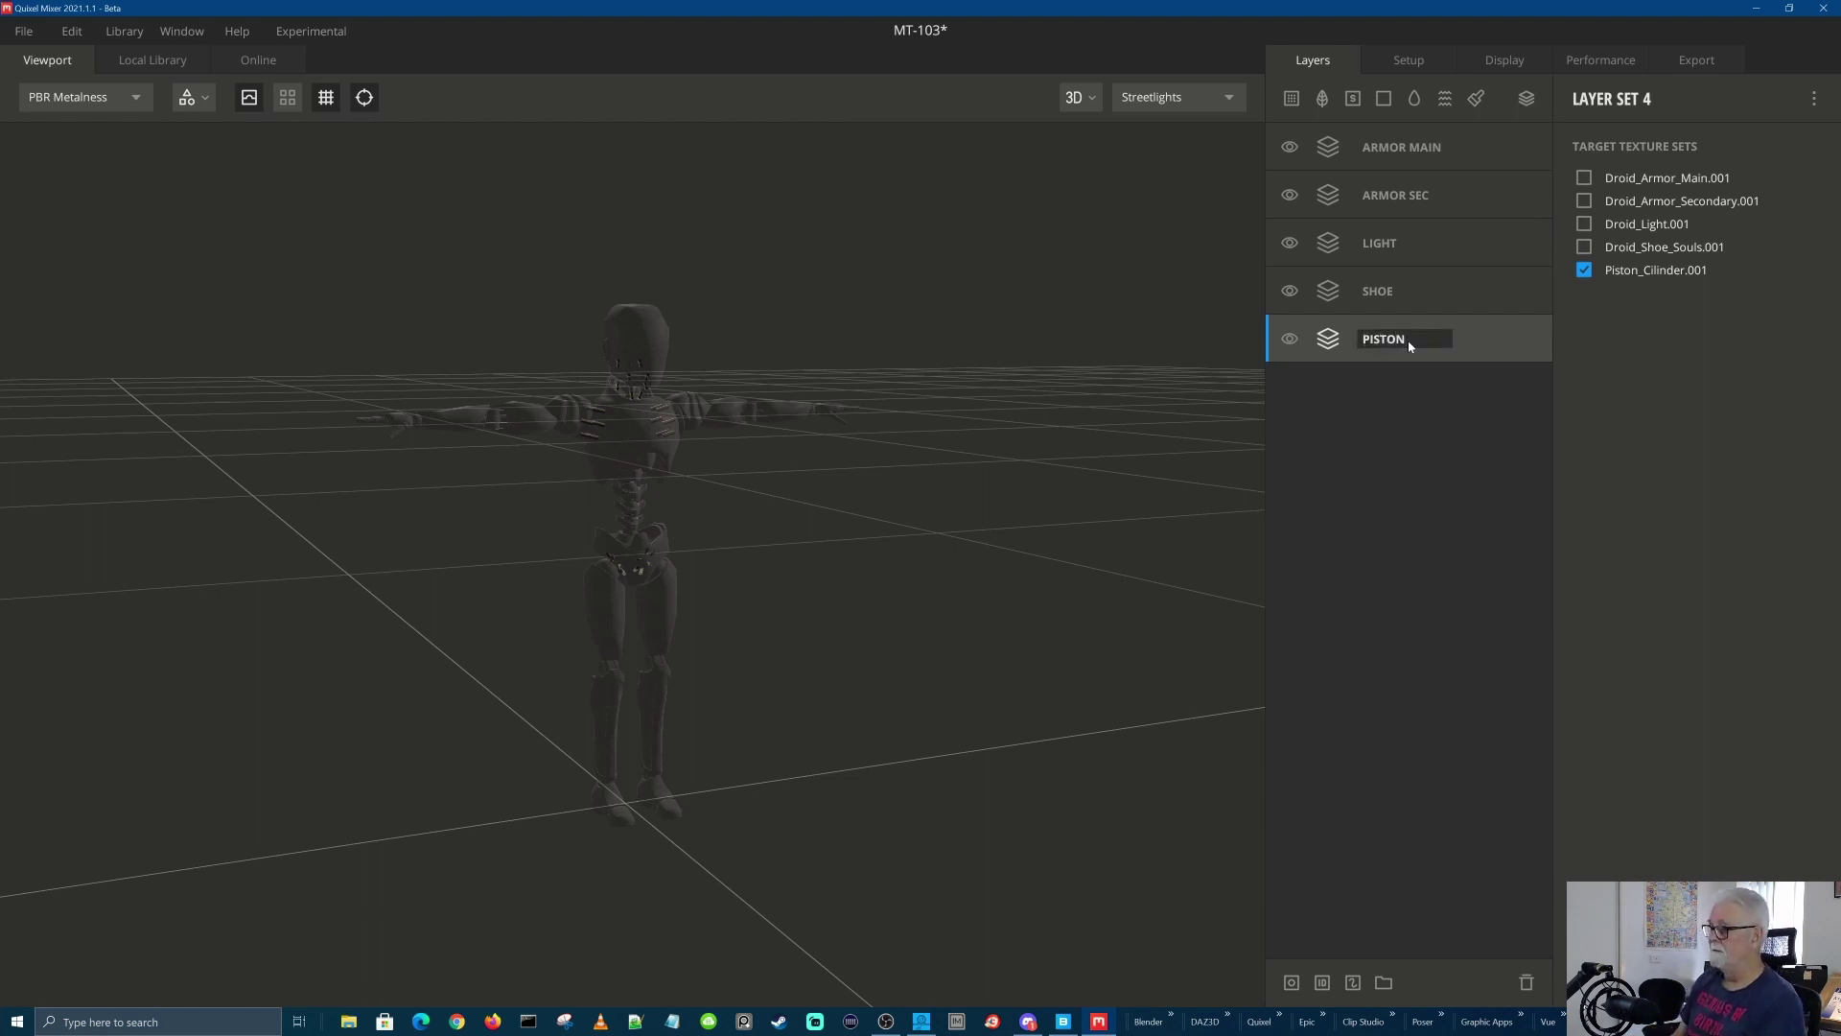
pyautogui.press('Return')
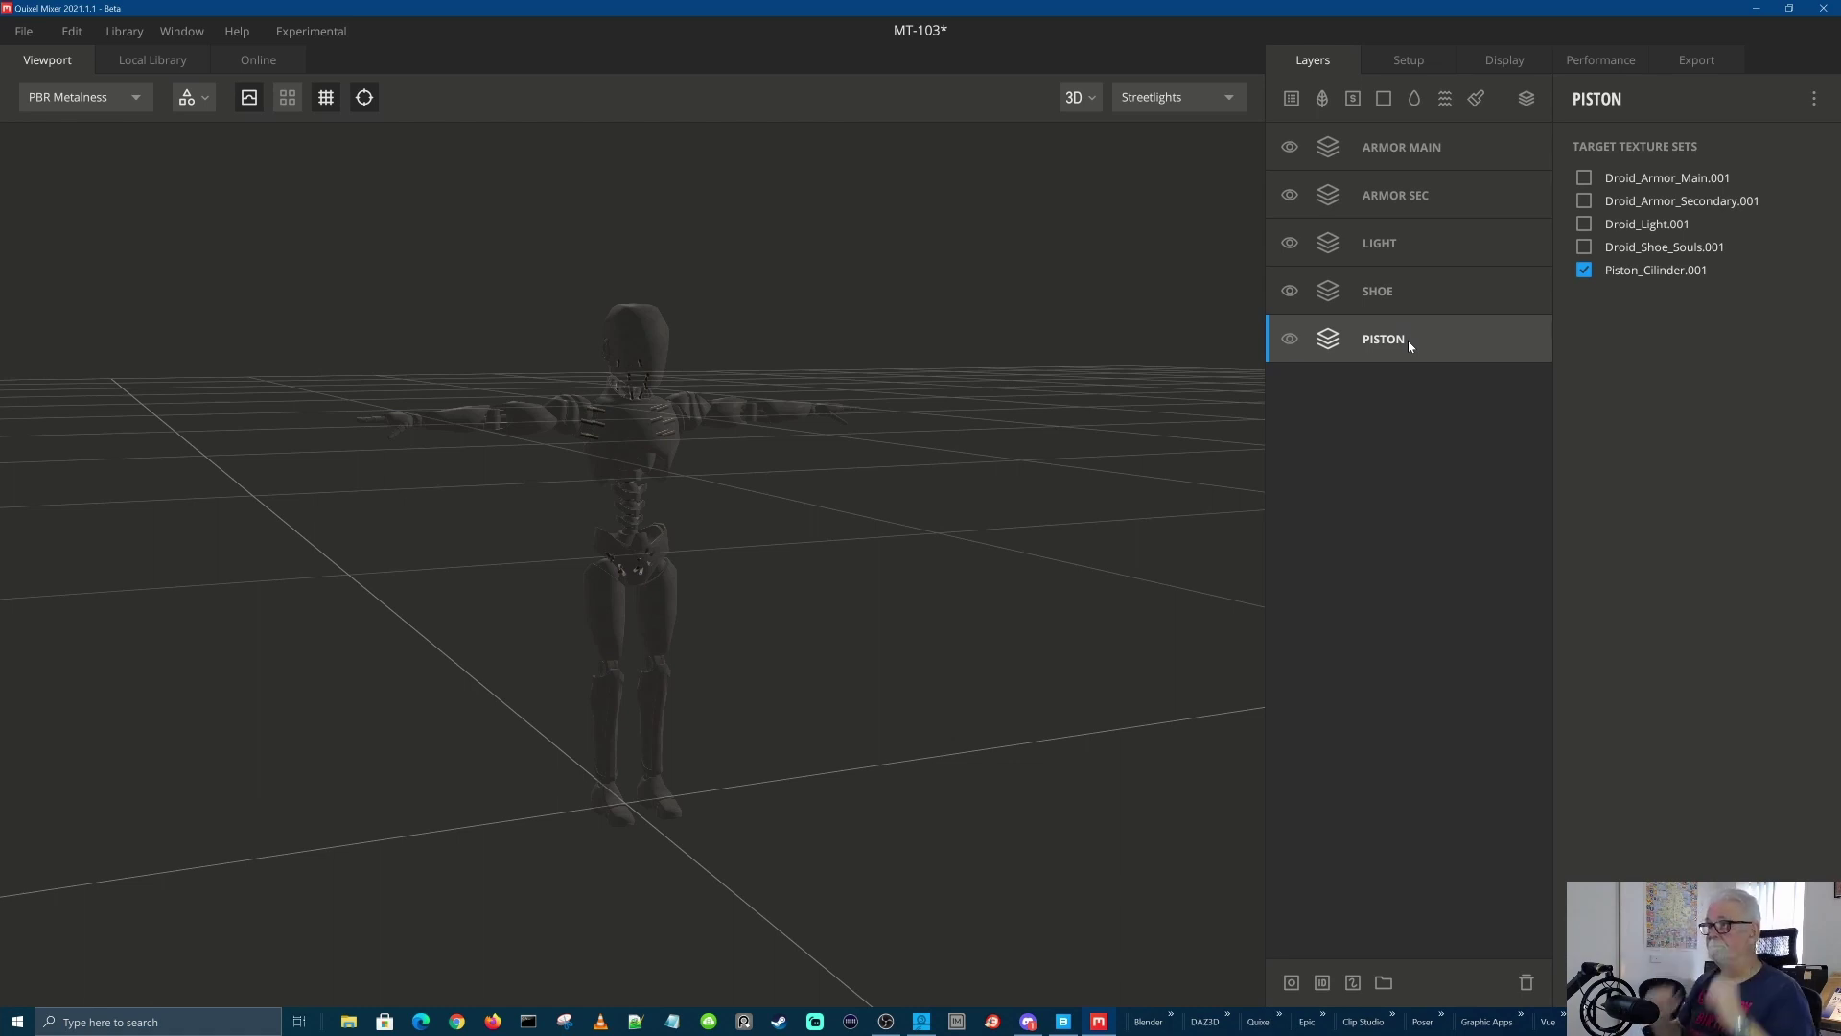
# Check which droid parts each layer set covers, going from ARMOR MAIN through ARMOR SEC, LIGHT and SHOE to PISTON
pyautogui.click(1448, 146)
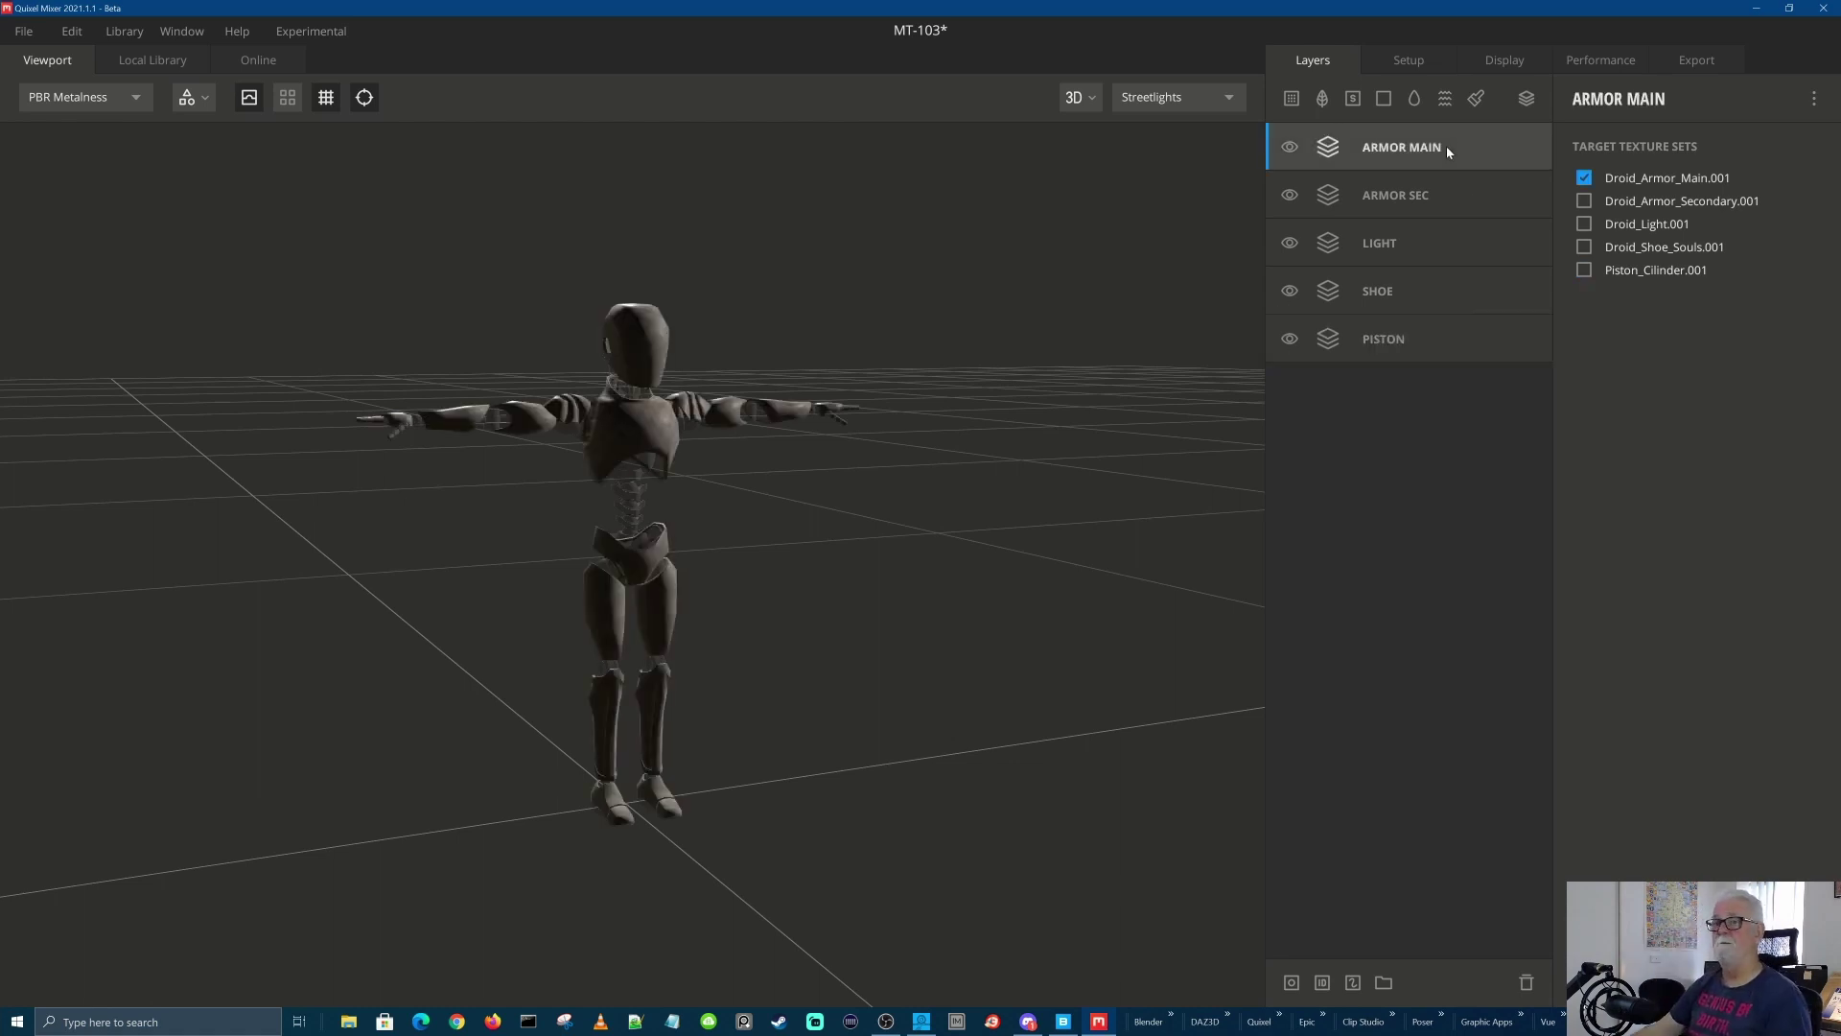
pyautogui.click(1402, 197)
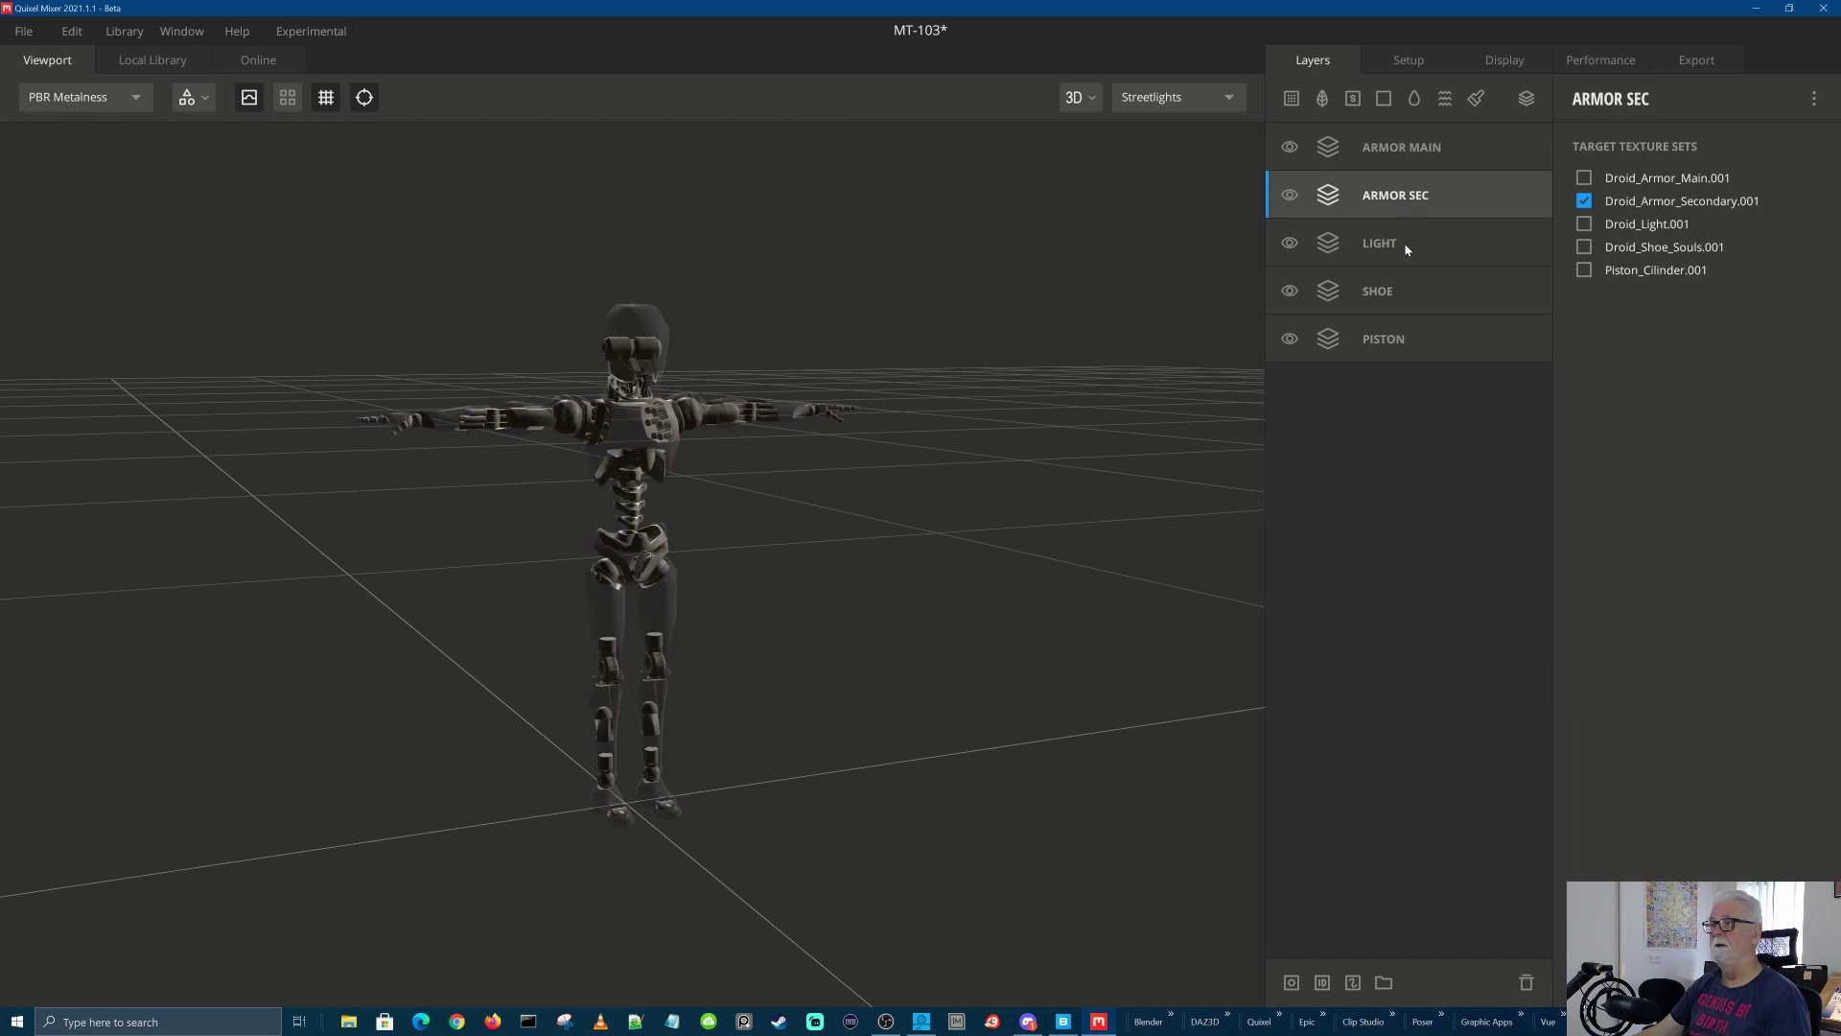
pyautogui.click(1405, 246)
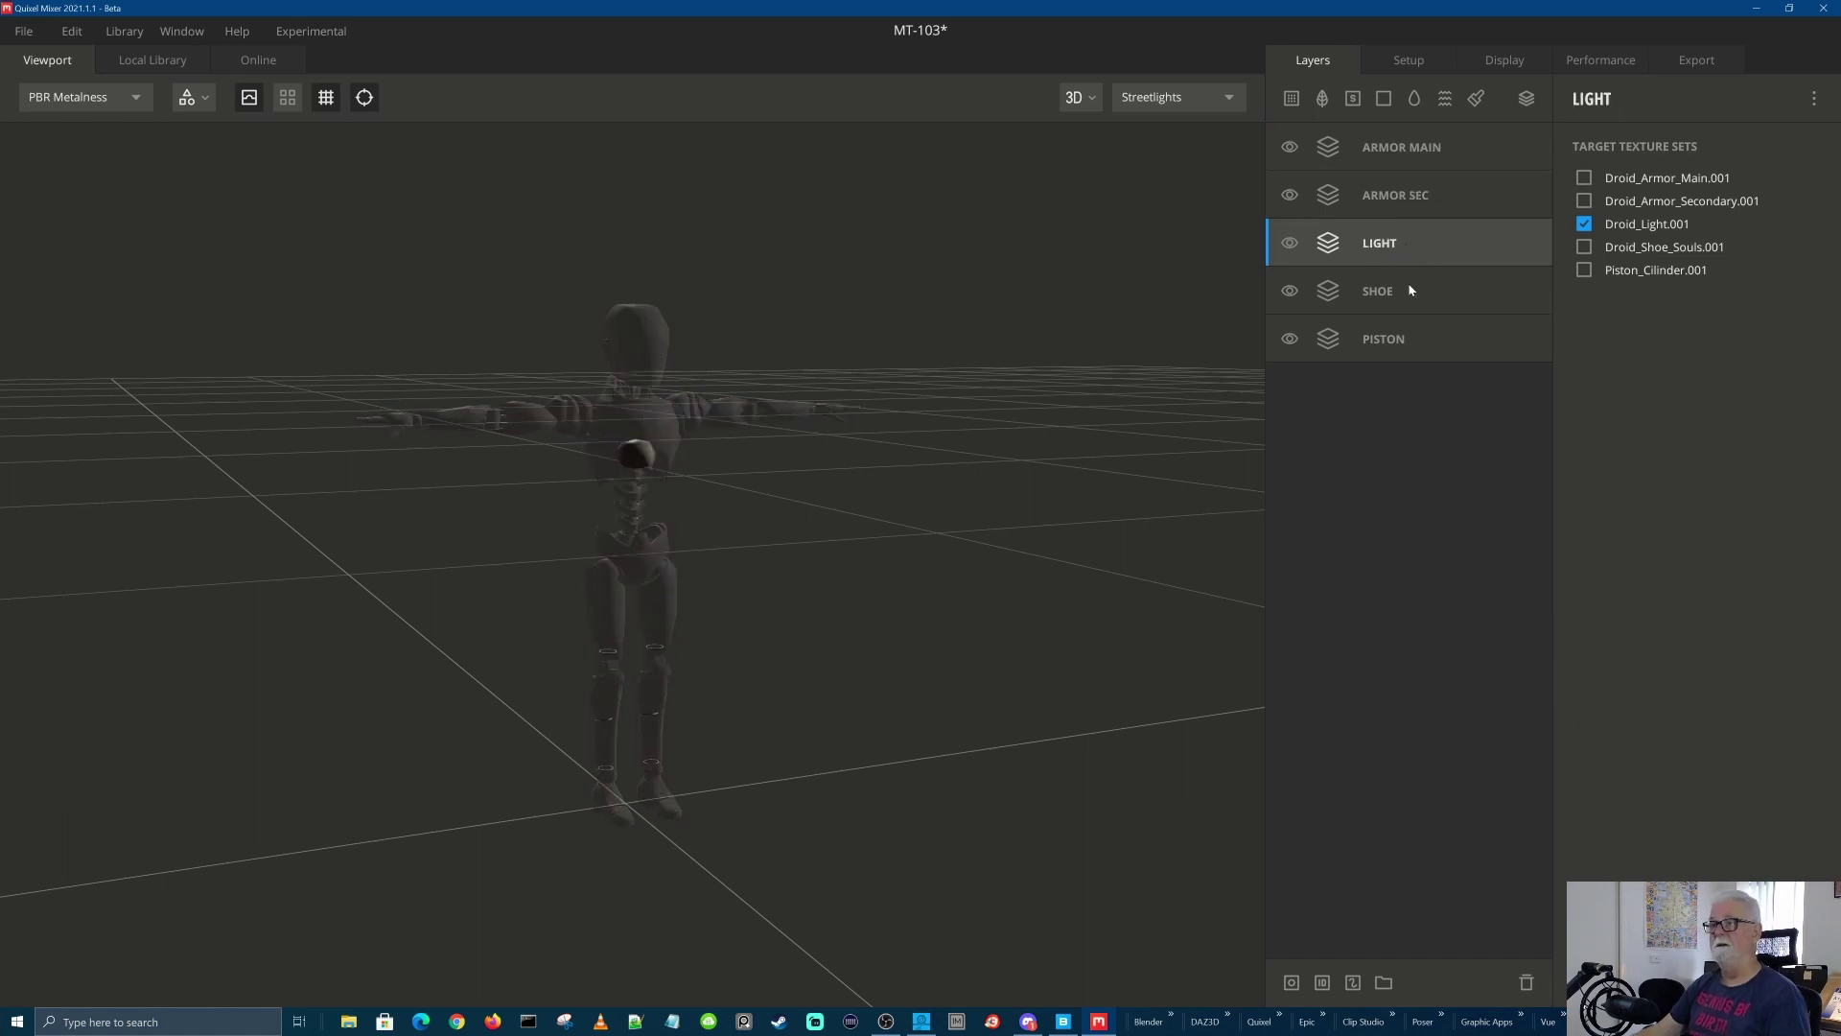
pyautogui.click(1410, 289)
pyautogui.click(1411, 345)
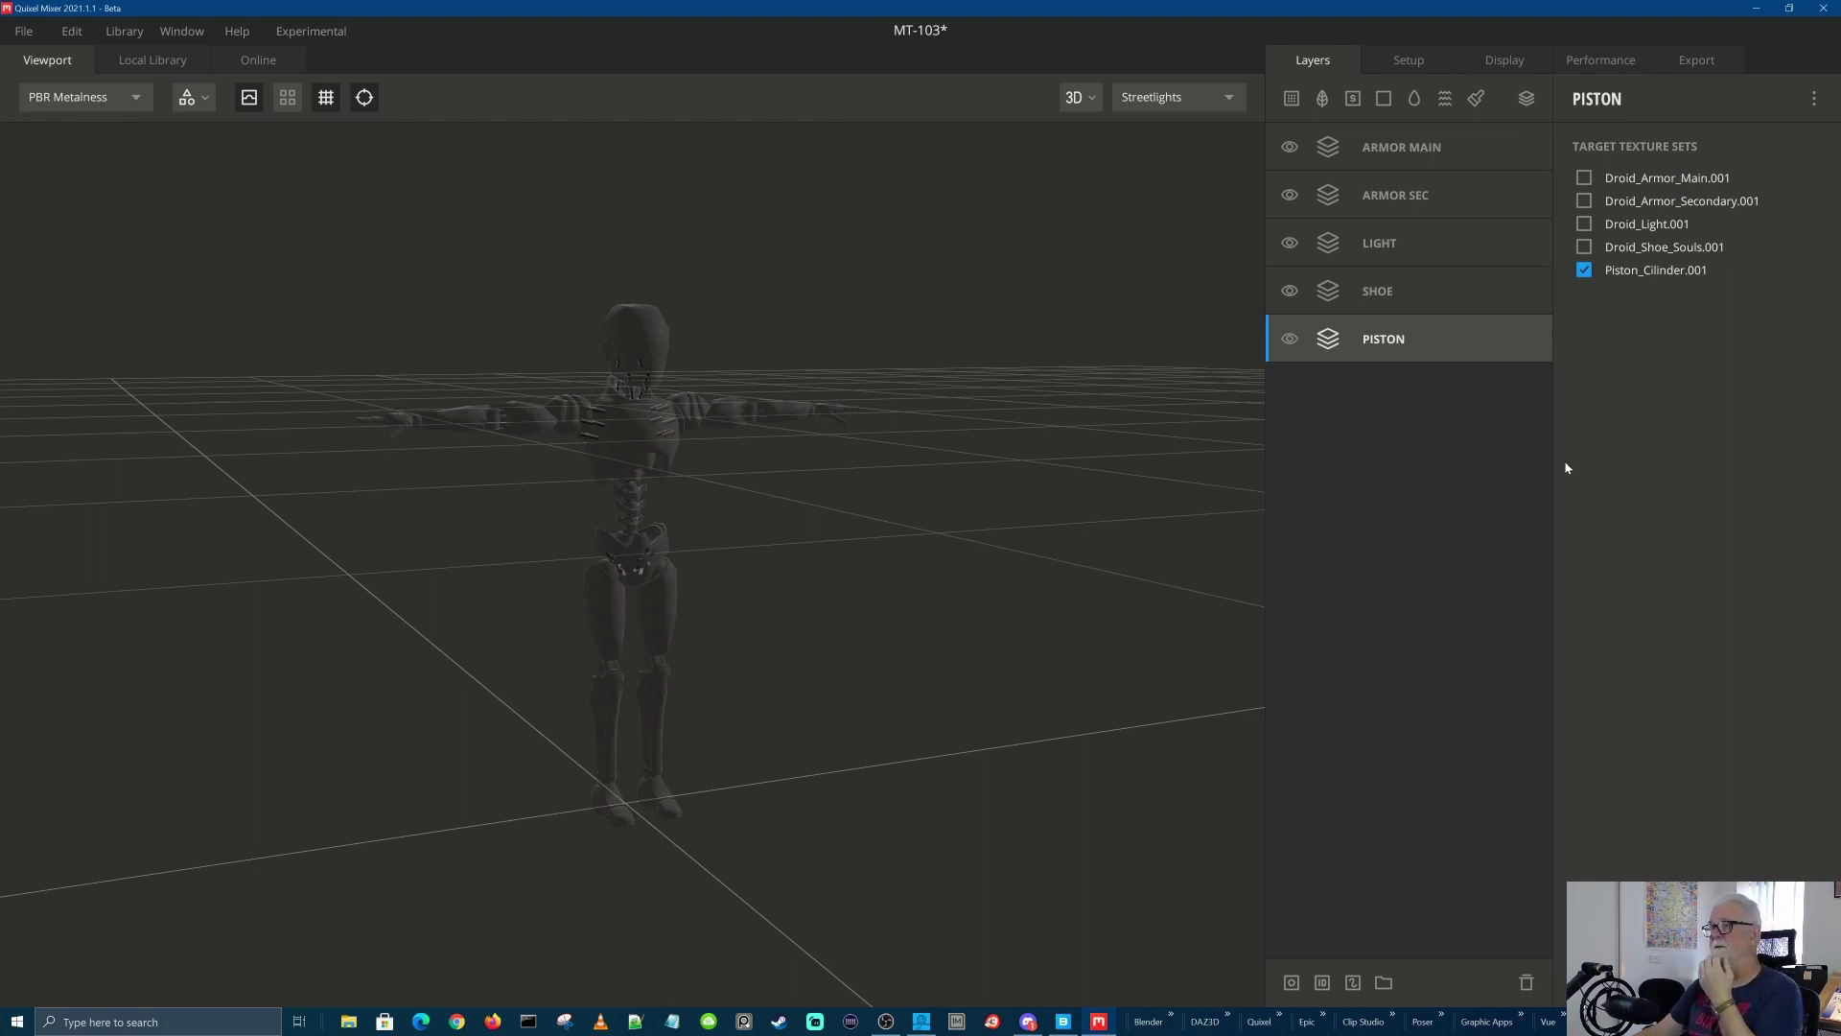
# Add a sixth layer set above ARMOR MAIN and rename it ROBOT ALL
pyautogui.click(1417, 153)
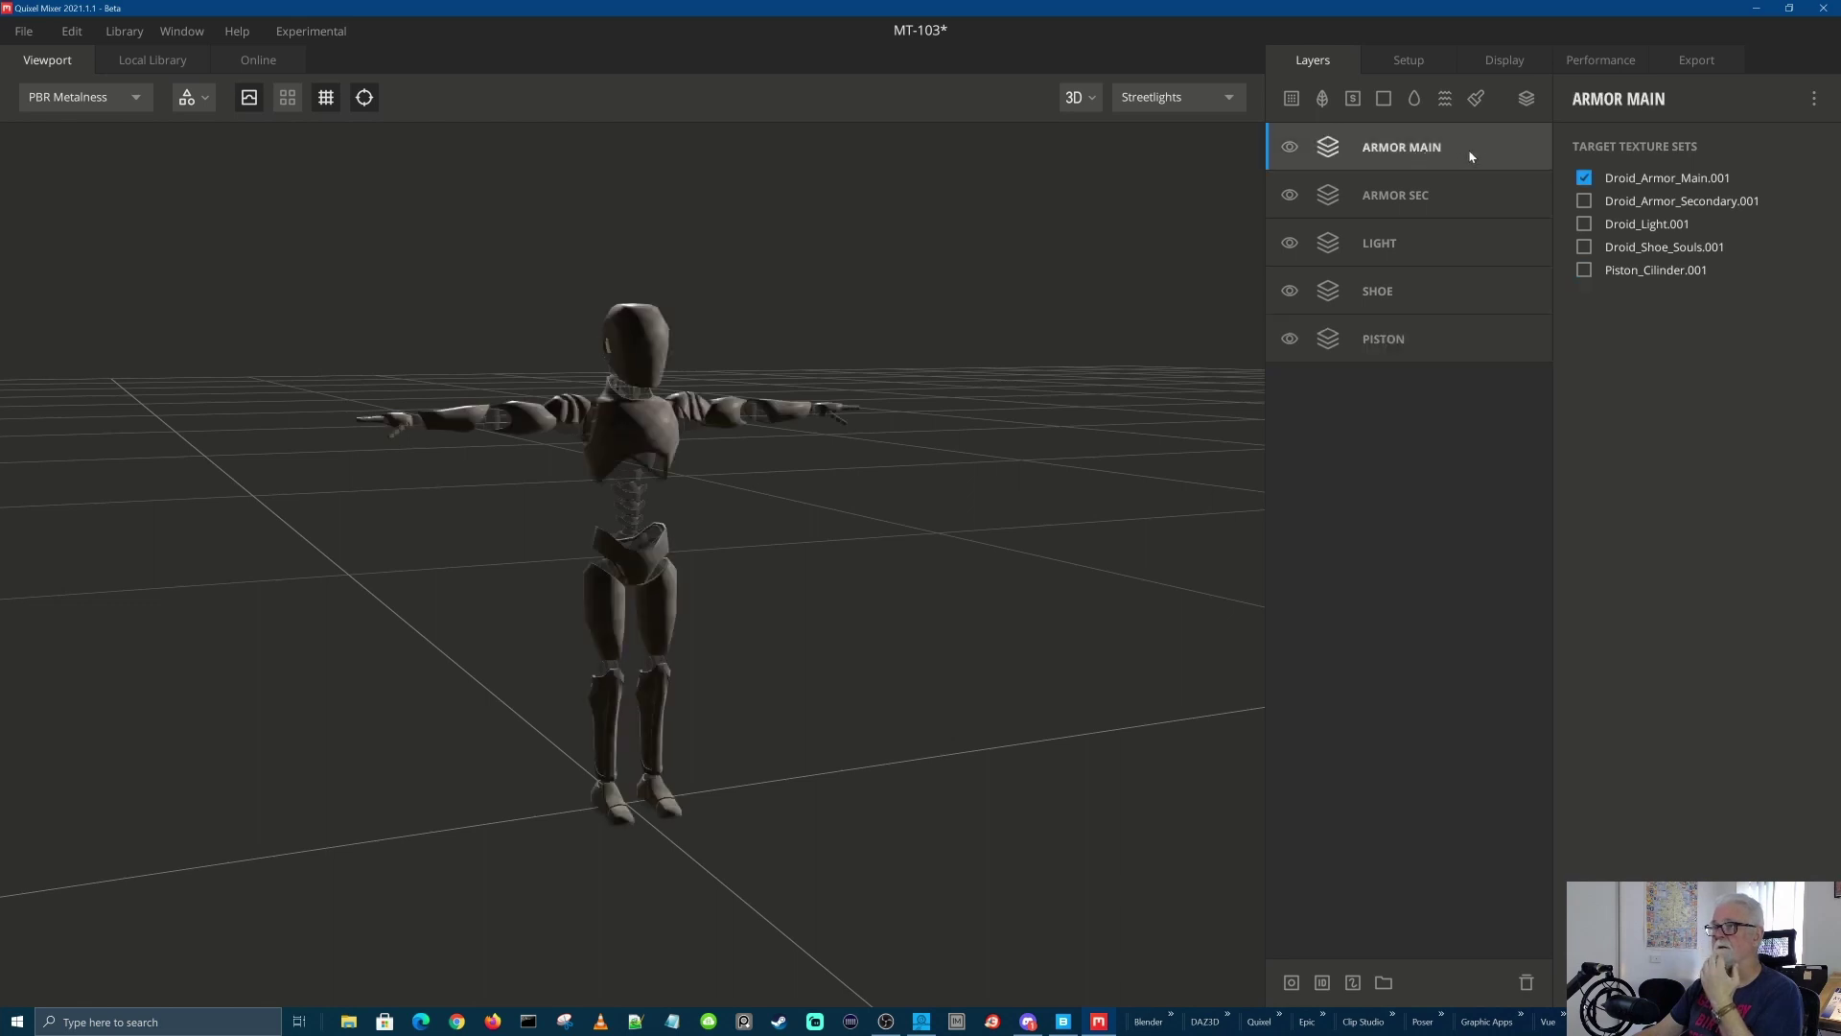
pyautogui.click(1527, 99)
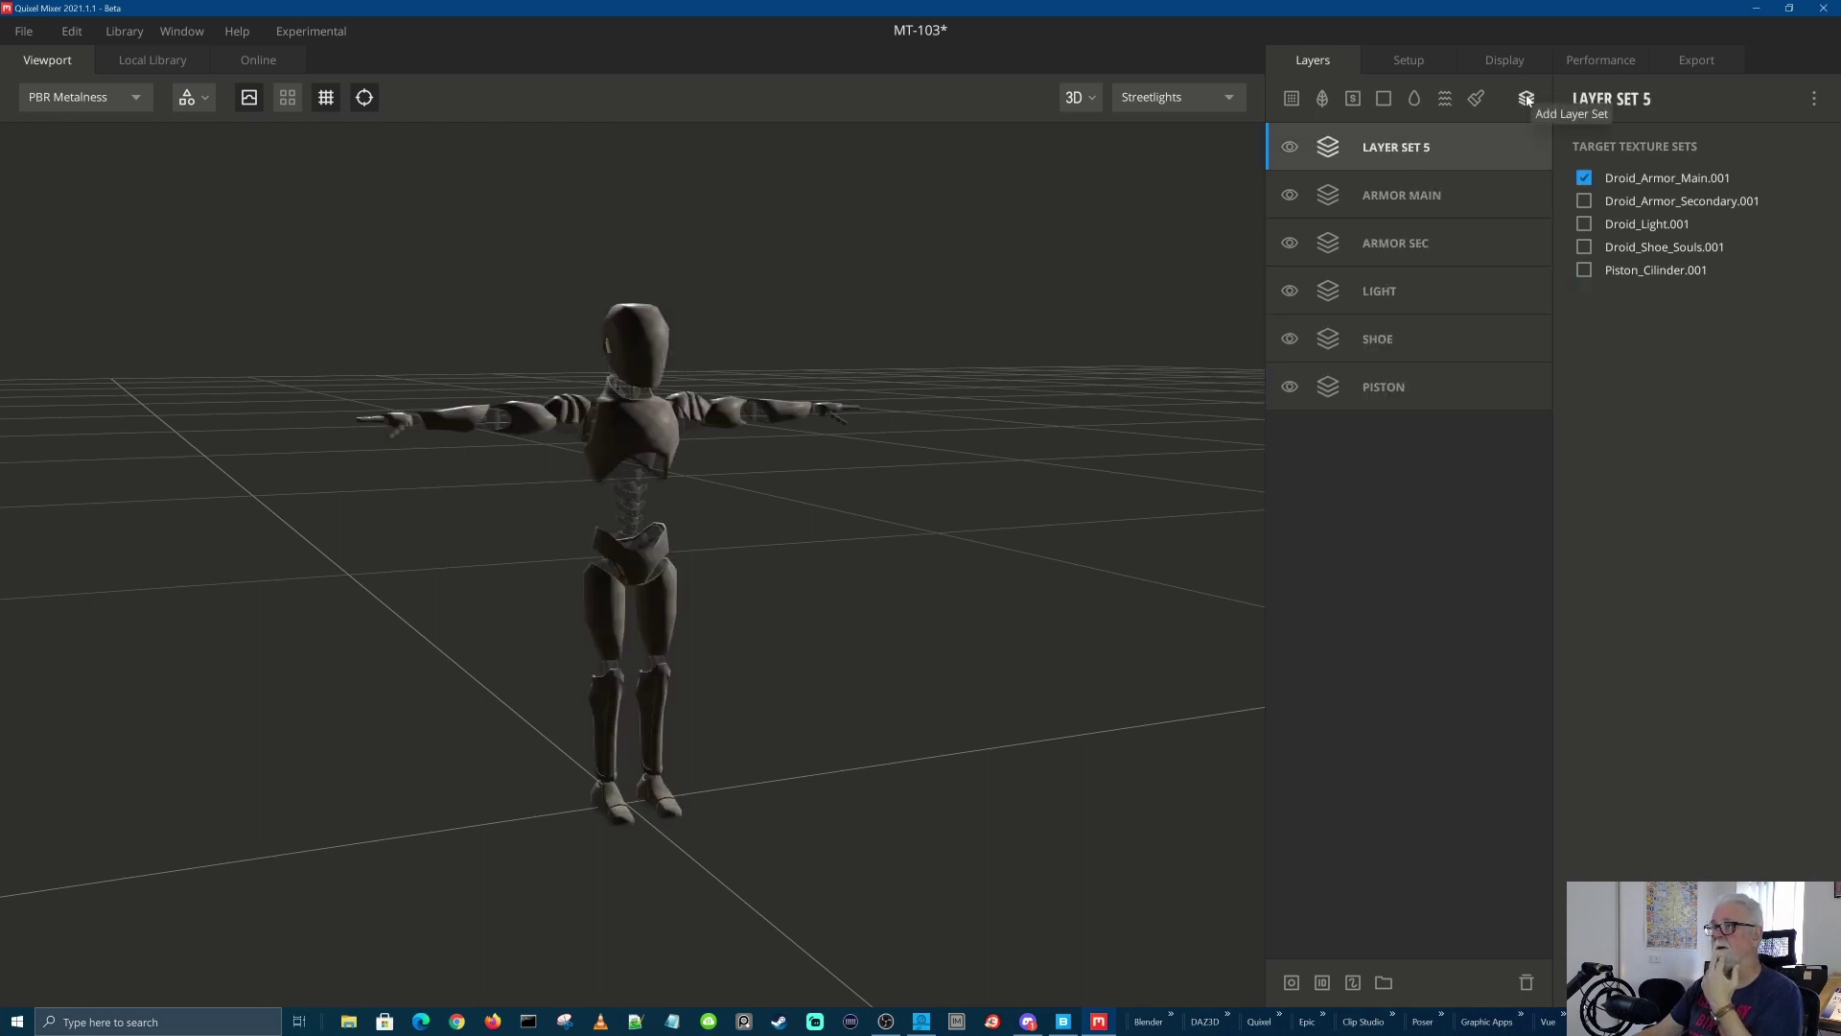
pyautogui.doubleClick(1393, 149)
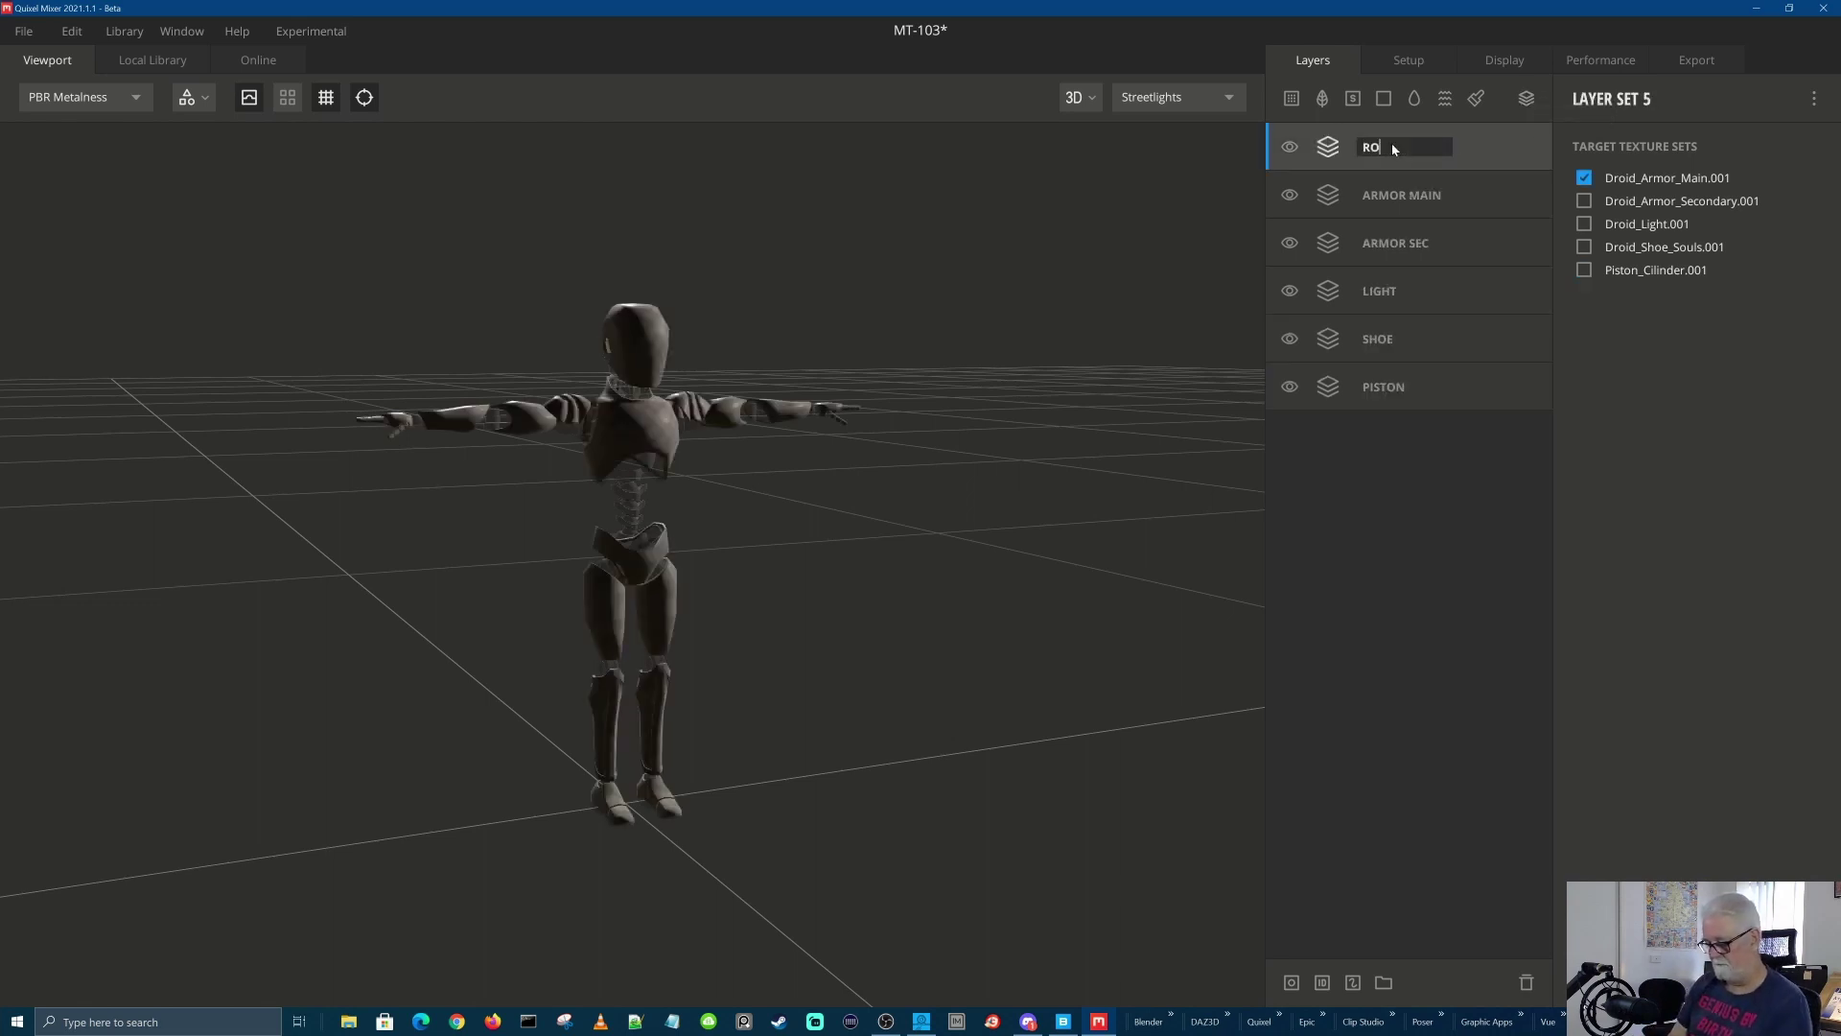
pyautogui.write('RONOT')
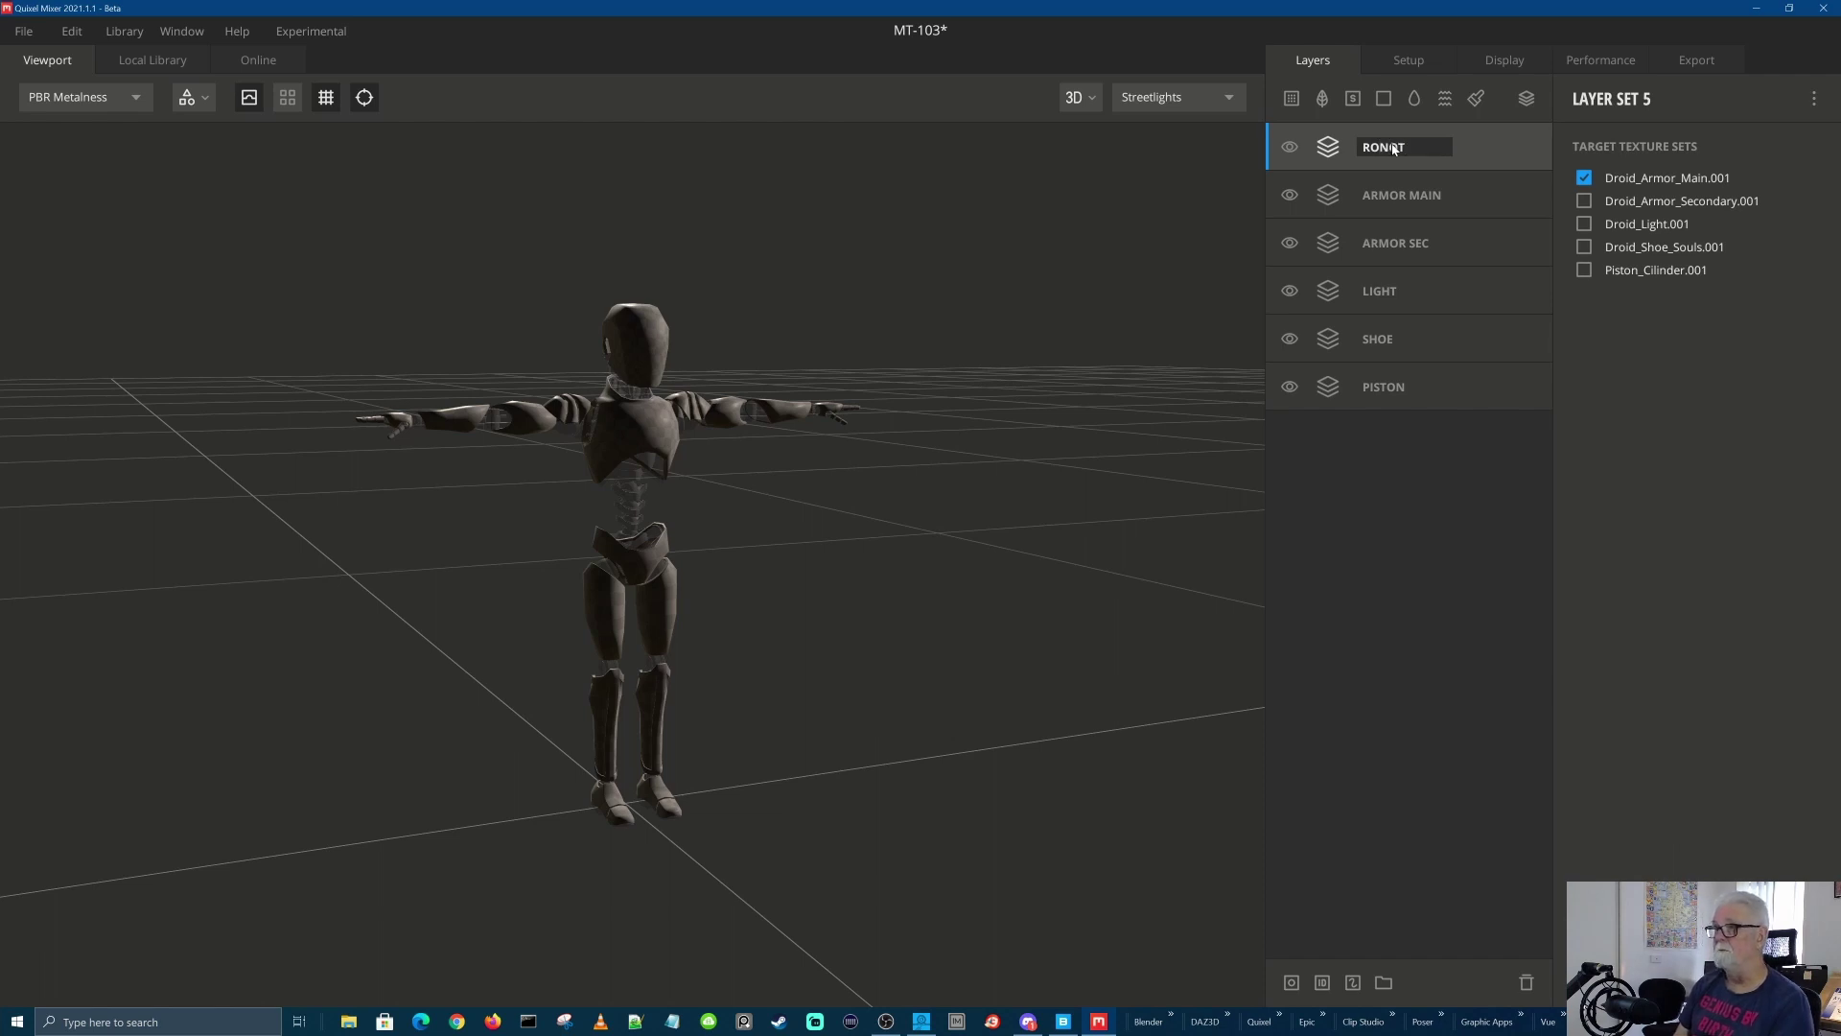
pyautogui.press('BackSpace')
pyautogui.press('BackSpace')
pyautogui.write('O')
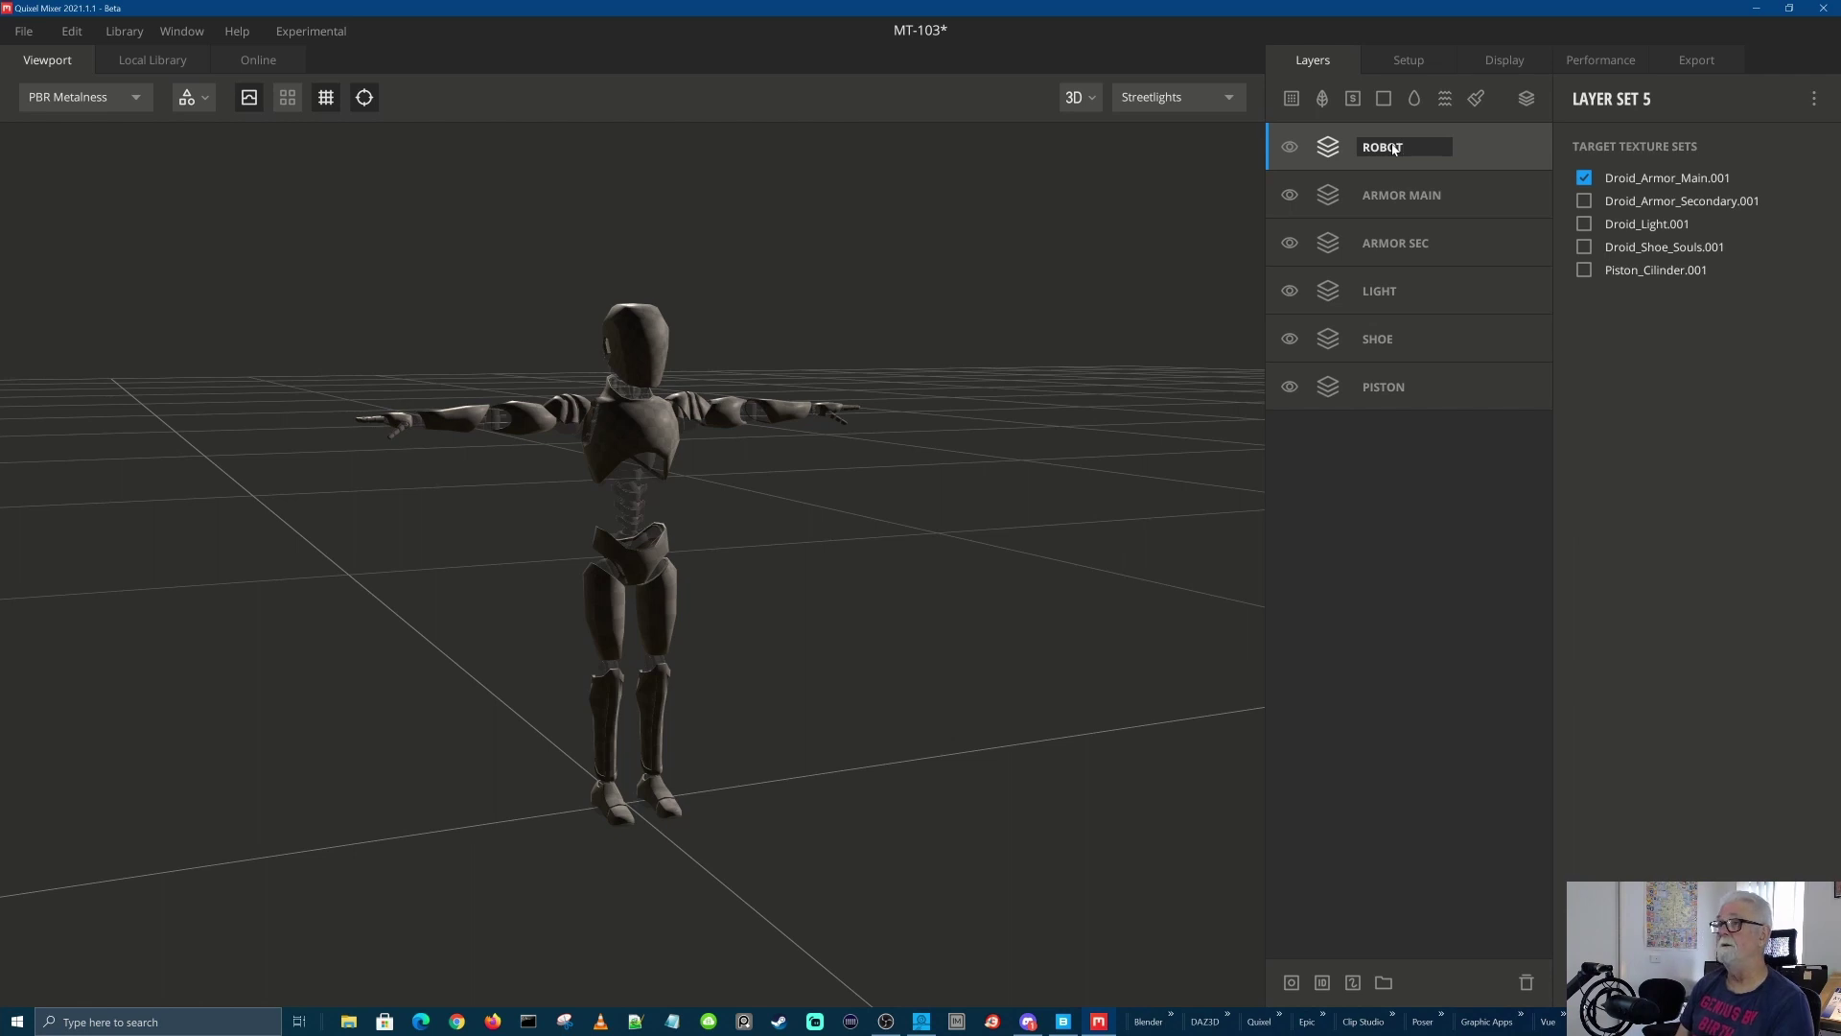
pyautogui.write('ALL')
pyautogui.press('Return')
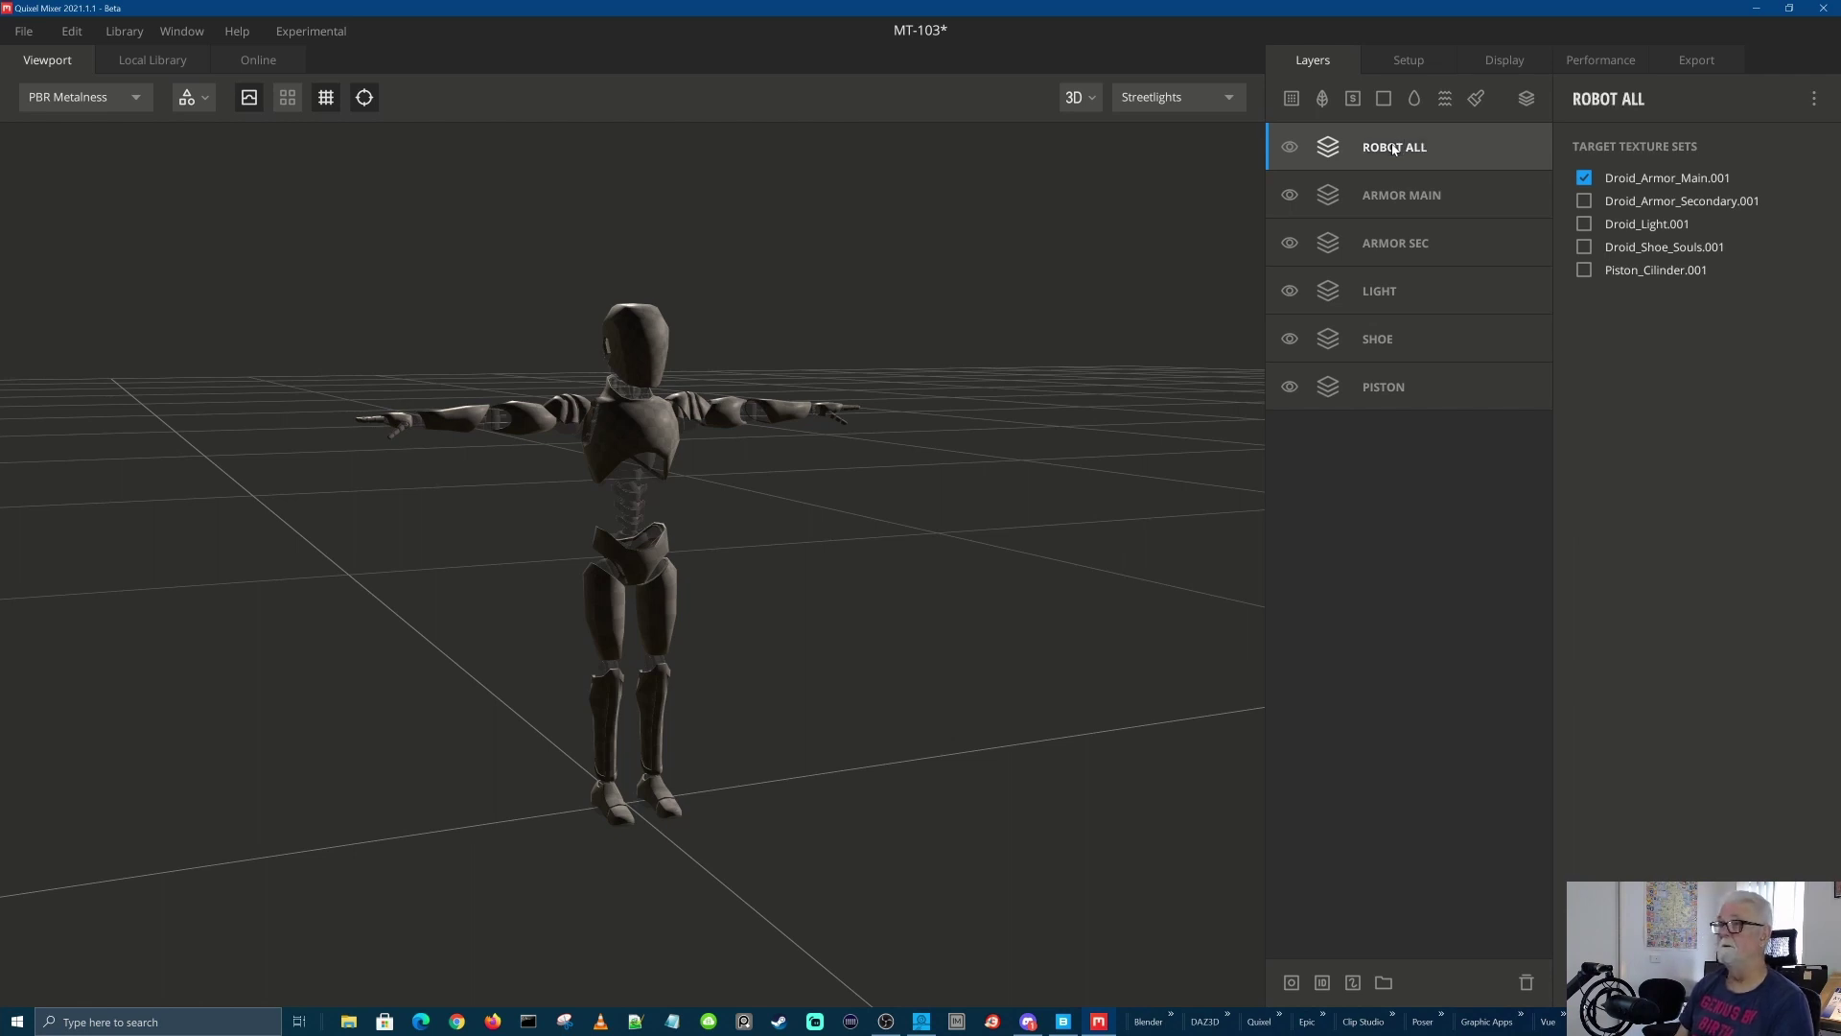
# Add Droid_Armor_Secondary.001, Droid_Light.001, Droid_Shoe_Souls.001 and Piston_Cilinder.001 to the target texture sets of ROBOT ALL
pyautogui.click(1584, 201)
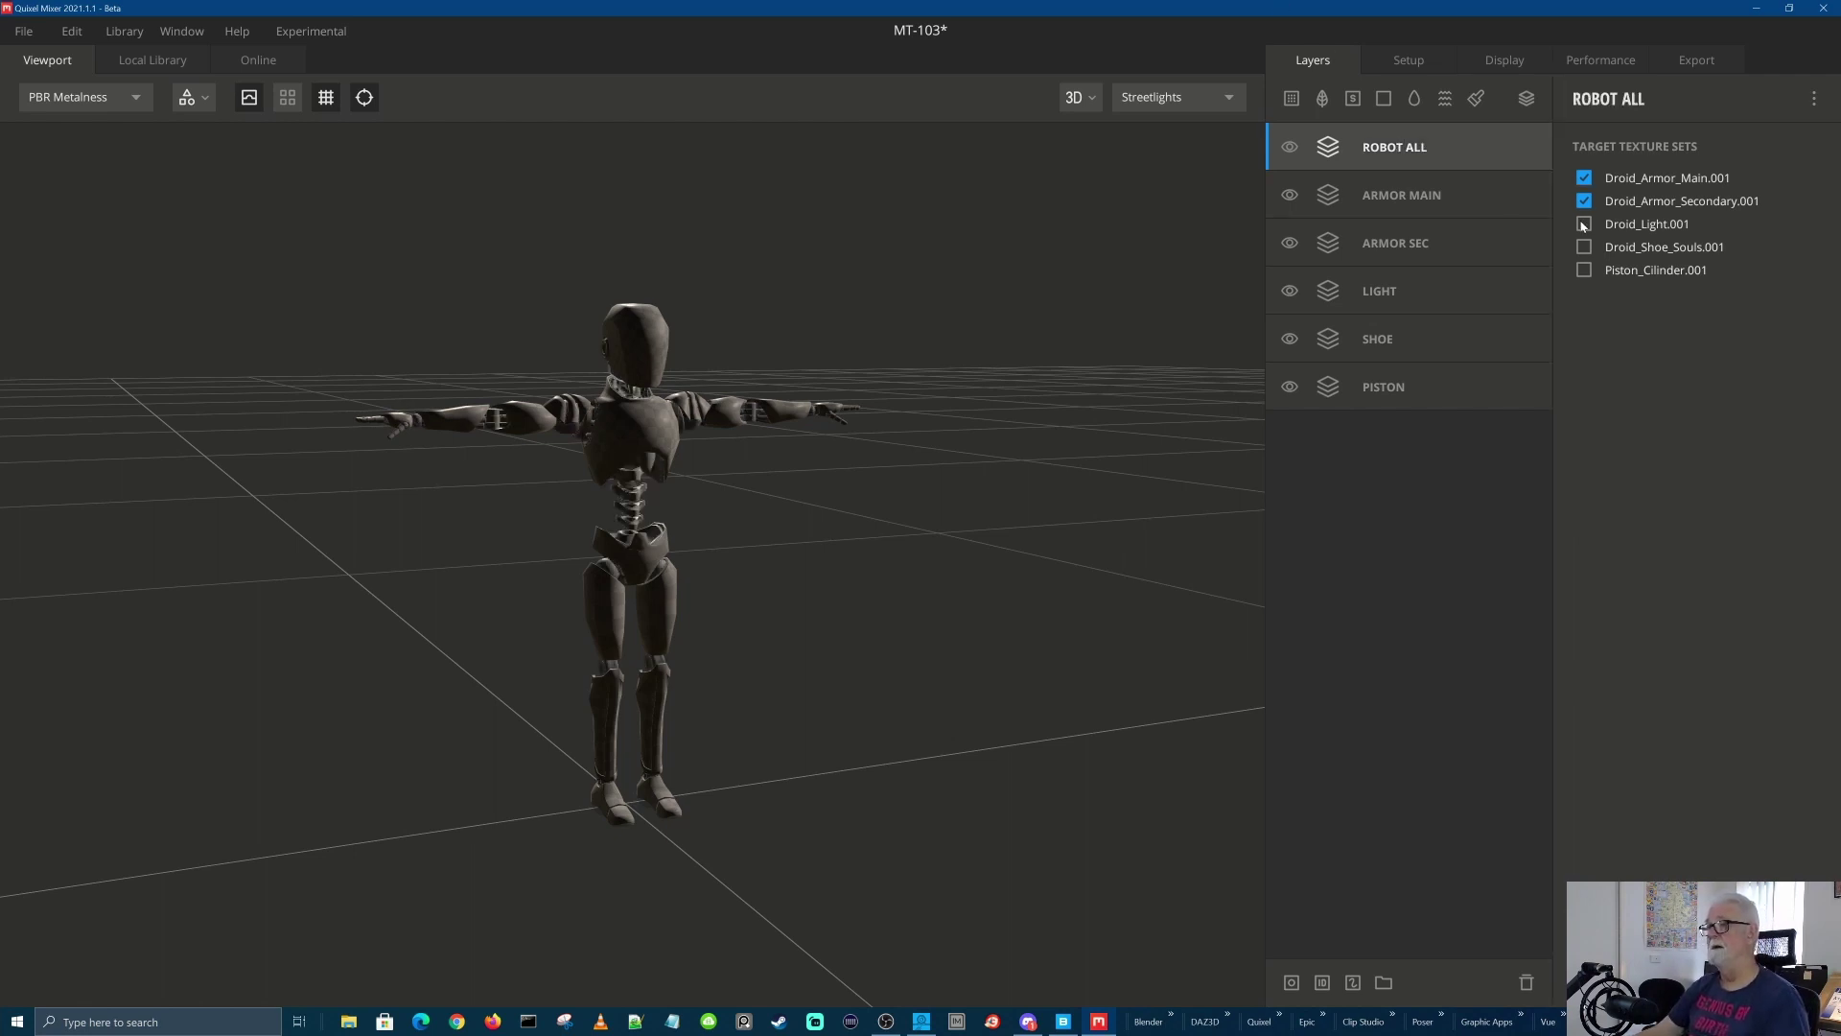
pyautogui.click(1584, 223)
pyautogui.click(1584, 247)
pyautogui.click(1584, 270)
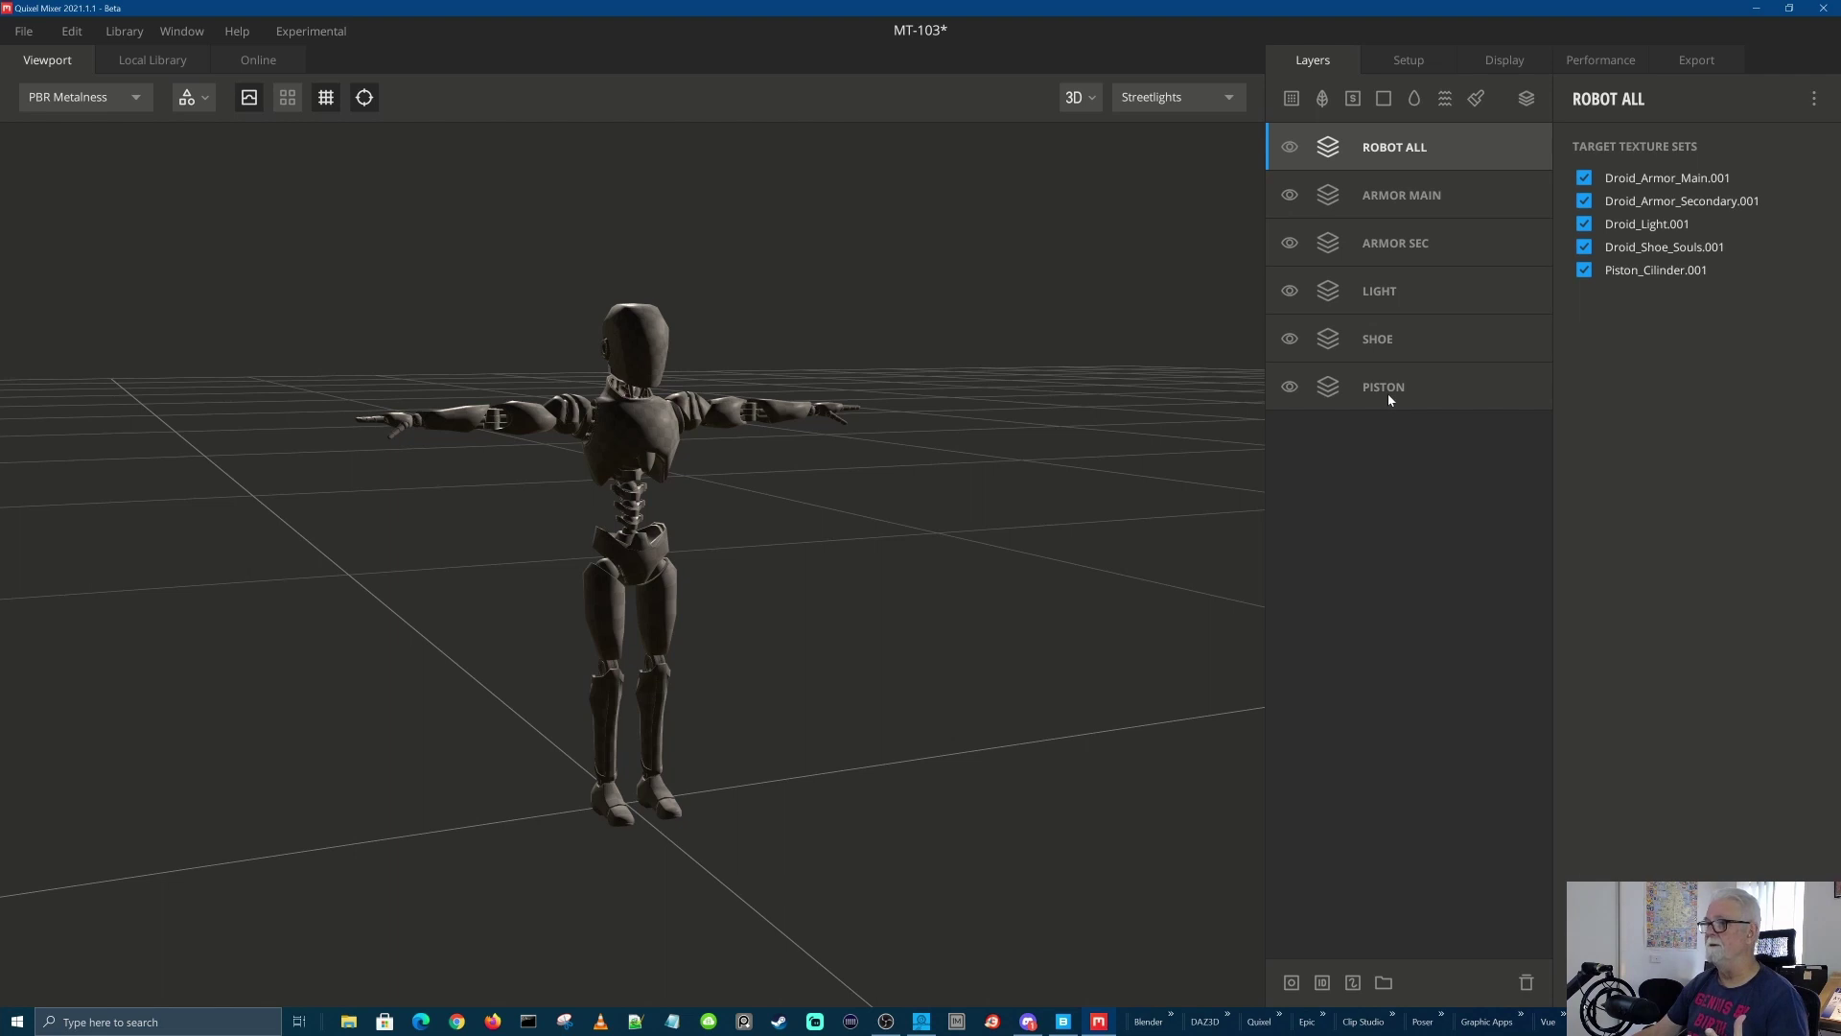
# With the ARMOR MAIN layer set active, filter the local library to Smart Material assets
pyautogui.click(1402, 195)
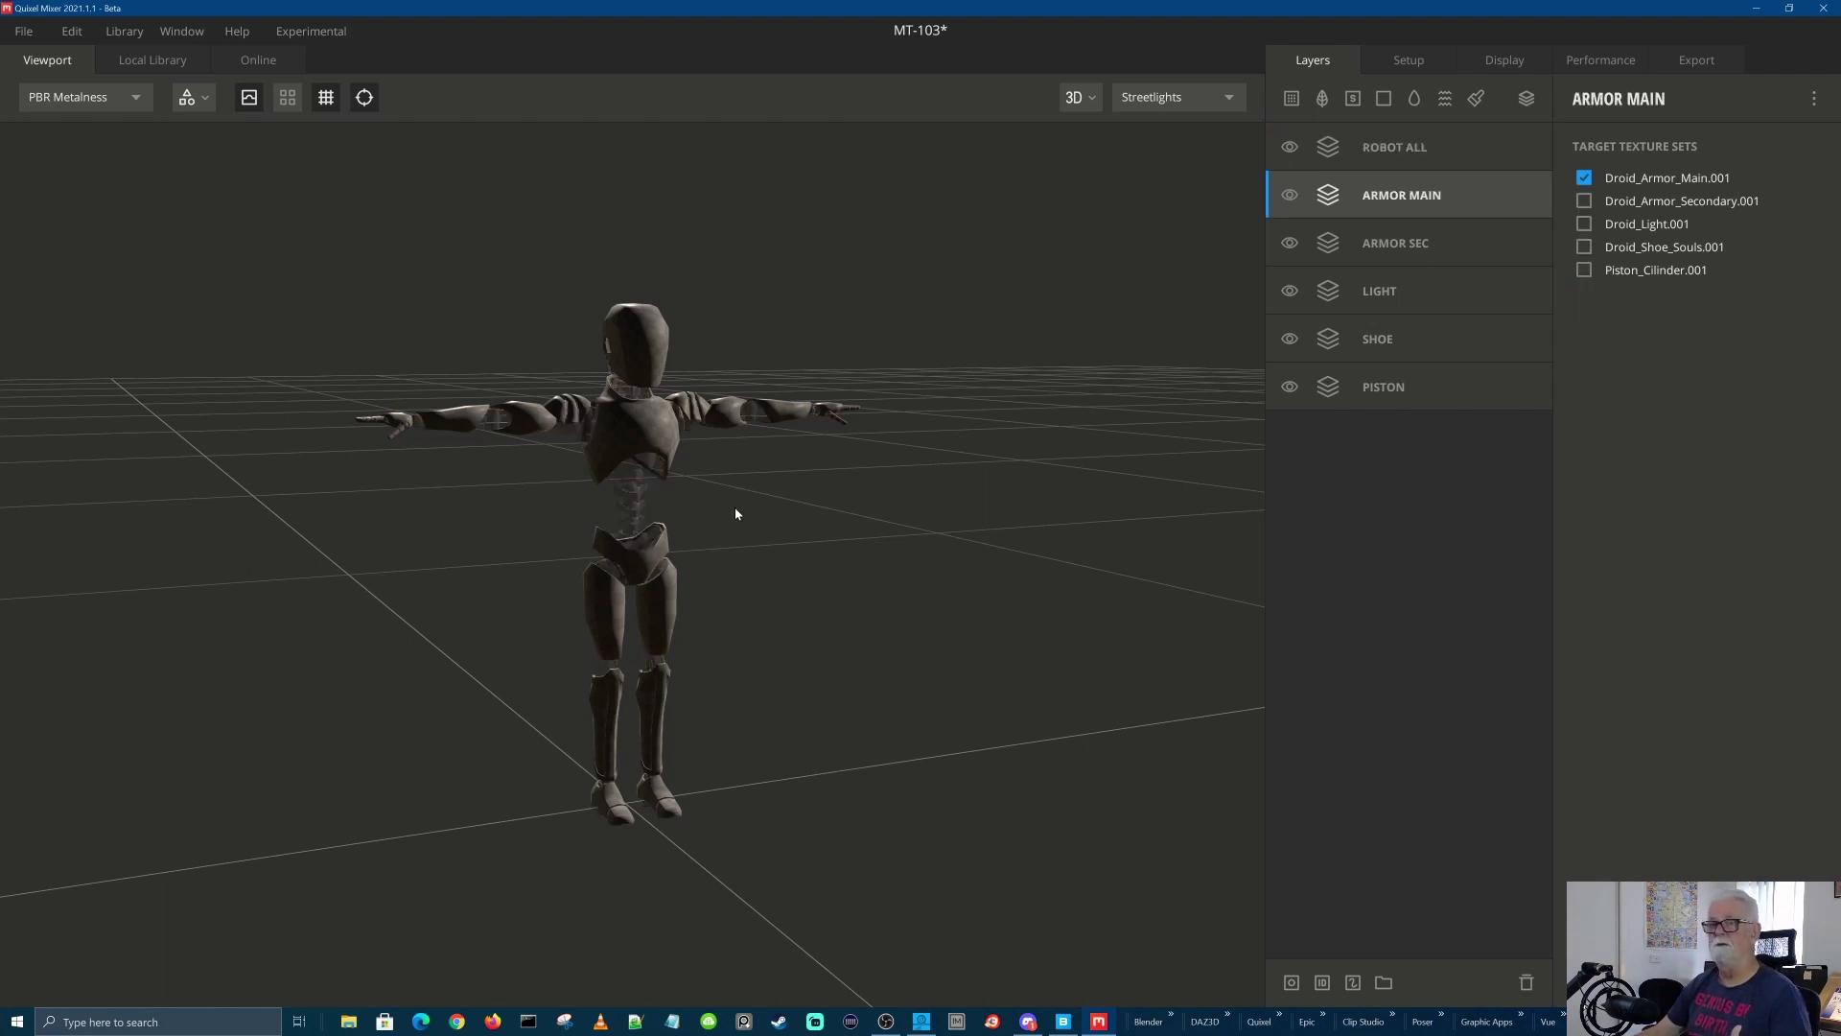
pyautogui.scroll(-2, 724, 498)
pyautogui.scroll(5, 724, 498)
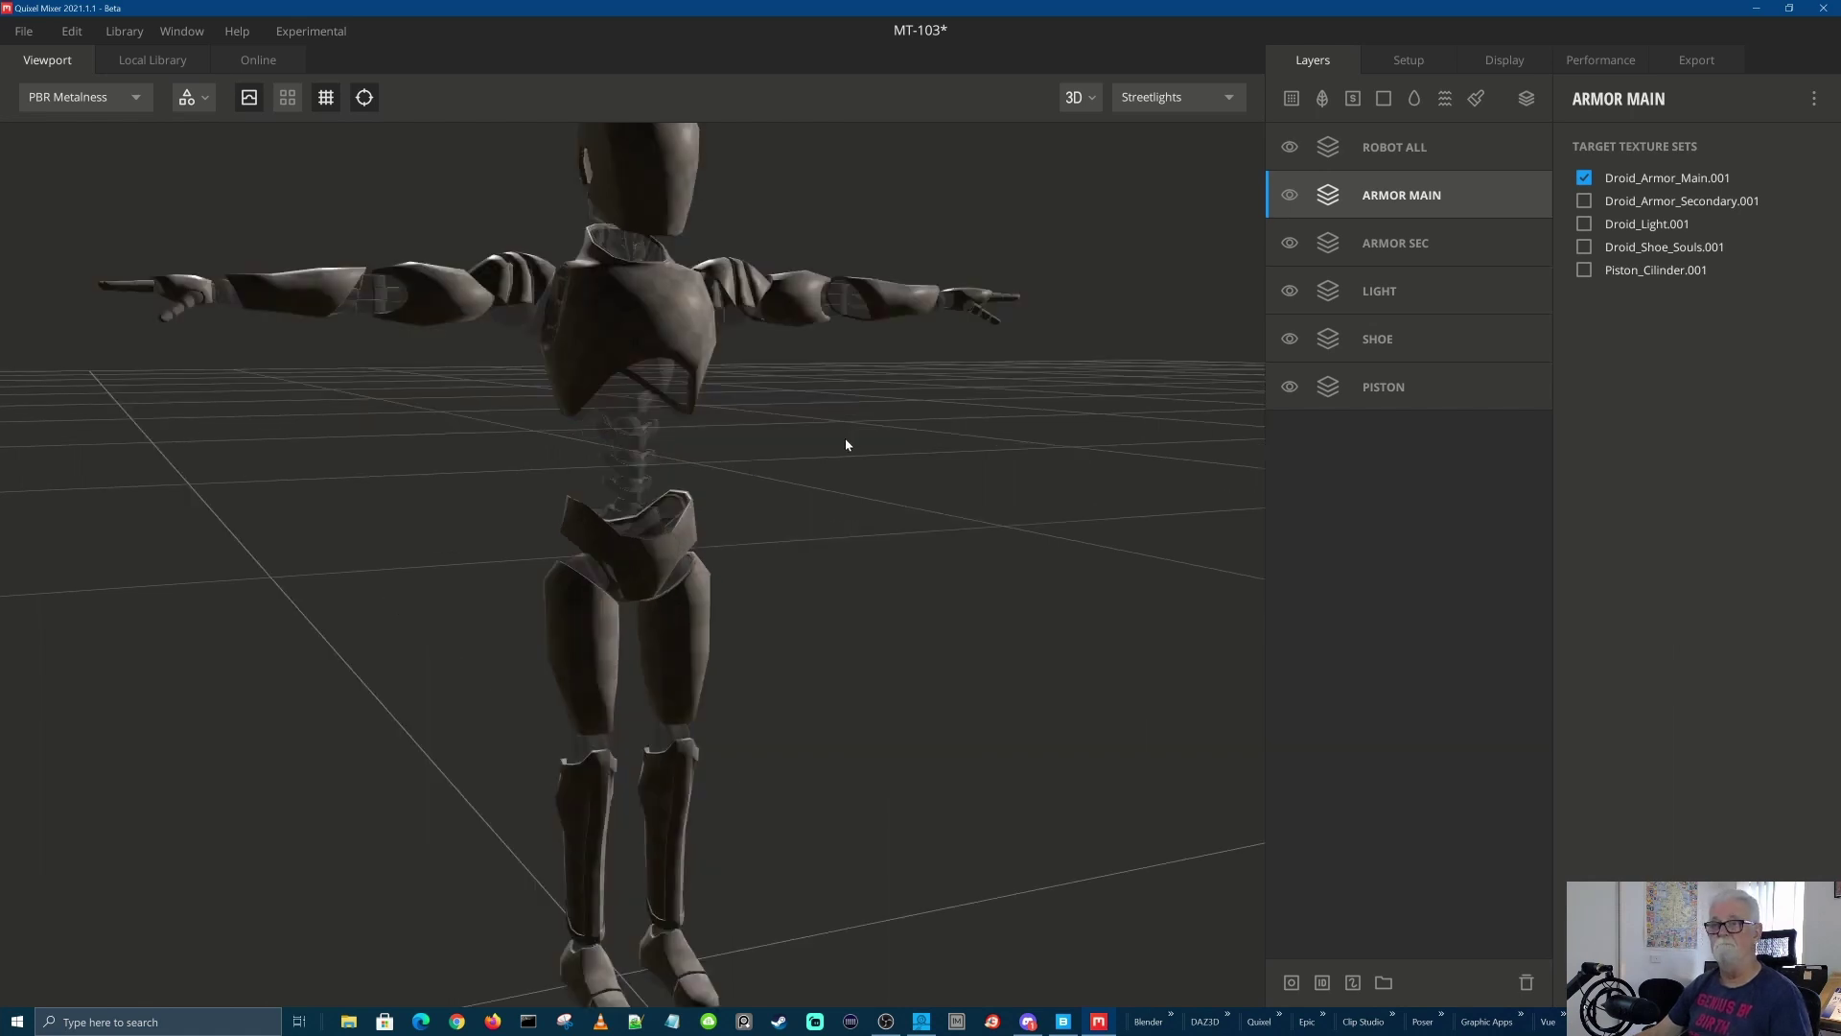
pyautogui.scroll(-2, 846, 444)
pyautogui.moveTo(845, 444); pyautogui.dragTo(863, 538, button='middle')
pyautogui.scroll(2, 896, 545)
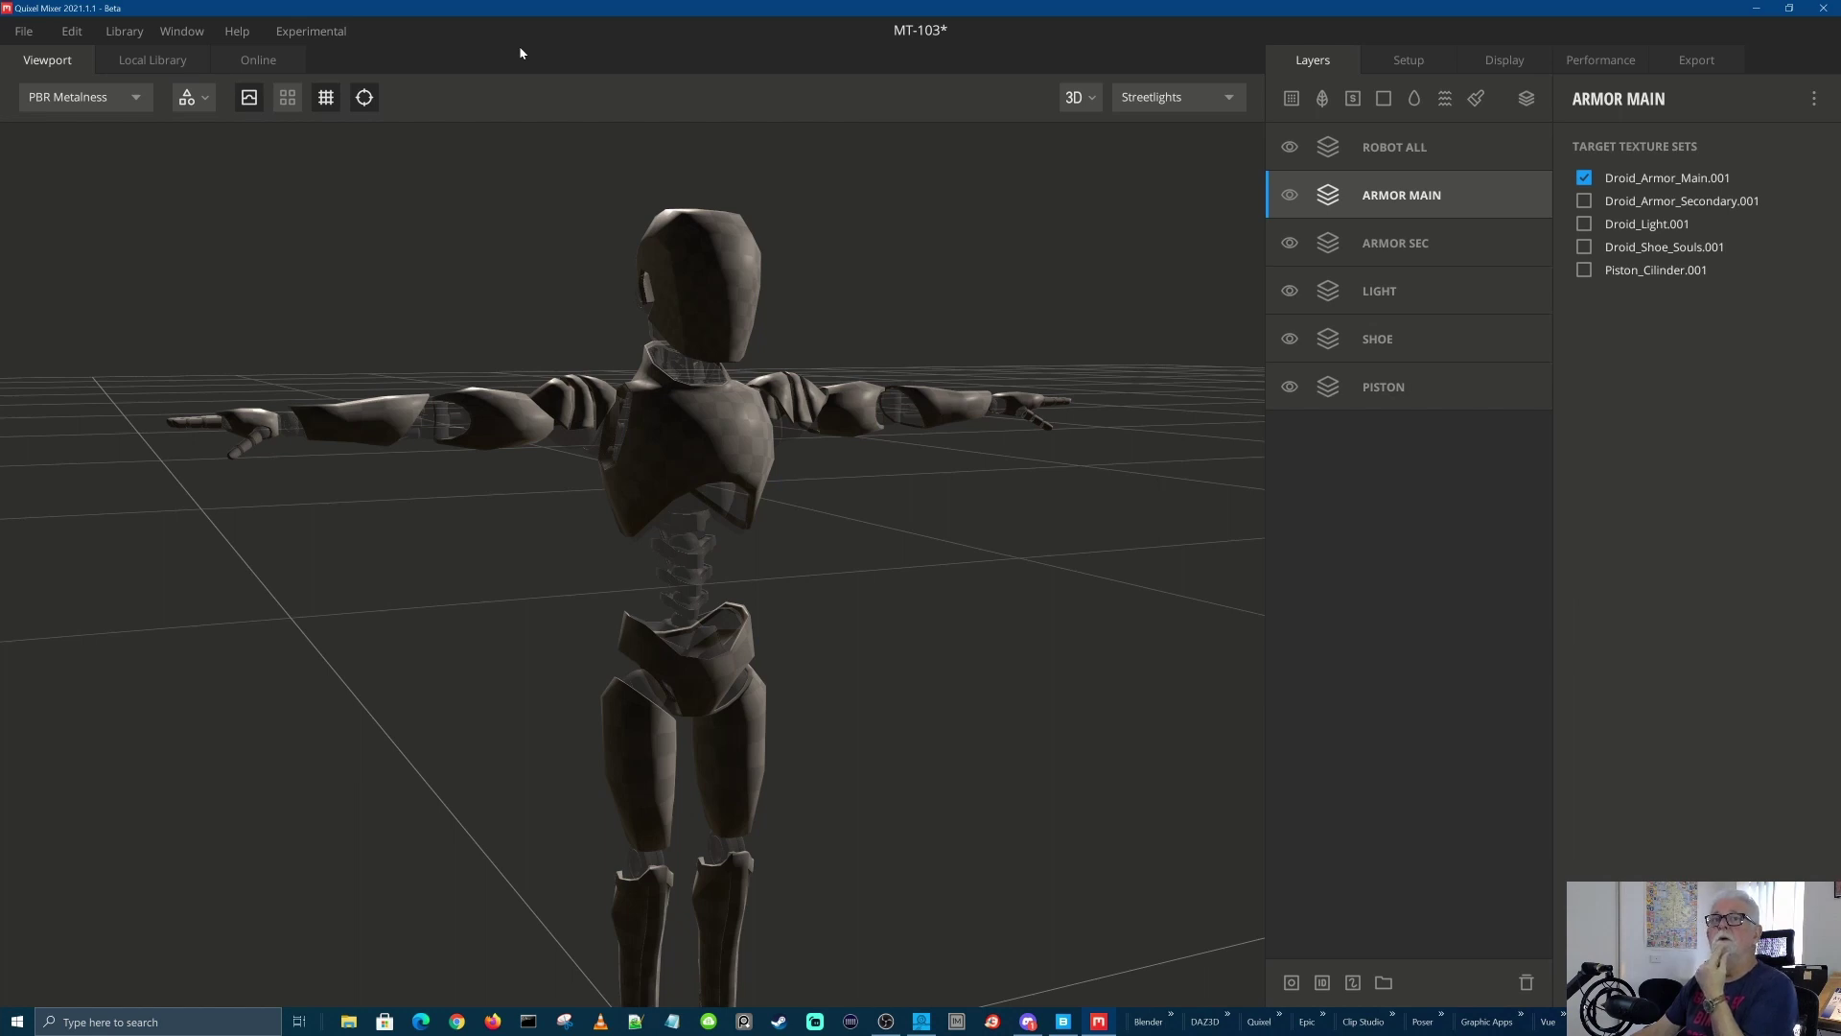
pyautogui.click(168, 64)
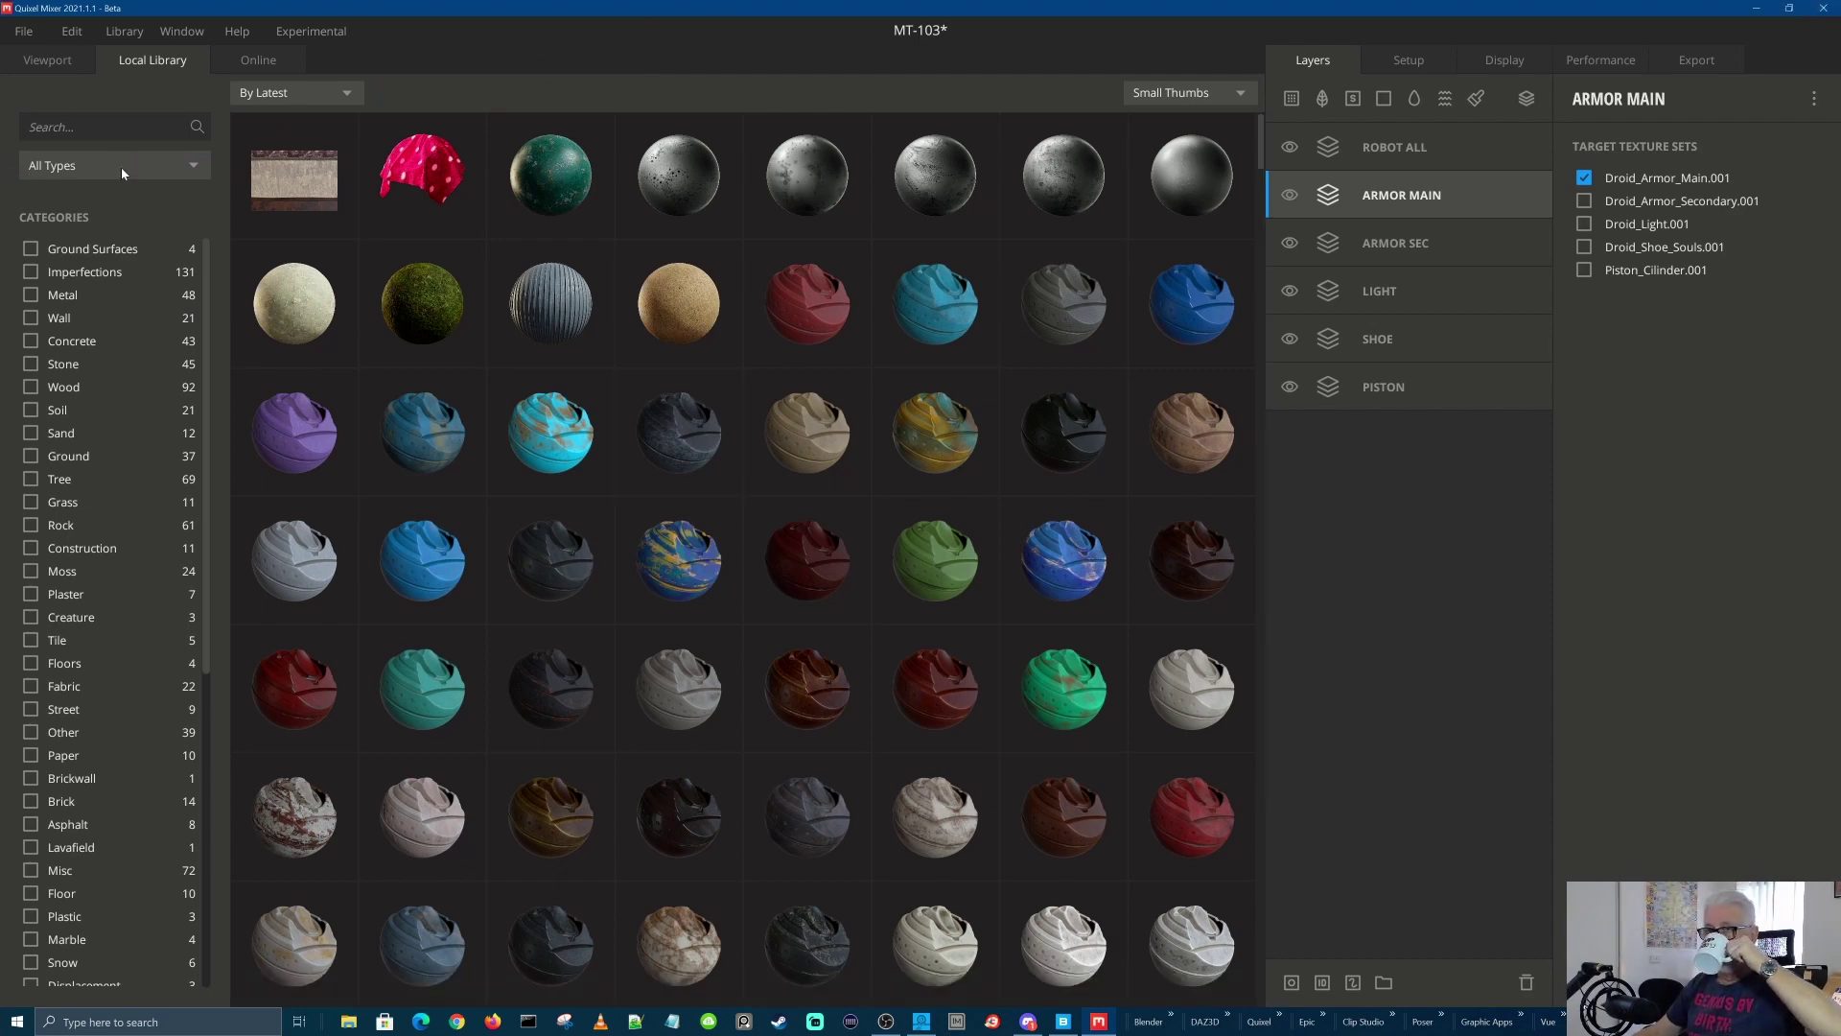
pyautogui.click(192, 168)
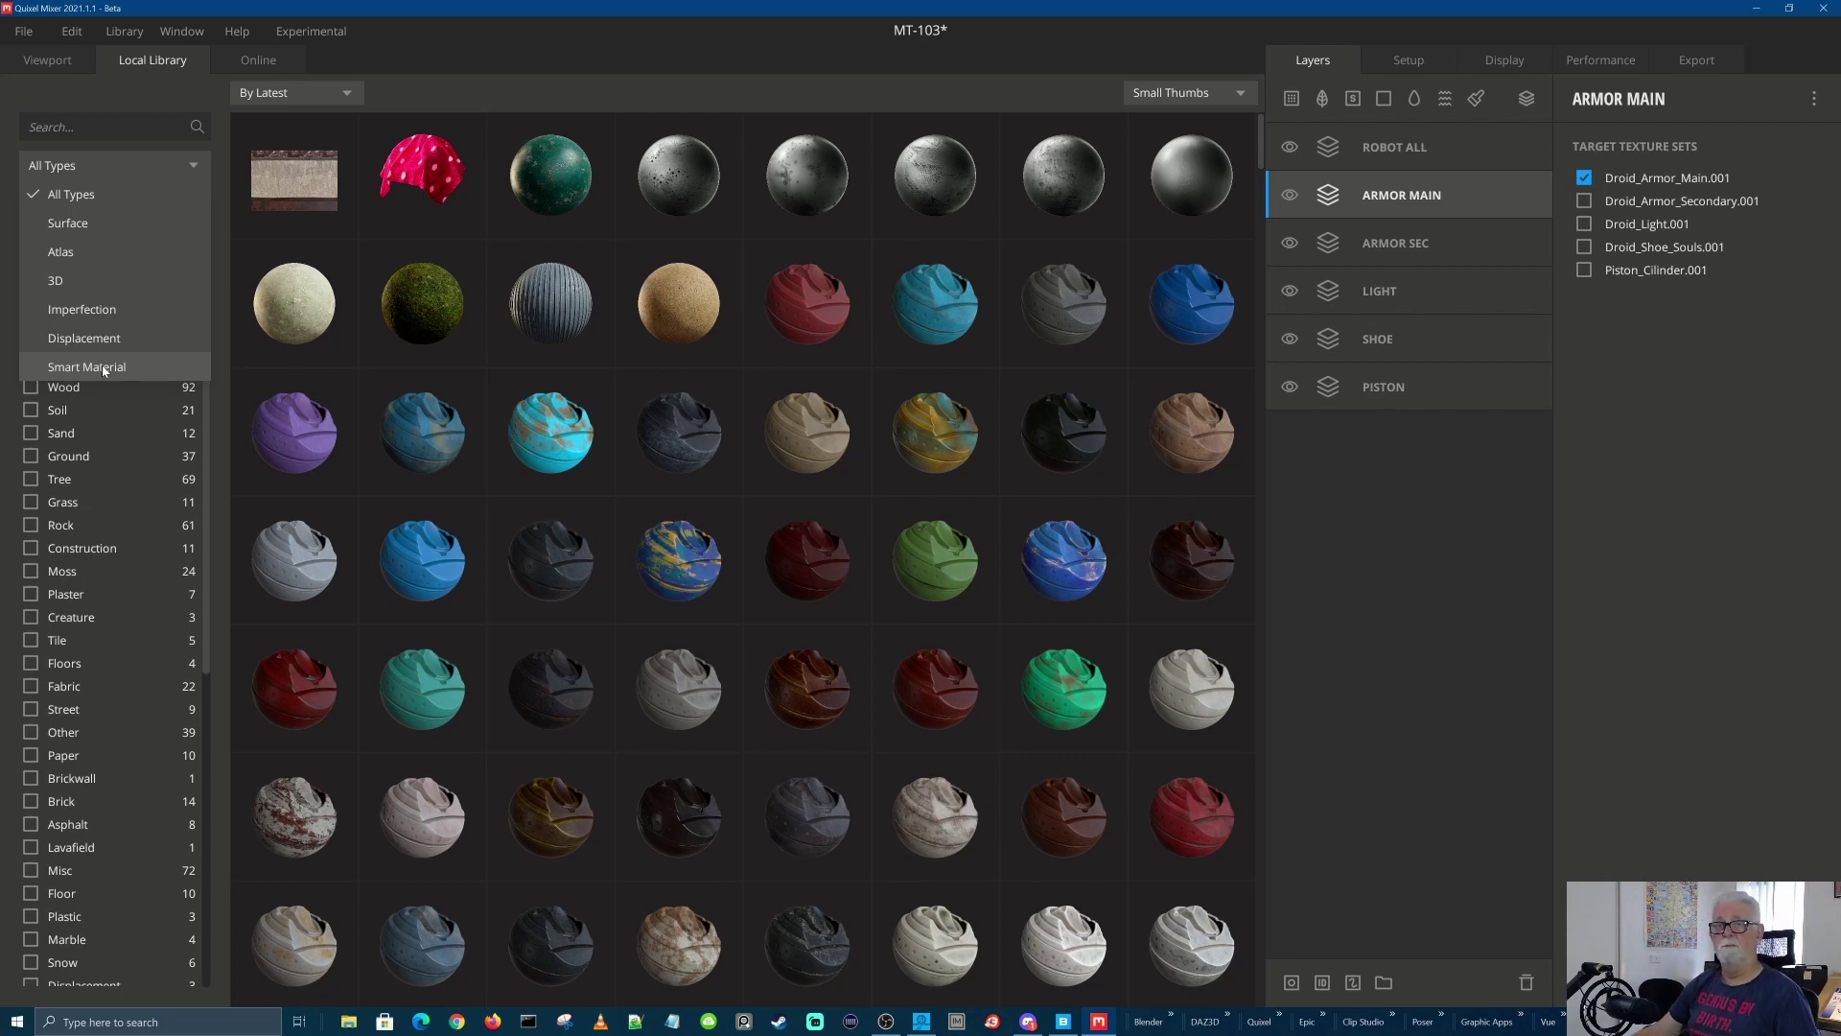
pyautogui.click(104, 368)
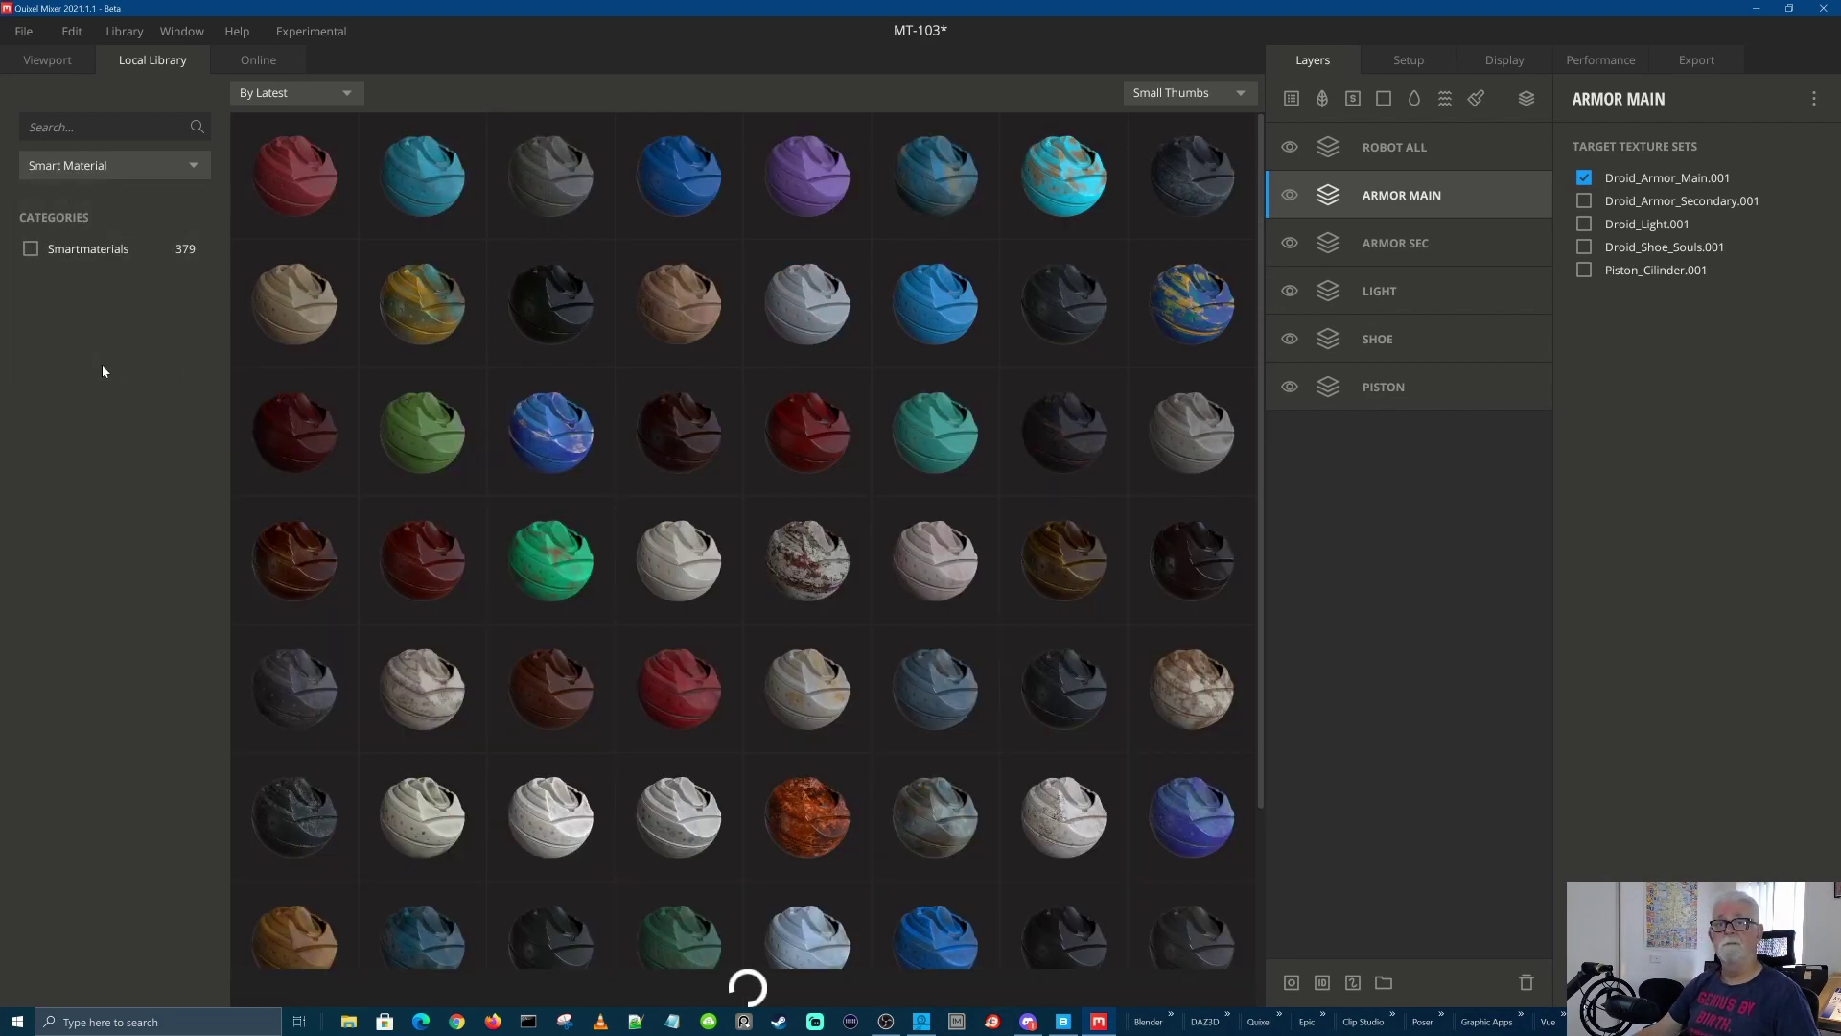
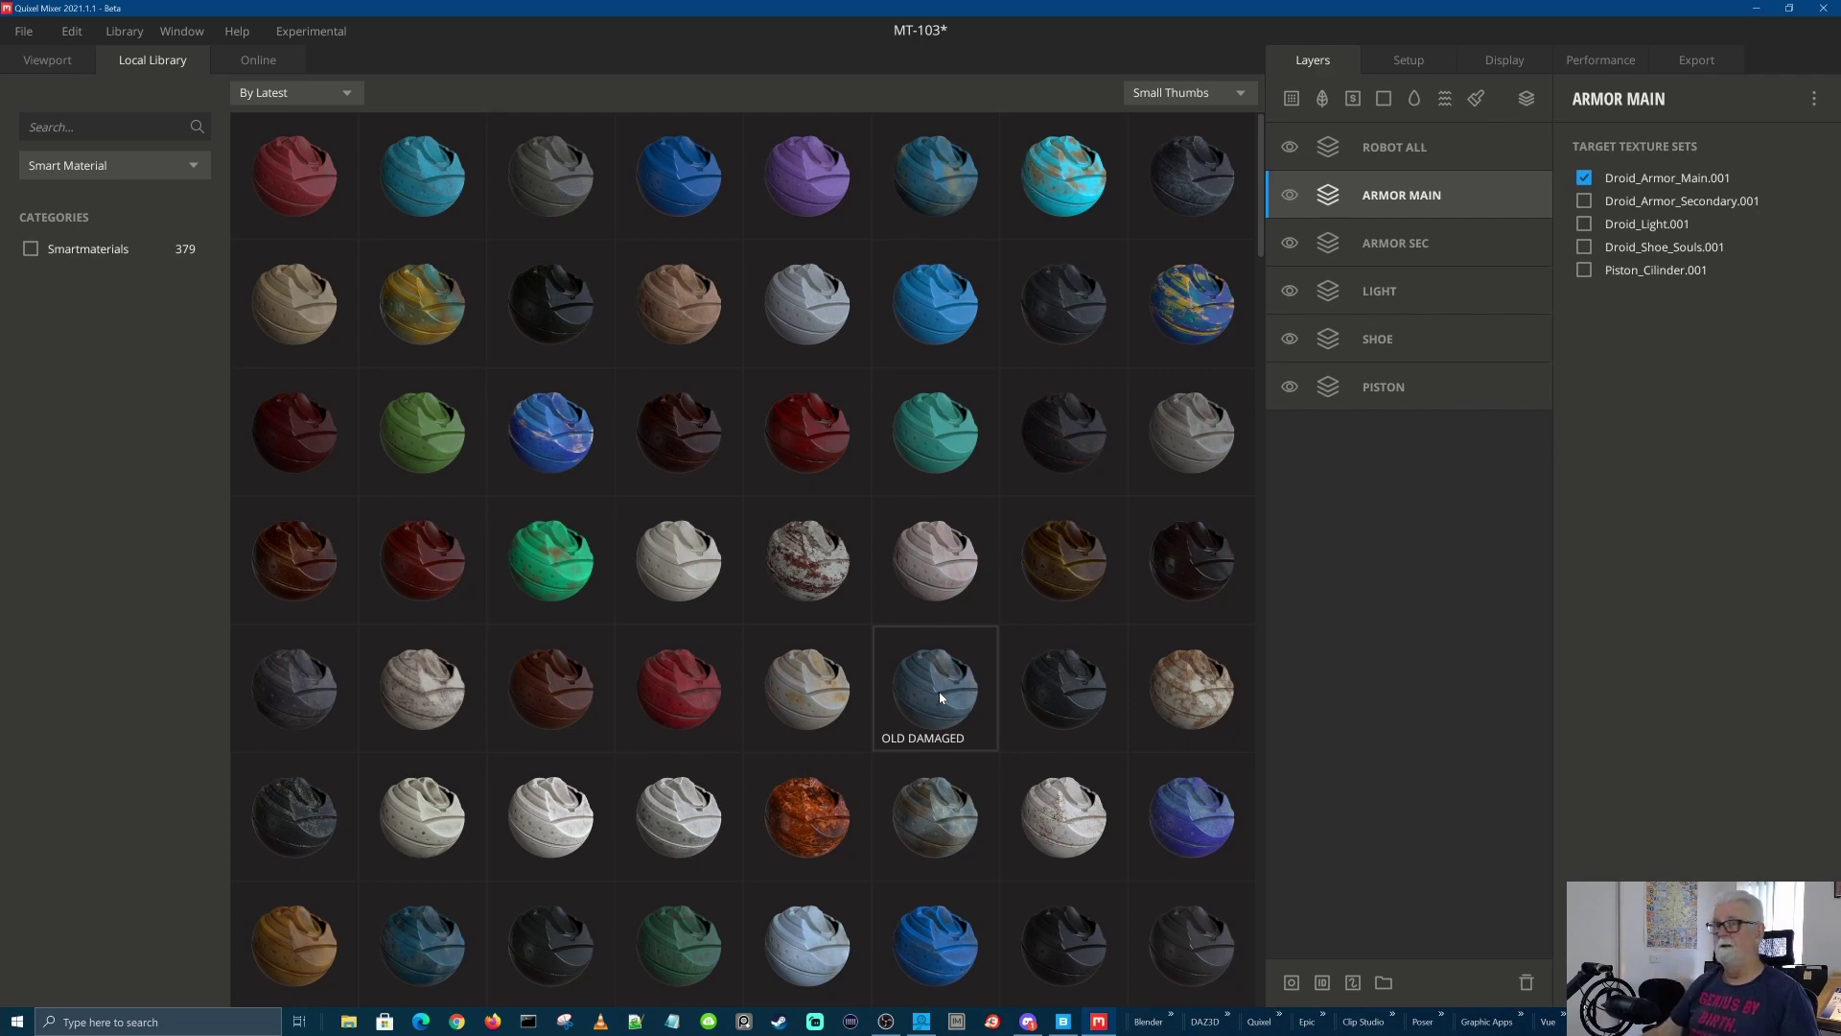
# Look over the online asset library, and apply the local blue Old Damaged plastic smart material to ARMOR MAIN
pyautogui.click(273, 59)
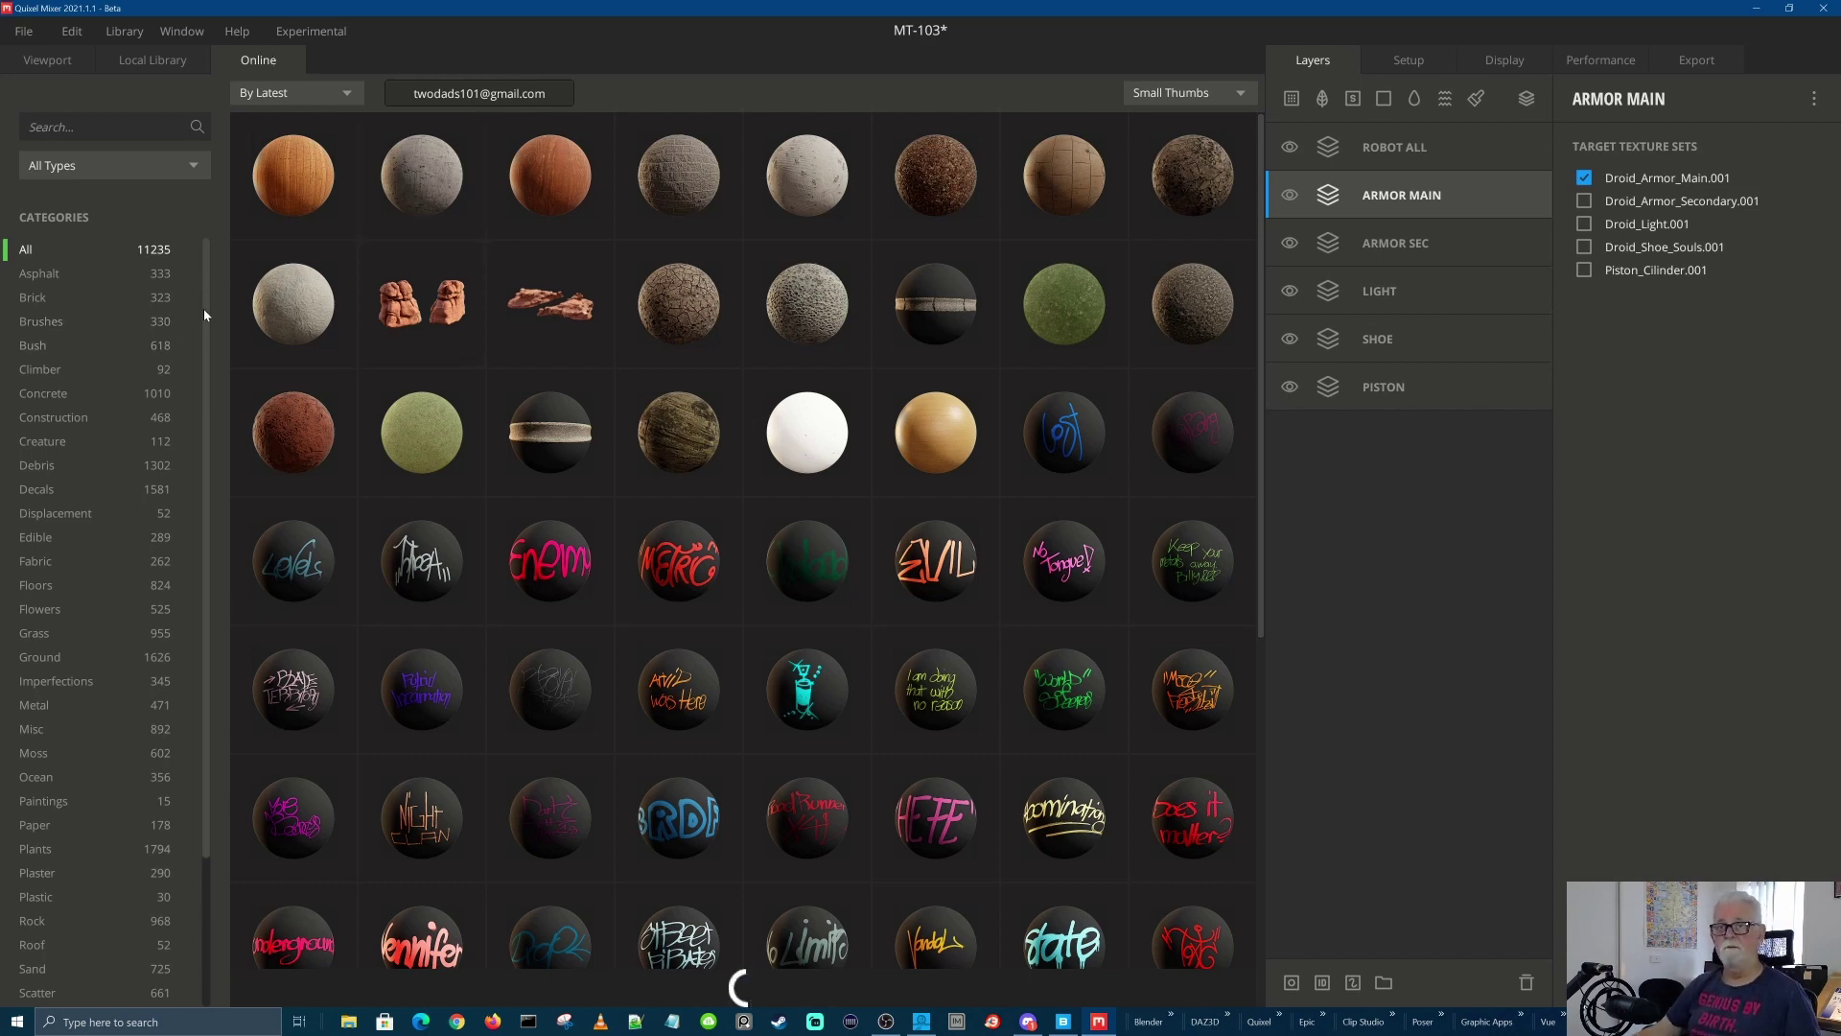
pyautogui.moveTo(203, 312); pyautogui.dragTo(209, 641)
pyautogui.scroll(3, 204, 640)
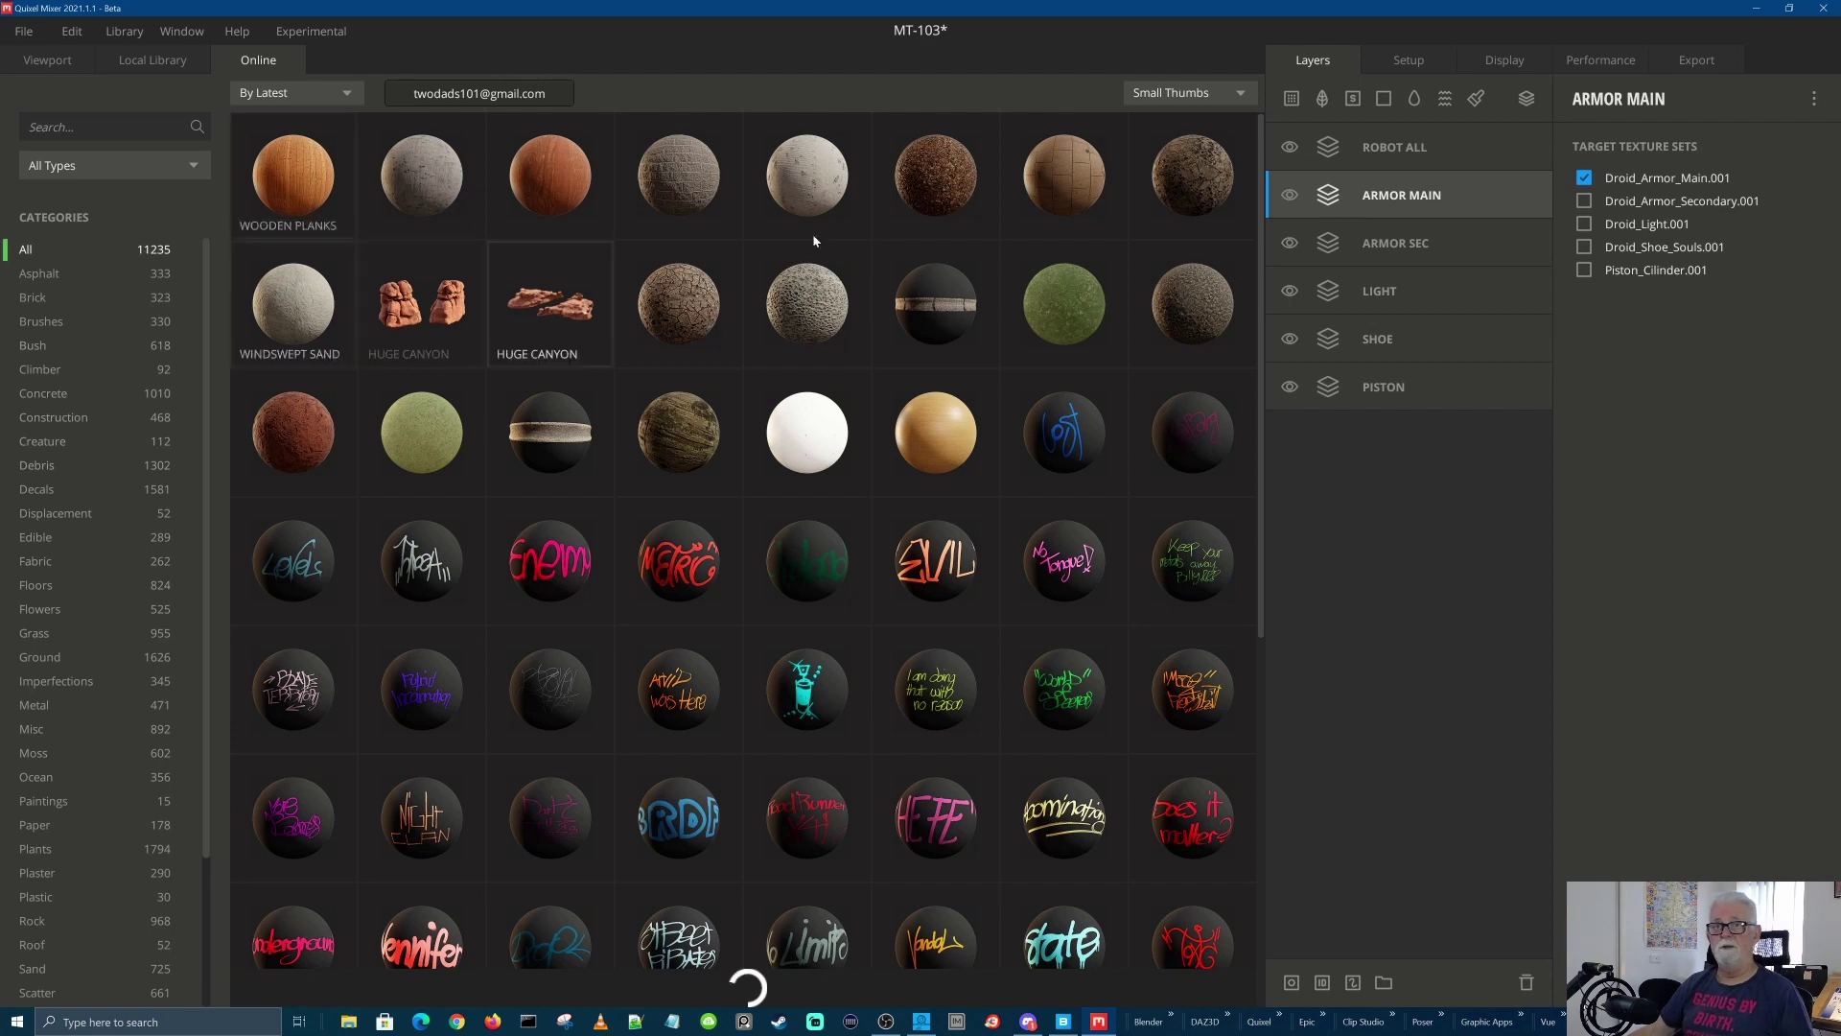
pyautogui.click(133, 60)
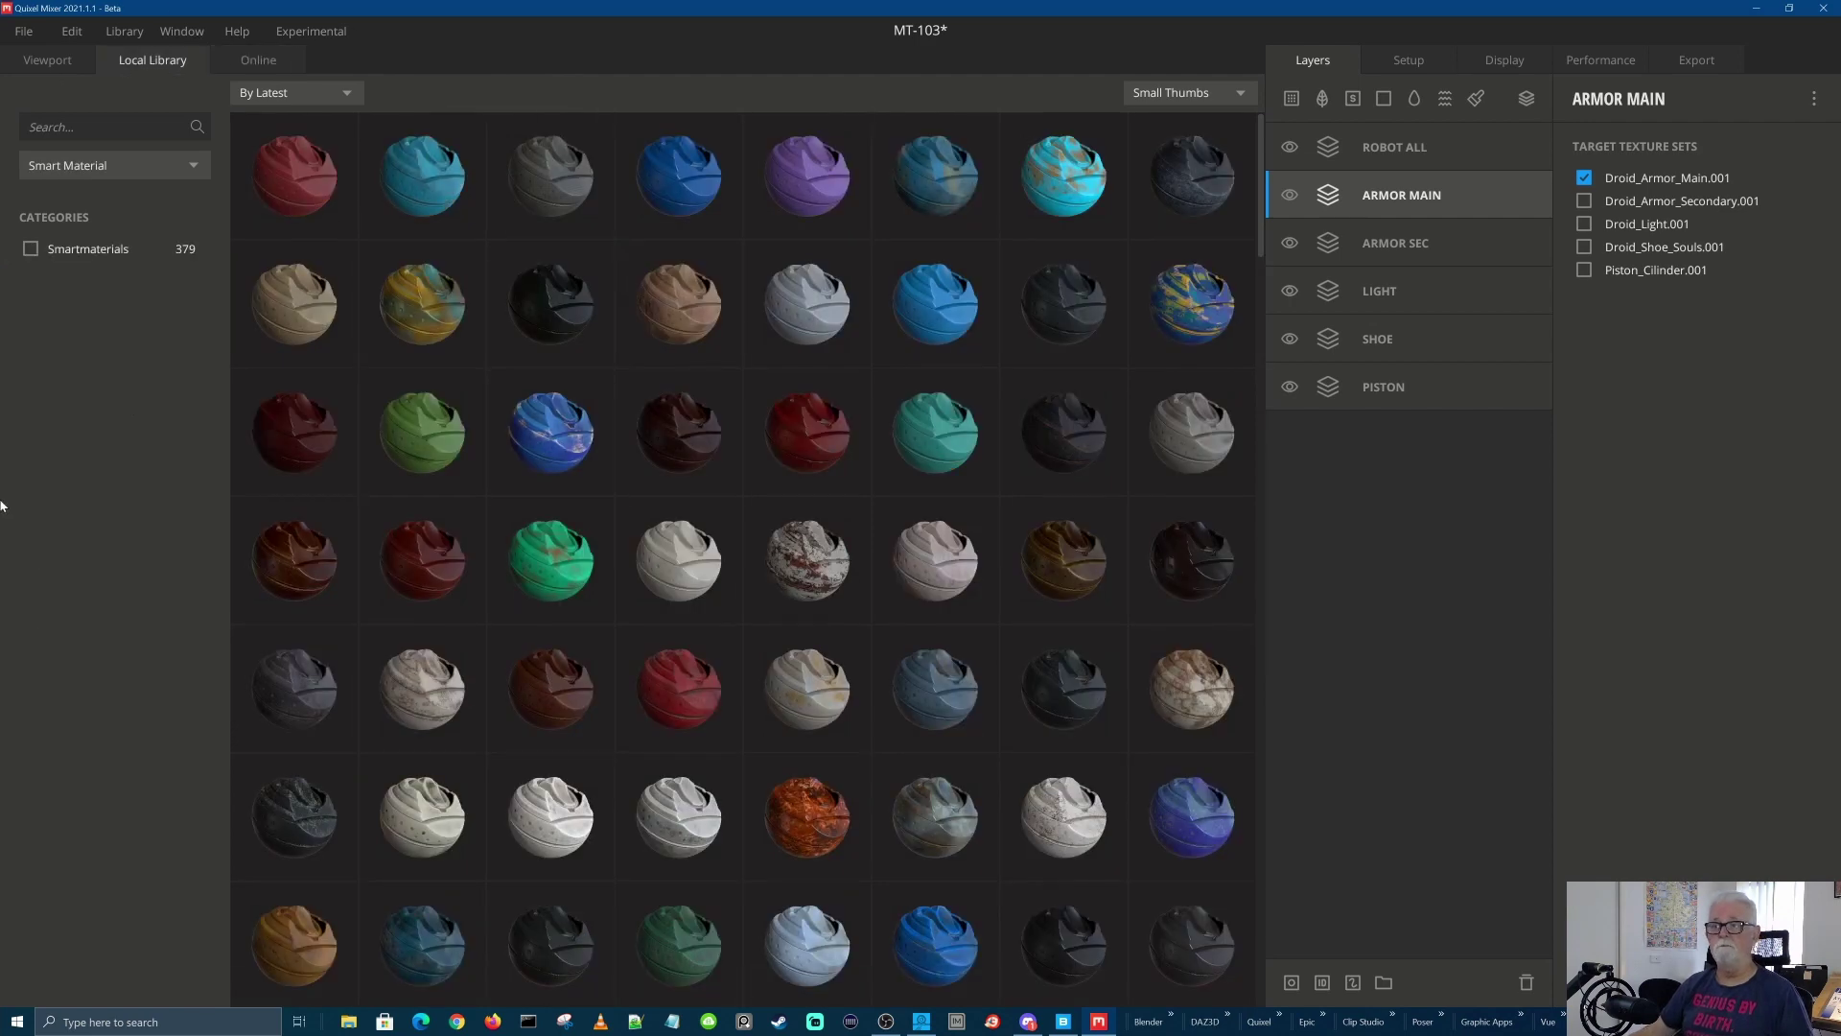
pyautogui.click(927, 689)
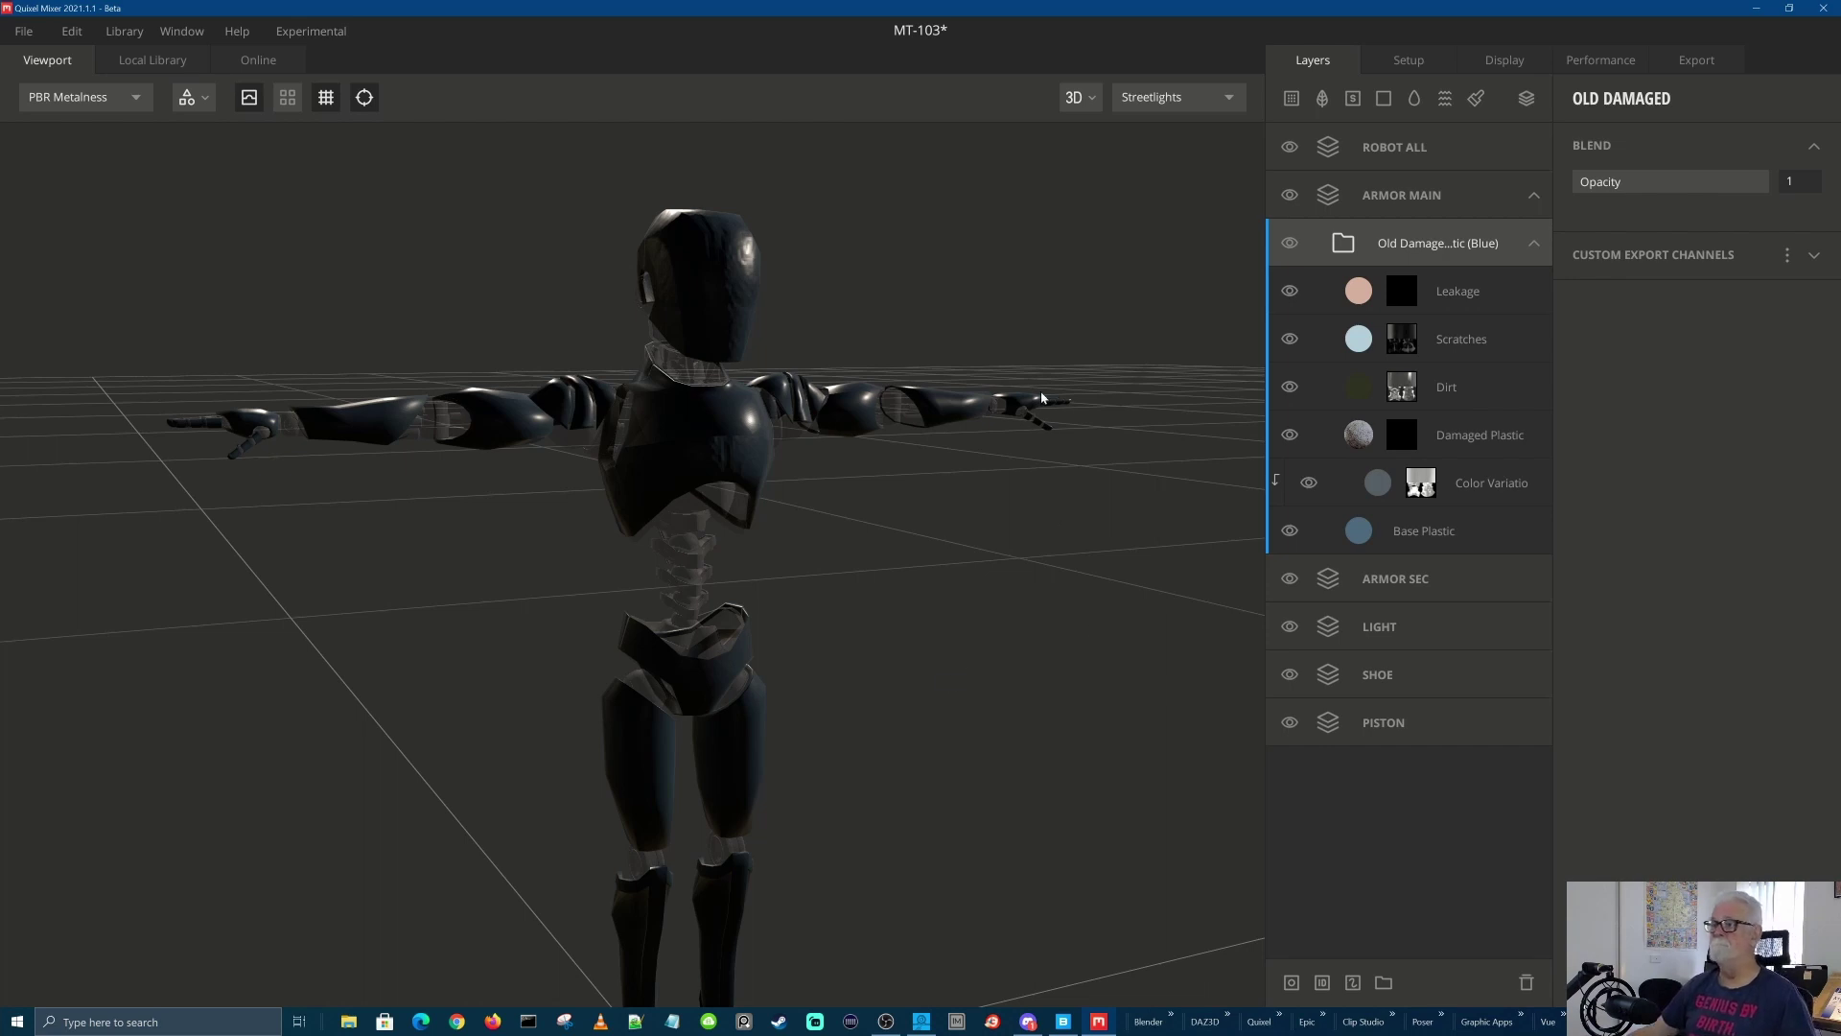
# Apply the red Scratched plastic smart material from the local library to the ARMOR SEC layer set
pyautogui.click(1440, 588)
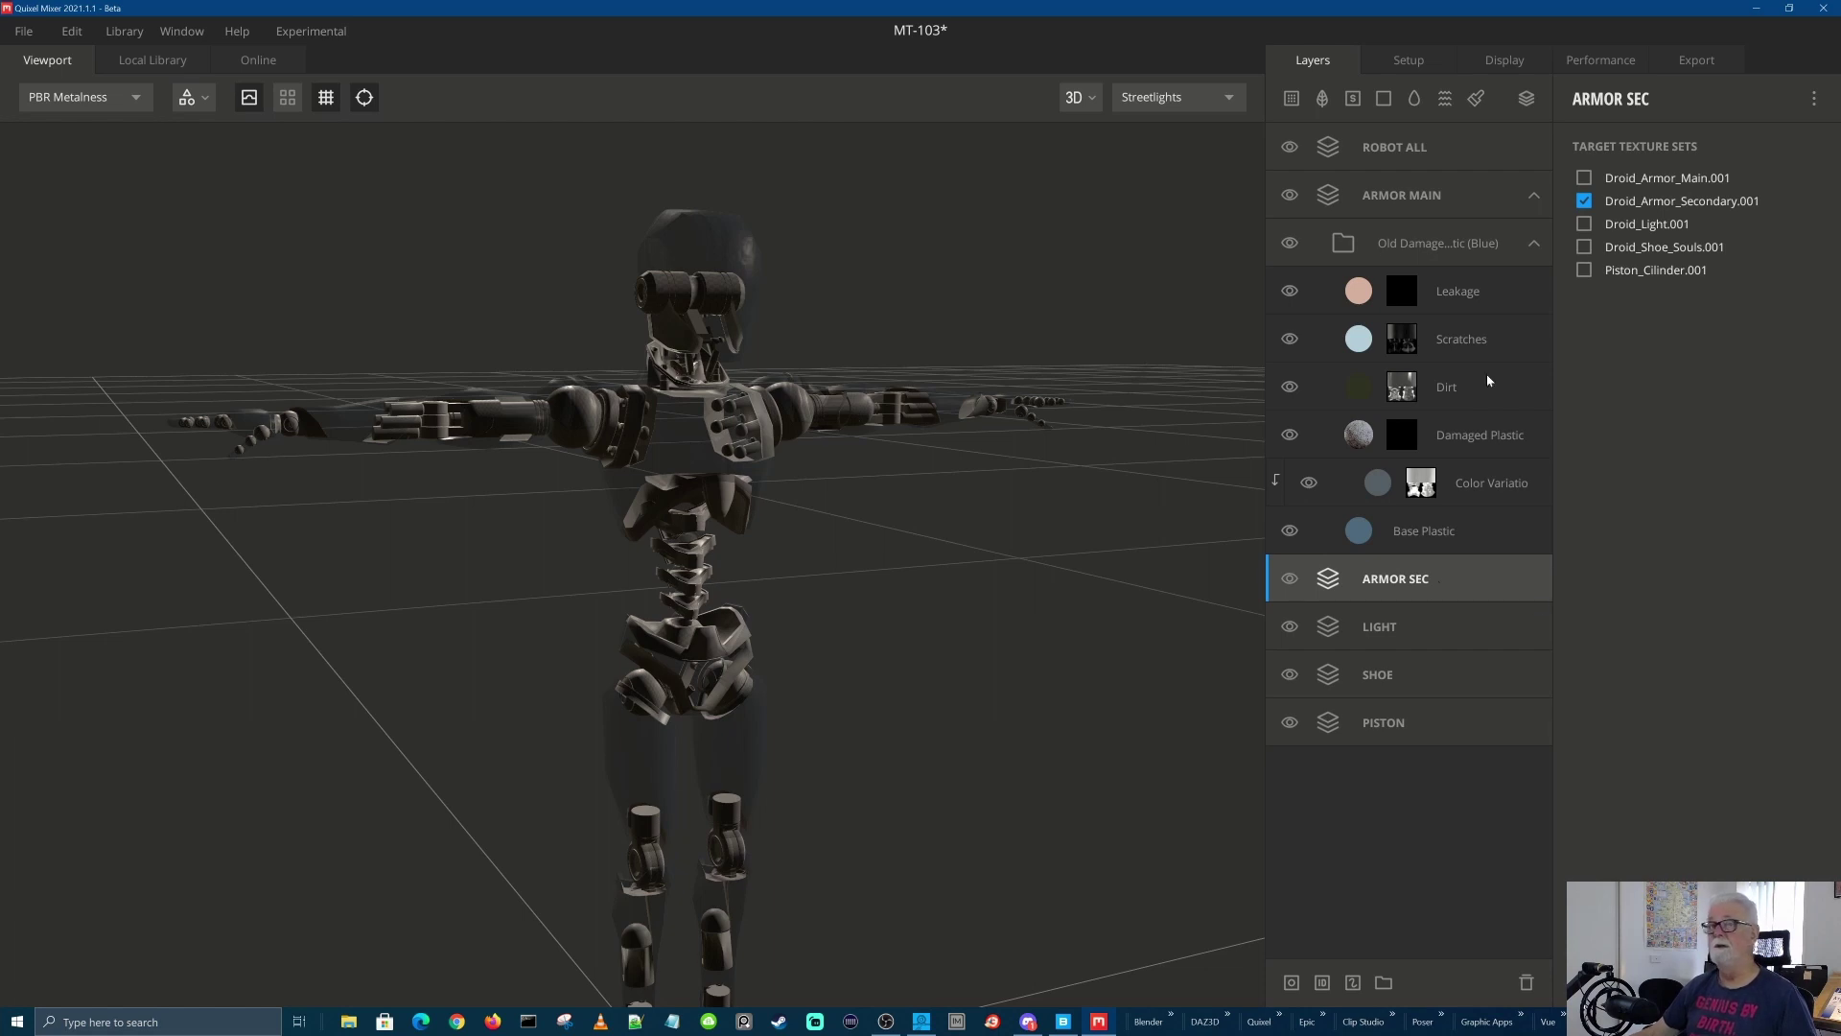
pyautogui.click(152, 60)
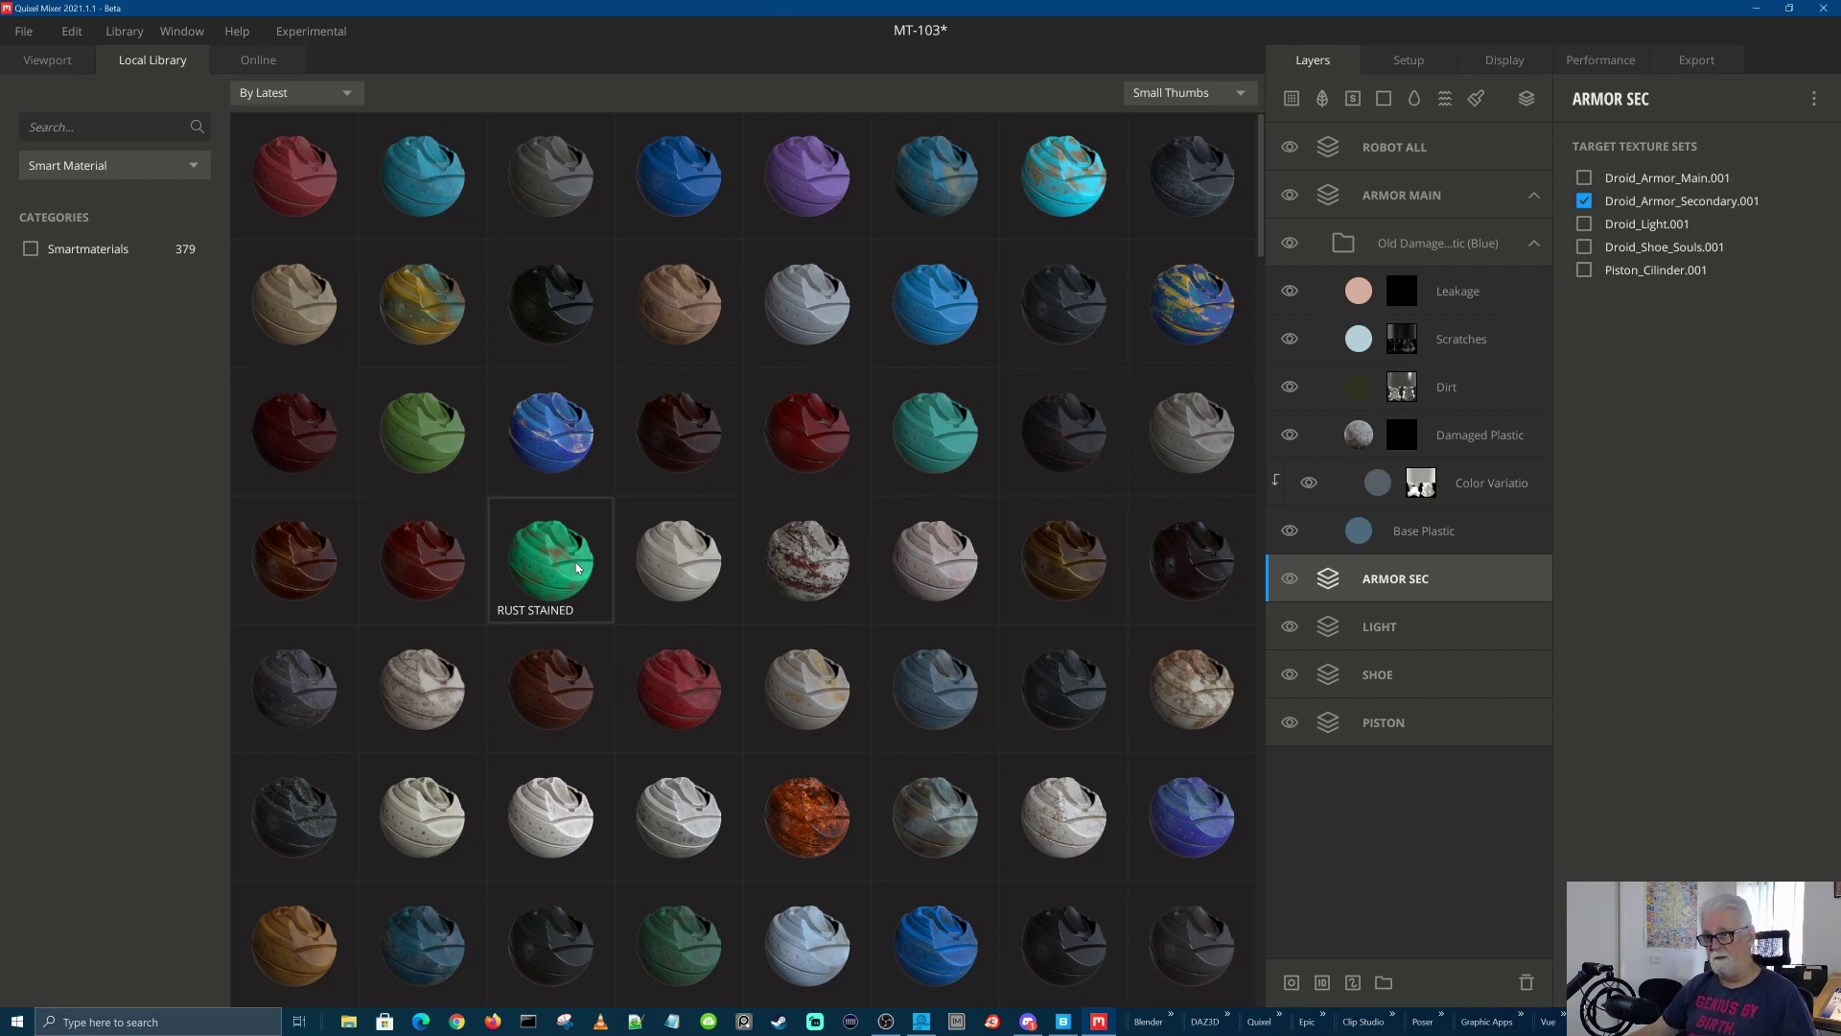
pyautogui.click(819, 442)
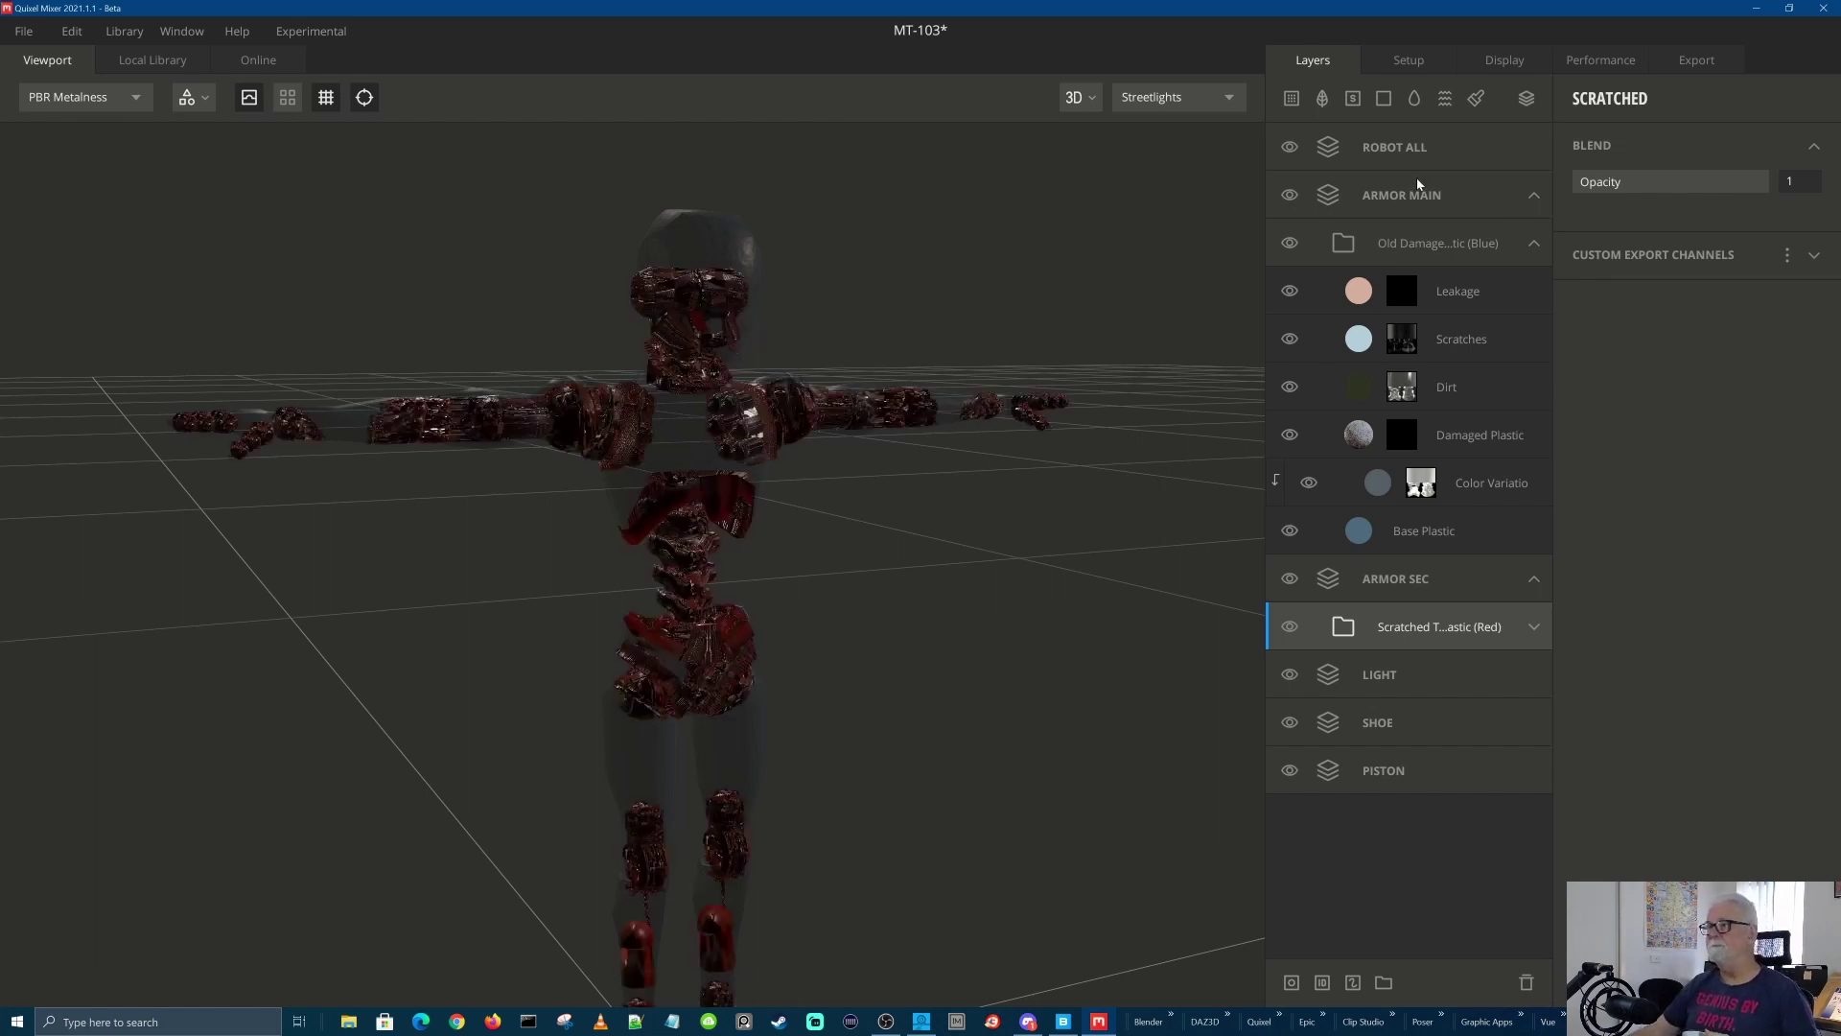
# Show the whole droid through the ROBOT ALL layer set and turn off the displacement preview
pyautogui.click(1399, 148)
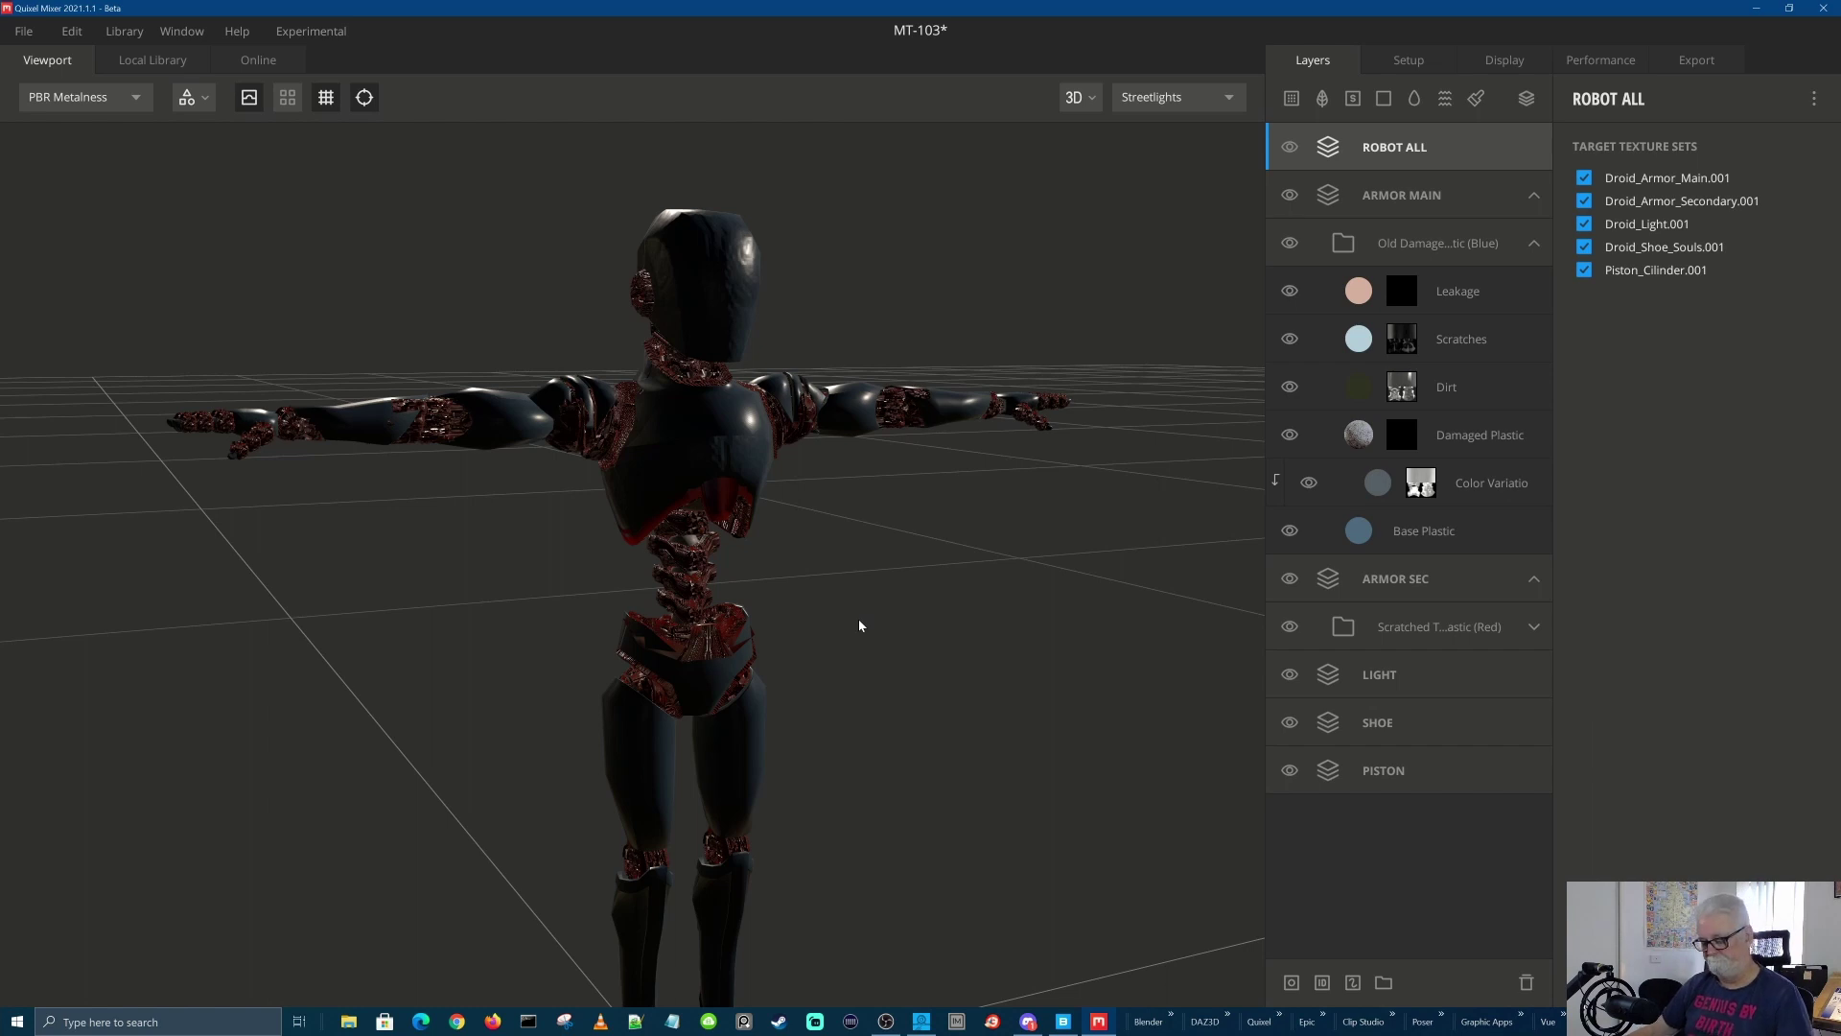
pyautogui.moveTo(861, 629)
pyautogui.mouseDown()
pyautogui.moveTo(863, 658)
pyautogui.moveTo(865, 620)
pyautogui.mouseUp()
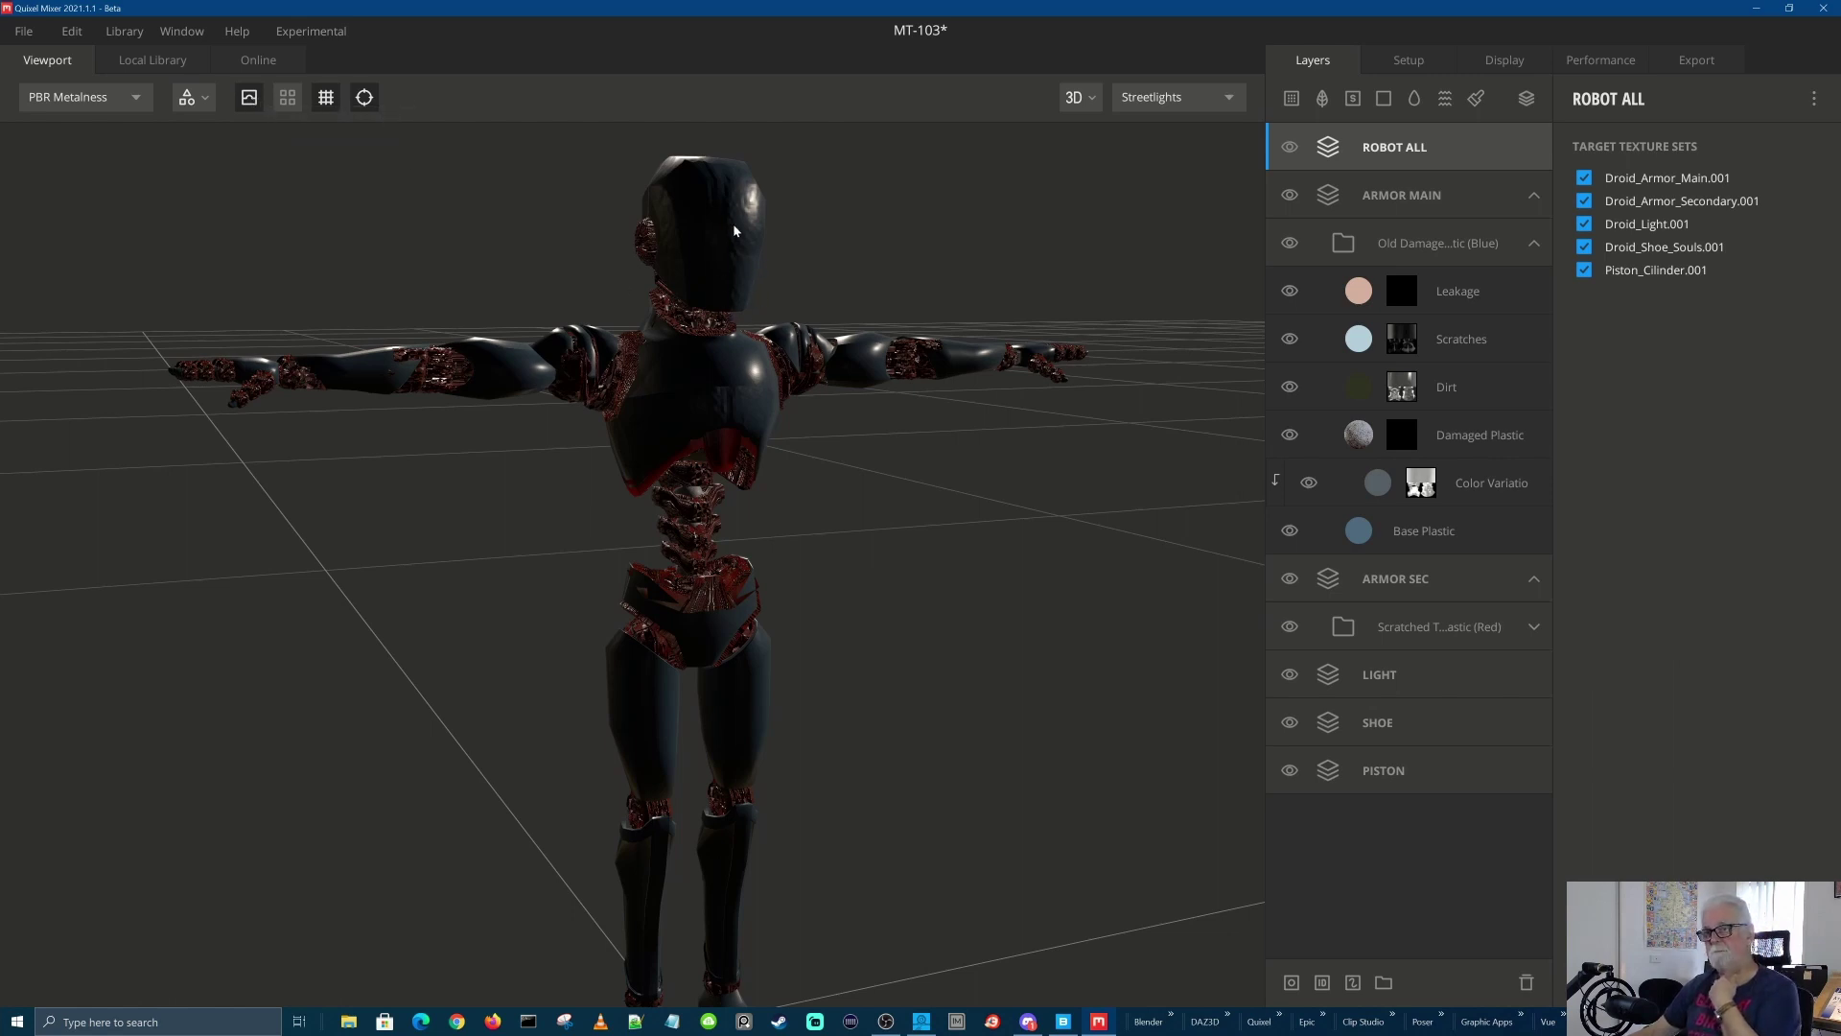
pyautogui.click(249, 98)
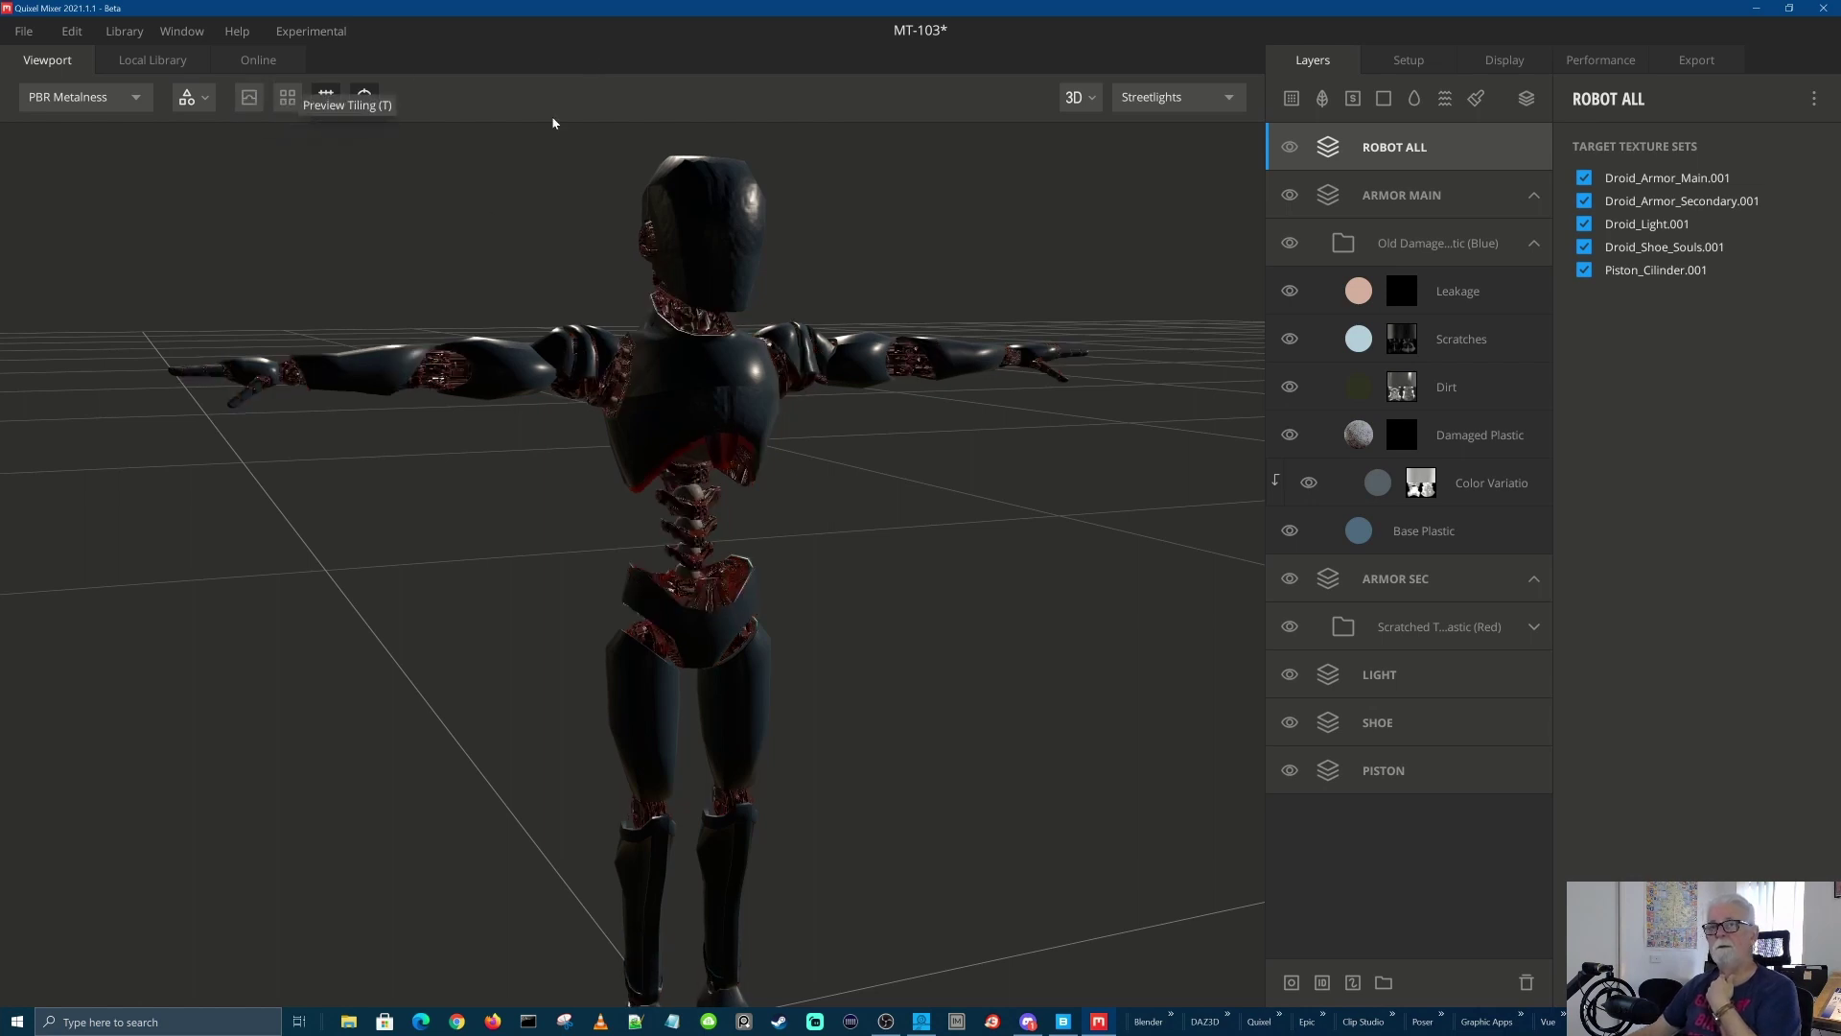
# Try the tiling preview on the droid and inspect its torso and spine up close
pyautogui.click(287, 98)
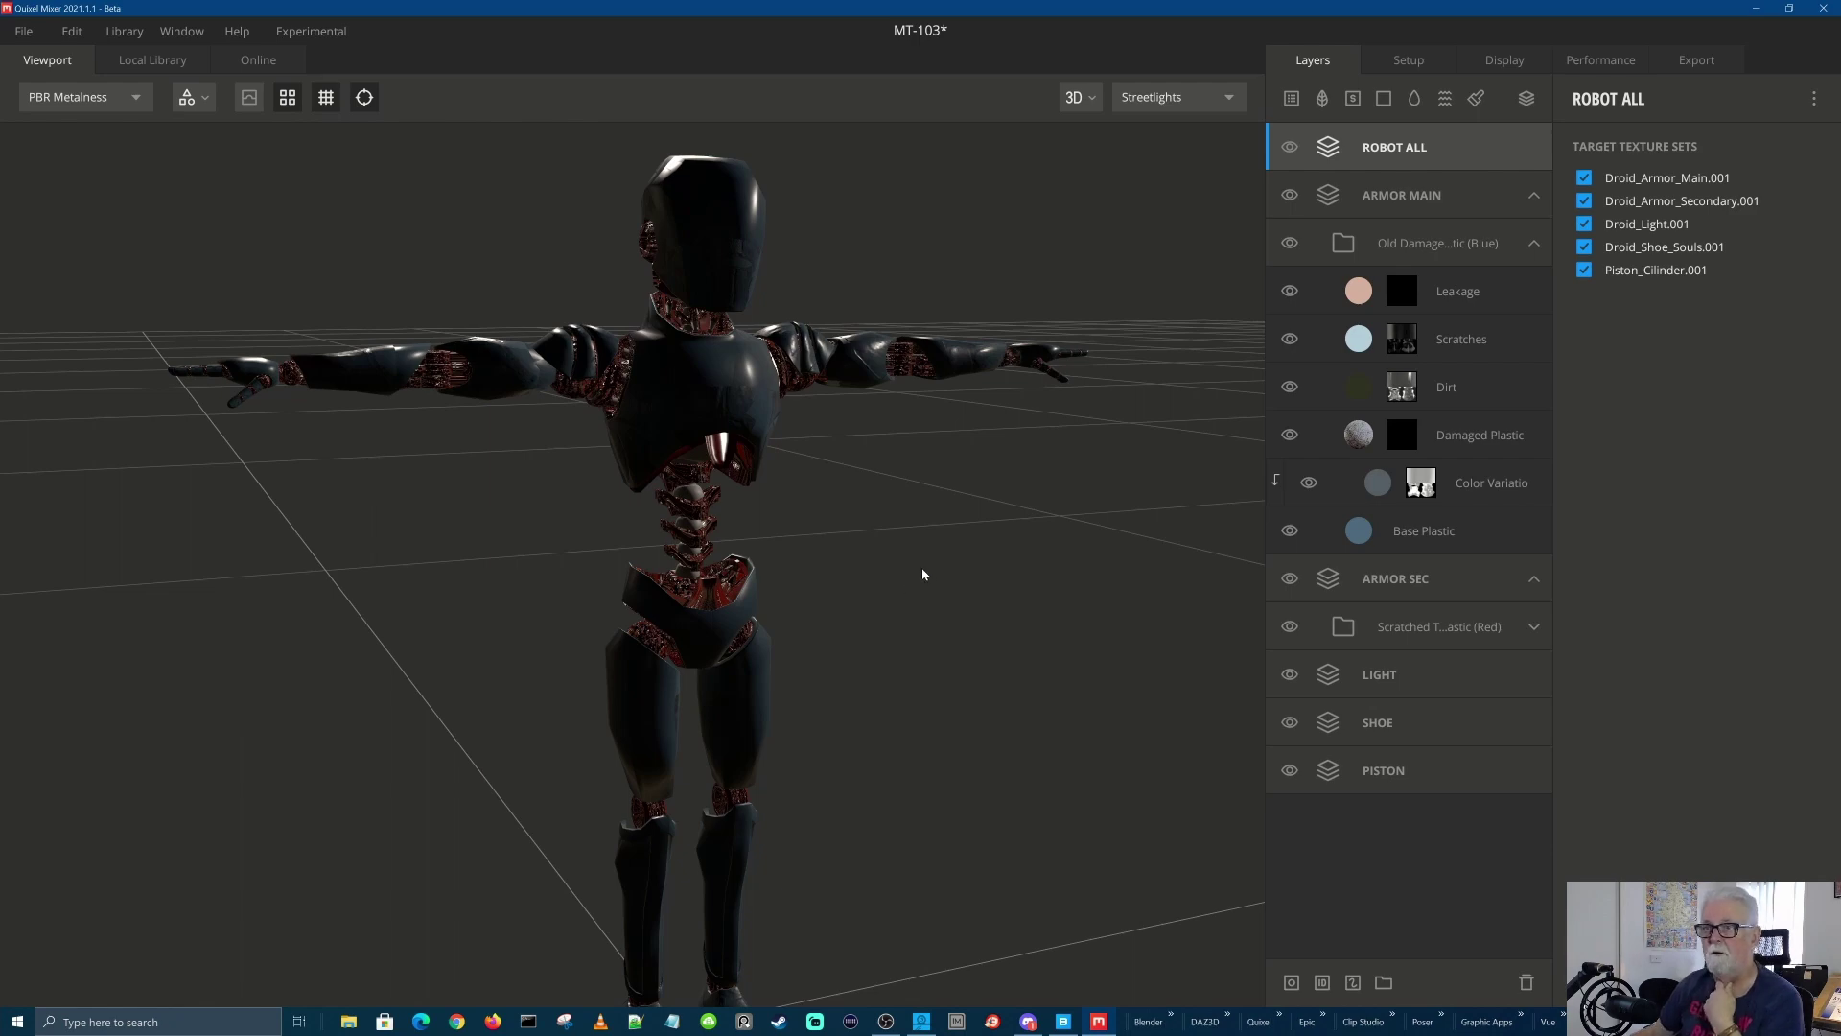
pyautogui.scroll(5, 774, 384)
pyautogui.scroll(-5, 774, 388)
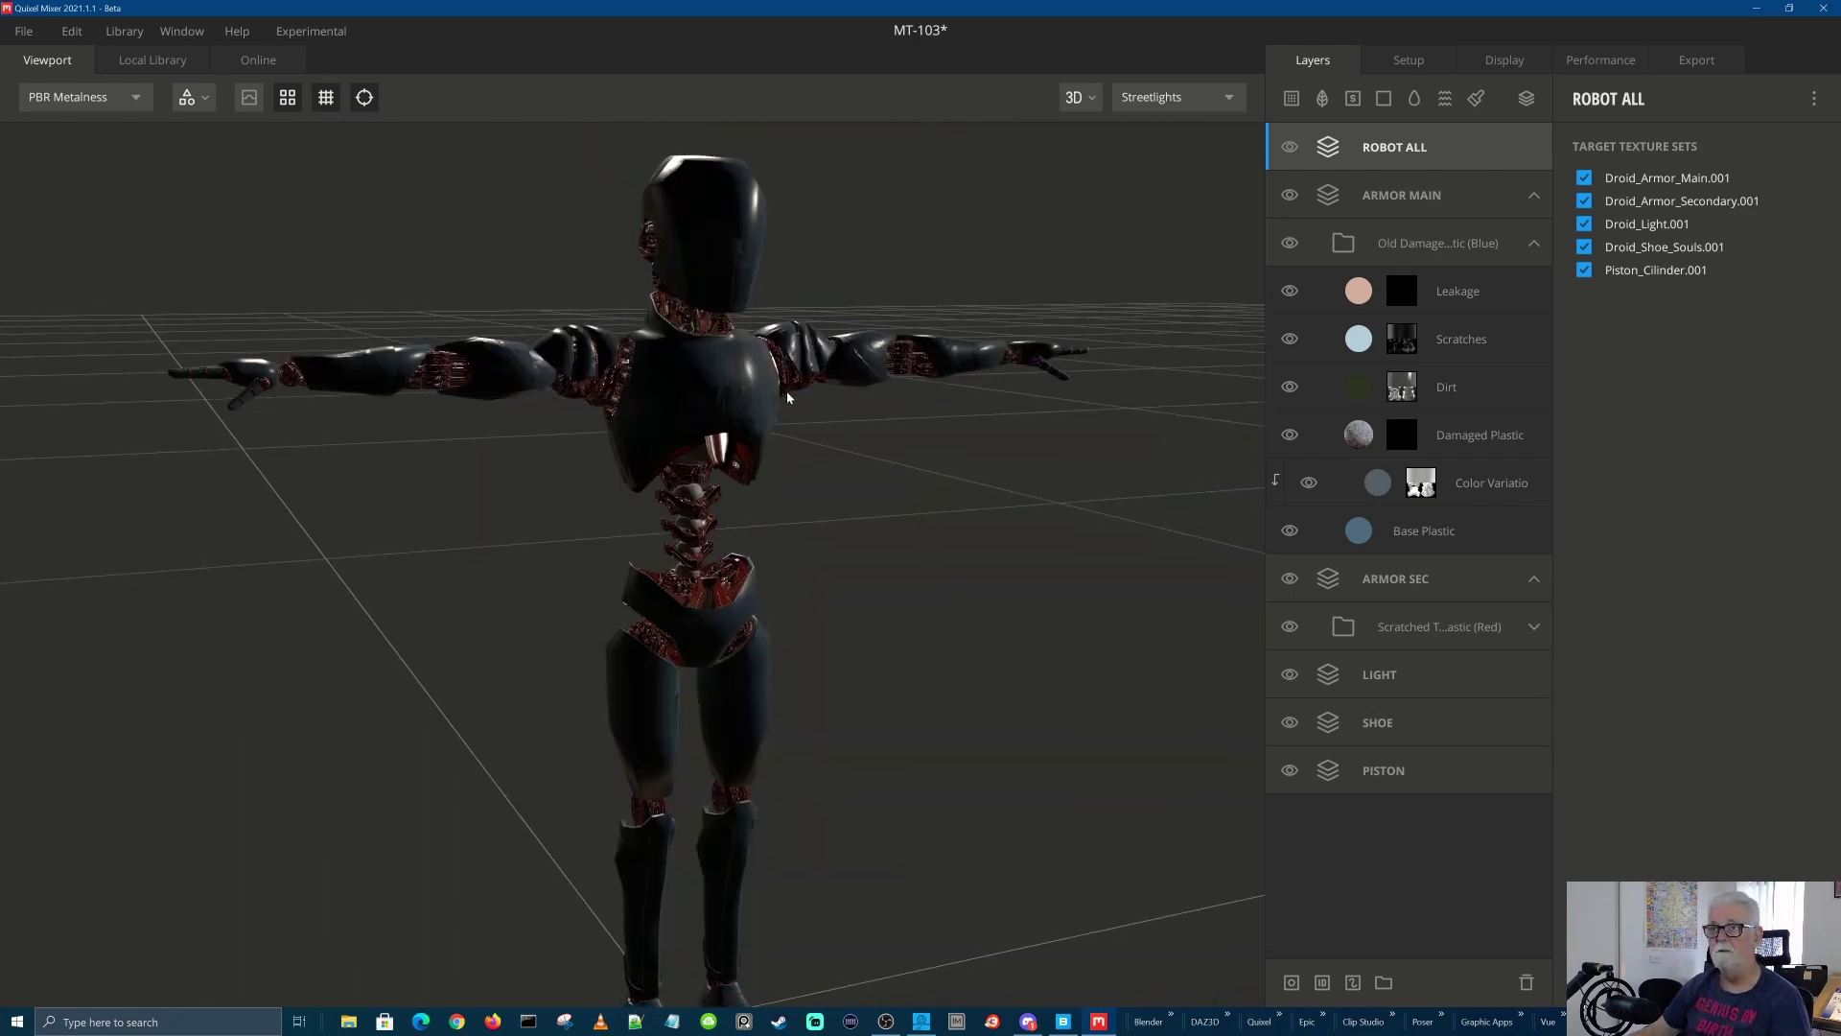
pyautogui.scroll(5, 751, 440)
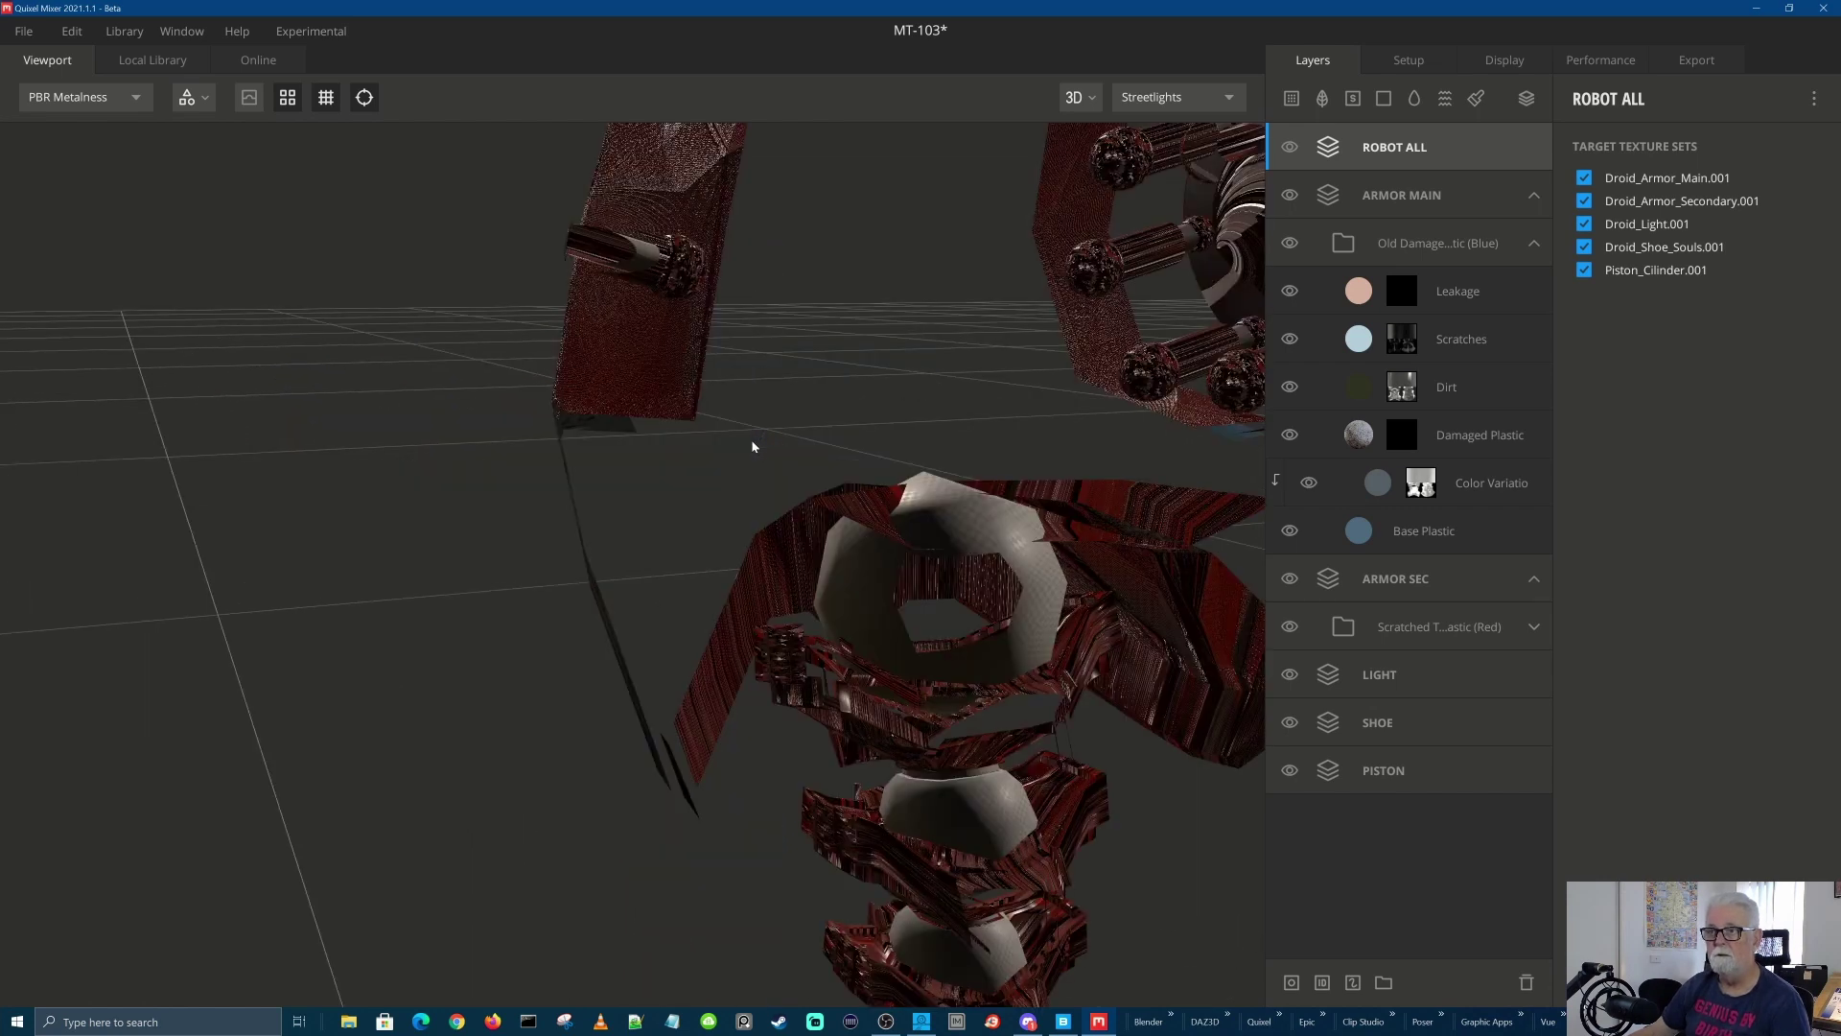
pyautogui.scroll(-5, 753, 446)
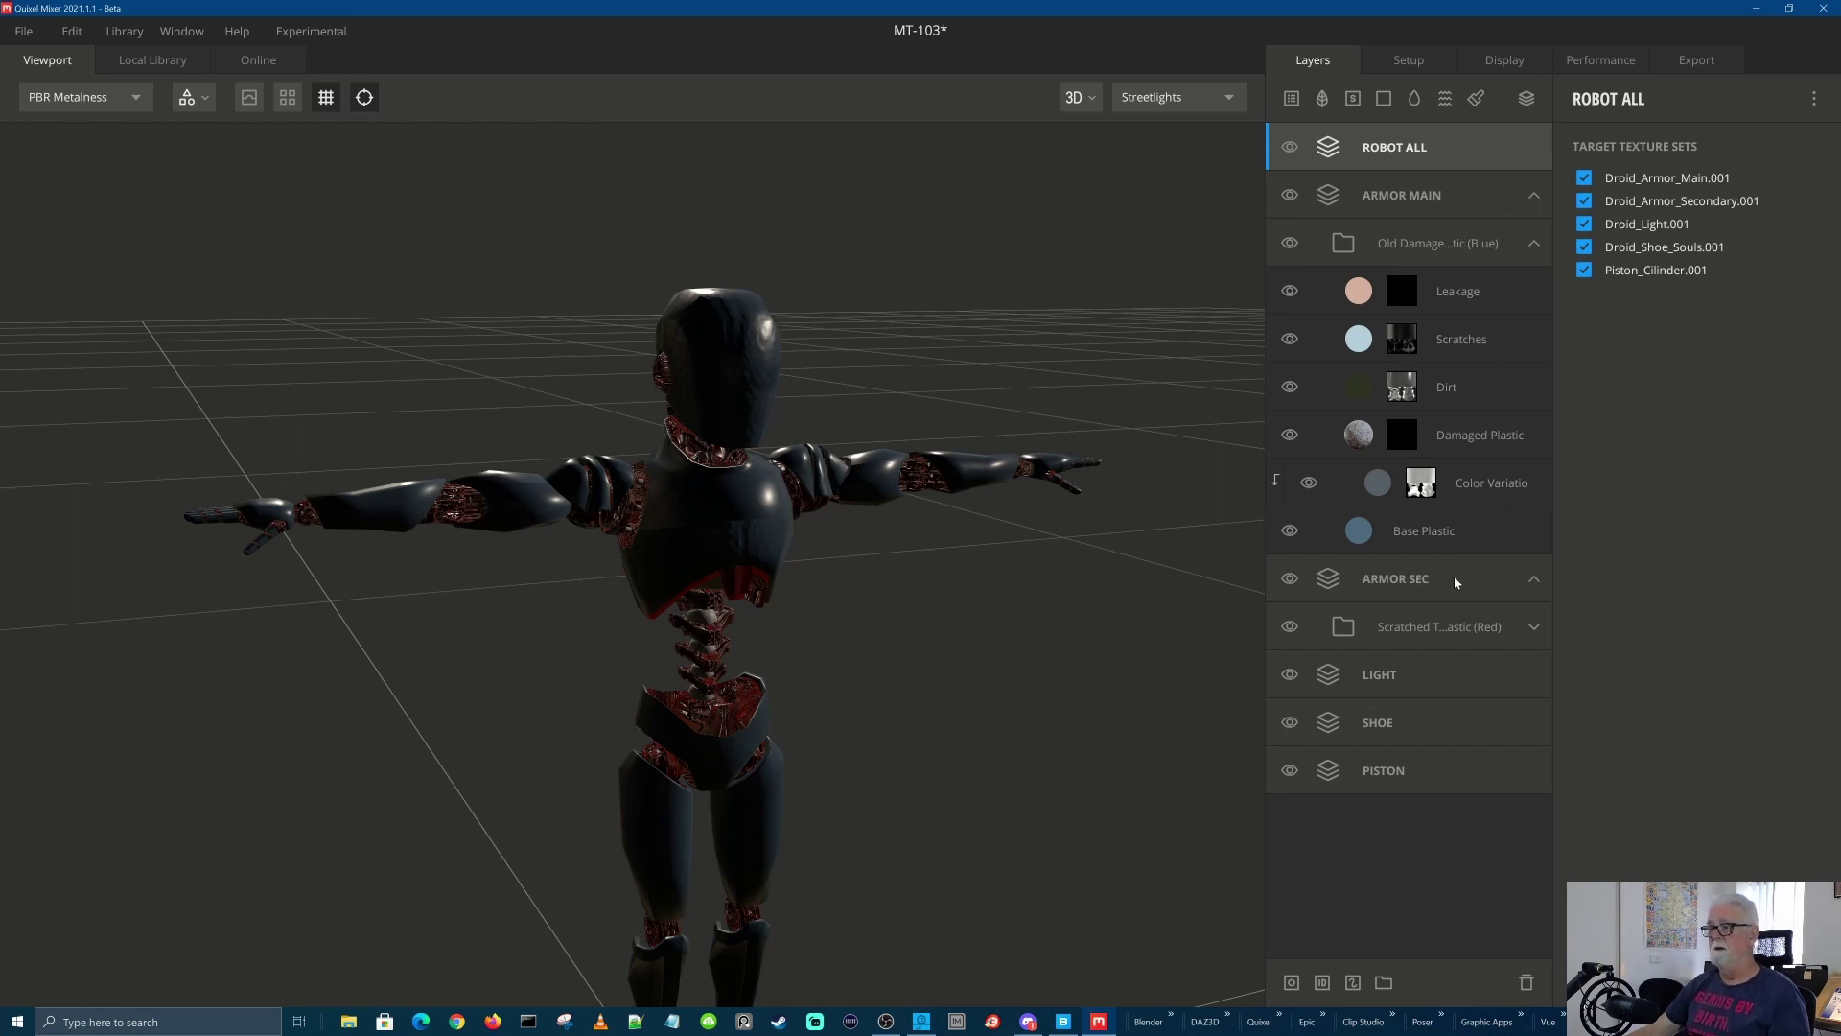
# Replace the red Scratched plastic in ARMOR SEC with the Mouldy Plastic (White) smart material
pyautogui.click(1444, 626)
pyautogui.click(1527, 983)
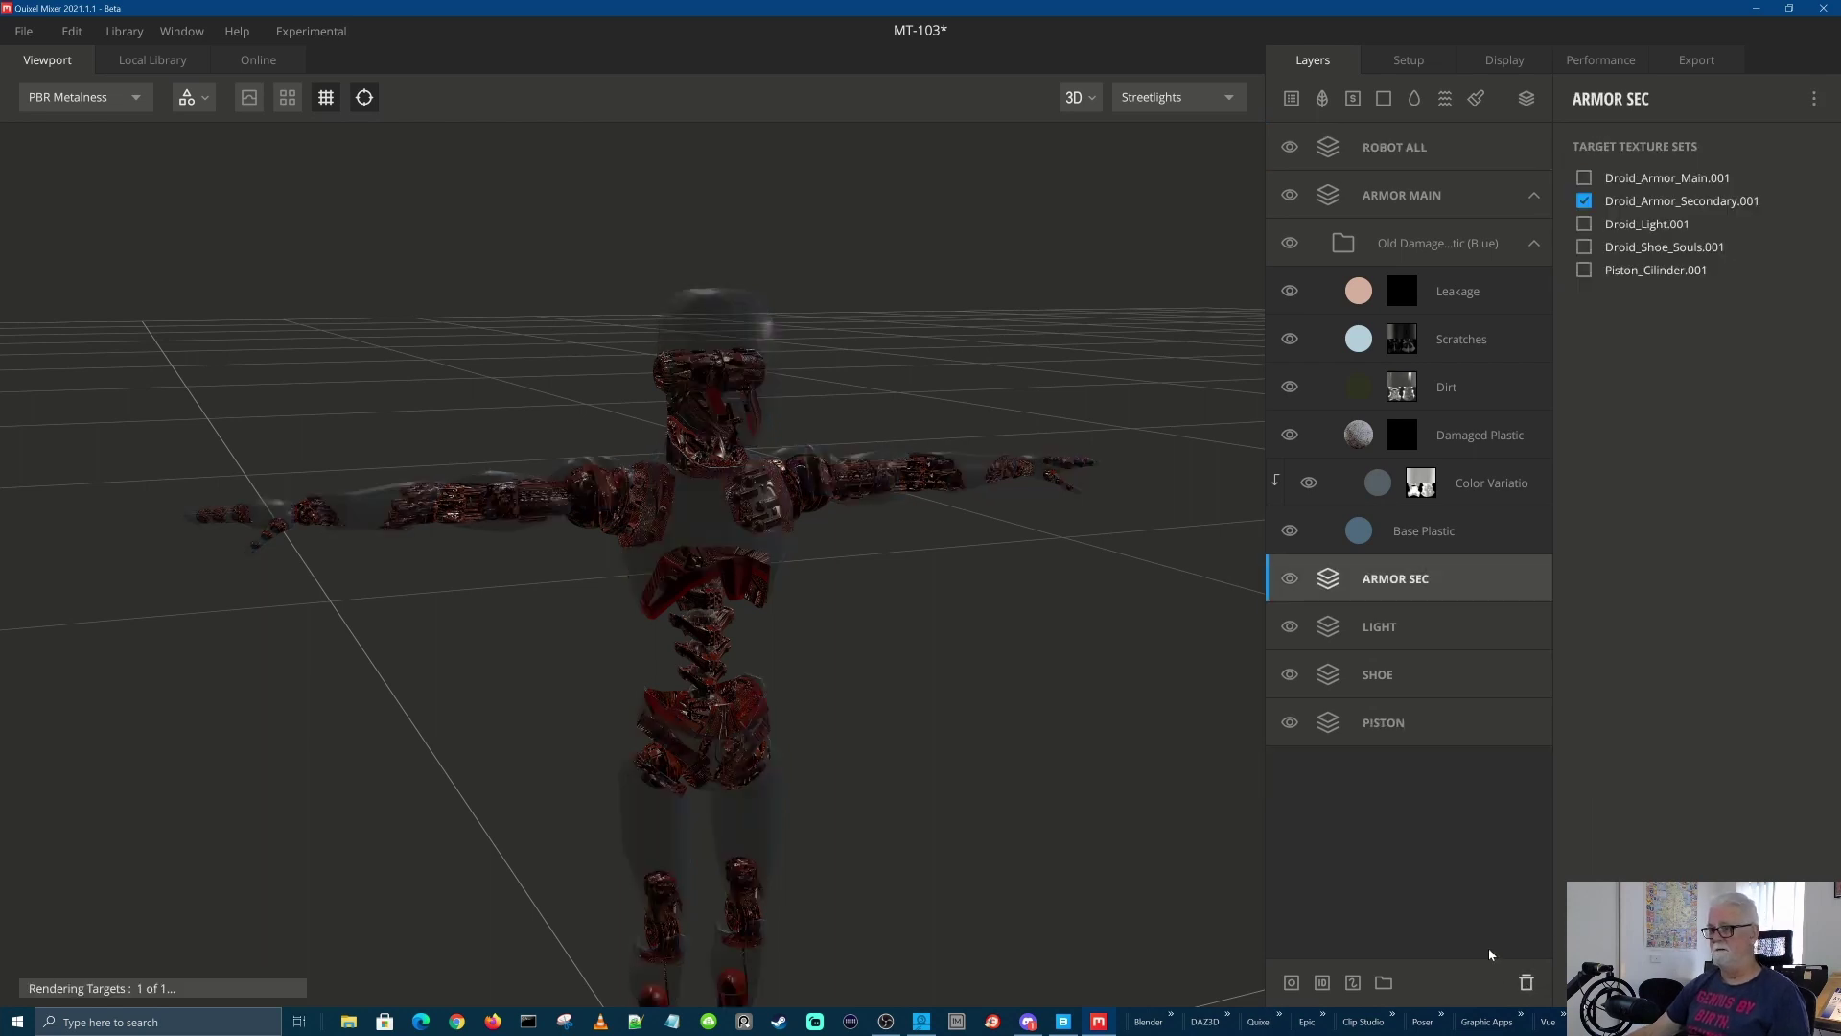
pyautogui.click(265, 63)
pyautogui.click(158, 62)
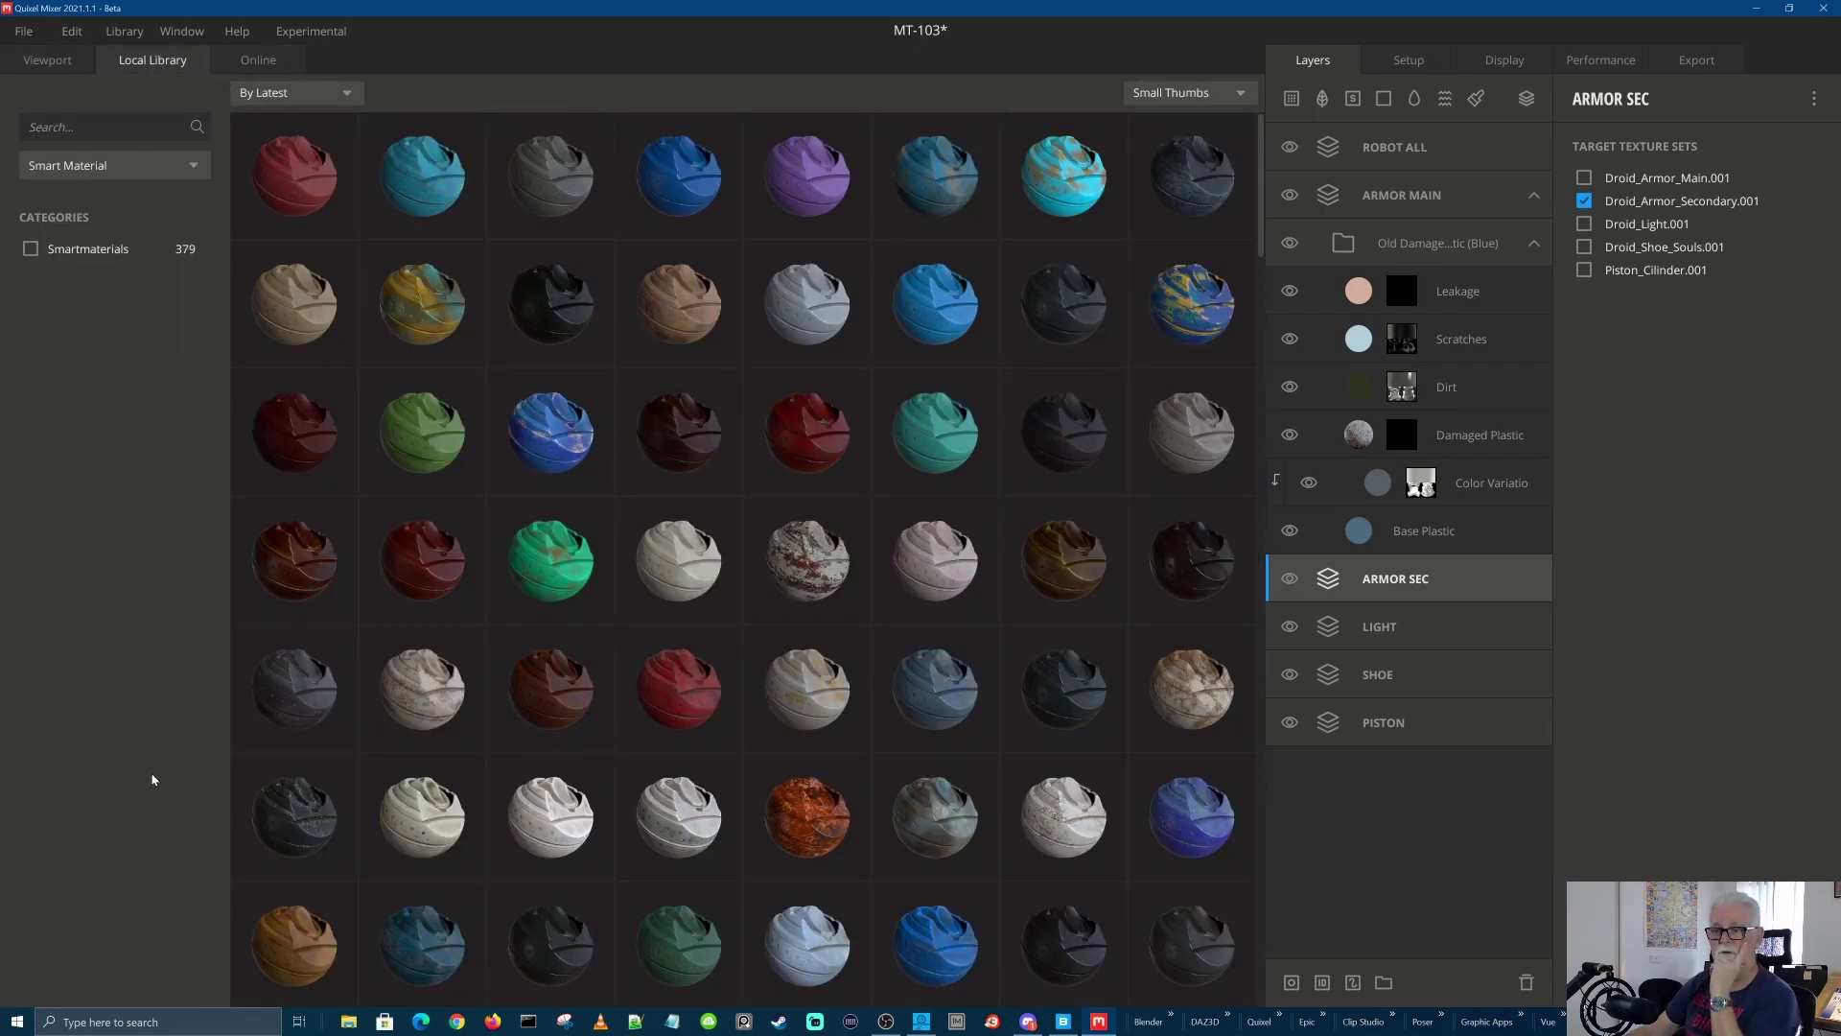
pyautogui.click(676, 834)
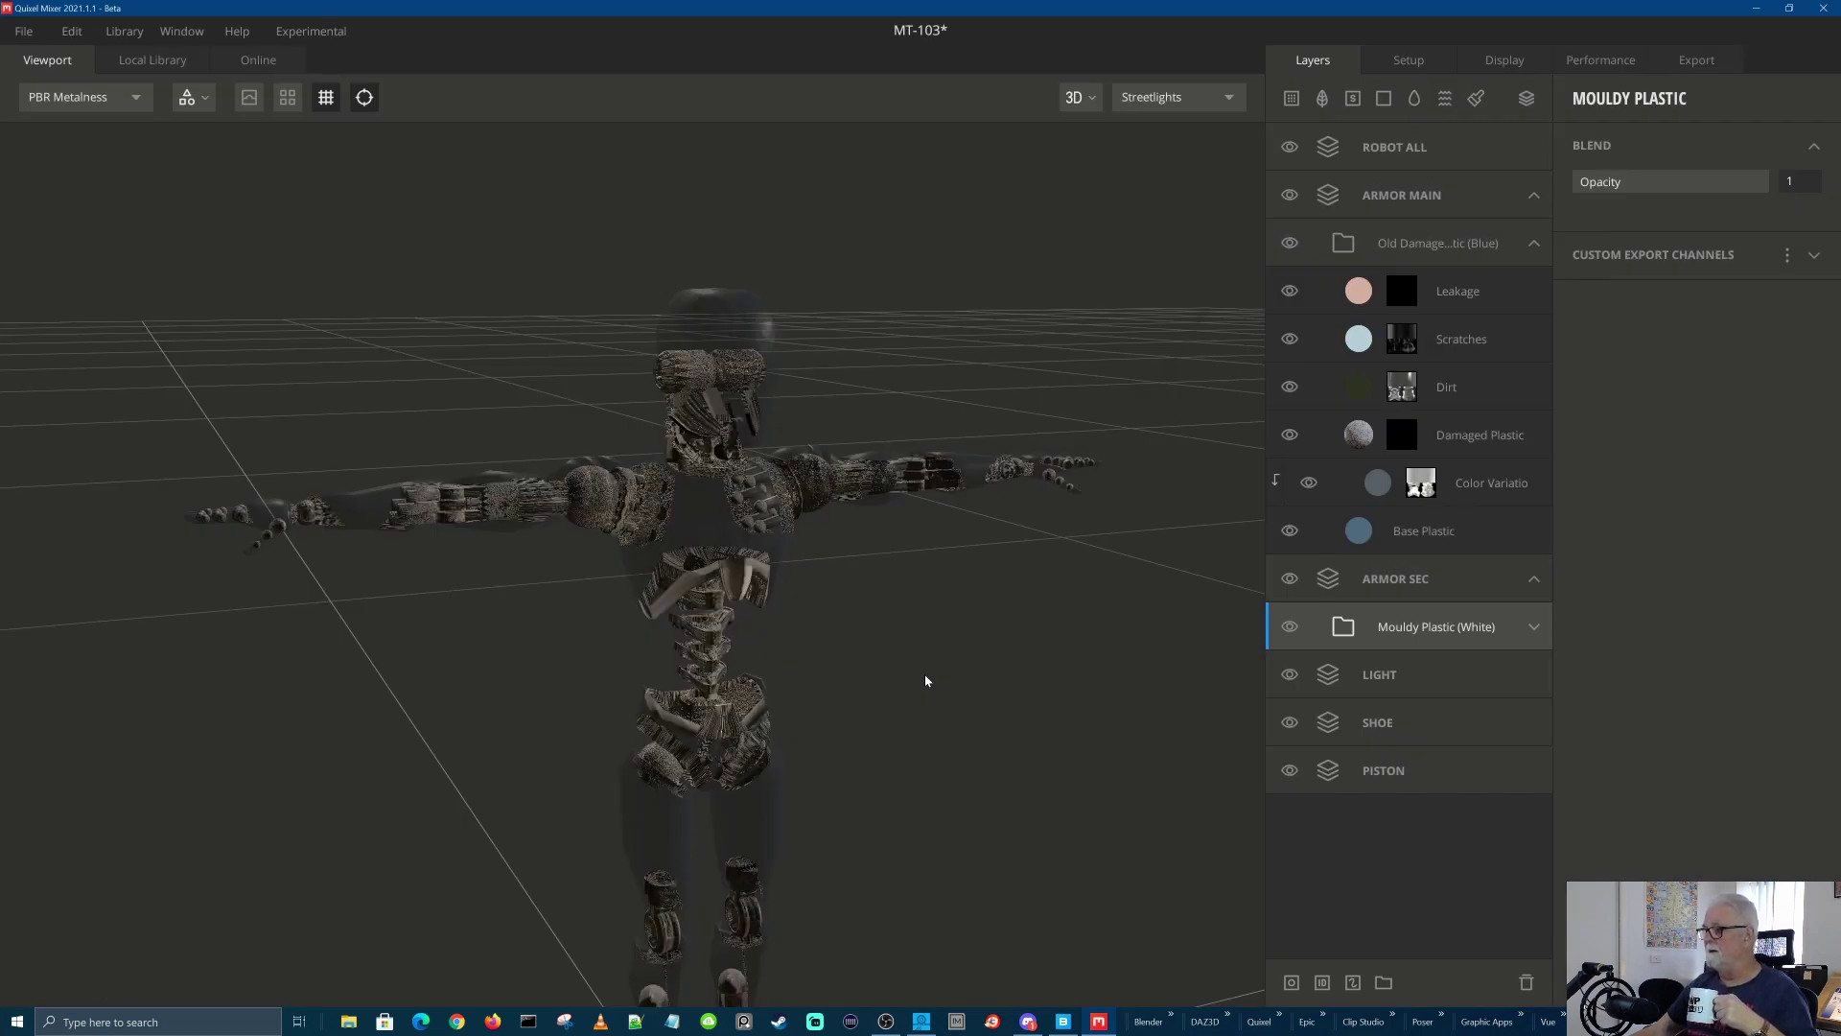
# Inspect the whole droid through ROBOT ALL, and select the blue Old Damaged material group in ARMOR MAIN
pyautogui.click(1395, 169)
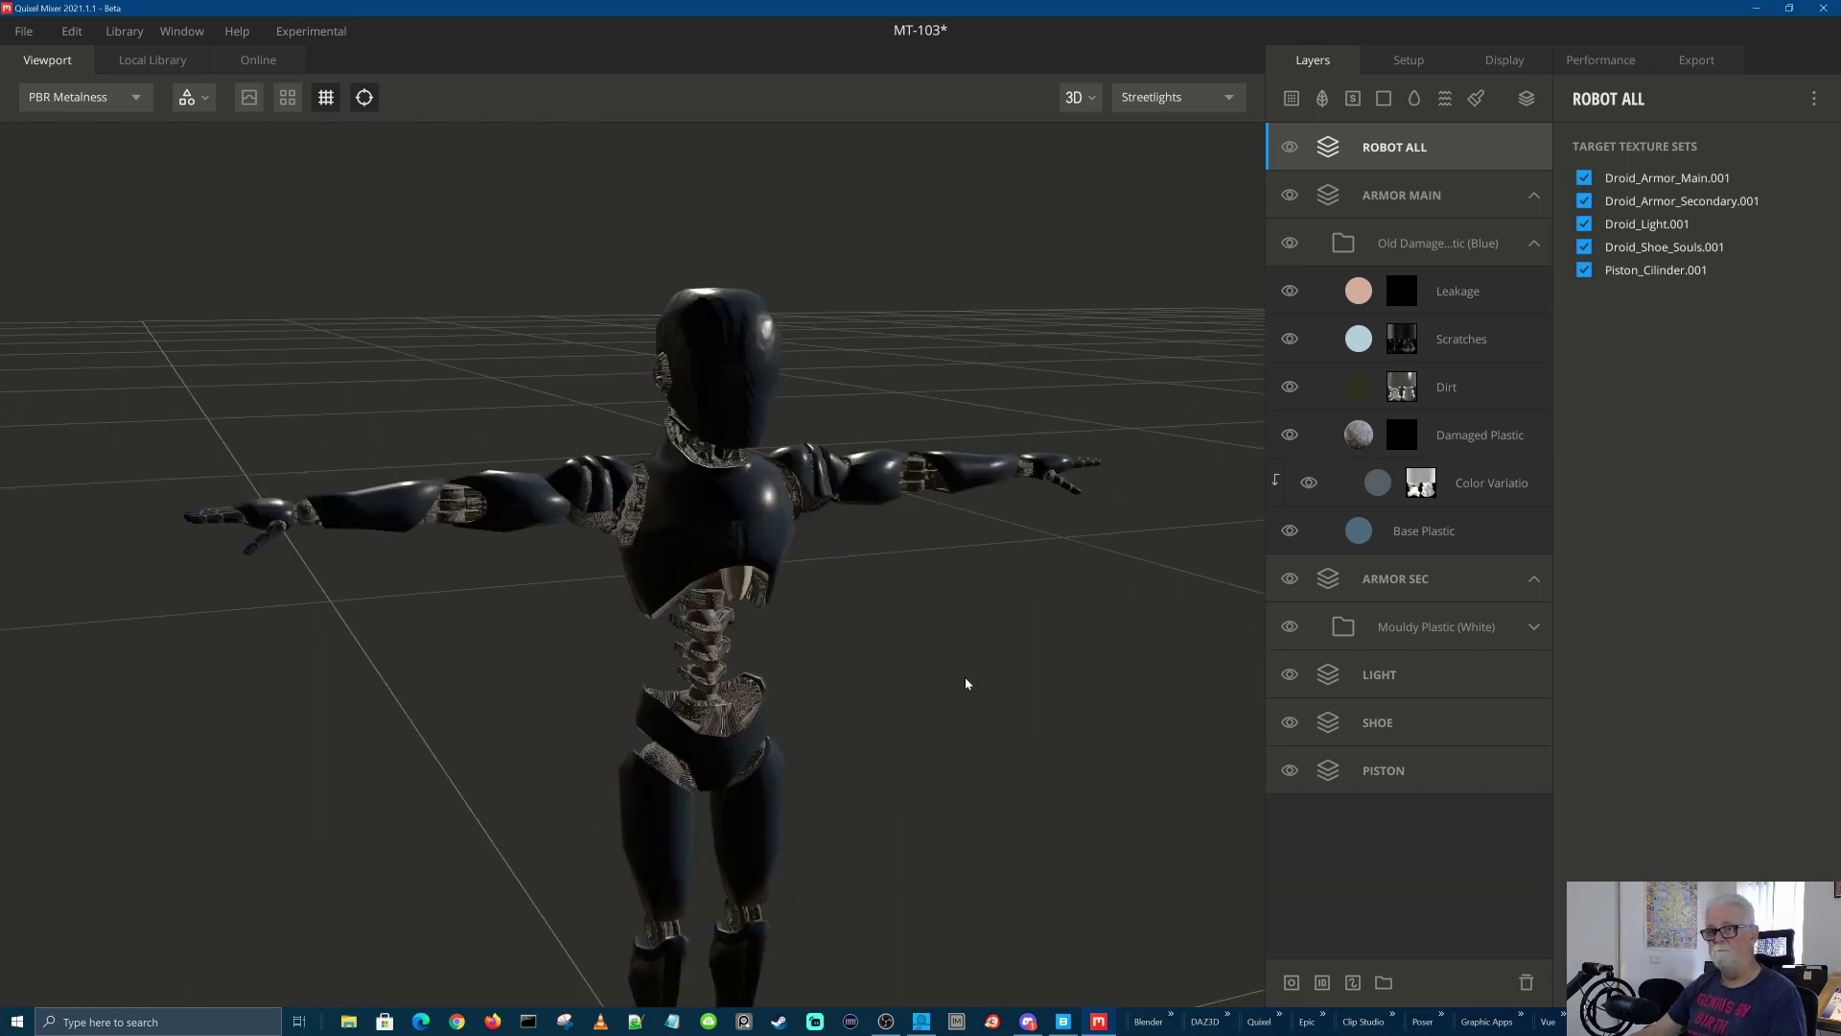
pyautogui.moveTo(959, 683); pyautogui.dragTo(970, 571, button='middle')
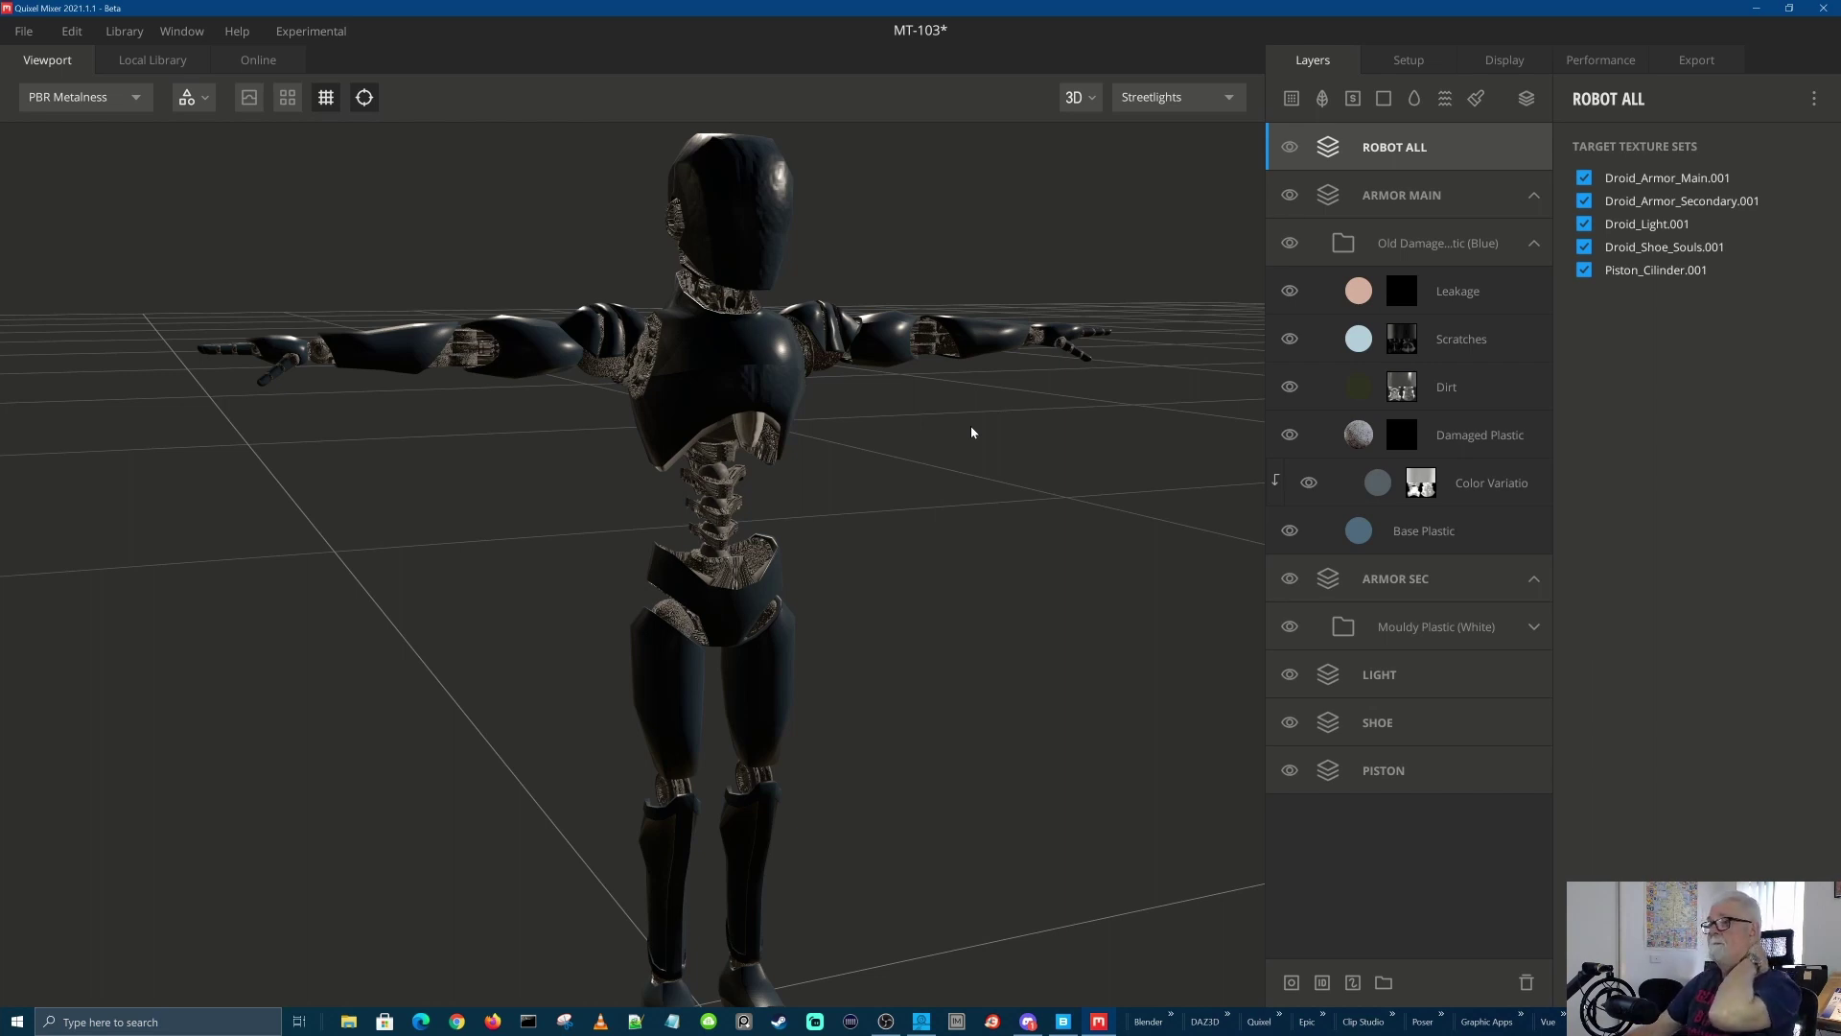
pyautogui.click(1439, 244)
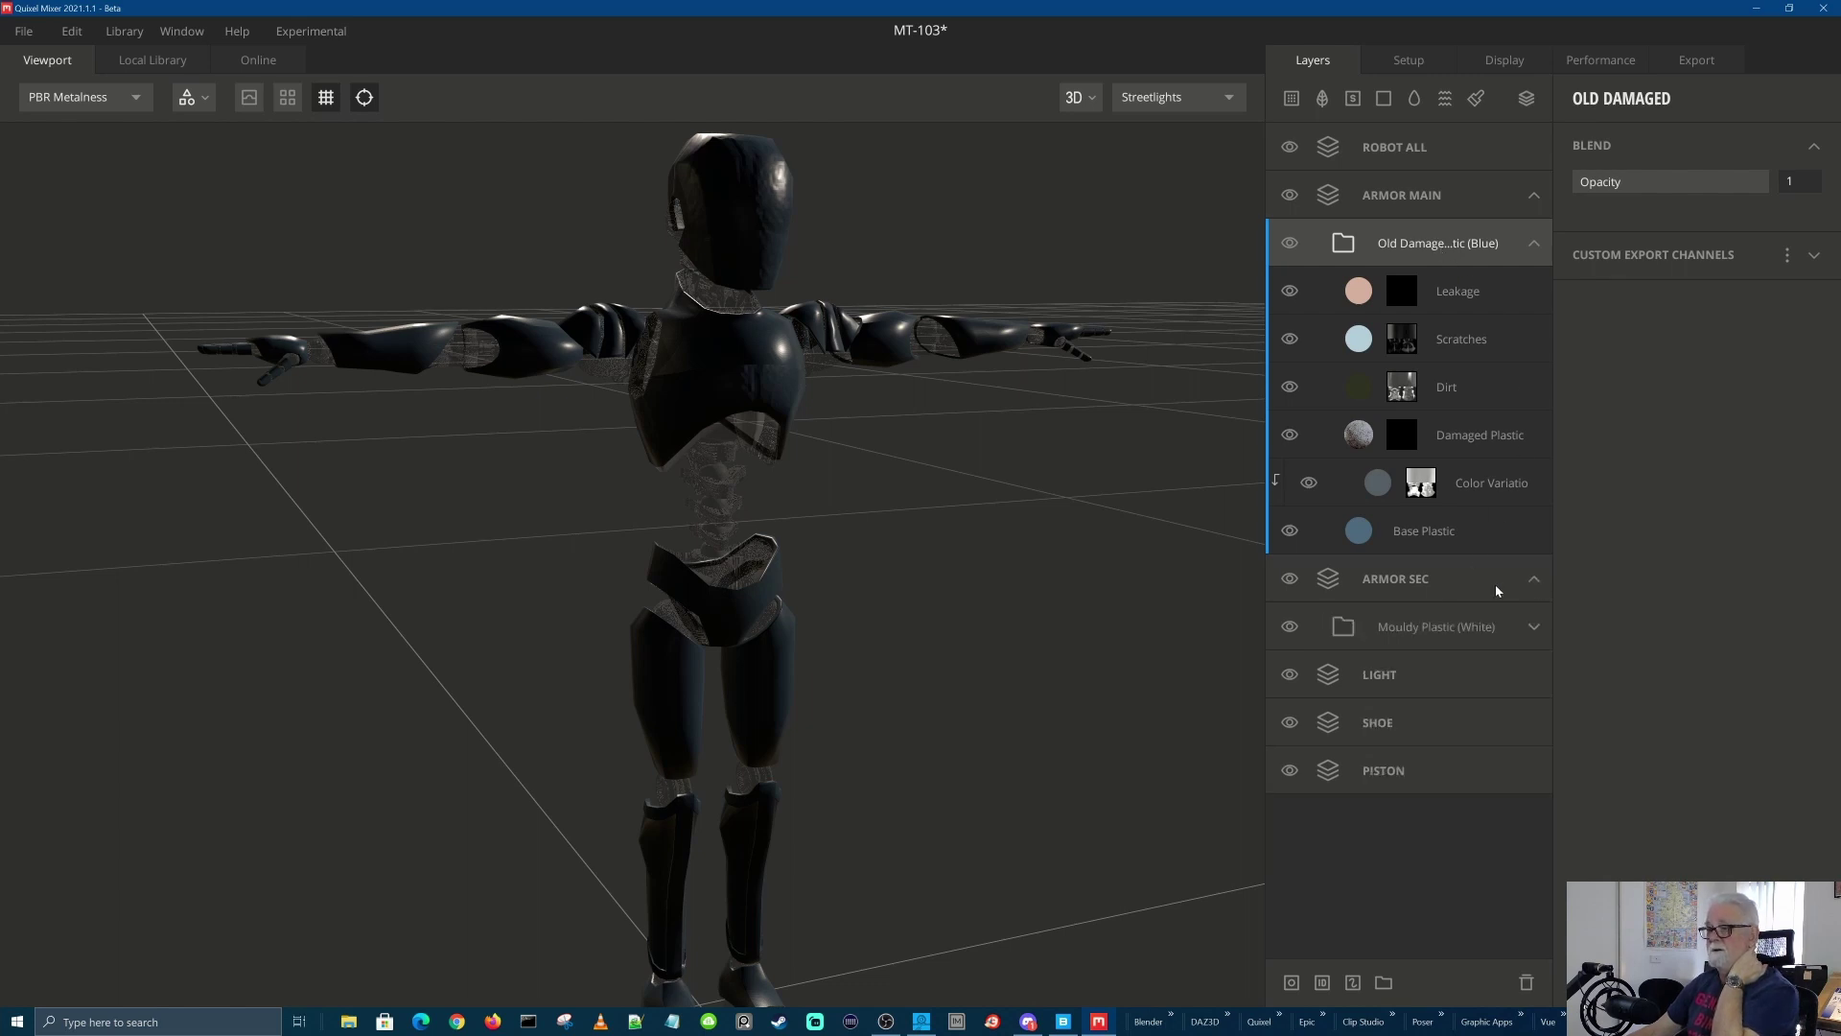
# Examine the layers inside ARMOR SEC's Mouldy Plastic (White) group, collapse both material groups and return to the ARMOR MAIN set
pyautogui.click(1410, 585)
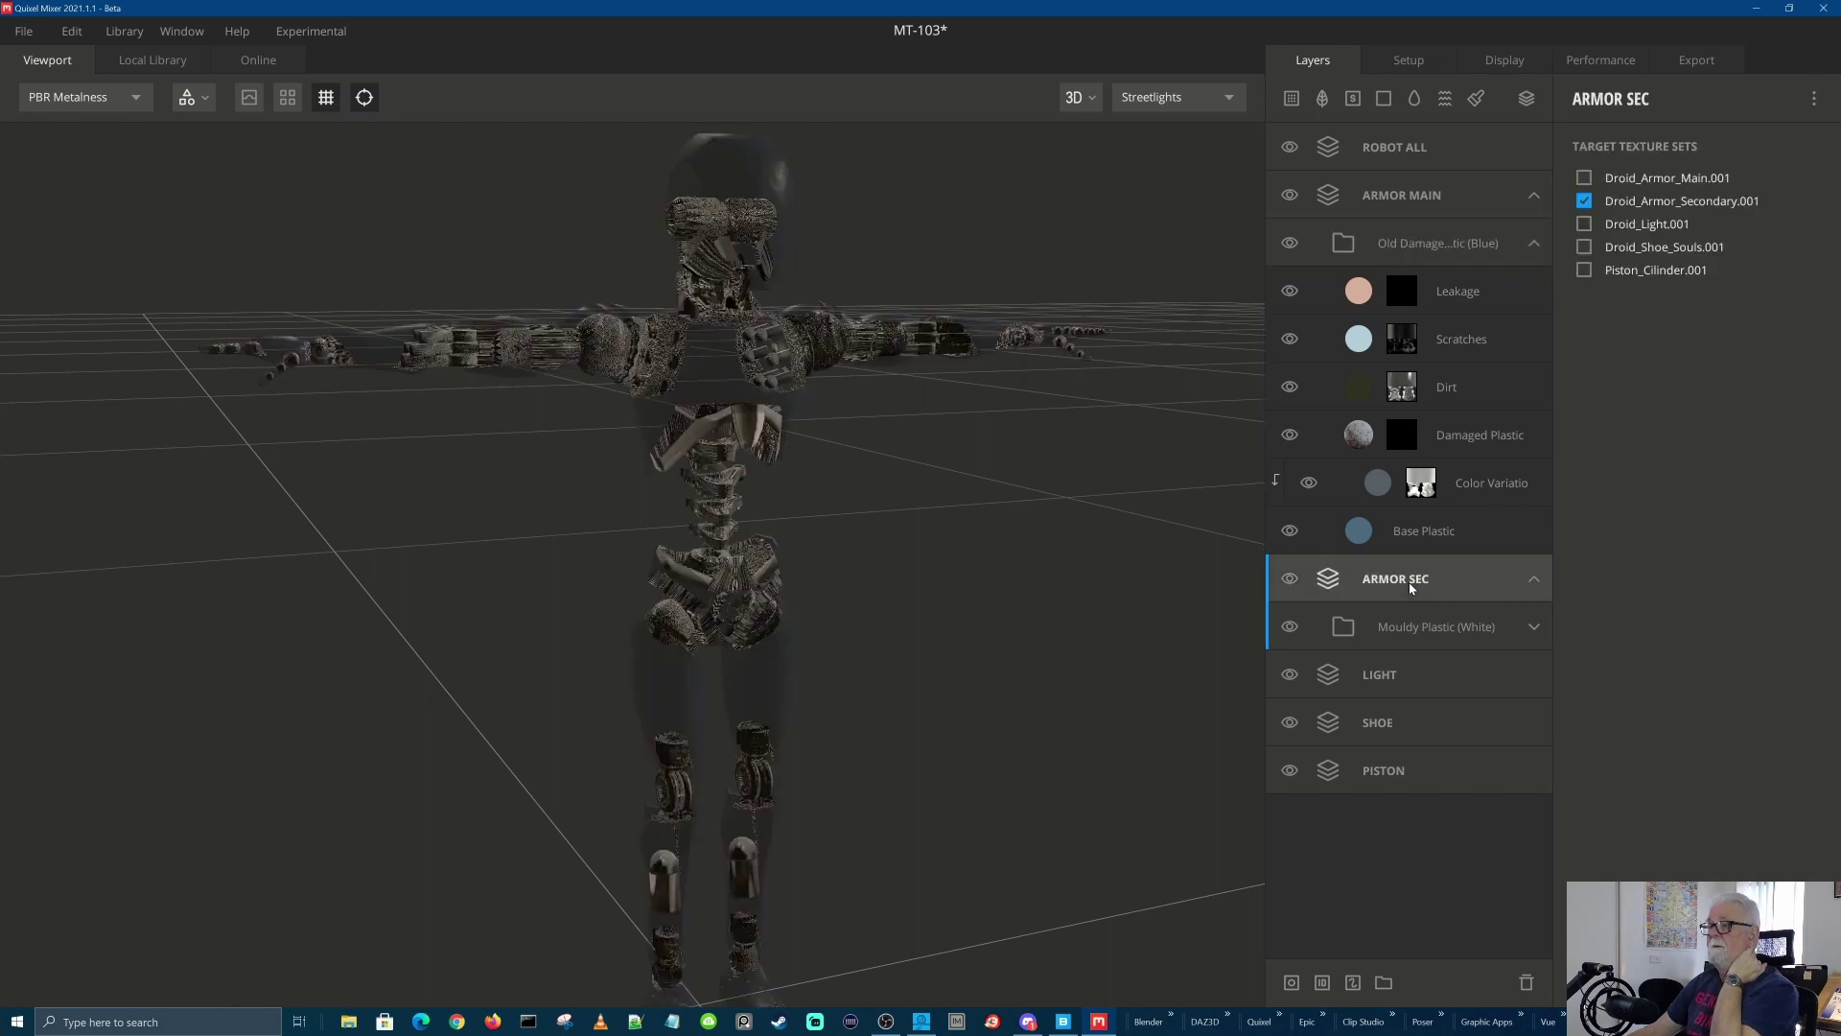
pyautogui.click(1529, 629)
pyautogui.click(1525, 245)
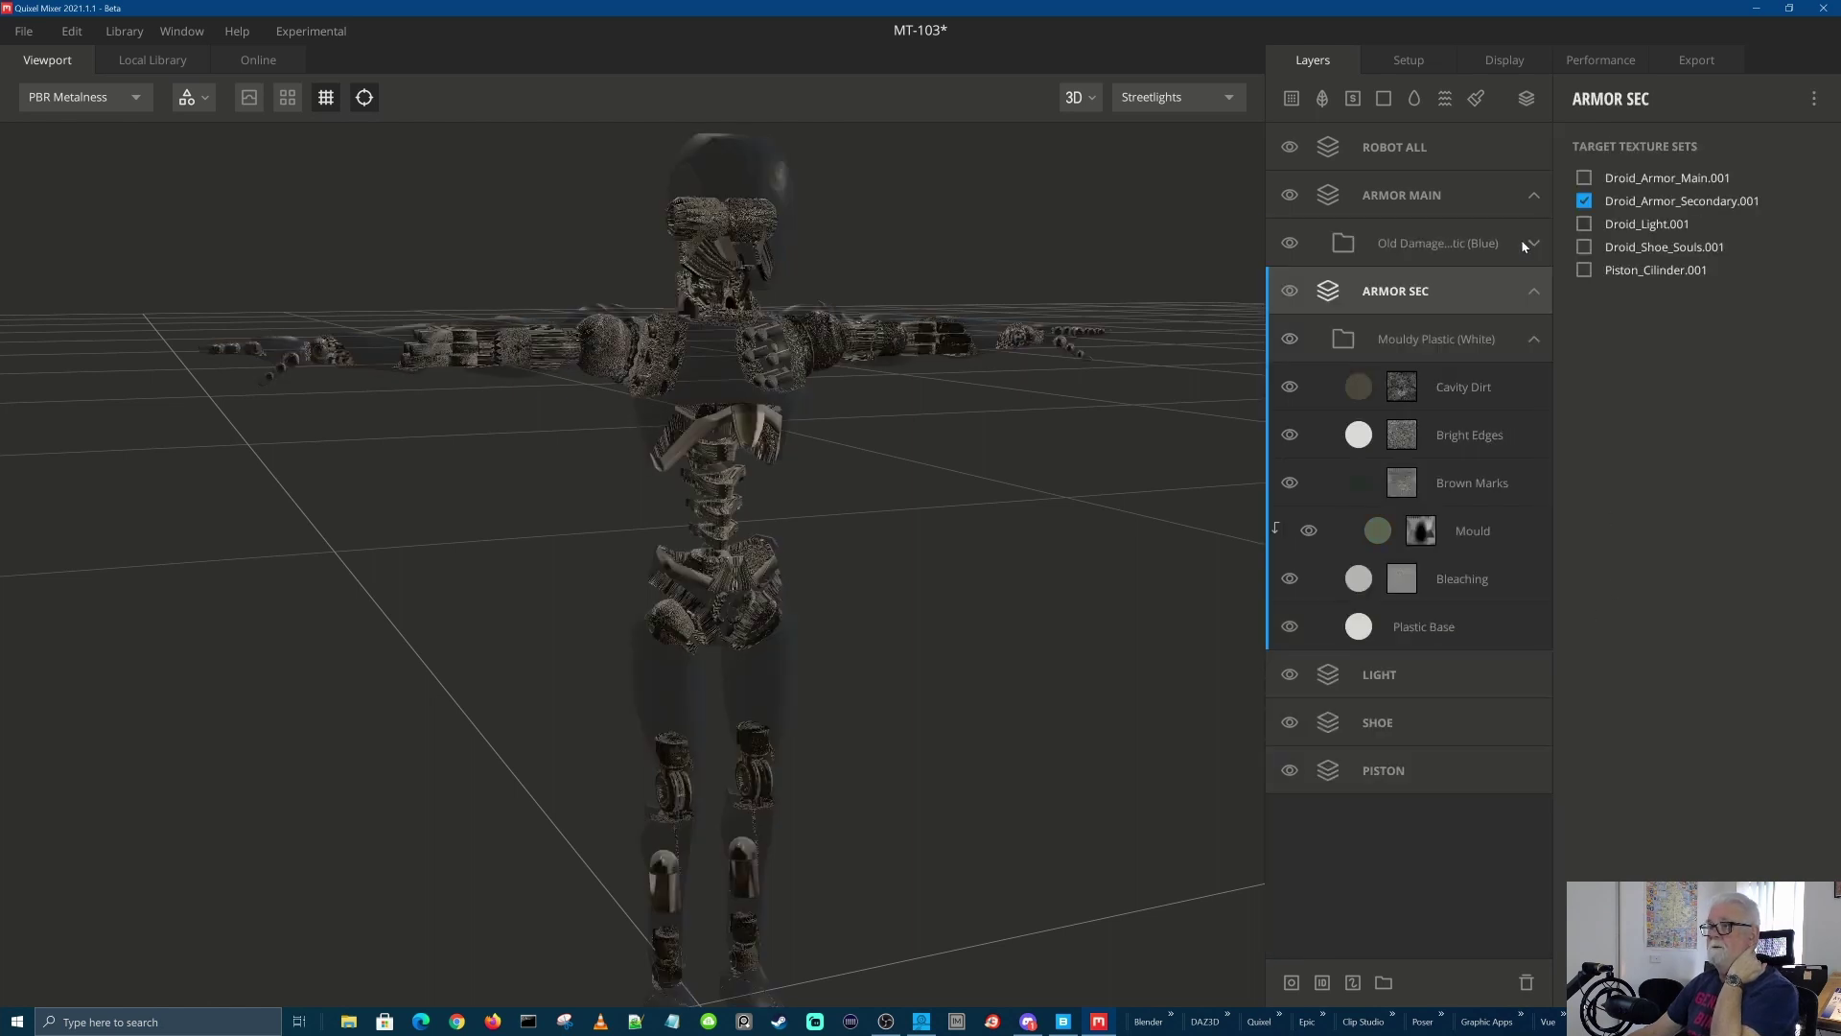
pyautogui.click(1388, 339)
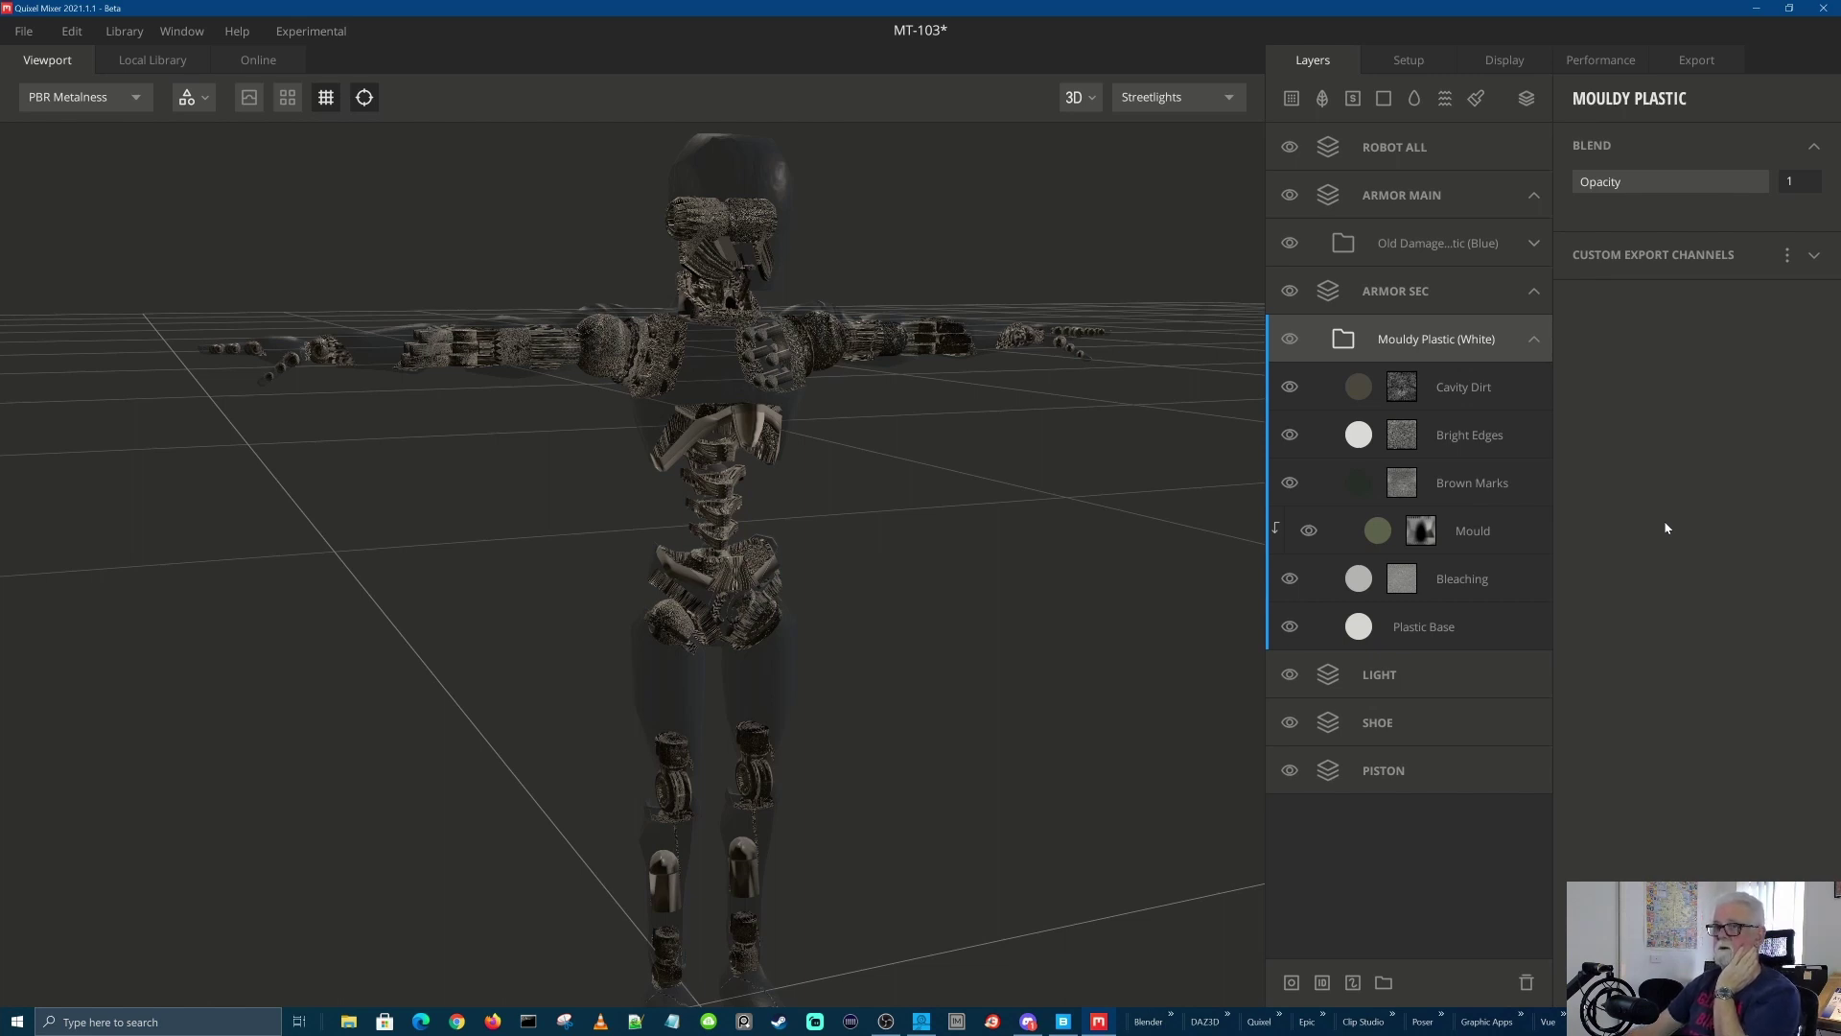
pyautogui.click(1533, 338)
pyautogui.click(1417, 193)
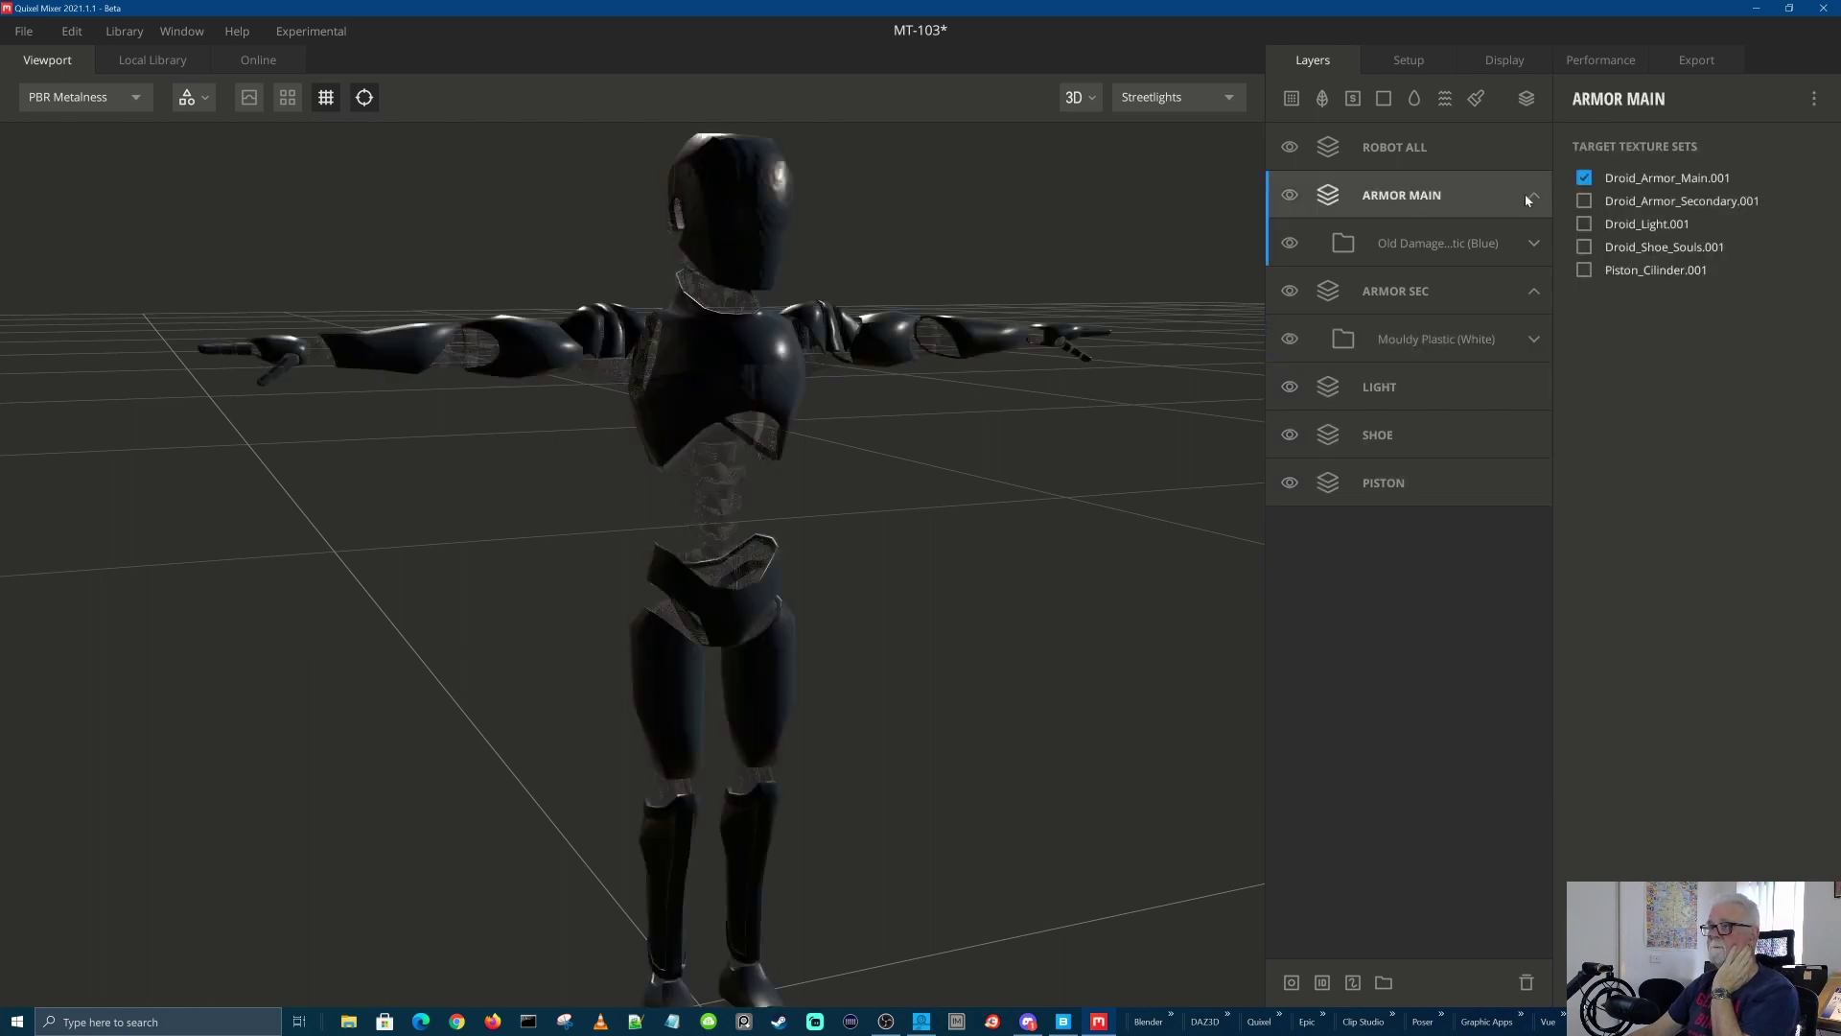
pyautogui.click(1532, 193)
pyautogui.click(1533, 193)
# Add a paint layer above the blue Old Damaged material group in ARMOR MAIN and review its brush presets and settings
pyautogui.click(1433, 241)
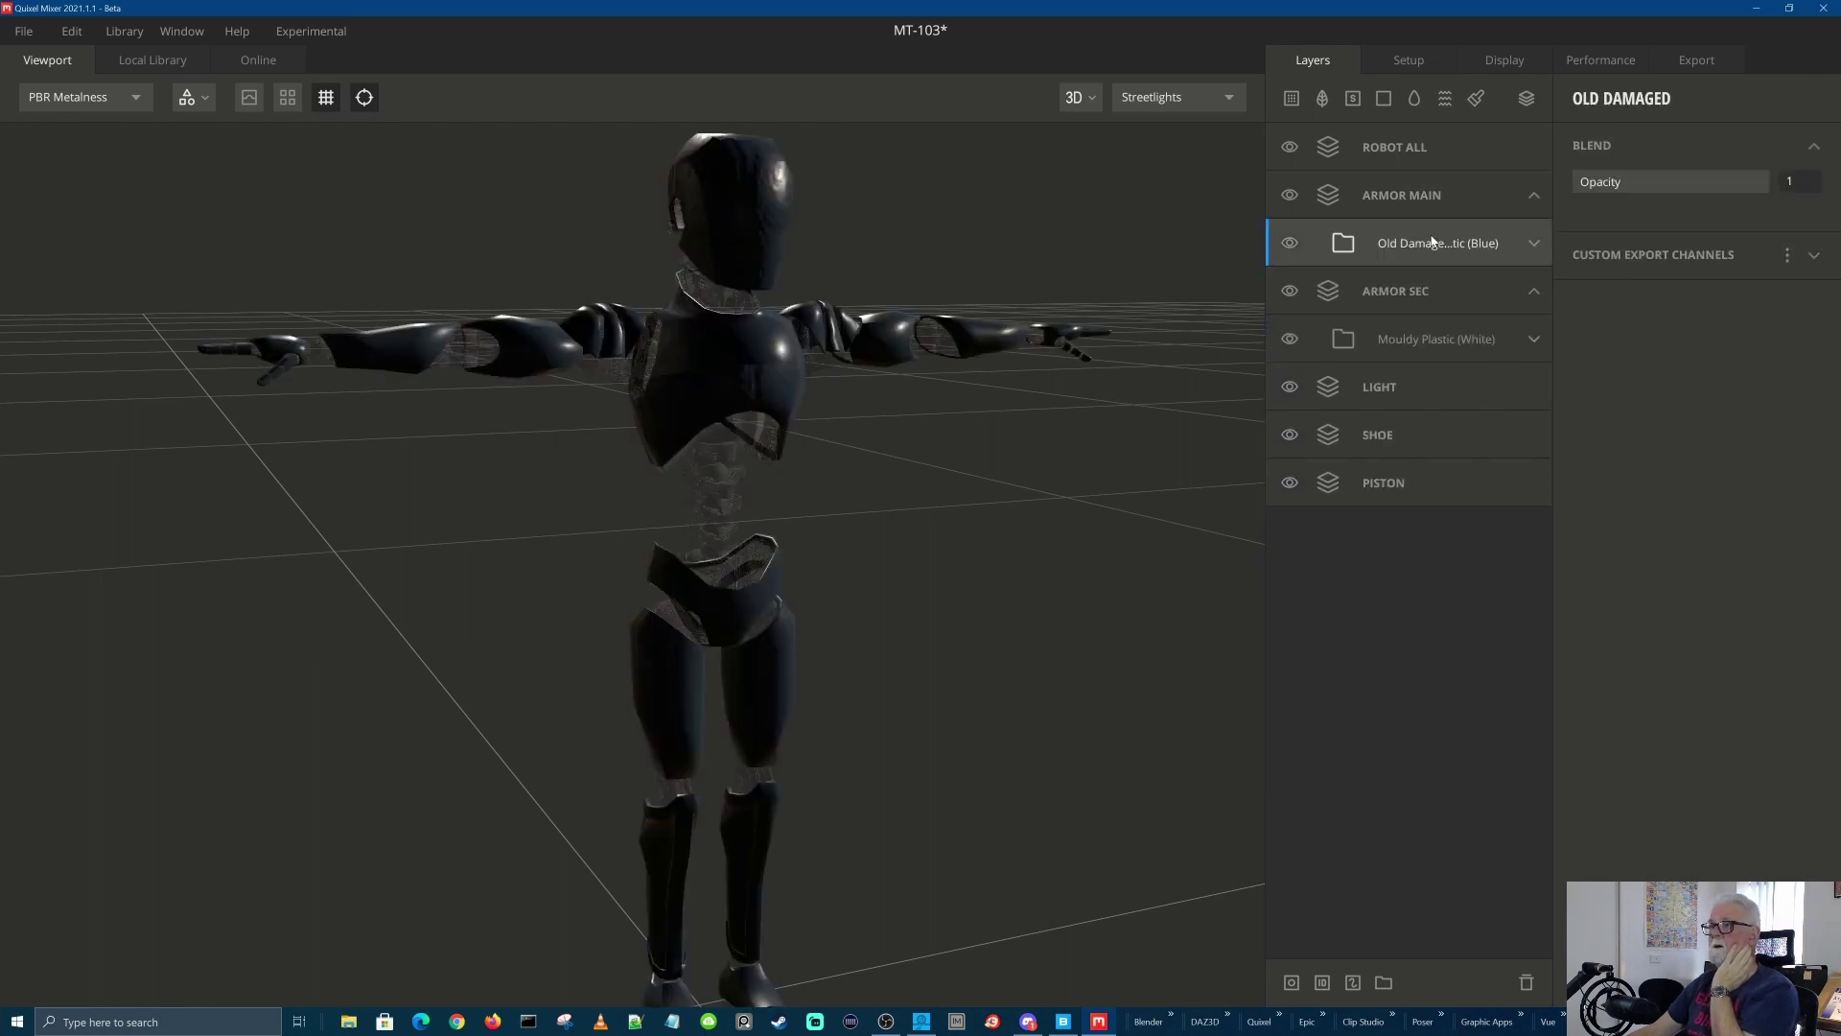
pyautogui.click(1533, 243)
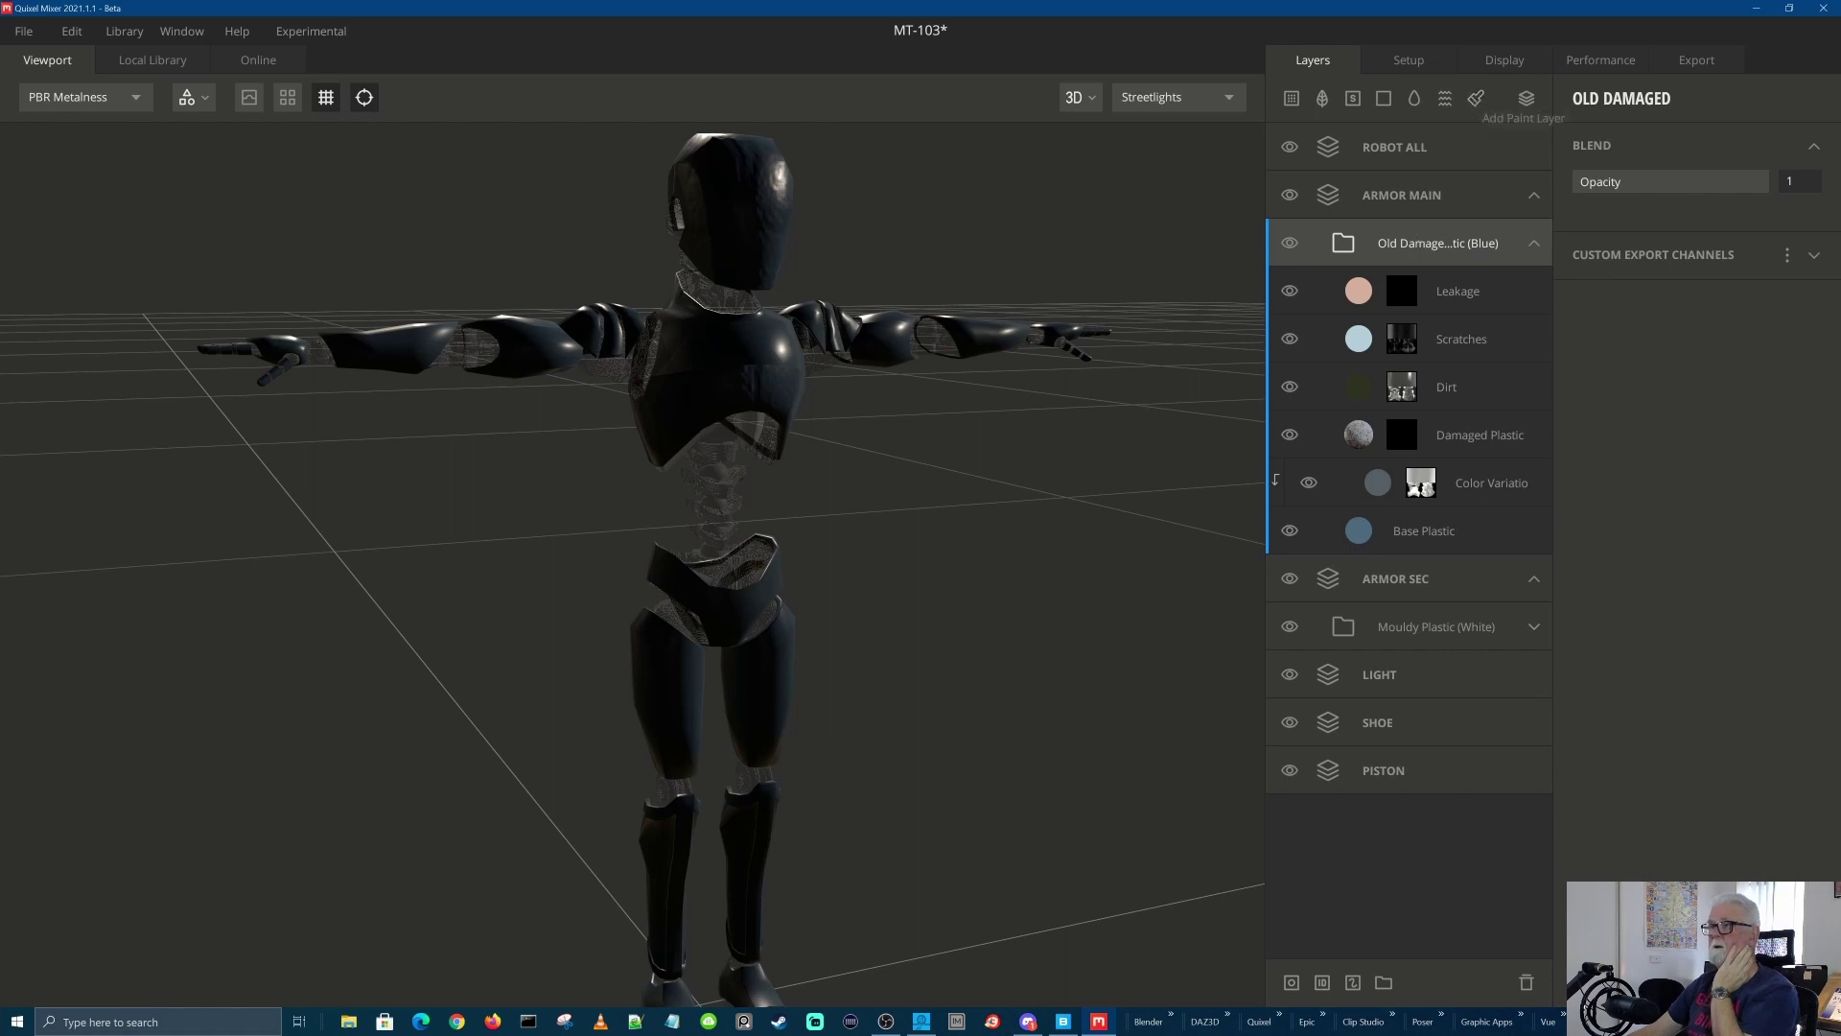
pyautogui.click(1476, 99)
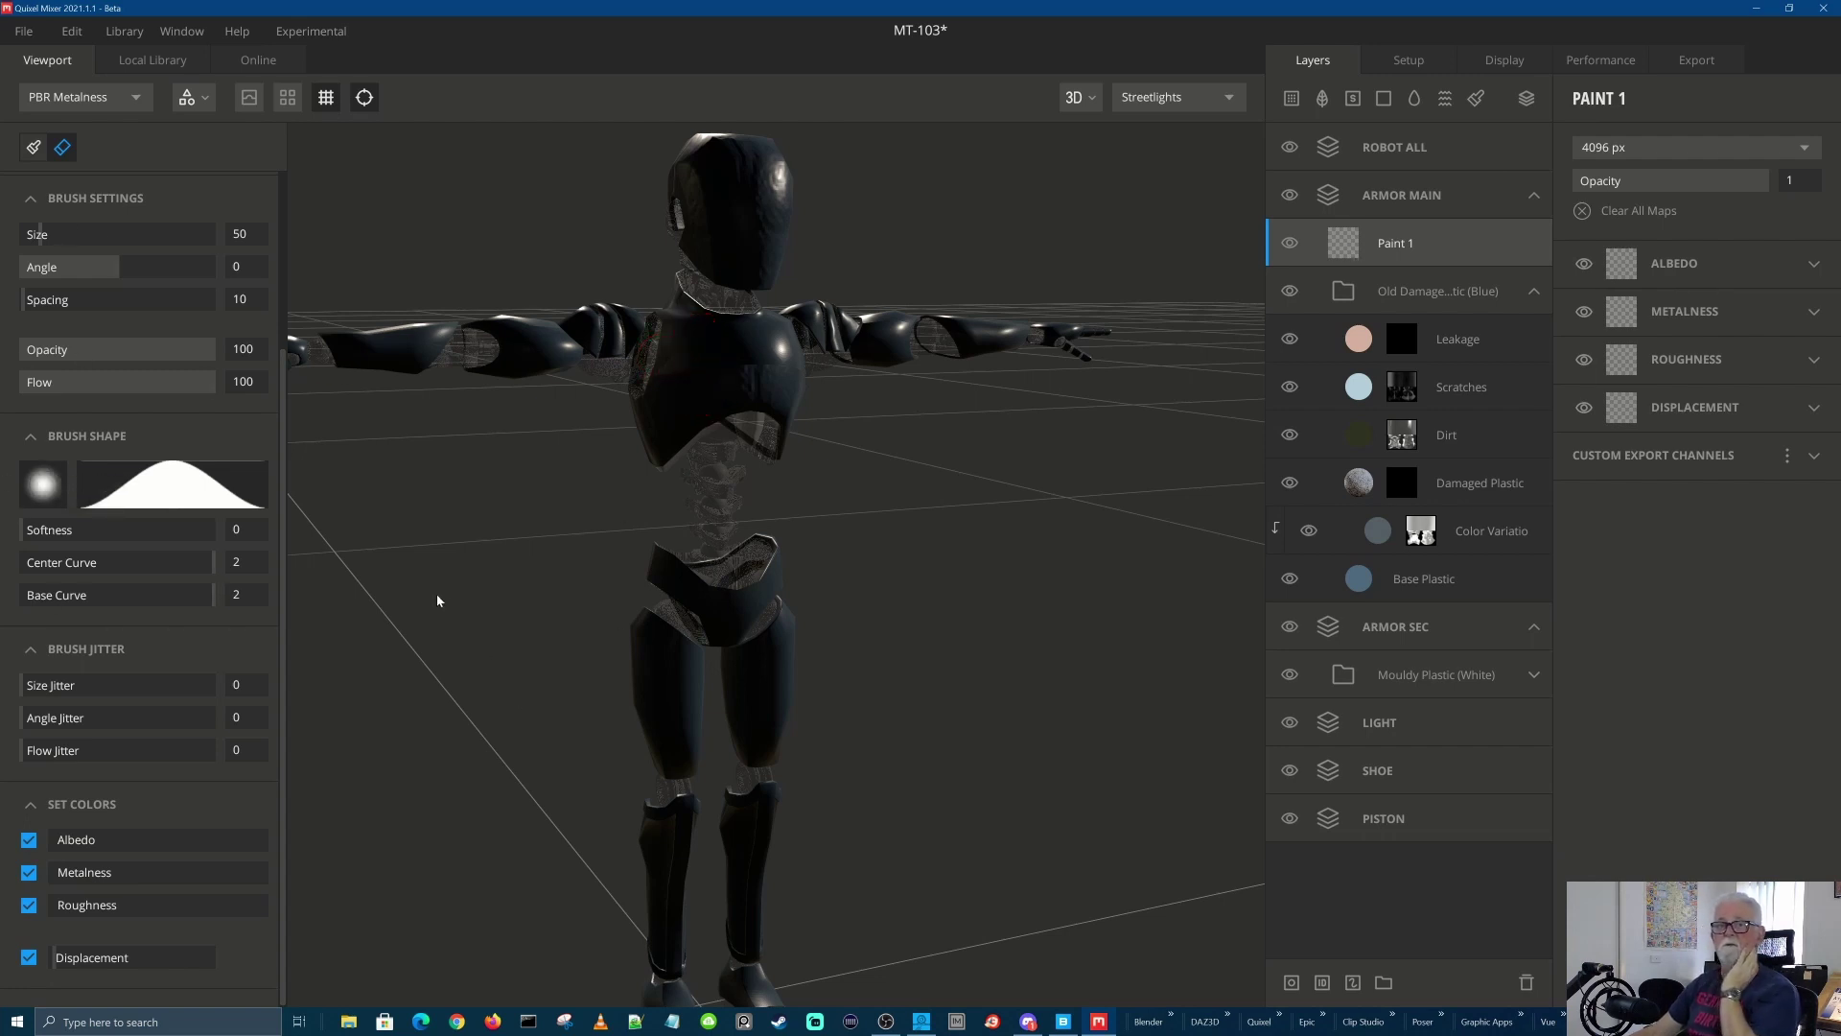
pyautogui.scroll(3, 129, 497)
pyautogui.scroll(2, 127, 495)
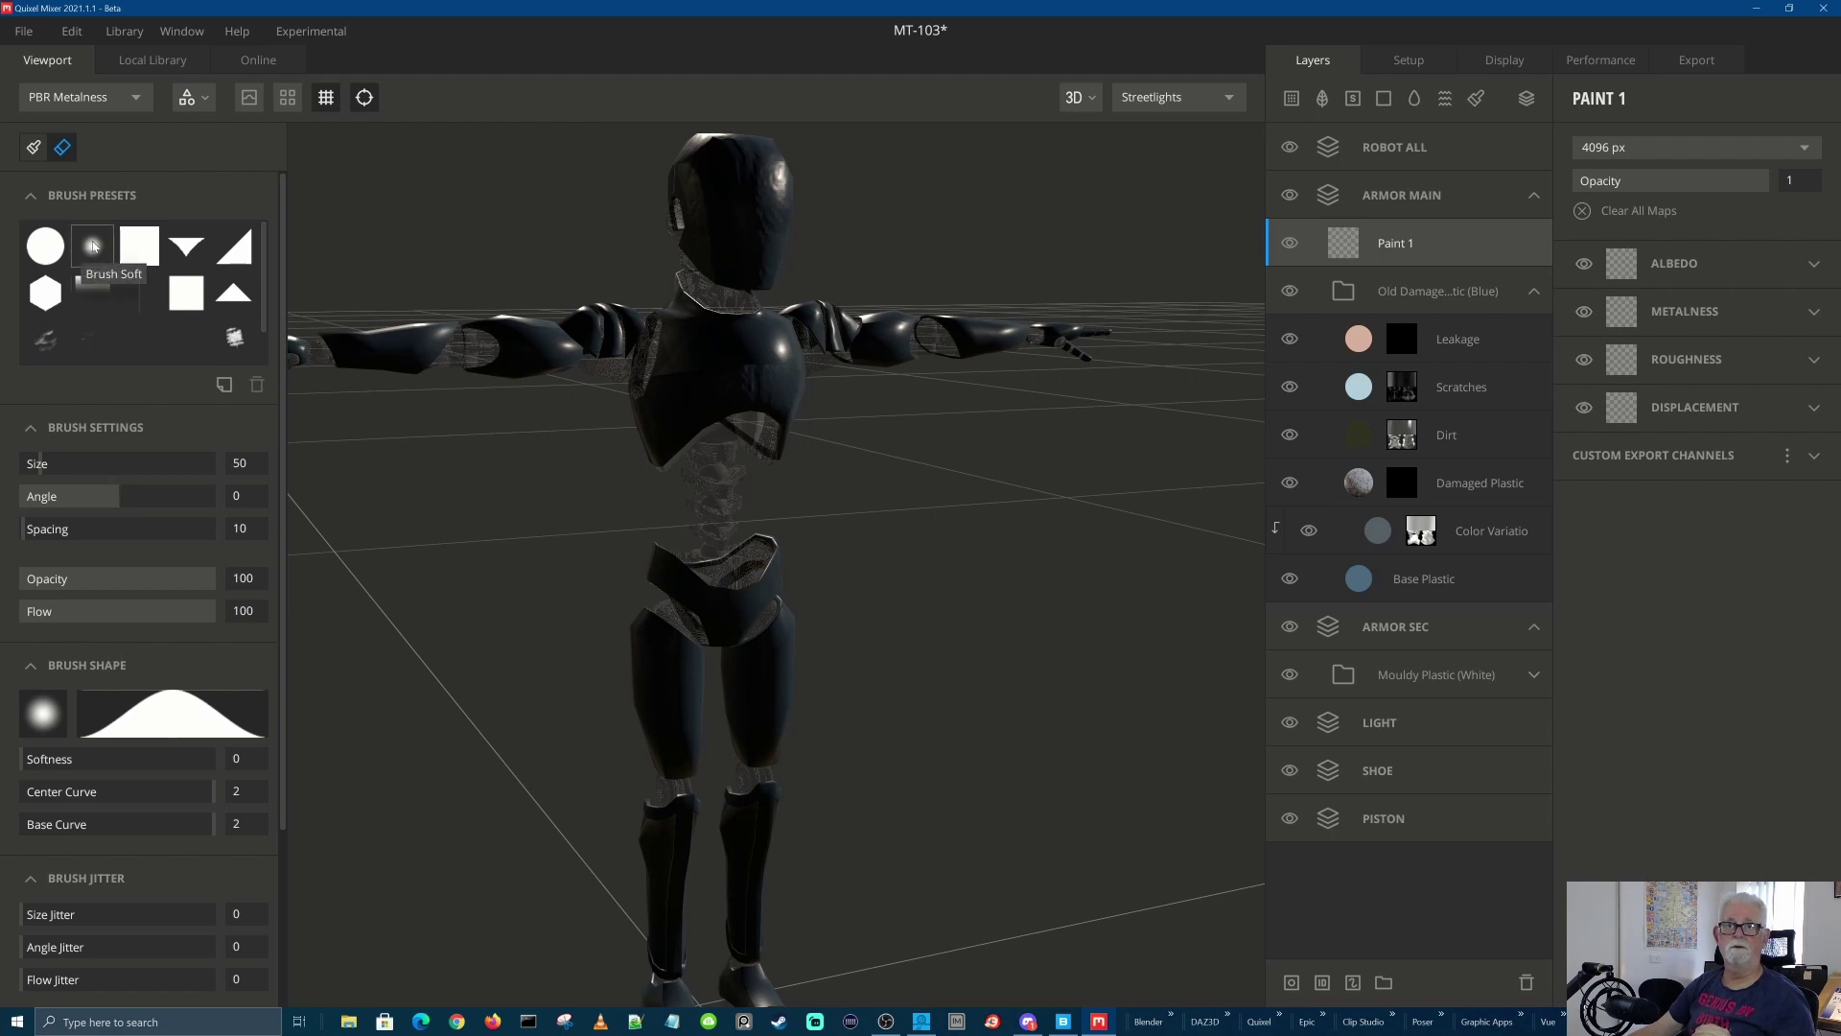
pyautogui.scroll(-4, 167, 585)
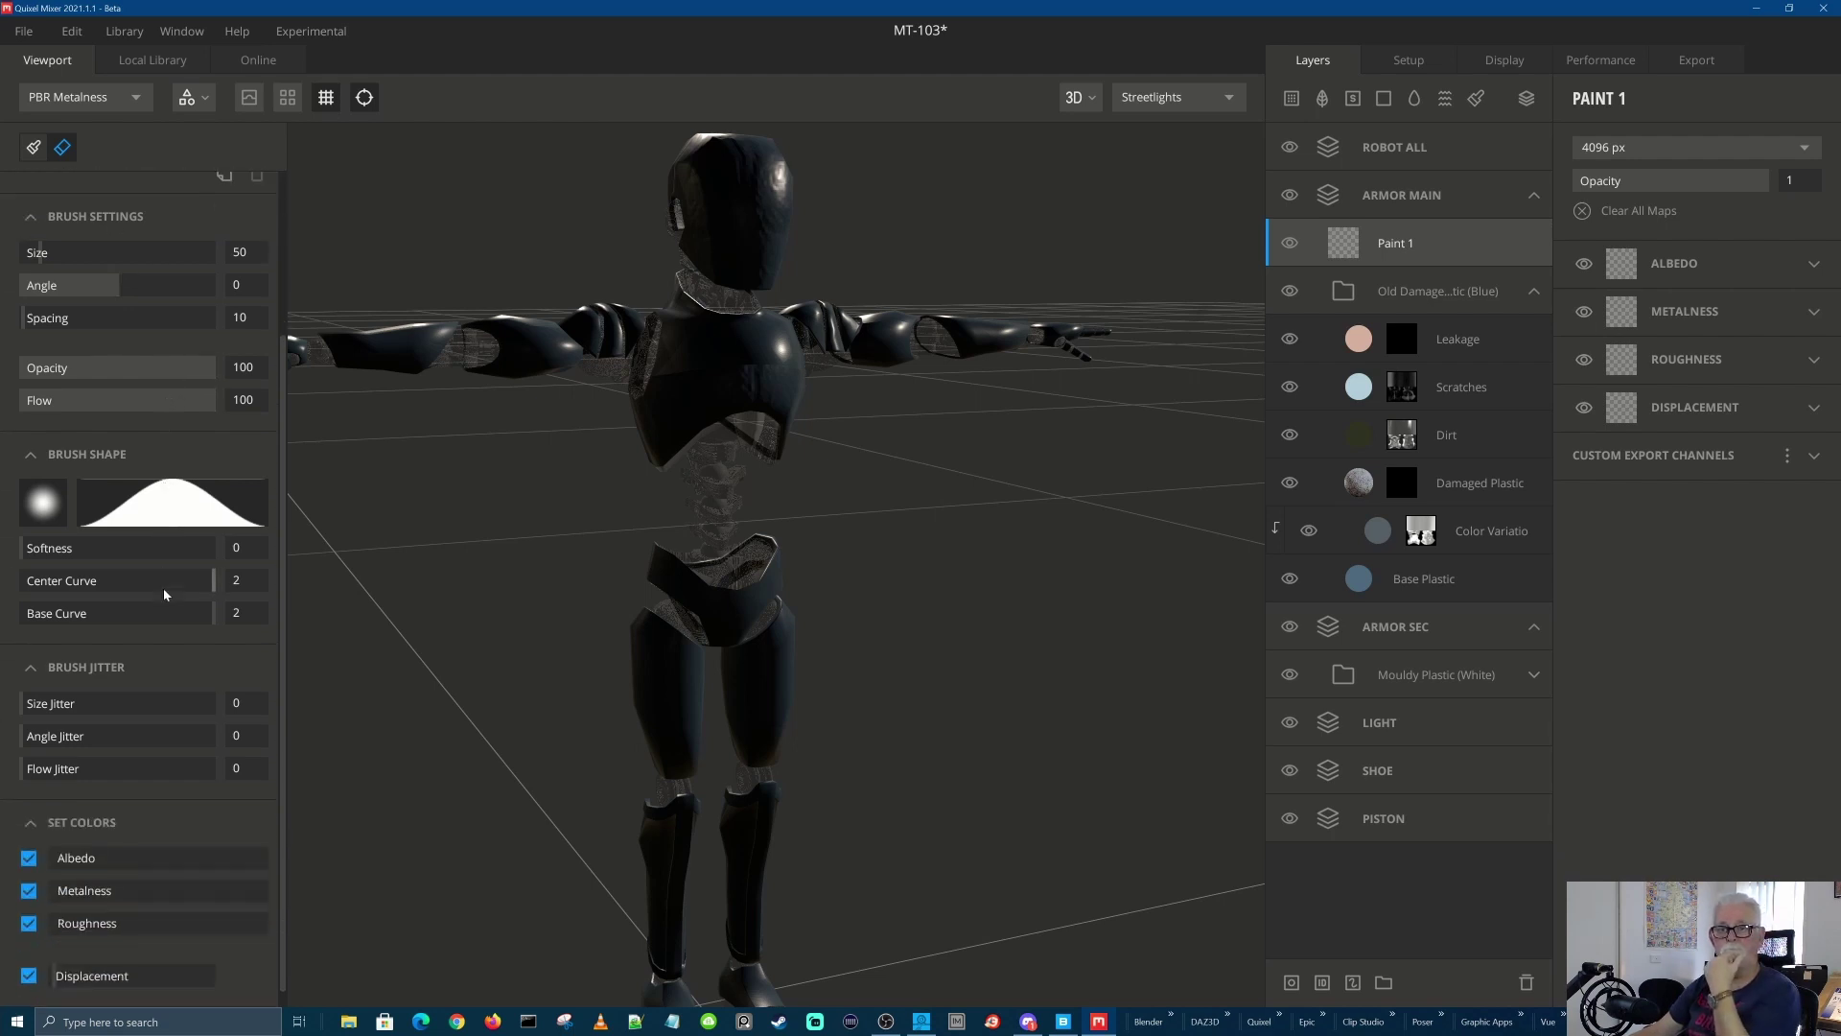
pyautogui.scroll(-1, 164, 594)
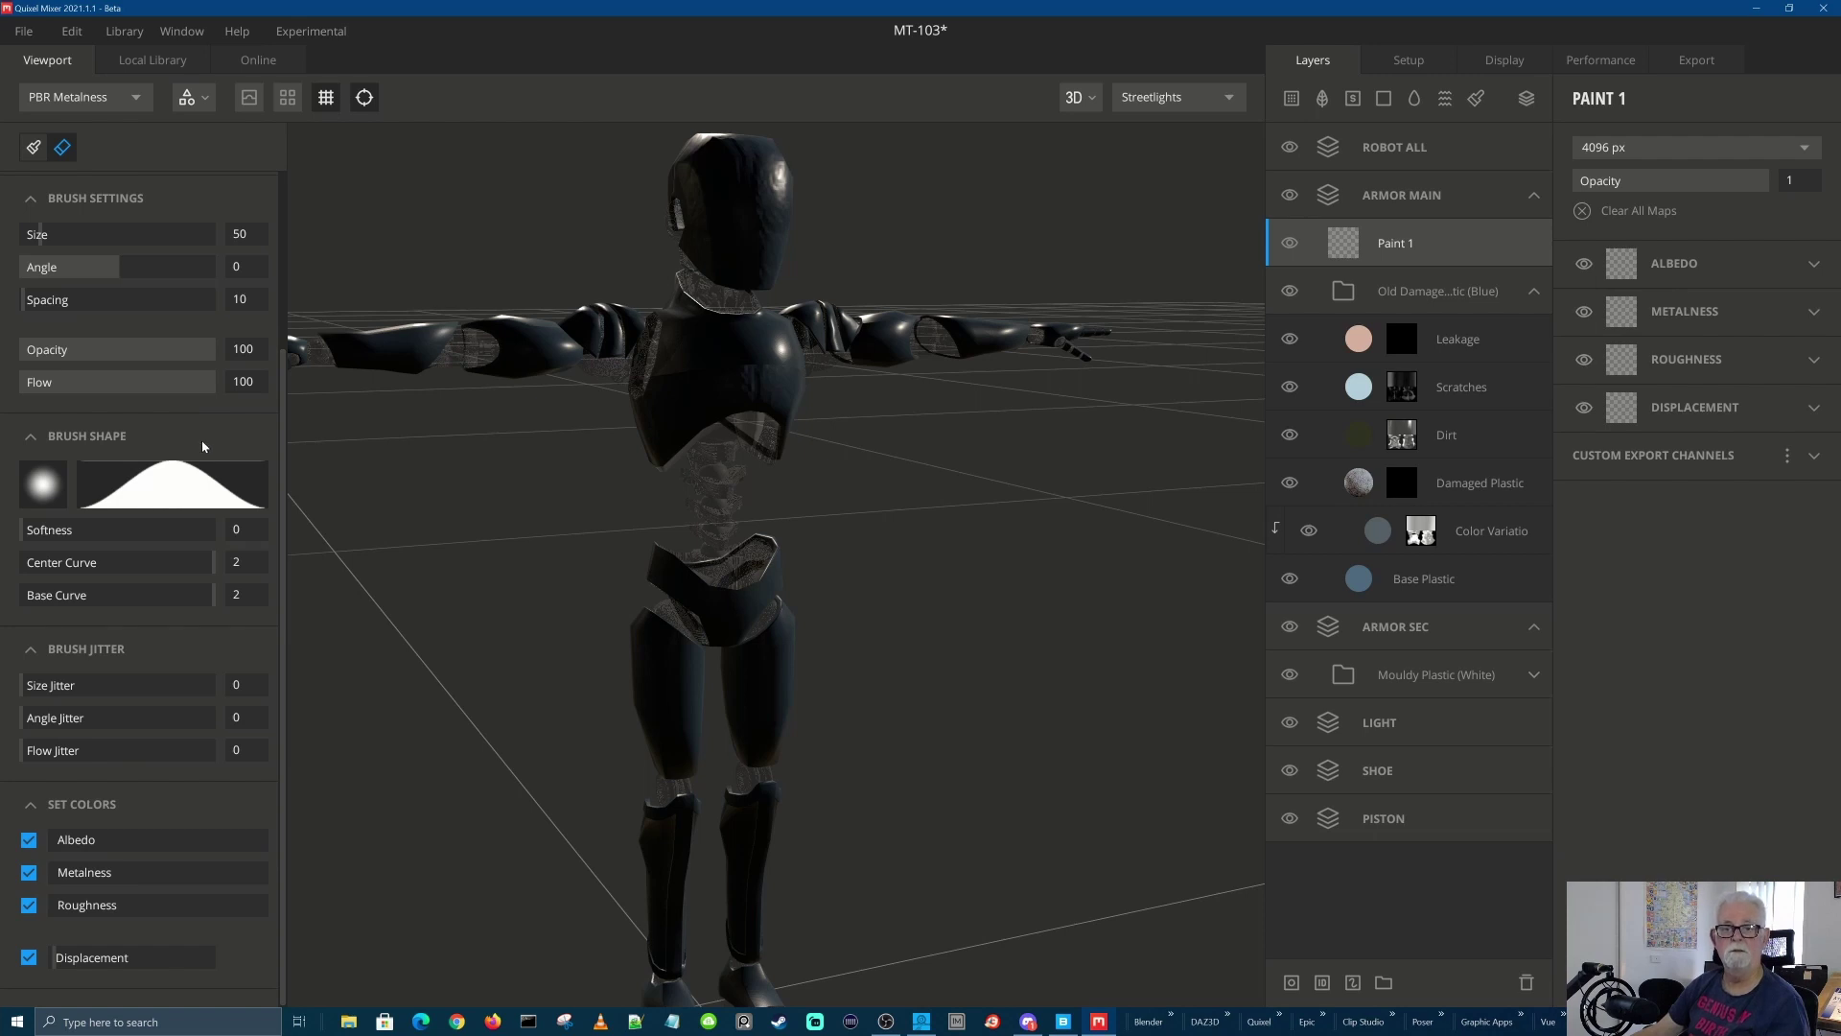
pyautogui.scroll(3, 203, 447)
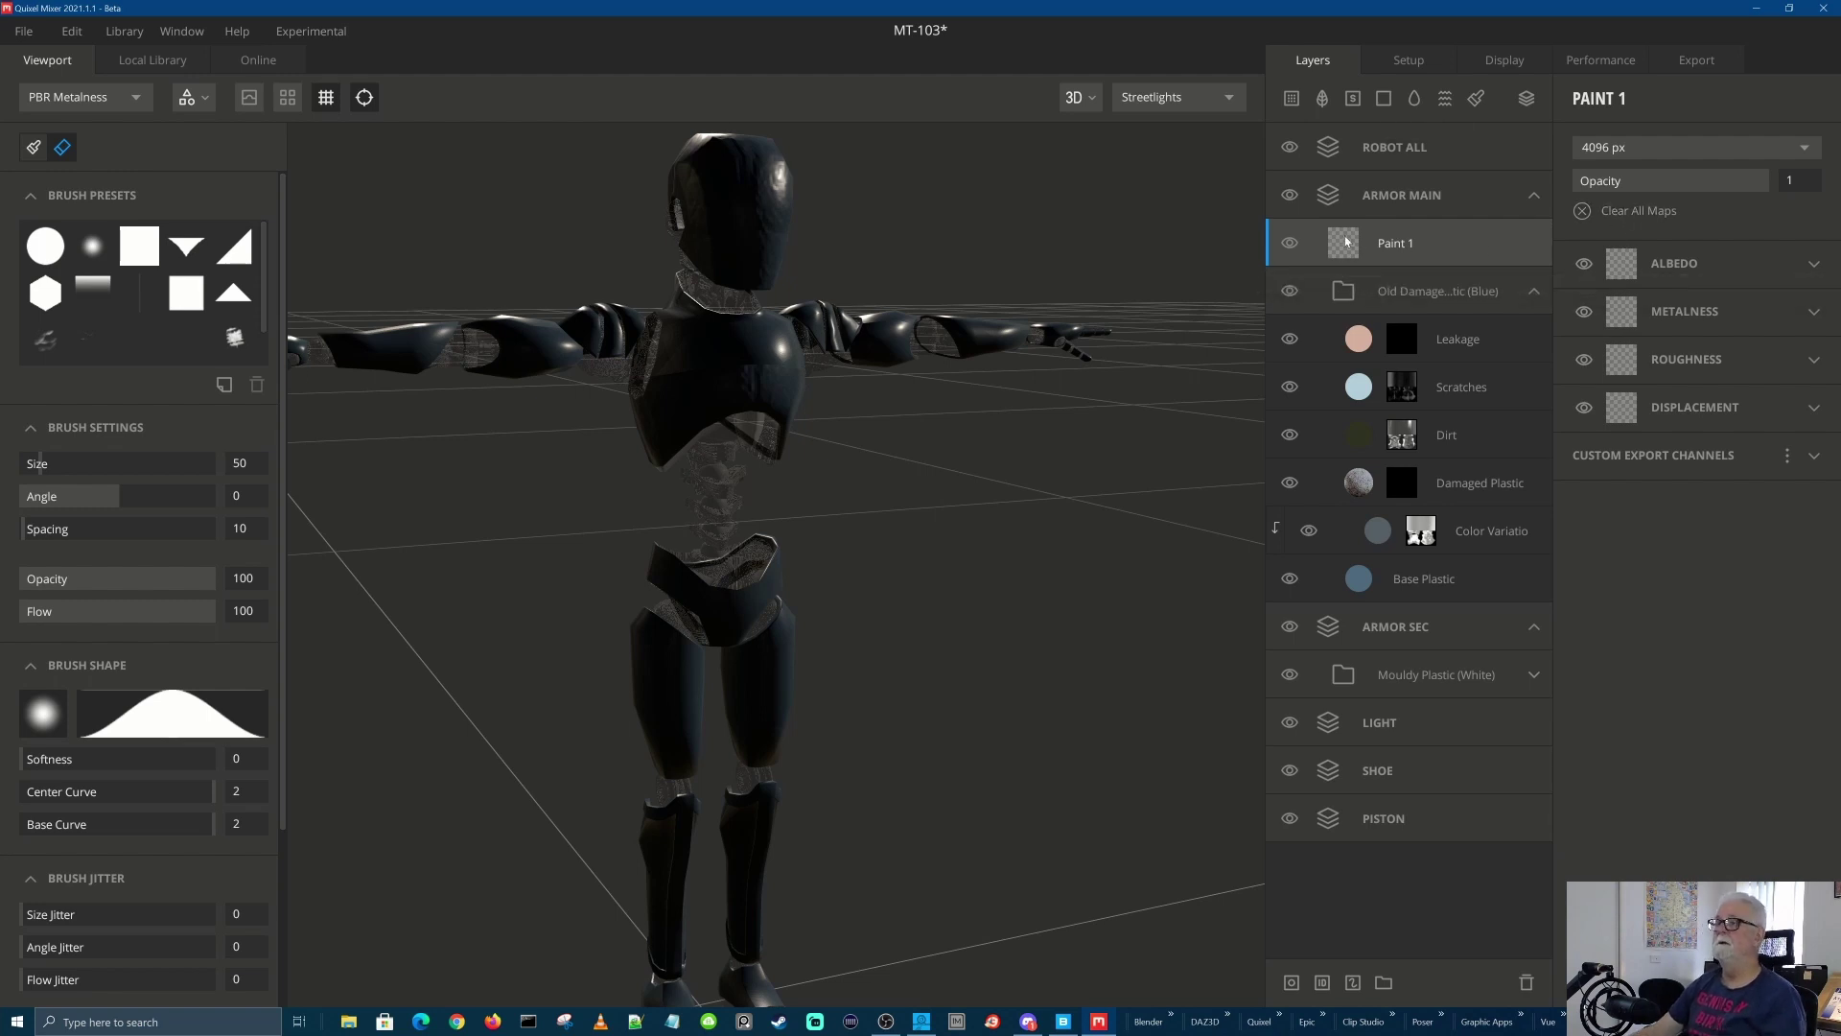
# Add a solid layer to ARMOR MAIN, place it directly beneath Paint 1 and reselect Paint 1
pyautogui.click(1383, 100)
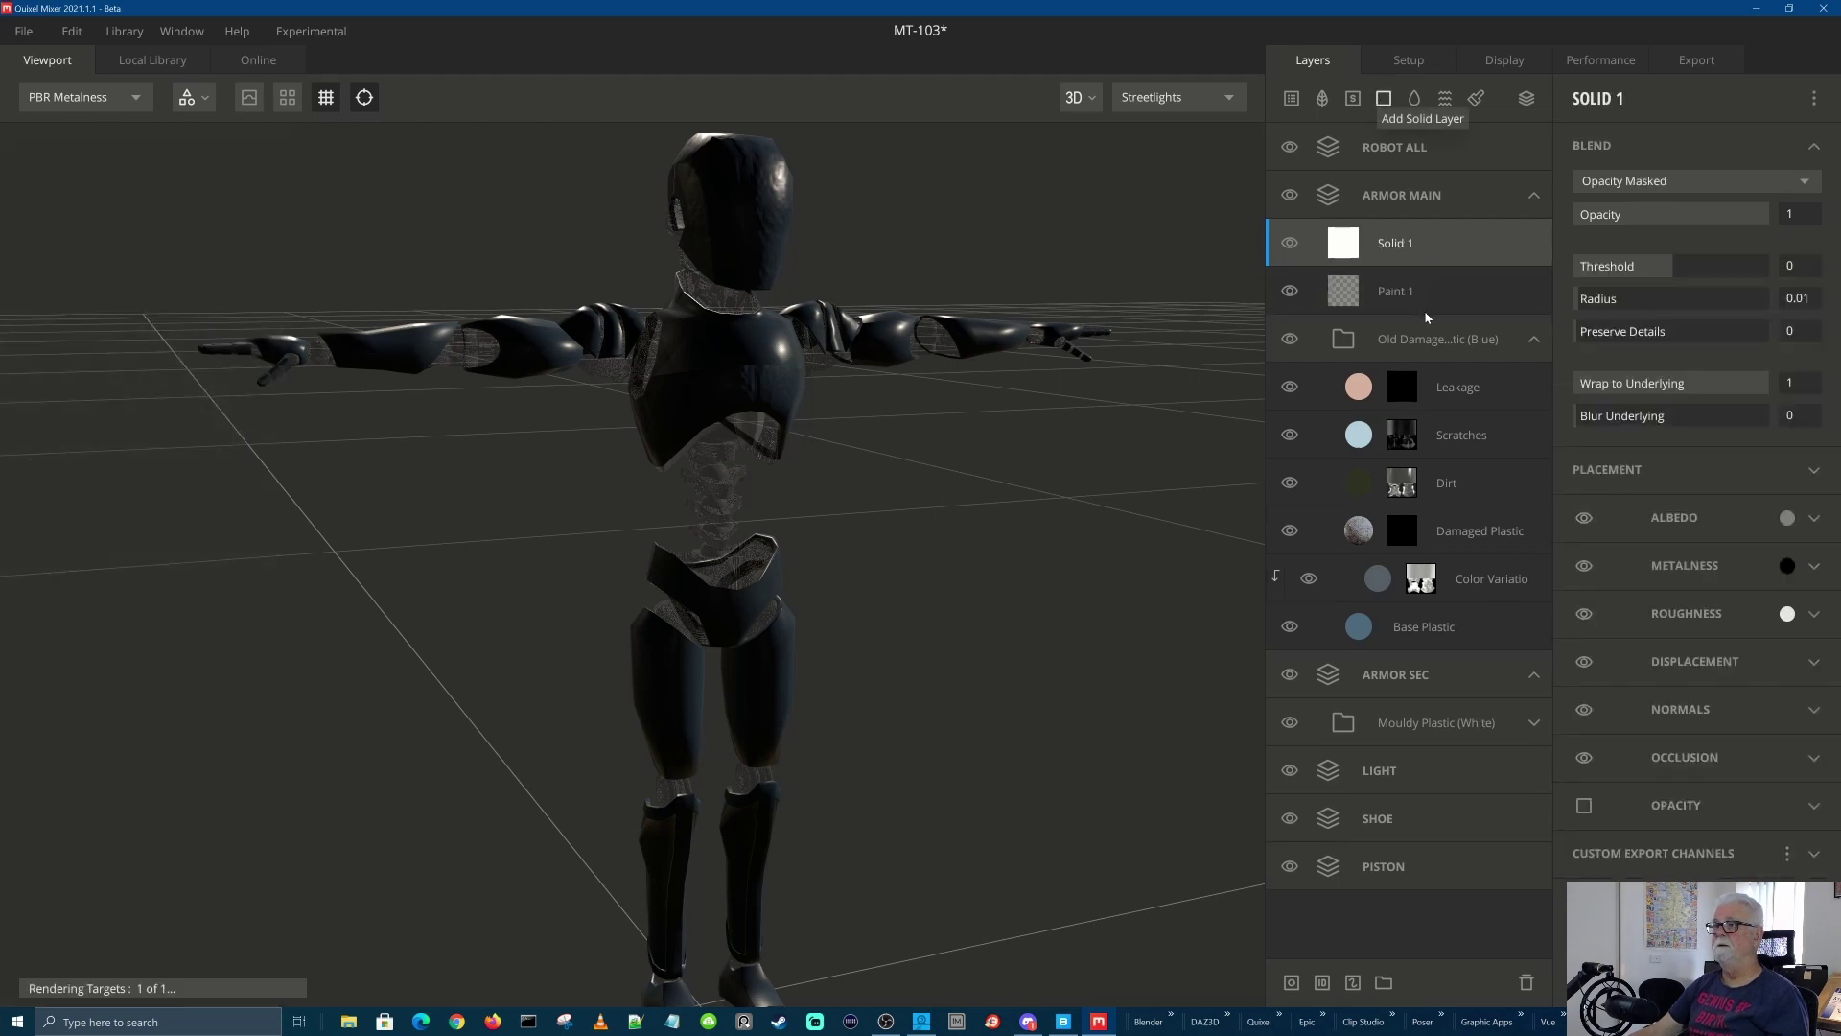
pyautogui.moveTo(1372, 251); pyautogui.dragTo(1392, 309)
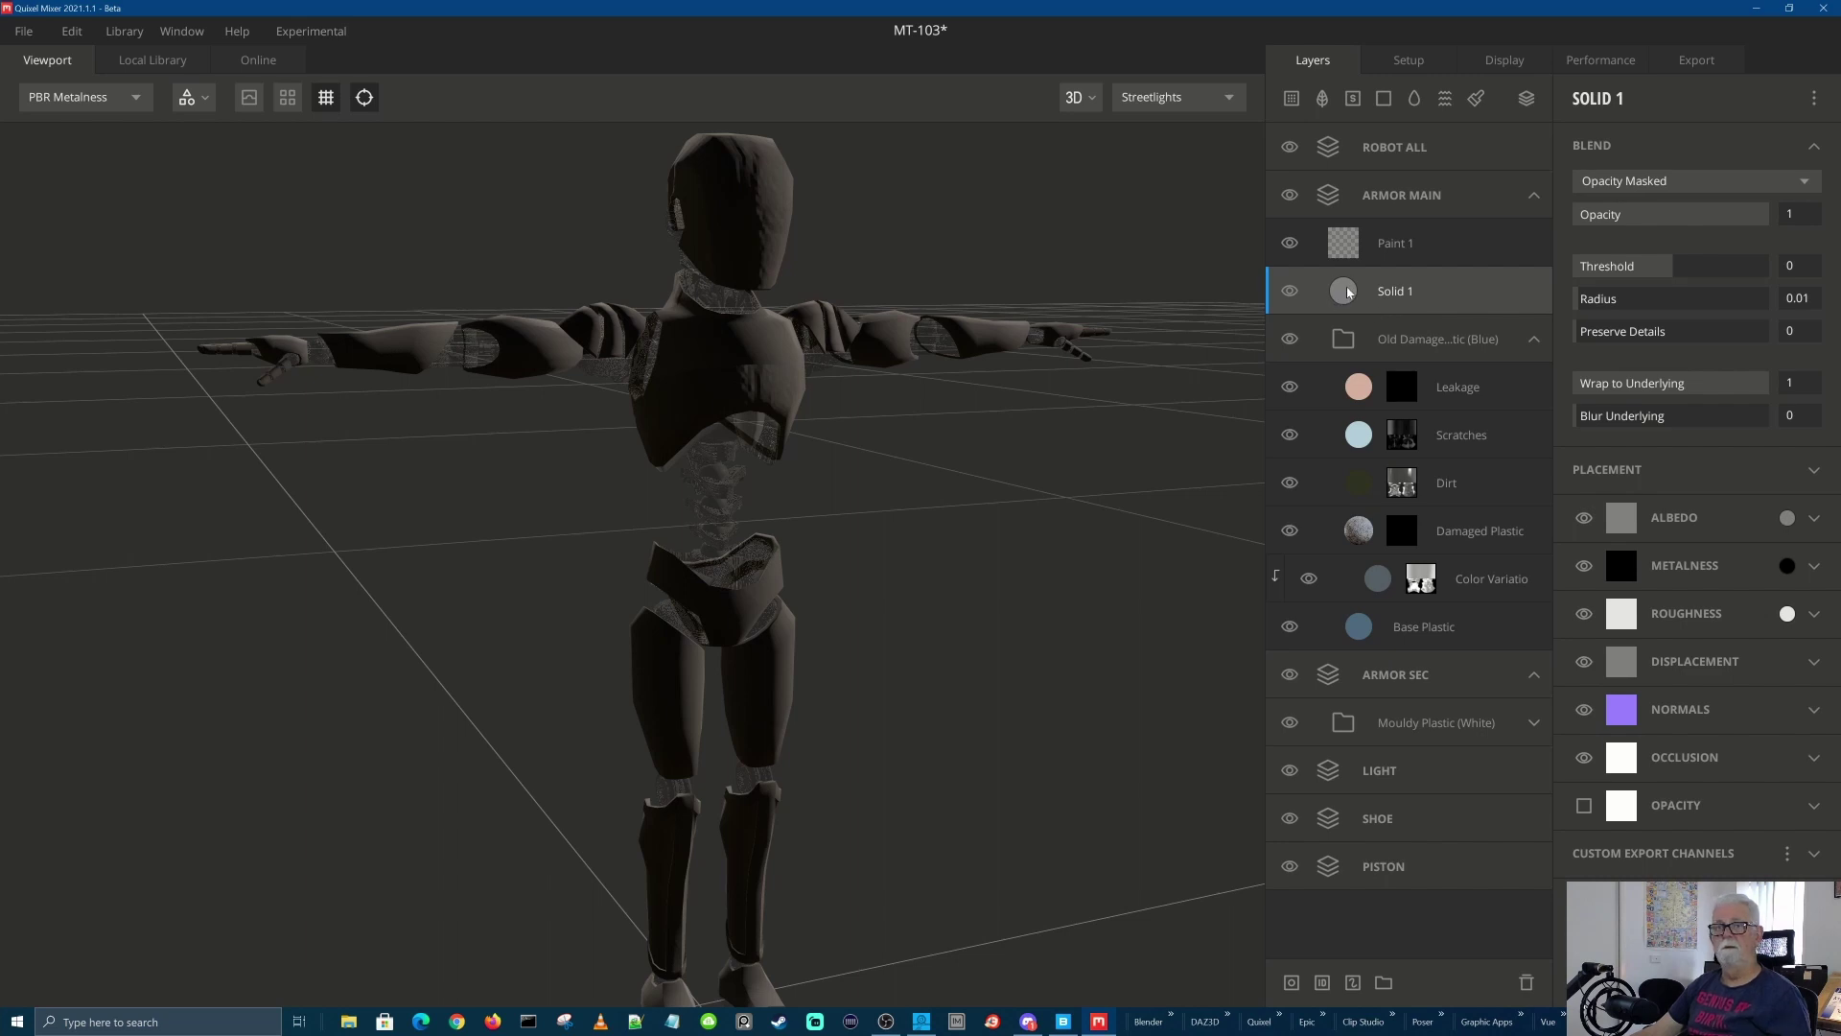
pyautogui.click(1344, 246)
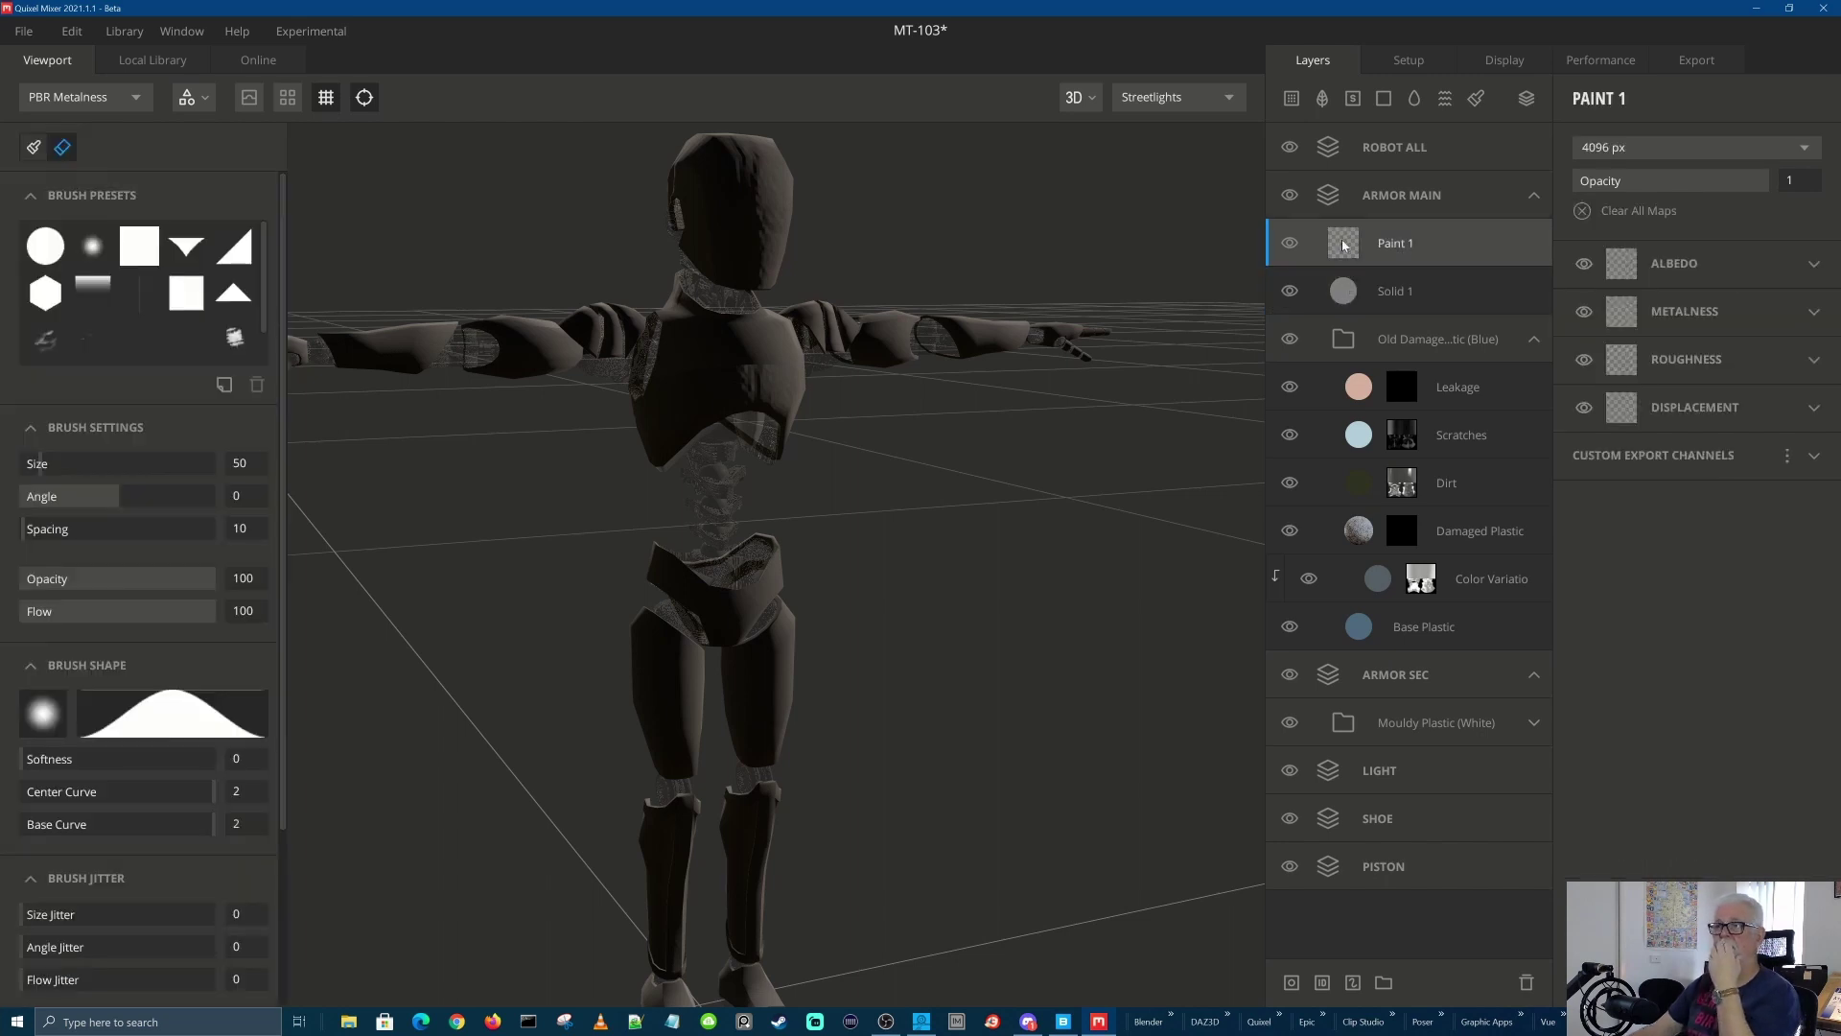
# Switch from erasing to painting on Paint 1 and set the brush's albedo colour to orange-red FA5D42
pyautogui.scroll(-3, 52, 650)
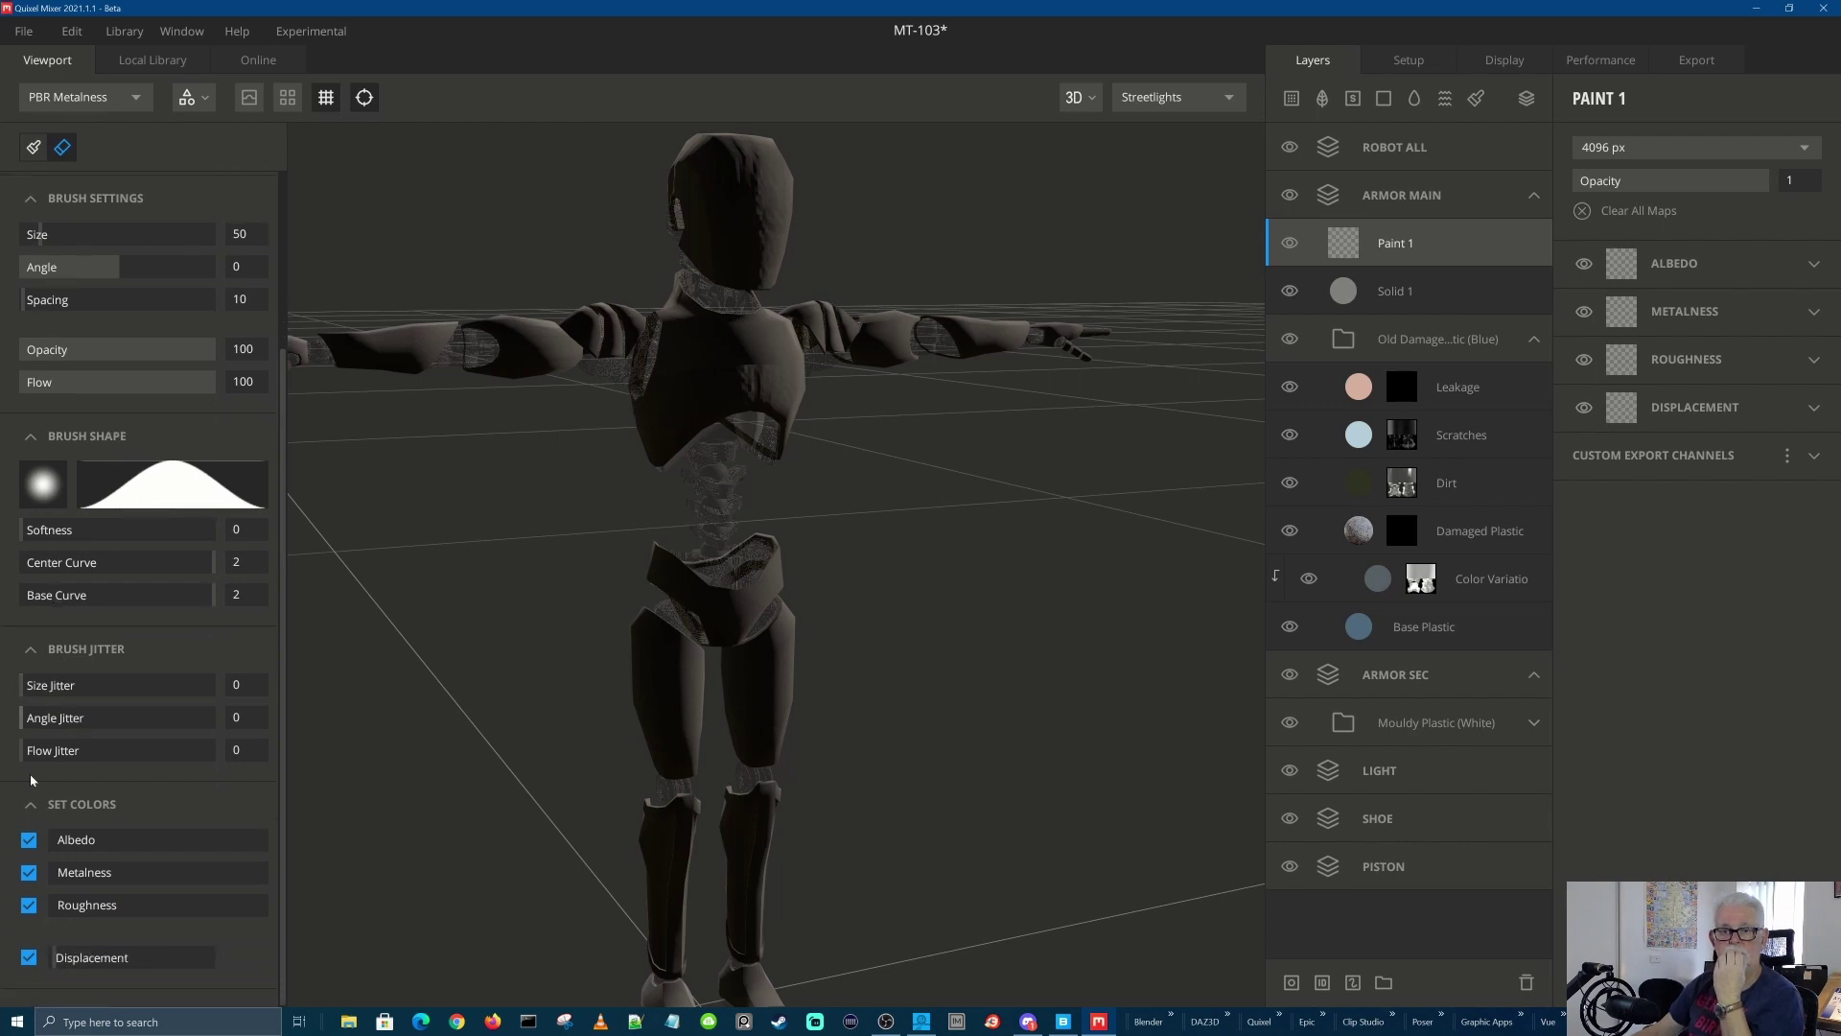
pyautogui.click(31, 806)
pyautogui.click(31, 813)
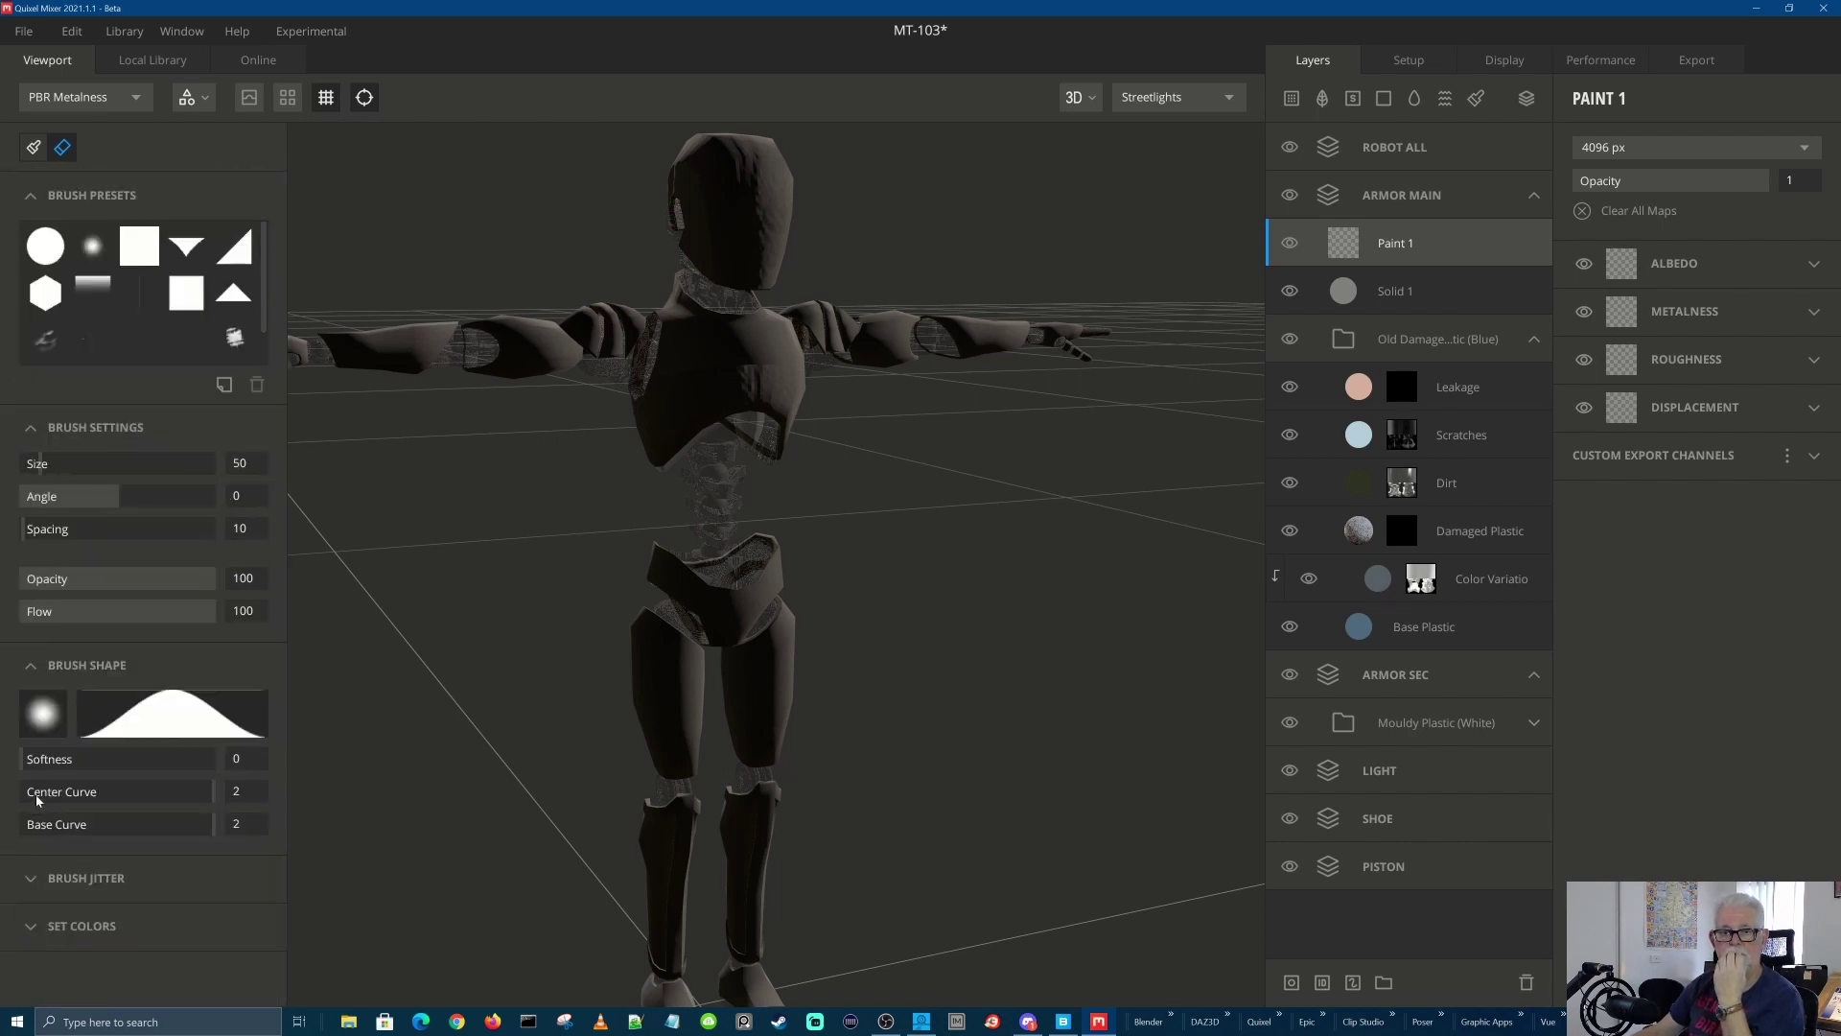
pyautogui.click(31, 926)
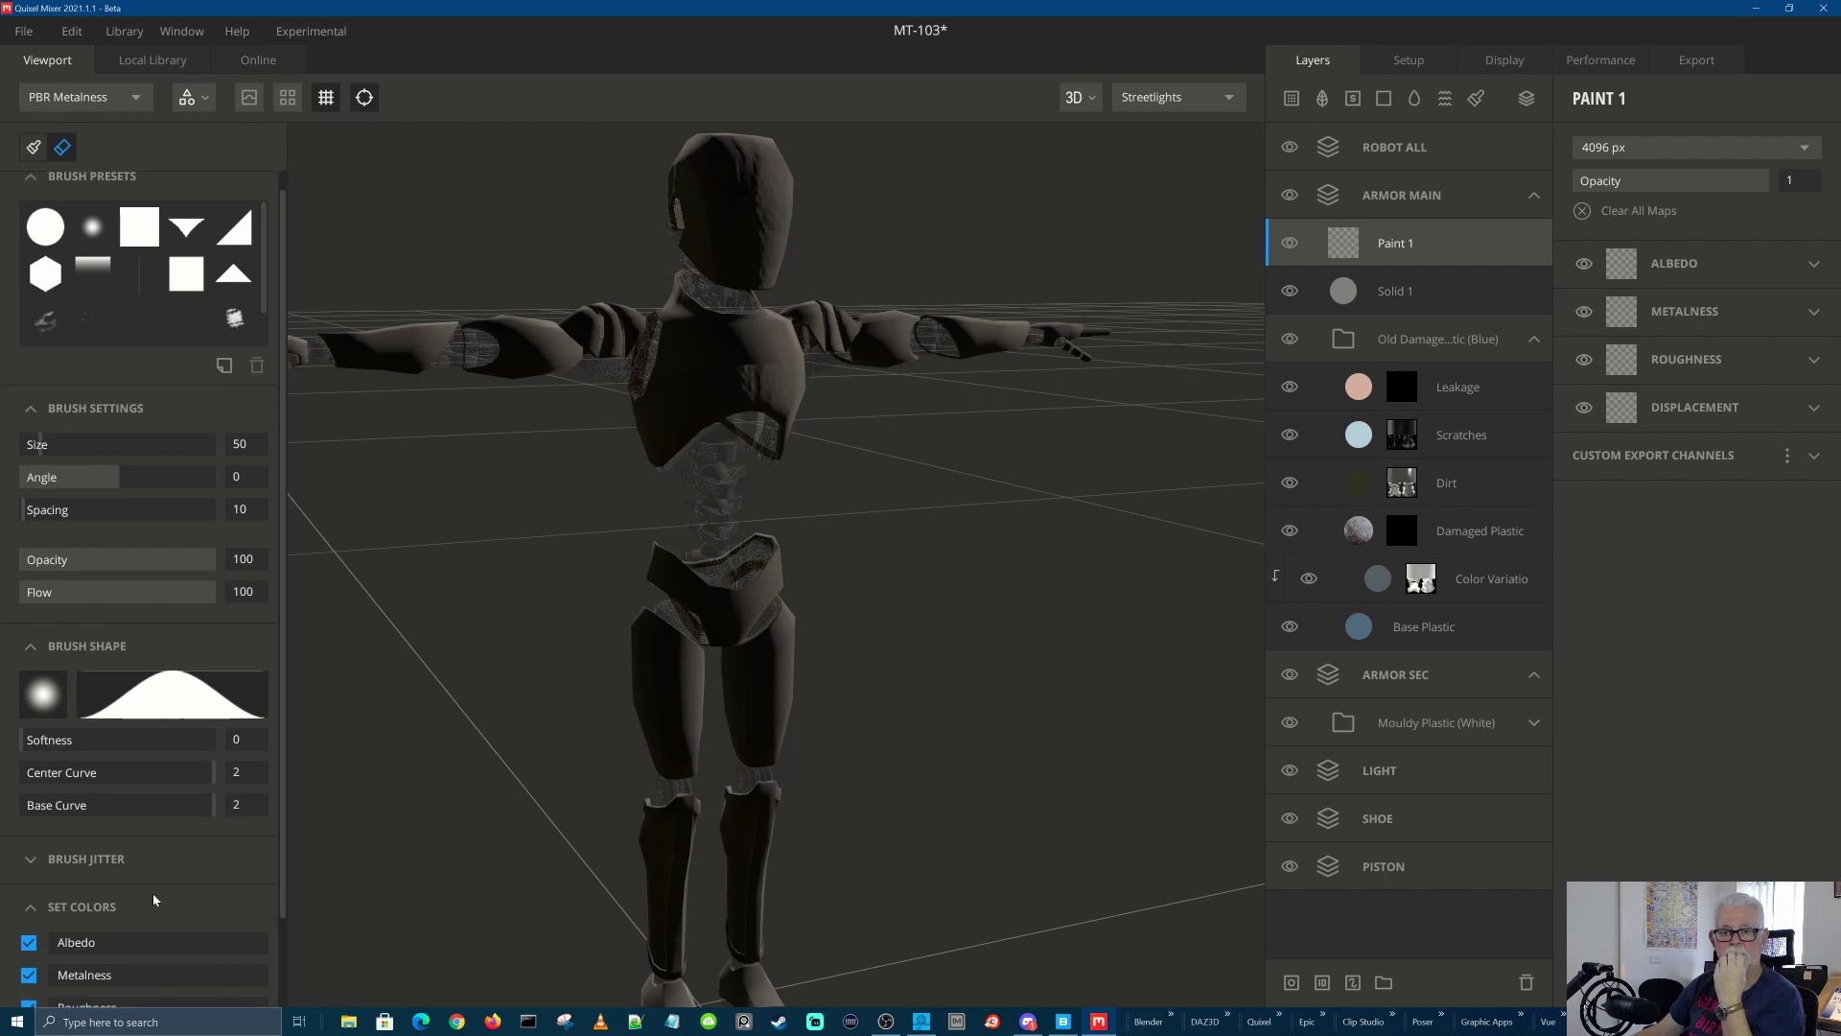
pyautogui.scroll(-2, 155, 902)
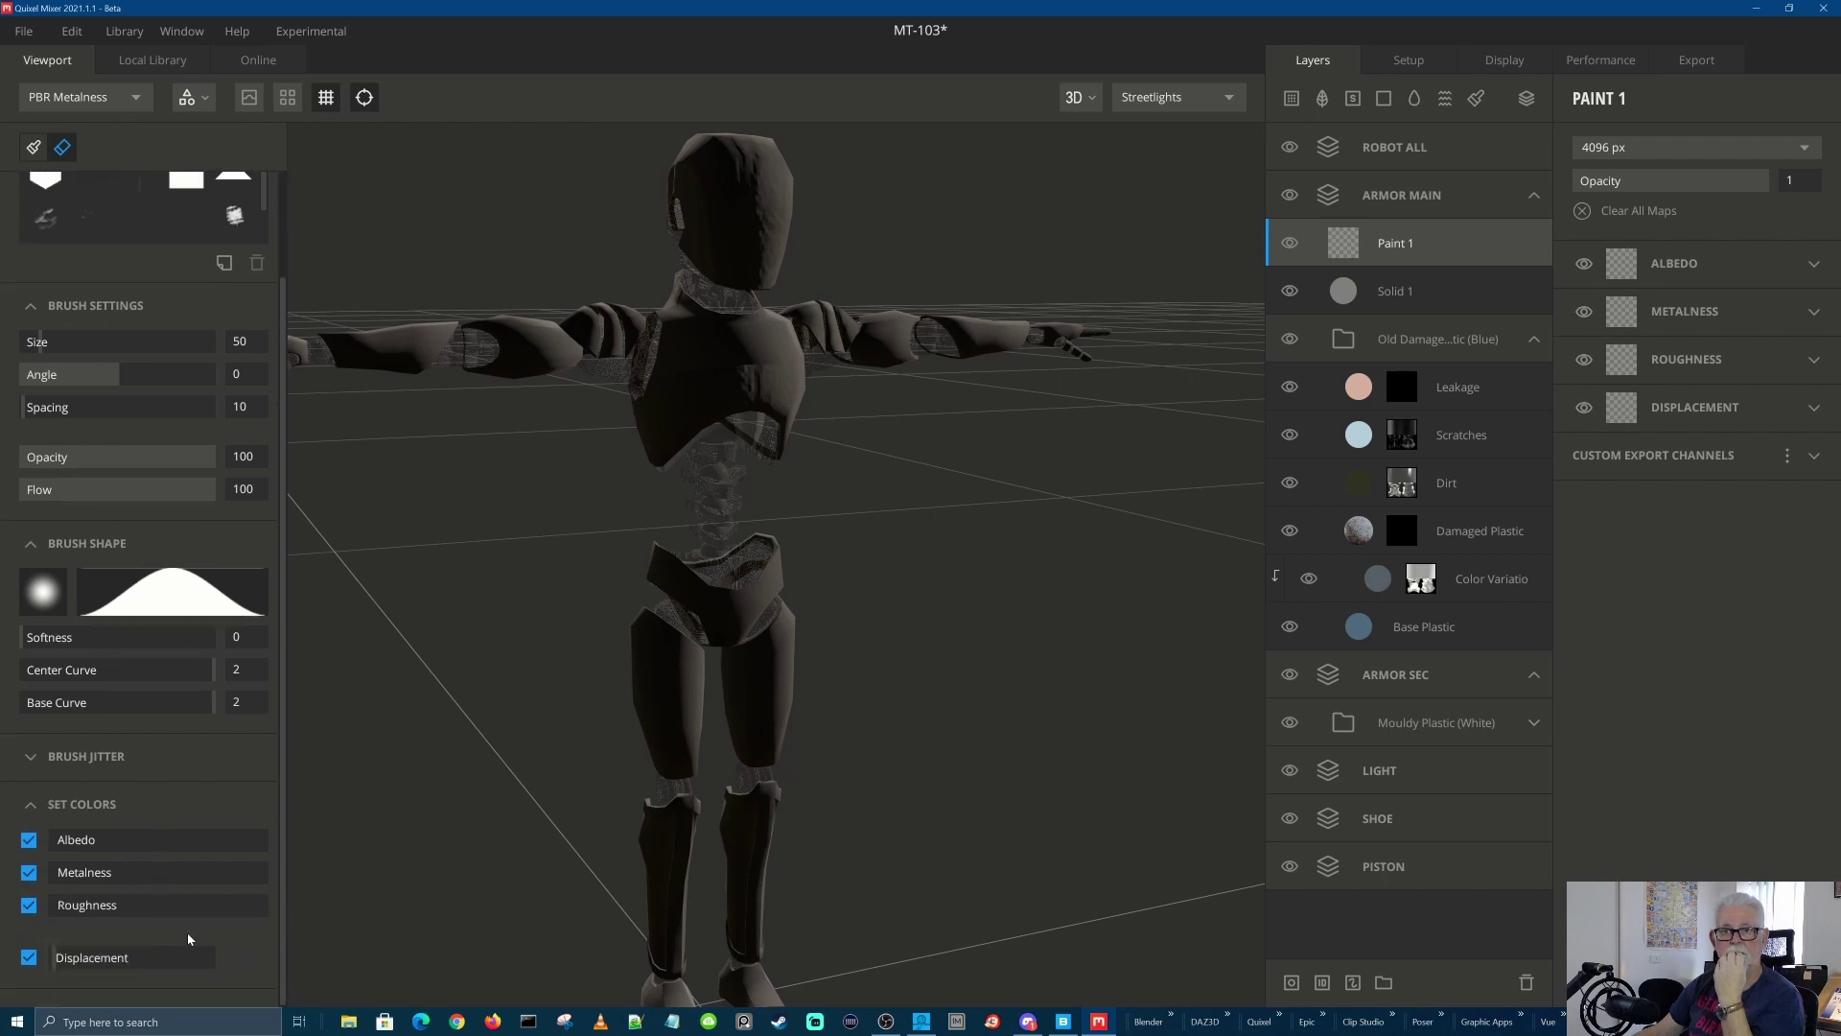
pyautogui.click(34, 147)
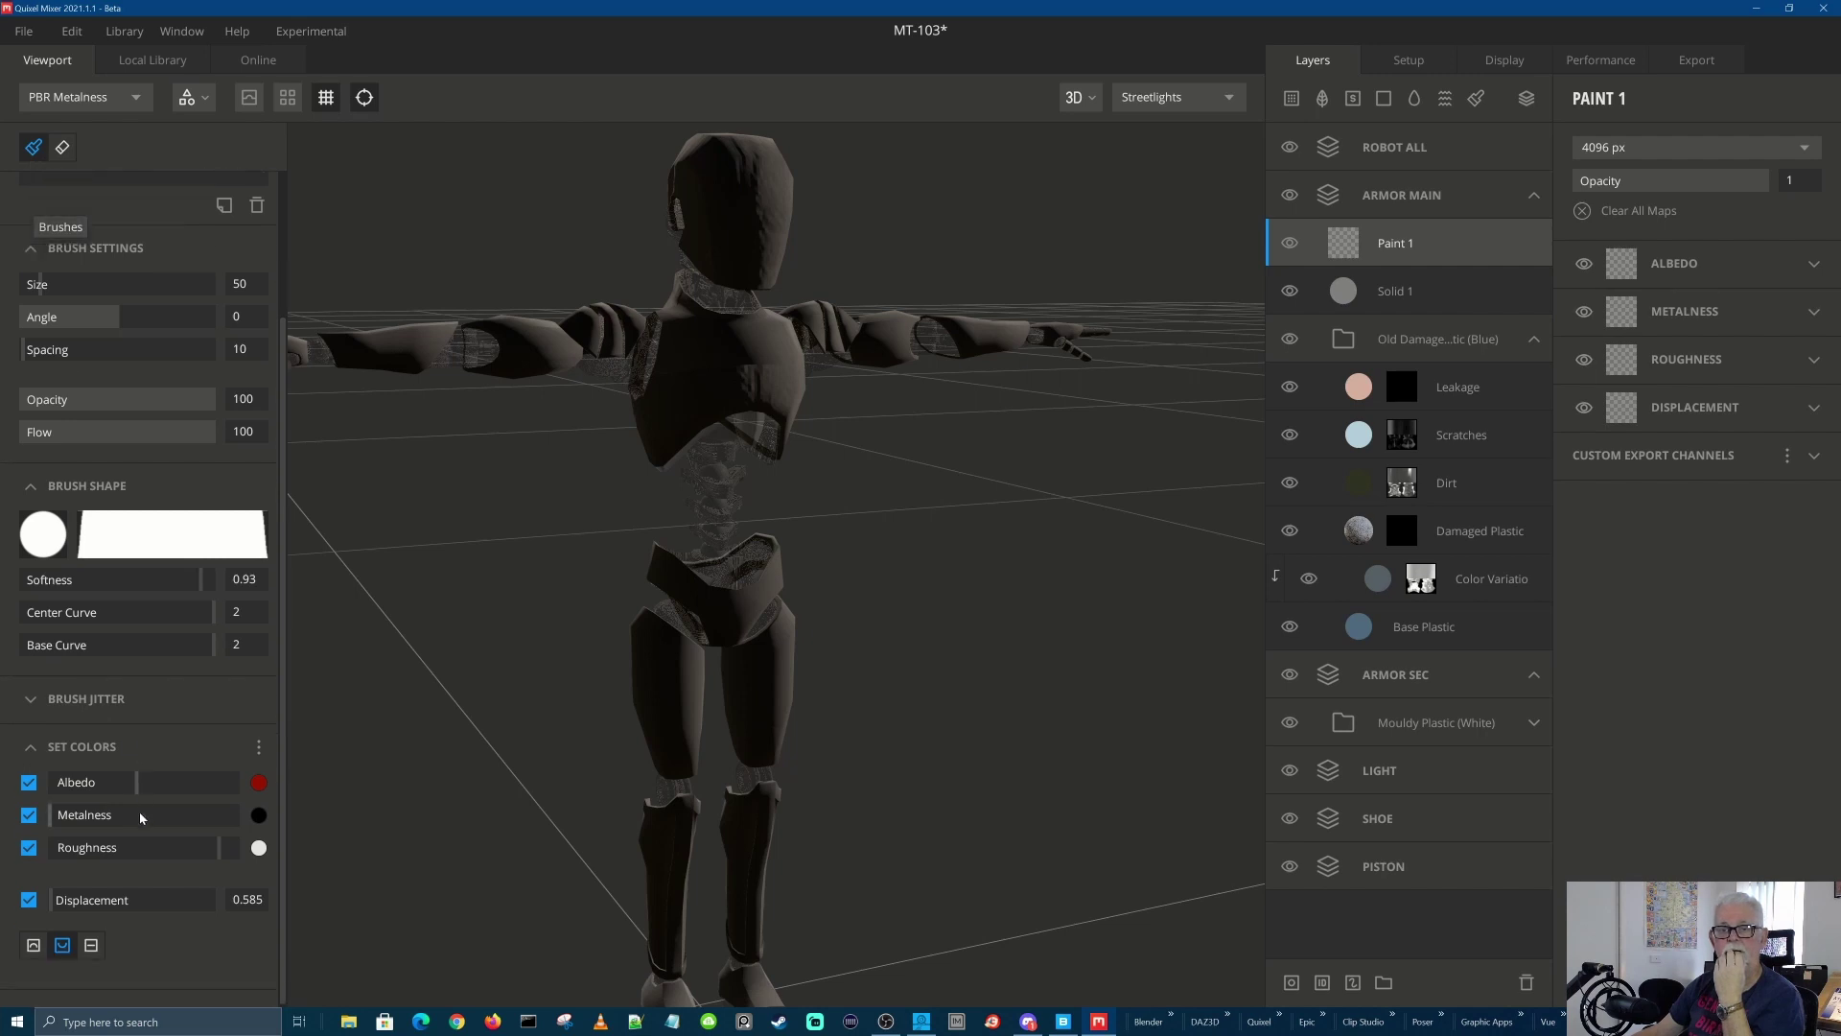
pyautogui.click(258, 783)
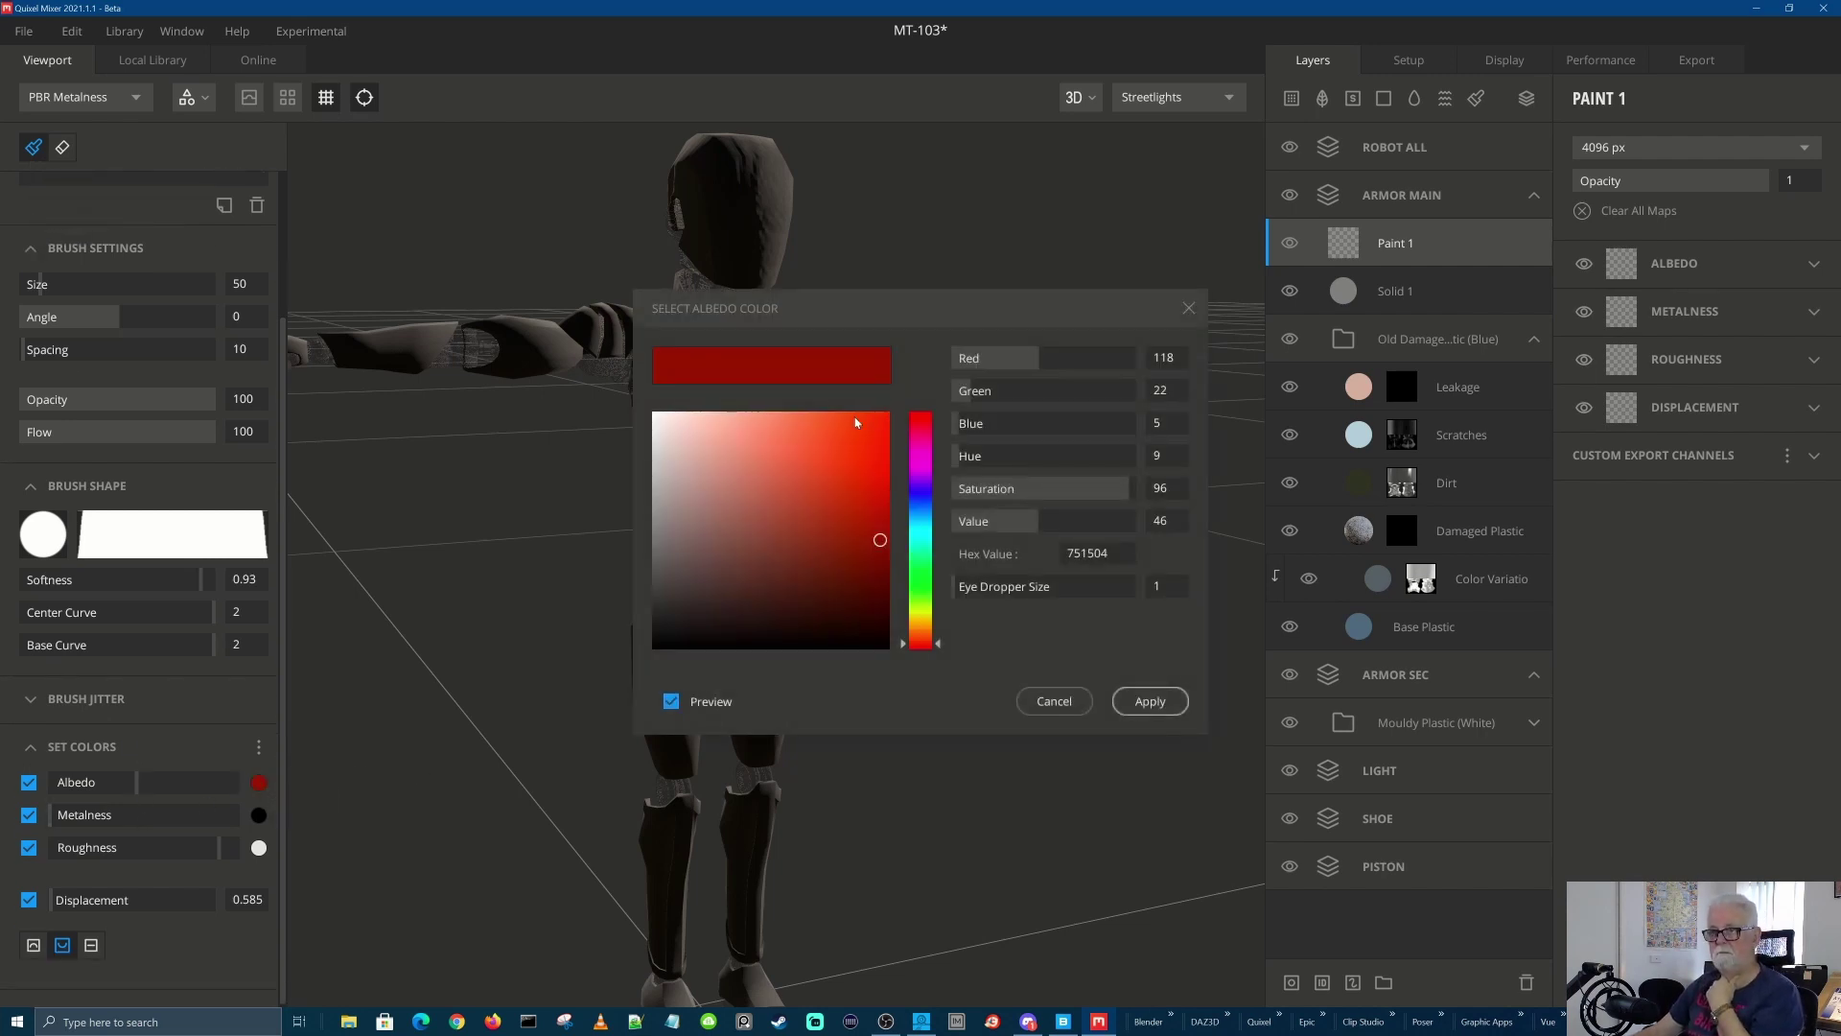
pyautogui.moveTo(830, 416)
pyautogui.mouseDown()
pyautogui.moveTo(852, 423)
pyautogui.moveTo(827, 416)
pyautogui.mouseUp()
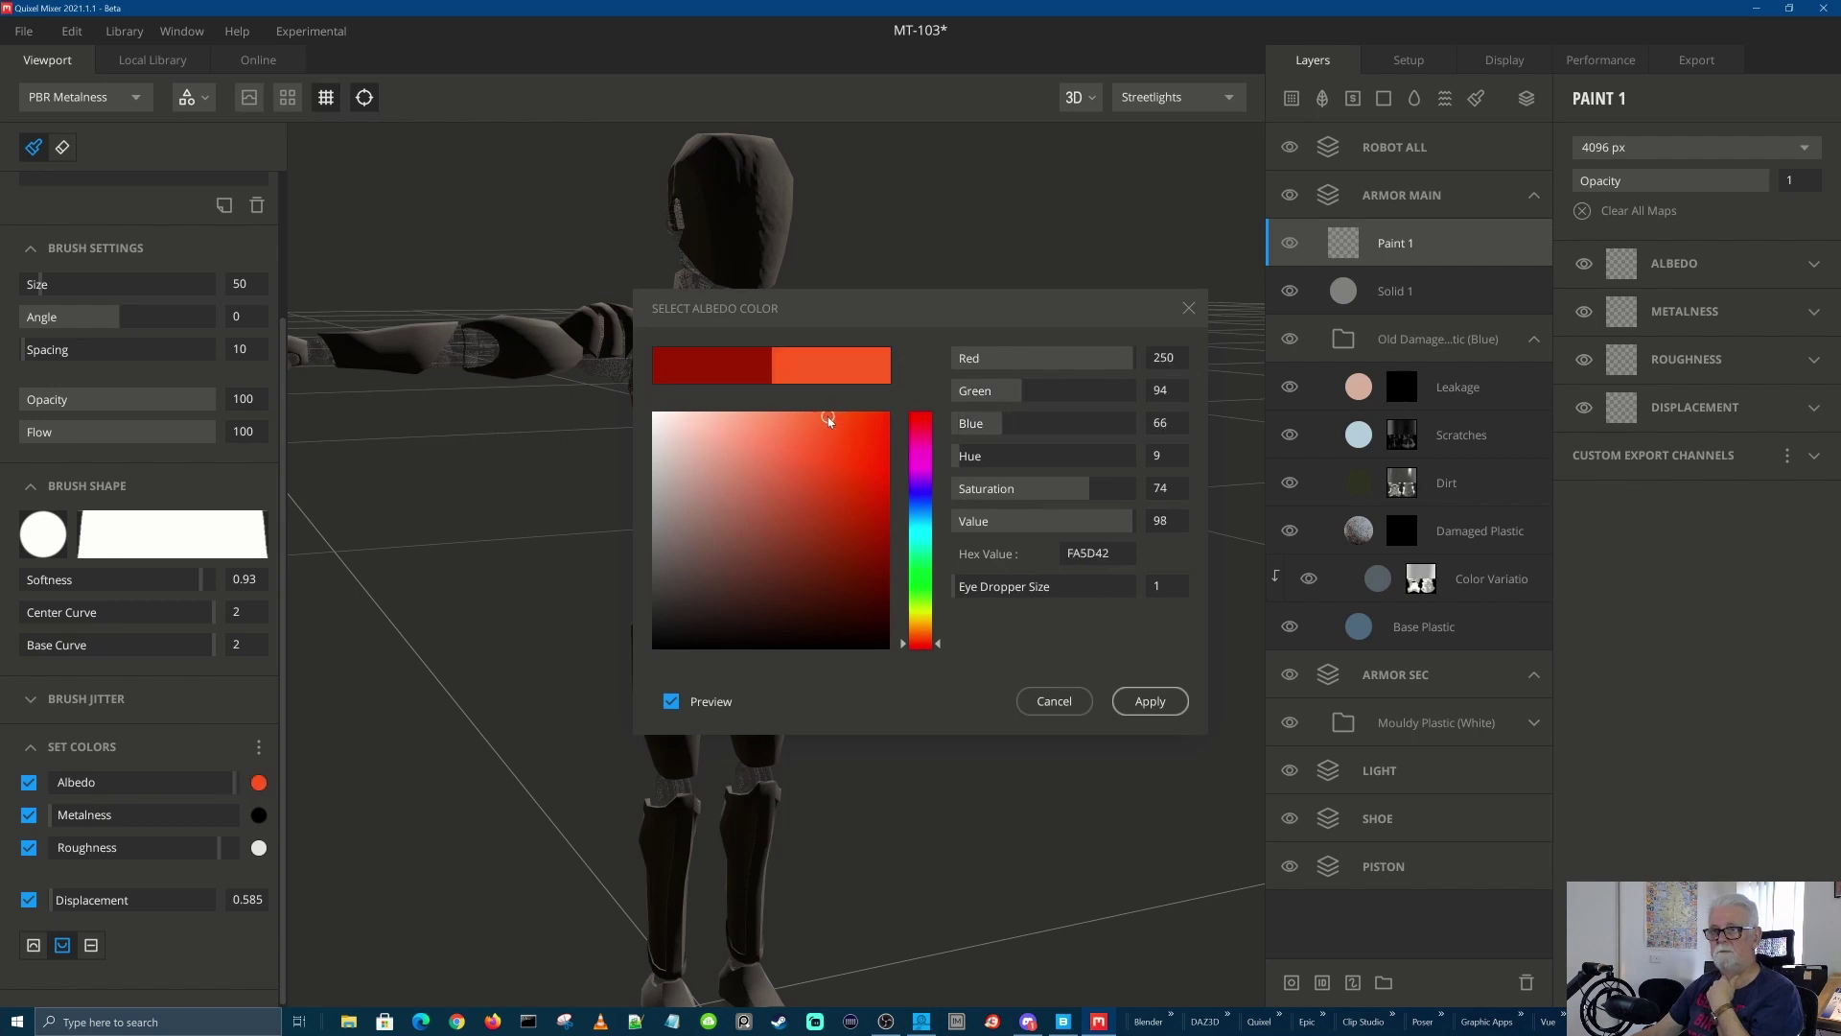
pyautogui.click(1149, 701)
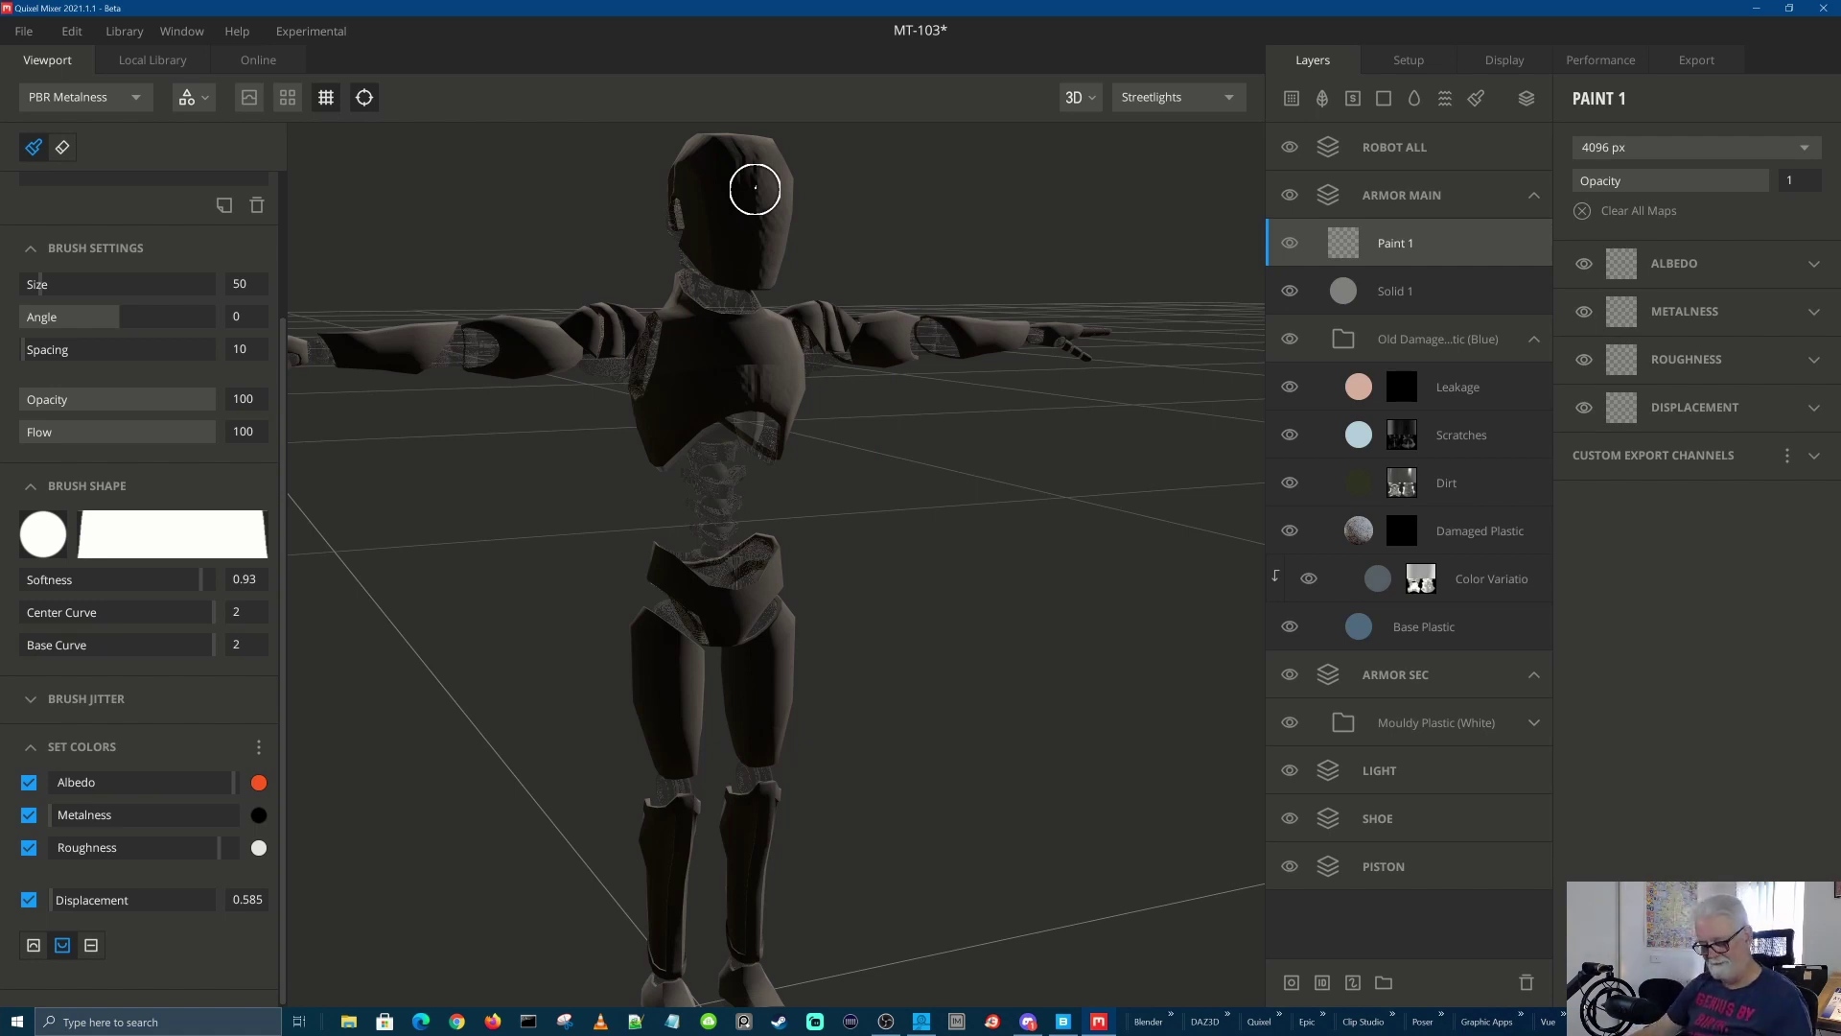
# Reduce the brush size to 14.3 and paint a small test dab on the upper part of the droid's head
pyautogui.keyDown('alt'); pyautogui.moveTo(756, 189); pyautogui.dragTo(815, 408, button='right'); pyautogui.keyUp('alt')
pyautogui.scroll(-1, 815, 408)
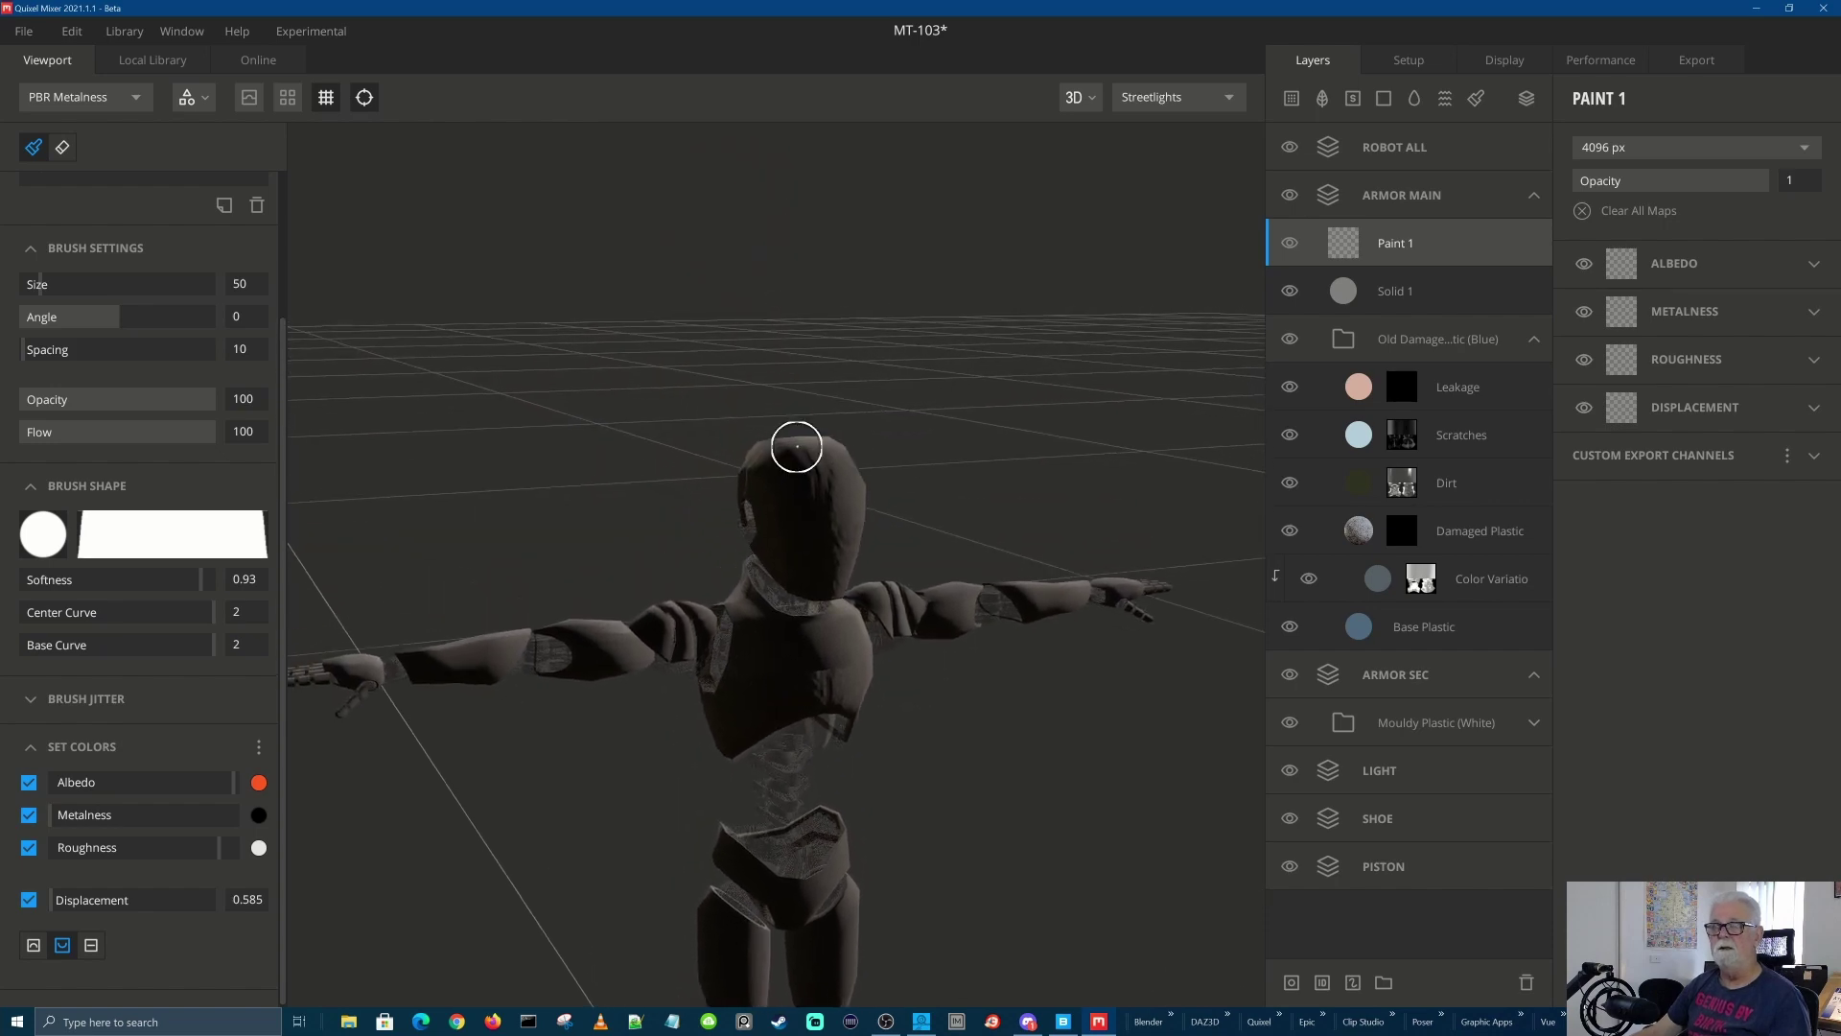
pyautogui.scroll(5, 752, 591)
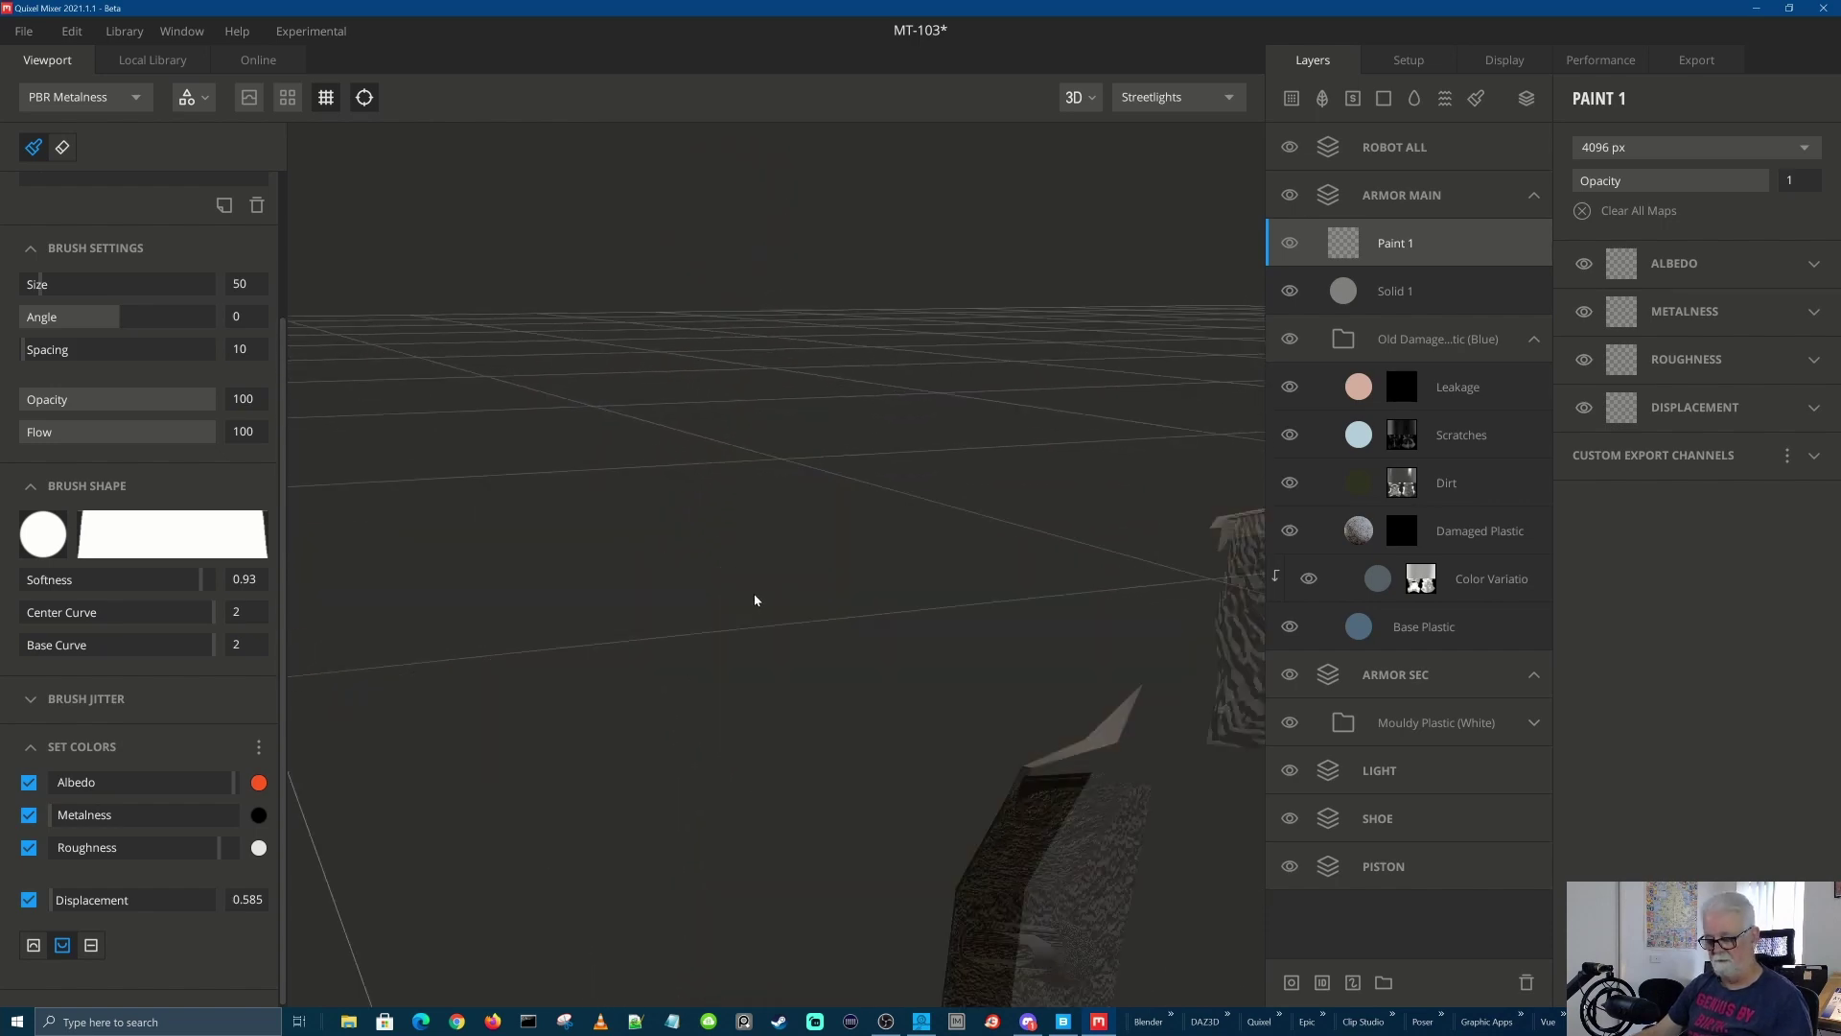
pyautogui.scroll(-3, 763, 595)
pyautogui.scroll(-5, 763, 585)
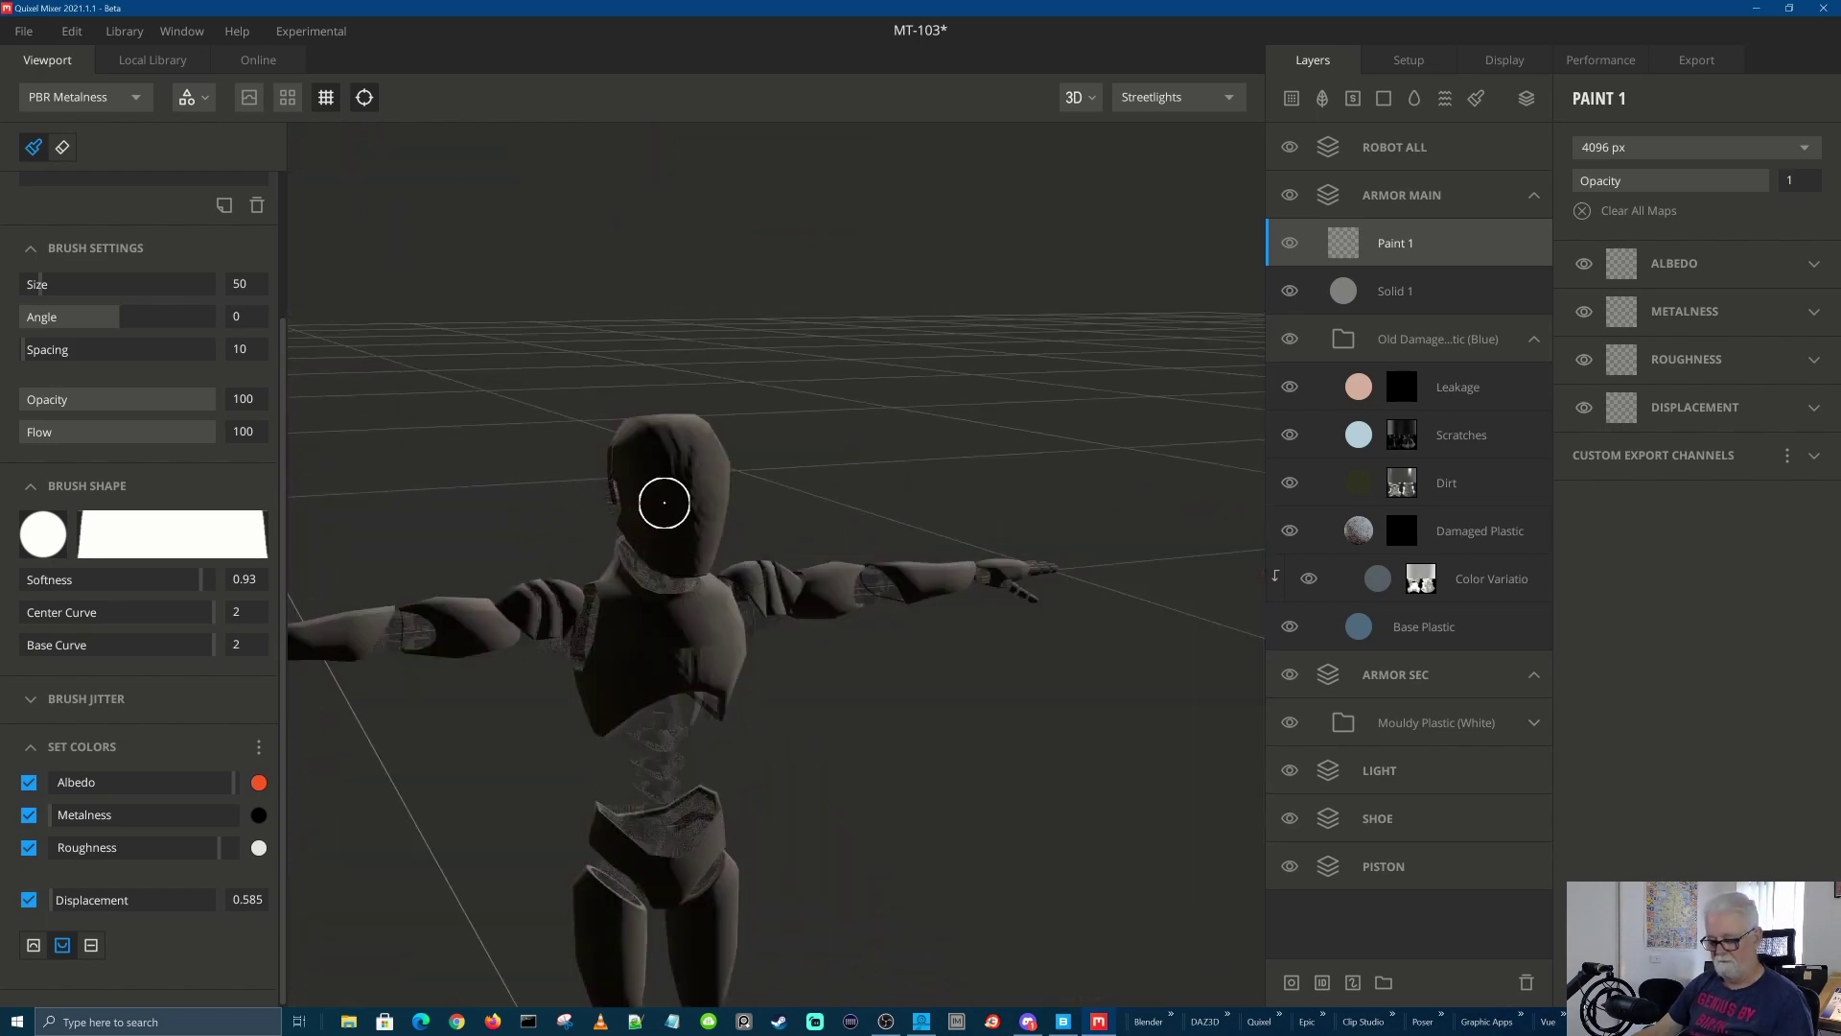
pyautogui.press(']')
pyautogui.press('[')
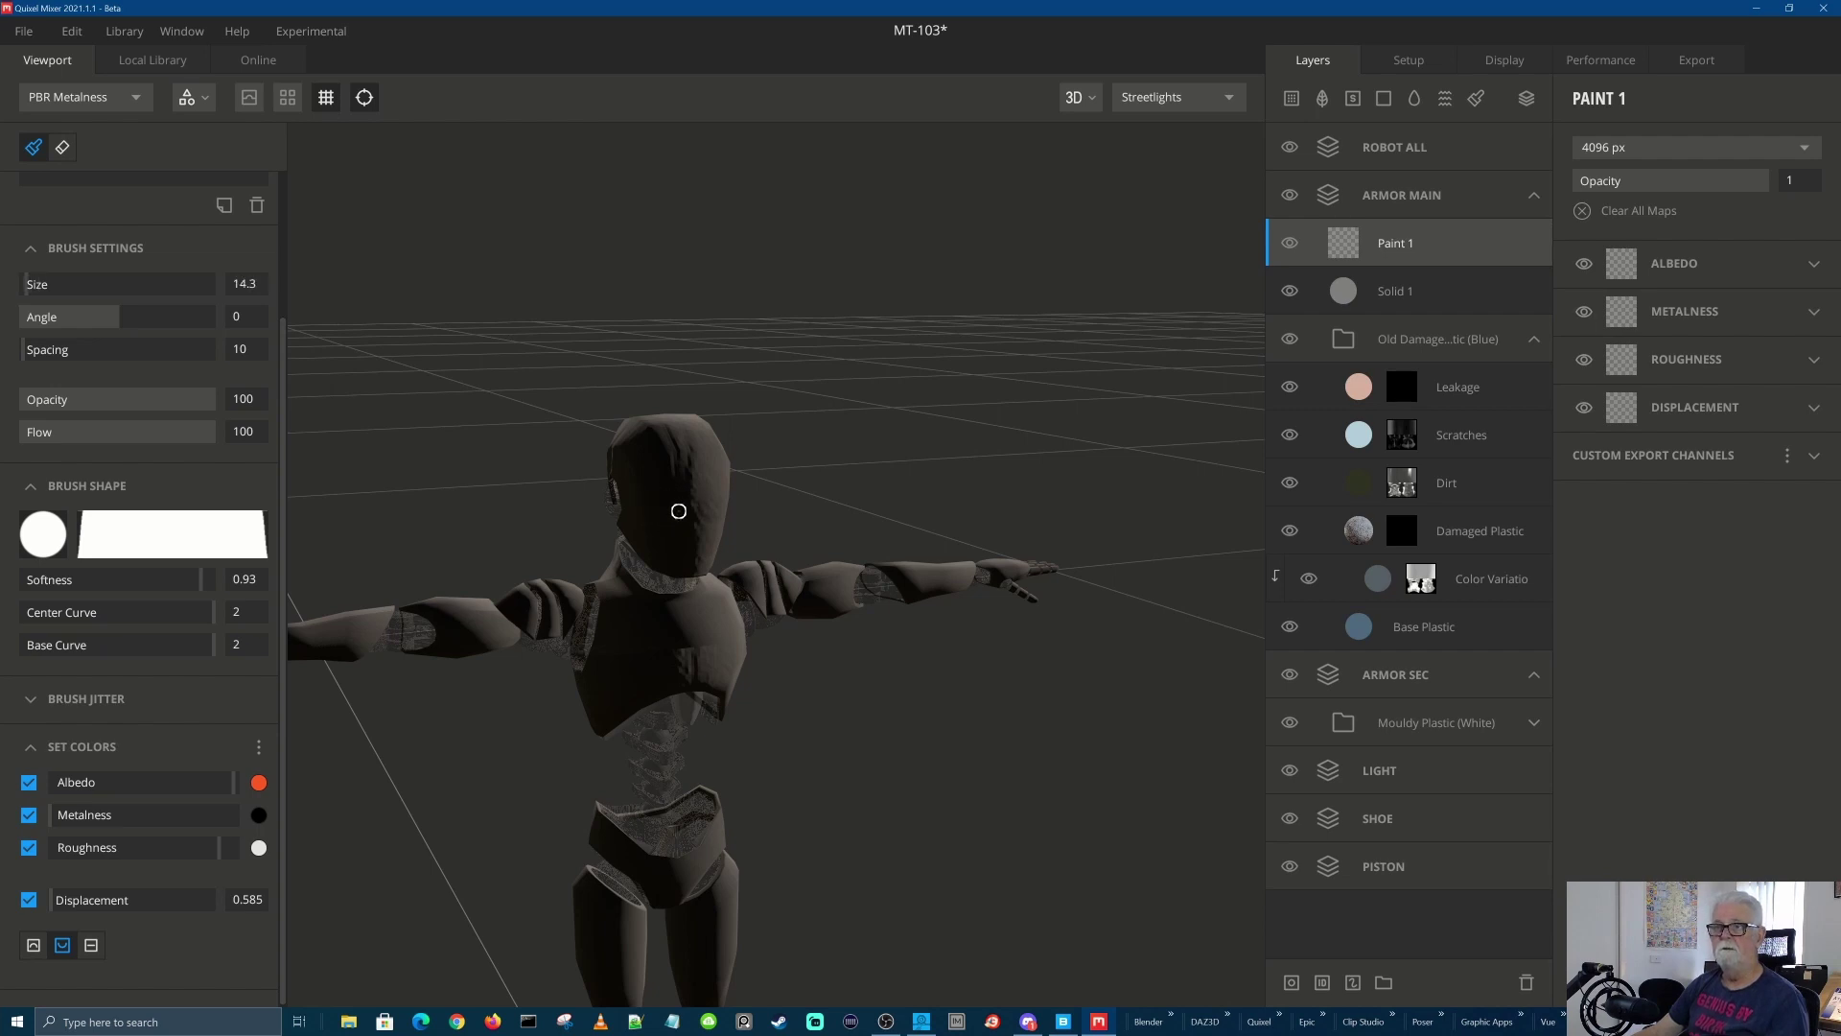
pyautogui.press(']')
pyautogui.click(635, 440)
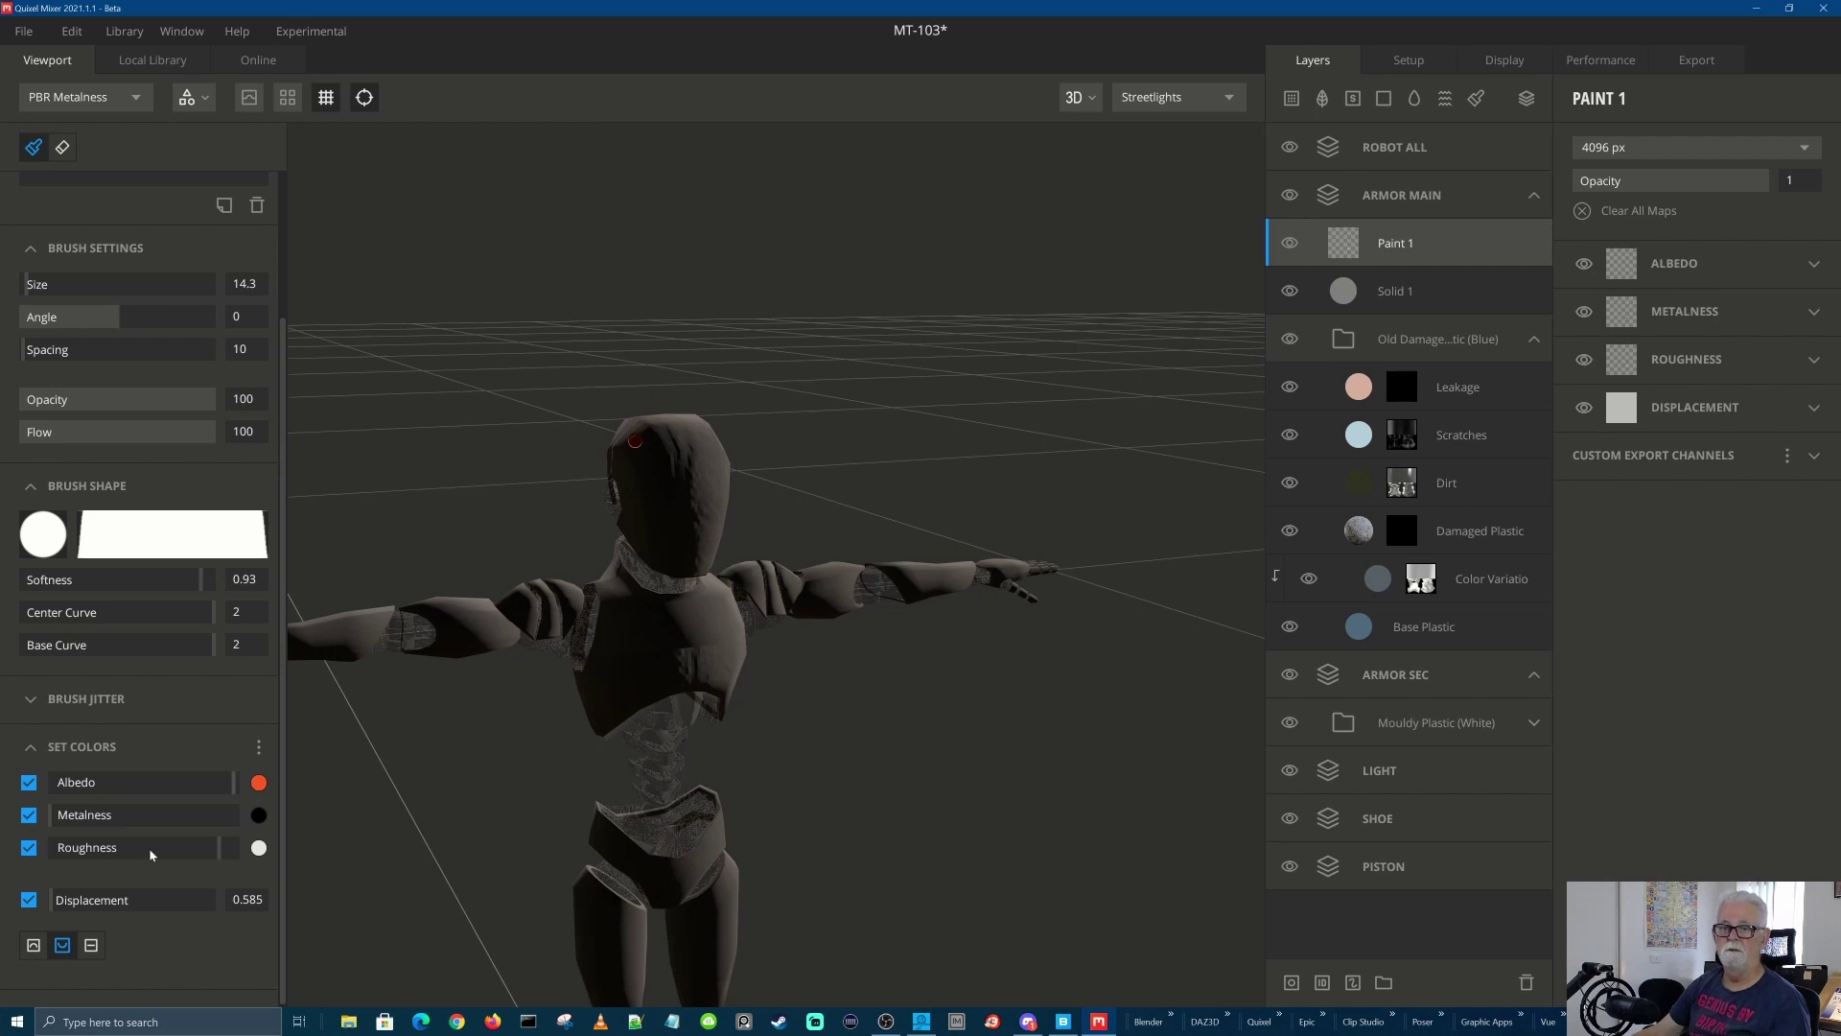
# Set the brush's displacement to 0 and paint a test stroke down the droid's face
pyautogui.moveTo(44, 895); pyautogui.dragTo(29, 906)
pyautogui.click(653, 454)
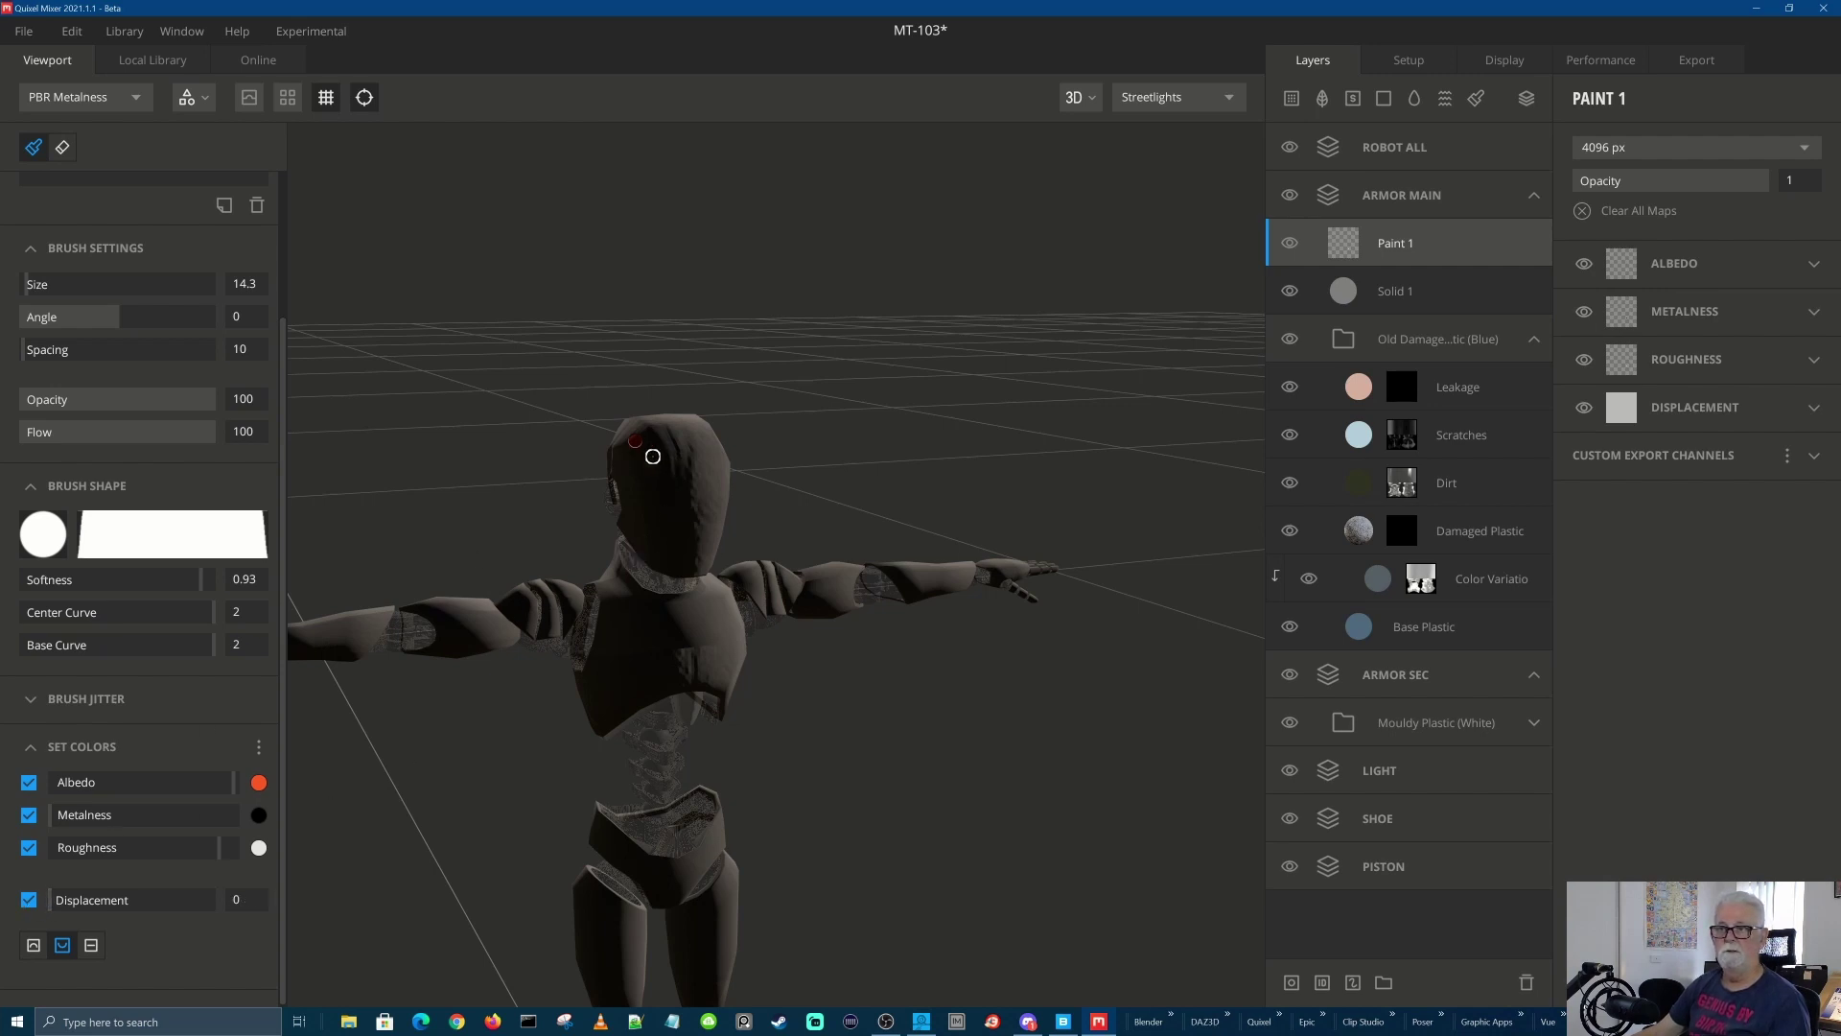
pyautogui.moveTo(659, 477); pyautogui.dragTo(666, 518)
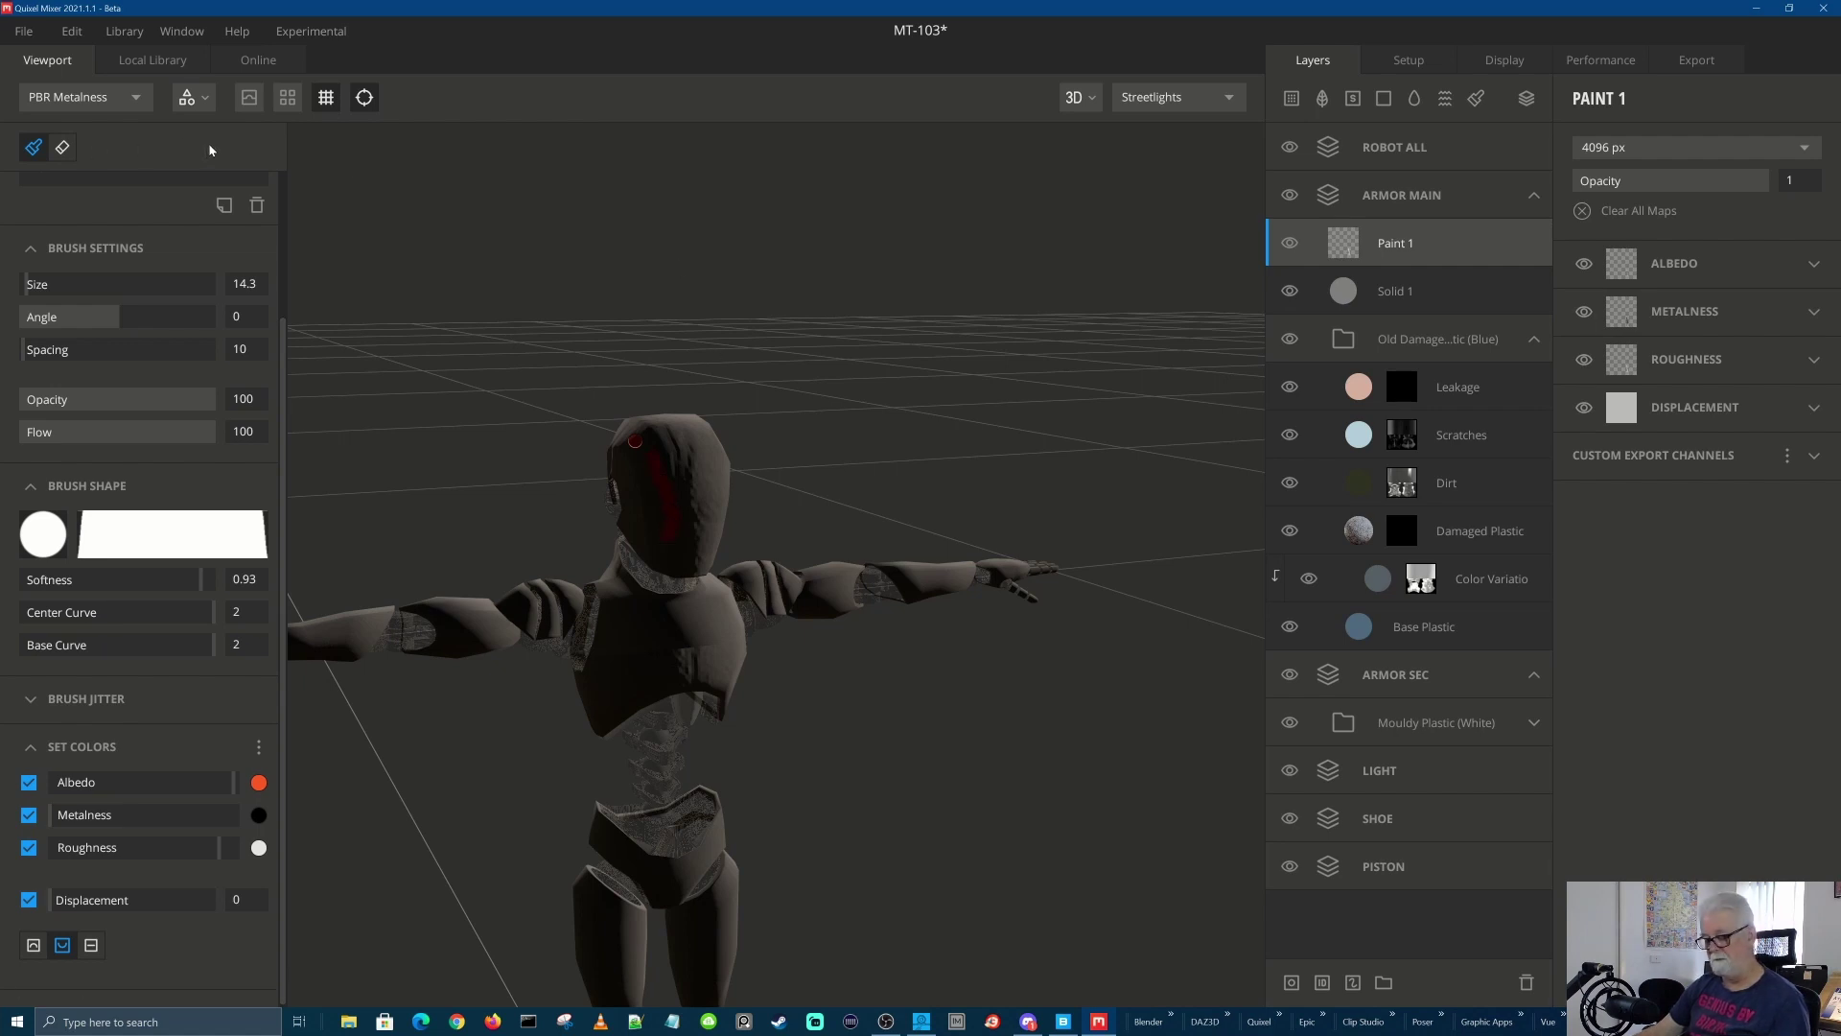
# Erase the test marks from the droid's head and paint three orange-red stripes running down the face
pyautogui.click(62, 147)
pyautogui.moveTo(626, 438)
pyautogui.mouseDown()
pyautogui.moveTo(695, 551)
pyautogui.moveTo(629, 455)
pyautogui.mouseUp()
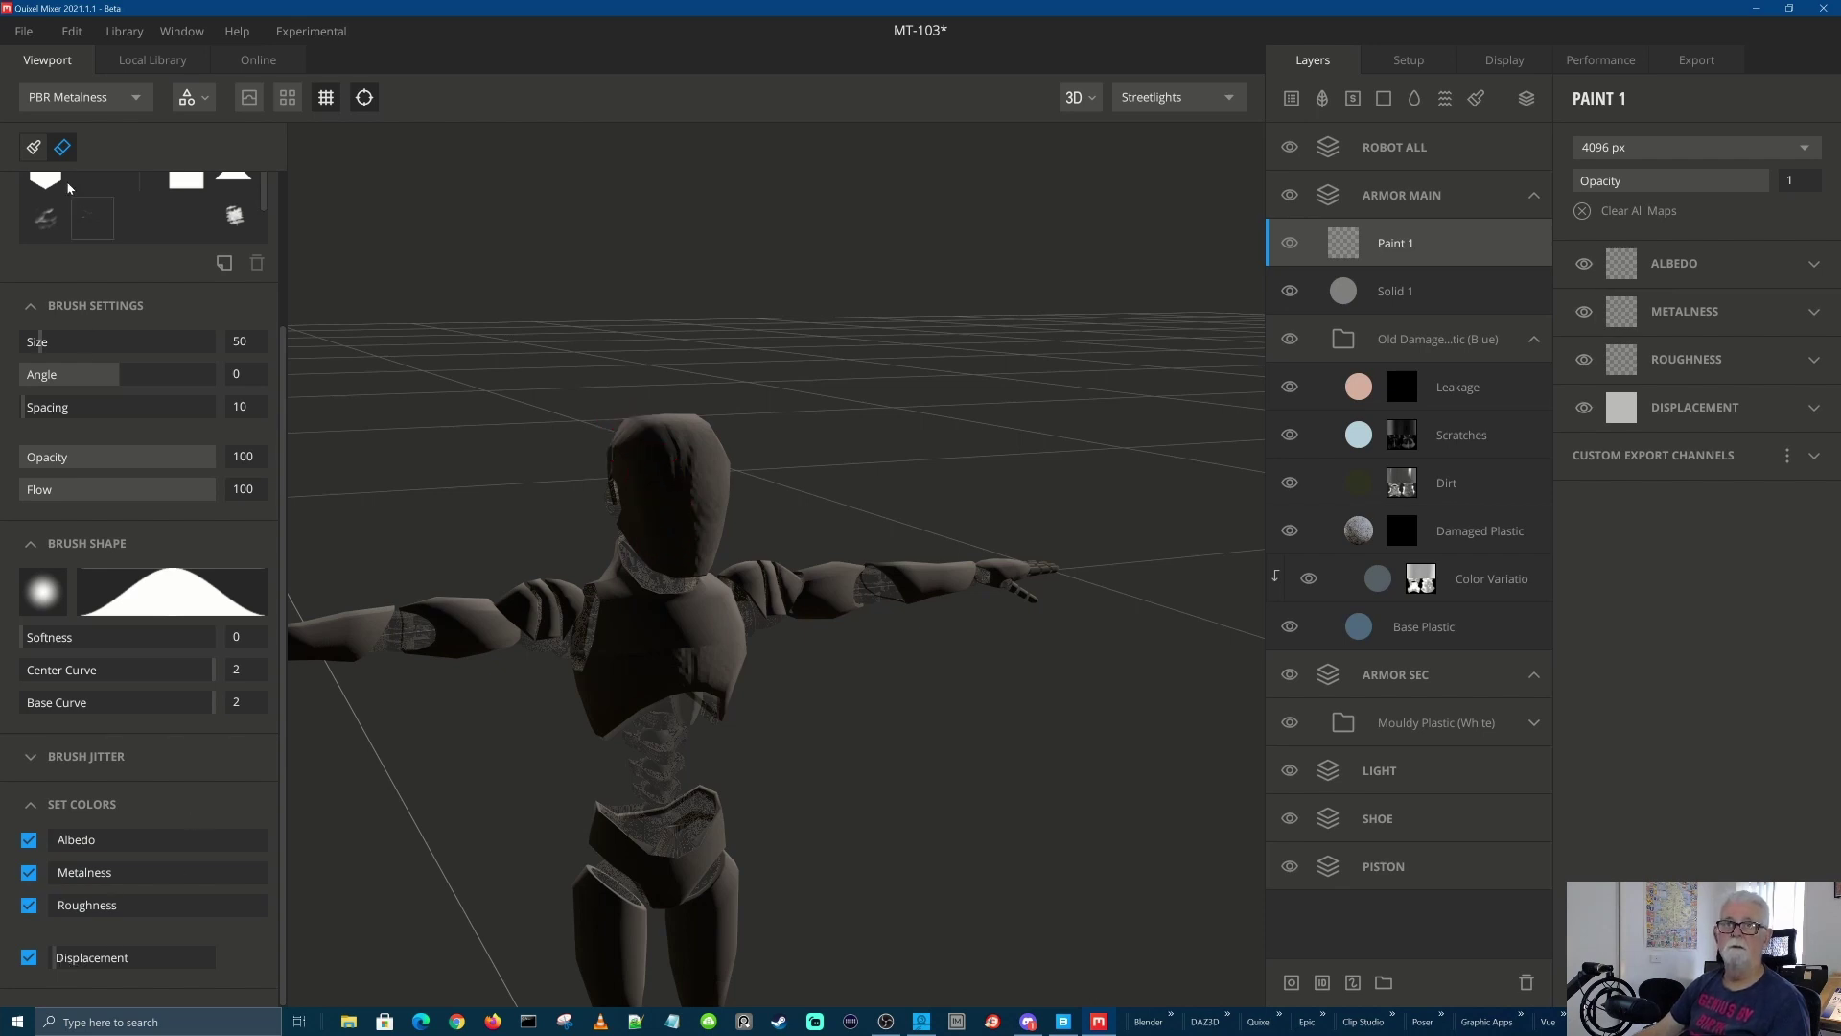
pyautogui.click(34, 147)
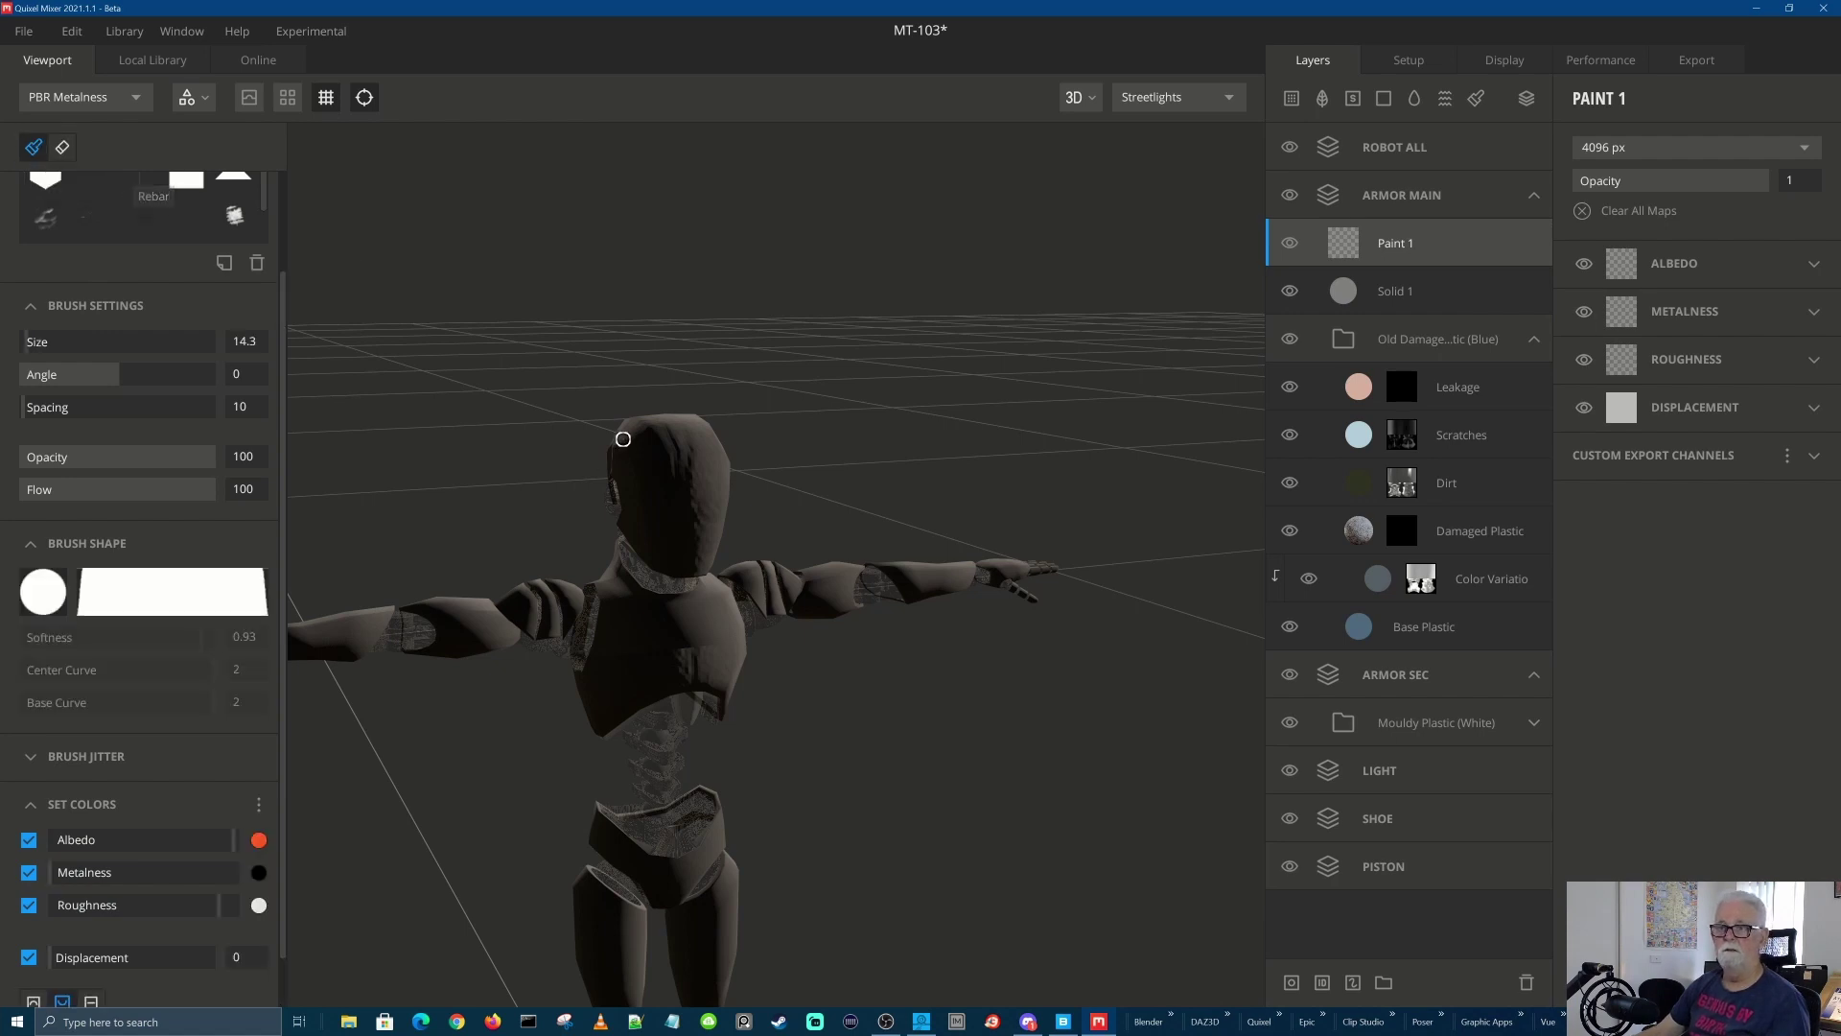
pyautogui.moveTo(625, 441); pyautogui.dragTo(651, 543)
pyautogui.moveTo(690, 441)
pyautogui.mouseDown()
pyautogui.moveTo(711, 460)
pyautogui.moveTo(705, 554)
pyautogui.mouseUp()
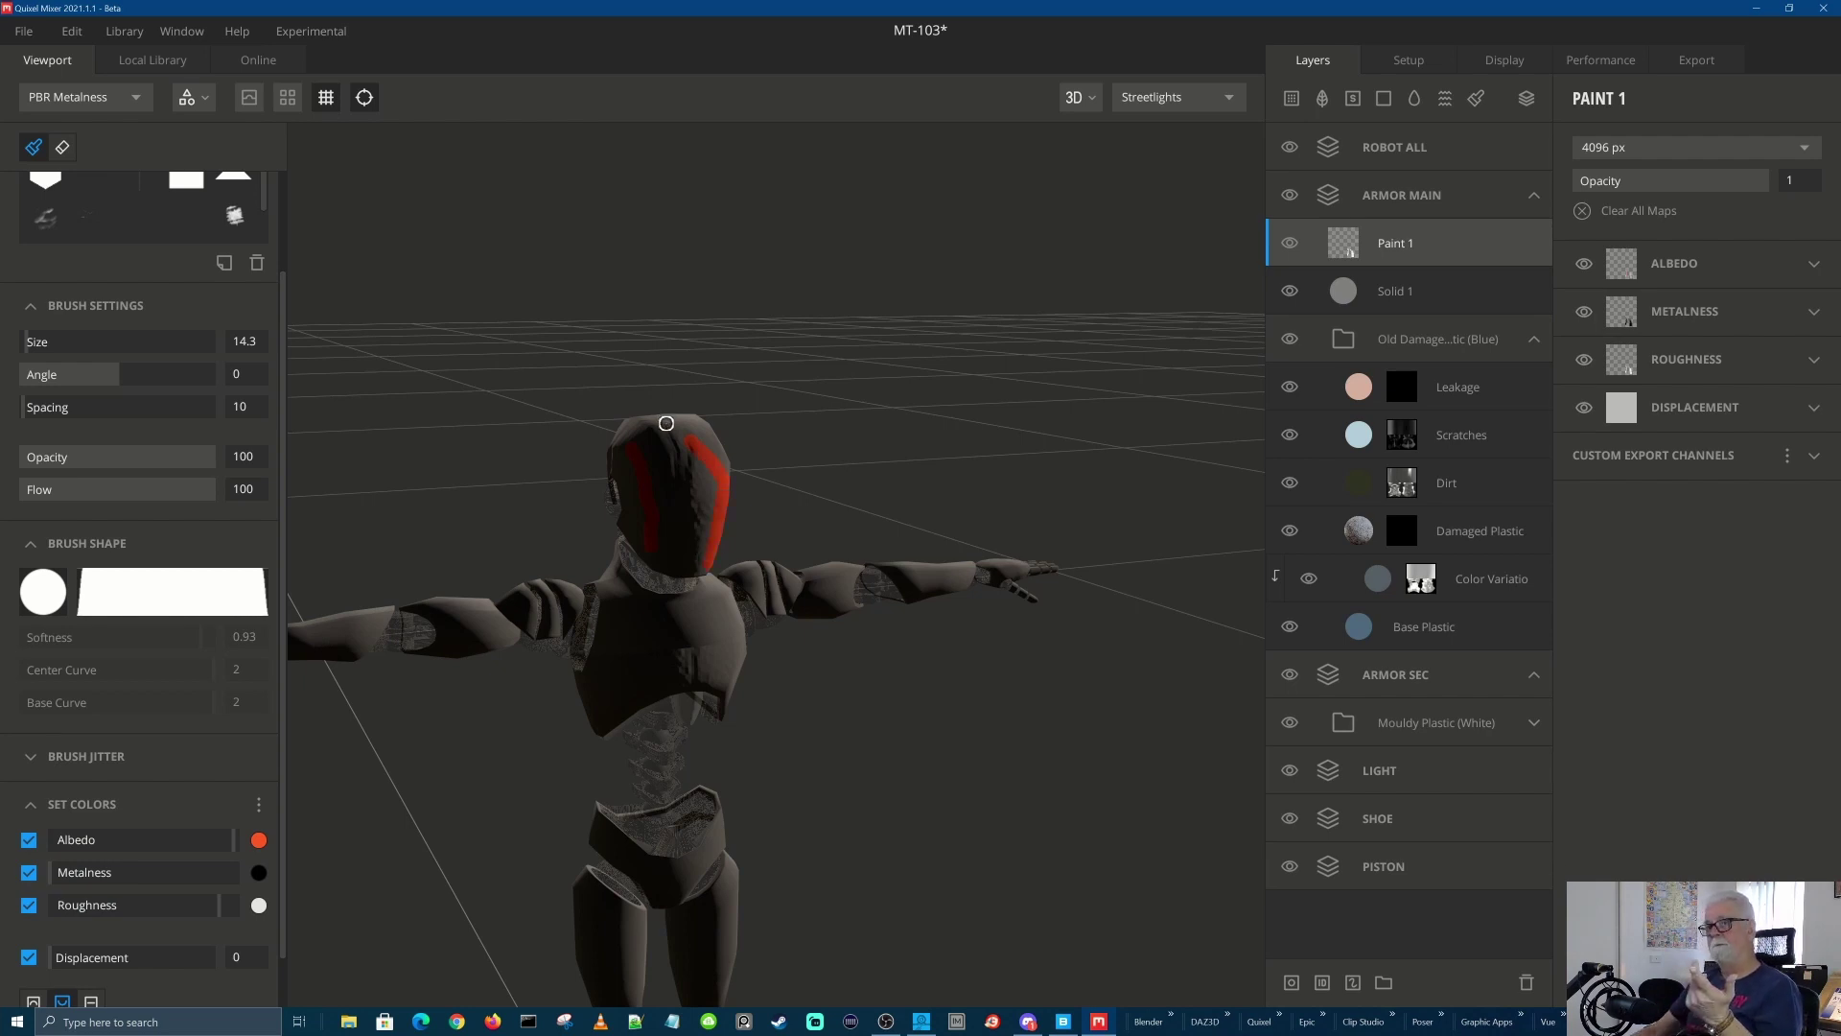
pyautogui.moveTo(667, 423); pyautogui.dragTo(689, 542)
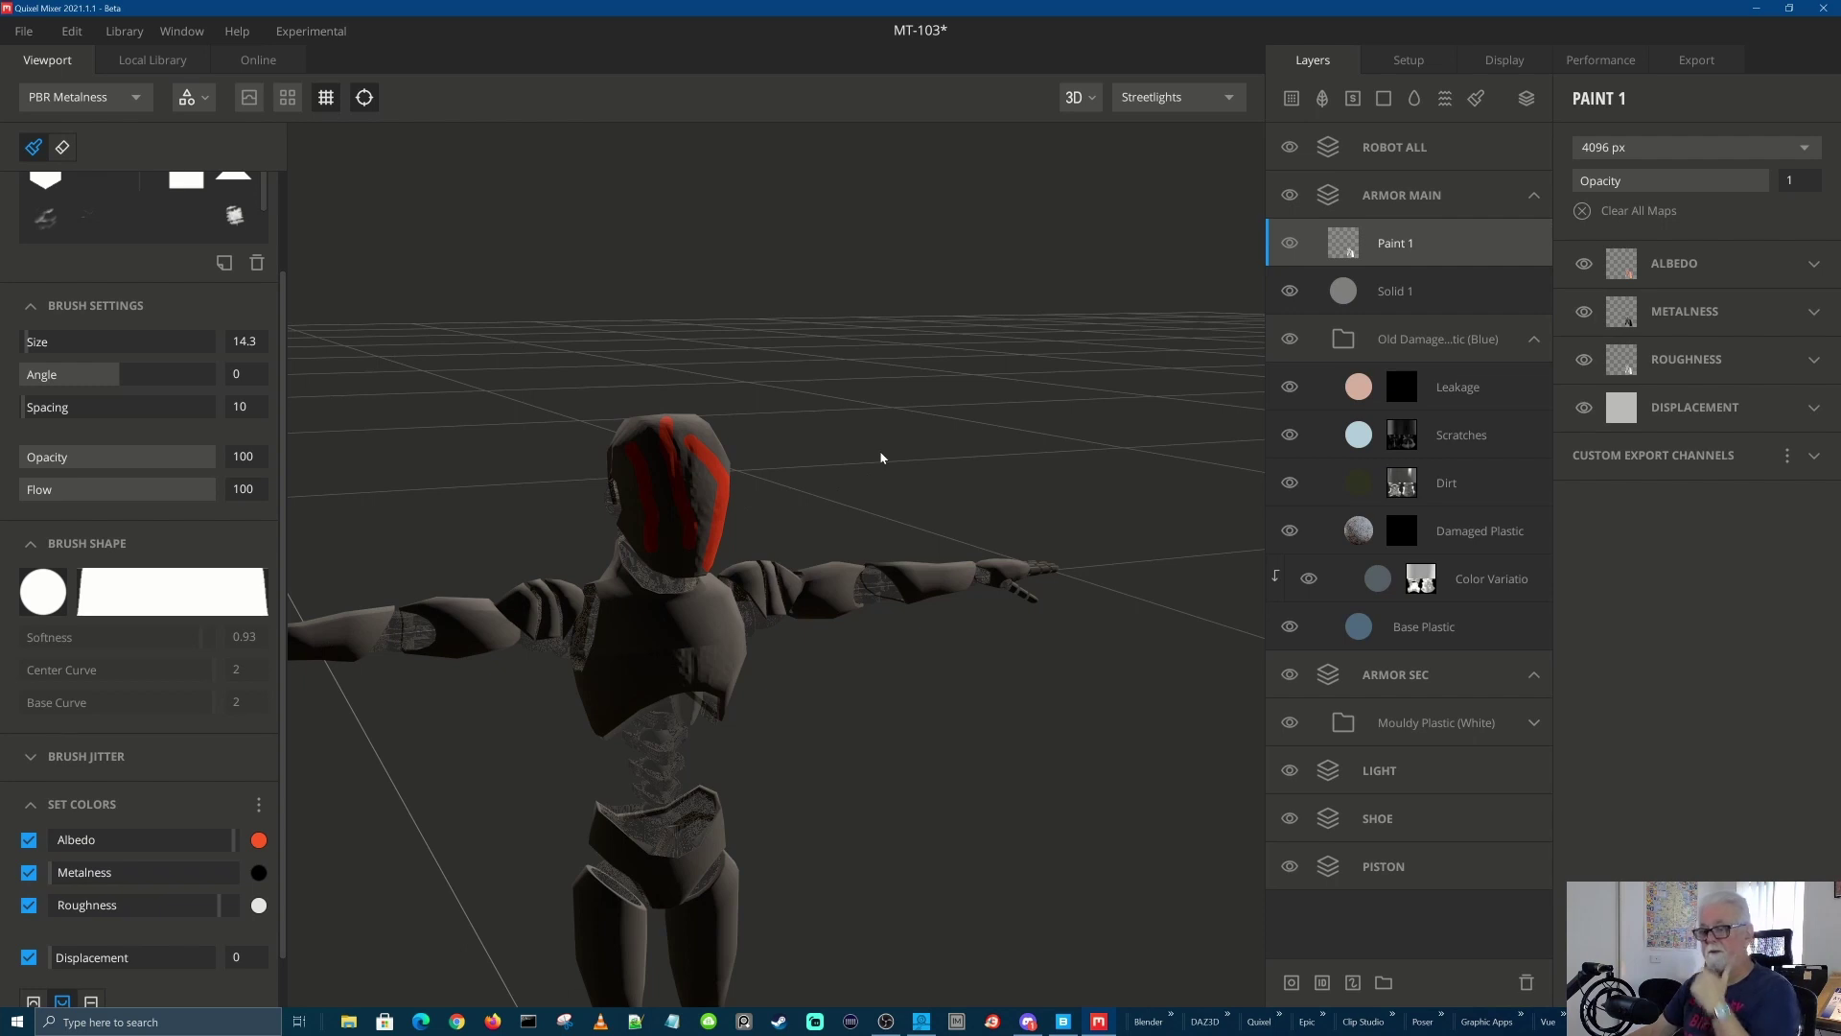
# Open the LilBit mix from the DAZ Studio project, discarding the unsaved changes to the droid mix
pyautogui.moveTo(858, 700); pyautogui.dragTo(958, 517, button='middle')
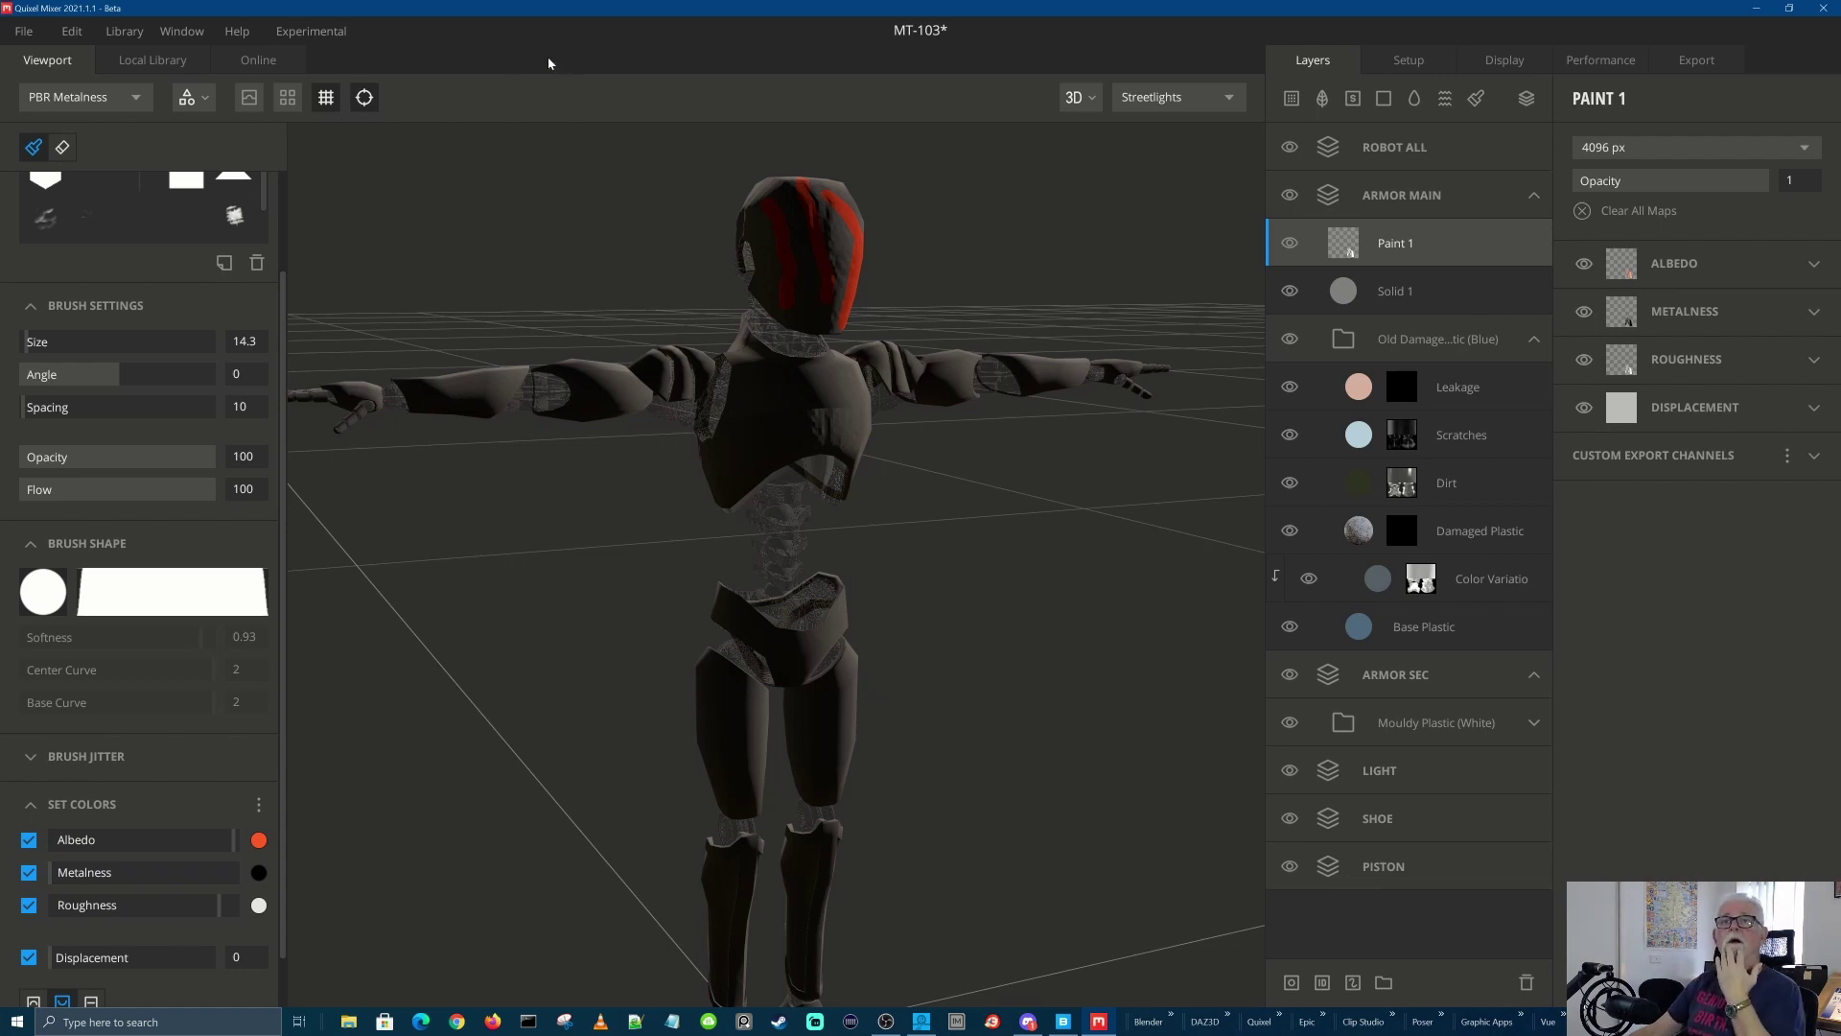
pyautogui.click(24, 34)
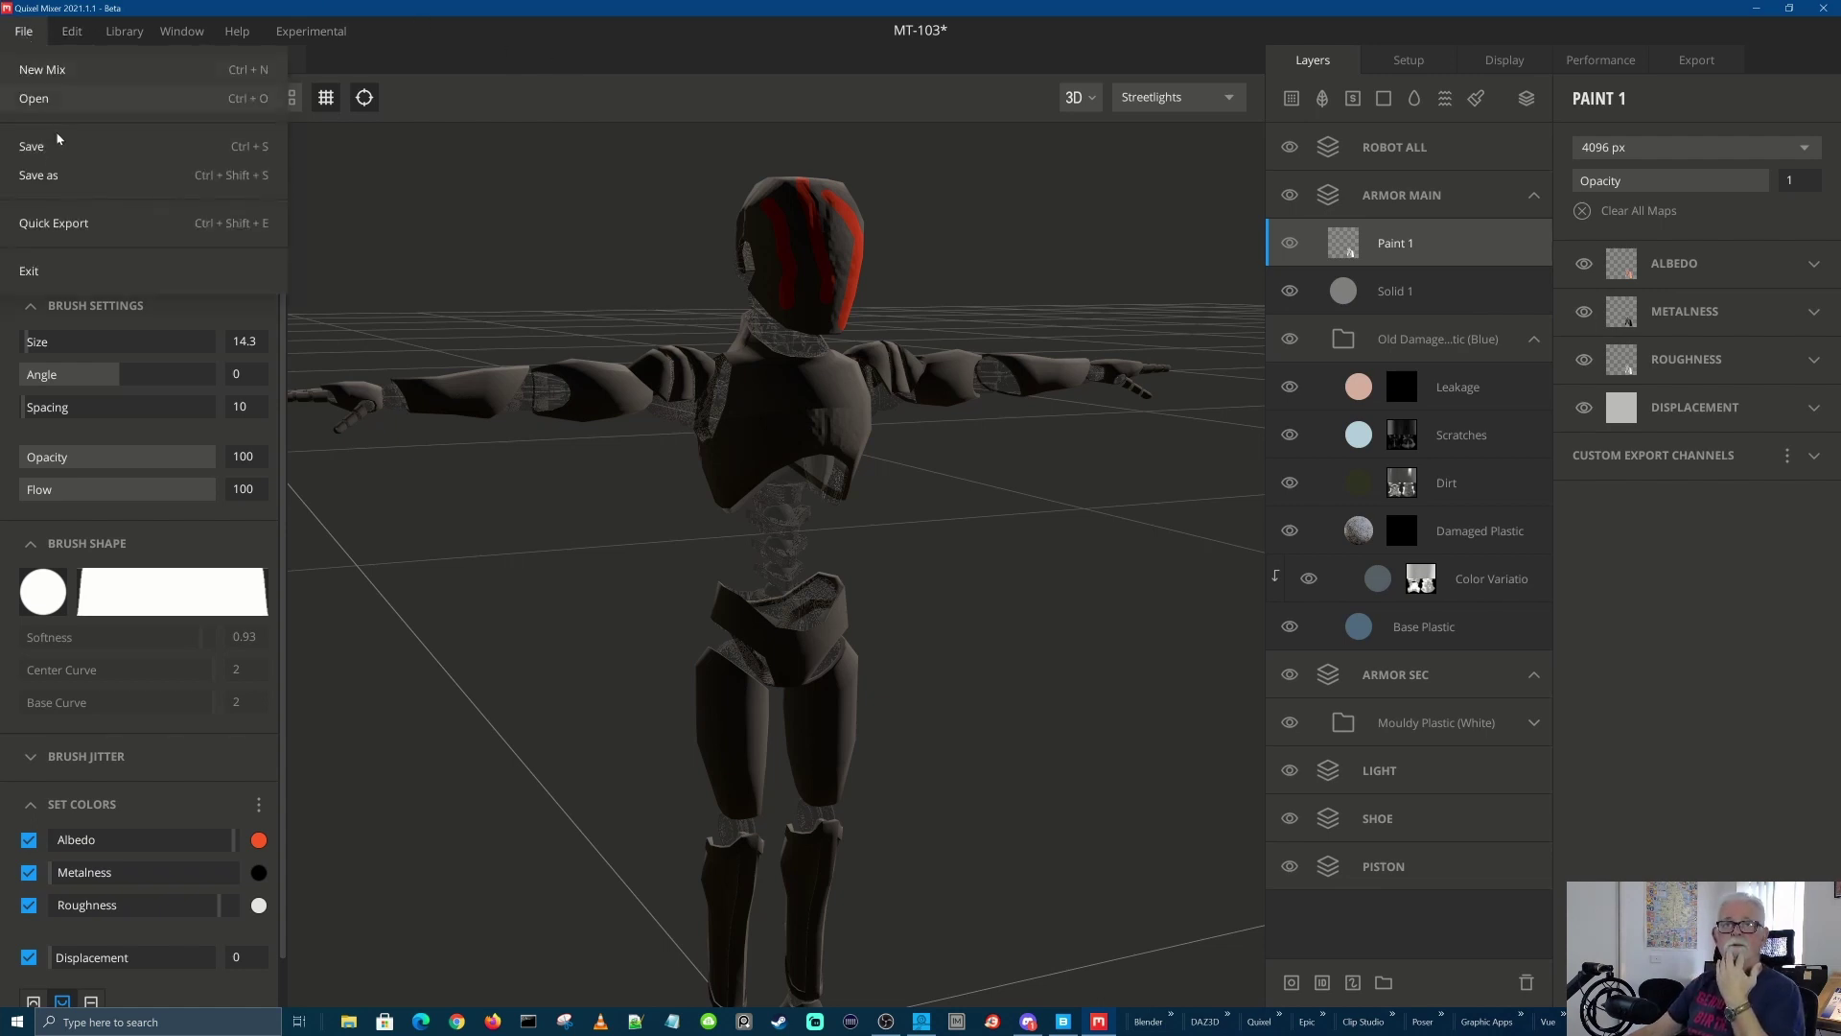
pyautogui.click(24, 106)
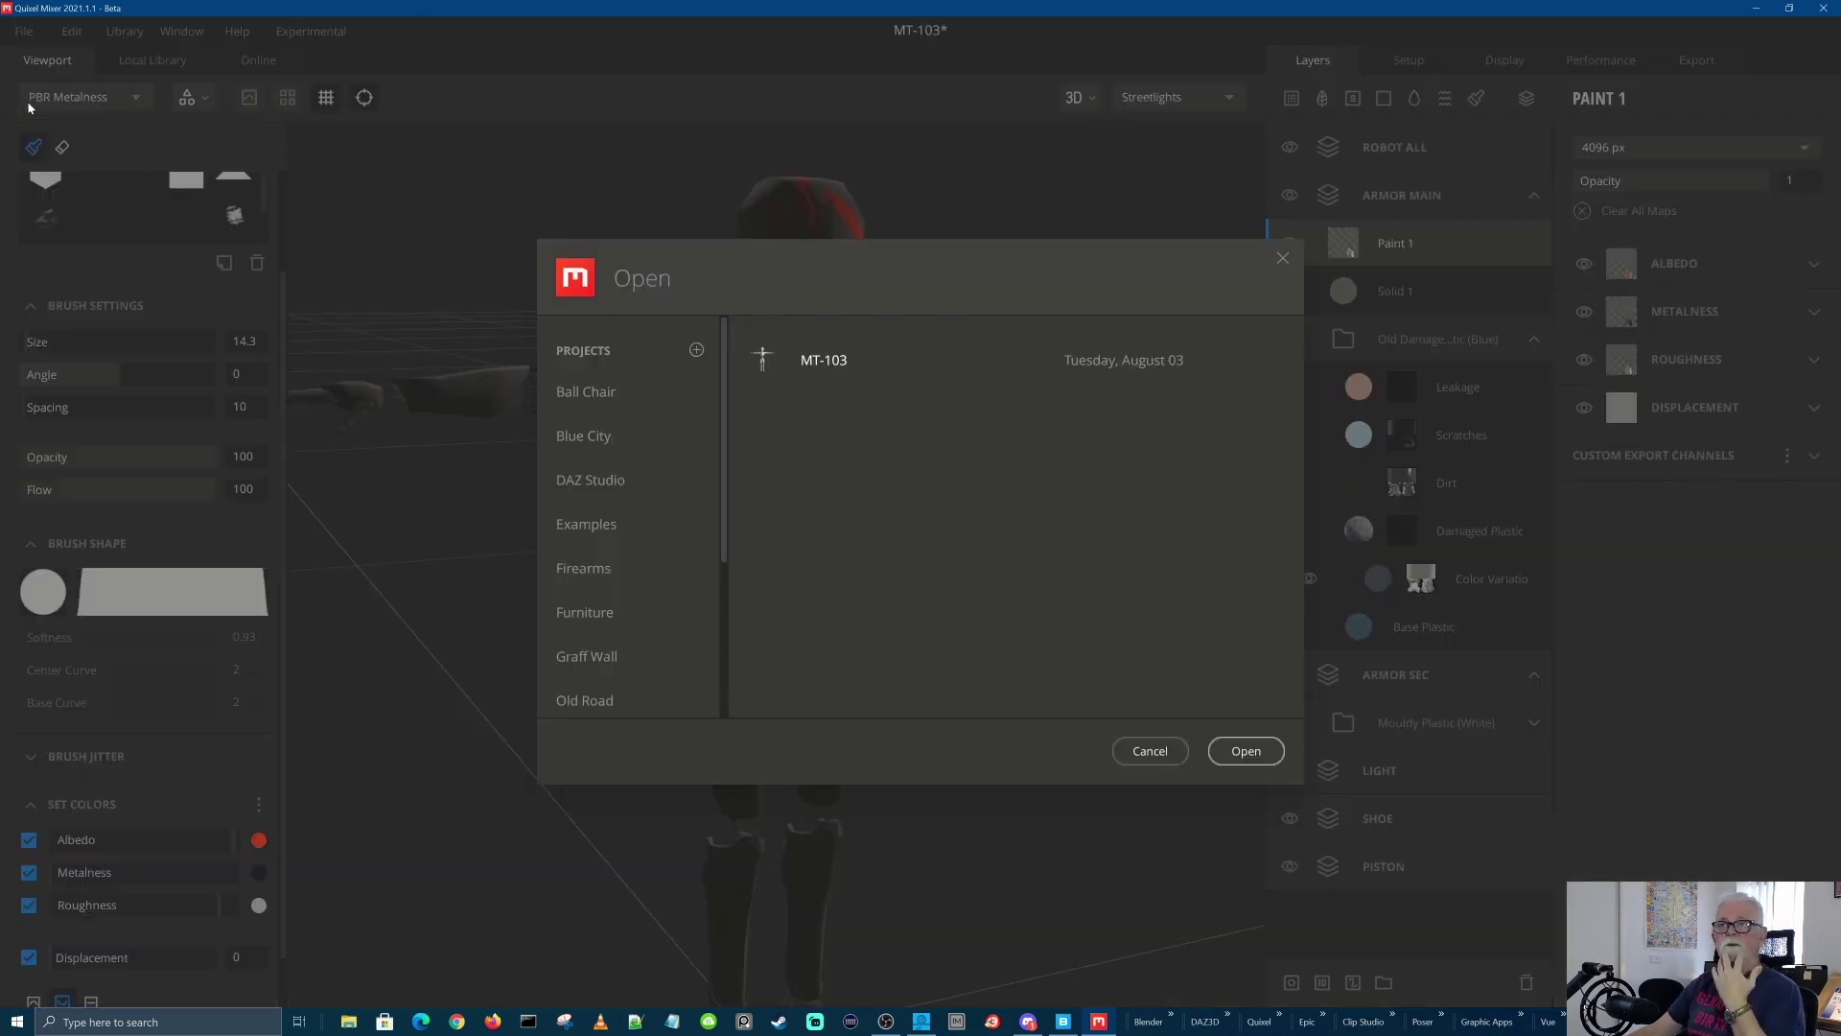
pyautogui.click(579, 476)
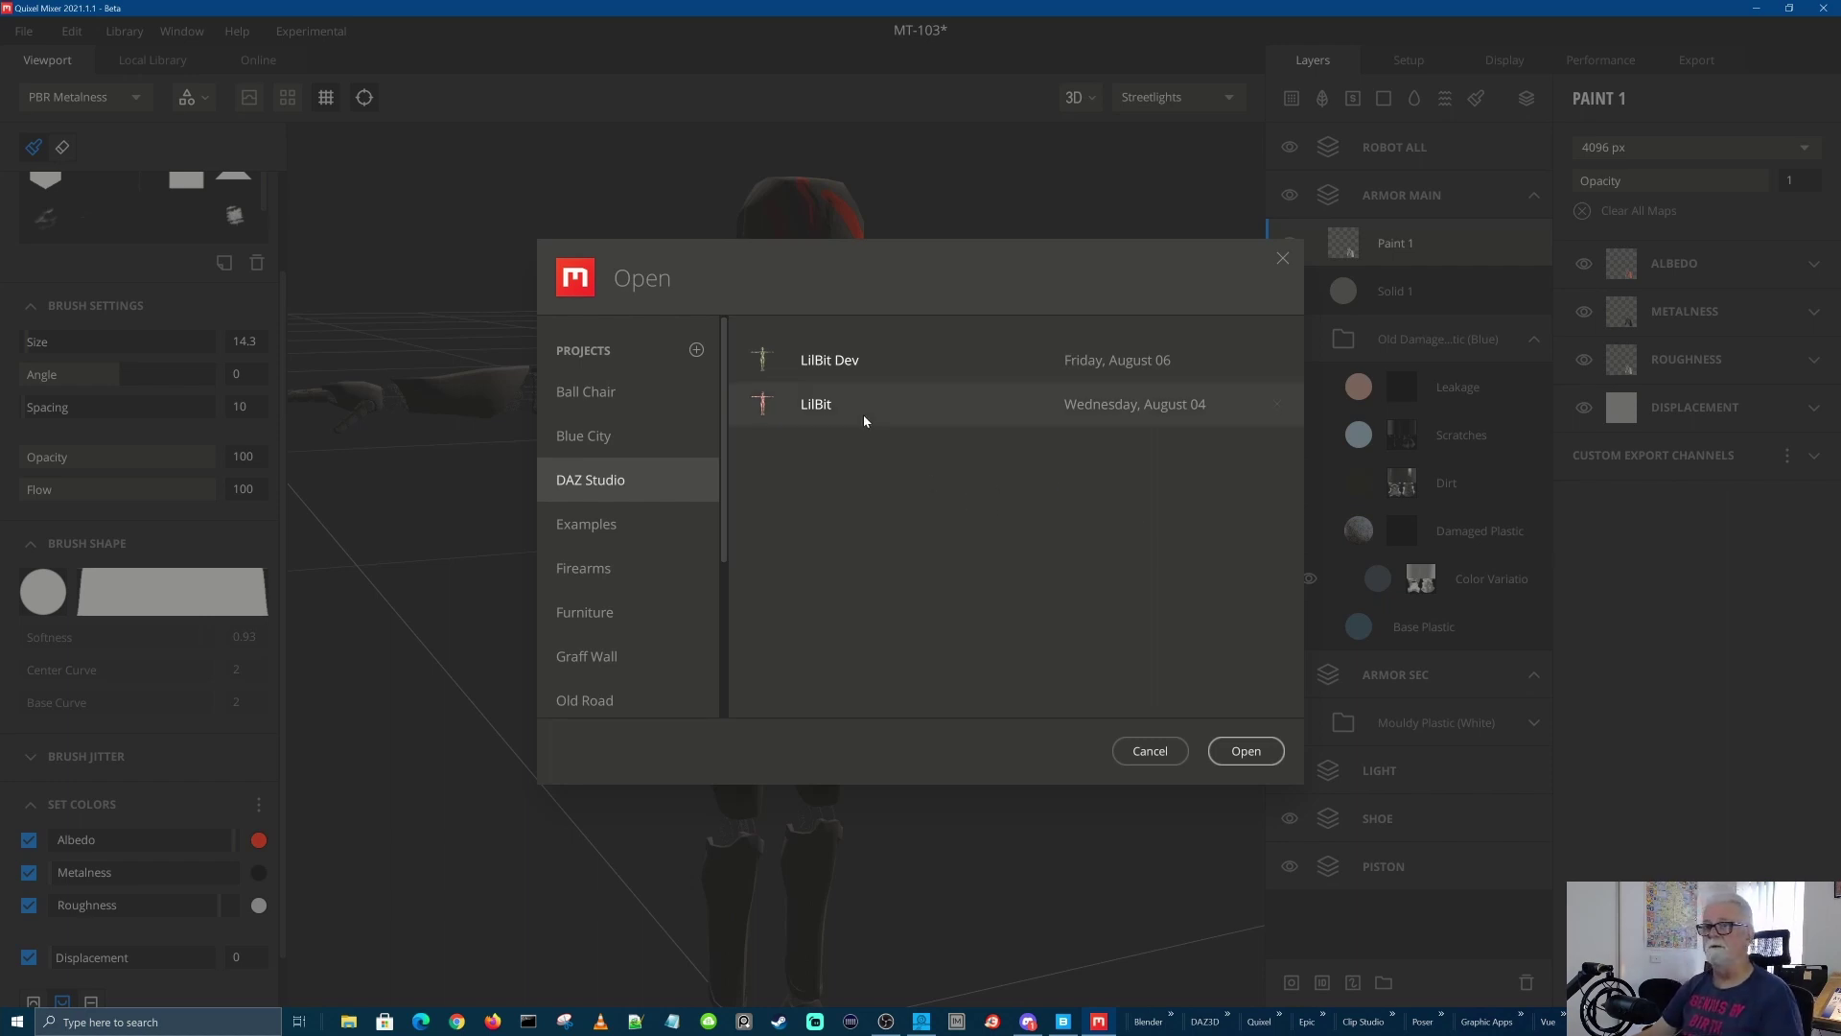
pyautogui.click(825, 408)
pyautogui.click(1261, 749)
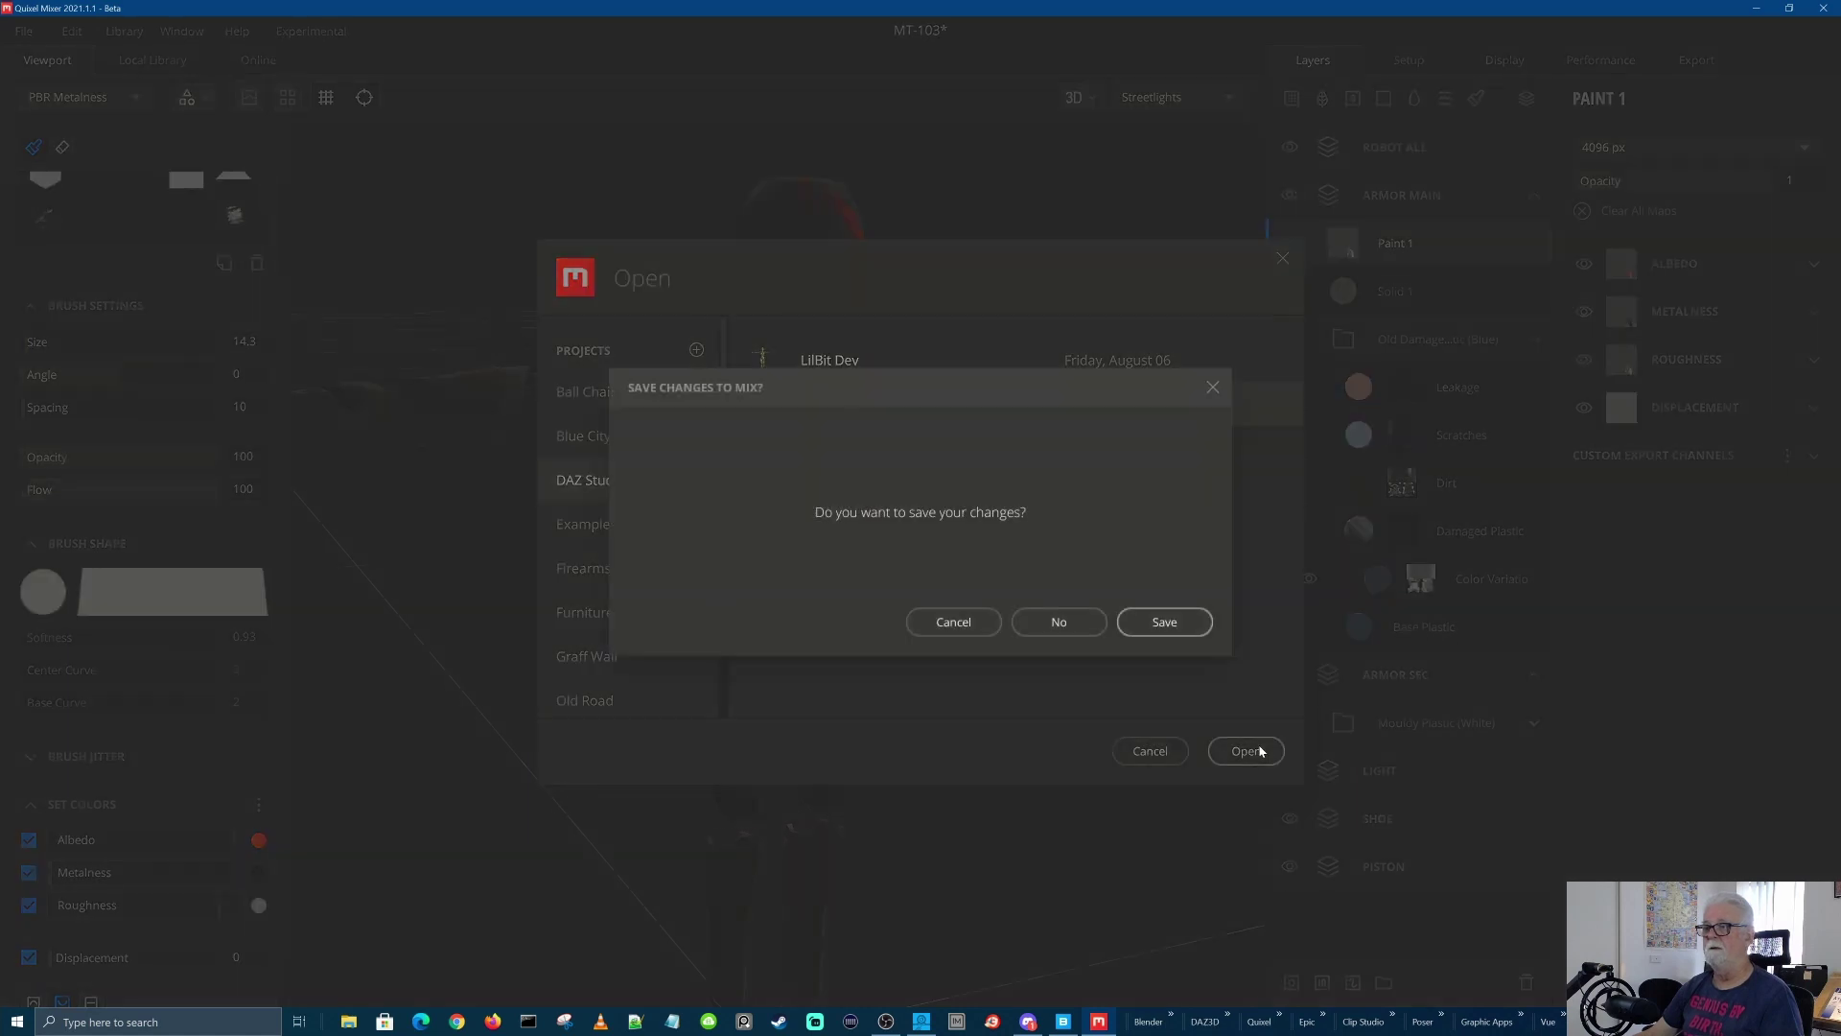
pyautogui.click(1060, 621)
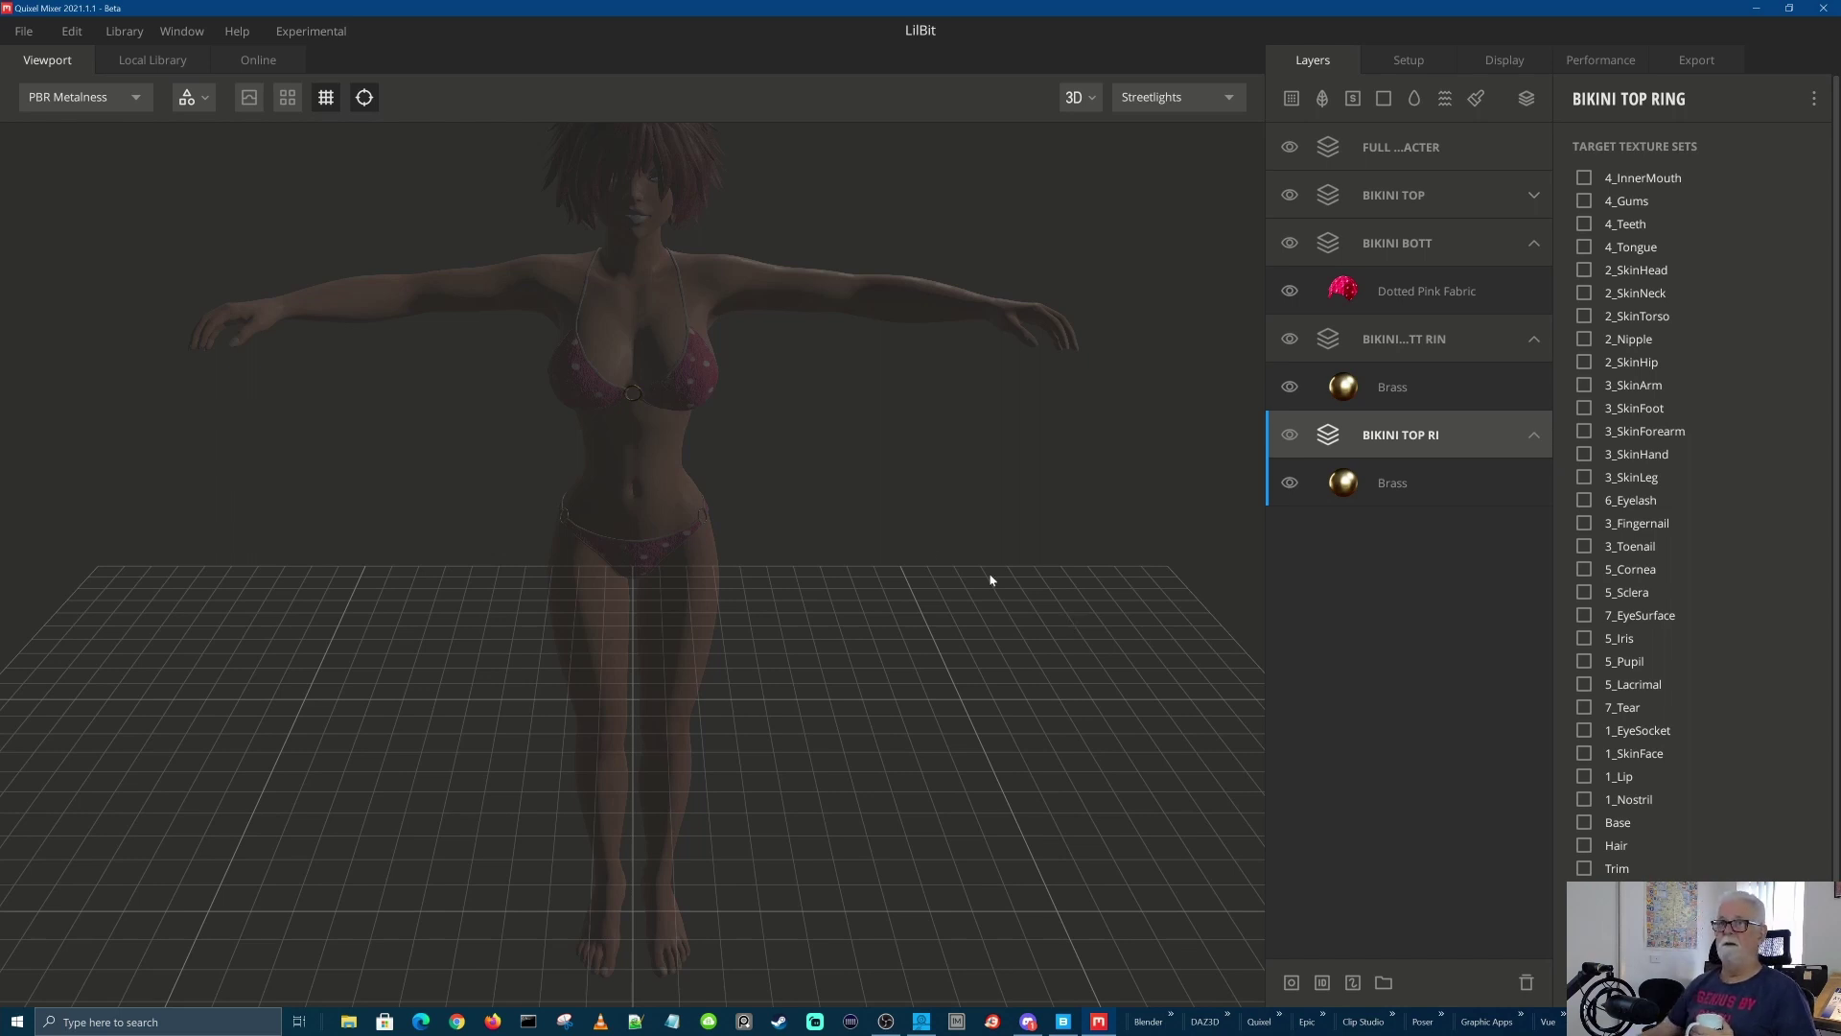
# Select the Full Character layer set to show the whole figure and view it from a three-quarter angle
pyautogui.scroll(-2, 915, 536)
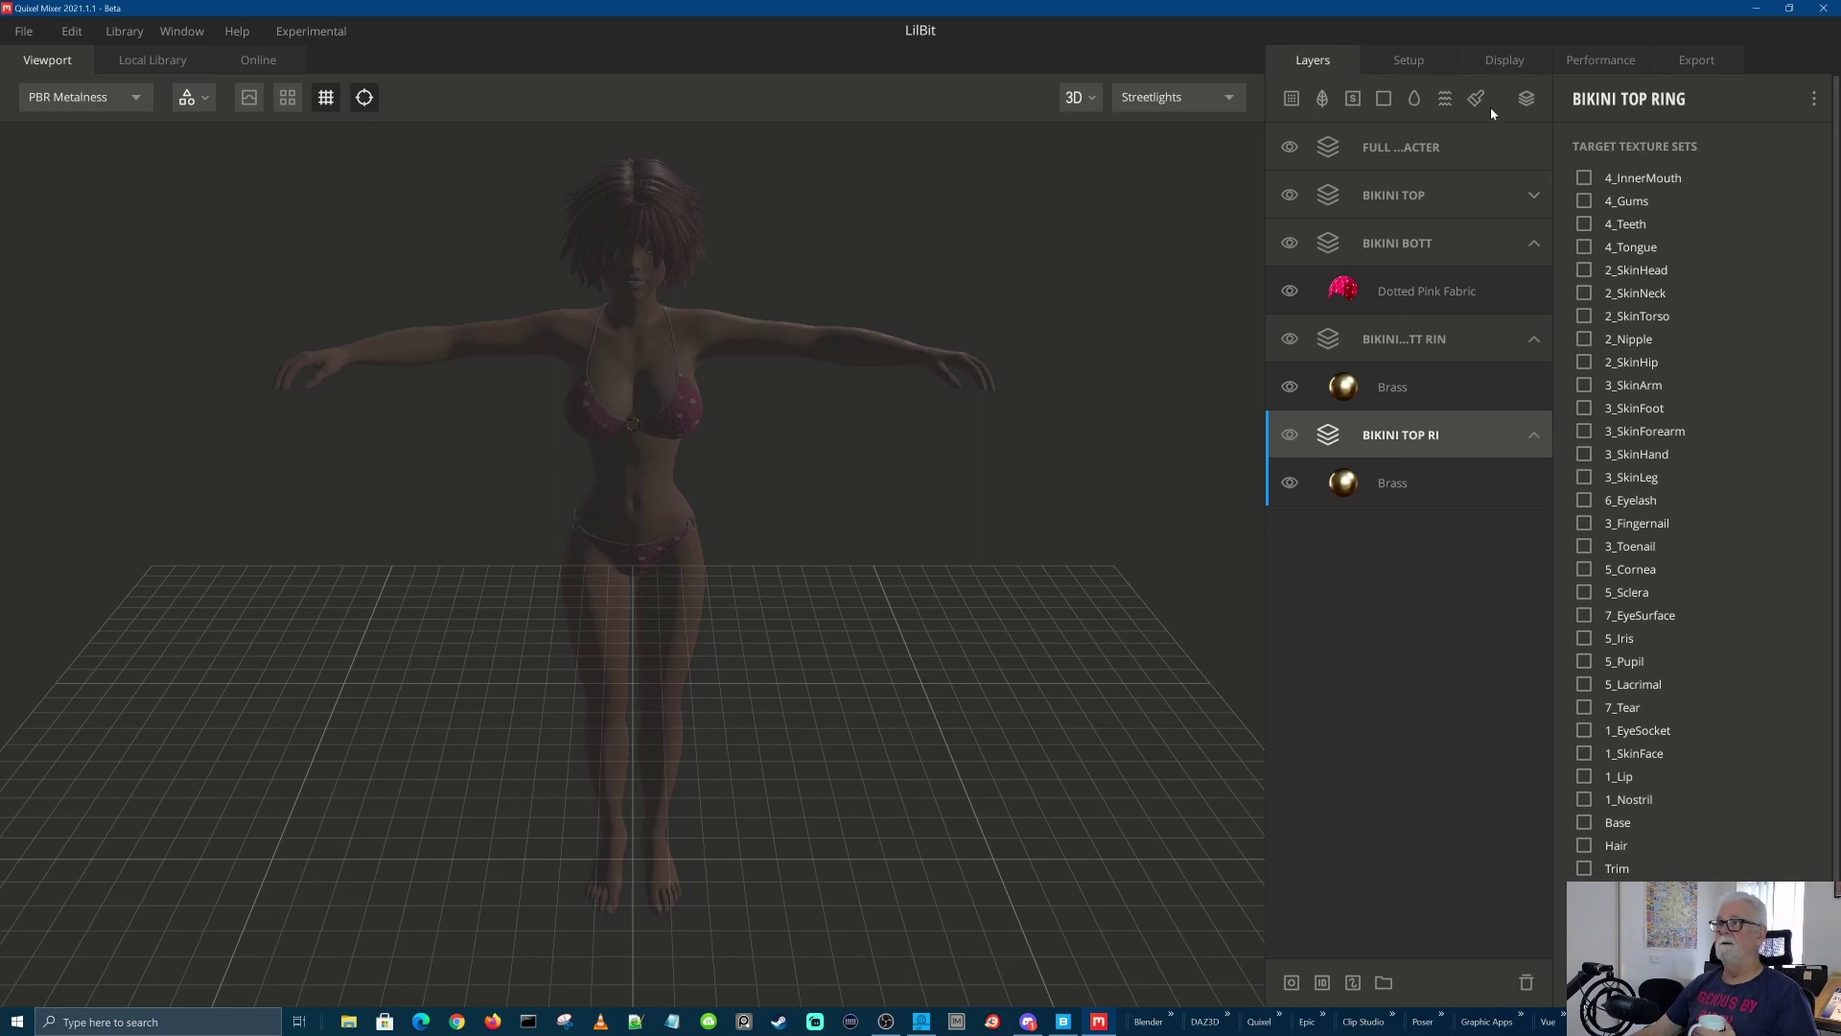
pyautogui.click(1396, 151)
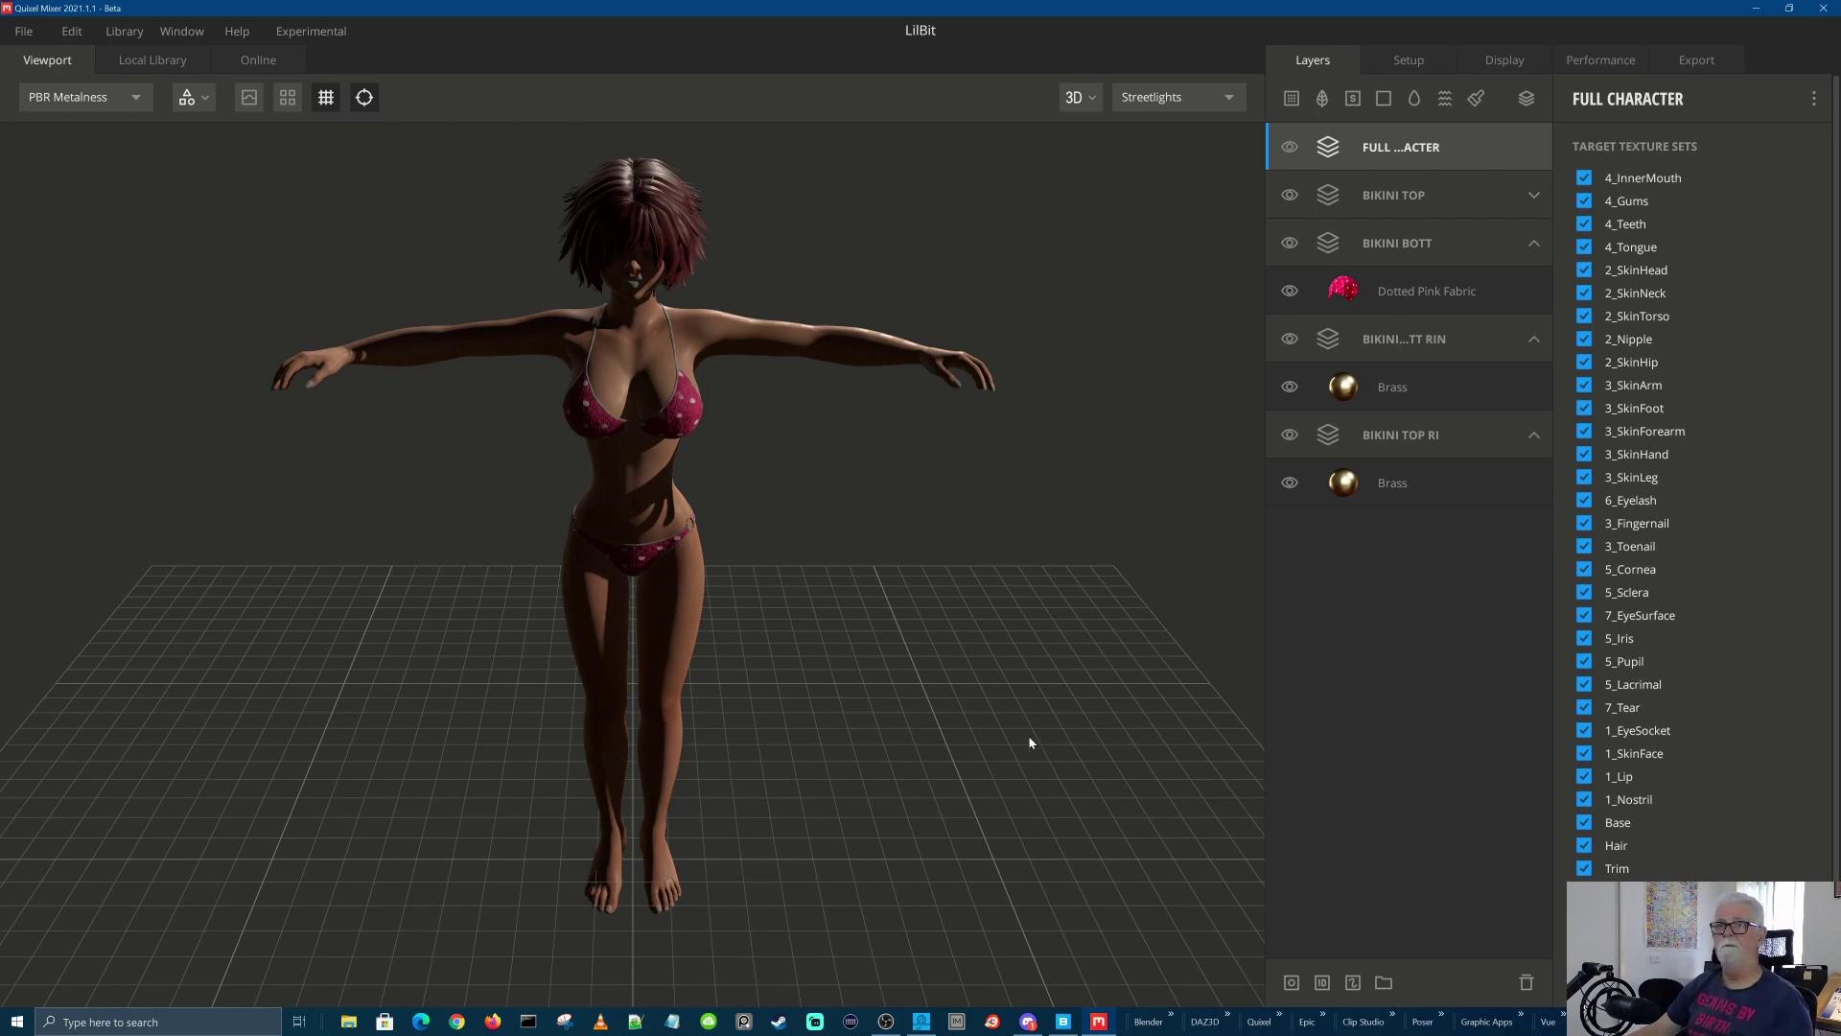
pyautogui.moveTo(1027, 744); pyautogui.dragTo(995, 690)
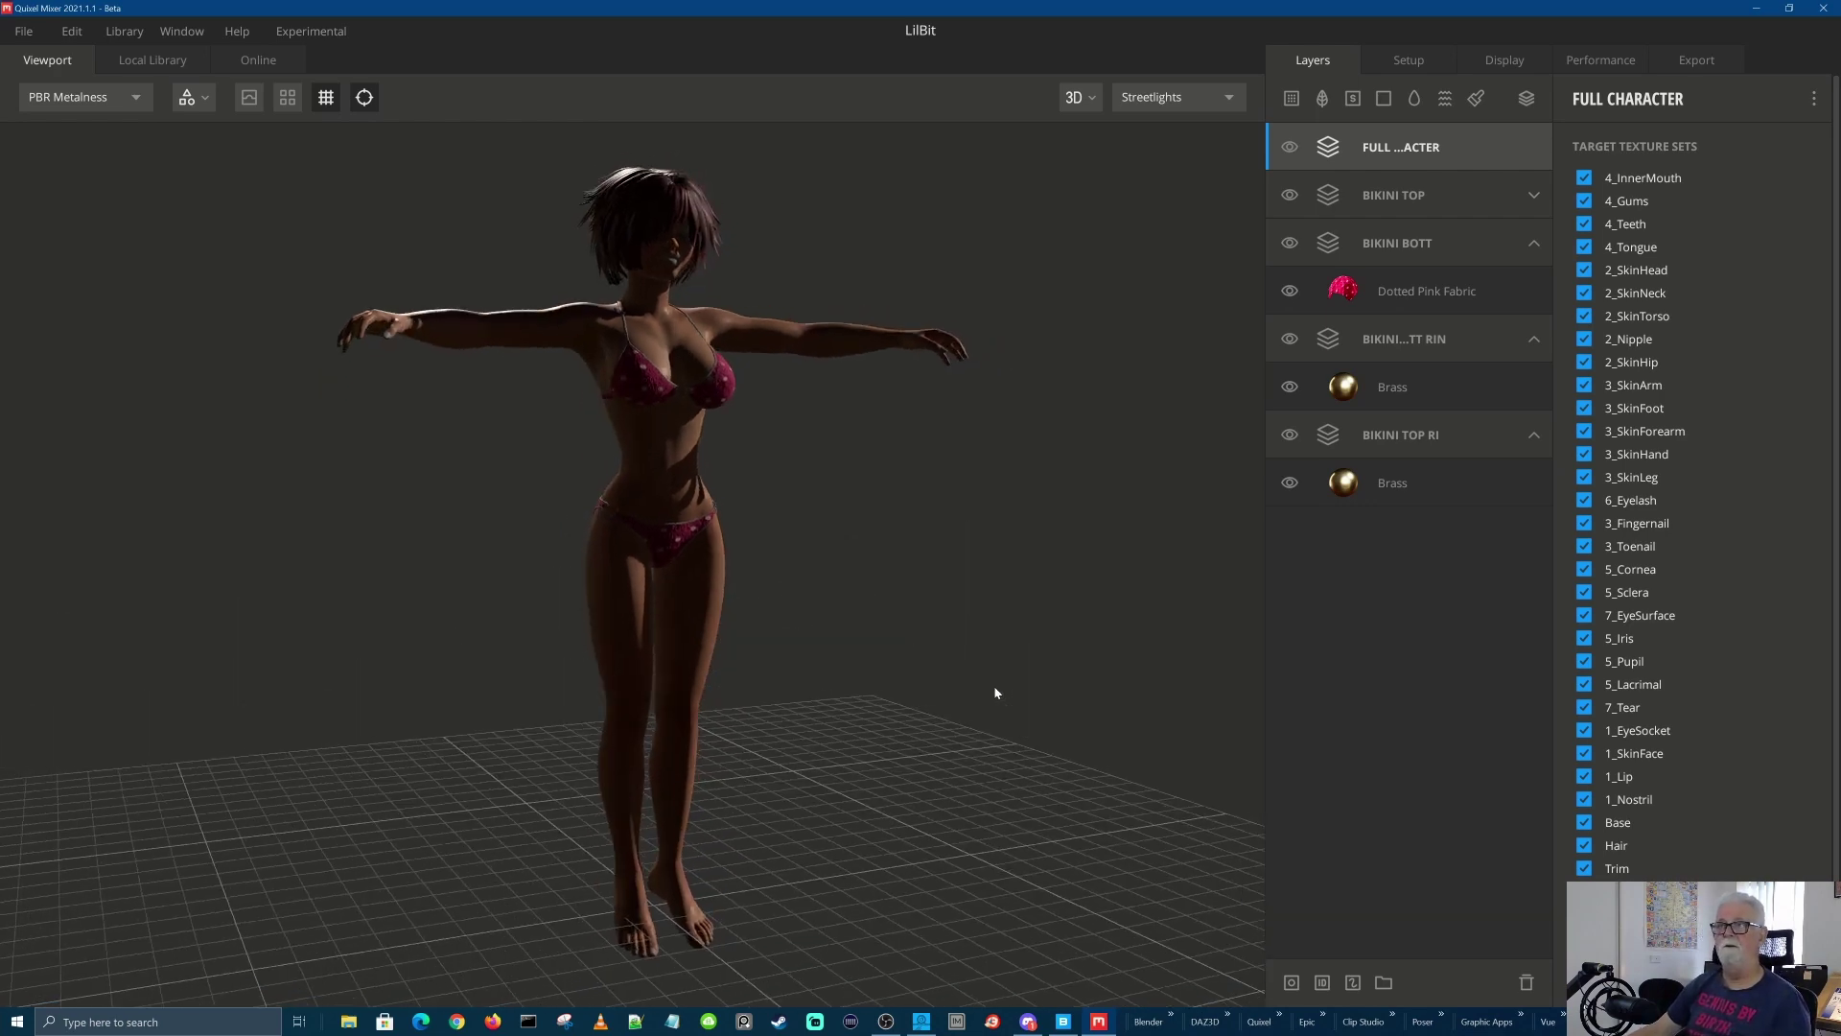
# Preview the character under the Indoors and Studio lighting environments and set the lighting to Overcast
pyautogui.click(1177, 100)
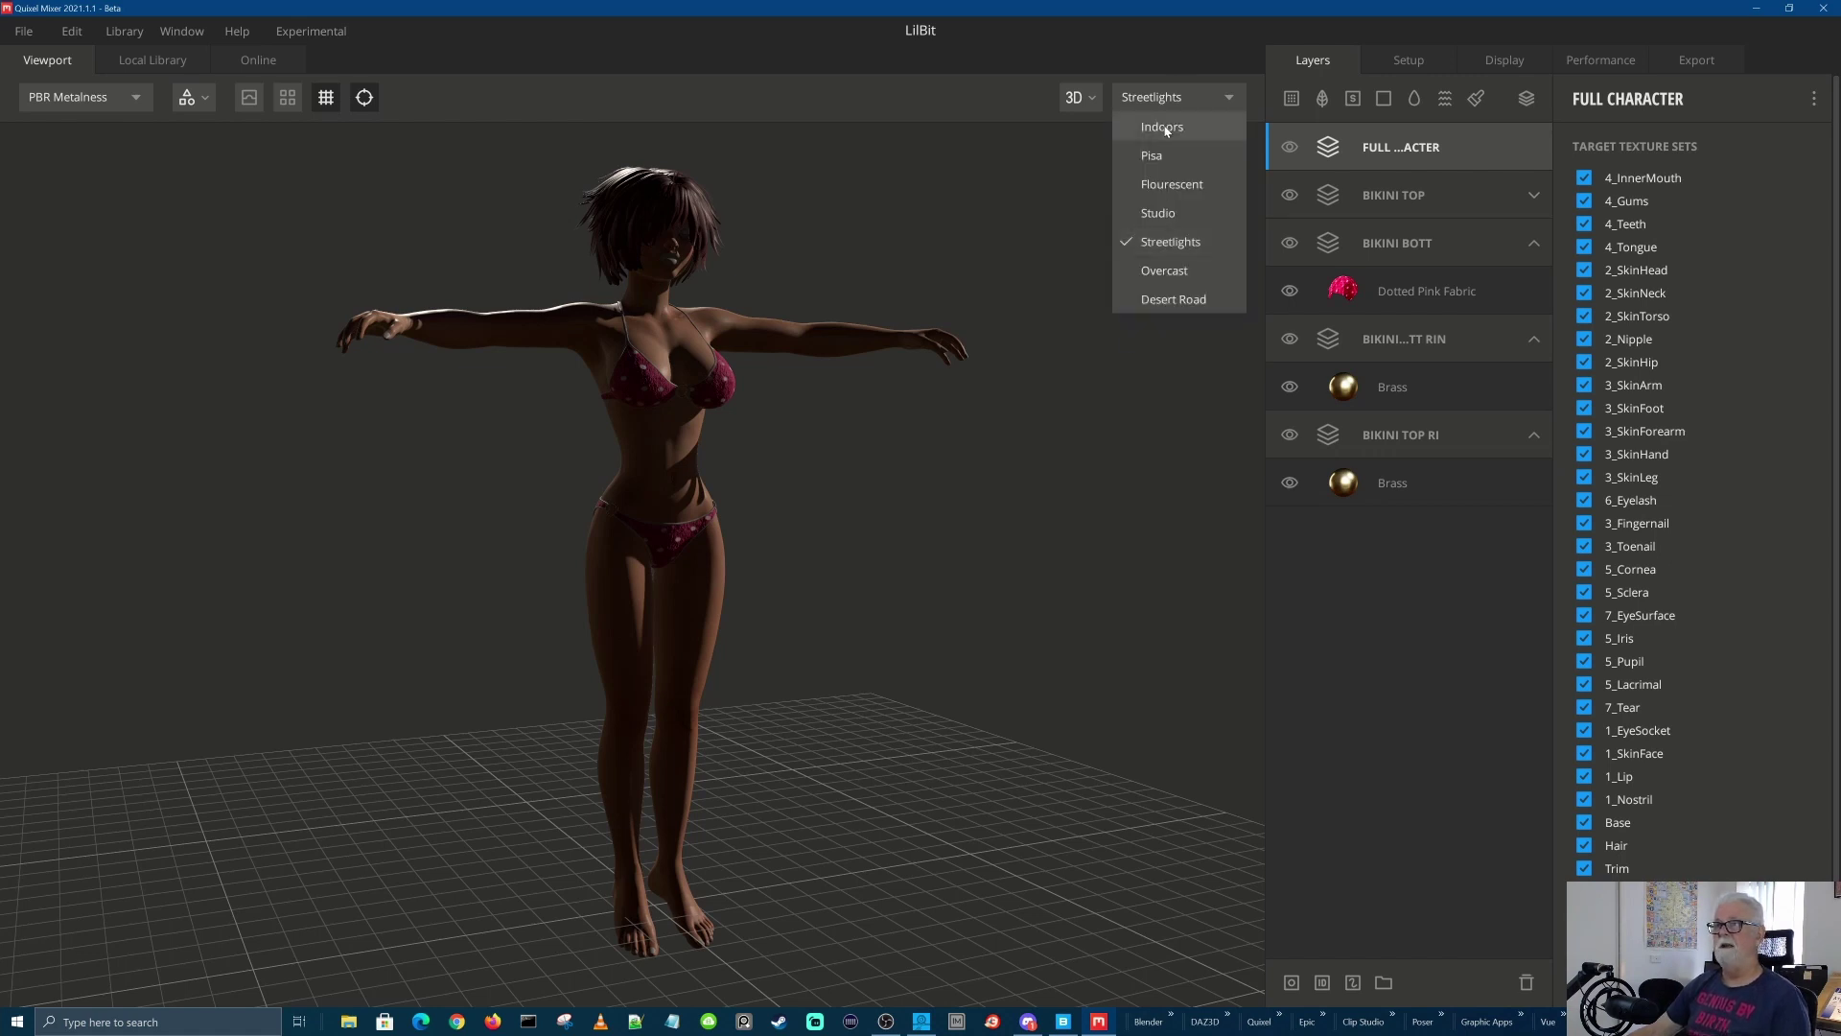
pyautogui.click(1165, 128)
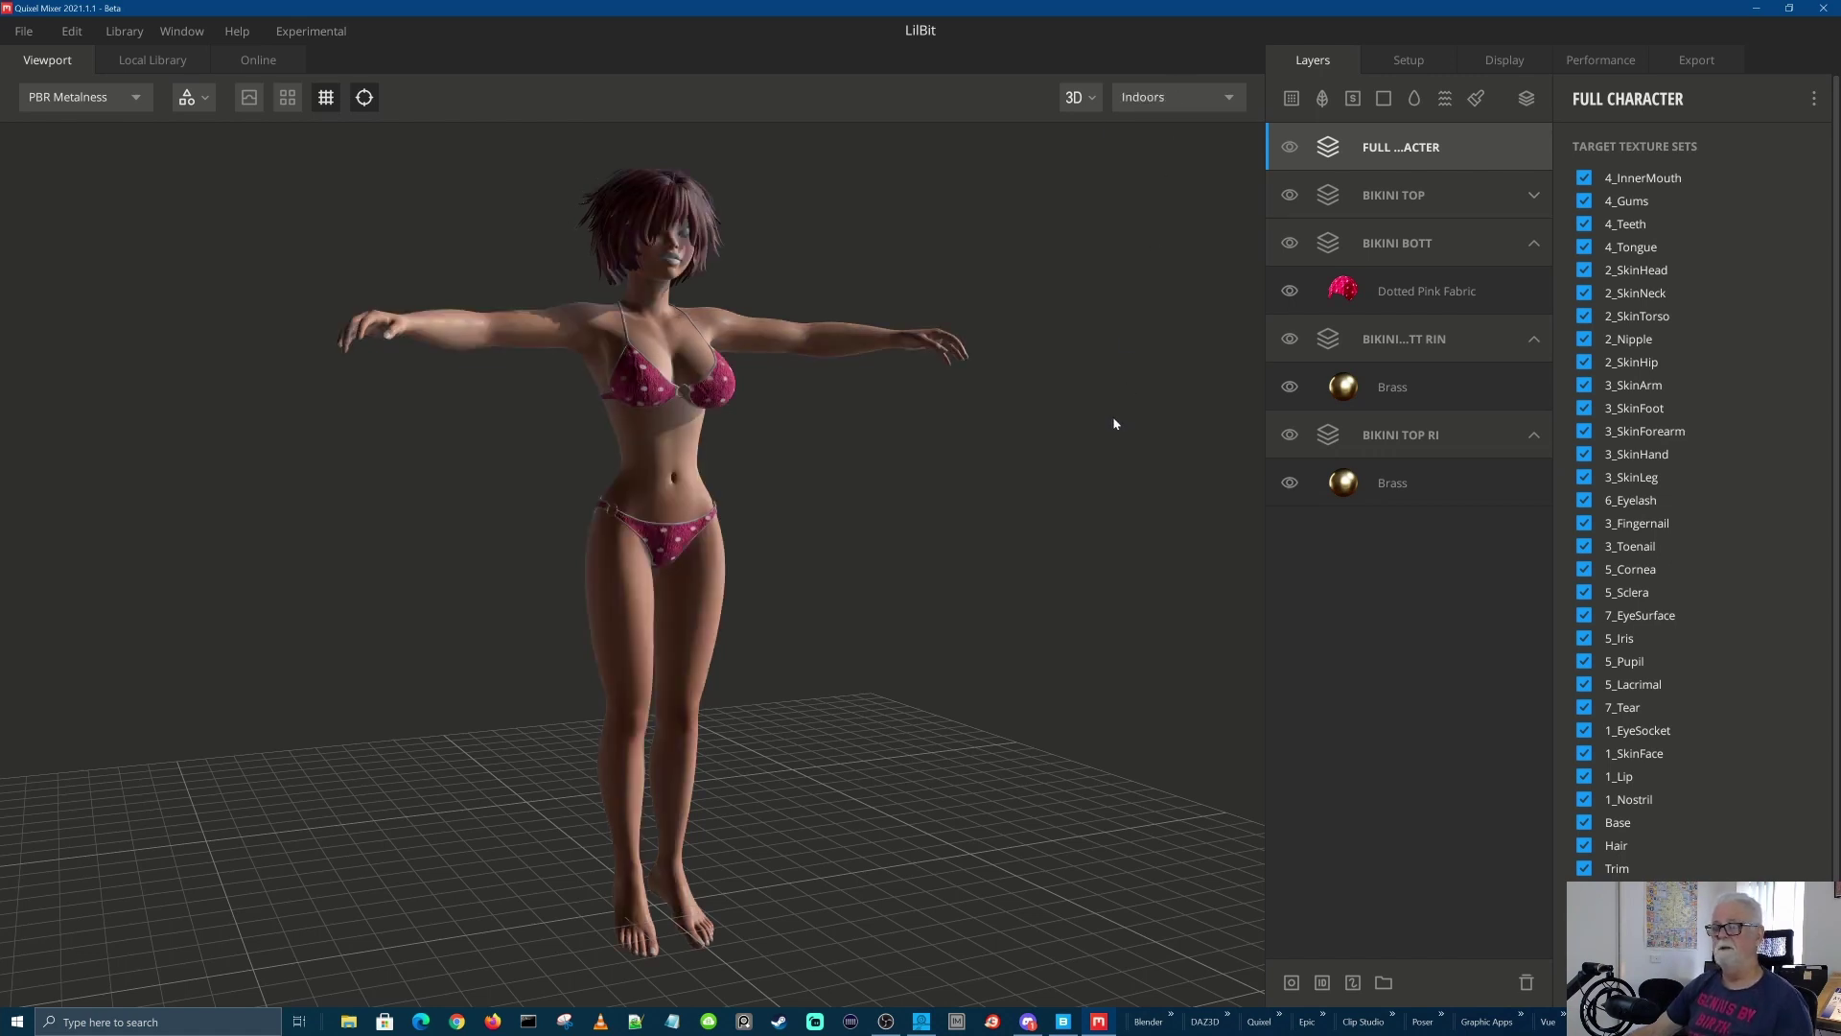
pyautogui.click(1183, 97)
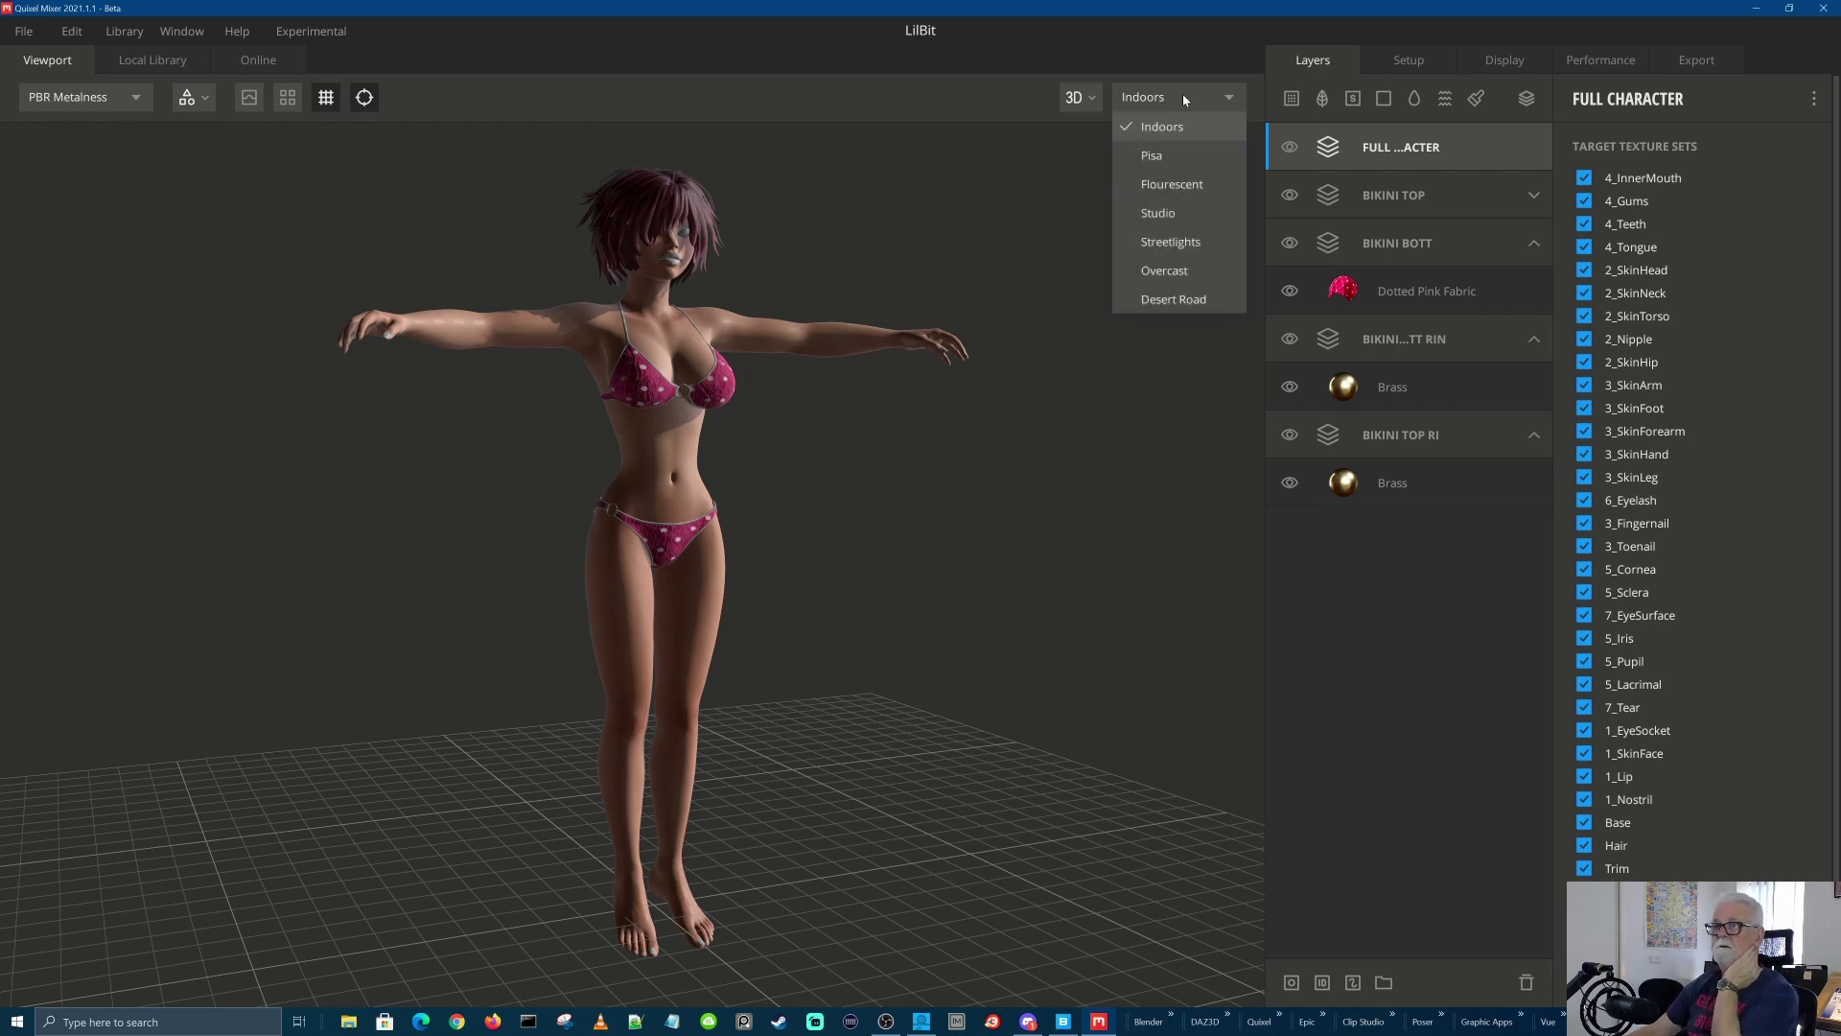
pyautogui.click(1169, 213)
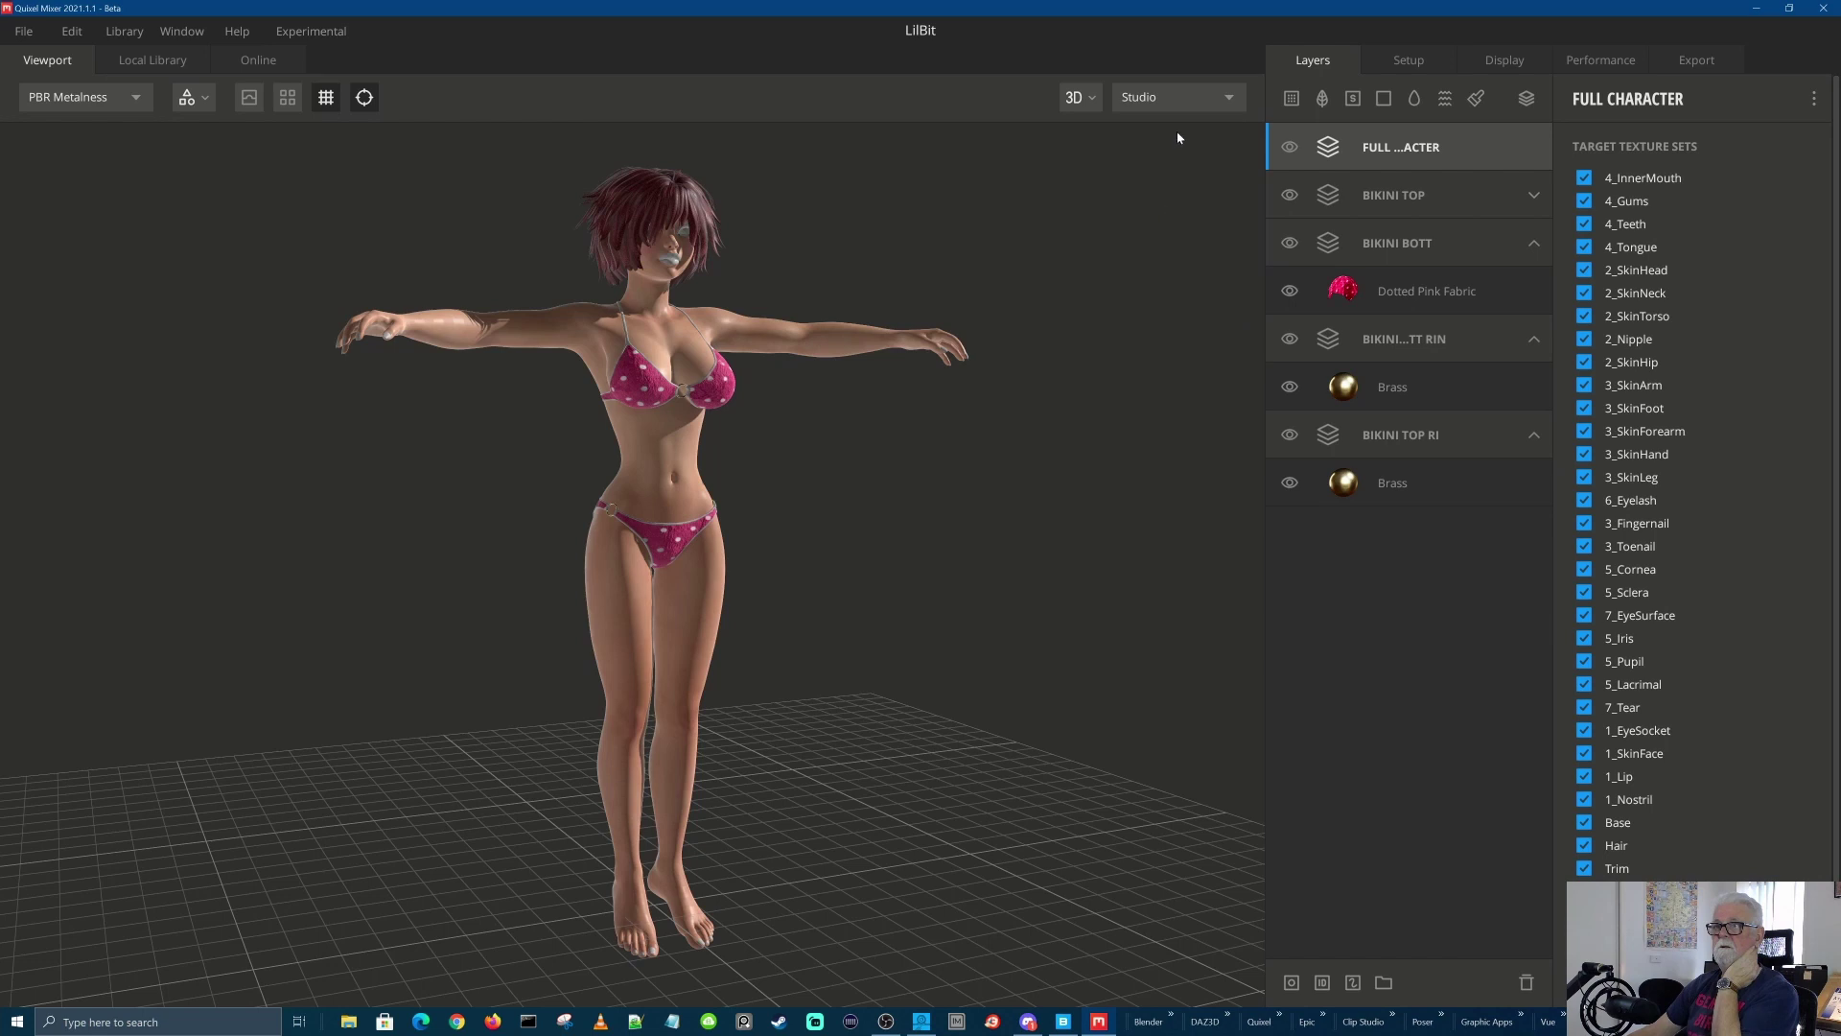
pyautogui.click(1172, 99)
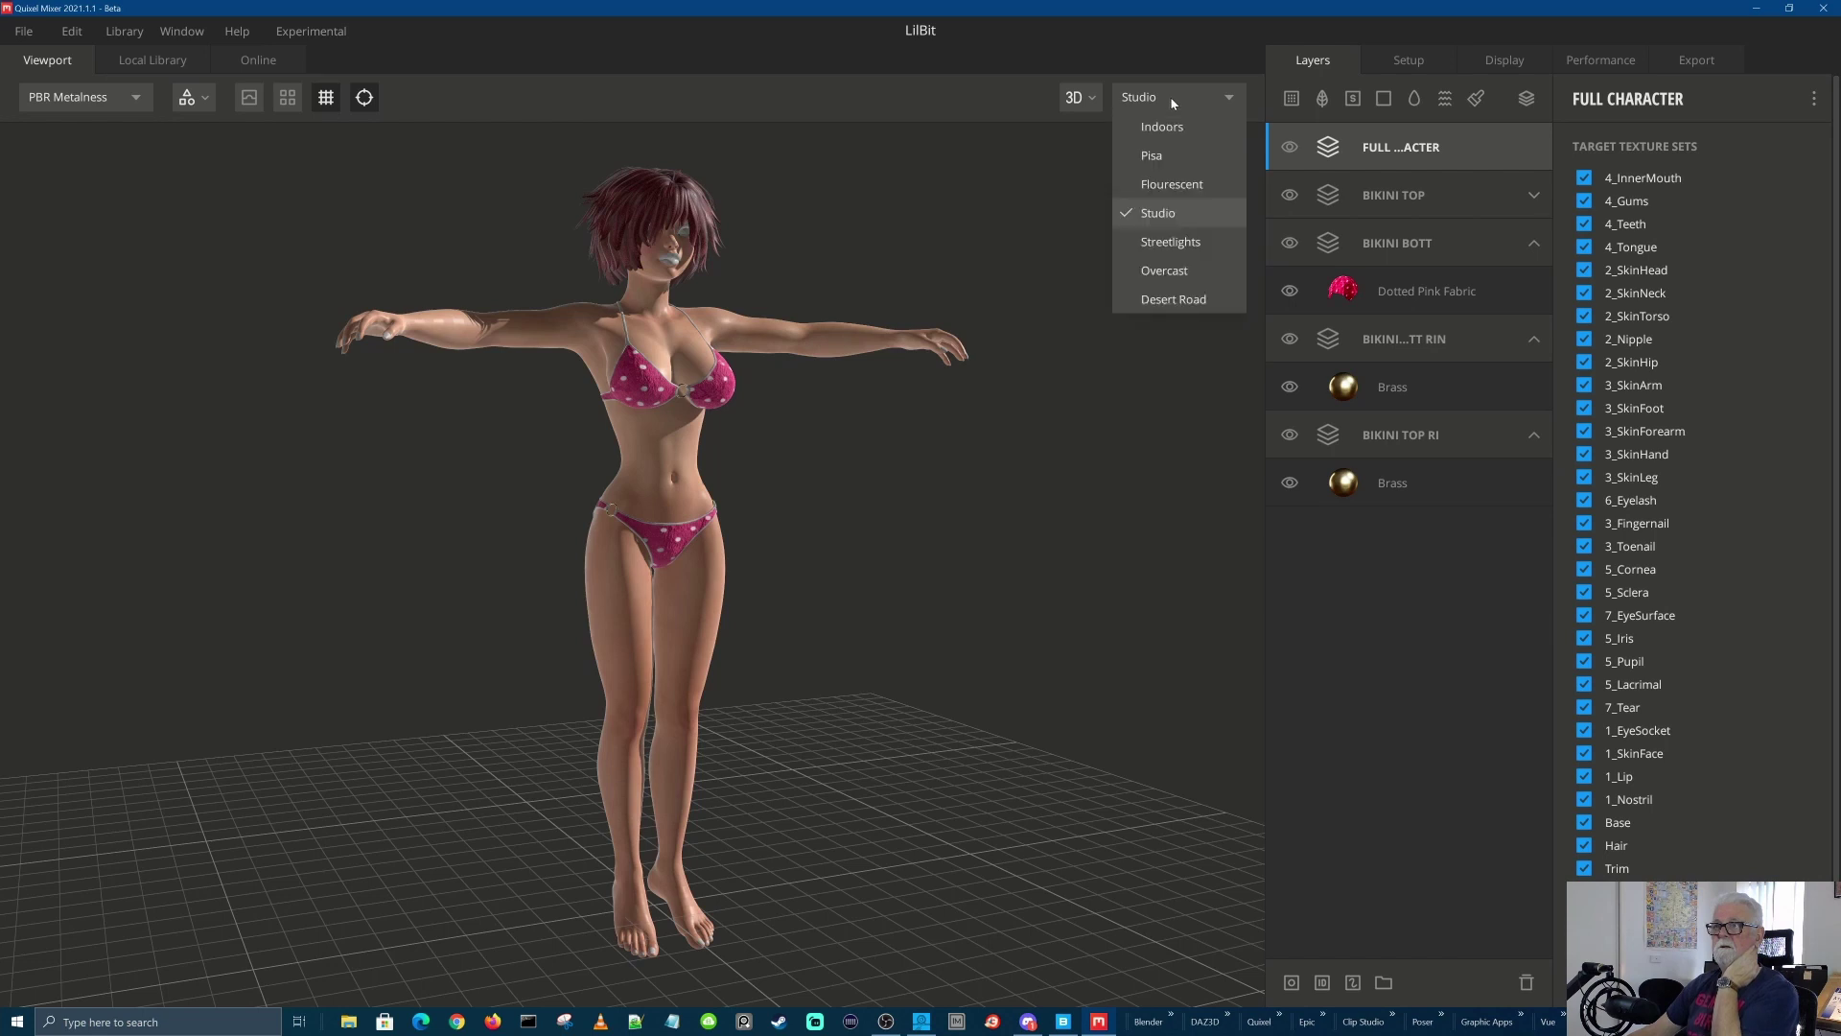
pyautogui.click(1175, 271)
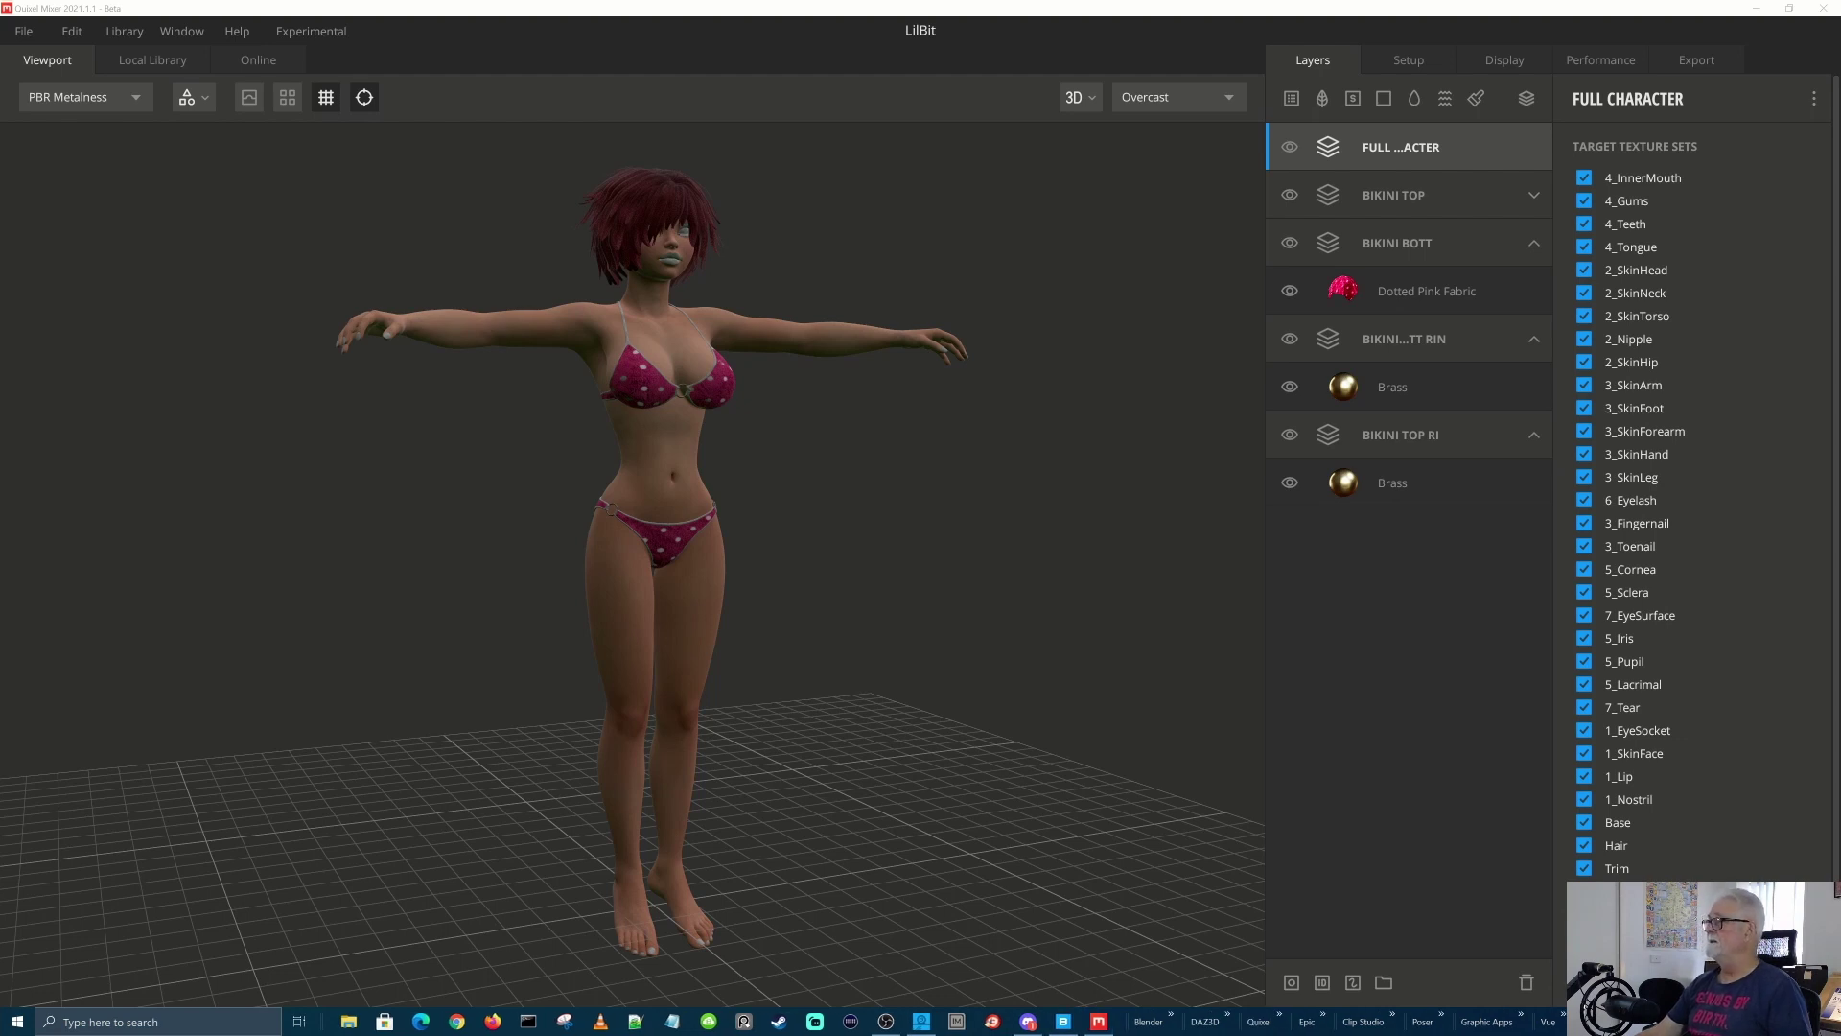
# Close Quixel Mixer and check the August 2021 dates in the desktop calendar
pyautogui.click(1279, 12)
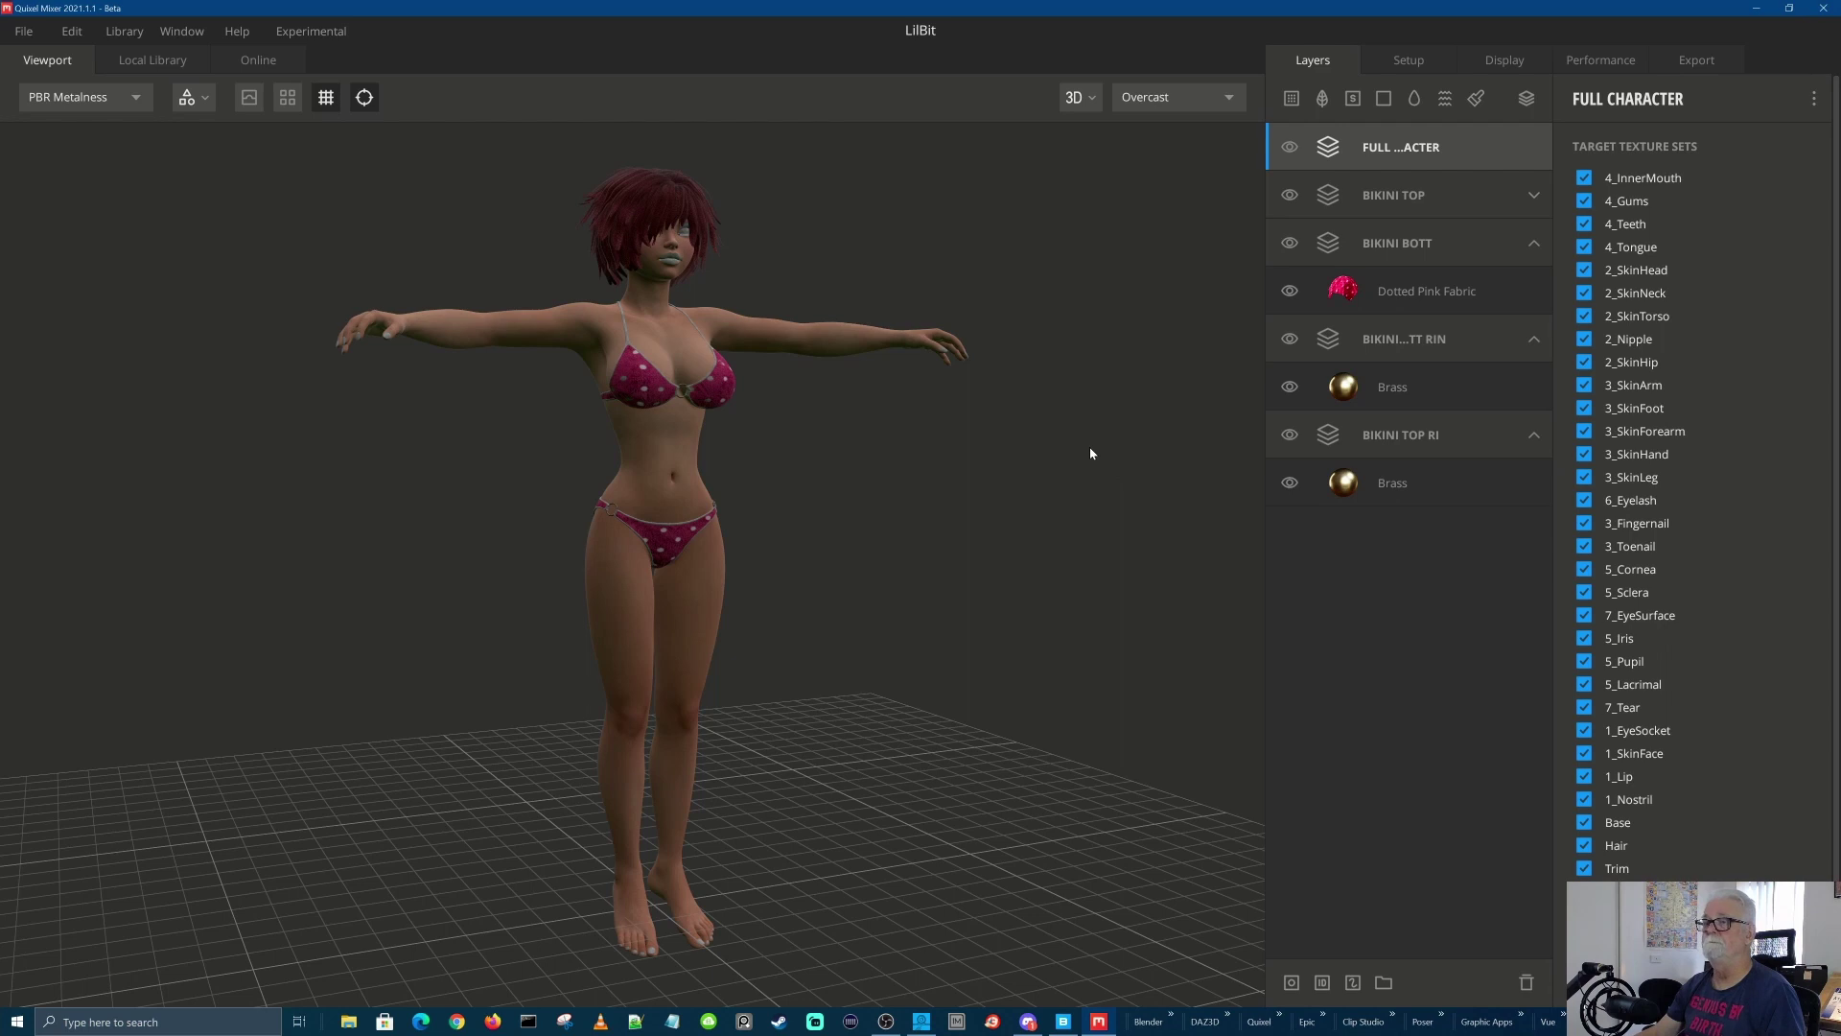
pyautogui.click(1824, 9)
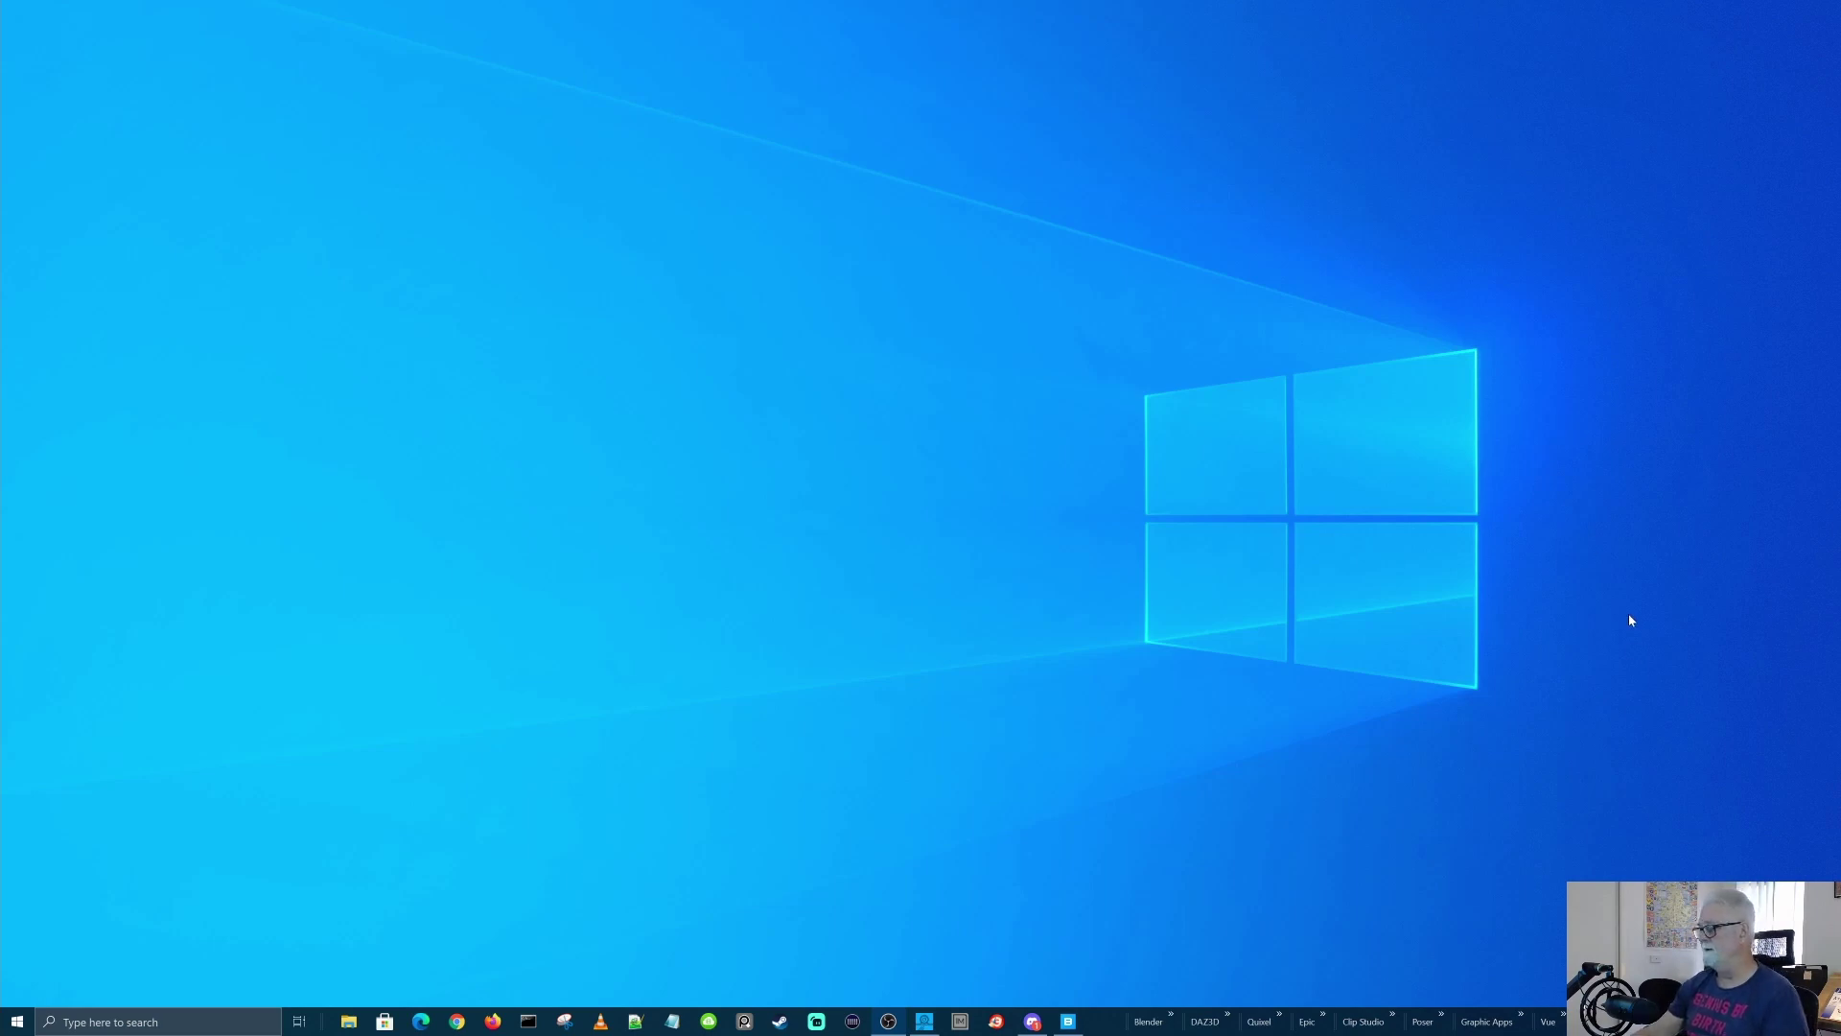
pyautogui.press('super+alt+d')
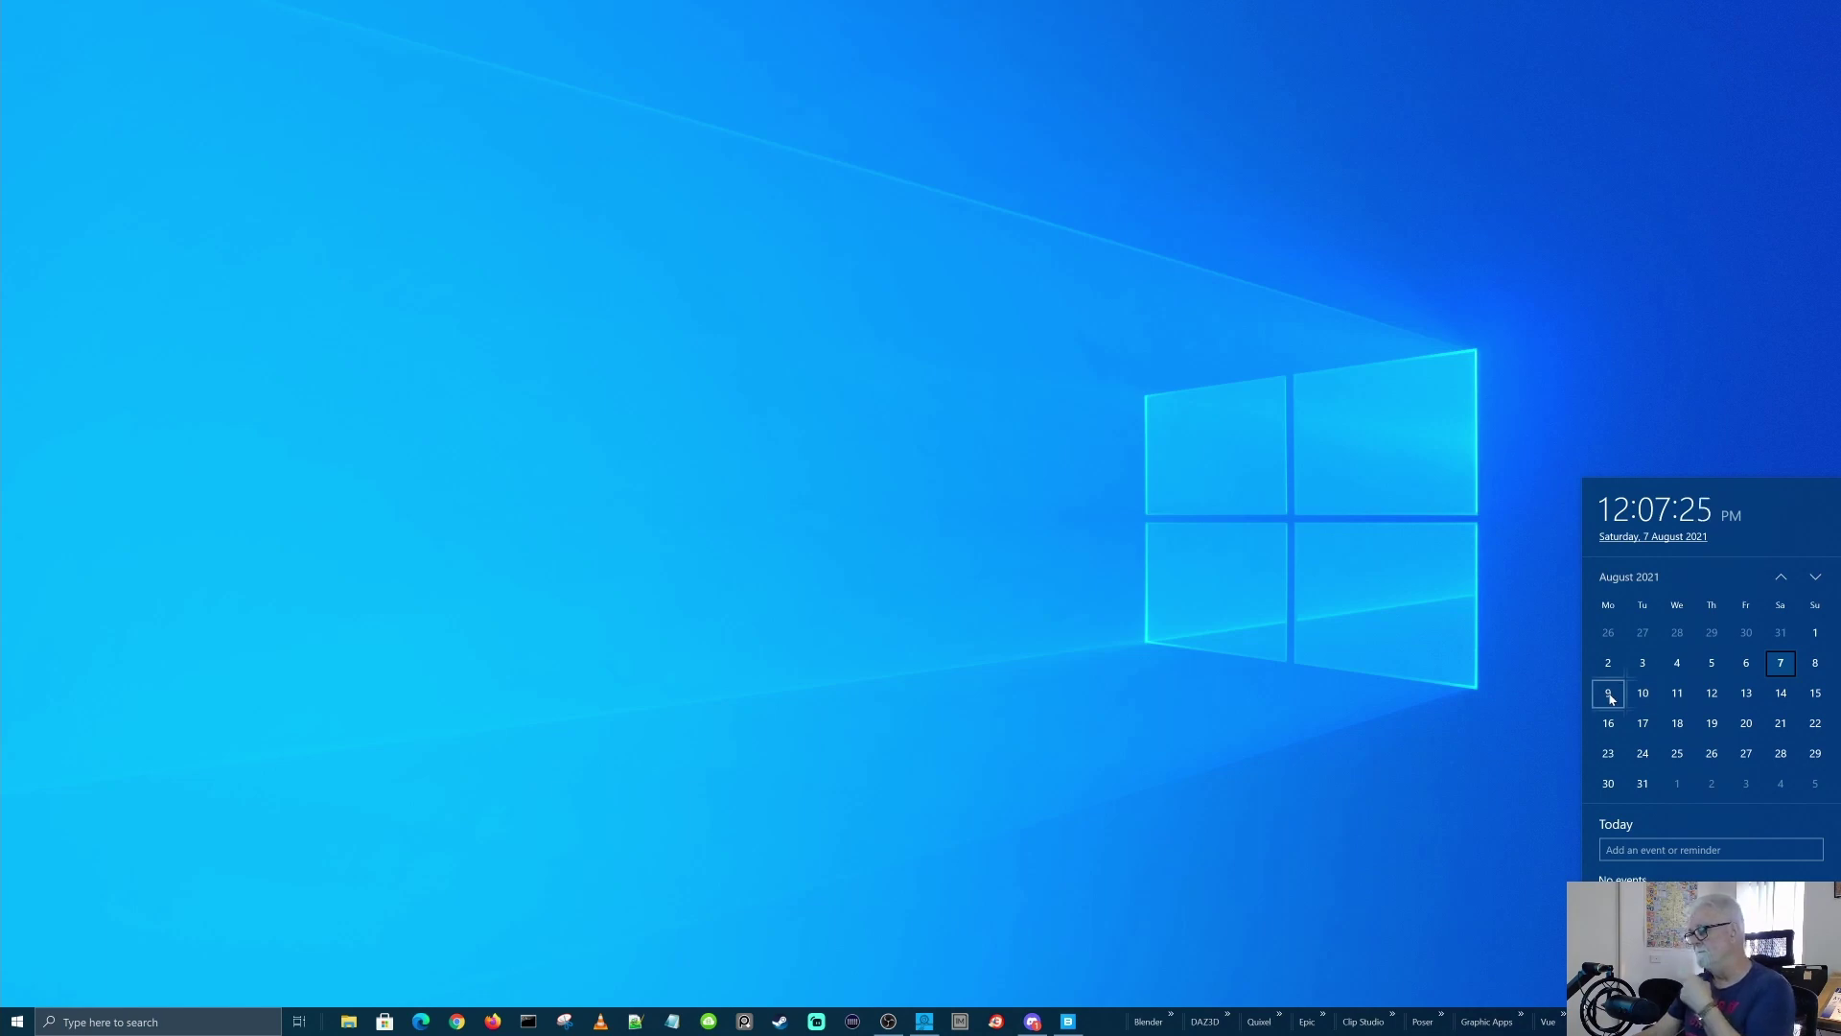
pyautogui.click(1496, 914)
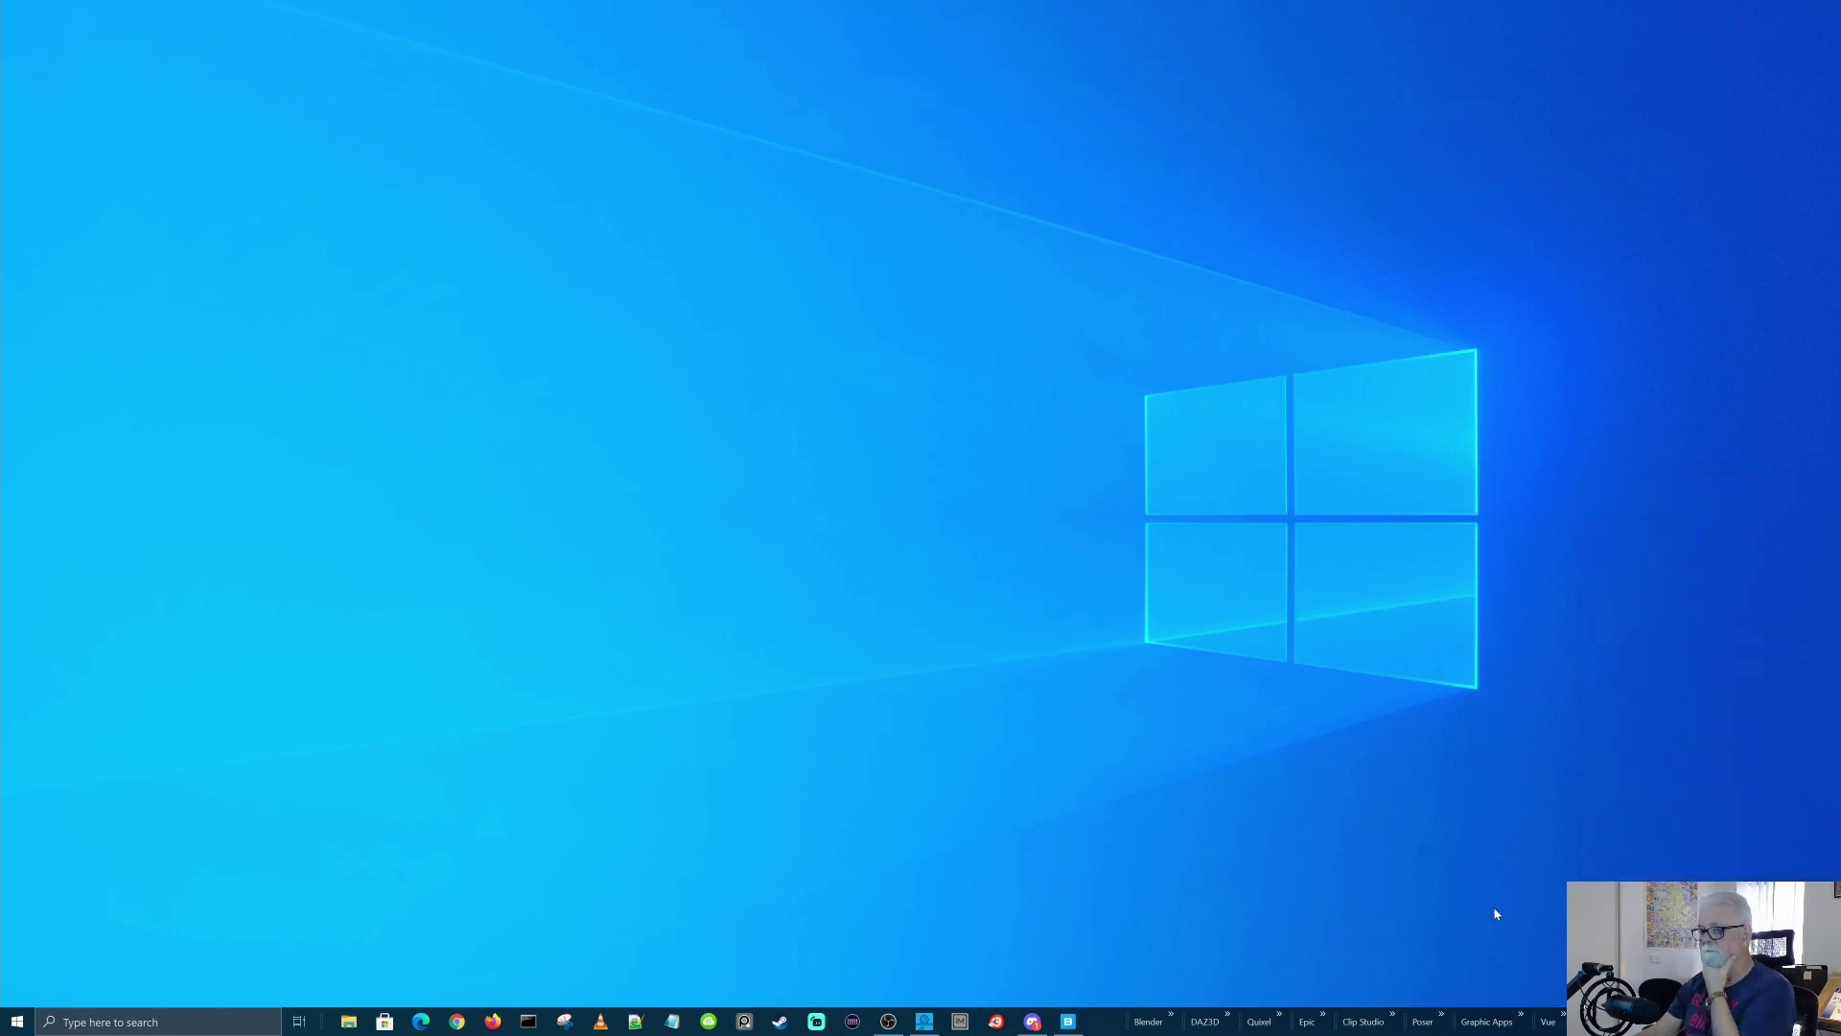